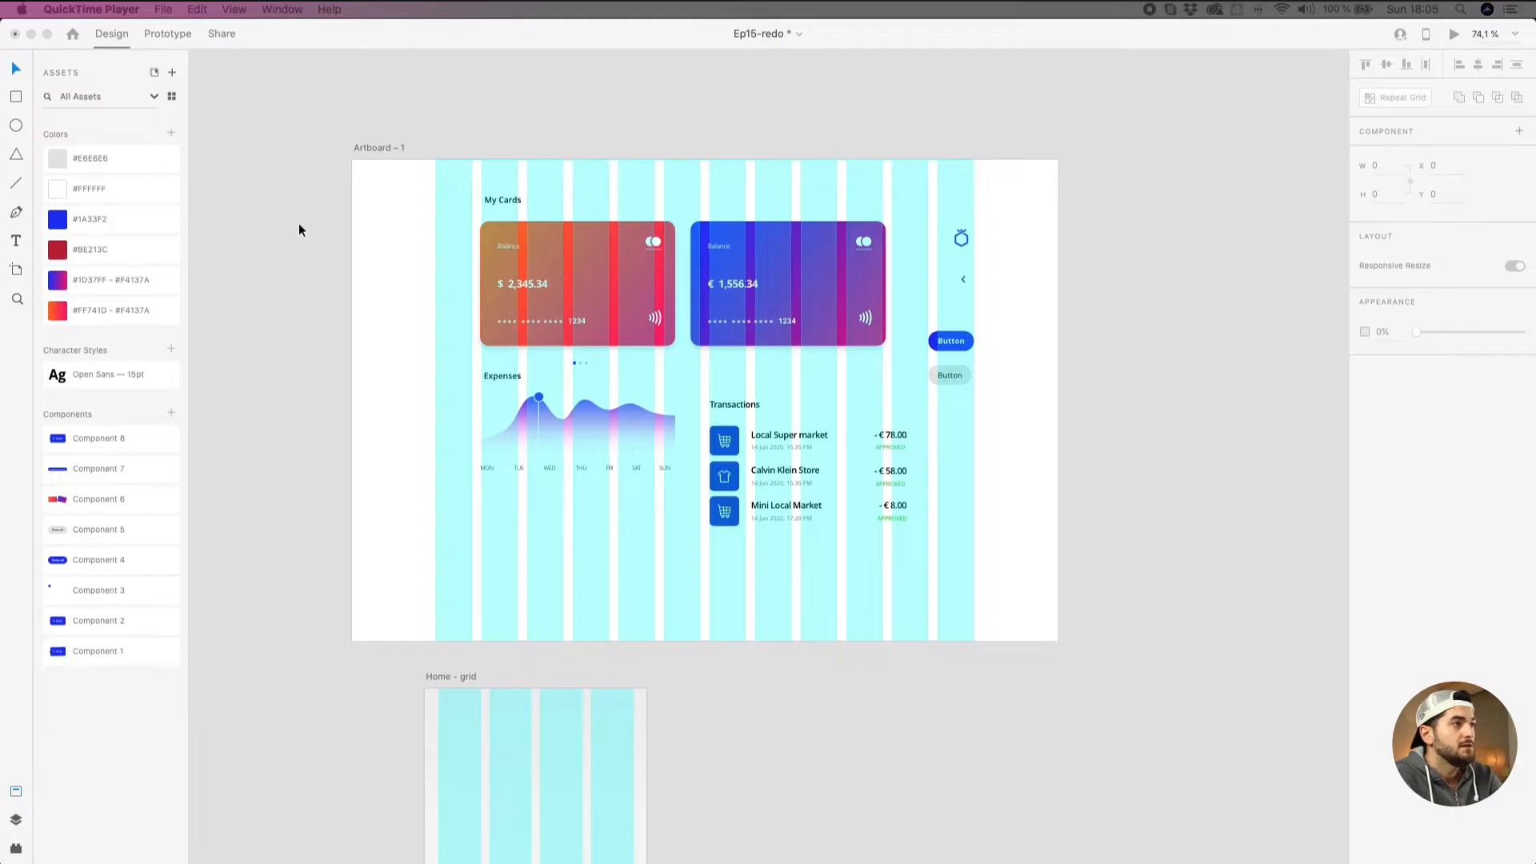
Duplicate the Home - grid artboard and place the copy beside Artboard – 1 at X 2012, Y 0.
click(299, 224)
scroll(371, 268, down, 2)
scroll(371, 267, down, 2)
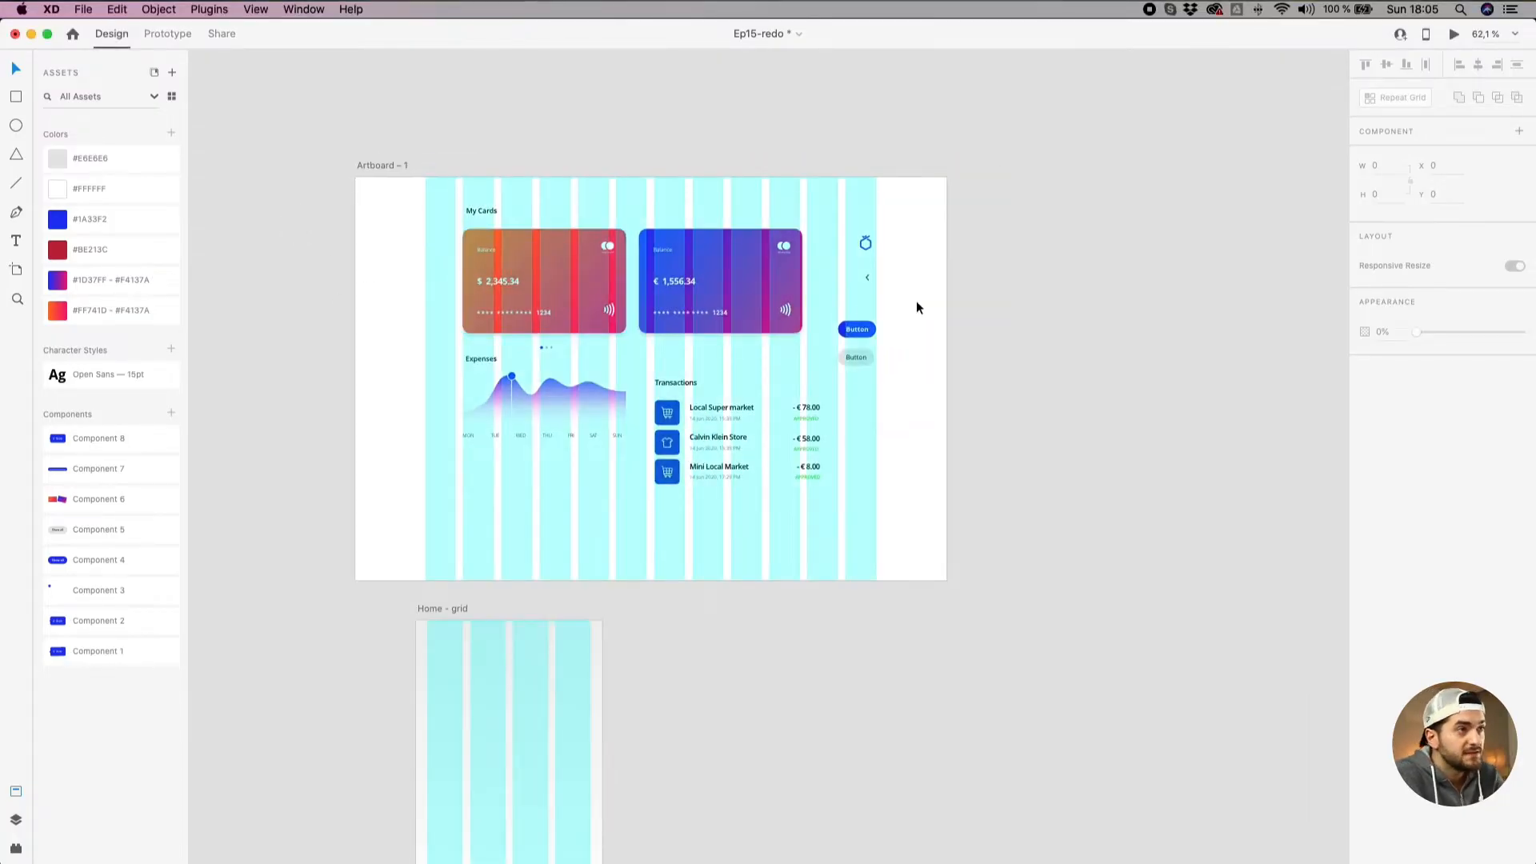
drag(1027, 315, 918, 314)
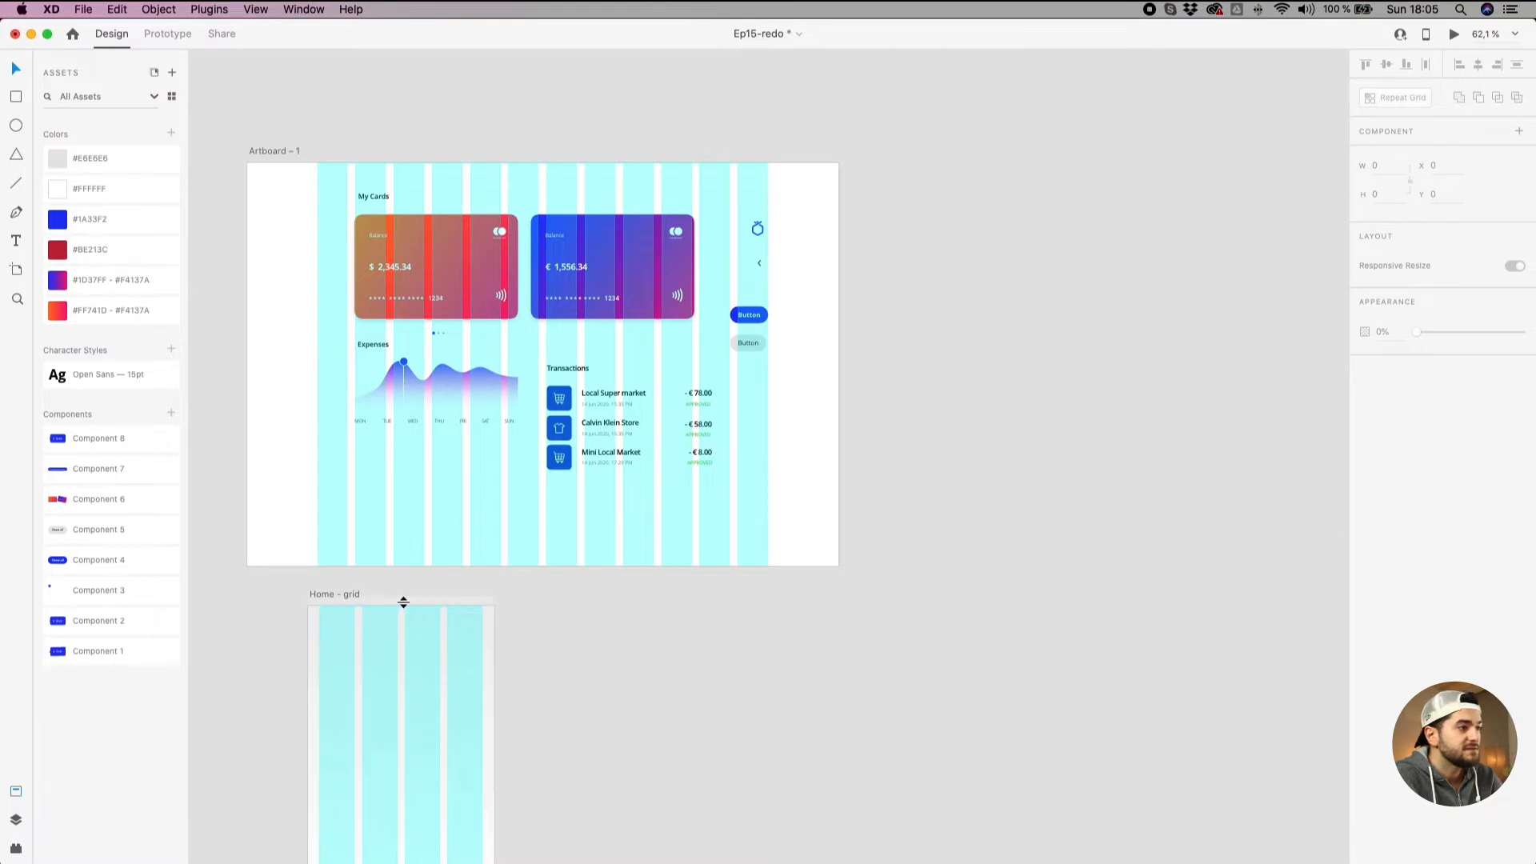
click(335, 596)
drag(333, 594, 934, 162)
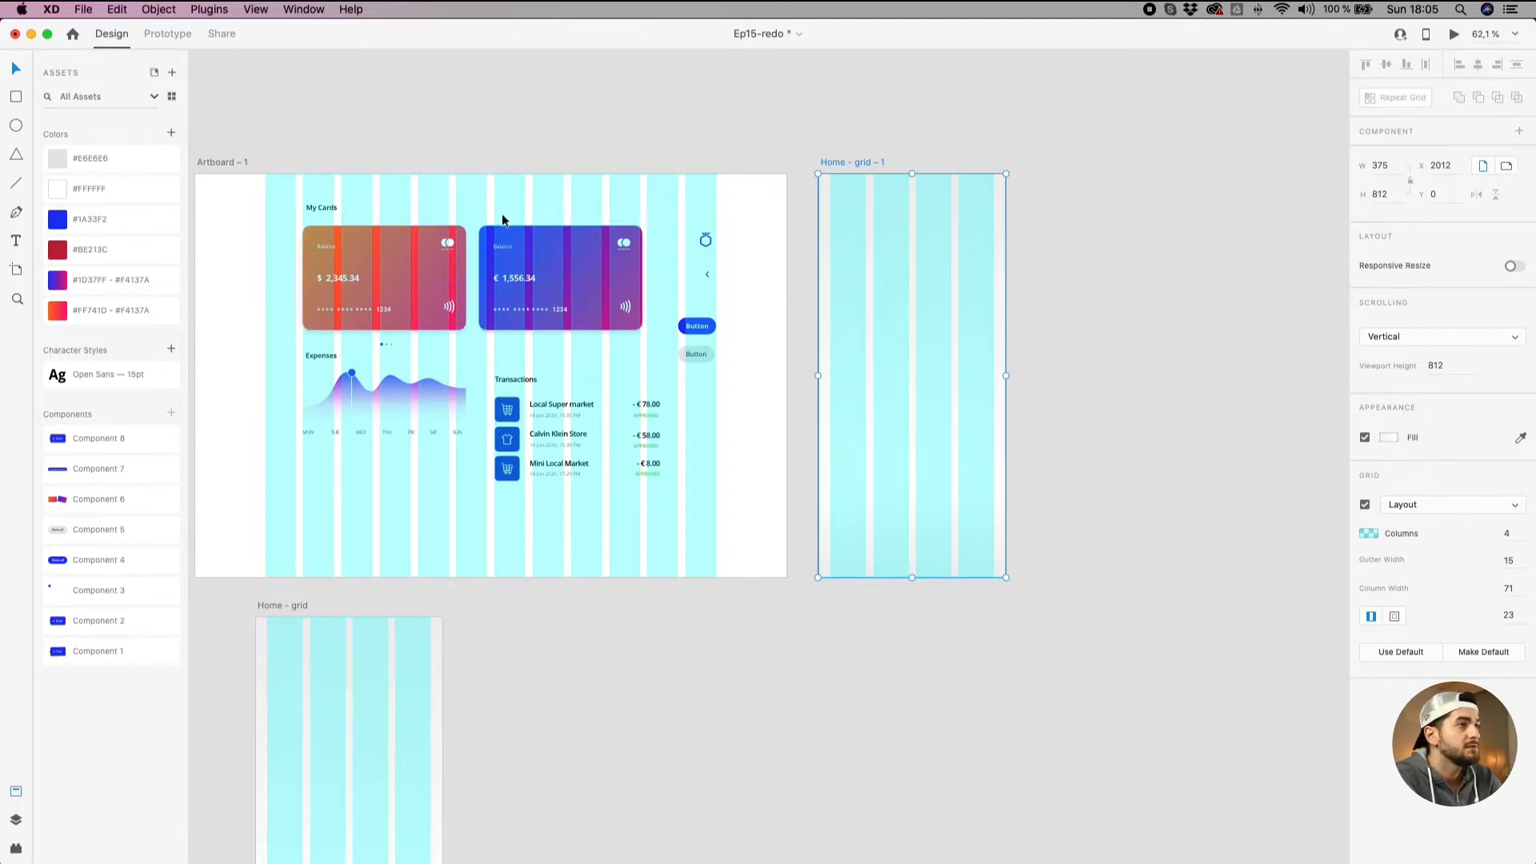
Copy the blue logo icon to the new artboard's upper right corner and the back arrow to its upper left corner.
scroll(703, 239, up, 3)
drag(707, 236, 1095, 175)
click(1067, 192)
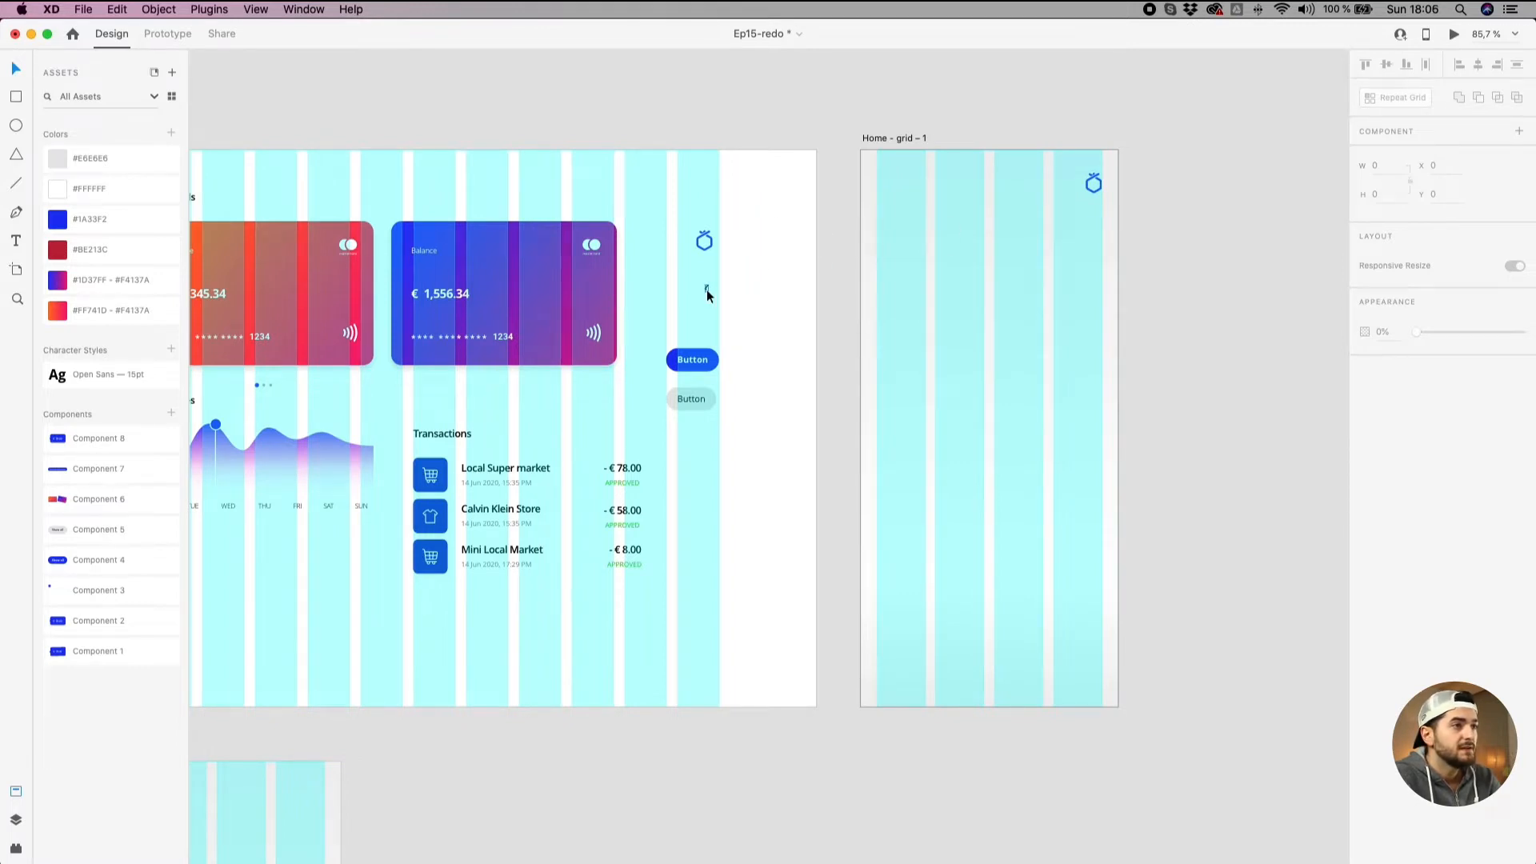
drag(707, 290, 881, 185)
click(918, 220)
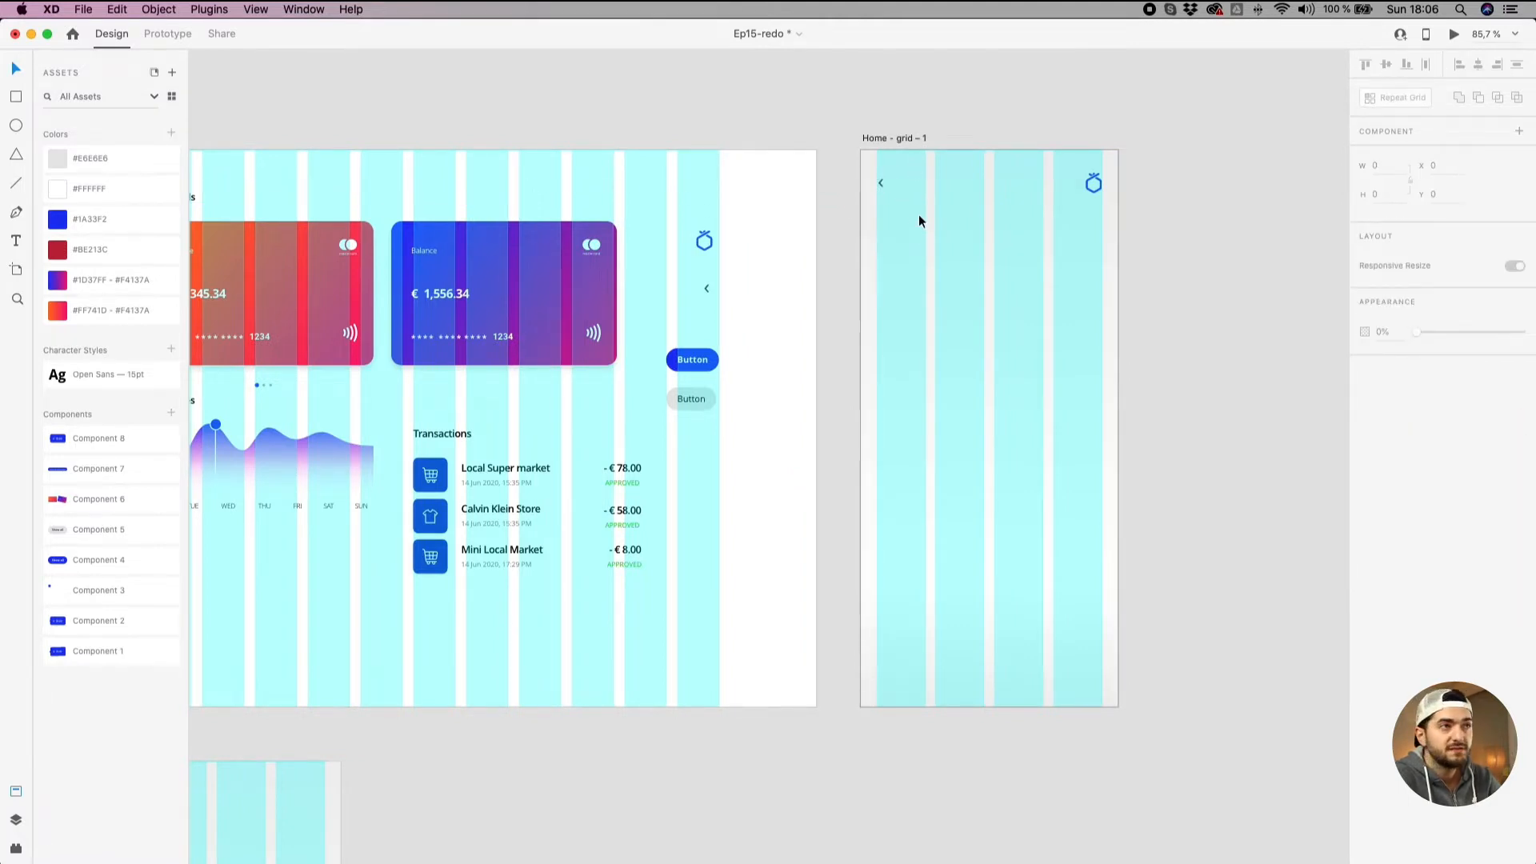
Rename the new artboard as Home - grid by removing the number suffix.
double_click(905, 137)
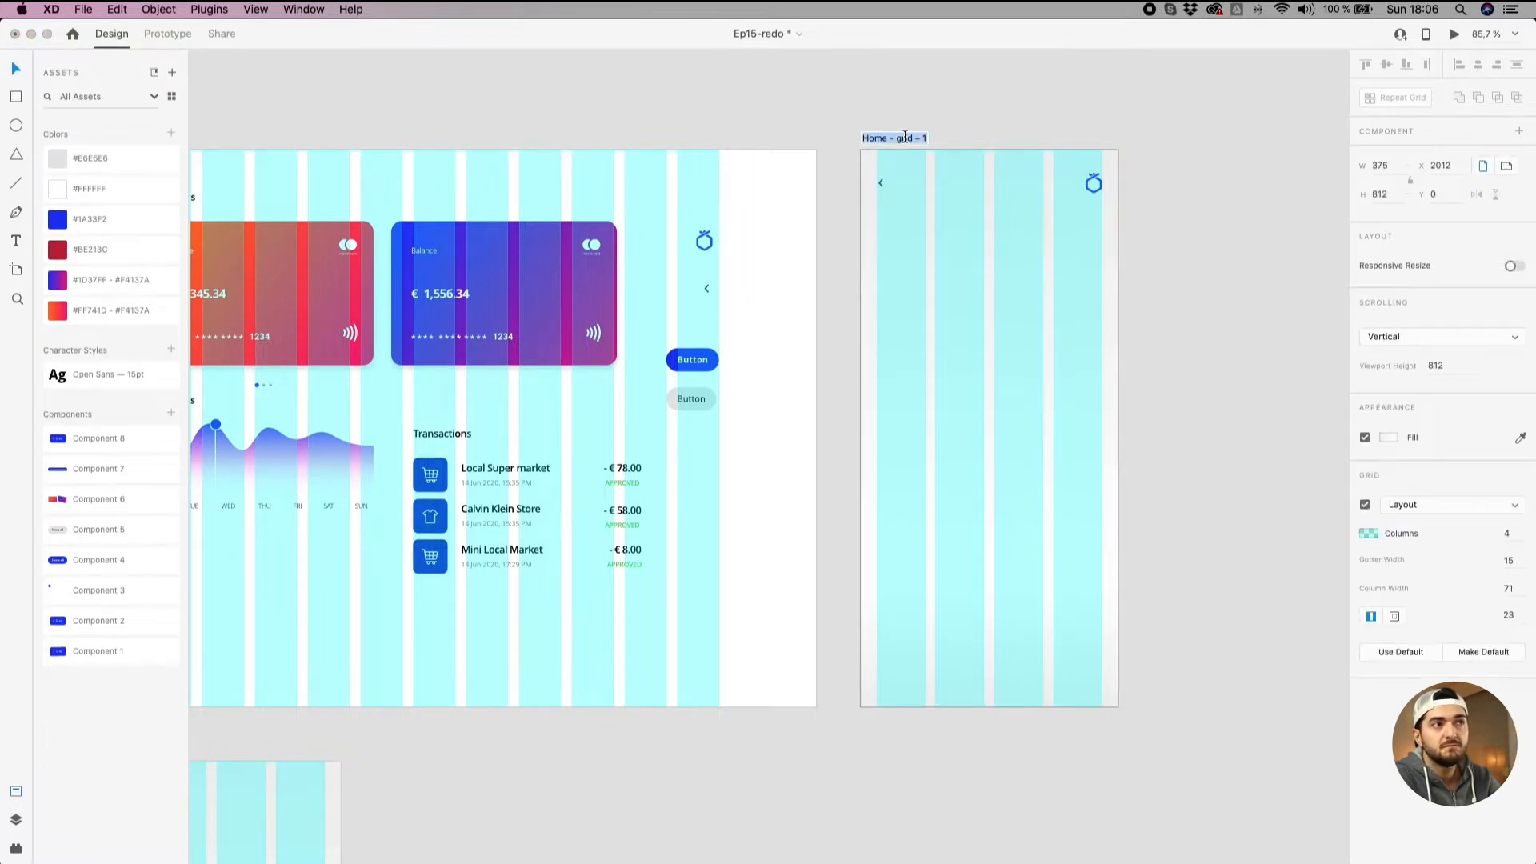
click(904, 138)
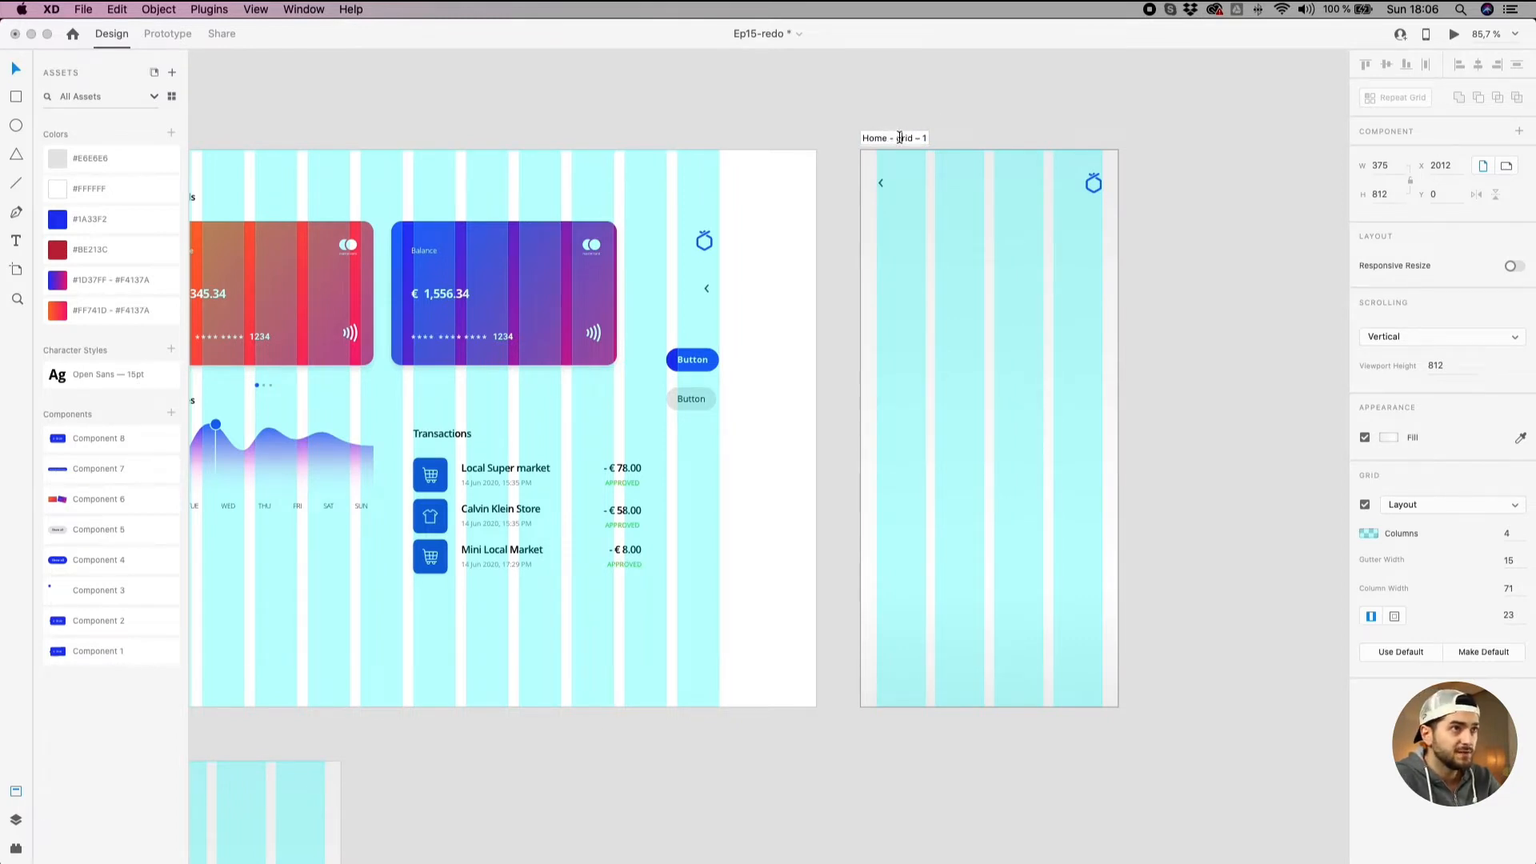
drag(913, 138, 1001, 154)
key(BackSpace)
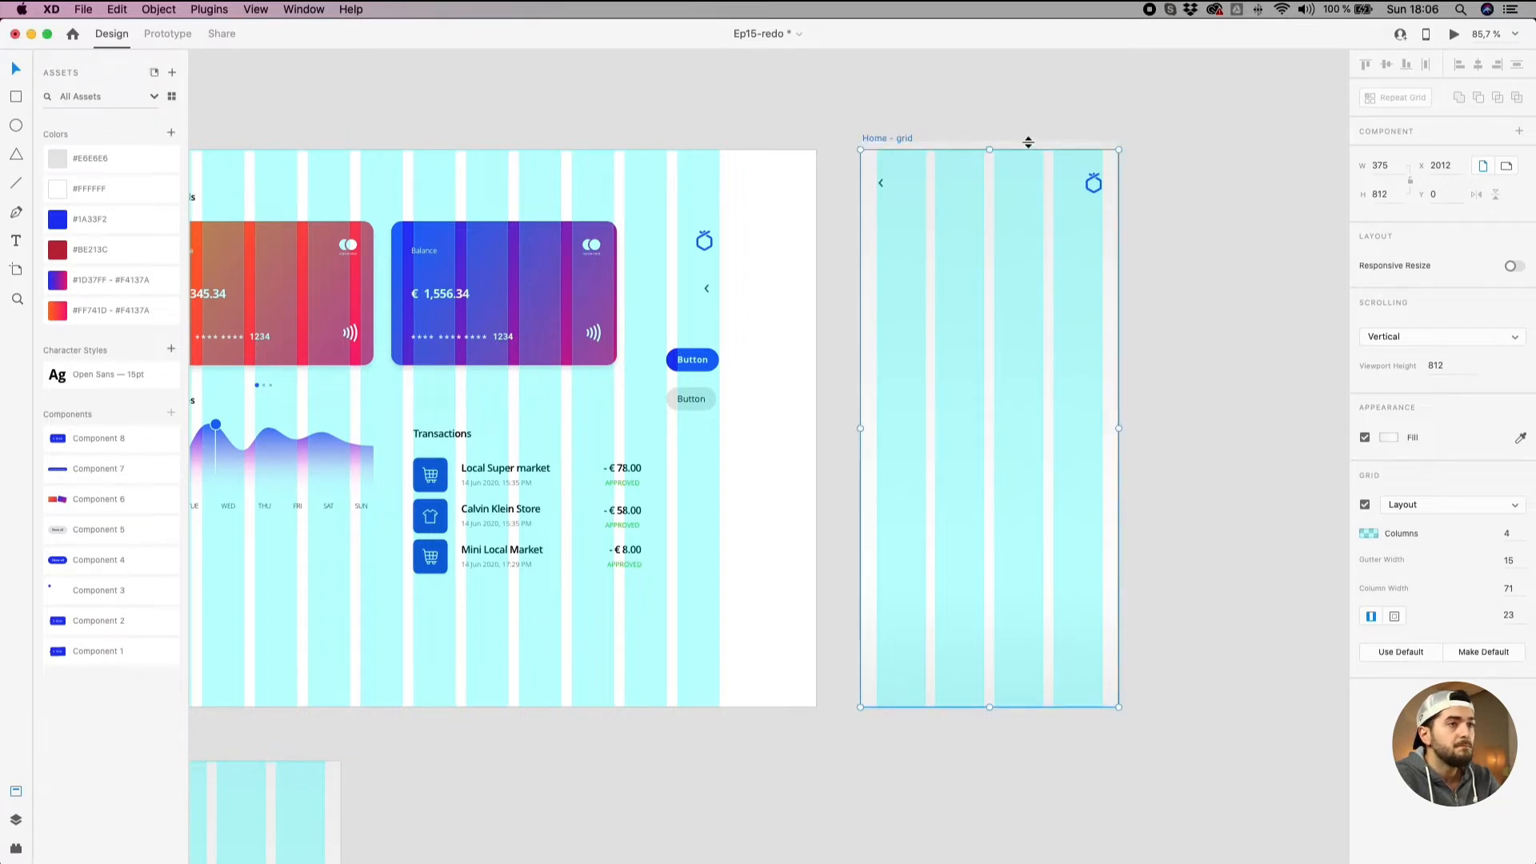
Shift the back arrow and logo icon down together to Y 40.
drag(1110, 166, 867, 205)
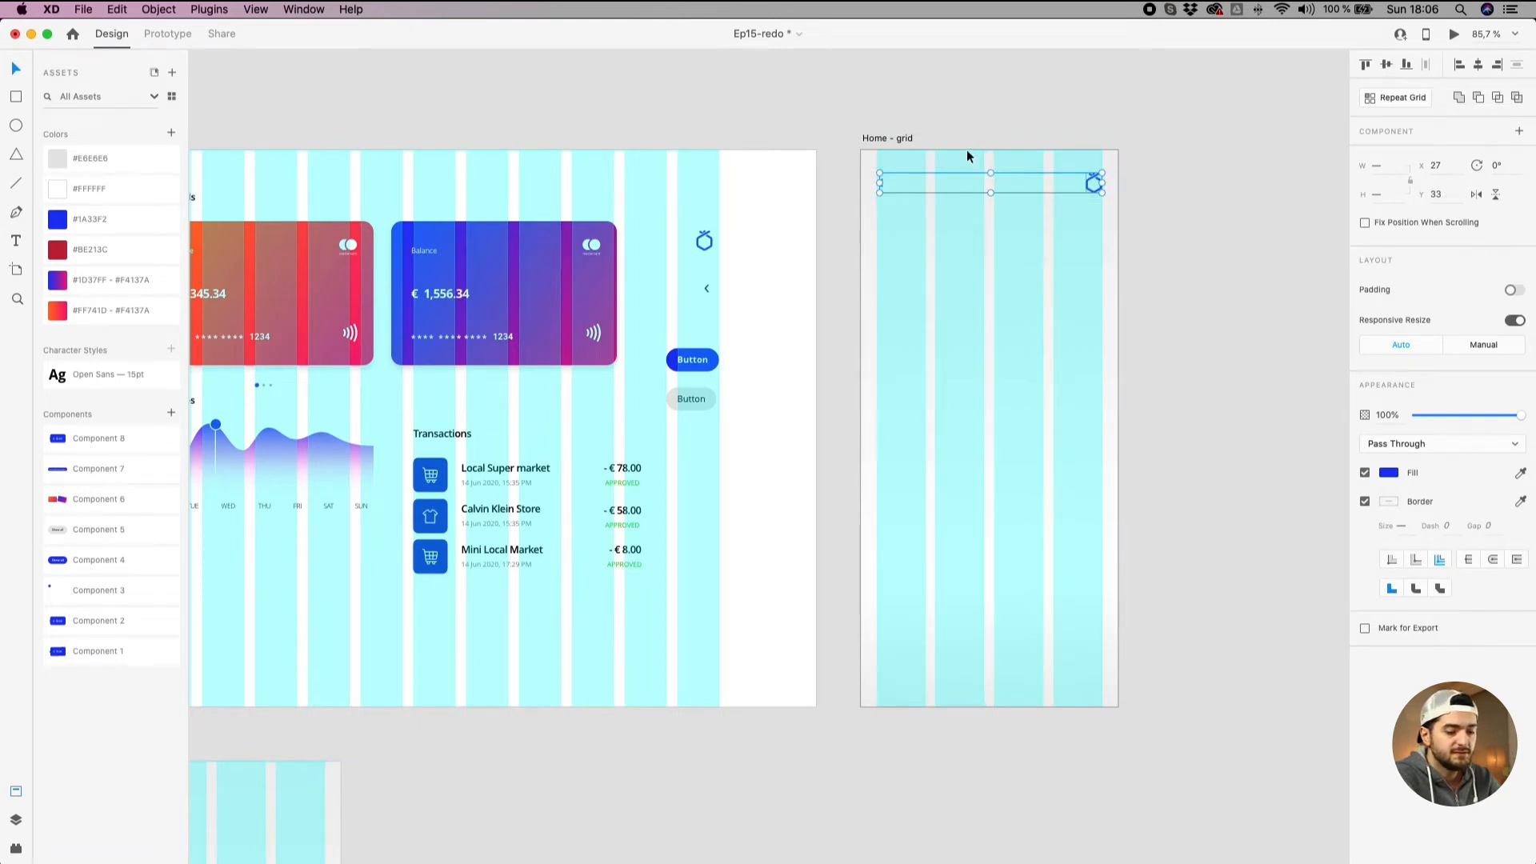
key(Down)
key(Down)
key(Down)
key(Down)
key(Down)
key(Down)
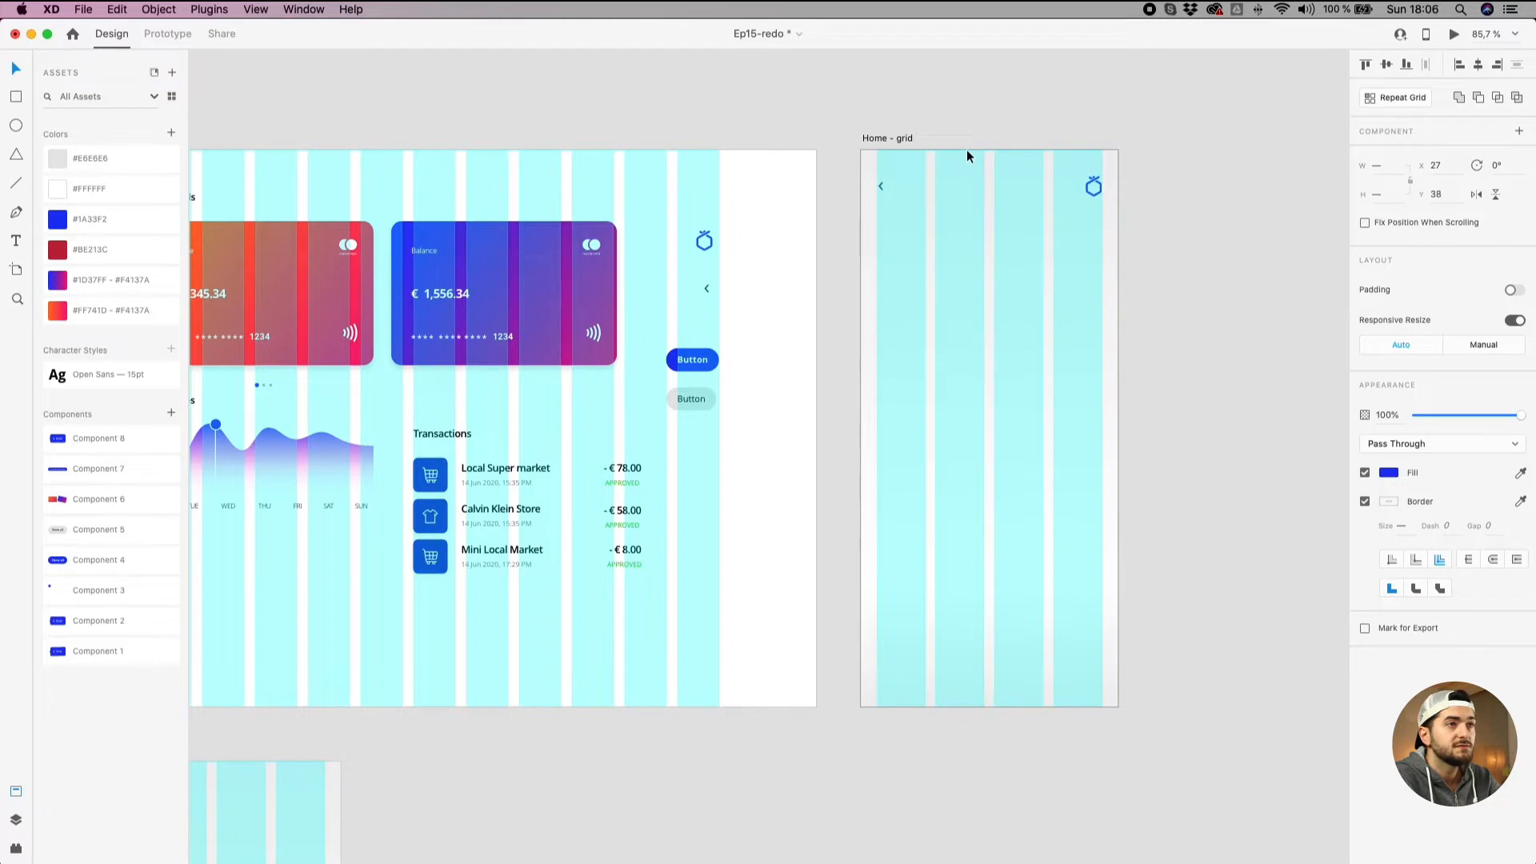
key(Down)
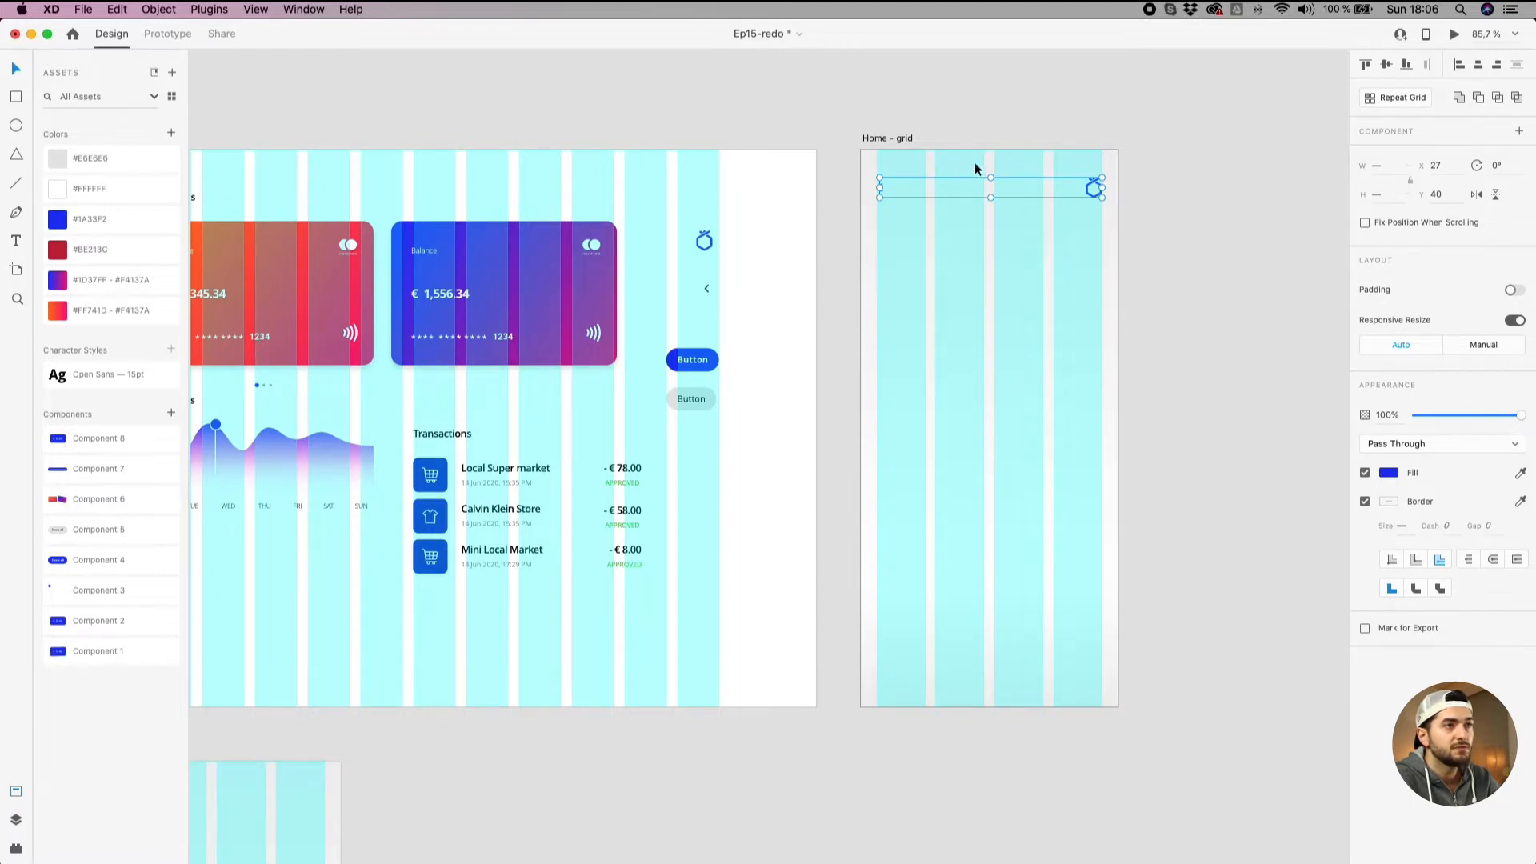
click(1077, 311)
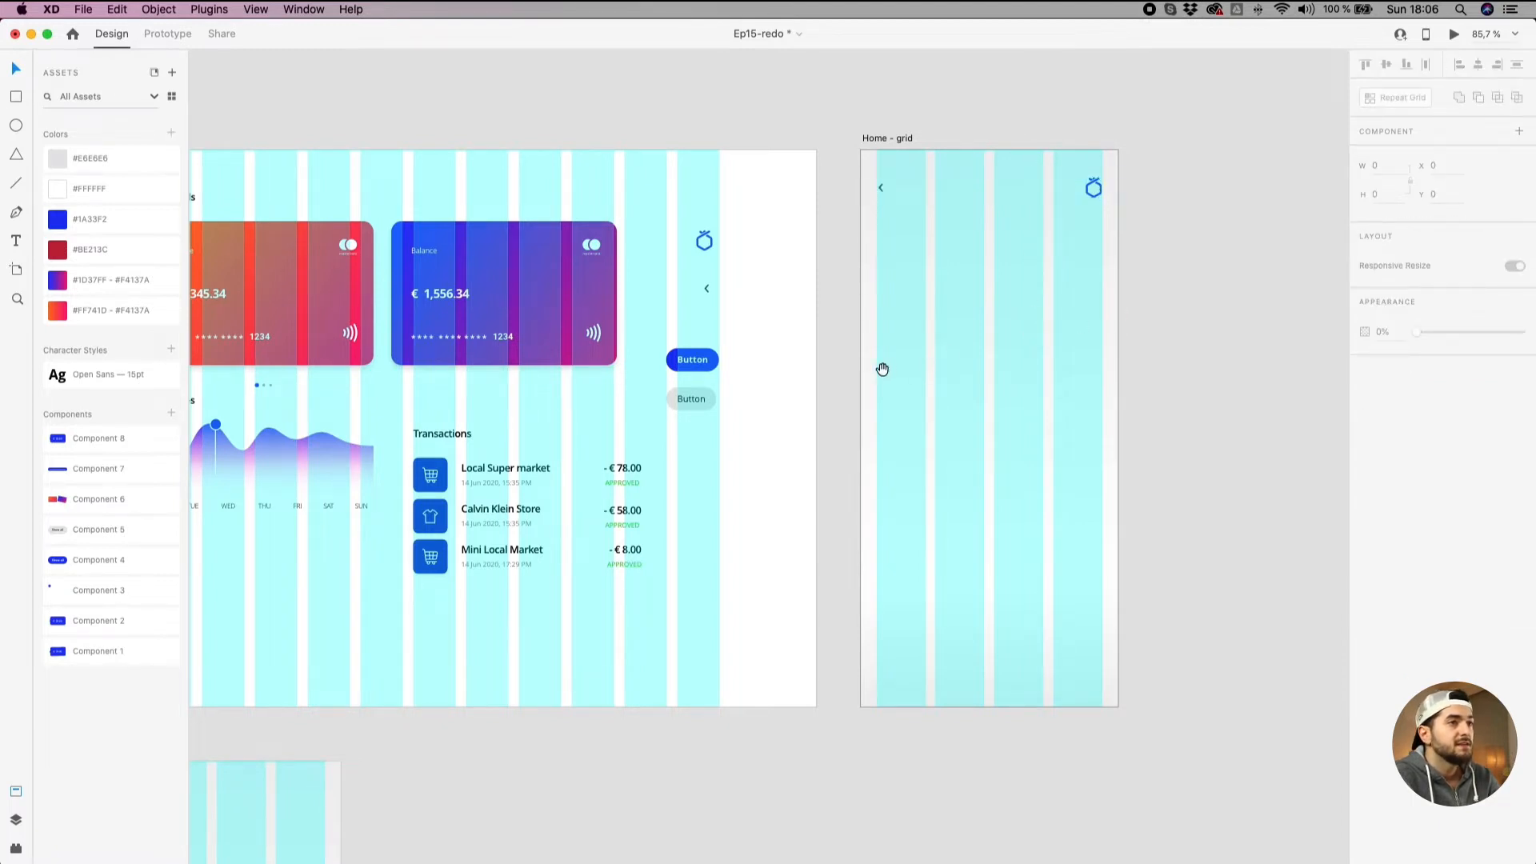
Copy the orange $ 2,345.34 card onto the Home - grid artboard beneath the header icons at X 23, Y 90.
drag(882, 369, 864, 354)
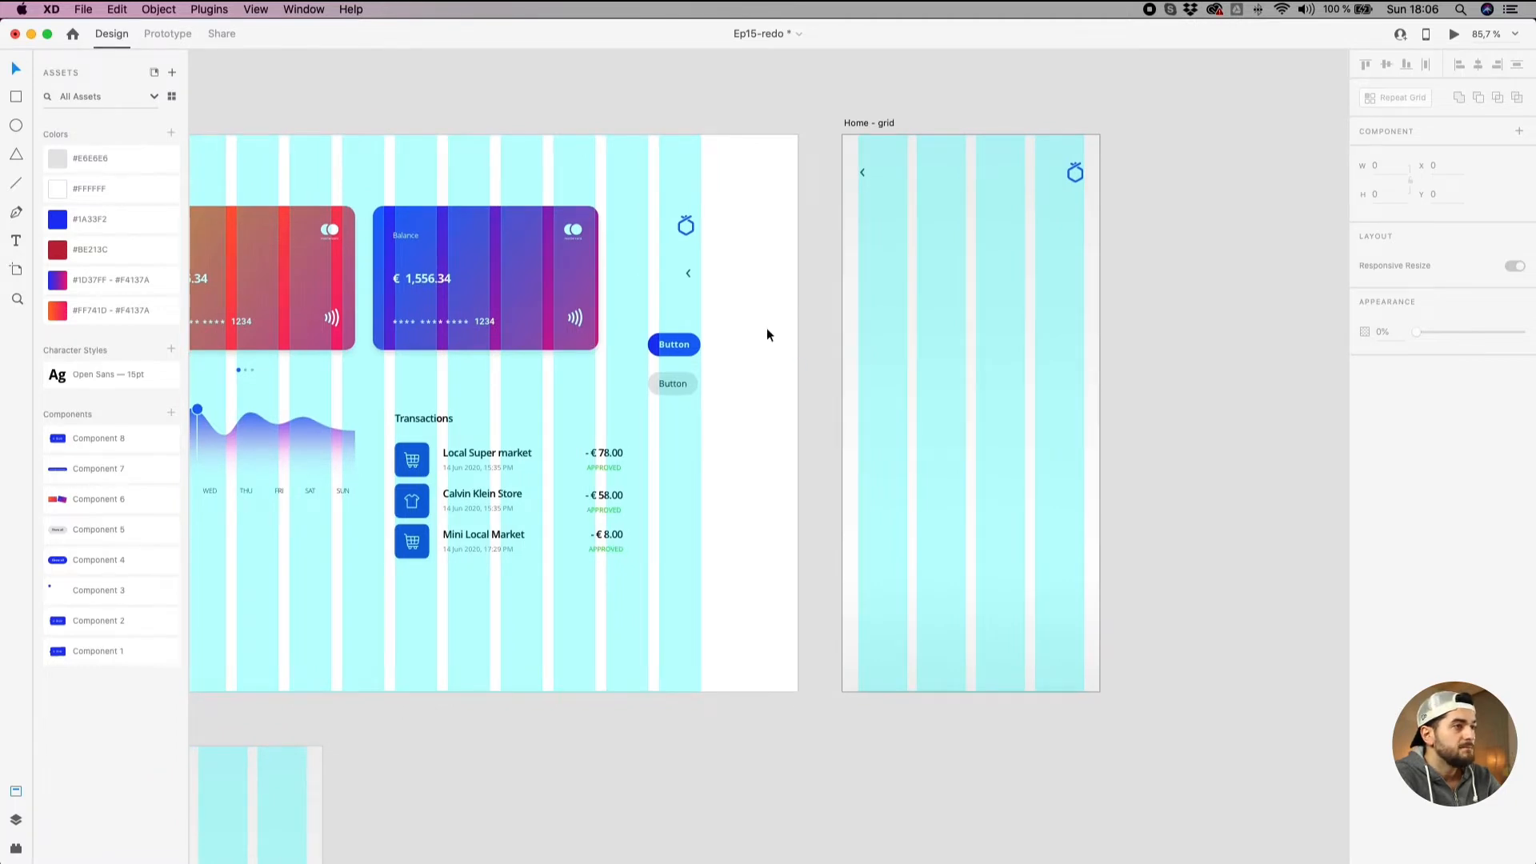
scroll(766, 334, down, 2)
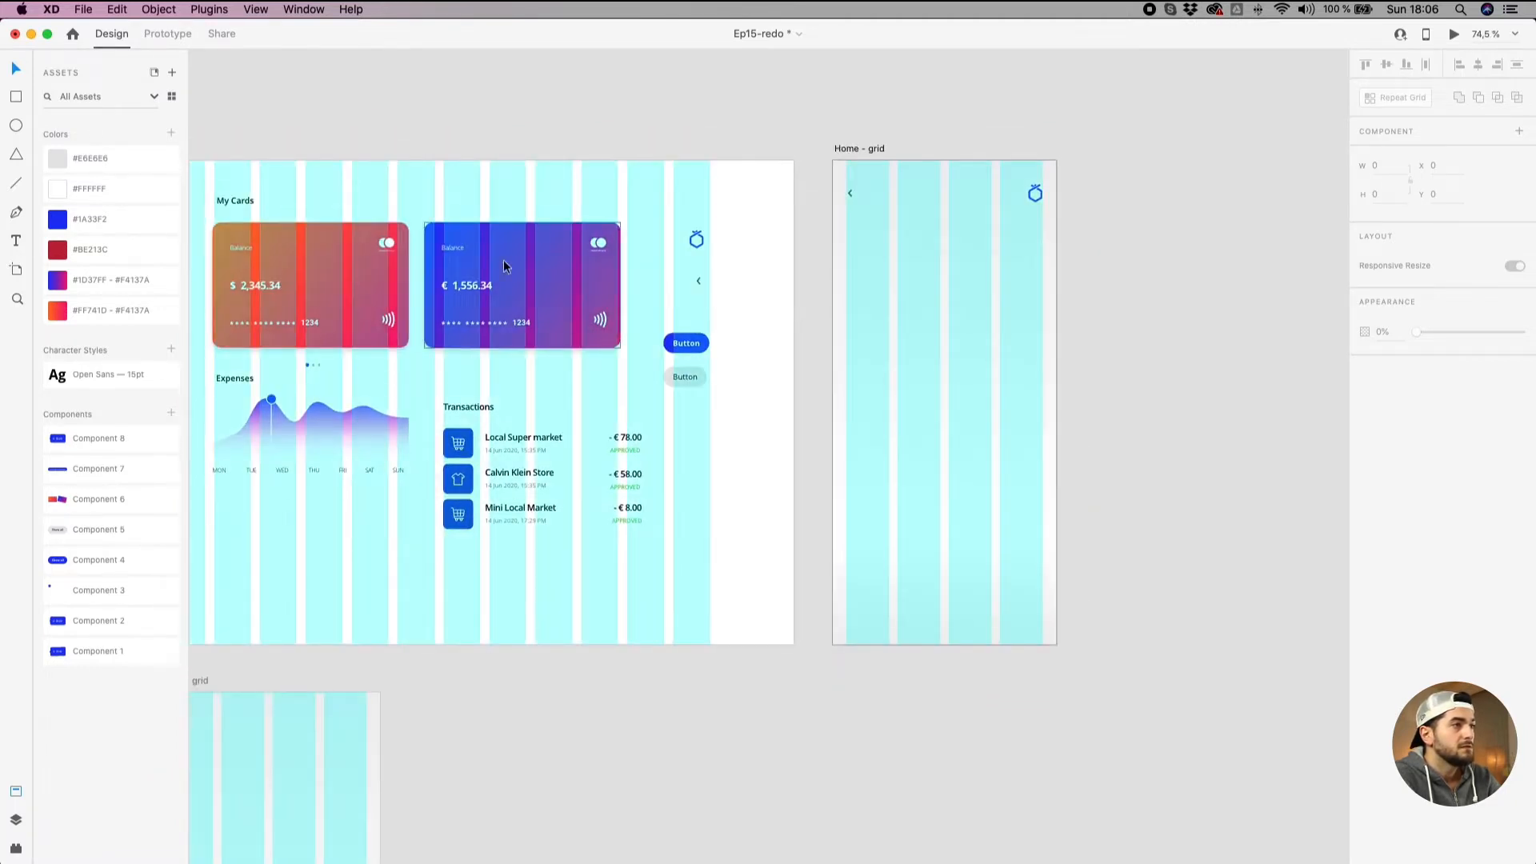
click(276, 273)
drag(283, 256, 934, 245)
scroll(957, 251, up, 3)
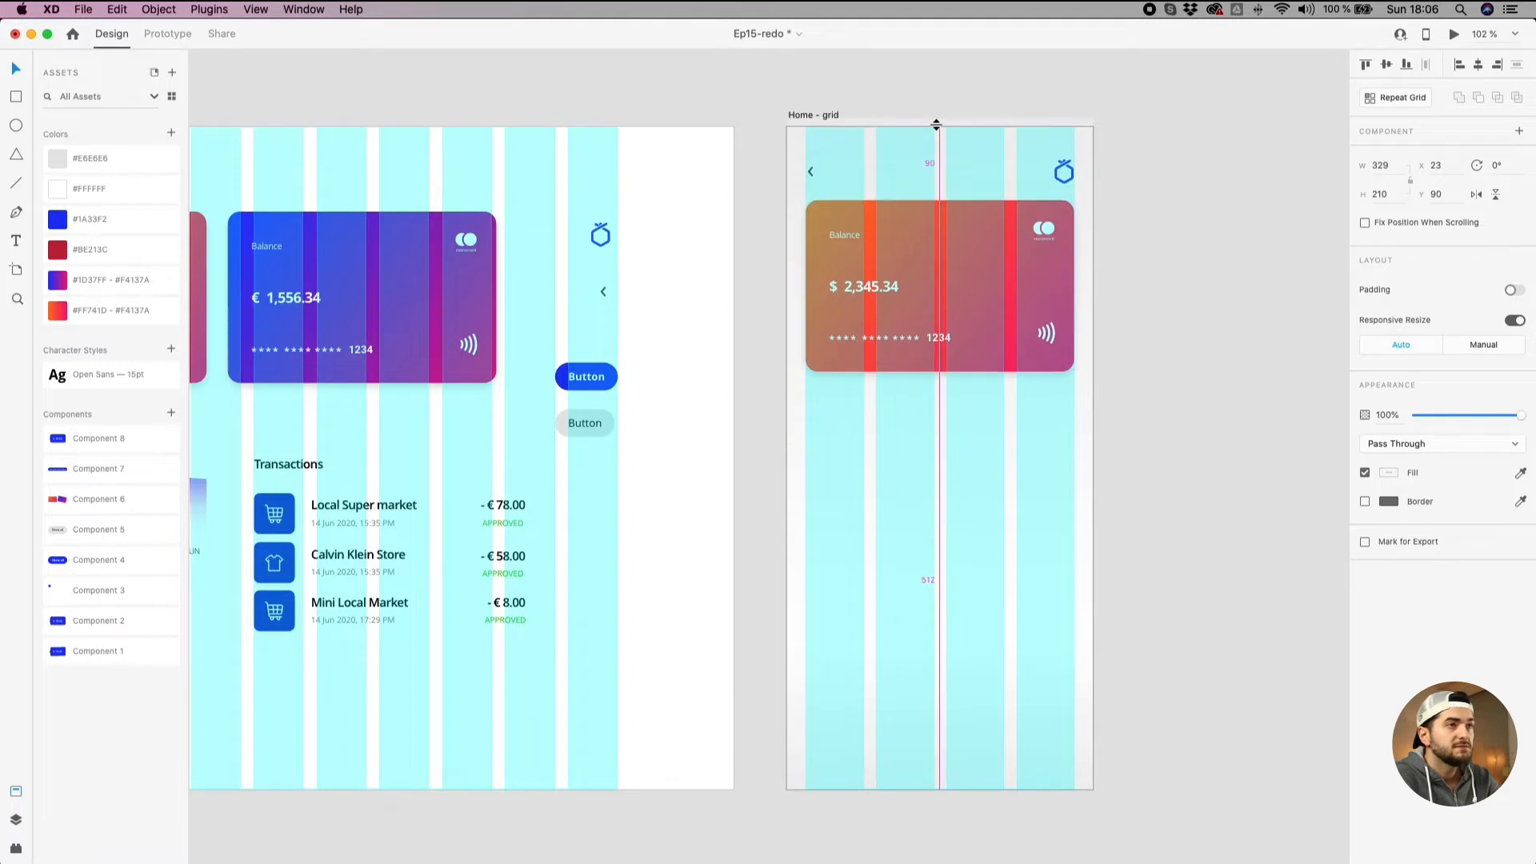
click(931, 92)
scroll(924, 100, down, 3)
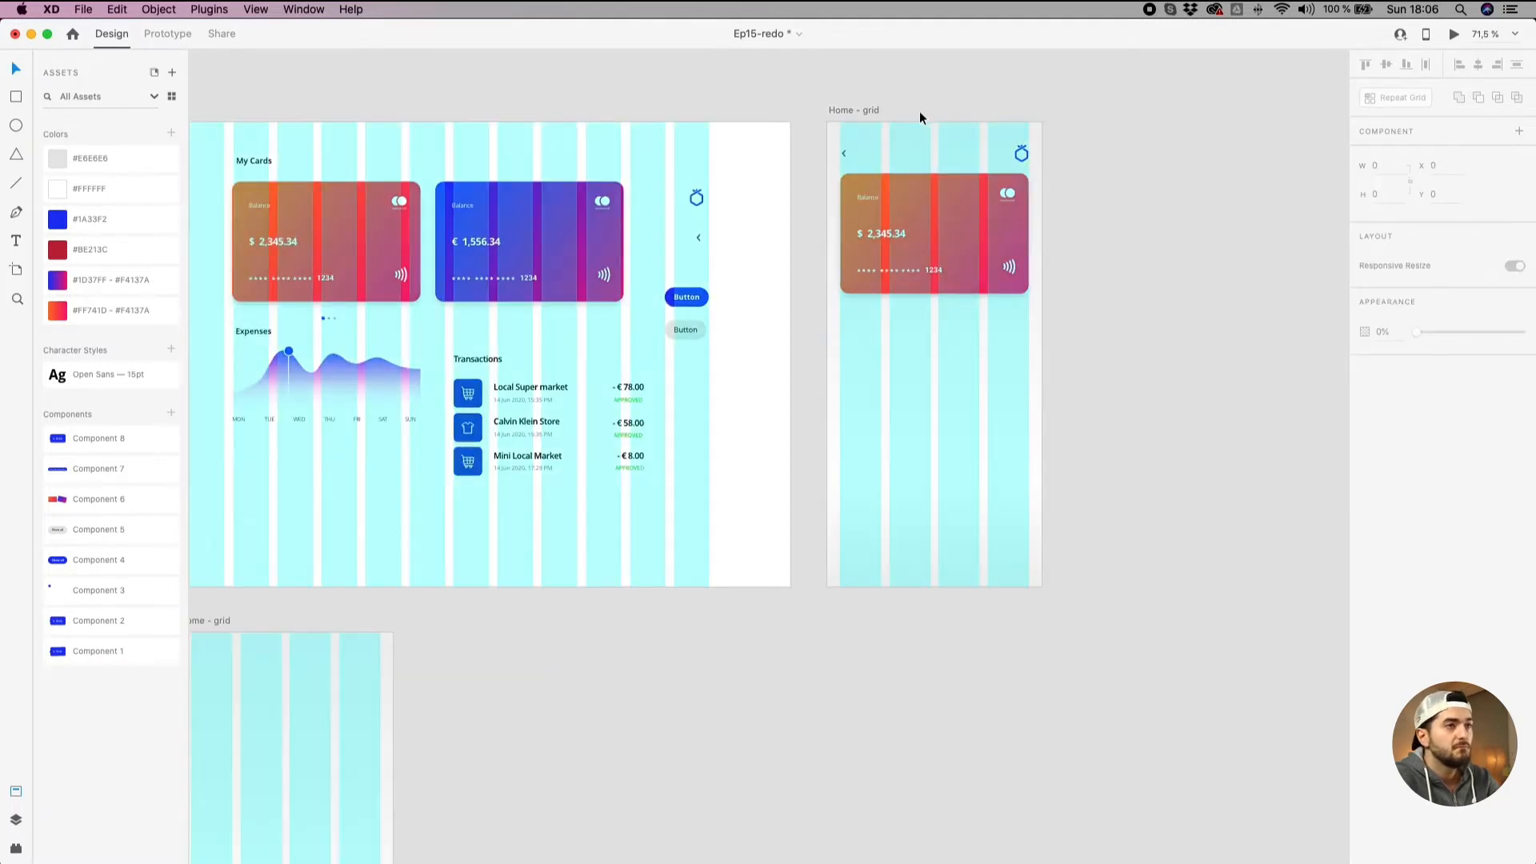
Move the orange card on the Home - grid artboard down to Y 145 to make room for a heading.
scroll(930, 175, up, 5)
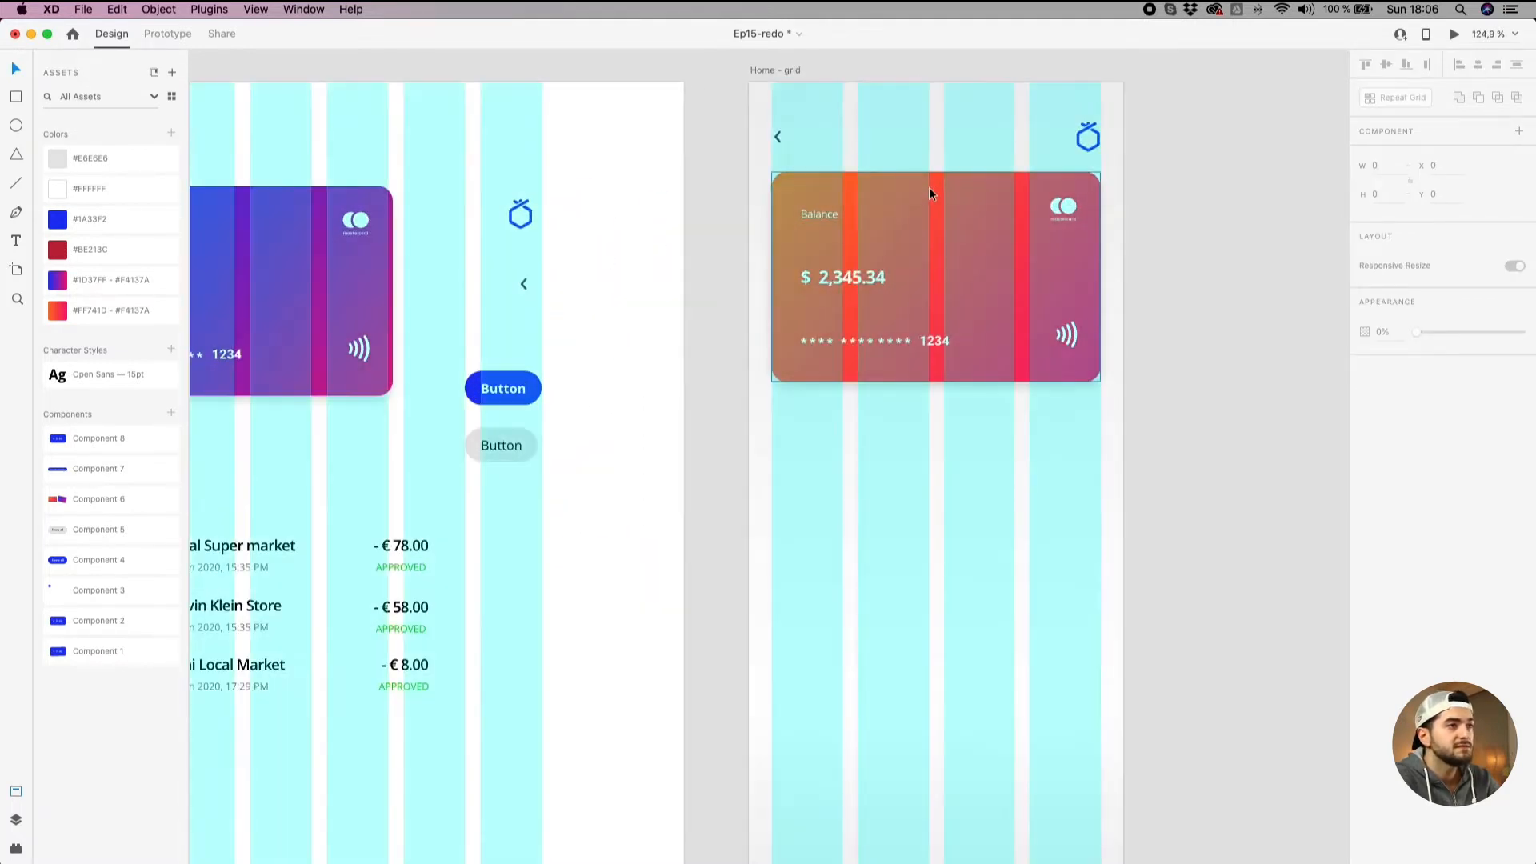
scroll(912, 196, down, 3)
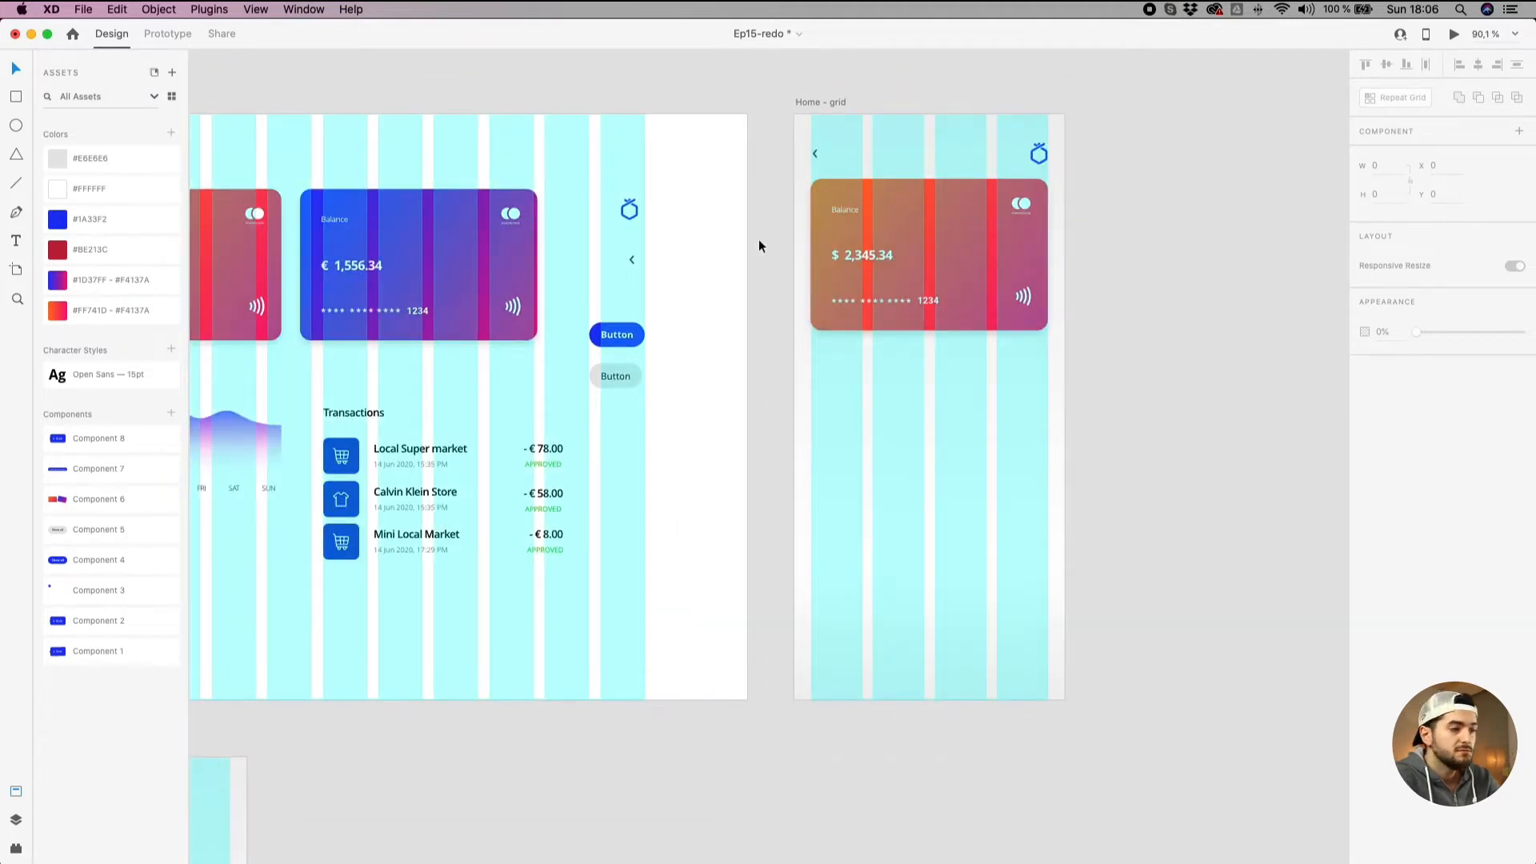
click(764, 172)
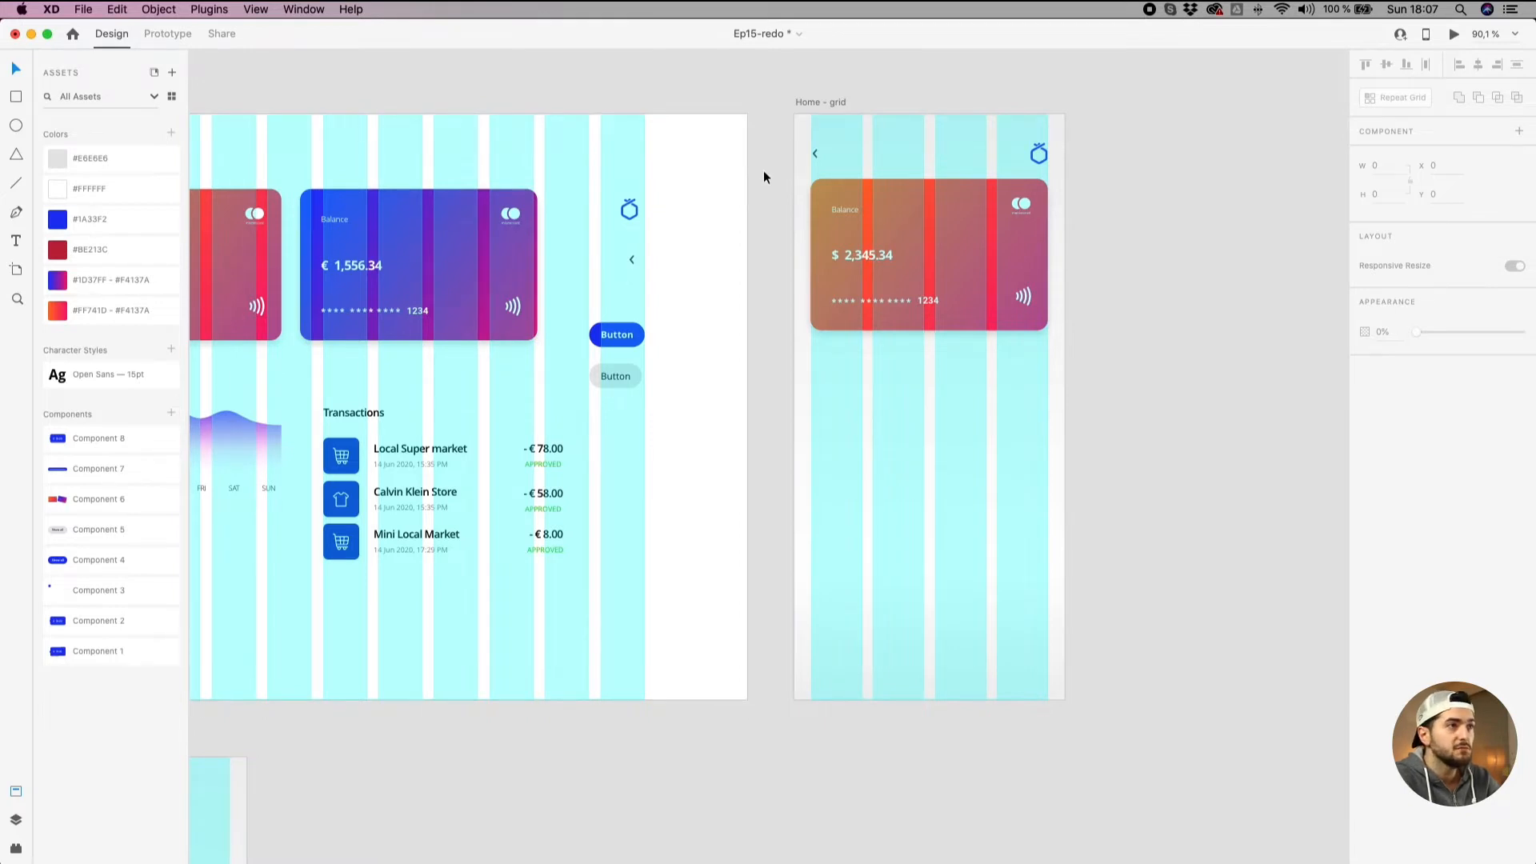
scroll(769, 198, down, 2)
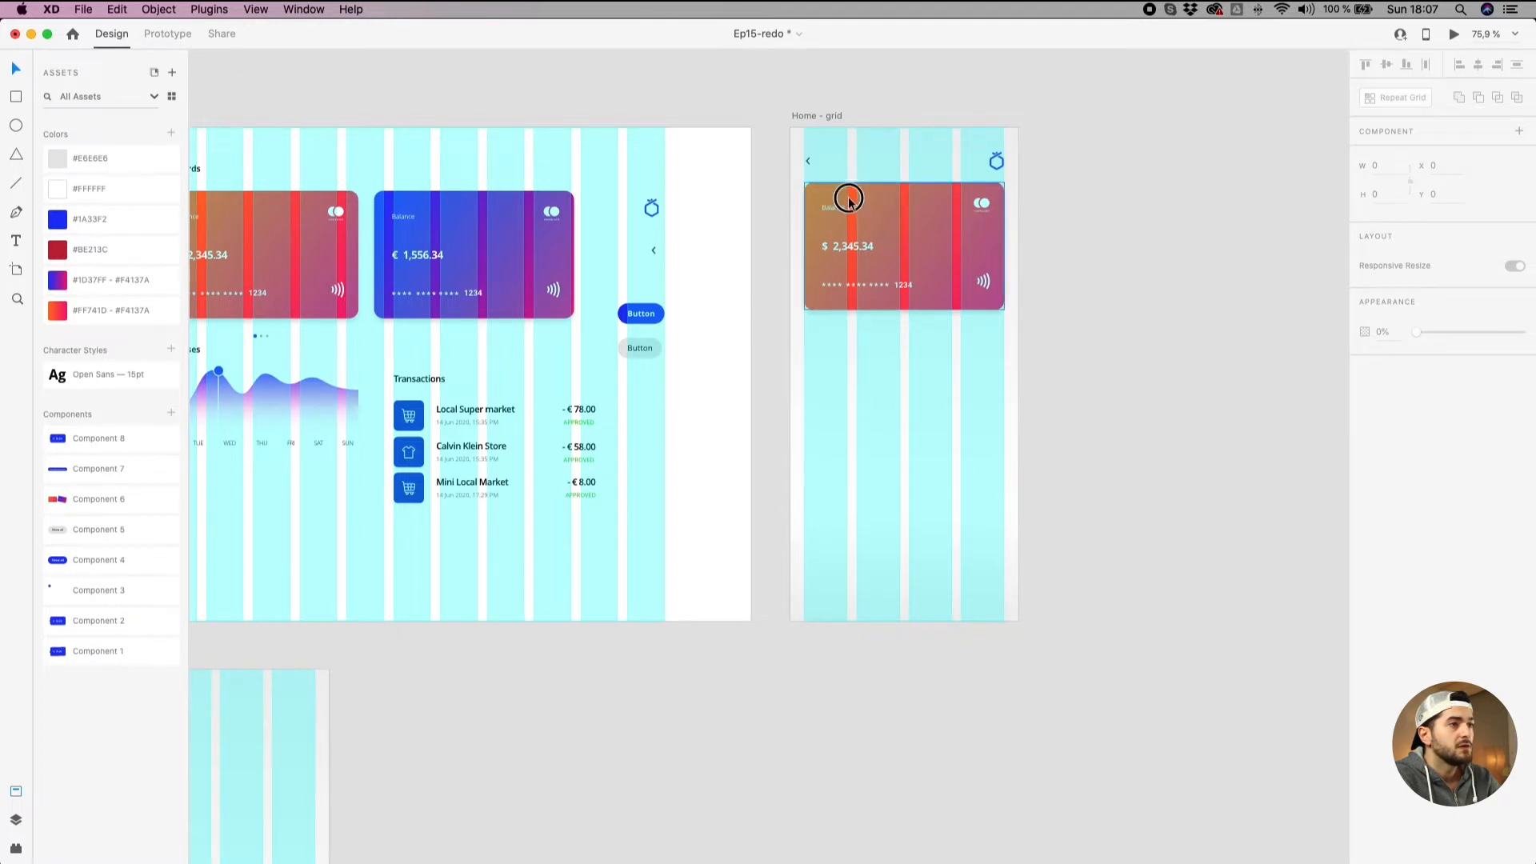
drag(850, 203, 850, 237)
Copy the My Cards heading above the card on the Home - grid artboard and position it at X 23, Y 90.
drag(201, 168, 830, 192)
scroll(837, 187, up, 3)
scroll(830, 192, up, 5)
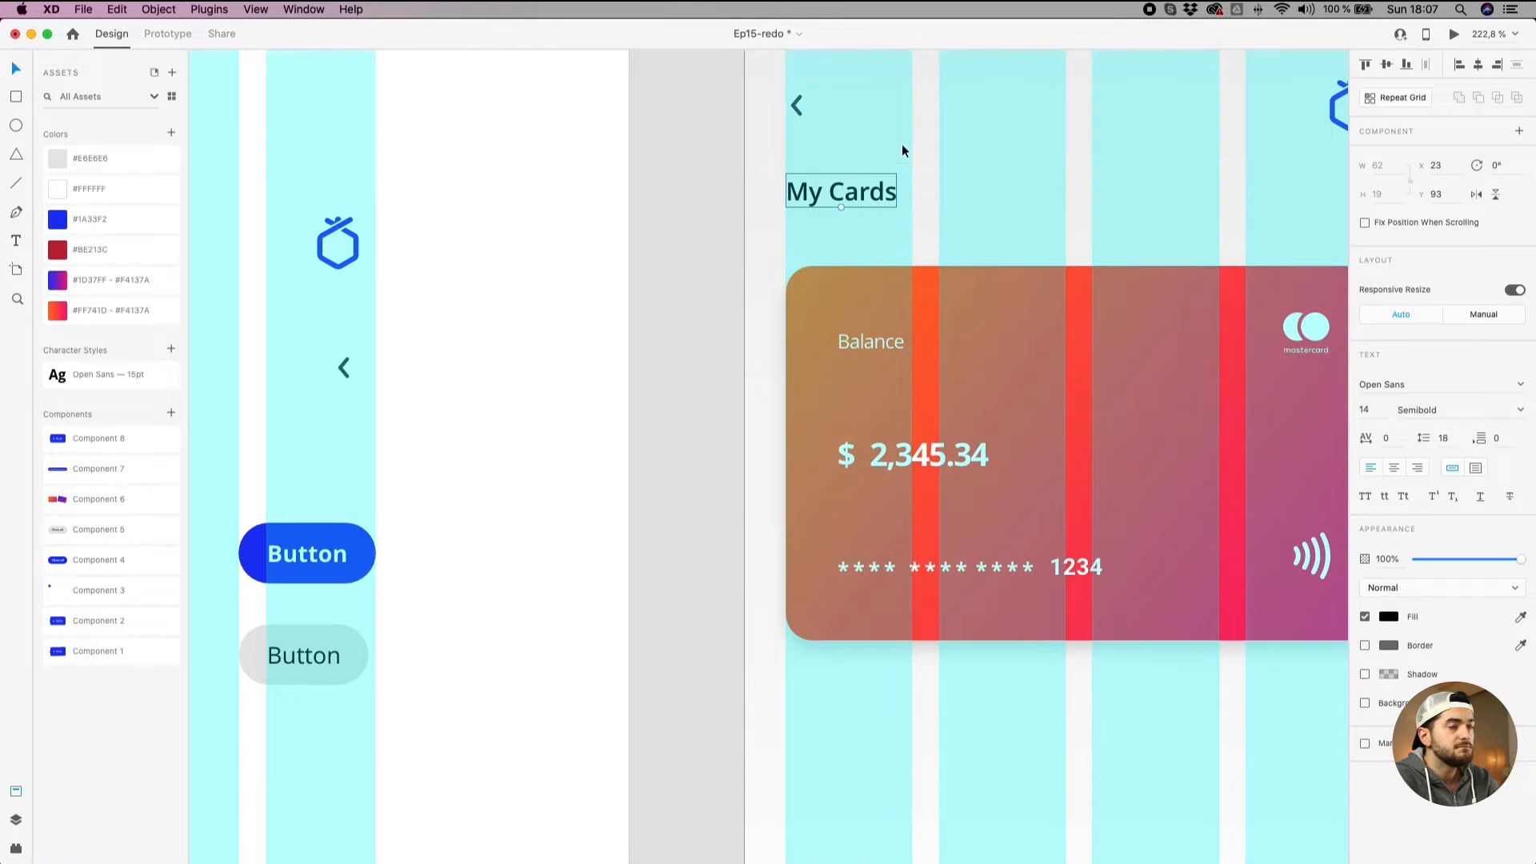
scroll(824, 203, up, 4)
scroll(824, 203, right, 2)
key(Up)
key(Up)
key(Up)
key(shift+Up)
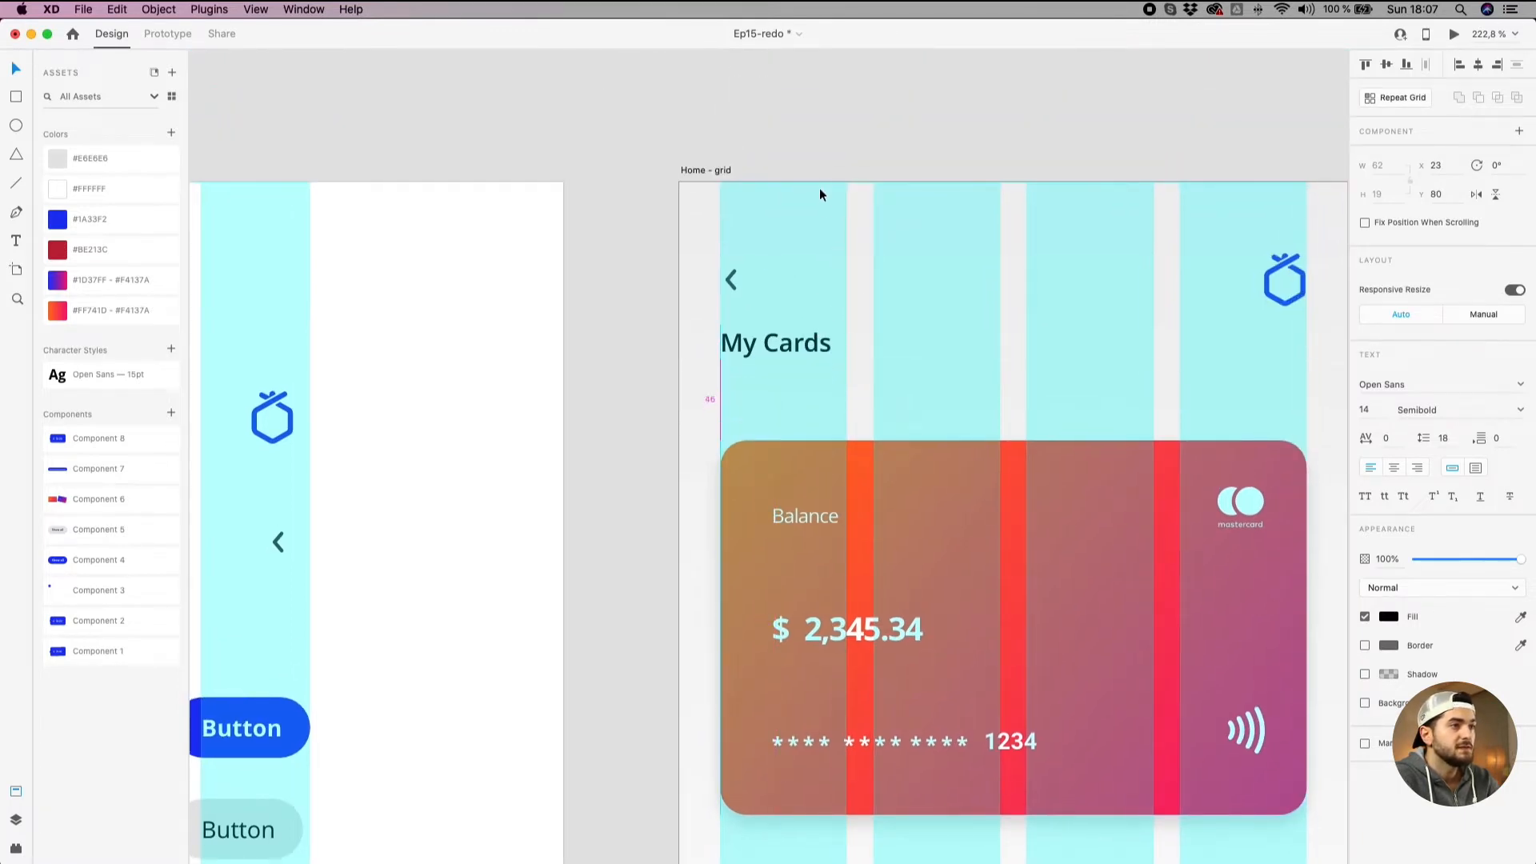
key(shift+Down)
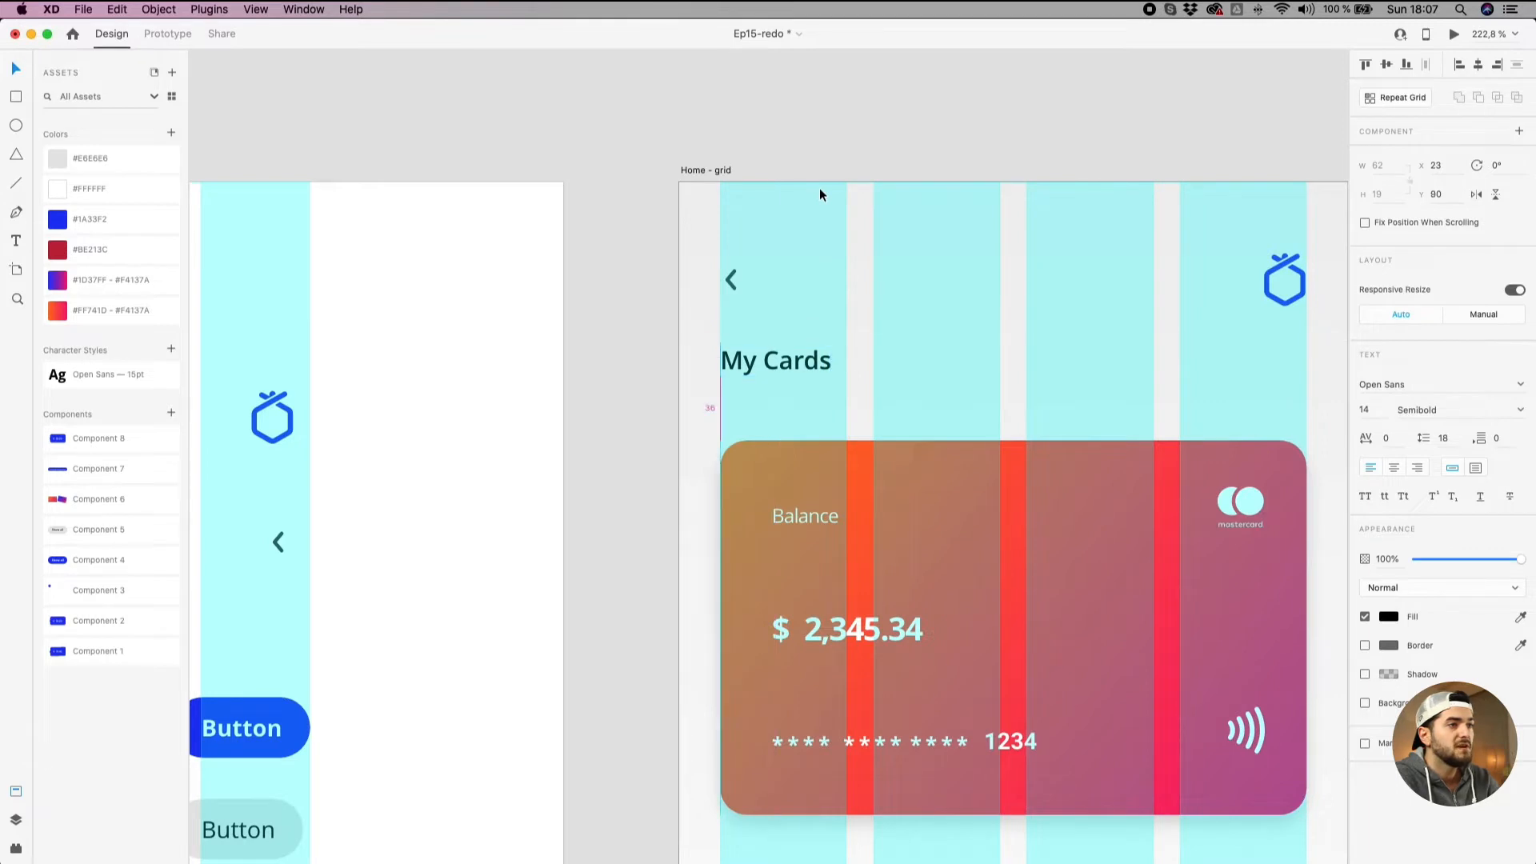
Move the orange card up to Y 129, leaving a 20 px gap beneath the My Cards heading.
click(799, 459)
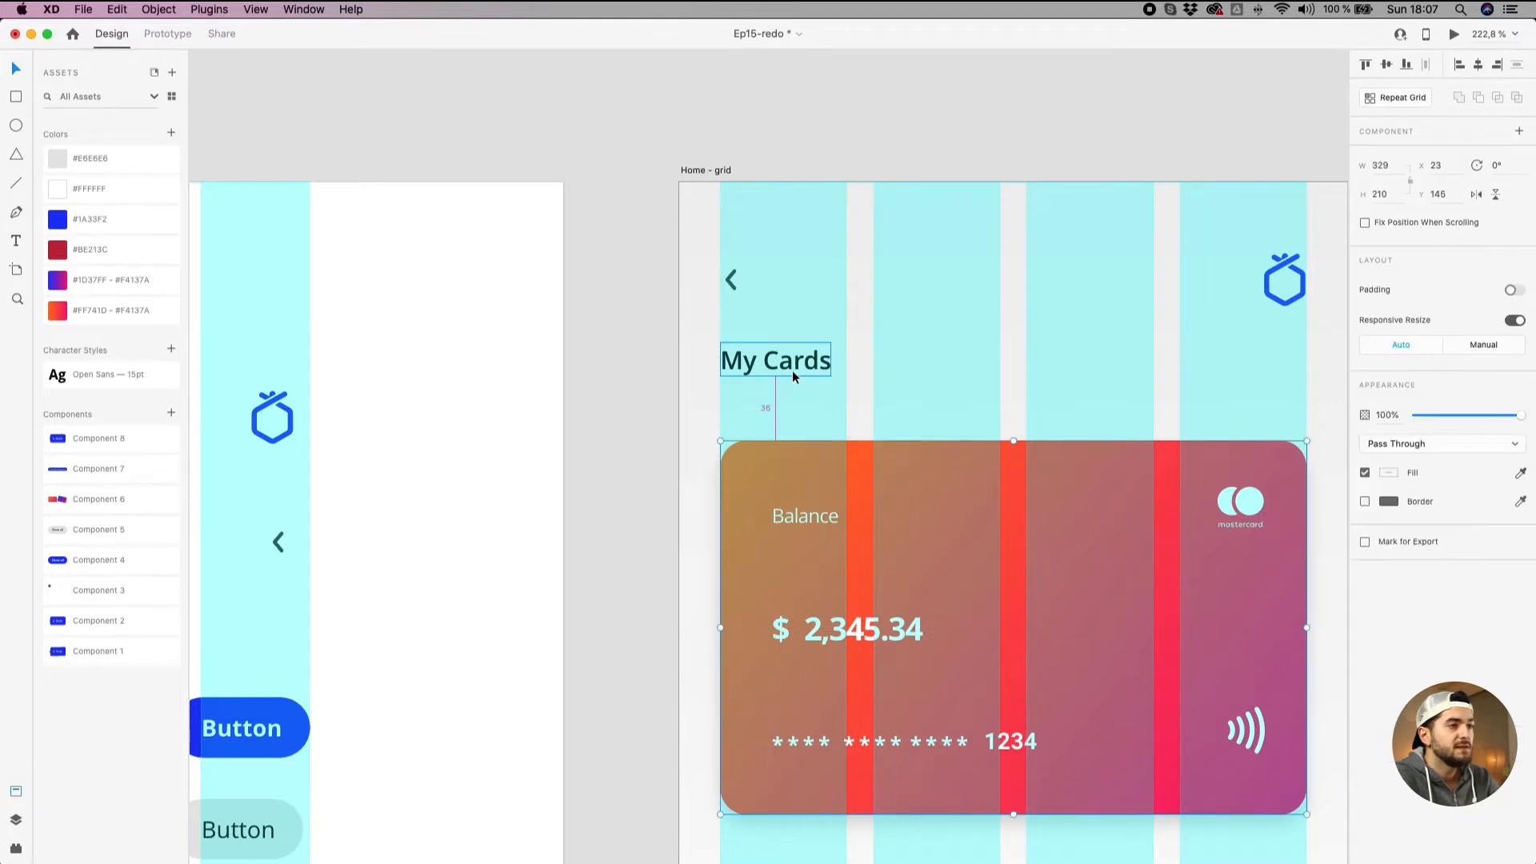
key(Up)
key(Up)
key(Up)
key(Up)
key(Up)
key(Up)
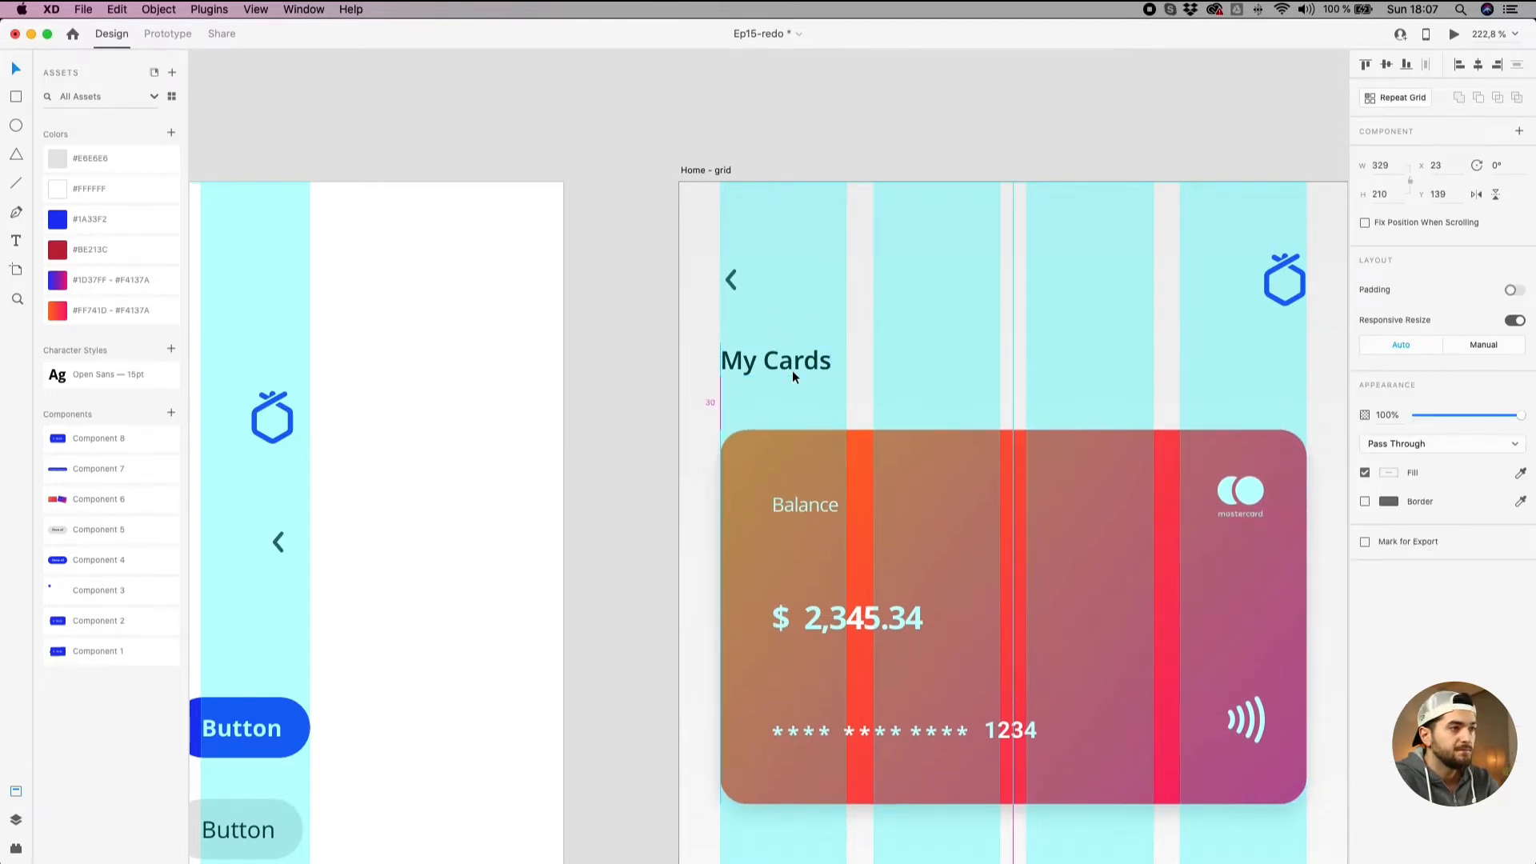
key(shift+Up)
scroll(794, 371, down, 3)
click(792, 364)
click(800, 416)
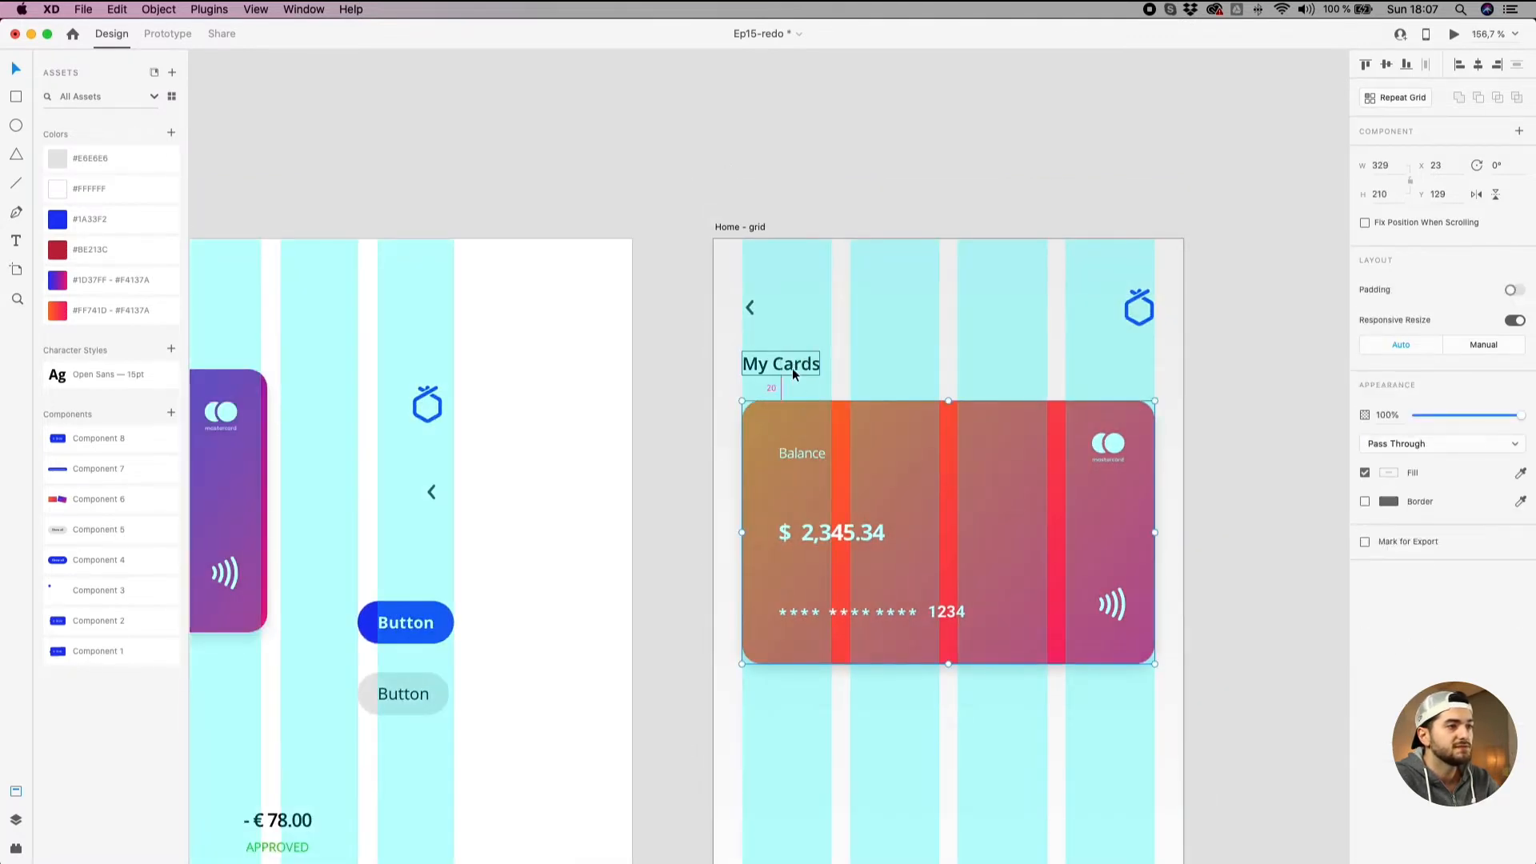
Copy the pagination dots from Artboard – 1 and center them beneath the card on the Home - grid artboard.
scroll(792, 371, down, 3)
click(1141, 516)
drag(1140, 521, 1133, 375)
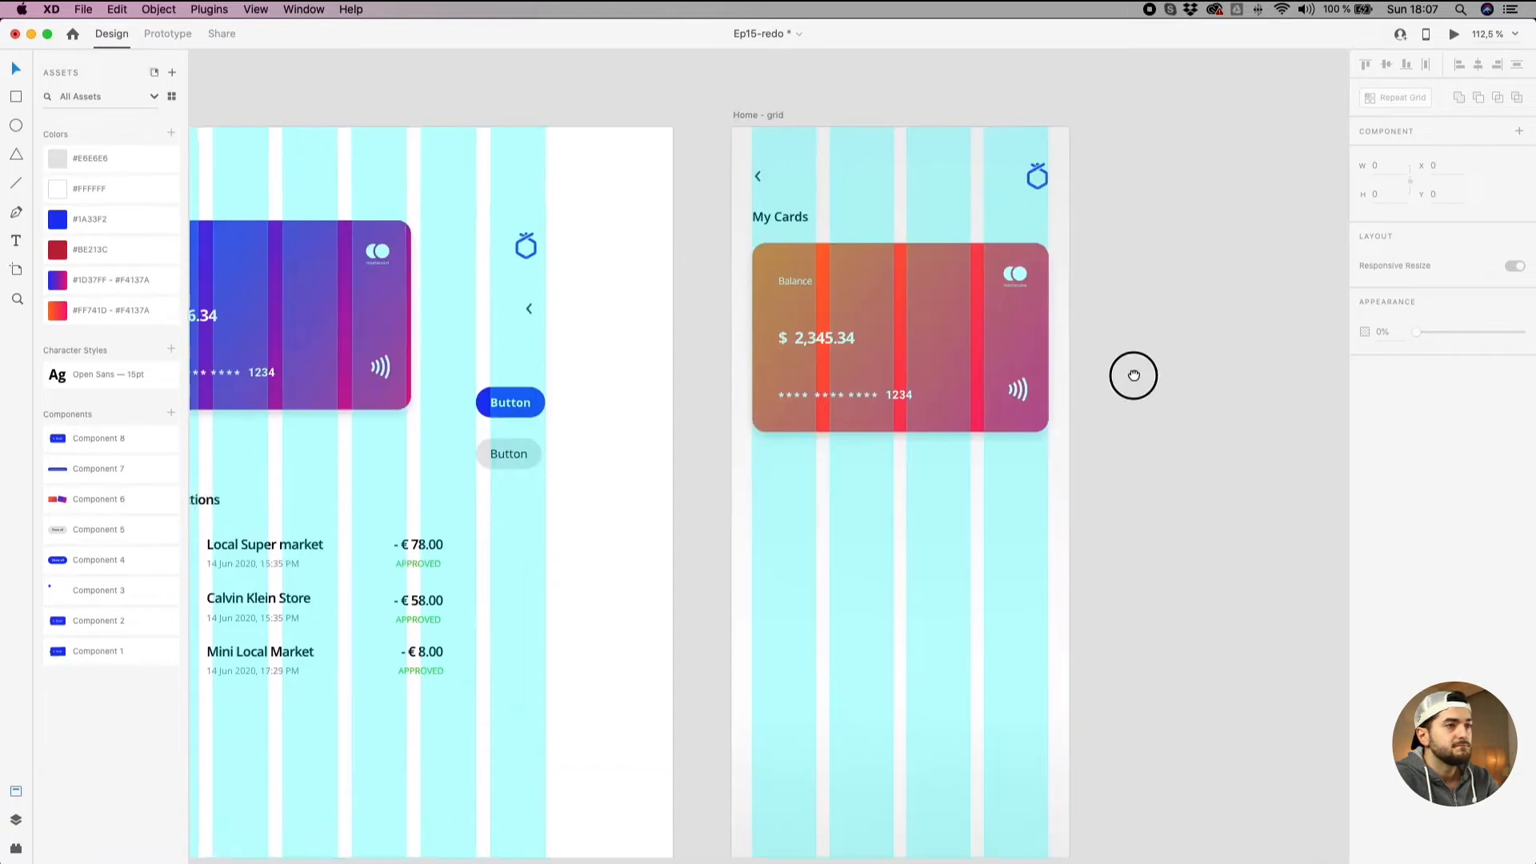
scroll(948, 427, down, 2)
drag(718, 553, 894, 452)
drag(343, 354, 284, 323)
scroll(283, 322, up, 1)
scroll(284, 323, up, 5)
key(super+c)
click(335, 365)
scroll(334, 362, down, 4)
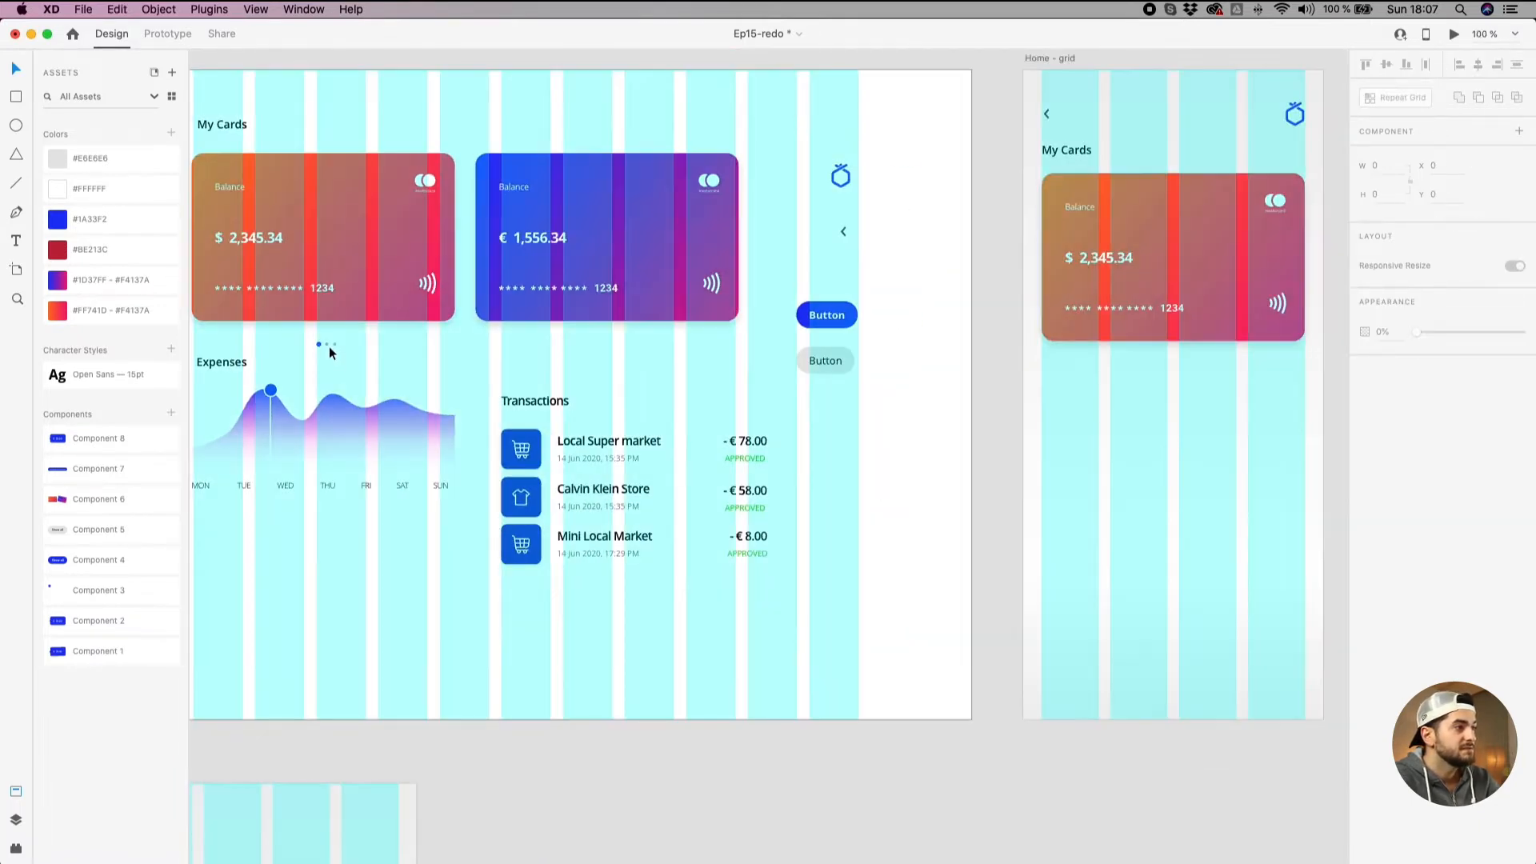
drag(327, 344, 1176, 357)
Shift the copied pagination dots down to Y 359, 20 px below the card.
scroll(1178, 357, up, 3)
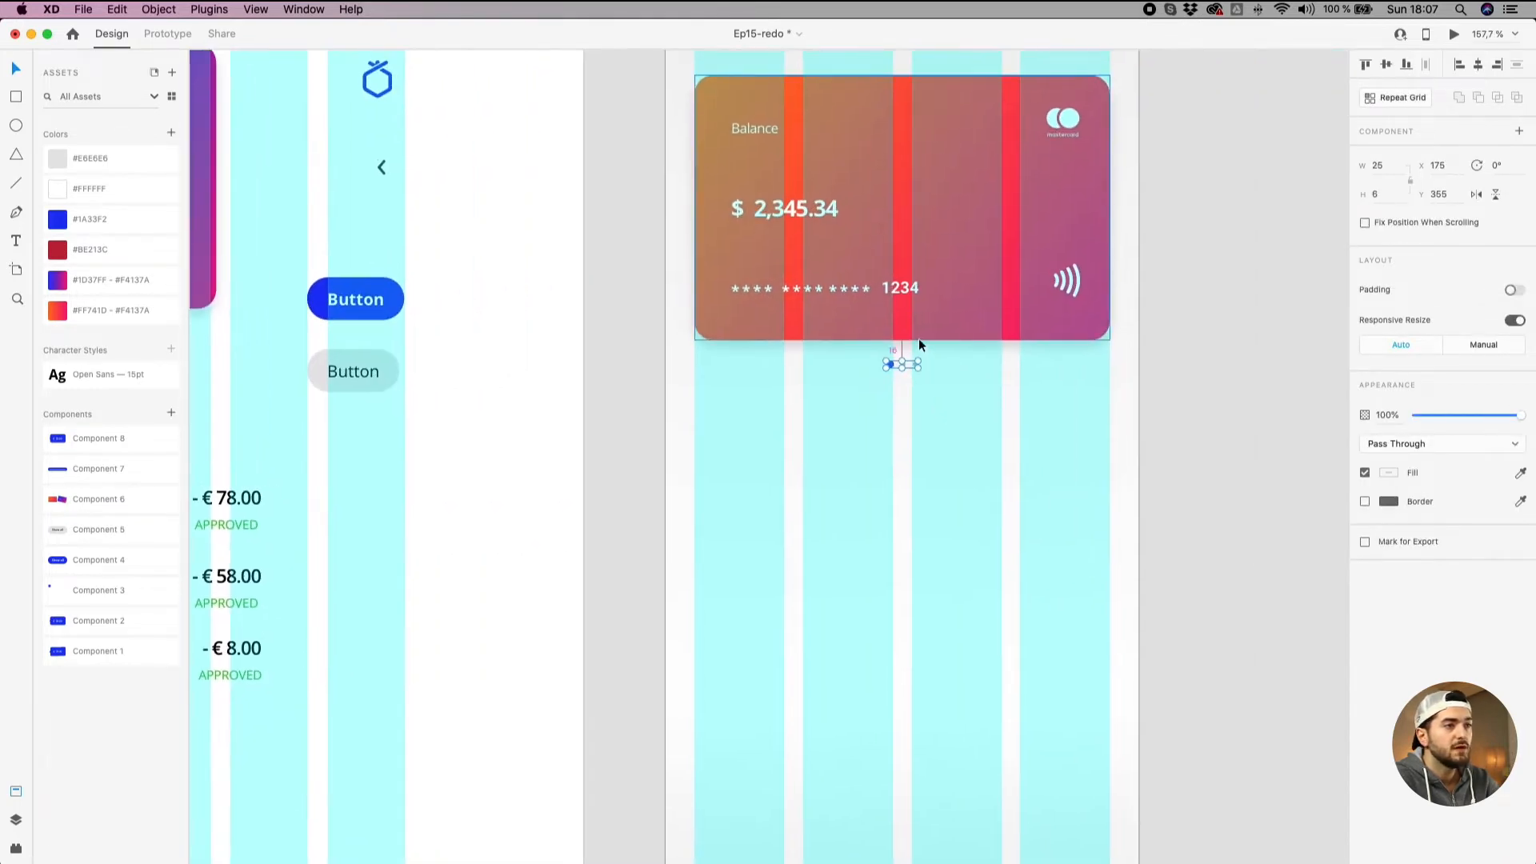
scroll(917, 334, up, 3)
key(Down)
key(Down)
key(Down)
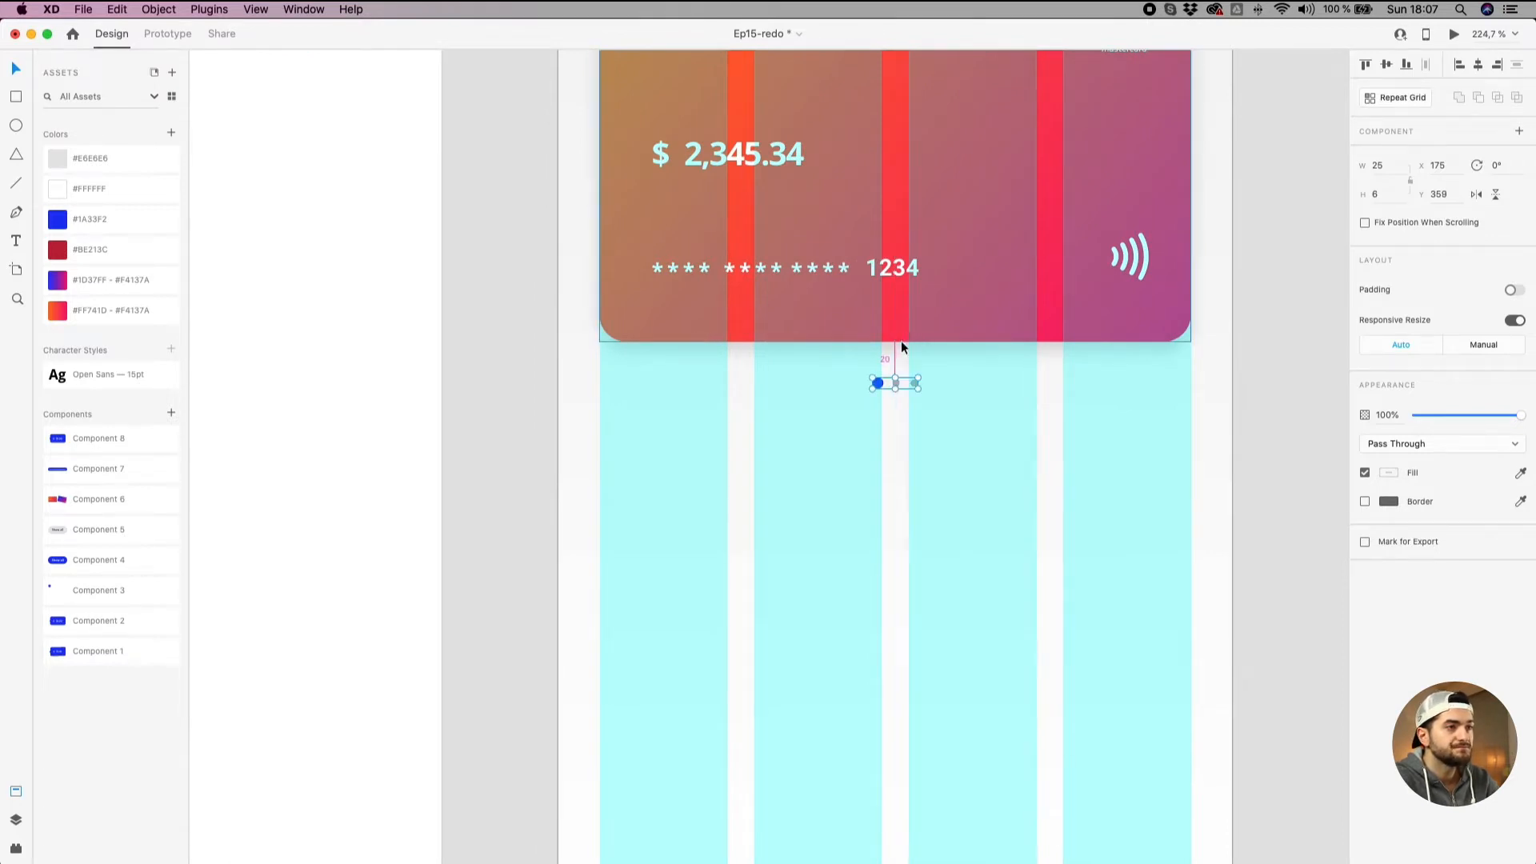
Copy the Expenses heading, chart and weekday labels beneath the pagination dots on the Home - grid artboard at X 23, Y 382.
scroll(824, 397, down, 5)
drag(717, 461, 998, 439)
drag(242, 394, 421, 384)
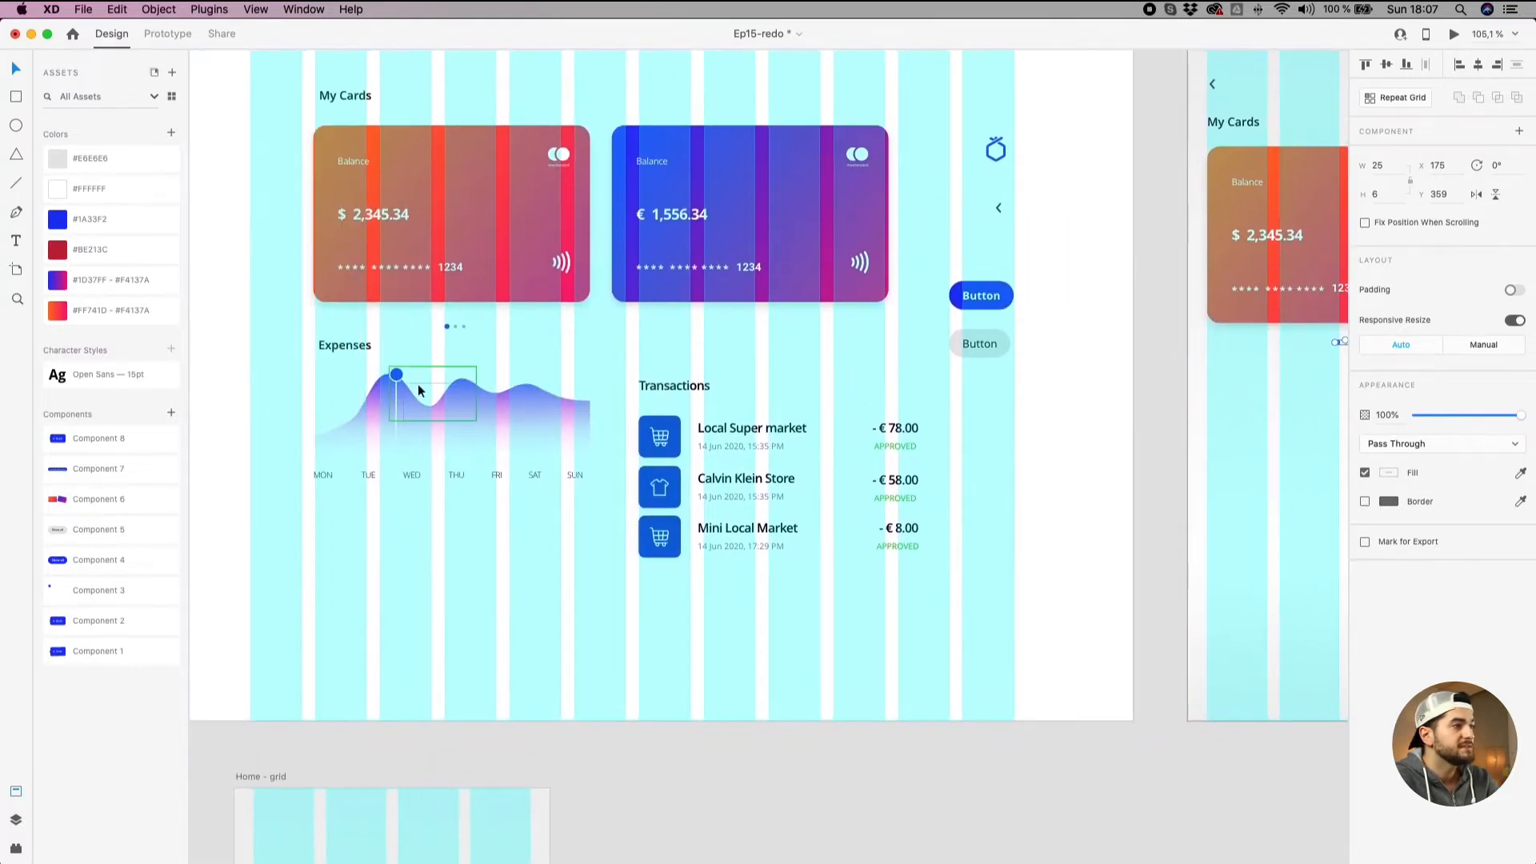
drag(303, 341, 587, 491)
scroll(584, 490, down, 5)
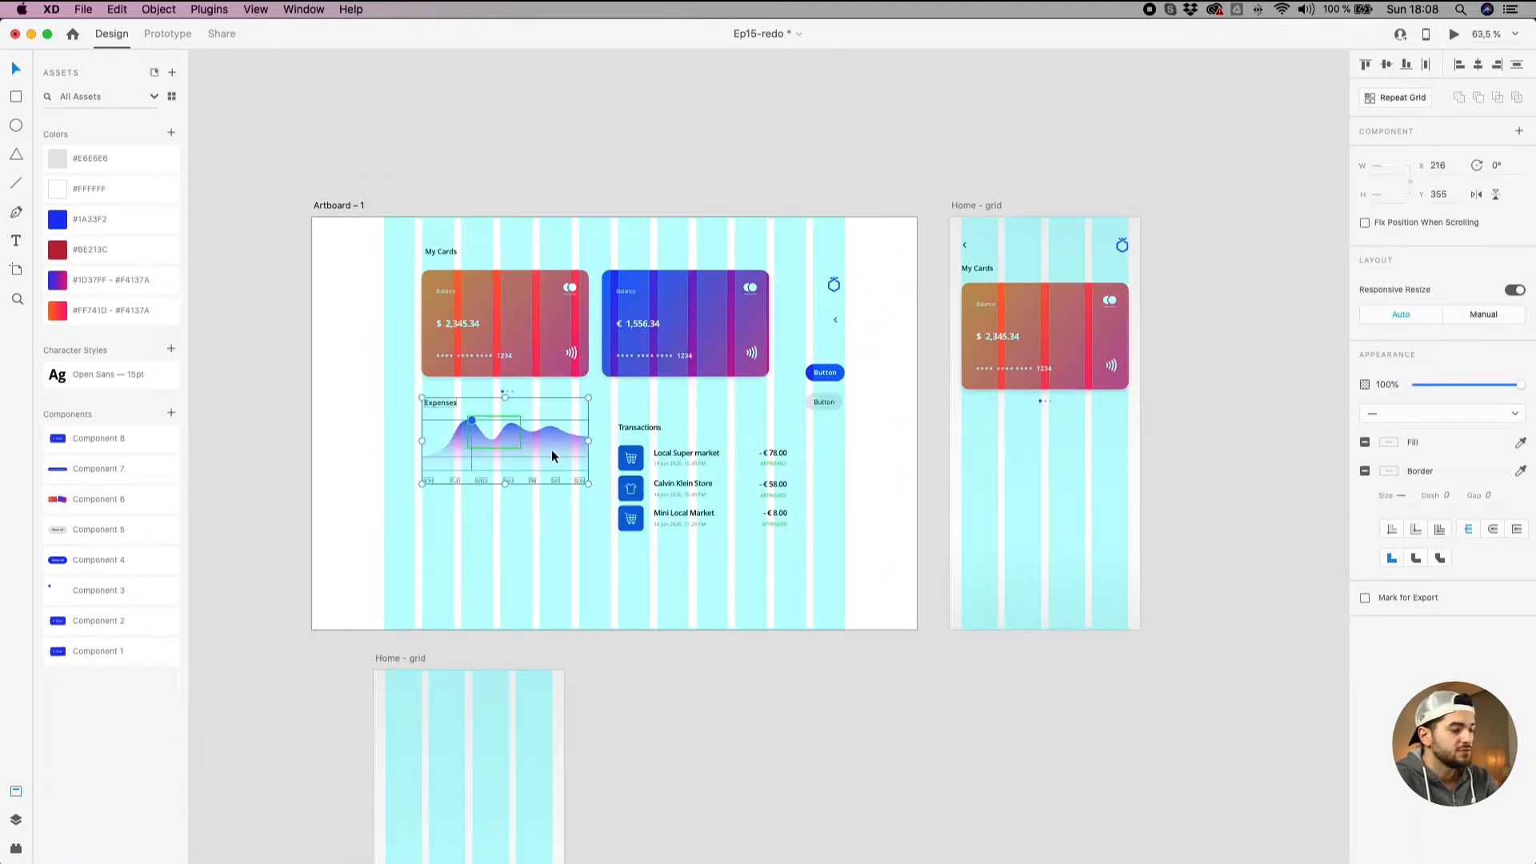
drag(401, 397, 1077, 466)
key(alt)
scroll(1111, 476, up, 5)
scroll(1139, 460, up, 4)
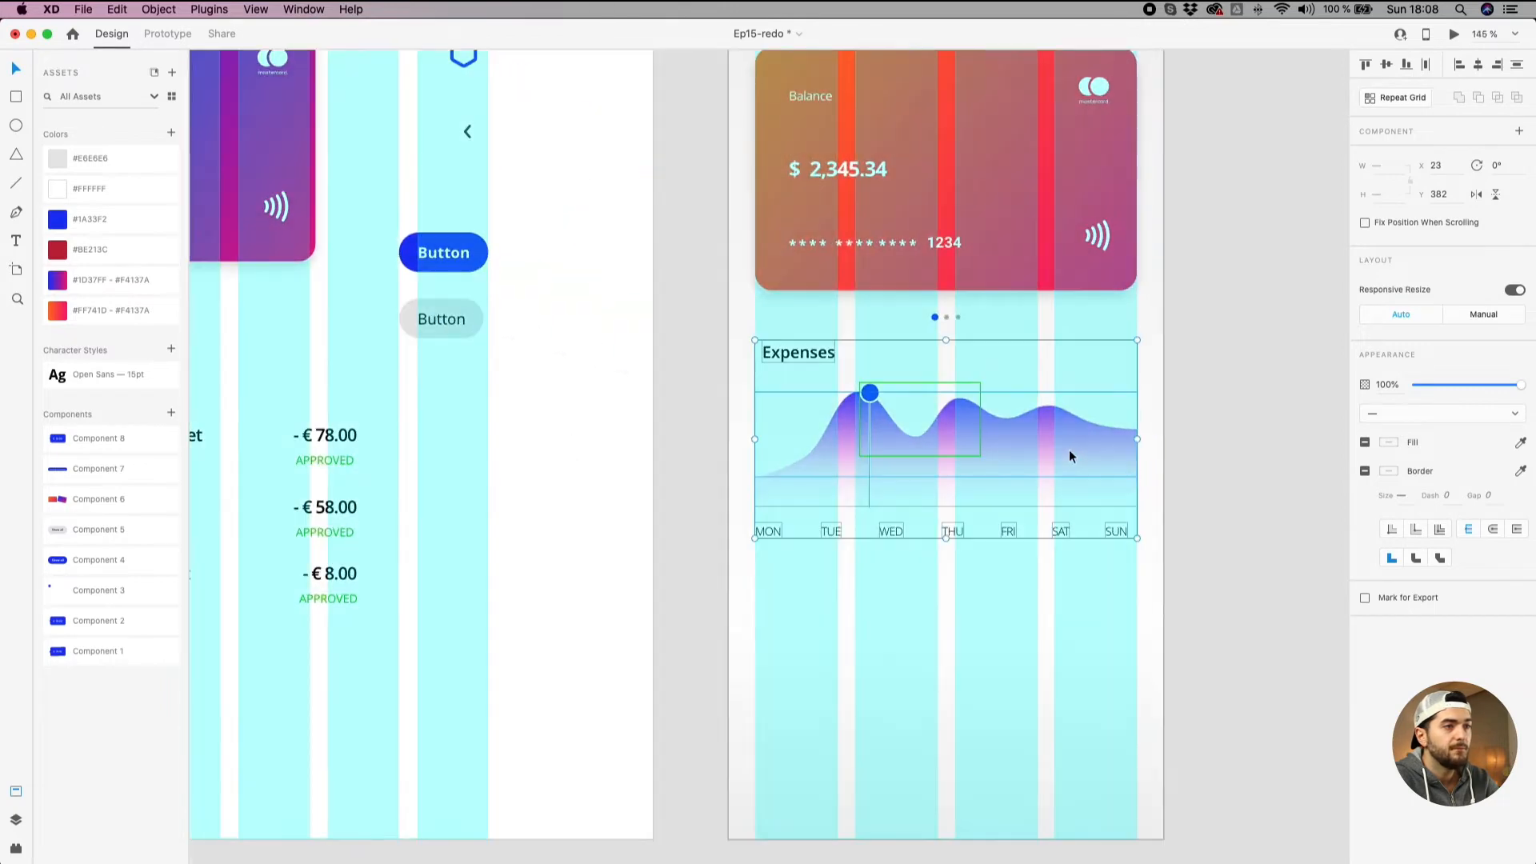
Shift the copied Expenses section down to Y 385, 20 px below the pagination dots.
key(Down)
key(Down)
key(Down)
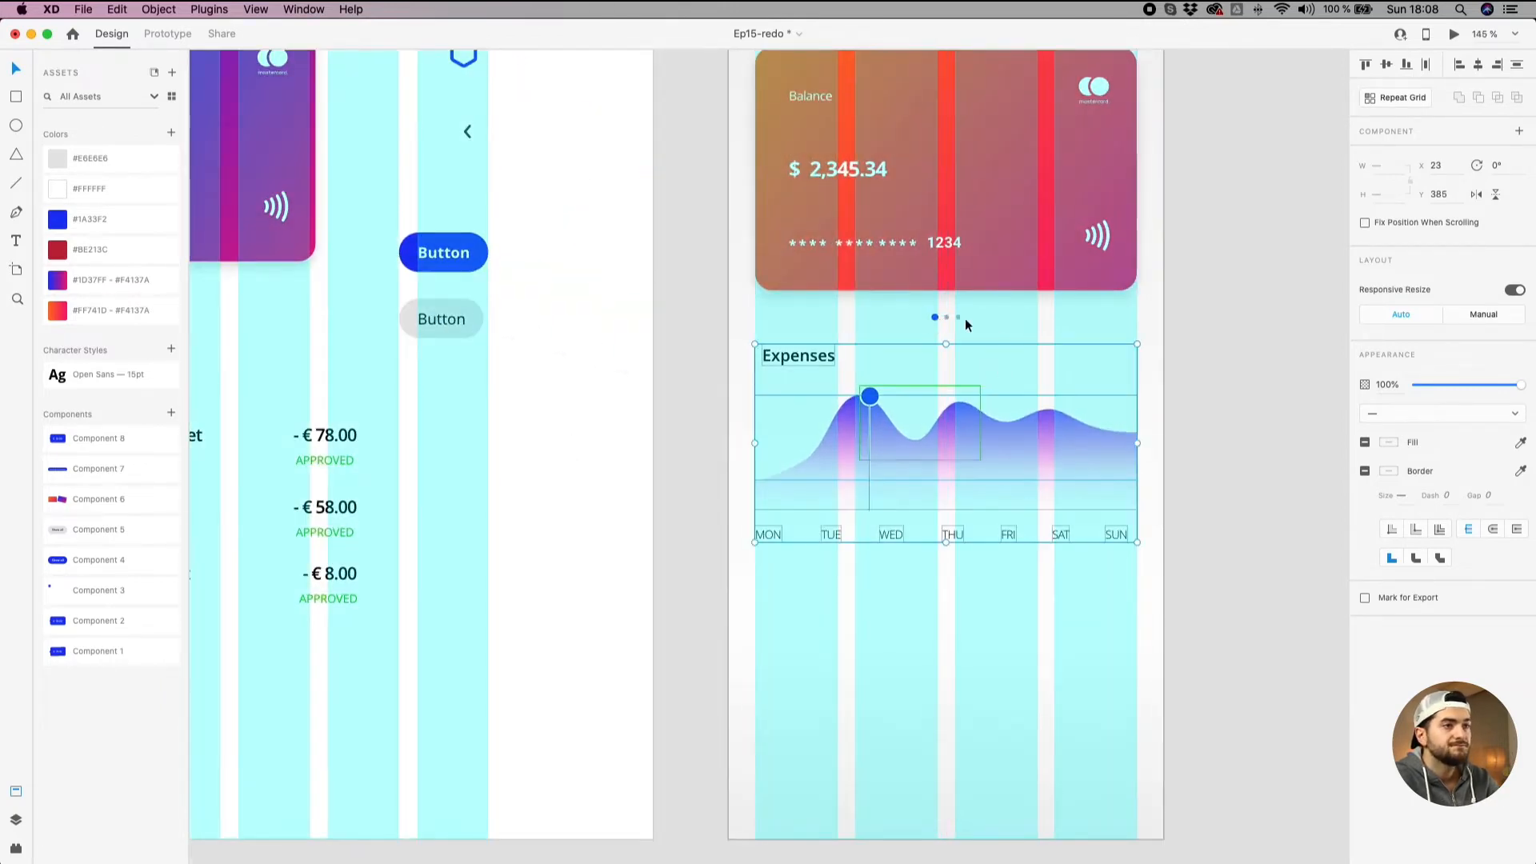
click(1036, 320)
scroll(1106, 536, up, 10)
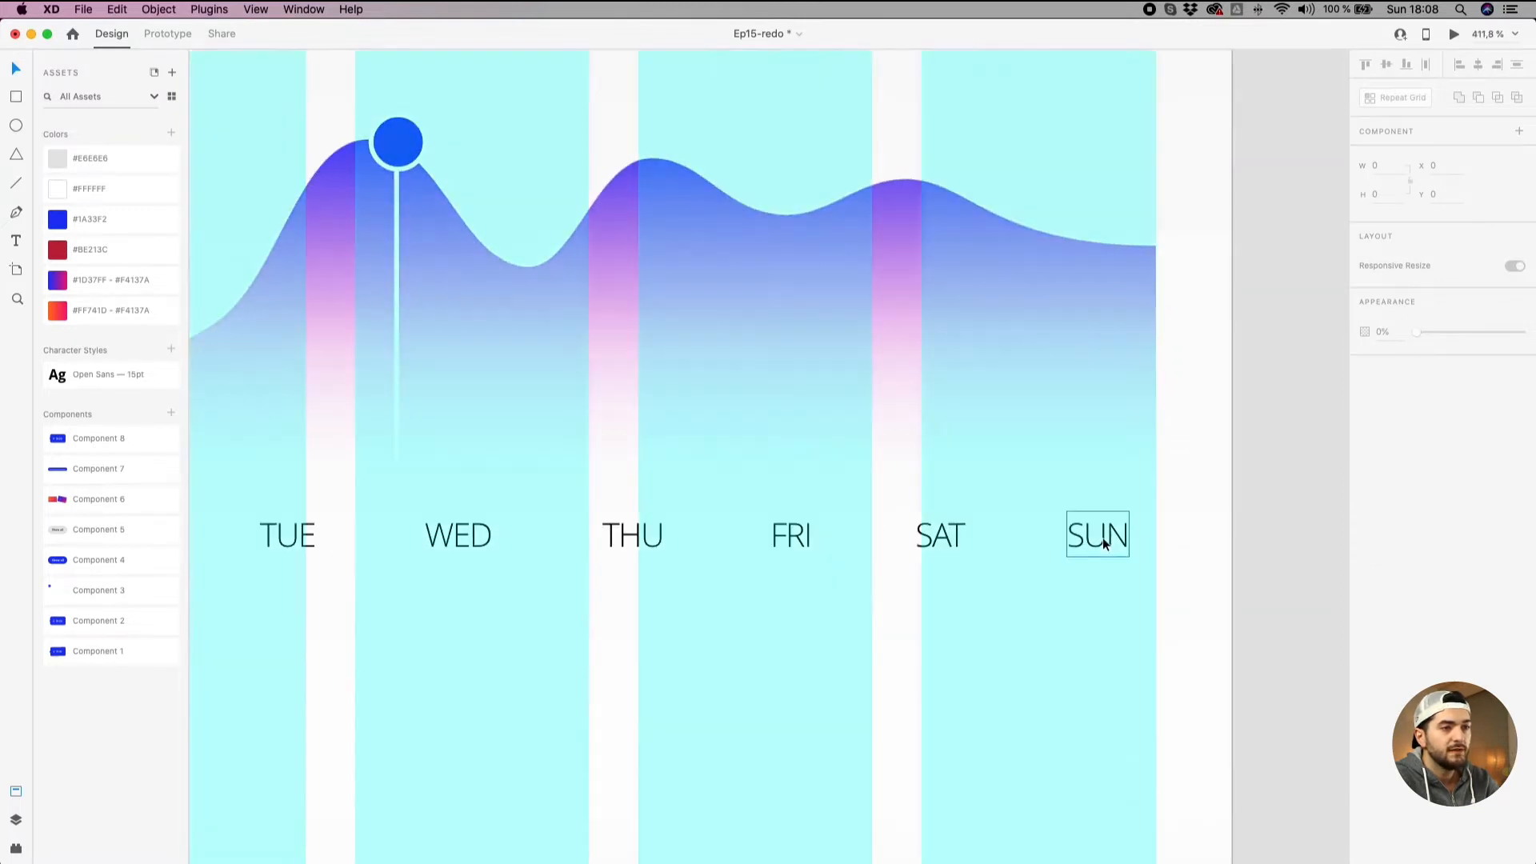
Distribute the seven weekday labels beneath the Expenses chart evenly across the horizontal span and hide the column grid.
drag(1103, 537, 621, 558)
scroll(1128, 537, down, 4)
scroll(1141, 531, down, 4)
key(shift+super+apostrophe)
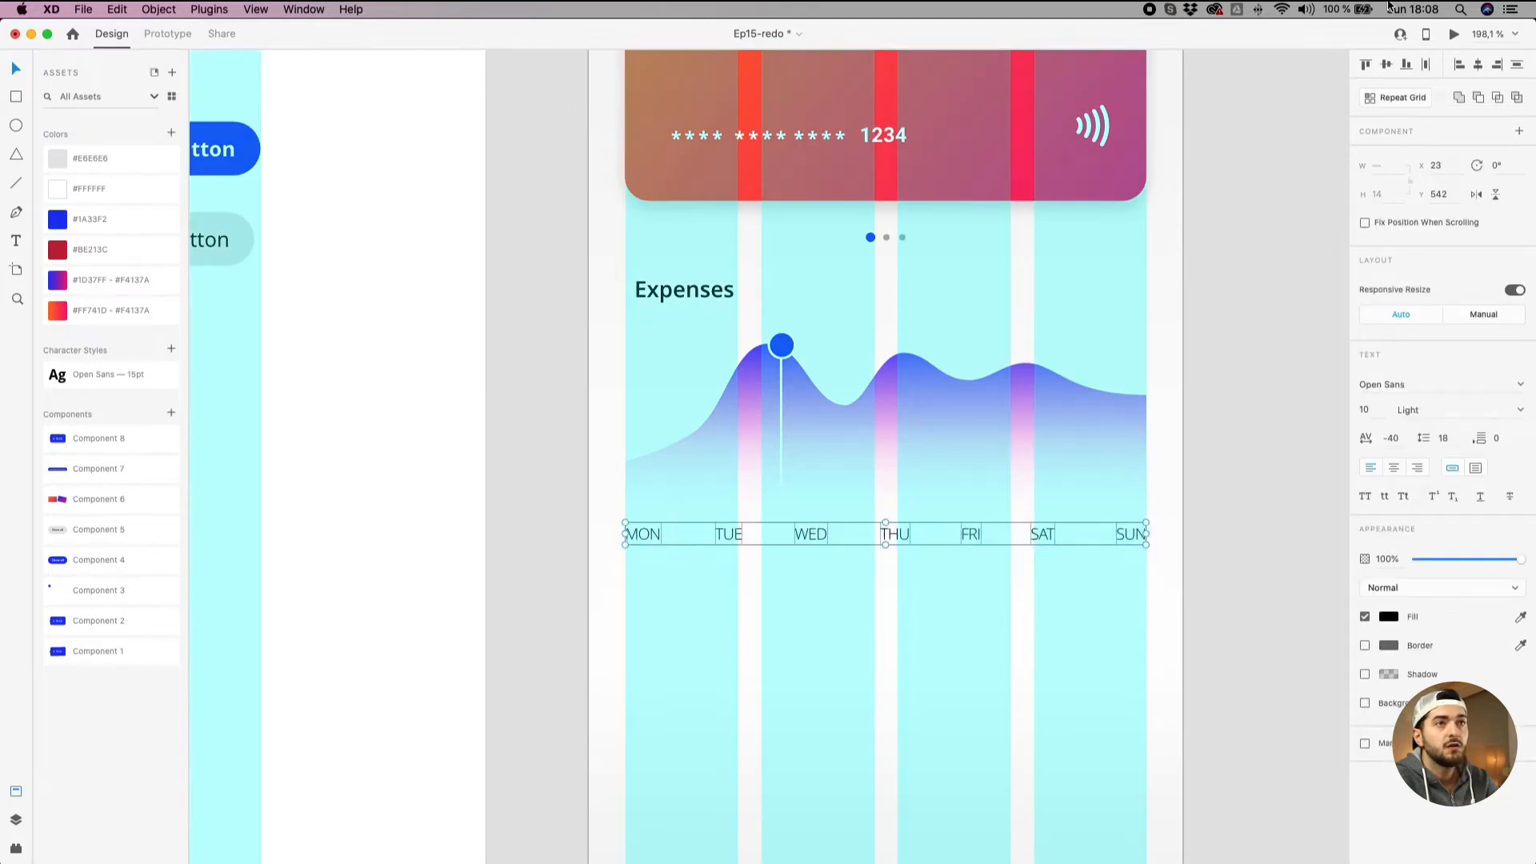
click(1427, 66)
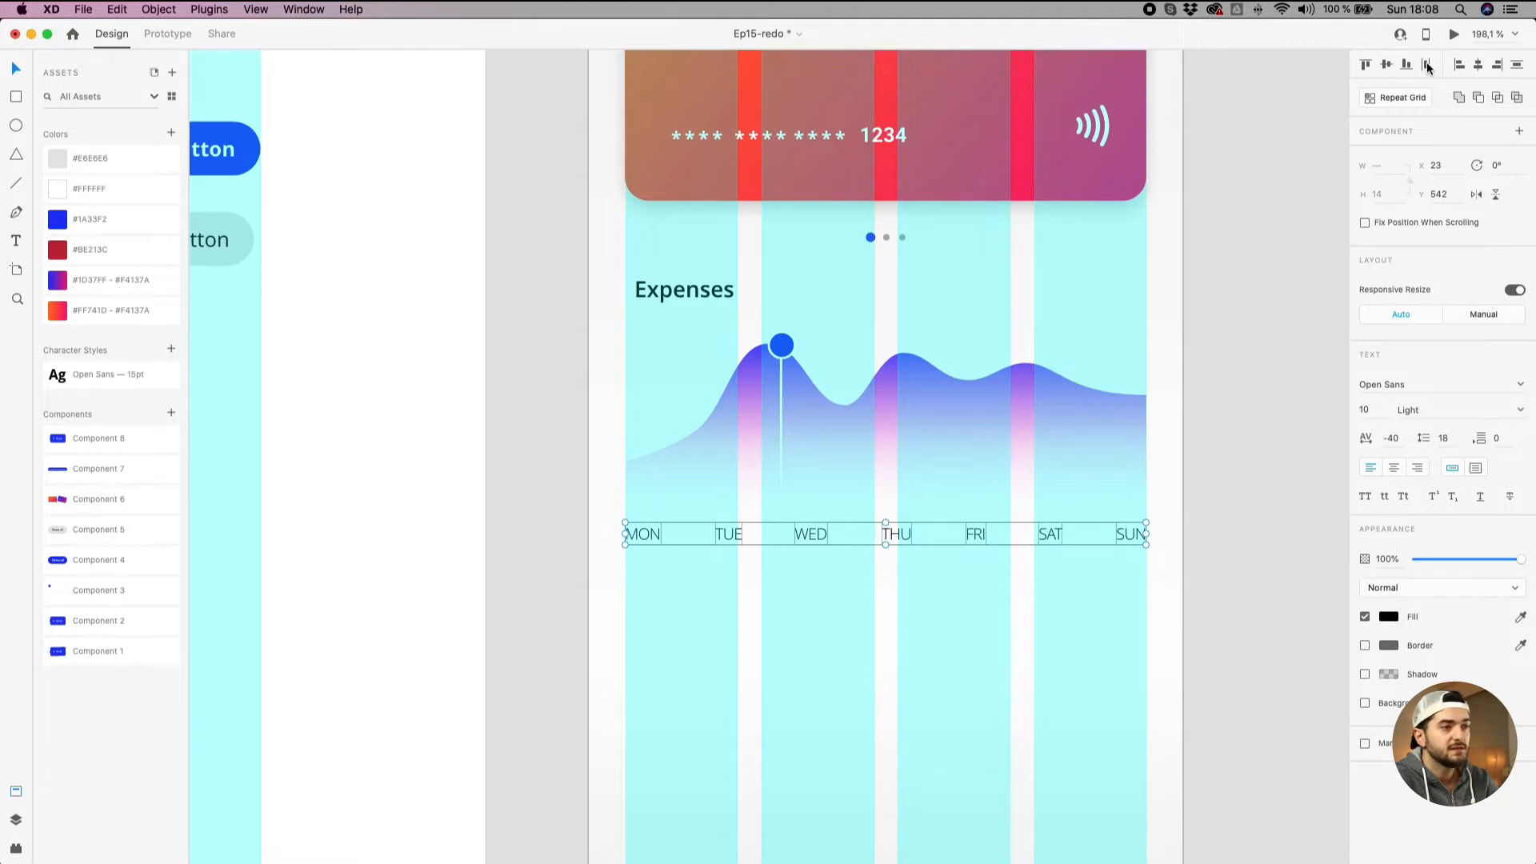
click(1020, 650)
scroll(1019, 649, down, 3)
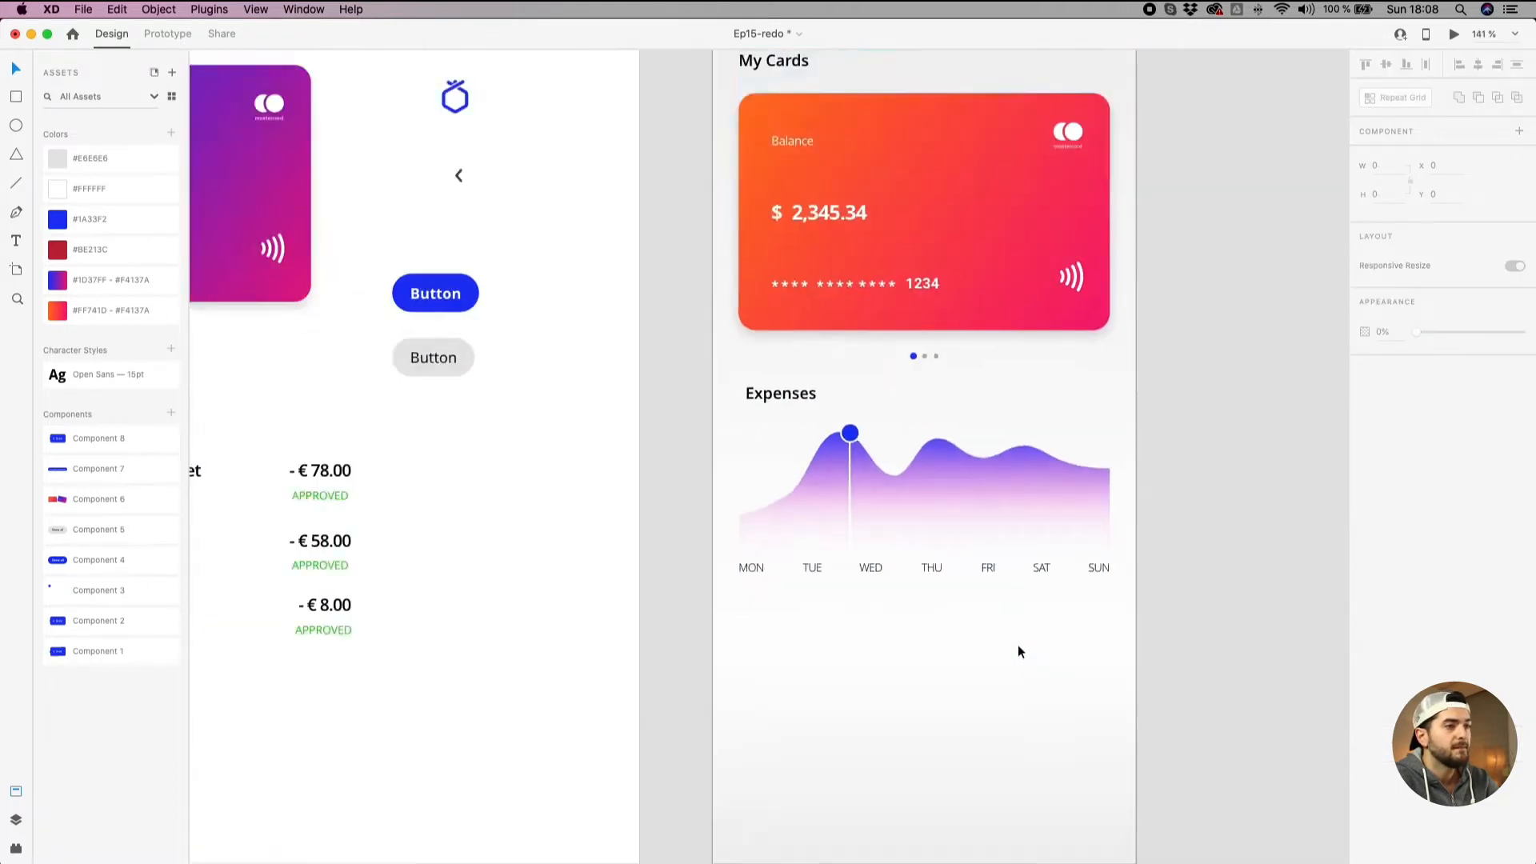
scroll(992, 627, down, 3)
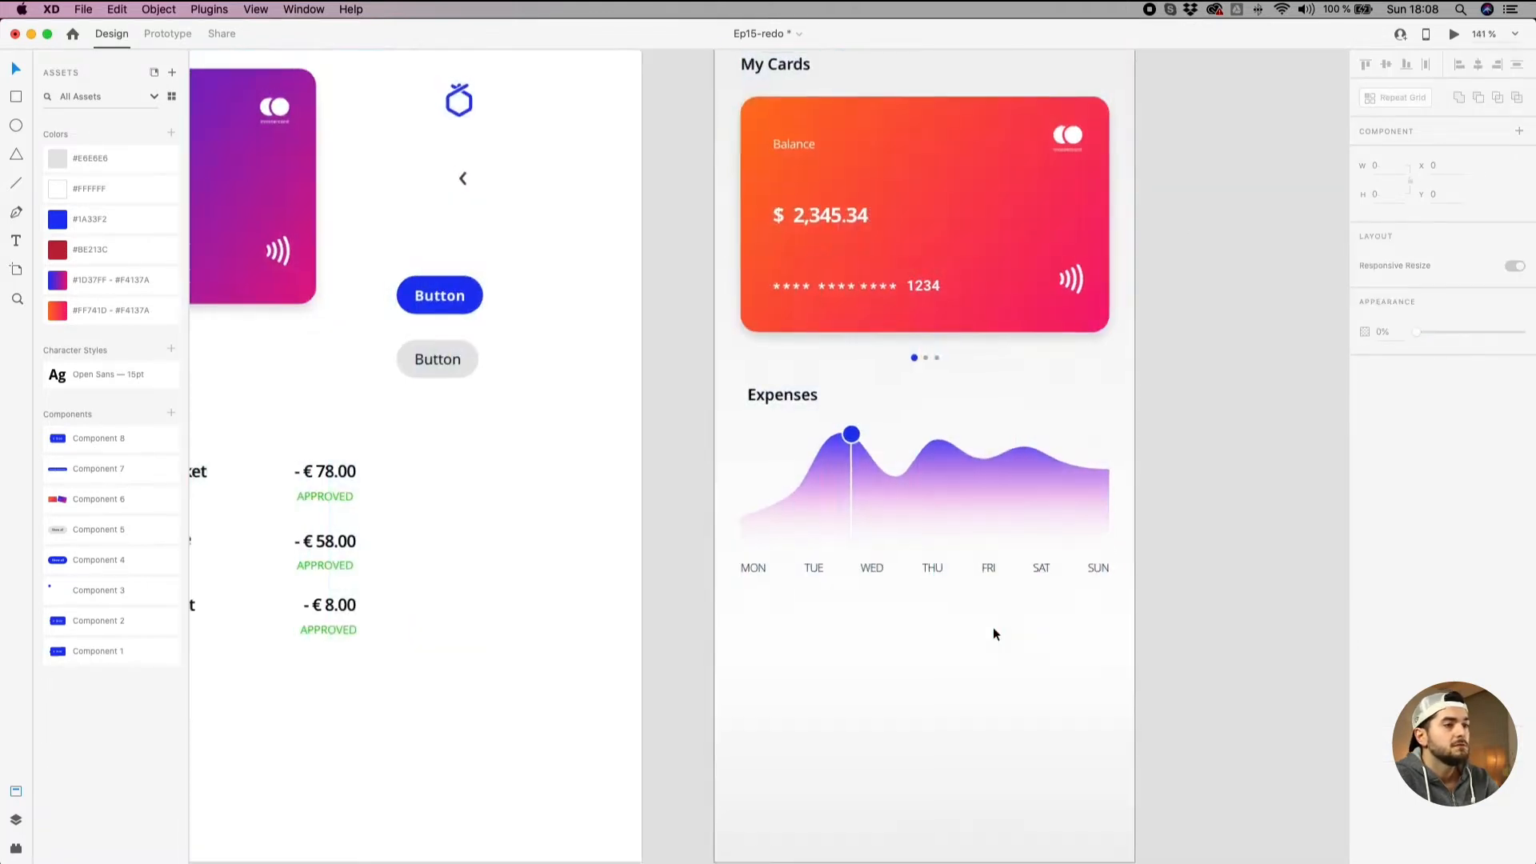
Copy the Expenses wave shape onto the empty canvas beside the Home - grid artboard, at X 2421, Y 429.2.
drag(862, 668, 868, 570)
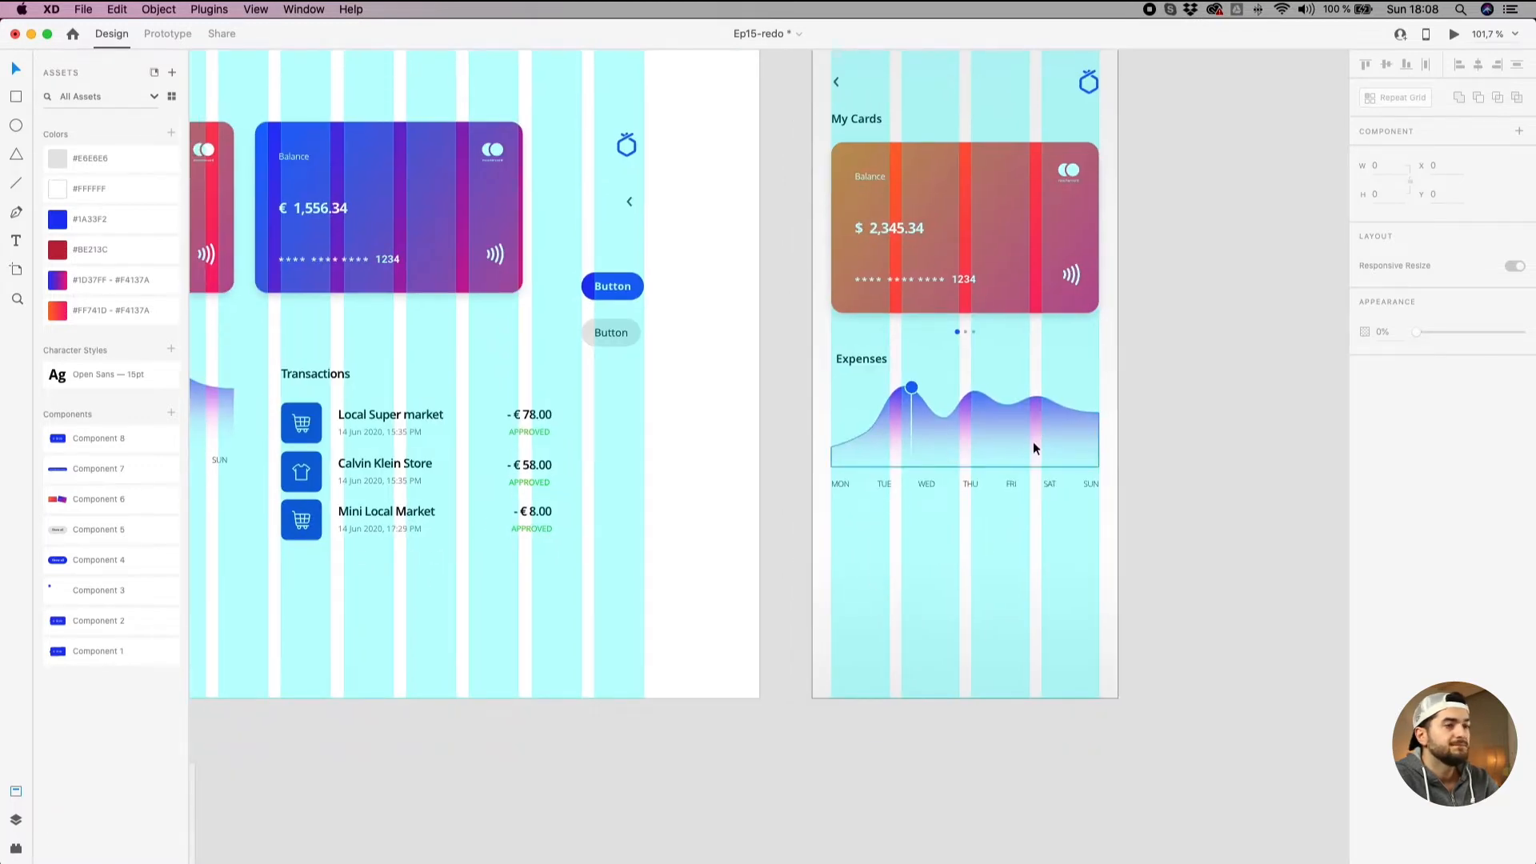
click(1054, 446)
drag(1169, 447, 984, 459)
drag(819, 453, 1160, 483)
scroll(1185, 497, up, 5)
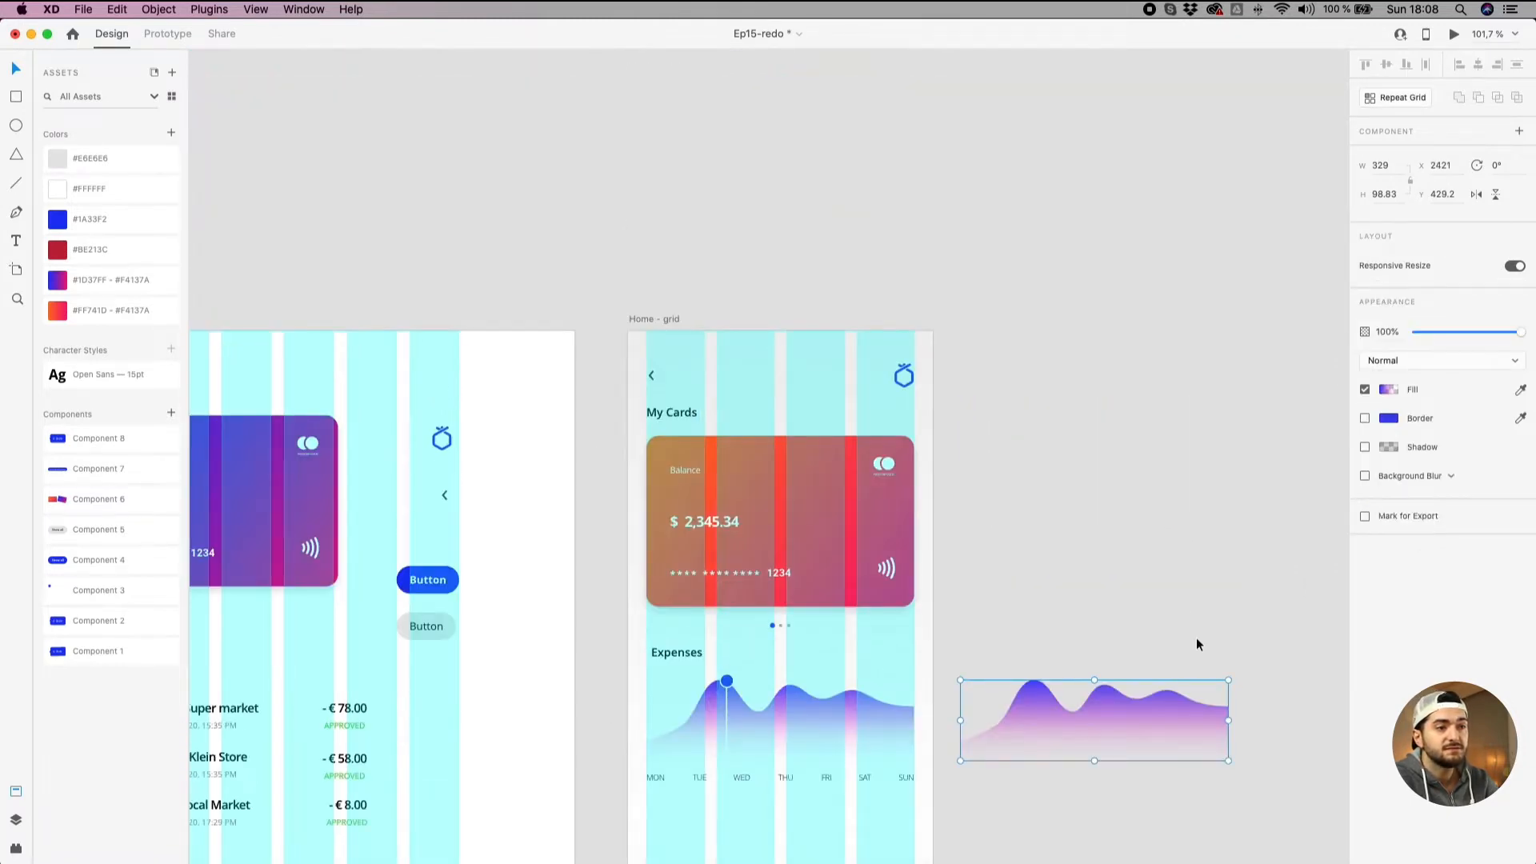
Examine the copied wave's anchor points and the colour and opacity of each stop in its linear gradient fill.
scroll(1197, 645, down, 4)
scroll(928, 435, up, 5)
double_click(931, 424)
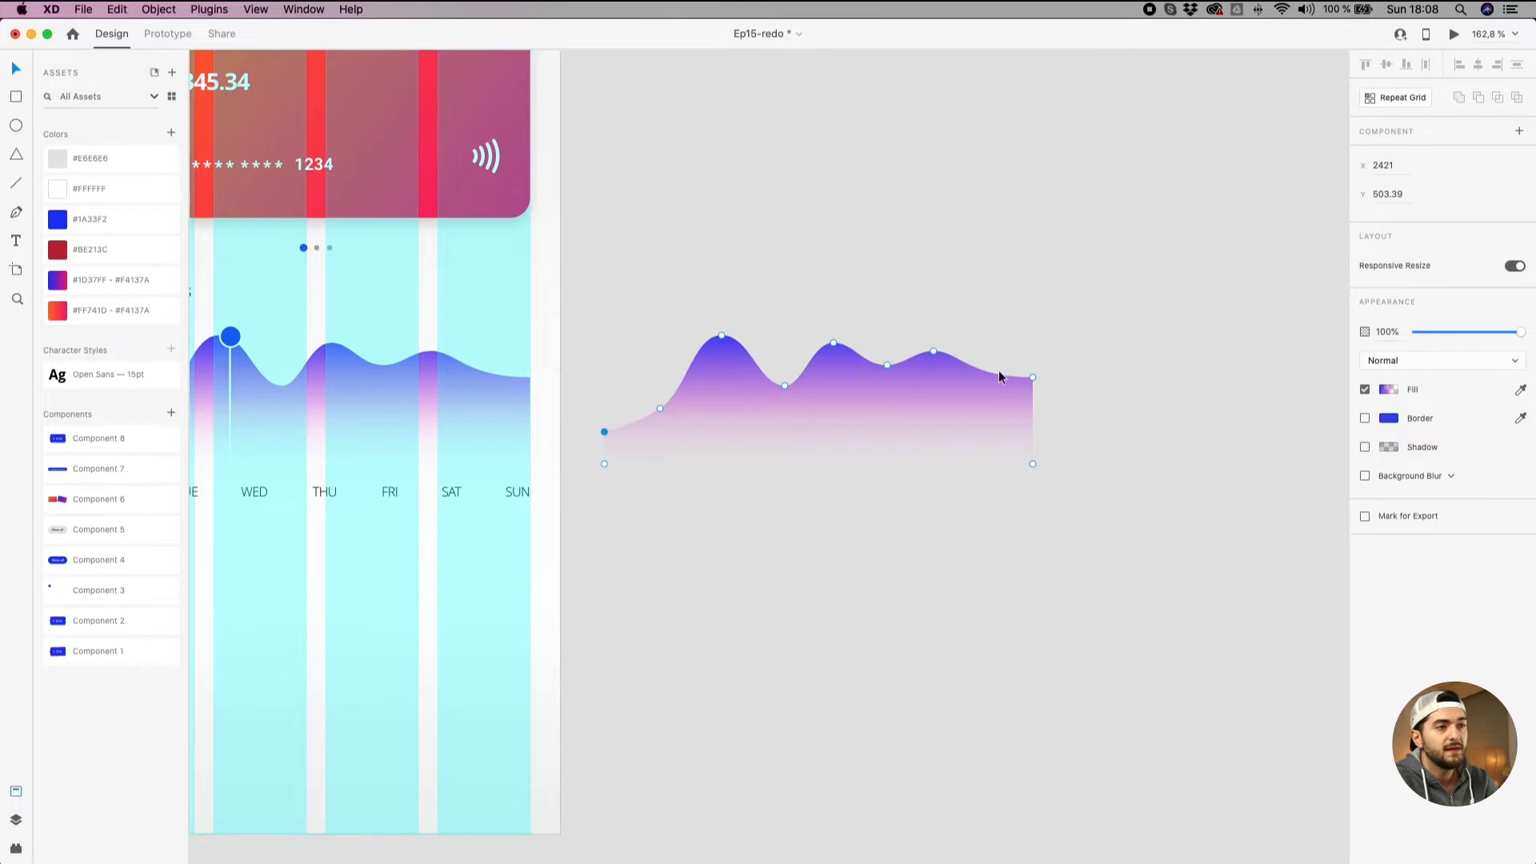
click(1388, 389)
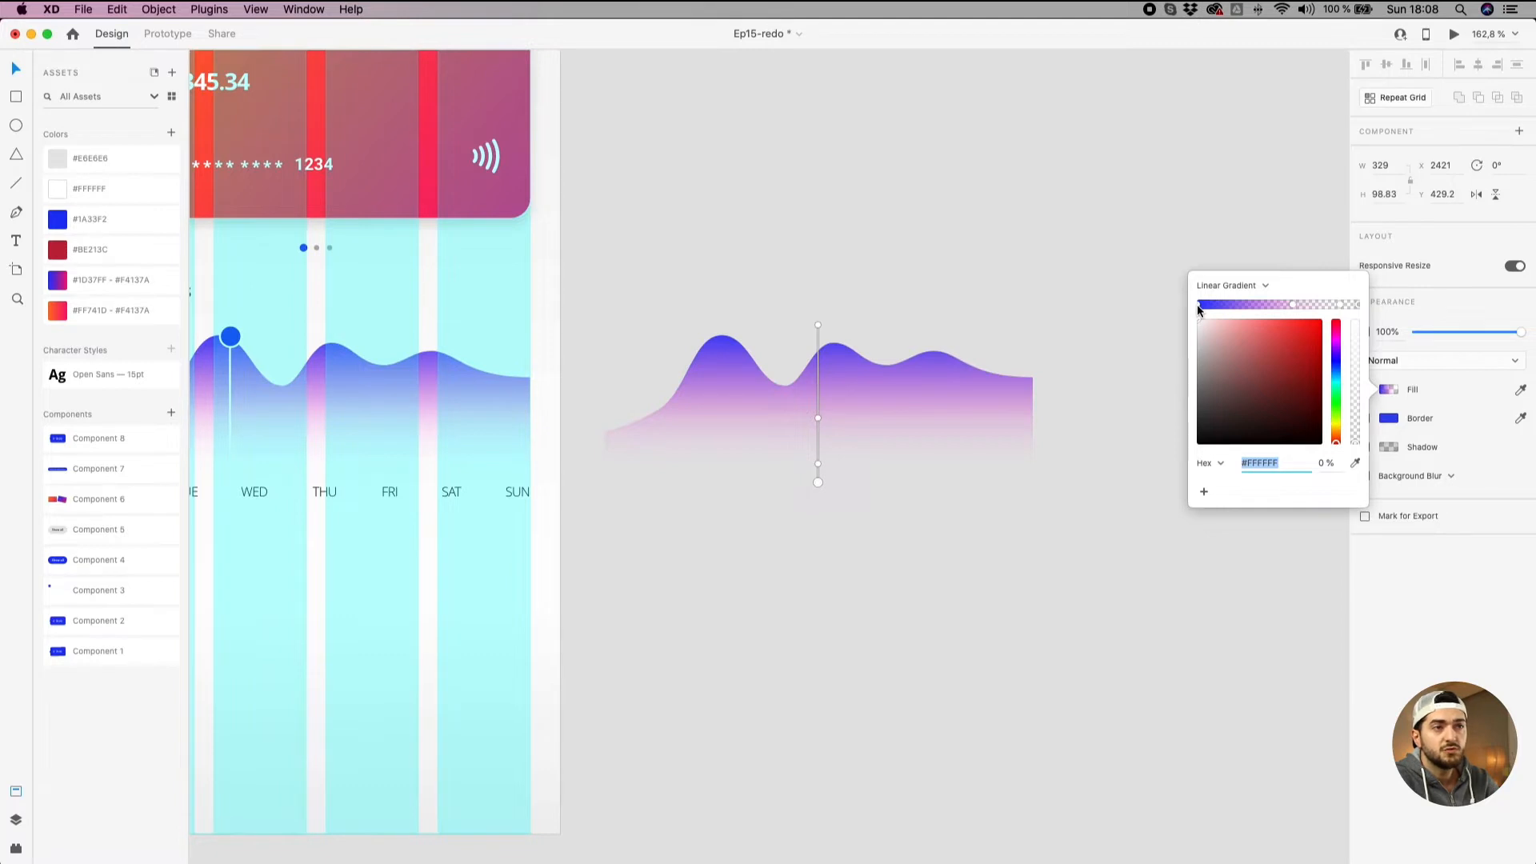
click(1290, 304)
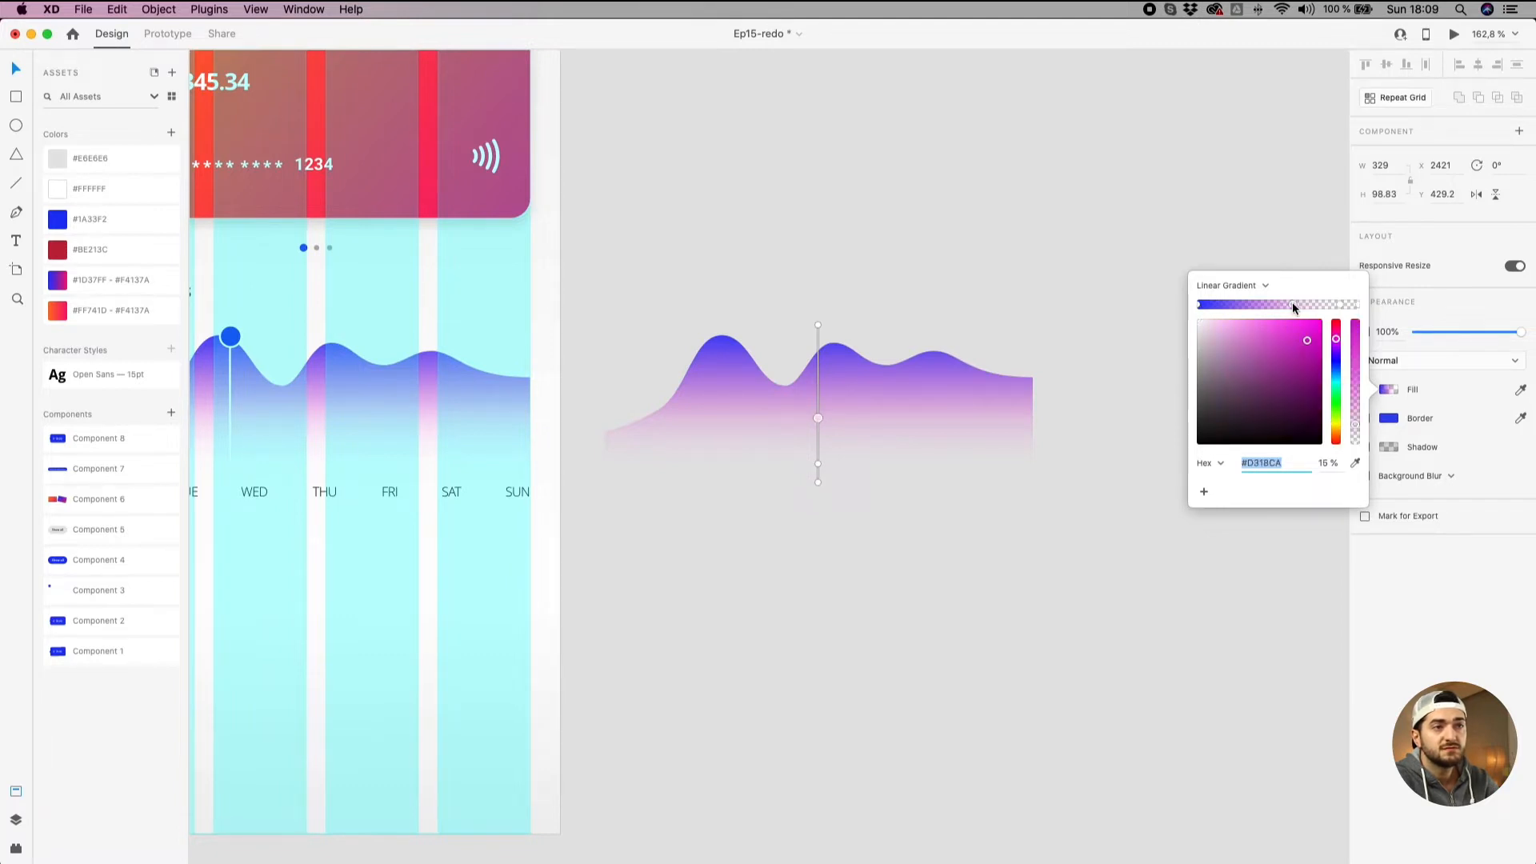
click(1338, 306)
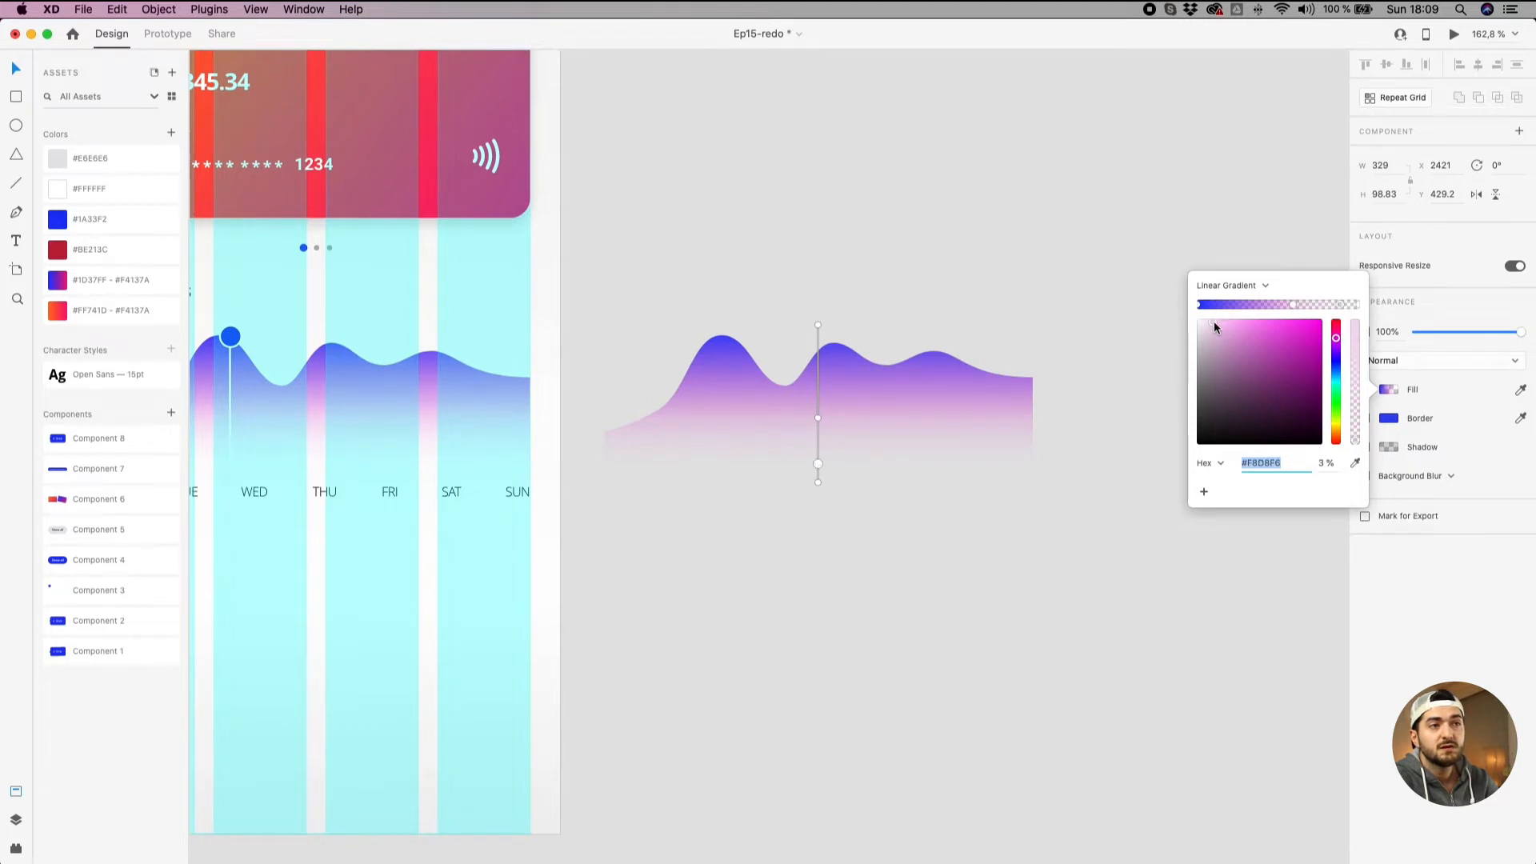
click(1357, 305)
click(1341, 305)
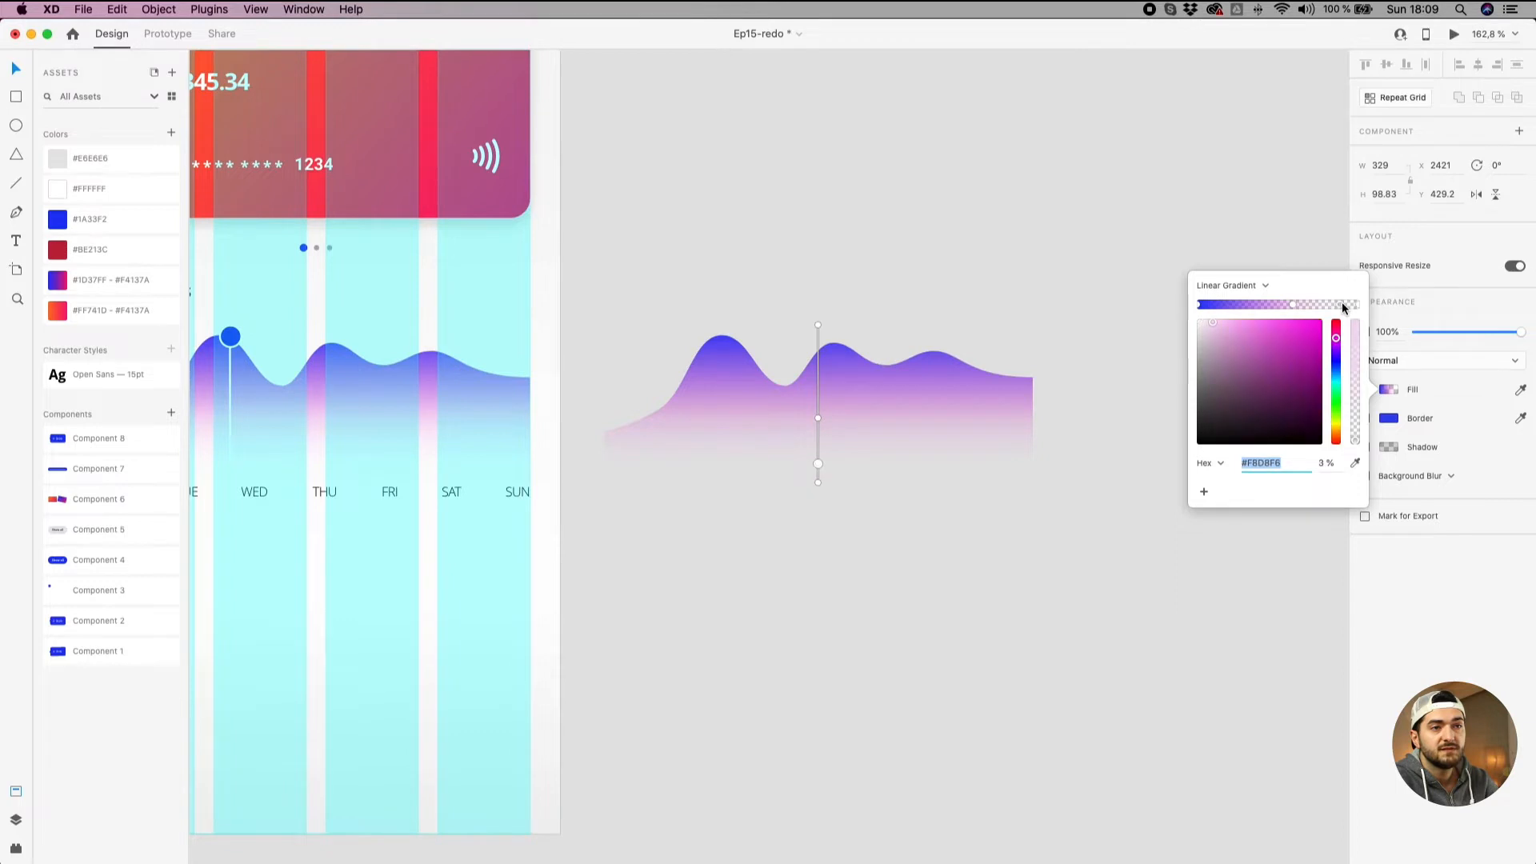
click(1292, 305)
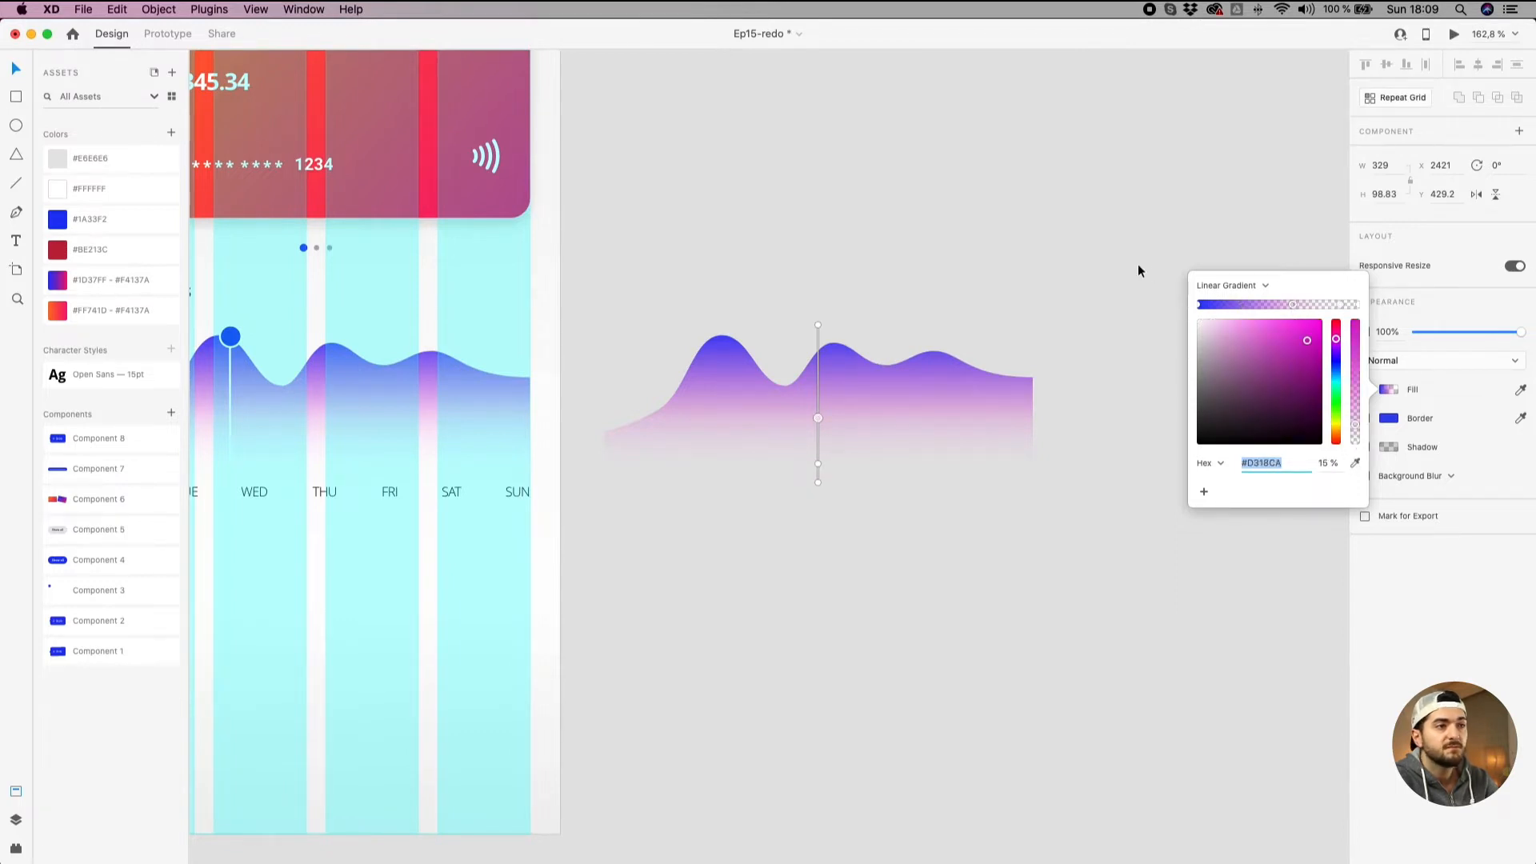
click(1019, 307)
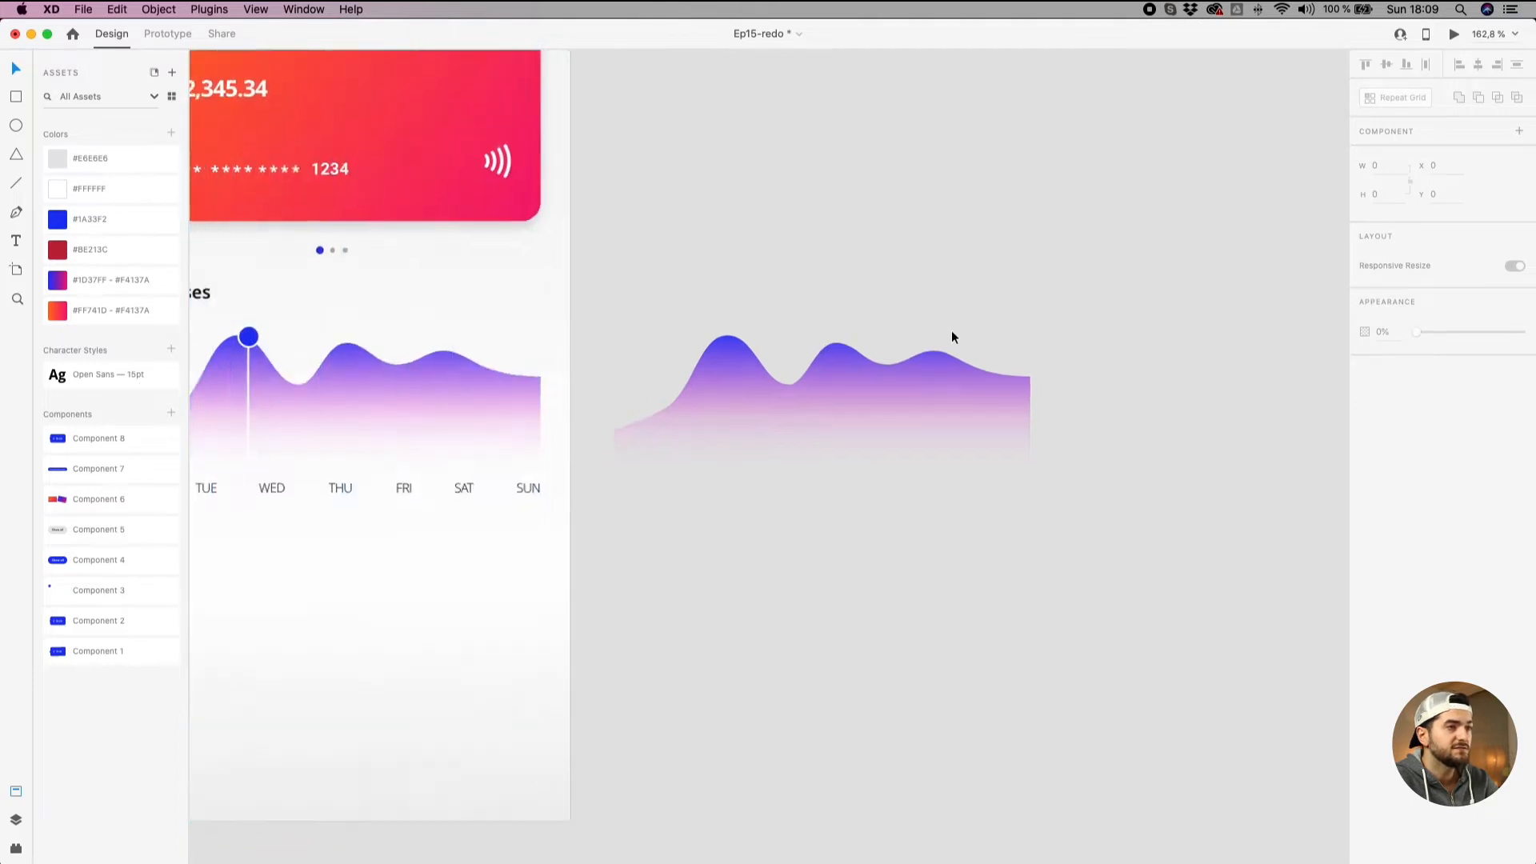
scroll(951, 337, down, 3)
click(923, 387)
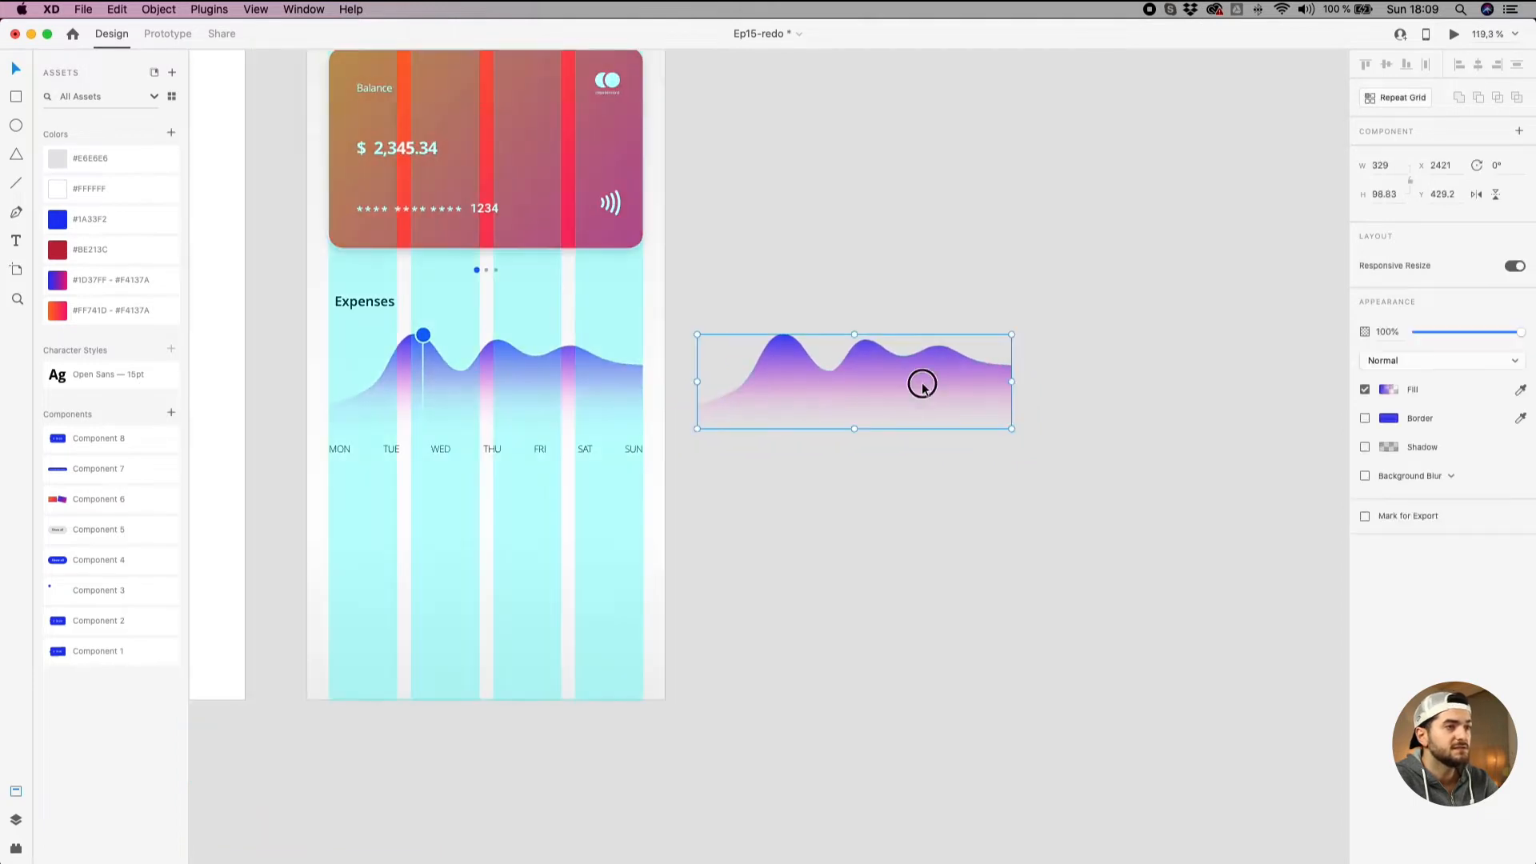
click(840, 446)
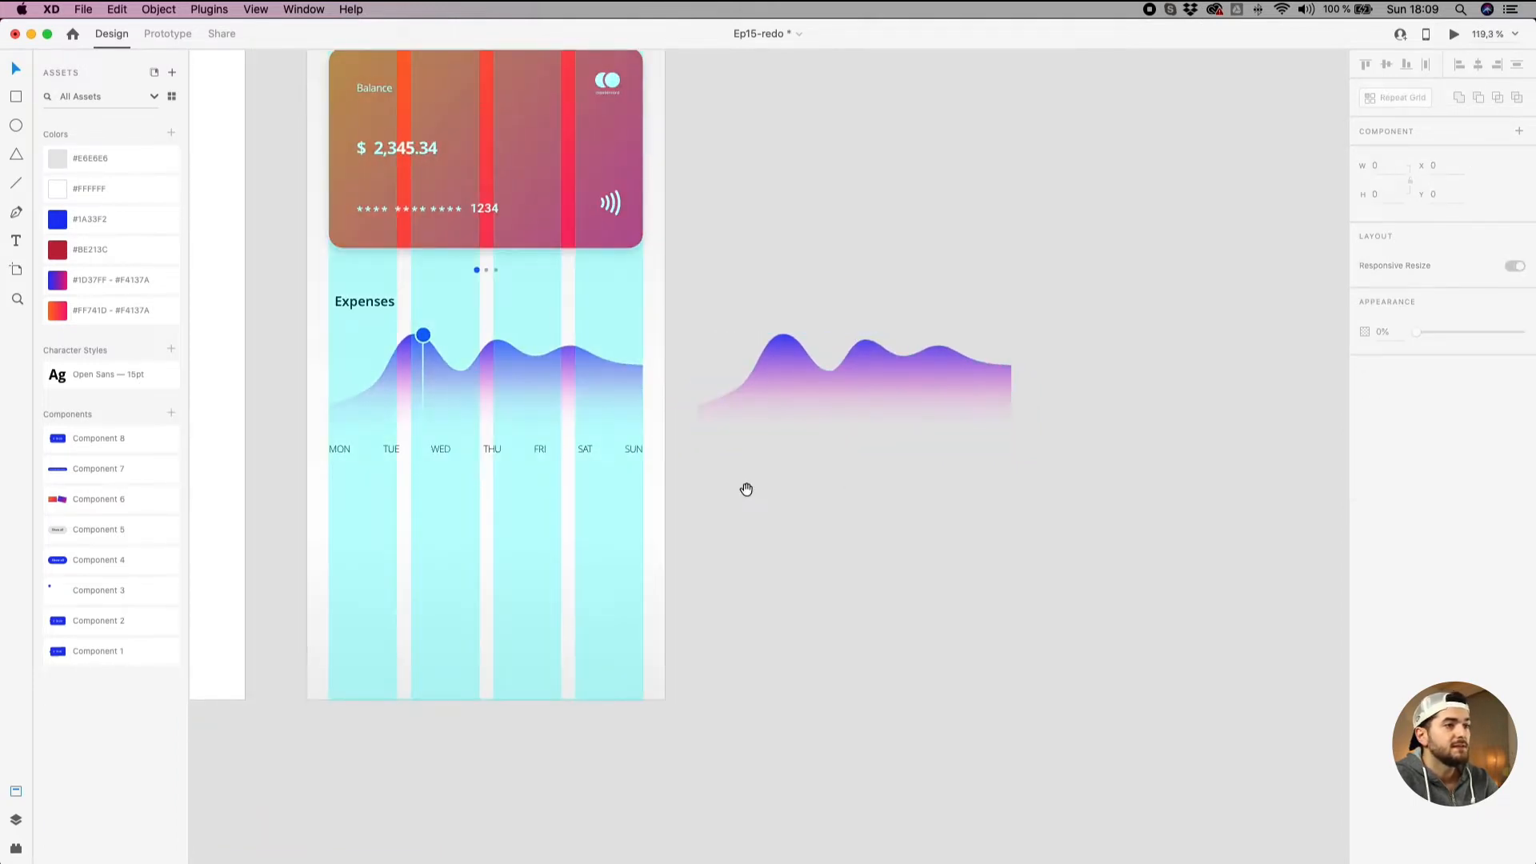
drag(747, 491, 1004, 495)
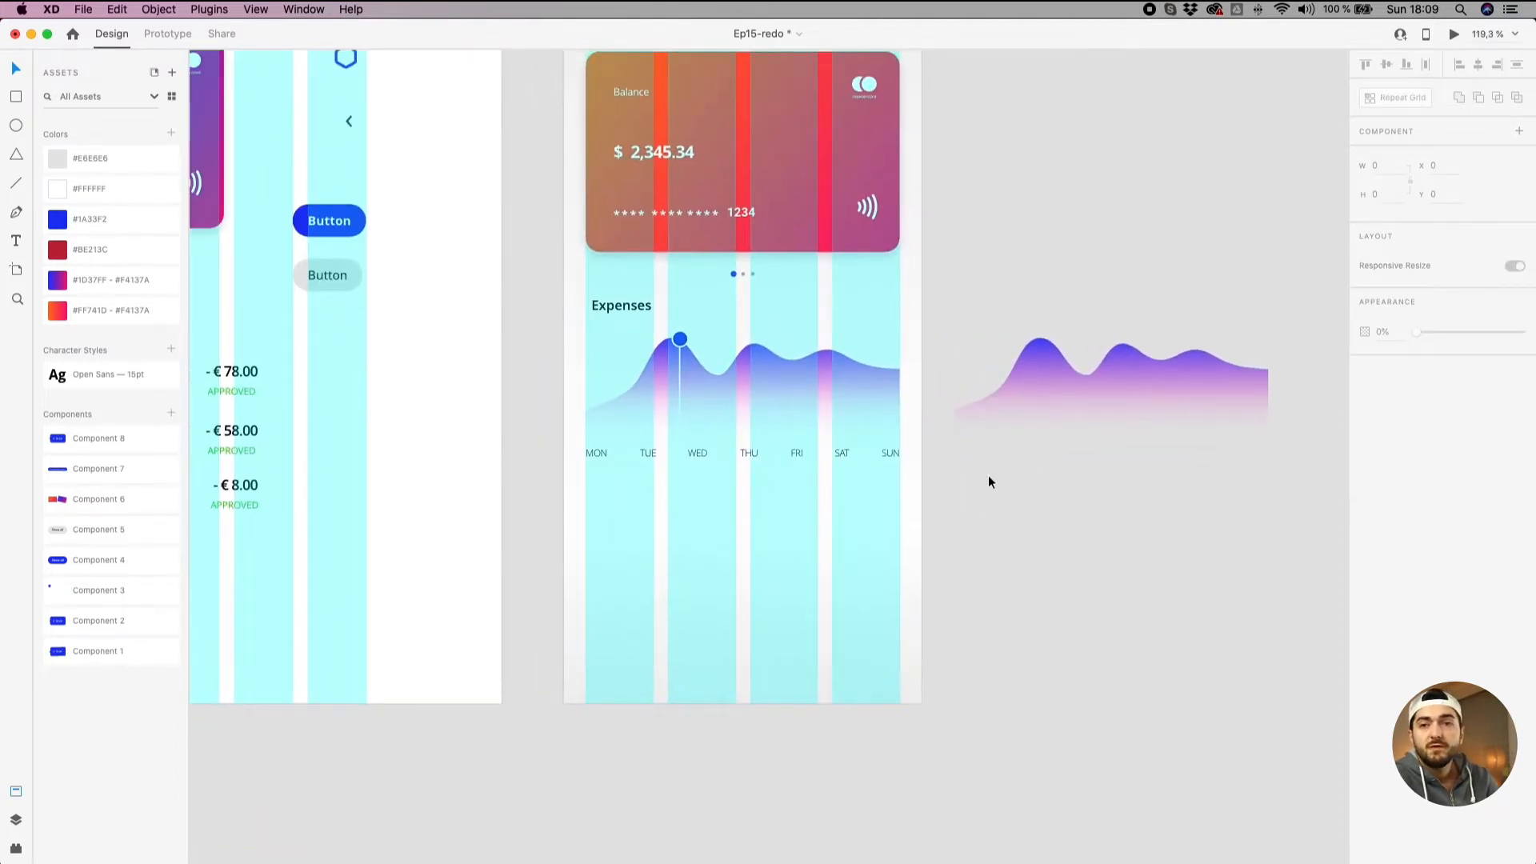
scroll(987, 475, down, 2)
click(814, 212)
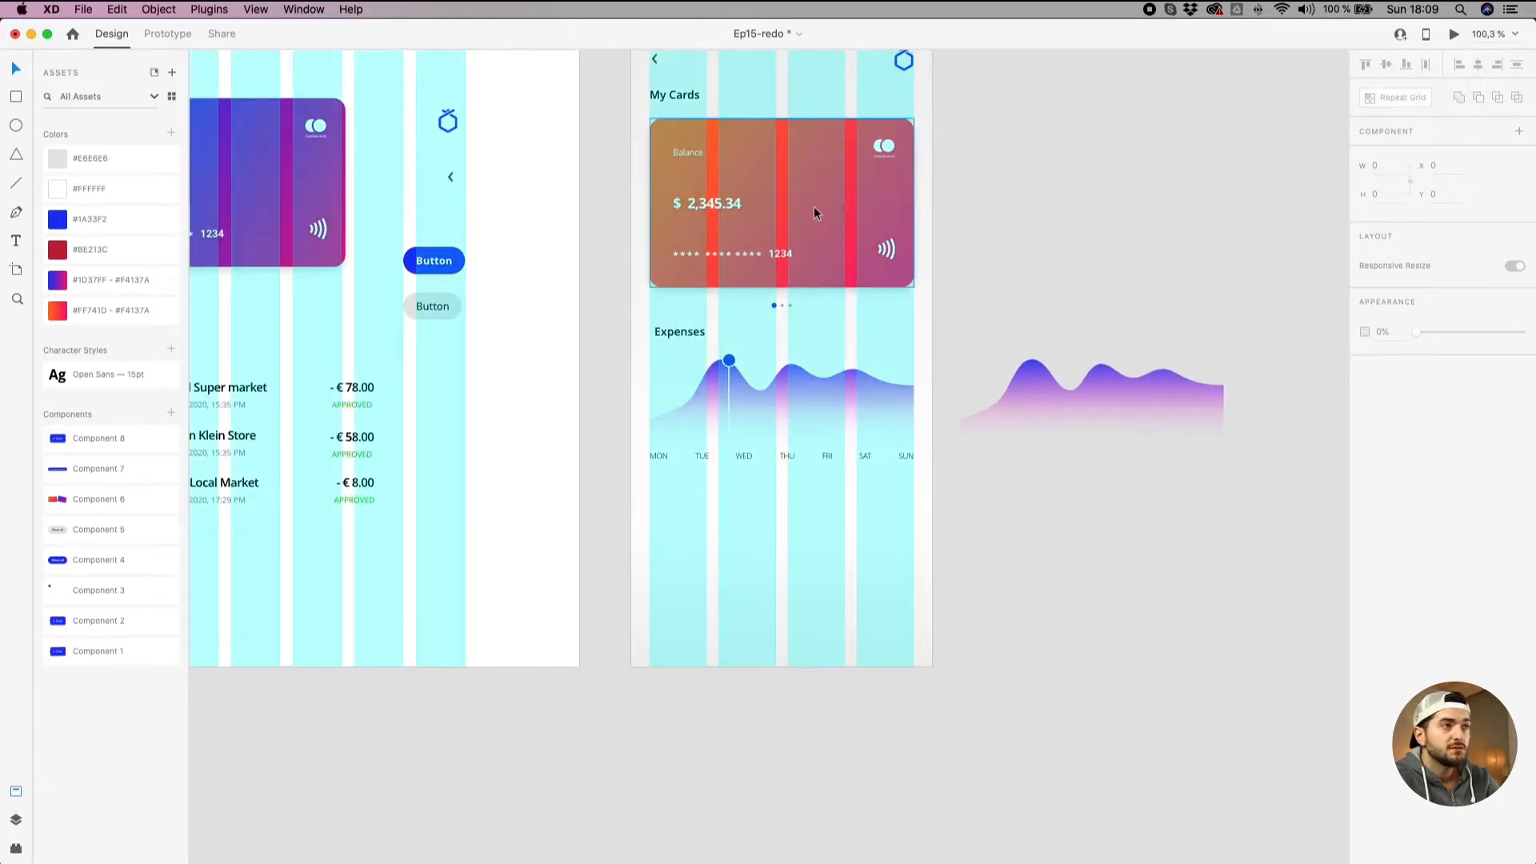
click(813, 208)
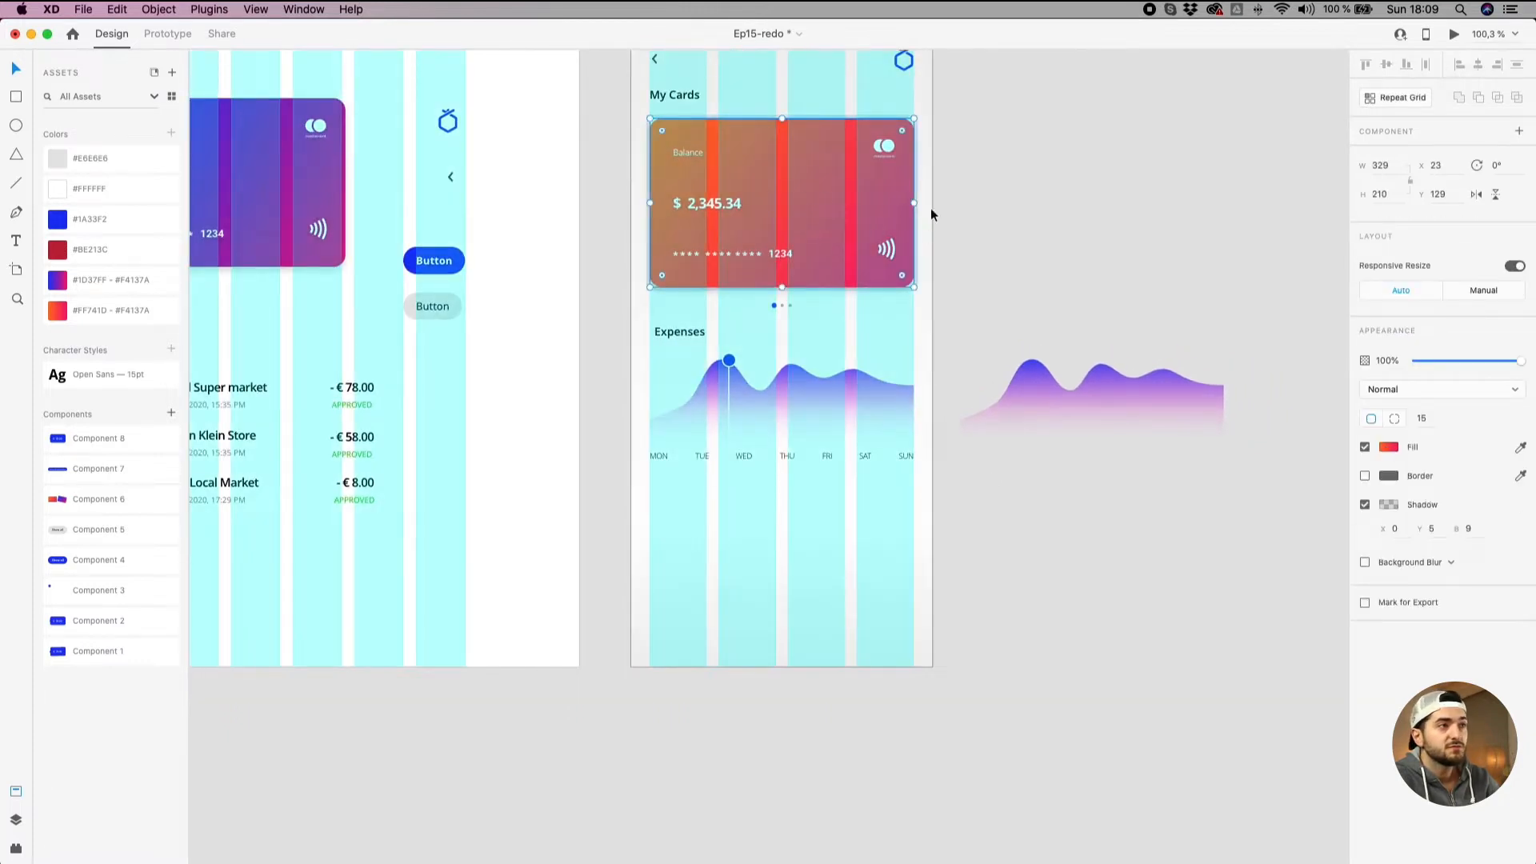
click(1072, 205)
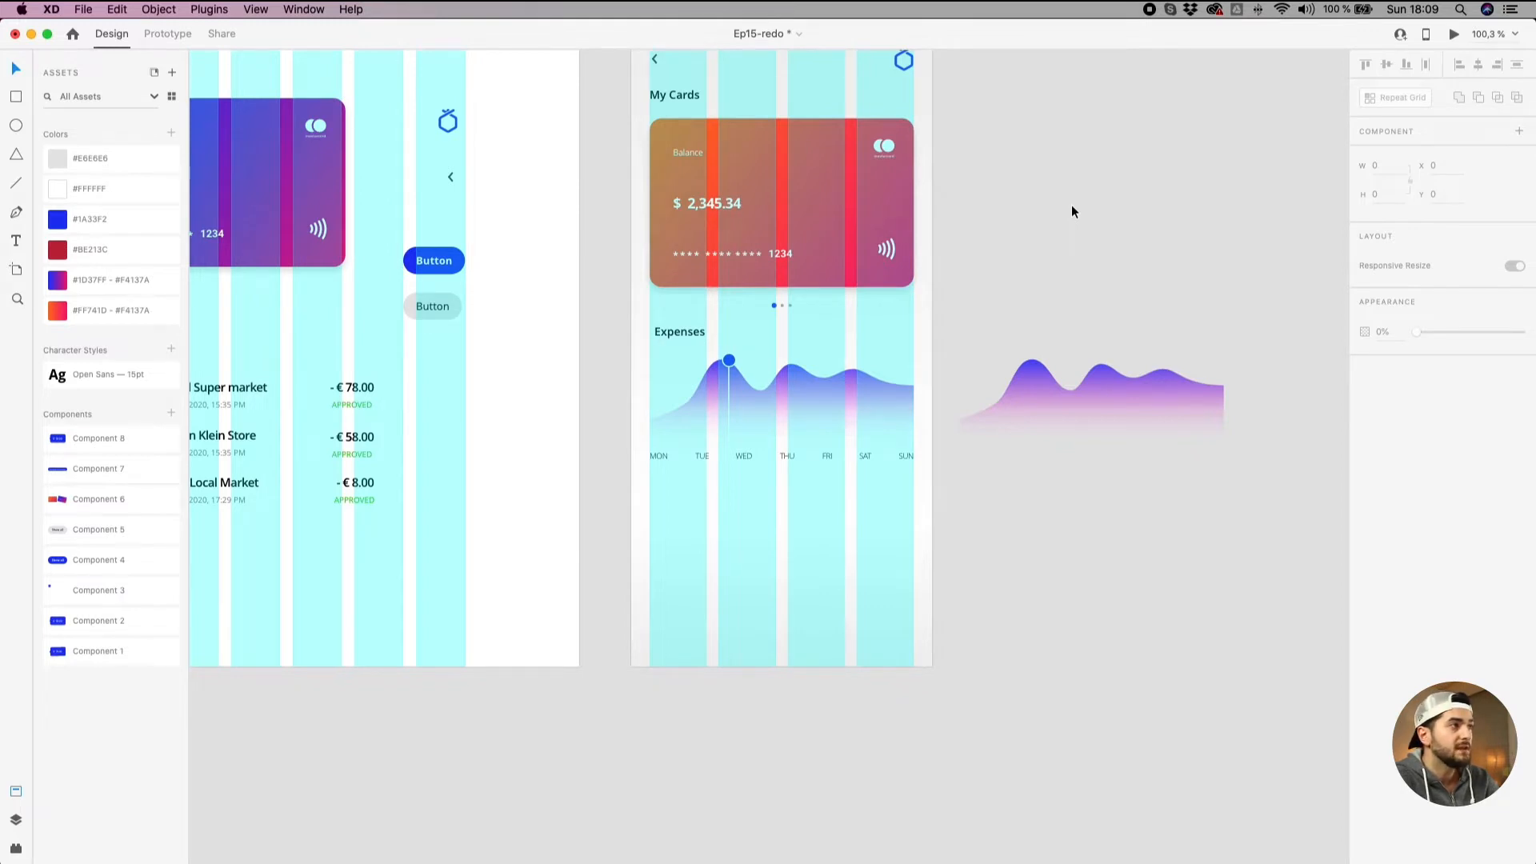
Copy the blue Button component beside the Expenses heading on the Home - grid artboard, at X 204, Y 382.
scroll(1071, 205, down, 1)
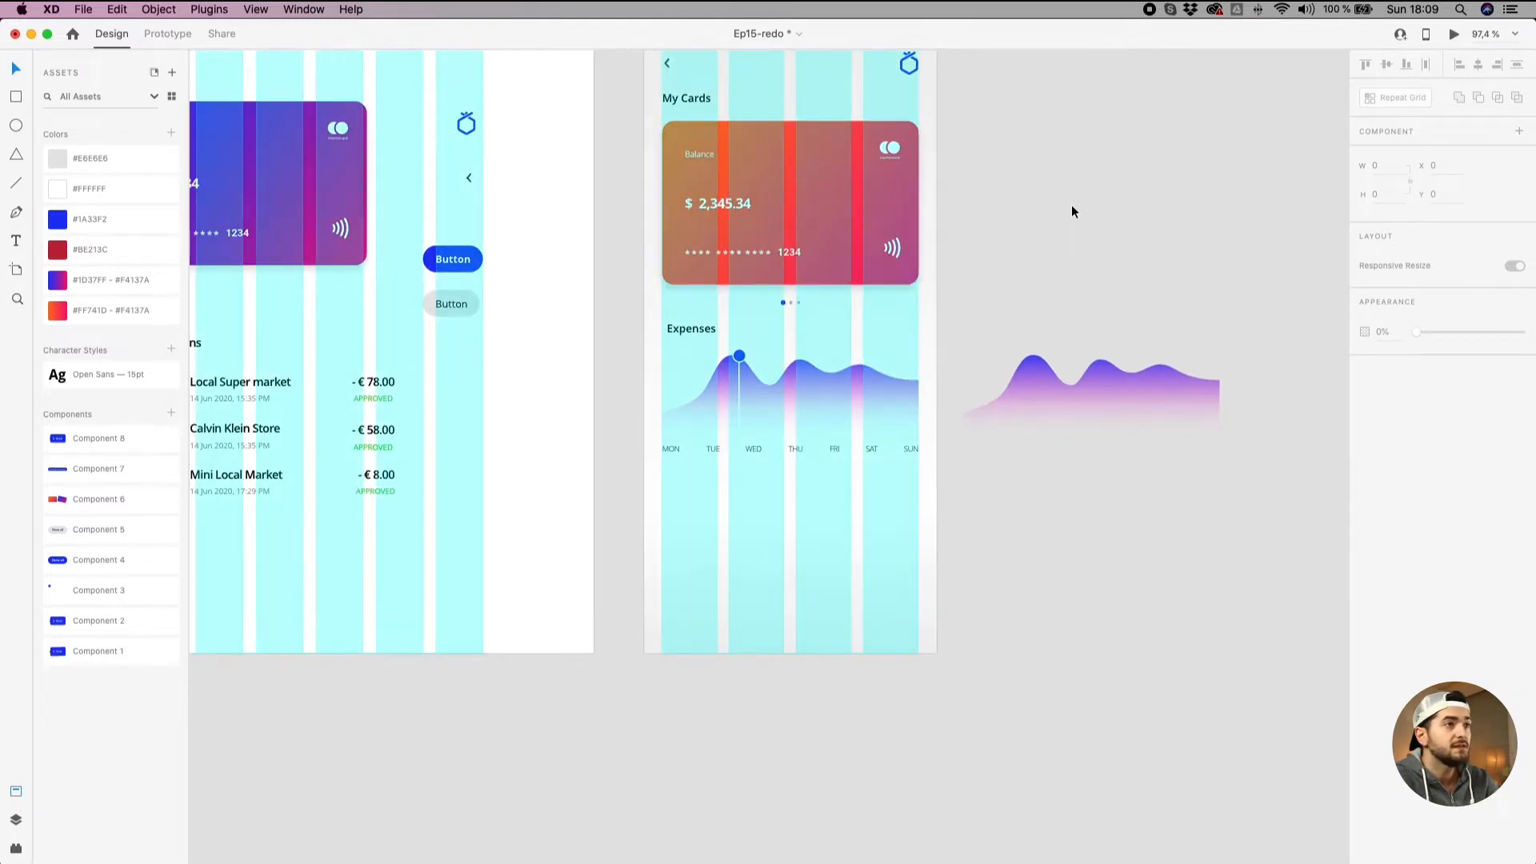
scroll(1072, 205, down, 1)
drag(1064, 209, 1175, 222)
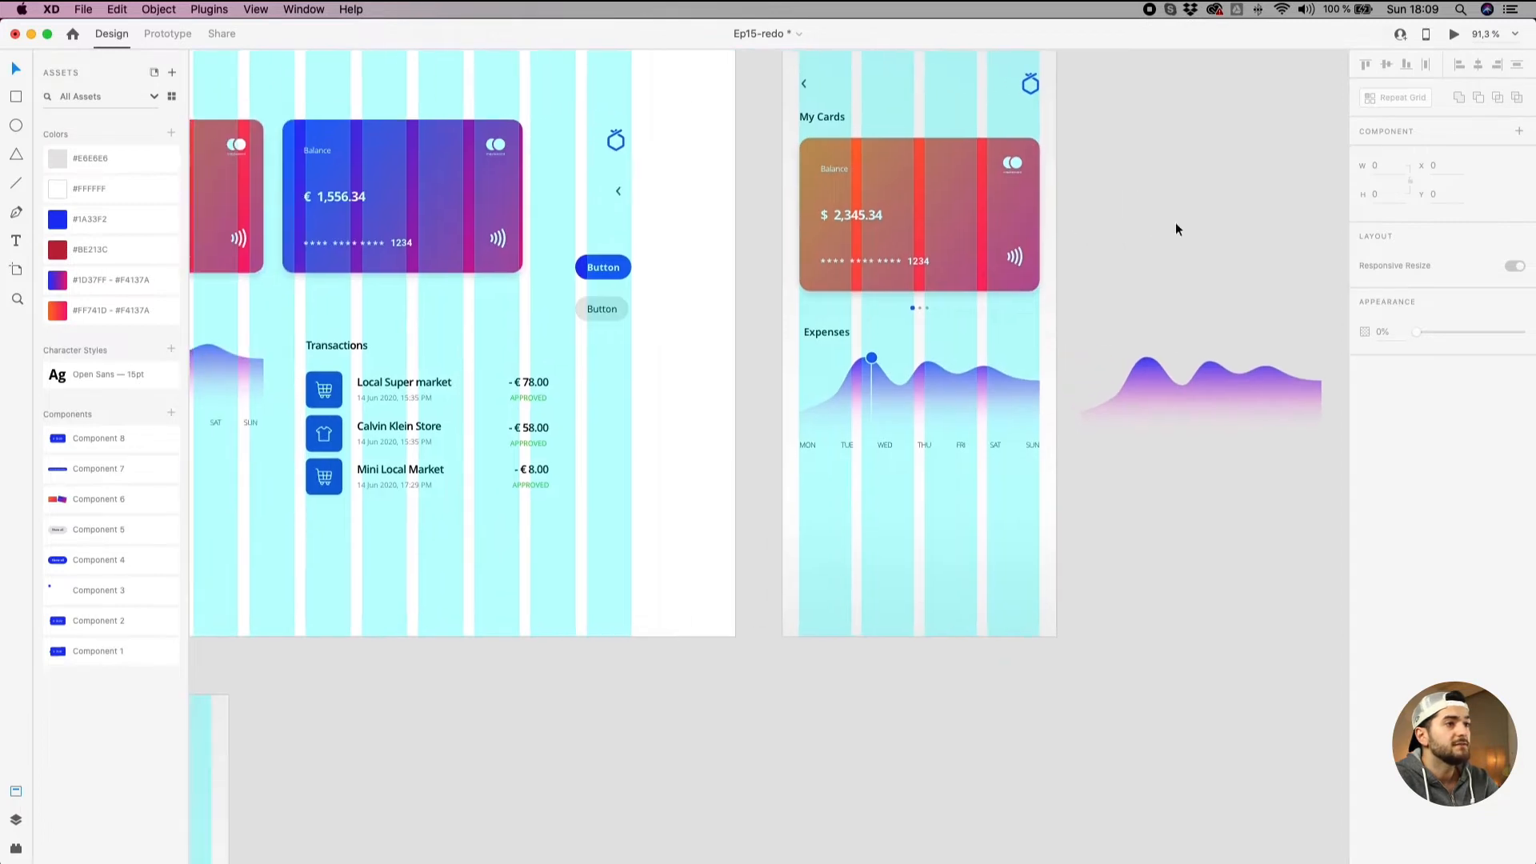
scroll(1090, 301, down, 2)
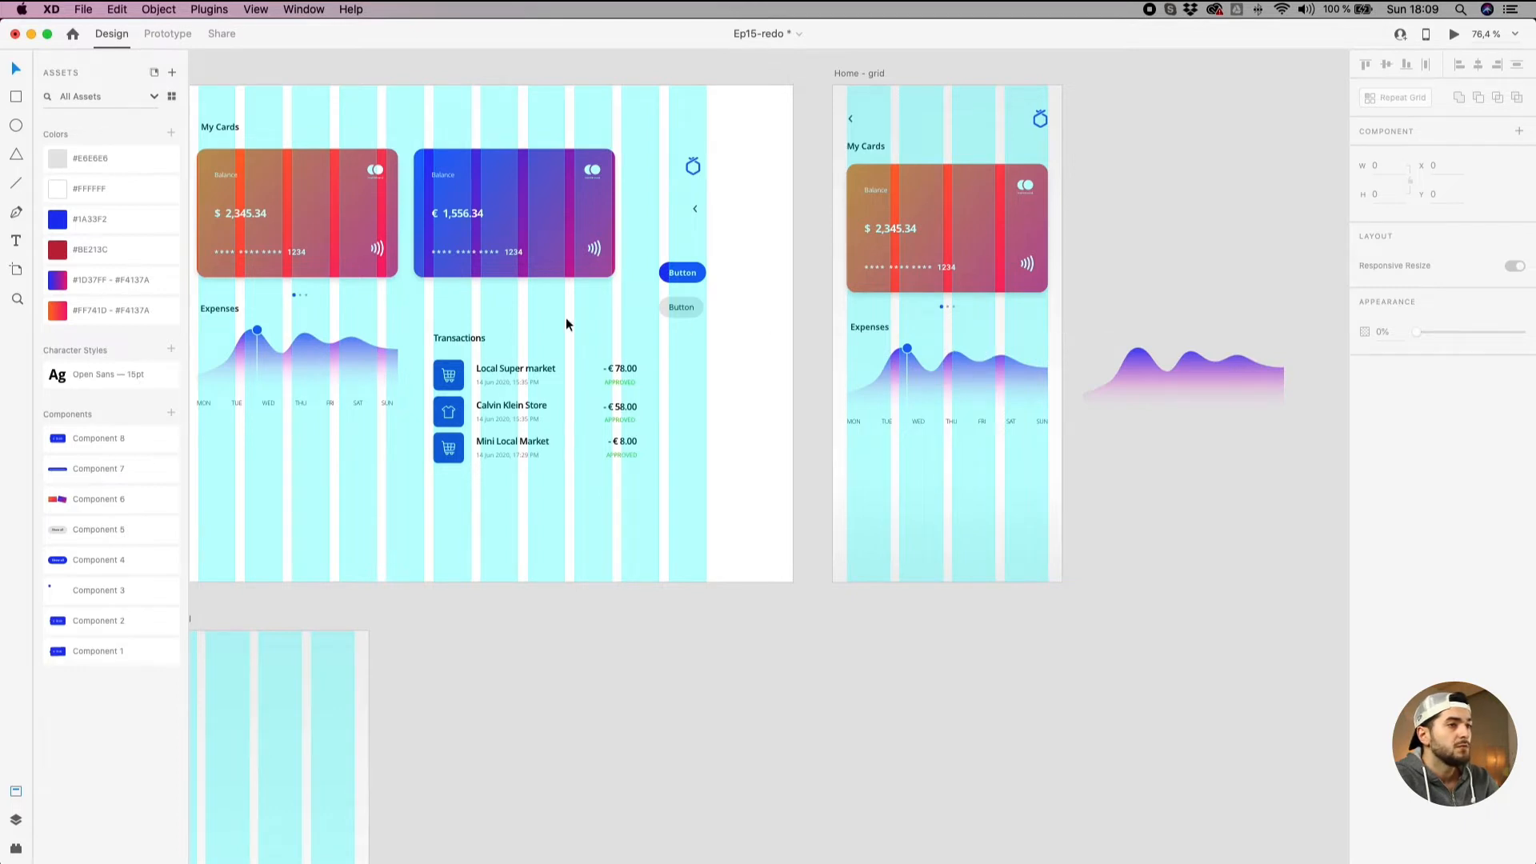
scroll(995, 330, up, 2)
drag(592, 253, 974, 329)
scroll(970, 326, up, 3)
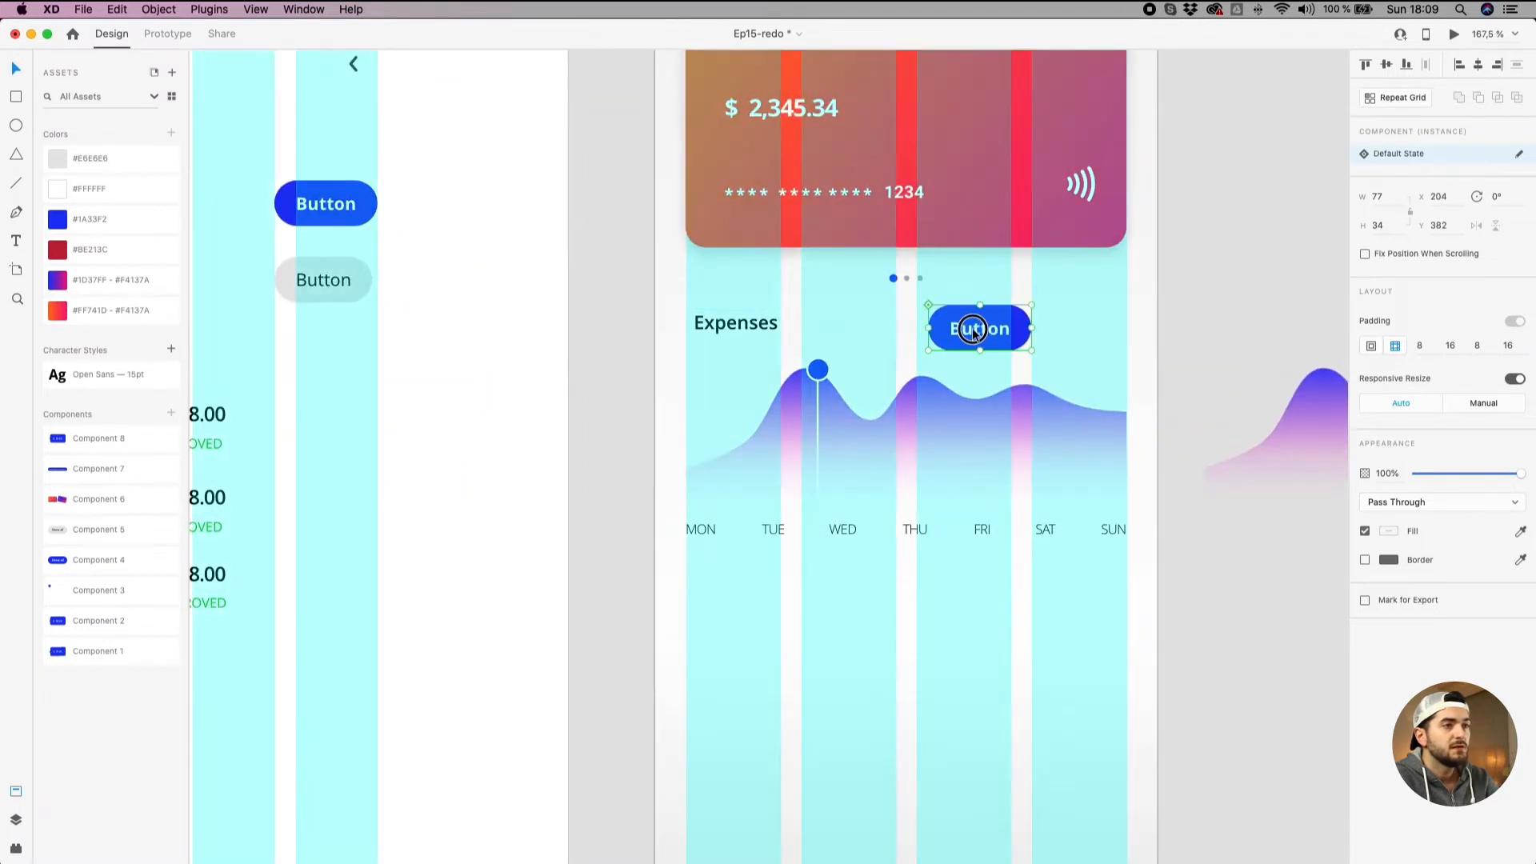
Change the label of the copied blue button beside the Expenses heading to "Weekly".
double_click(974, 329)
double_click(972, 329)
text(W)
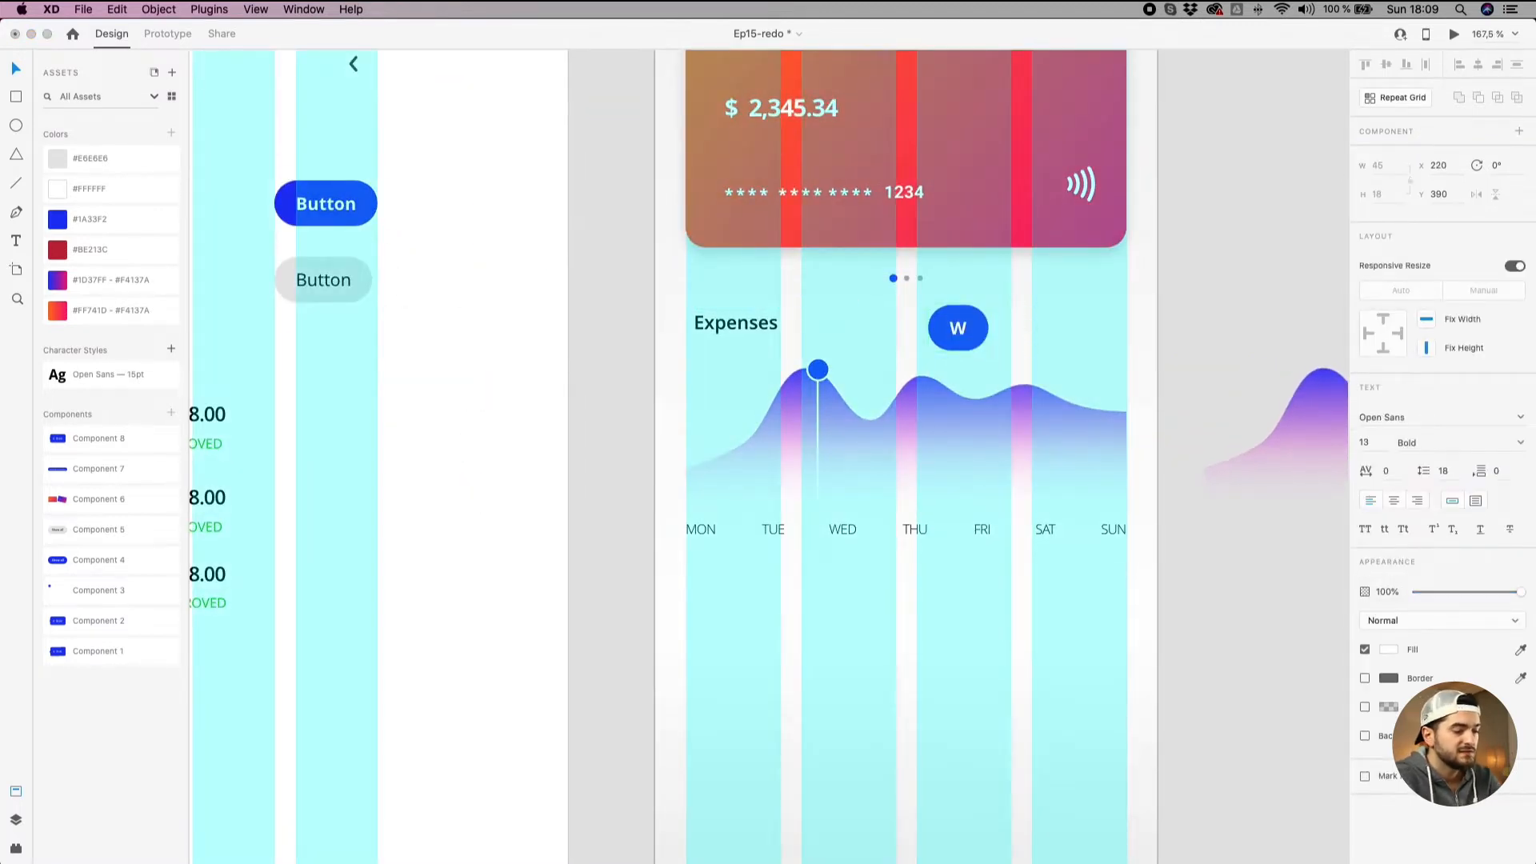
text(eekly)
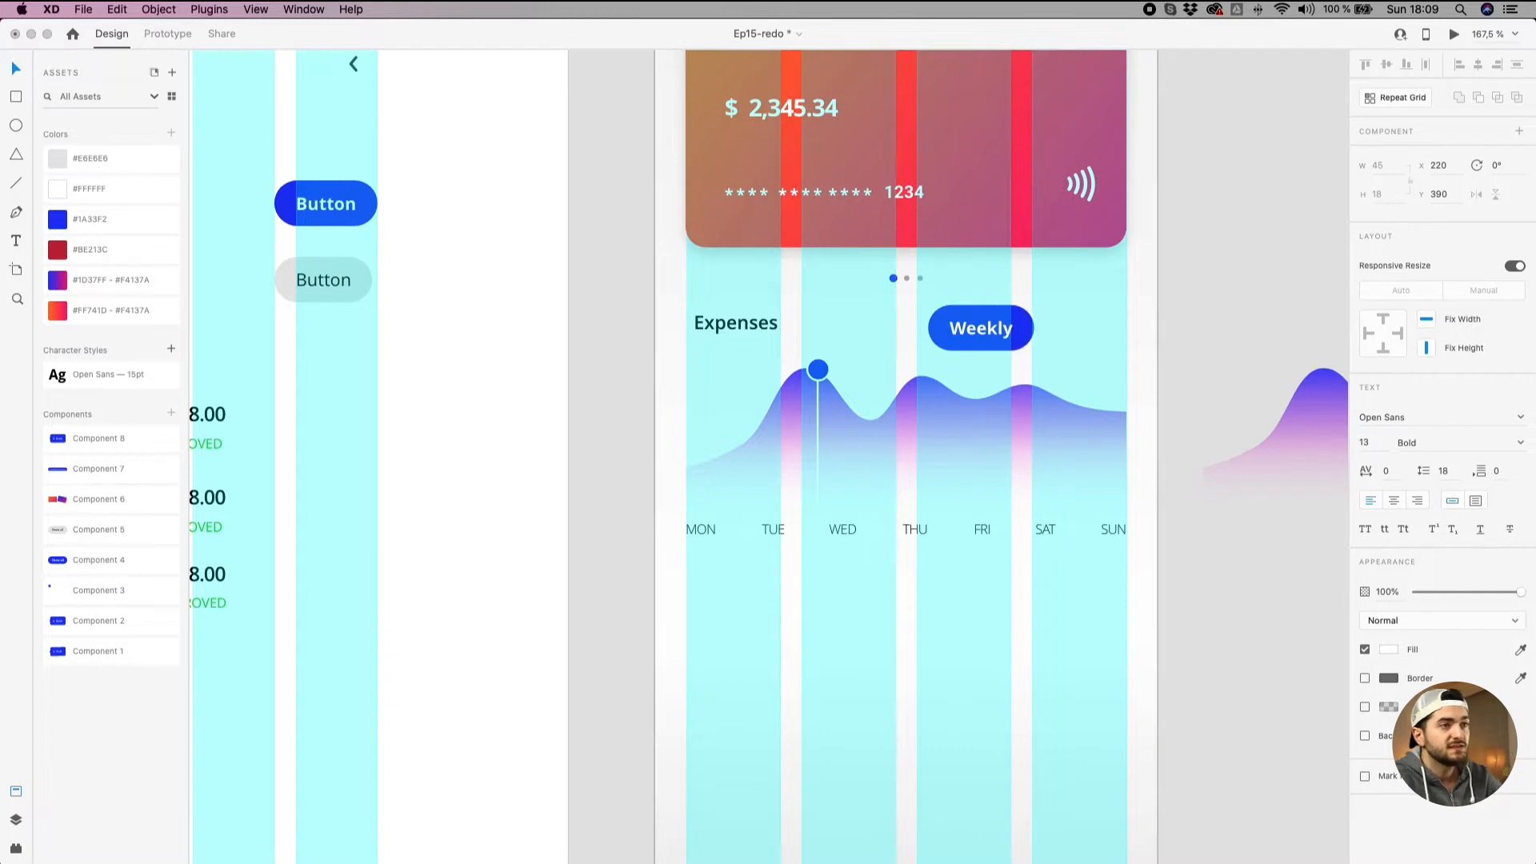
key(Escape)
key(Escape)
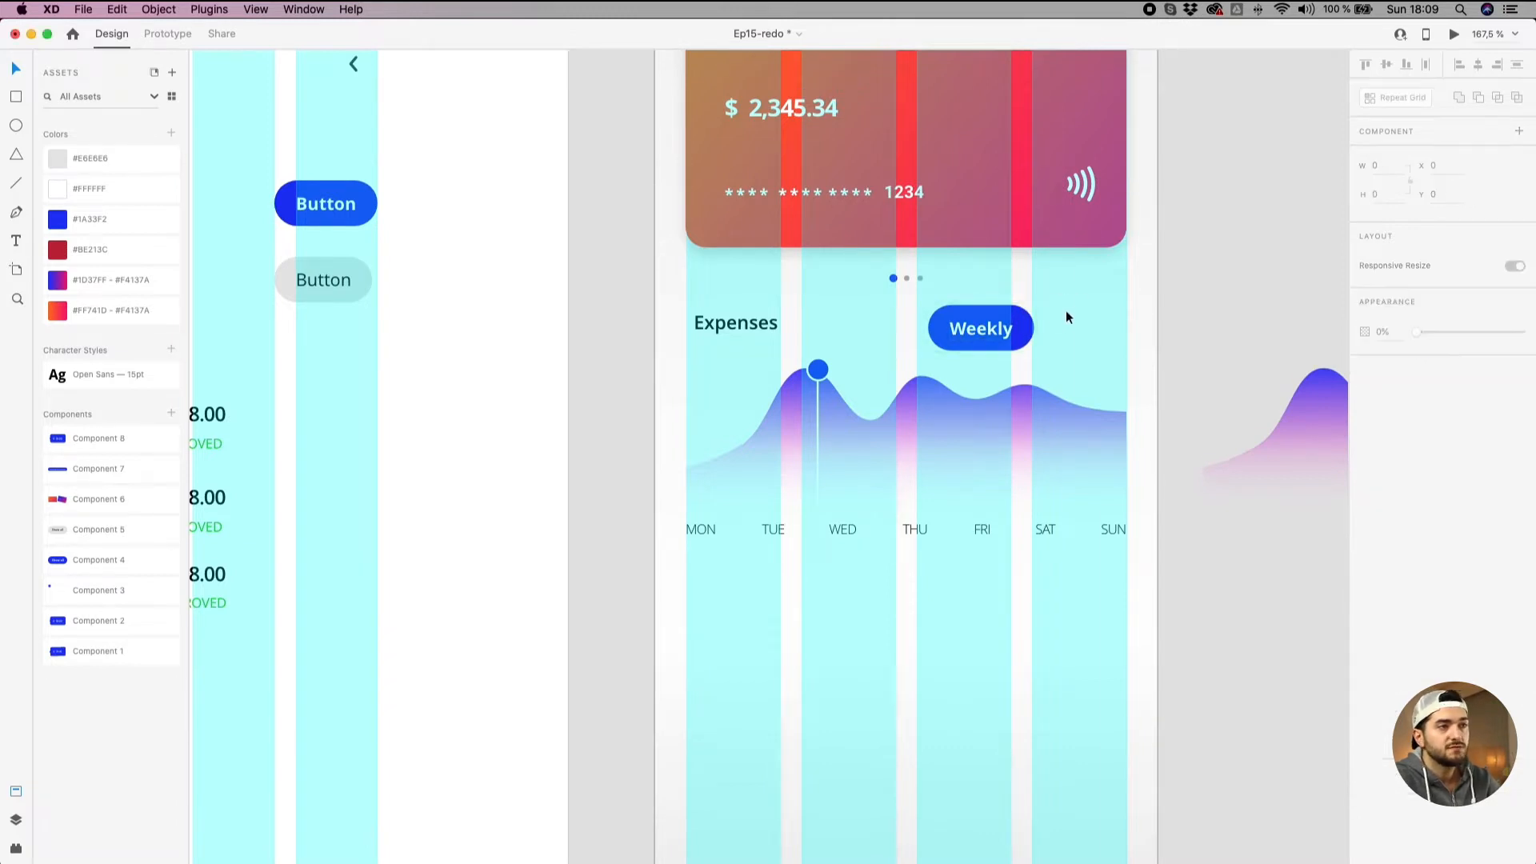
Duplicate the Weekly button beside itself at X 281, Y 382, and change the copy's label to "Monthly".
drag(1012, 314, 1083, 314)
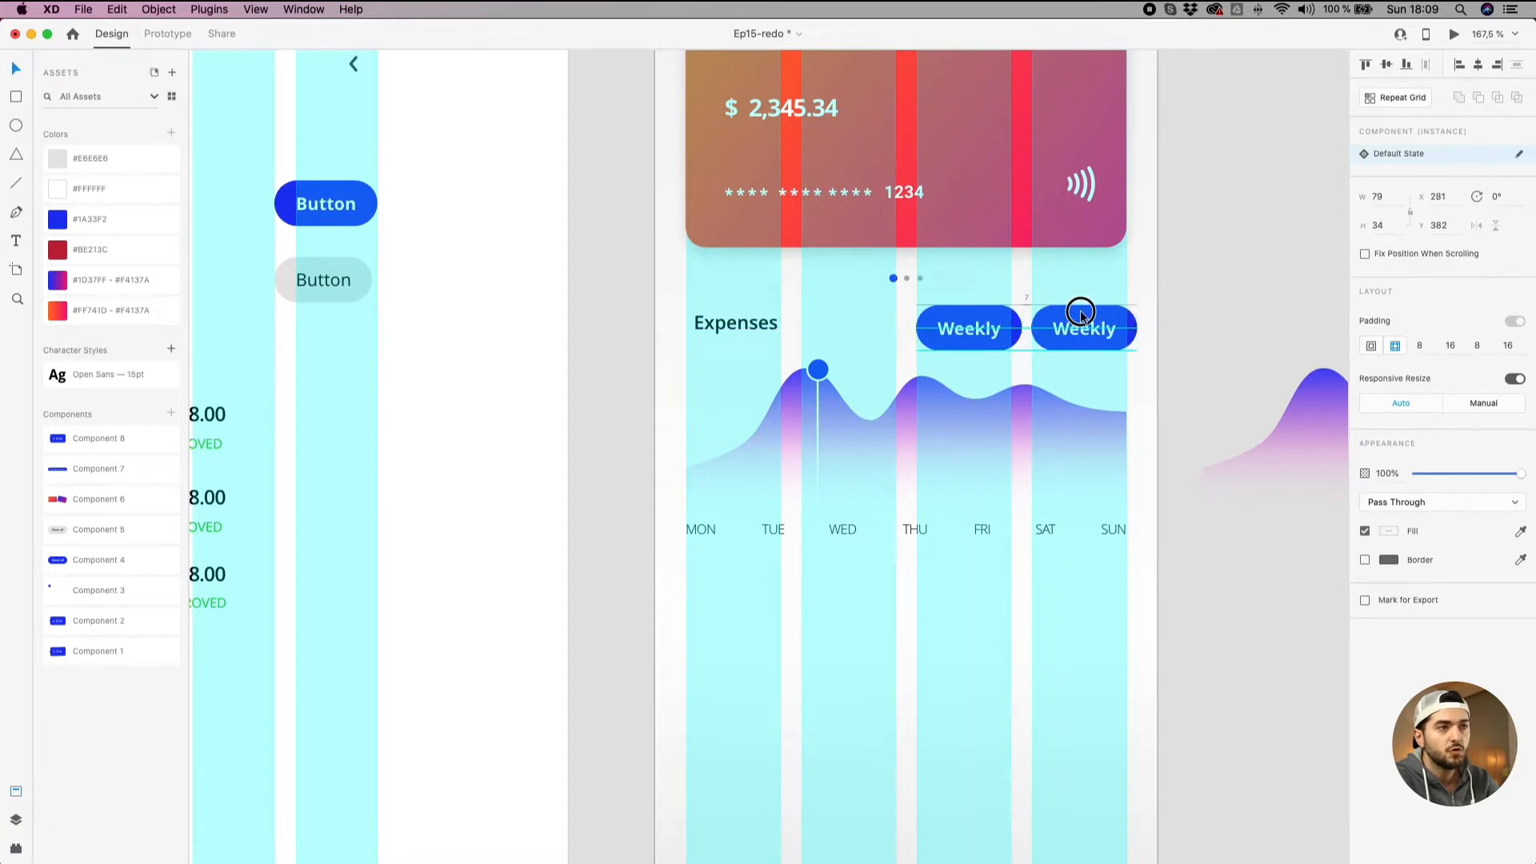
double_click(1081, 333)
double_click(1081, 331)
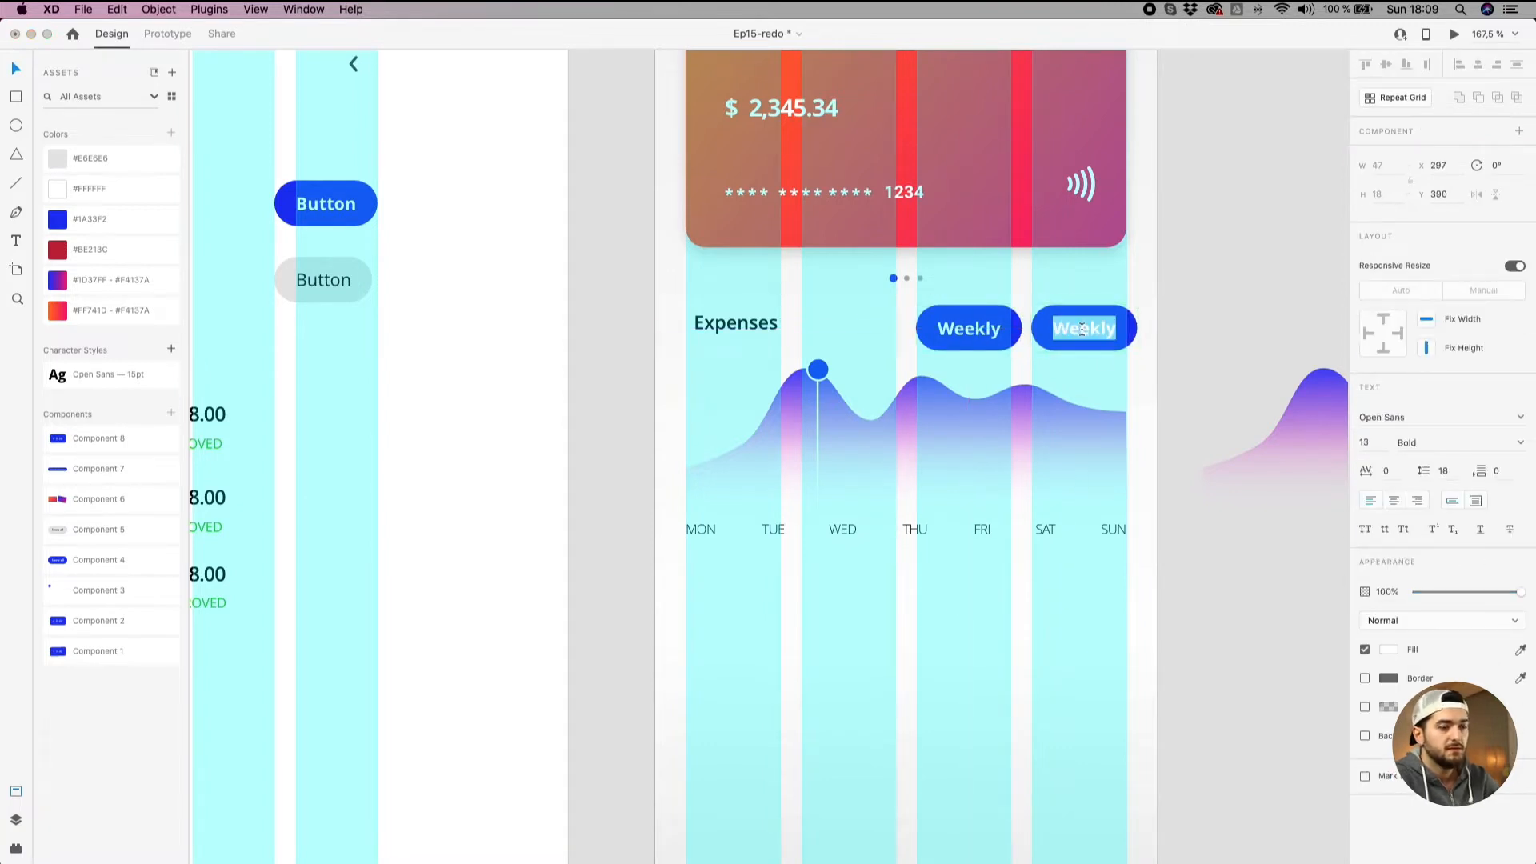
text(Montj)
key(BackSpace)
text(h;y)
key(BackSpace)
key(BackSpace)
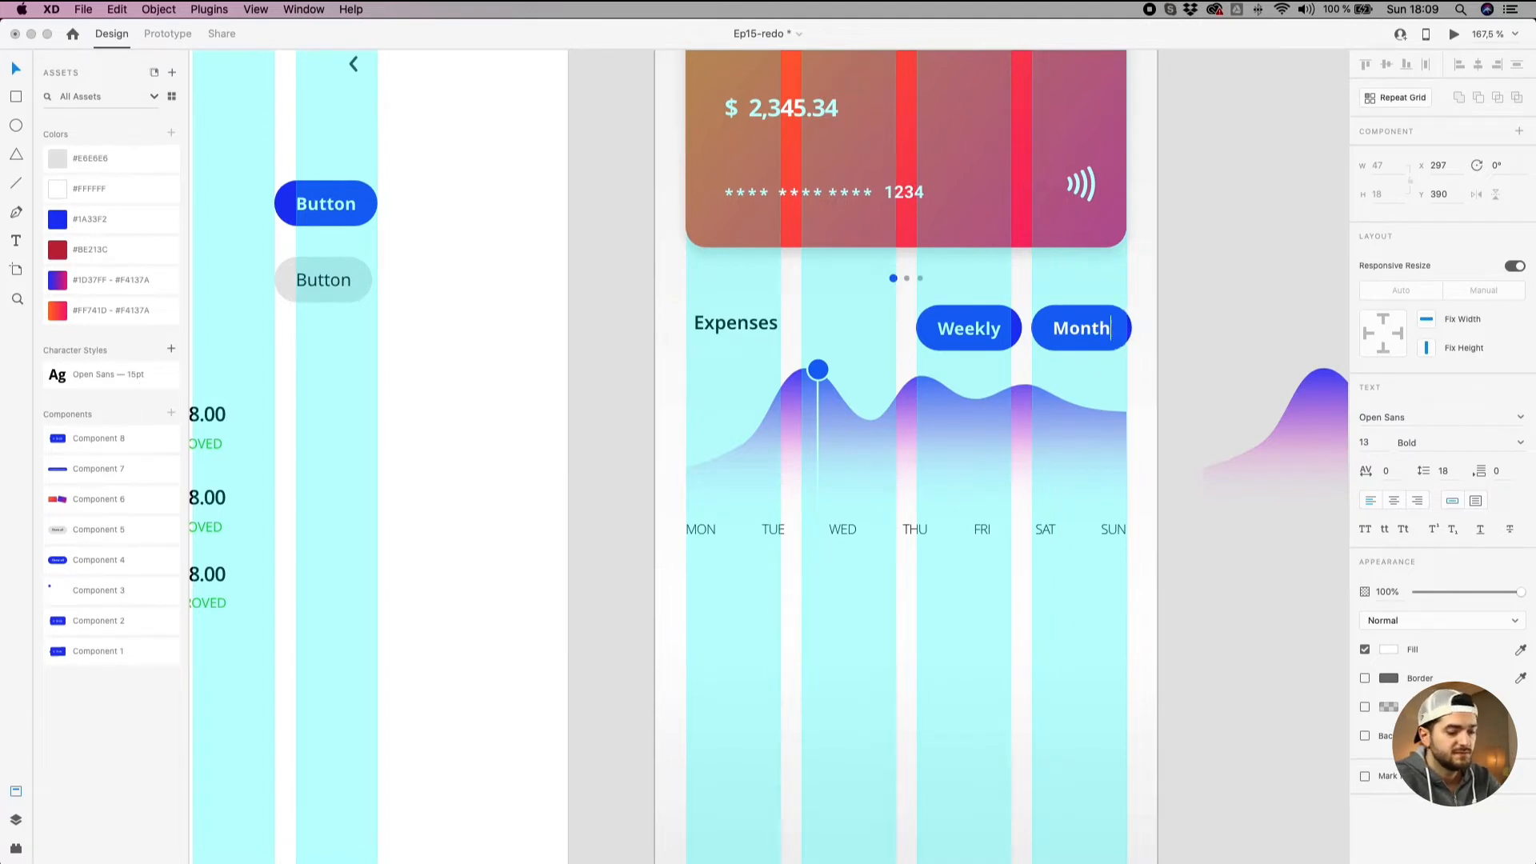
text(ly)
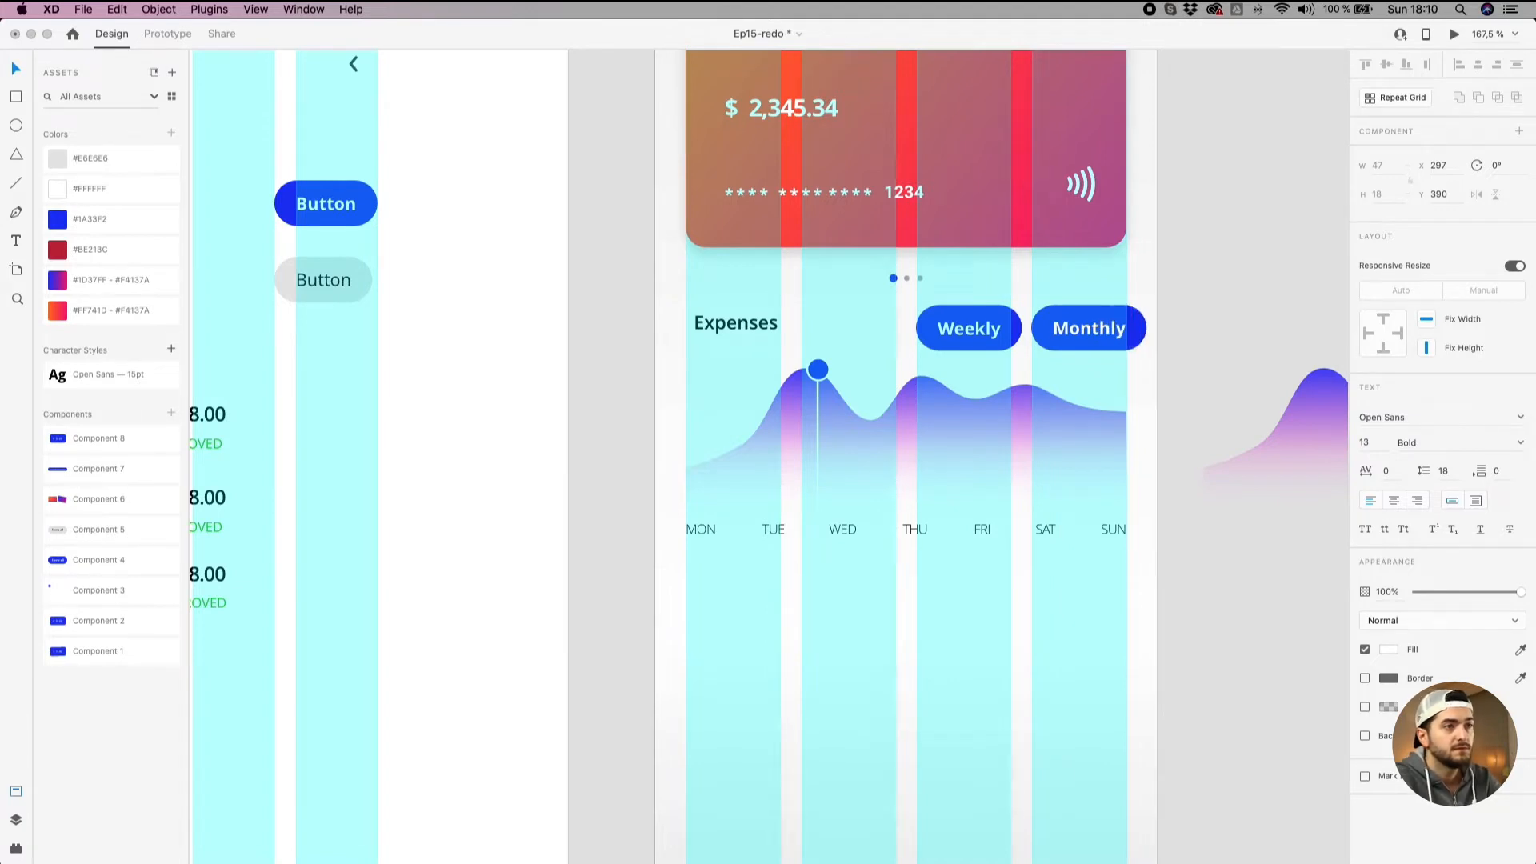
key(Escape)
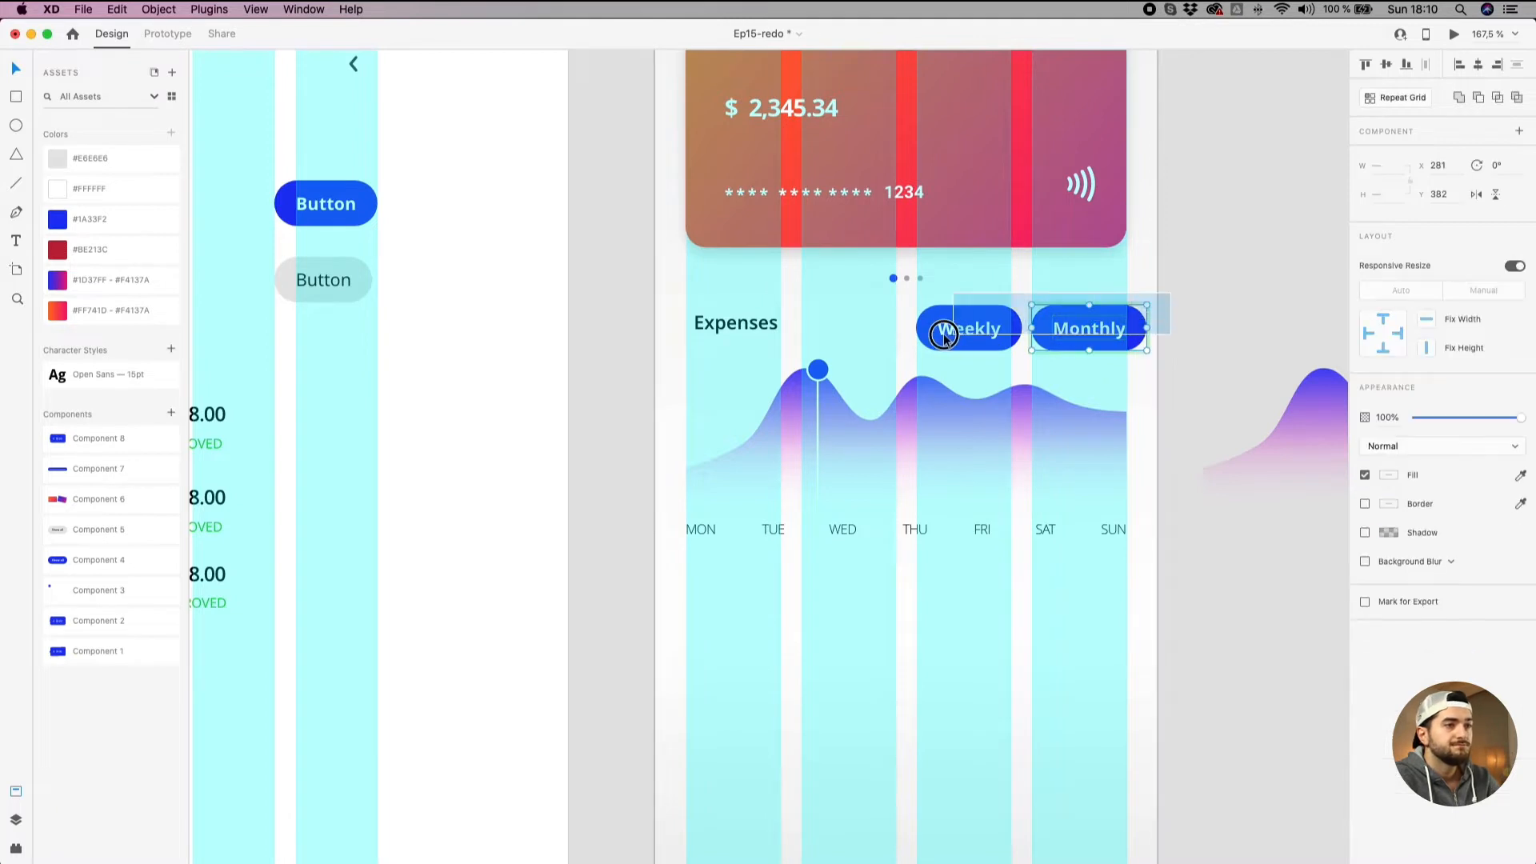
Delete the blue background shape of the Monthly button beside the Weekly button, keeping its text.
click(1113, 329)
click(933, 346)
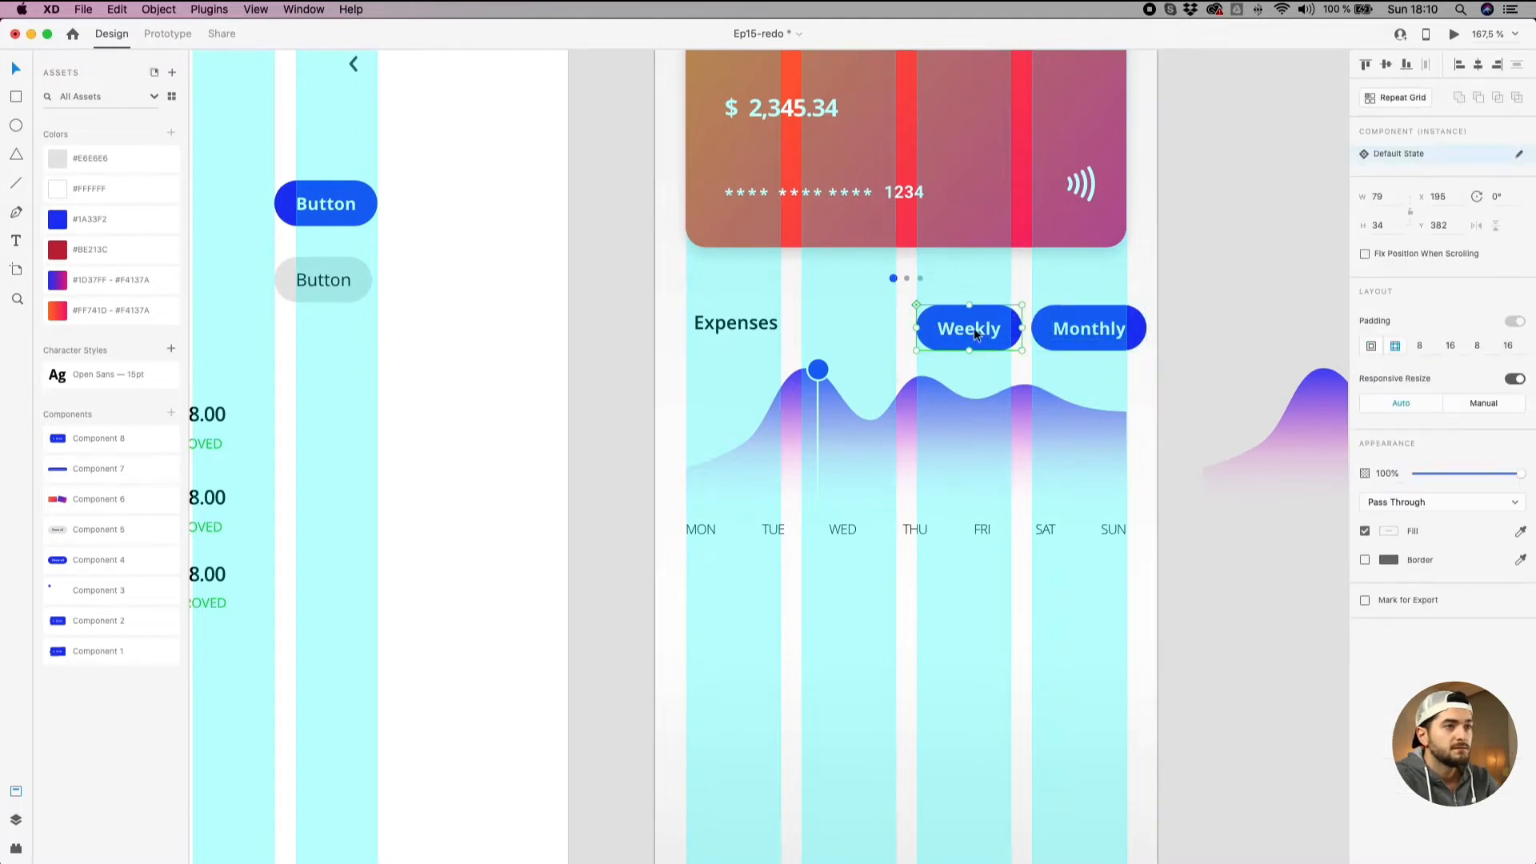
scroll(1113, 330, right, 3)
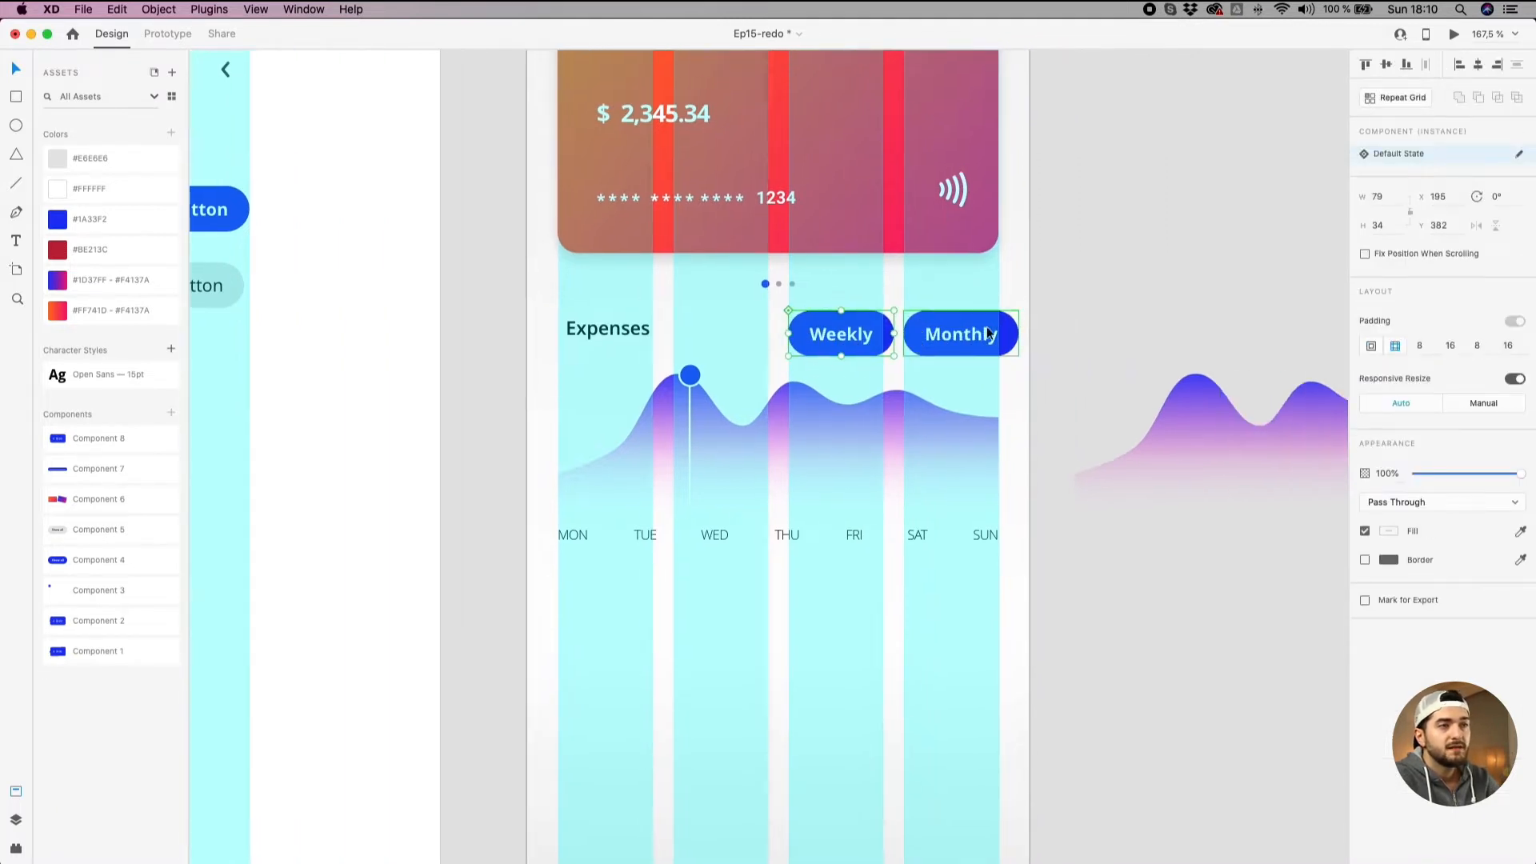
click(1005, 328)
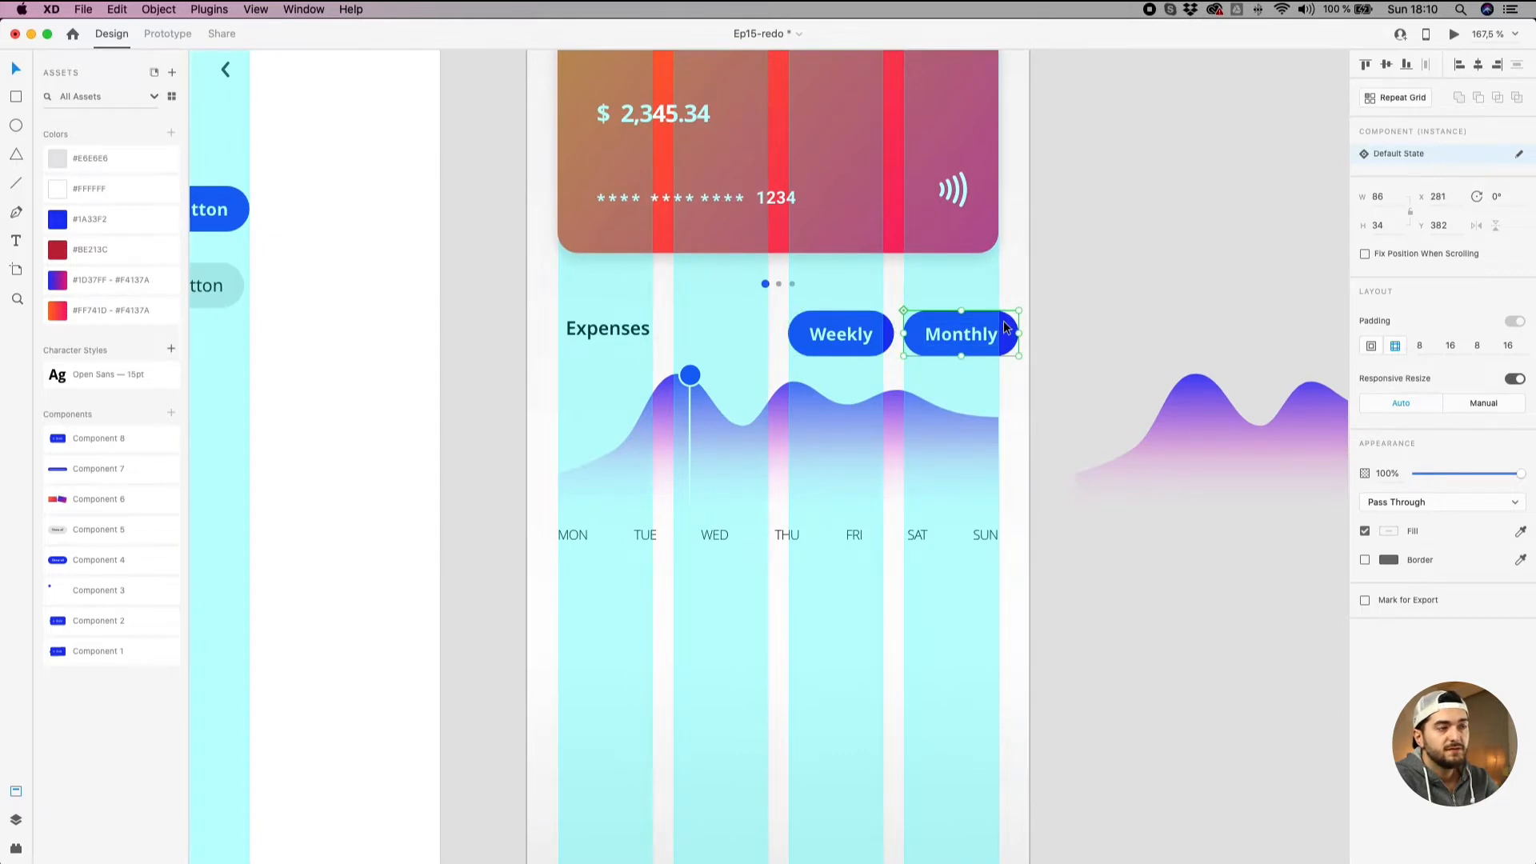
scroll(1005, 327, up, 3)
double_click(1006, 328)
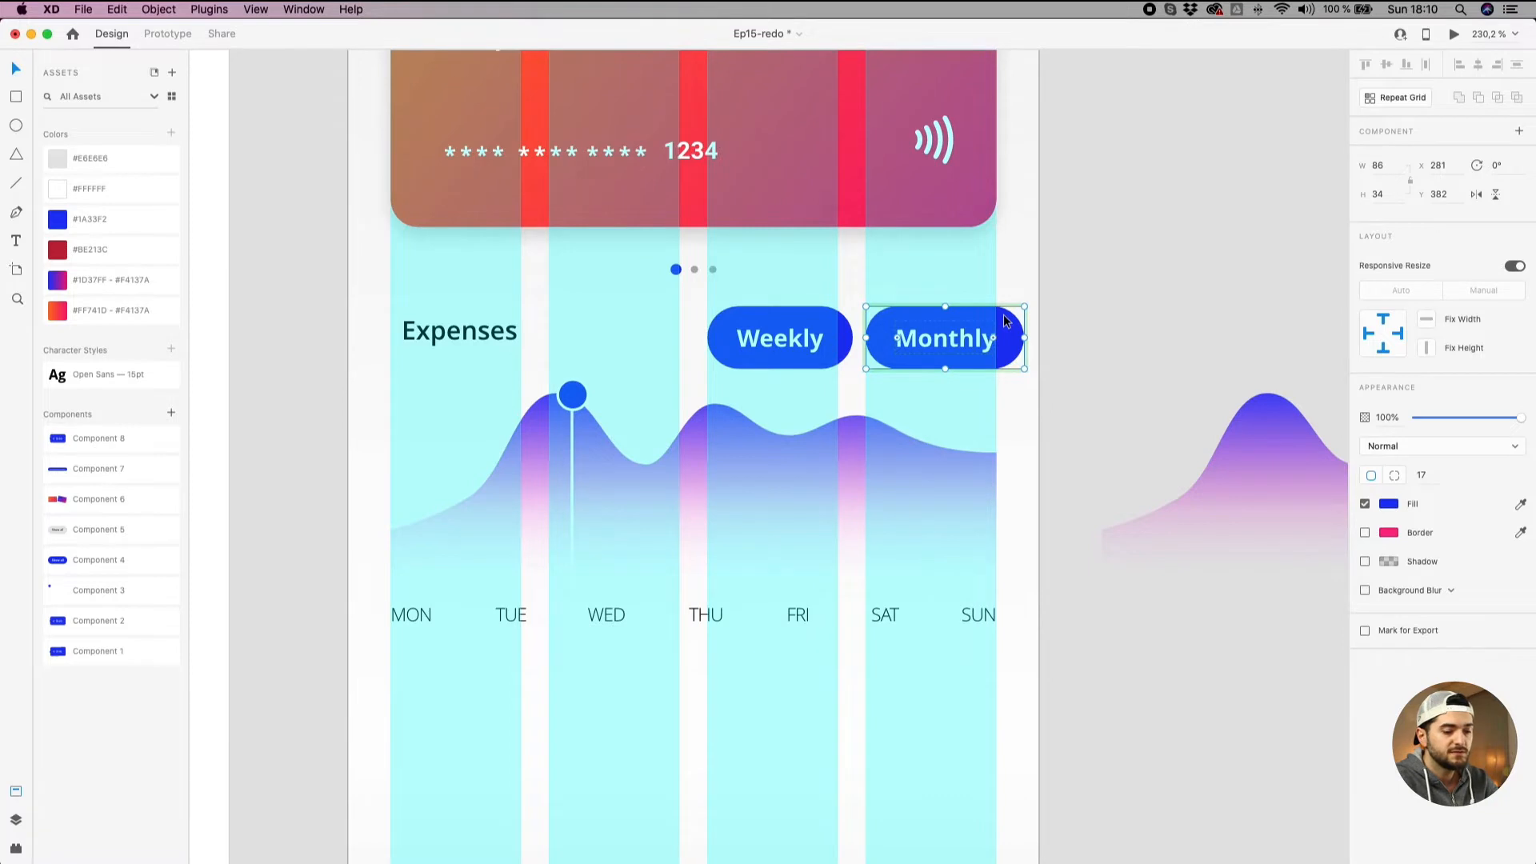
key(Delete)
Recolour the Monthly label to grey and set its font weight to Regular.
click(942, 345)
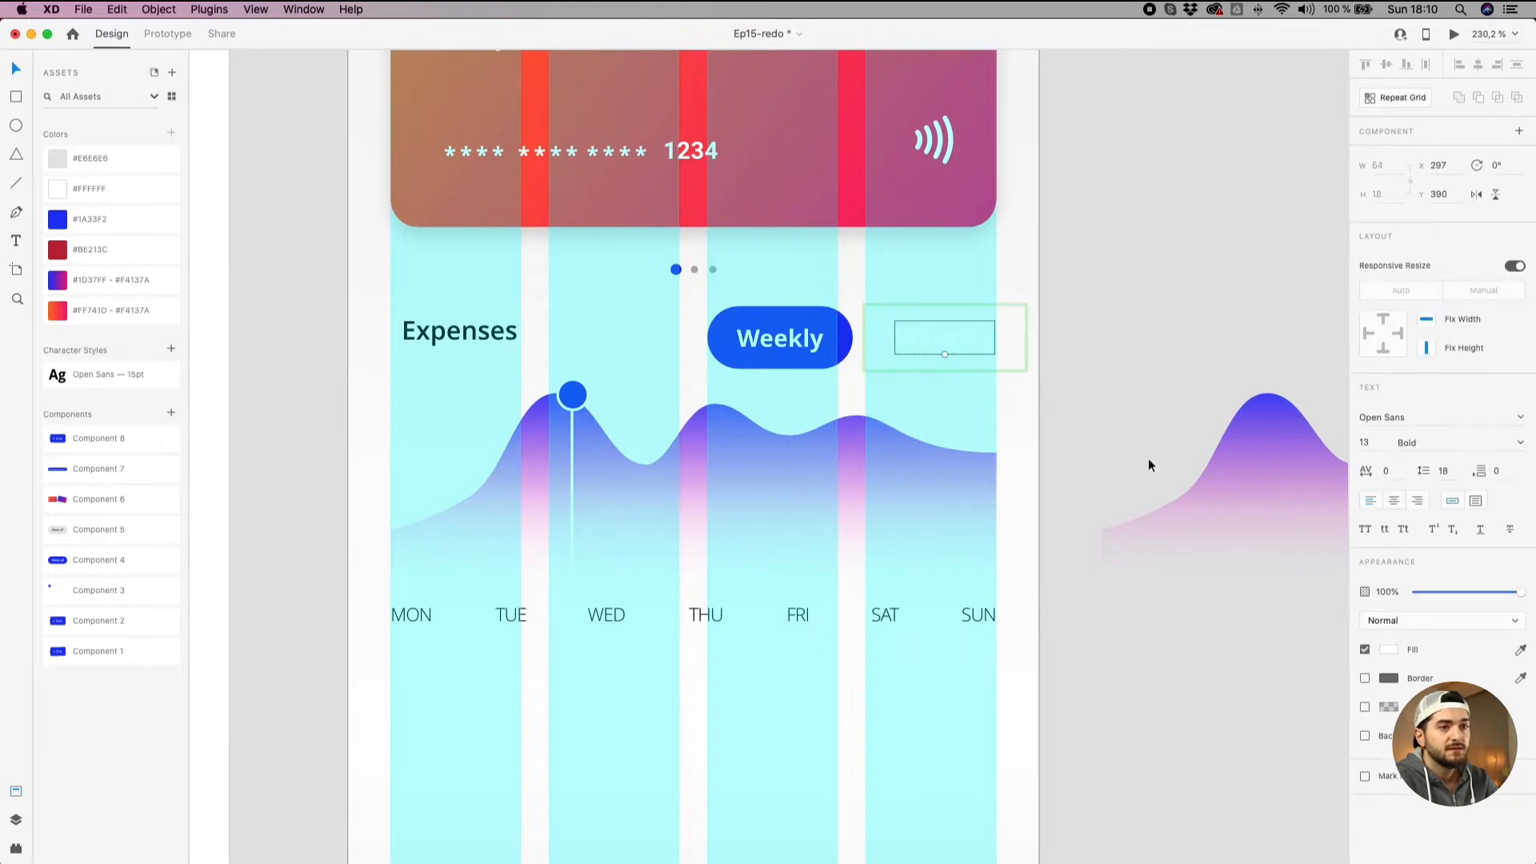
click(1389, 649)
drag(1250, 596, 1188, 615)
click(1519, 443)
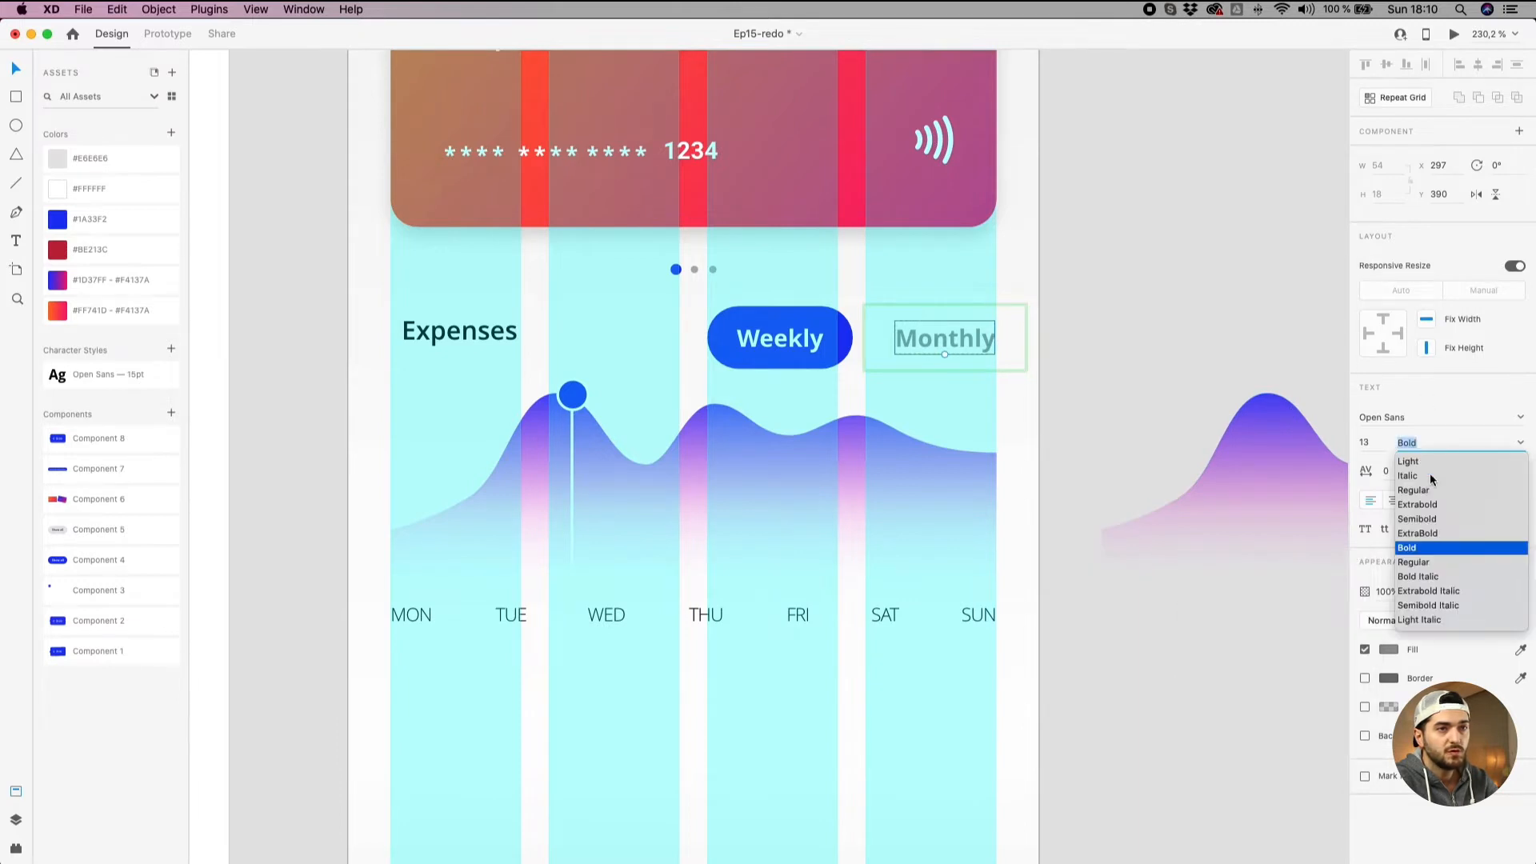
click(1420, 491)
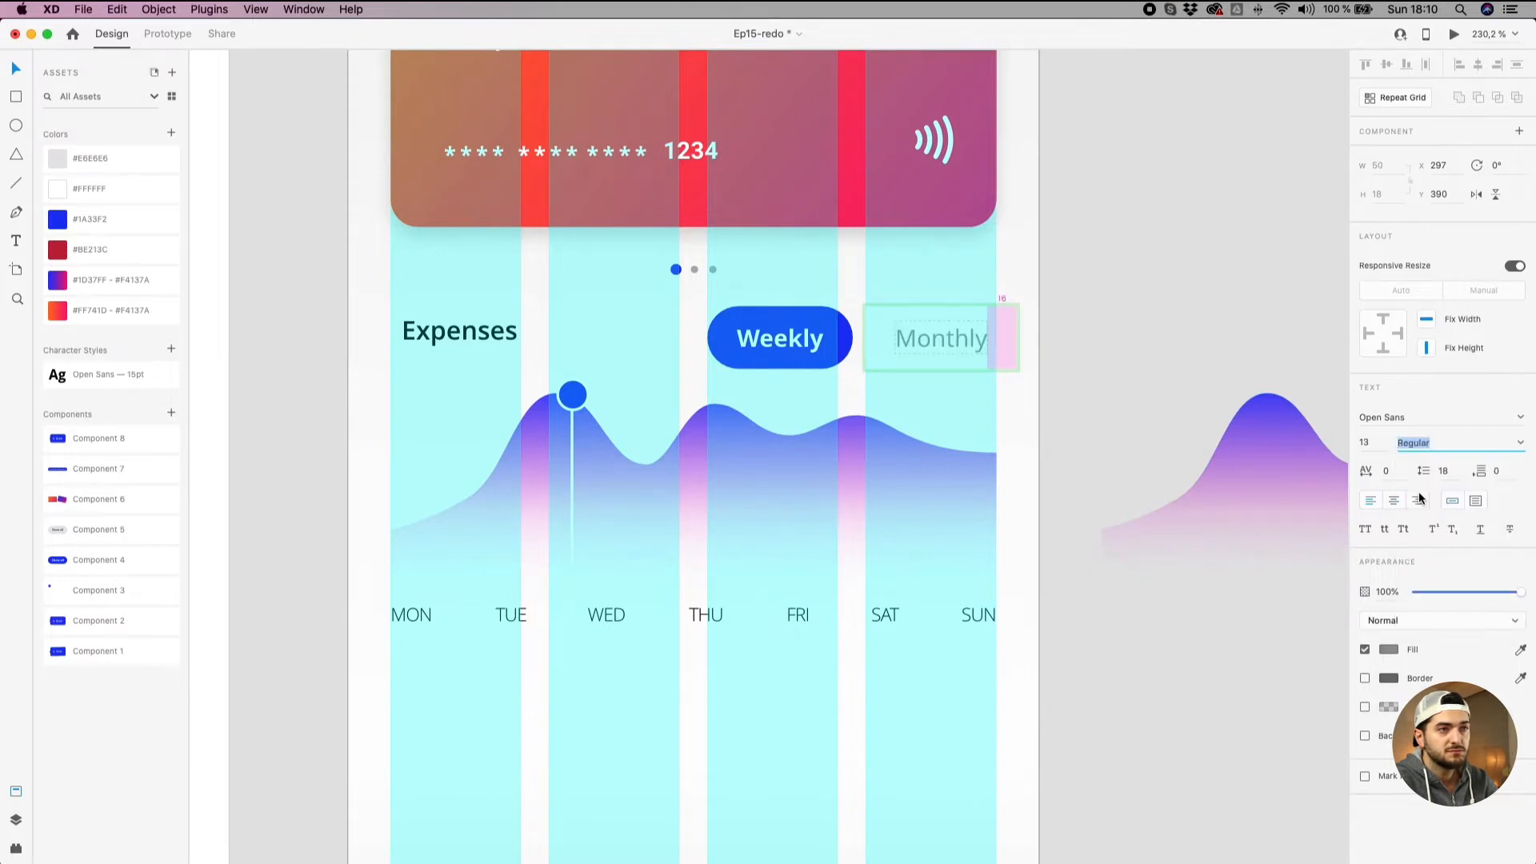
click(1107, 334)
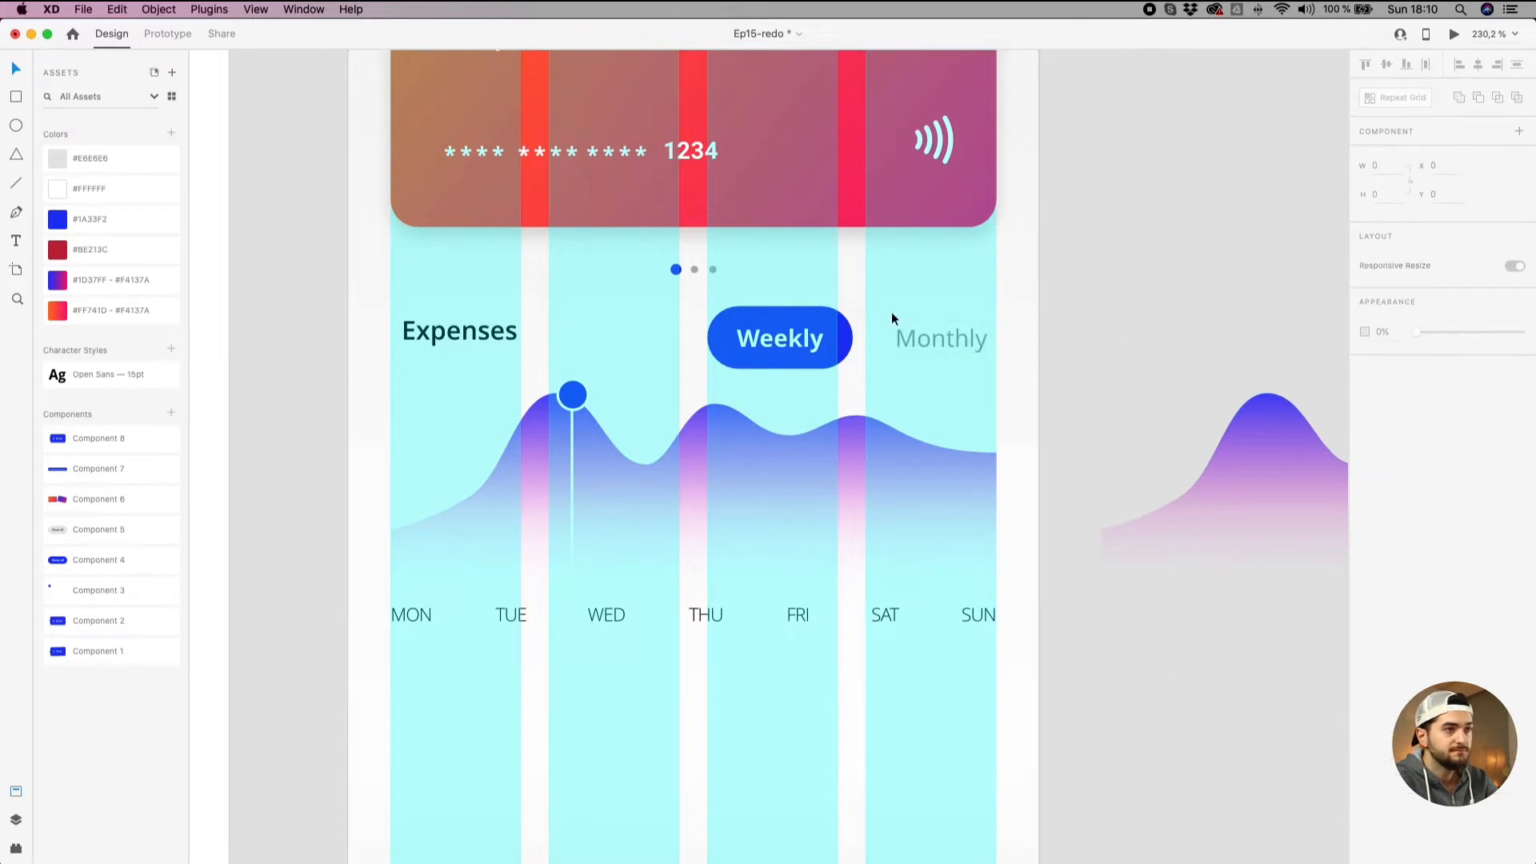
click(923, 341)
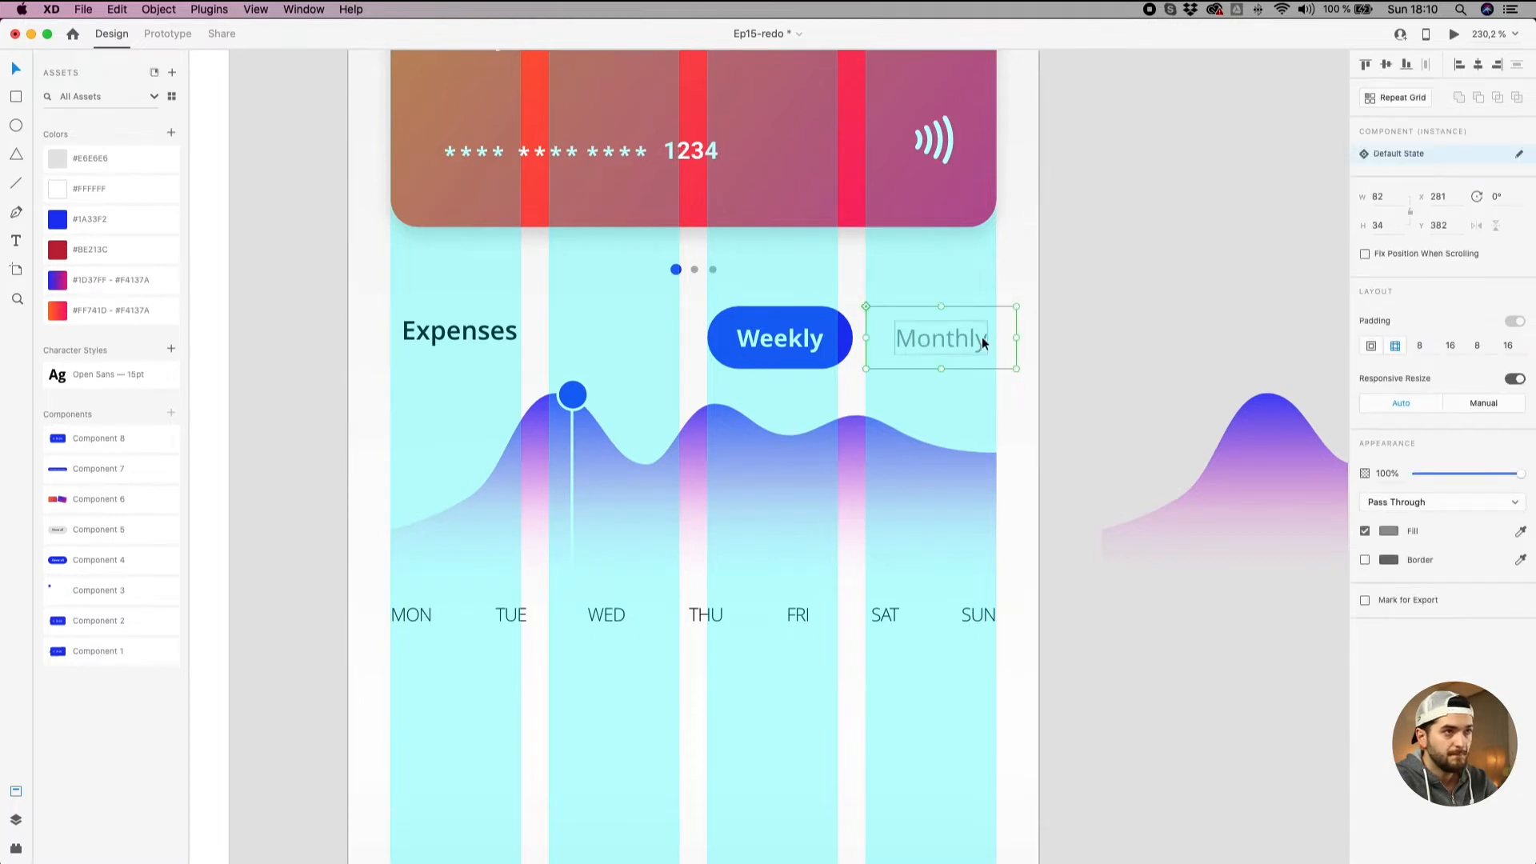
click(1030, 285)
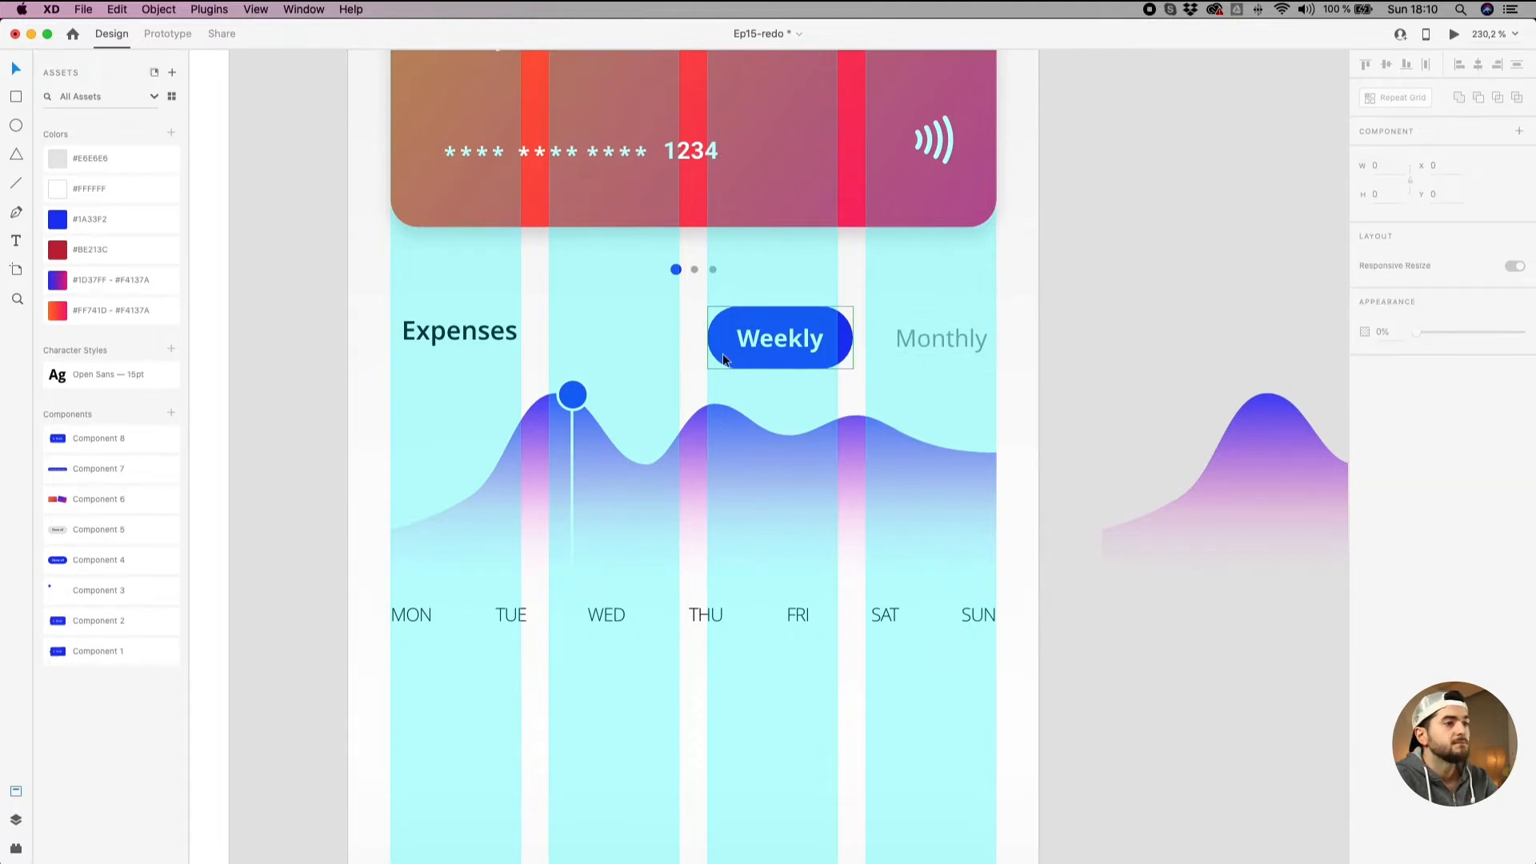
Copy the prepared Transactions heading and its three rows onto the home artboard beneath the weekday labels, at X 22, Y 597.
scroll(722, 352, down, 2)
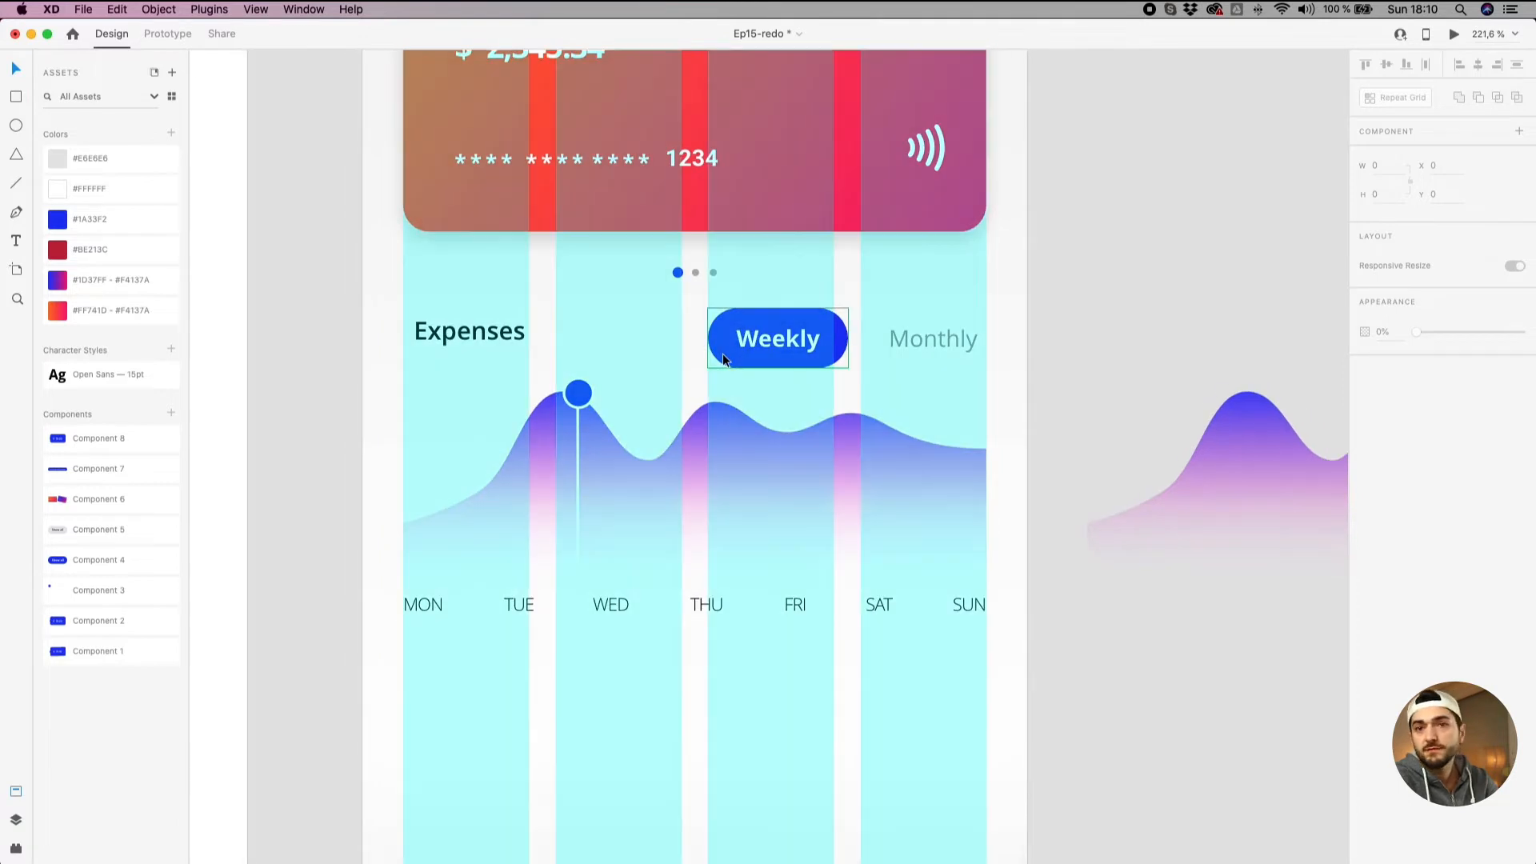
scroll(722, 353, down, 5)
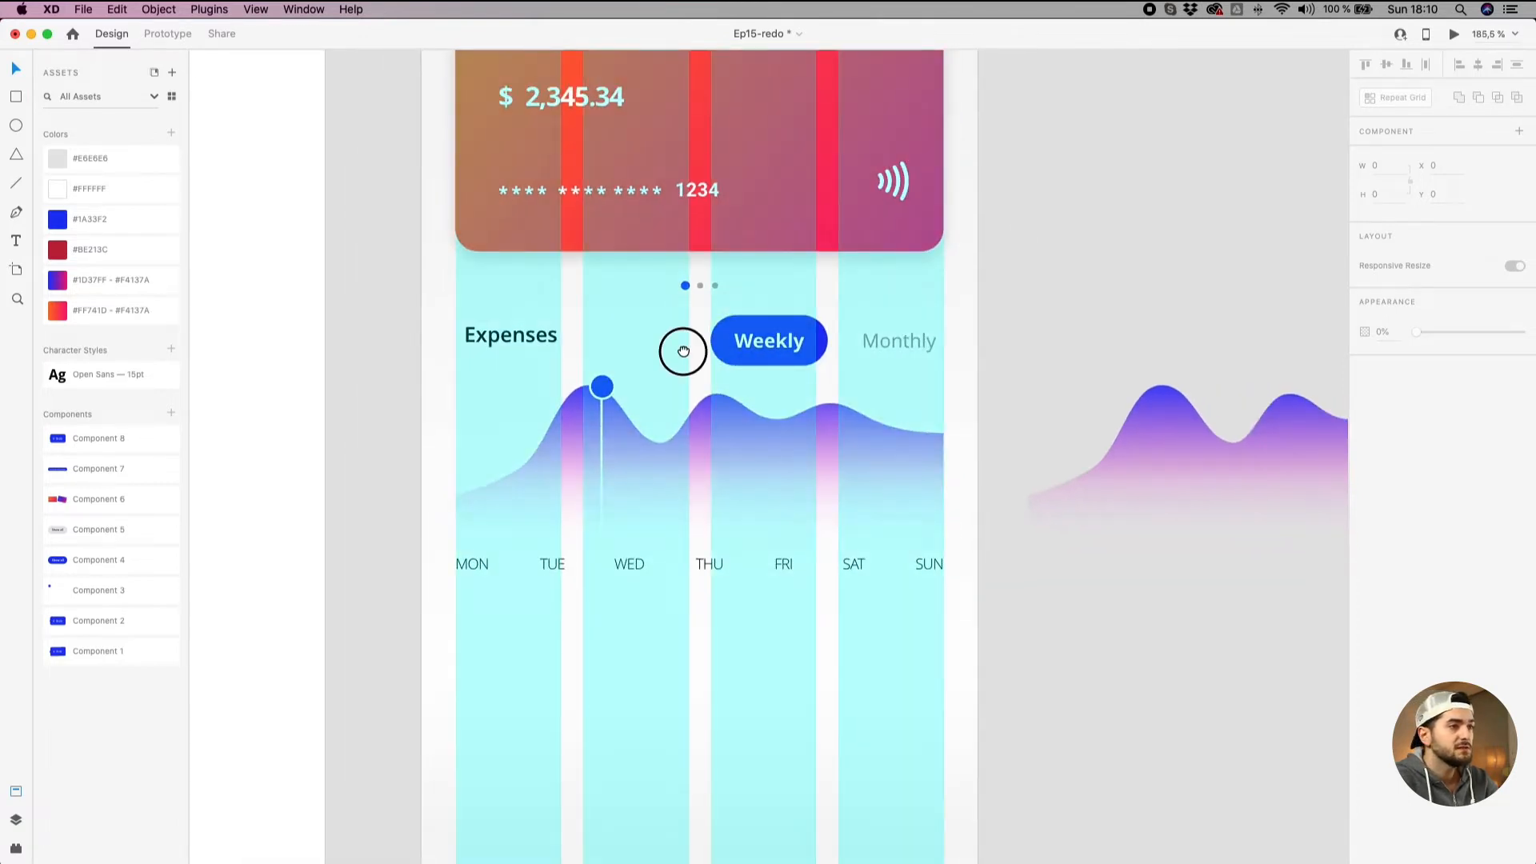
drag(682, 352, 804, 353)
scroll(805, 354, down, 10)
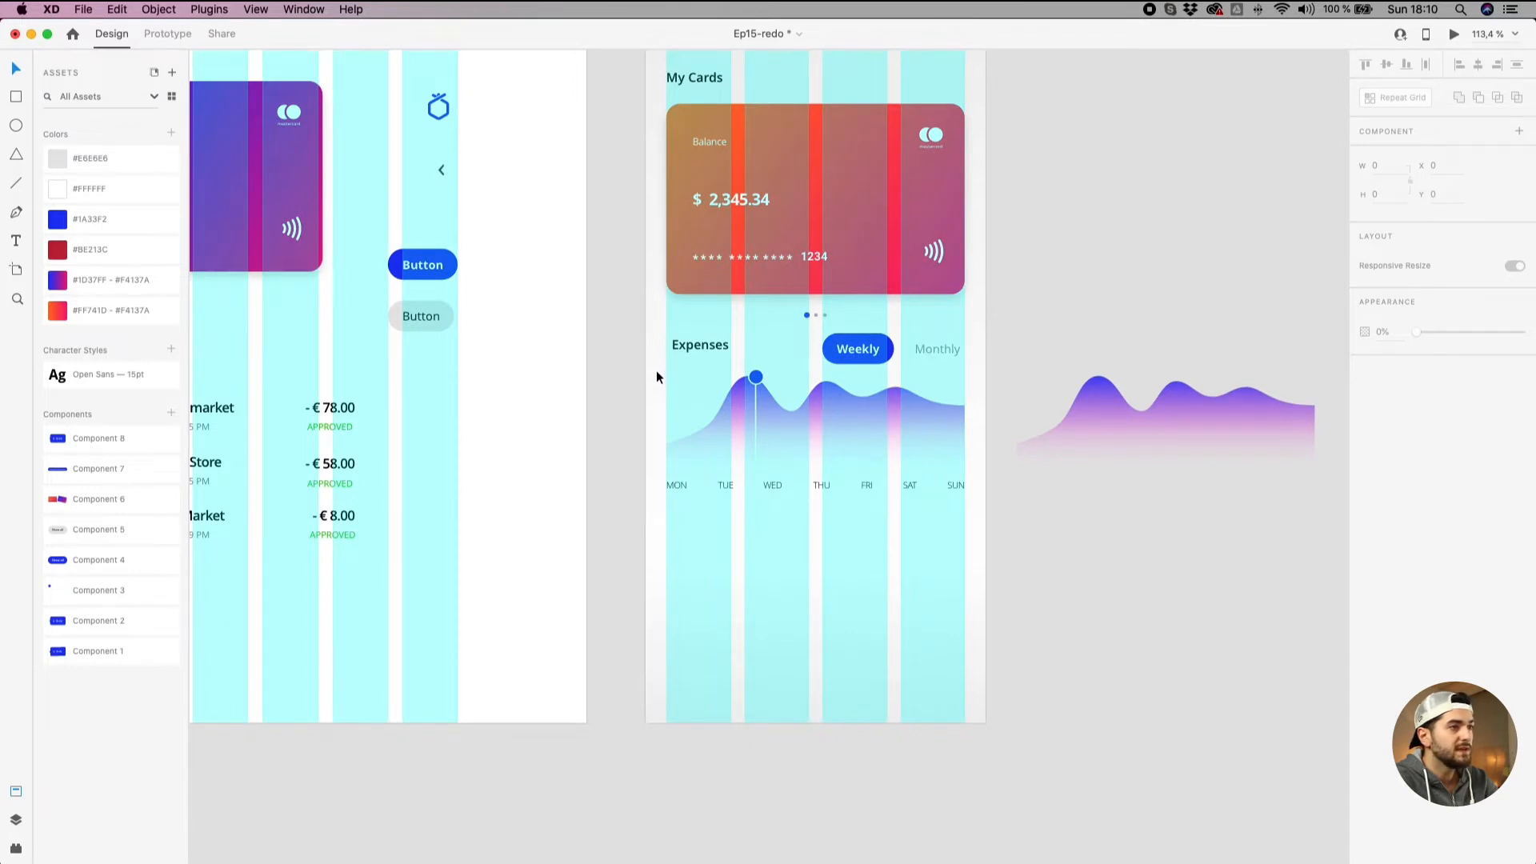
scroll(656, 372, down, 2)
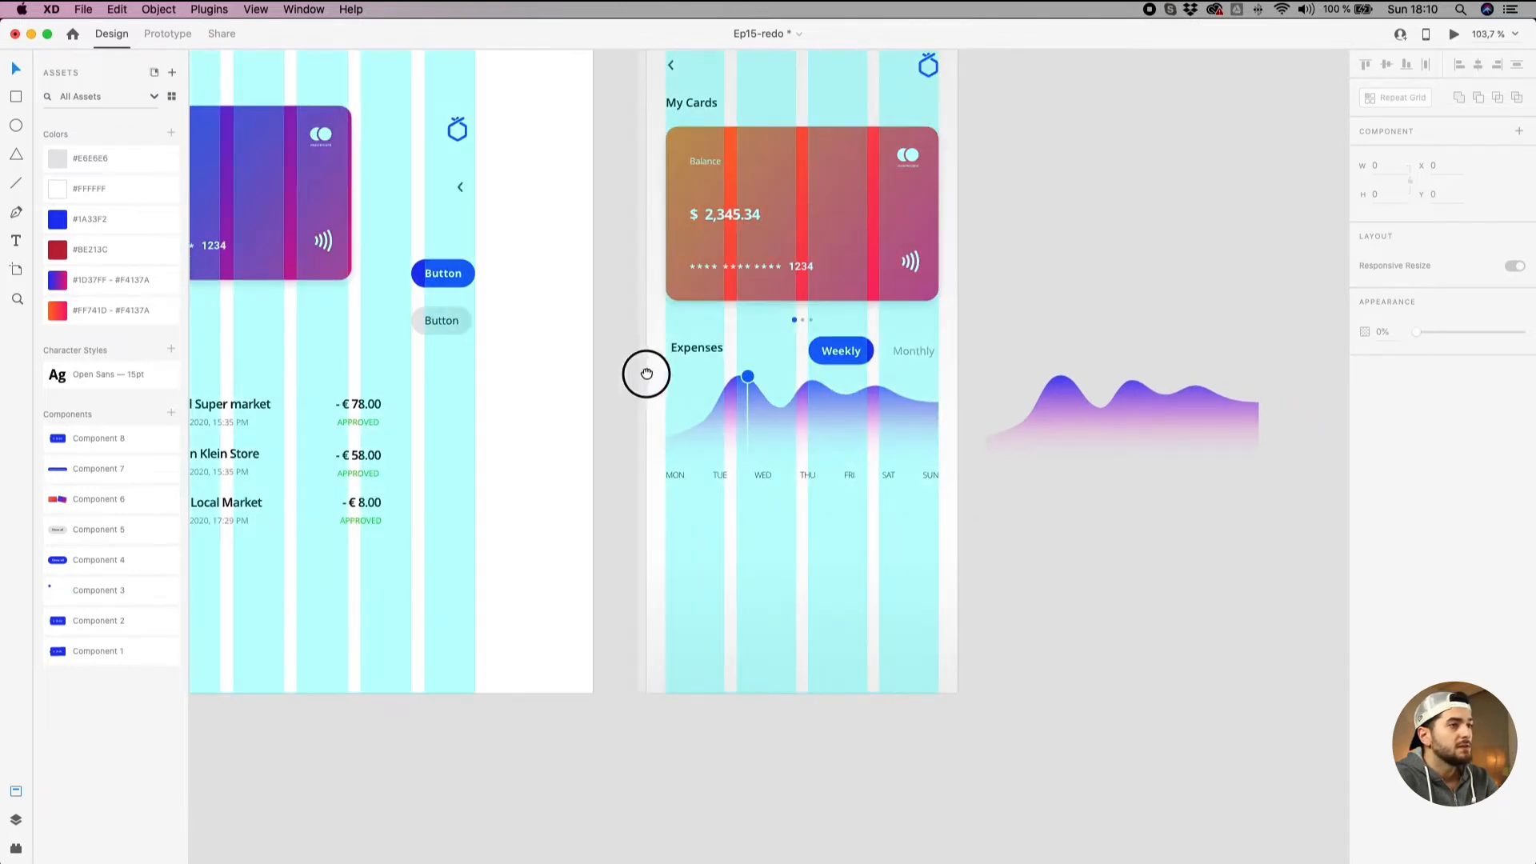
drag(646, 374, 905, 316)
scroll(833, 326, down, 1)
drag(691, 306, 367, 487)
click(420, 310)
drag(420, 311, 806, 422)
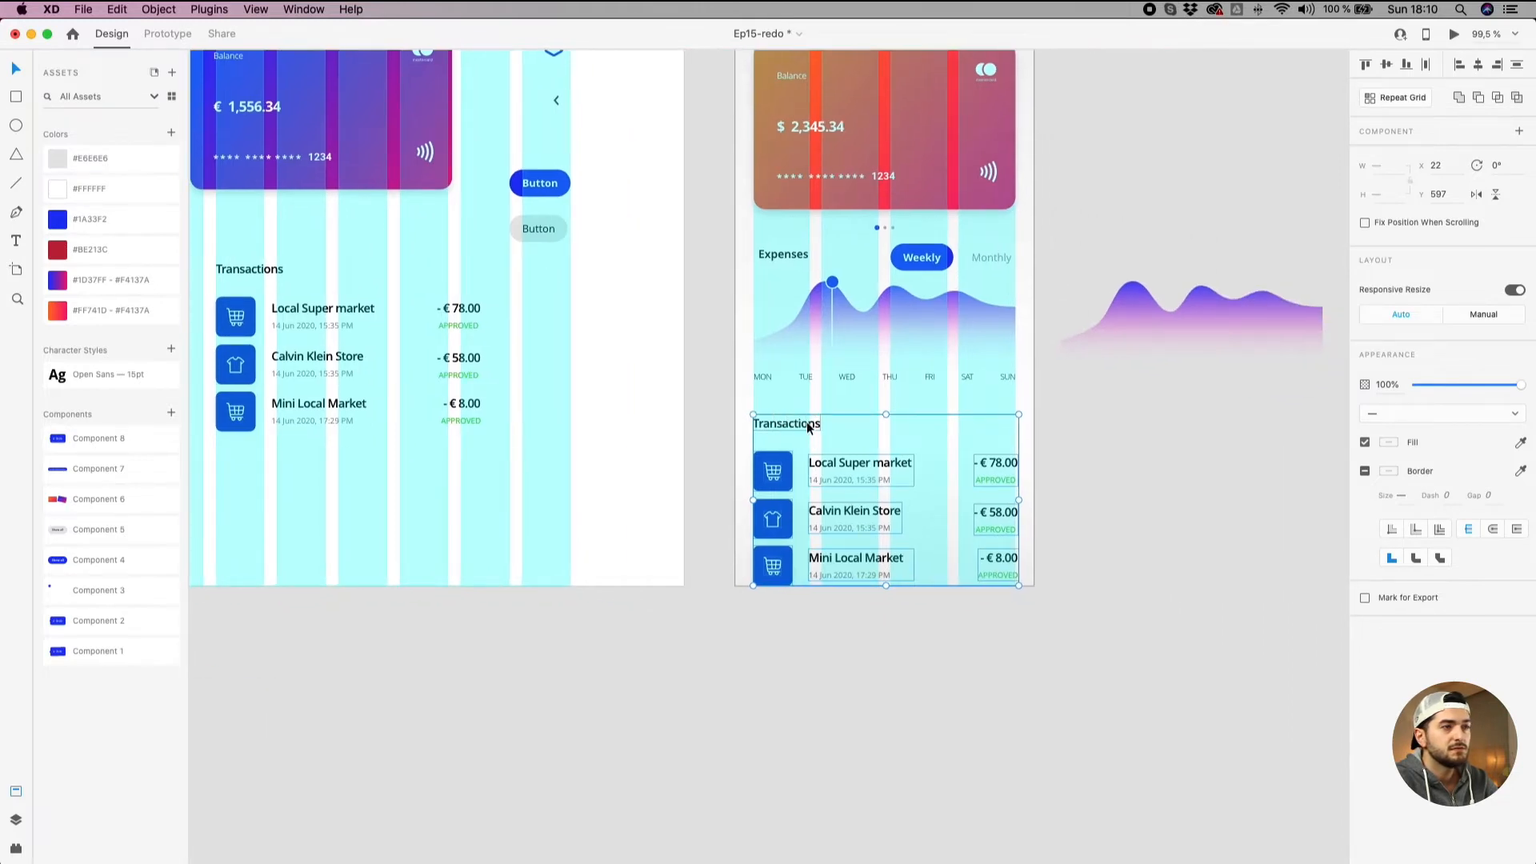
Nudge the copied Transactions section up to Y 596.
mouse_move(532, 416)
mouse_down()
mouse_move(909, 496)
mouse_move(507, 416)
mouse_up()
scroll(998, 440, up, 5)
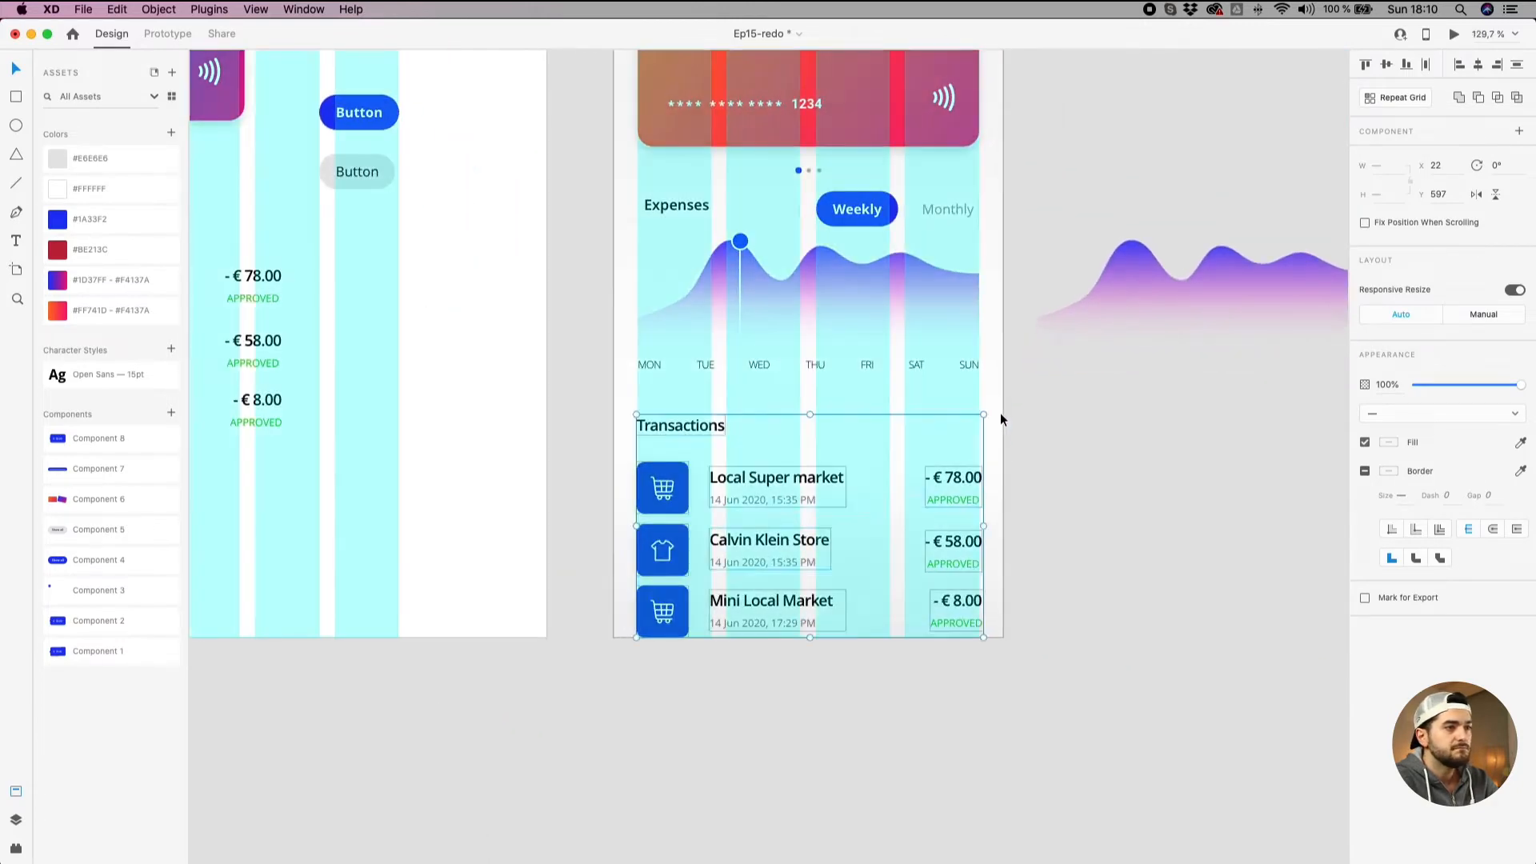
drag(998, 411, 632, 652)
scroll(683, 558, up, 4)
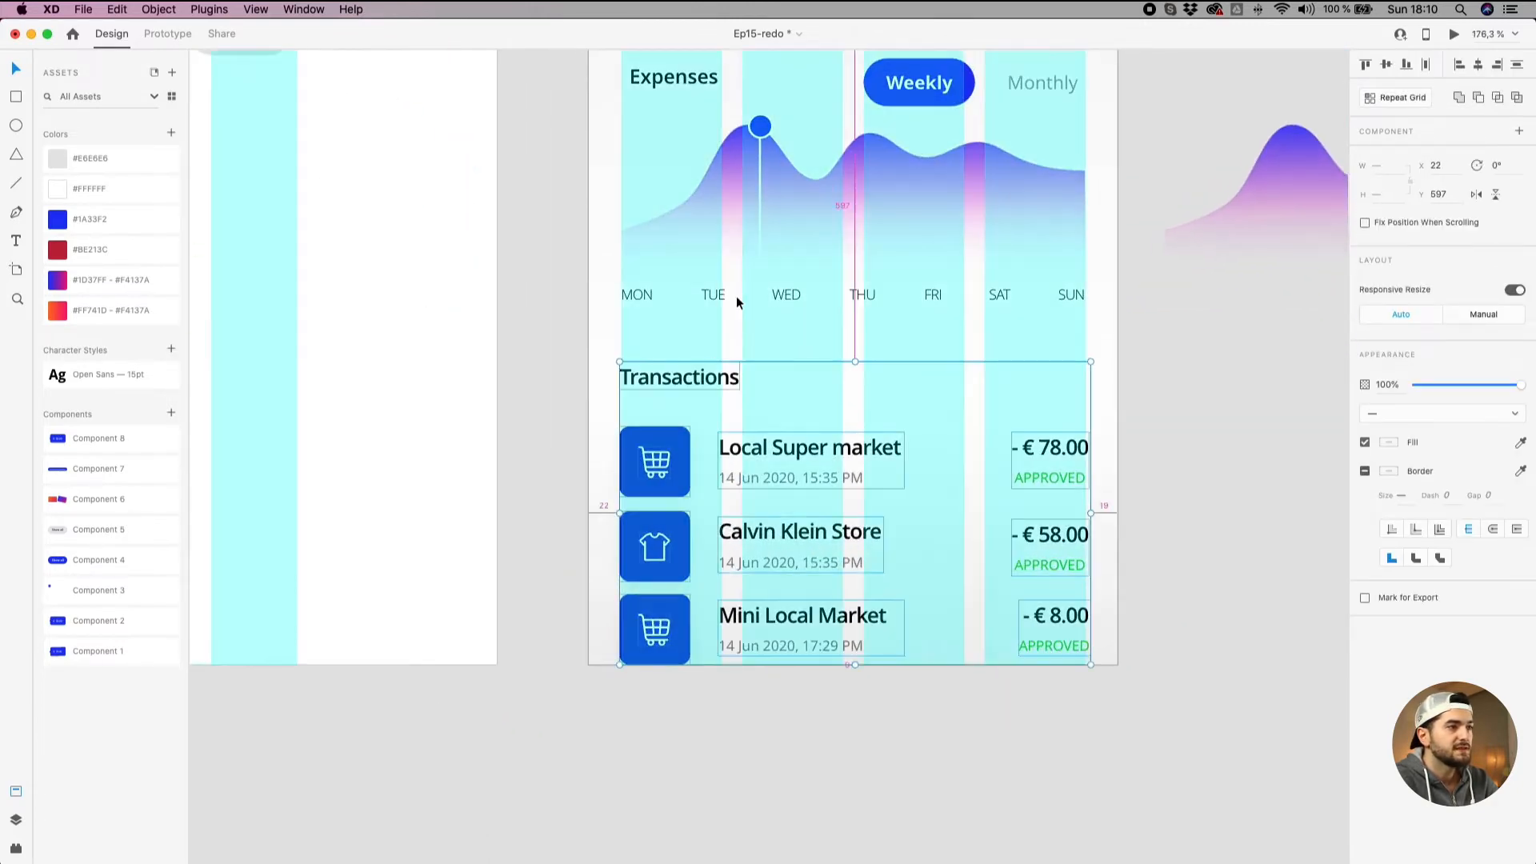
key(Up)
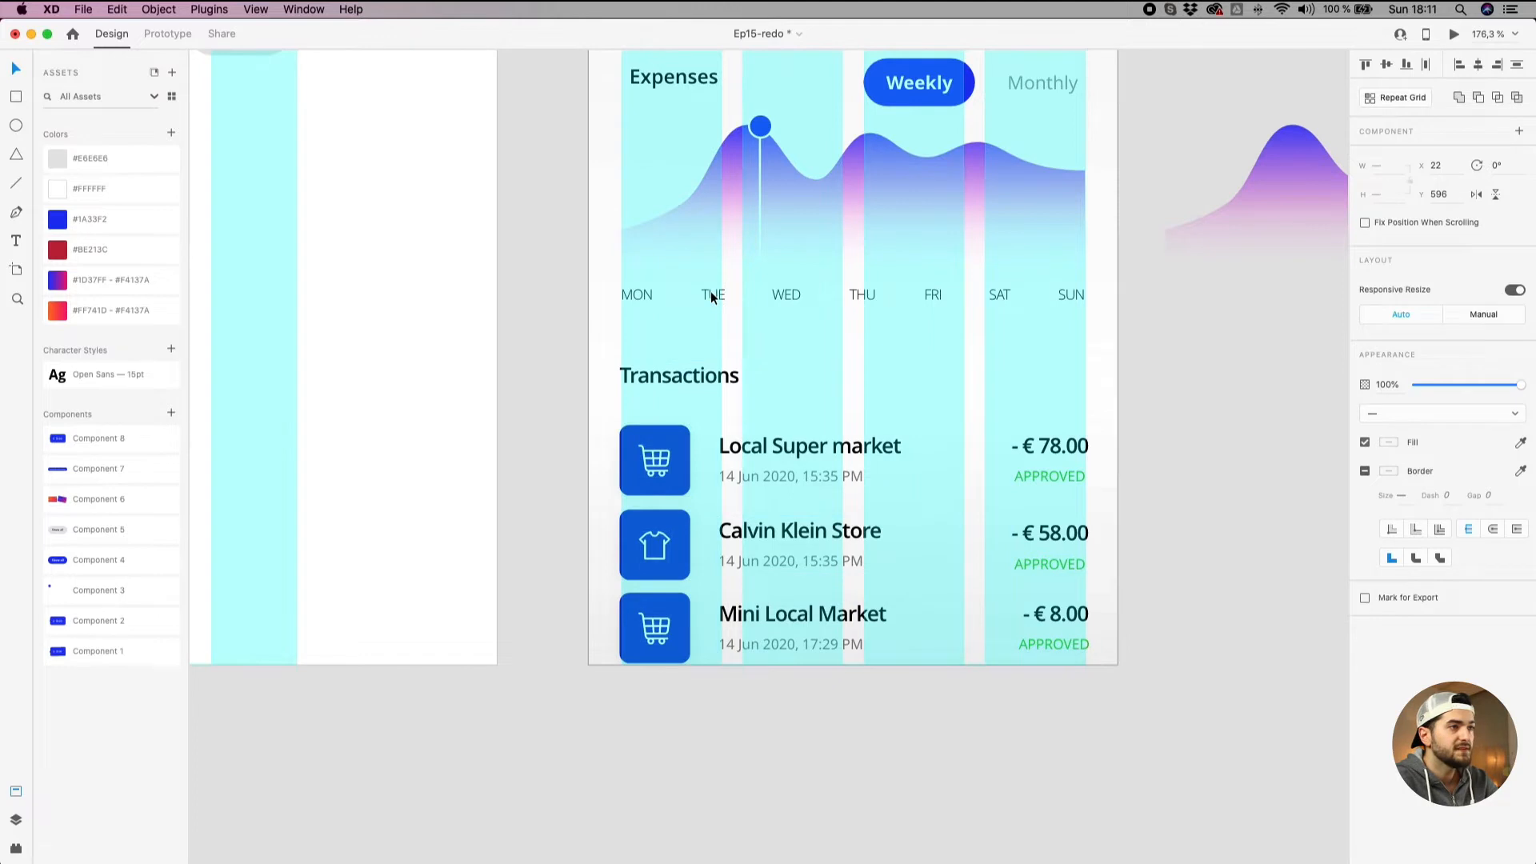
Check the spacing between the TUE label and the Transactions heading, and preview the layout without the column grid.
click(712, 297)
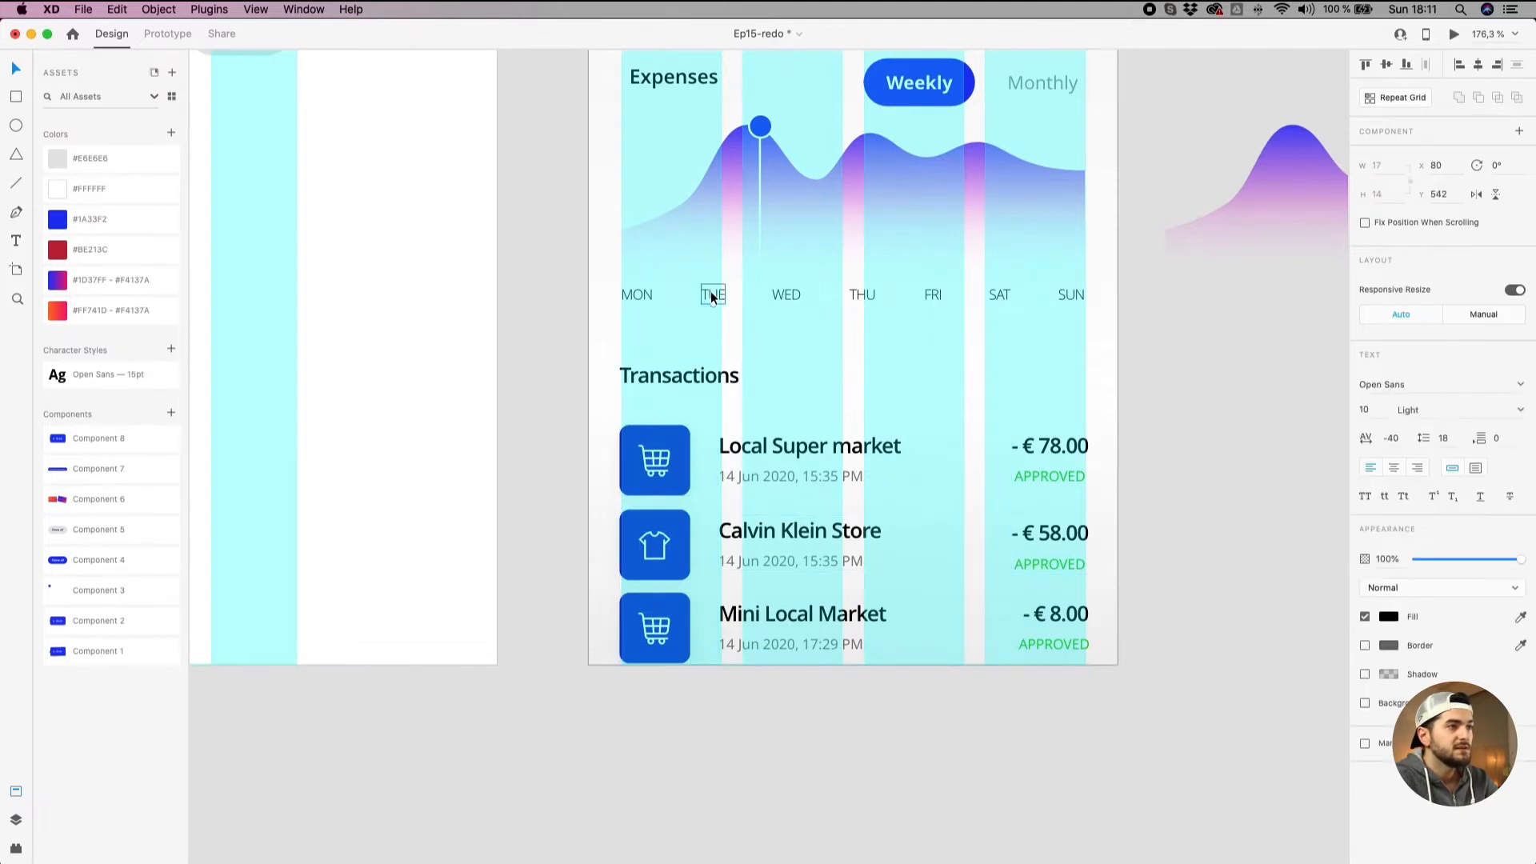
key(alt)
click(703, 380)
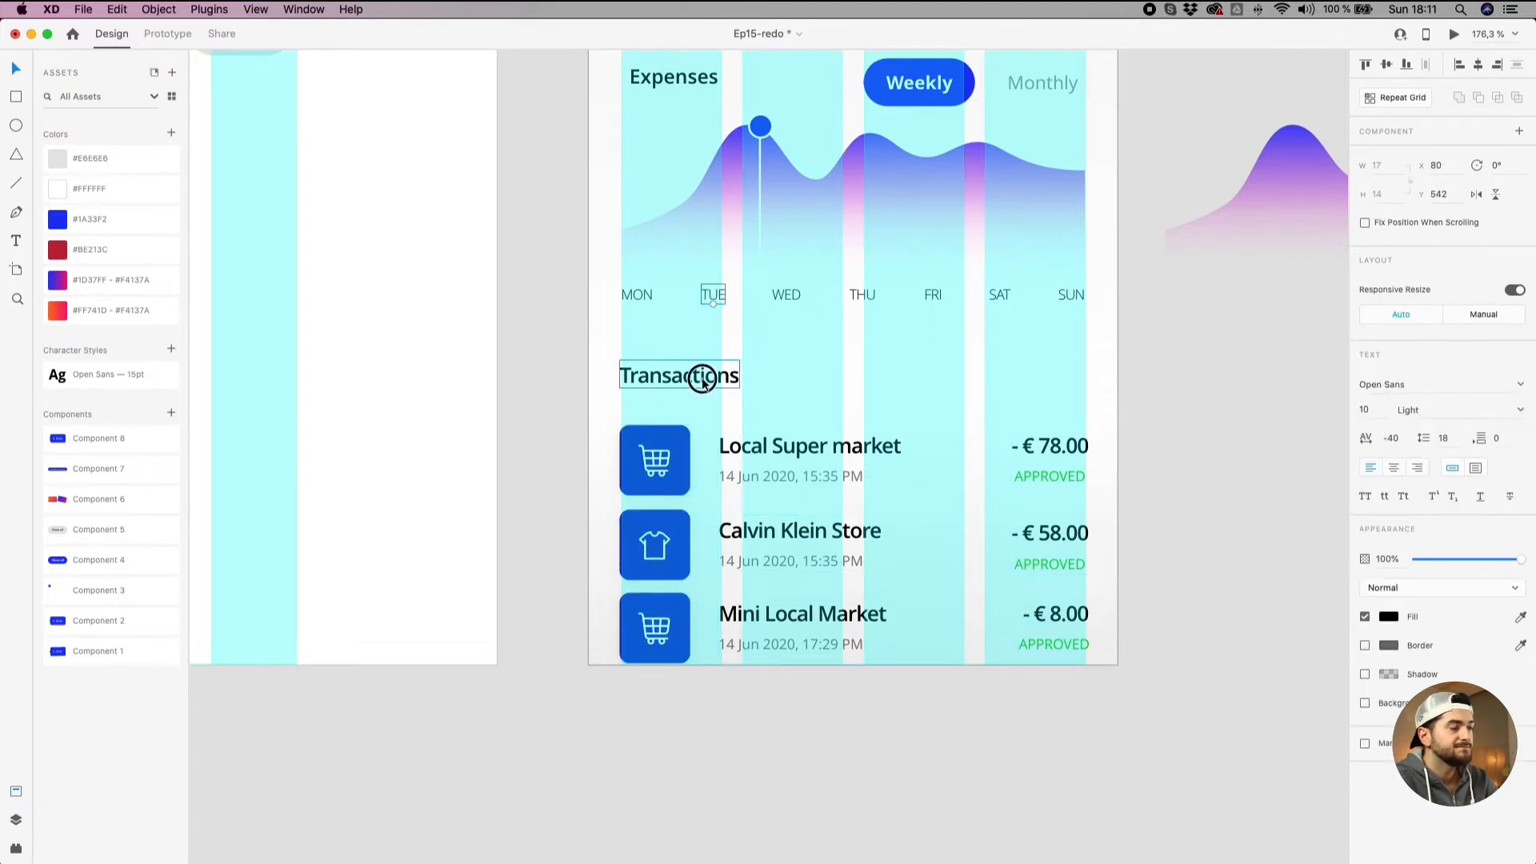
click(833, 374)
scroll(834, 373, down, 3)
scroll(835, 377, down, 2)
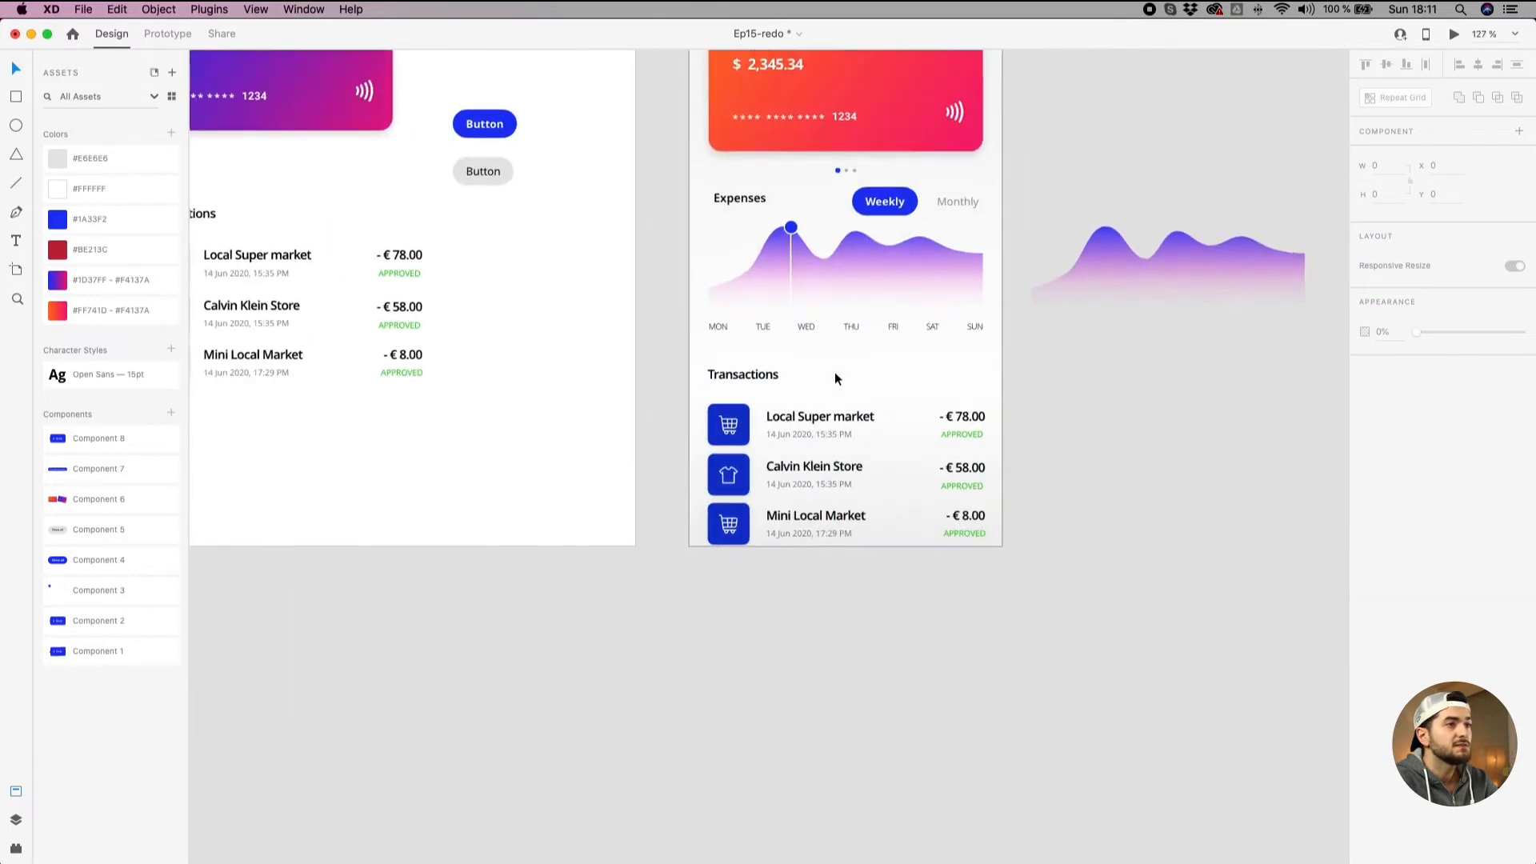
key(super+shift+apostrophe)
Copy the grey Button component onto the home artboard, level with the Transactions heading in the last column.
drag(854, 313, 787, 471)
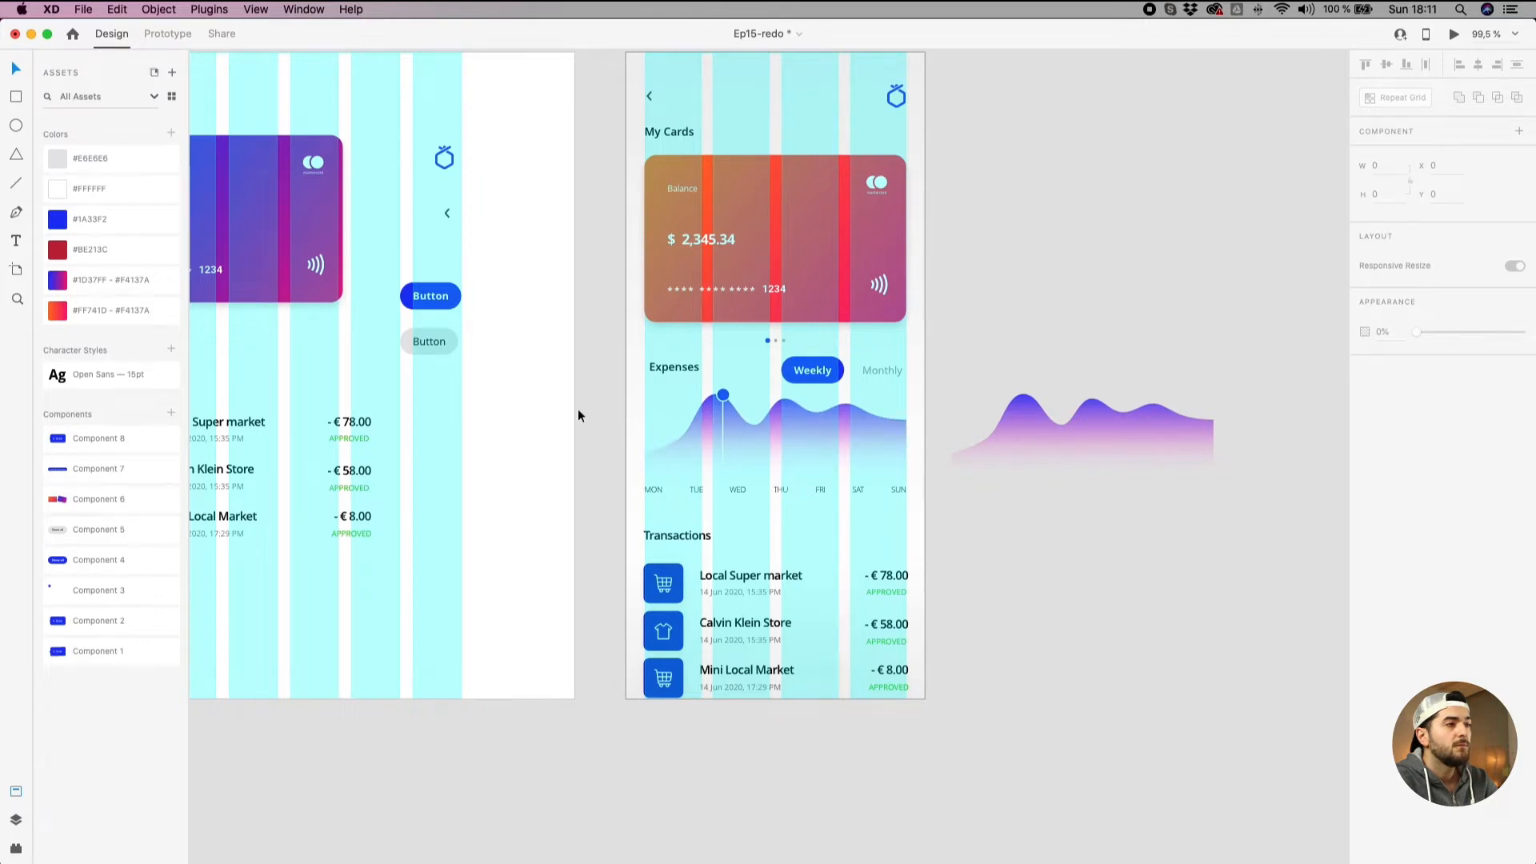
drag(437, 344, 886, 537)
scroll(880, 533, up, 3)
Change the copied grey button's label to "View All" and move the button to X 274, Y 589, flush with the last column's edge.
double_click(886, 536)
double_click(887, 537)
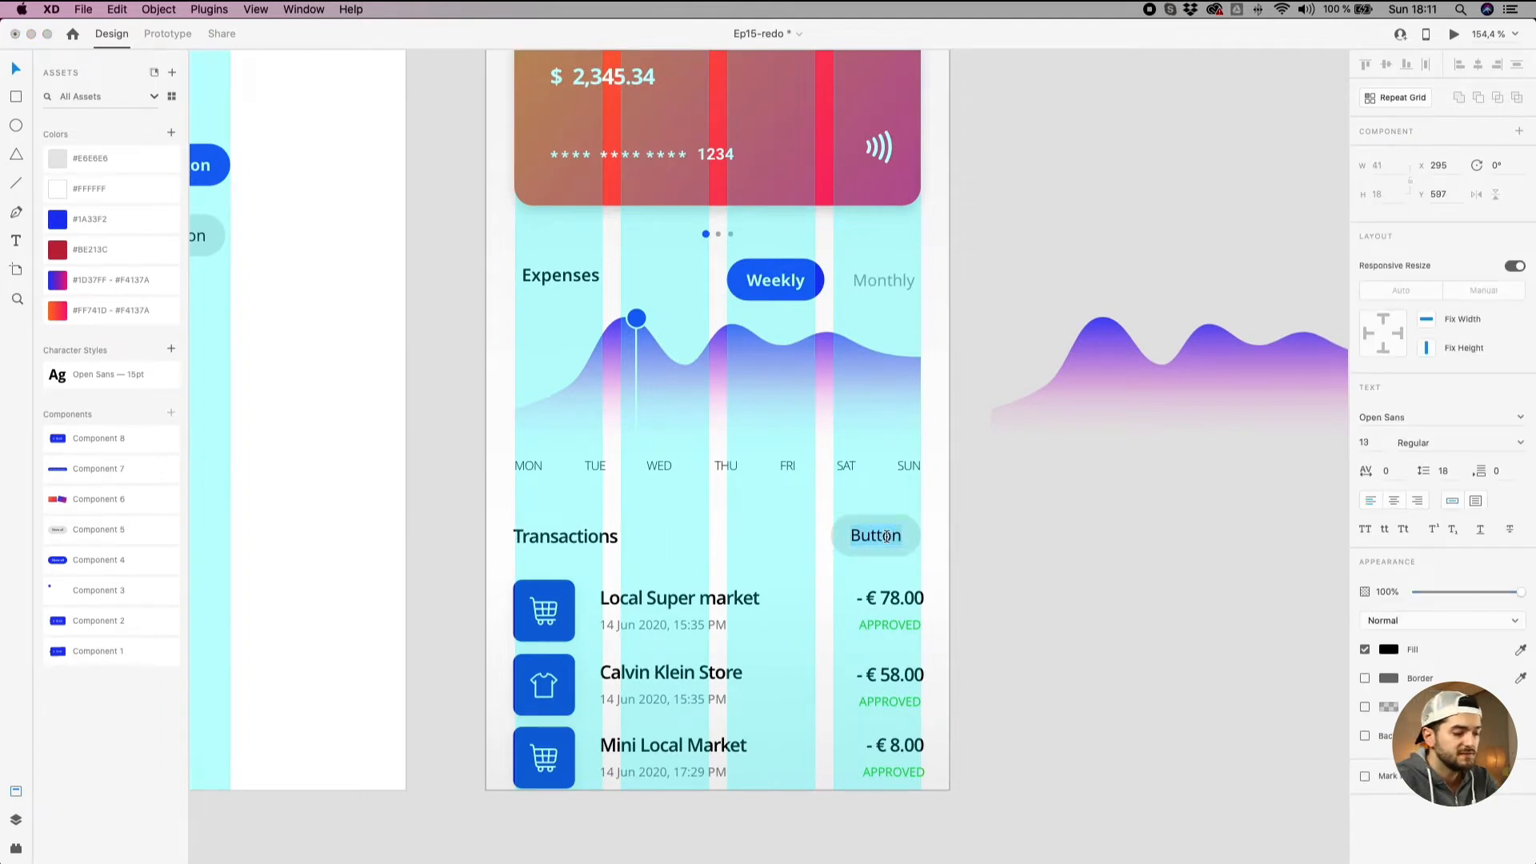
text(Vi)
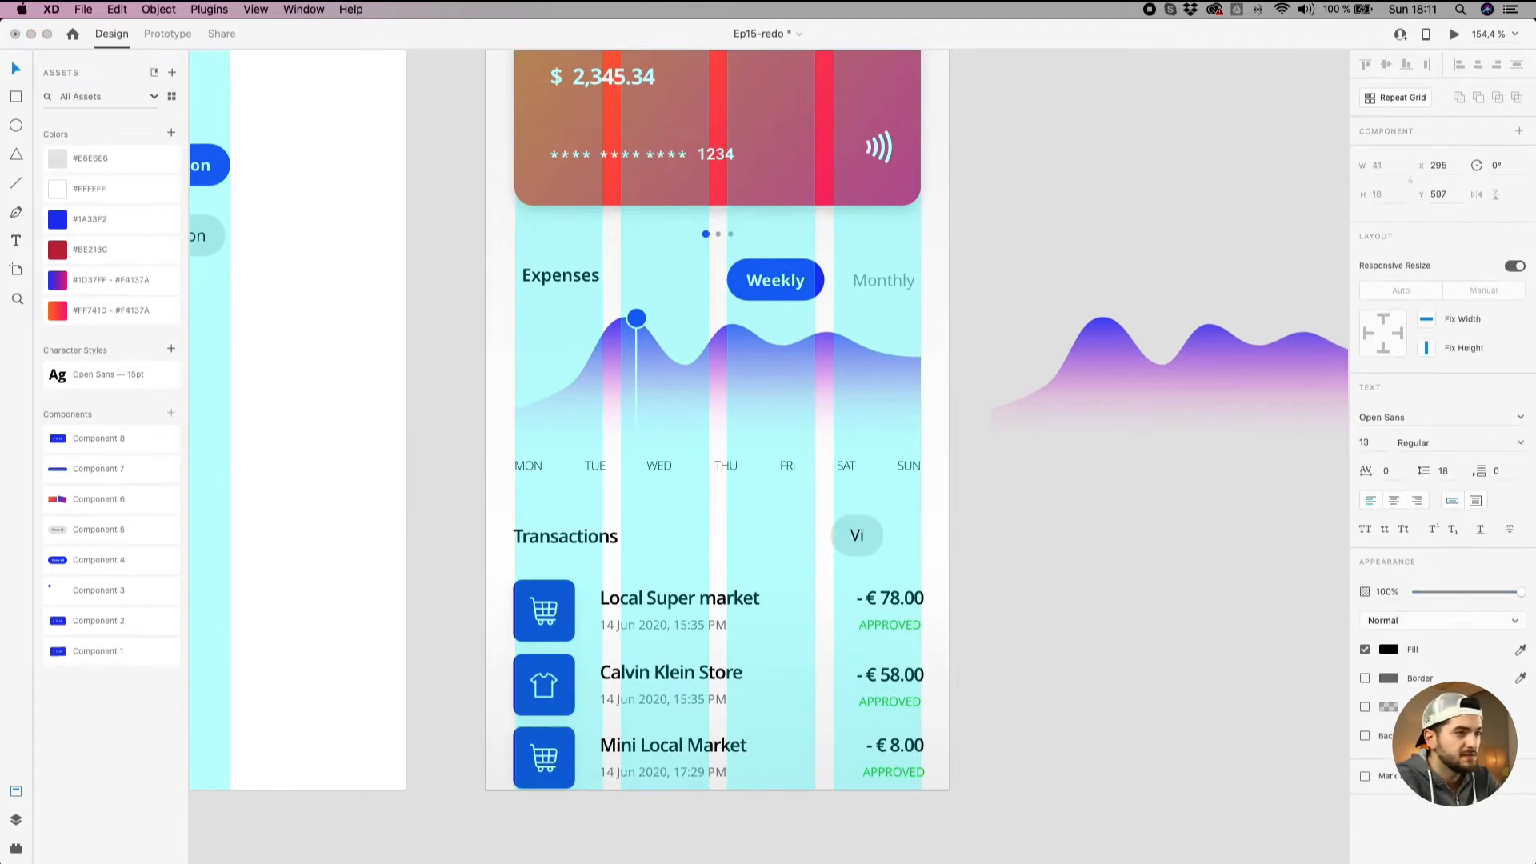
text(ew)
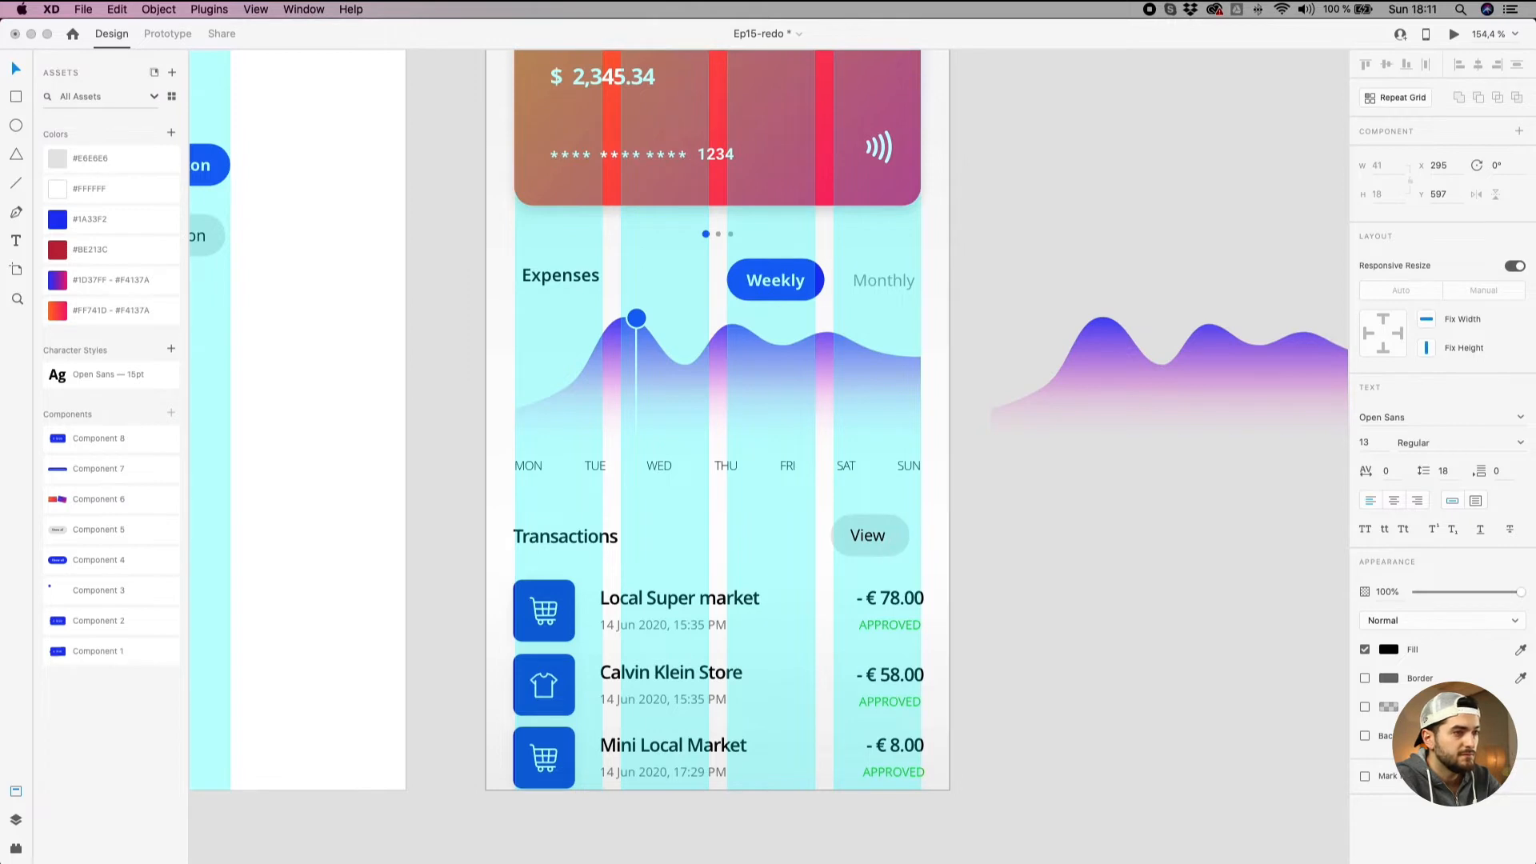
text( All)
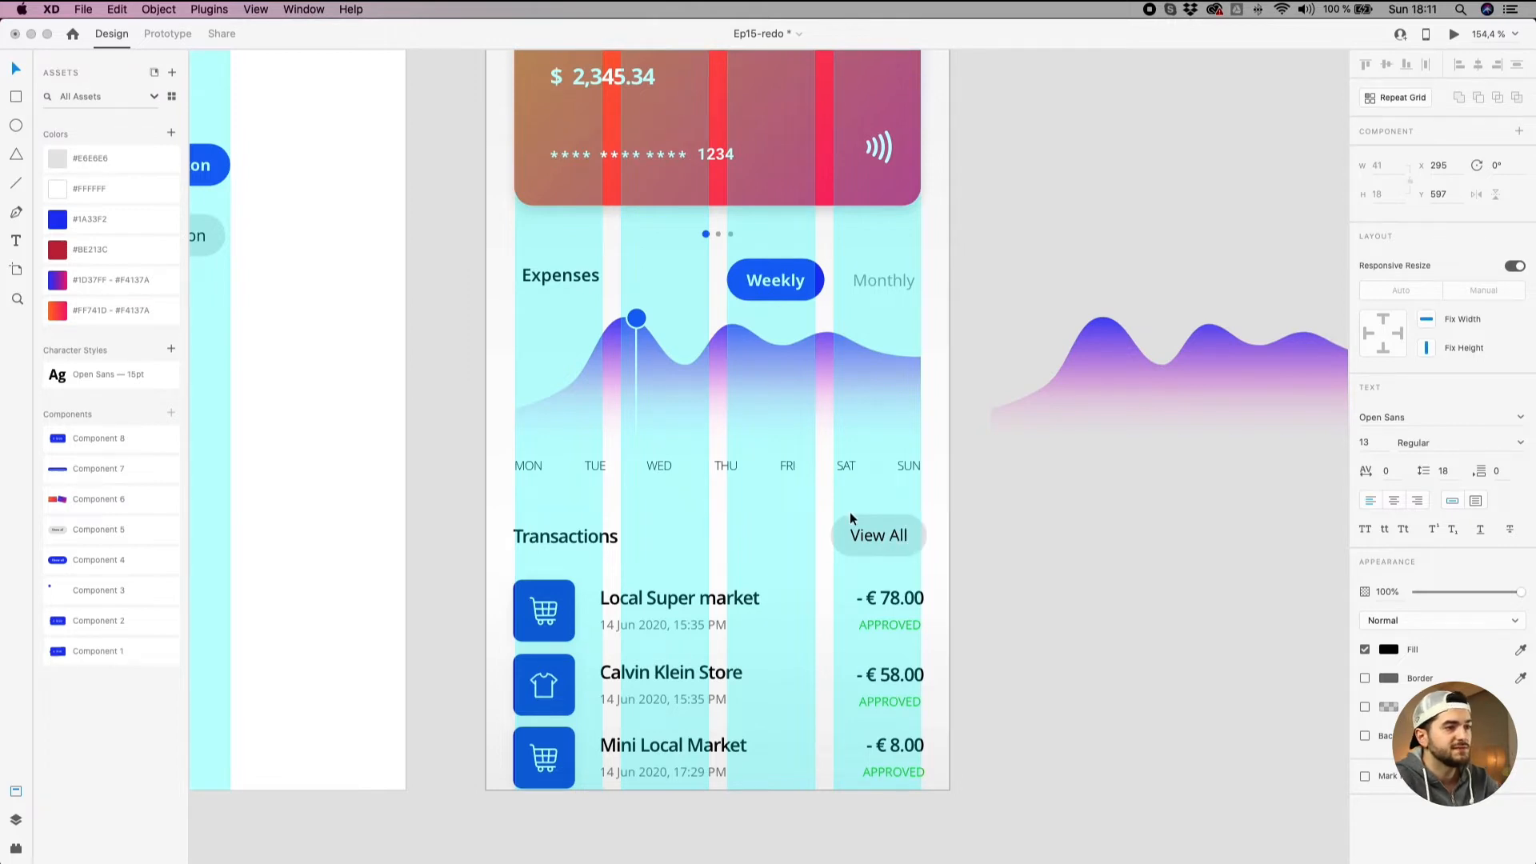
click(874, 538)
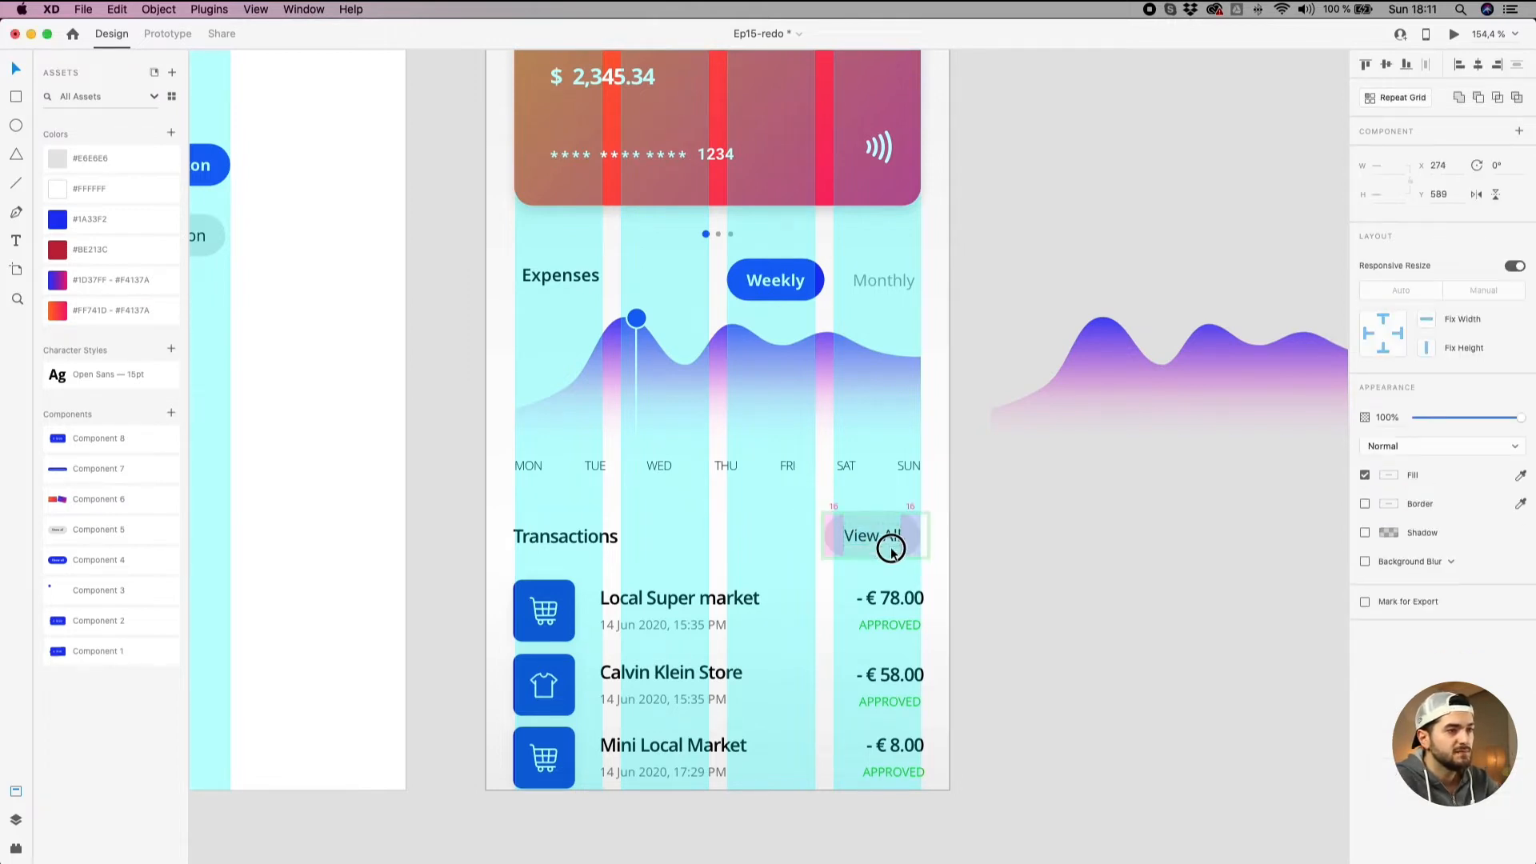
Move the three transaction rows together to X 23, Y 642, in line with the first column's edge.
click(1022, 559)
drag(995, 565, 526, 777)
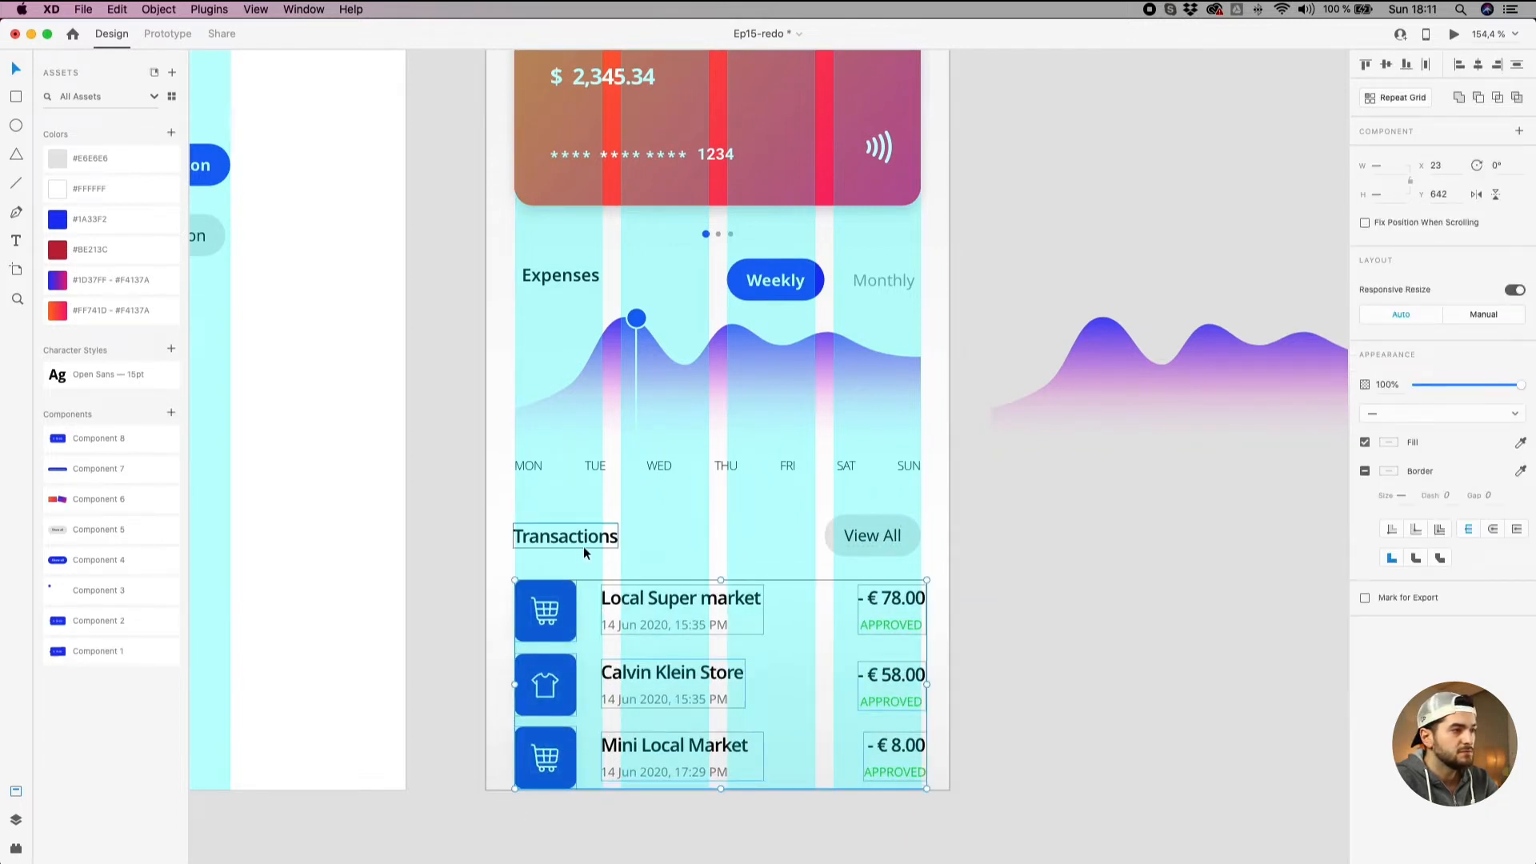
click(1058, 541)
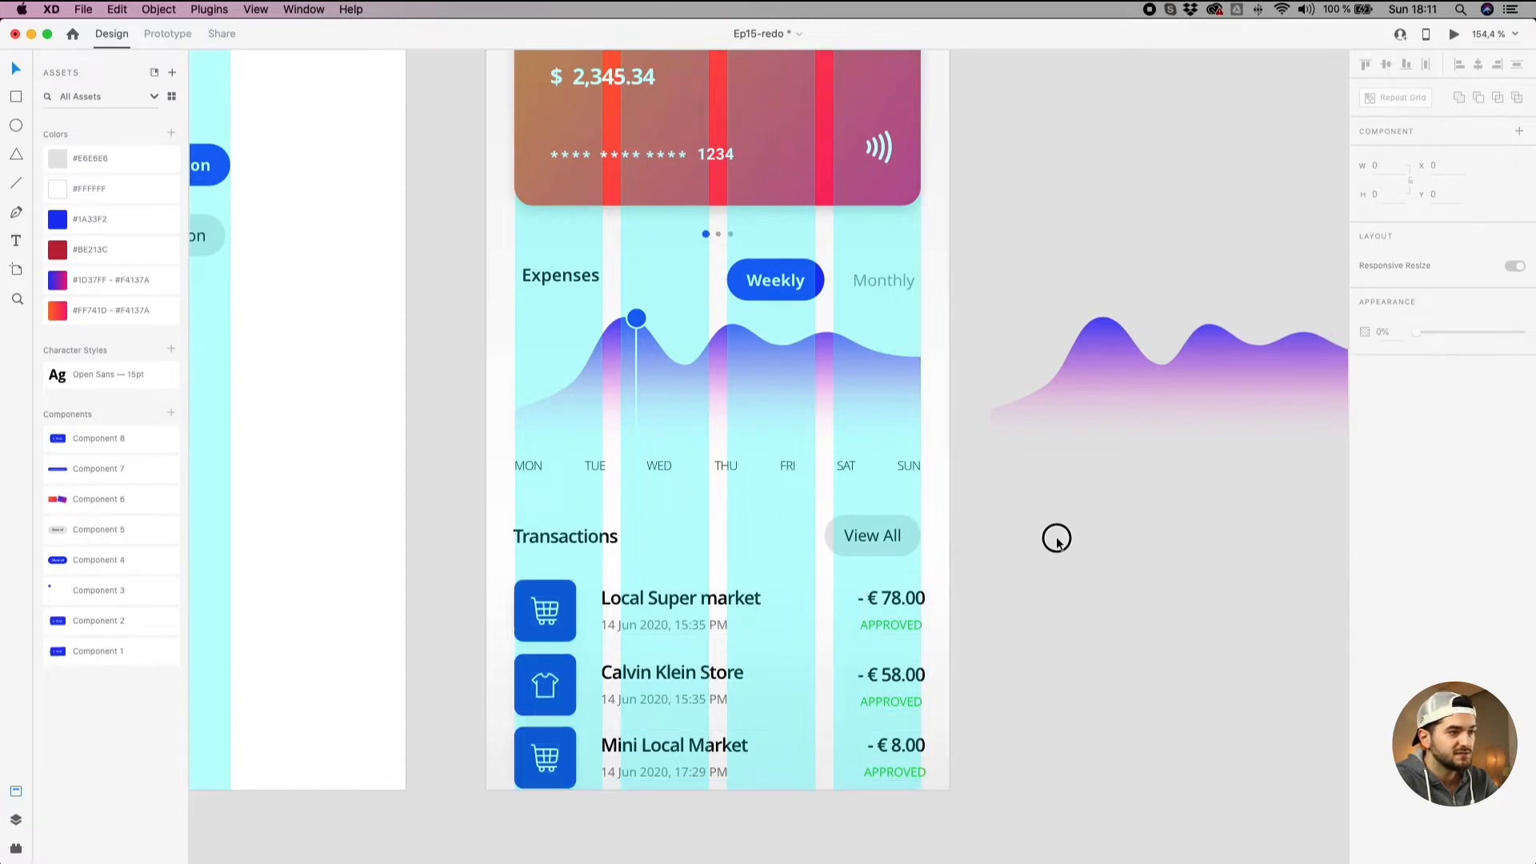
Move the three transaction amounts with their APPROVED labels to X 296 at the last column's edge, and align them right.
click(908, 607)
click(896, 747)
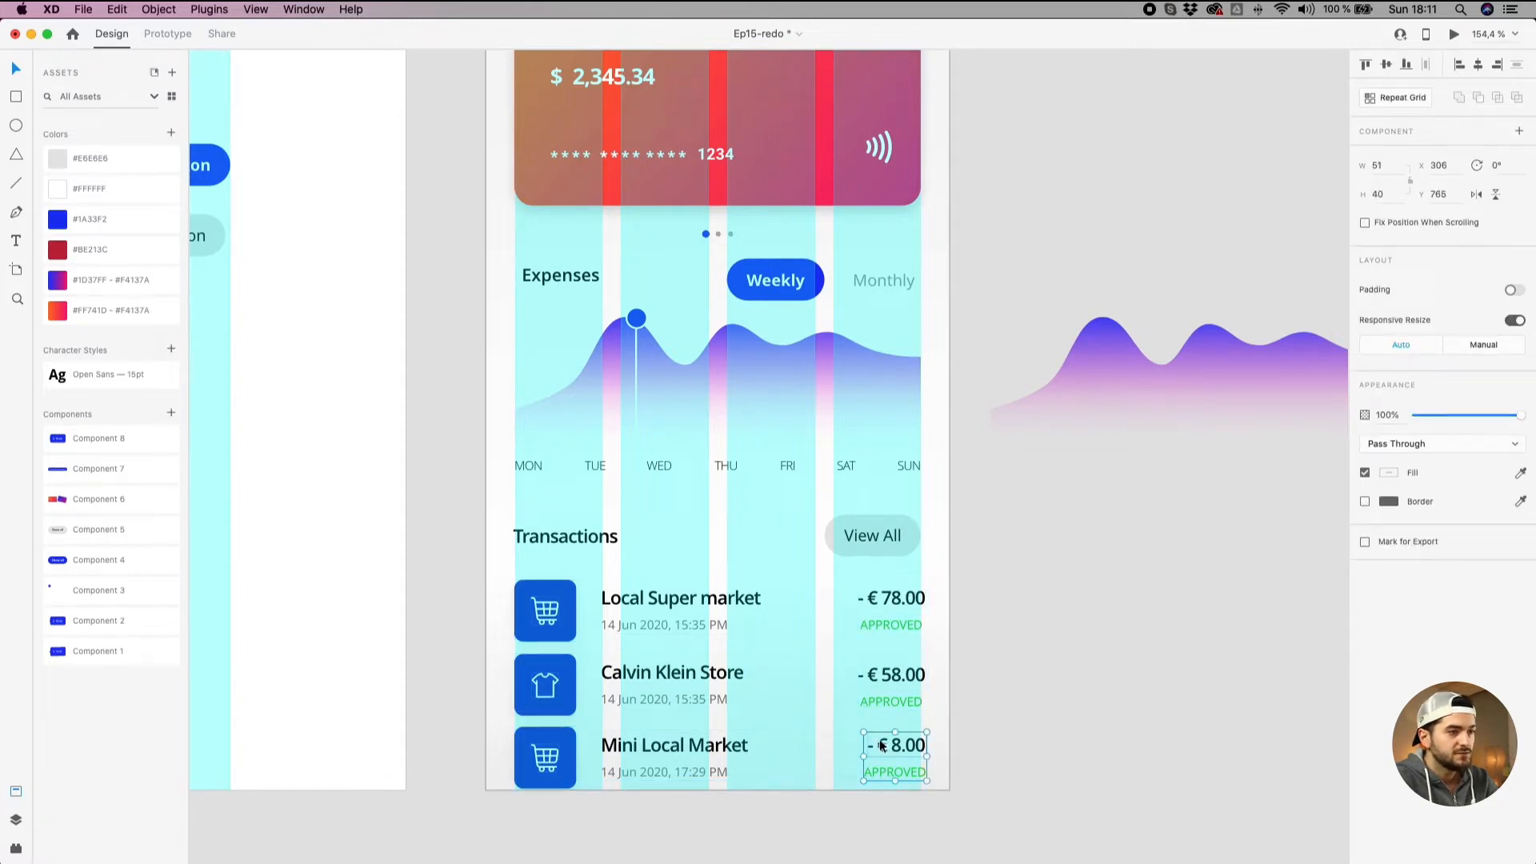
shift+click(897, 681)
shift+click(900, 613)
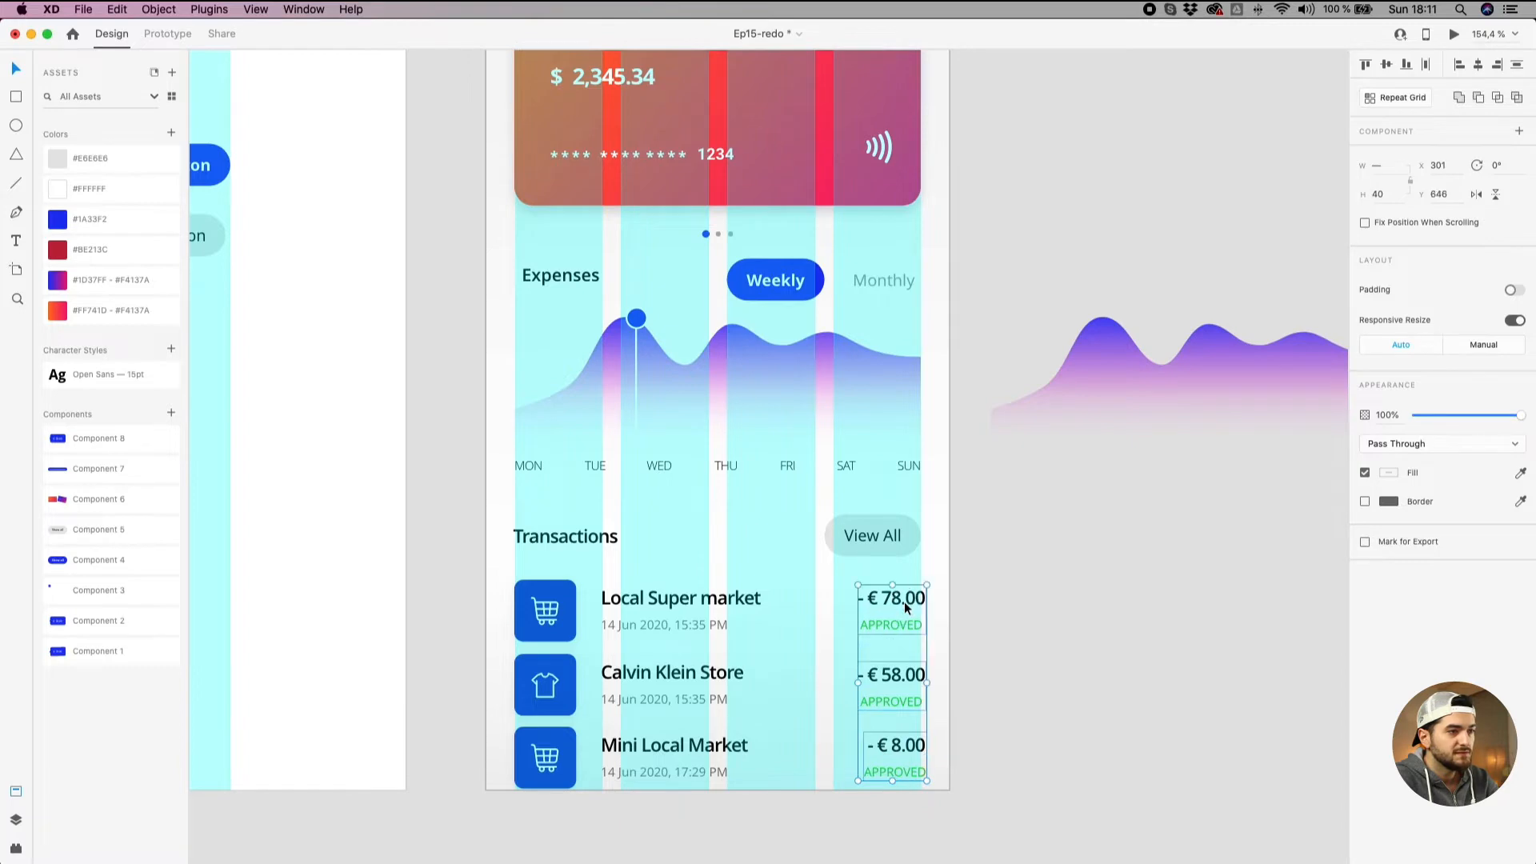
drag(905, 602, 900, 602)
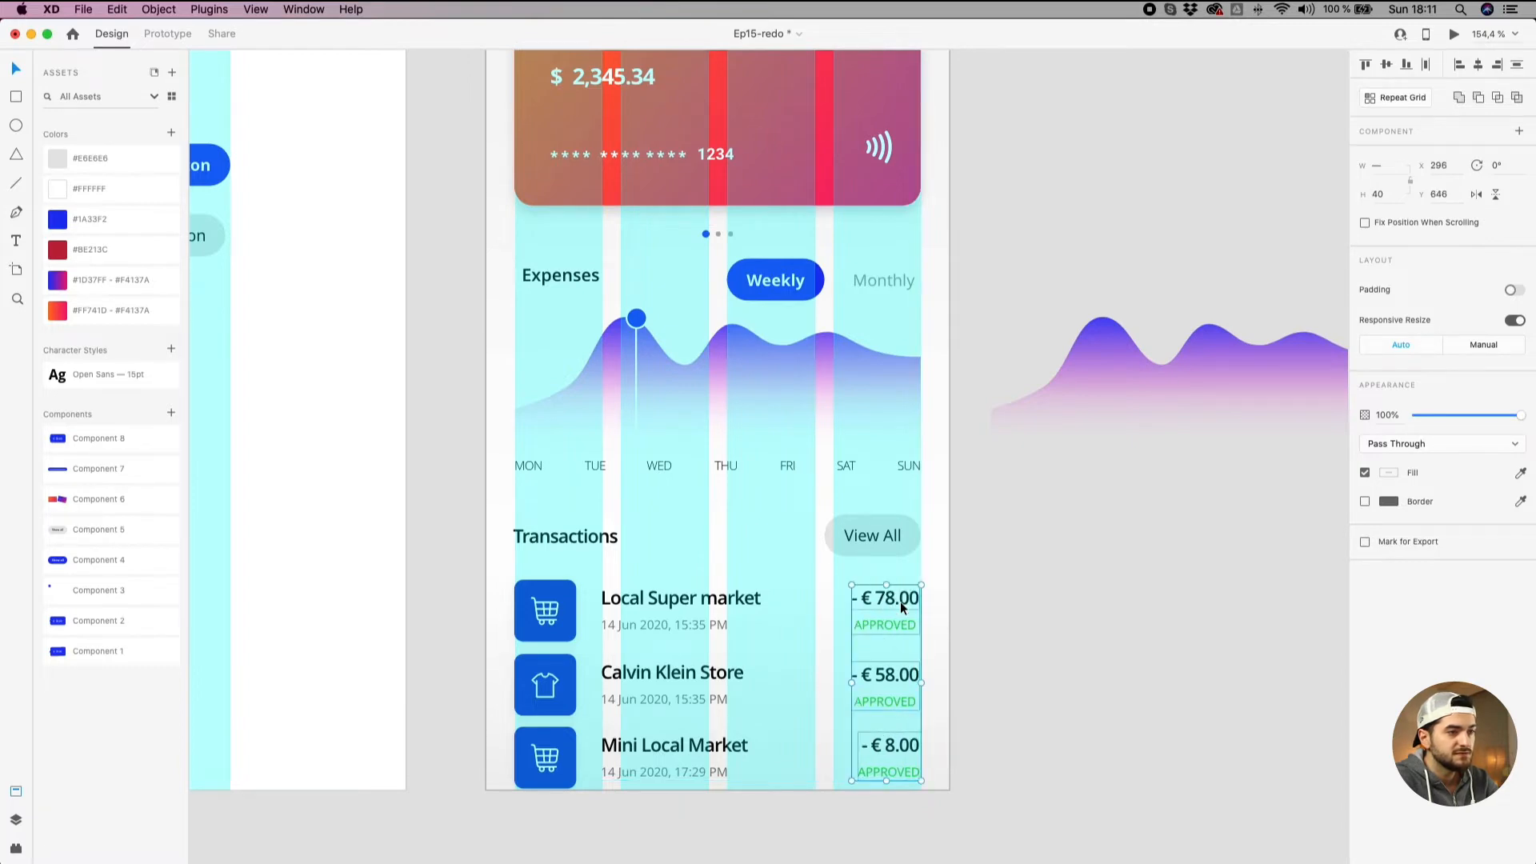
scroll(929, 693, up, 5)
drag(925, 693, 907, 511)
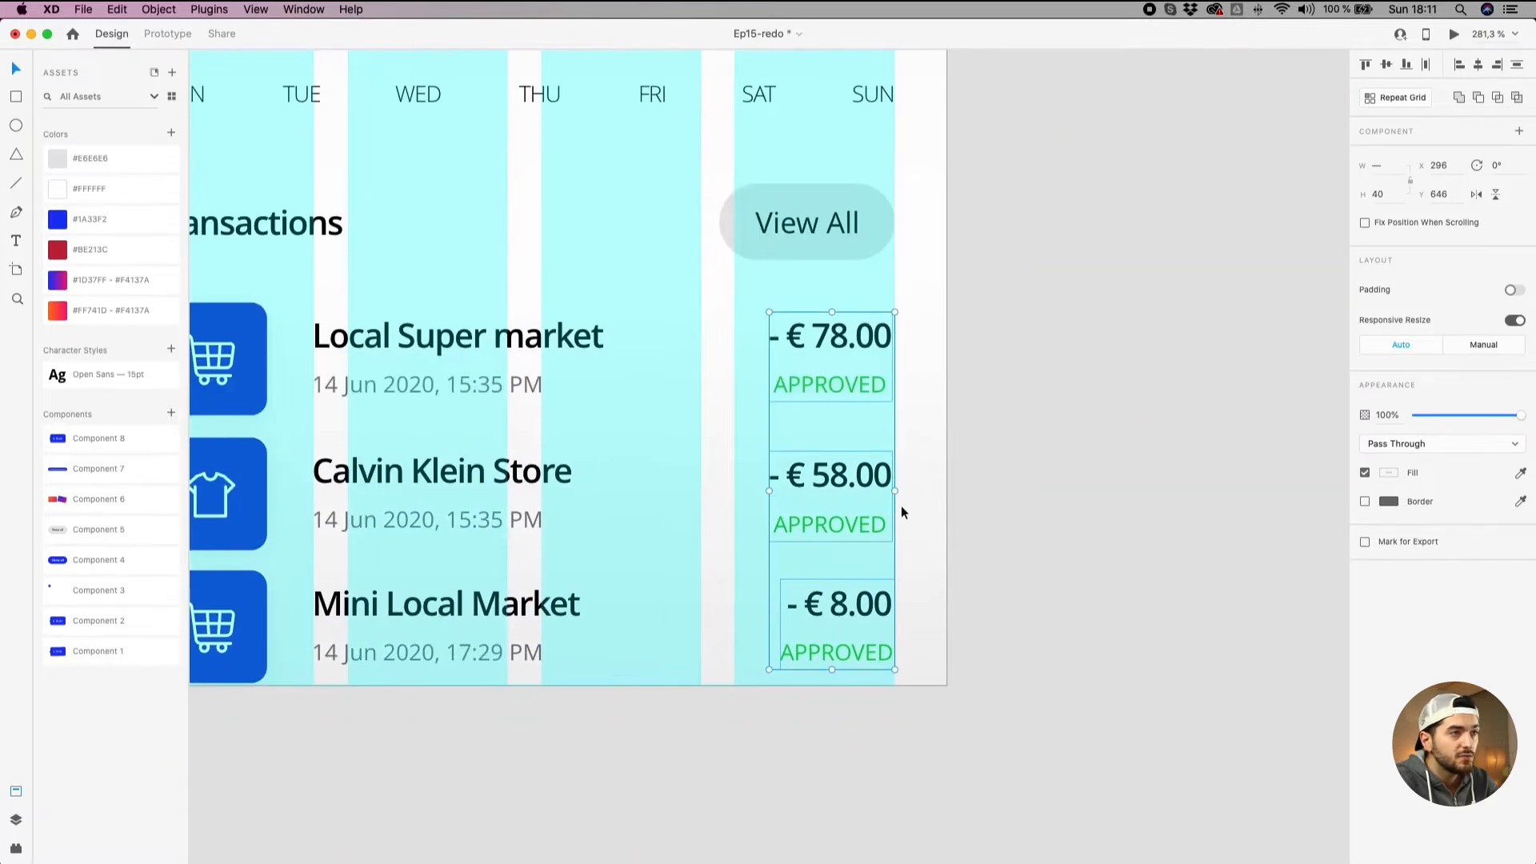
click(1494, 65)
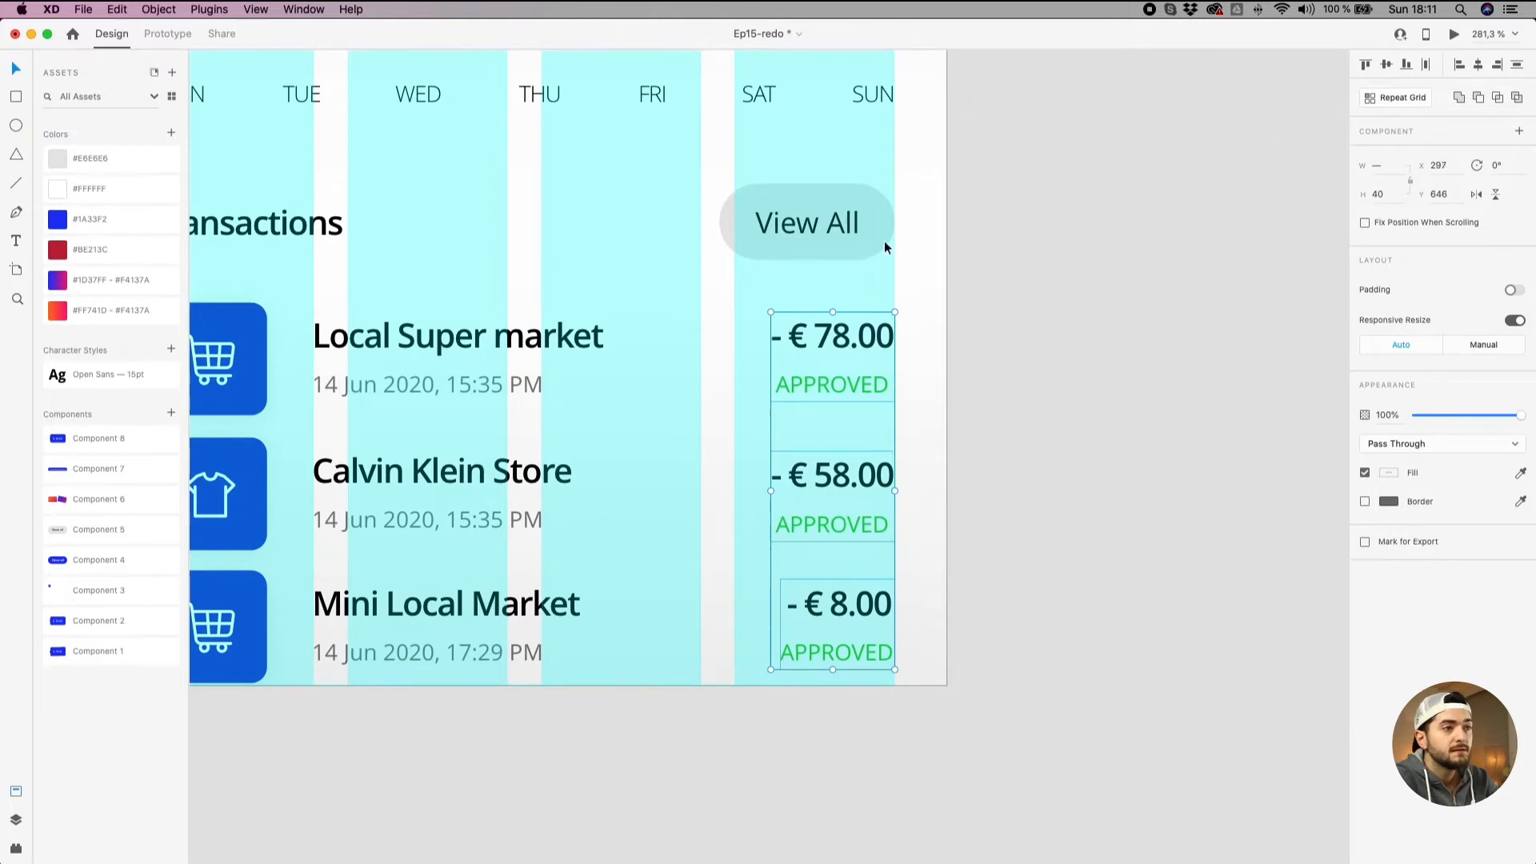
Examine the alignment and spacing of the transaction icons, descriptions and amounts against the column grid.
scroll(750, 352, down, 3)
click(698, 369)
drag(697, 373, 864, 418)
drag(1094, 356, 489, 422)
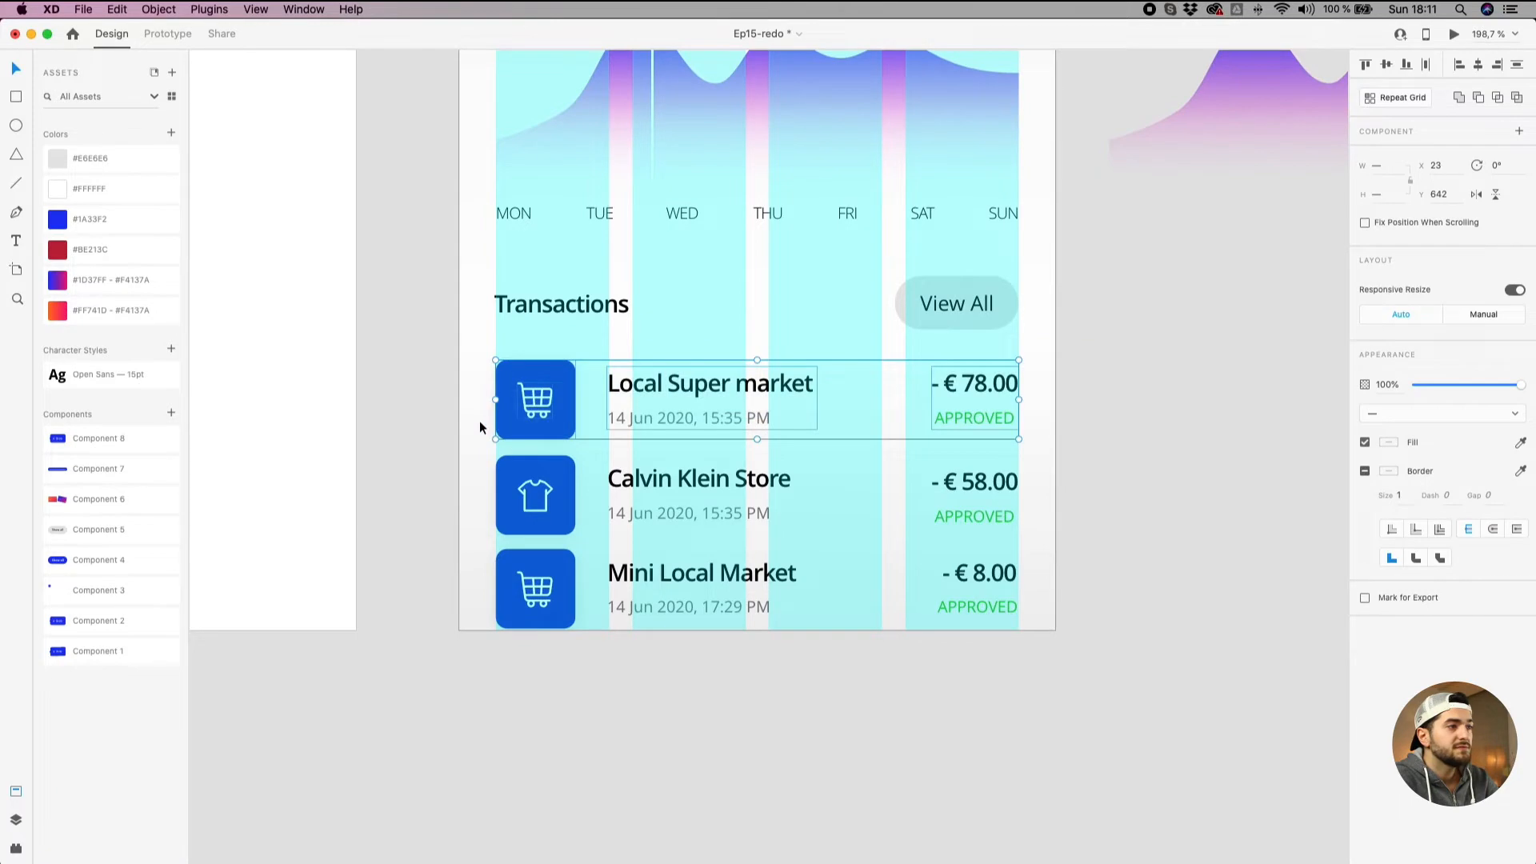
scroll(478, 420, up, 3)
click(584, 342)
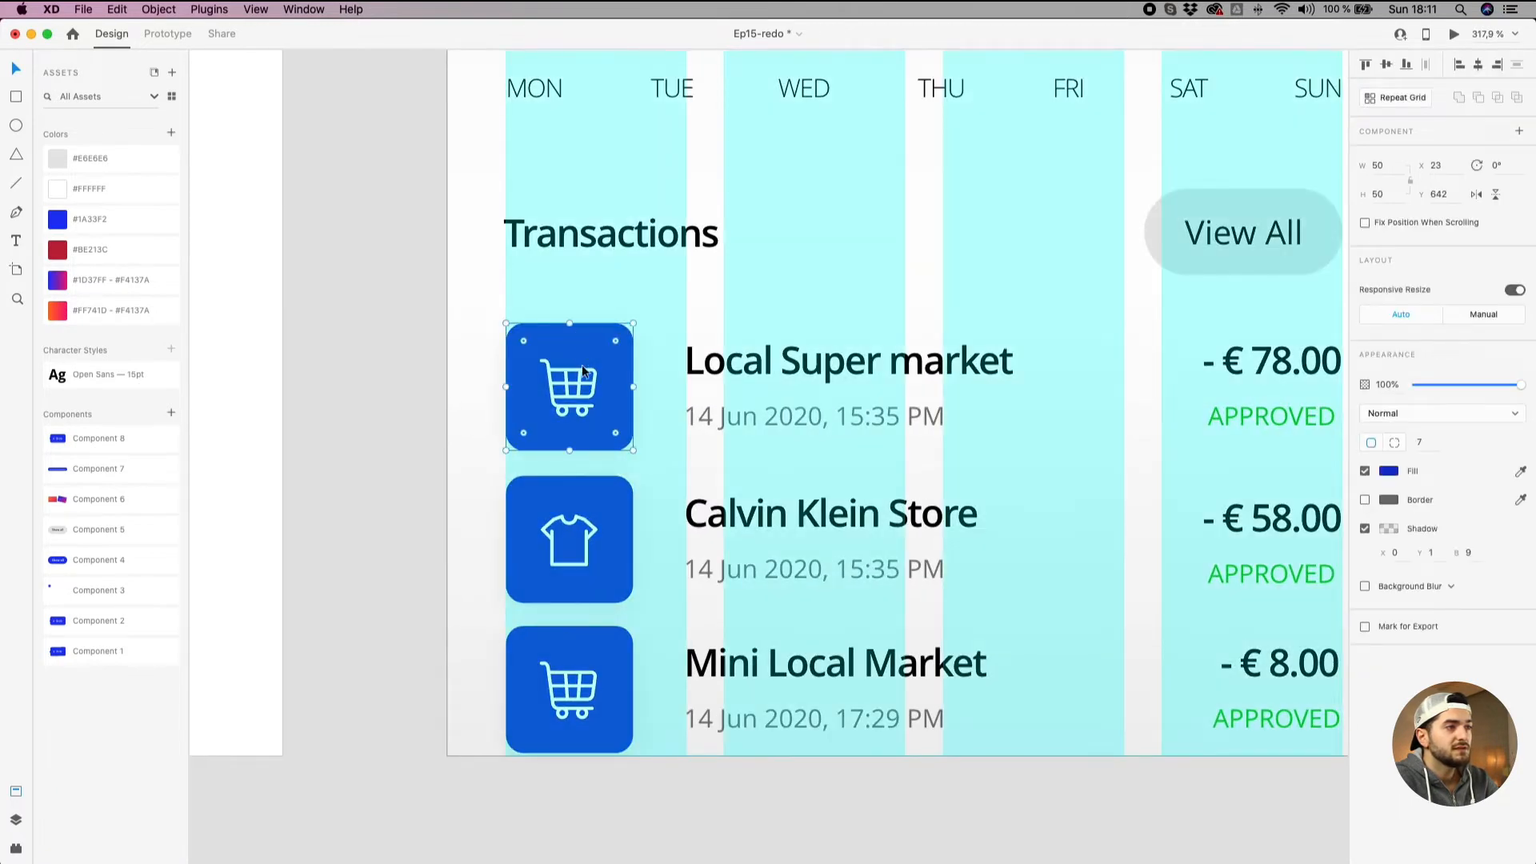
click(764, 360)
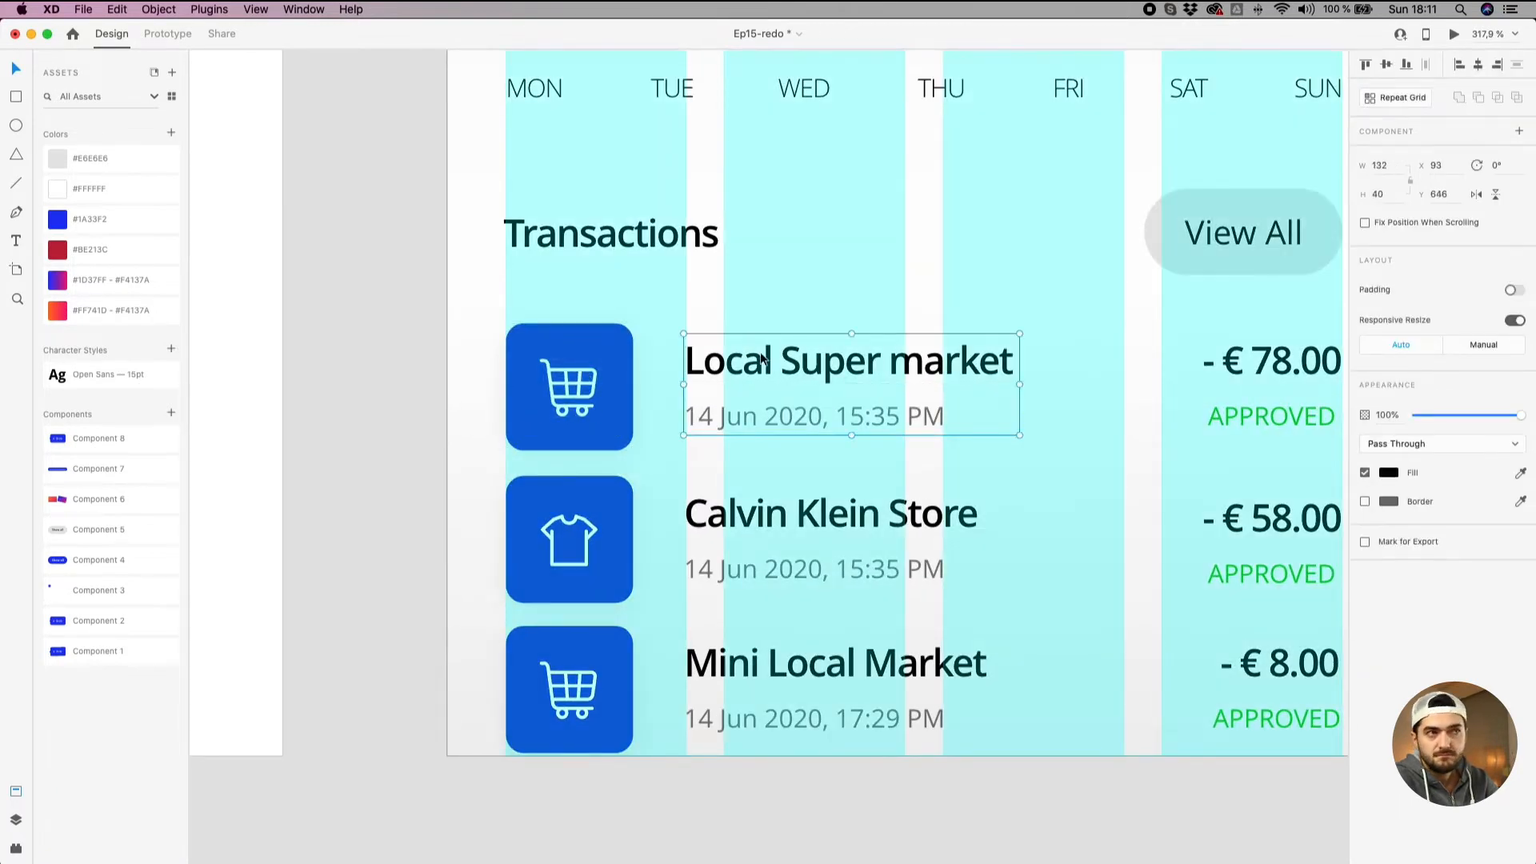
scroll(761, 360, down, 5)
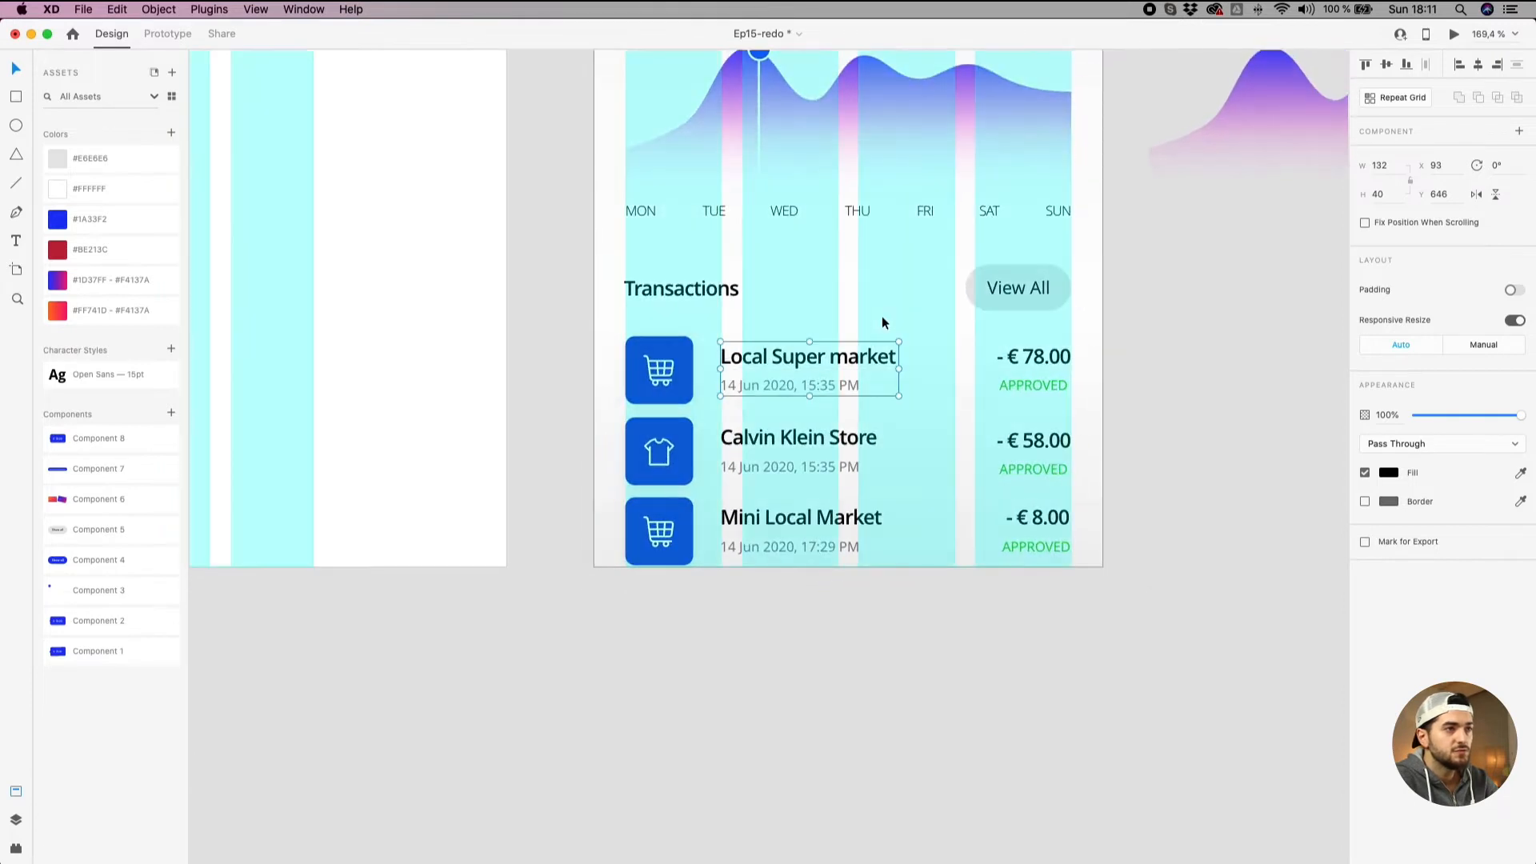
drag(881, 315, 828, 341)
click(705, 383)
double_click(705, 383)
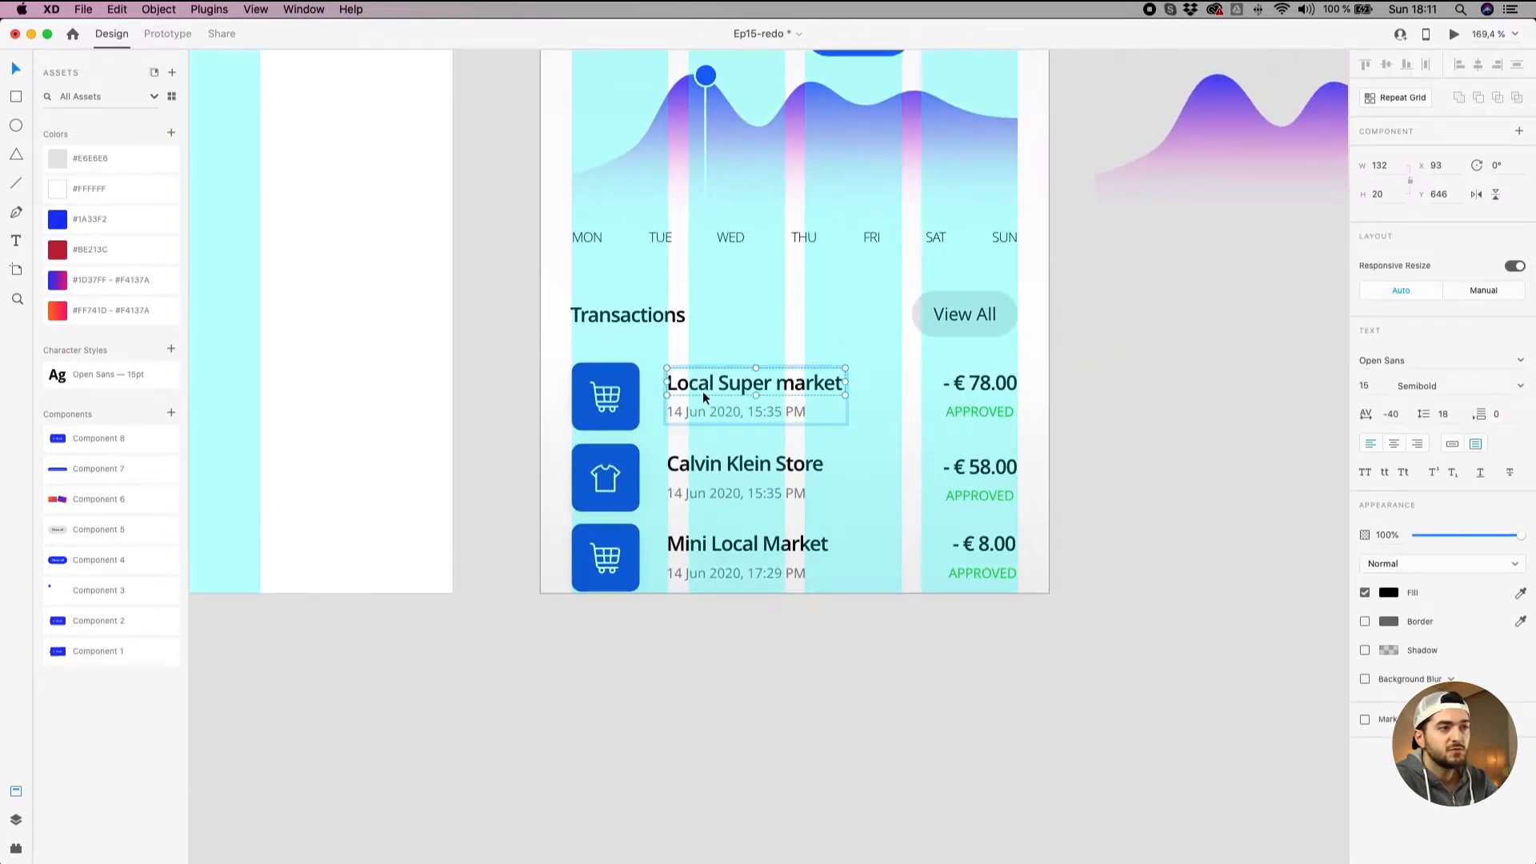
click(701, 409)
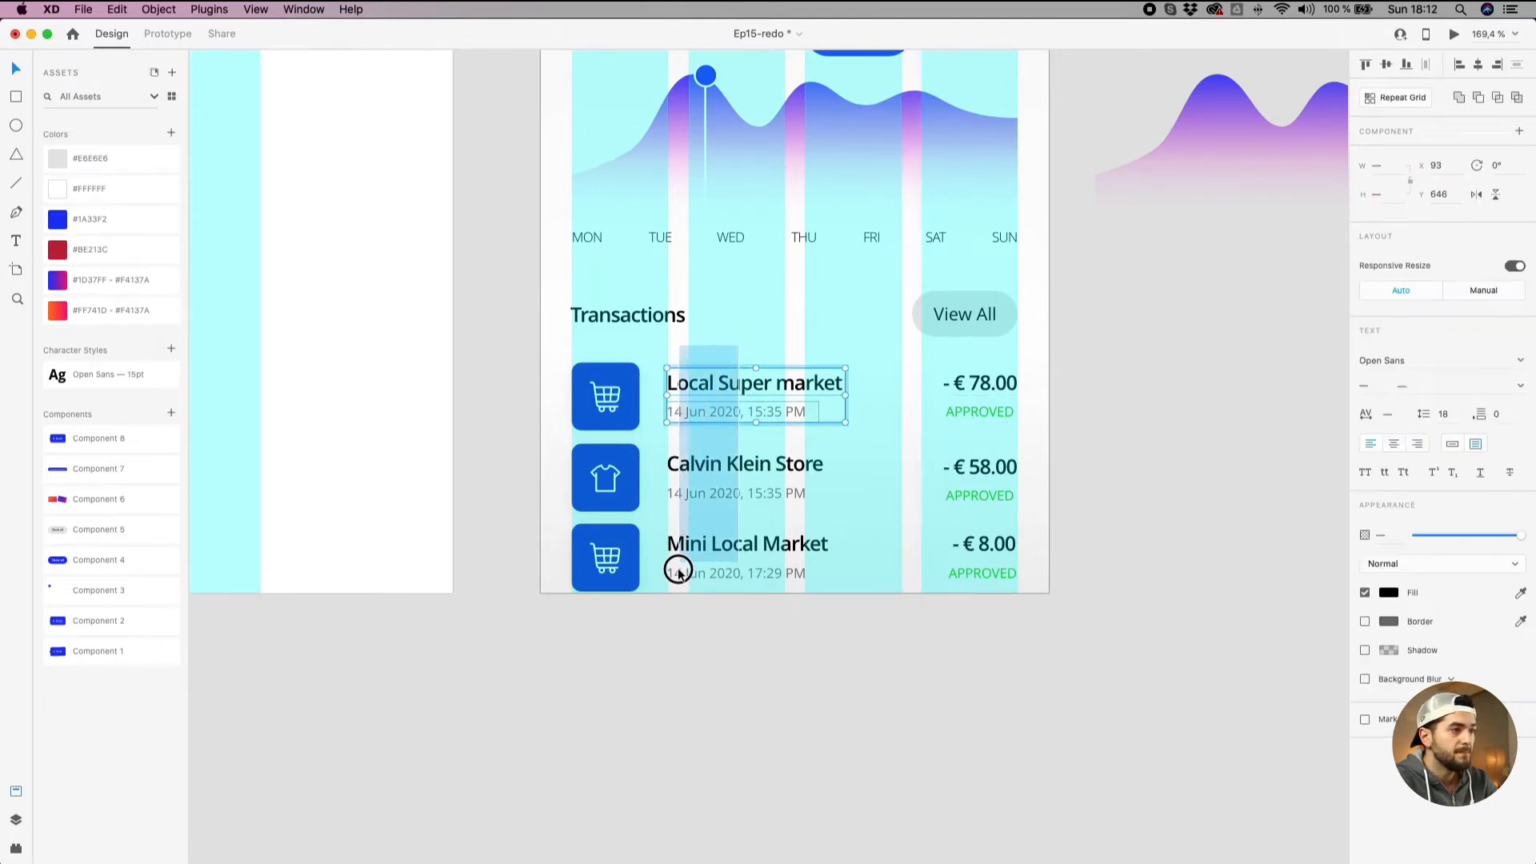
click(837, 328)
shift+click(731, 474)
shift+click(651, 574)
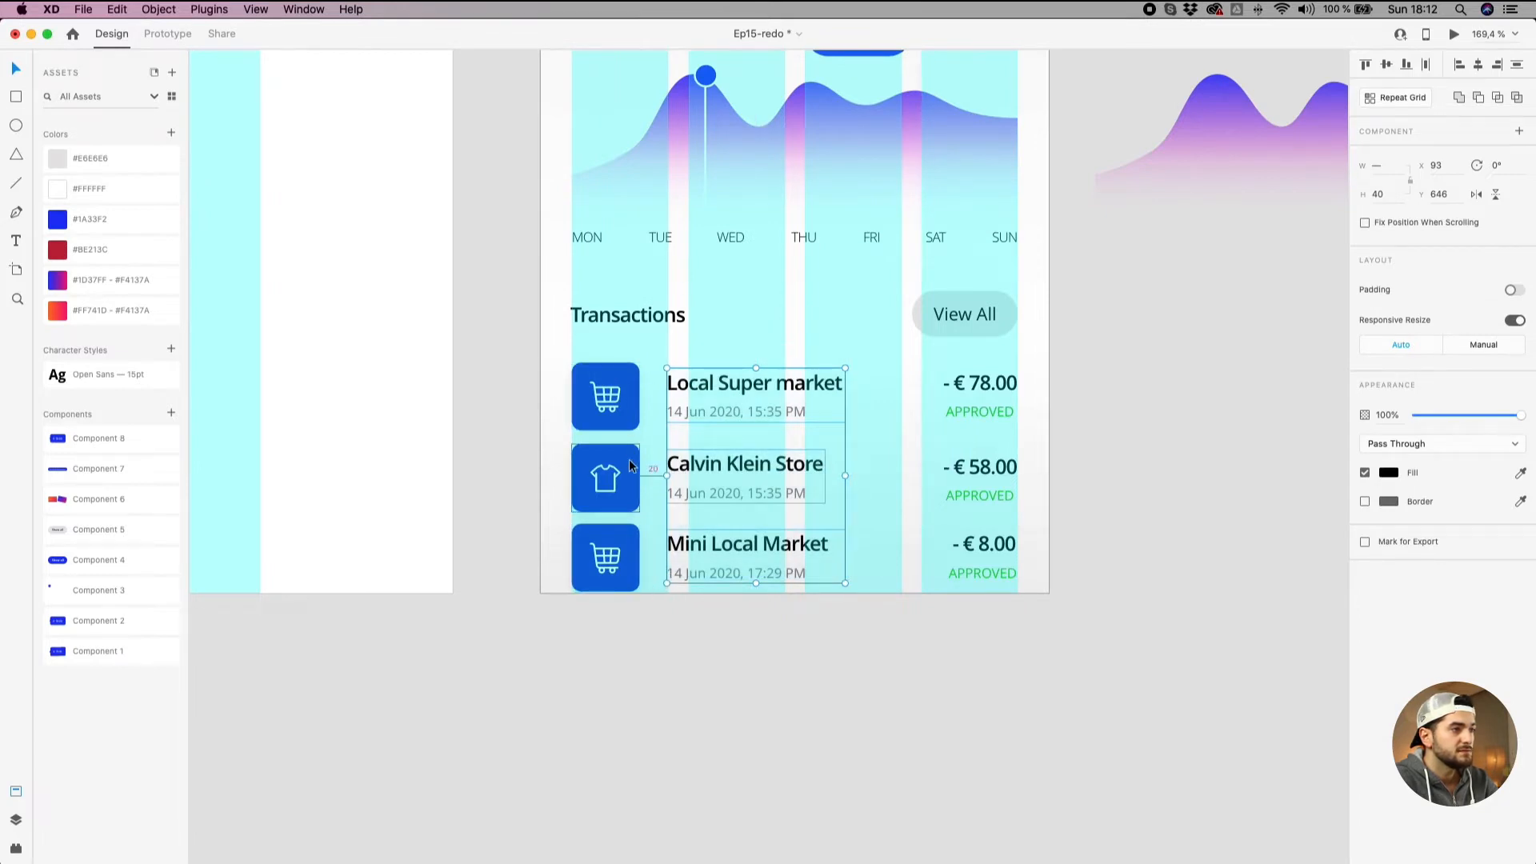
drag(895, 368, 971, 566)
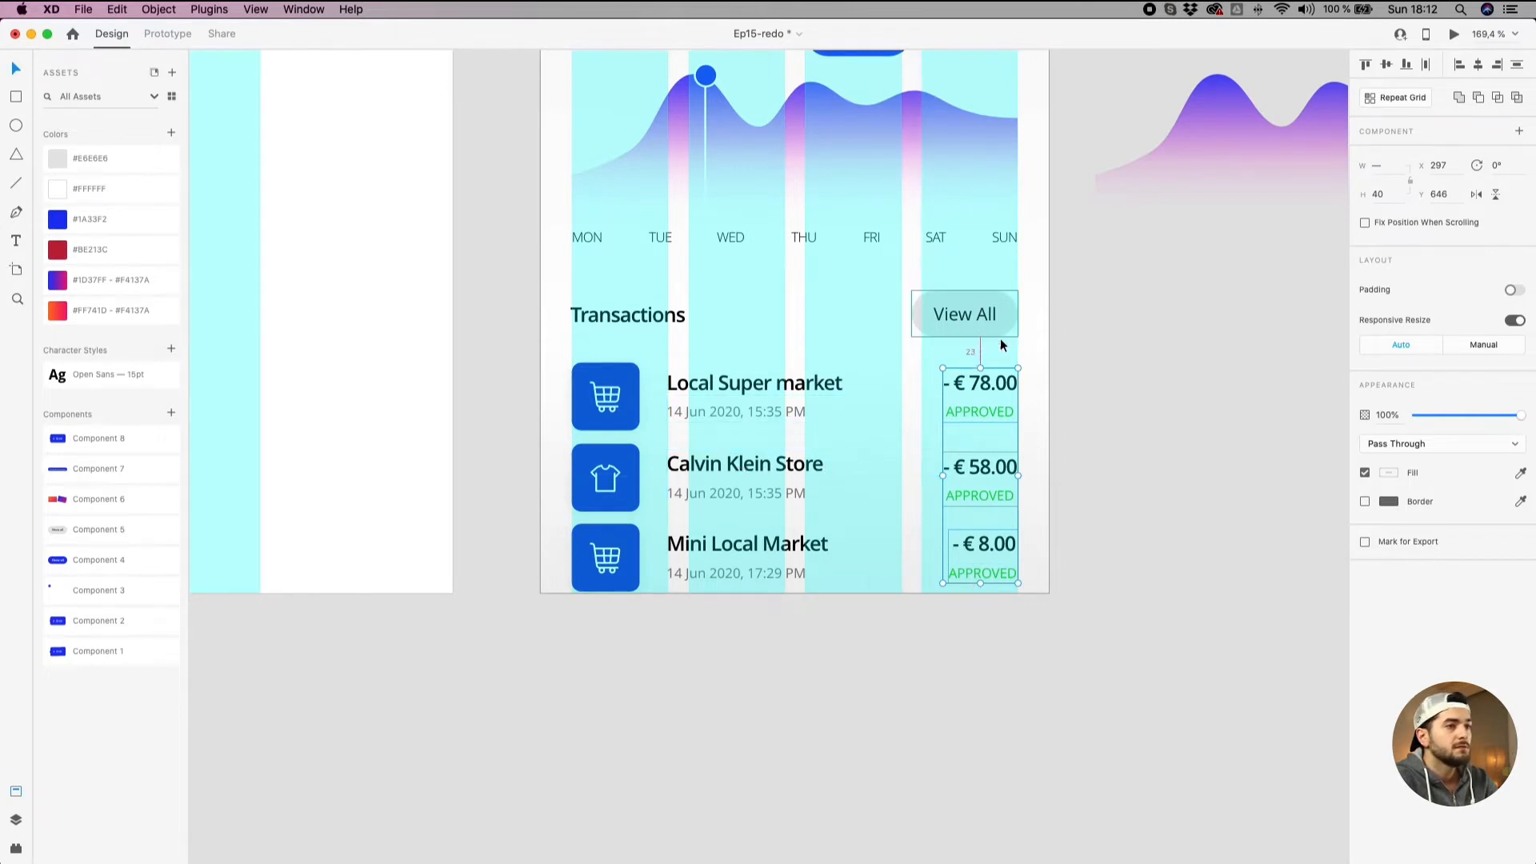
Lower the three transaction rows to Y 643 and shift the whole Transactions section, including its heading and View All button, to Y 596.
drag(1049, 349, 569, 596)
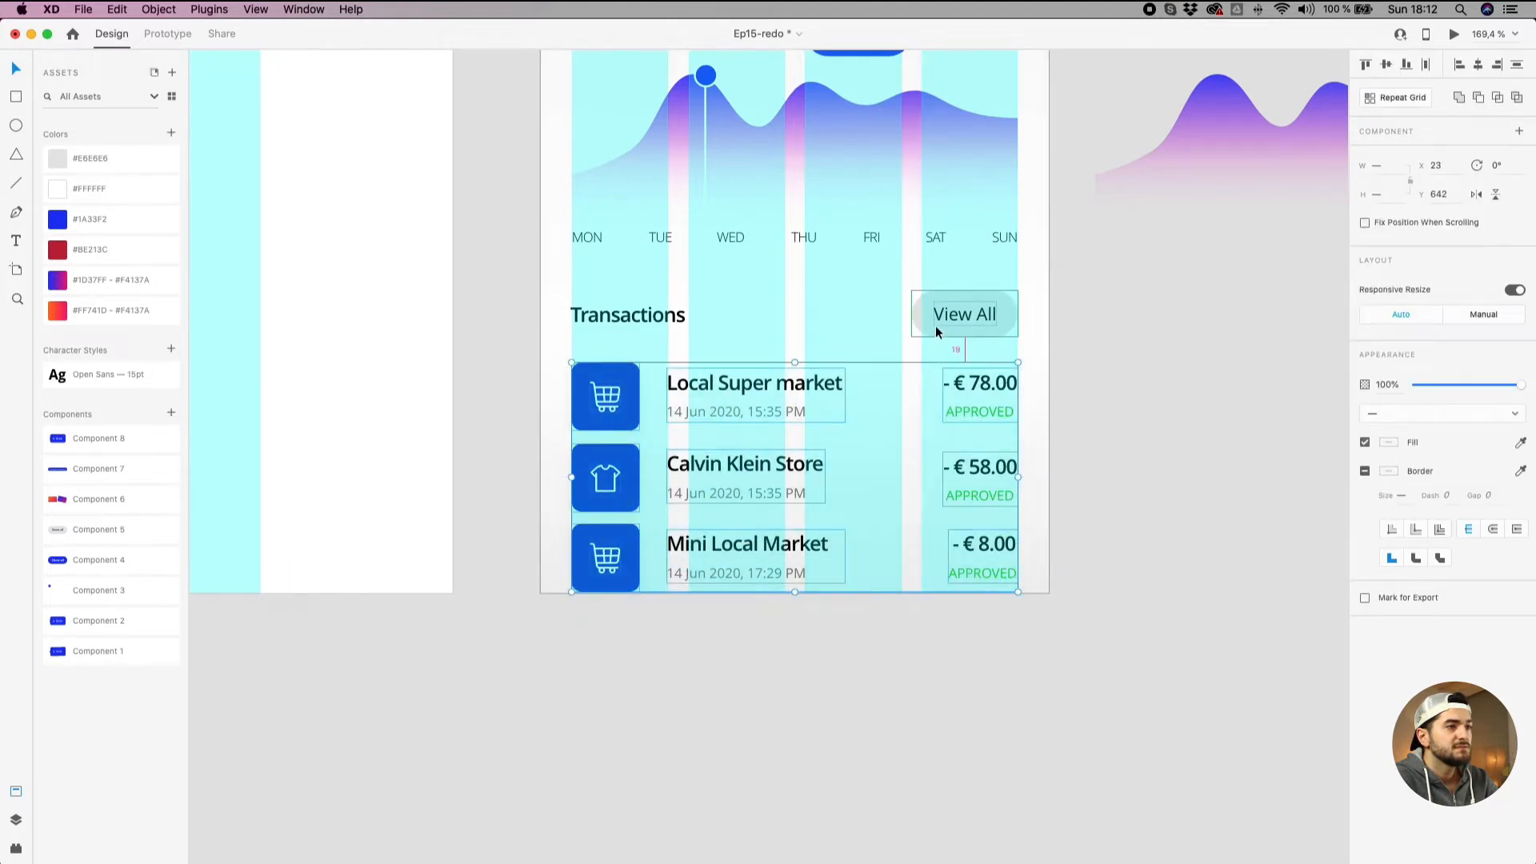
key(Down)
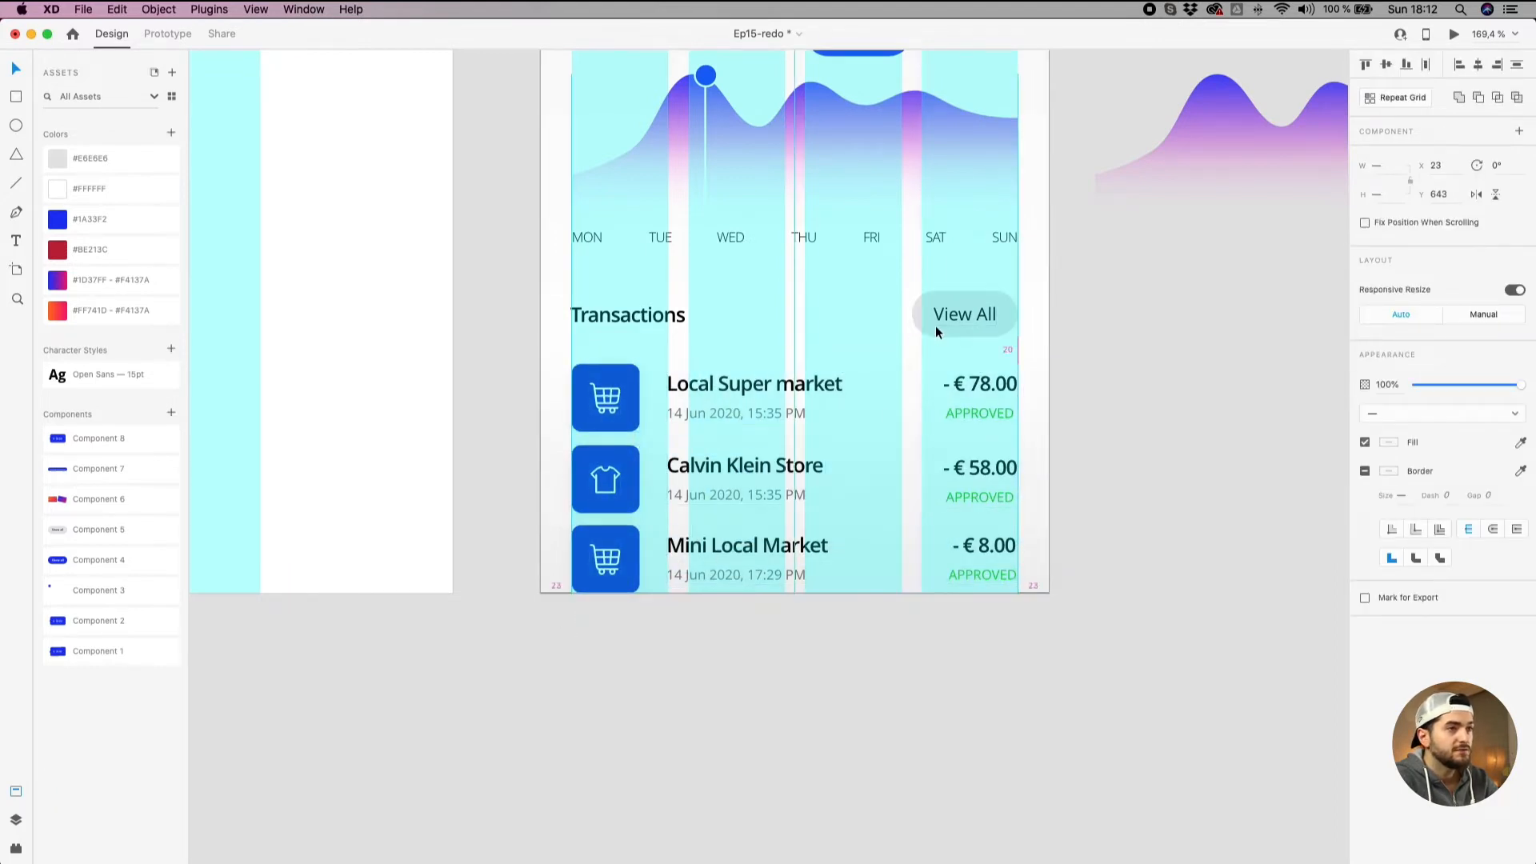
drag(1044, 274, 529, 654)
key(alt)
key(Up)
key(Up)
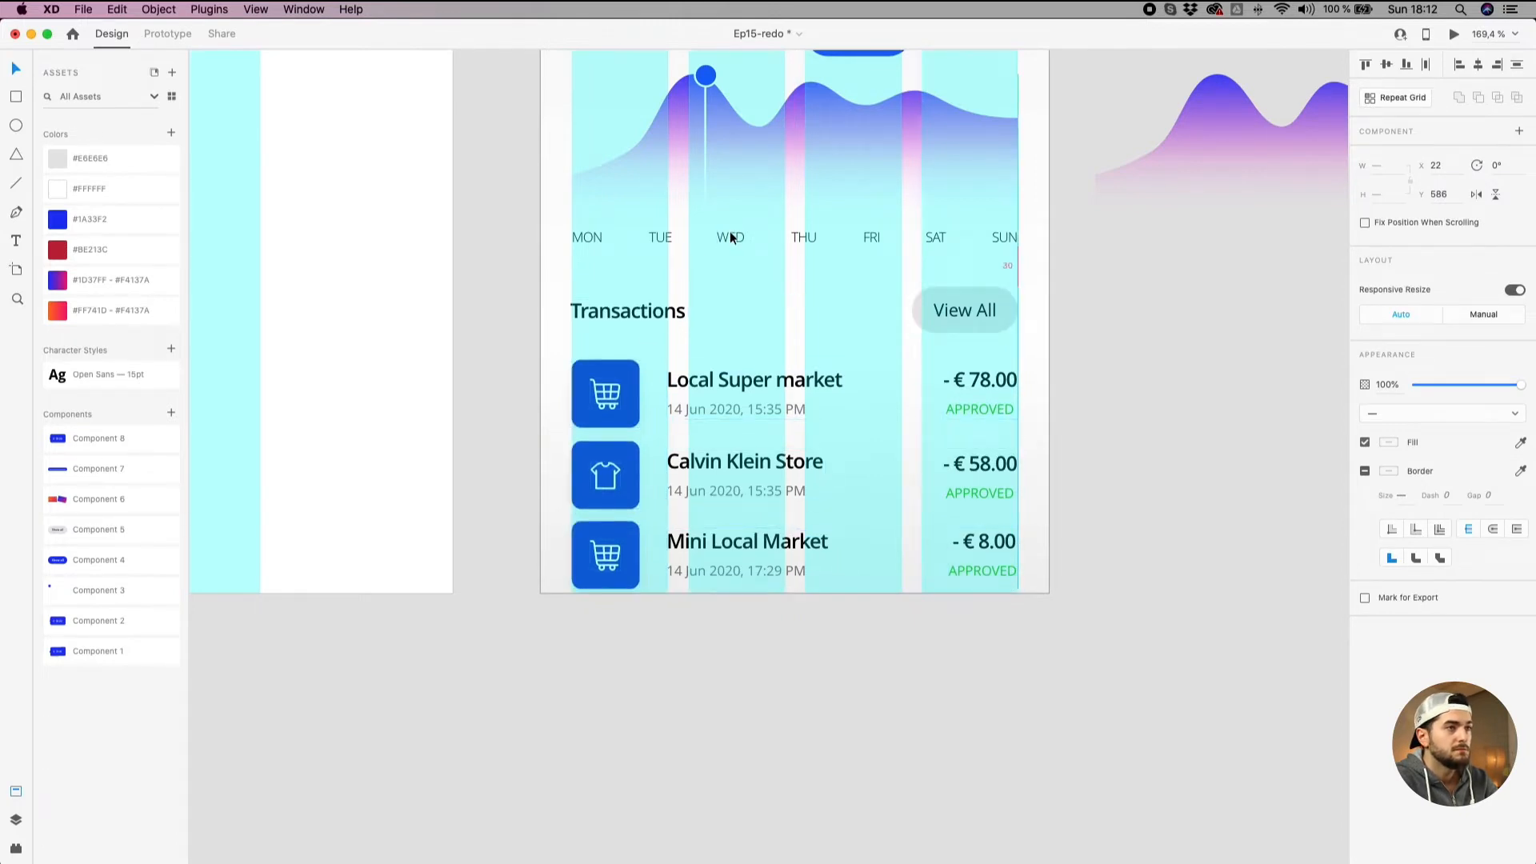
key(Down)
key(Down)
key(Down)
key(Down)
key(Down)
key(Down)
key(Down)
key(Down)
key(Down)
scroll(729, 232, down, 6)
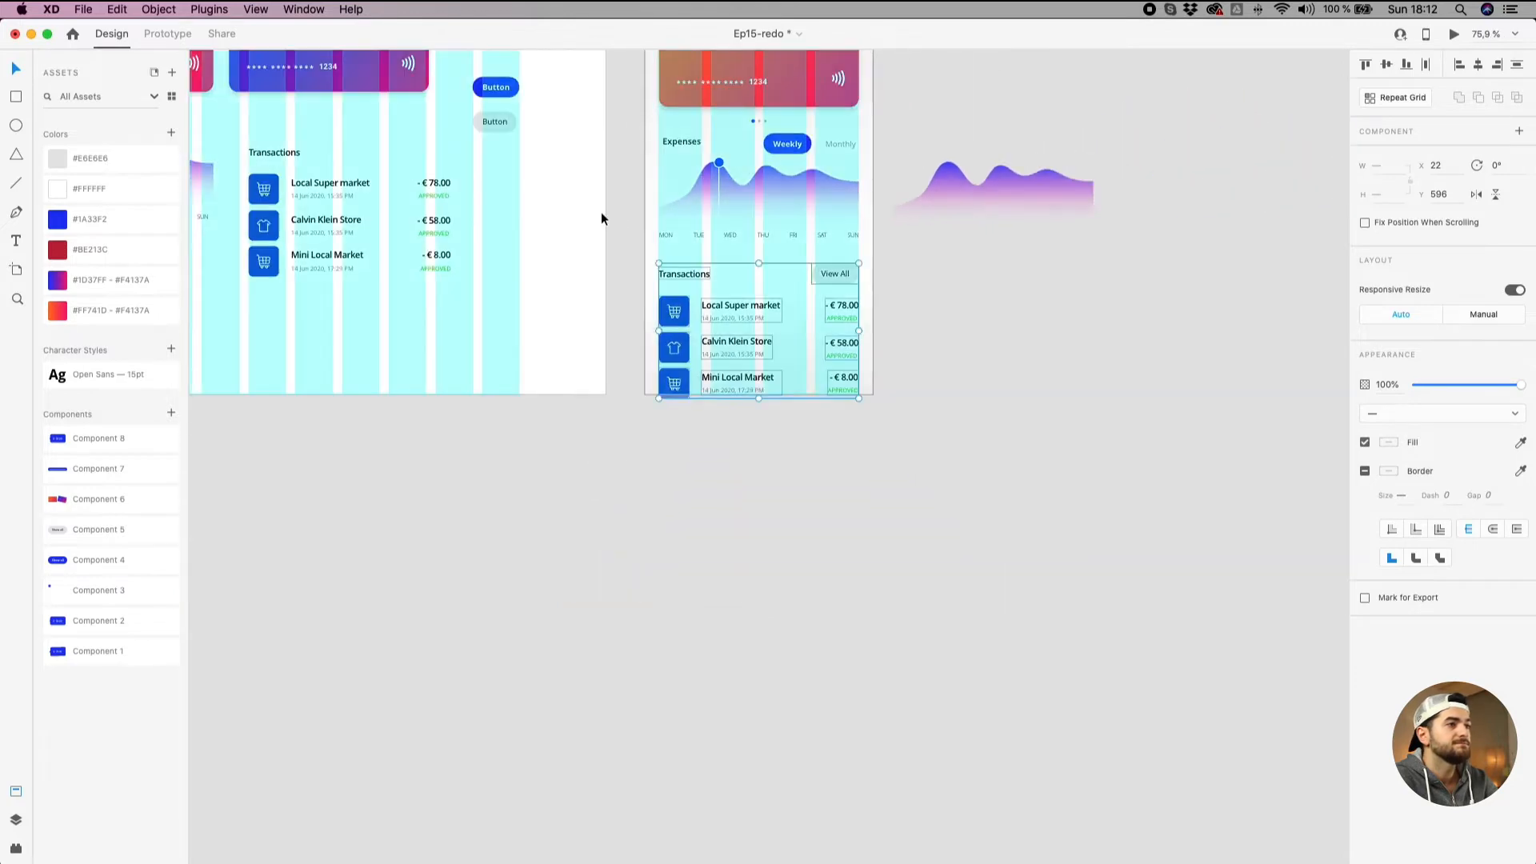
Delete the spare expenses chart lying on the pasteboard beside the home artboard.
click(602, 213)
key(space)
drag(606, 213, 583, 383)
scroll(701, 348, up, 3)
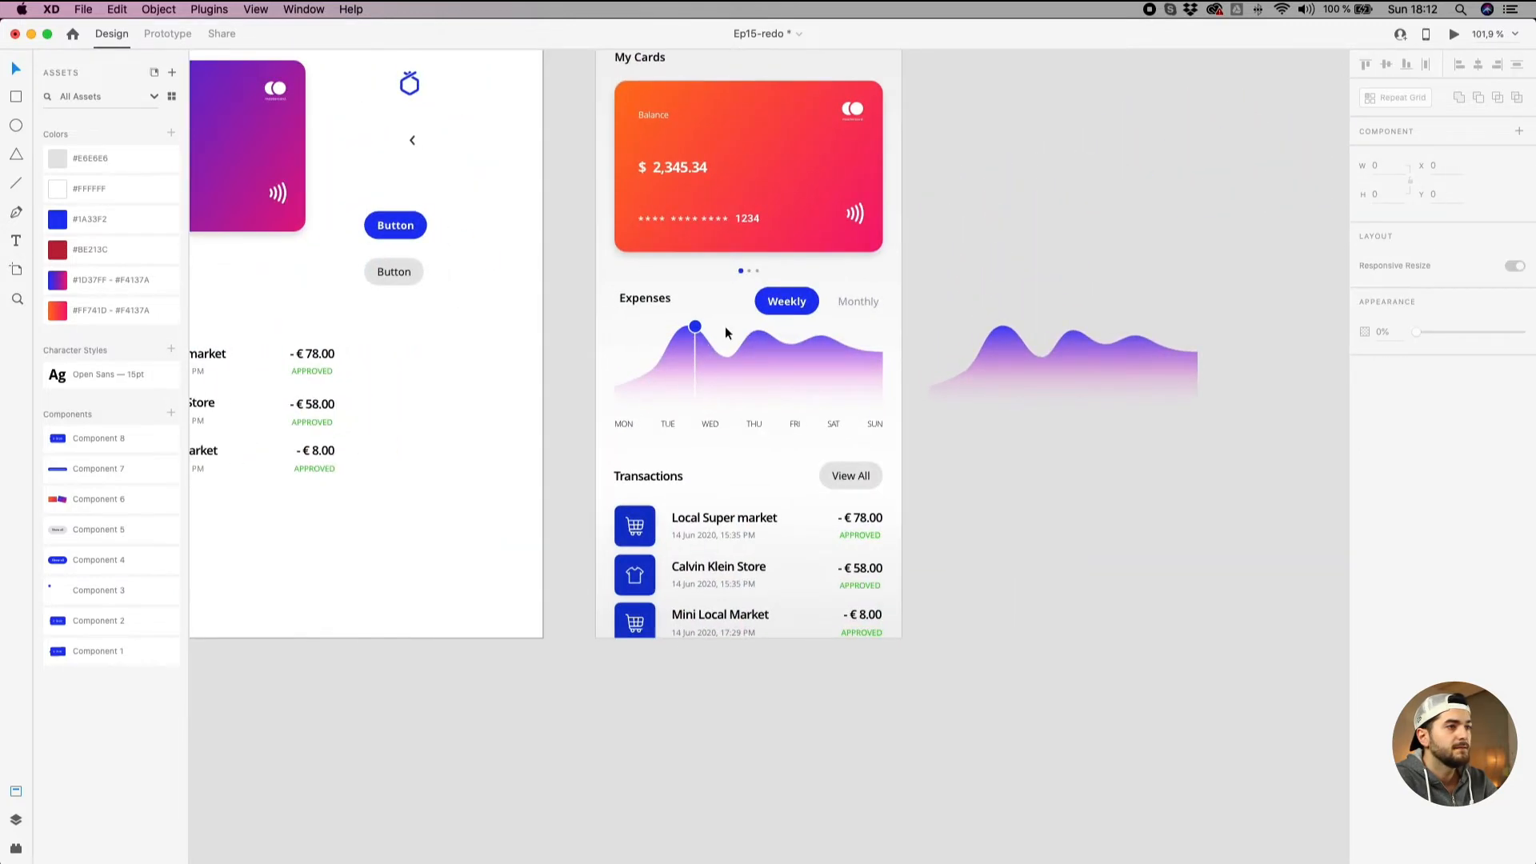
click(1012, 368)
key(Delete)
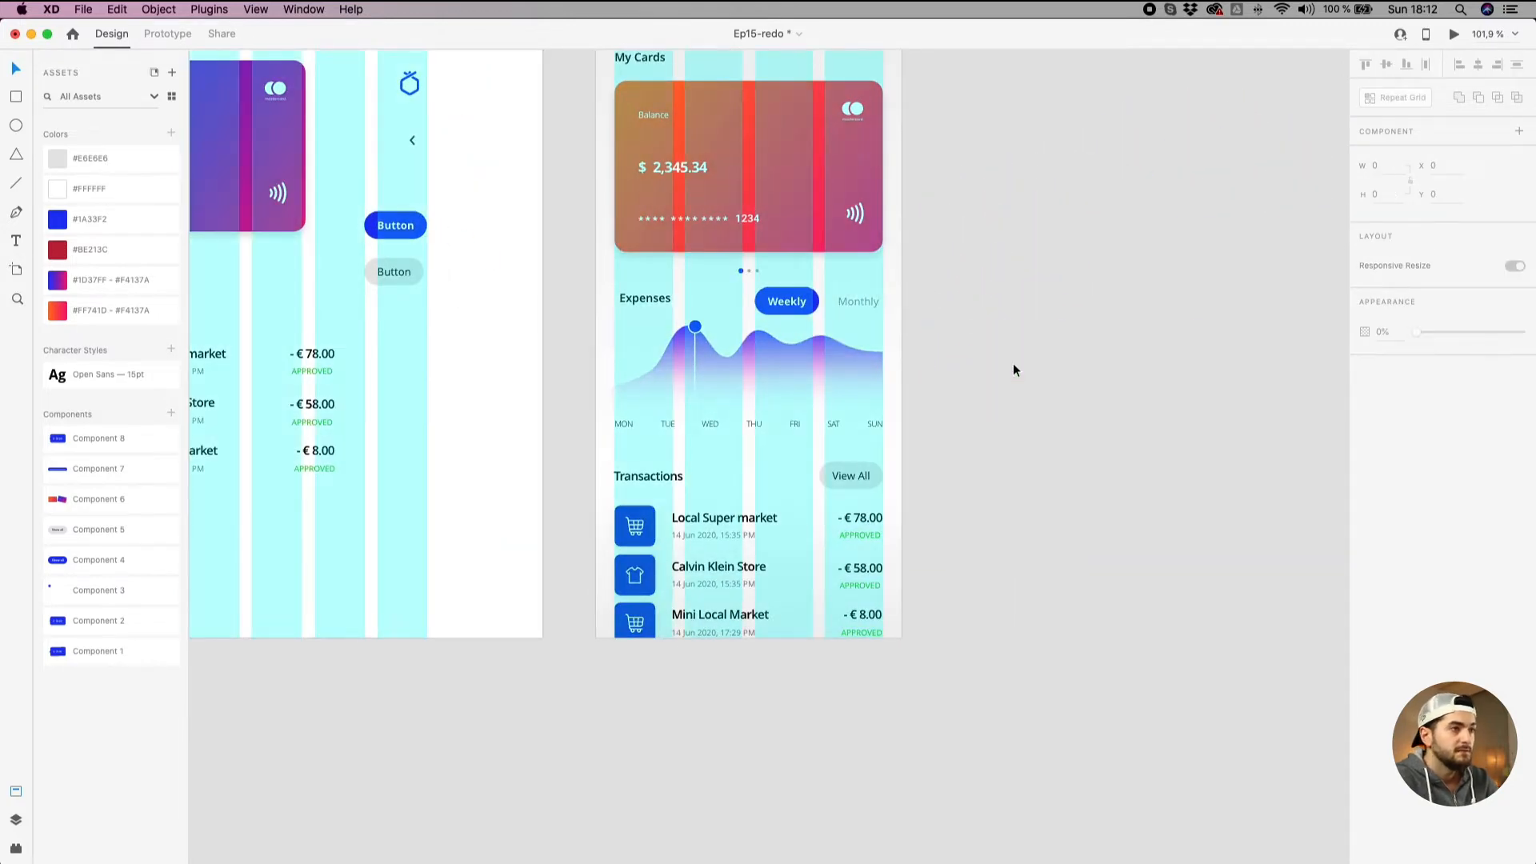
scroll(1013, 370, down, 3)
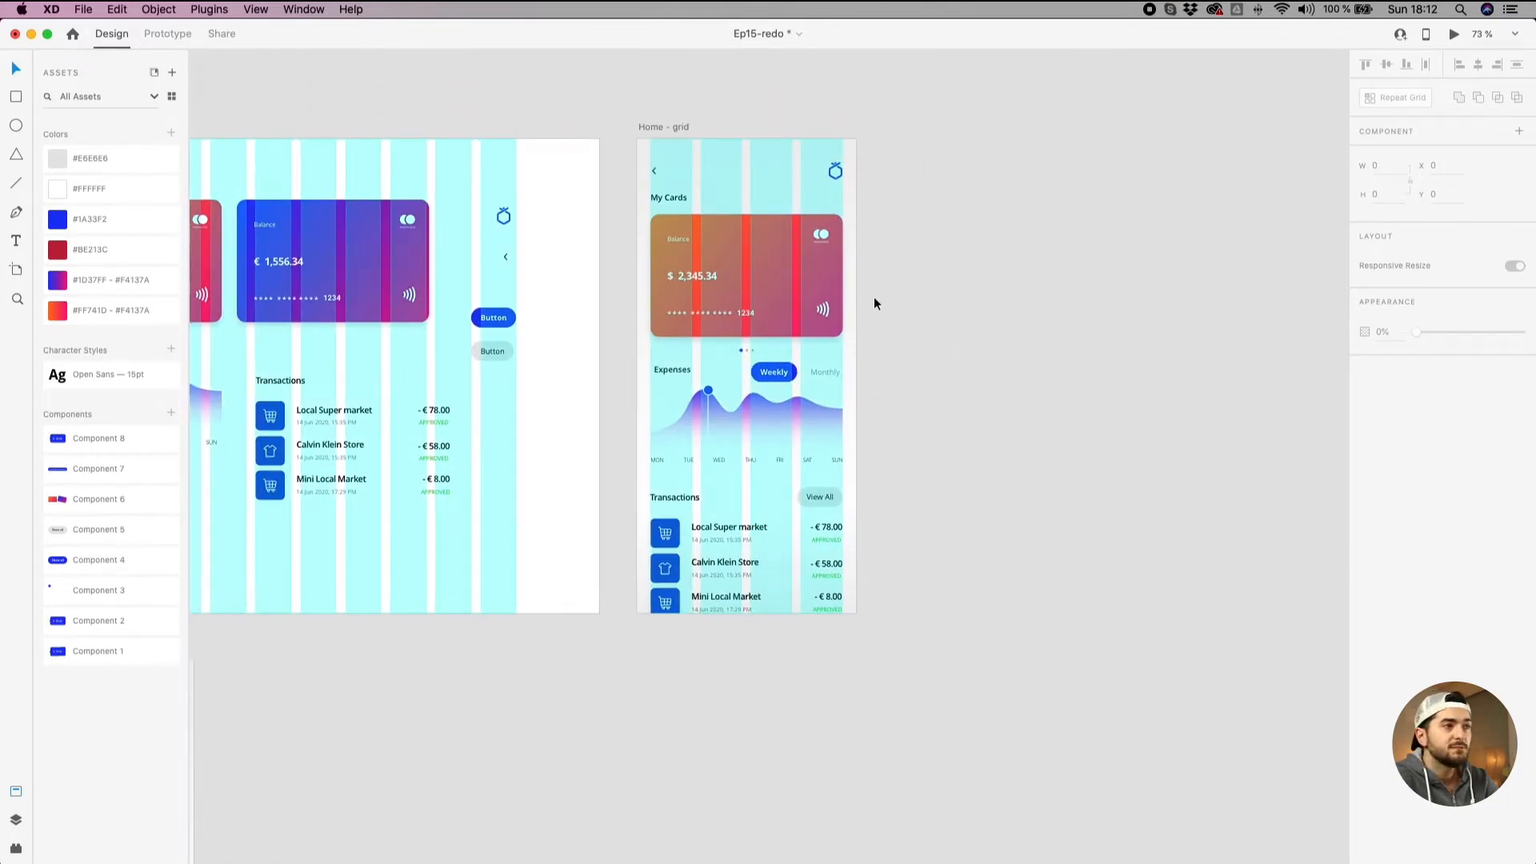
click(769, 273)
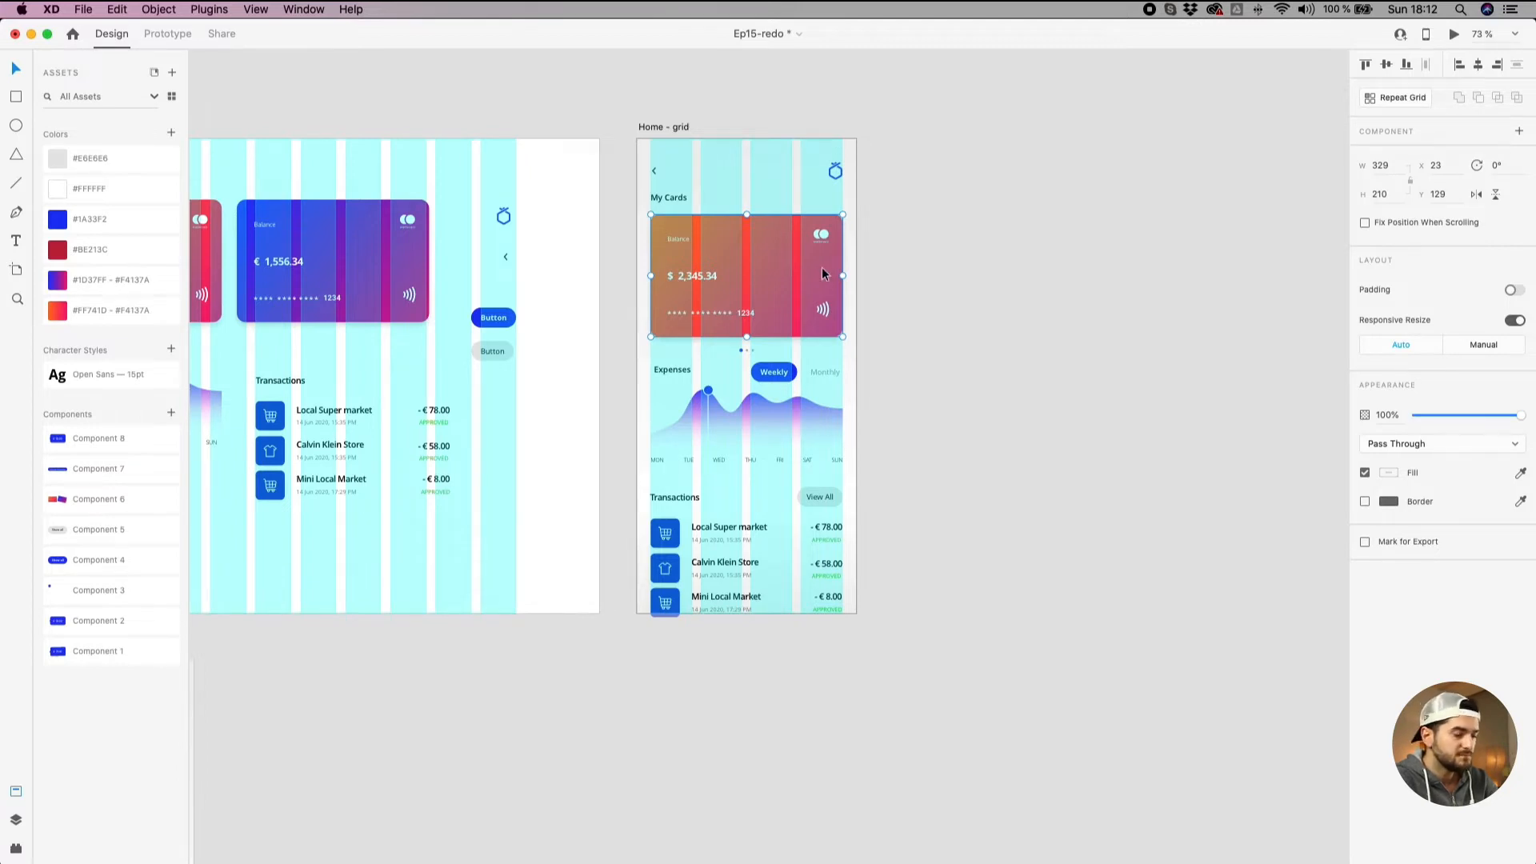
scroll(884, 300, up, 2)
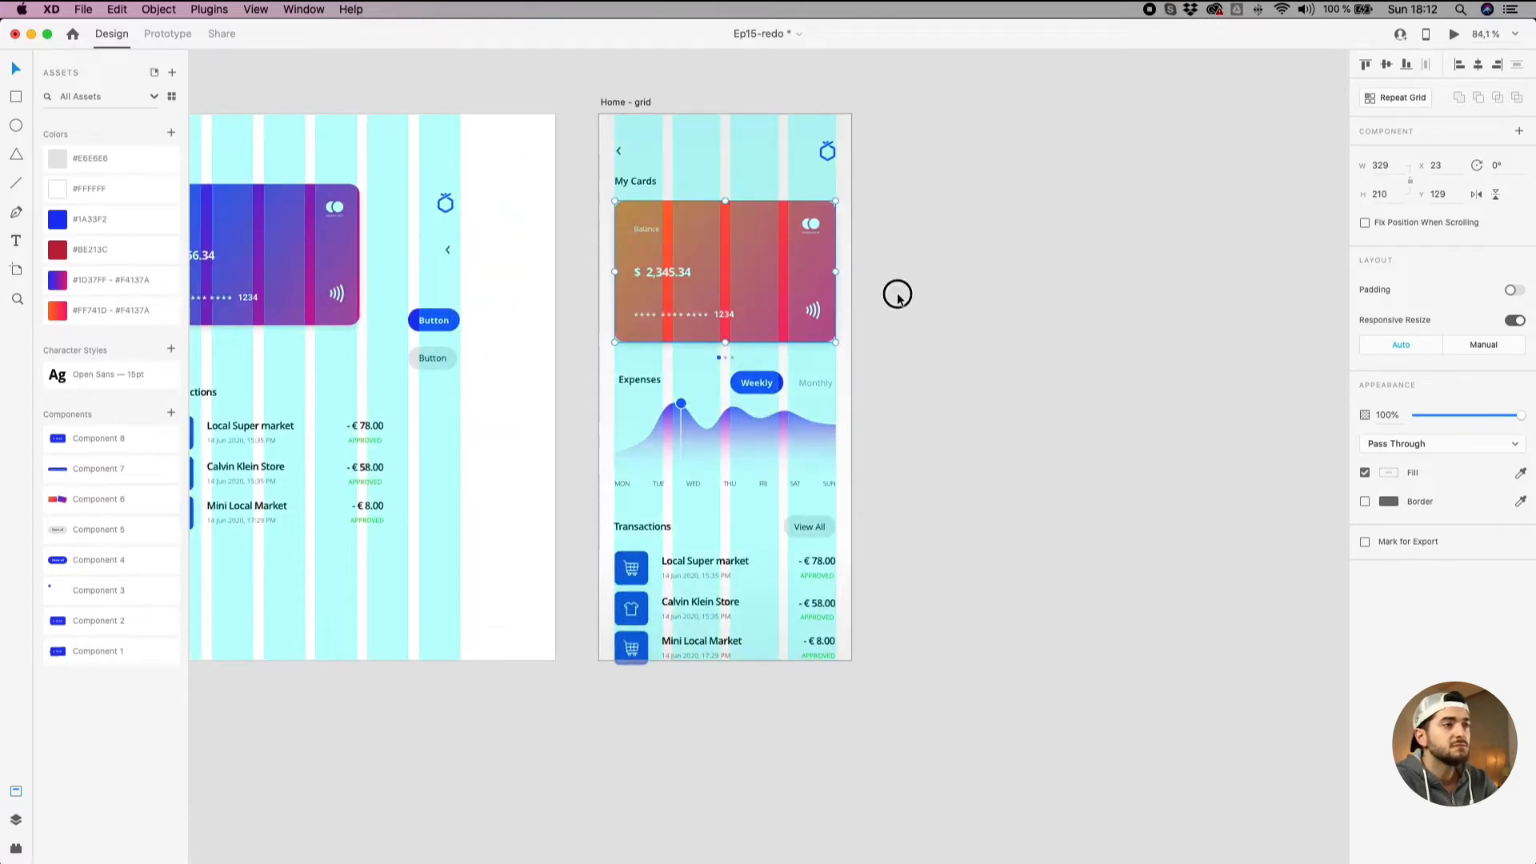
click(983, 563)
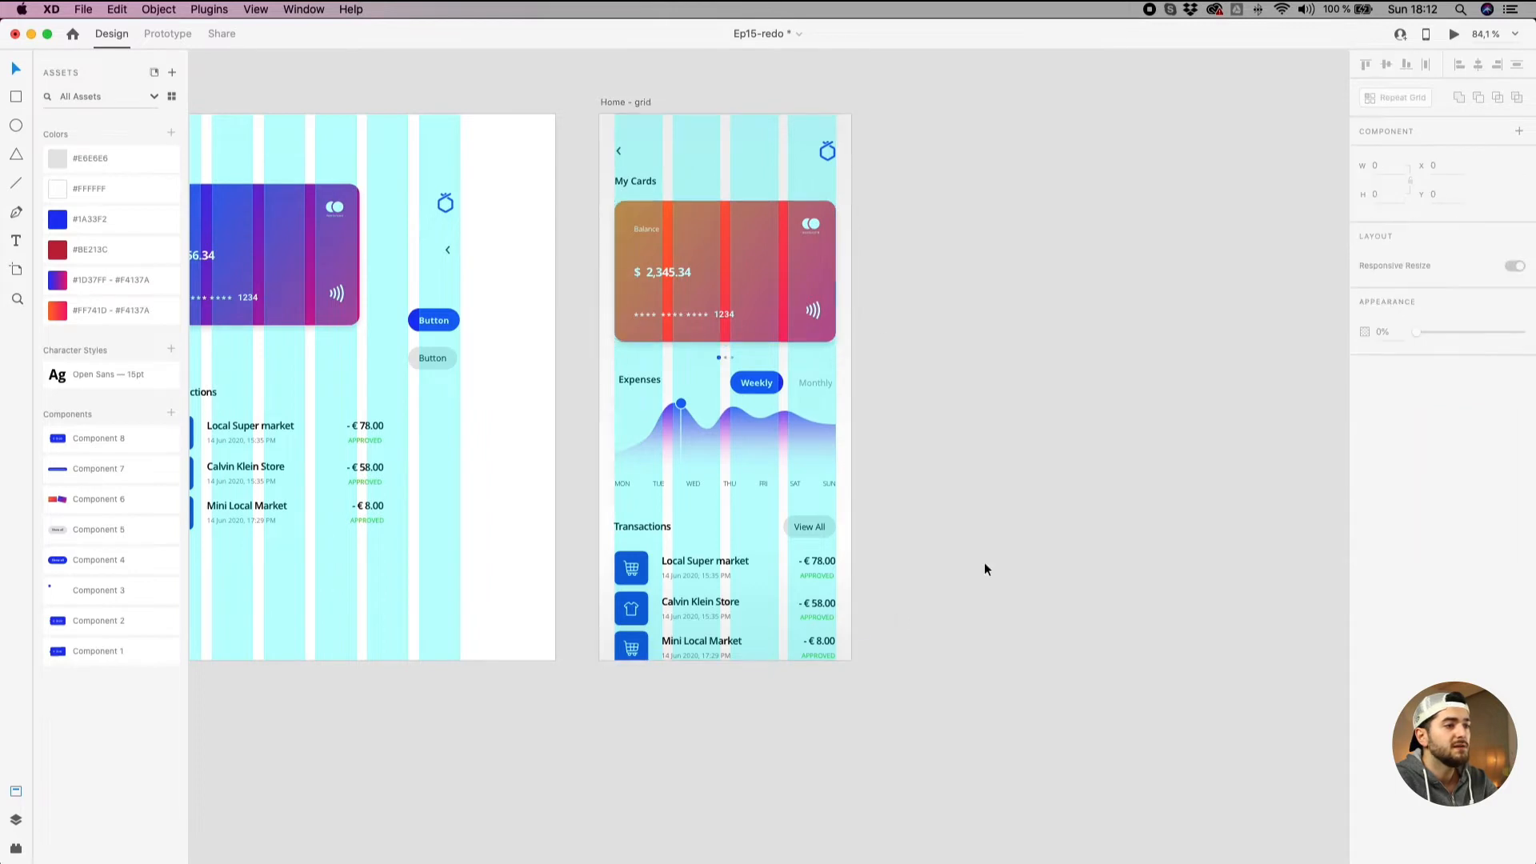
Duplicate the Home - grid artboard beside the original, with the layout grids shown on both.
scroll(984, 563, down, 2)
drag(678, 165, 1080, 170)
click(976, 154)
key(shift+super+apostrophe)
scroll(971, 156, down, 2)
key(shift+super+apostrophe)
drag(971, 156, 863, 197)
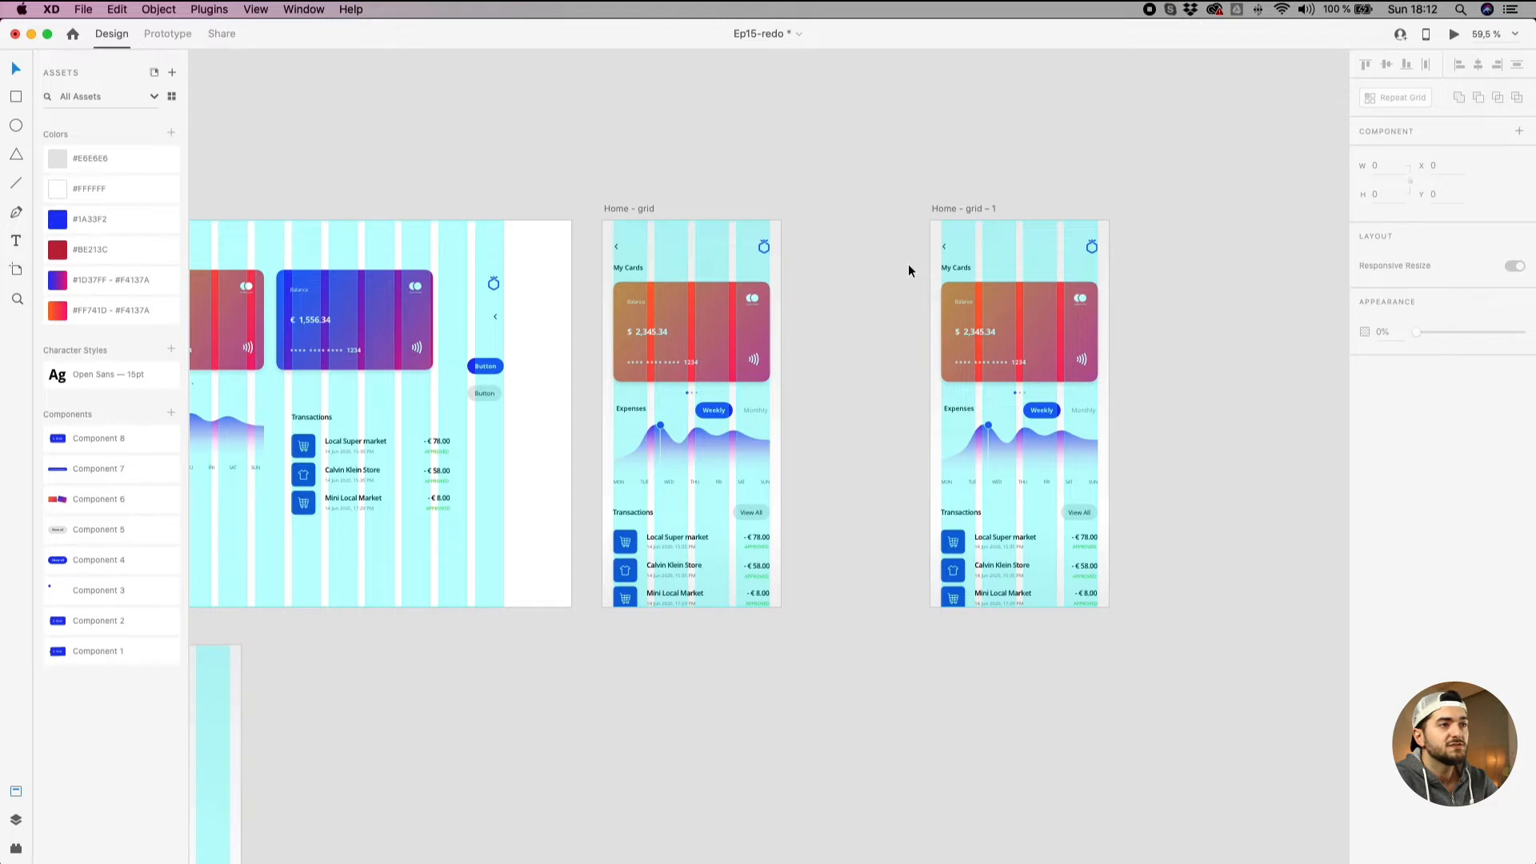
Examine the orange card's Balance label and currency sign on the home artboard, with the layout grids shown and hidden.
click(713, 301)
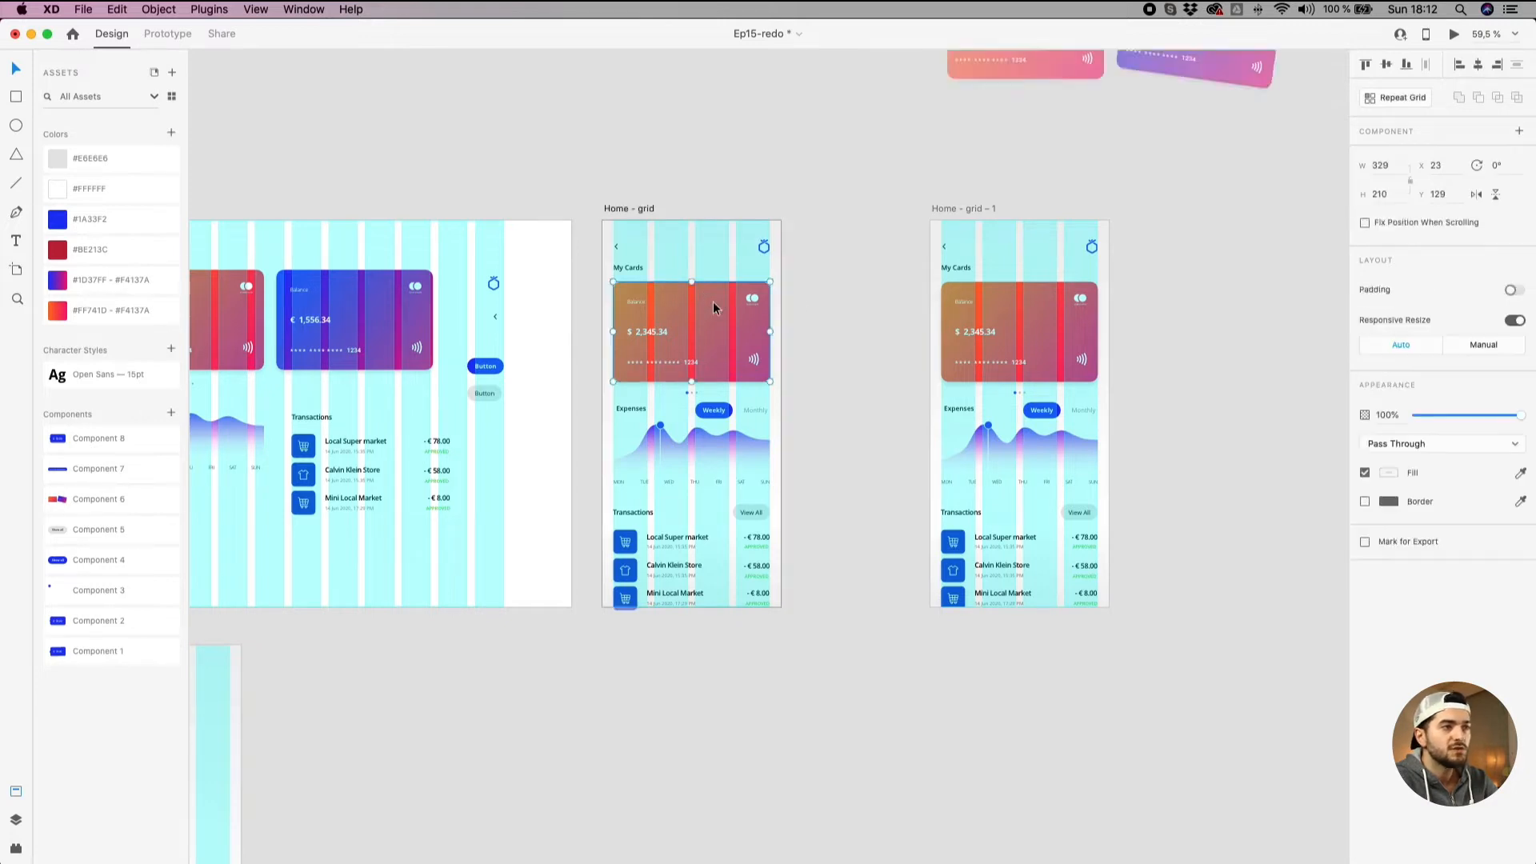
key(shift+super+apostrophe)
scroll(612, 309, up, 3)
key(shift+super+apostrophe)
double_click(665, 346)
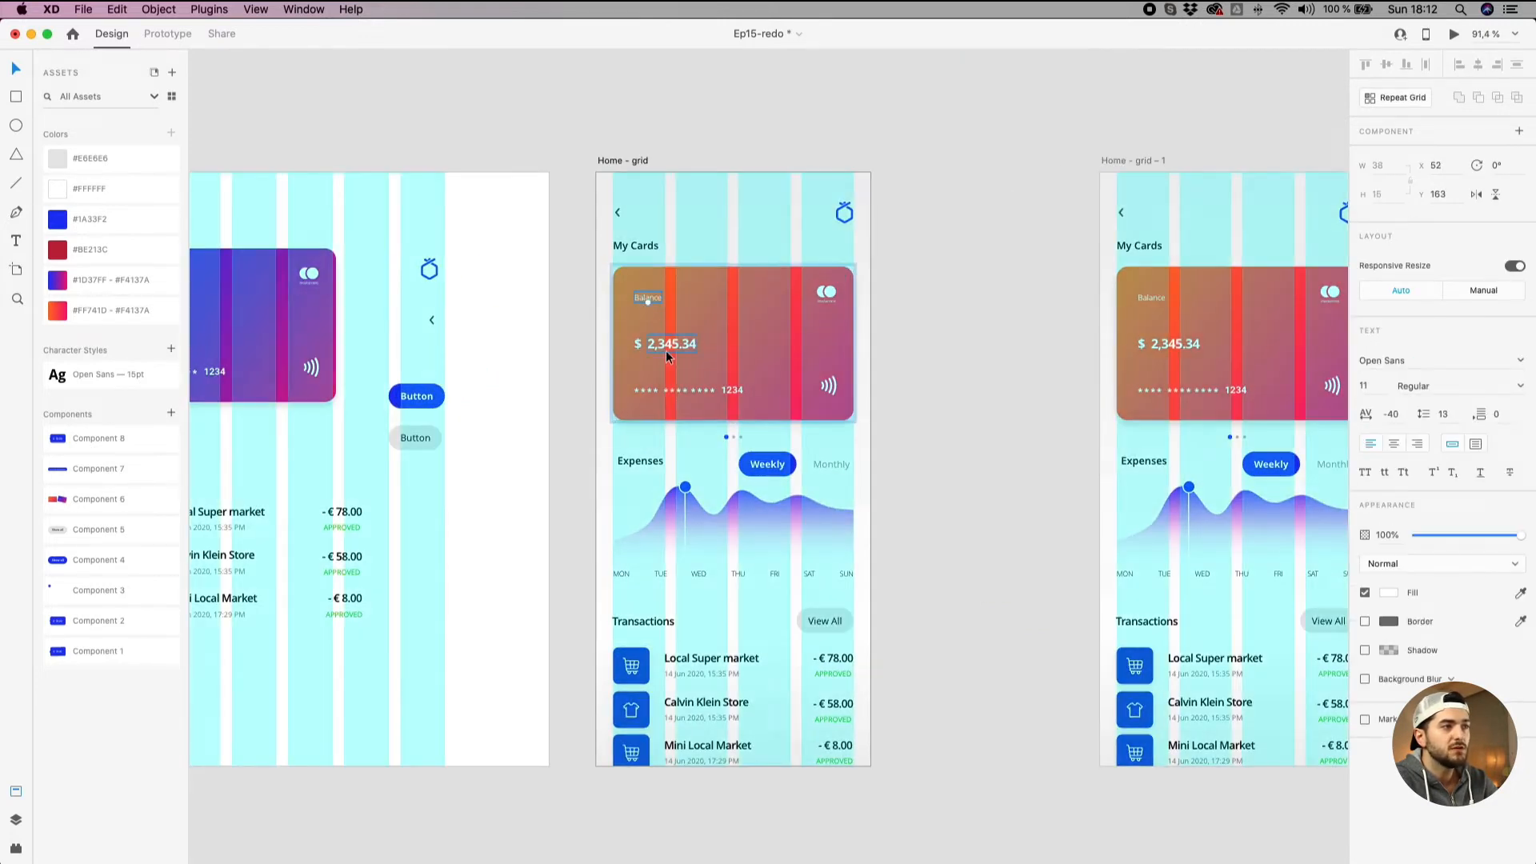
click(633, 346)
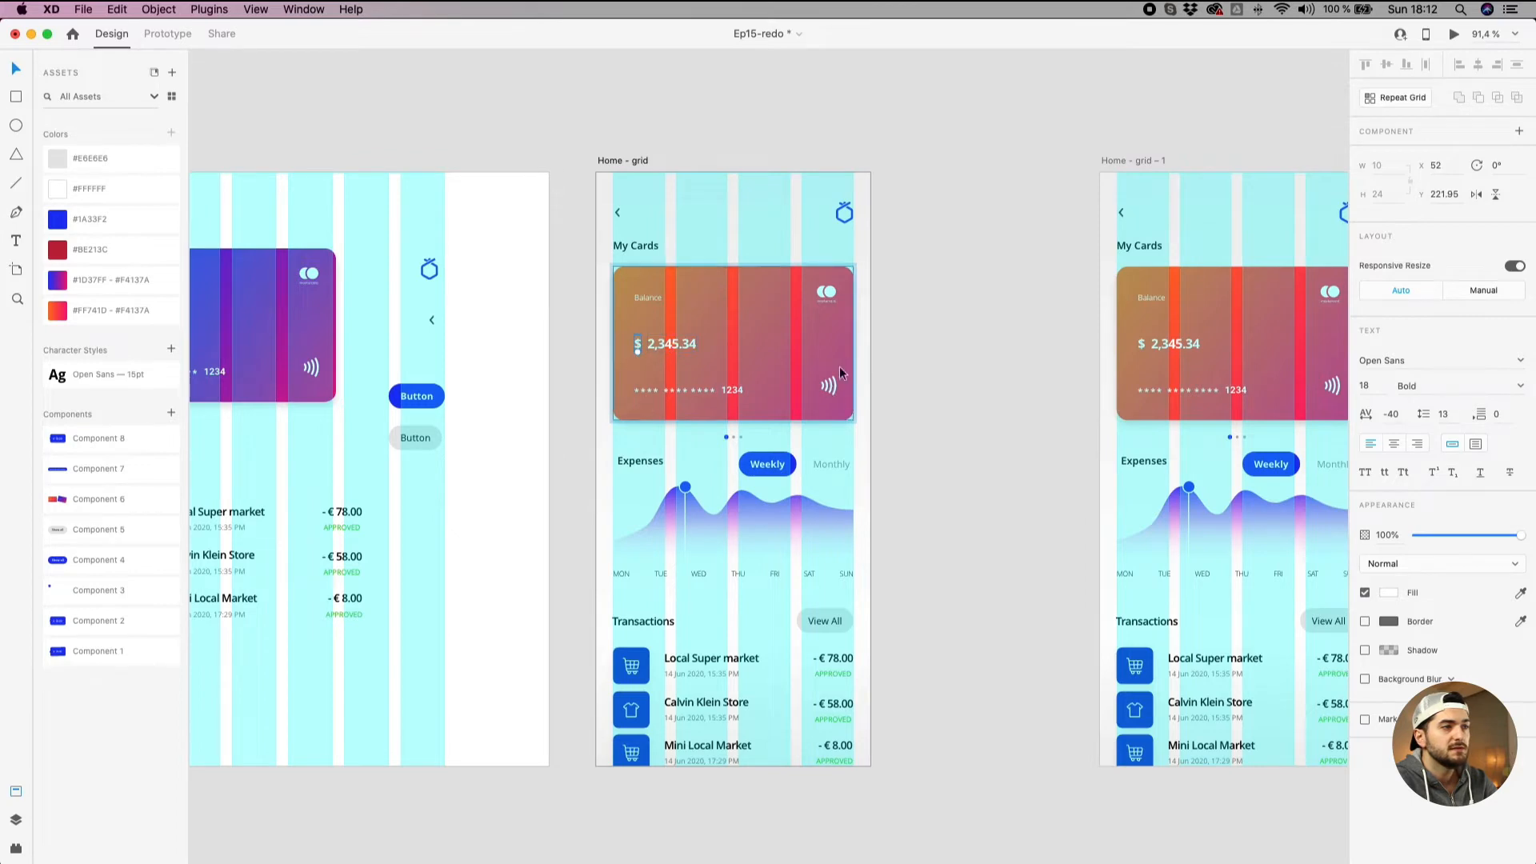
click(785, 334)
click(911, 335)
scroll(1048, 381, down, 3)
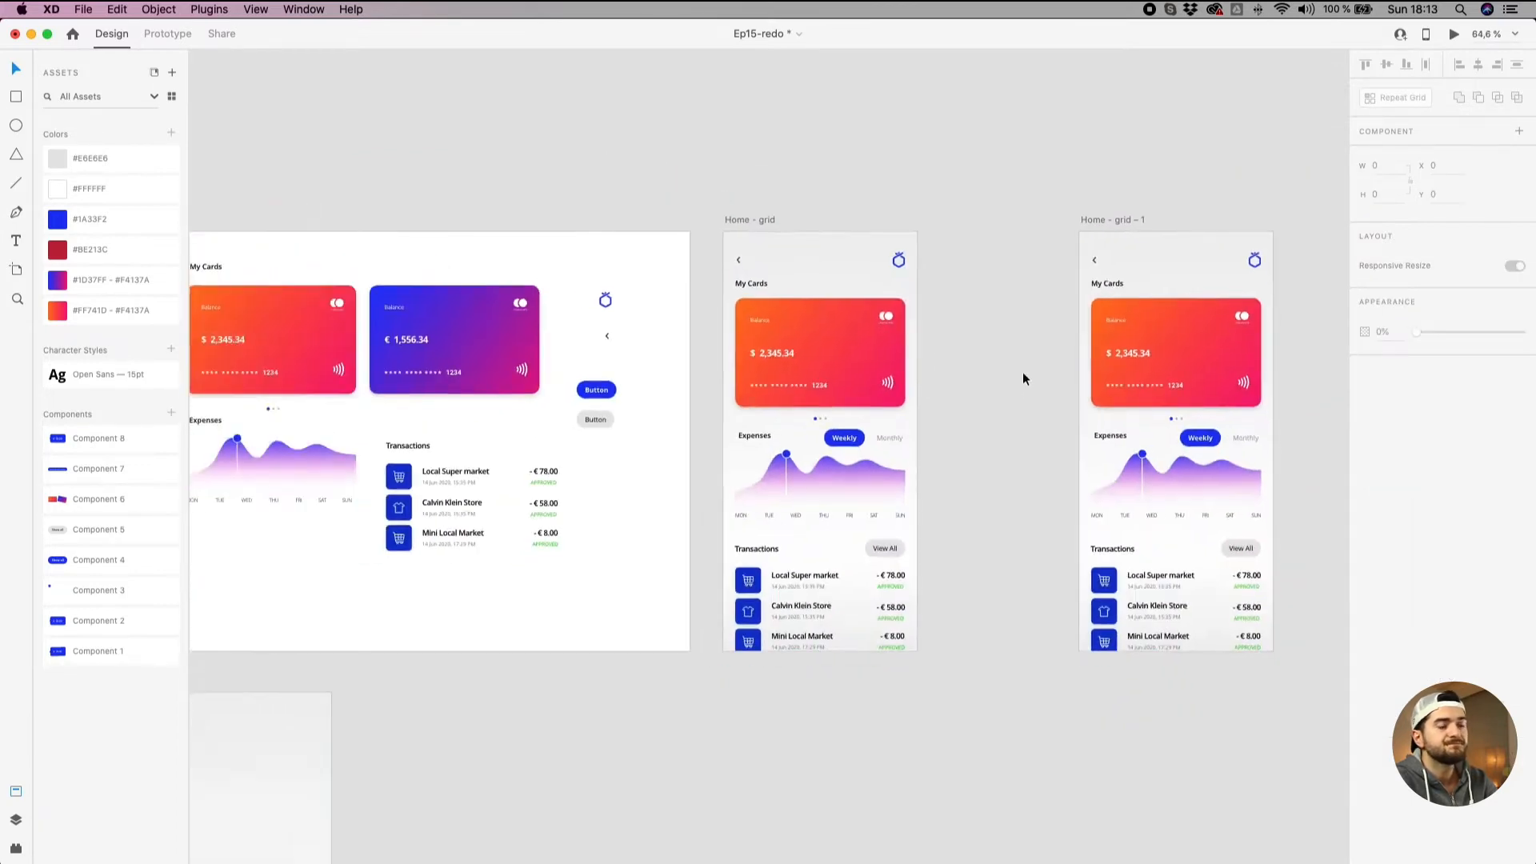
Delete the duplicated Home - grid – 1 artboard.
drag(1021, 380, 857, 364)
drag(889, 201, 1160, 682)
click(973, 215)
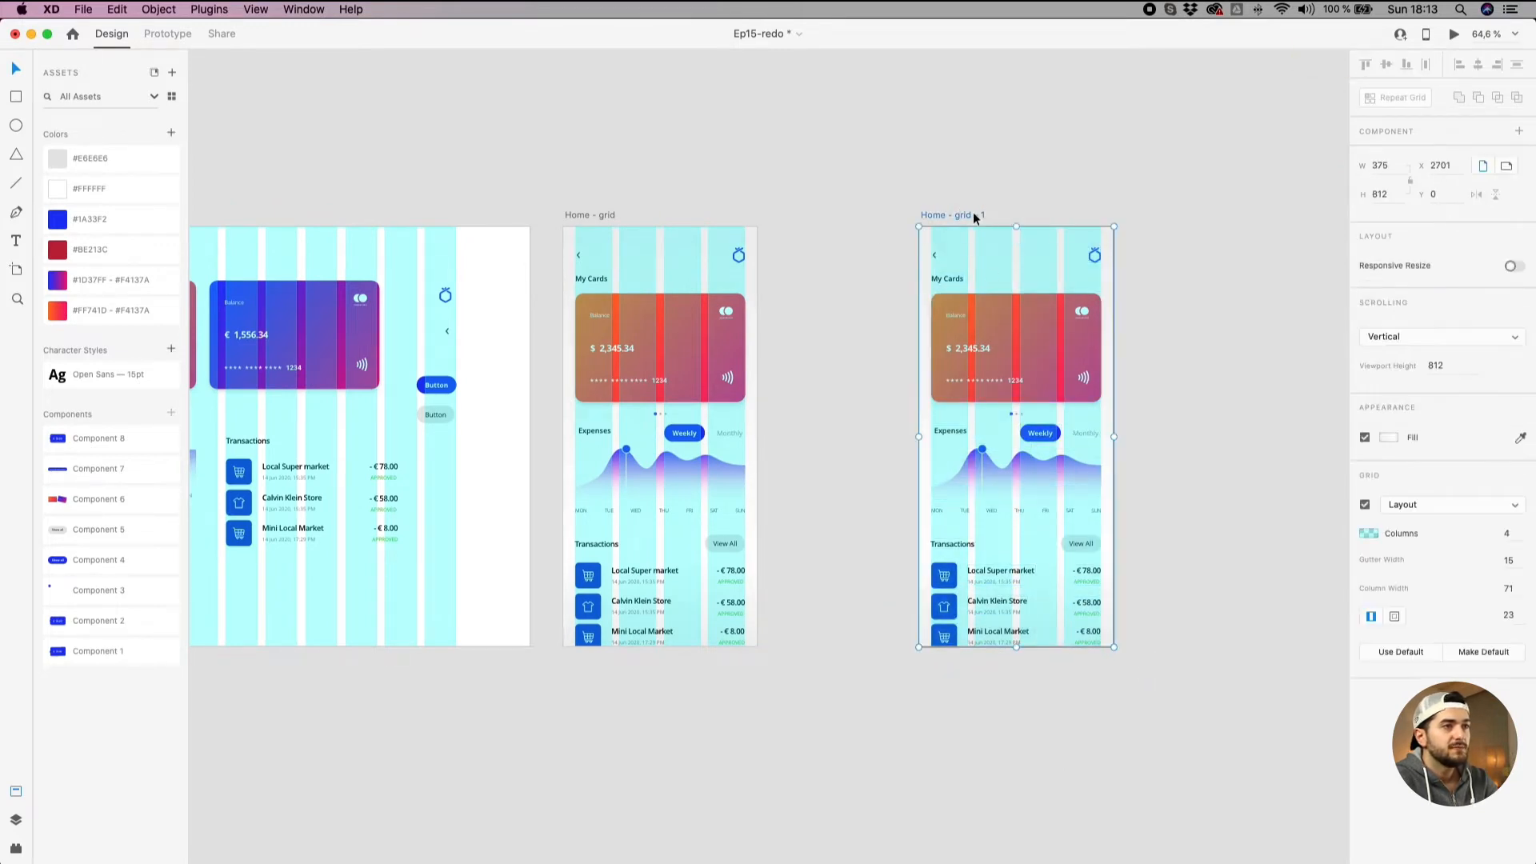
key(Delete)
scroll(928, 232, left, 2)
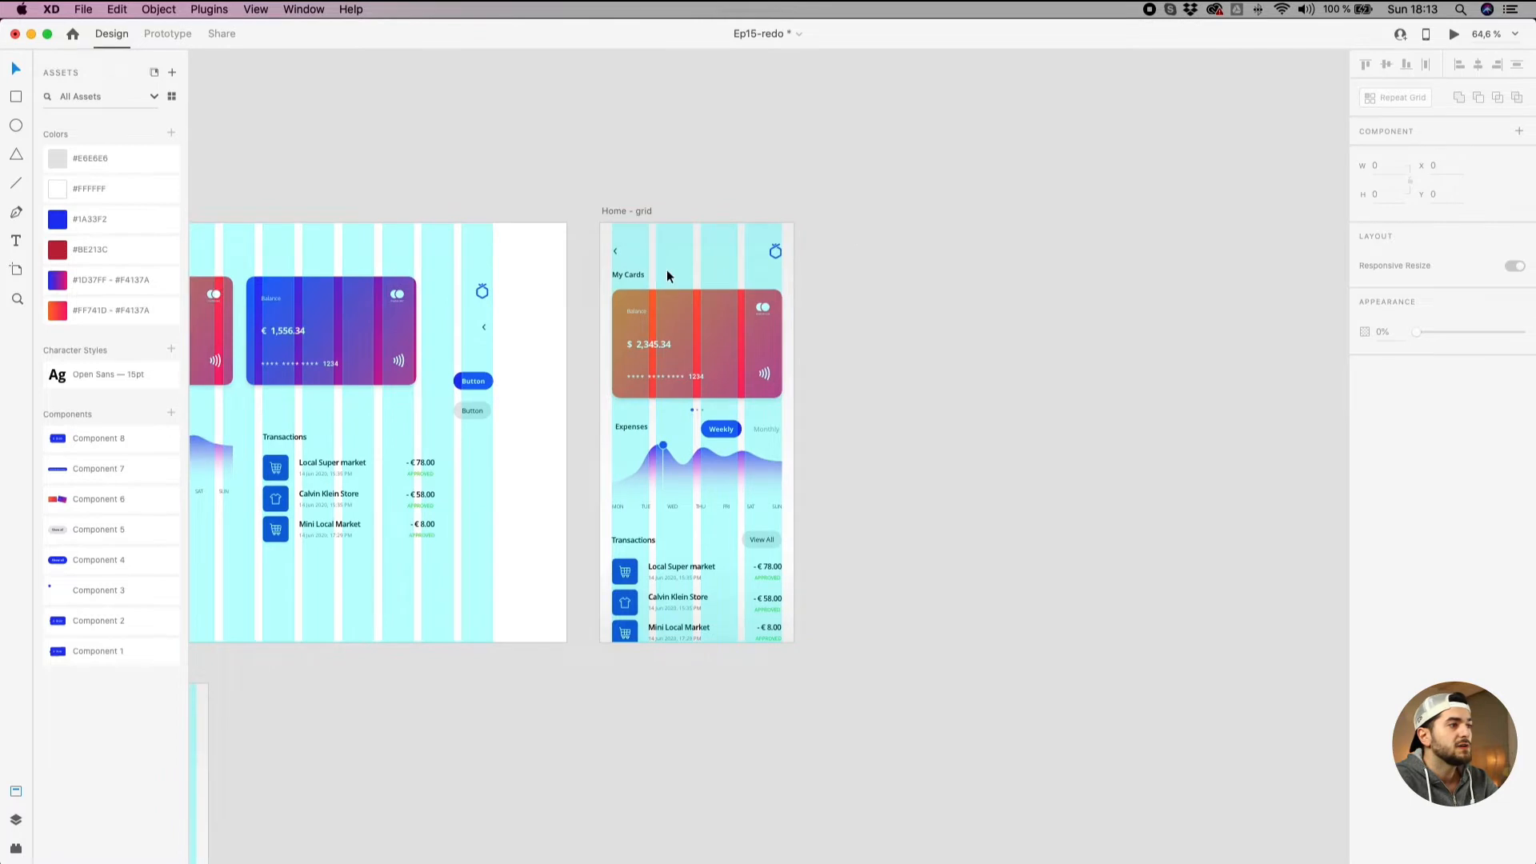
Copy the blue € 1,556.34 card beside the orange card on the home artboard, at X 363, Y 129.
click(329, 310)
drag(311, 343, 915, 367)
scroll(874, 342, up, 3)
drag(854, 327, 779, 312)
scroll(780, 318, up, 5)
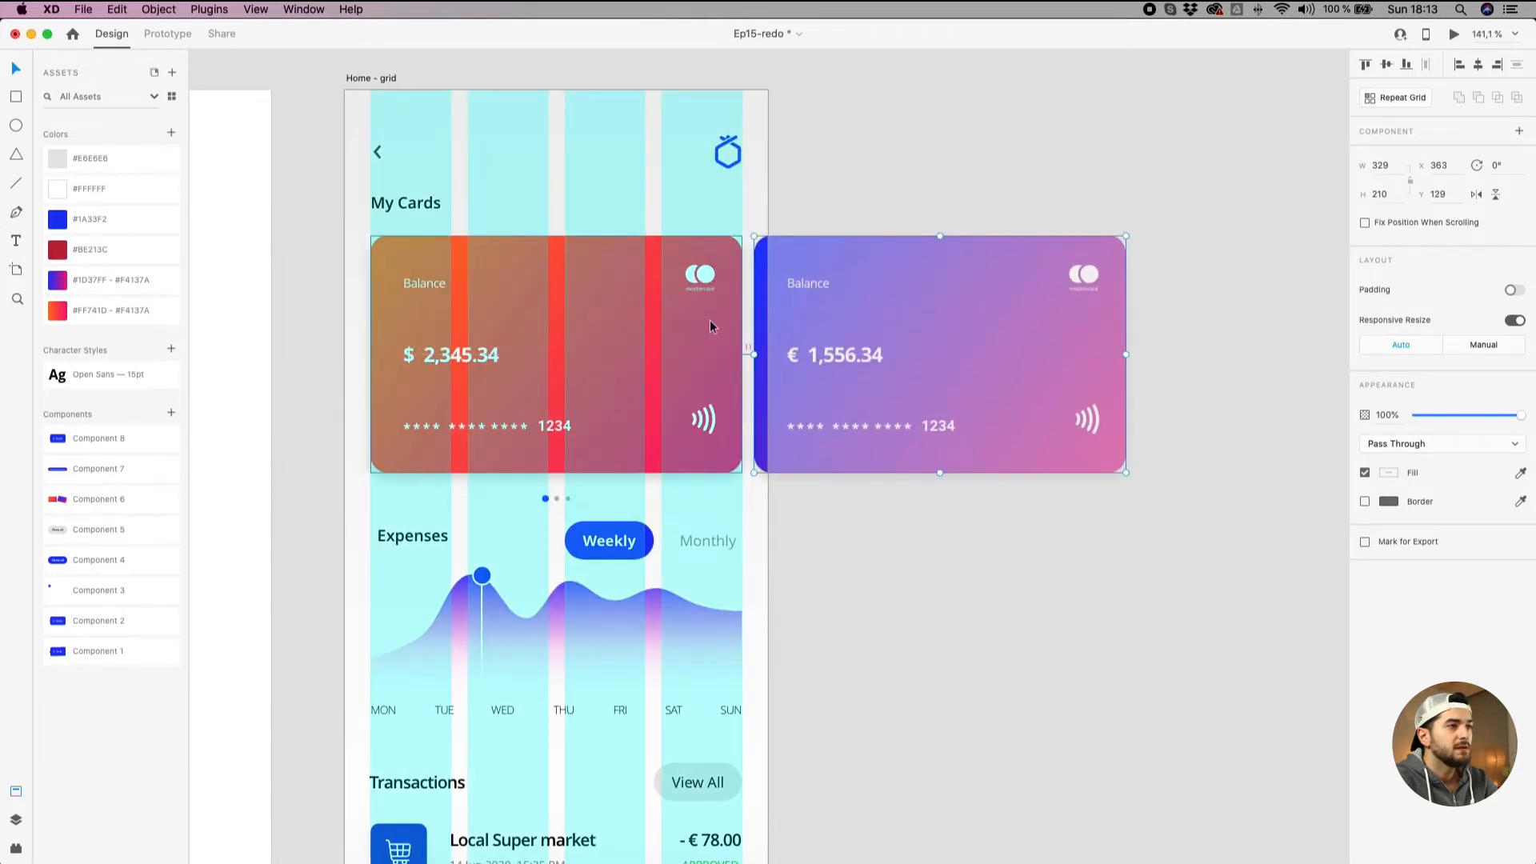
Shift the blue card horizontally past the home artboard's edge, so that both cards together span 698 px.
scroll(709, 320, up, 2)
key(Right)
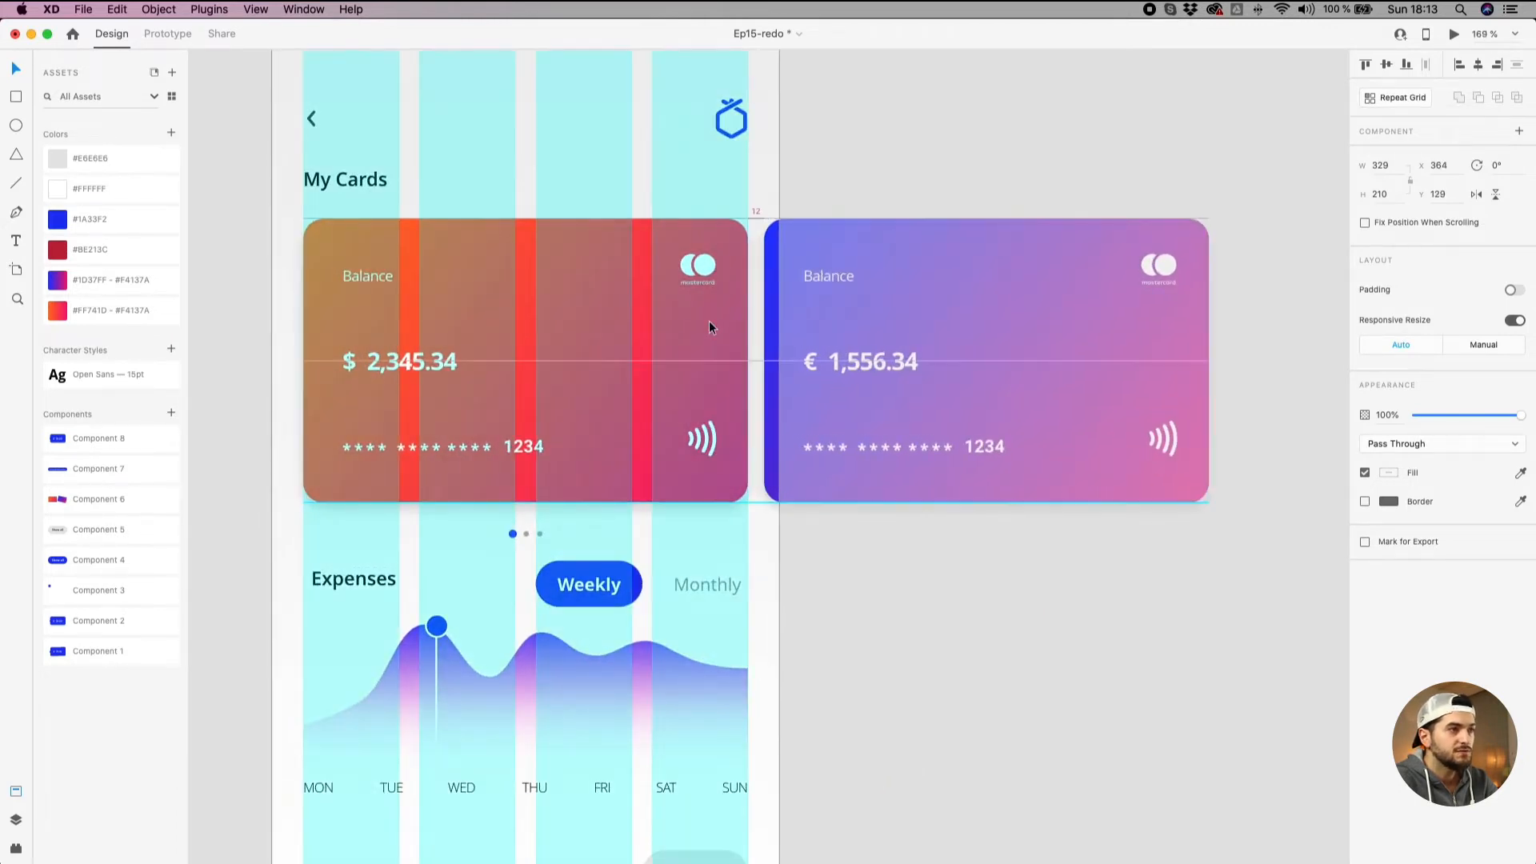
key(shift+Right)
key(shift+Right)
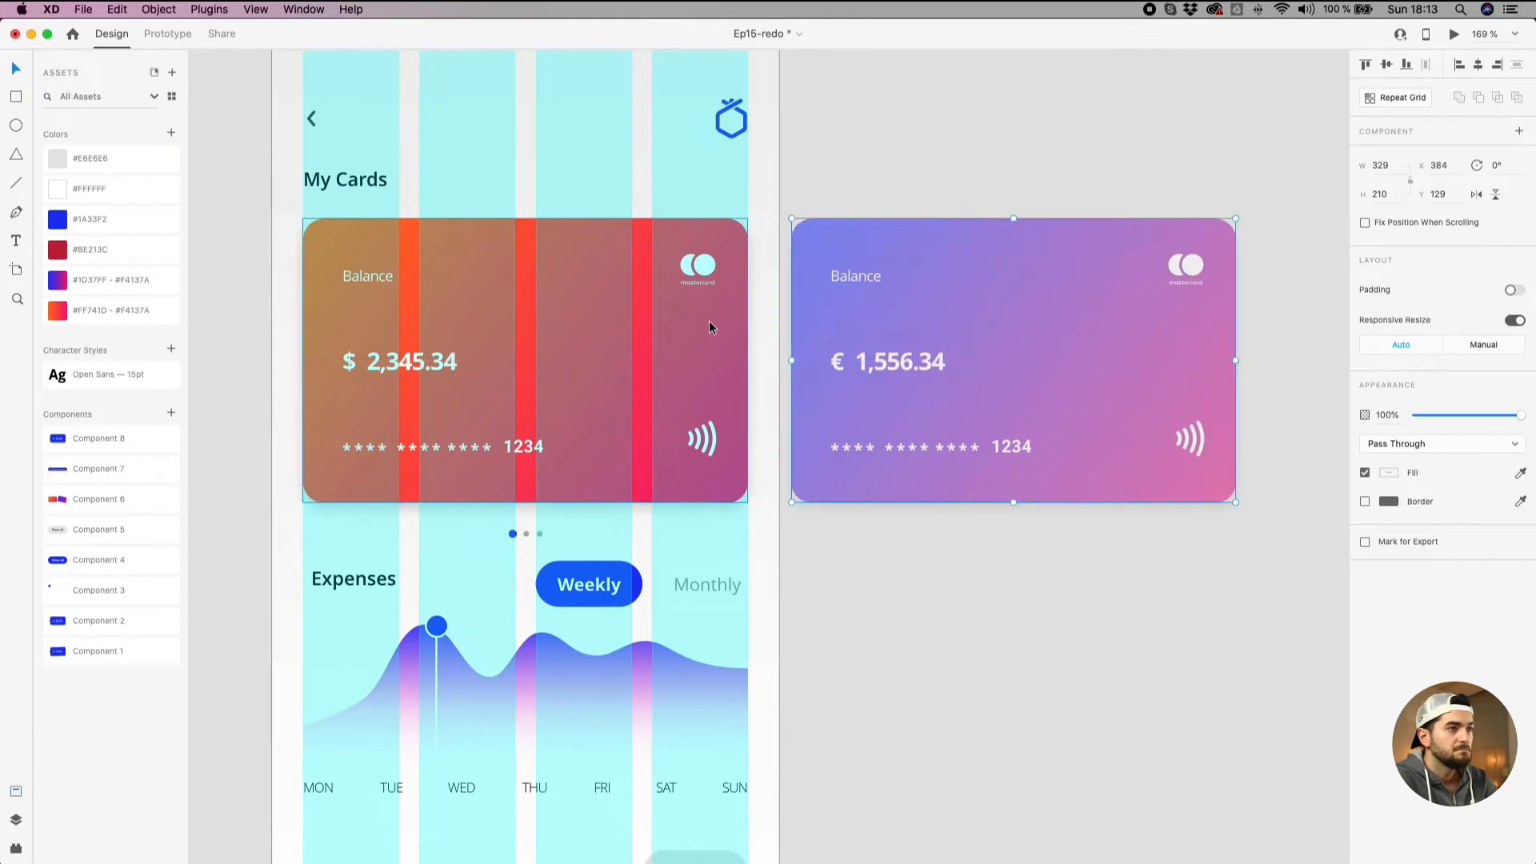
key(Right)
key(shift+Right)
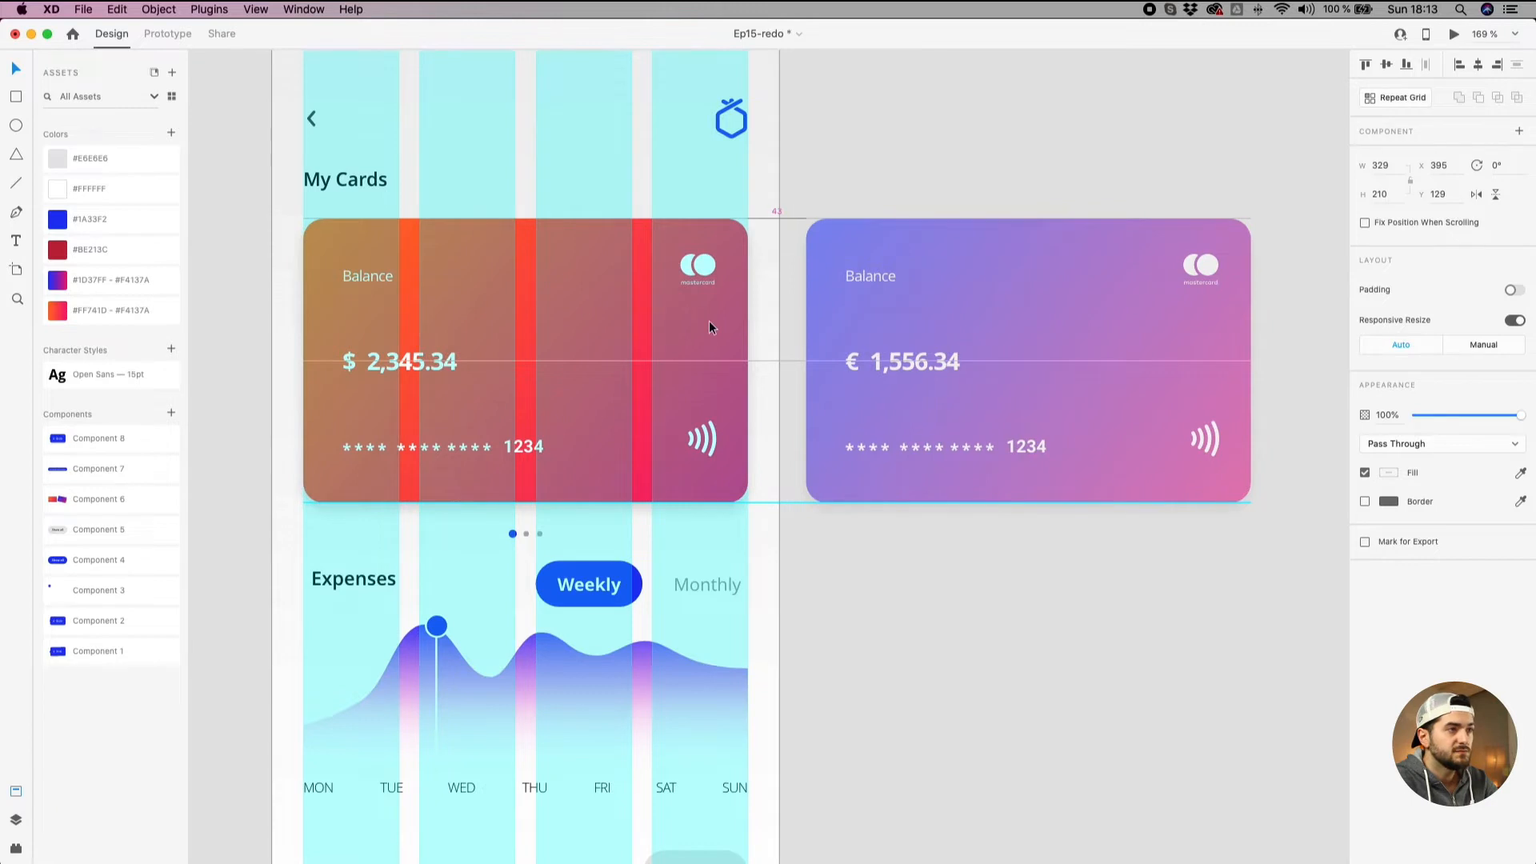
key(Delete)
click(710, 320)
key(super+z)
Group the orange and blue cards on the home artboard and clear the selection.
shift+click(823, 299)
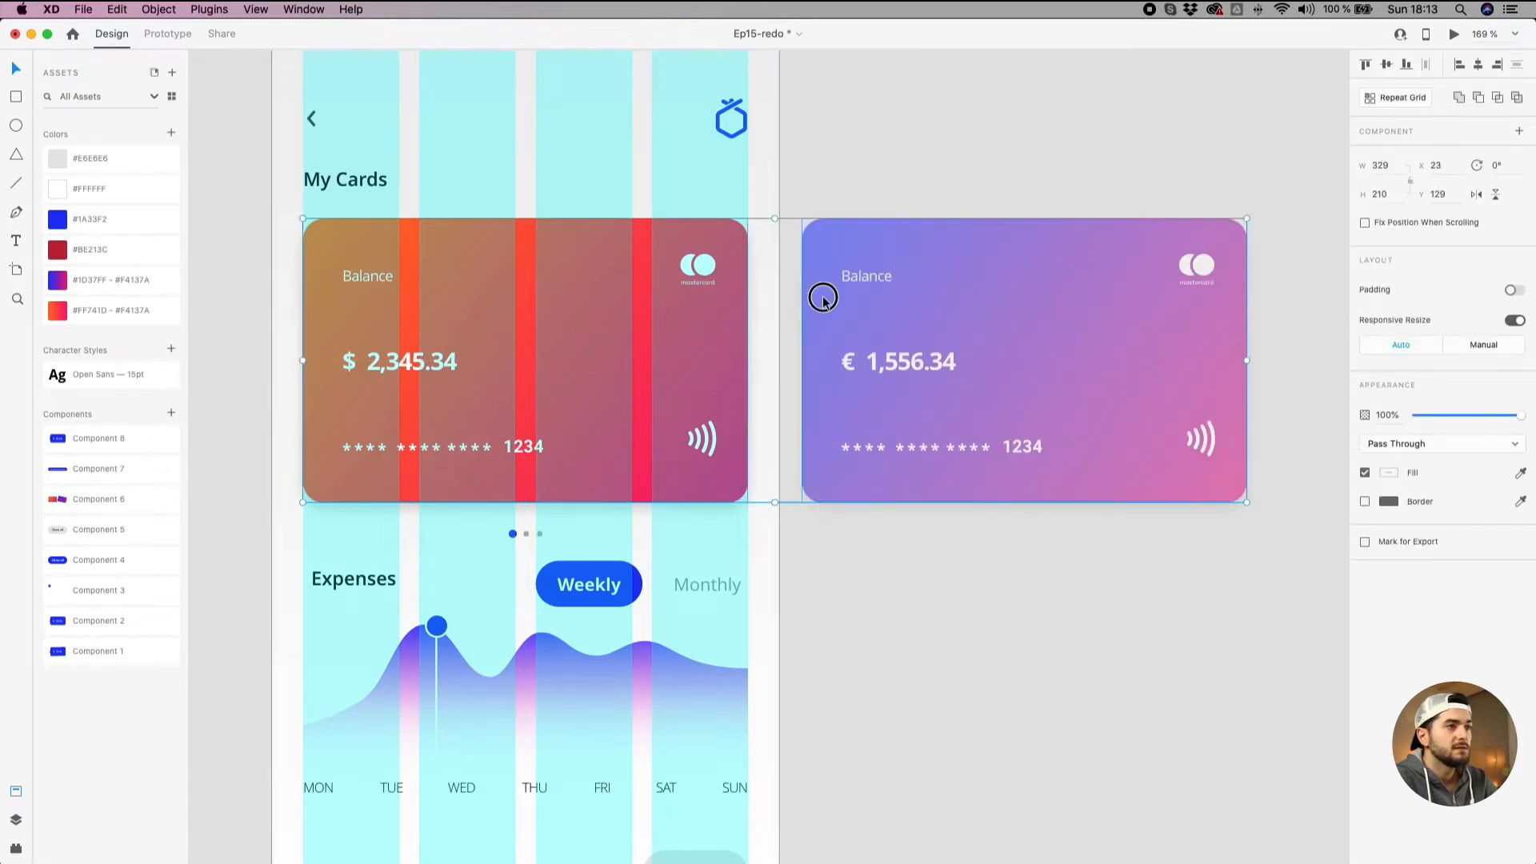
scroll(842, 395, down, 3)
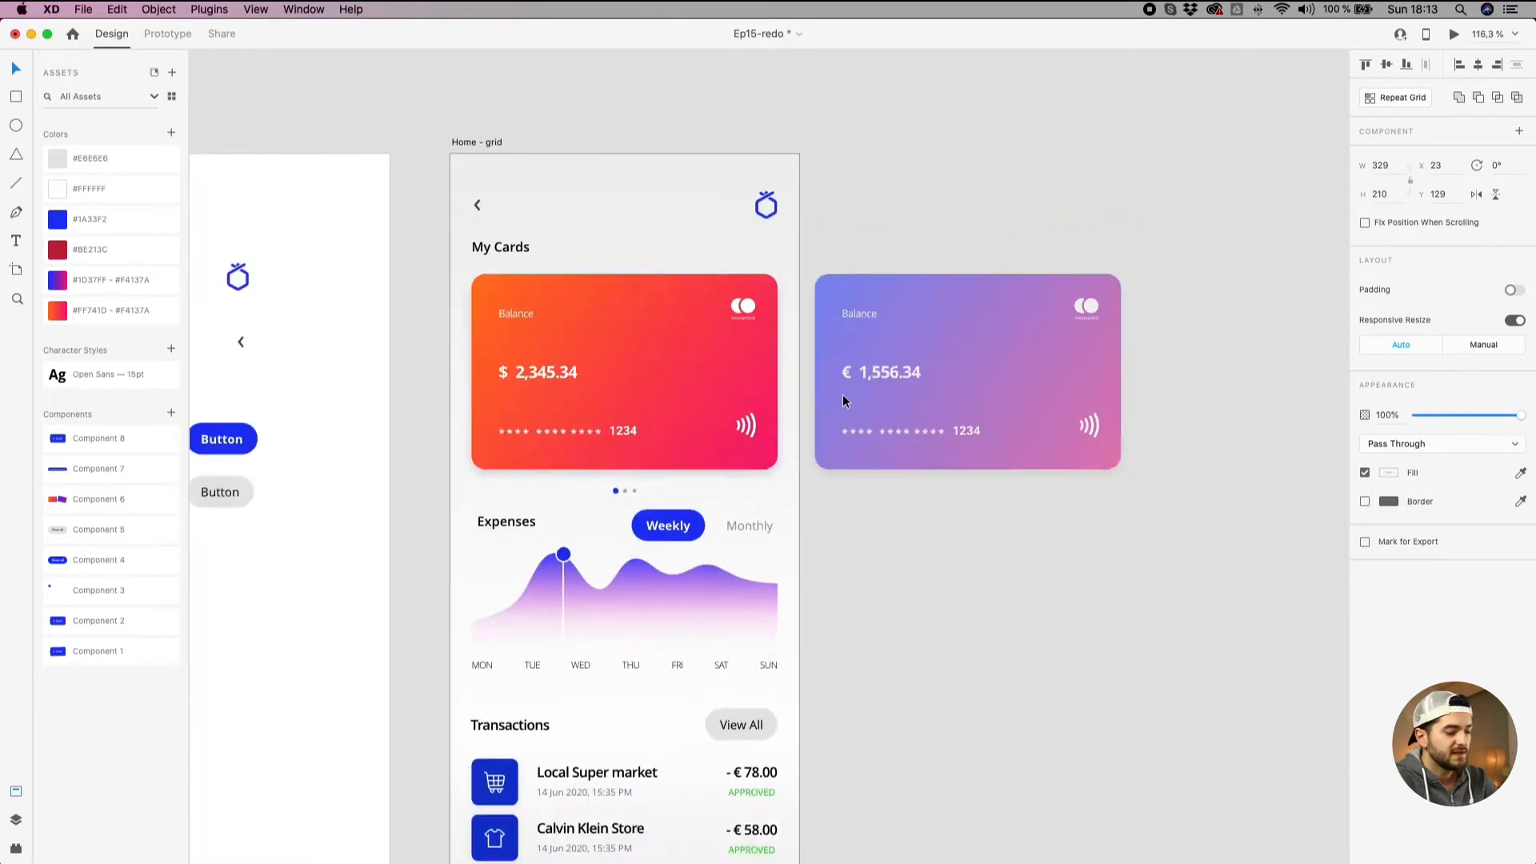
key(super+g)
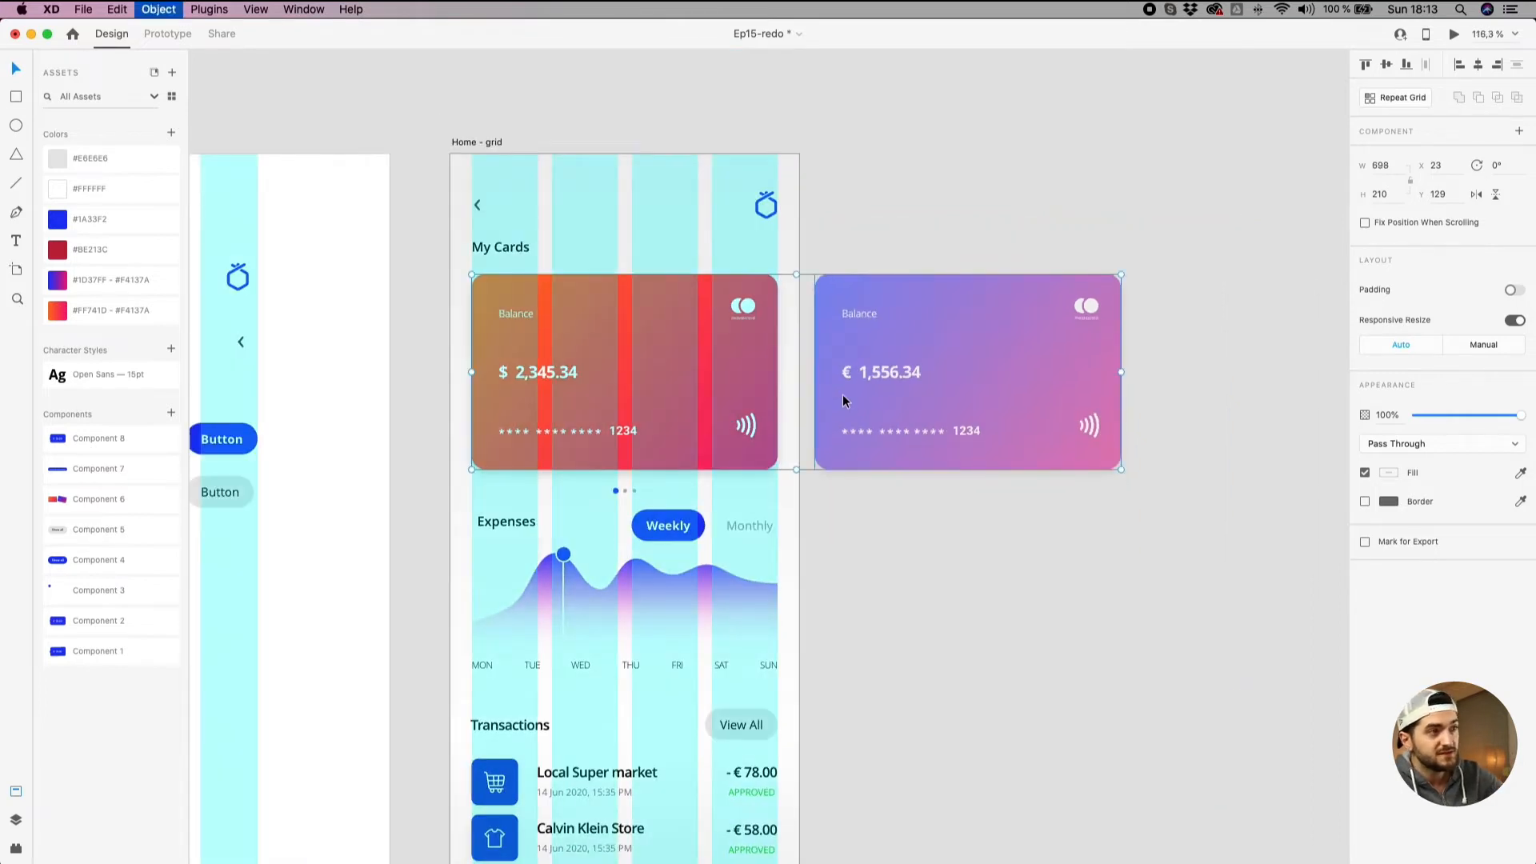
right_click(742, 352)
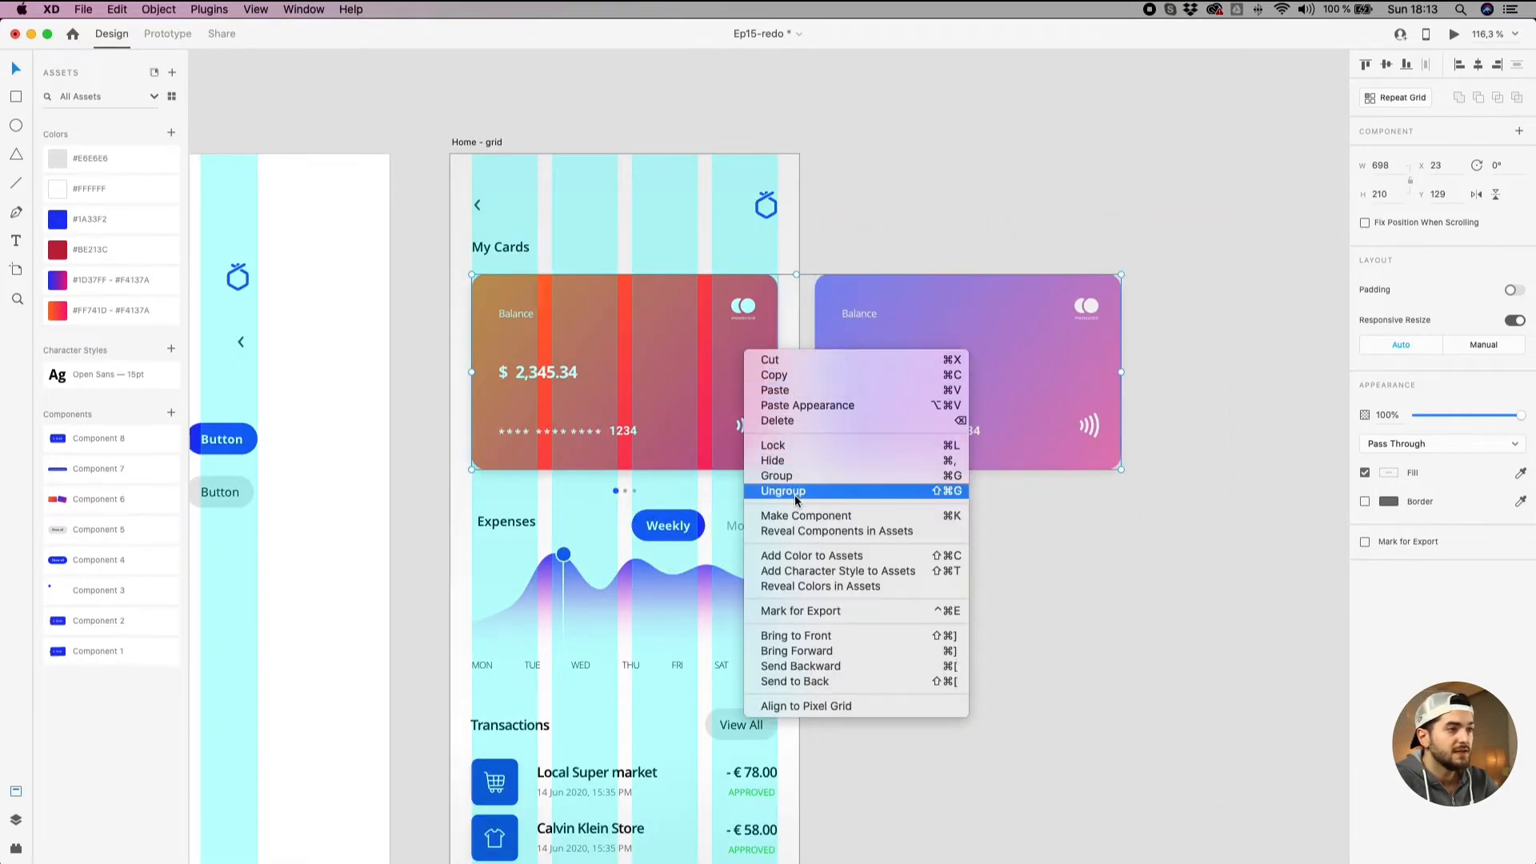
click(864, 488)
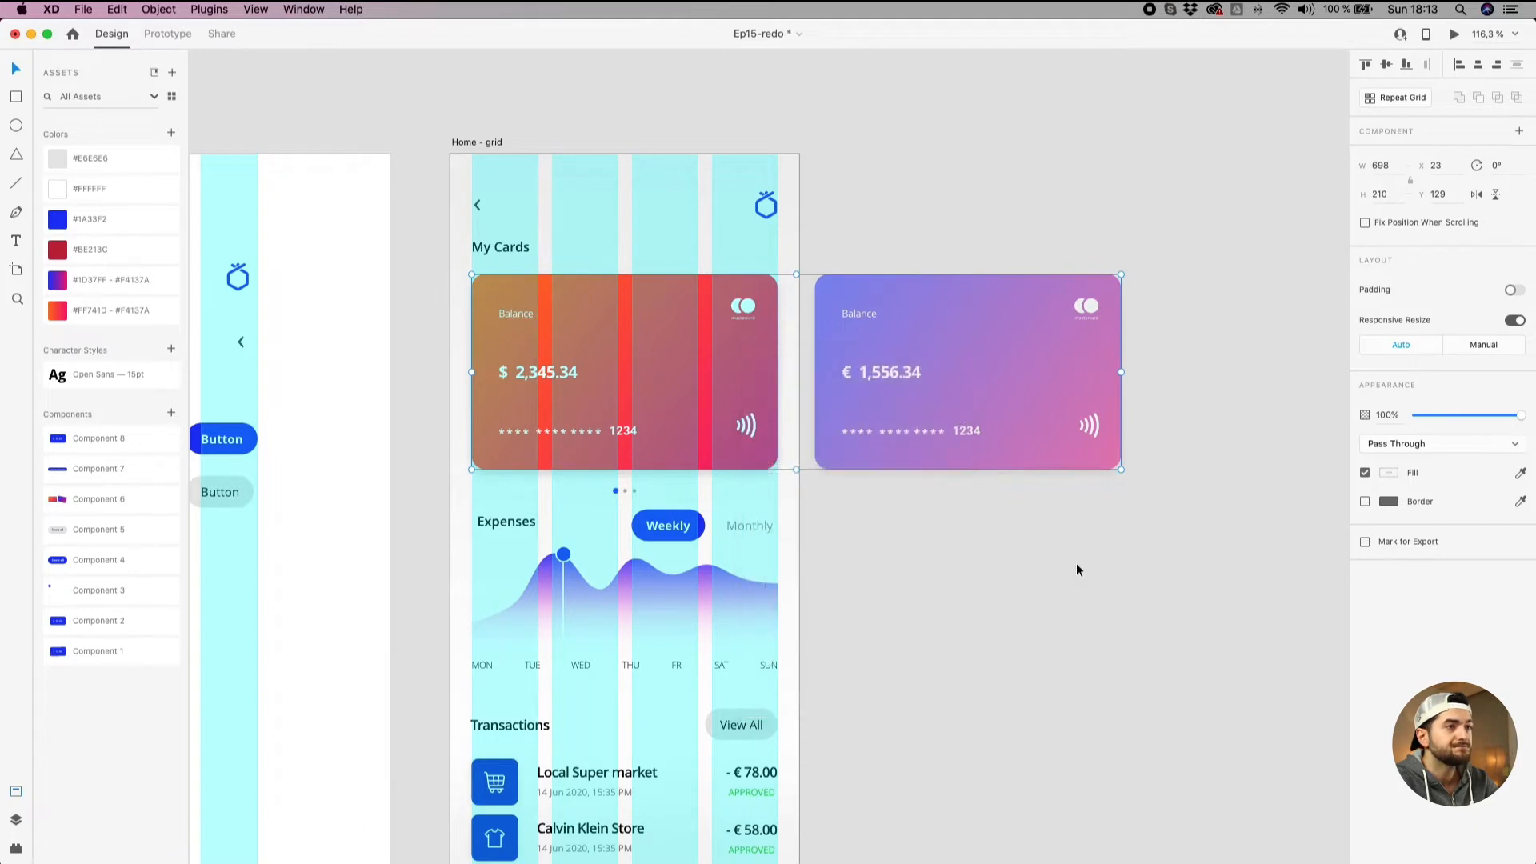
scroll(1076, 563, down, 3)
click(1072, 622)
drag(1073, 628, 989, 493)
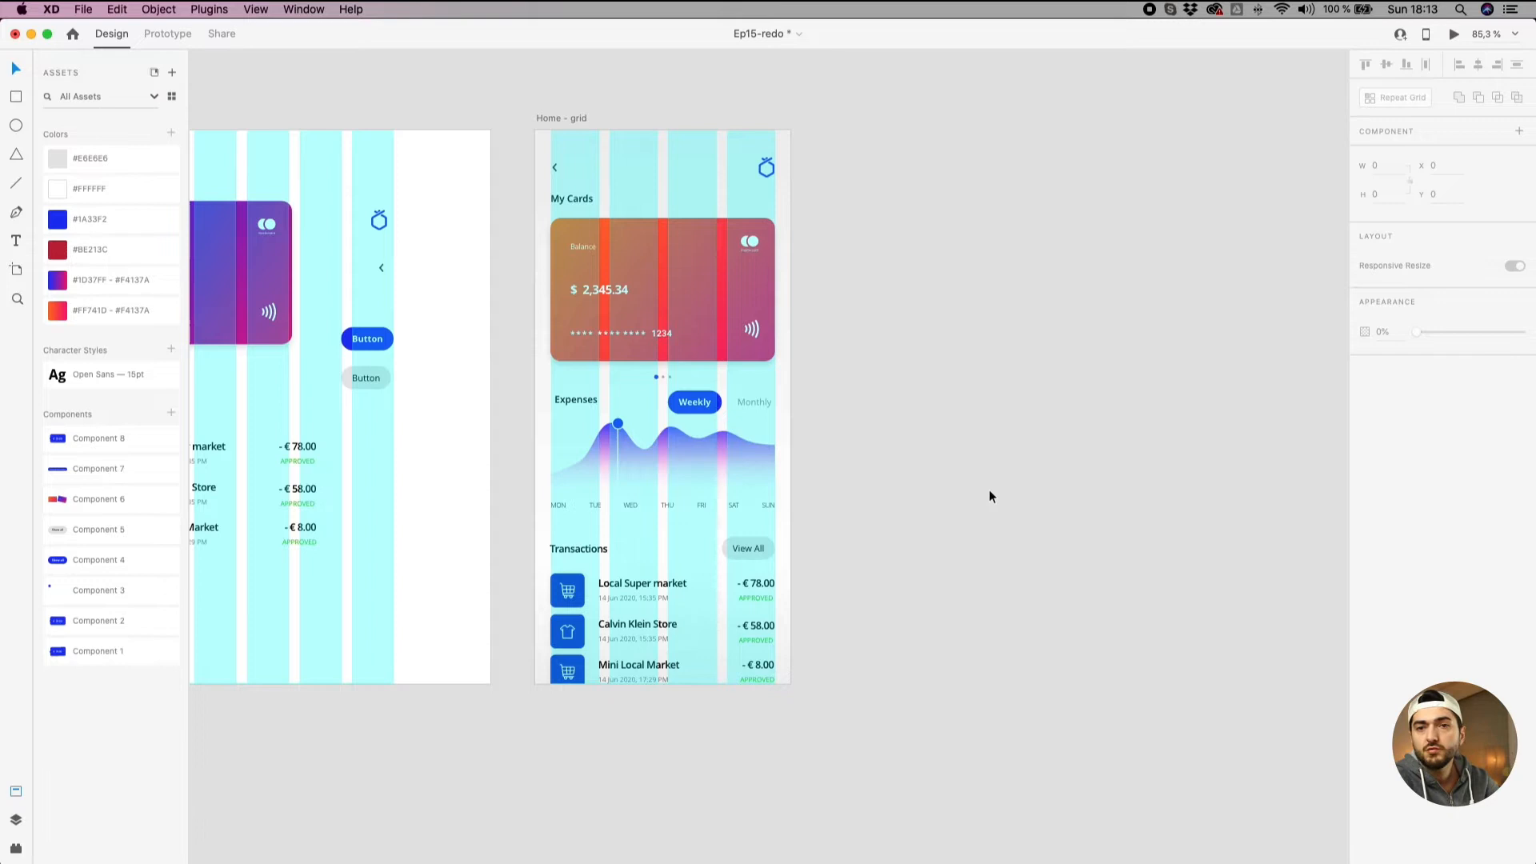
Duplicate the Home - grid artboard beside the original and name the copy Home - Card 2.
drag(543, 121, 1002, 122)
double_click(1040, 119)
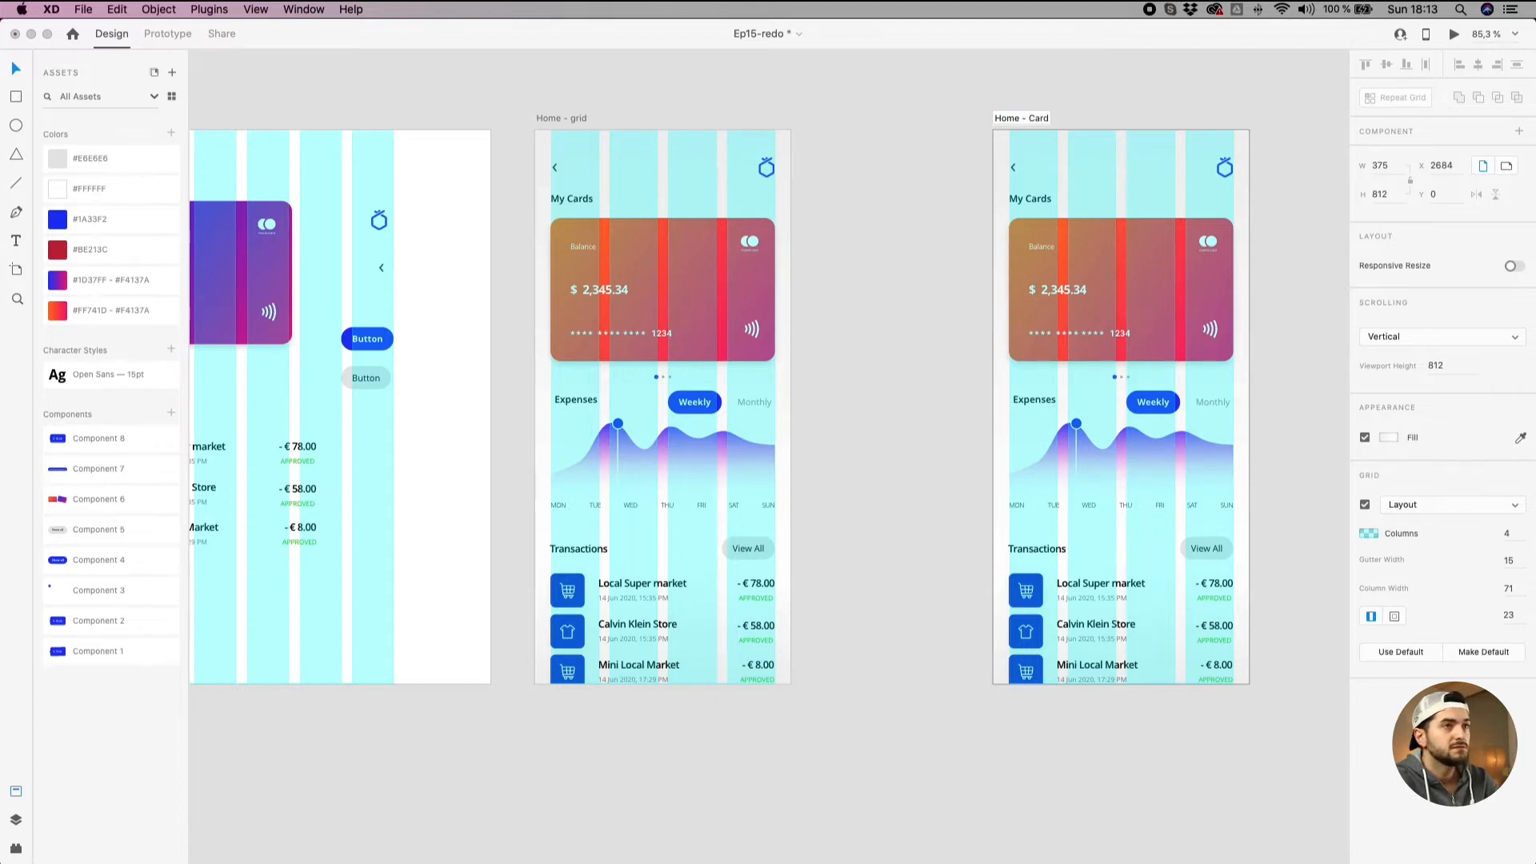
key(Return)
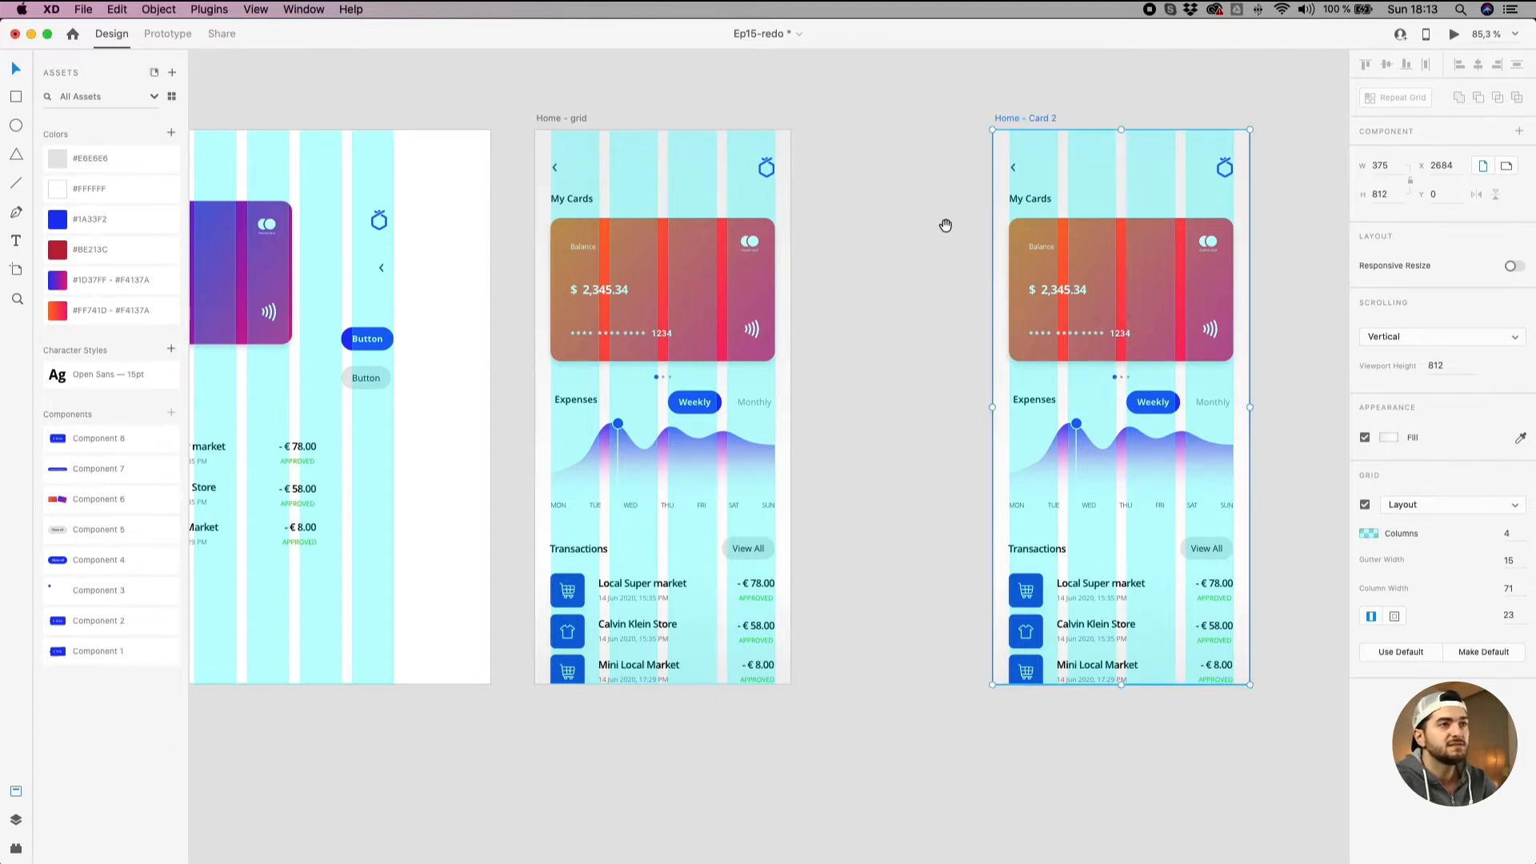
Shift the grouped cards on Home - Card 2 horizontally to X -346, so the blue card takes the on-screen card position.
scroll(880, 240, right, 5)
scroll(761, 250, right, 1)
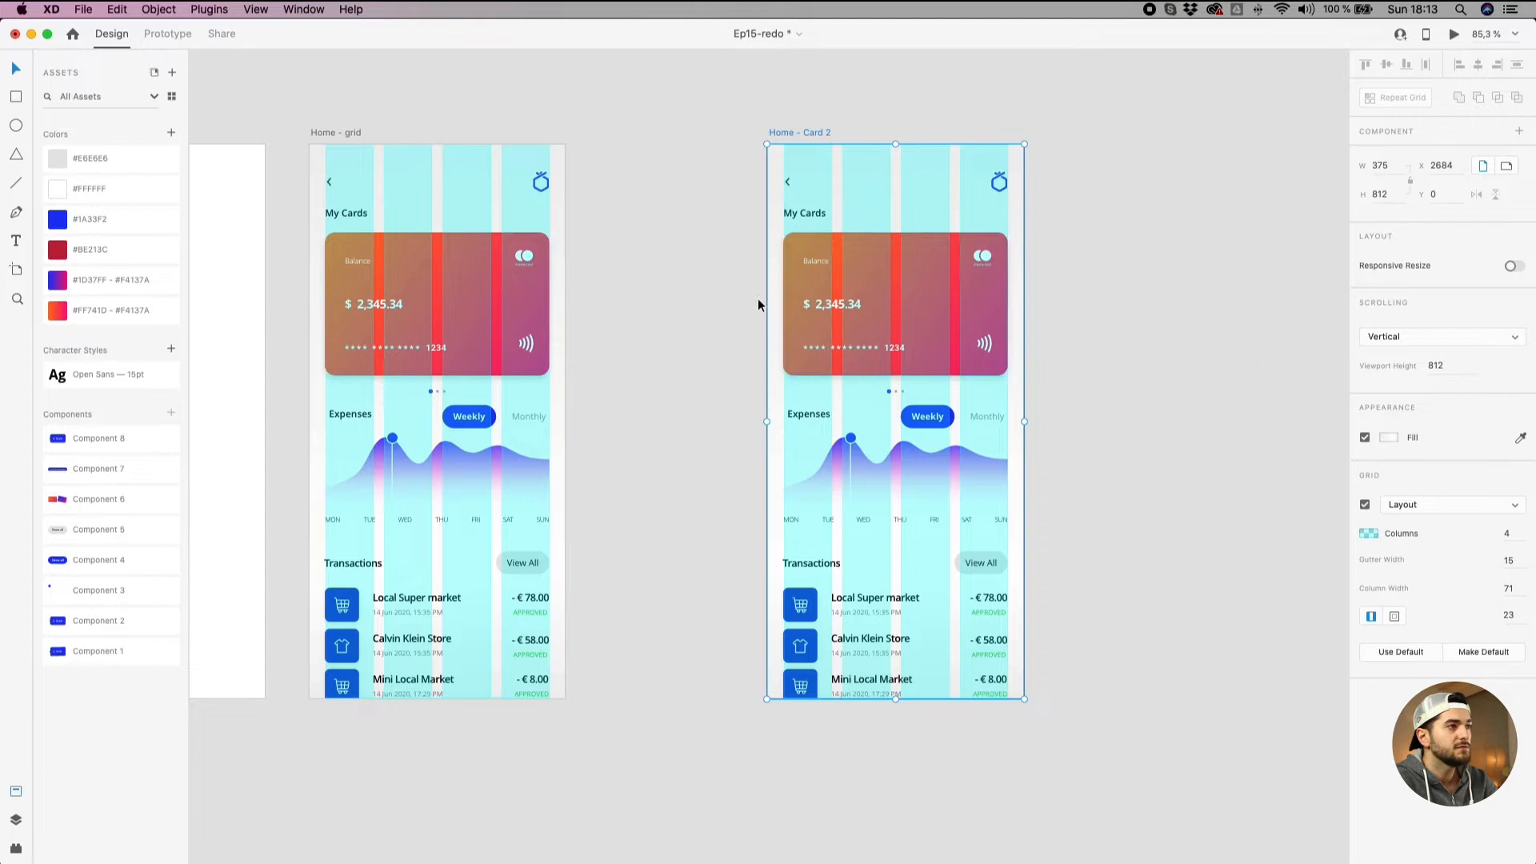
click(923, 293)
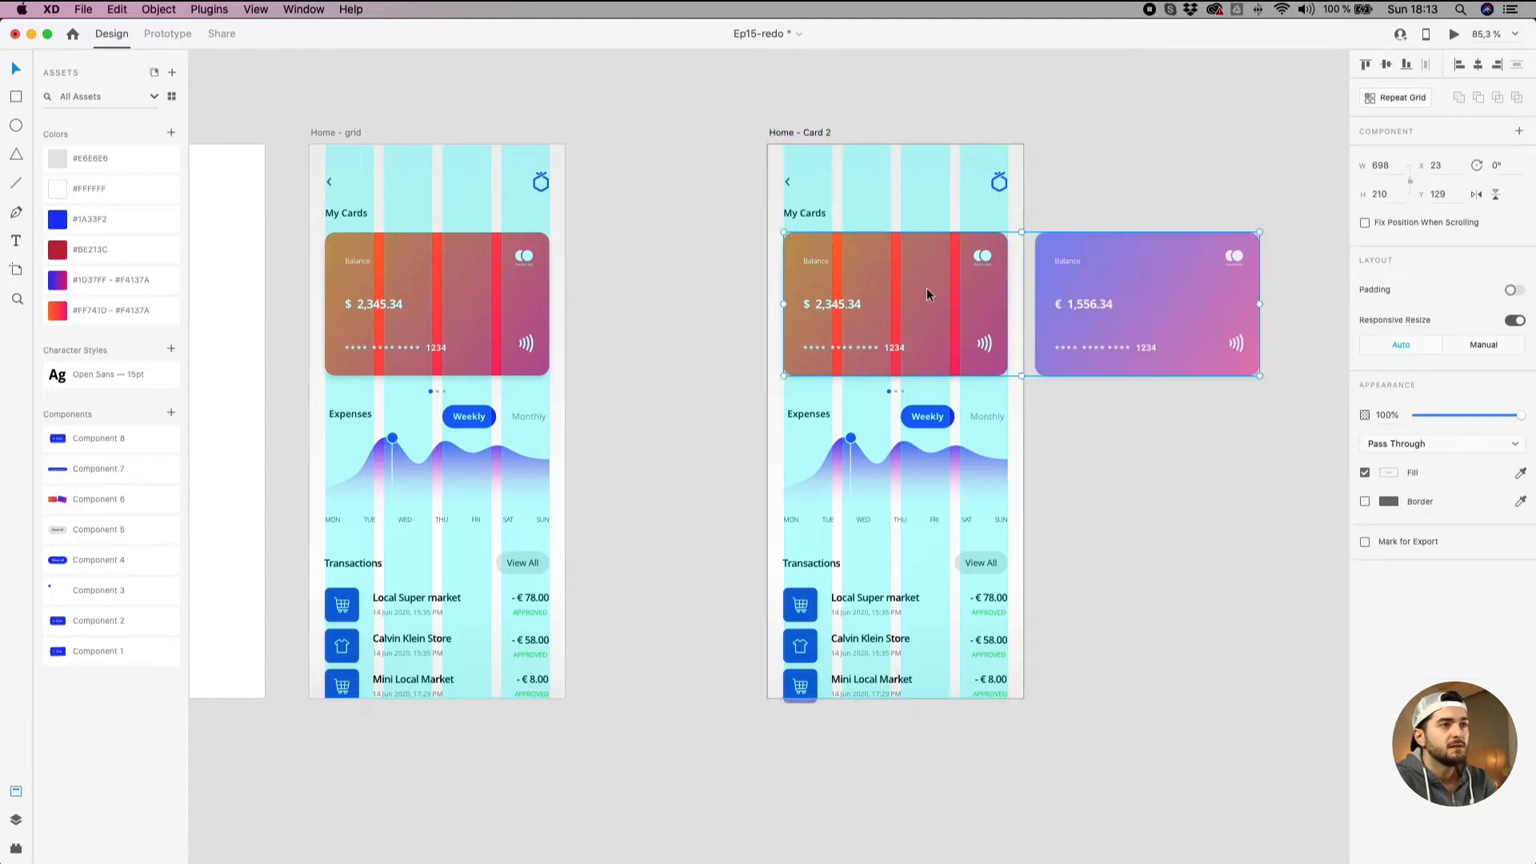
drag(970, 293, 723, 298)
Move the Home - Card 2 artboard farther from Home - grid, to X 2801 at Y 0.
scroll(987, 305, up, 3)
click(734, 63)
drag(745, 100, 840, 102)
scroll(758, 274, down, 4)
key(super+shift+apostrophe)
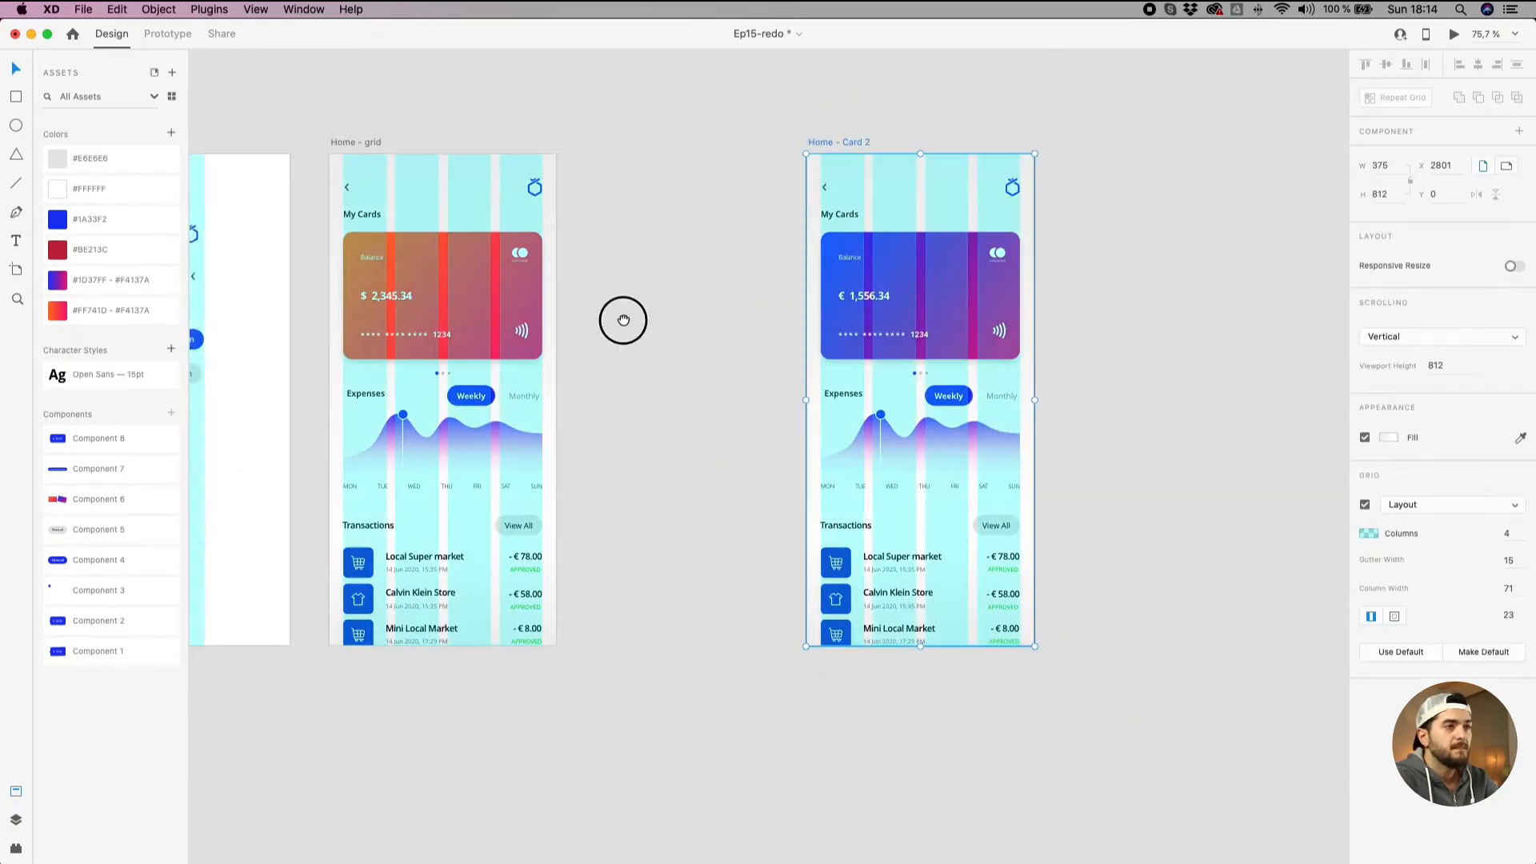
Rotate the off-screen blue card on the Home - grid artboard by 10° and clear the selection.
scroll(731, 350, left, 4)
scroll(732, 350, up, 1)
click(632, 336)
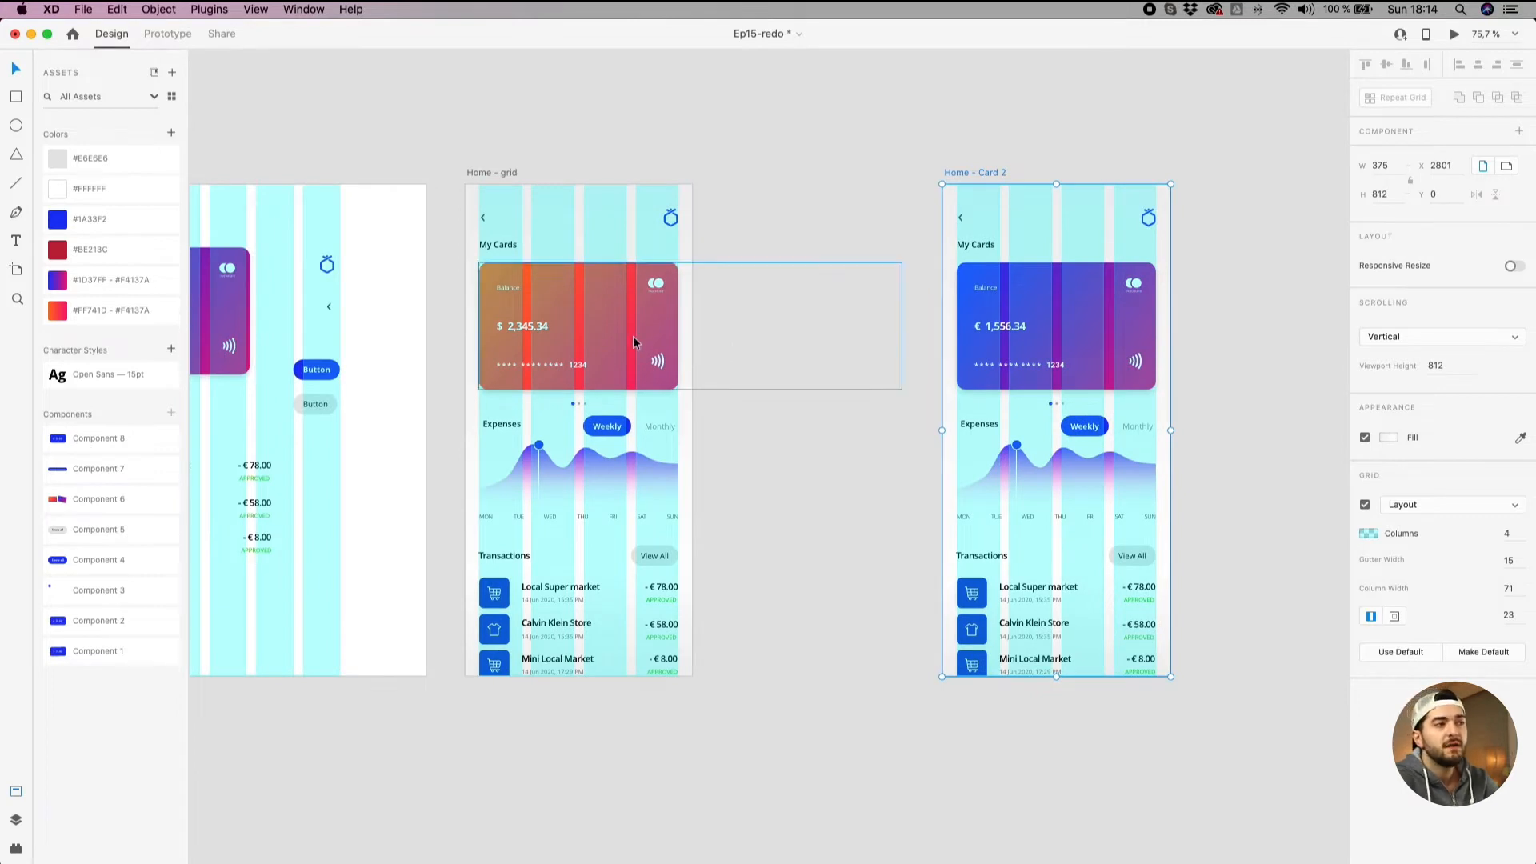
double_click(757, 308)
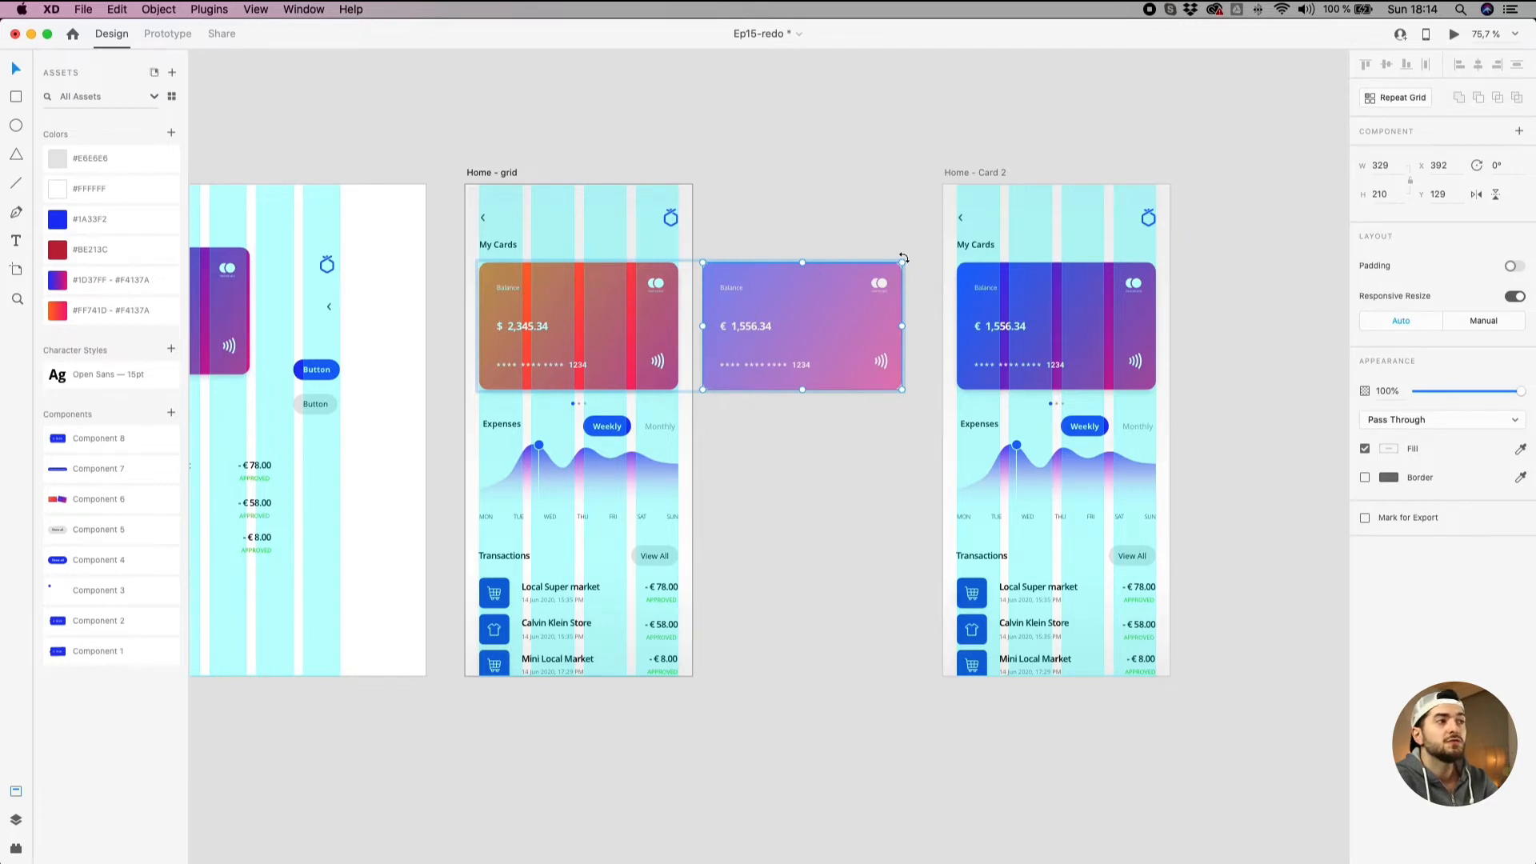
drag(909, 260, 913, 279)
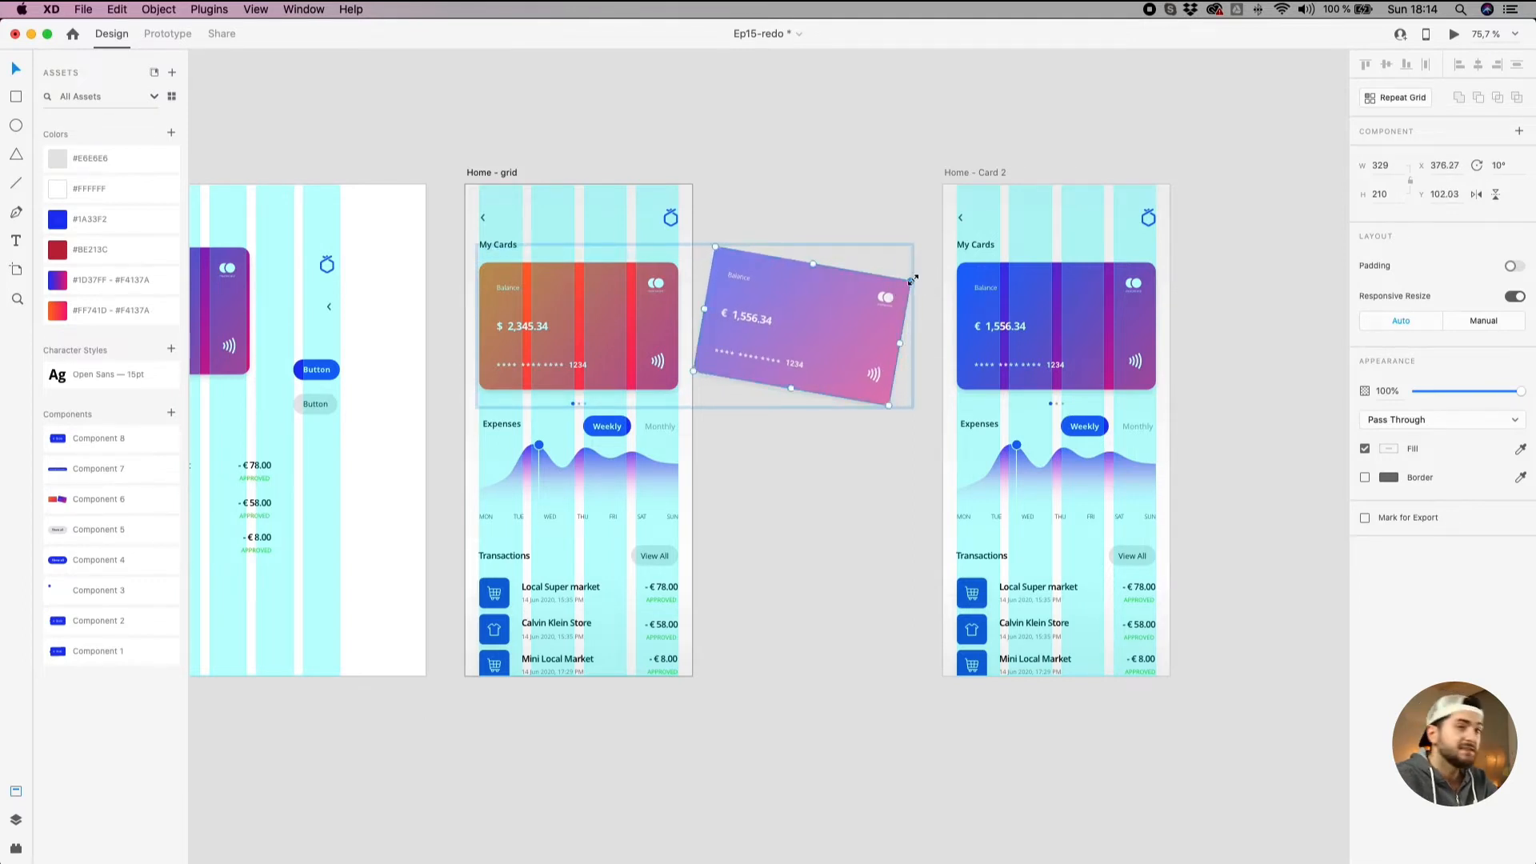
key(Delete)
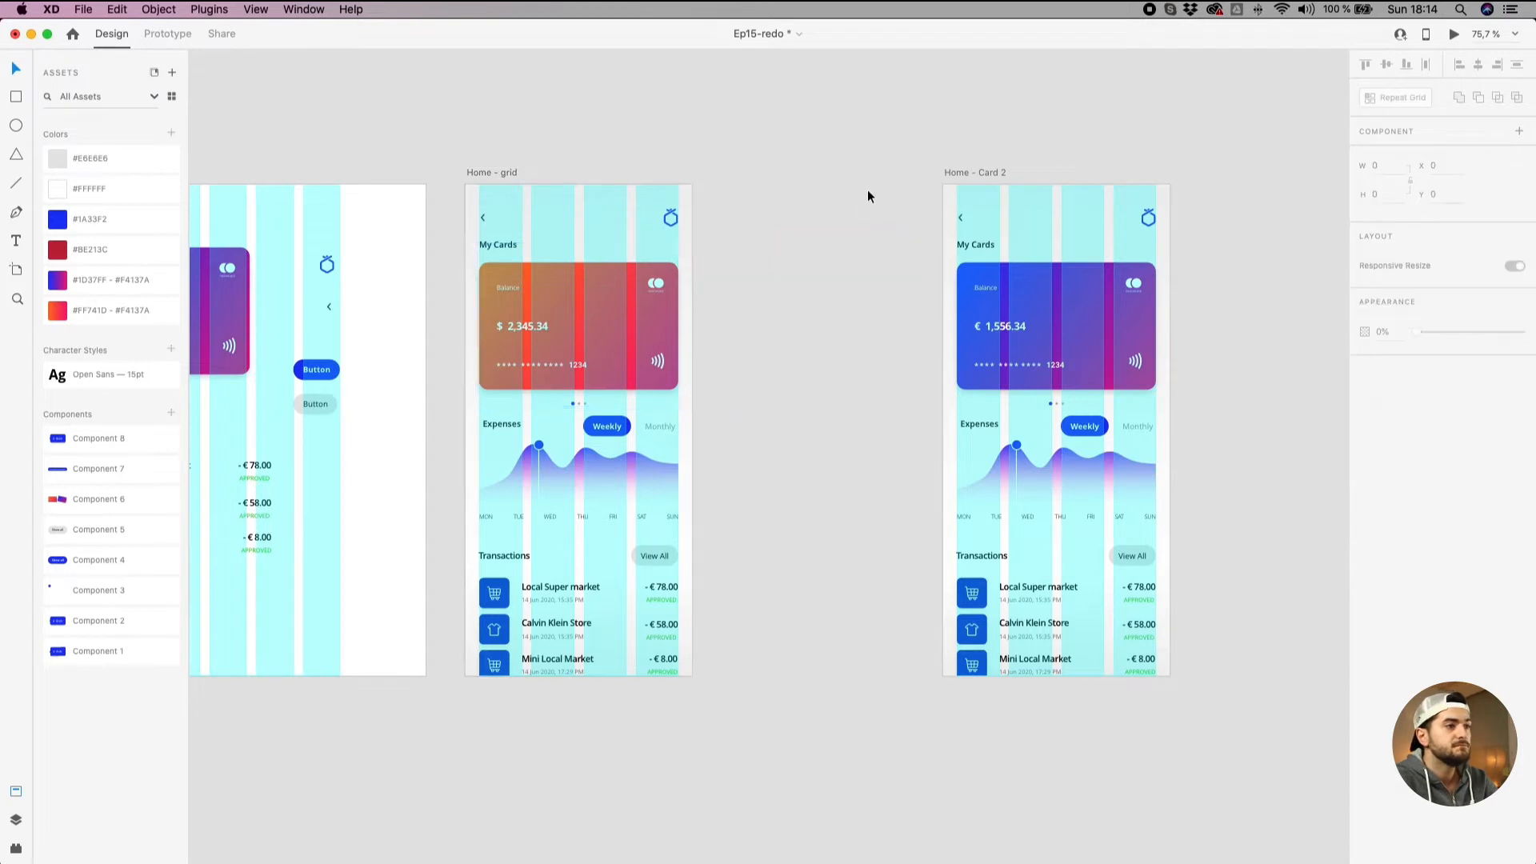
Rotate the off-screen orange card on the Home - Card 2 artboard counterclockwise, mirroring the blue card's tilt, and clear the selection.
drag(867, 190, 620, 183)
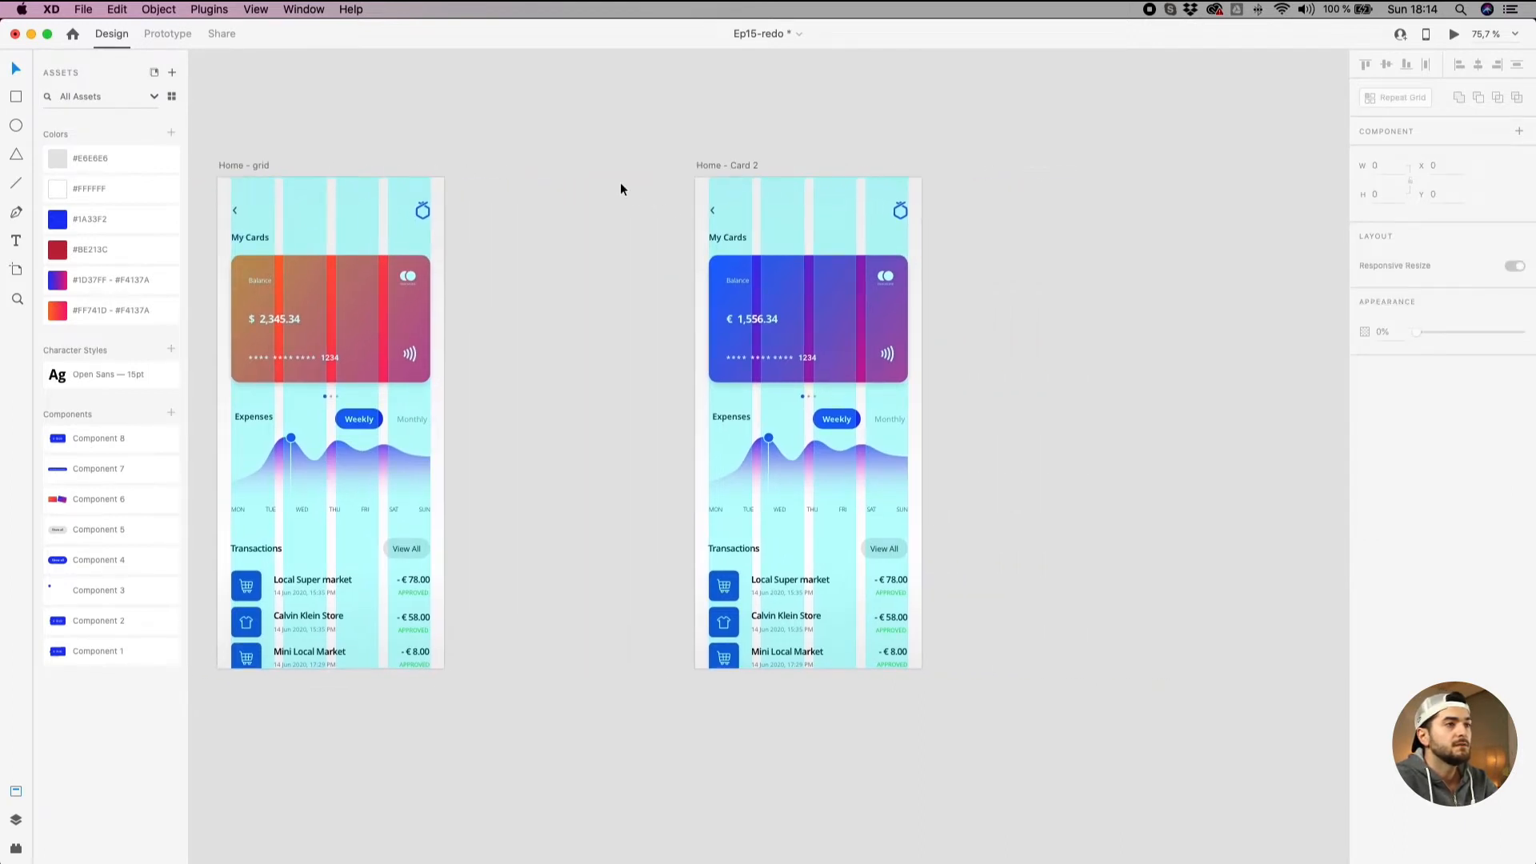
click(834, 278)
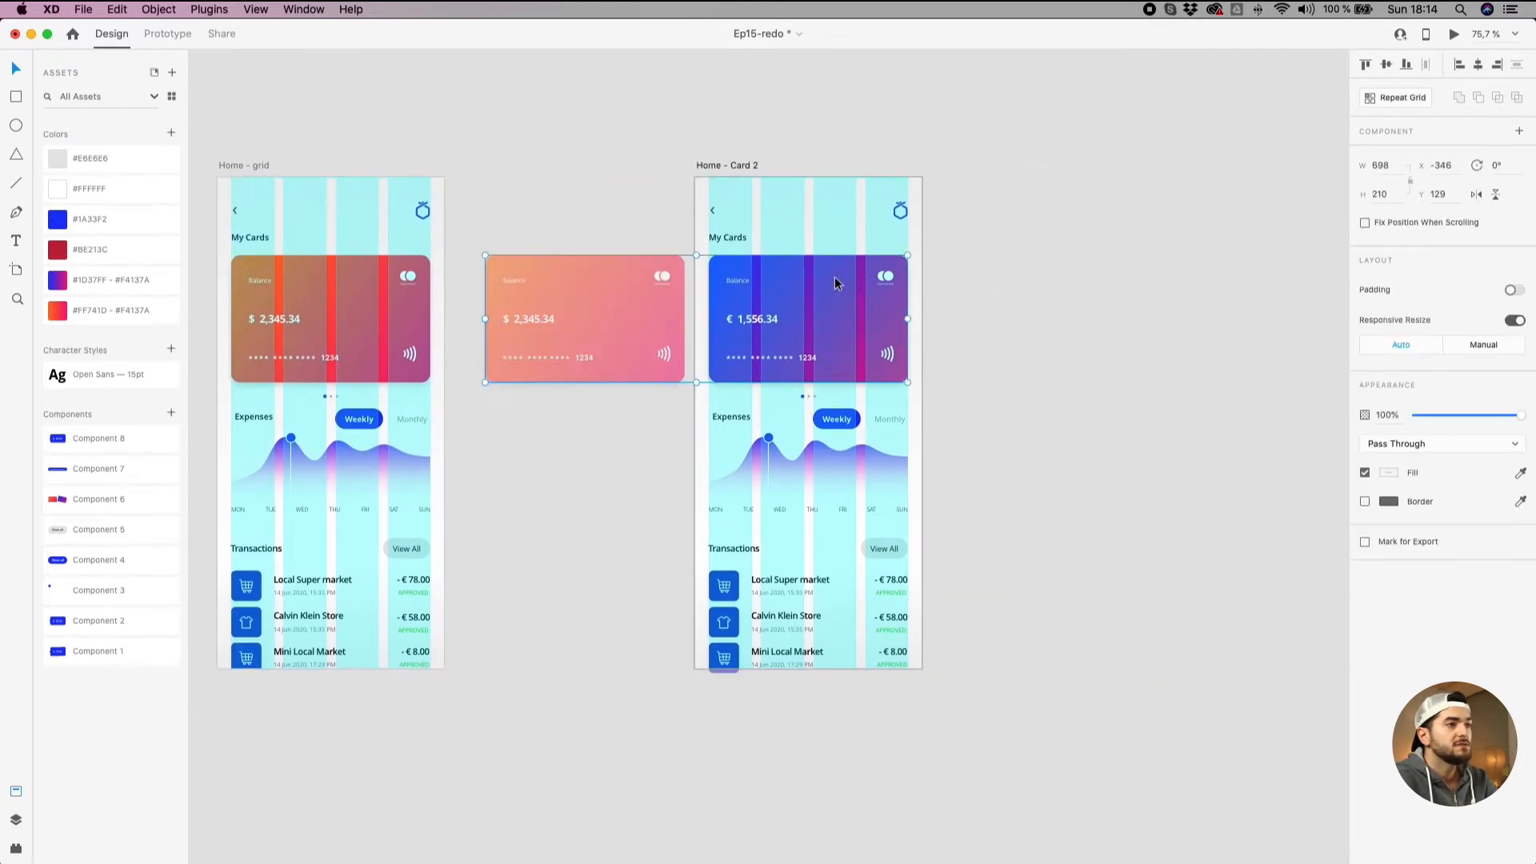
click(630, 267)
drag(686, 250, 671, 235)
click(593, 200)
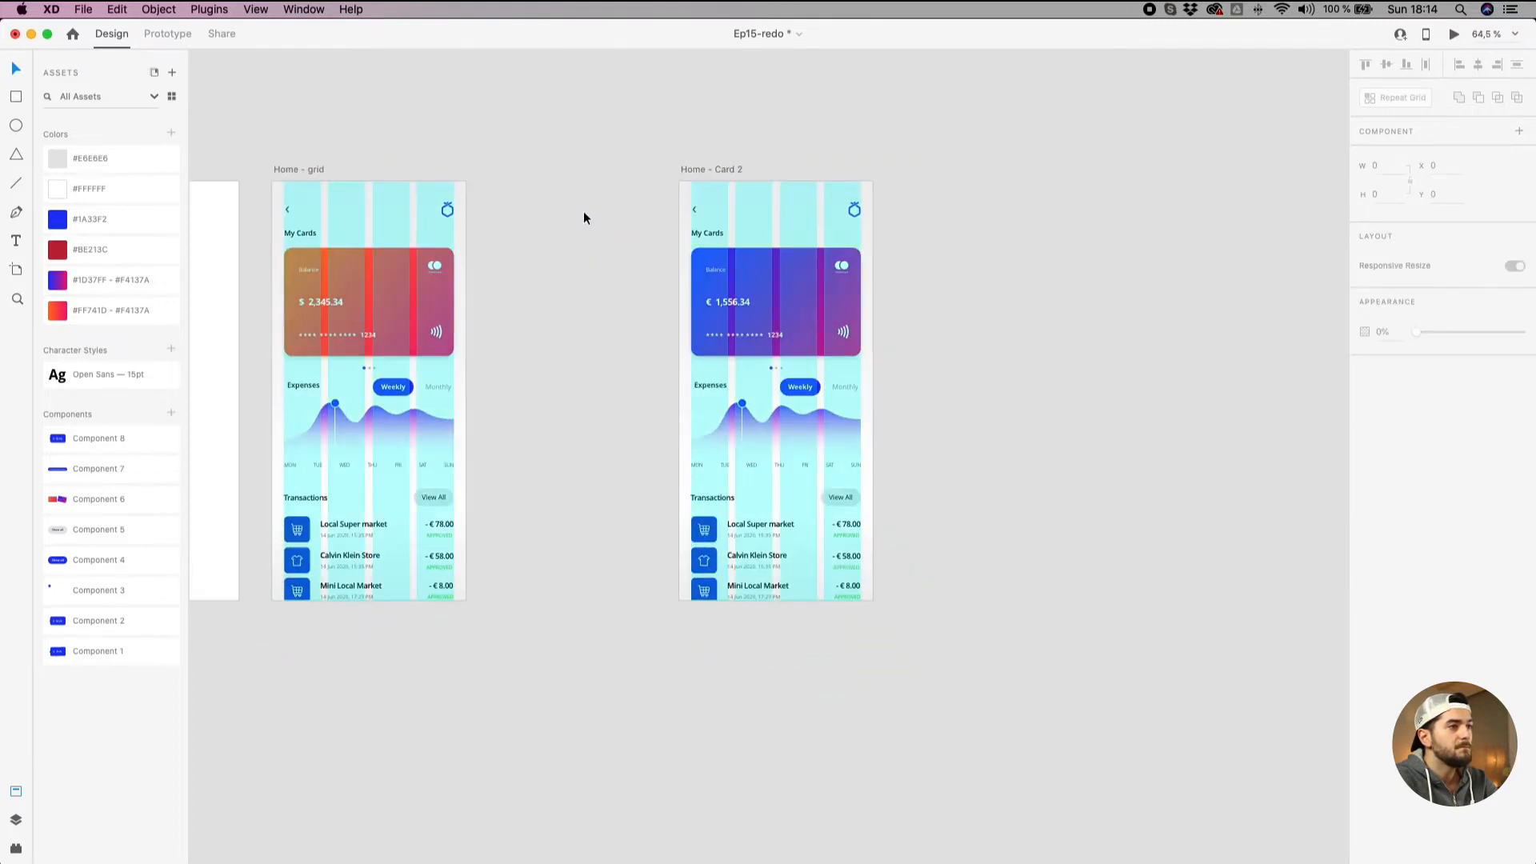
Centre the pagination dots horizontally on the Home - Card 2 artboard and on the Home - grid artboard.
drag(576, 216, 829, 224)
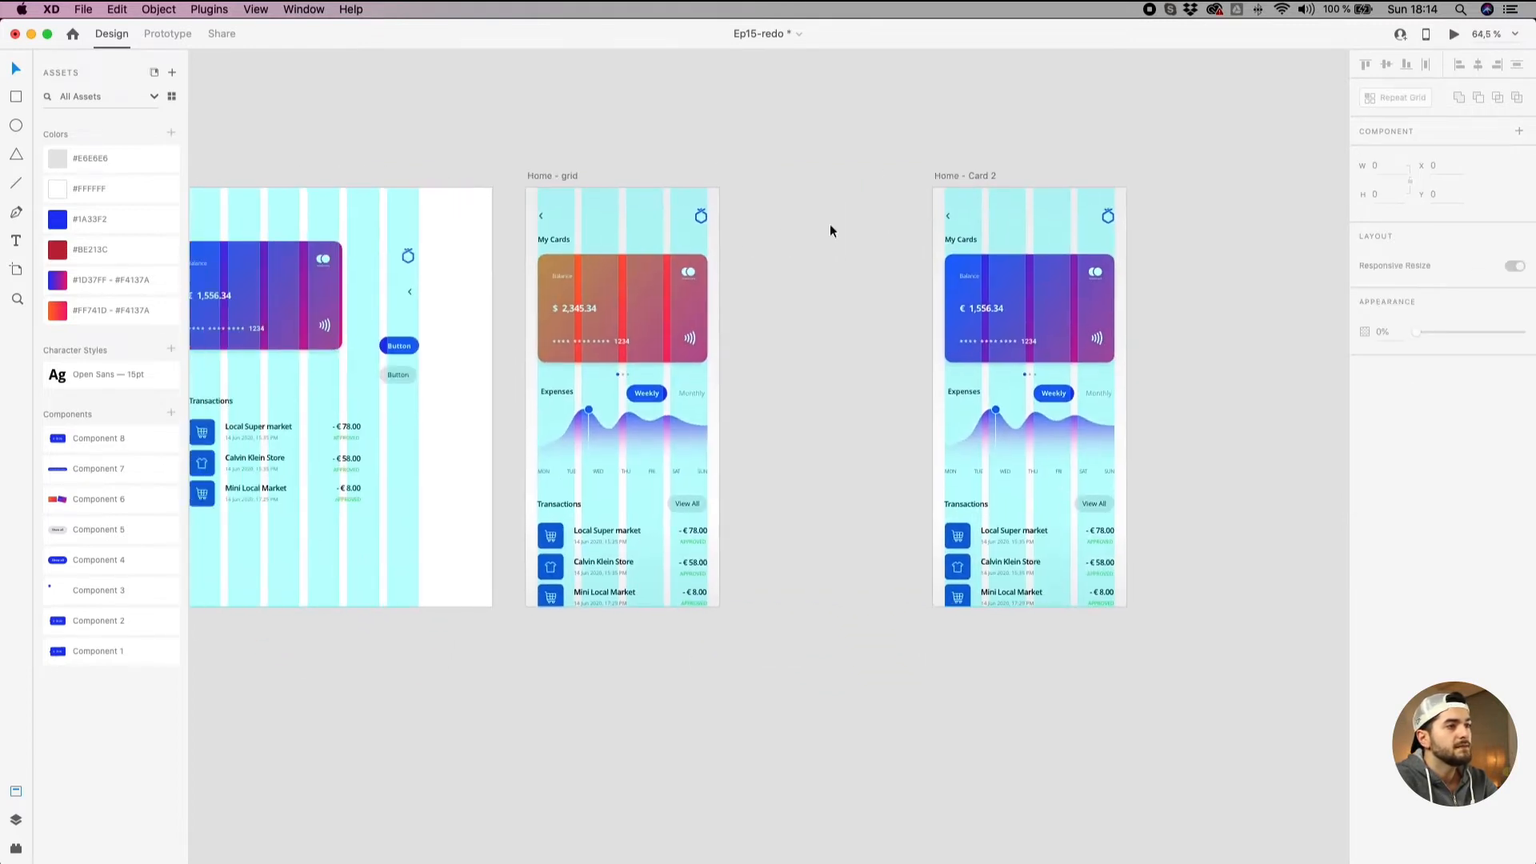
scroll(1059, 373, up, 10)
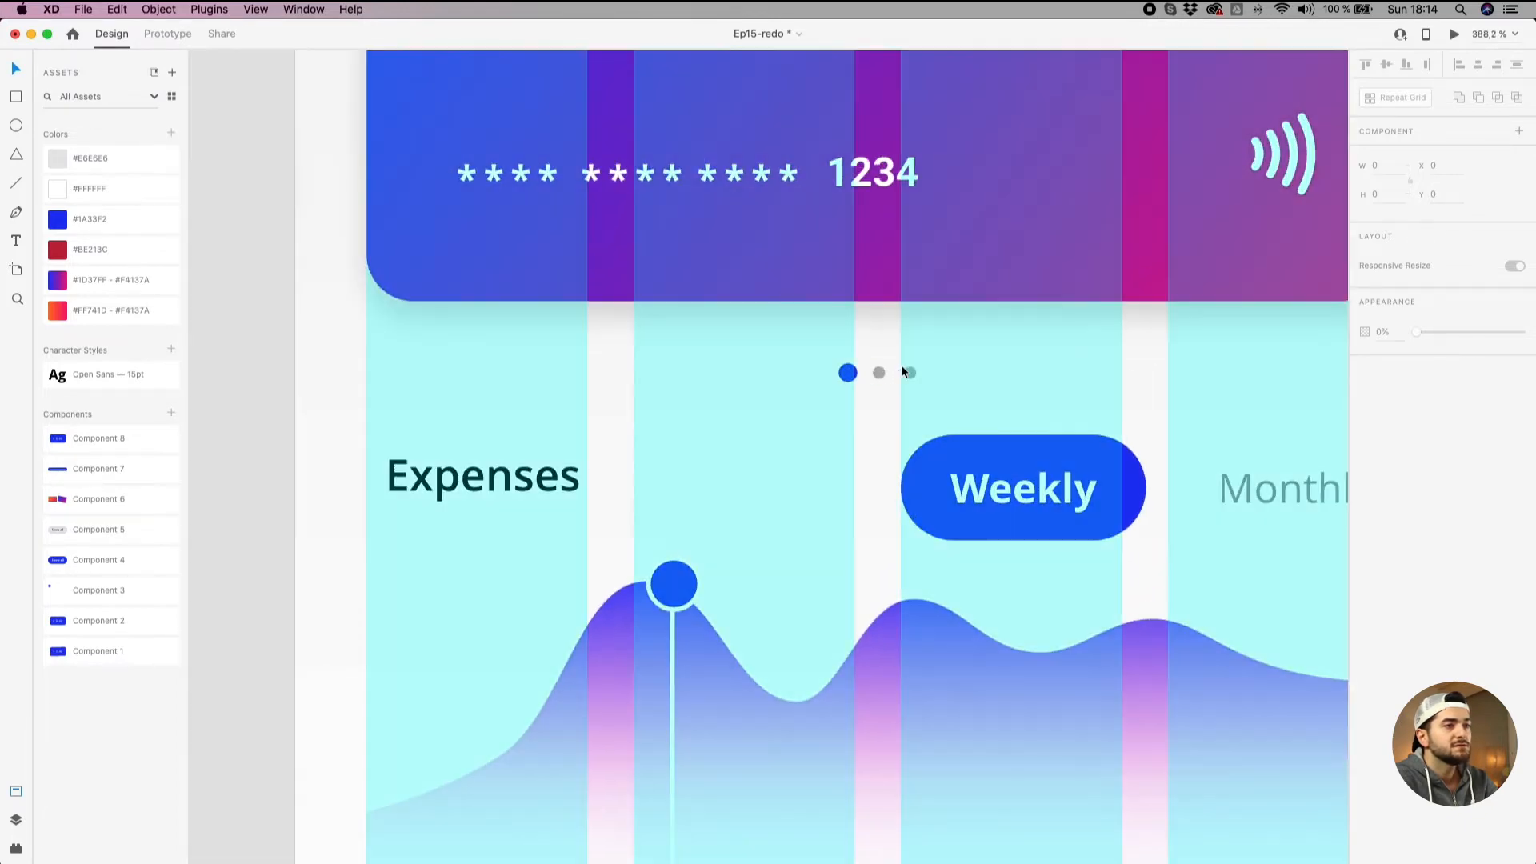
click(880, 371)
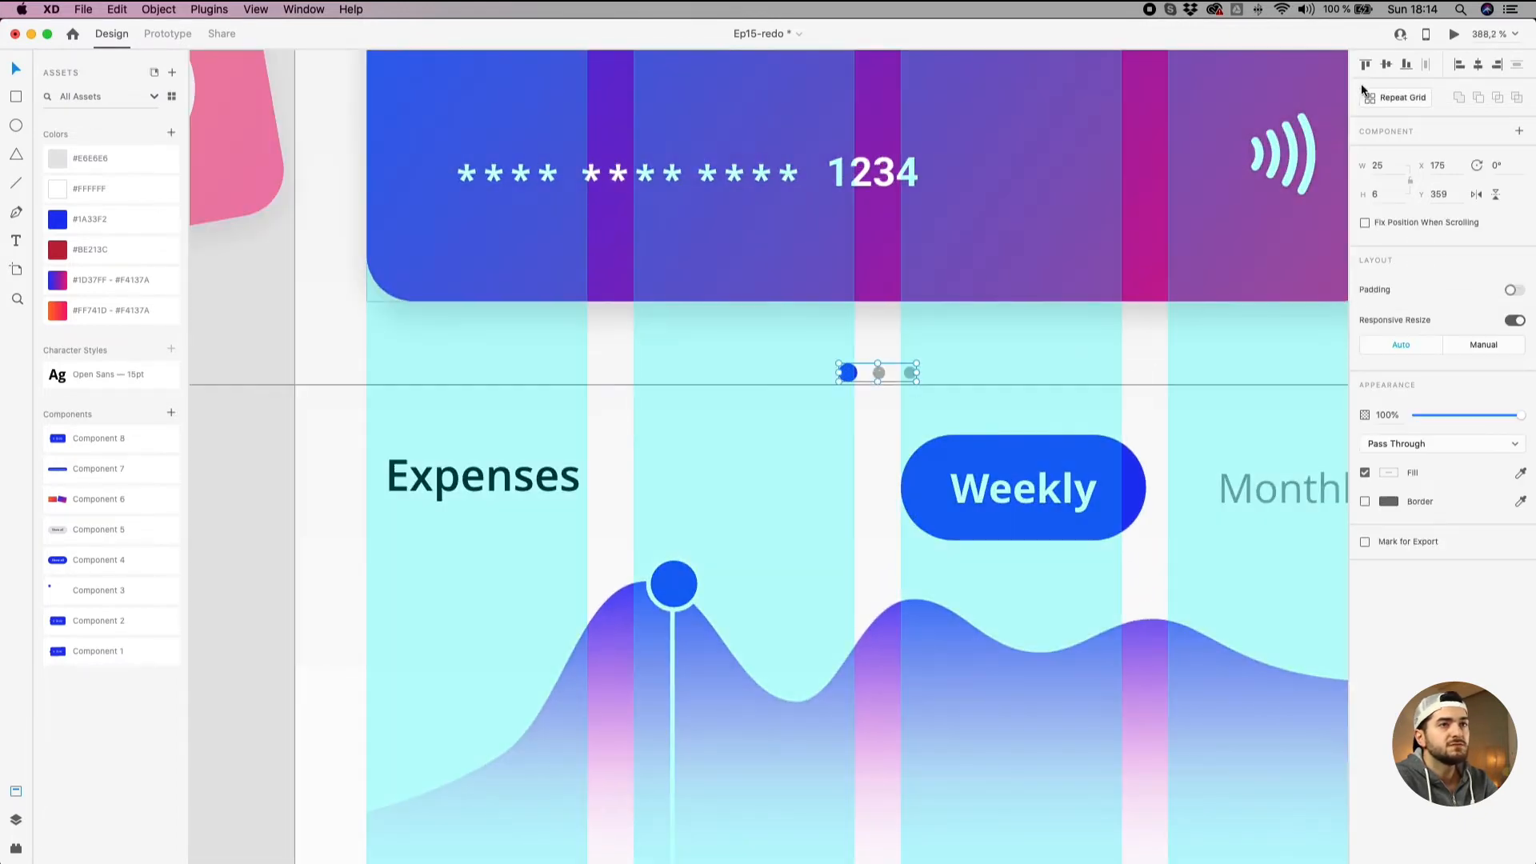
click(1478, 64)
drag(454, 405, 952, 443)
scroll(769, 446, down, 5)
drag(475, 498, 1080, 502)
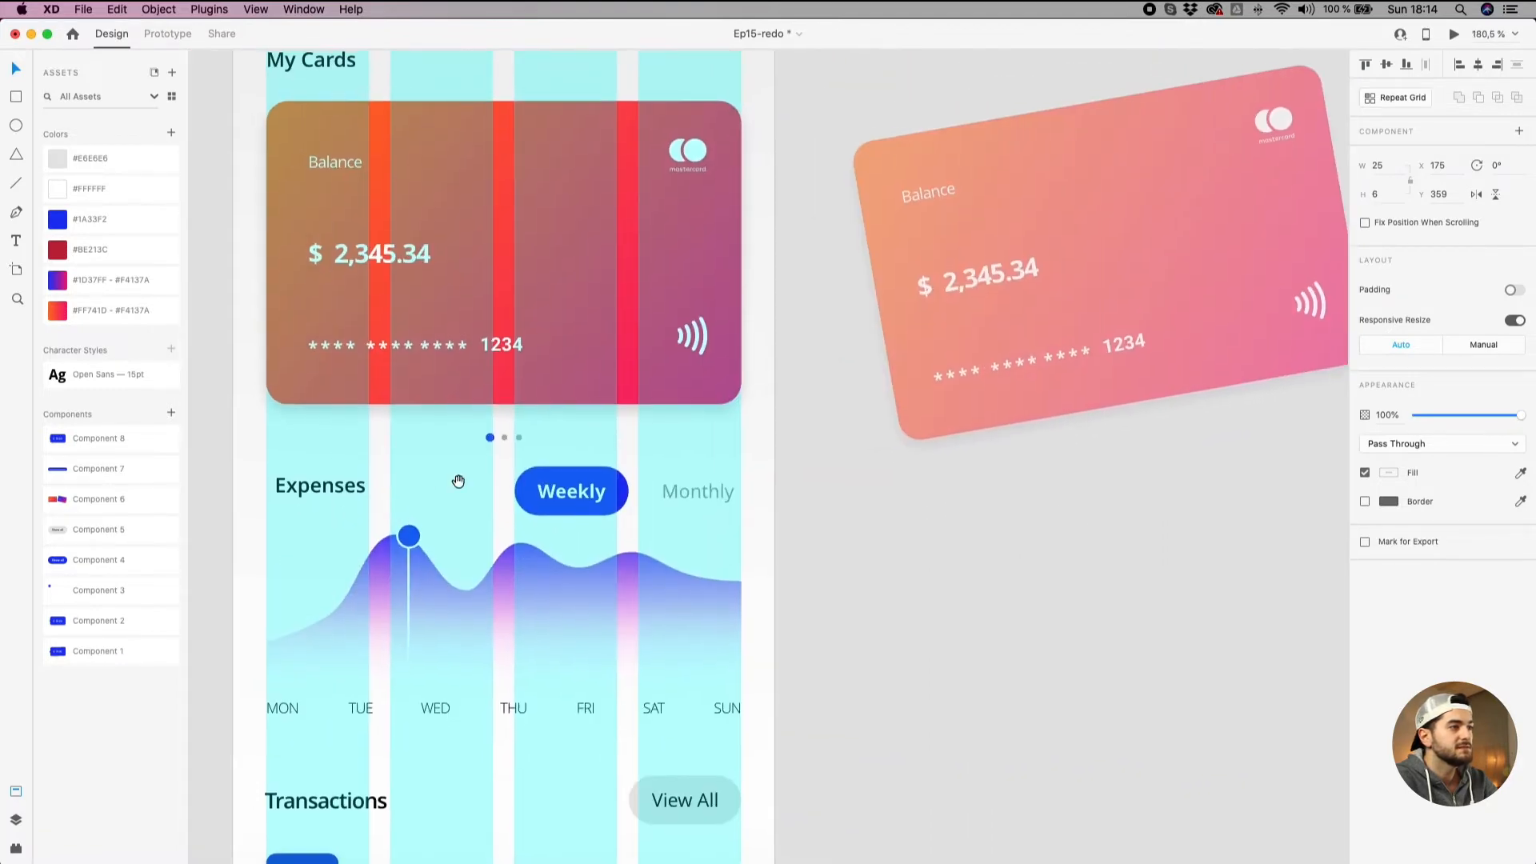
click(1479, 65)
click(922, 612)
scroll(923, 607, down, 4)
Swap the blue pagination dot on Home - Card 2 with the middle grey dot, placing the blue dot at X 184.
drag(1071, 538, 482, 439)
scroll(756, 408, up, 10)
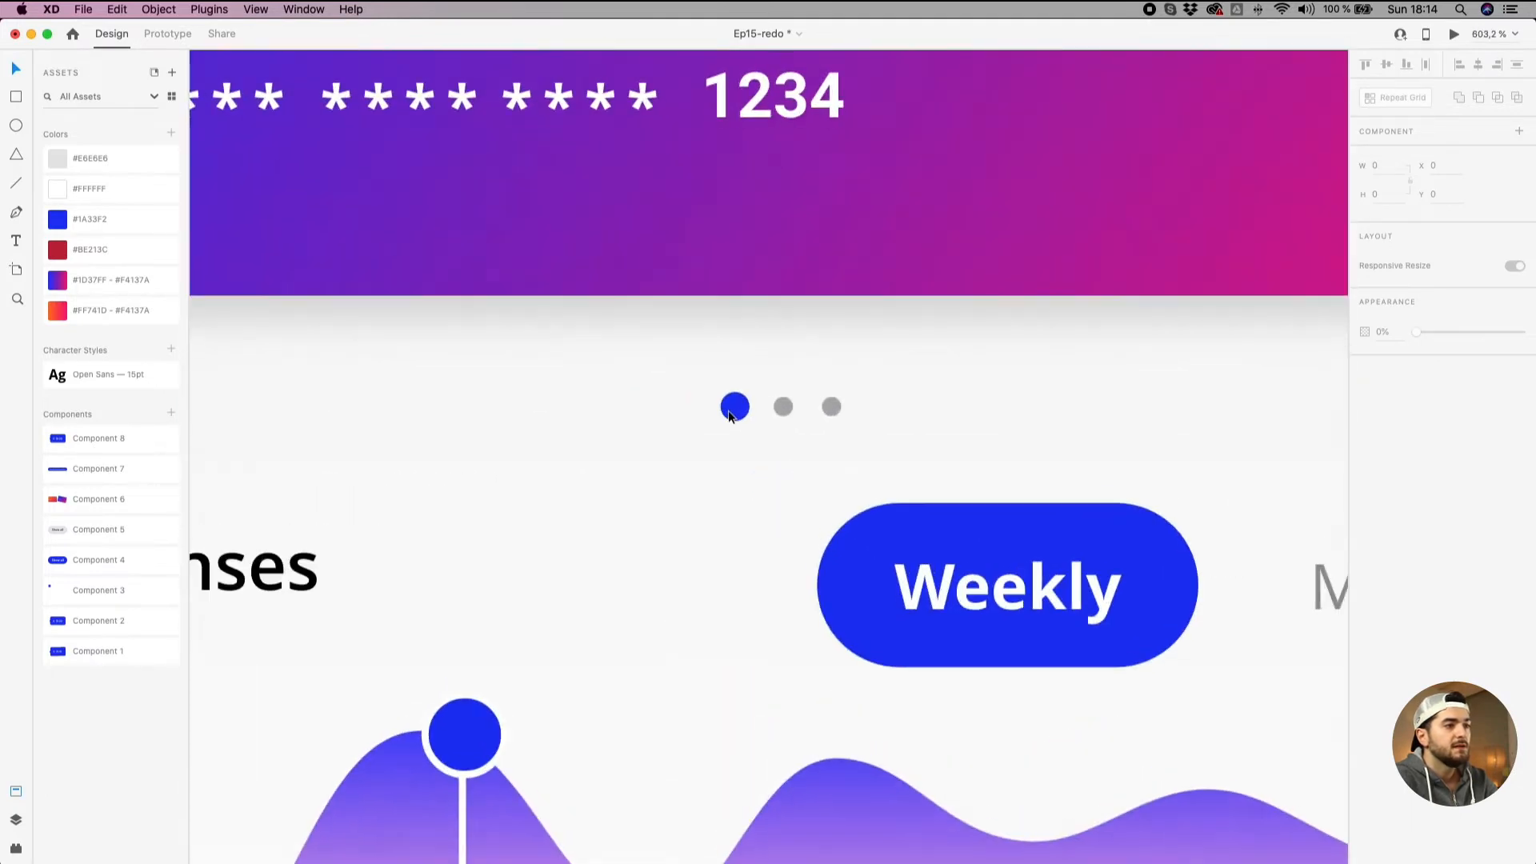
double_click(762, 406)
drag(729, 415, 764, 411)
key(super+z)
click(783, 407)
scroll(835, 407, up, 3)
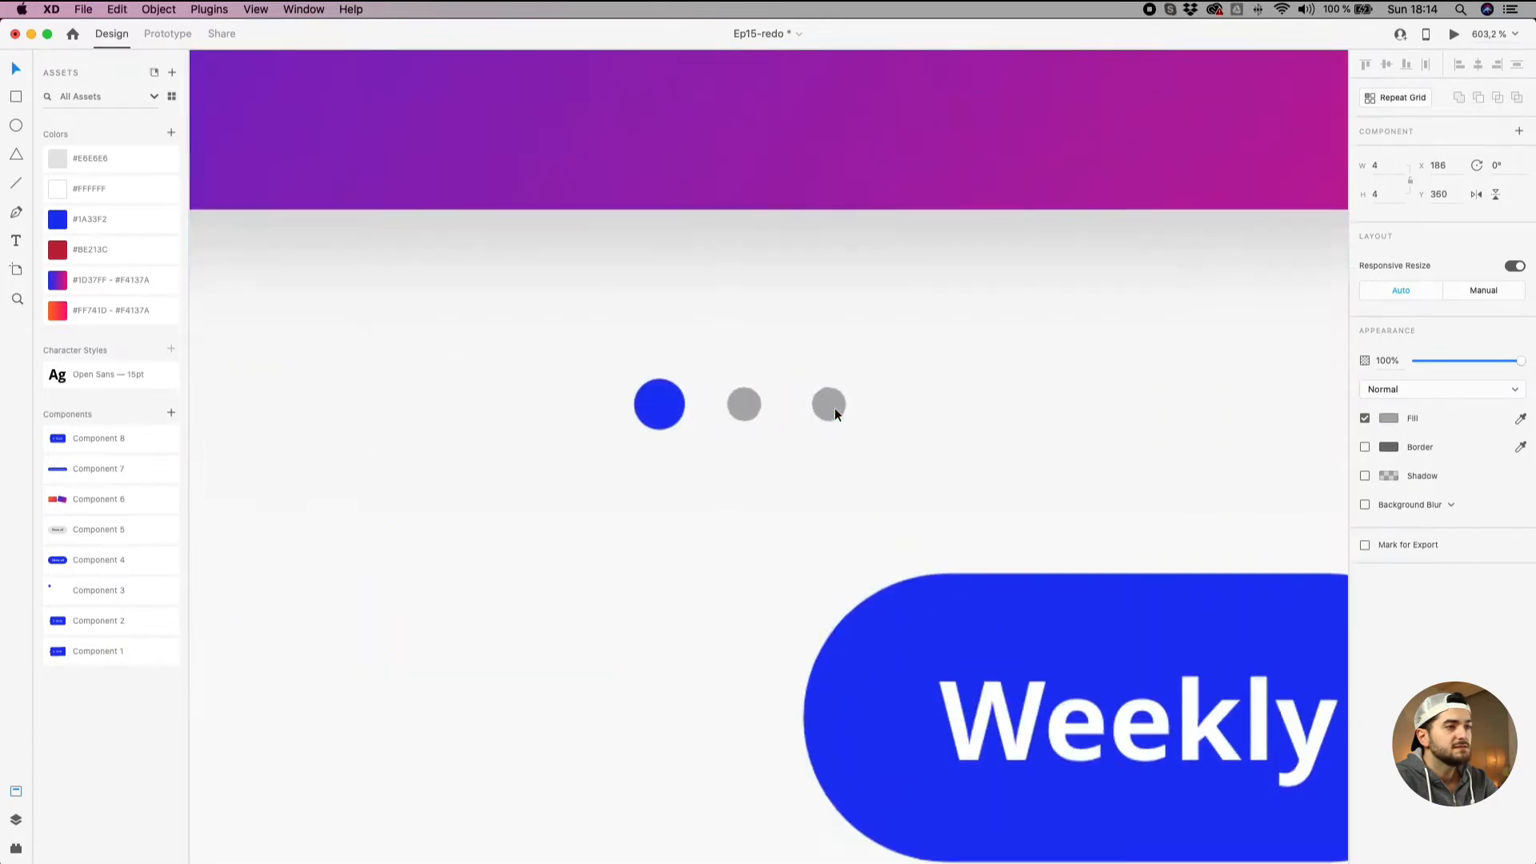
key(shift+super+apostrophe)
mouse_move(741, 405)
mouse_down()
mouse_move(649, 410)
mouse_move(754, 410)
mouse_up()
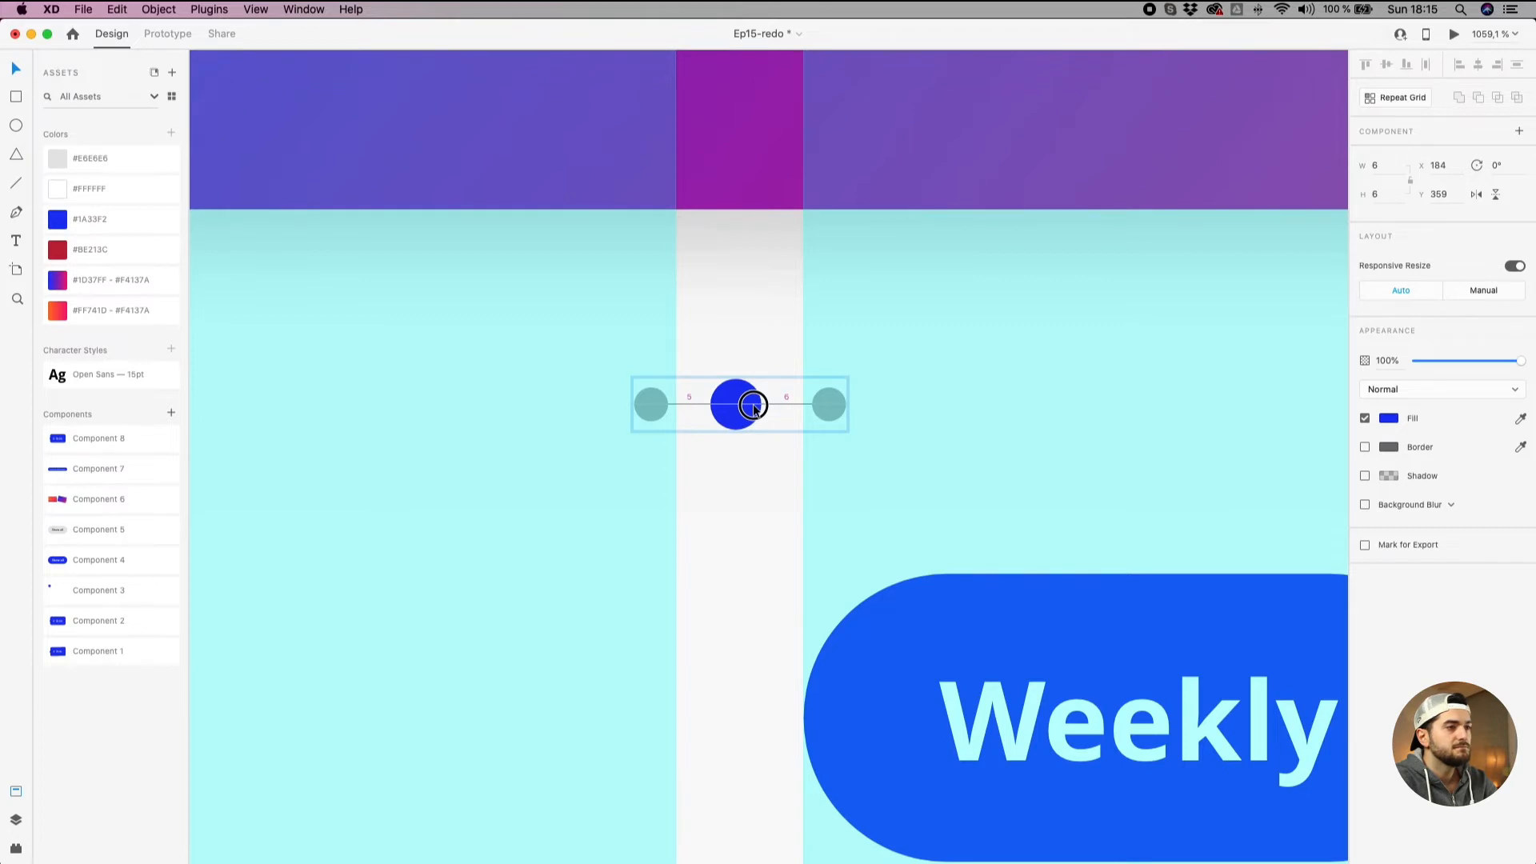
drag(754, 410, 754, 410)
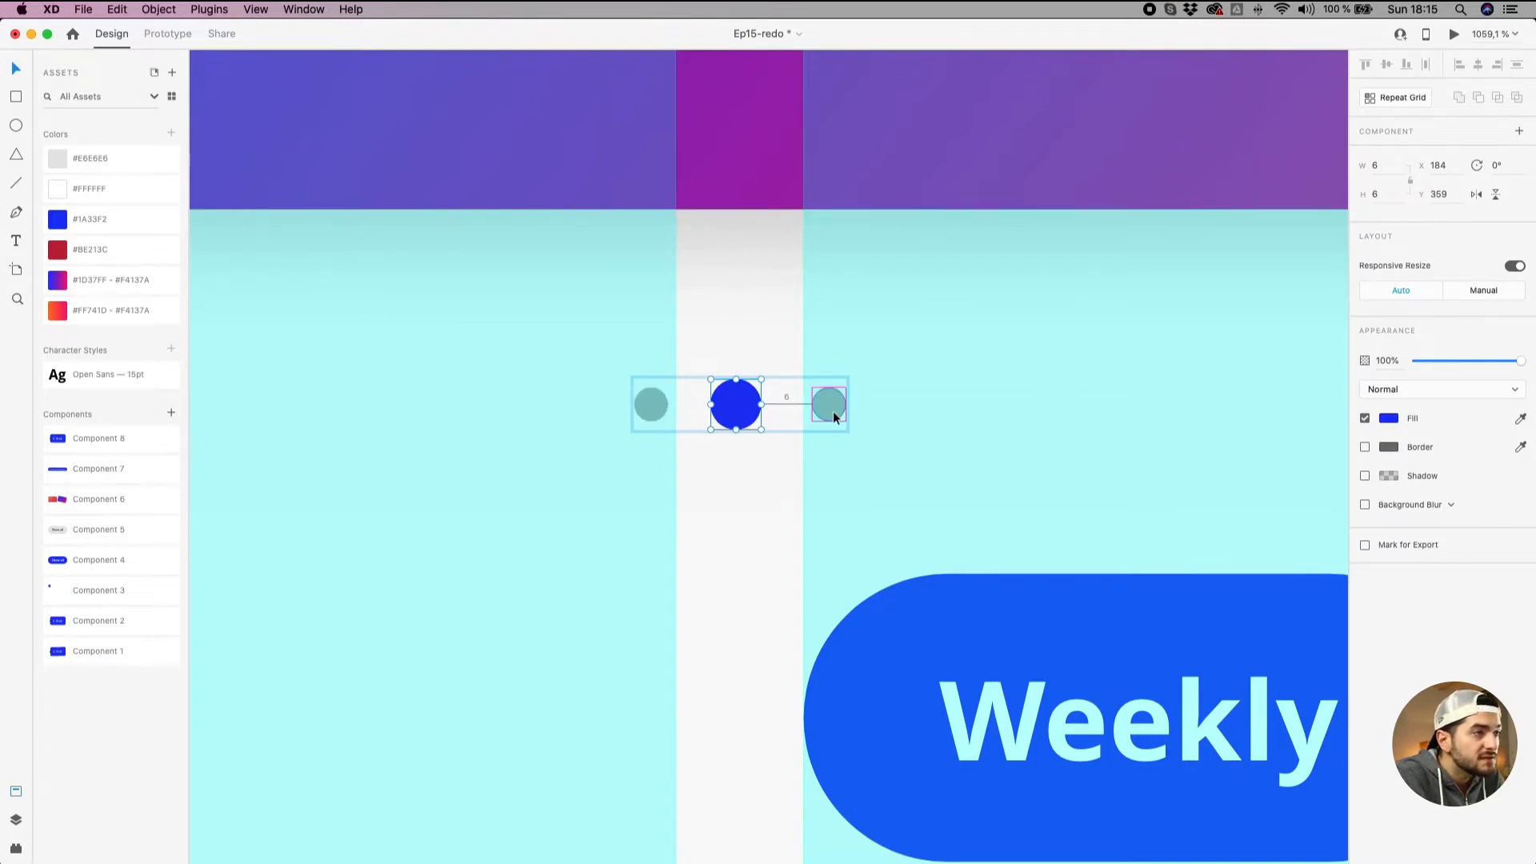
click(714, 497)
scroll(715, 497, down, 5)
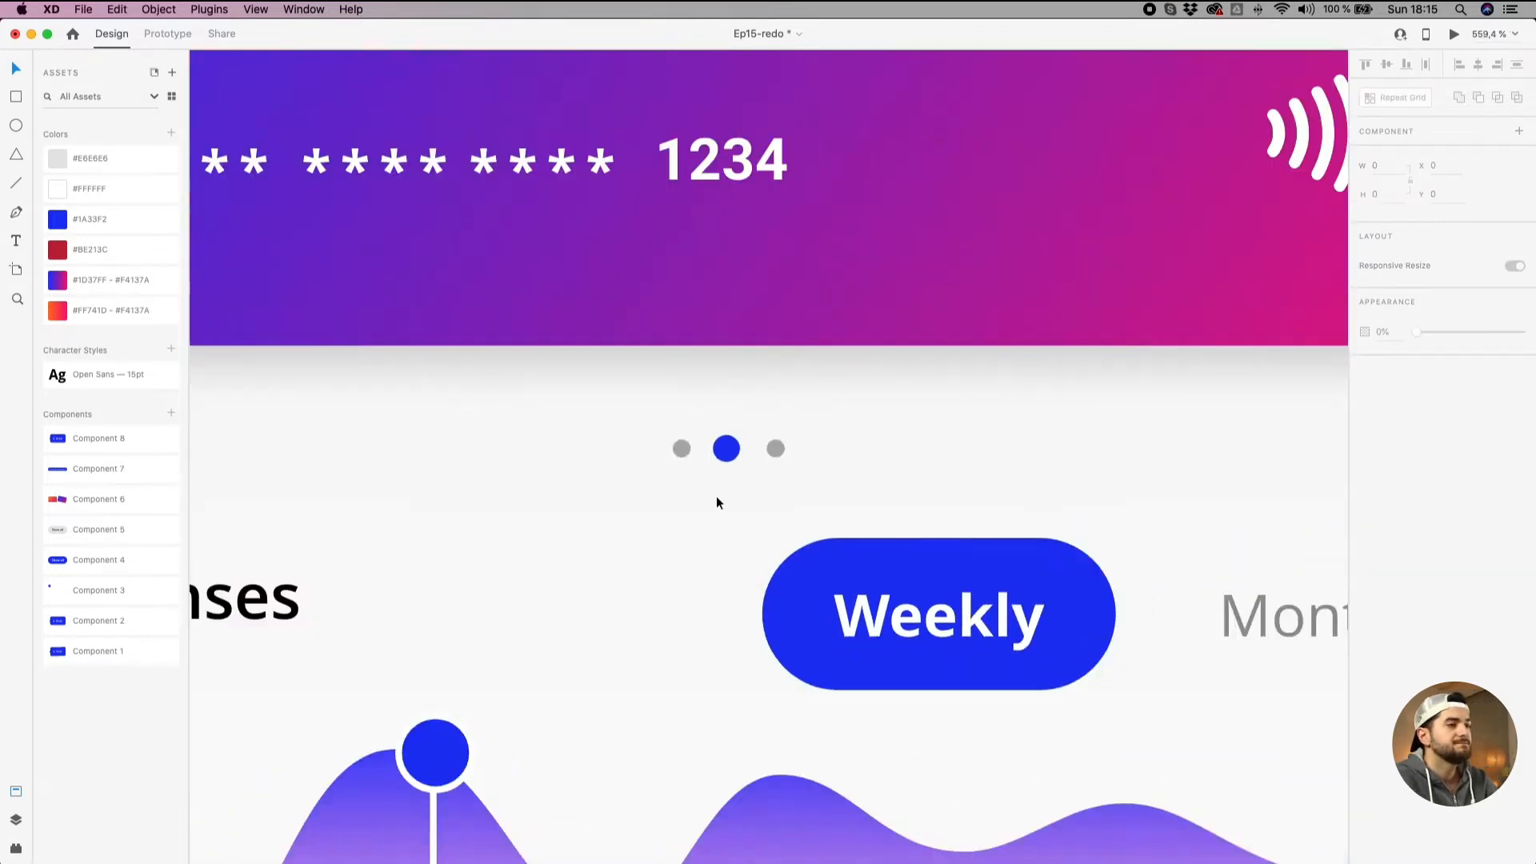
Shift the first grey pagination dot on Home - Card 2 to X 176 and the blue dot to X 184.5.
scroll(717, 497, down, 2)
scroll(709, 456, up, 5)
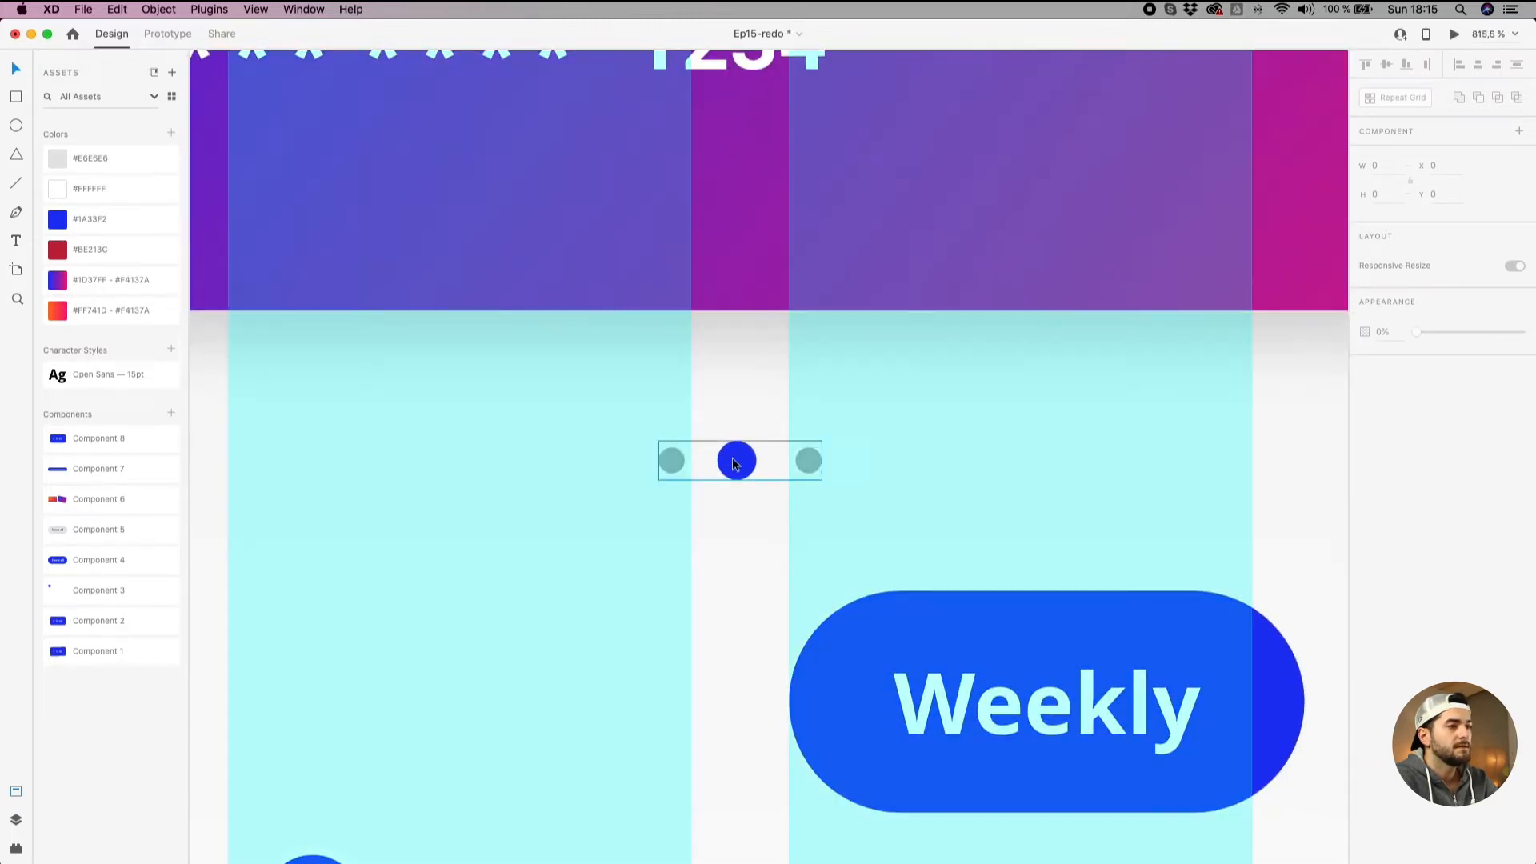
double_click(732, 457)
click(669, 458)
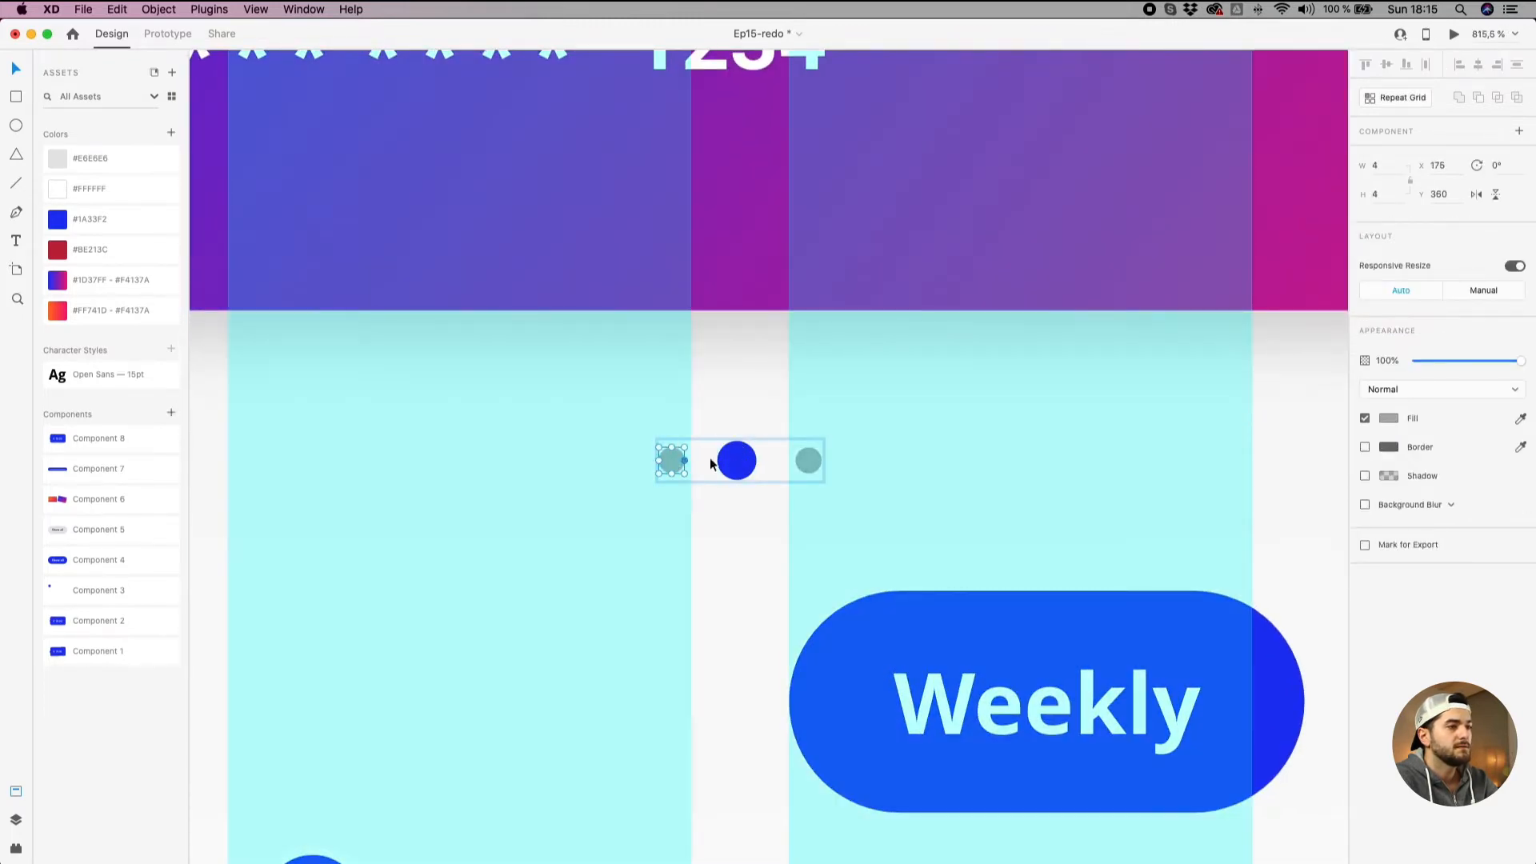
drag(668, 464, 672, 464)
click(730, 464)
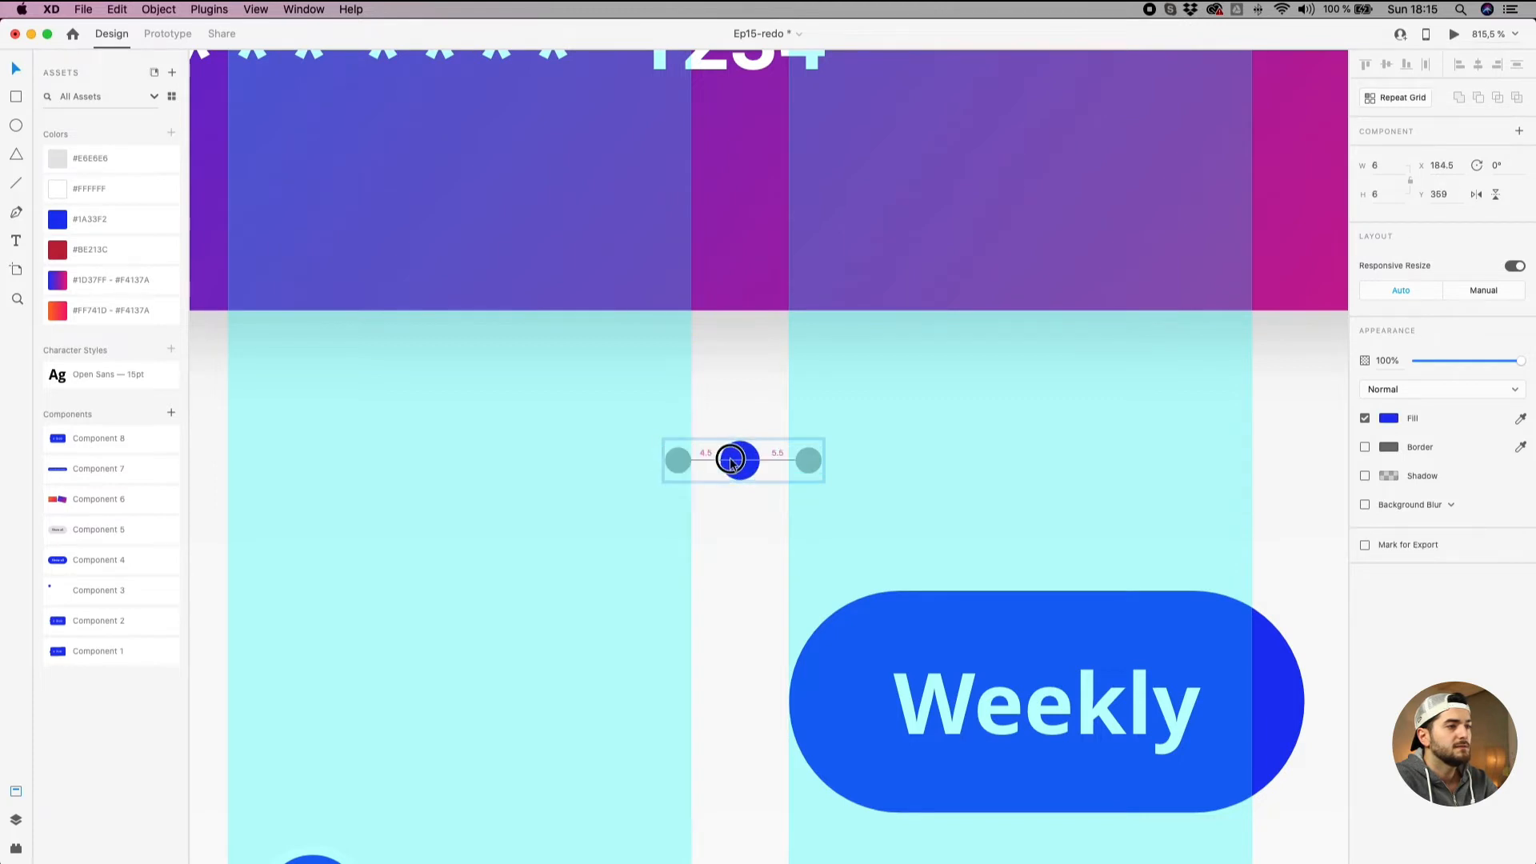
click(677, 463)
click(741, 461)
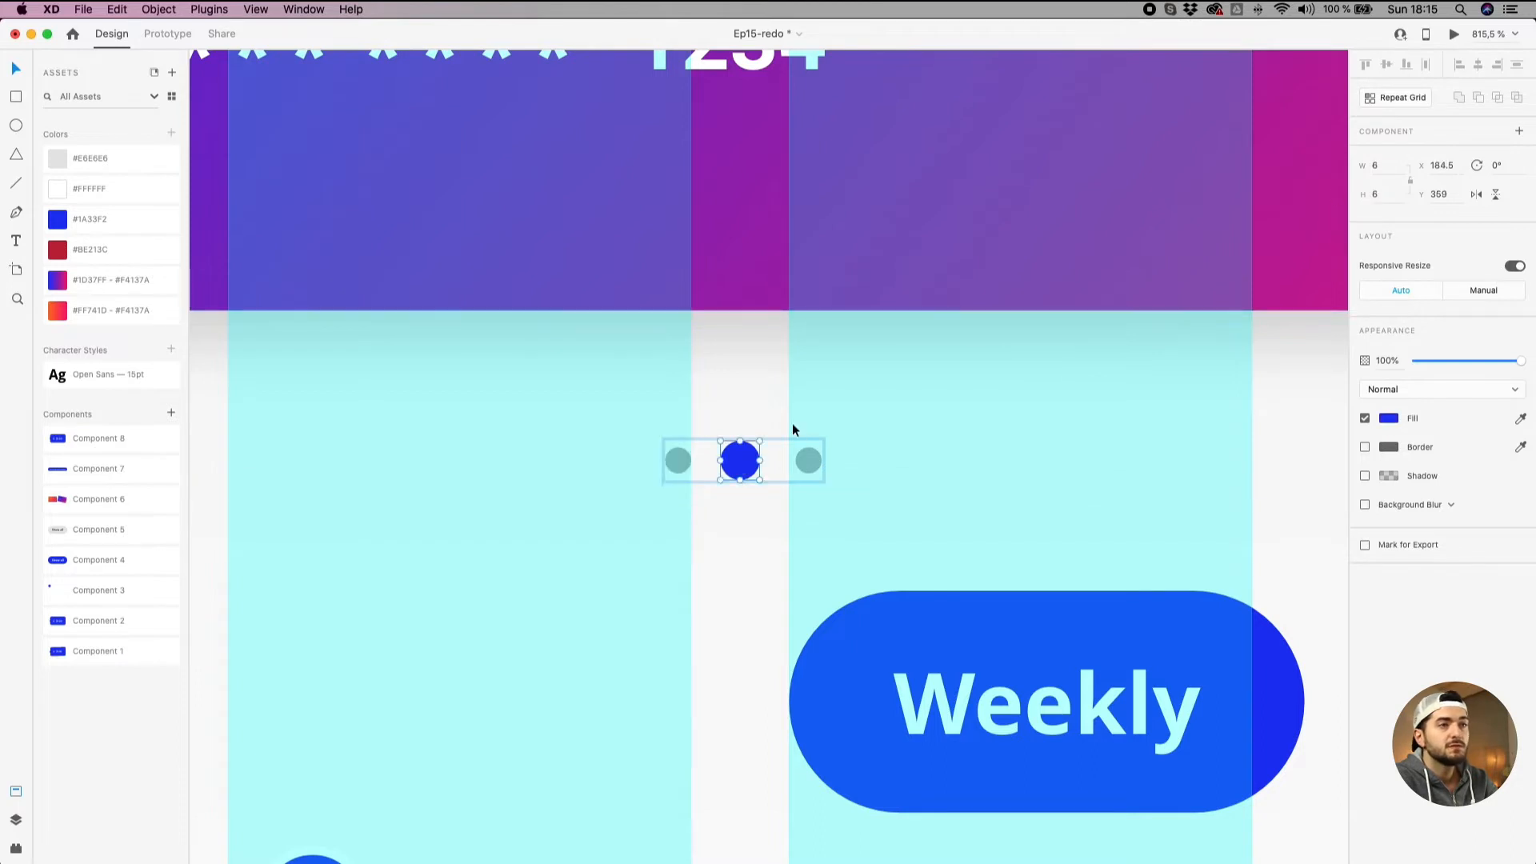
Set the blue dot's X position to 184 and nudge it to X 185, leaving 5 px gaps to both grey dots.
click(1451, 166)
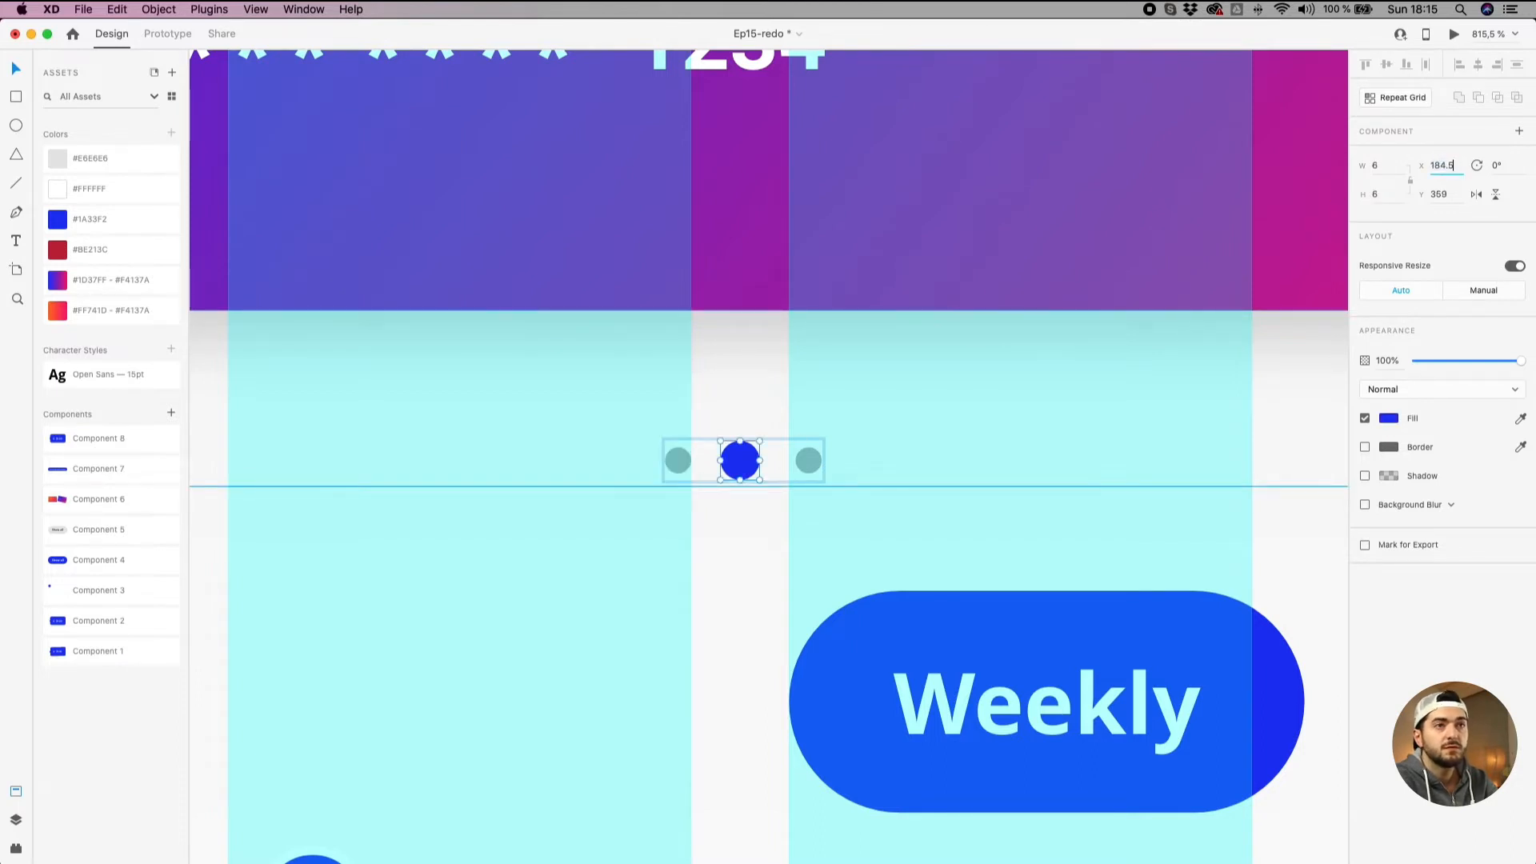
text(184)
key(Return)
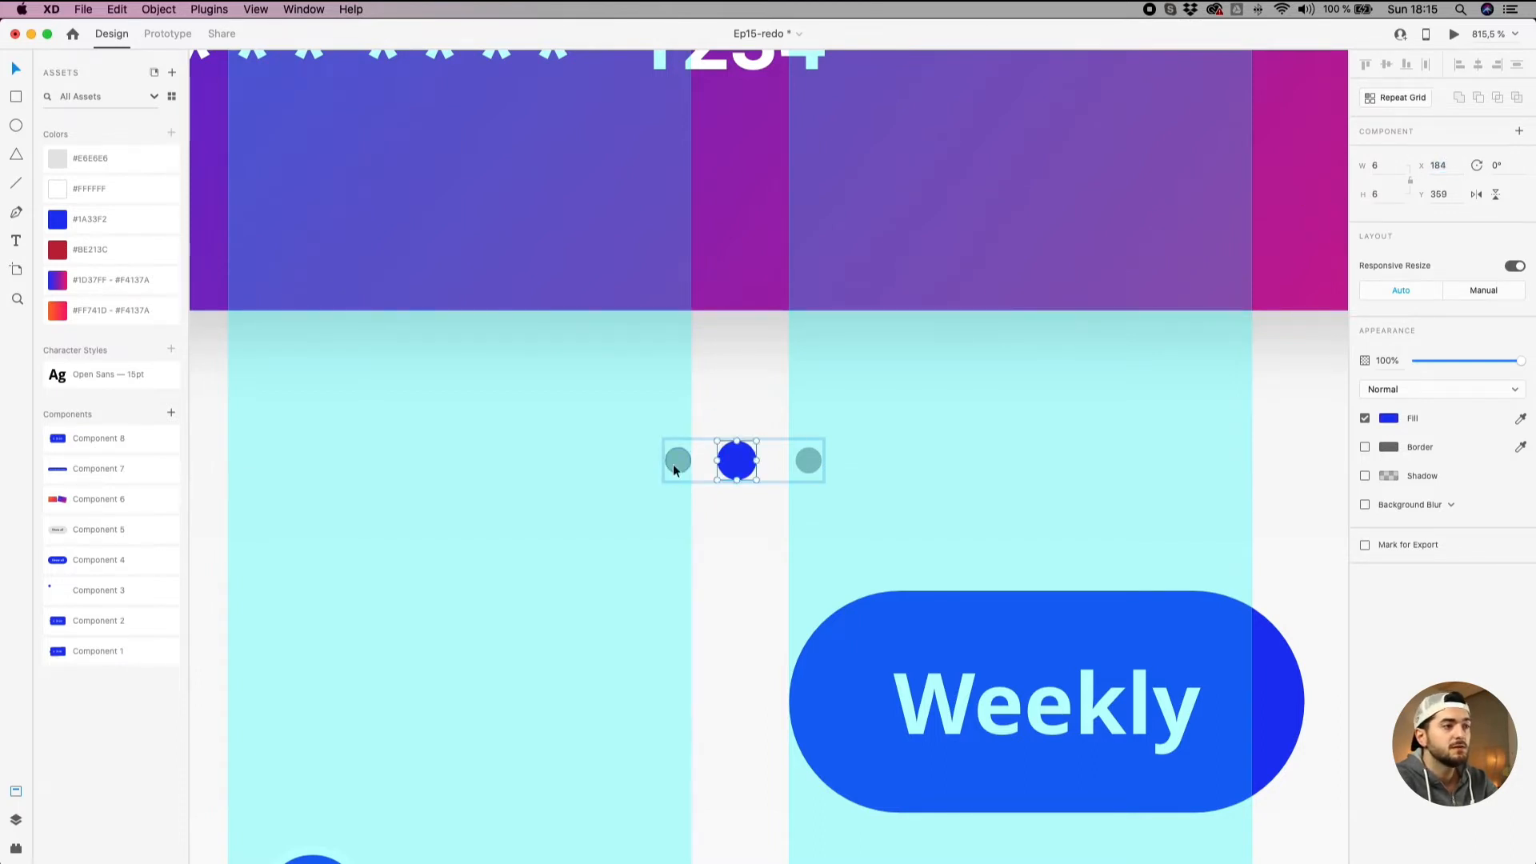
key(Right)
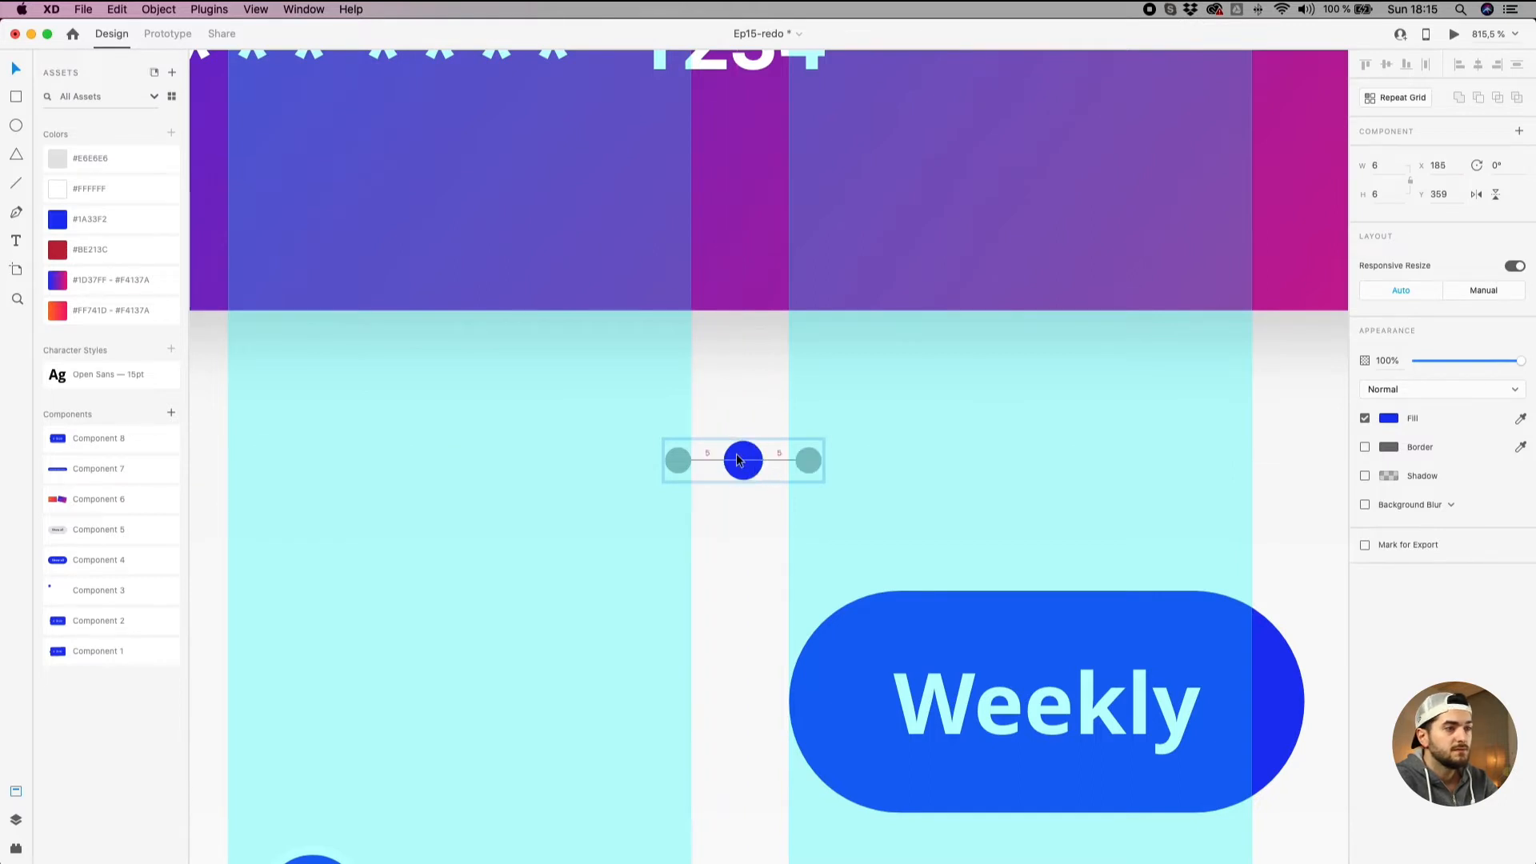
Check the position and spacing of the three pagination dots within the Home - Card 2 artboard.
click(672, 459)
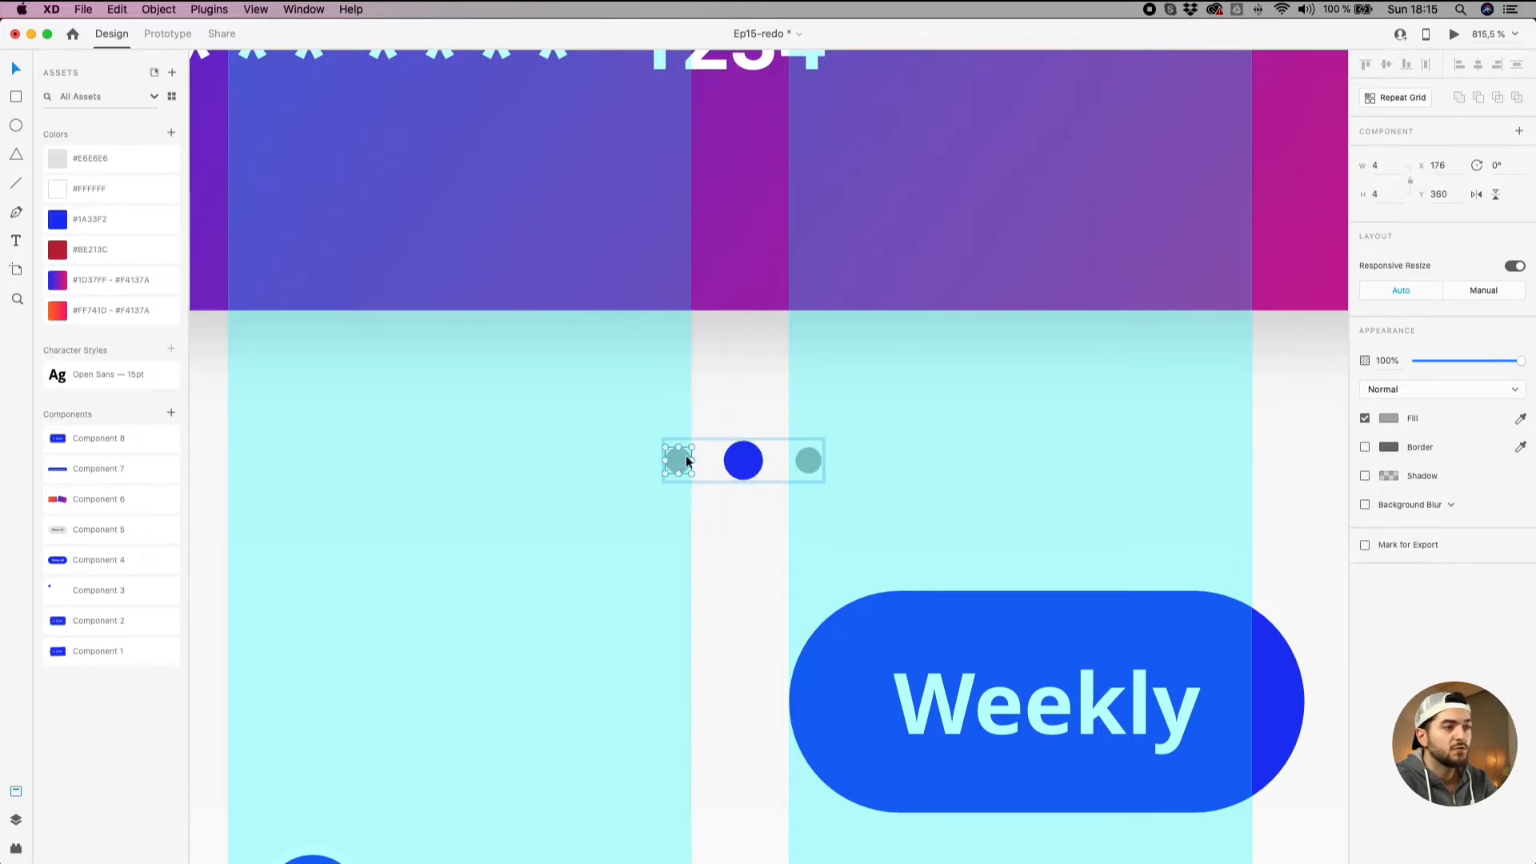
click(729, 464)
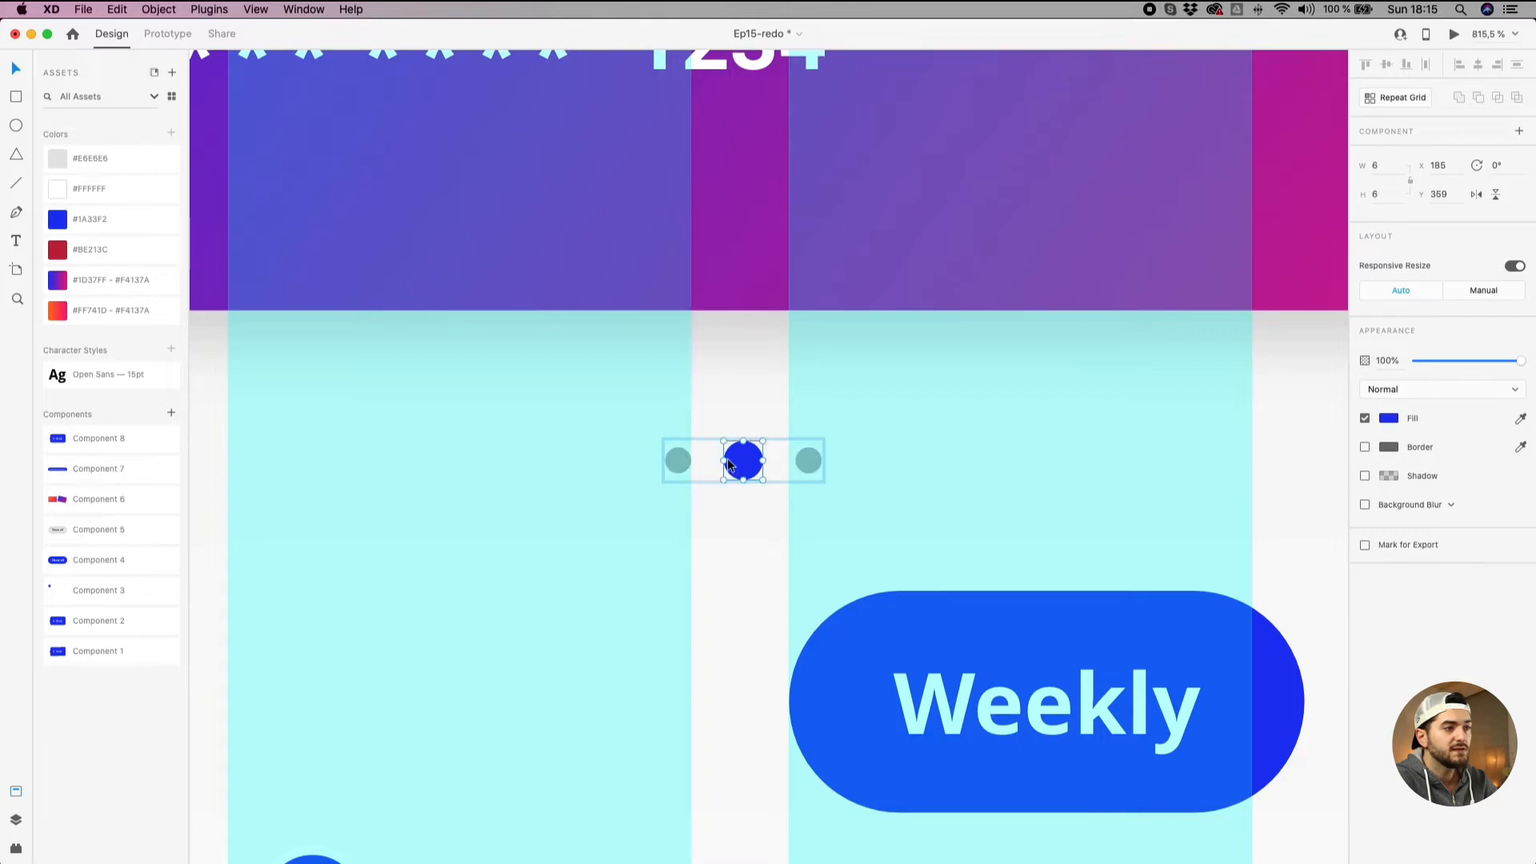
click(802, 461)
scroll(627, 461, down, 5)
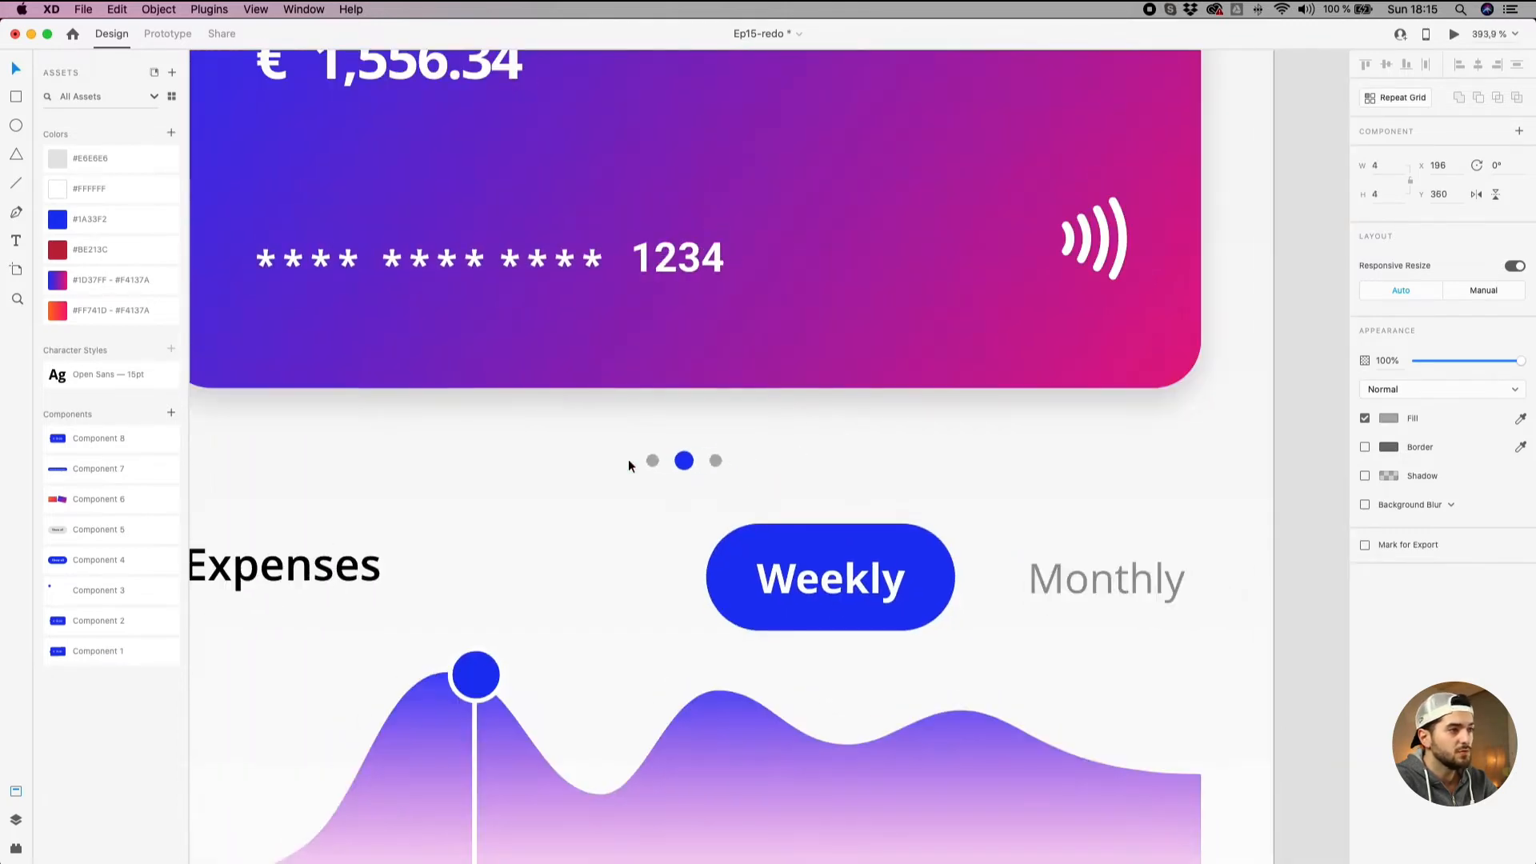
click(609, 475)
scroll(616, 477, left, 2)
scroll(751, 463, up, 5)
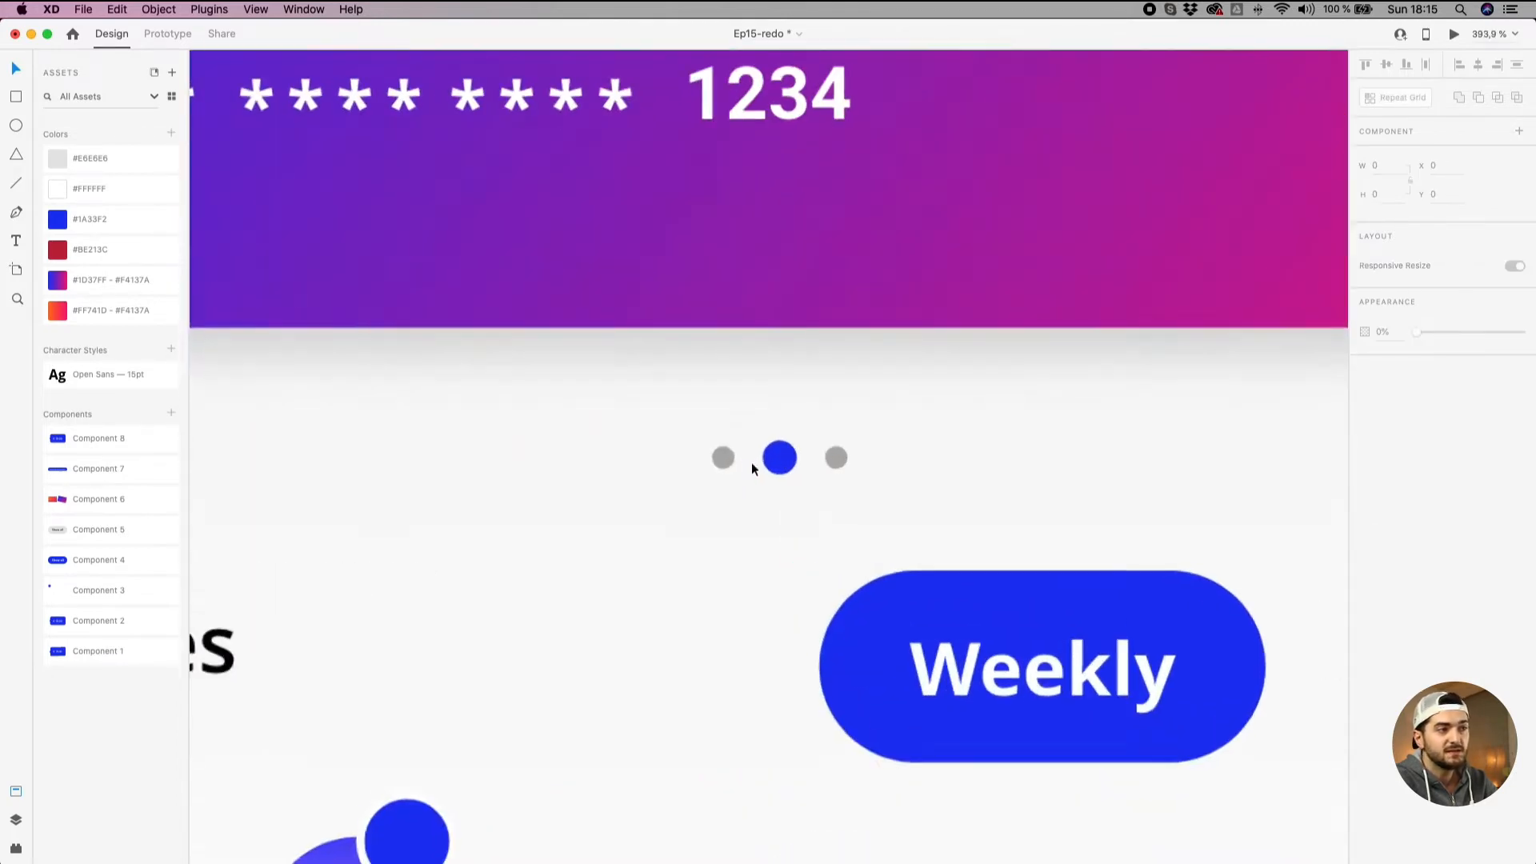
click(776, 461)
double_click(776, 461)
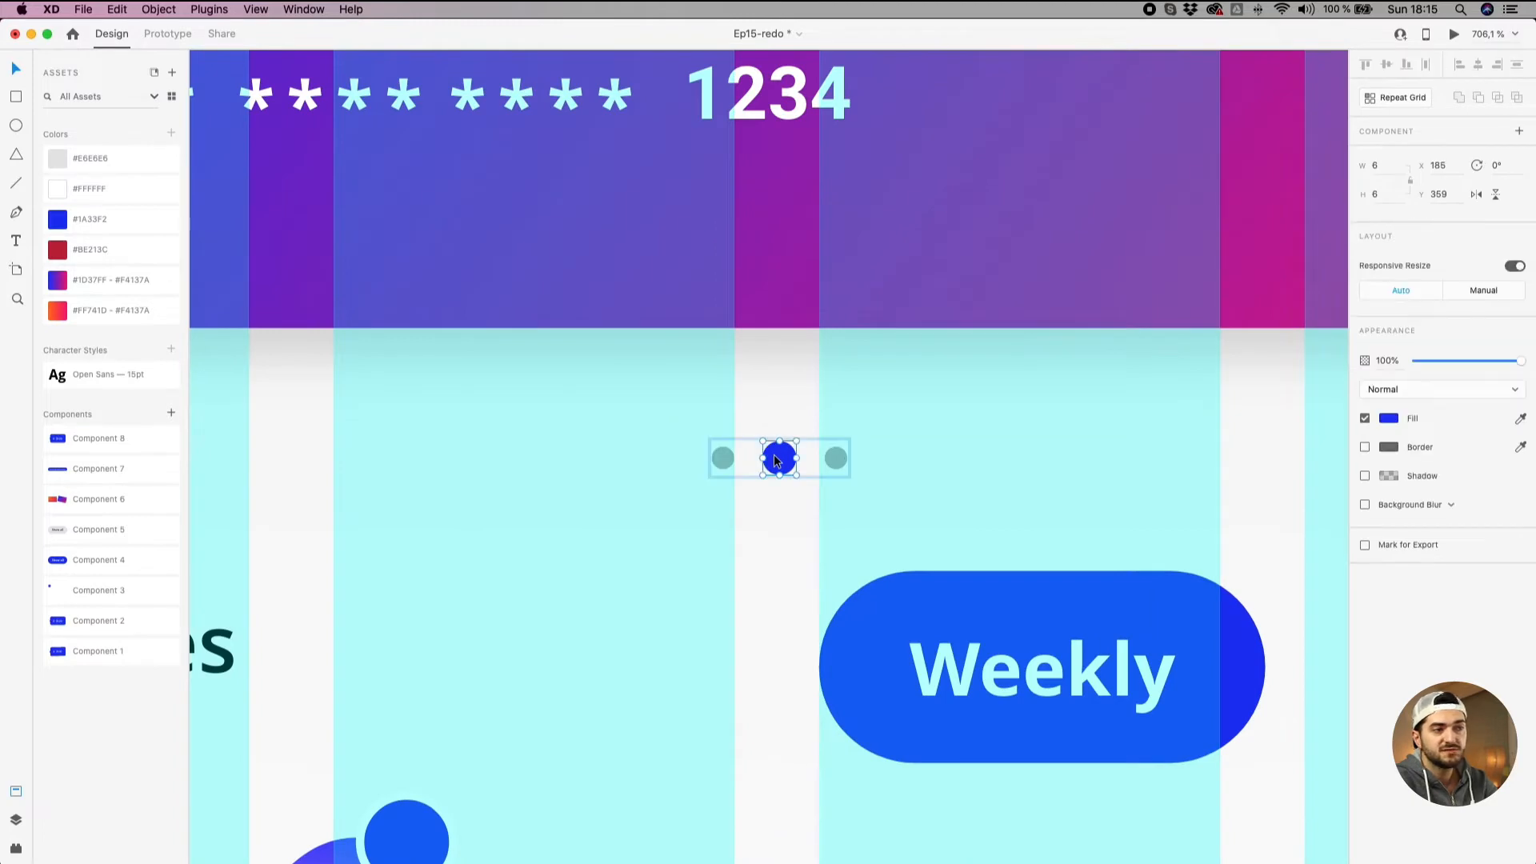
click(756, 592)
scroll(752, 582, down, 5)
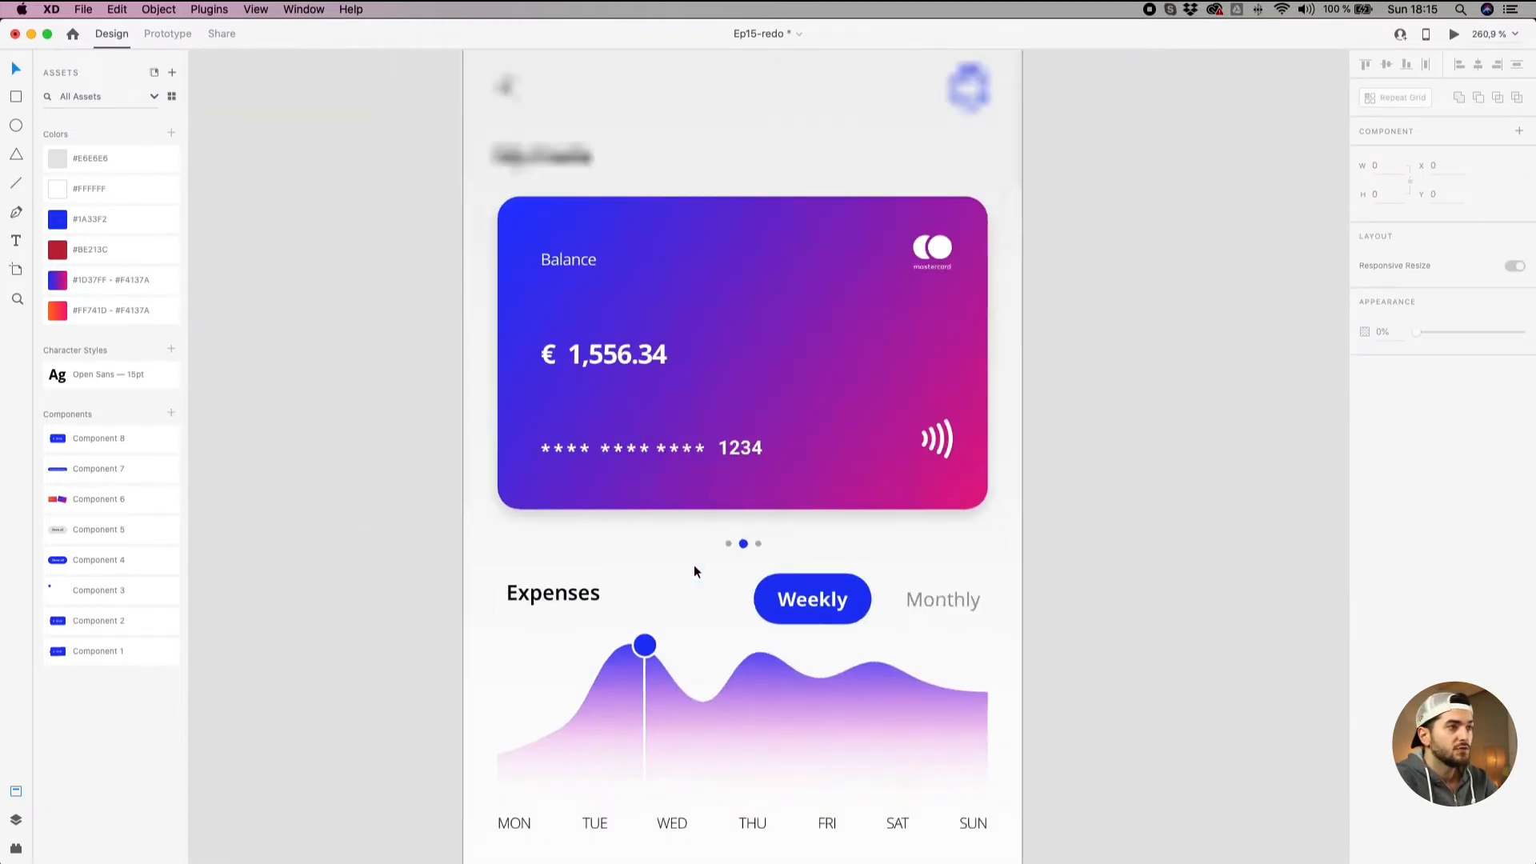
scroll(694, 565, down, 4)
key(super+shift+apostrophe)
scroll(693, 564, down, 1)
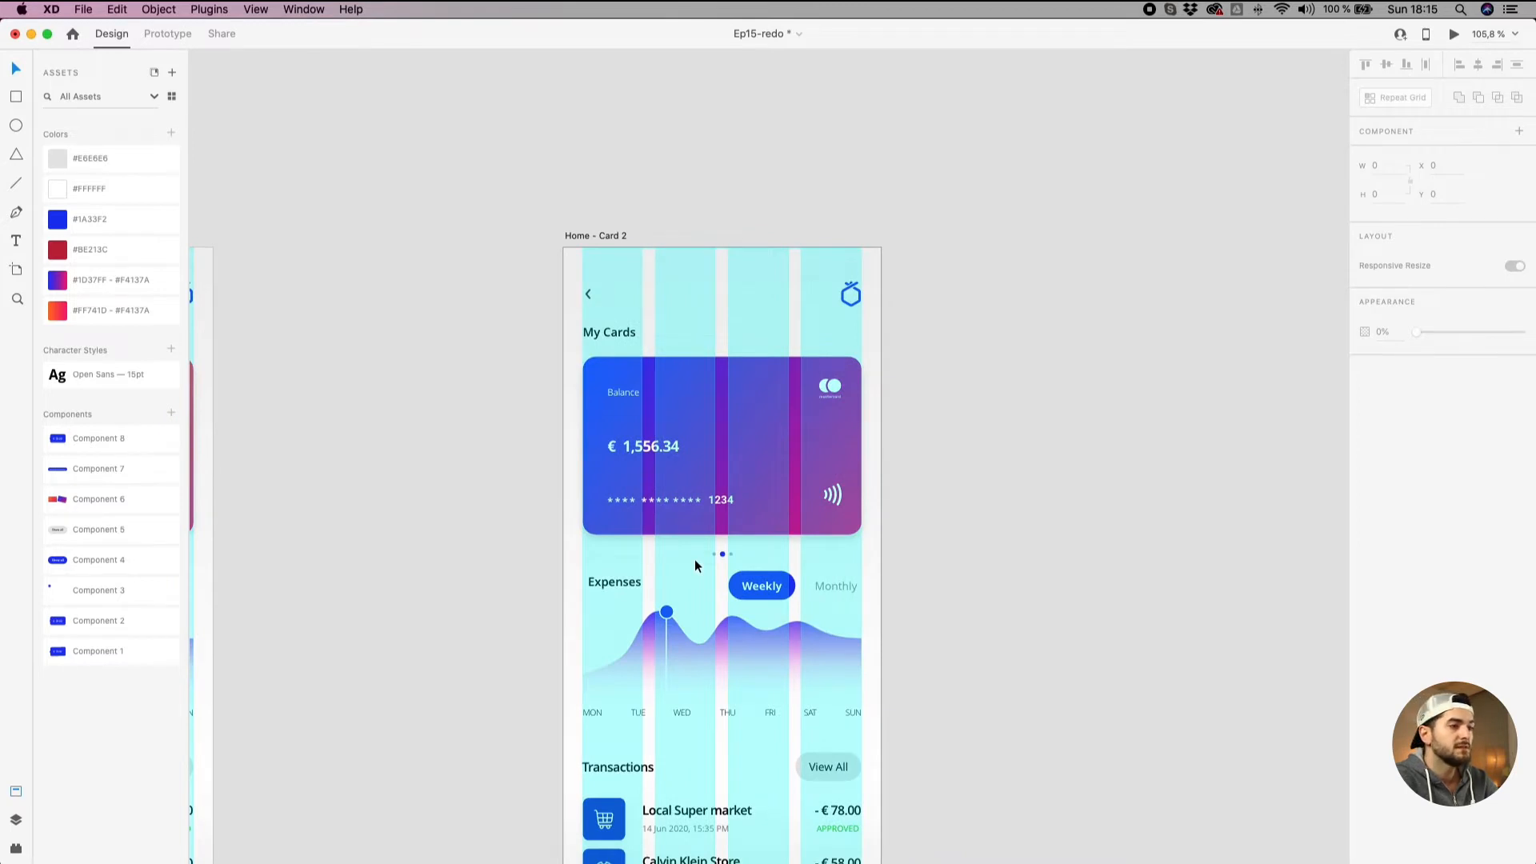
In prototype mode, link the card group on Home - grid to the Home - Card 2 artboard.
scroll(694, 559, up, 6)
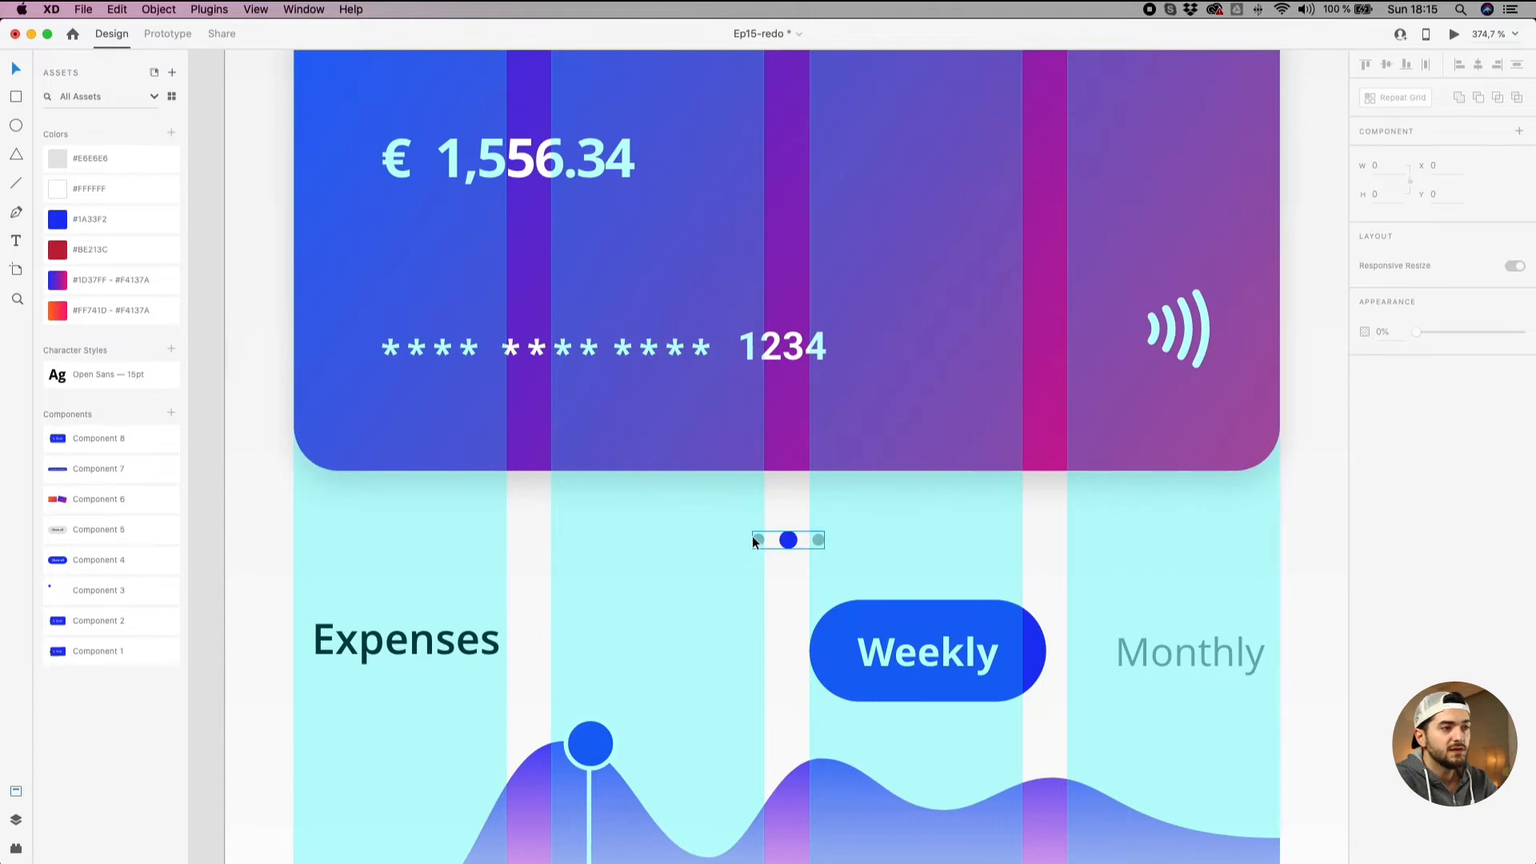
scroll(752, 540, down, 5)
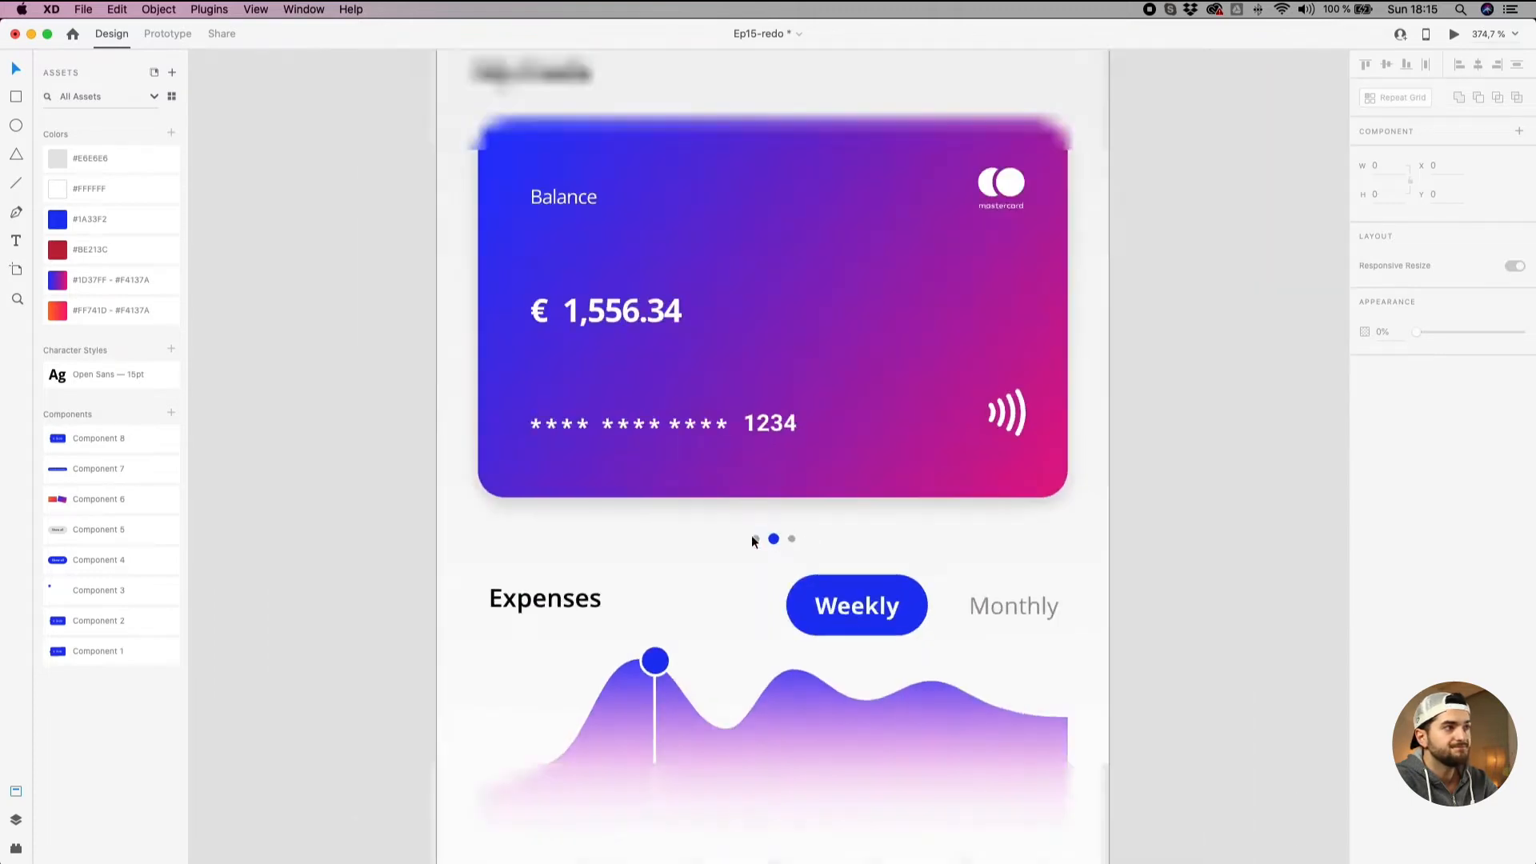
drag(625, 554, 884, 520)
scroll(856, 524, down, 3)
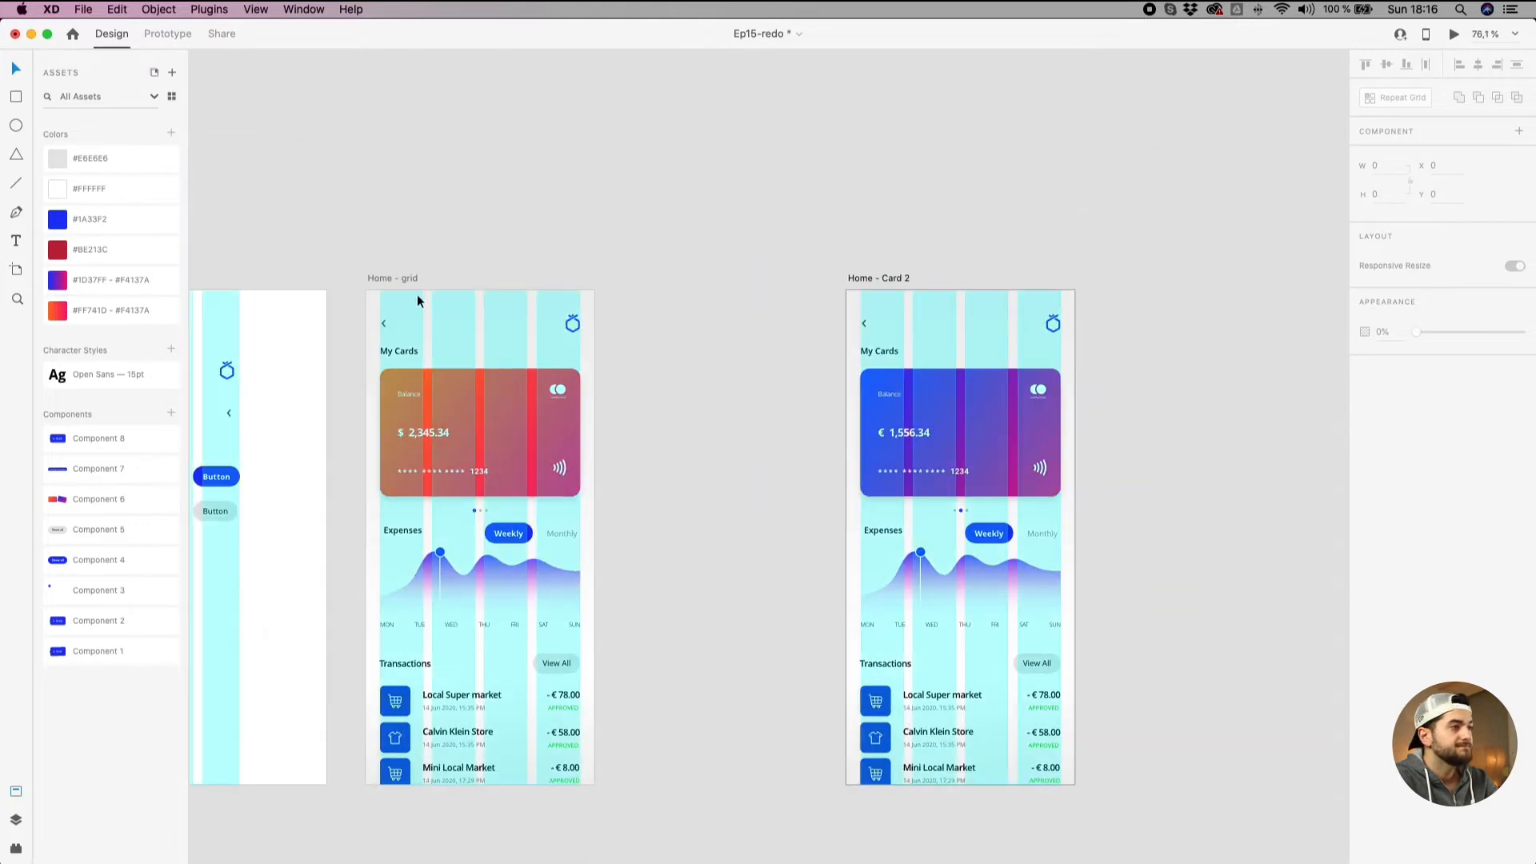
click(379, 278)
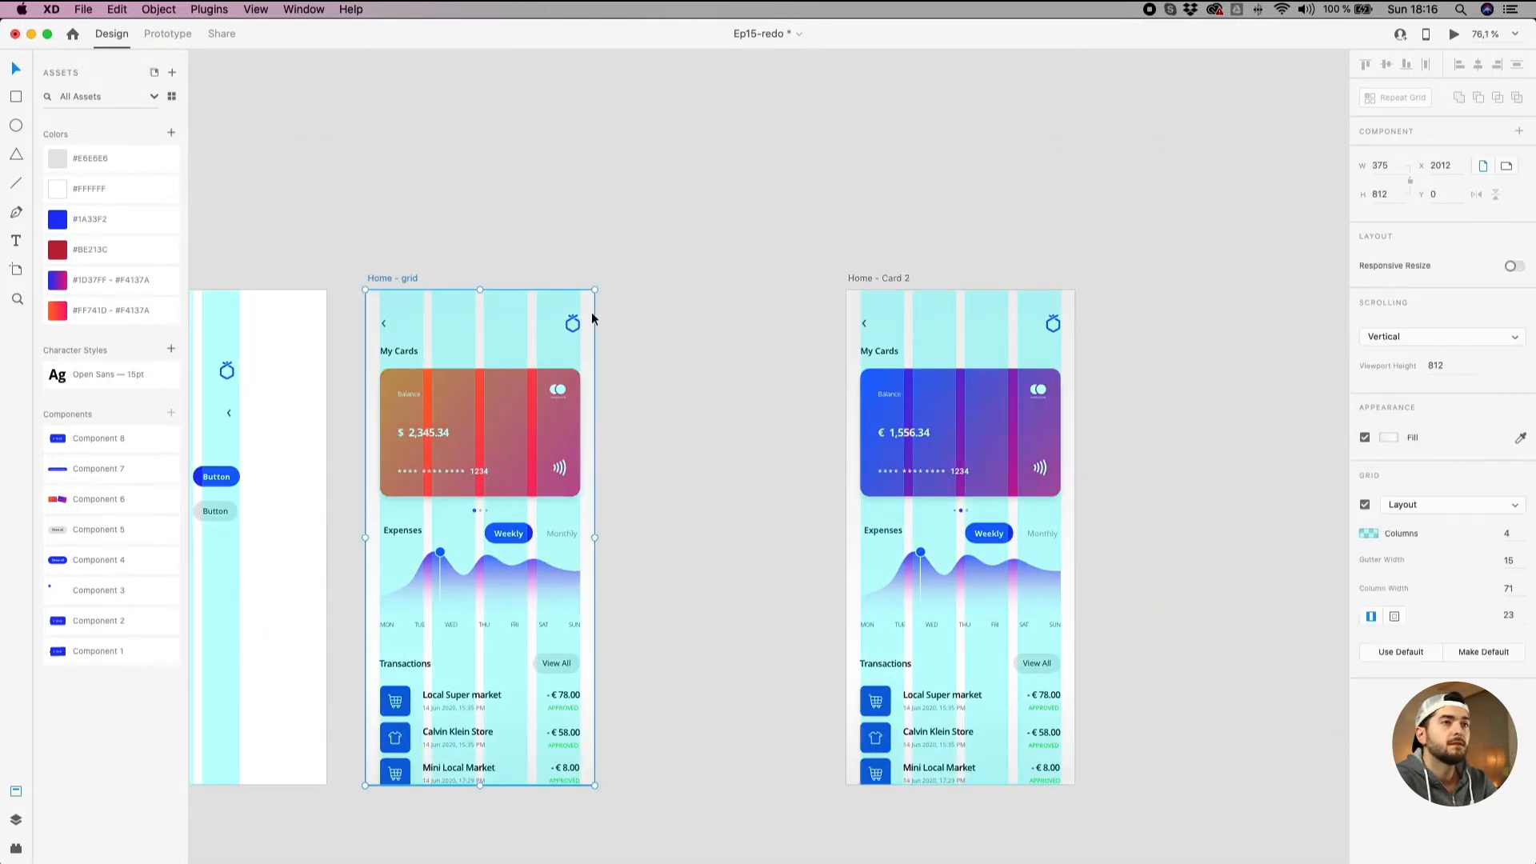
click(168, 33)
click(524, 428)
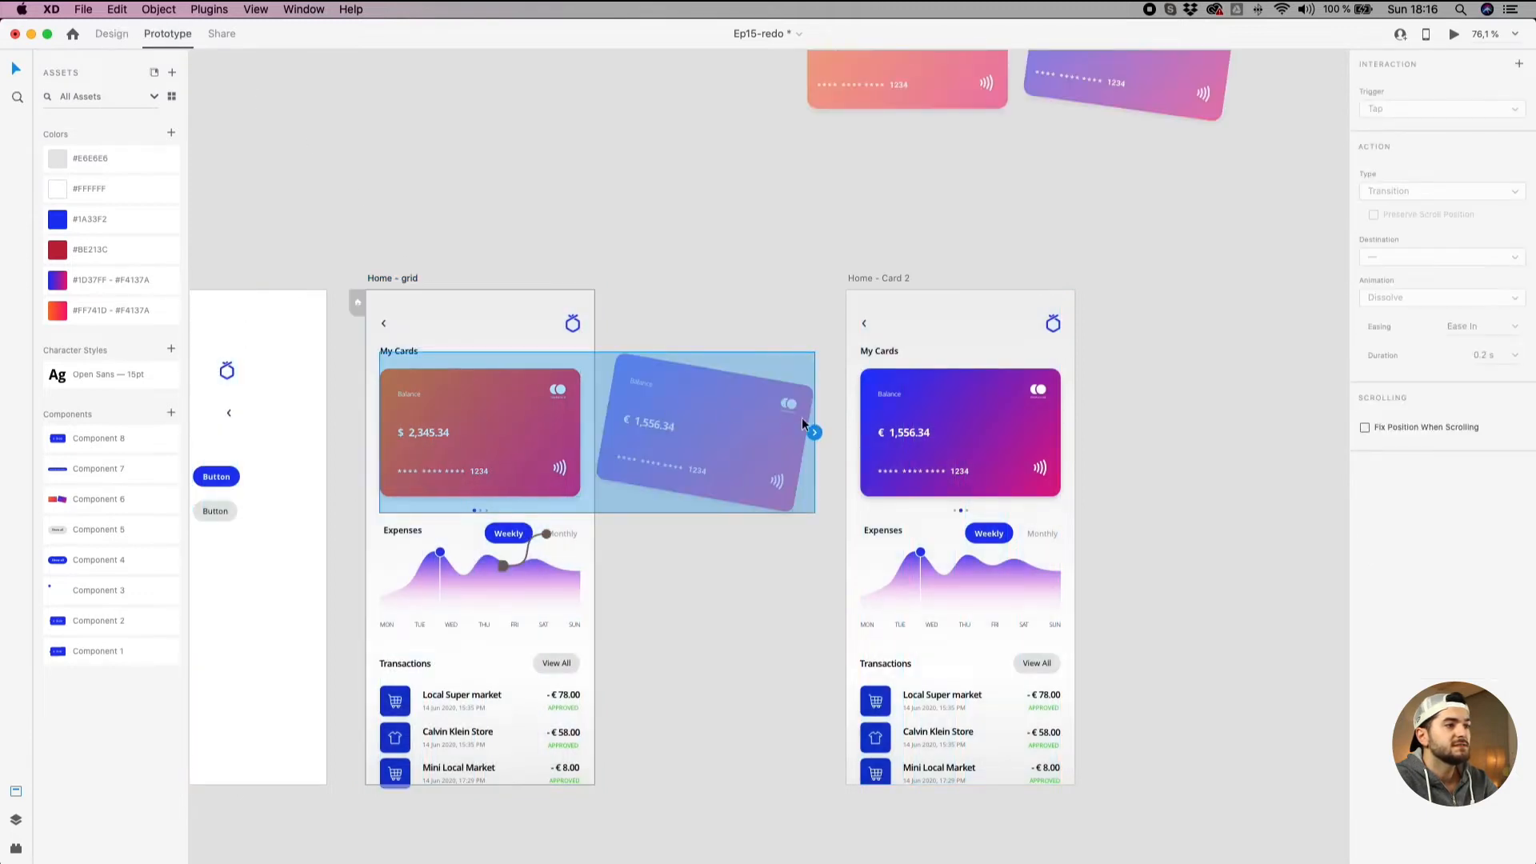
drag(814, 433, 876, 436)
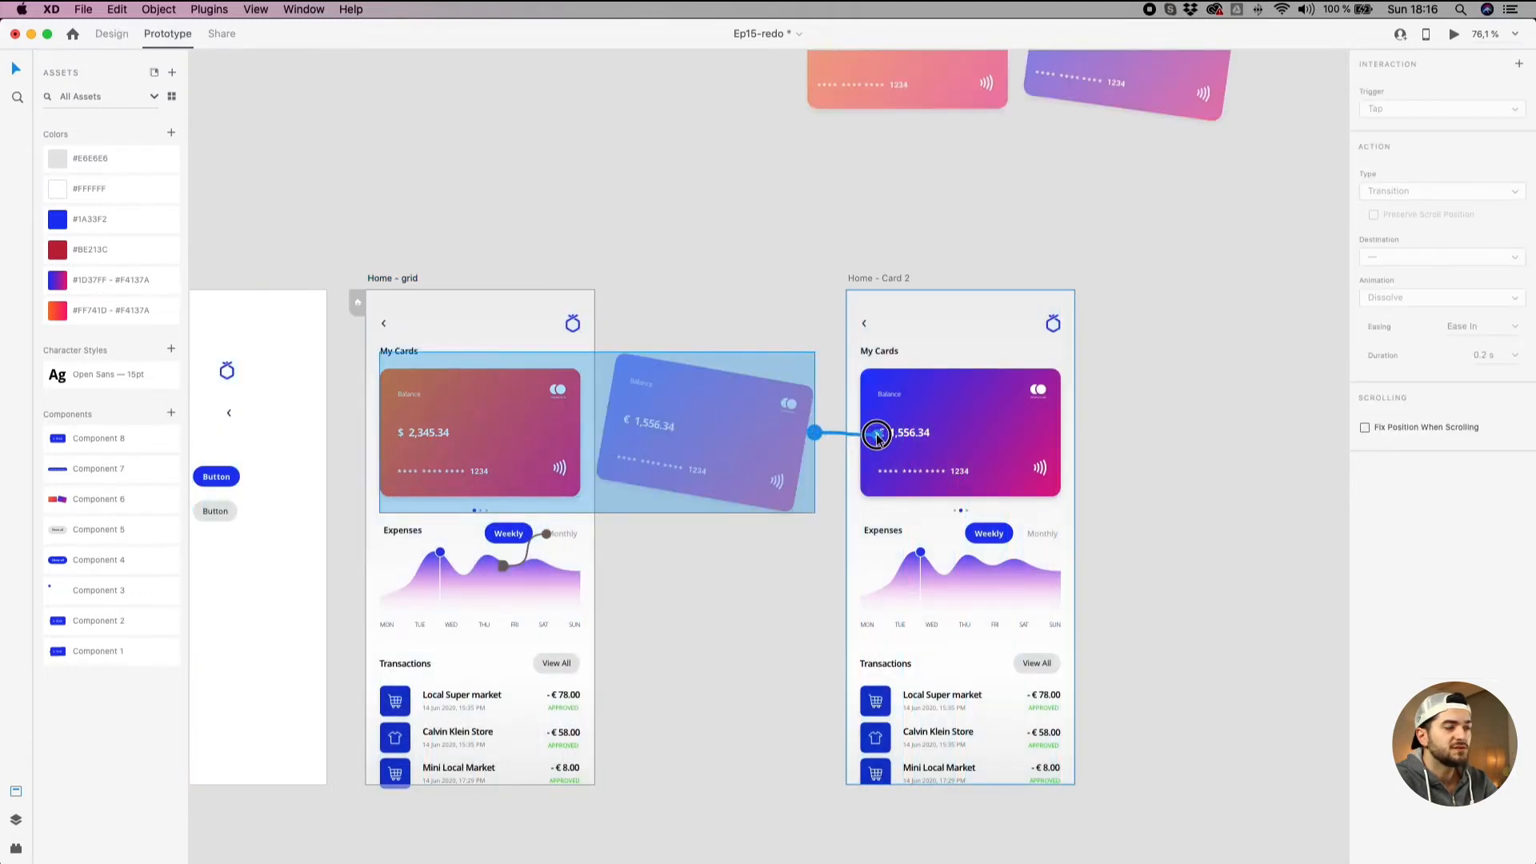
drag(877, 435, 885, 441)
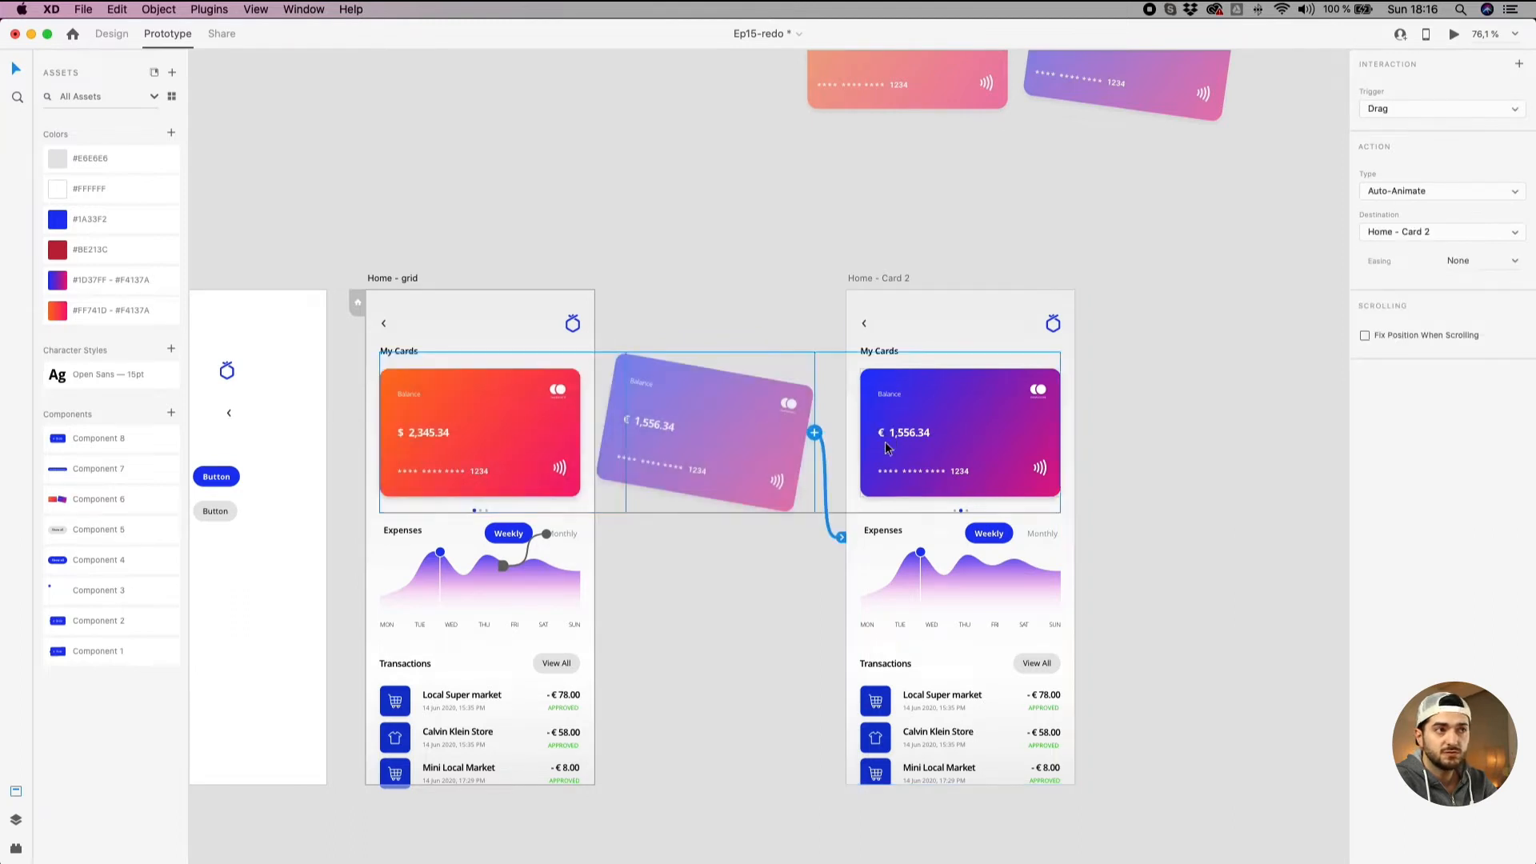
Keep Drag as the card interaction's trigger and set its easing to Ease In-Out.
click(1396, 107)
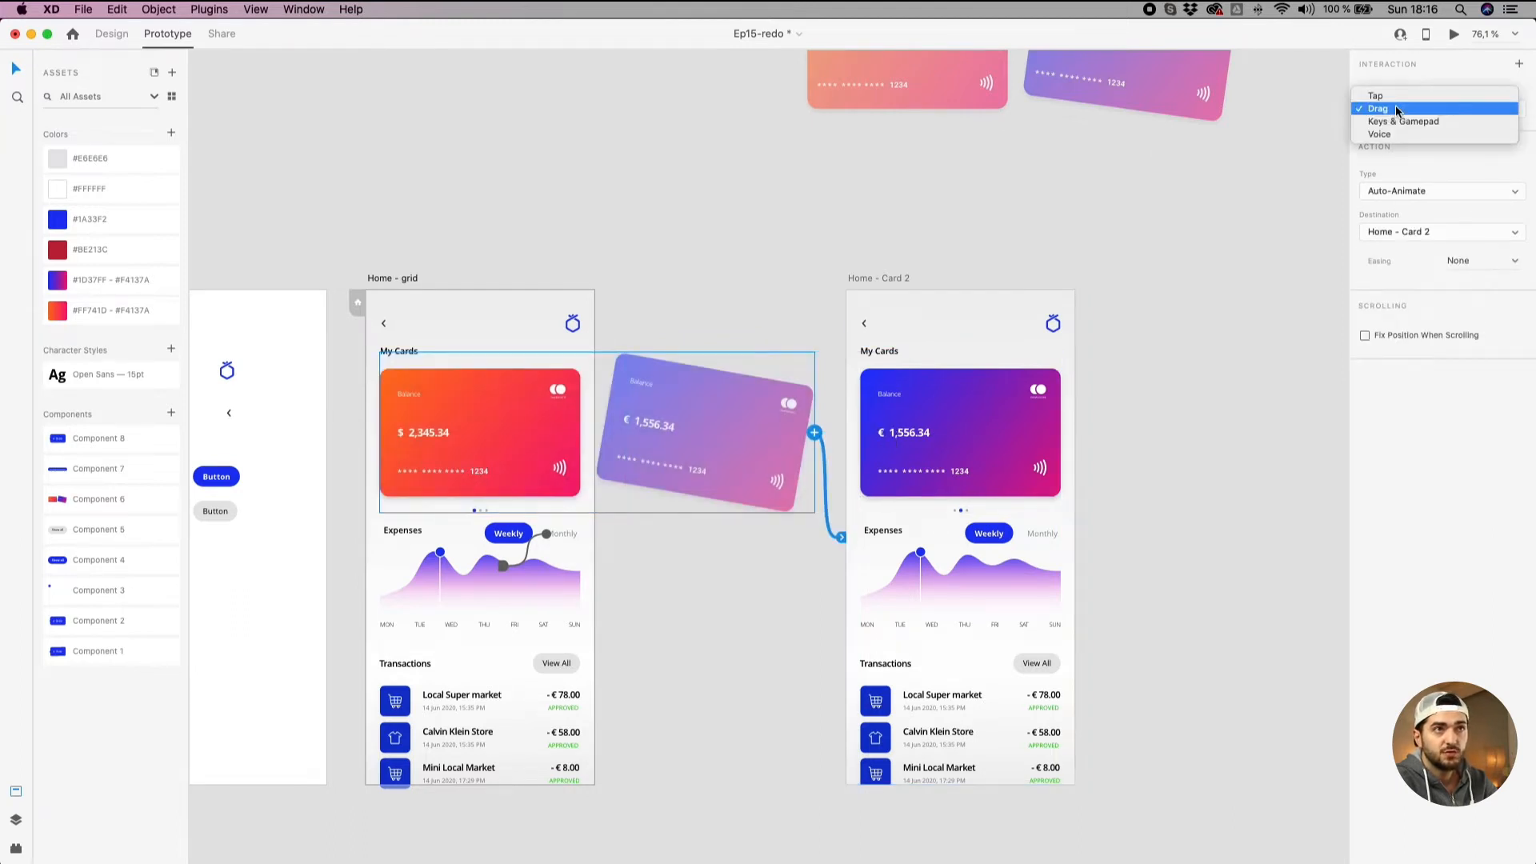
click(1395, 108)
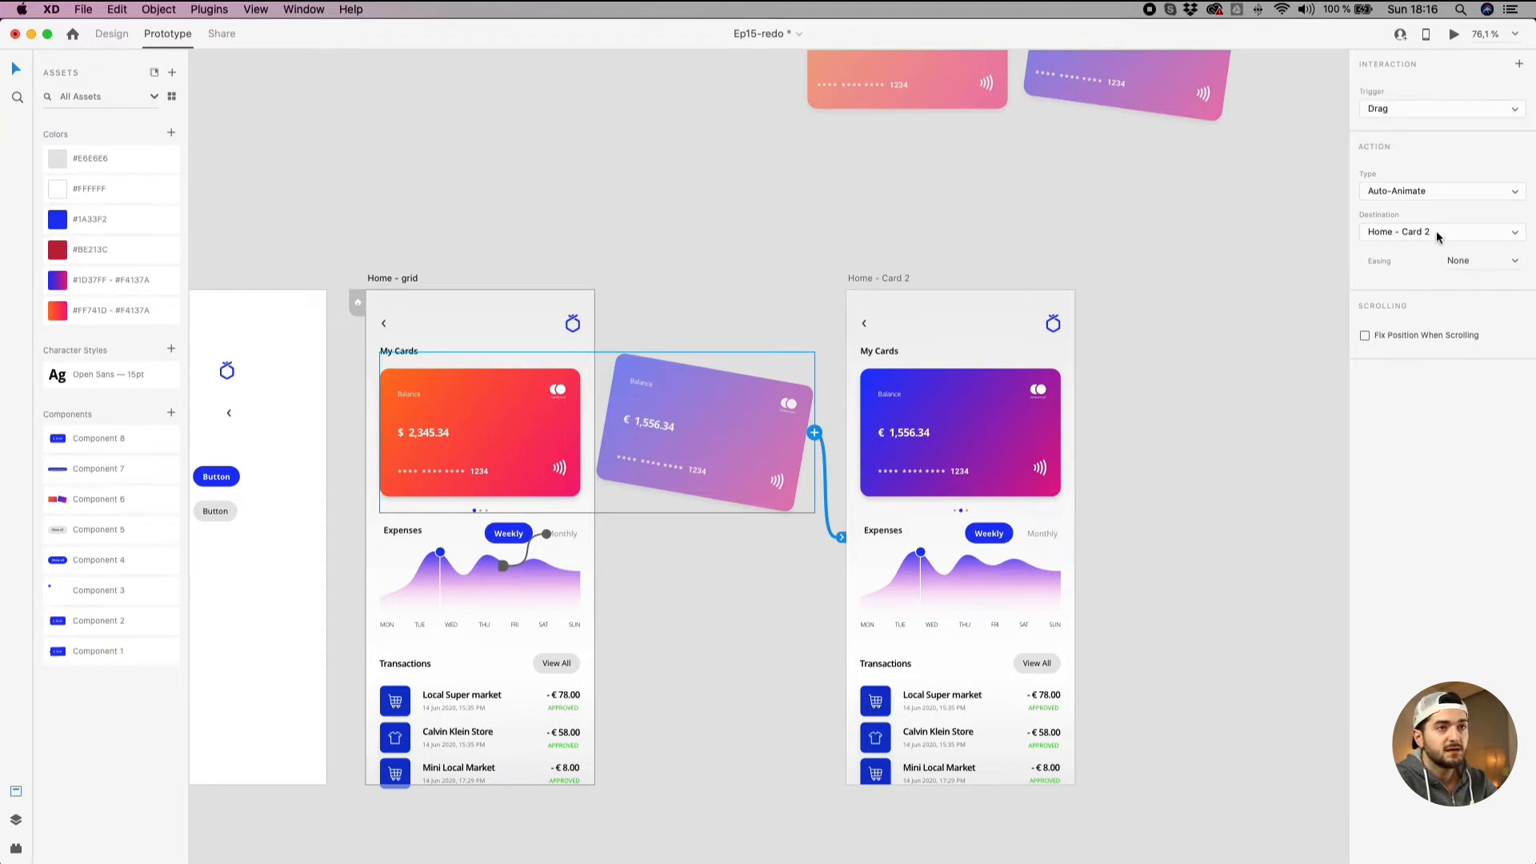
click(1508, 264)
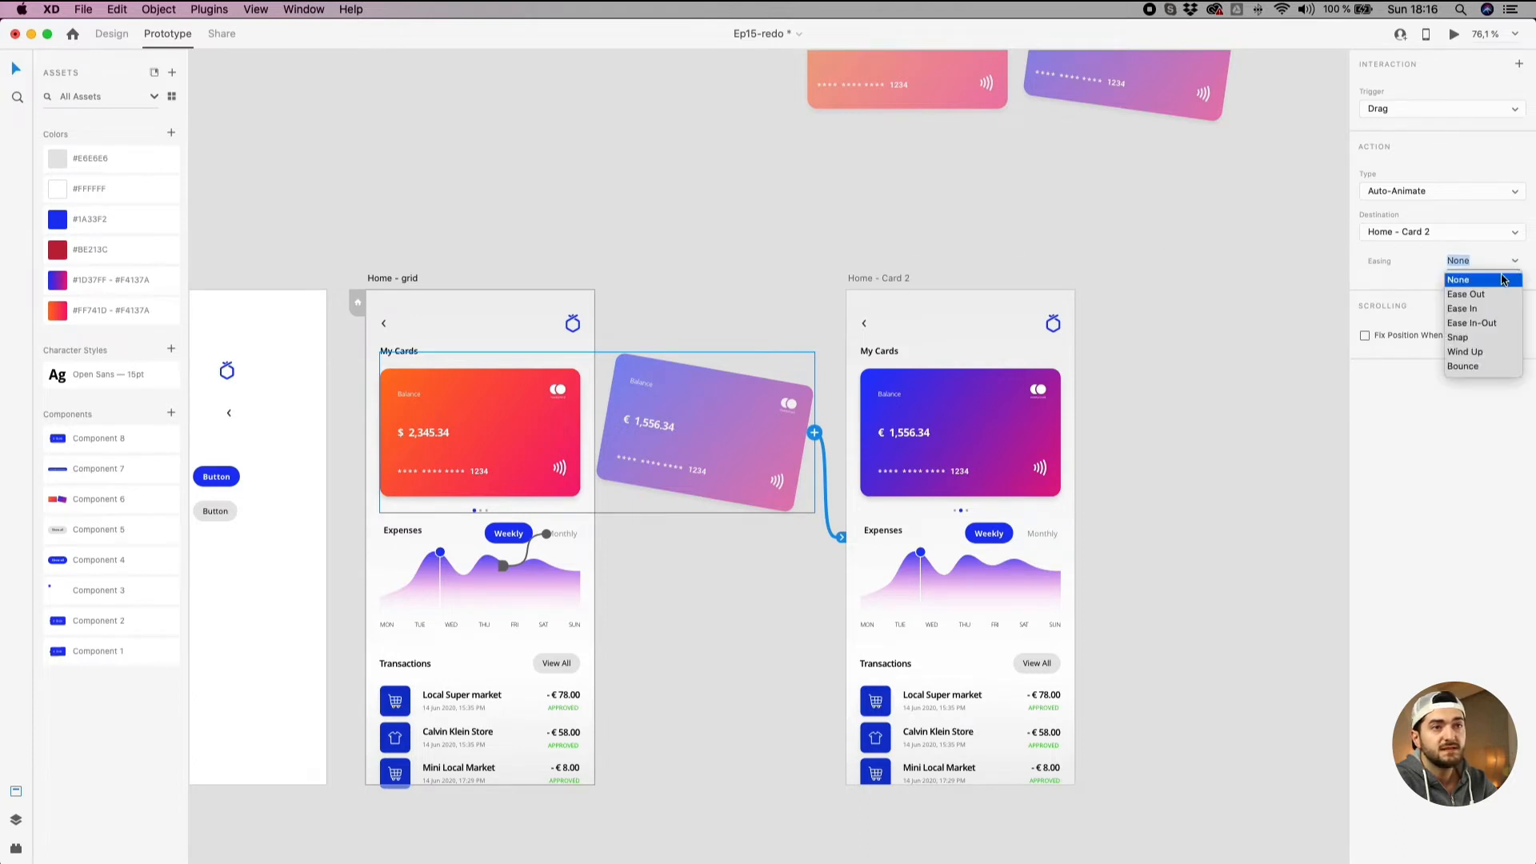
click(1480, 323)
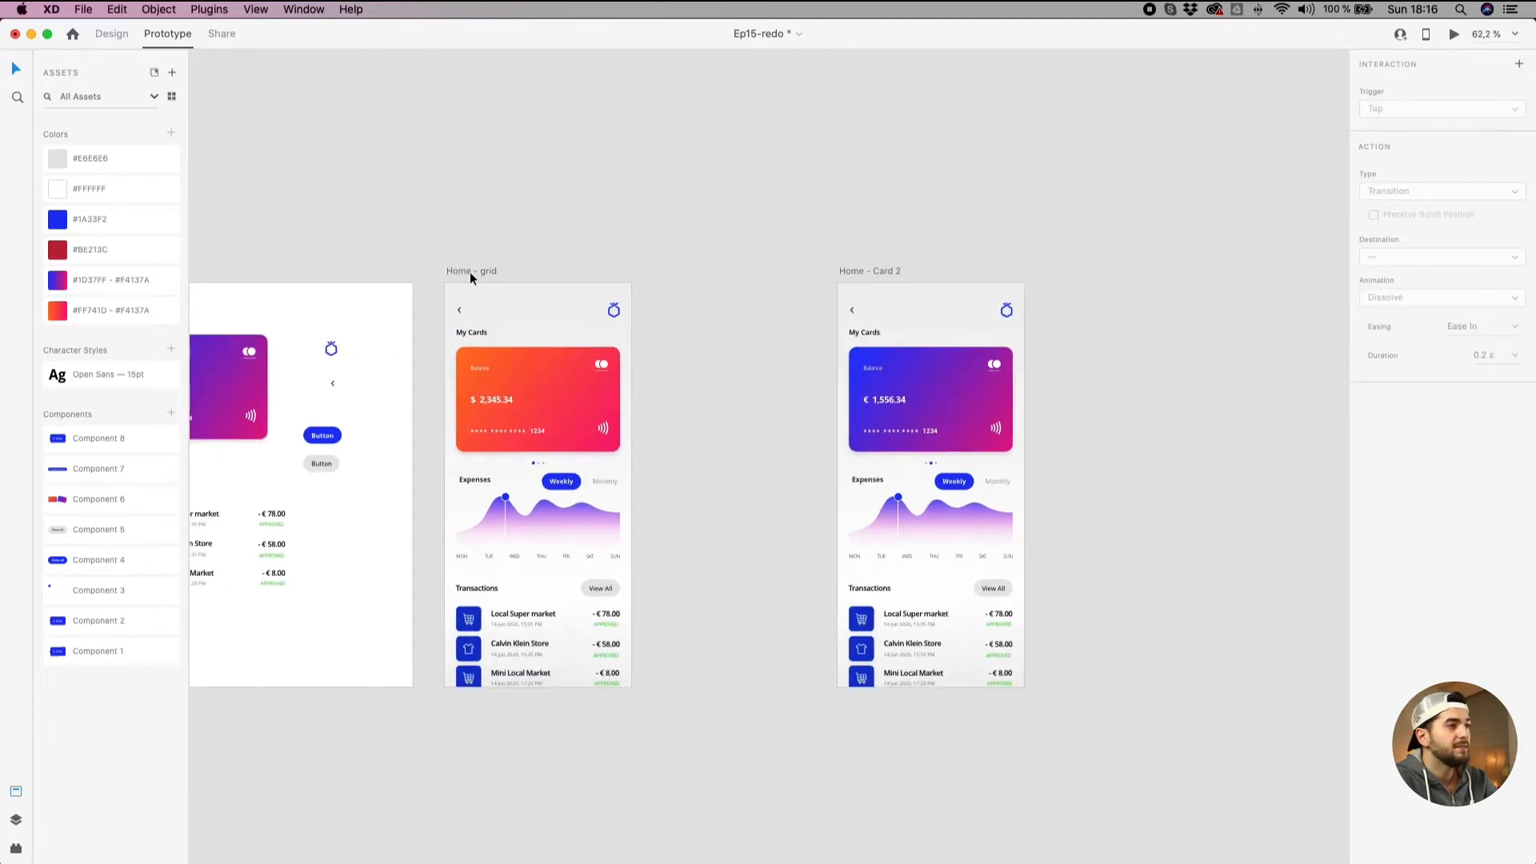
Preview the prototype from Home - grid, swipe from the orange card to the blue card, and close the preview.
click(468, 272)
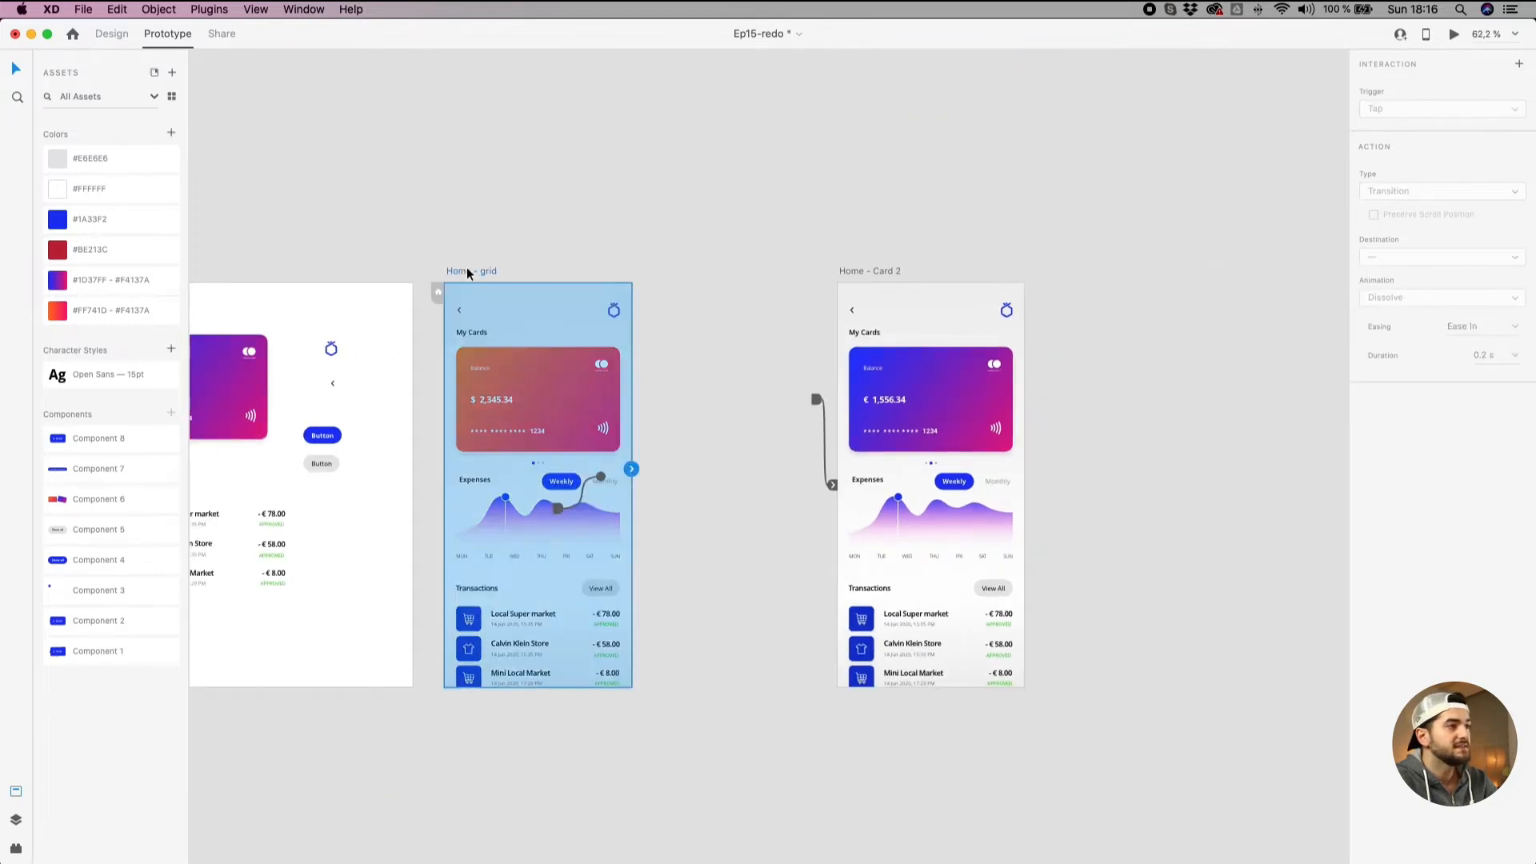
click(1453, 36)
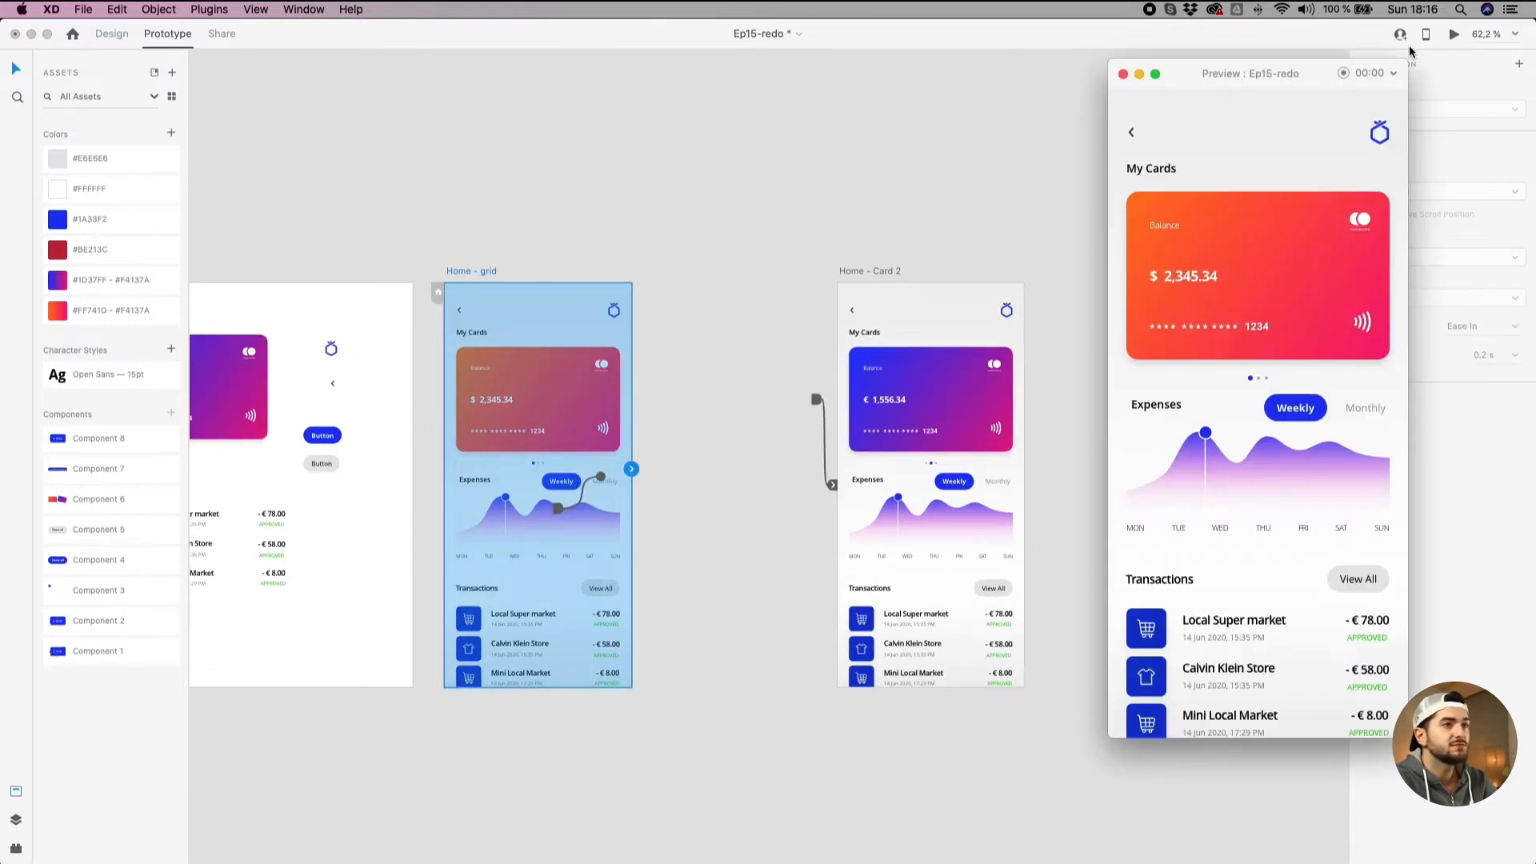
drag(1184, 77, 755, 91)
mouse_move(917, 256)
mouse_down()
mouse_move(610, 271)
mouse_move(918, 253)
mouse_move(628, 265)
mouse_move(890, 254)
mouse_up()
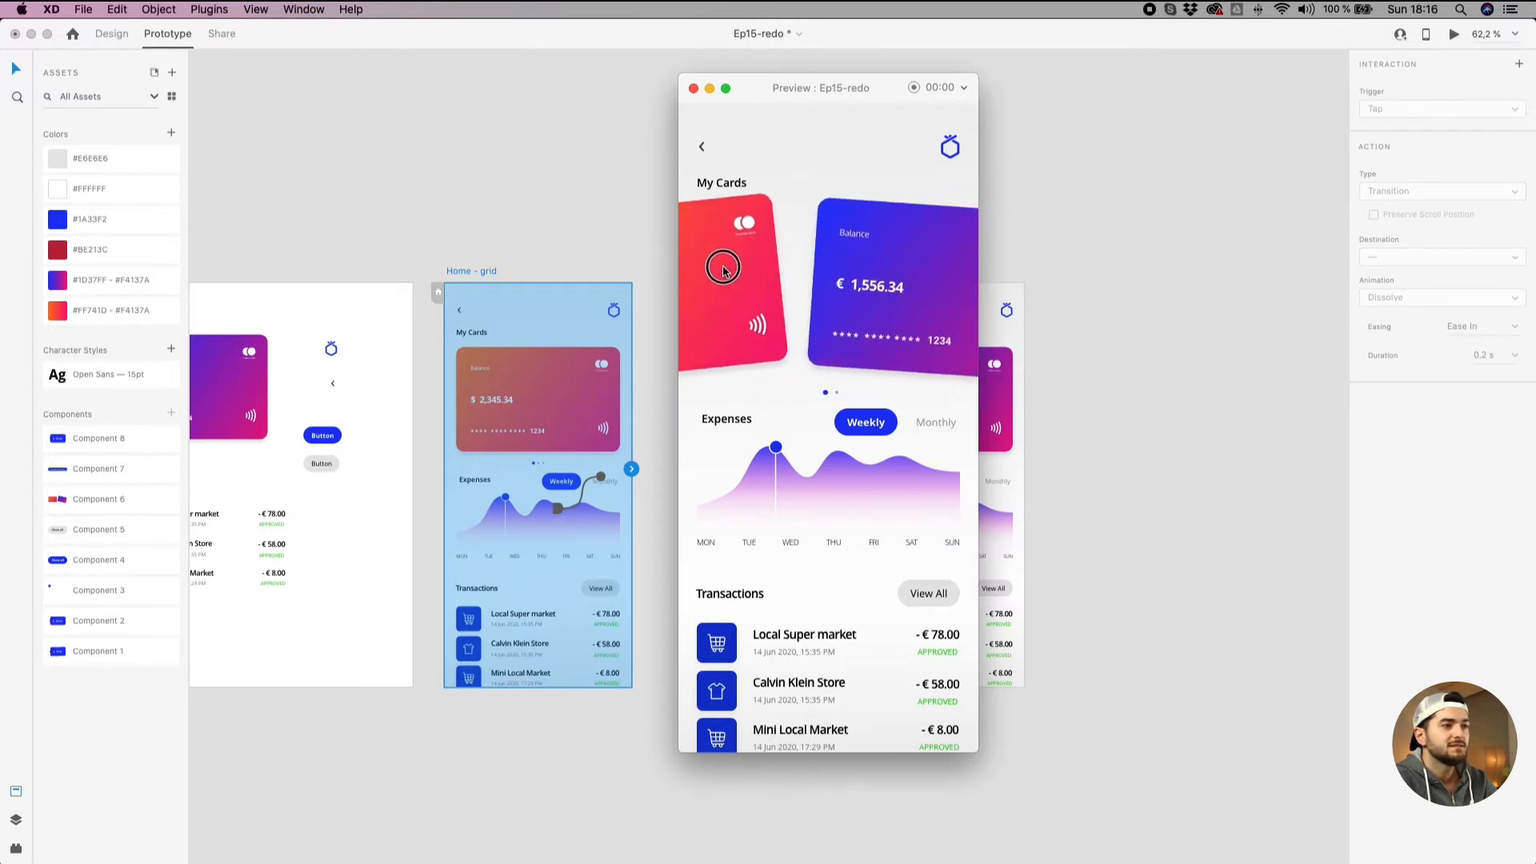
drag(853, 282, 604, 279)
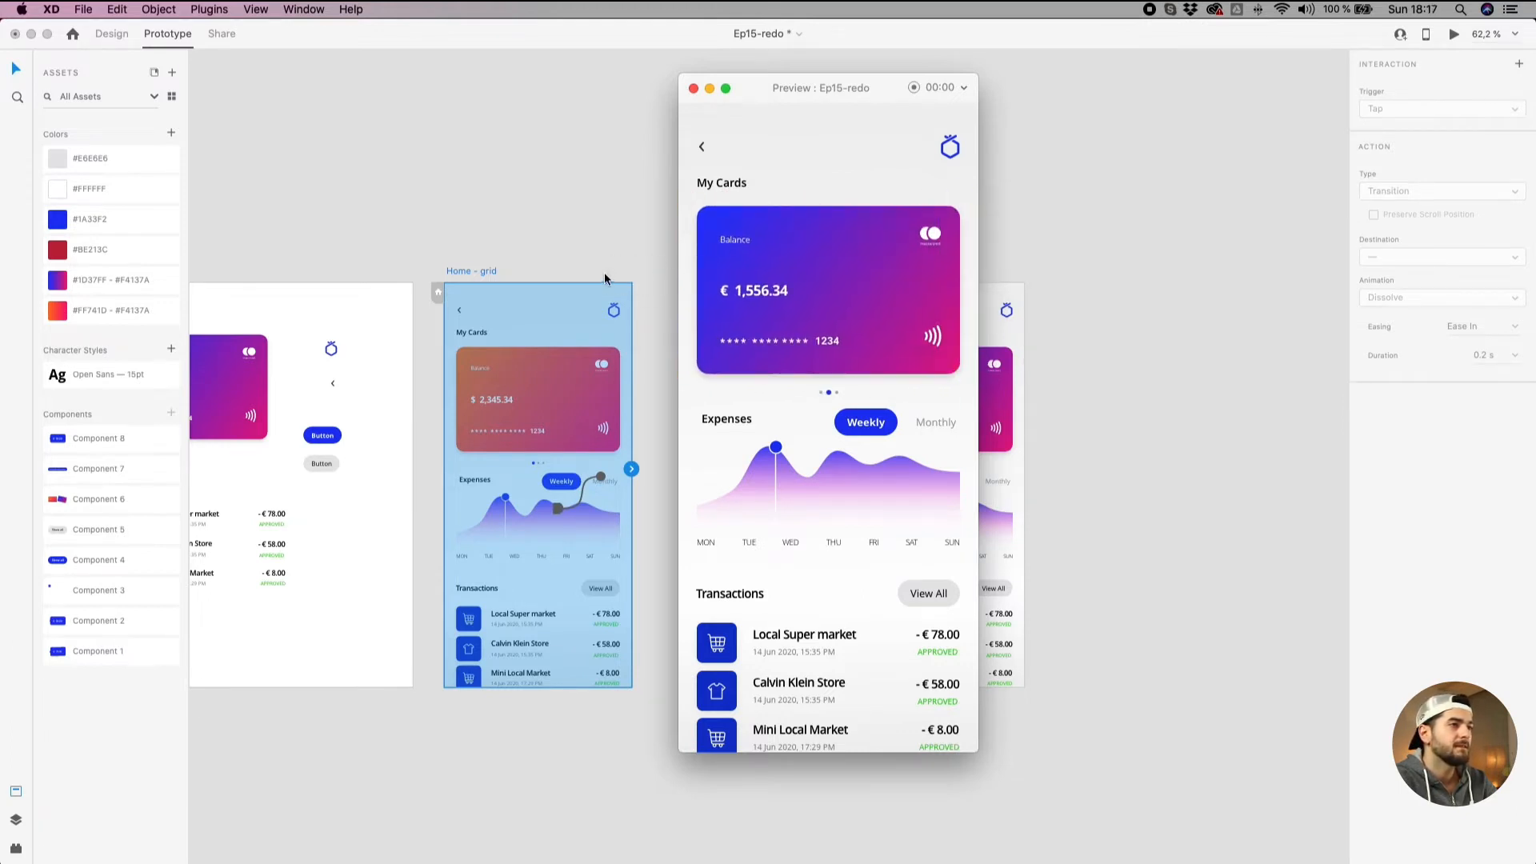
click(693, 89)
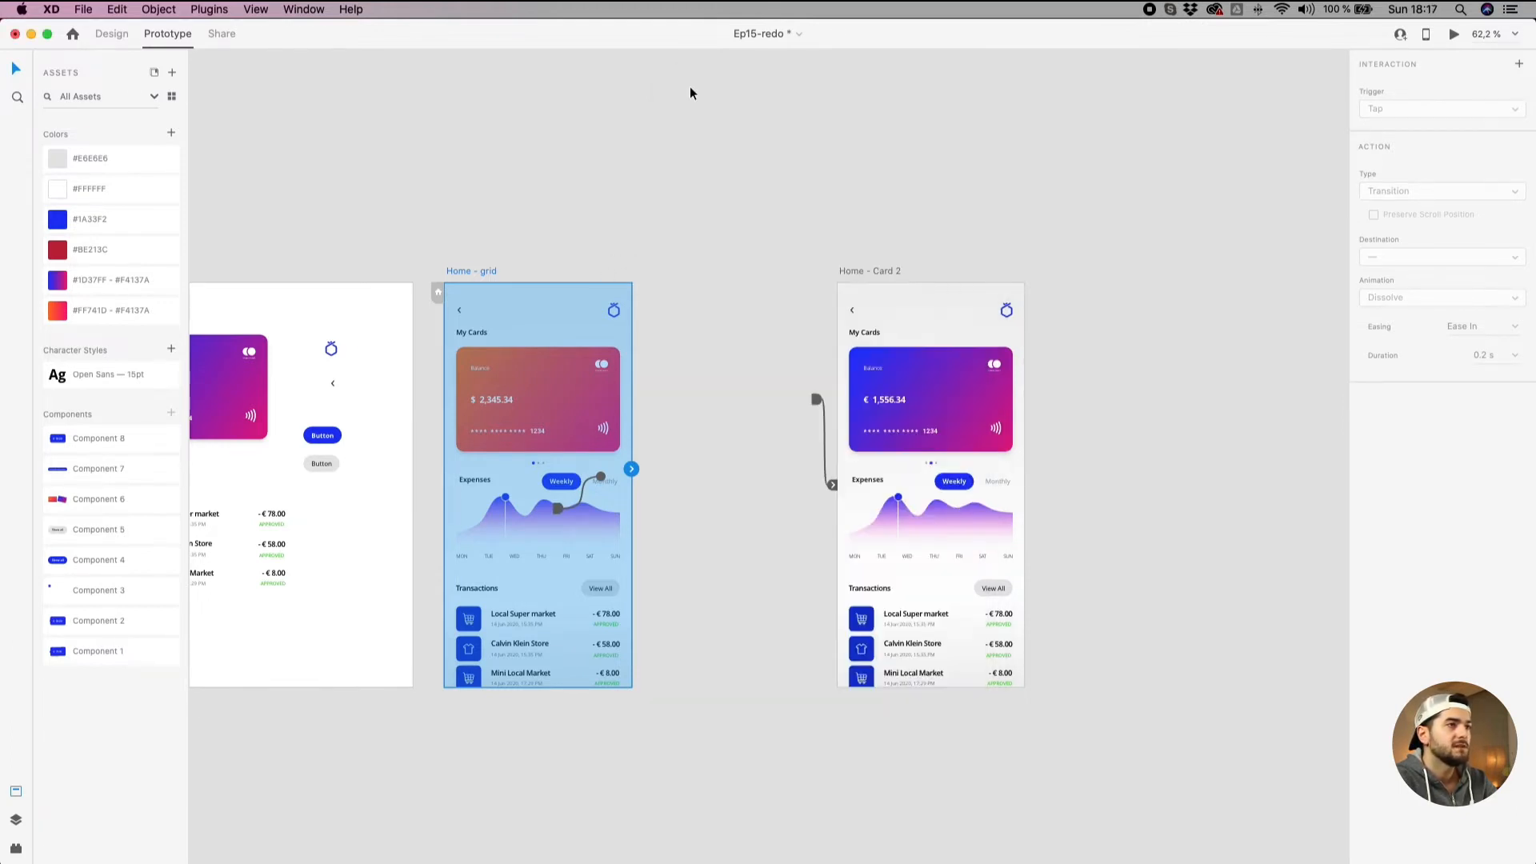
Move the Home - Card 2 artboard closer to Home - grid.
click(832, 283)
drag(867, 268, 825, 270)
click(768, 249)
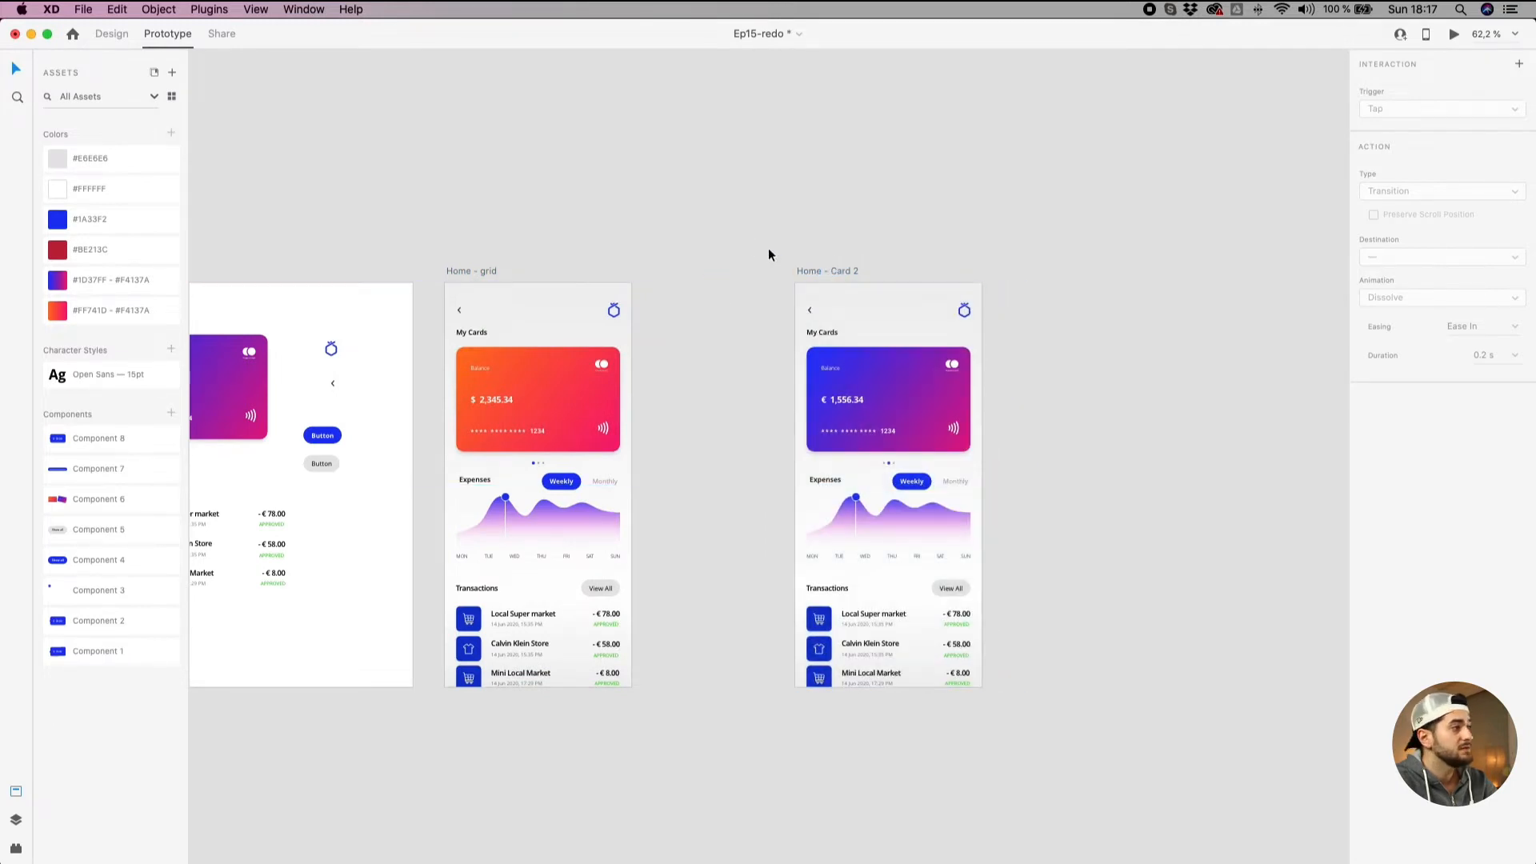
scroll(814, 253, down, 2)
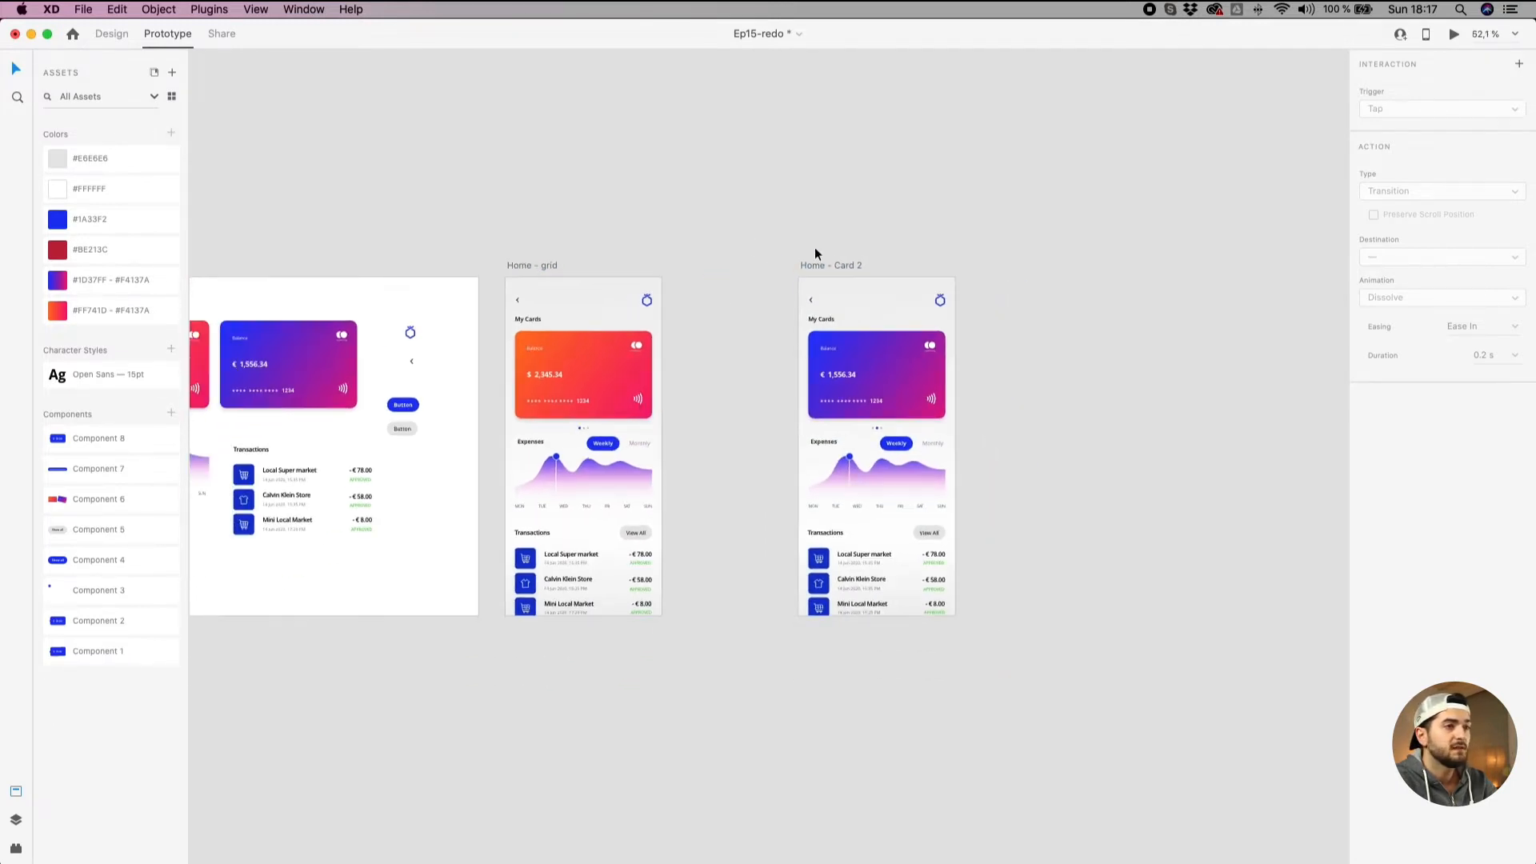
drag(825, 263, 795, 265)
click(1058, 310)
Duplicate the Home - Card 2 artboard and place the copy beside the original, on the side away from Home - grid.
scroll(920, 352, right, 3)
scroll(920, 351, down, 1)
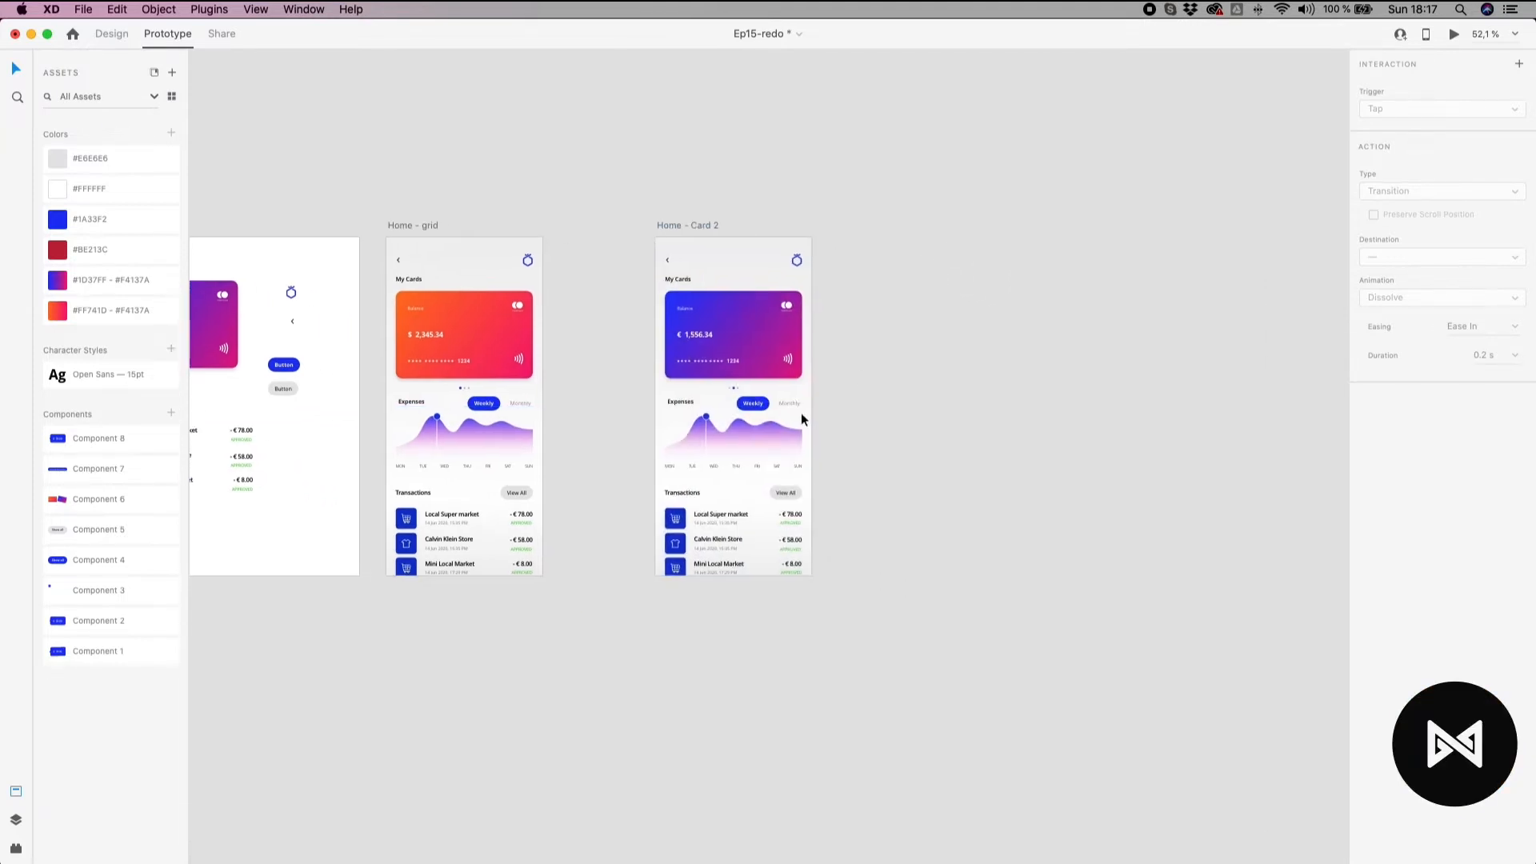
scroll(770, 429, up, 5)
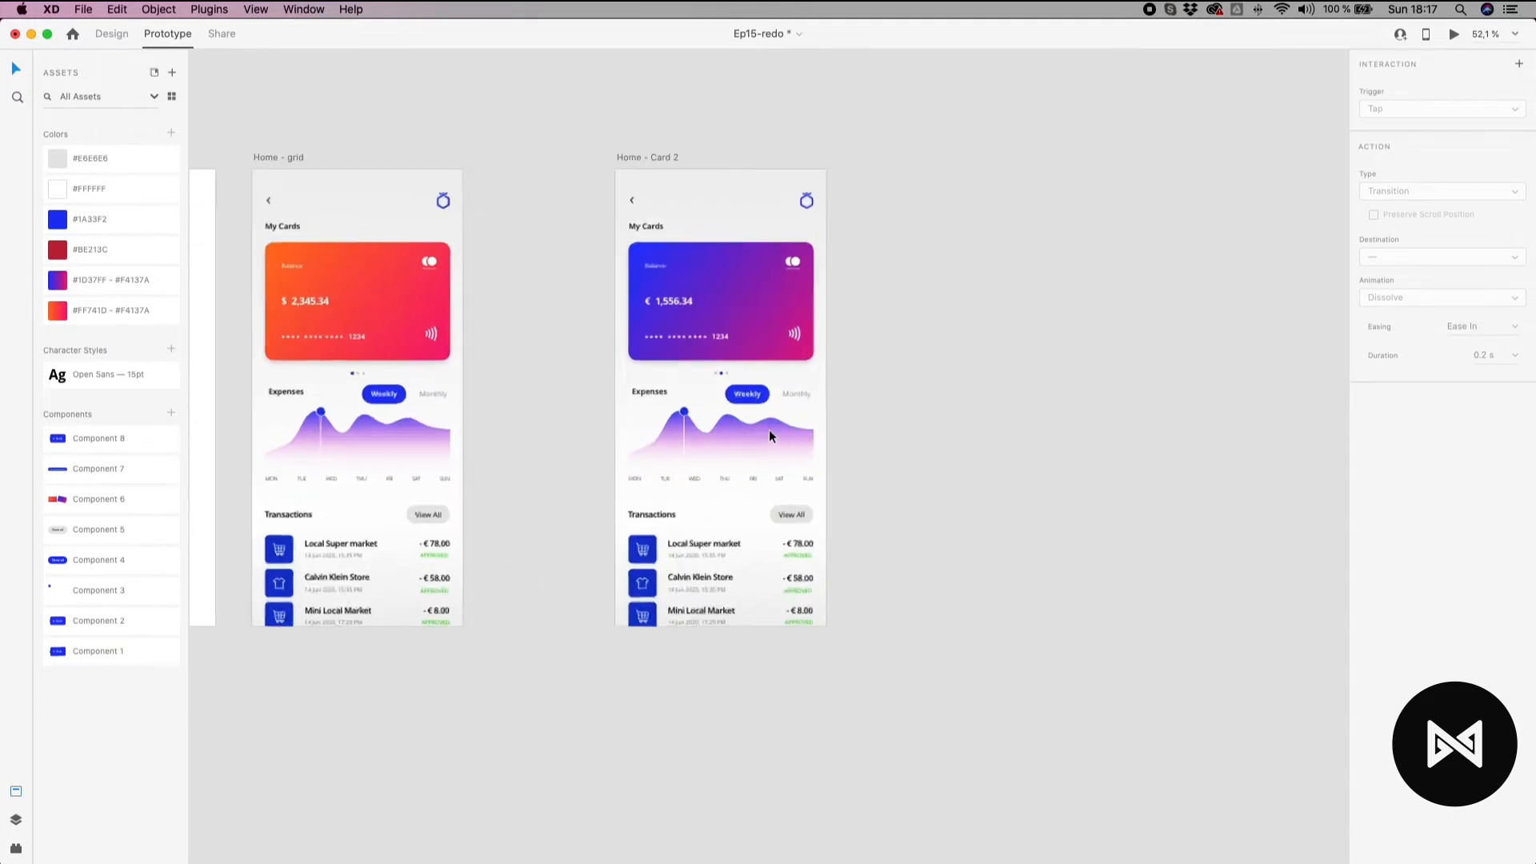
scroll(692, 436, down, 3)
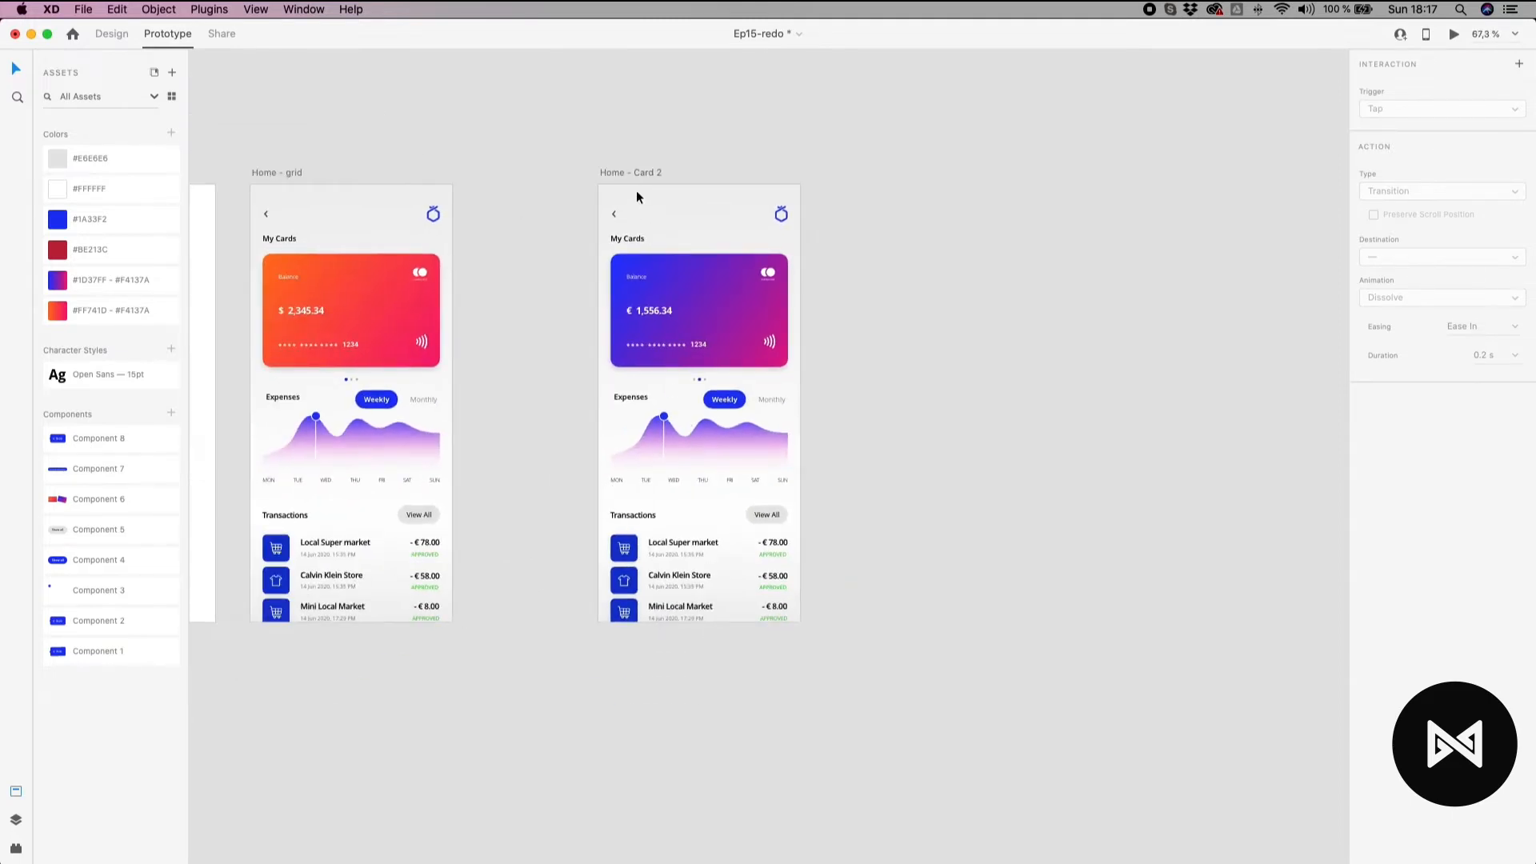
click(639, 179)
drag(636, 172, 926, 177)
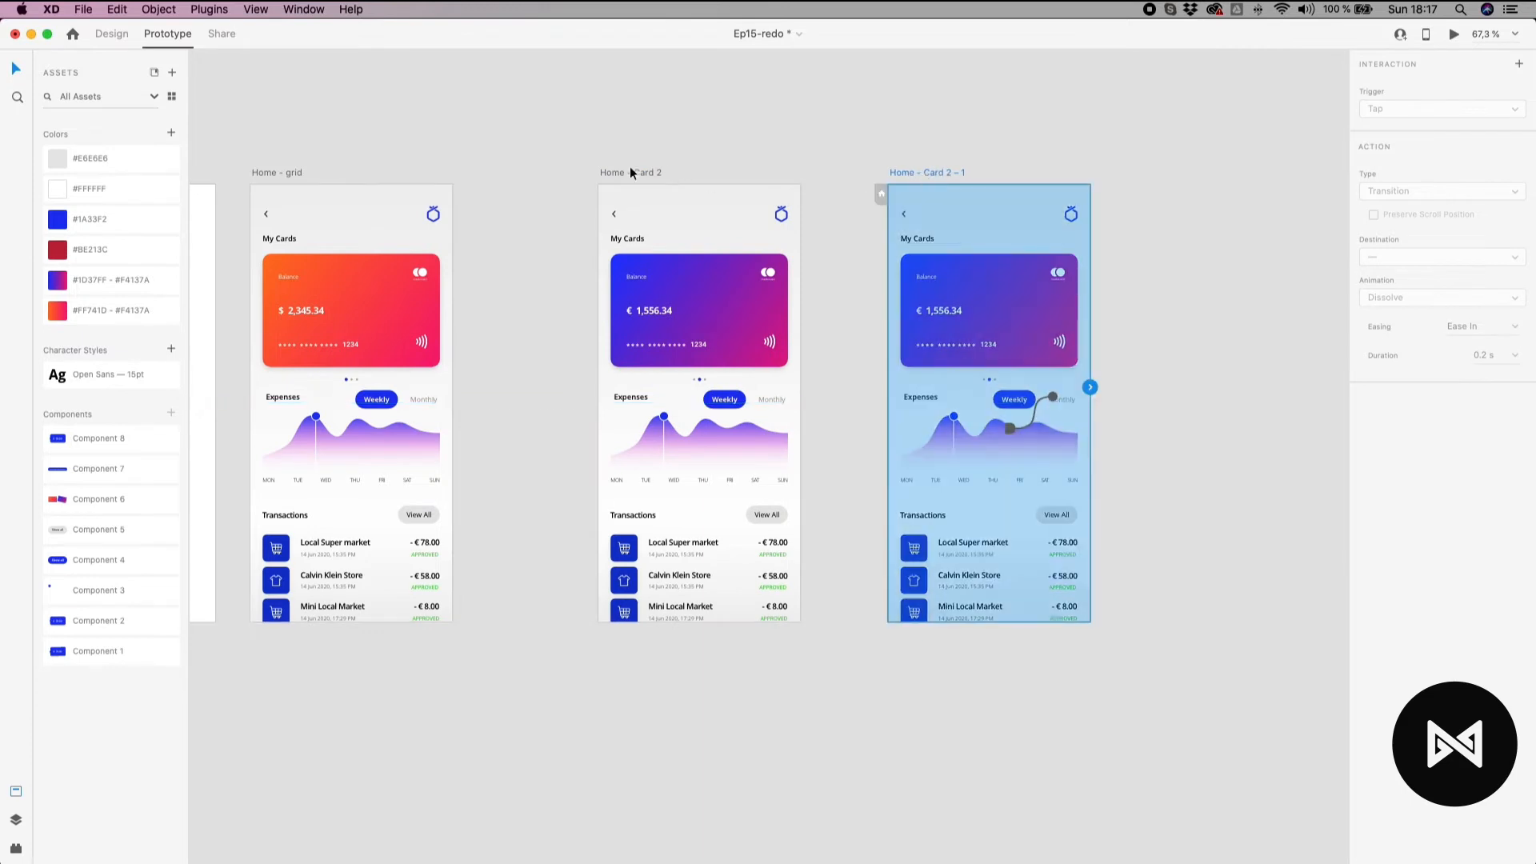
Rename the duplicated artboard as Home - Slider.
double_click(925, 172)
drag(924, 173, 1022, 182)
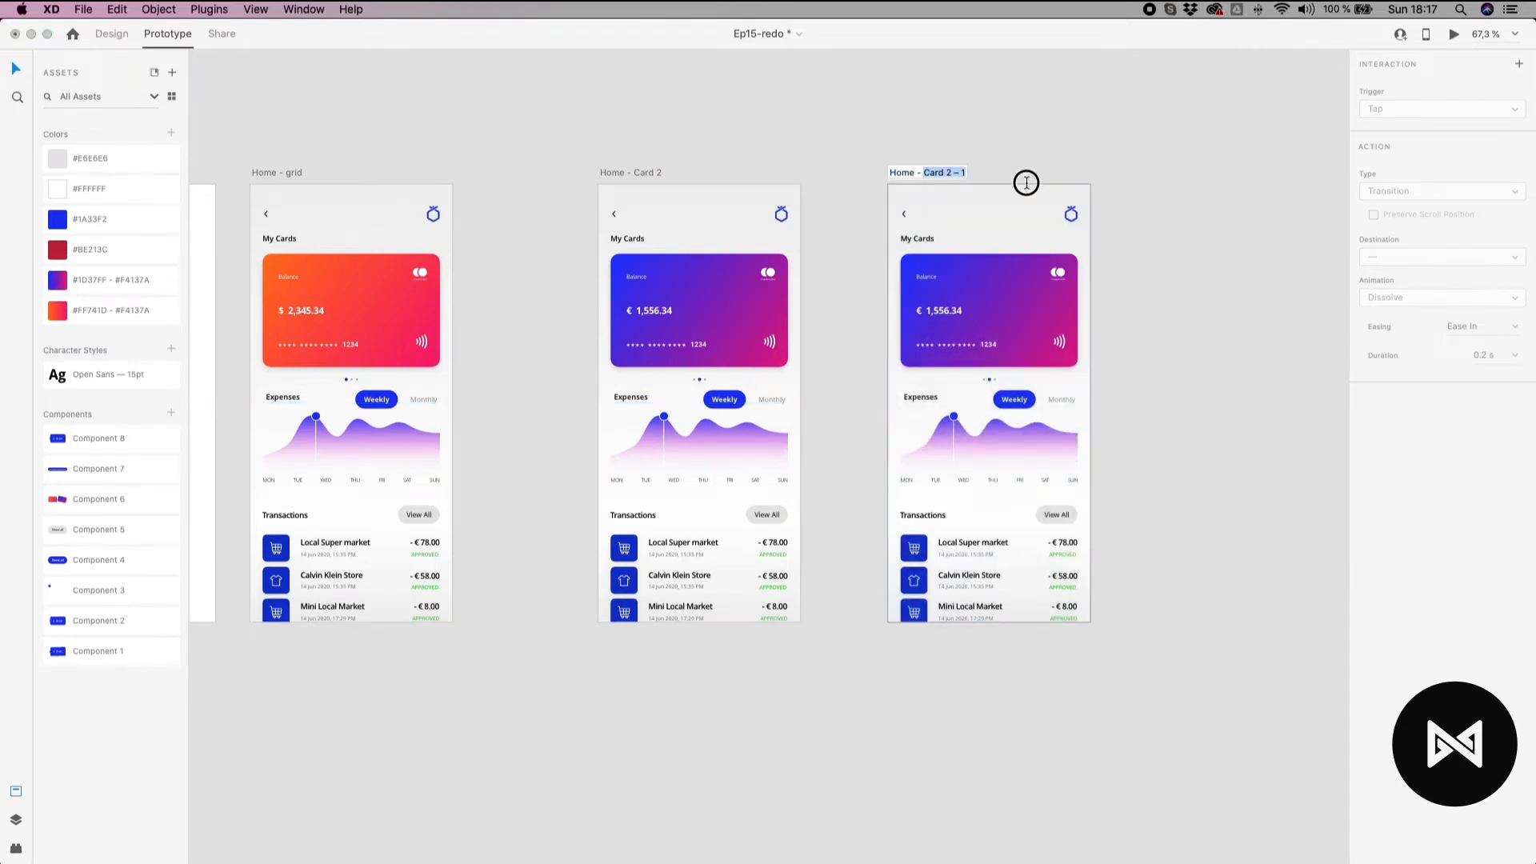
text(Slider)
key(Return)
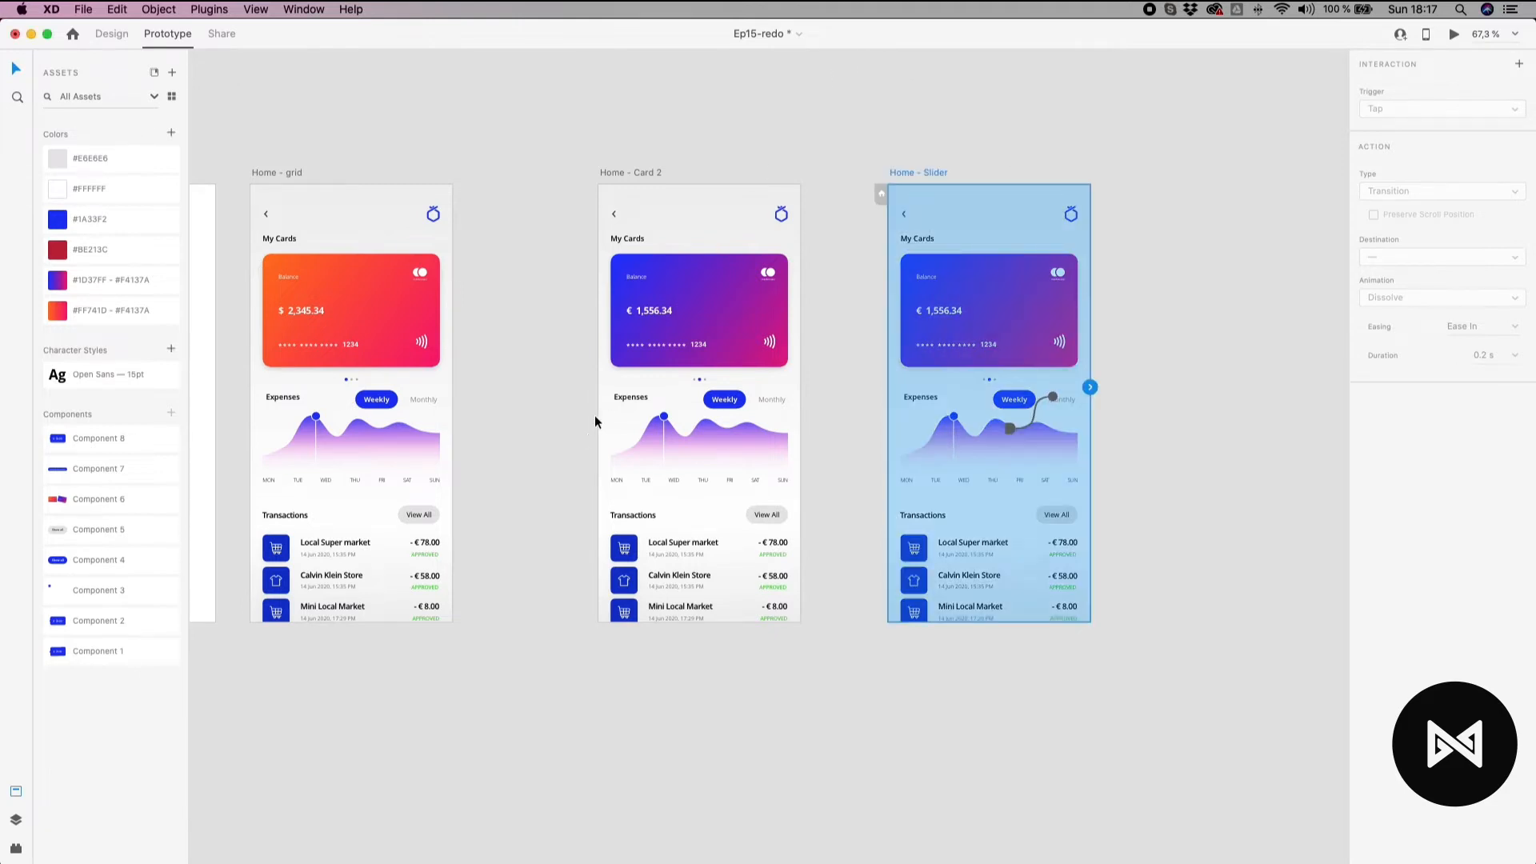
Switch back to design mode and turn off the layout grid on the Home - Card 2 artboard.
scroll(544, 333, up, 2)
scroll(561, 439, up, 4)
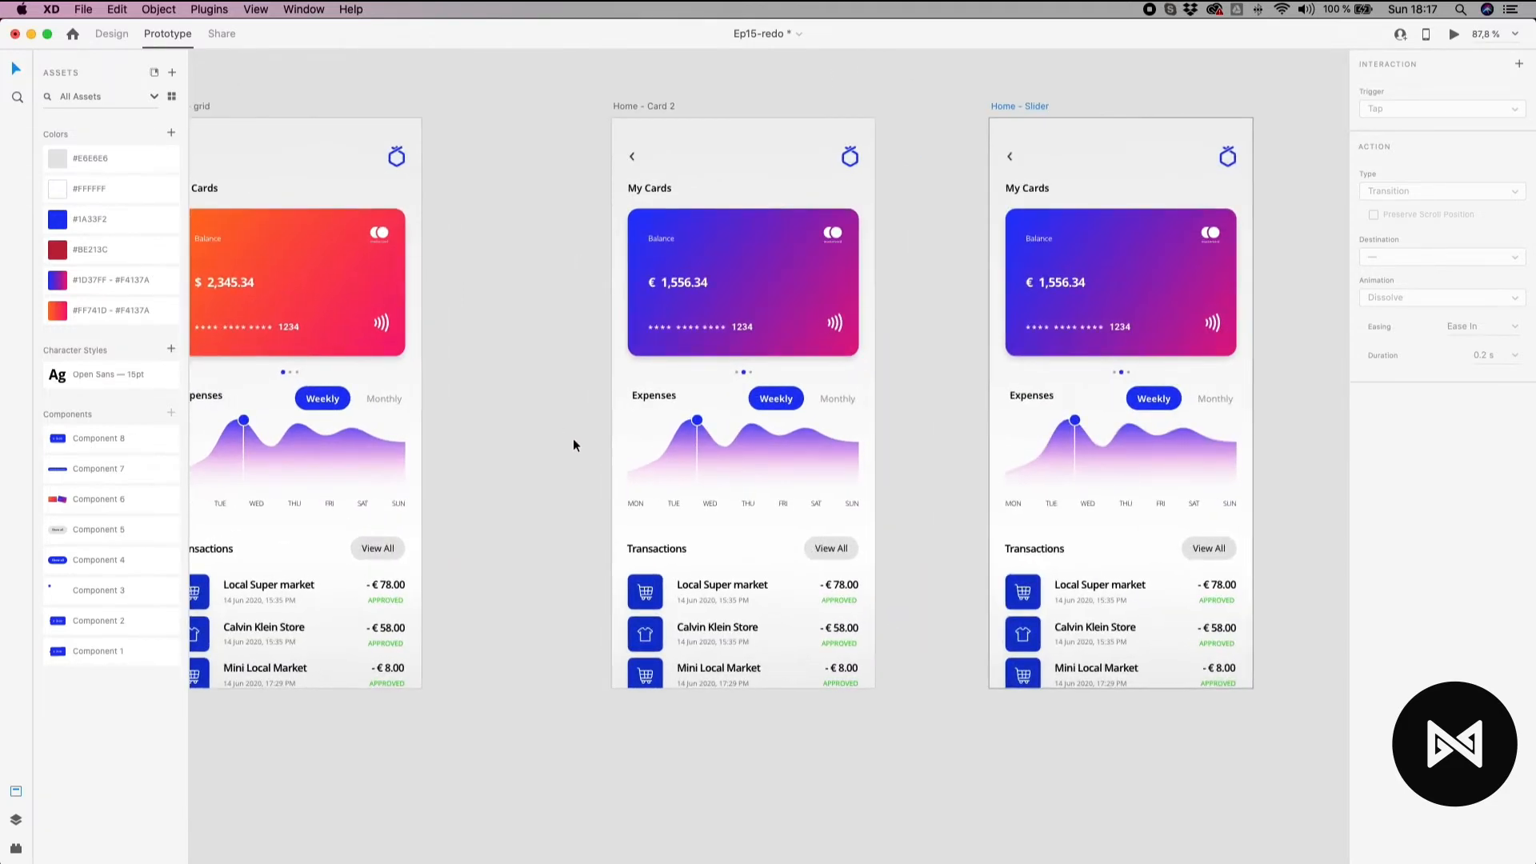
click(748, 447)
click(659, 104)
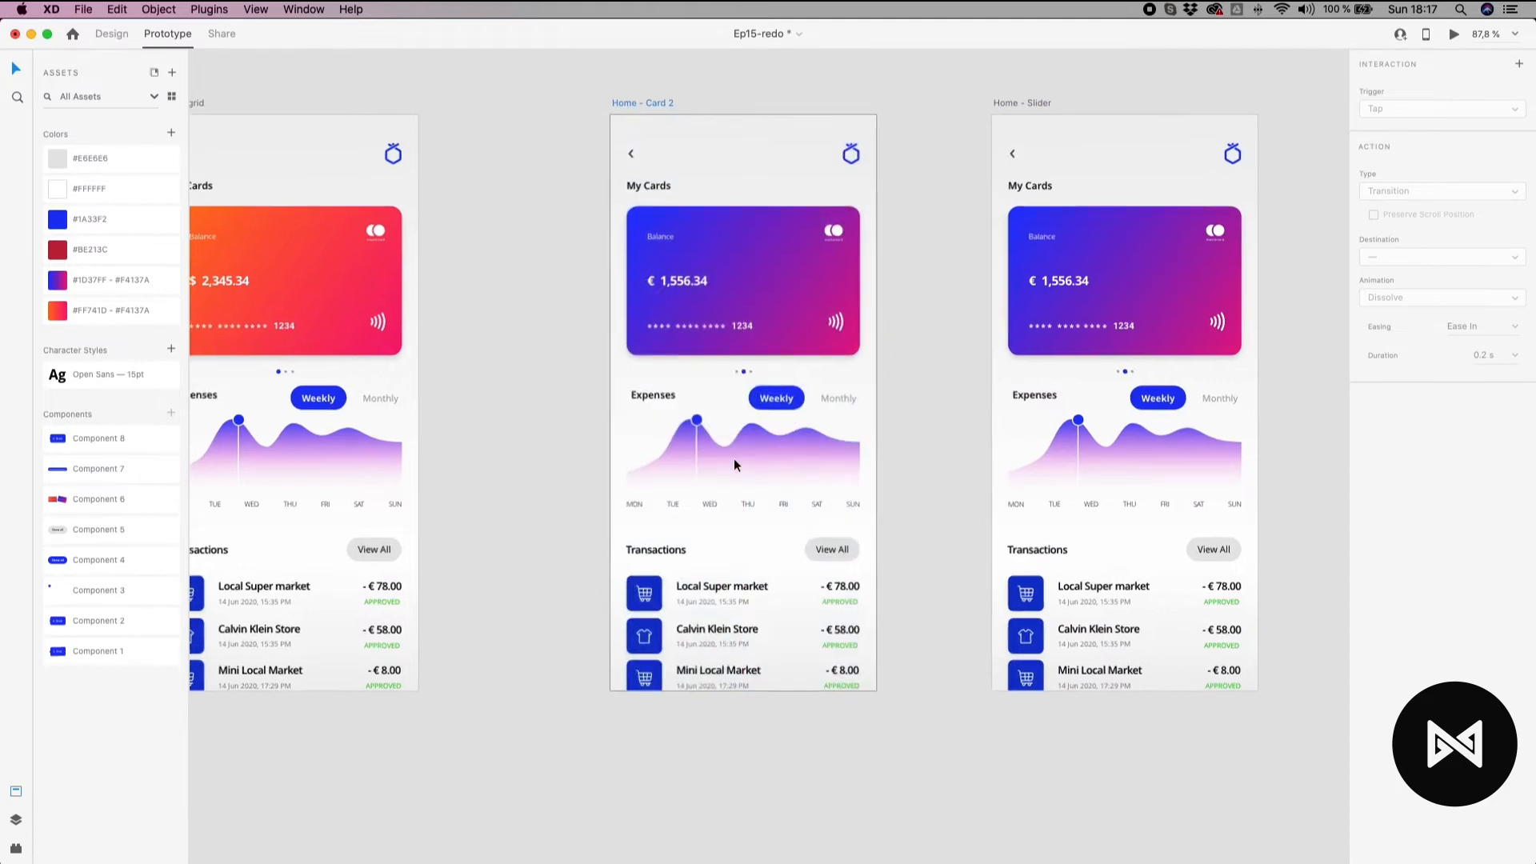
scroll(732, 458, up, 4)
click(736, 465)
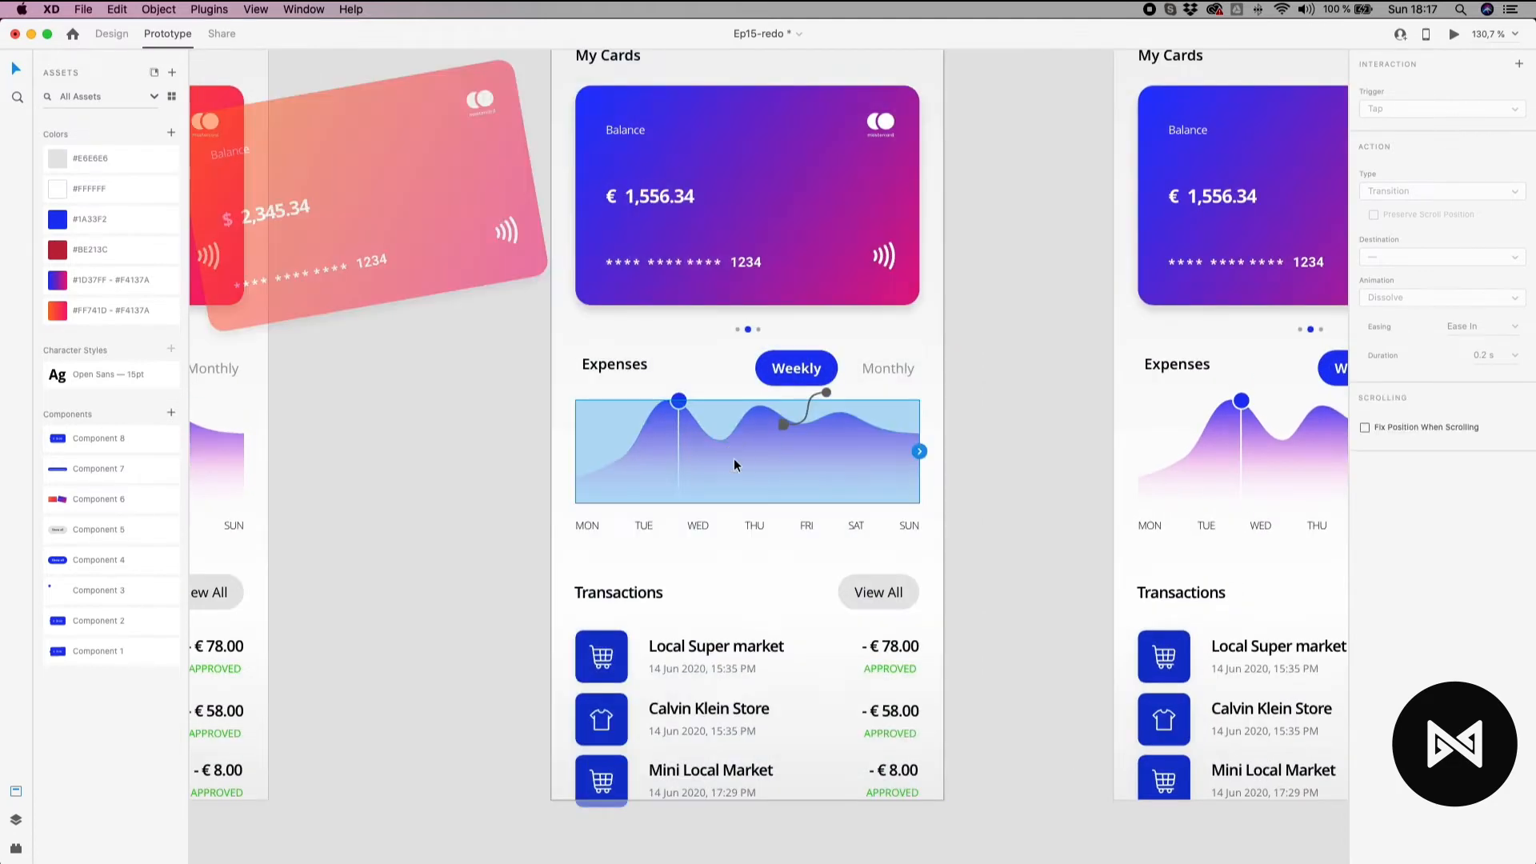
click(112, 34)
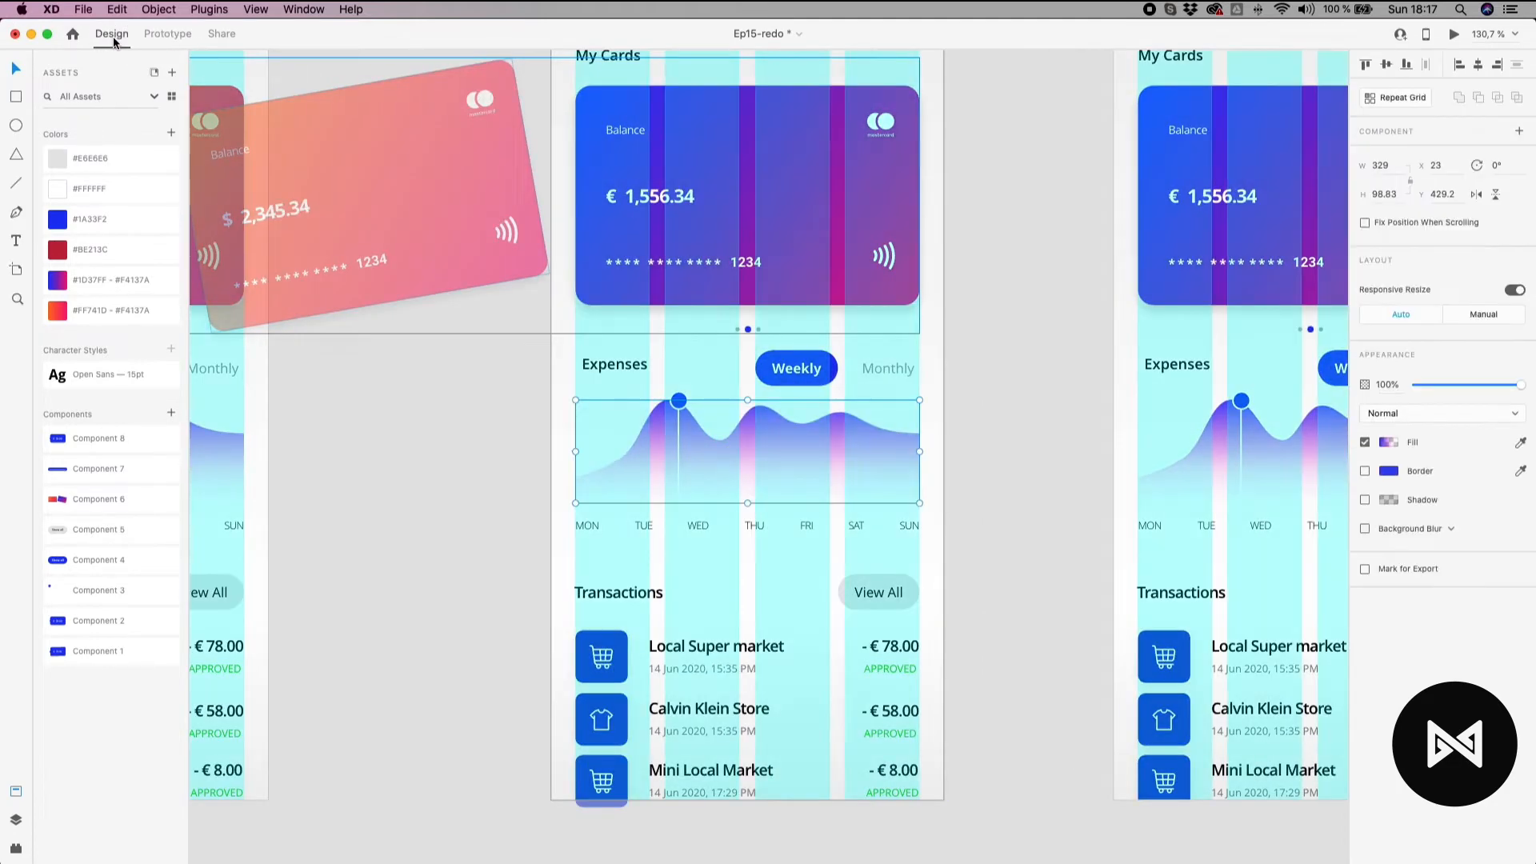
scroll(766, 459, up, 3)
scroll(771, 430, down, 6)
drag(621, 67, 637, 251)
click(651, 149)
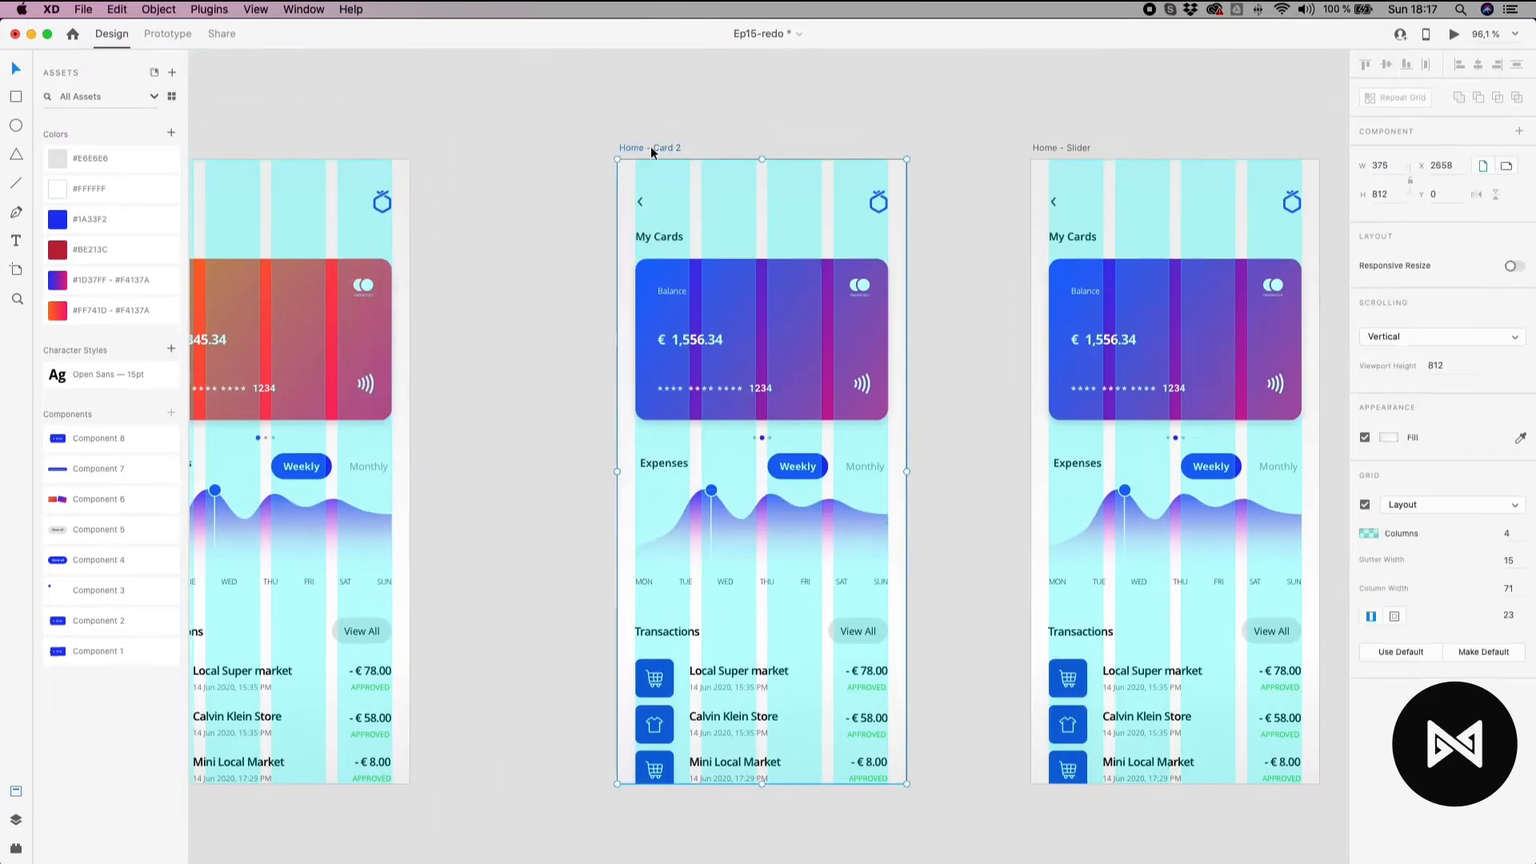
click(1365, 504)
Edit the Expenses wave path on Home - Card 2, lowering the anchors above THU, FRI and SAT to Y 461.52, level with the end point.
scroll(706, 550, up, 5)
scroll(882, 524, up, 5)
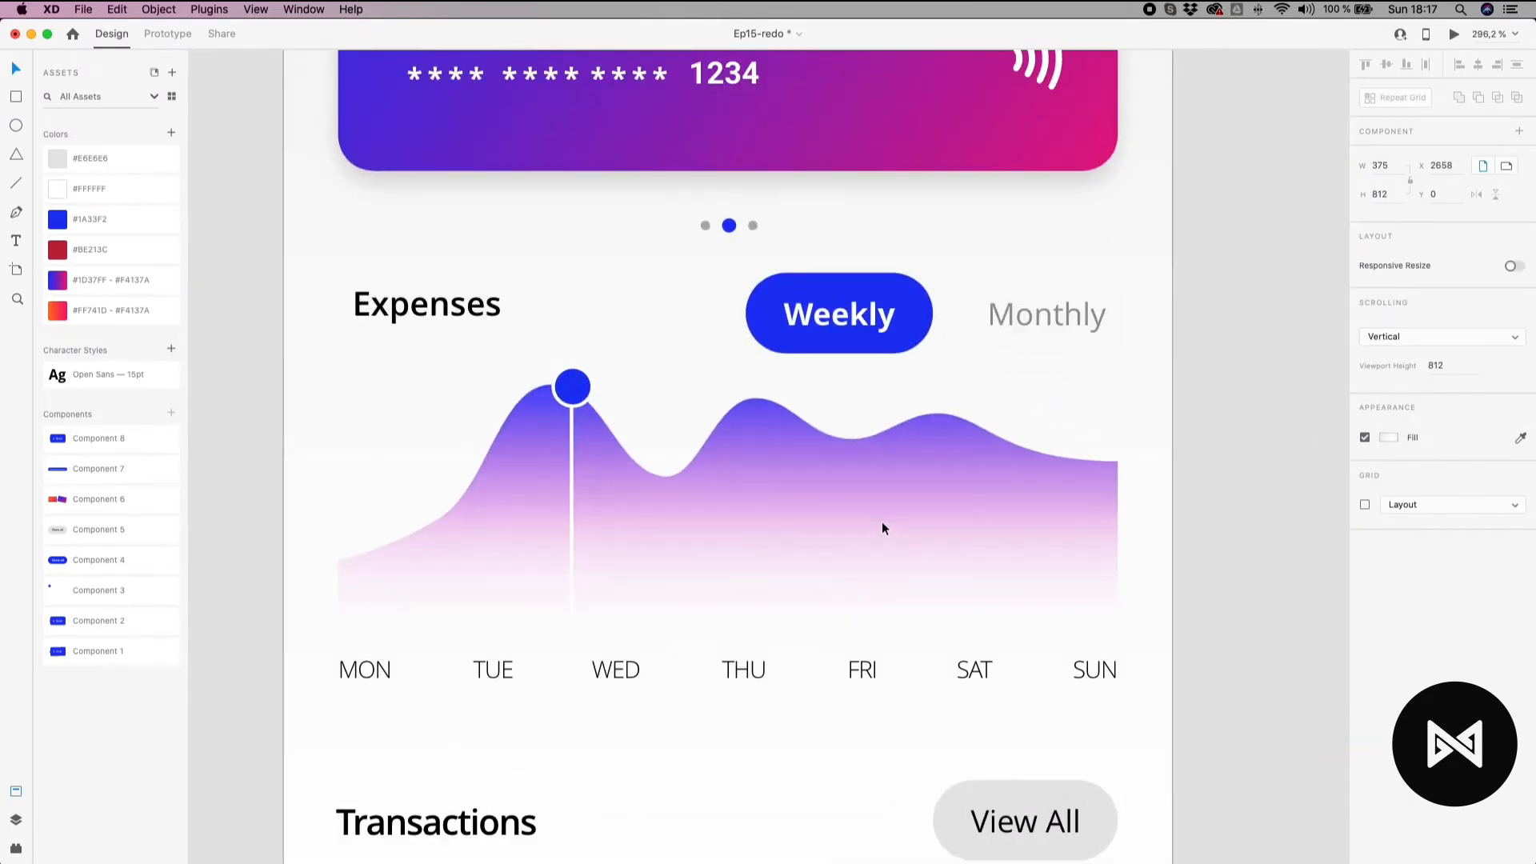
click(774, 512)
click(880, 534)
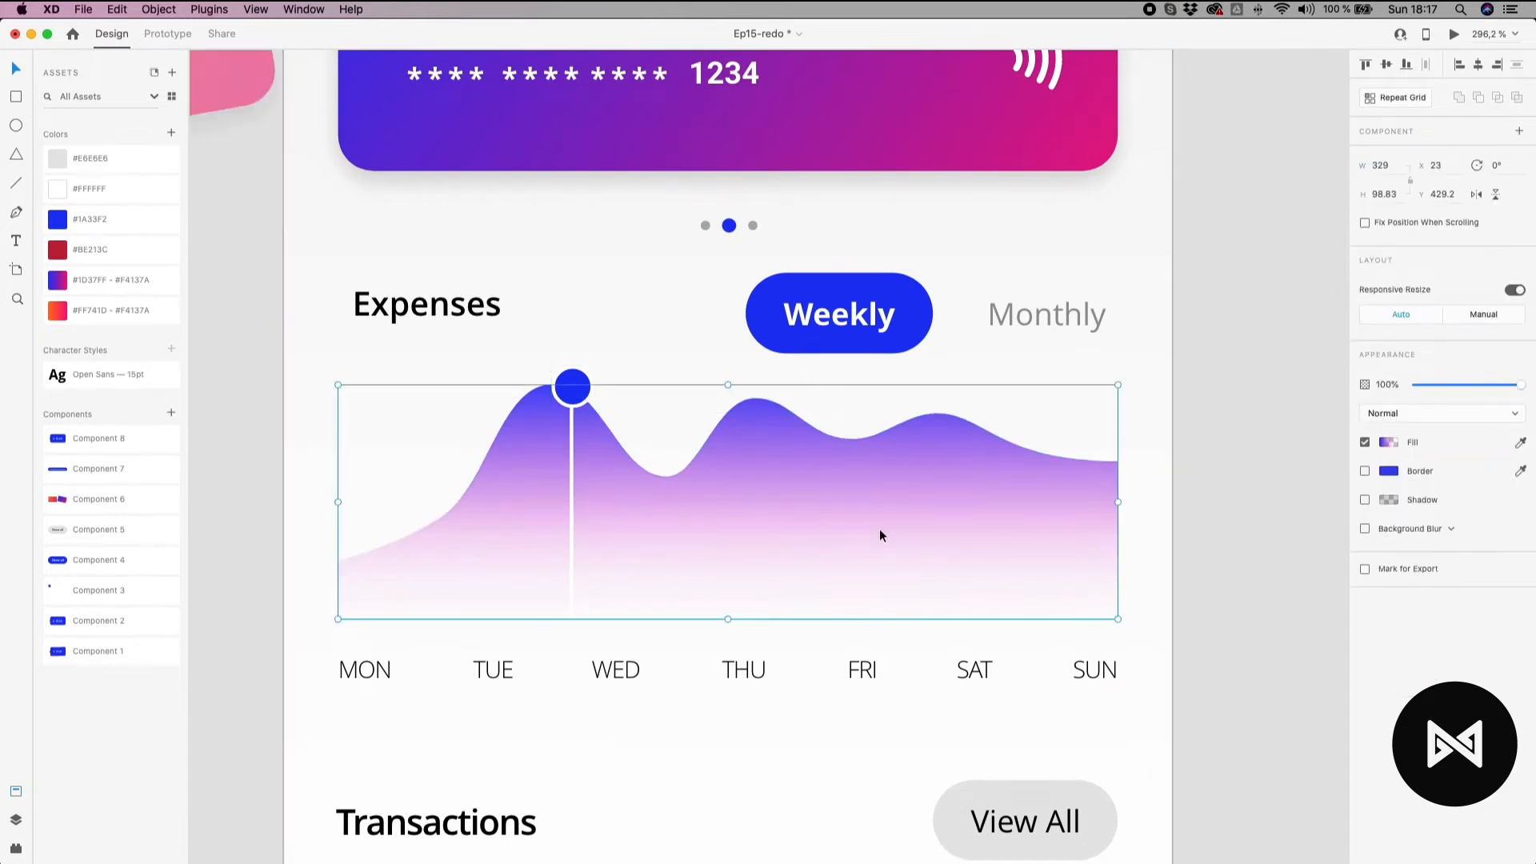
double_click(880, 535)
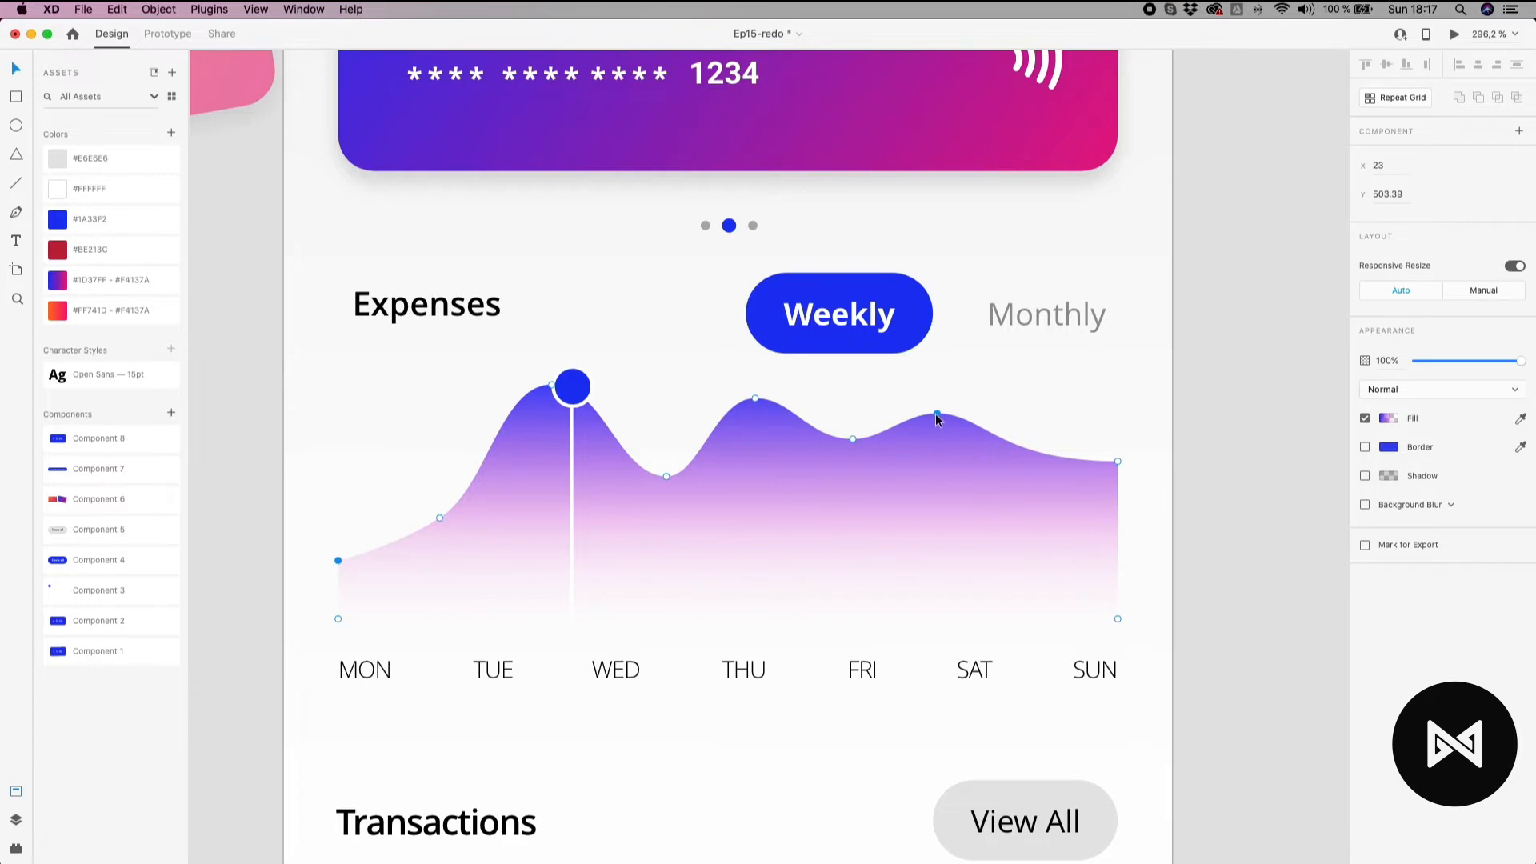
drag(936, 414, 849, 461)
drag(753, 401, 755, 462)
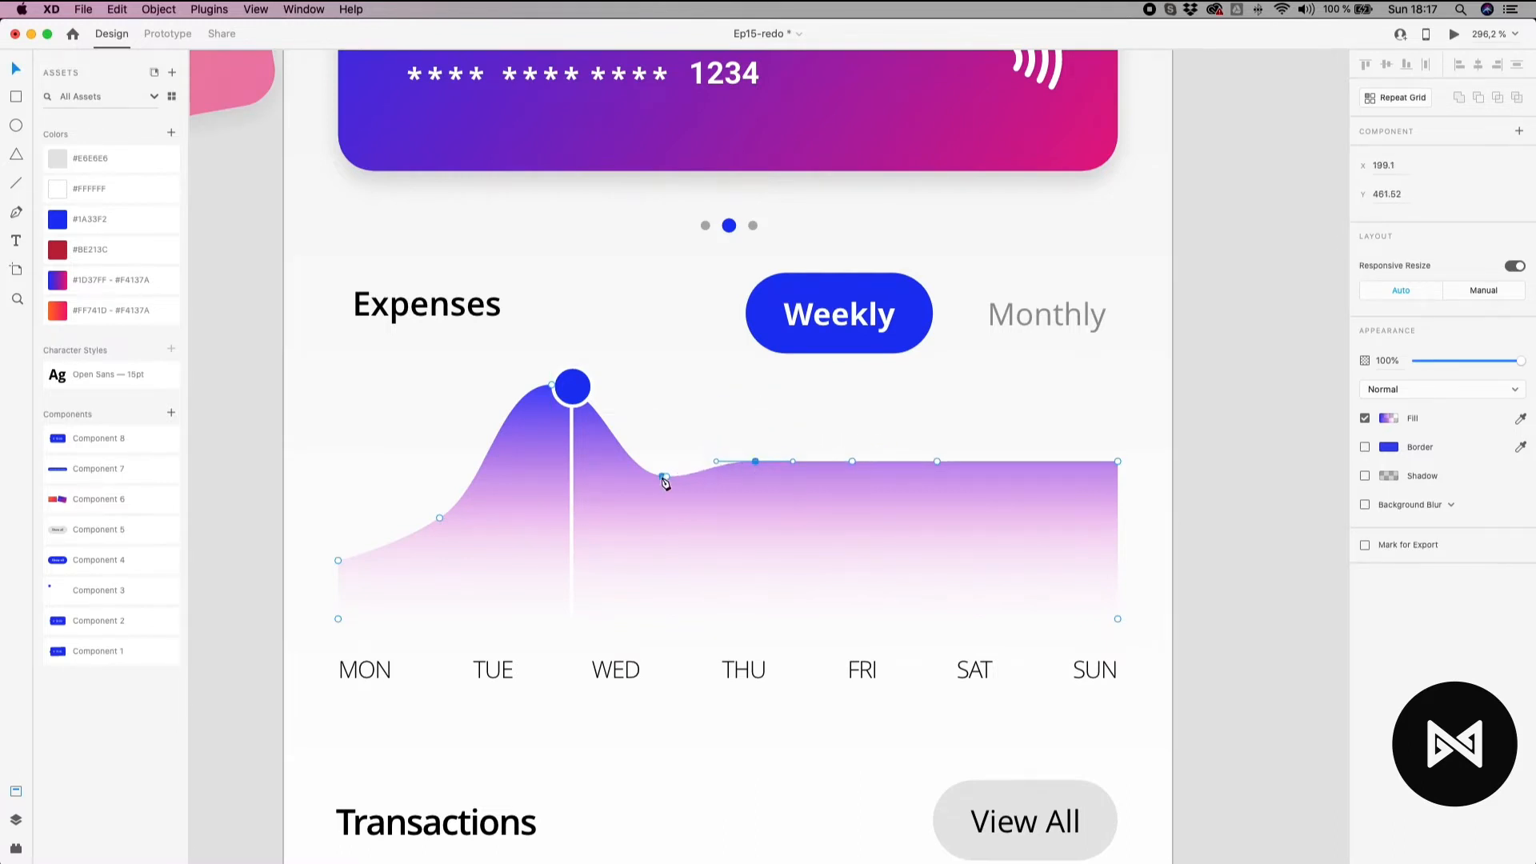
Bring the wave's anchors near TUE and WED to Y 461.52, lower the anchor between MON and TUE slightly, and finish editing the path.
drag(666, 478, 666, 462)
drag(552, 385, 555, 463)
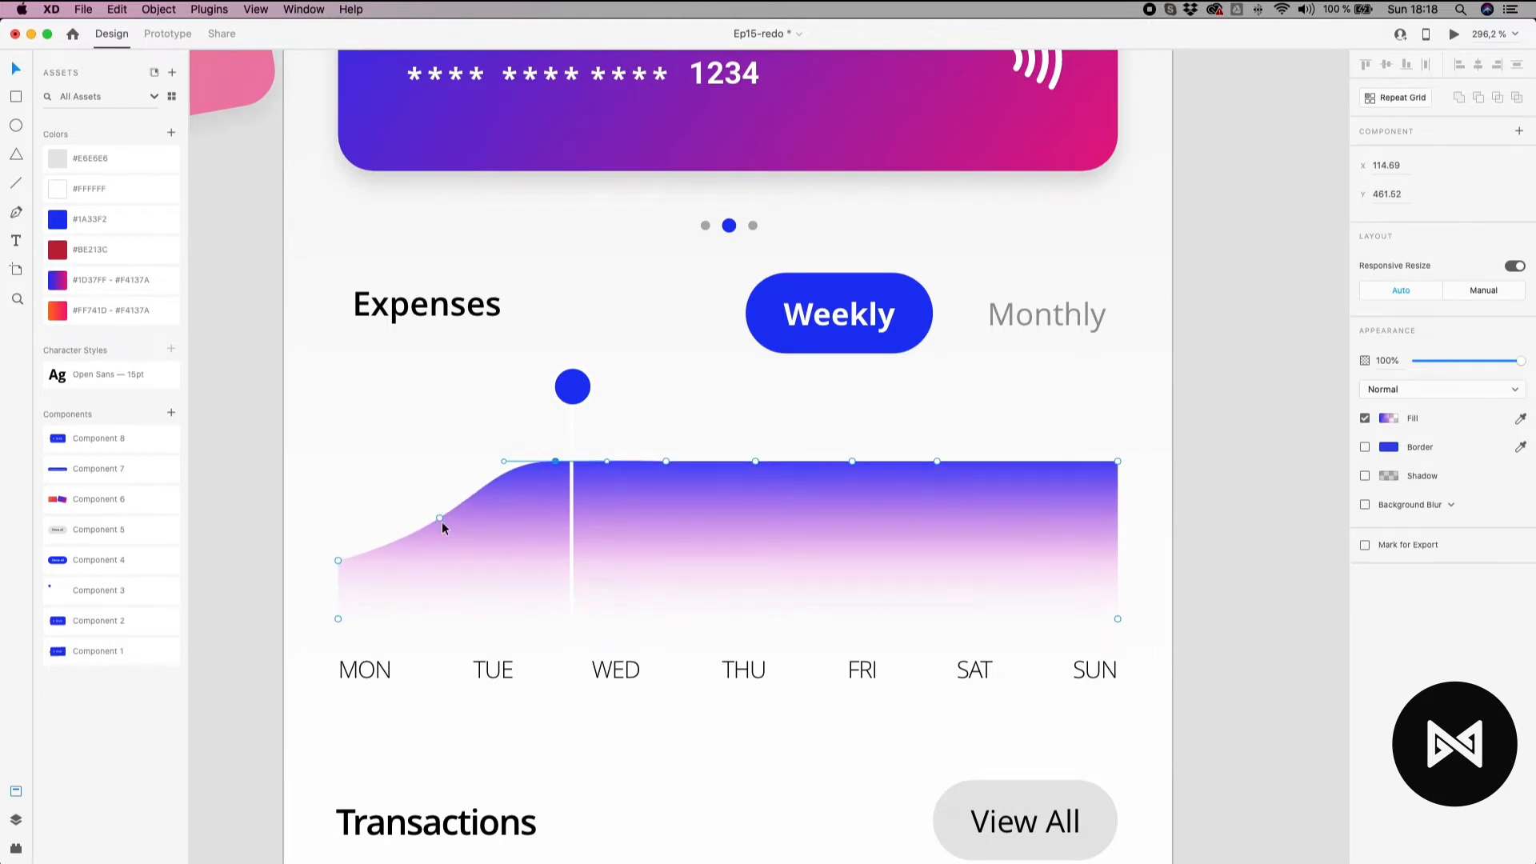
drag(440, 524, 439, 535)
click(451, 471)
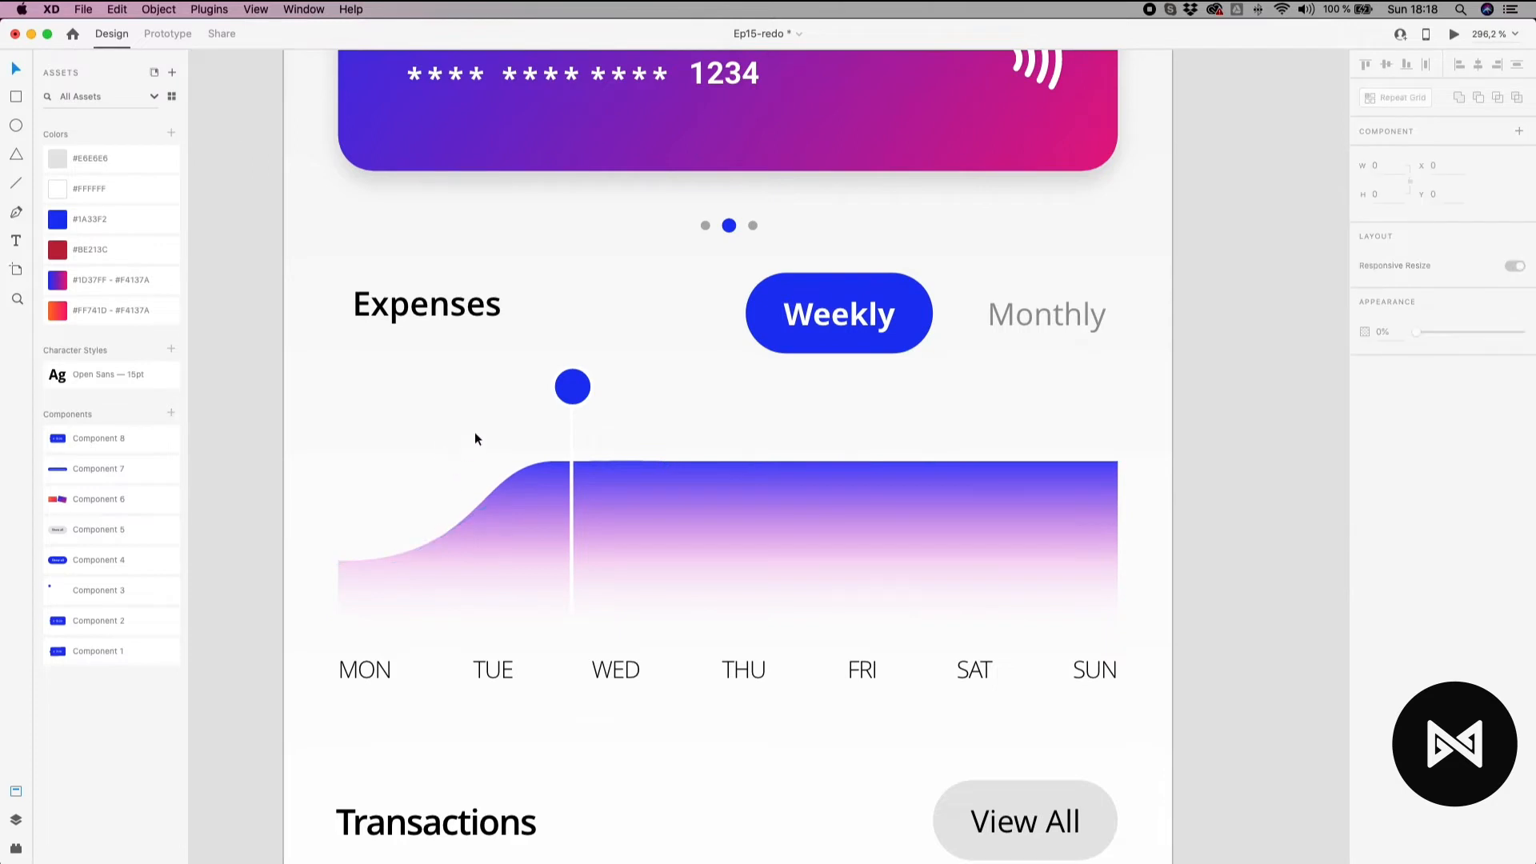
On Home - Card 2, lower the blue slider dot to Y 450 and shorten its white line to a height of 67, starting at Y 461.5.
click(573, 387)
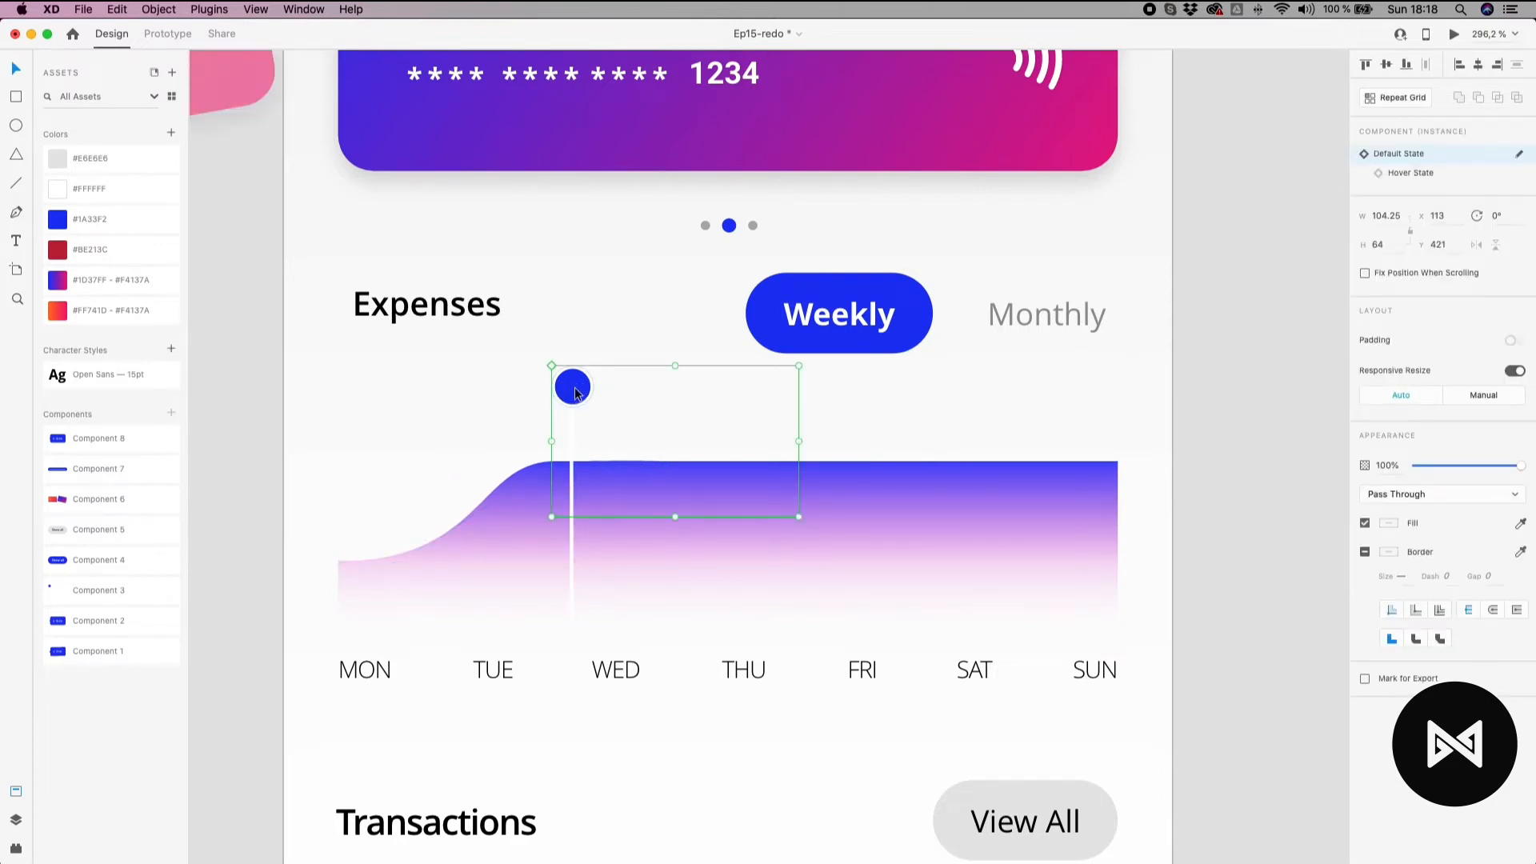
scroll(574, 392, up, 2)
drag(574, 390, 573, 471)
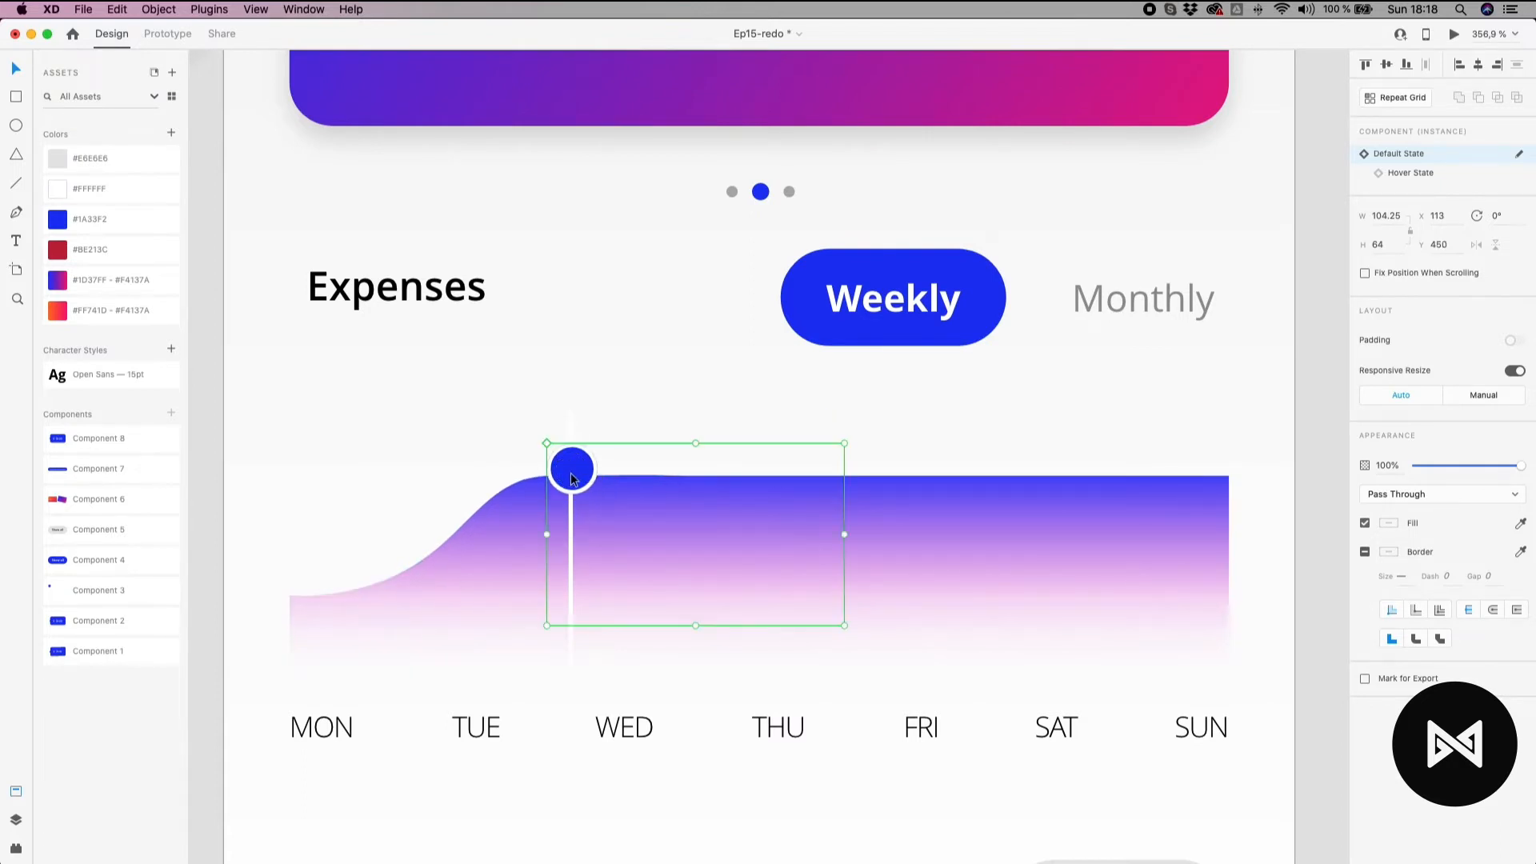
click(569, 515)
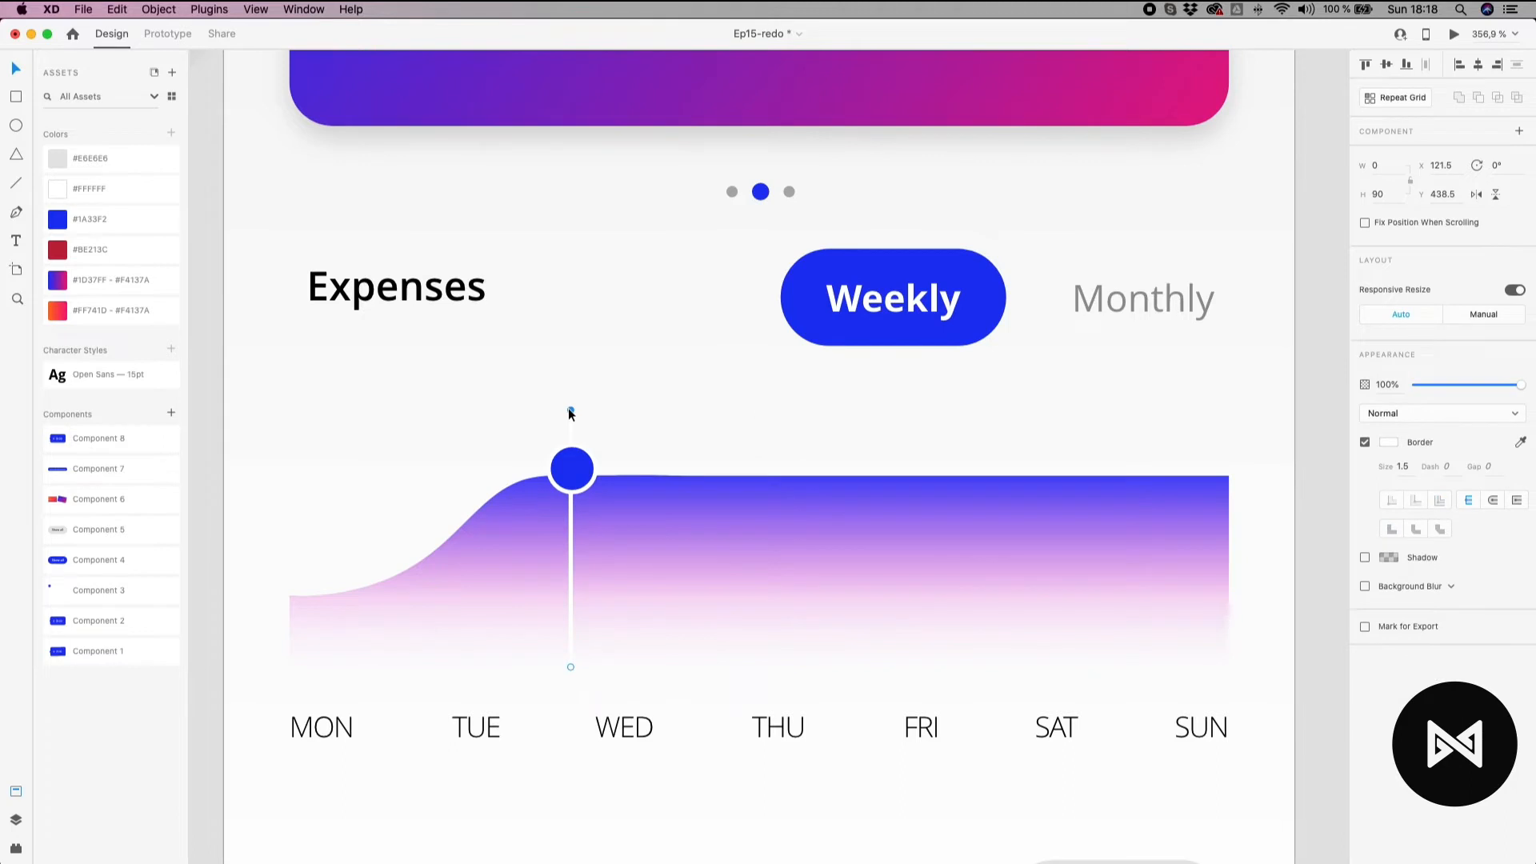
drag(571, 412, 570, 477)
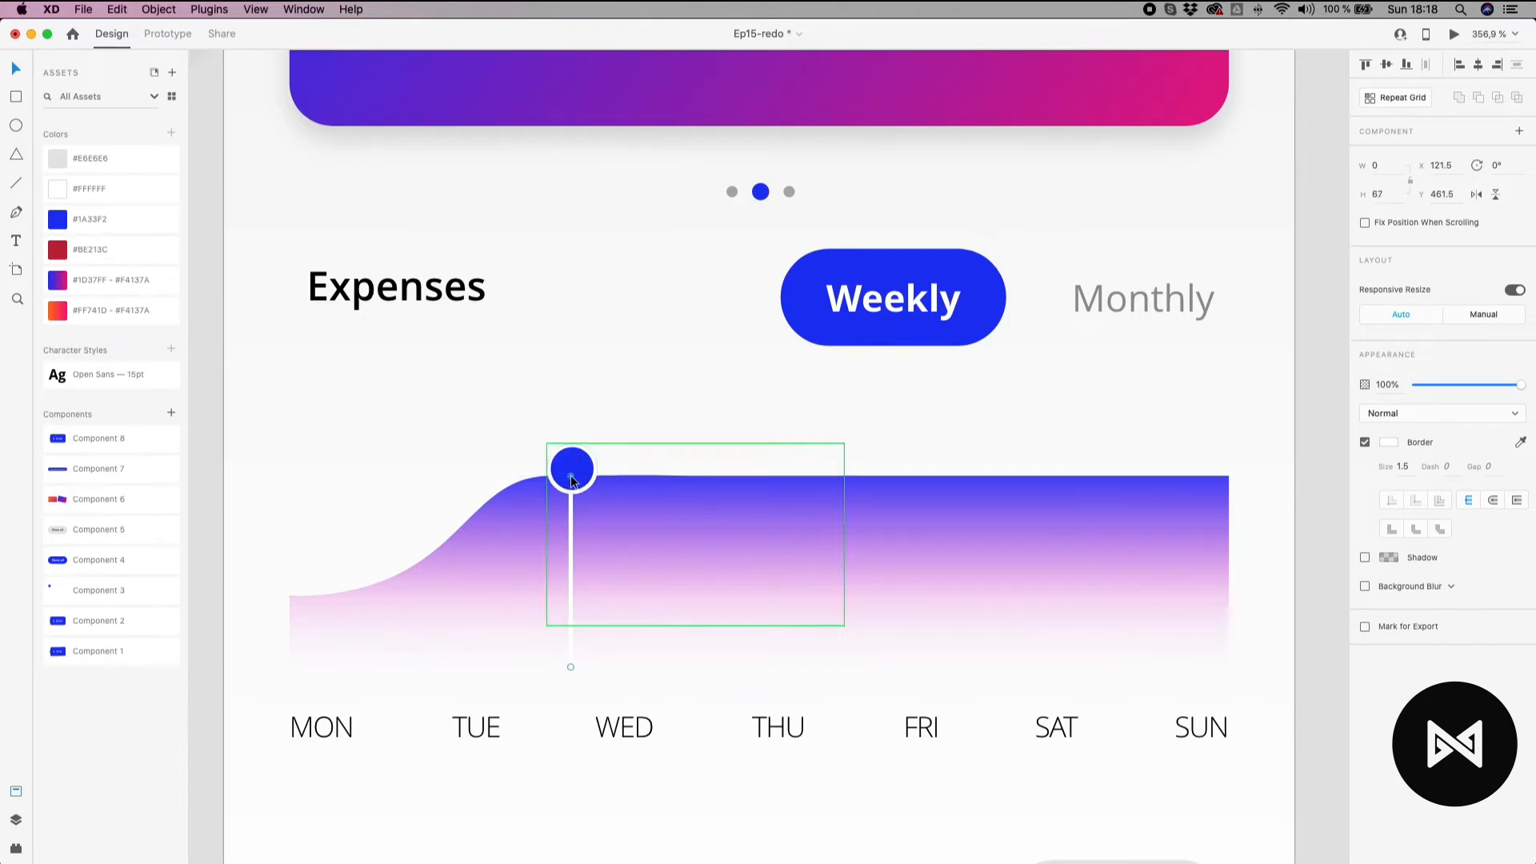
click(608, 389)
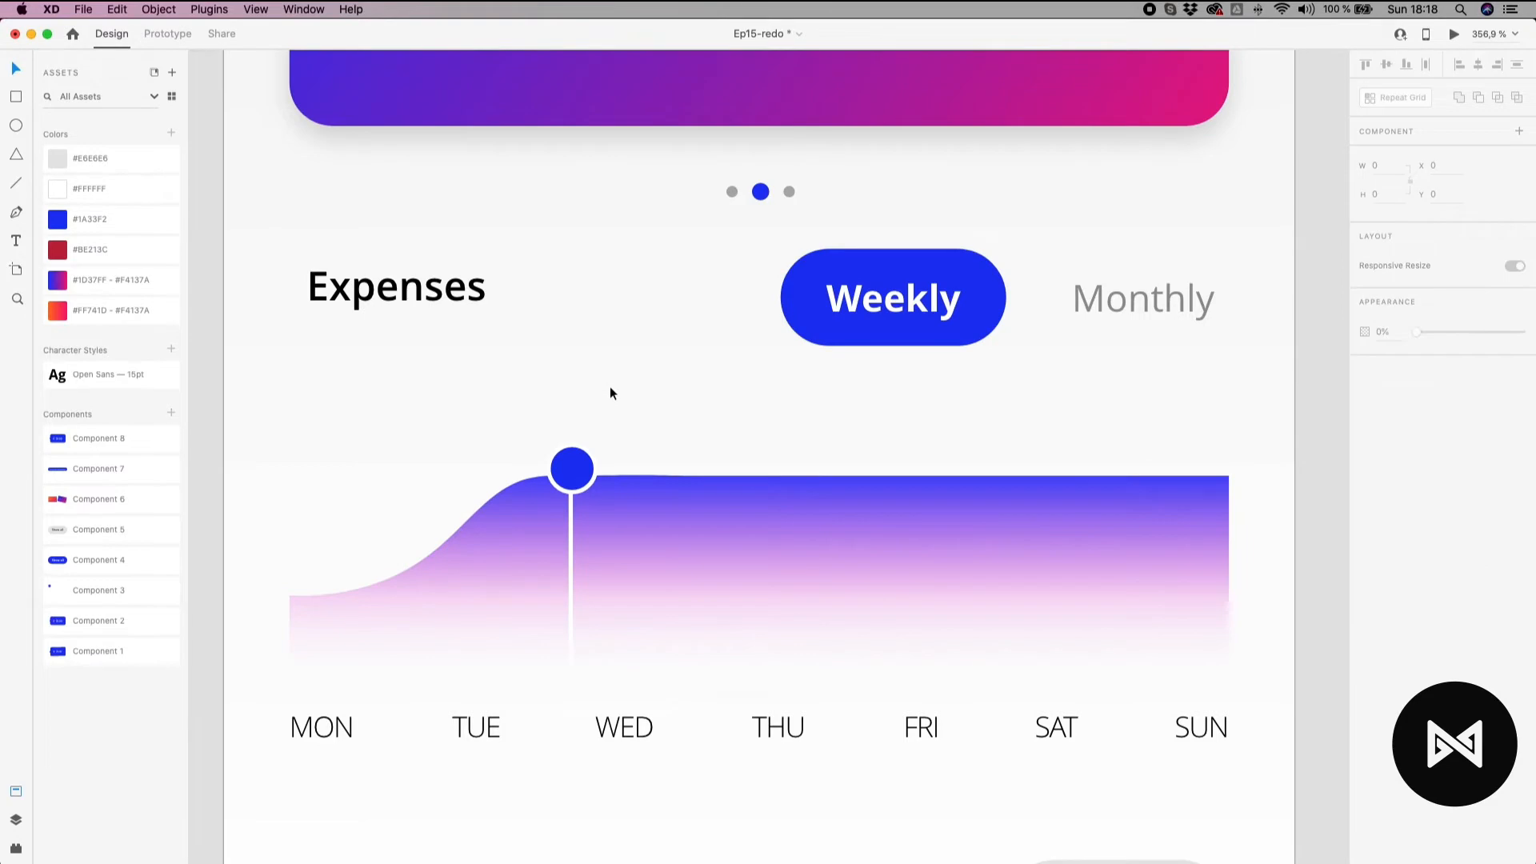
Edit the Home - Slider Expenses wave, raising the dips between WED and THU and near FRI, and nudging the anchor before TUE to Y 481.9.
scroll(609, 387, down, 5)
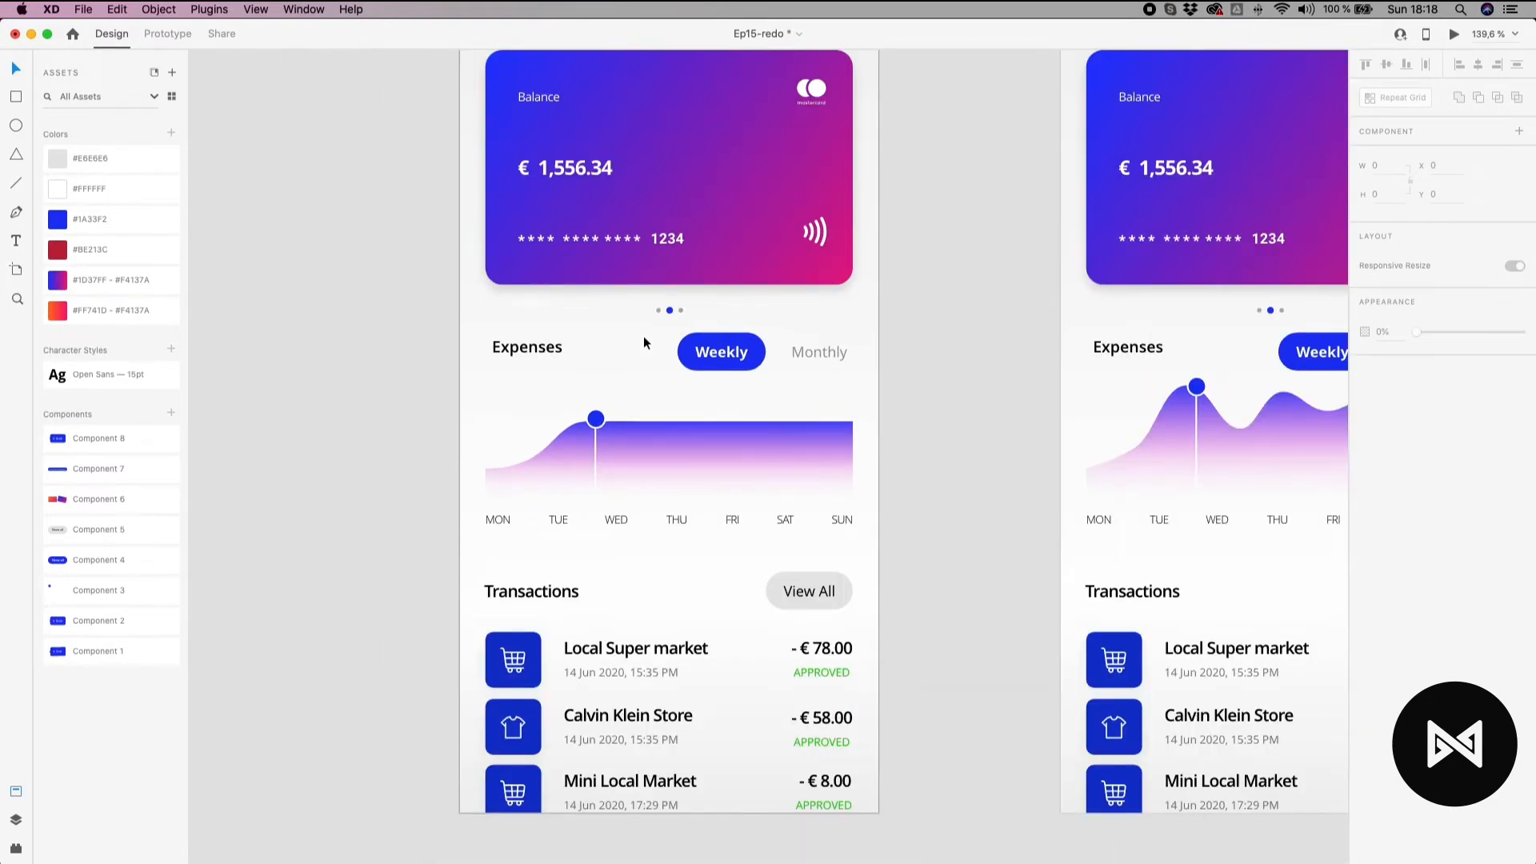
scroll(640, 340, down, 3)
click(722, 397)
click(832, 386)
scroll(992, 372, right, 5)
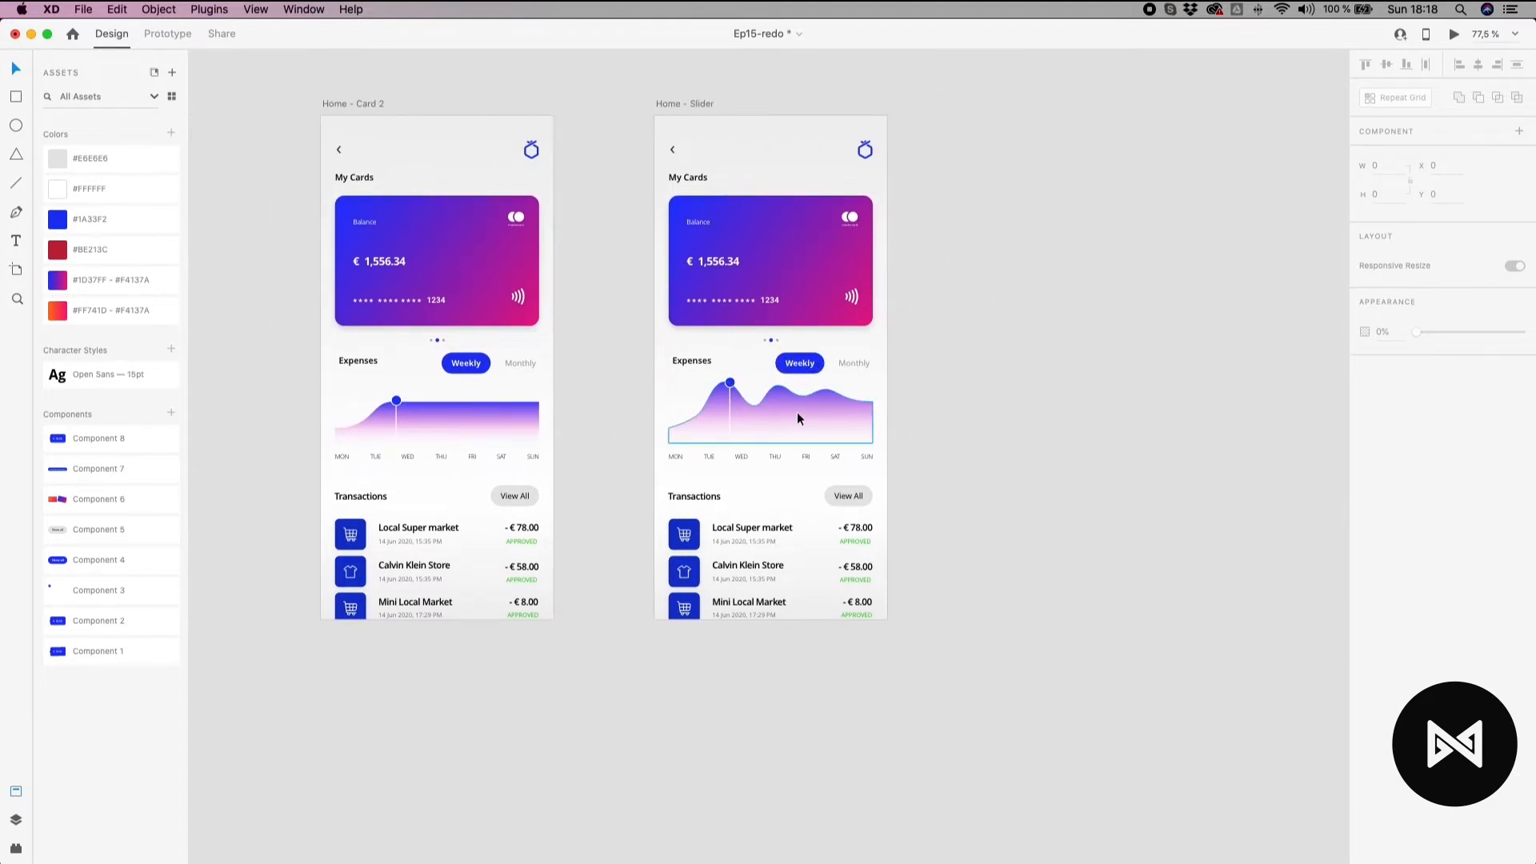
scroll(796, 415, up, 4)
double_click(797, 415)
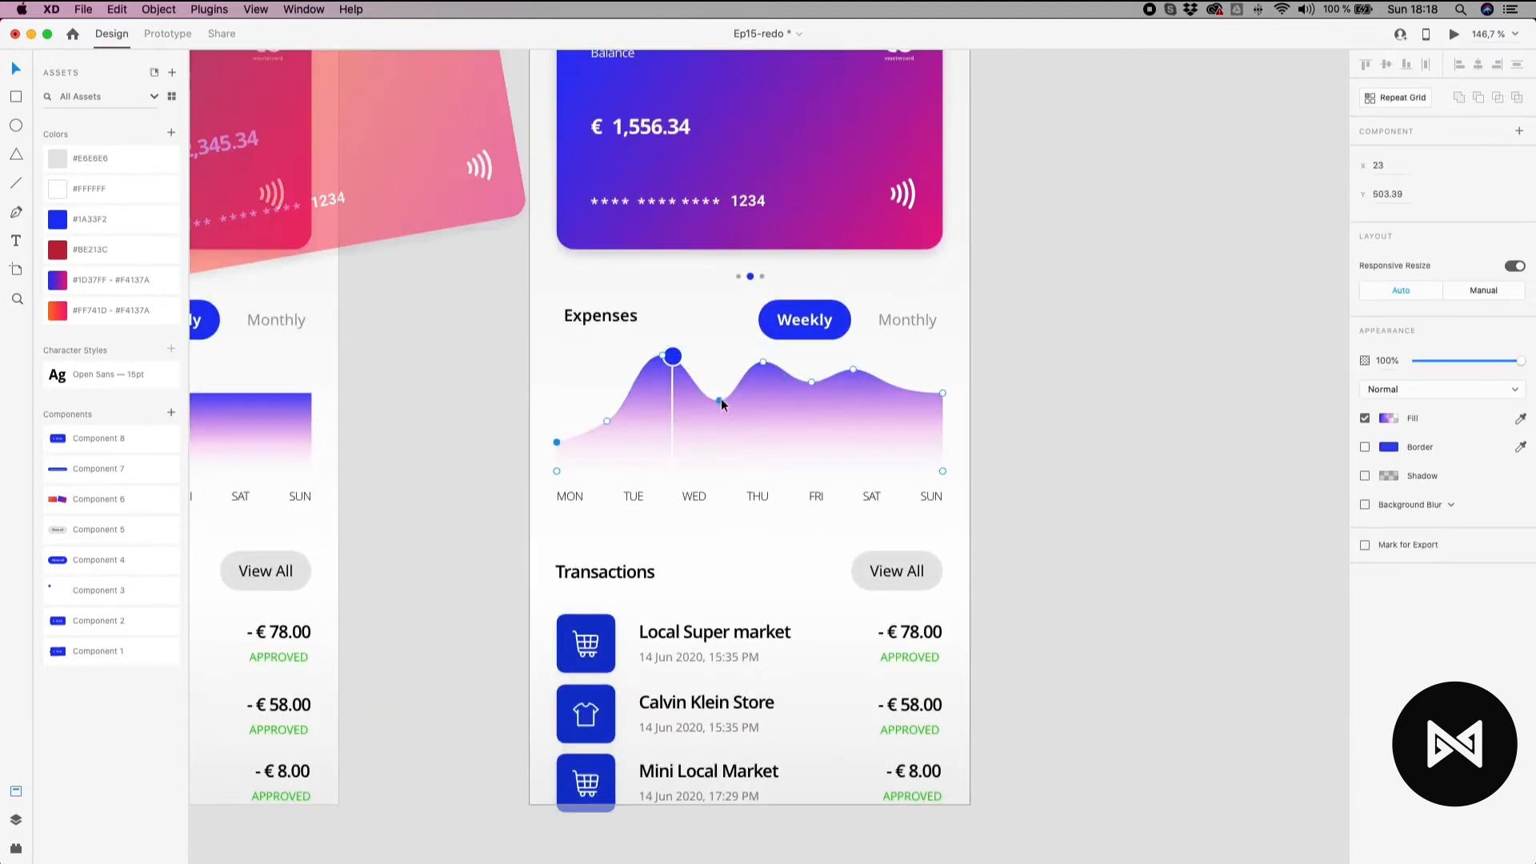
scroll(716, 400, up, 2)
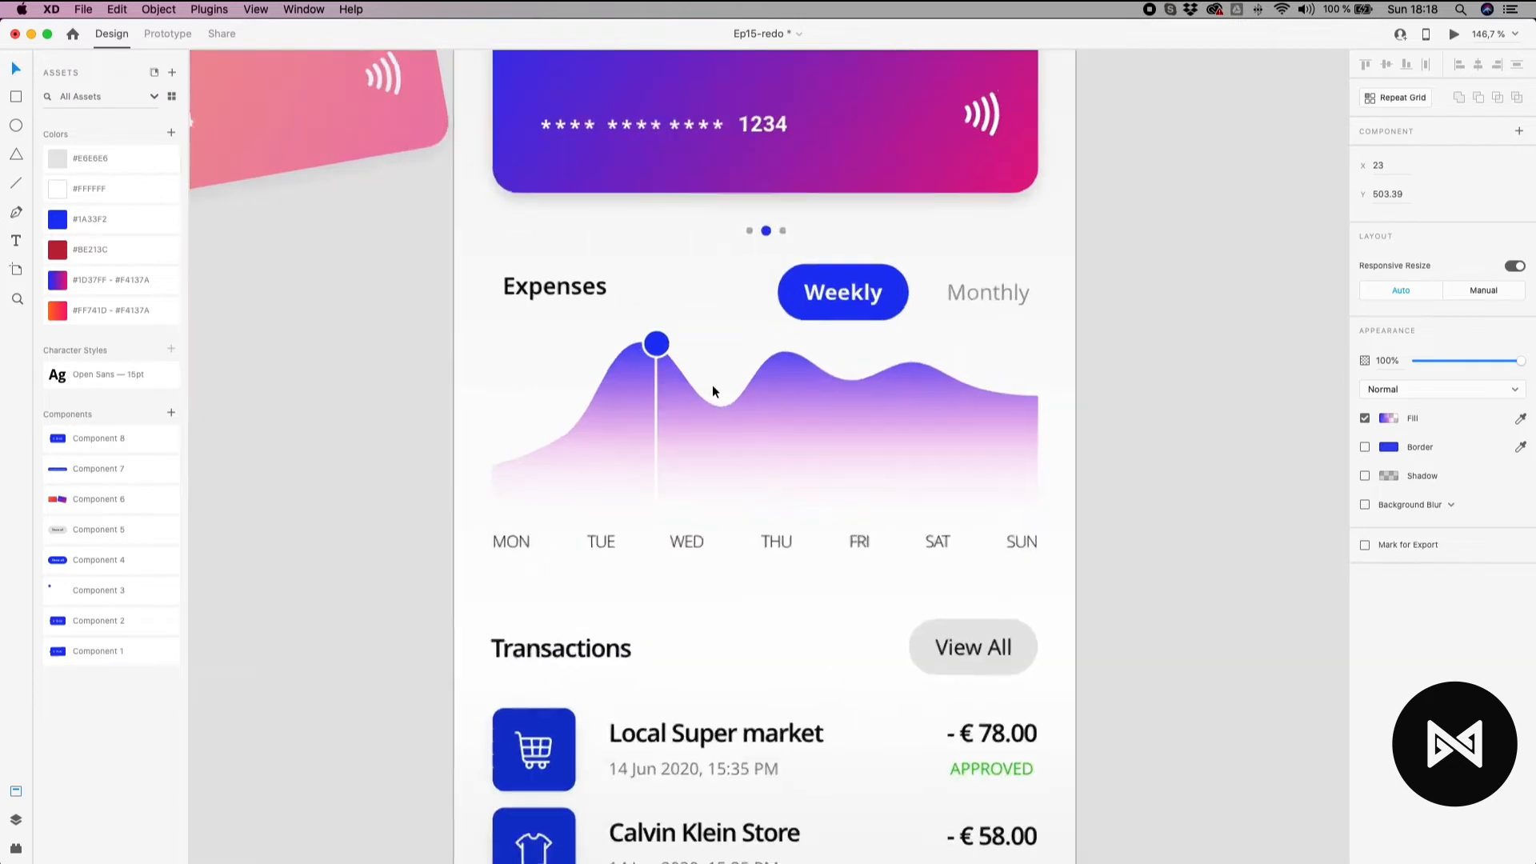
drag(721, 412, 720, 382)
mouse_move(850, 383)
mouse_down()
mouse_move(912, 353)
mouse_move(851, 365)
mouse_up()
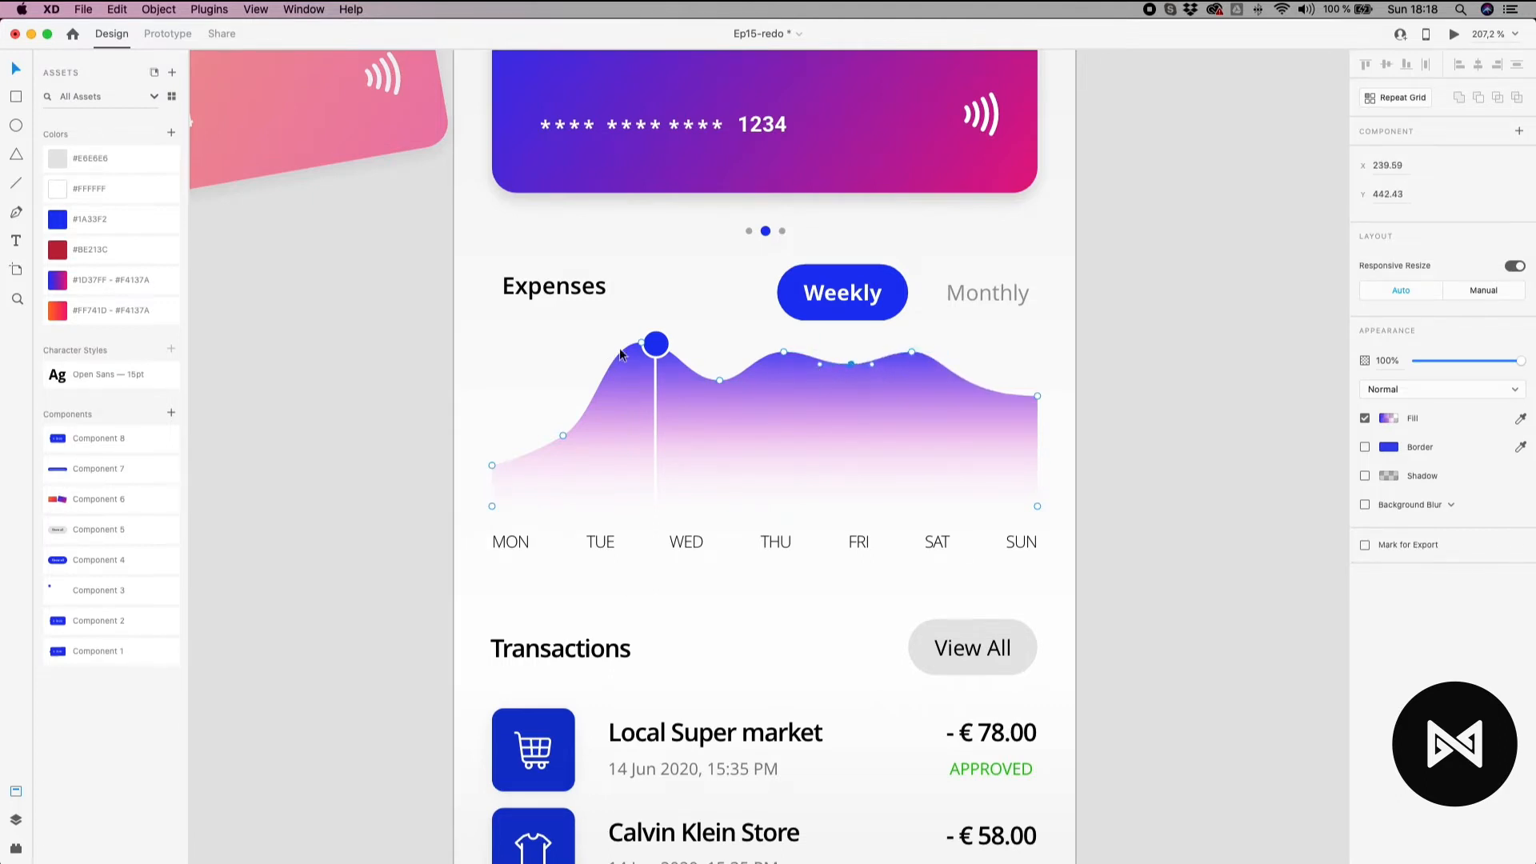
click(560, 432)
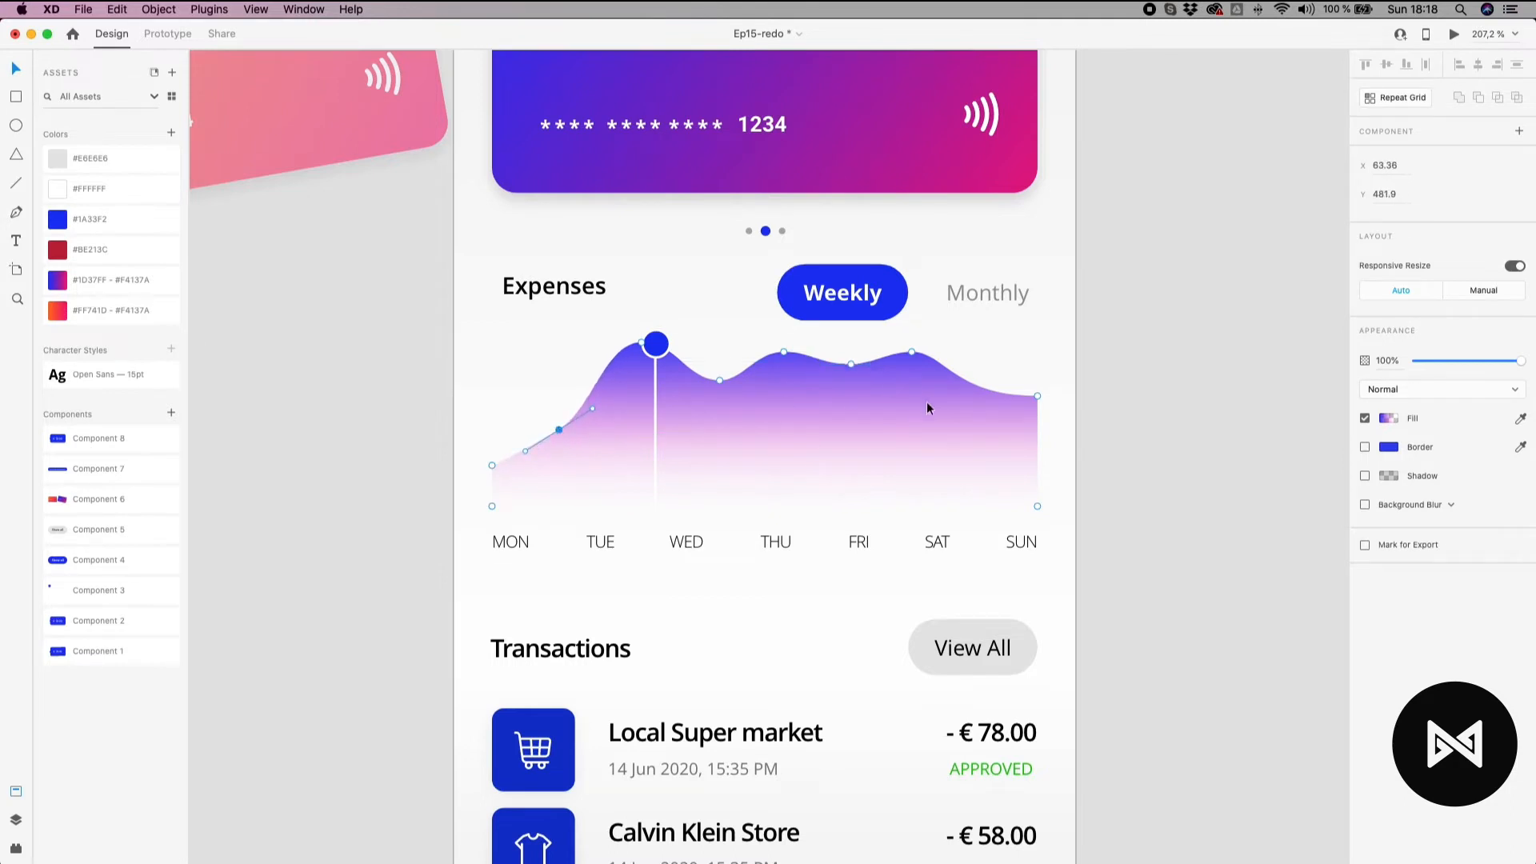
Lower the wave's SUN end point to Y 485.16, pull the FRI anchor down into a deep dip, and finish editing the path.
drag(1037, 397, 1038, 437)
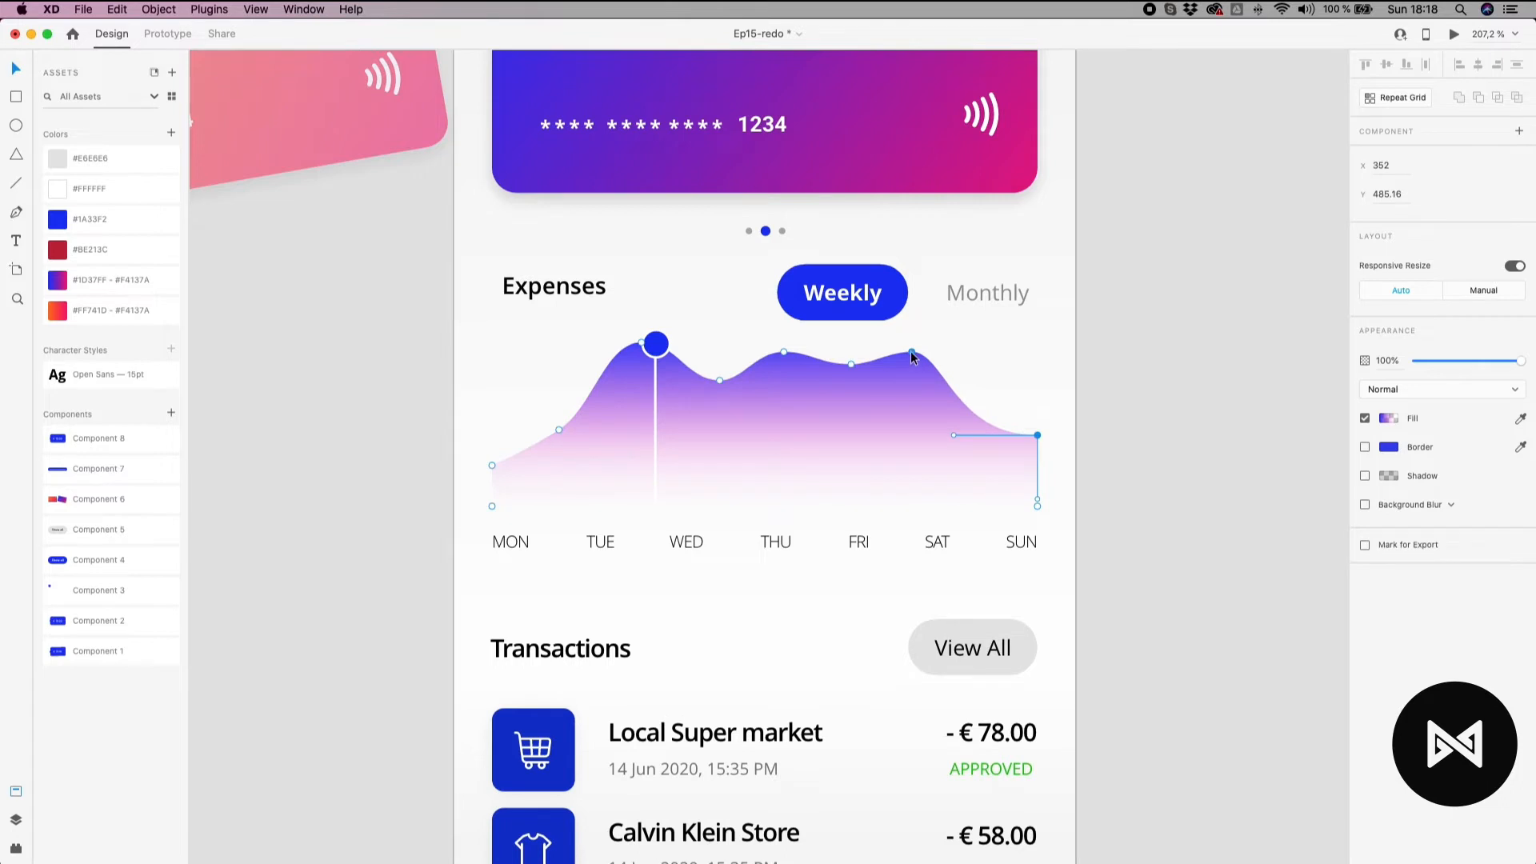
drag(853, 367, 852, 466)
click(867, 356)
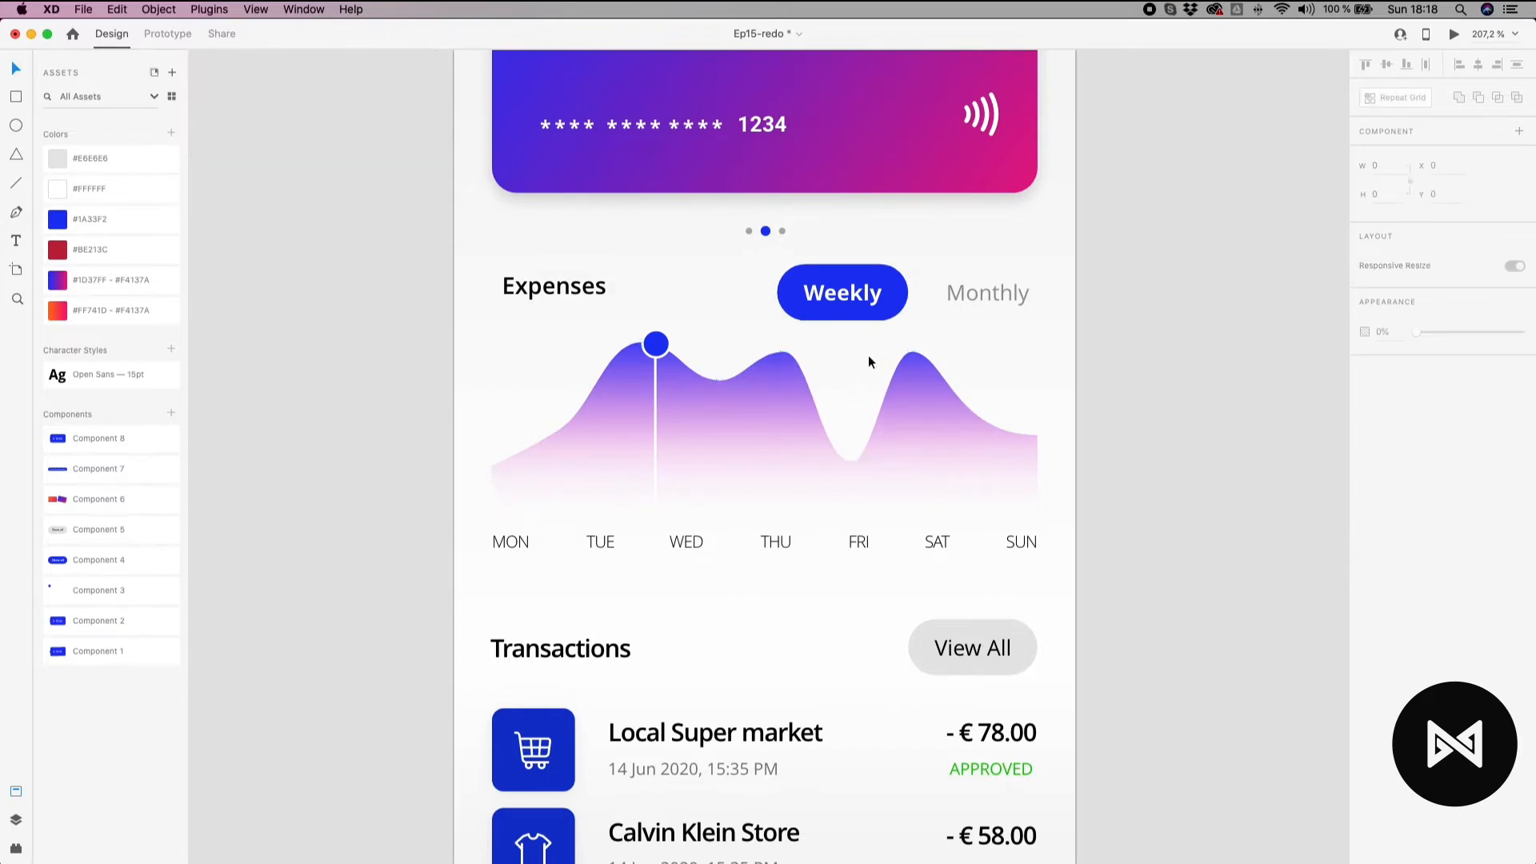
scroll(869, 352, down, 10)
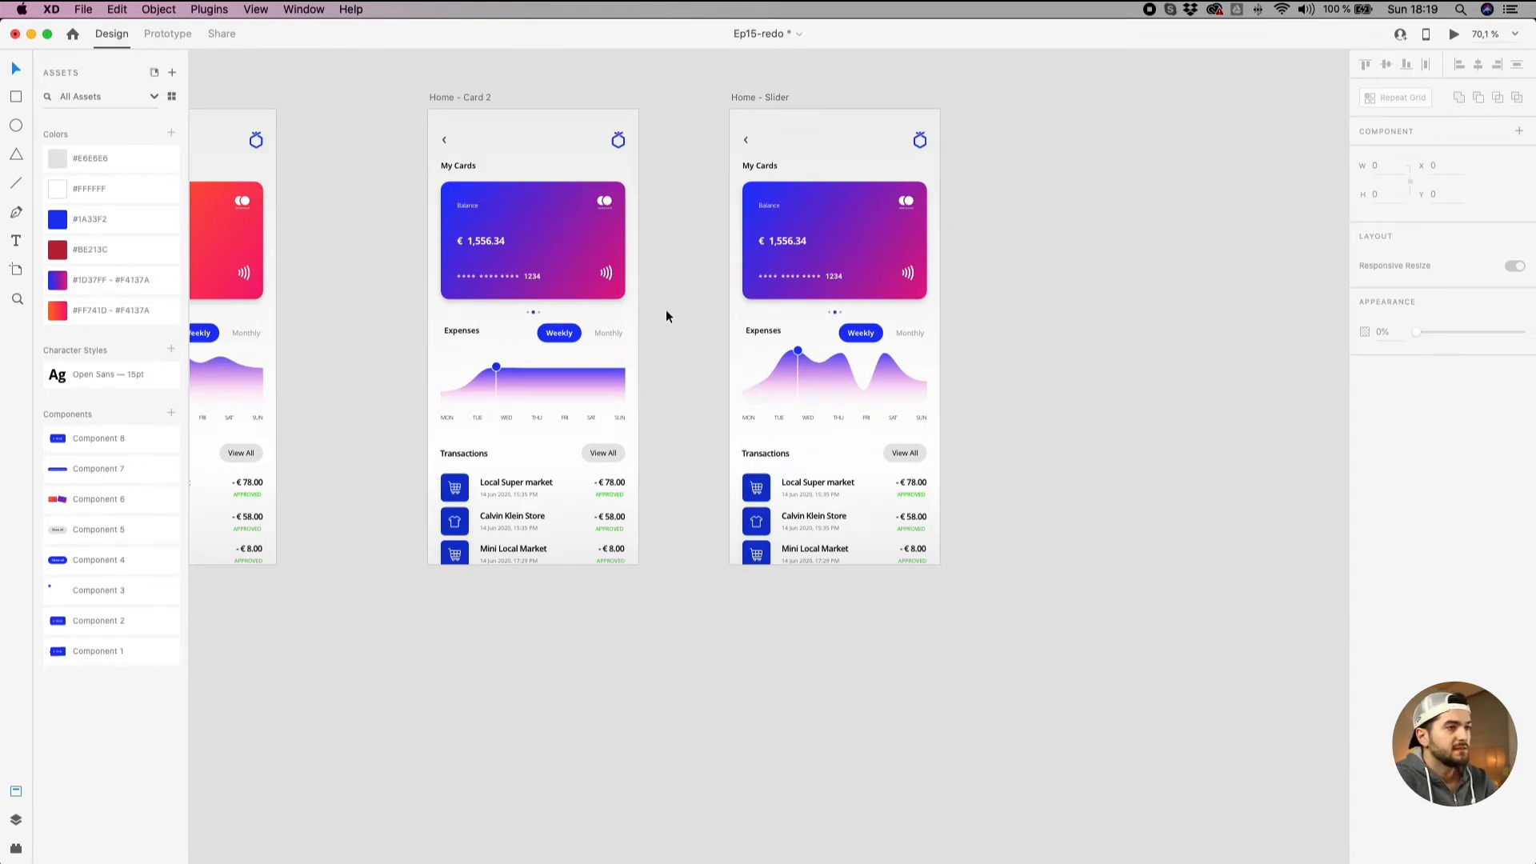
scroll(680, 352, left, 2)
scroll(680, 352, up, 1)
click(699, 403)
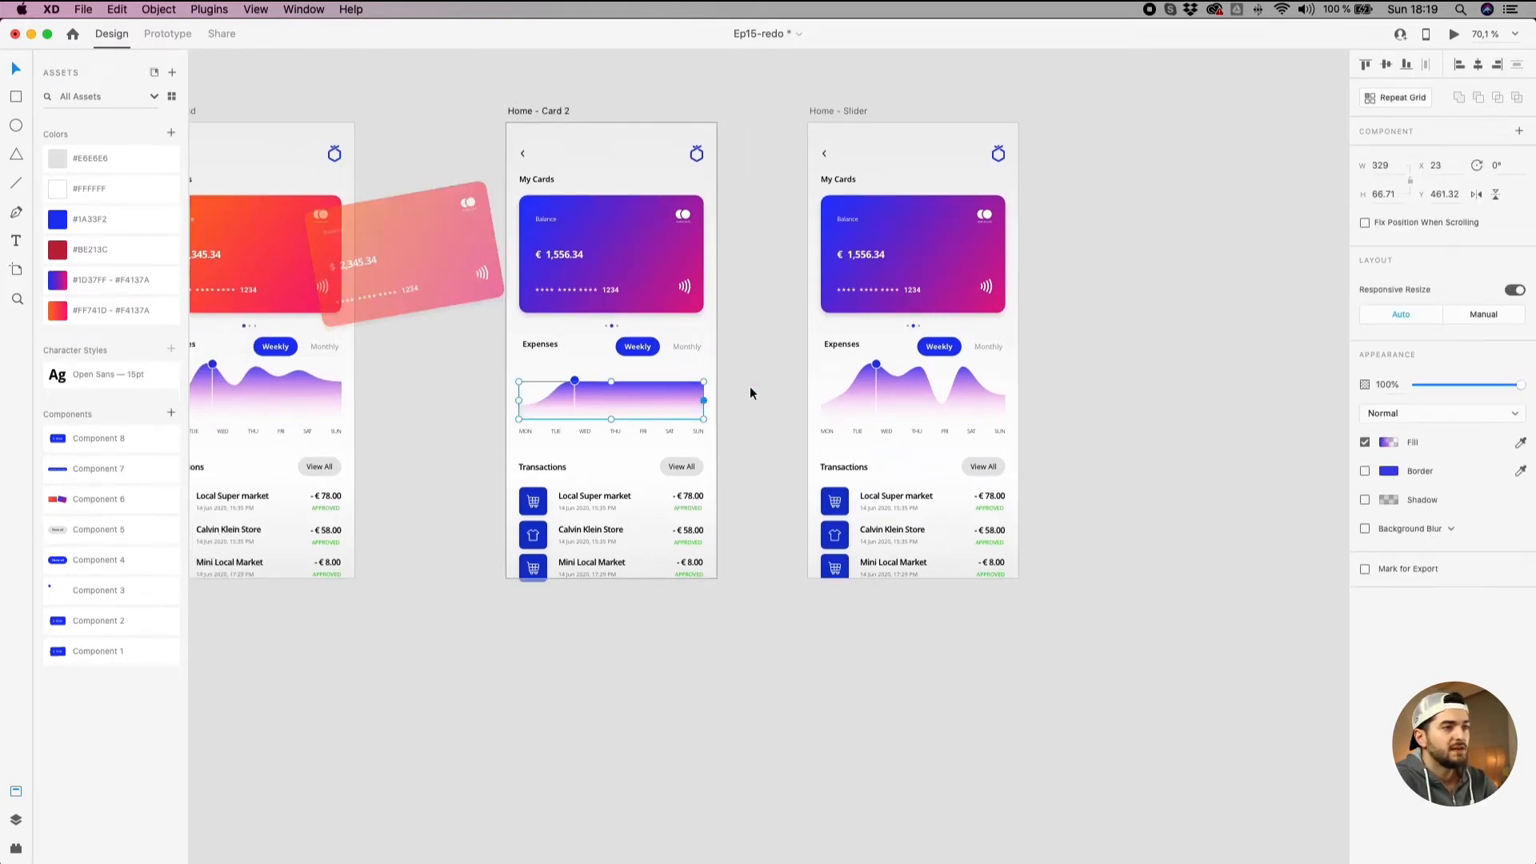
double_click(583, 404)
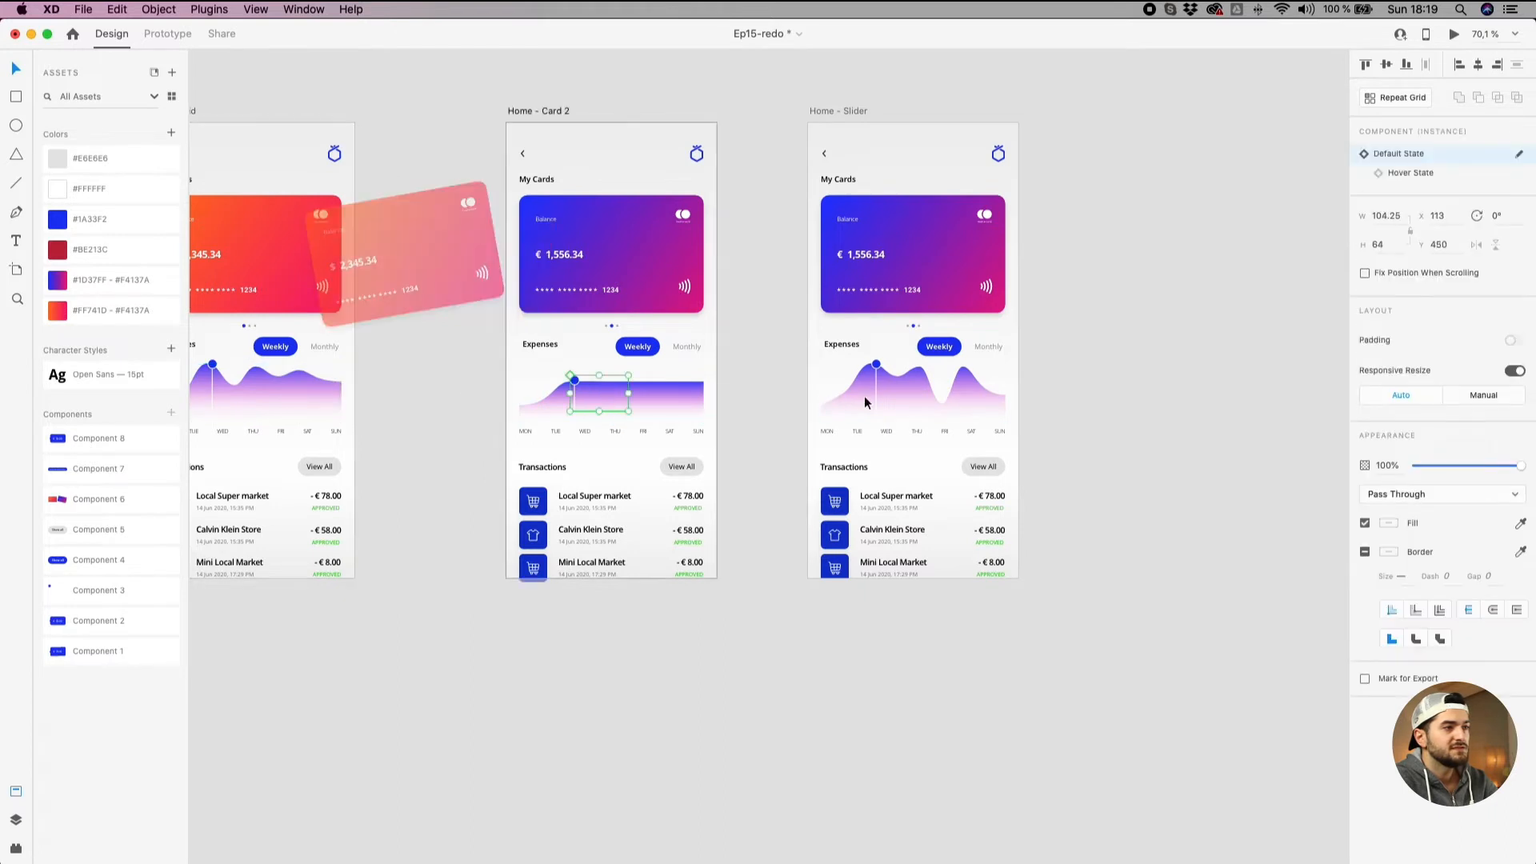
click(751, 414)
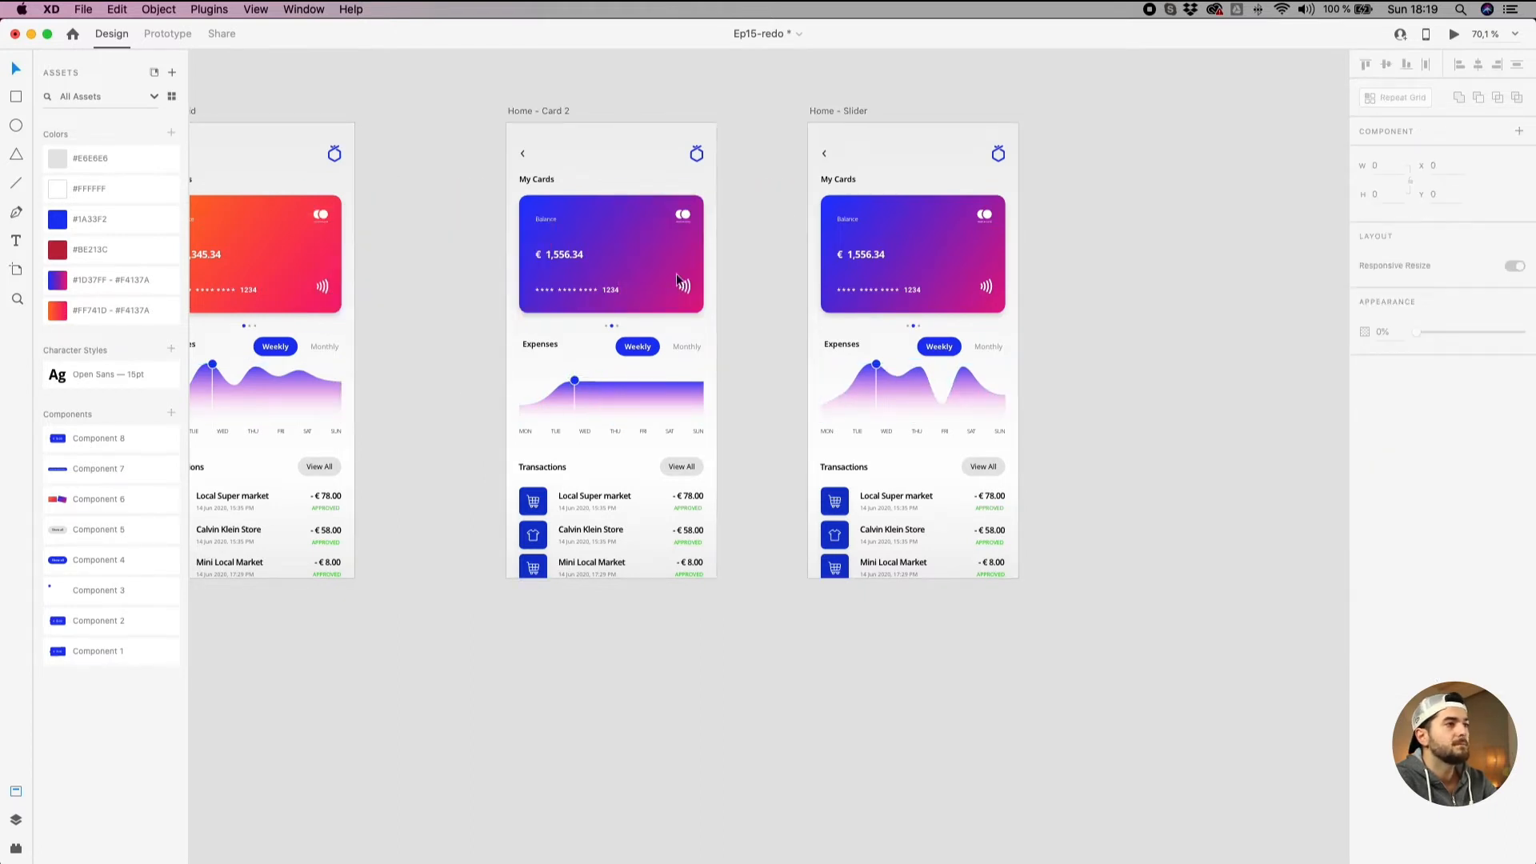
Shift the Home - Card 2 artboard to X 2646 and link it to Home - Slider in prototype mode.
drag(560, 110, 552, 114)
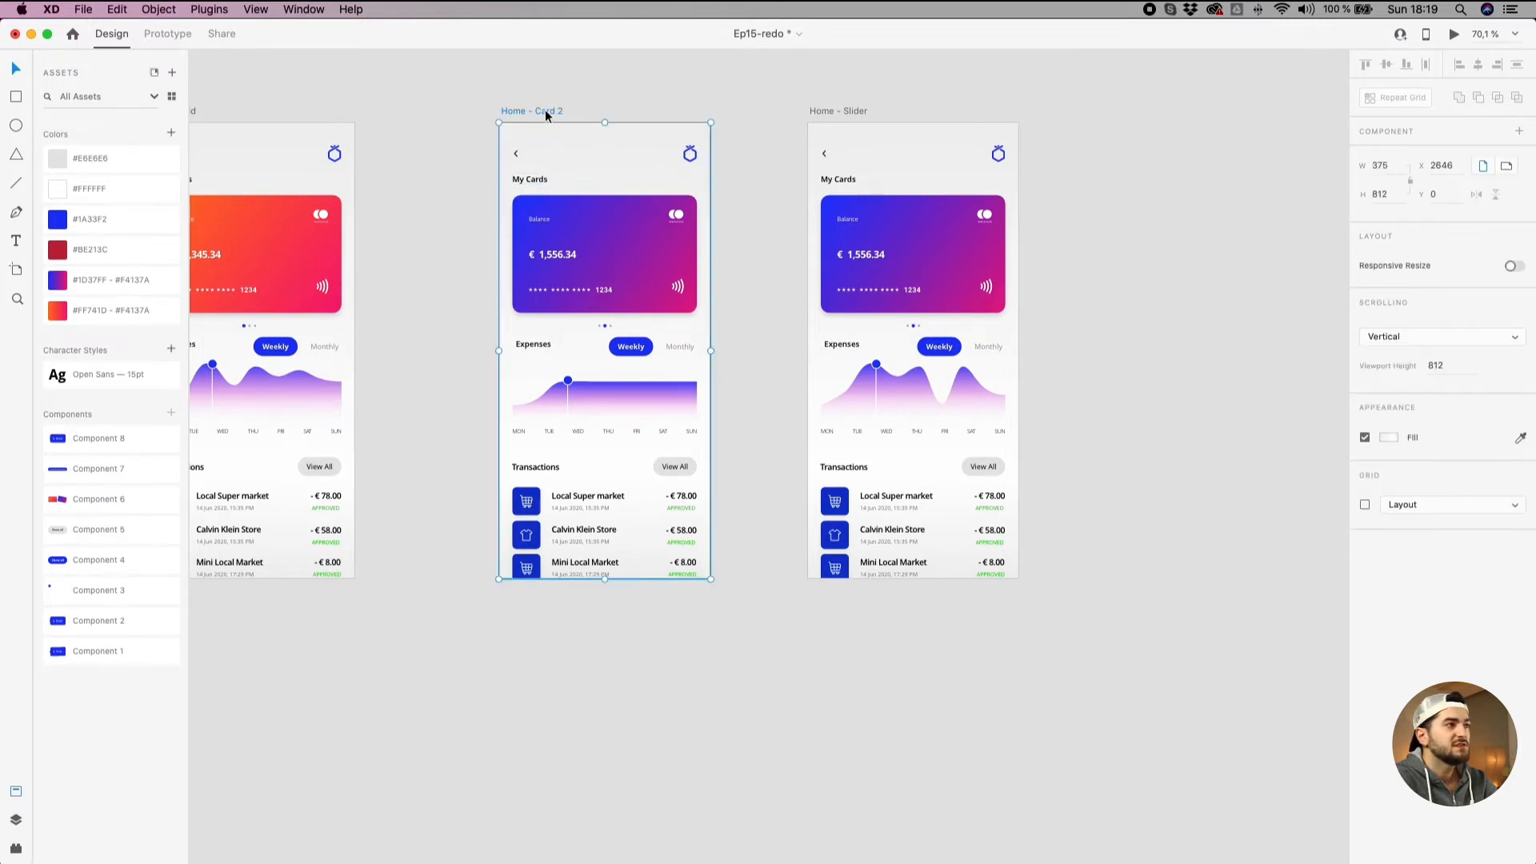
click(171, 35)
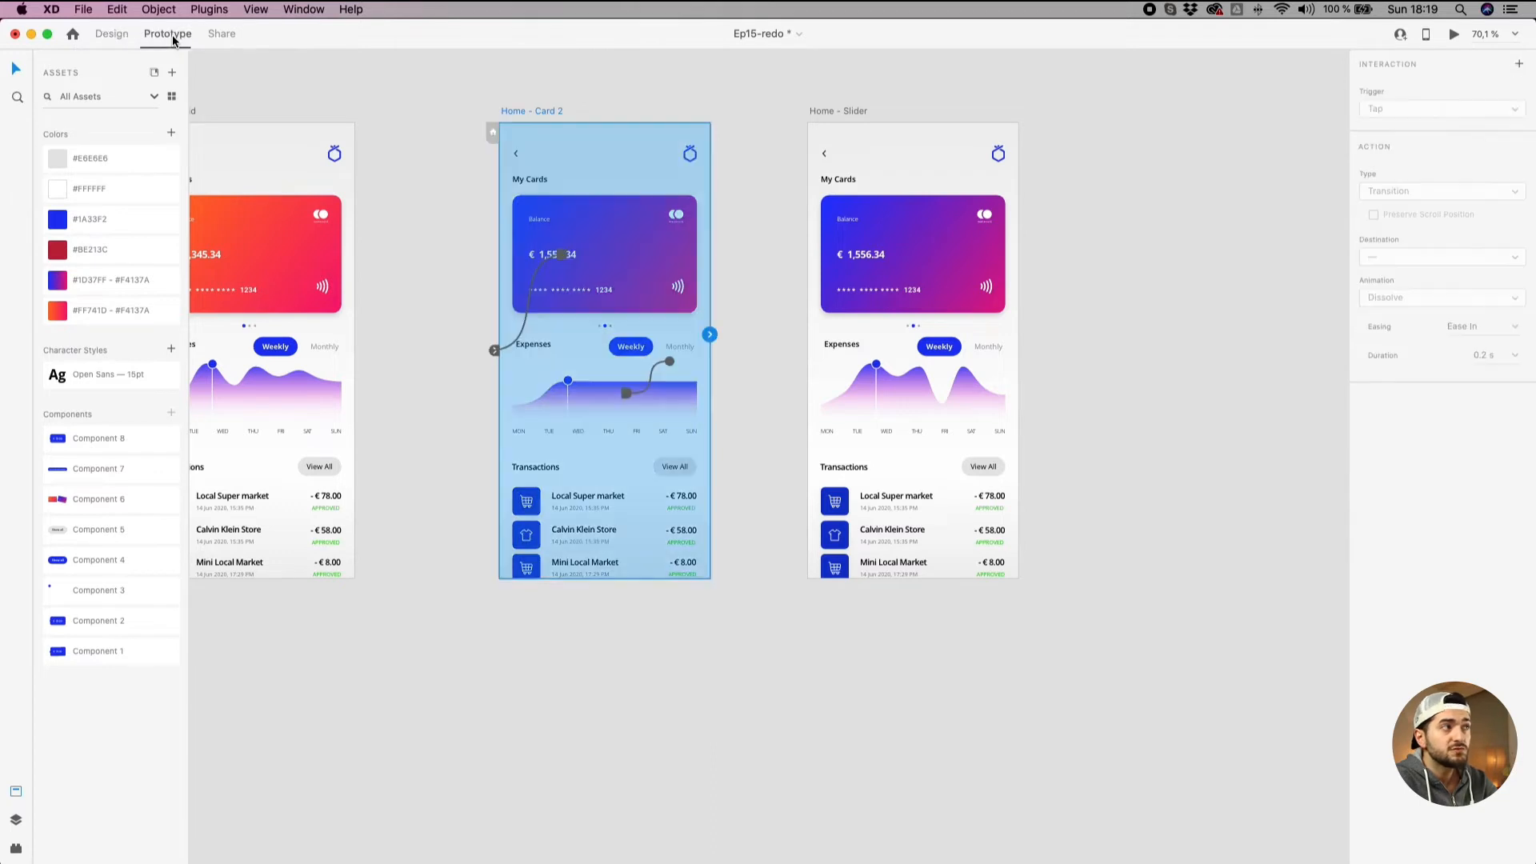
click(515, 78)
click(525, 109)
drag(709, 335, 856, 329)
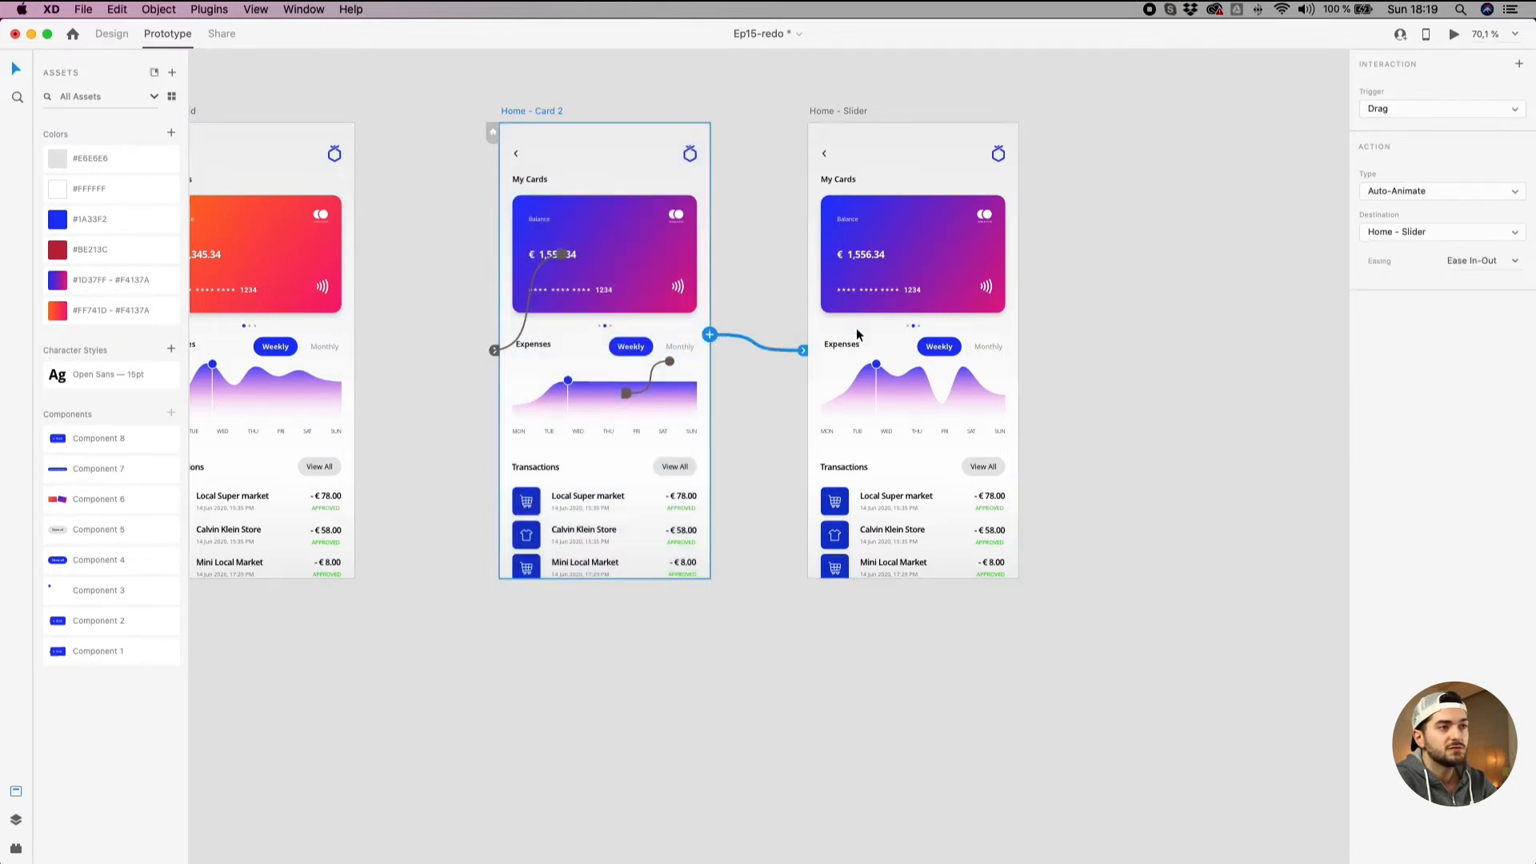
Set the link's trigger to Time, its easing to Bounce and its duration to 0.6 s.
click(1414, 107)
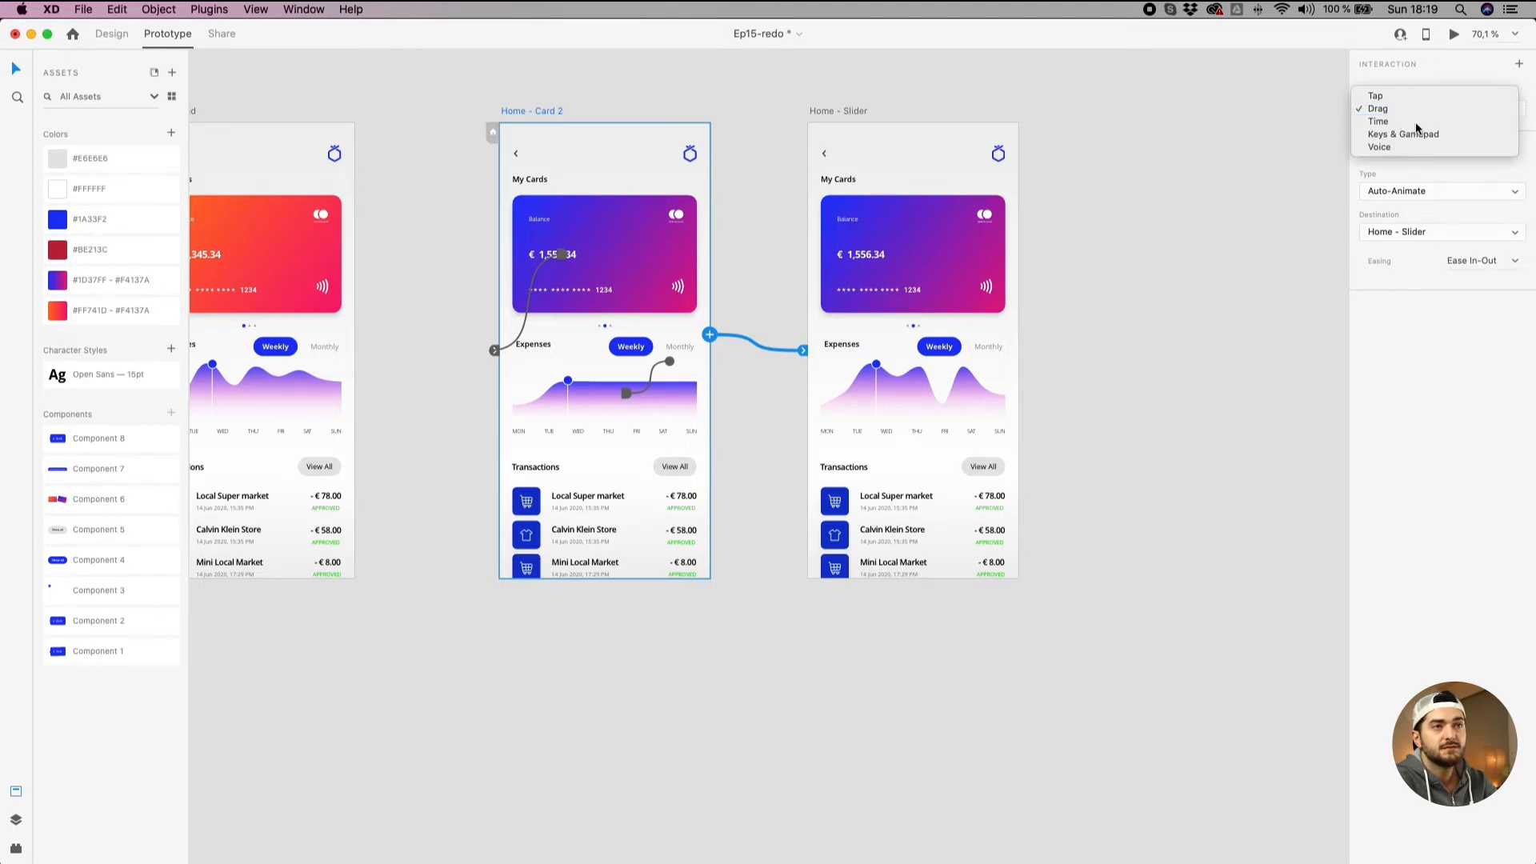
click(1416, 124)
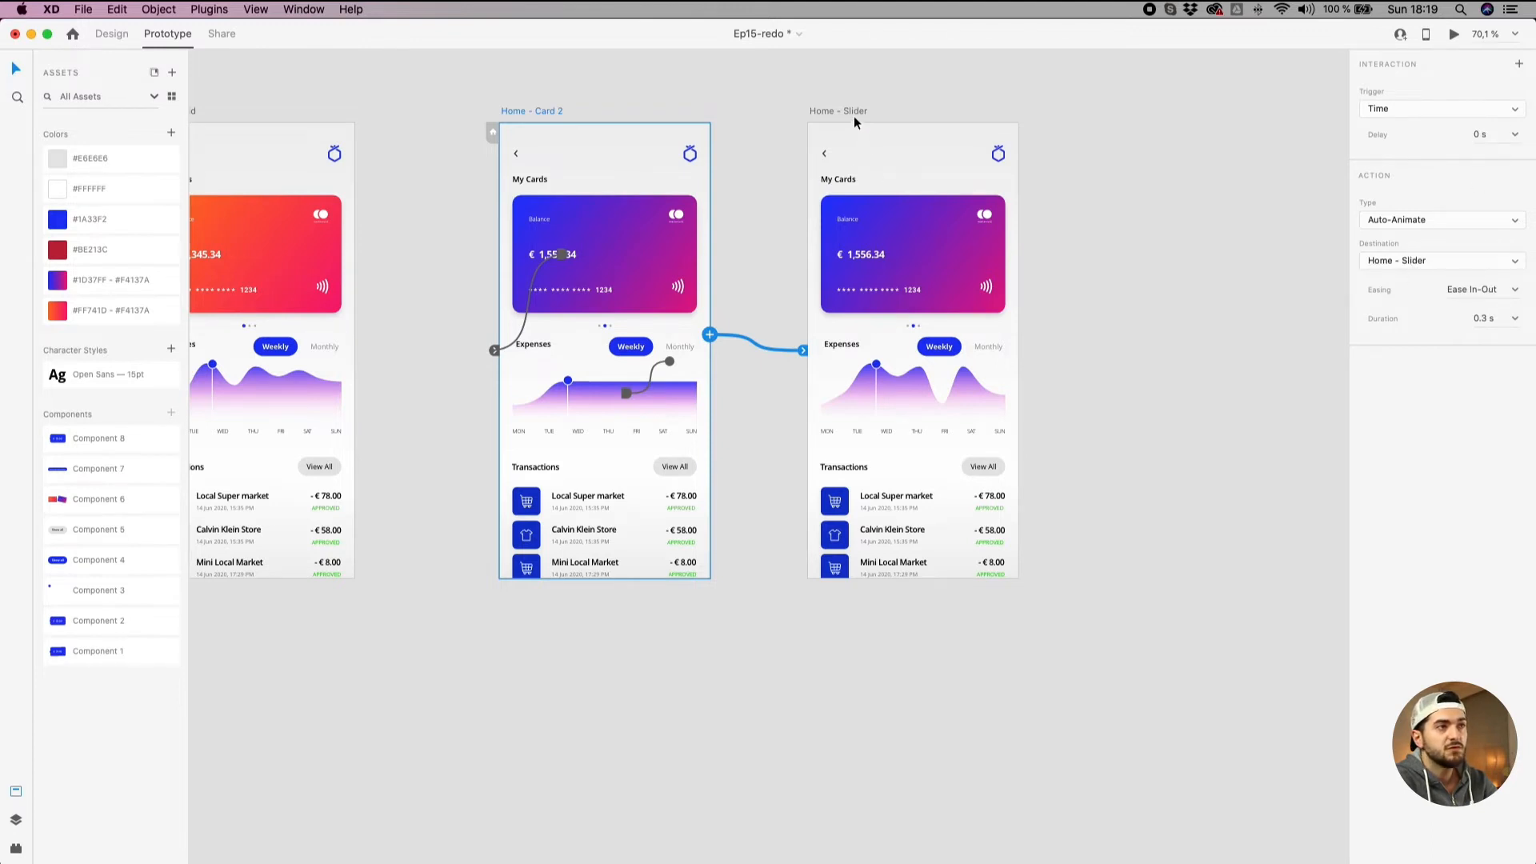
click(1511, 293)
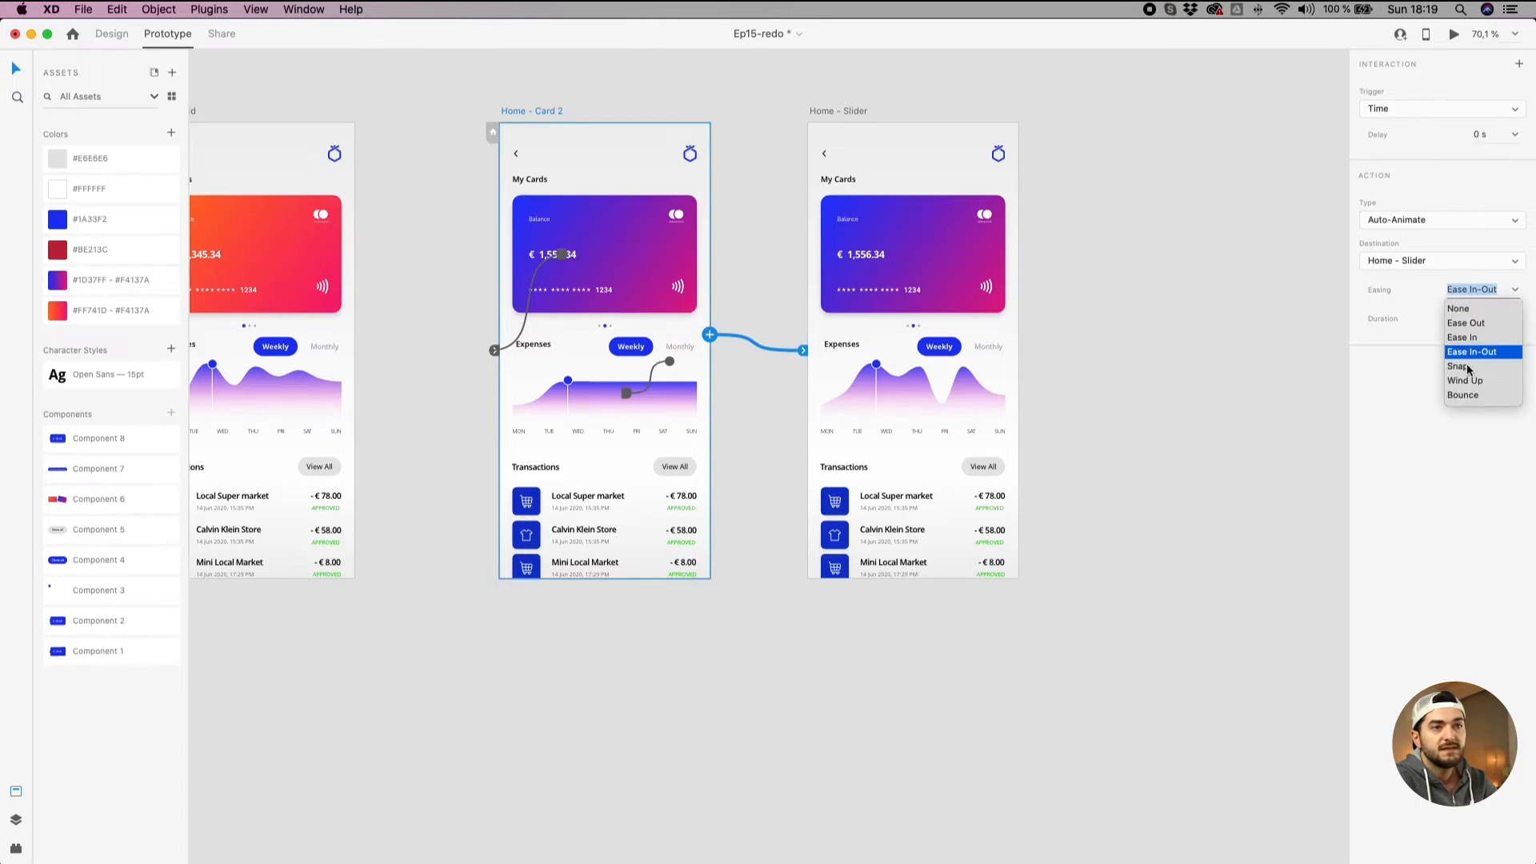
click(1463, 395)
click(1512, 320)
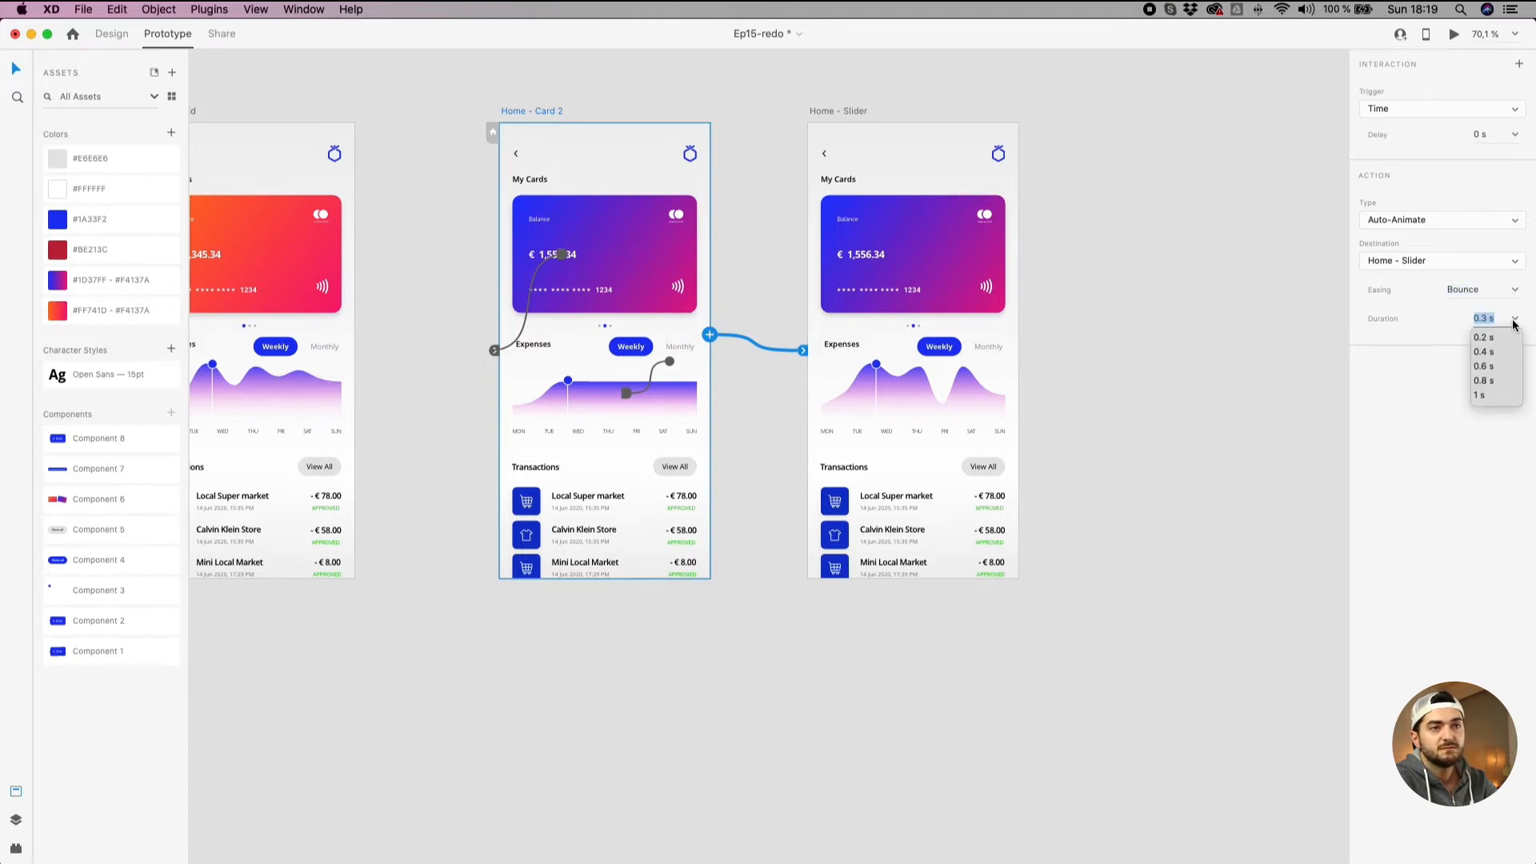
click(1486, 369)
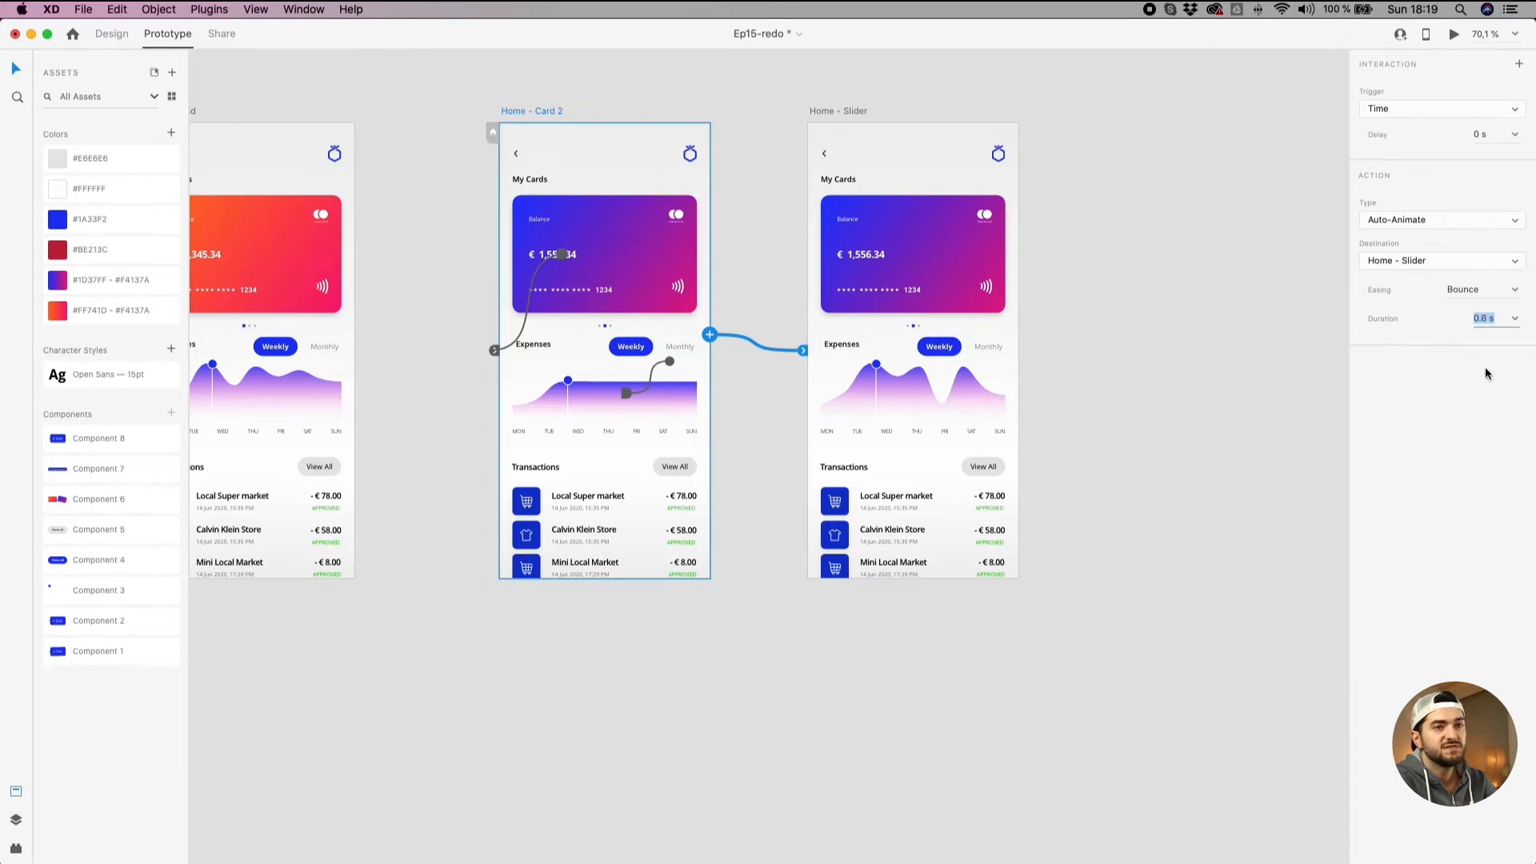
click(1226, 342)
Preview the prototype from Home - grid and swipe the orange card away to watch the Expenses wave animate.
scroll(1129, 245, down, 2)
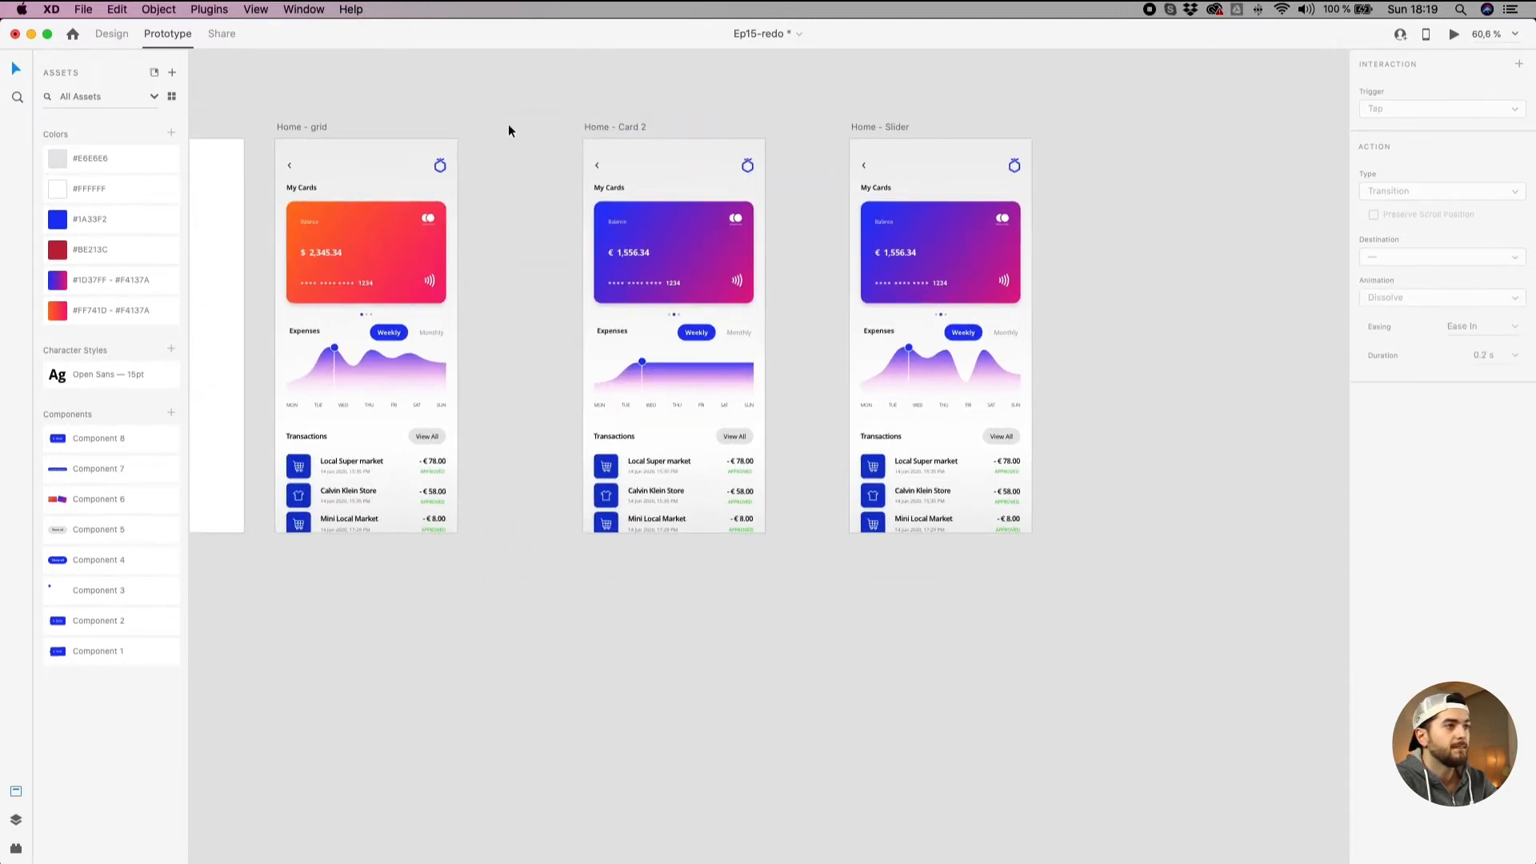
click(311, 126)
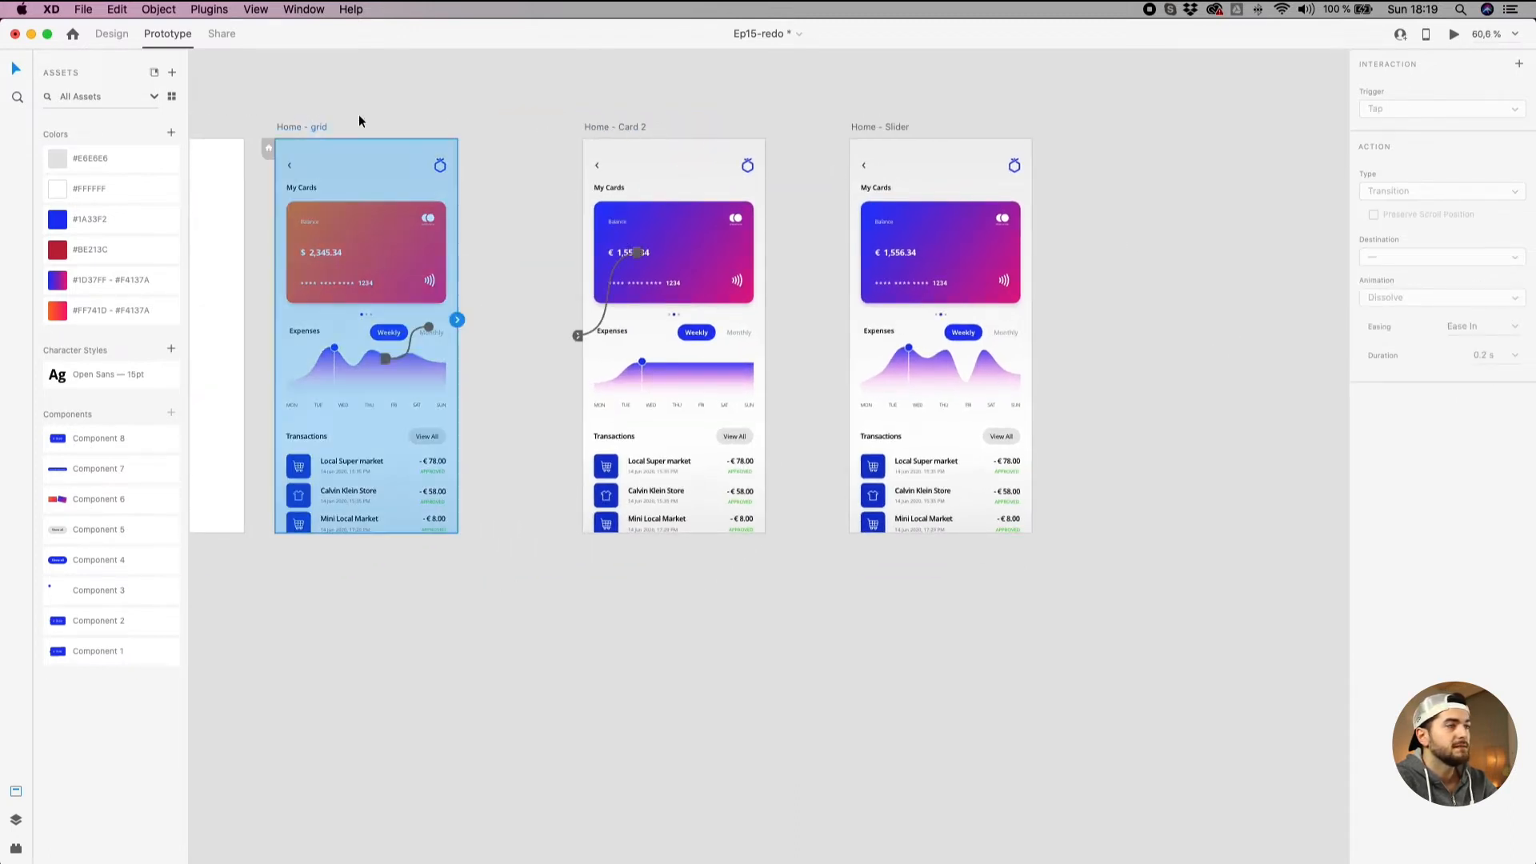
click(1454, 35)
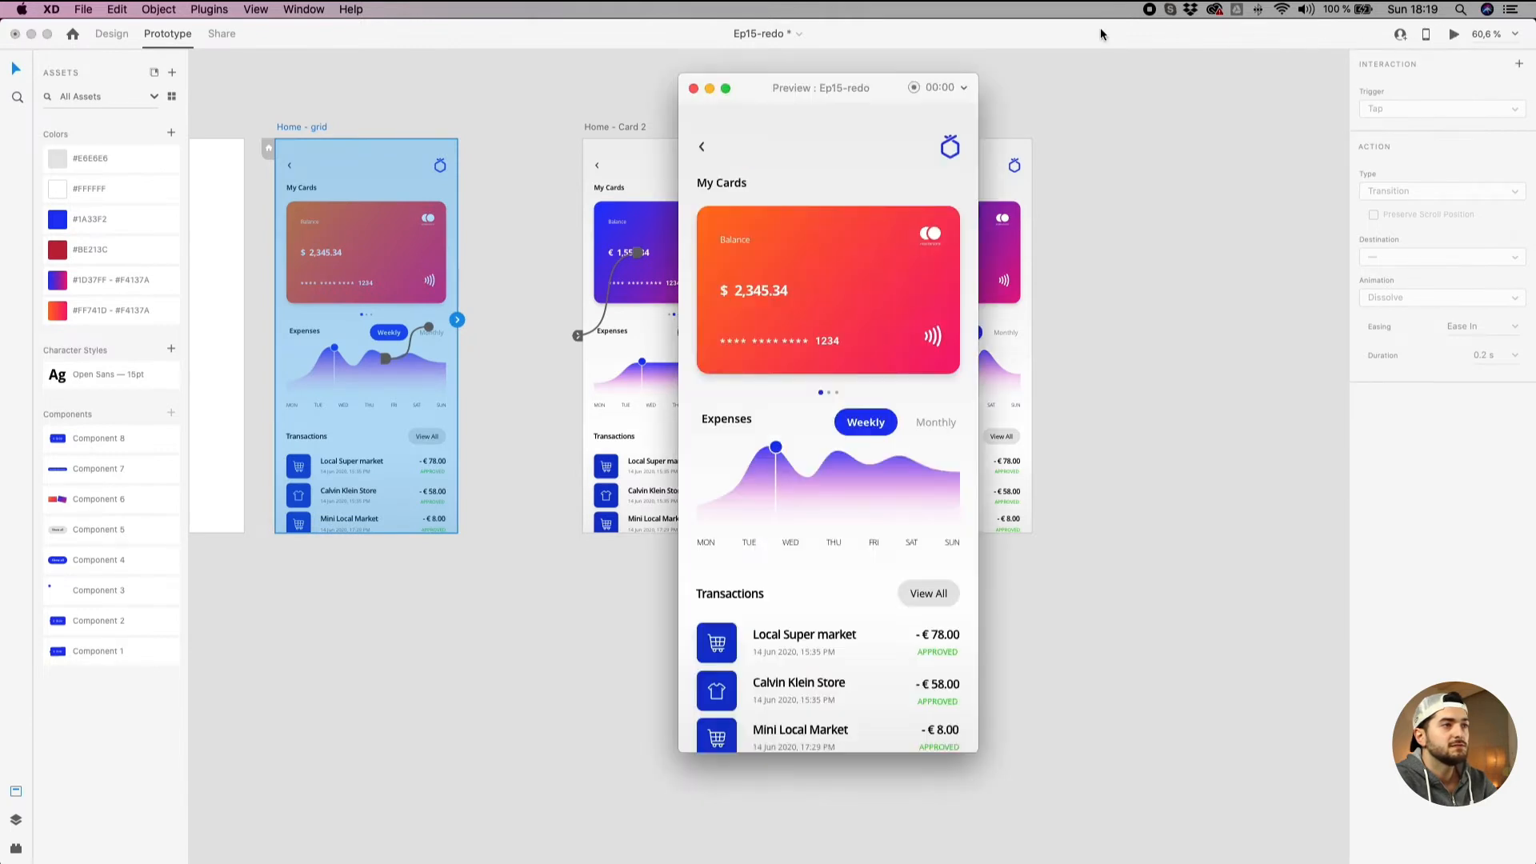
drag(945, 282, 646, 274)
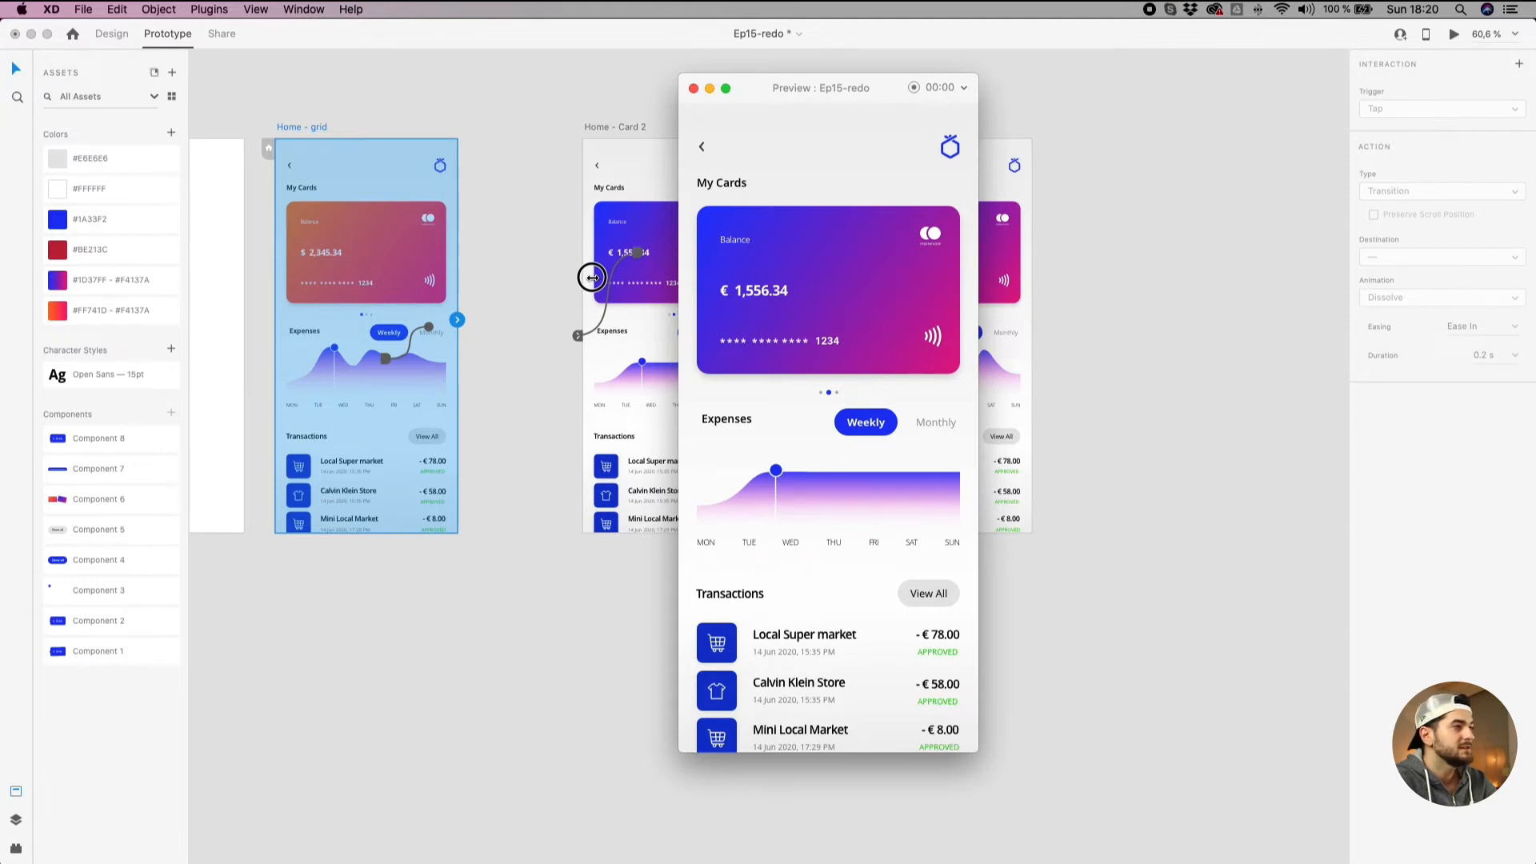
mouse_move(794, 468)
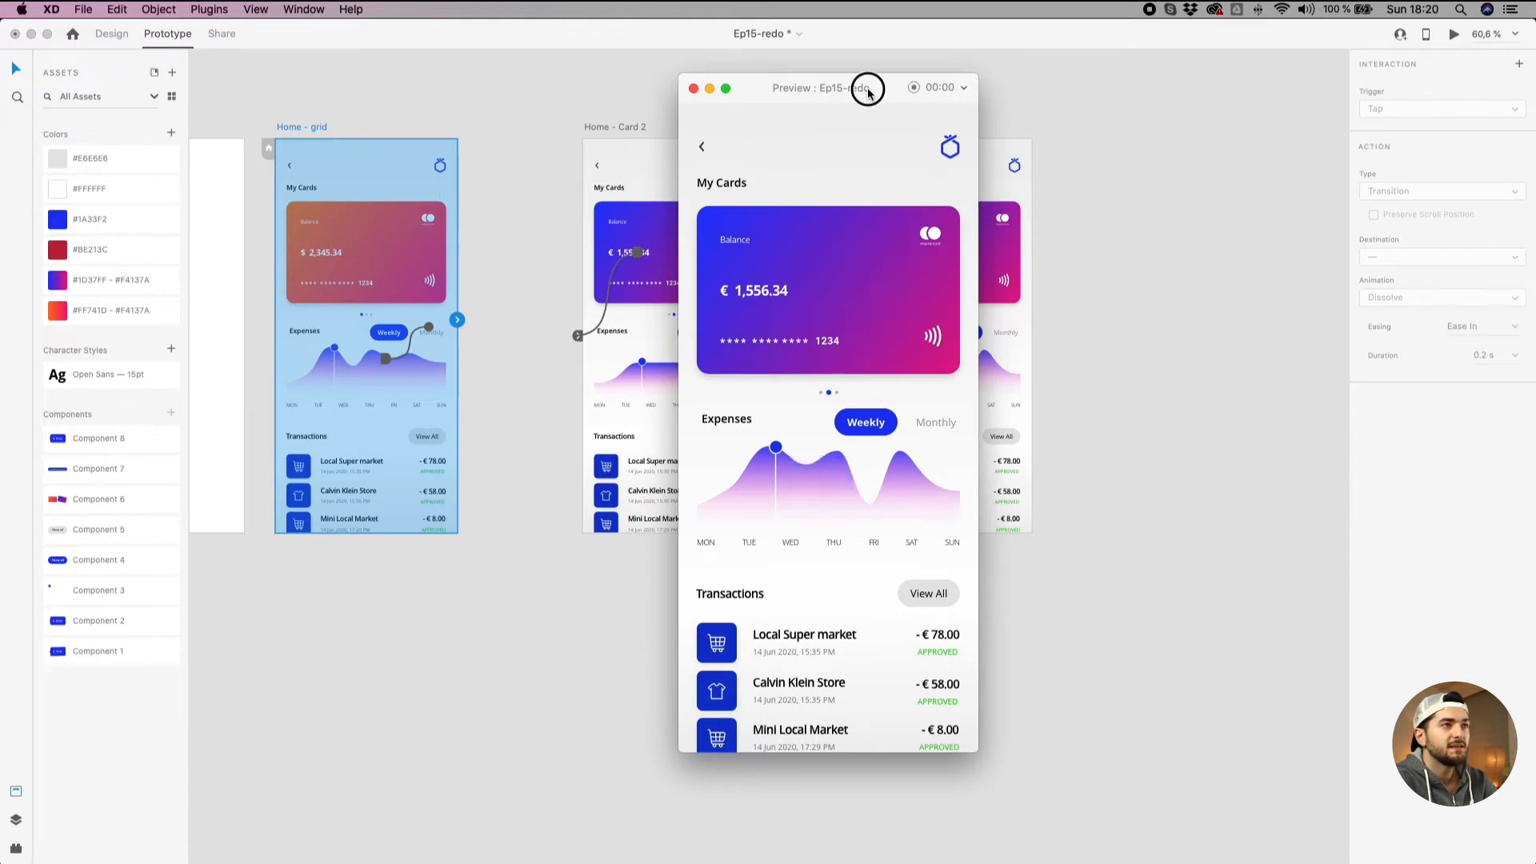
Move the preview window aside, replay the card swipe from Home - grid, and minimize the preview.
drag(884, 96, 749, 113)
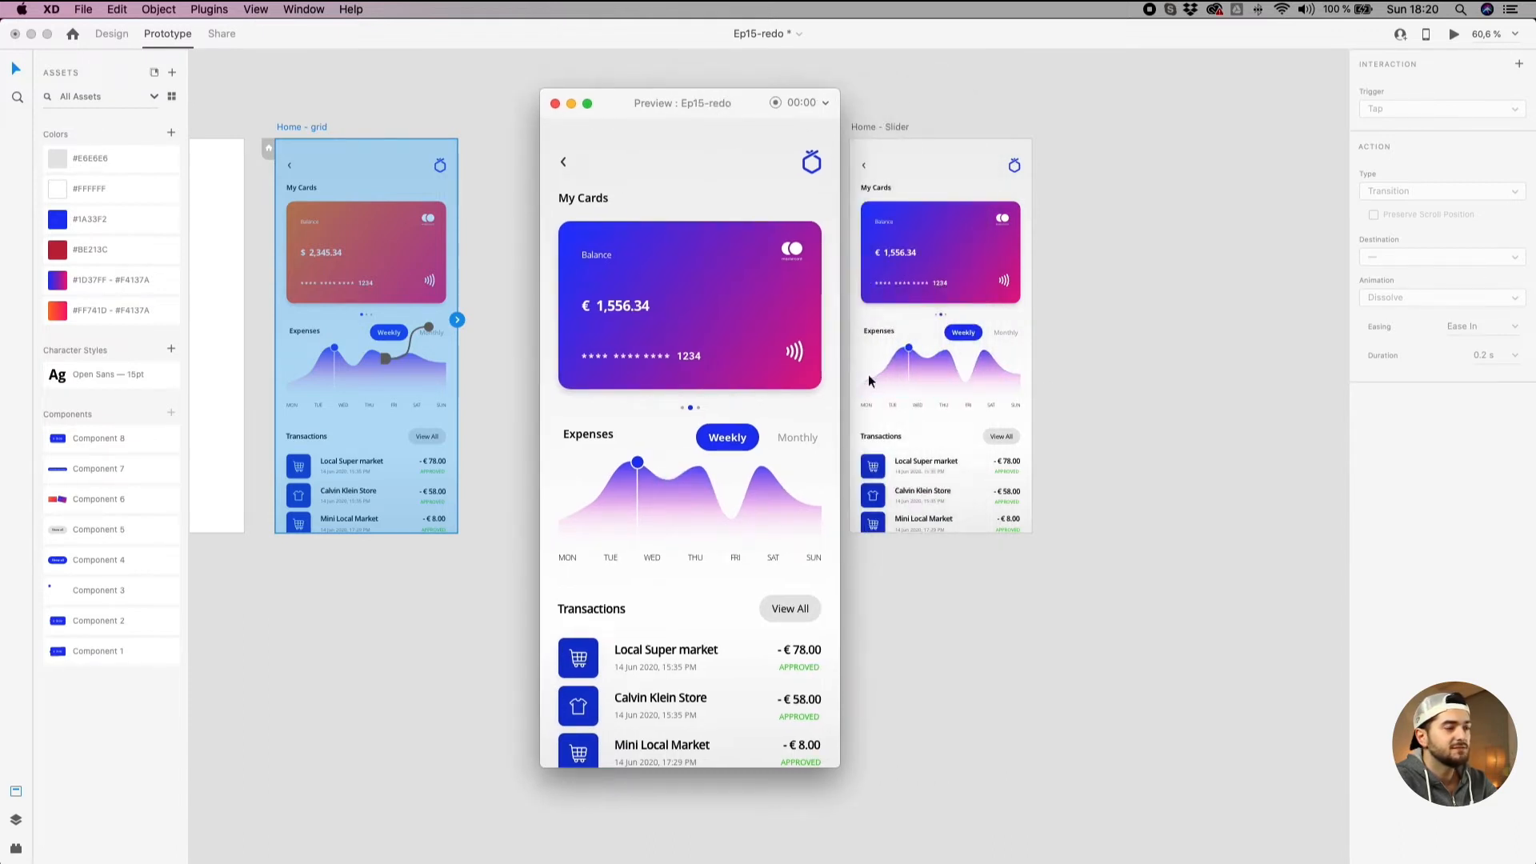
click(305, 126)
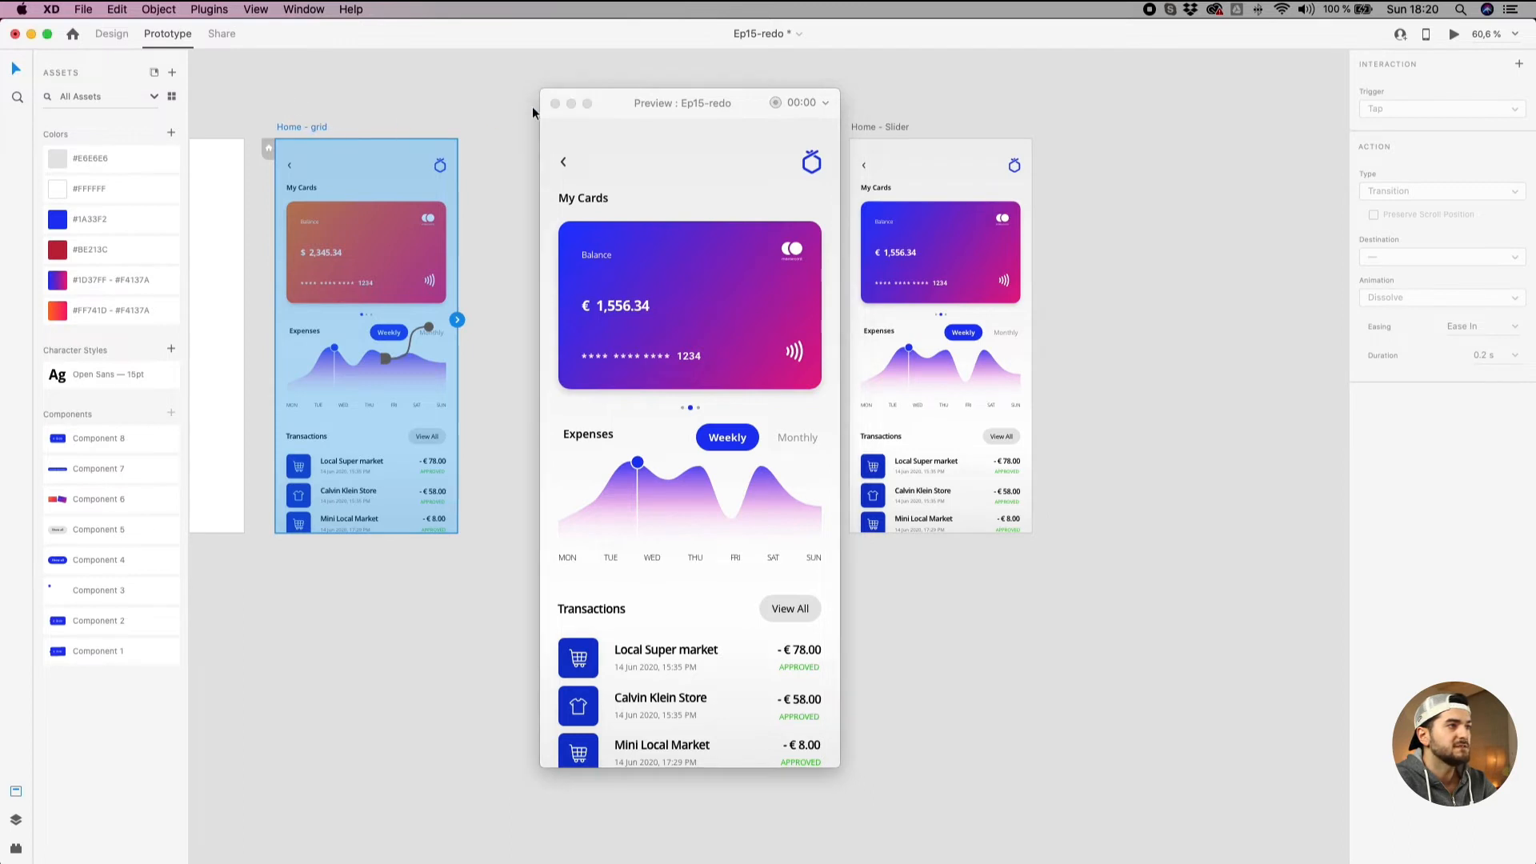
drag(796, 288, 544, 265)
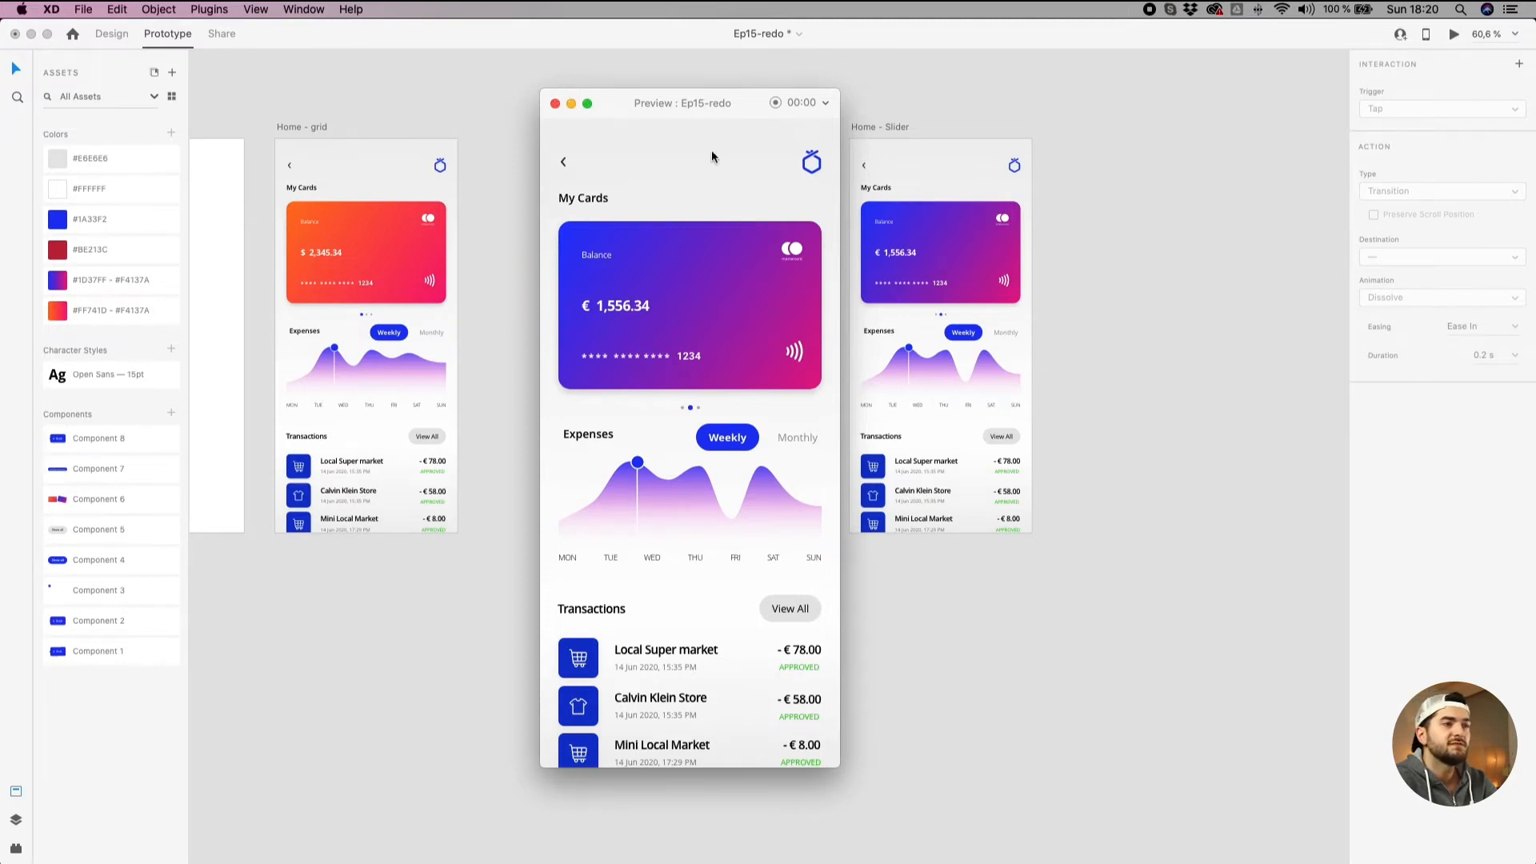
click(1233, 396)
scroll(1164, 401, up, 5)
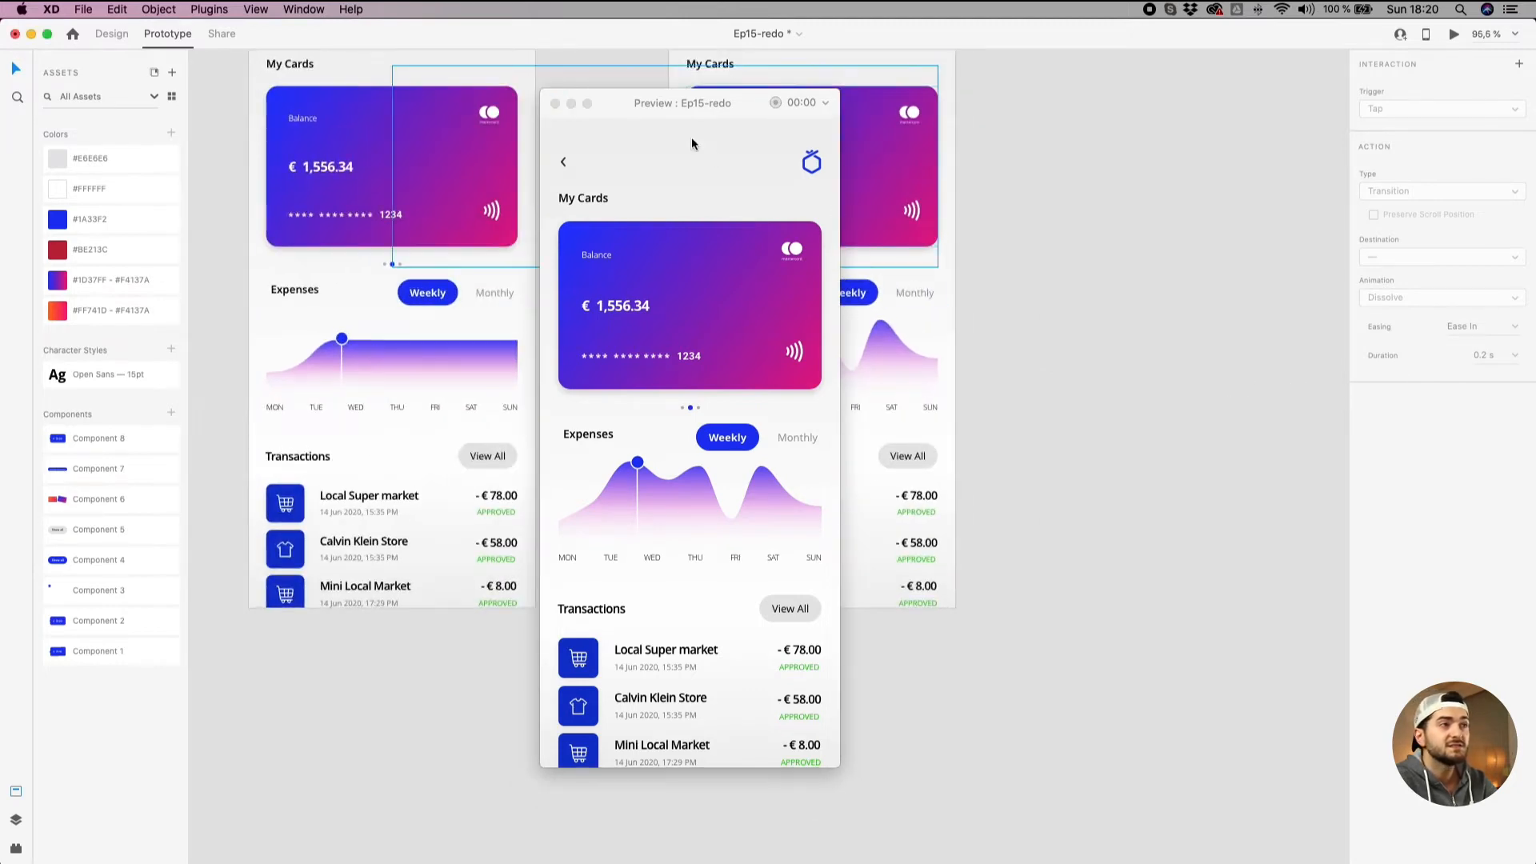
click(571, 103)
click(899, 367)
click(1133, 375)
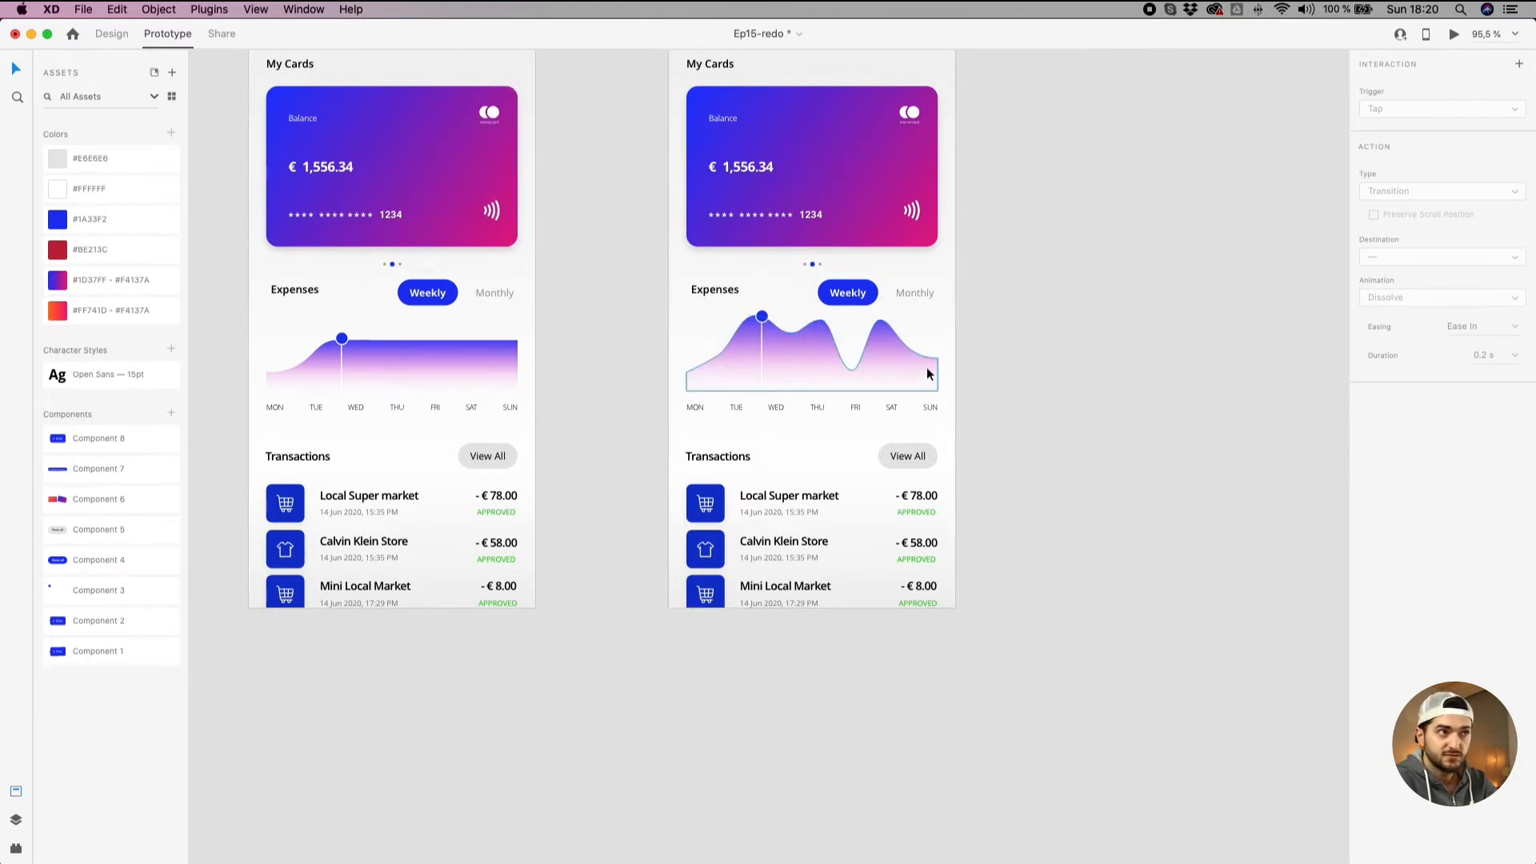
Return to design mode and deselect the Expenses wave on the Home - Slider artboard.
click(875, 377)
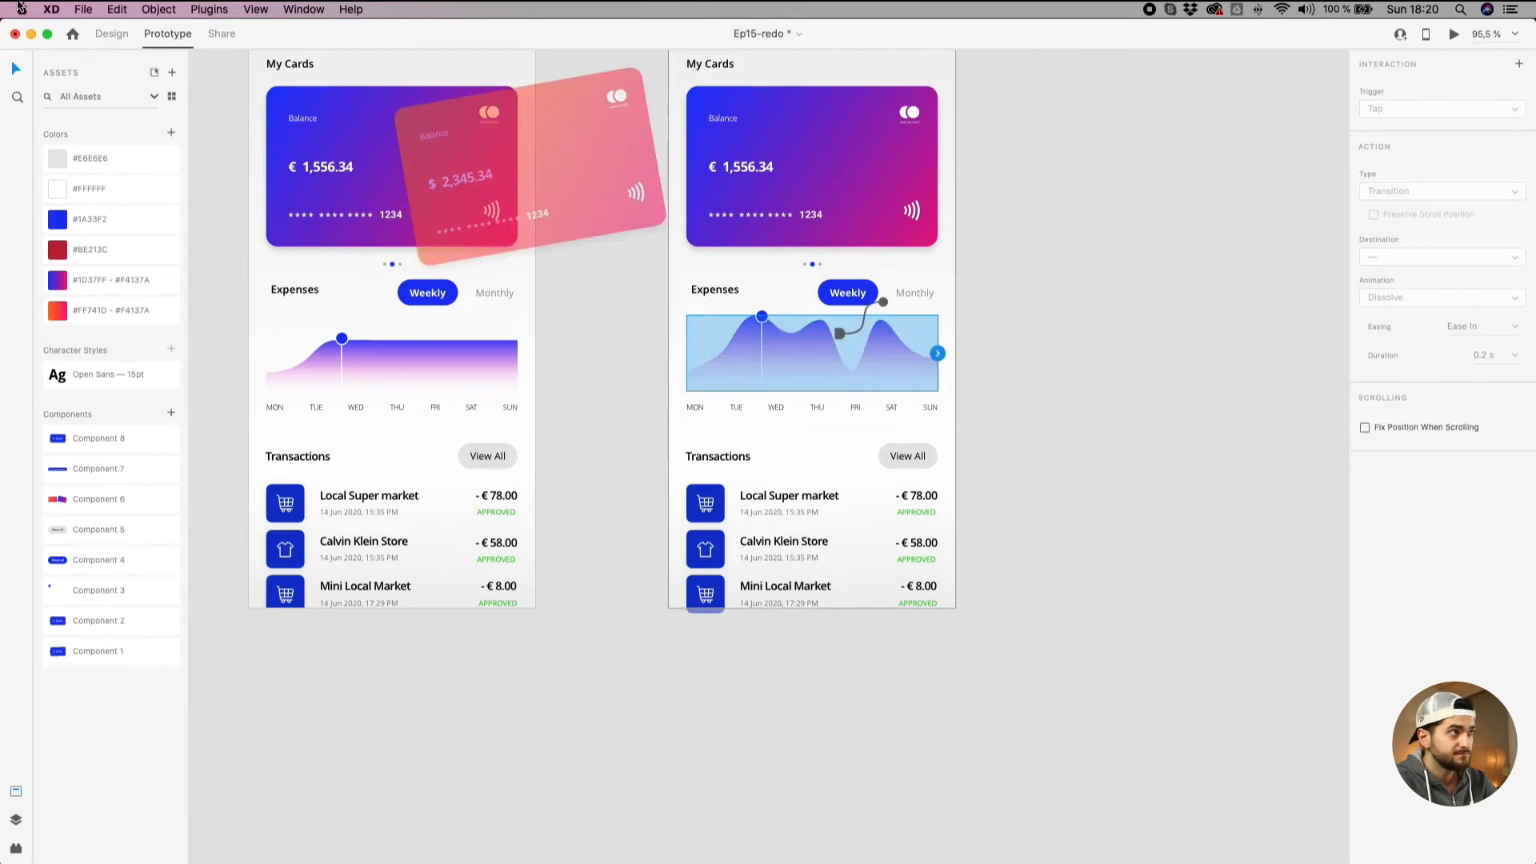
click(107, 36)
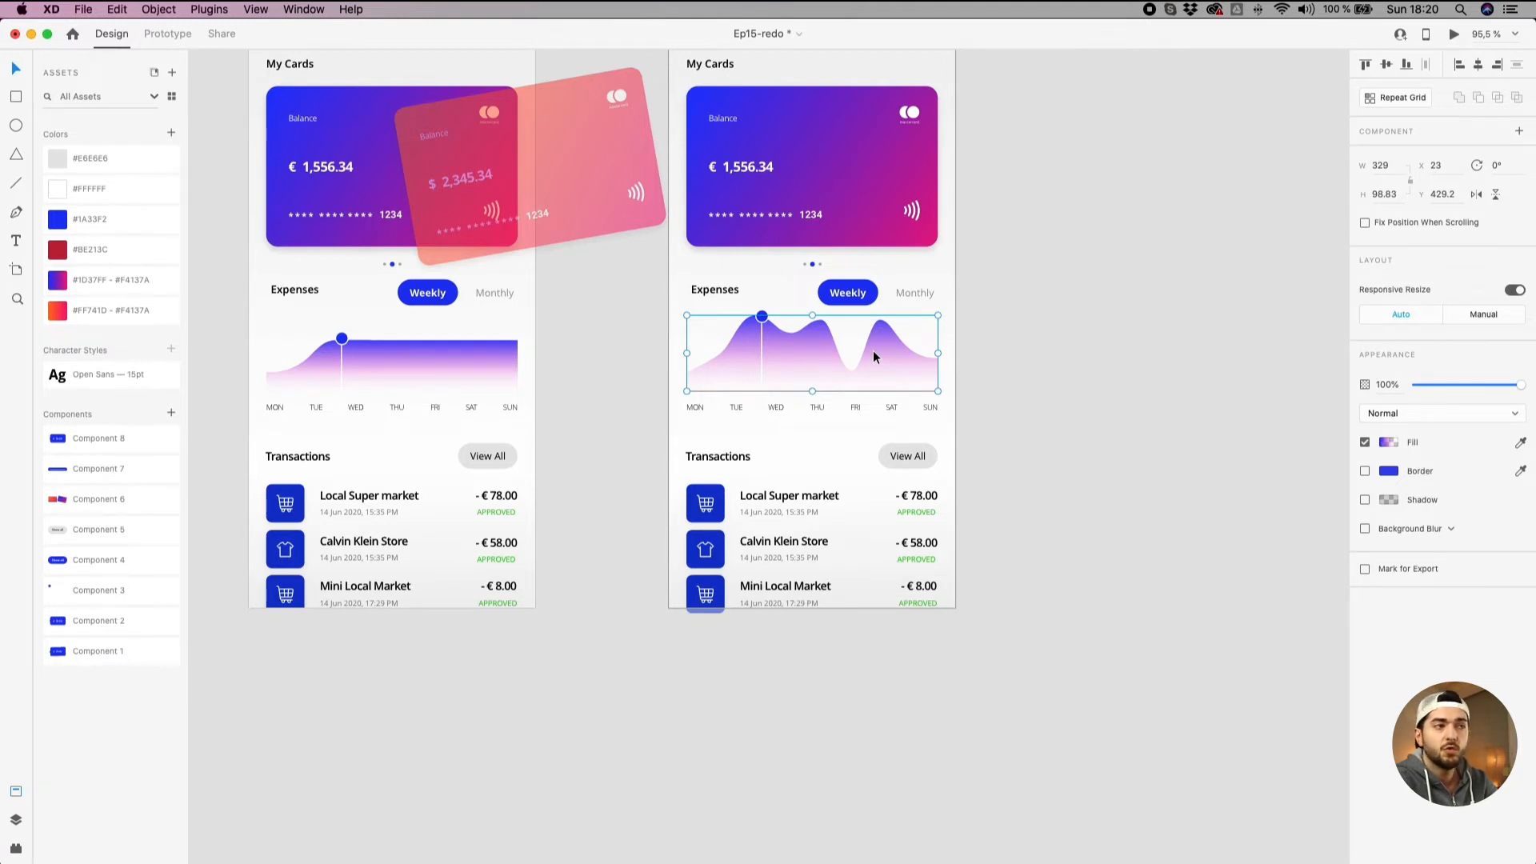
click(1005, 371)
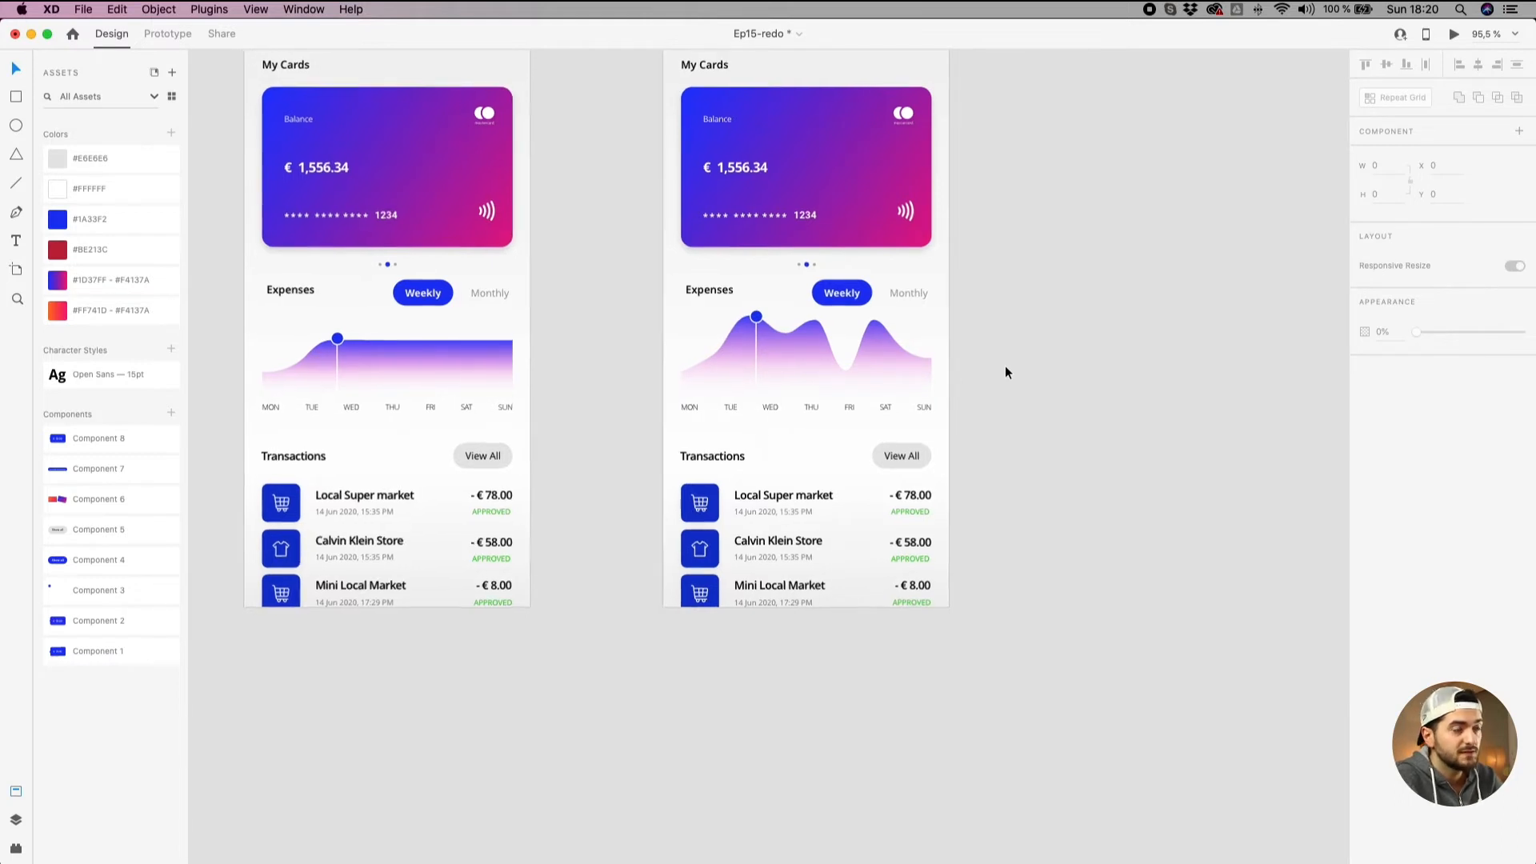
scroll(1005, 366, down, 1)
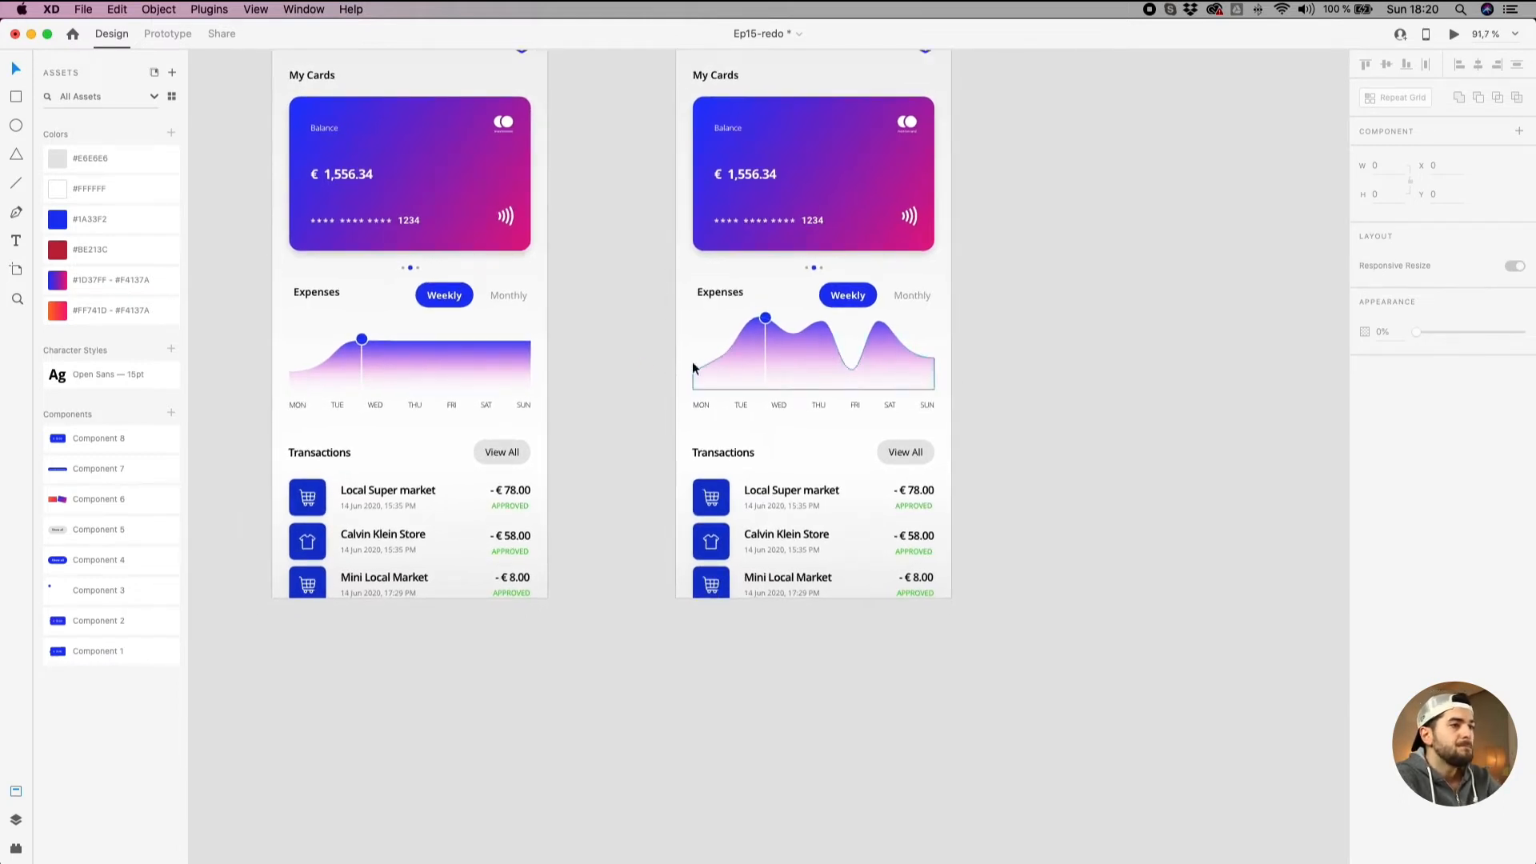
drag(615, 328, 607, 387)
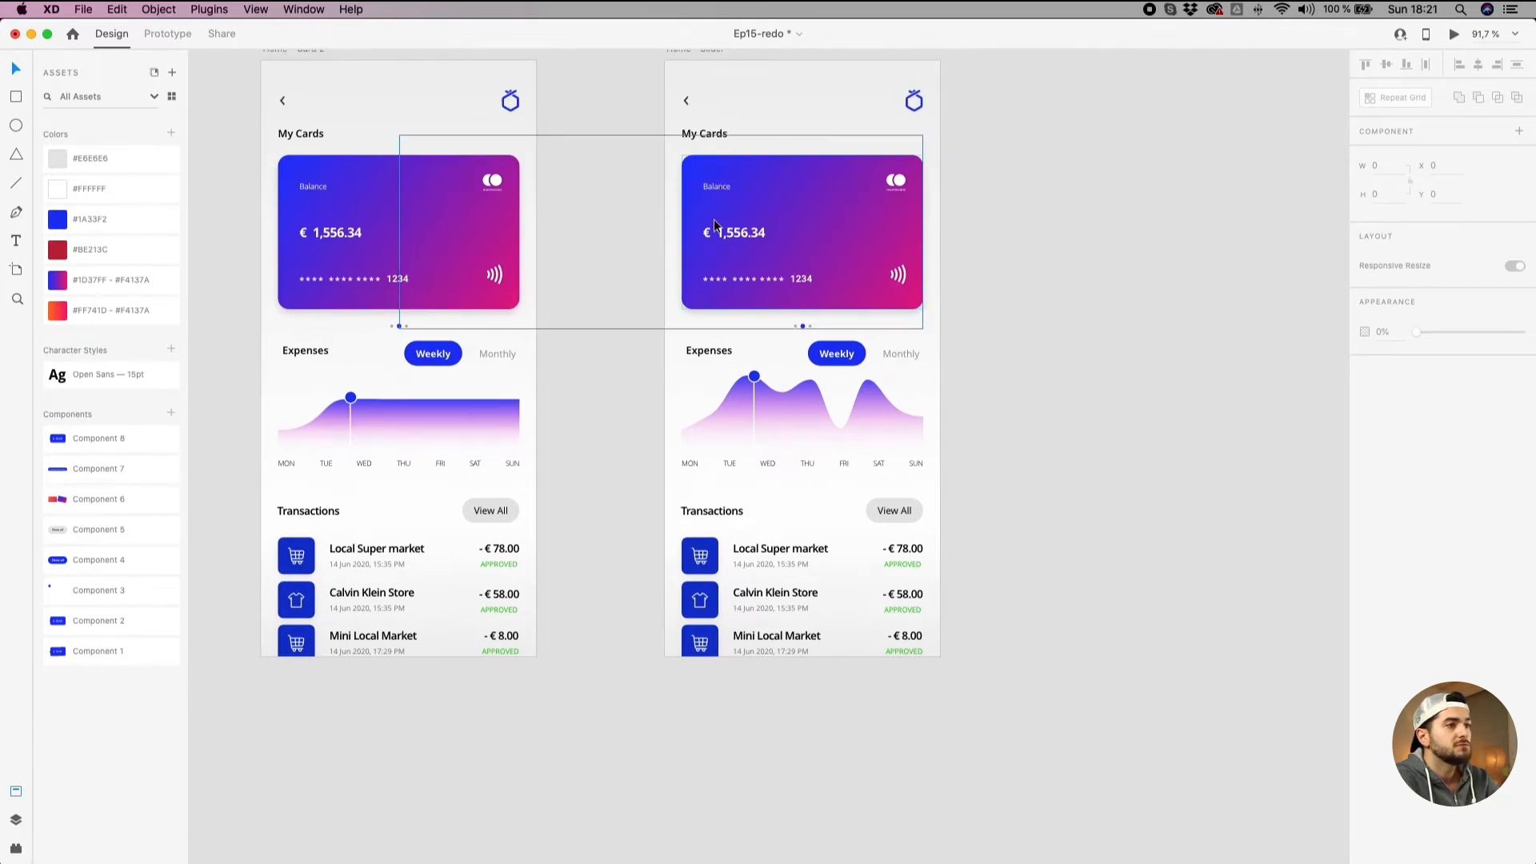
scroll(613, 94, up, 2)
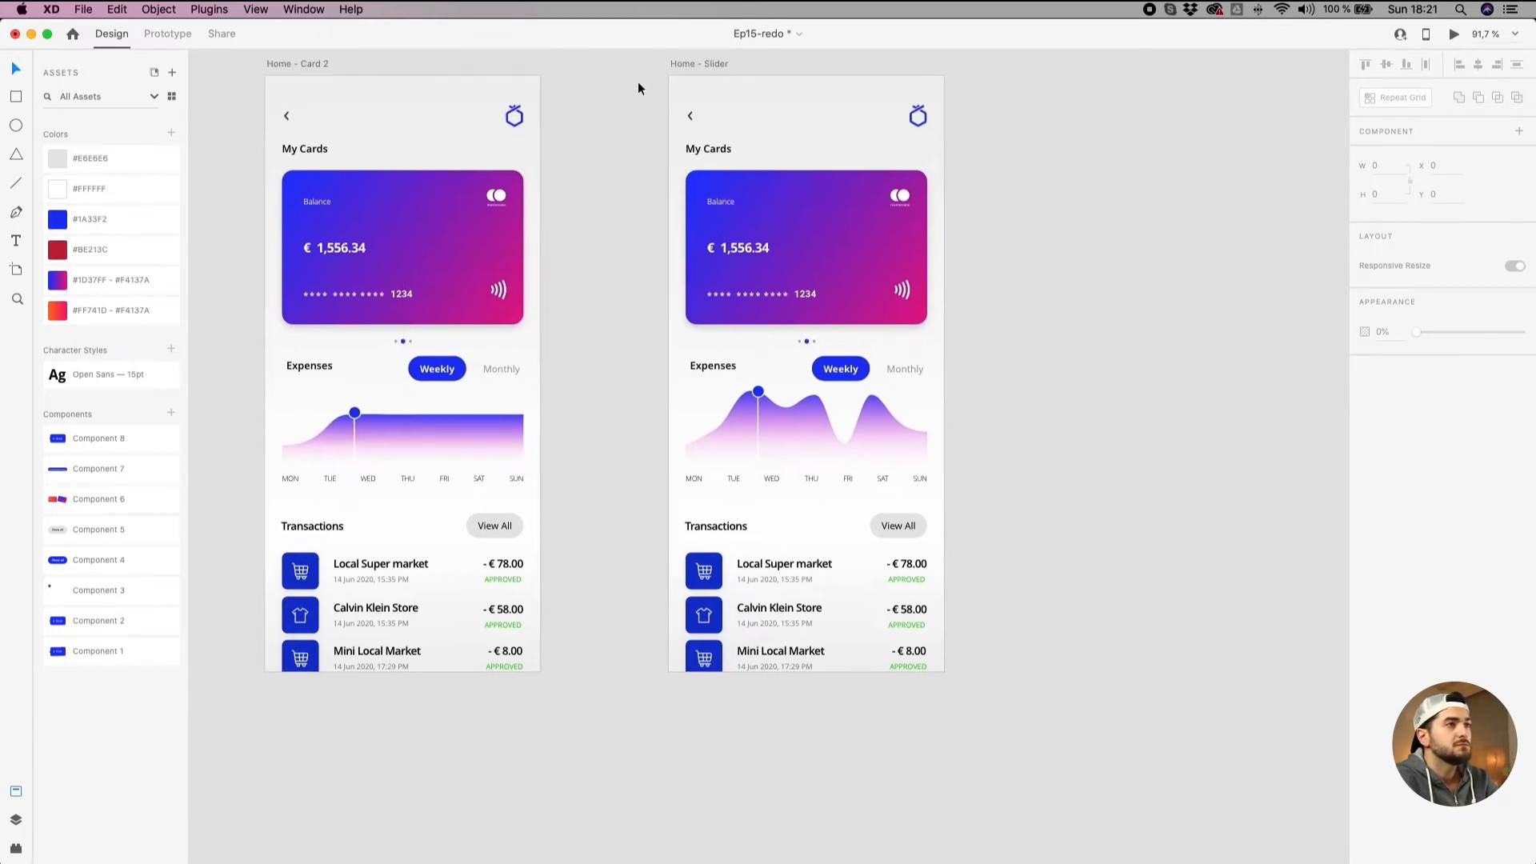
click(690, 63)
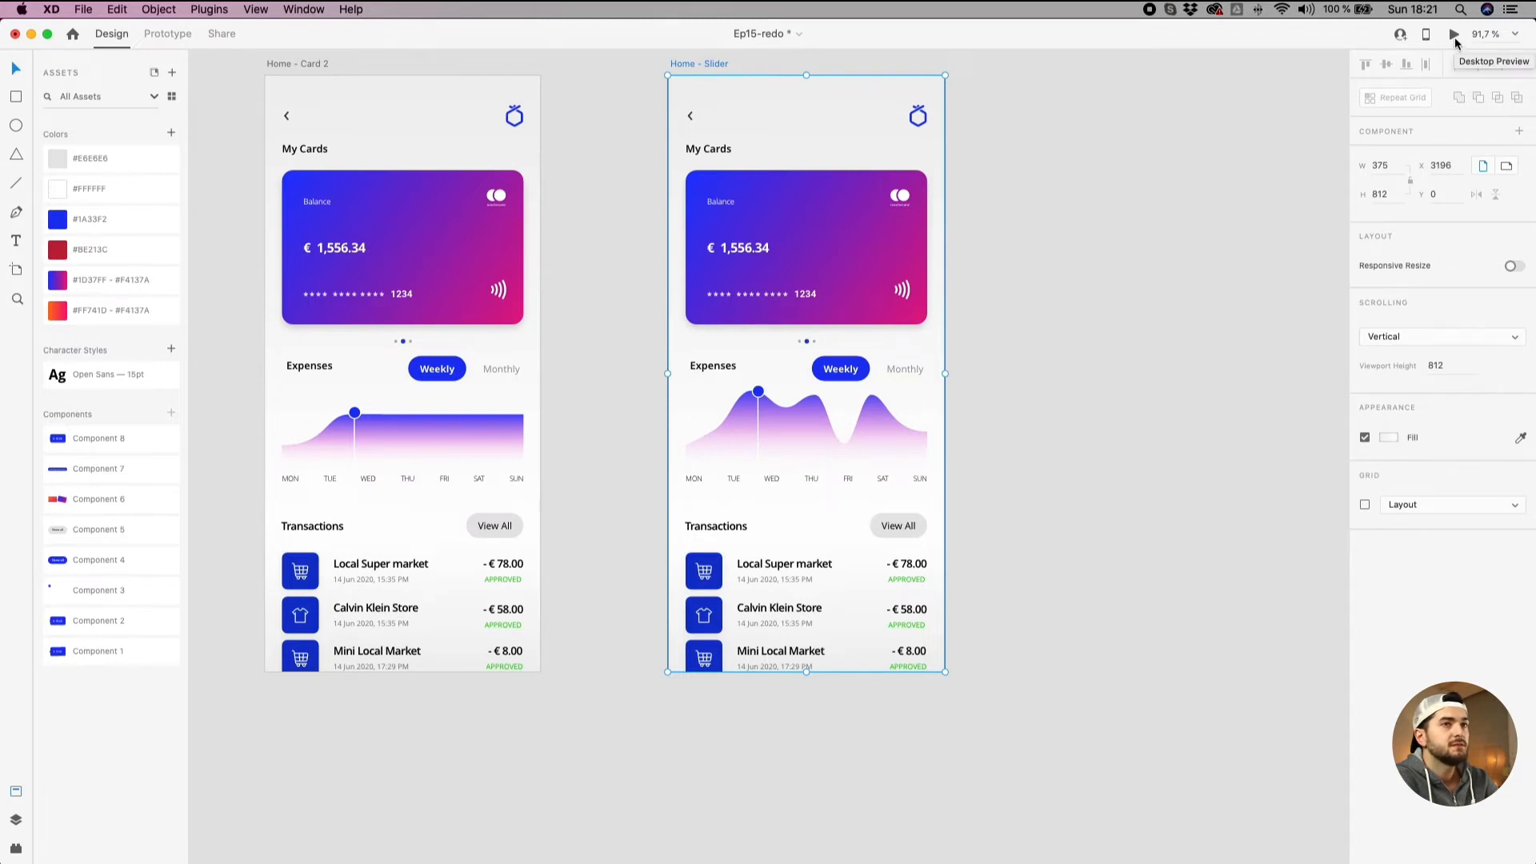
click(1159, 229)
scroll(1159, 229, down, 2)
scroll(824, 368, up, 4)
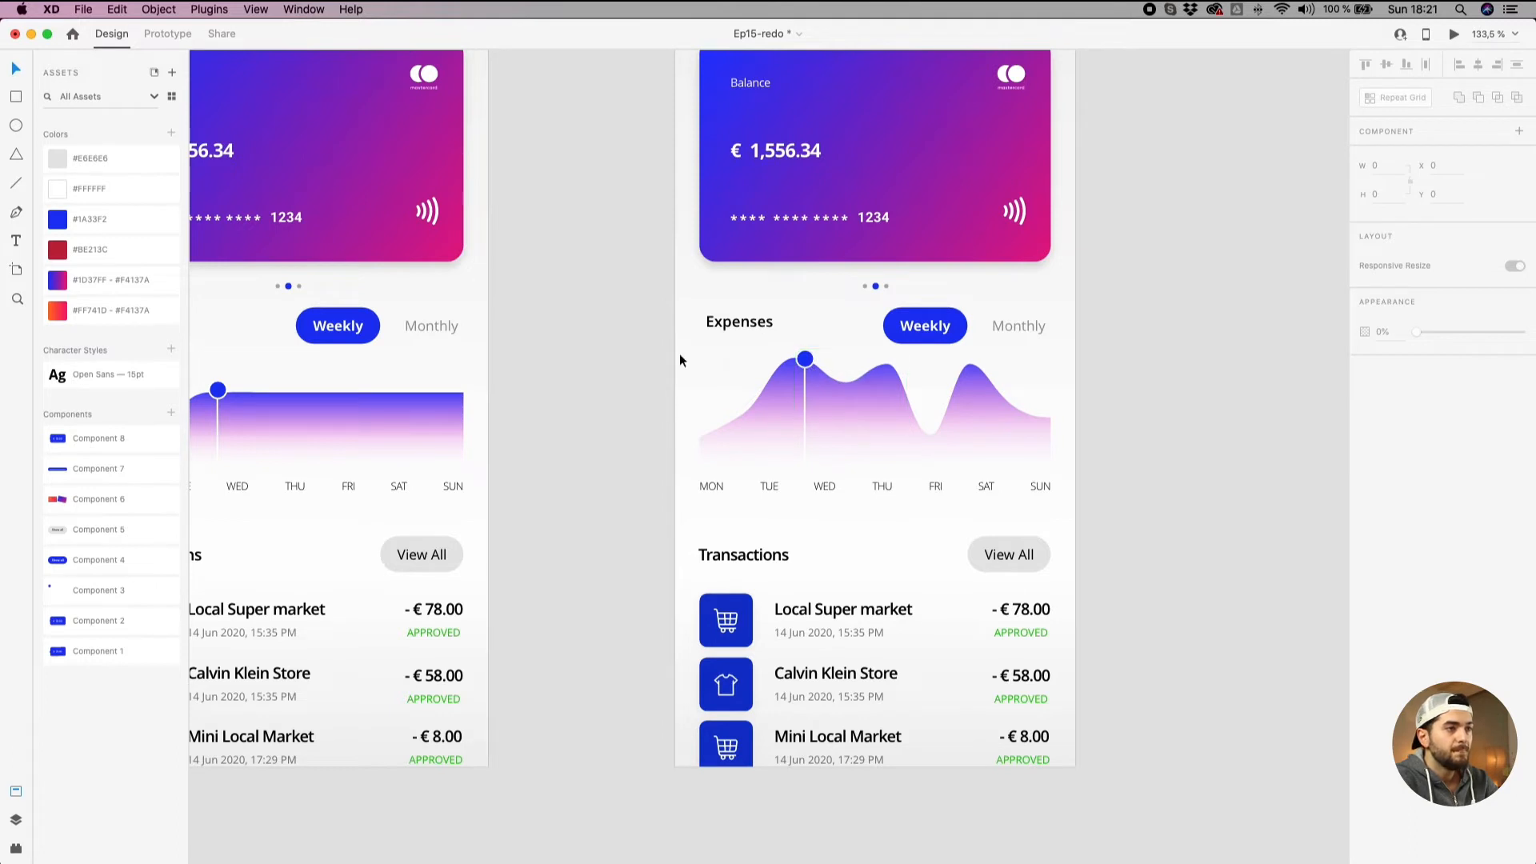
drag(661, 325, 402, 376)
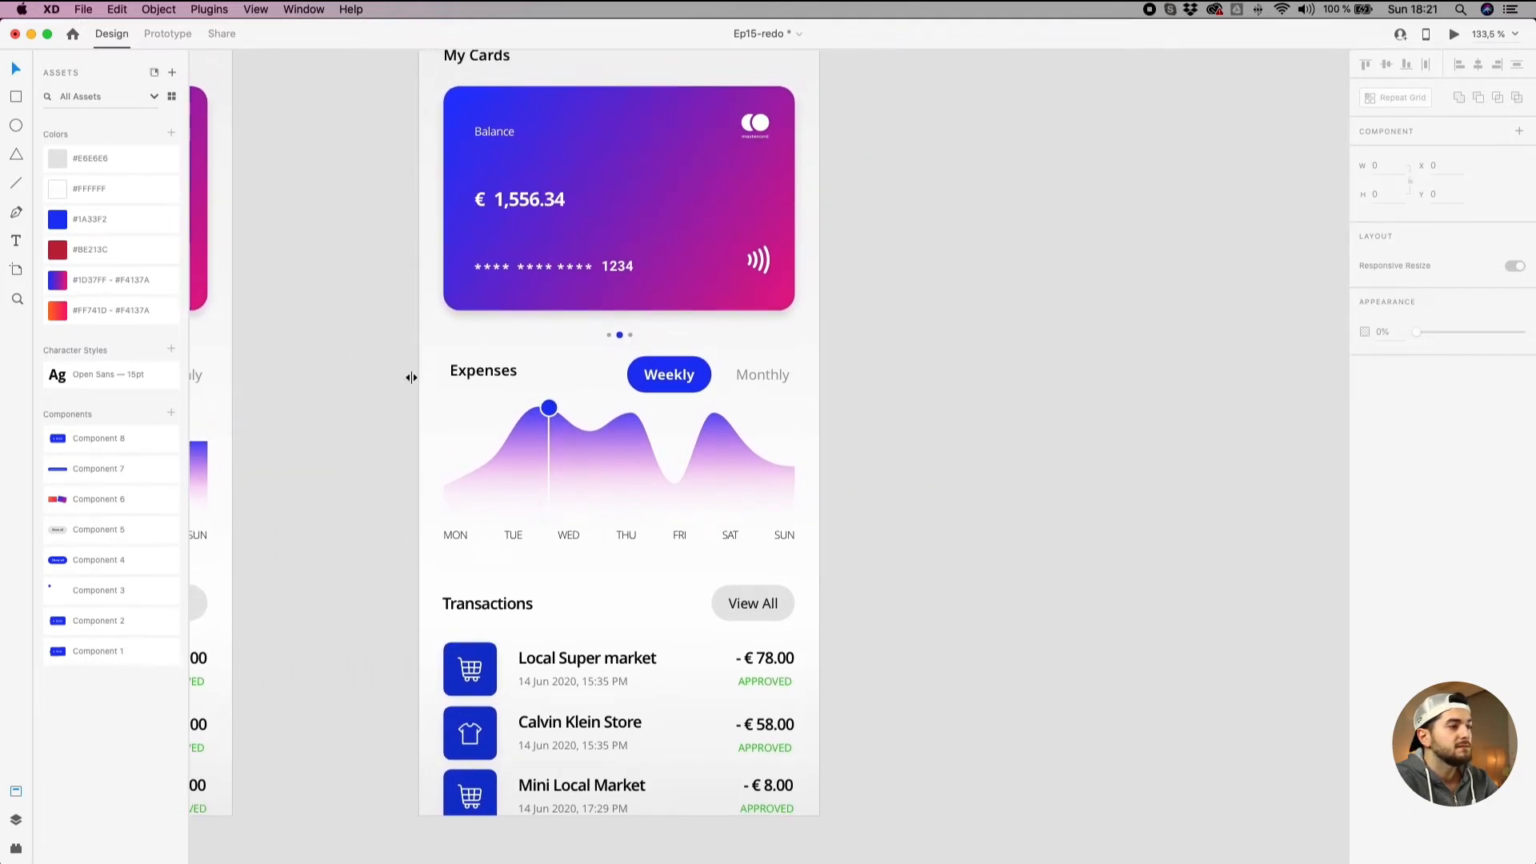
scroll(480, 386, down, 5)
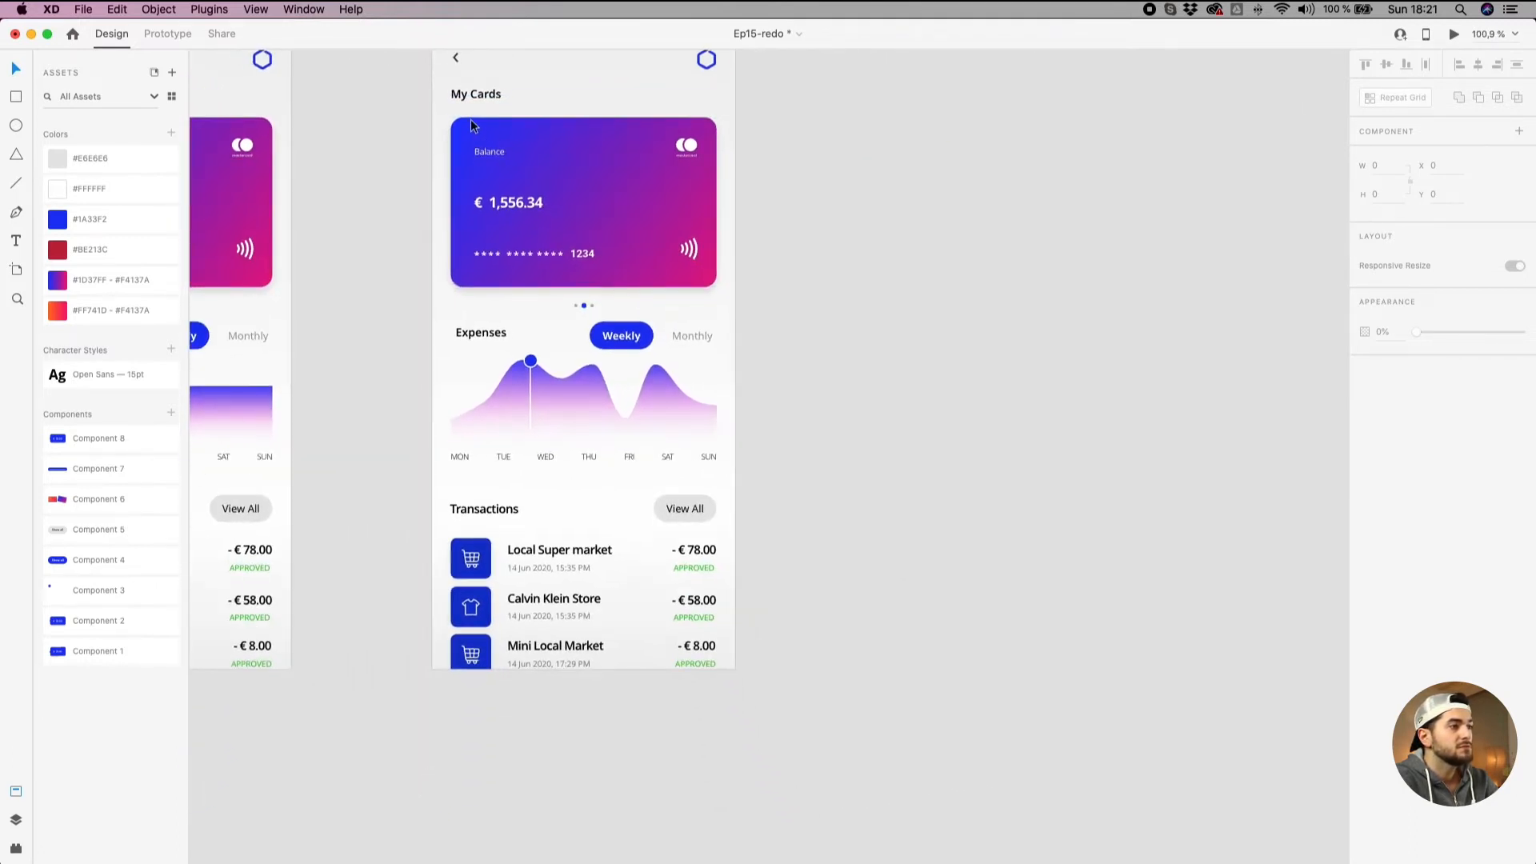
Duplicate the Home - Slider artboard beside the original at X 3630 and rename the copy Home - Graf.
scroll(472, 89, up, 3)
click(473, 102)
drag(473, 102, 838, 103)
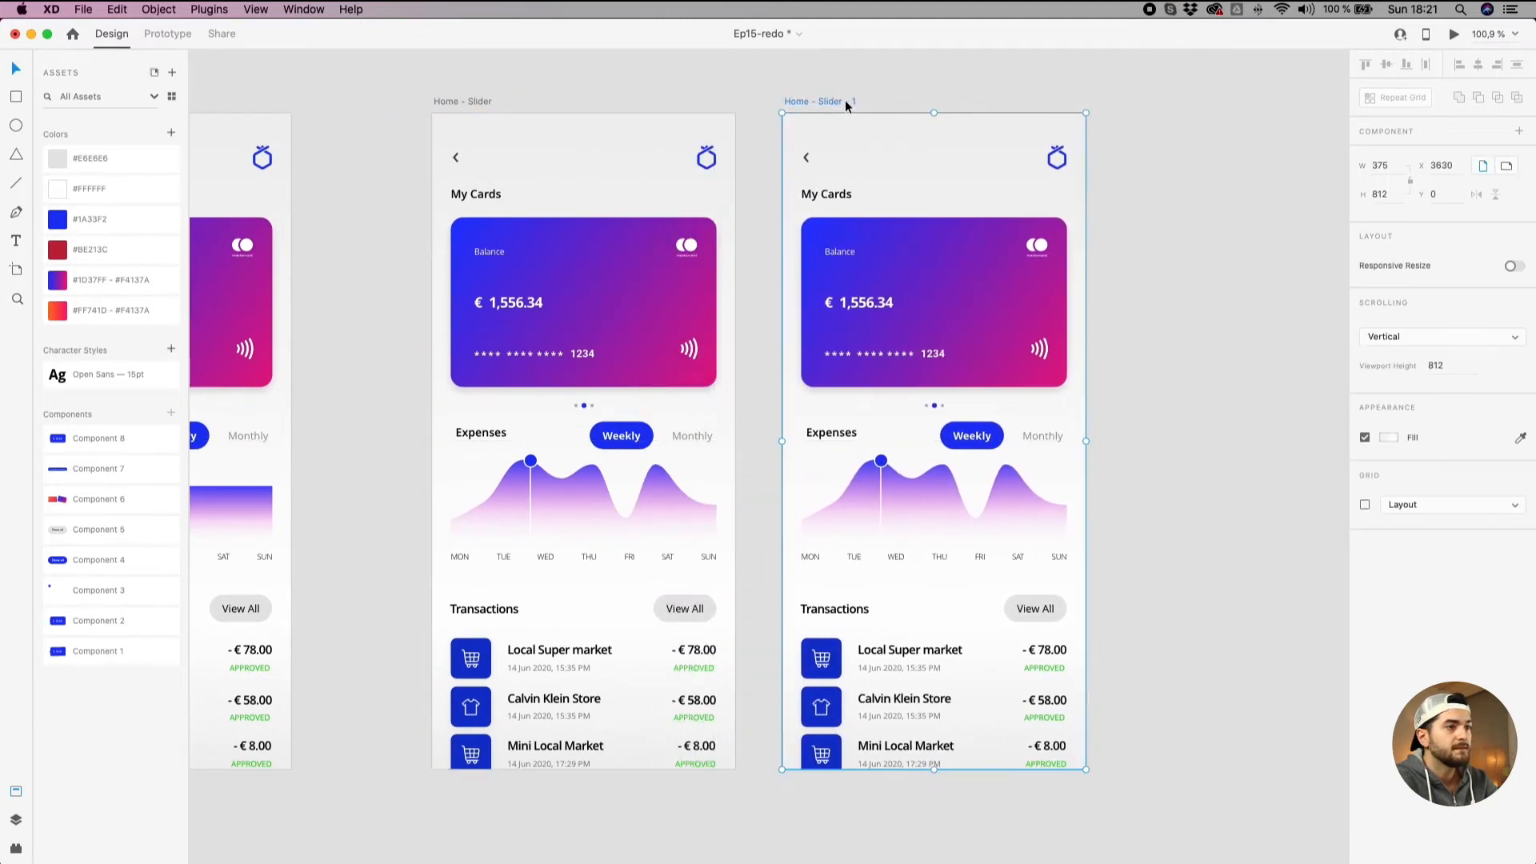
double_click(853, 100)
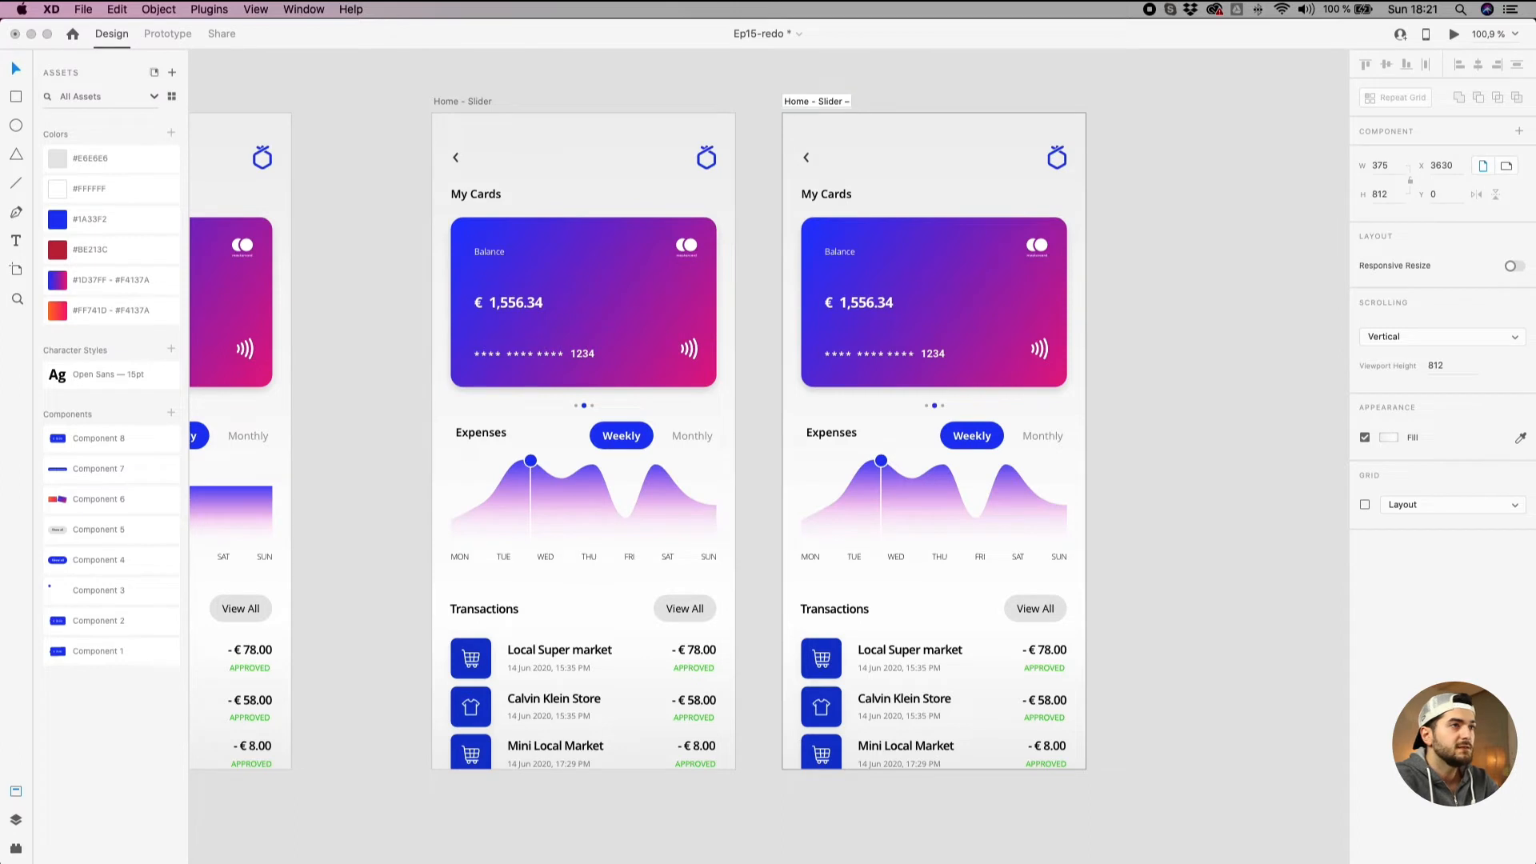
key(BackSpace)
key(BackSpace)
key(BackSpace)
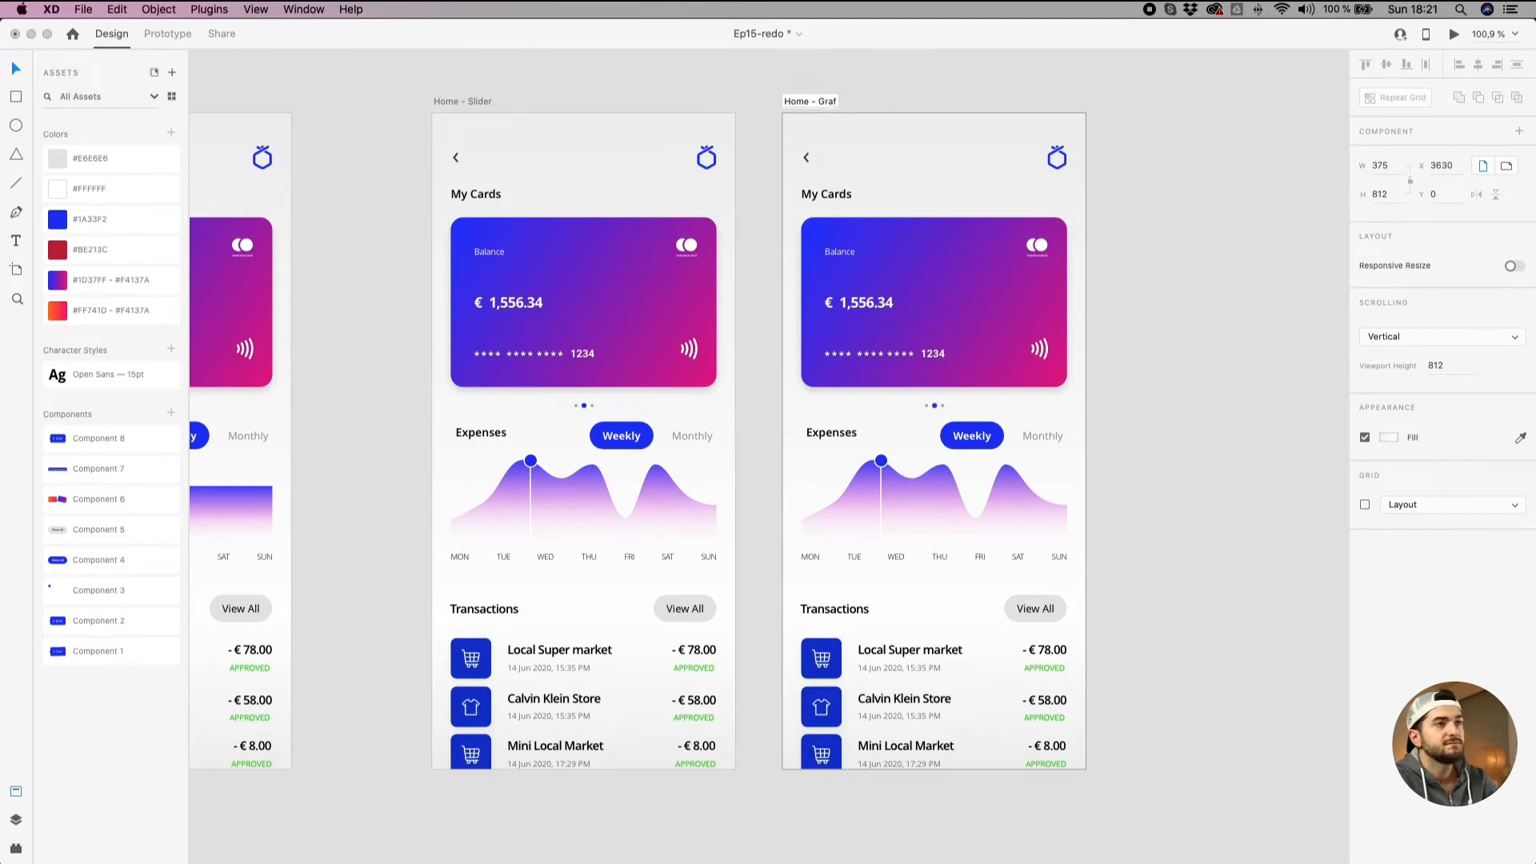
key(Return)
Move the marker component on Home - Graf along the Expenses wave into the dip at about X 151, Y 442.
scroll(1072, 391, down, 3)
scroll(1038, 443, up, 3)
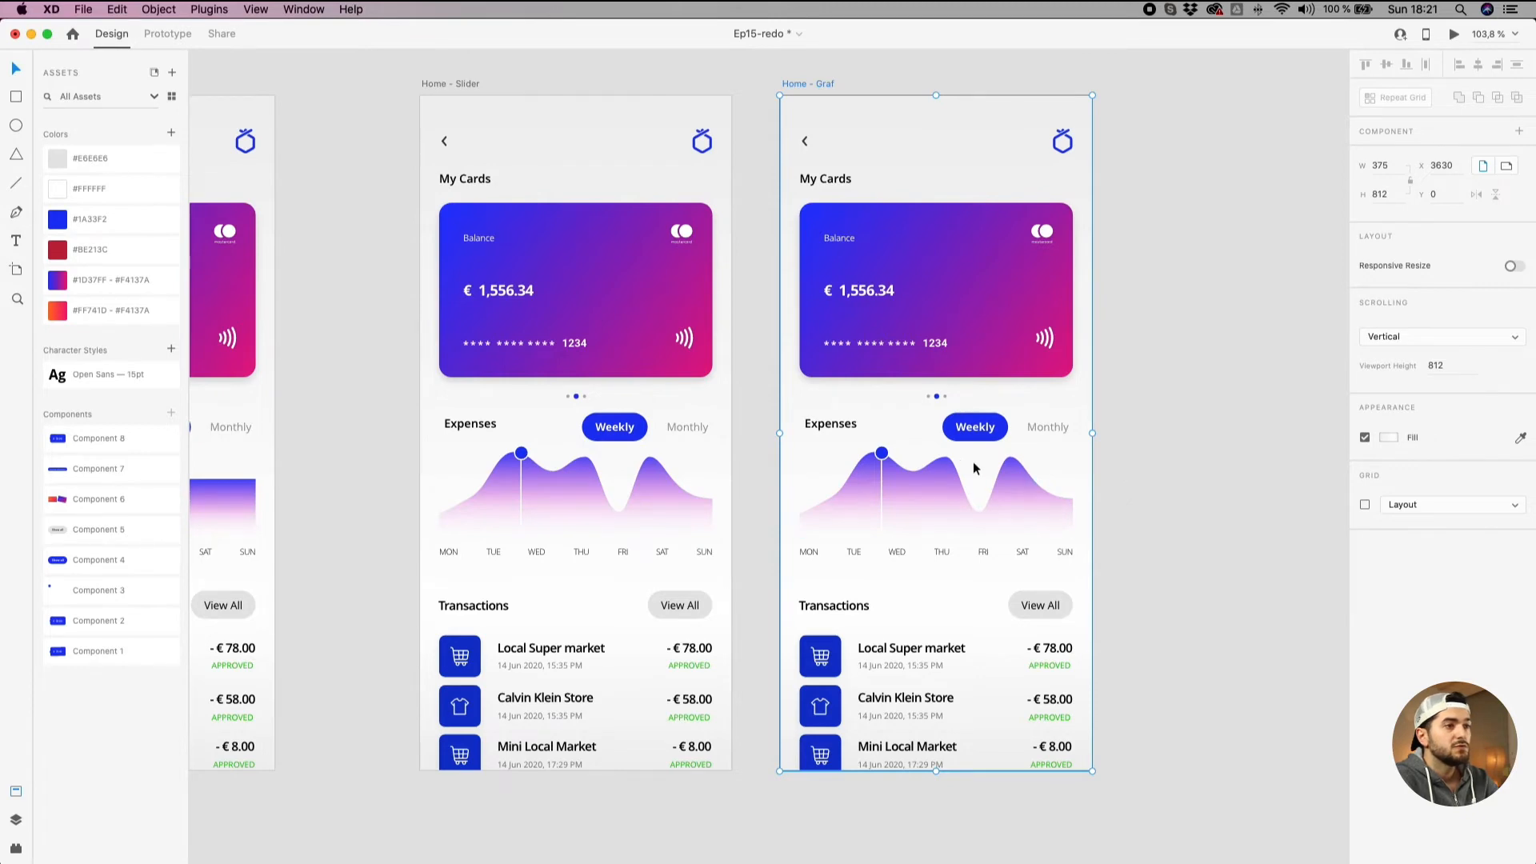
scroll(865, 451, up, 5)
click(860, 448)
drag(861, 423, 765, 379)
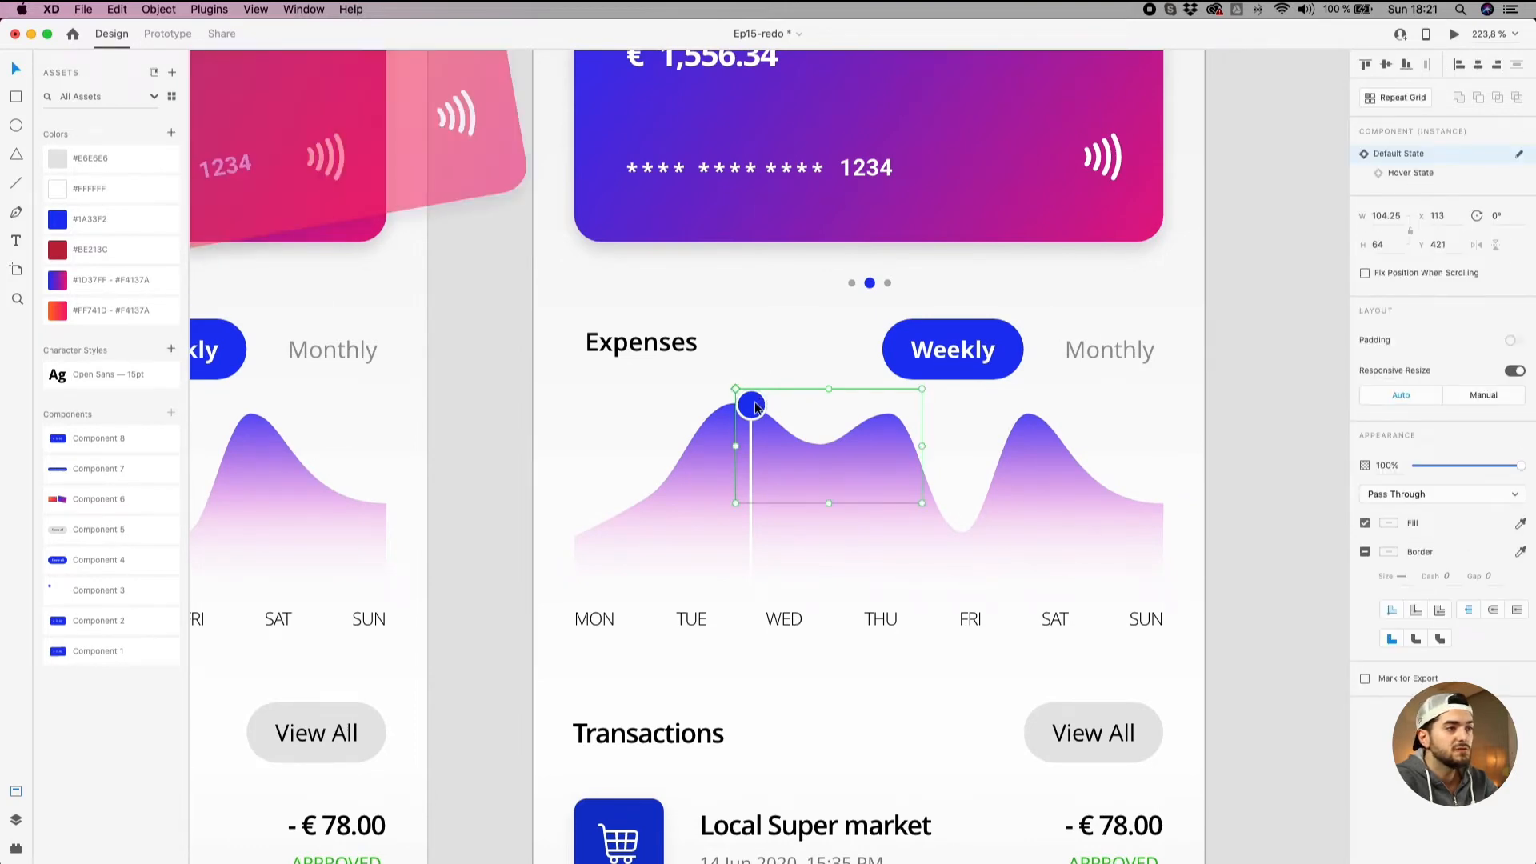
drag(756, 408, 819, 456)
click(749, 454)
scroll(820, 424, up, 5)
scroll(819, 454, down, 4)
scroll(808, 412, down, 5)
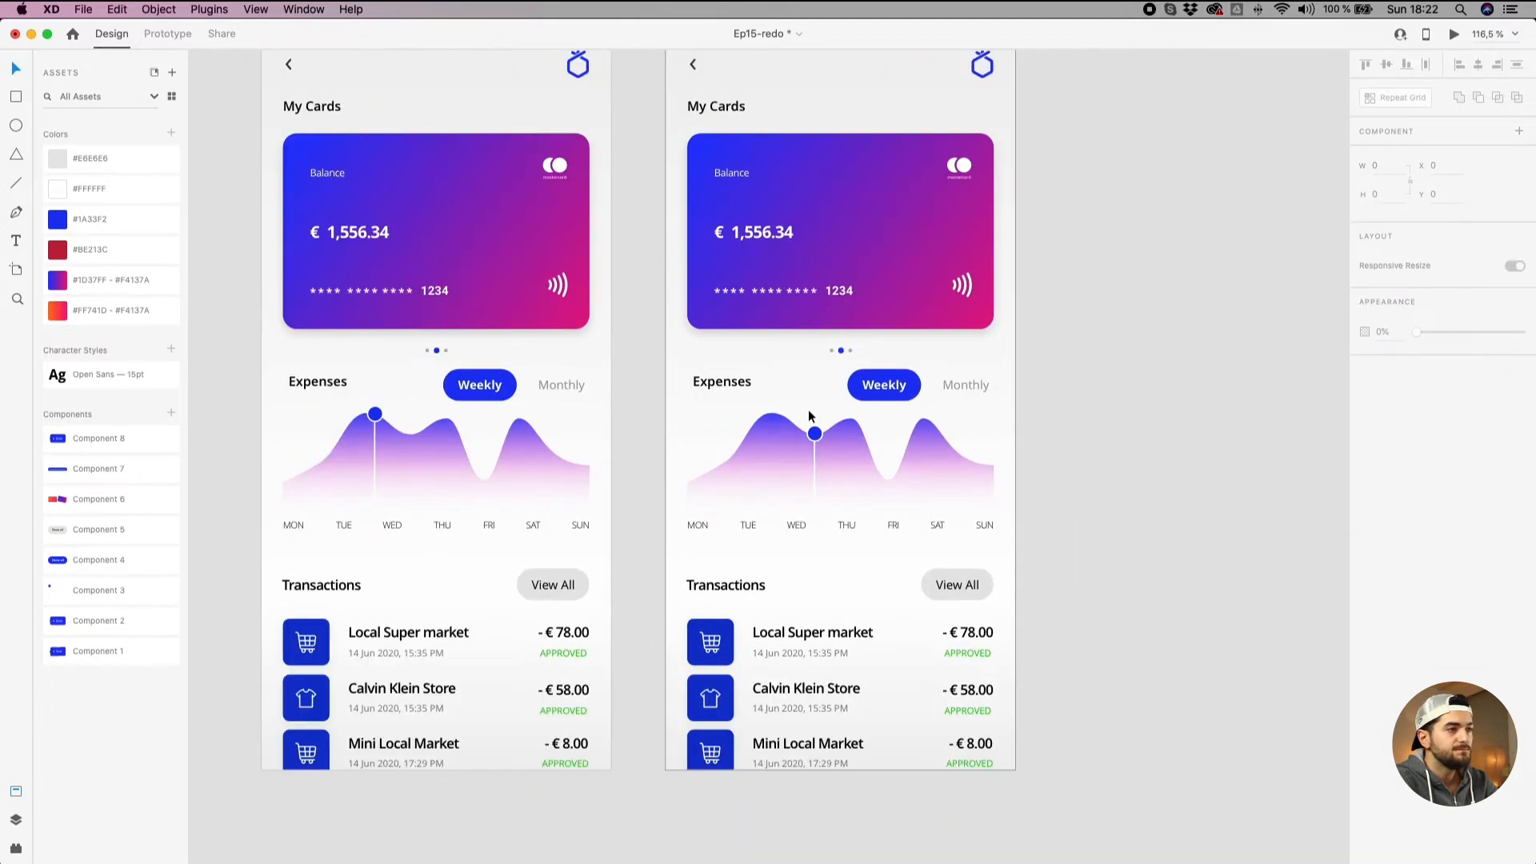
Switch the Expenses marker component on Home - Graf to its Hover State.
drag(681, 397, 729, 448)
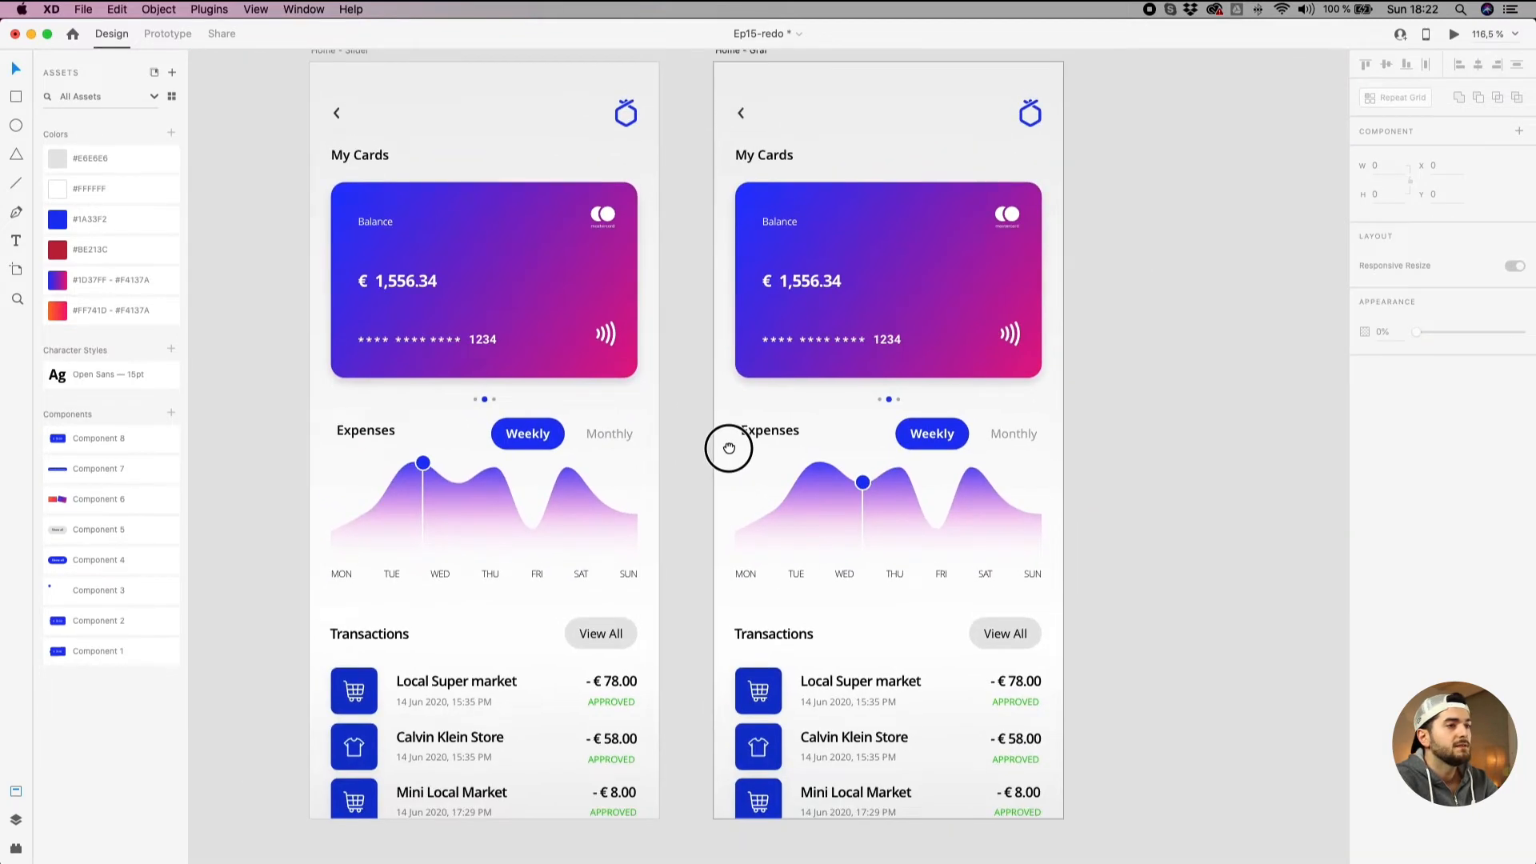
click(864, 486)
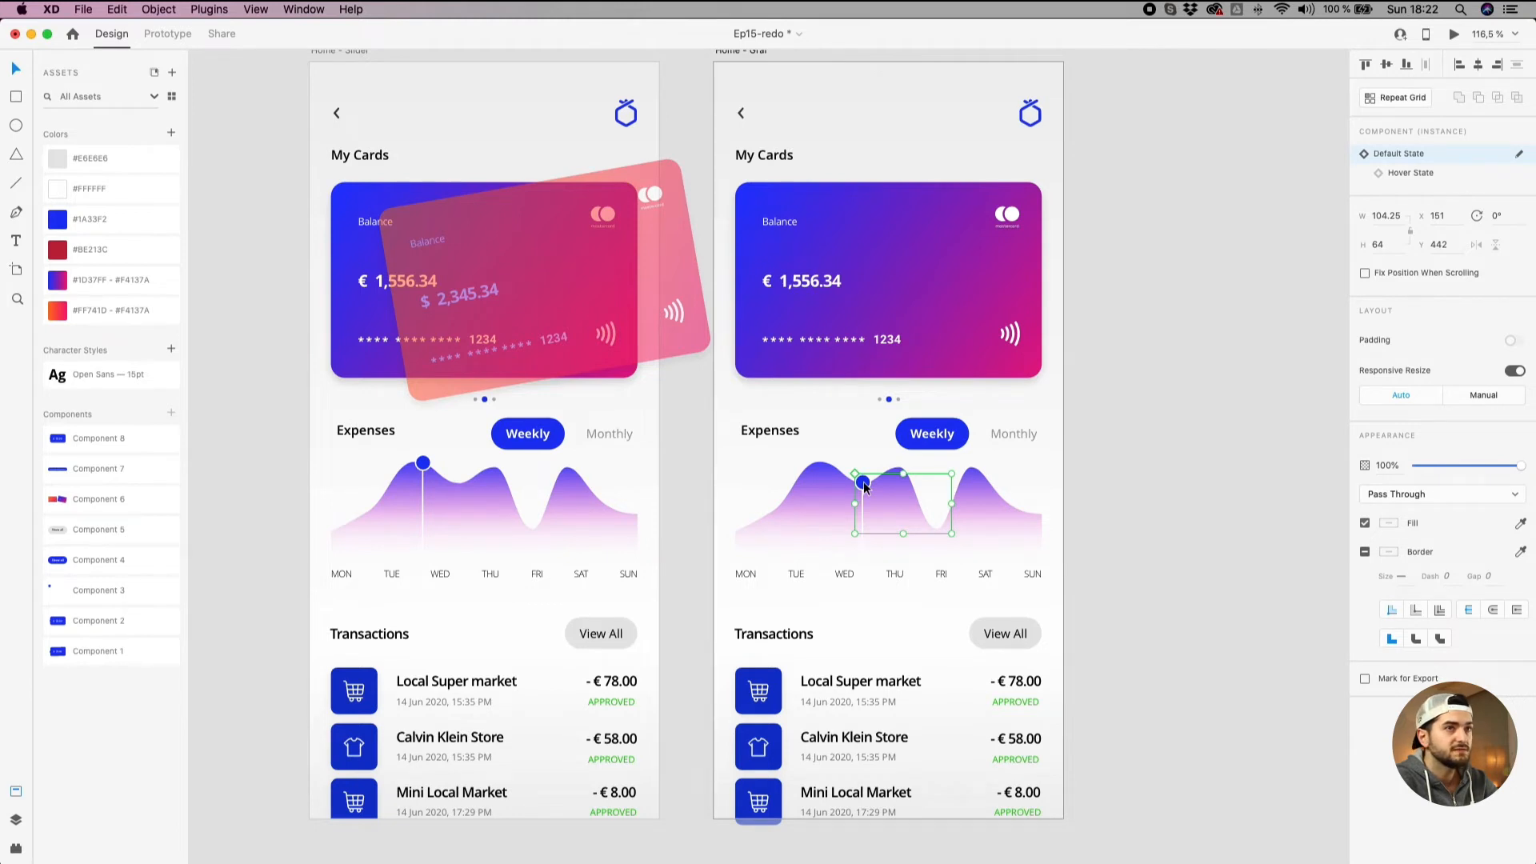
click(1409, 172)
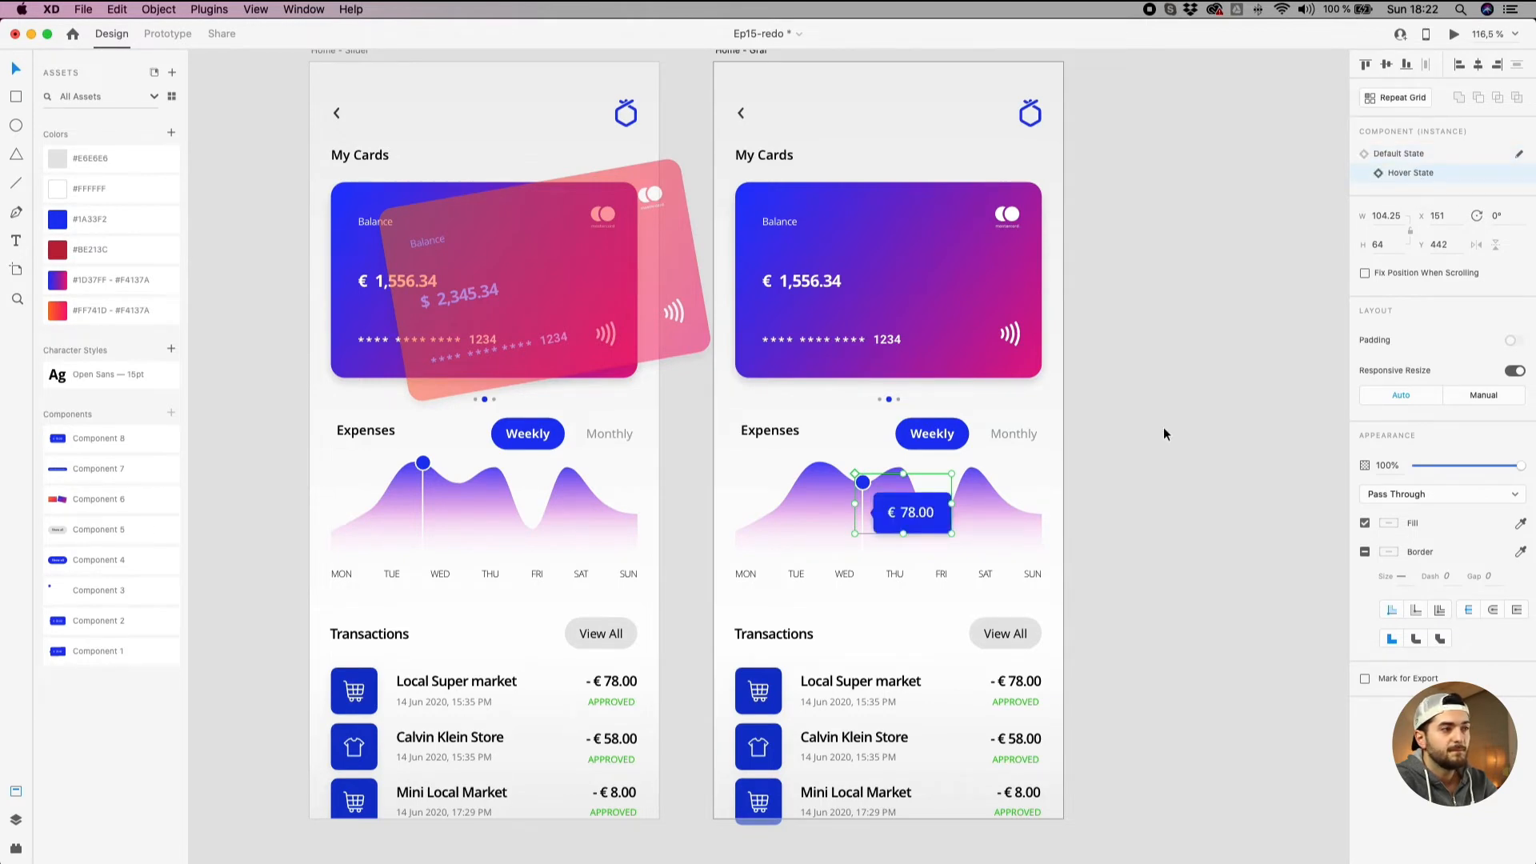
scroll(1163, 427, down, 3)
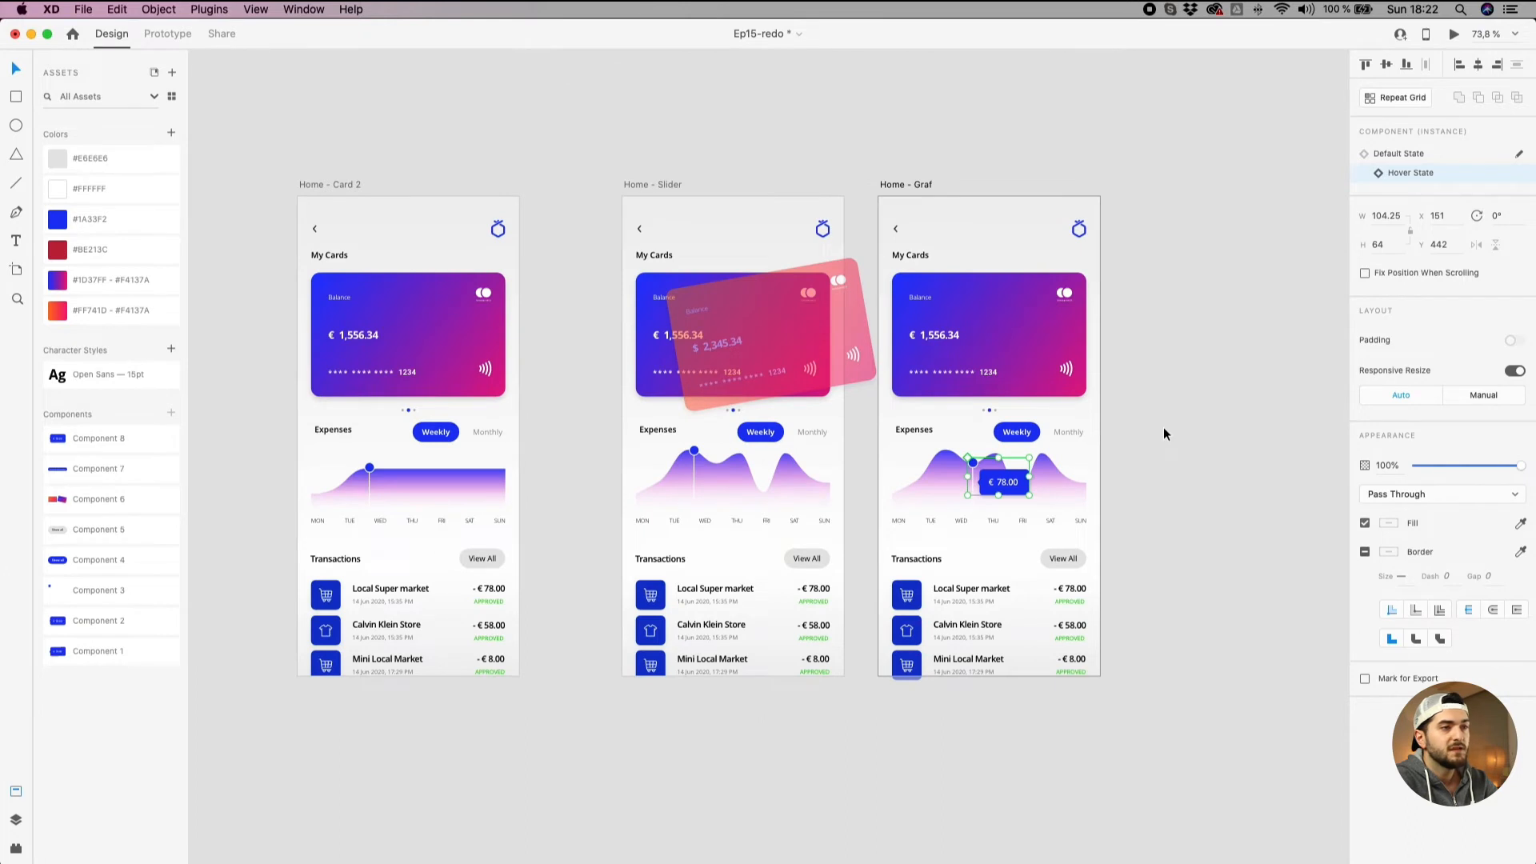
click(1164, 433)
scroll(1163, 433, right, 5)
drag(706, 186, 715, 183)
click(472, 181)
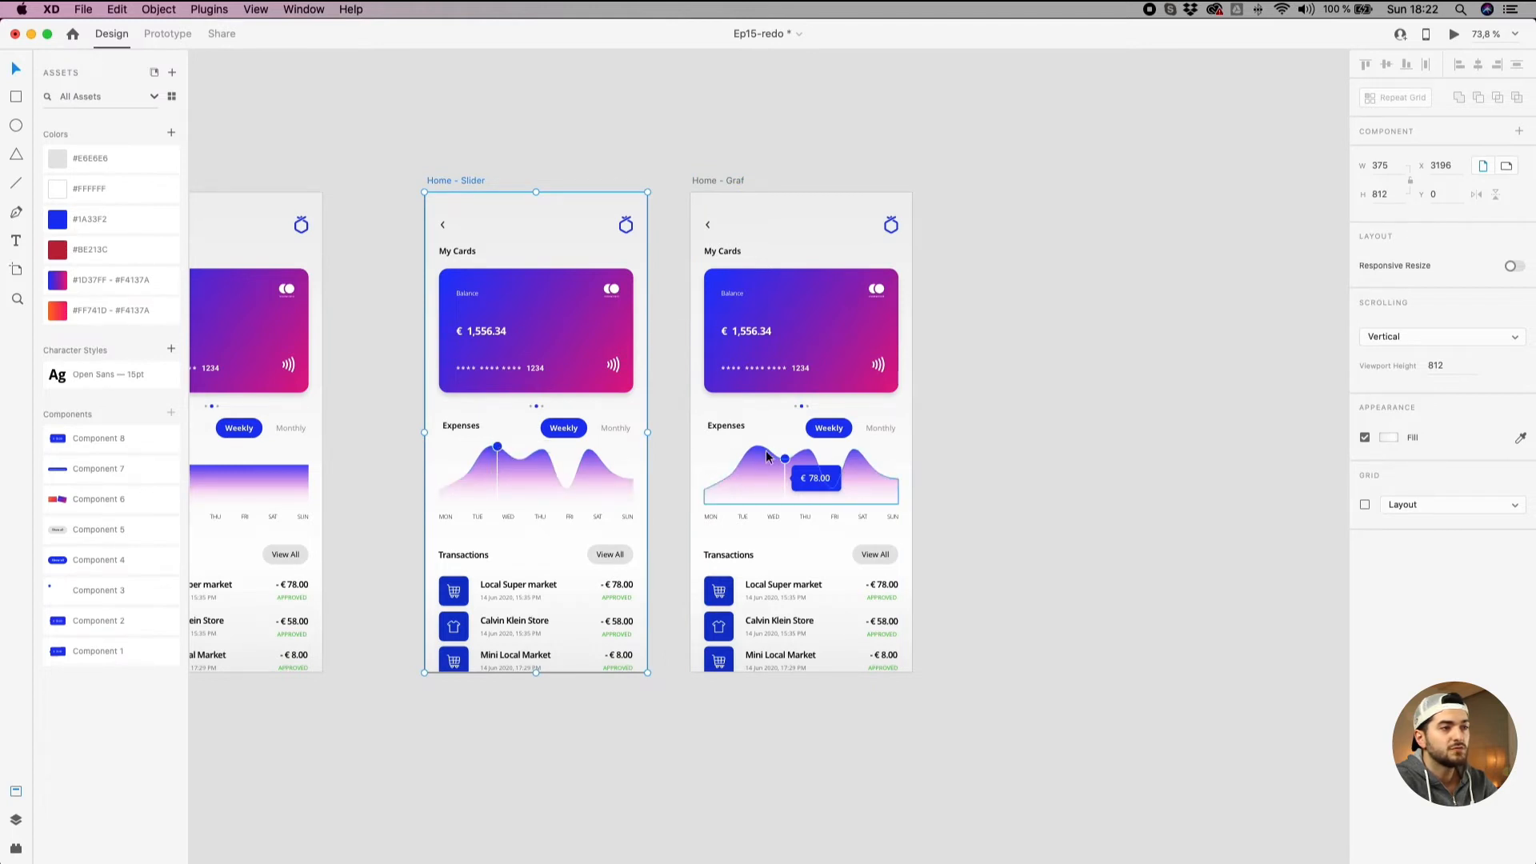
scroll(799, 464, up, 5)
click(810, 484)
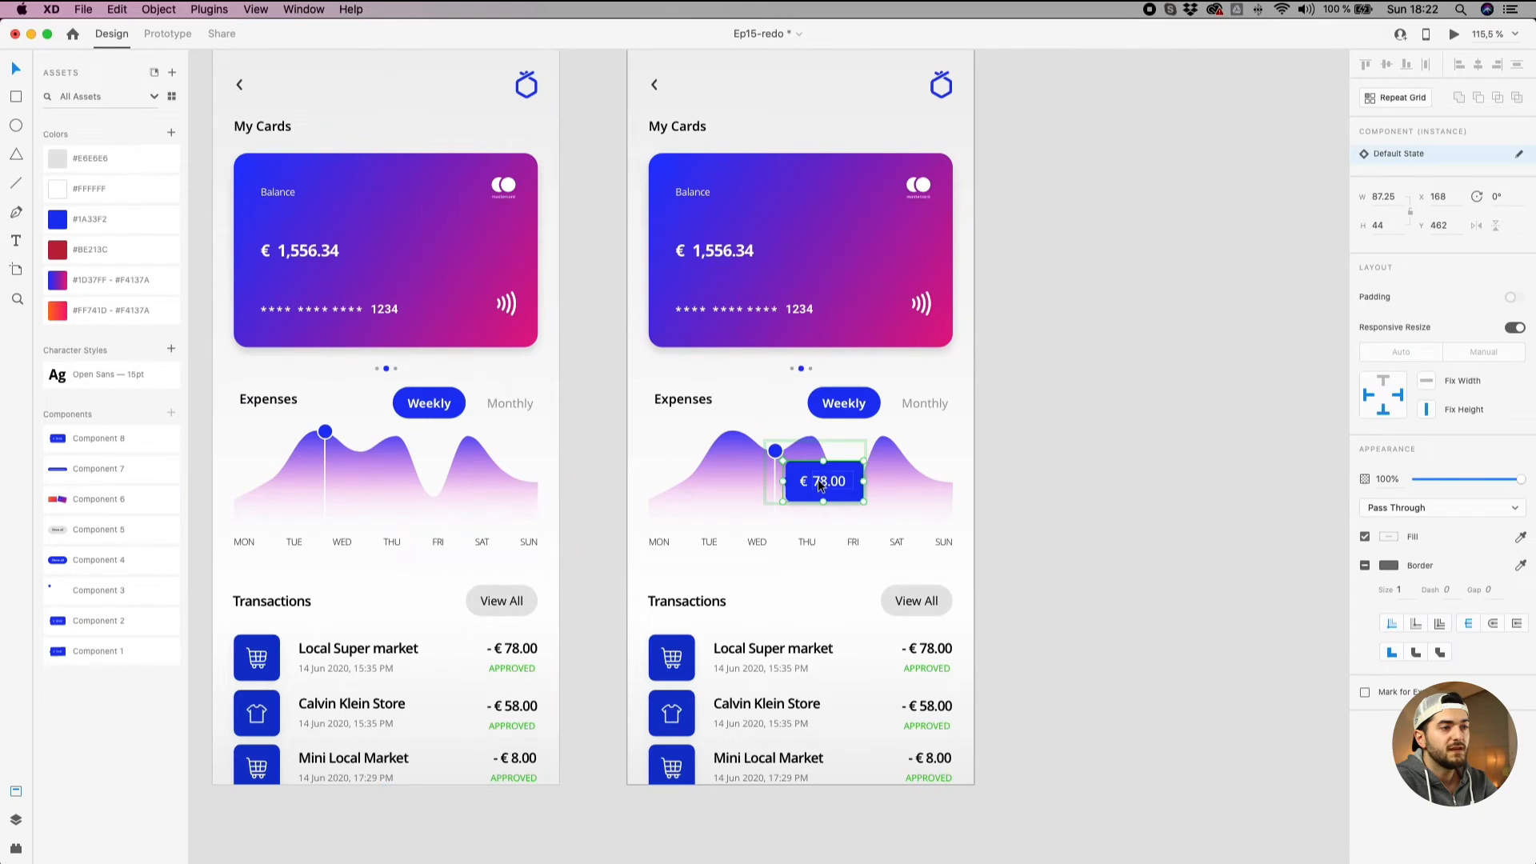
click(1112, 516)
scroll(1040, 508, down, 5)
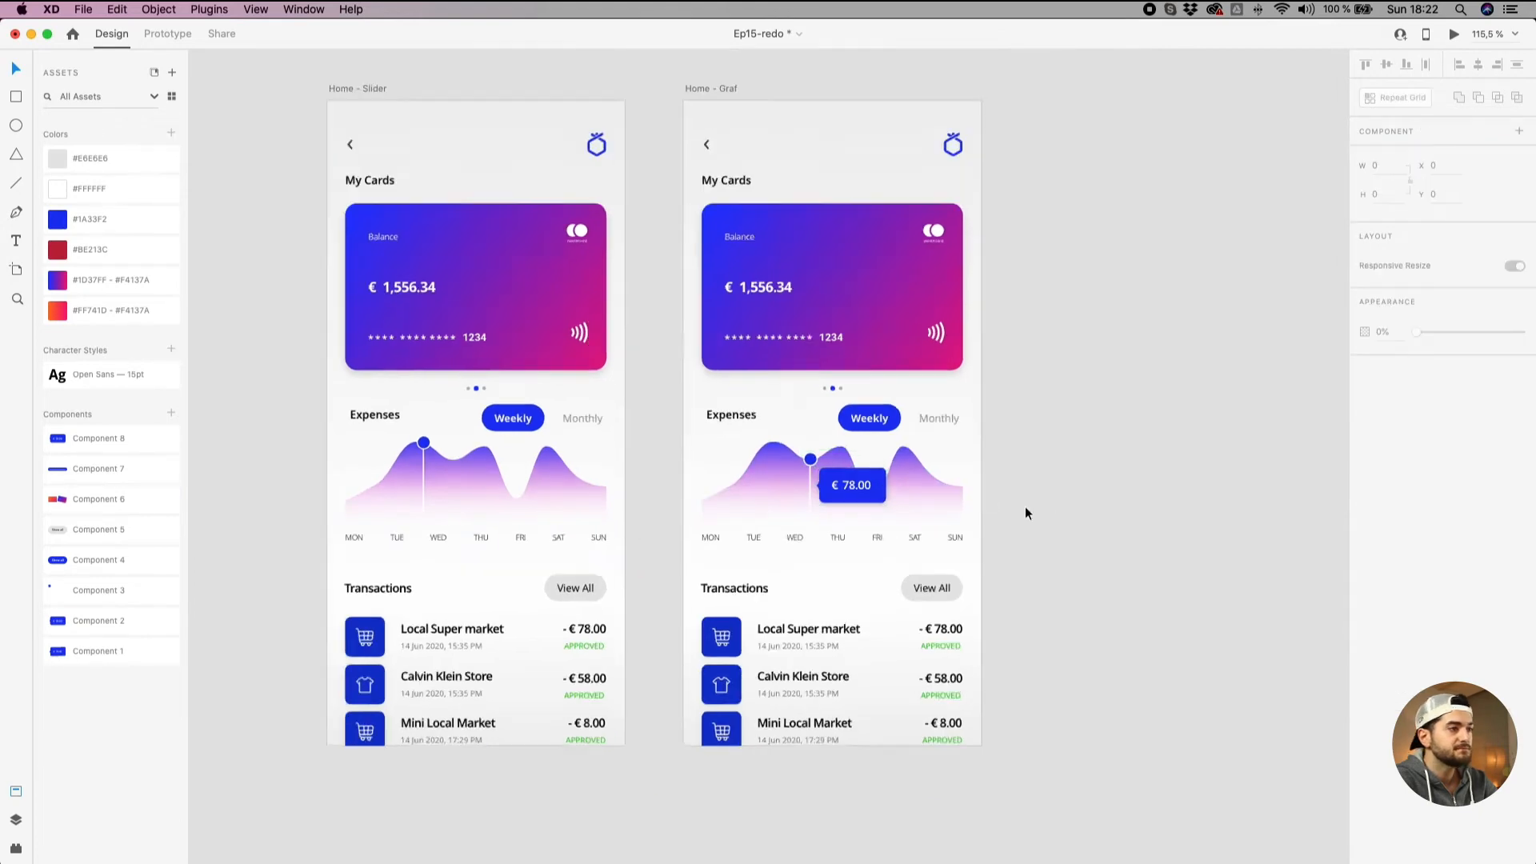
click(472, 159)
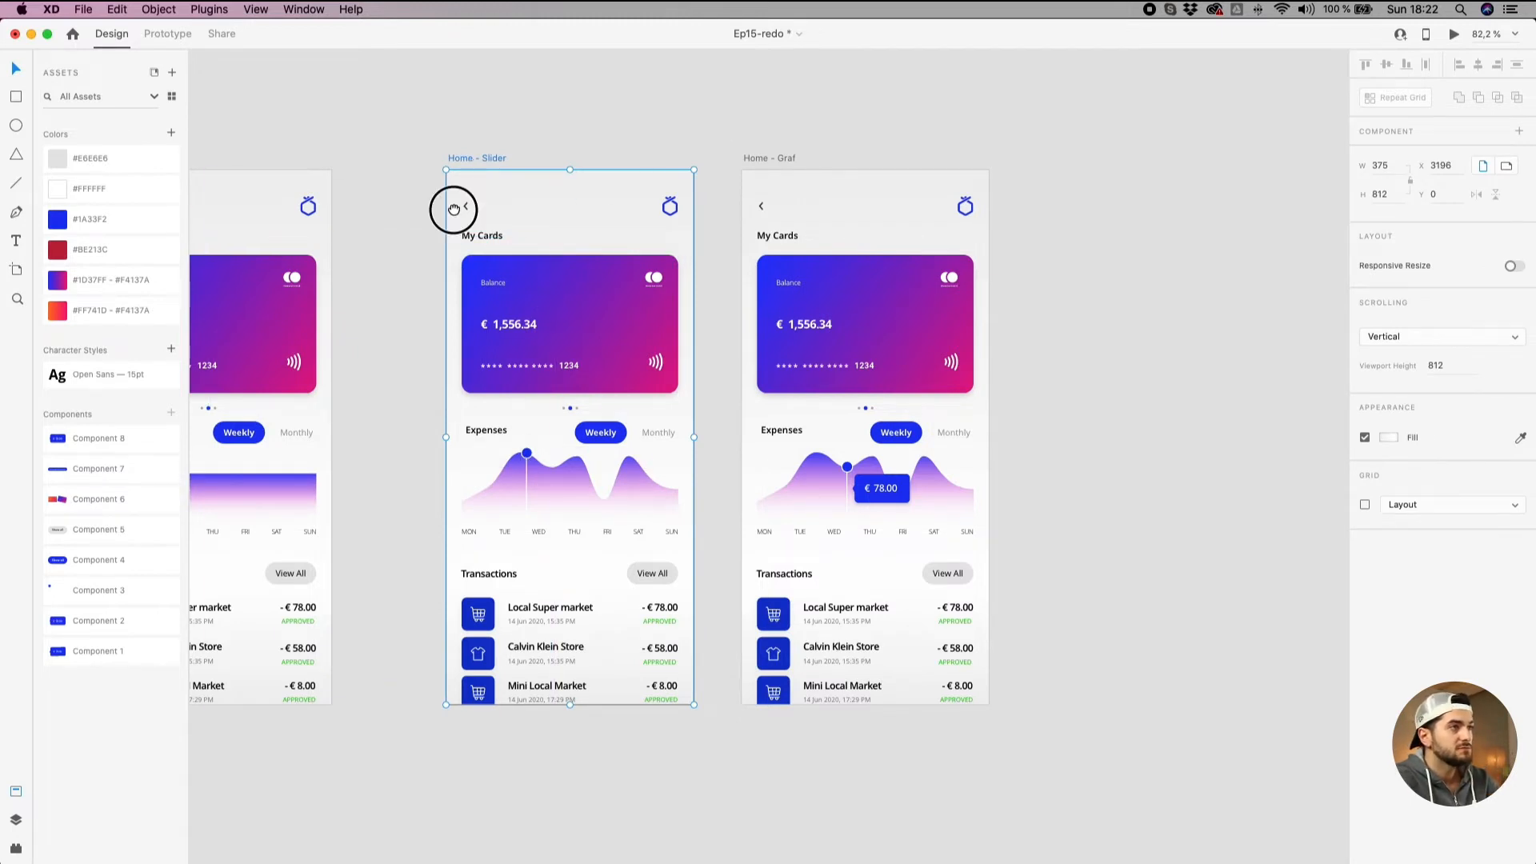
Switch the Expenses marker component on Home - Slider to its Hover State.
scroll(617, 165, left, 3)
scroll(644, 329, up, 3)
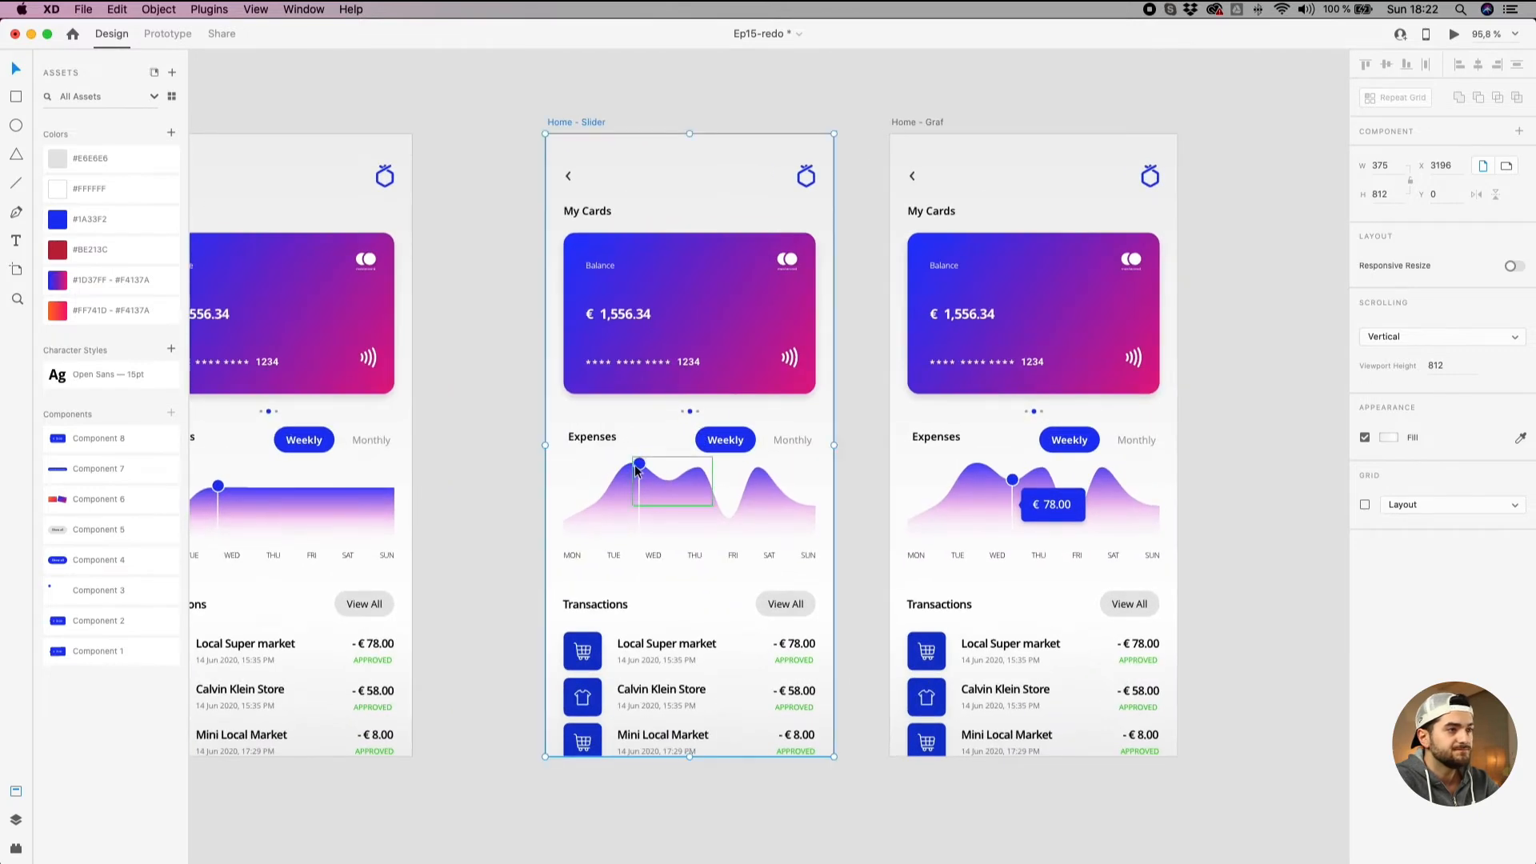
click(638, 470)
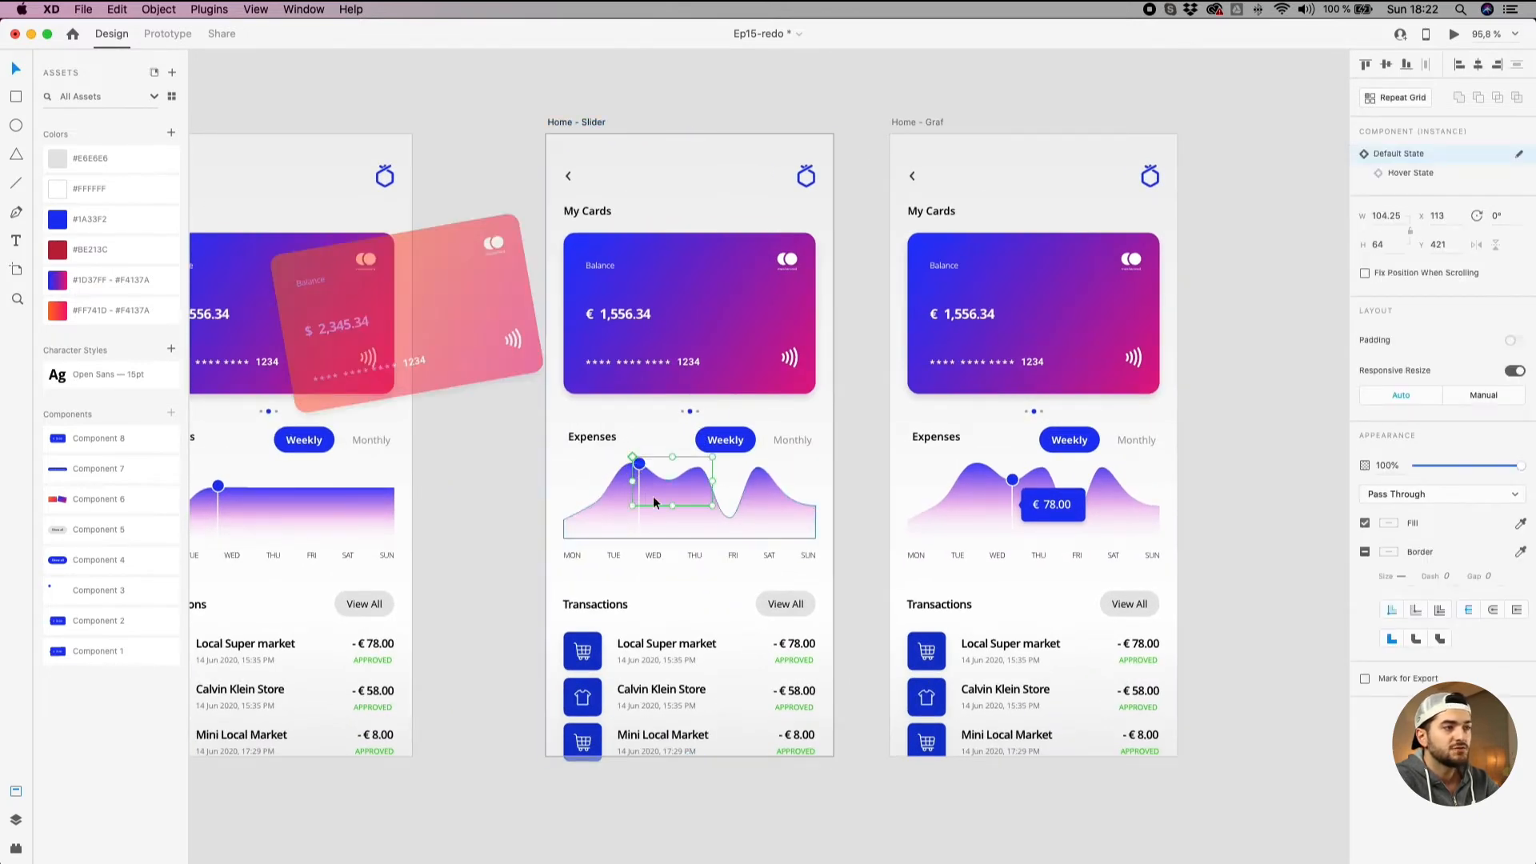
click(1413, 170)
Link the blue dot inside Home - Slider's hover-state marker to Home - Graf in prototype mode, with a Tap trigger and Auto-Animate.
scroll(814, 444, up, 3)
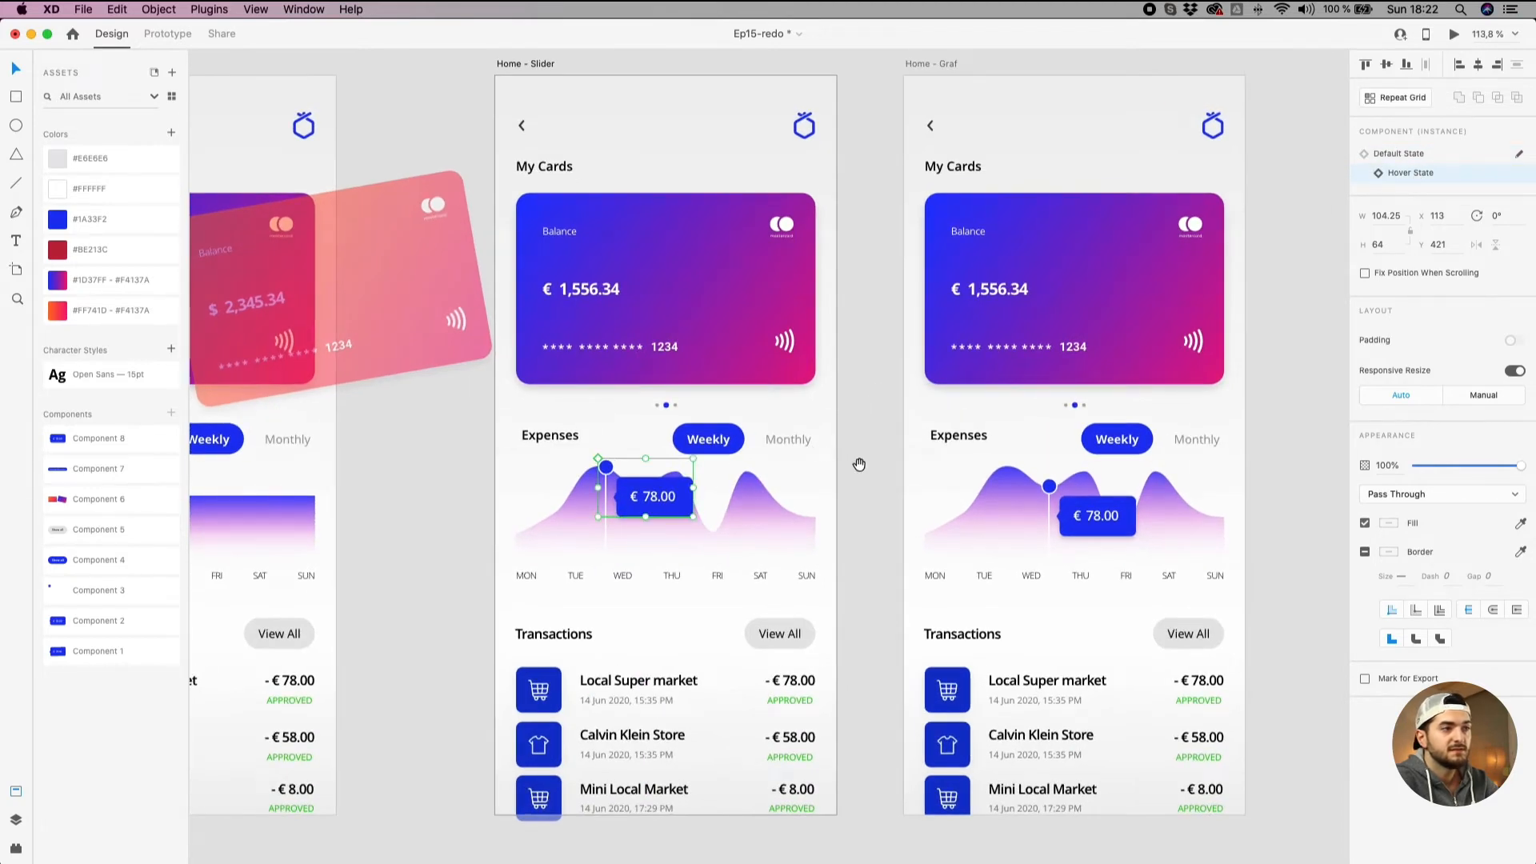
drag(858, 464, 726, 450)
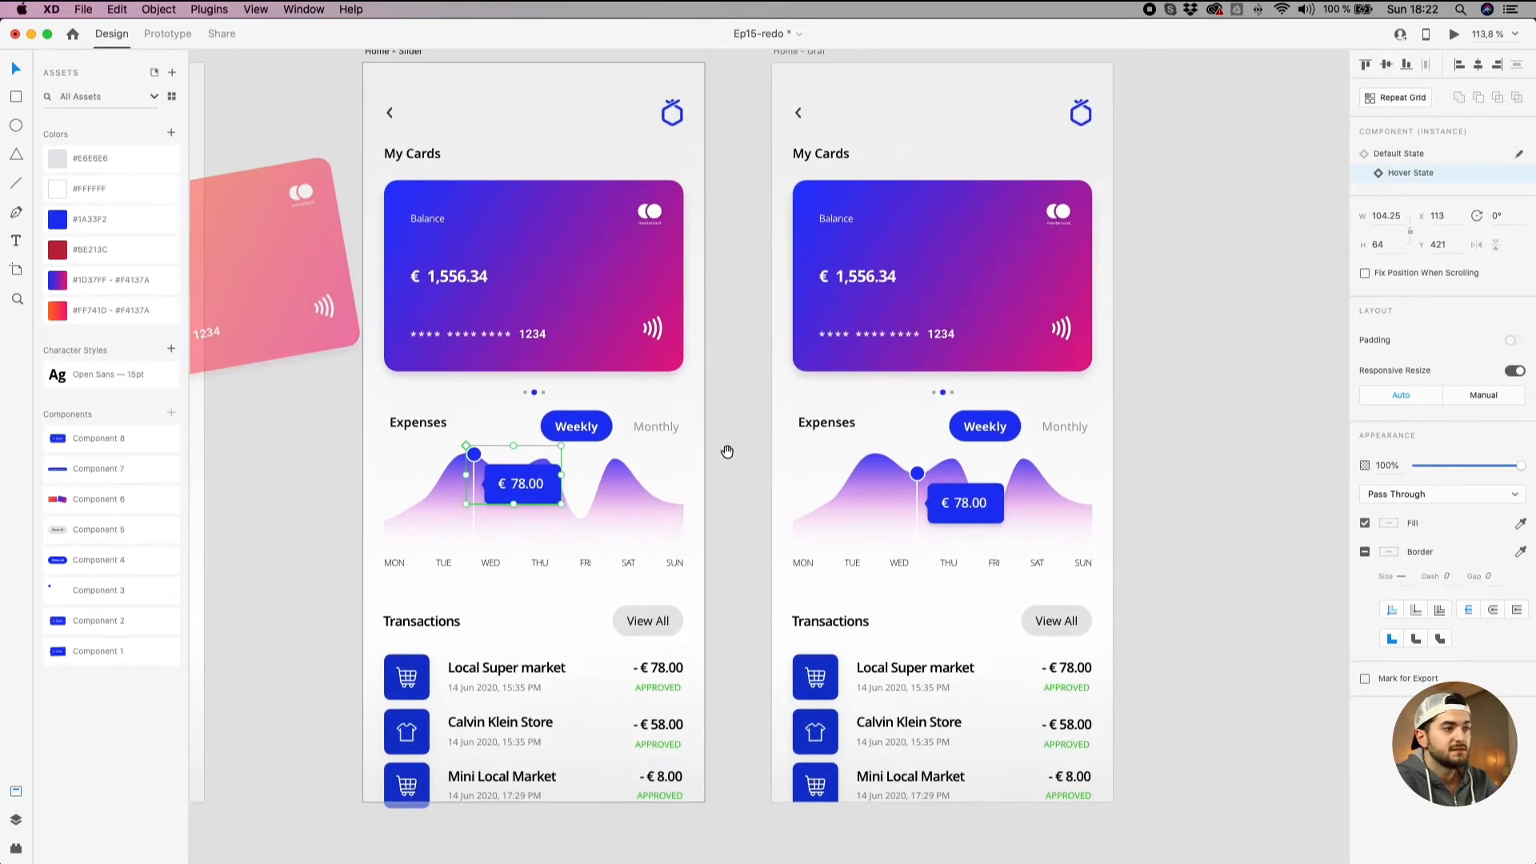
double_click(472, 457)
scroll(473, 461, up, 3)
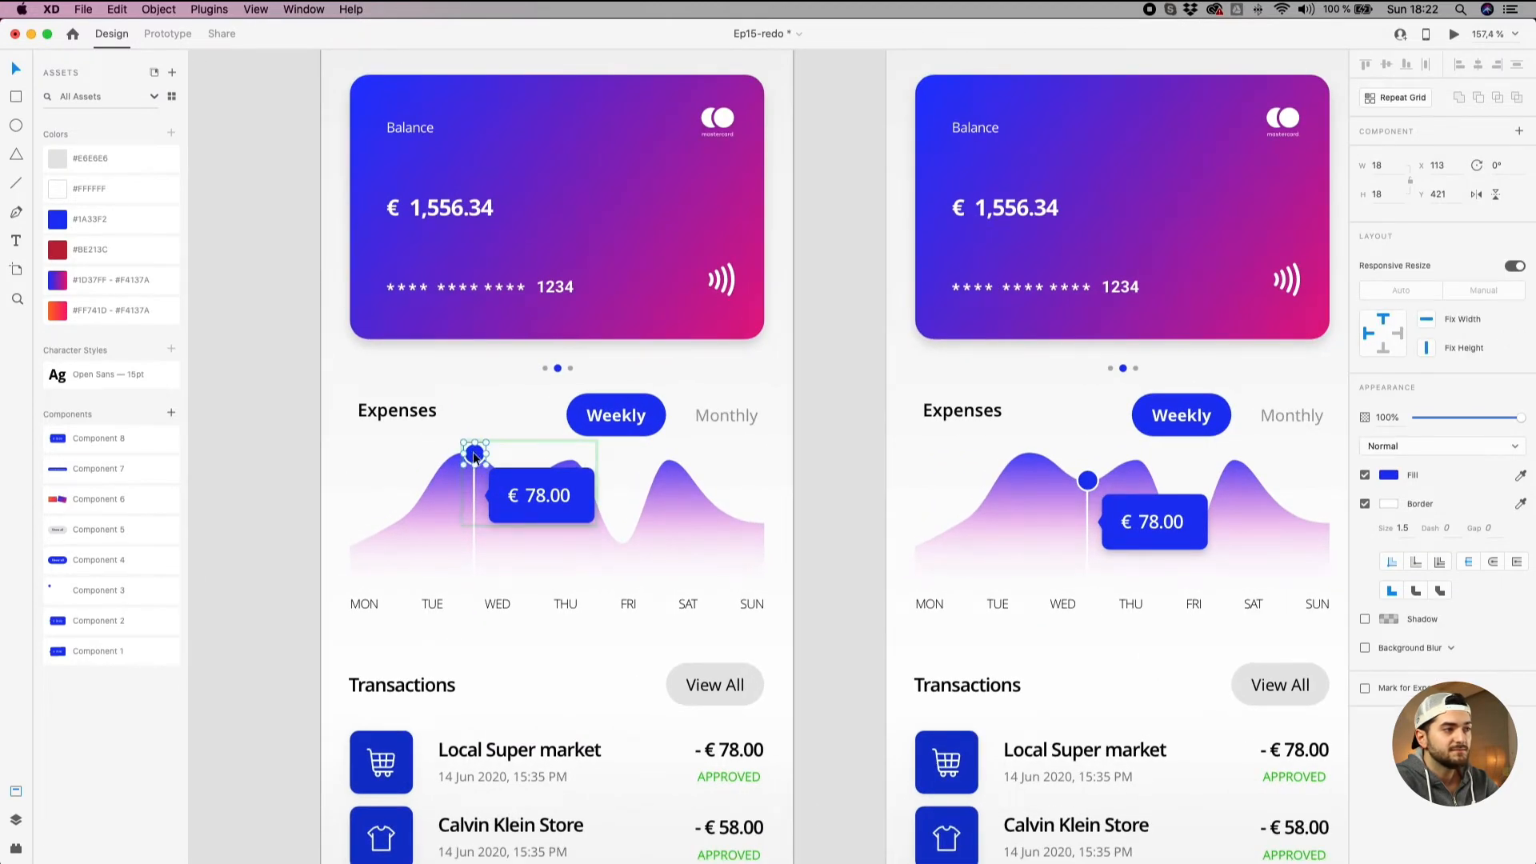
click(180, 40)
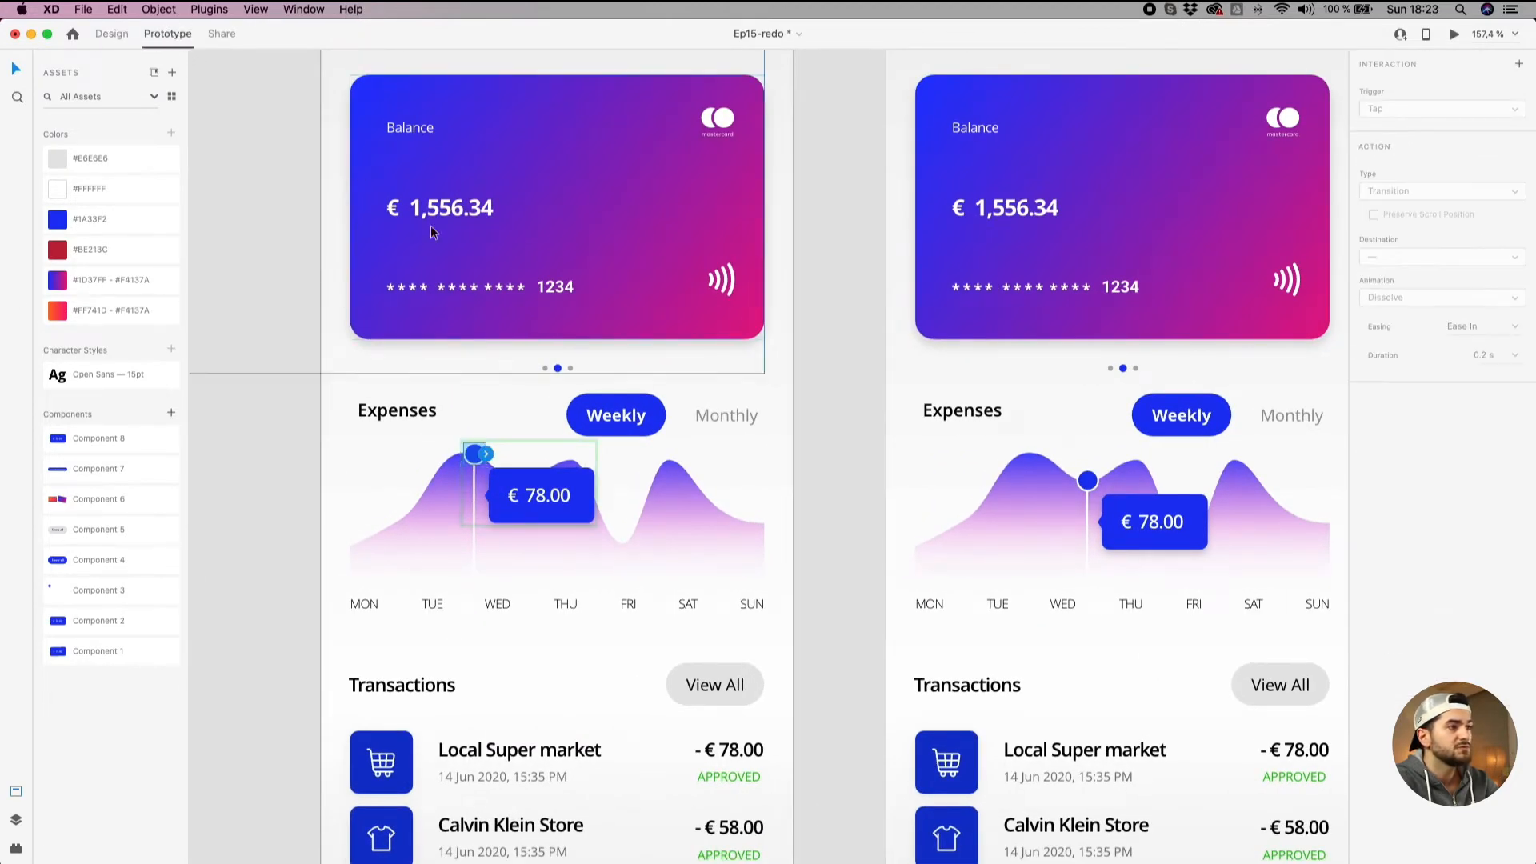
drag(486, 457, 1024, 491)
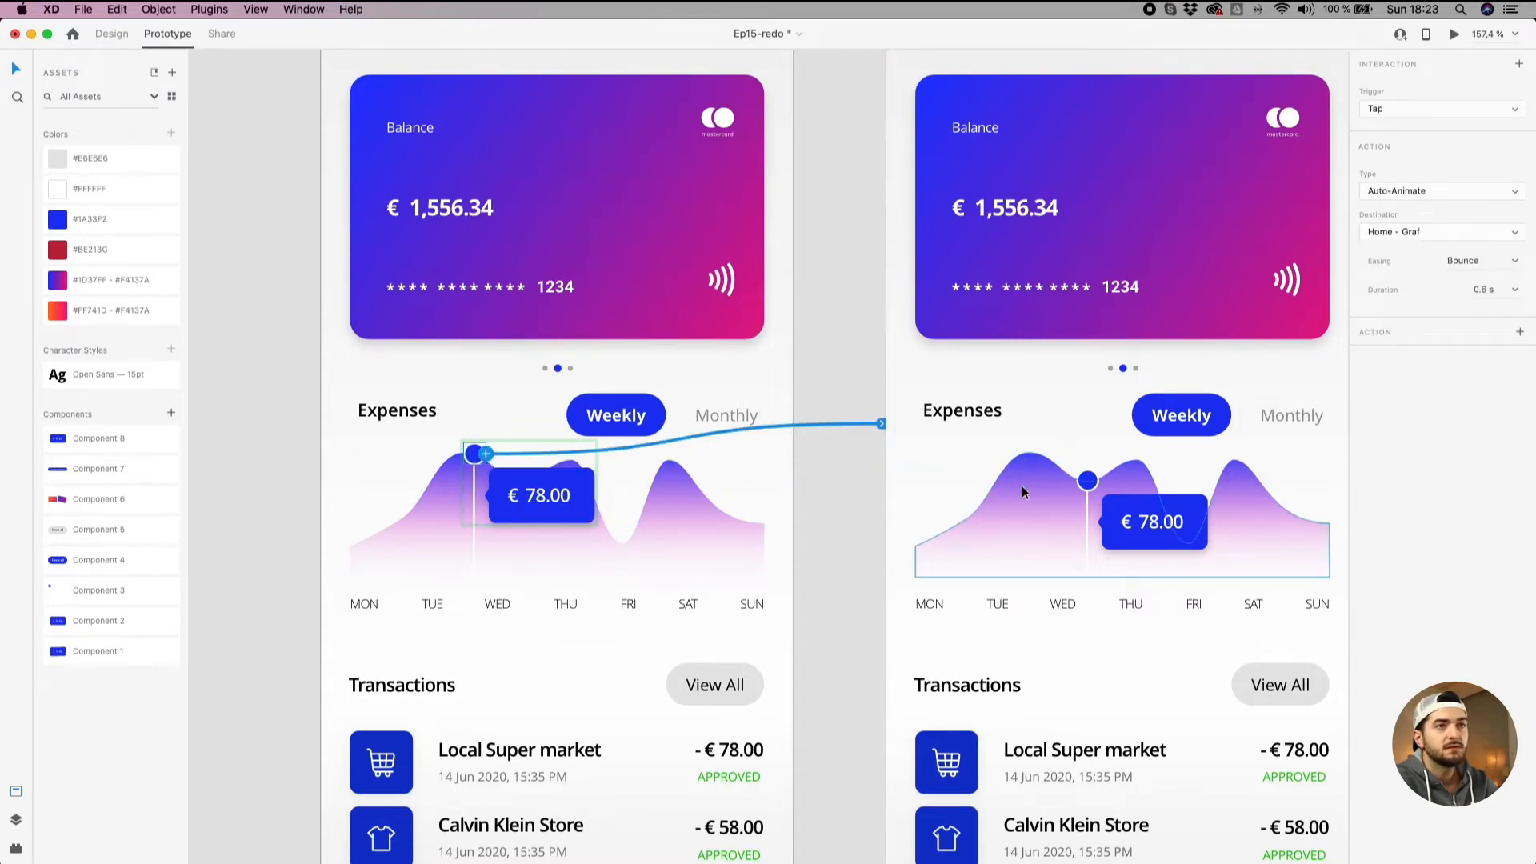
scroll(942, 472, down, 5)
click(899, 486)
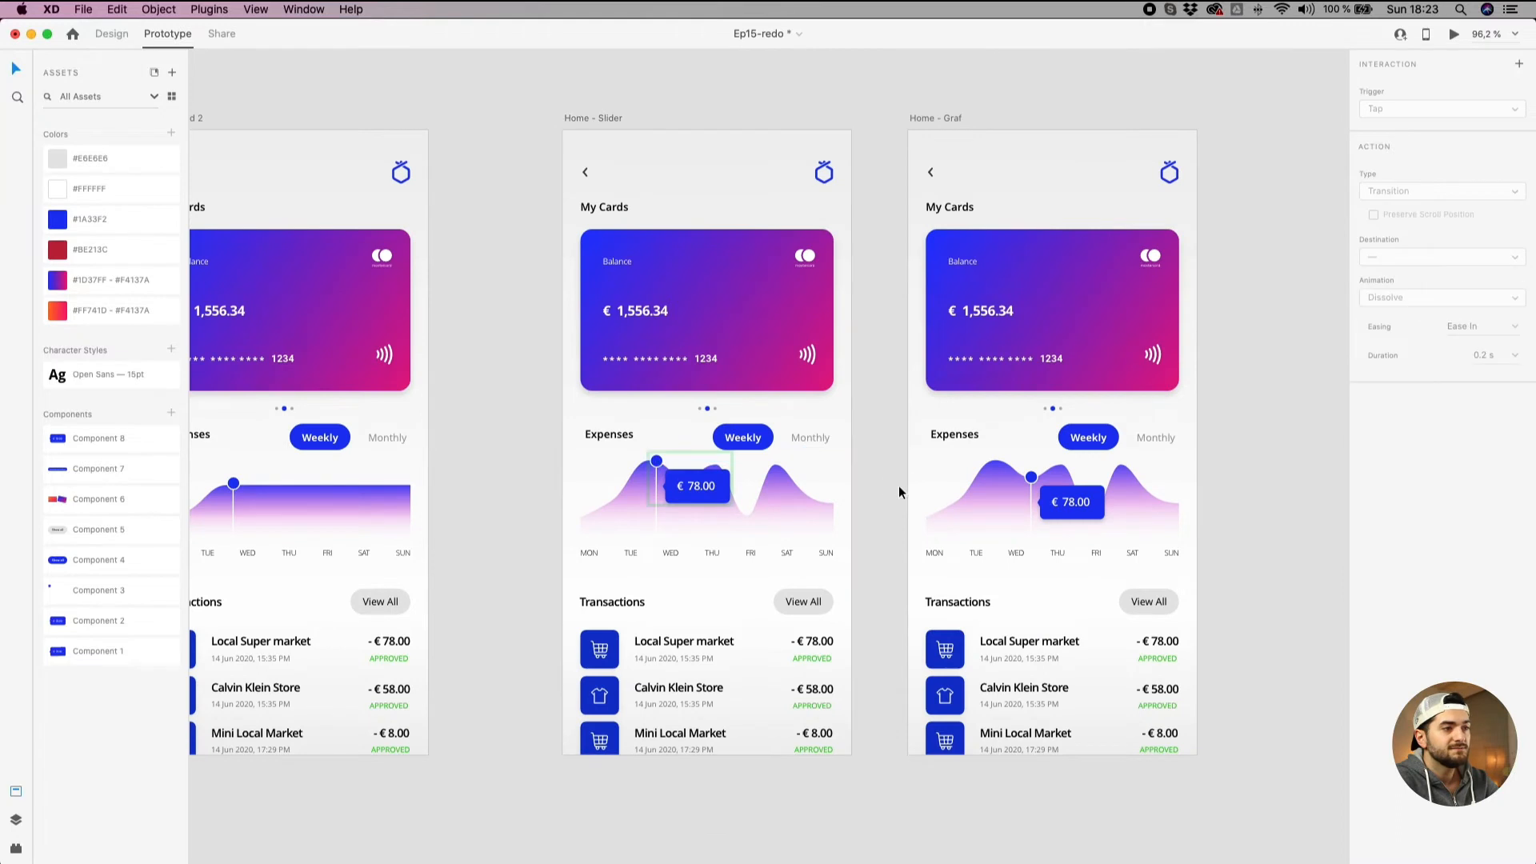
Return to design mode and set the Home - Slider marker component back to its Default State.
click(684, 468)
click(108, 36)
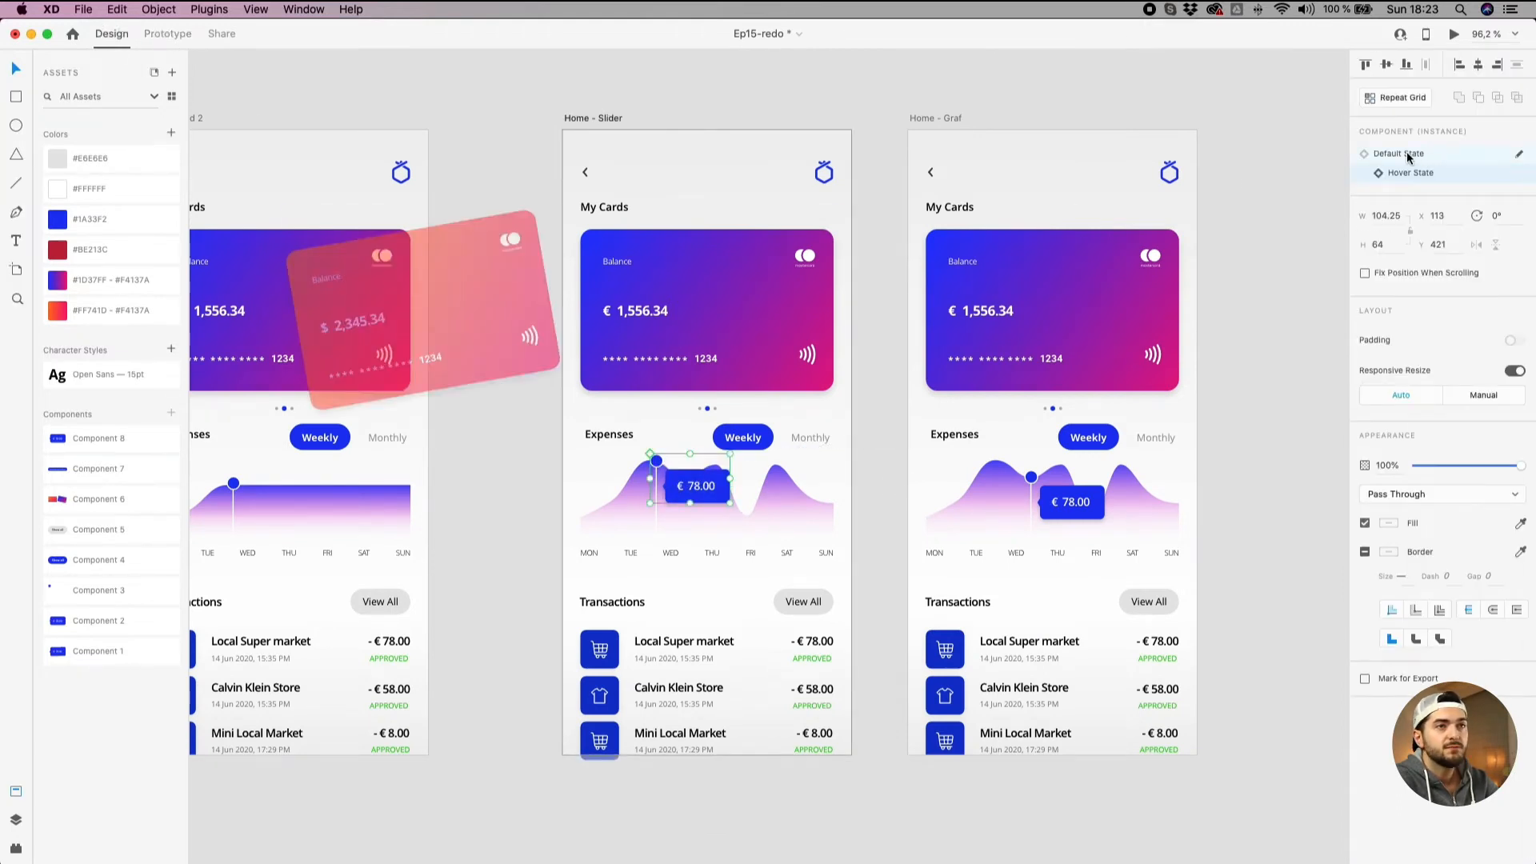
click(1400, 153)
Preview the prototype from Home - Slider to test the Expenses marker's hover and tap interaction, and close the preview.
click(598, 117)
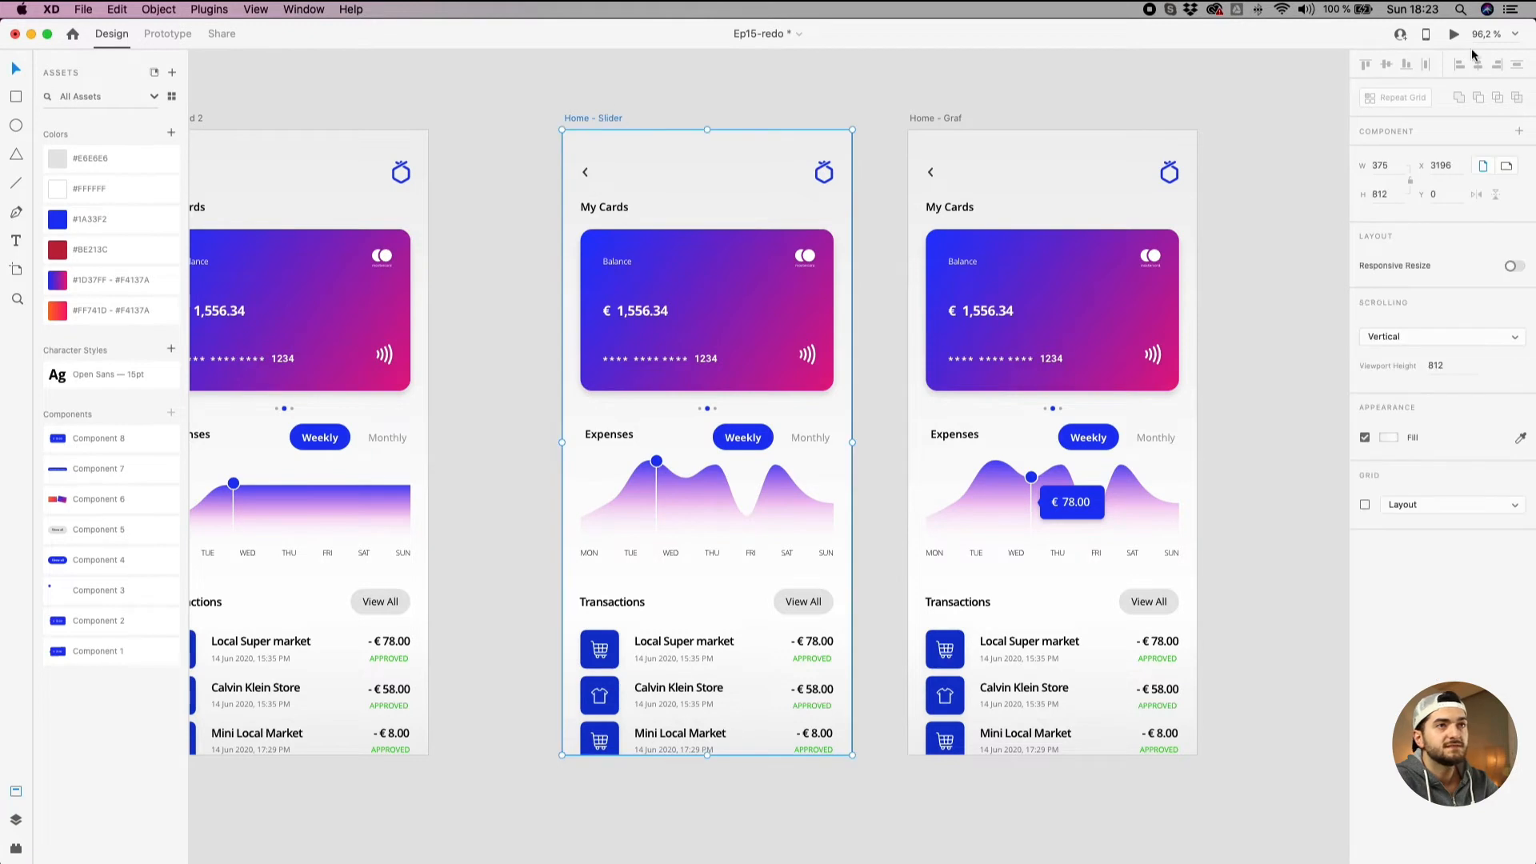
click(1453, 34)
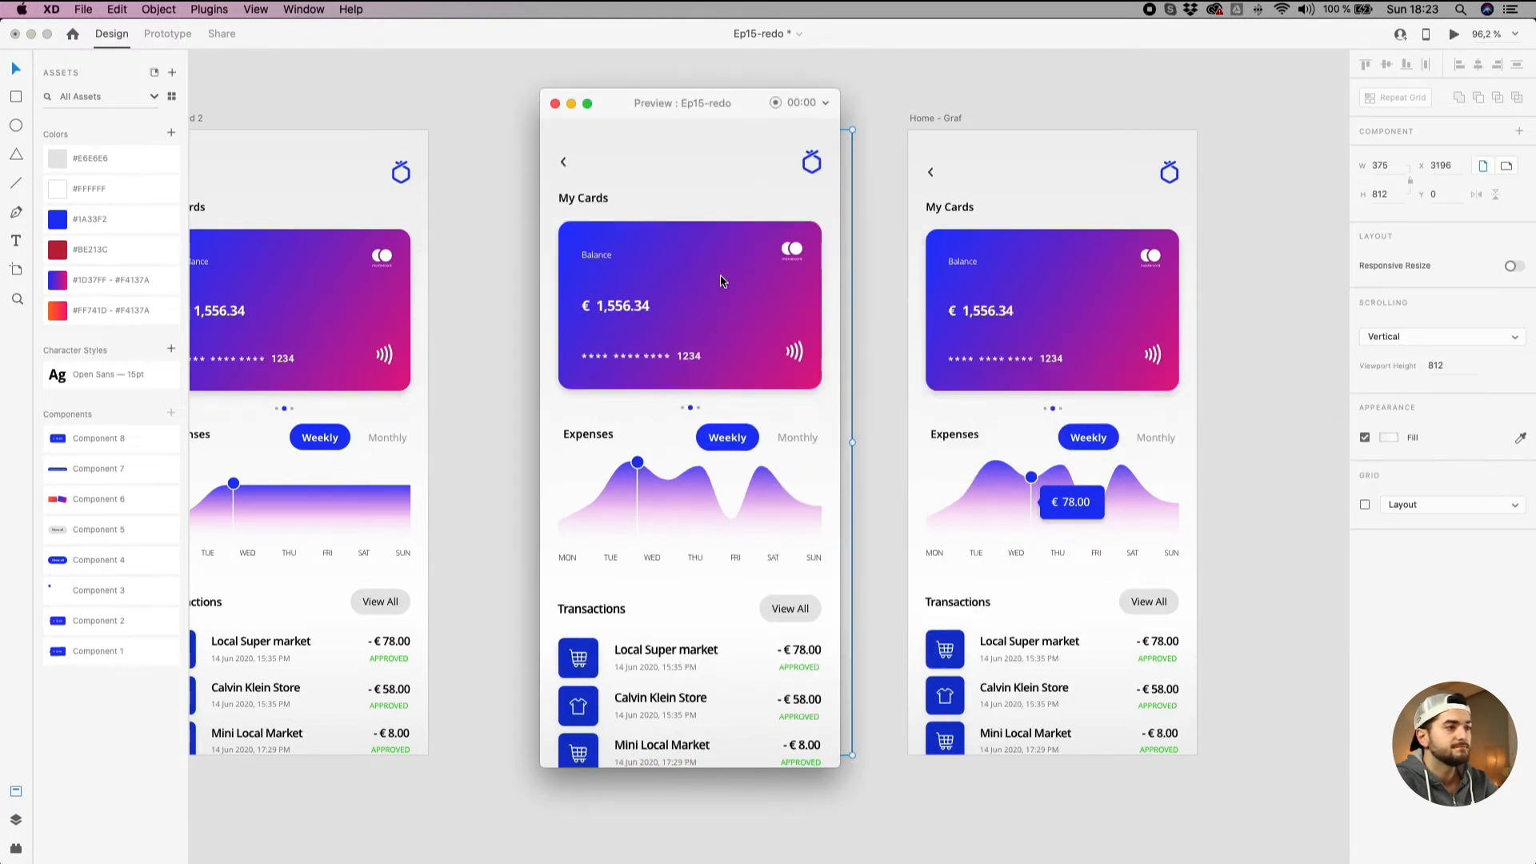
mouse_move(639, 469)
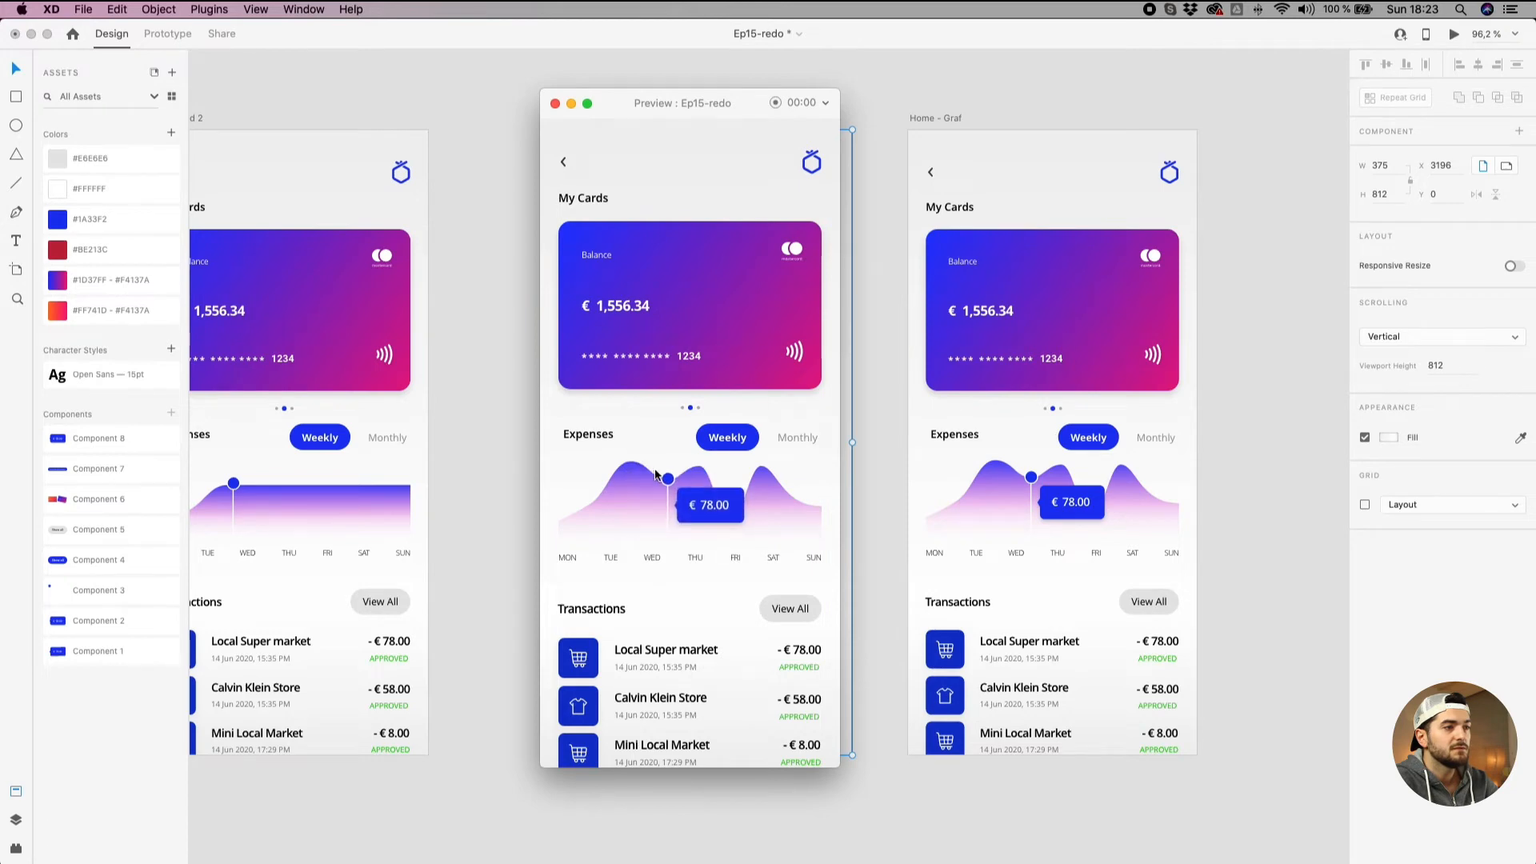
click(575, 105)
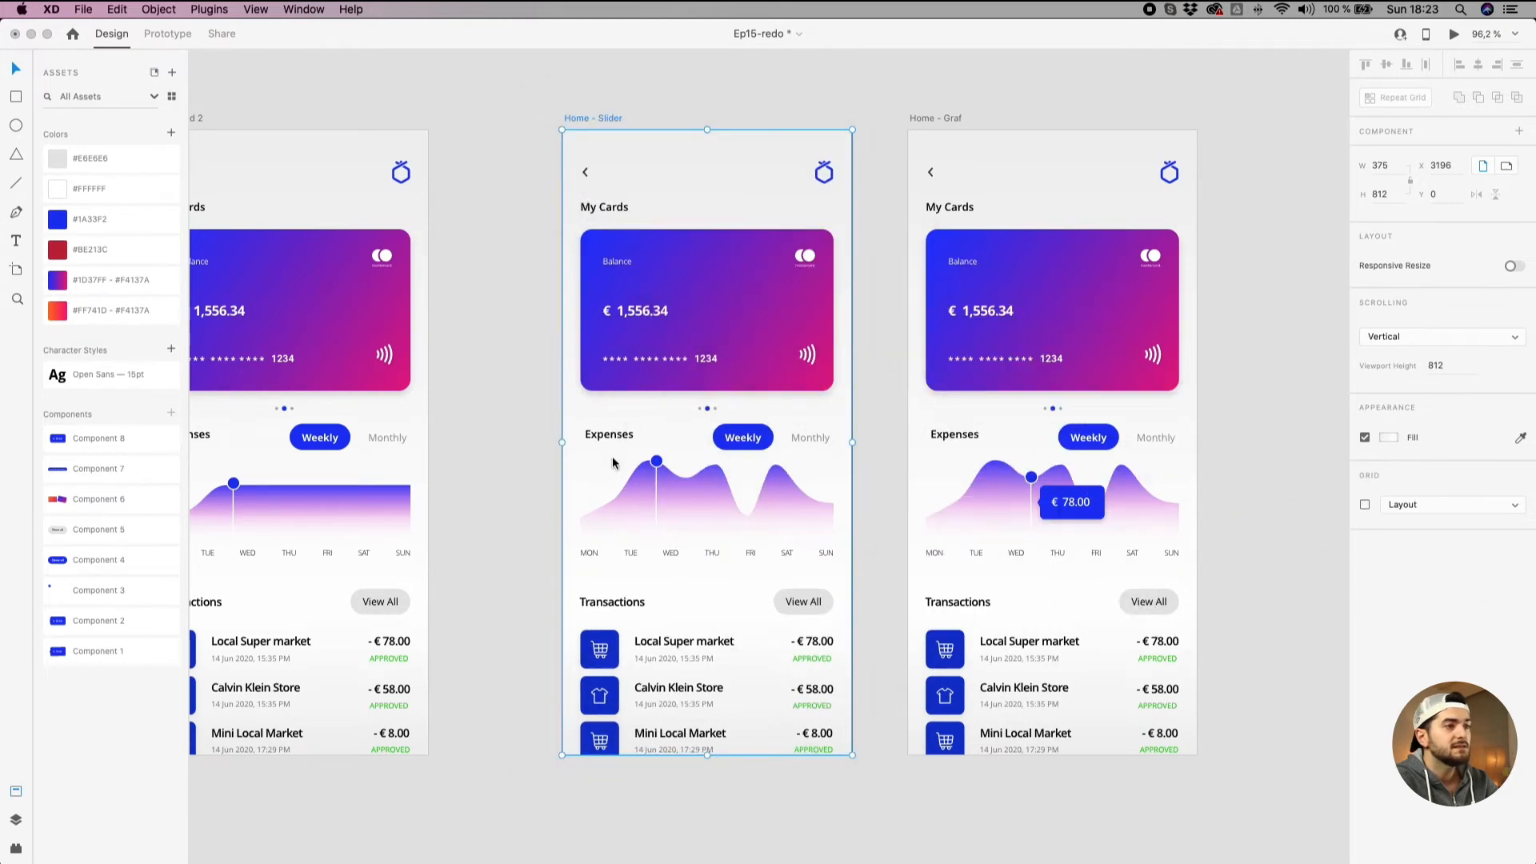
Switch to prototype mode and set the Home - Slider marker component to its Hover State.
double_click(654, 462)
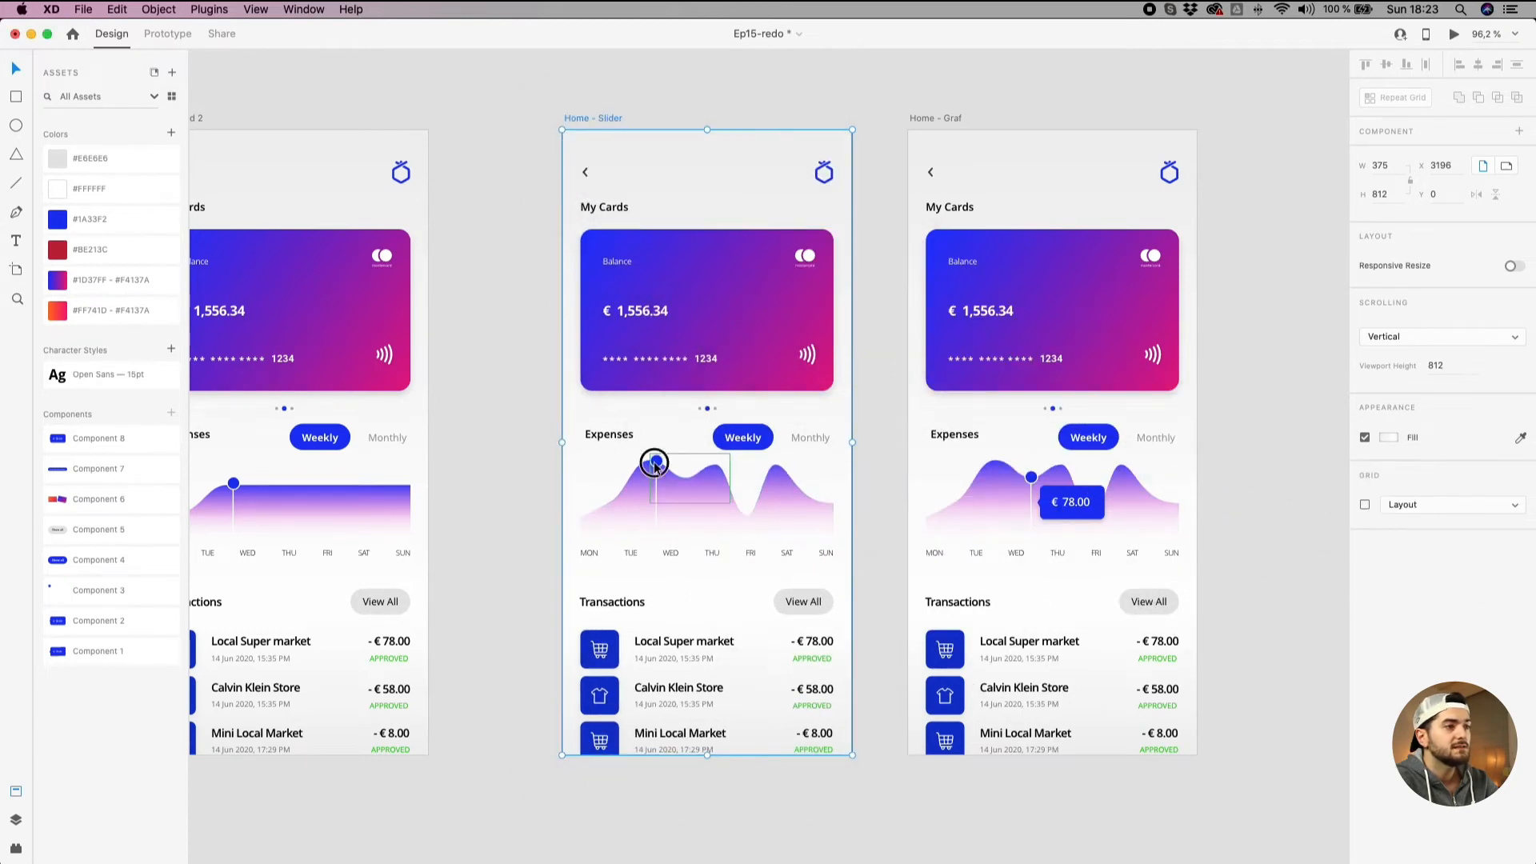
click(167, 34)
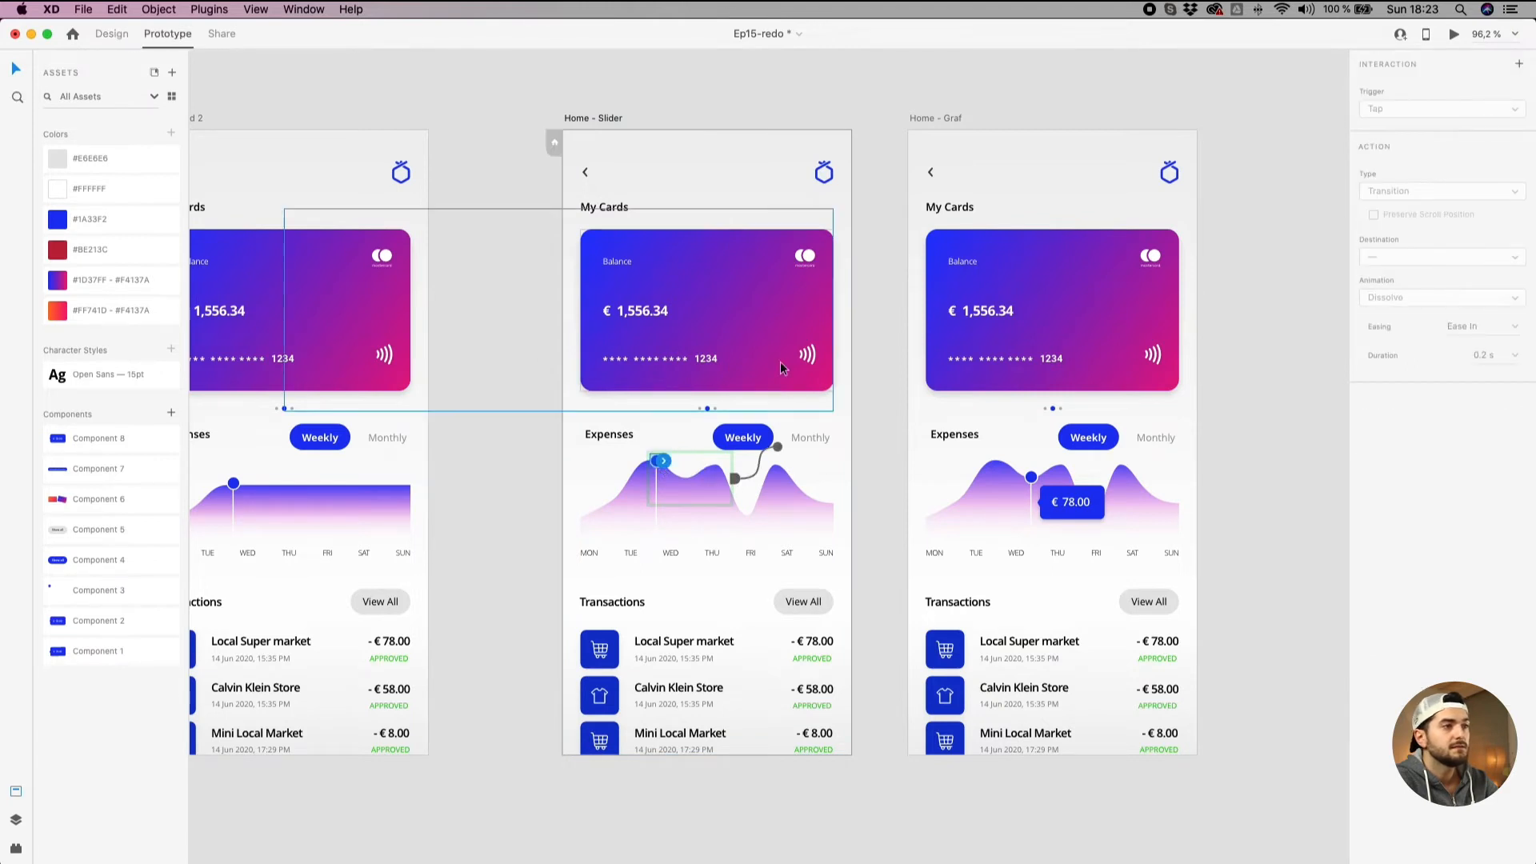
click(528, 352)
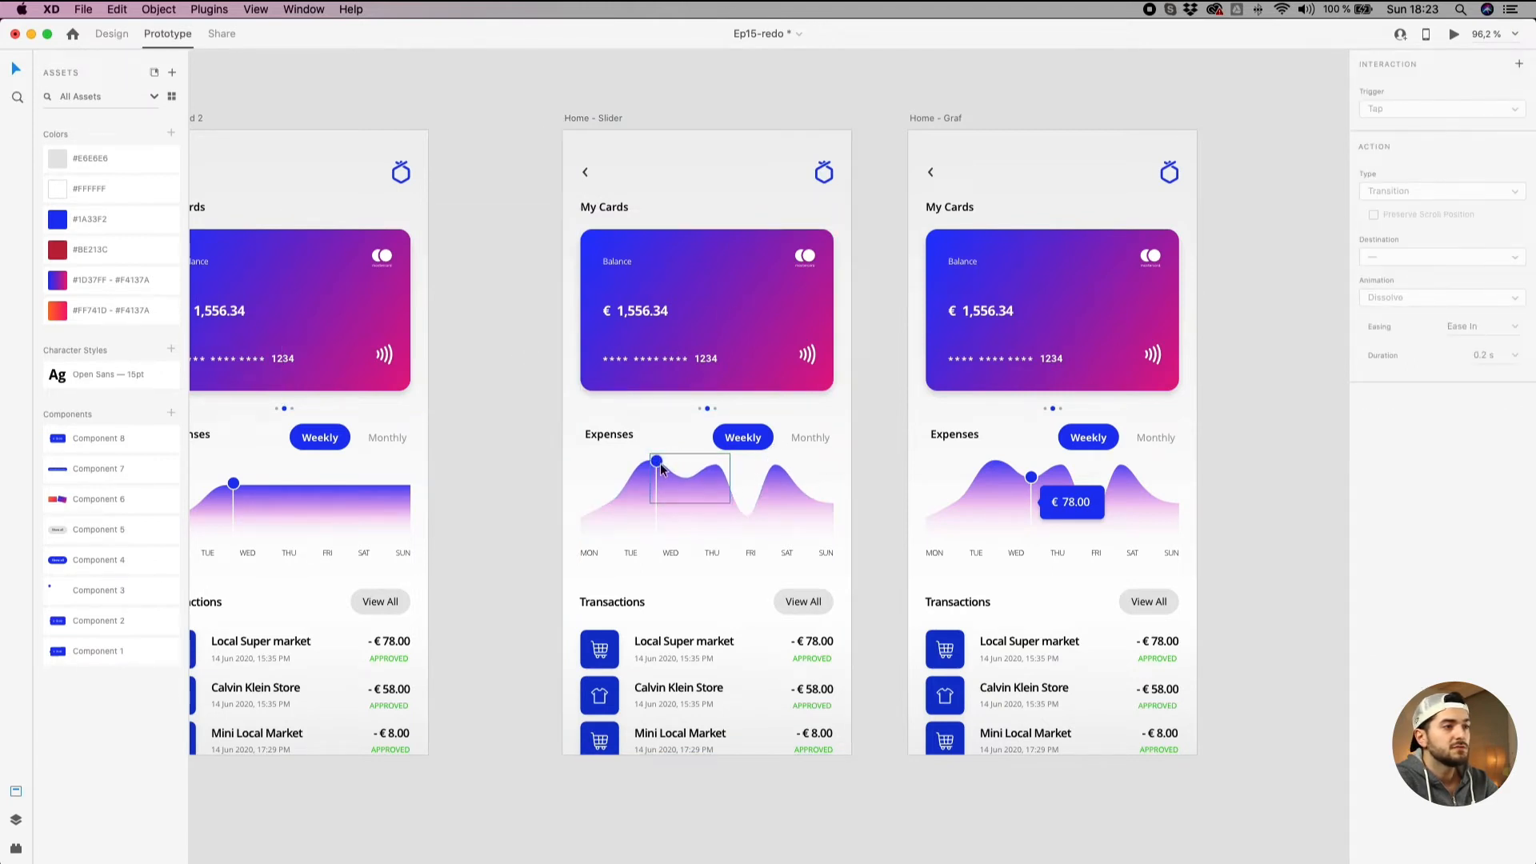
click(662, 470)
click(1410, 105)
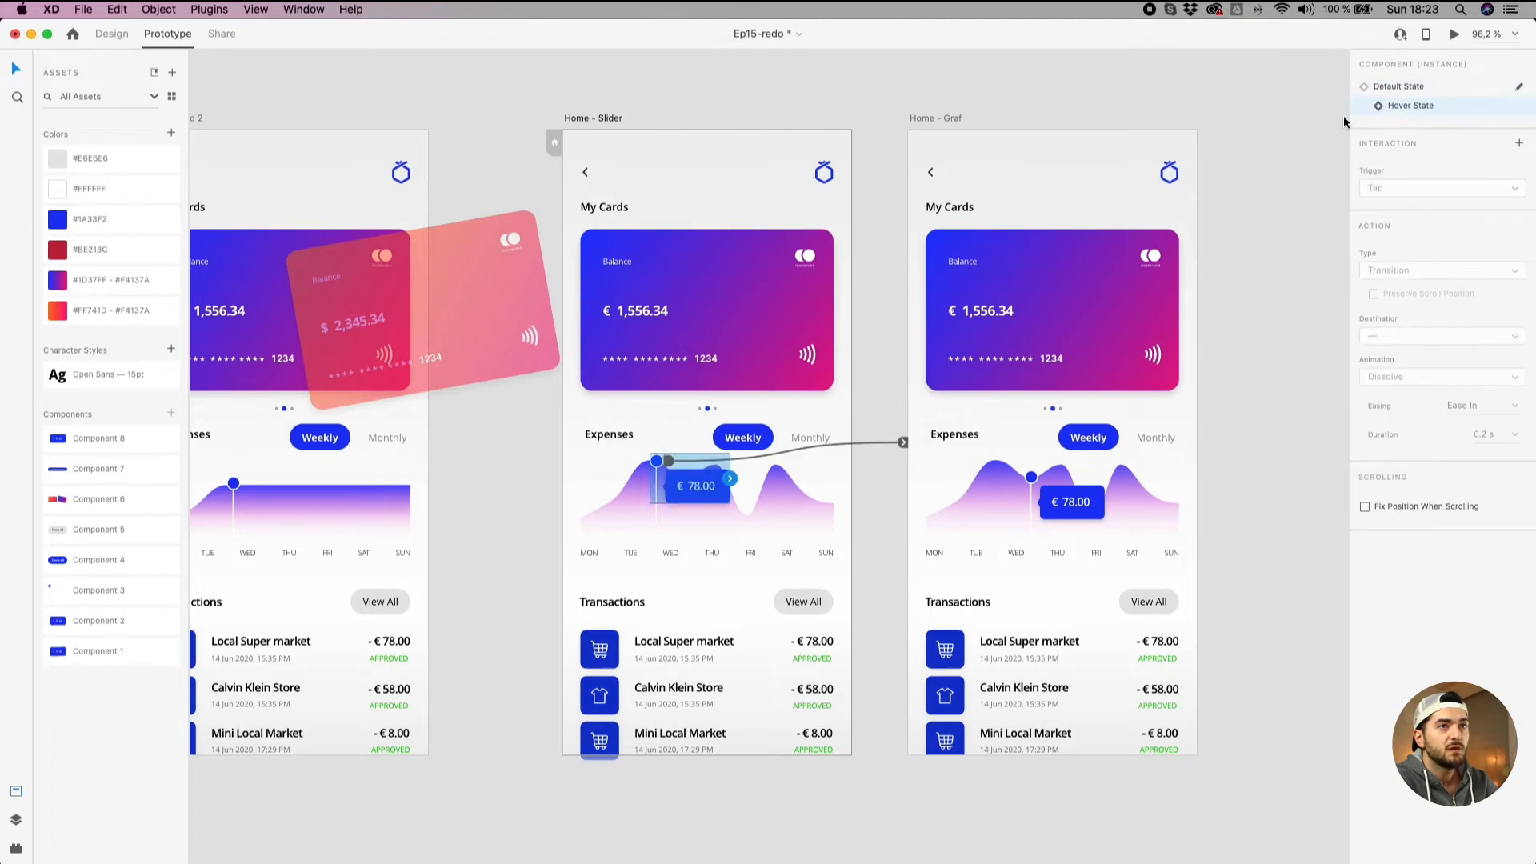
Change the trigger of the blue dot's Auto-Animate link to Home - Graf to Drag.
scroll(732, 452, up, 3)
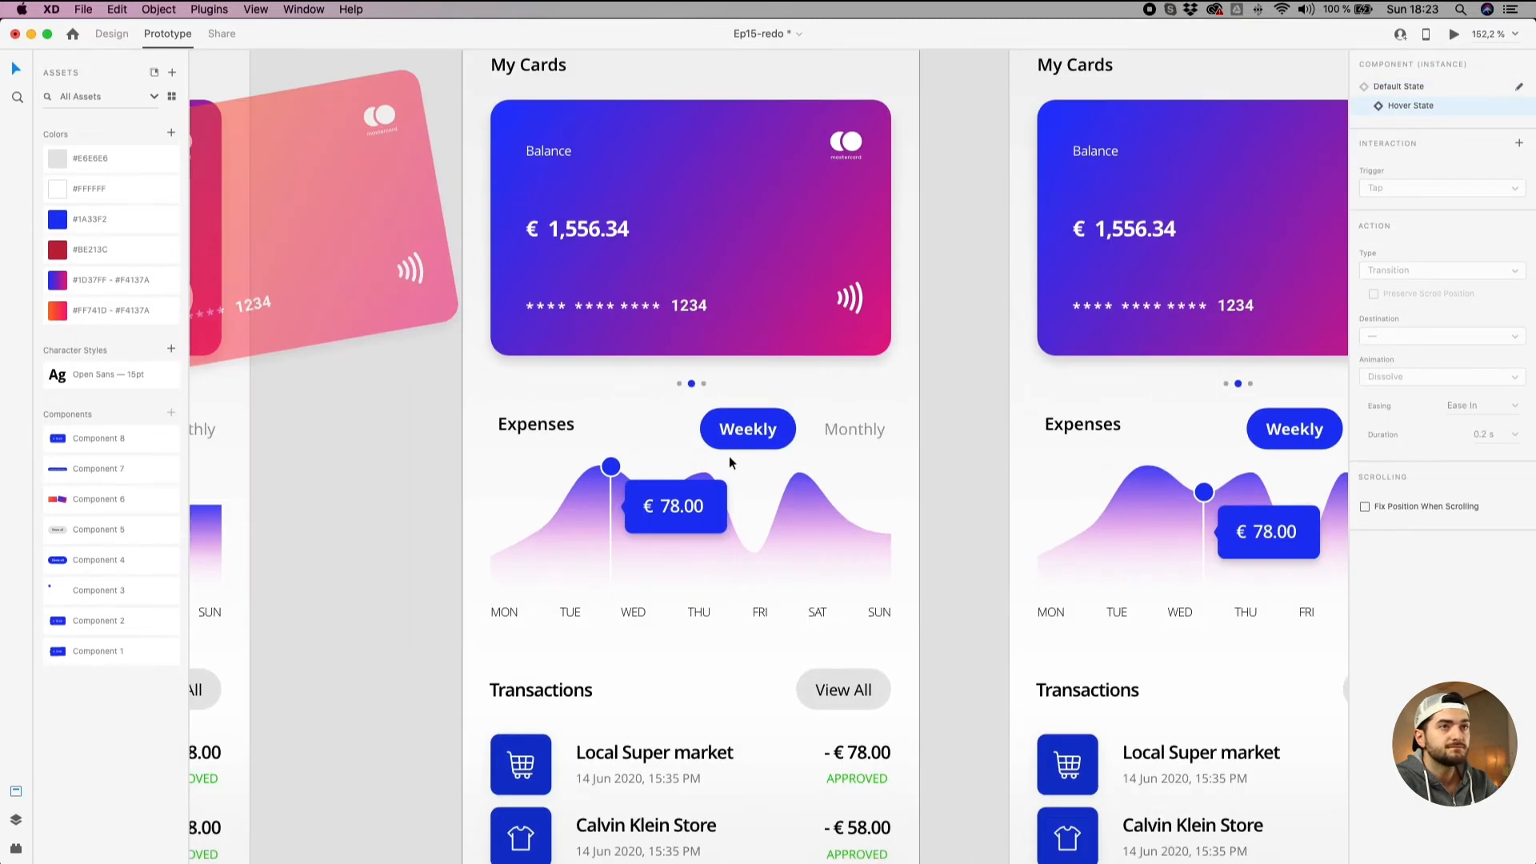
click(612, 477)
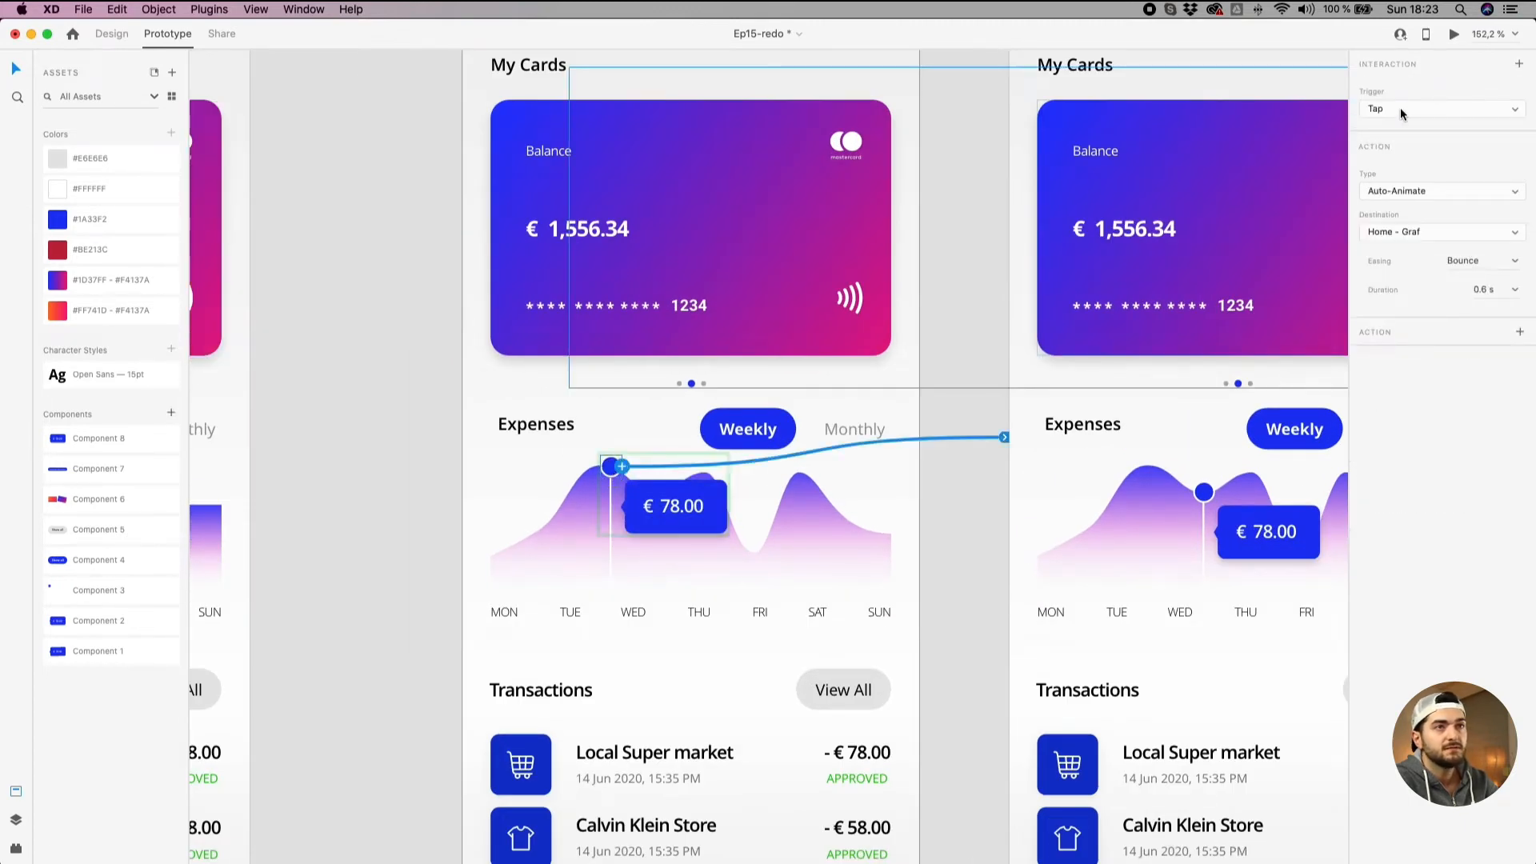
click(1516, 113)
click(1443, 122)
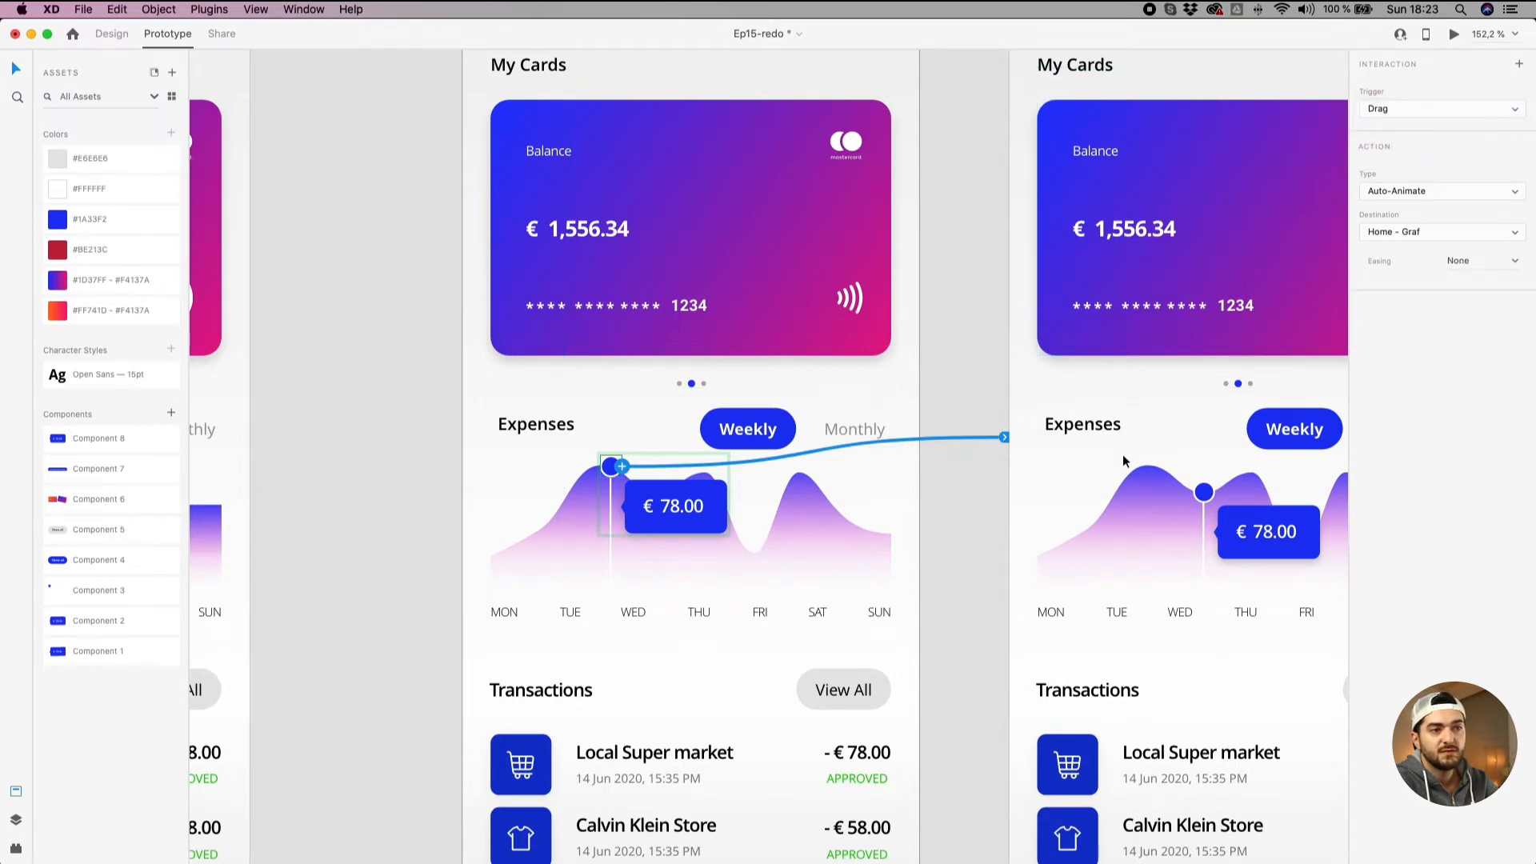
click(443, 426)
Preview the prototype from the Home - Slider artboard to test the marker's drag interaction.
scroll(444, 426, down, 5)
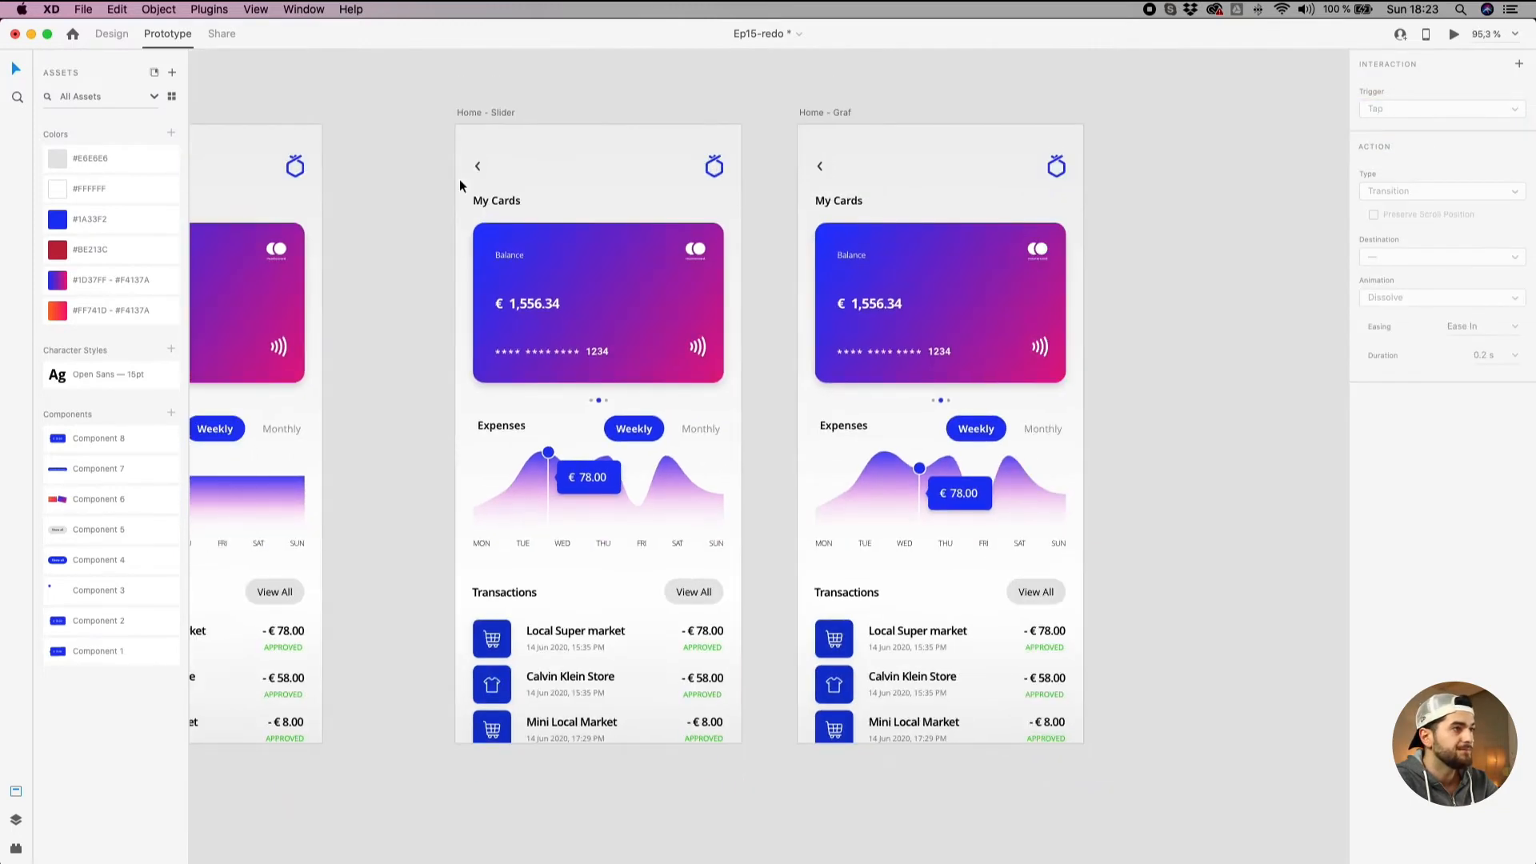
click(481, 113)
click(1454, 36)
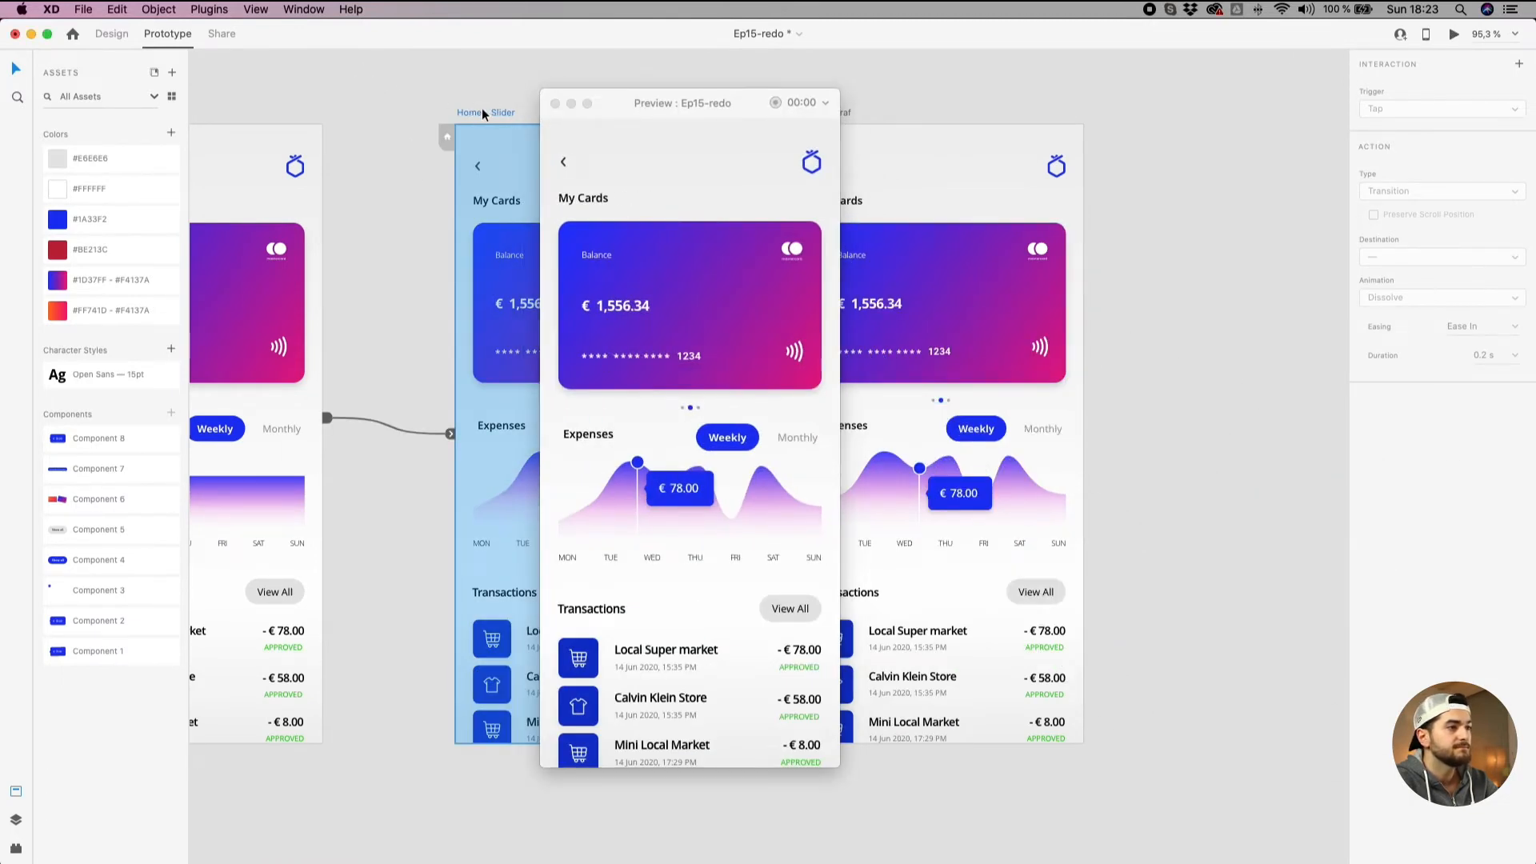
Switch the graph tooltip component on the Home - Slider artboard to its Default State and test dragging the marker in the preview.
drag(618, 104, 987, 129)
click(395, 508)
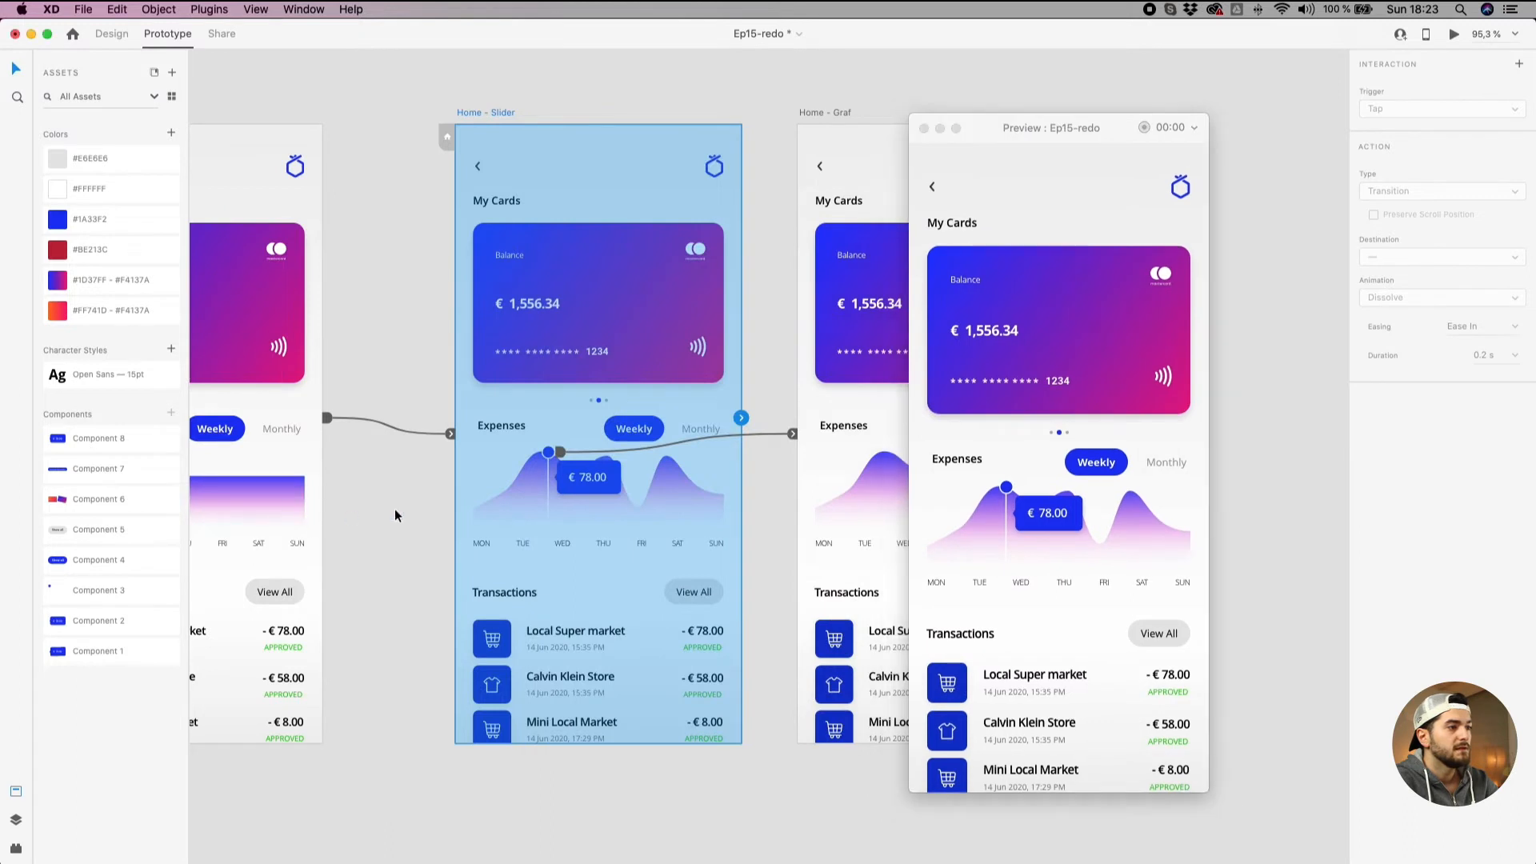
click(586, 475)
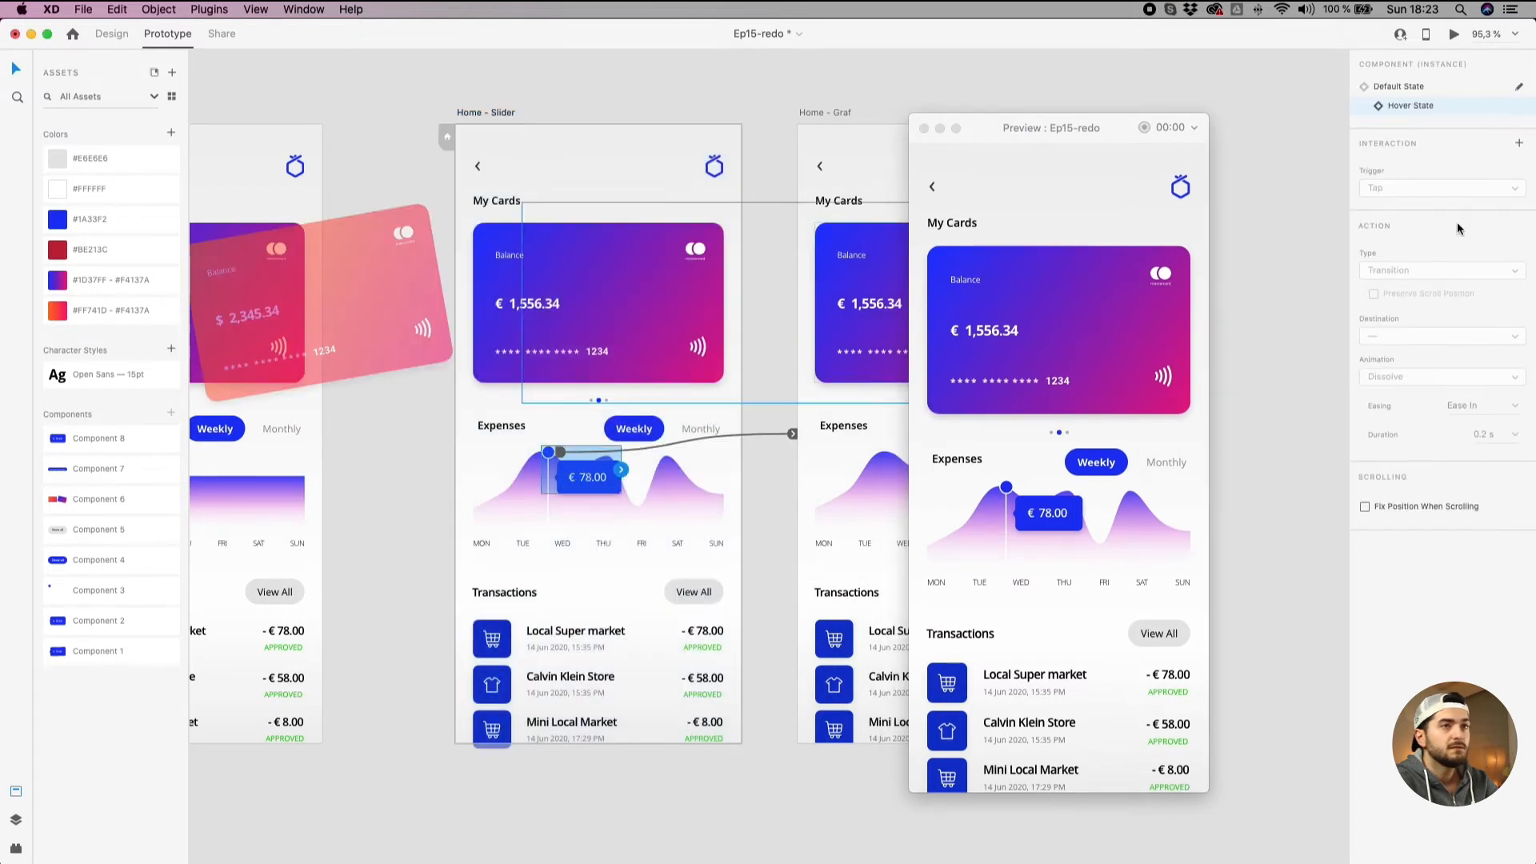
click(1397, 86)
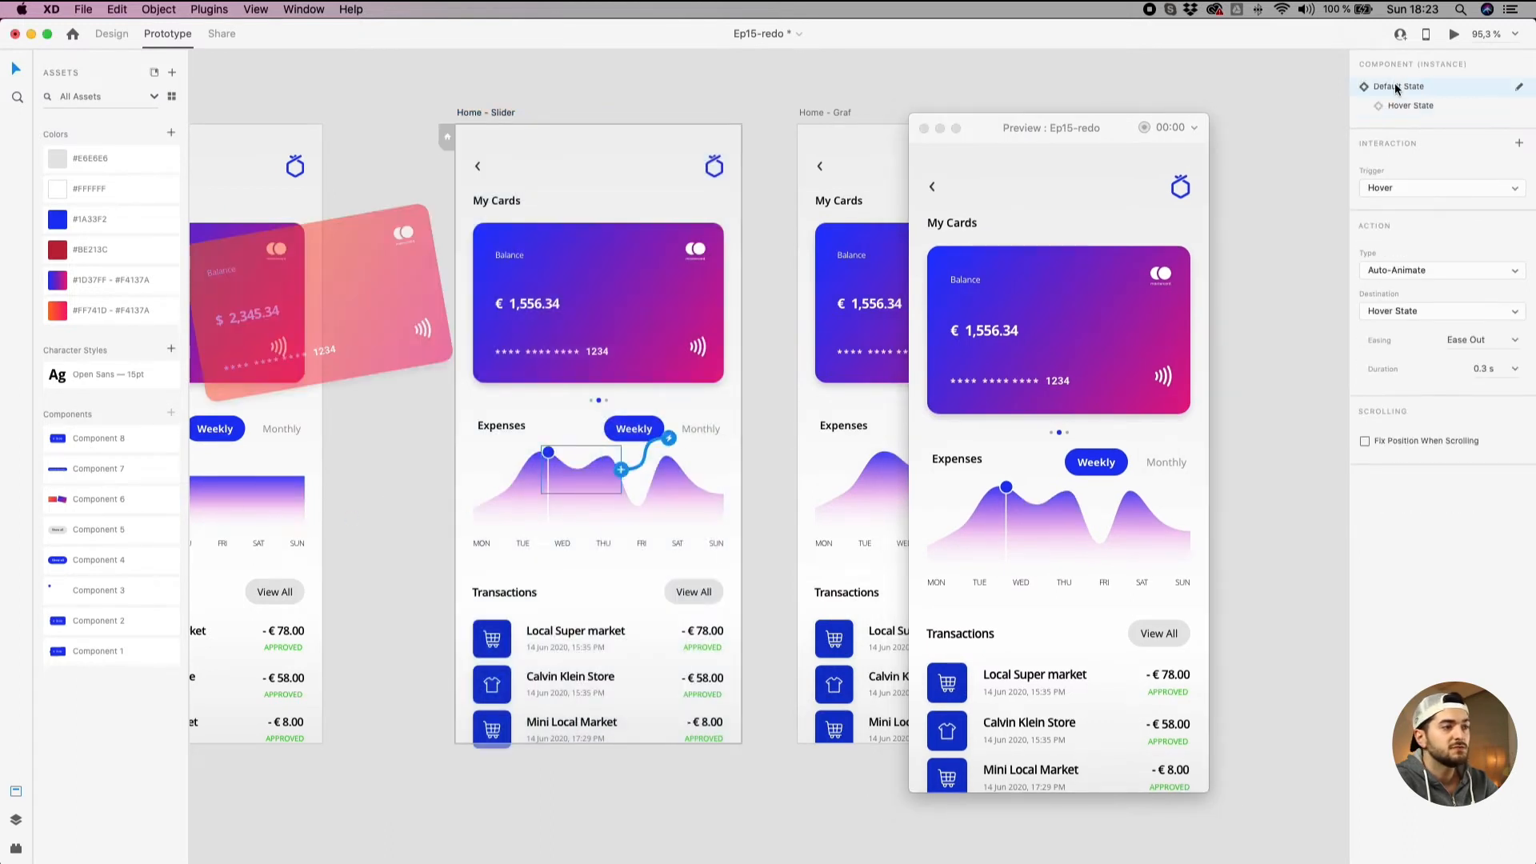
click(1016, 496)
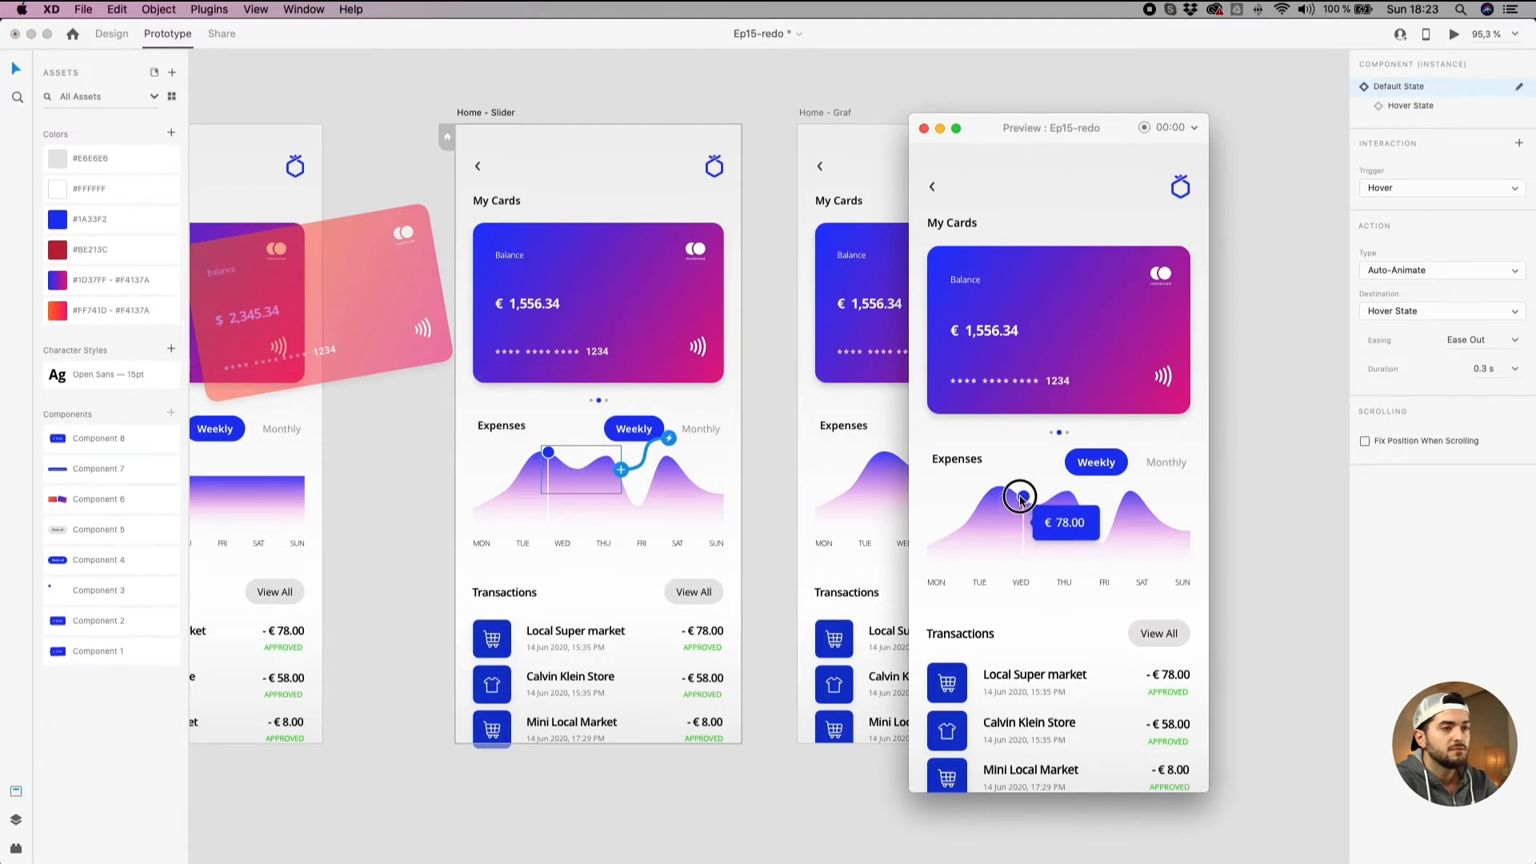
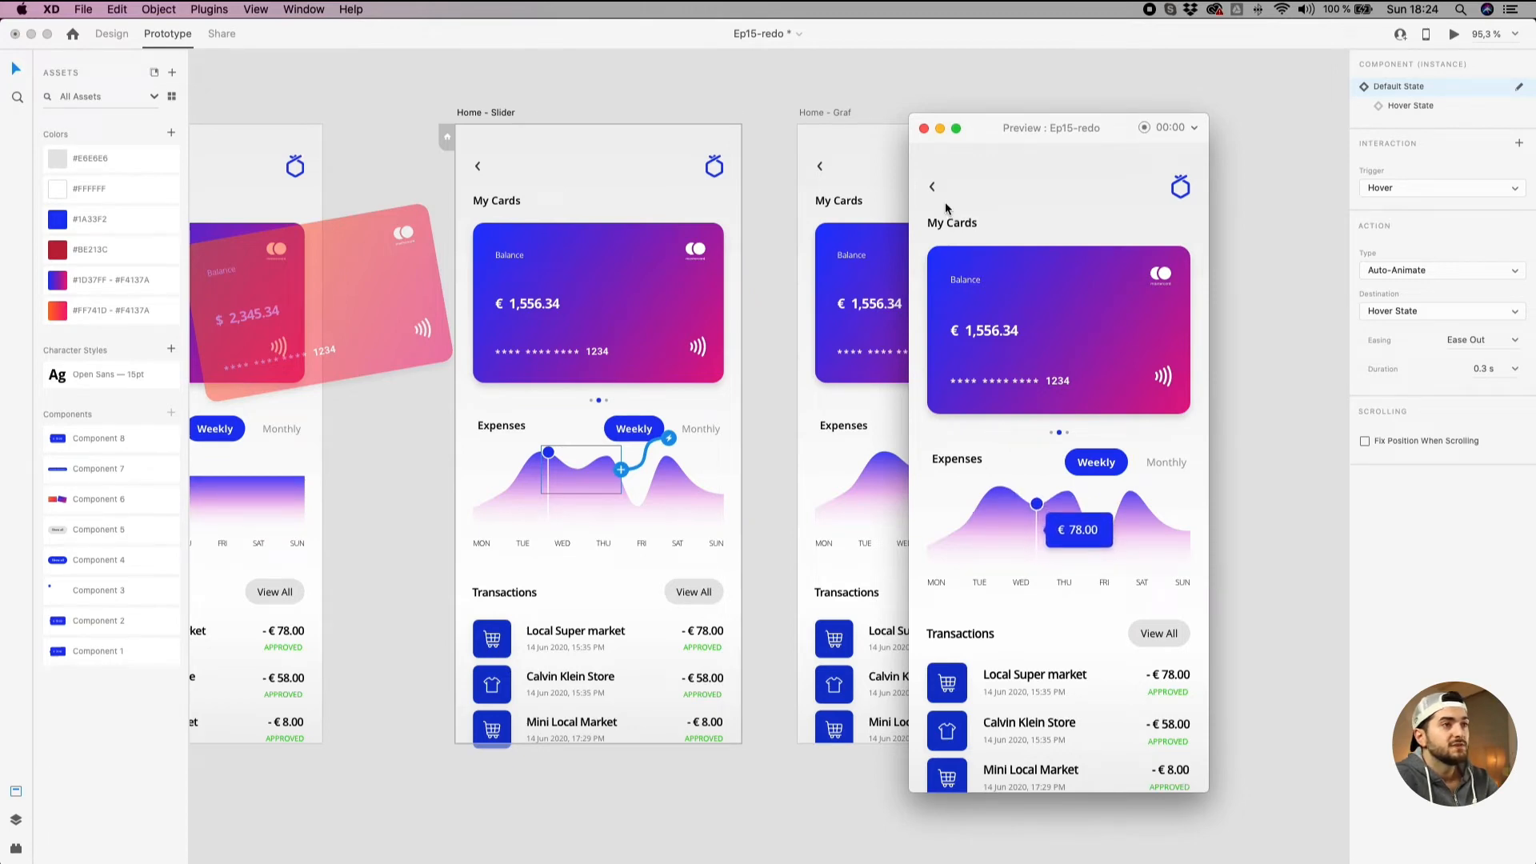
click(924, 128)
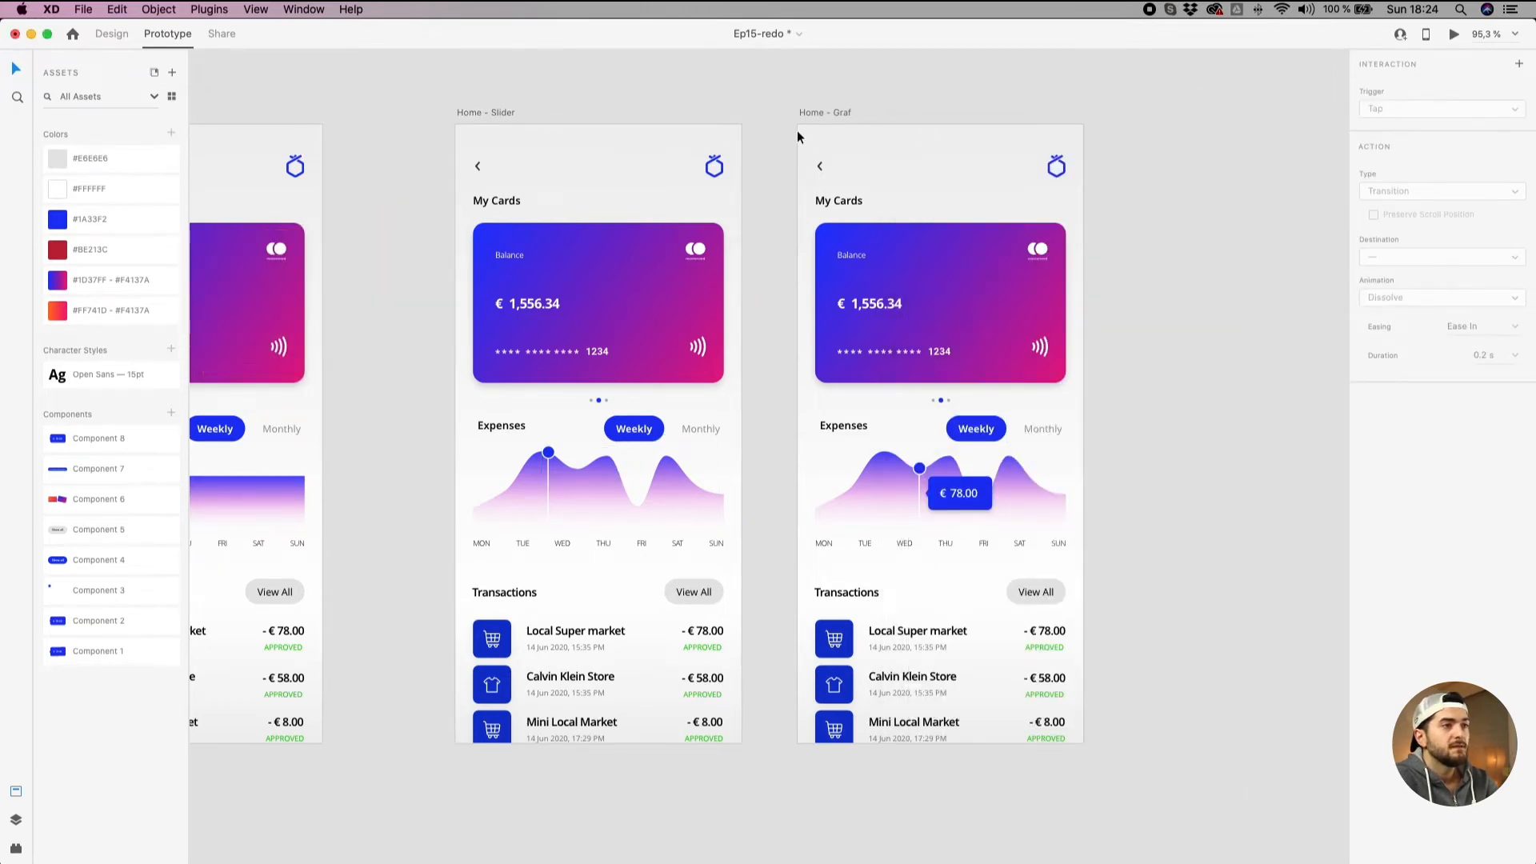
In Design mode, shift the number column inside the Home - Graf tooltip so the amount shows € 99.00.
click(810, 114)
scroll(1120, 481, up, 5)
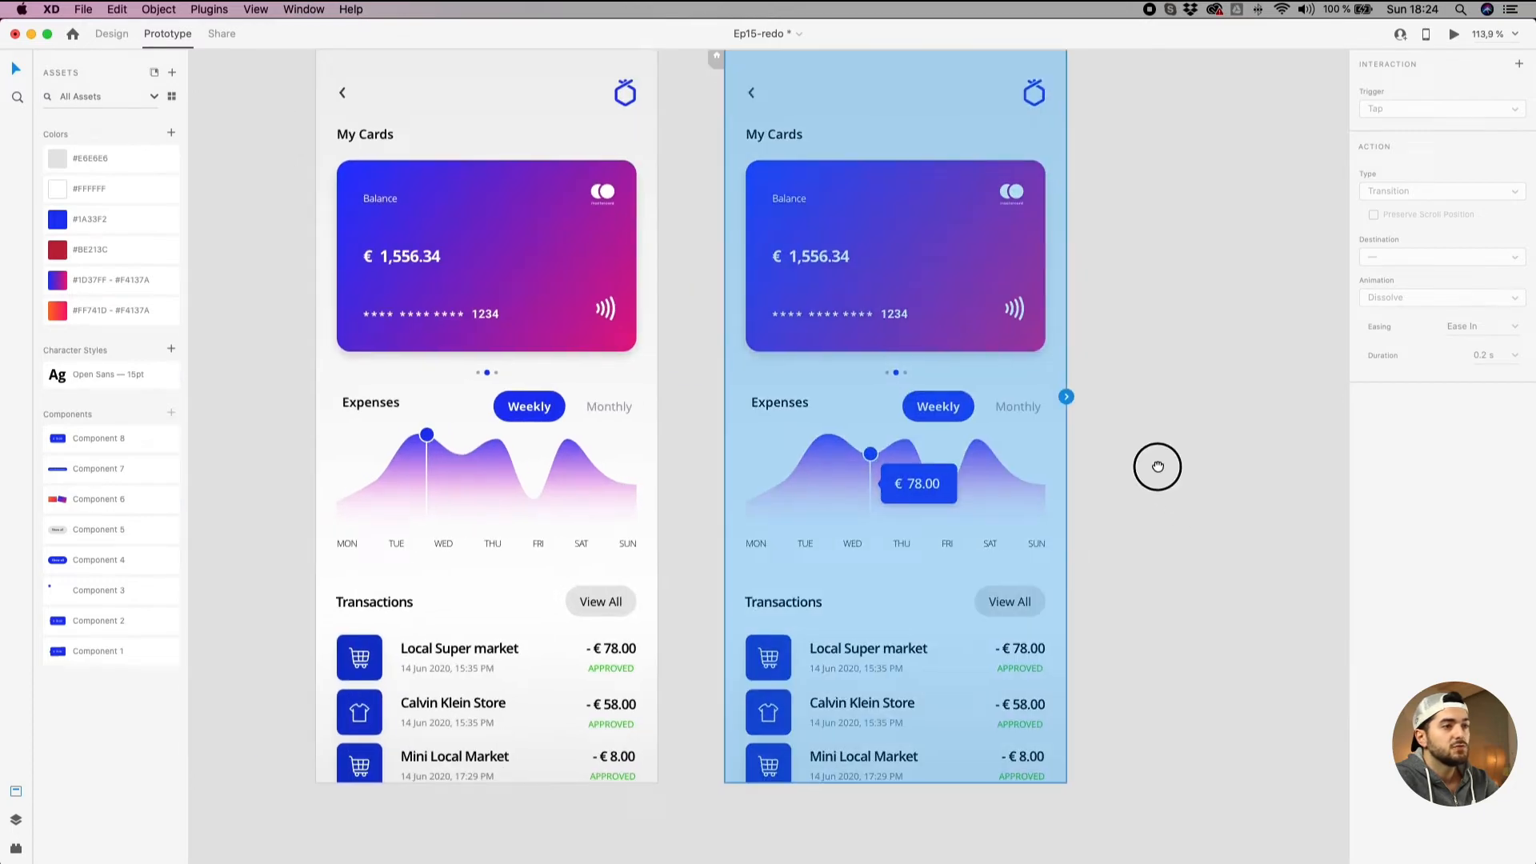
click(111, 33)
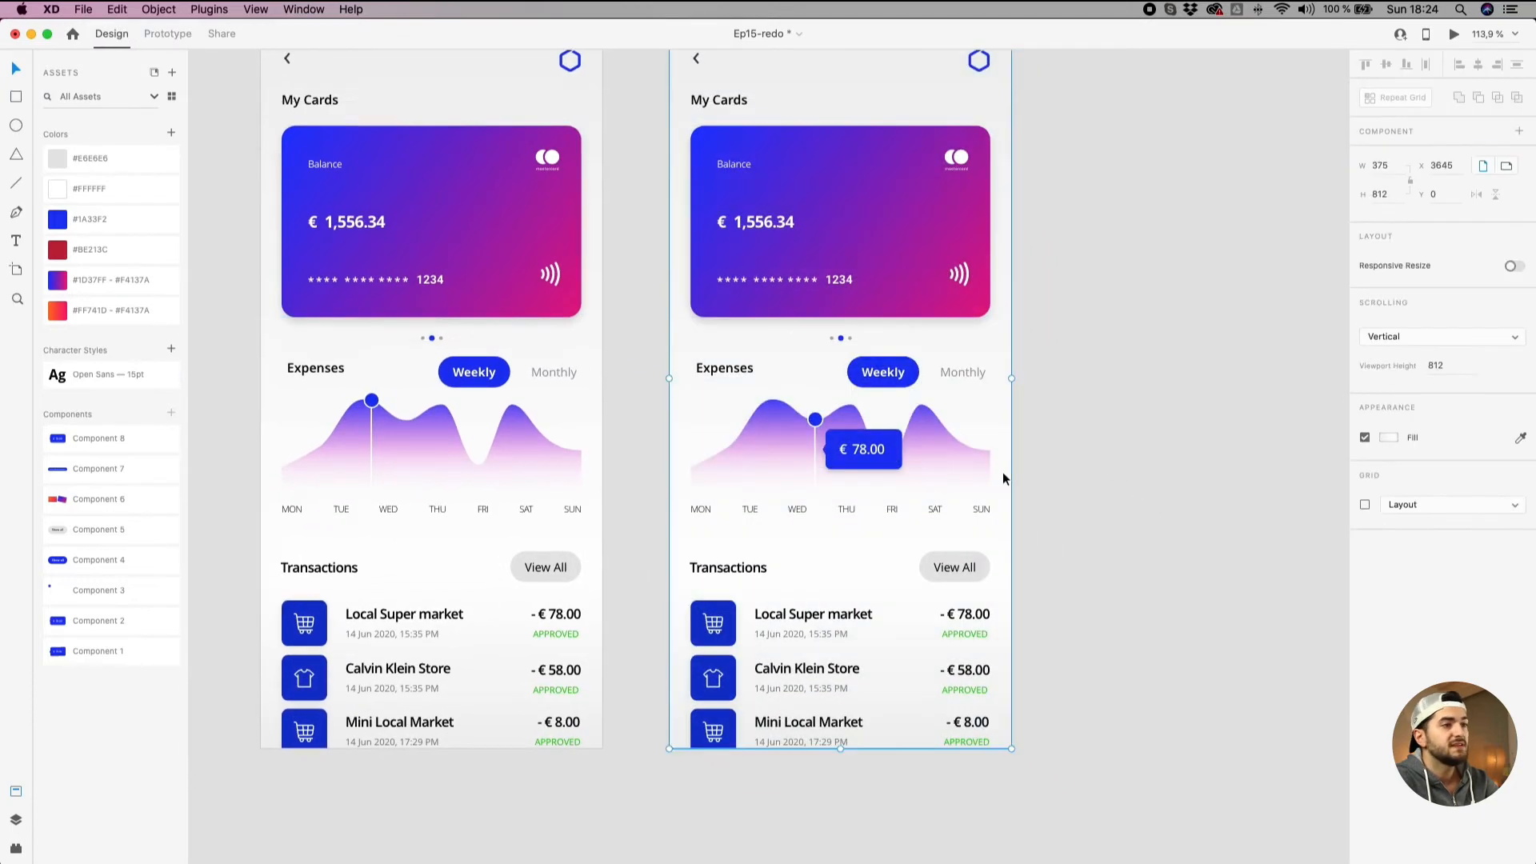
scroll(1001, 471, up, 3)
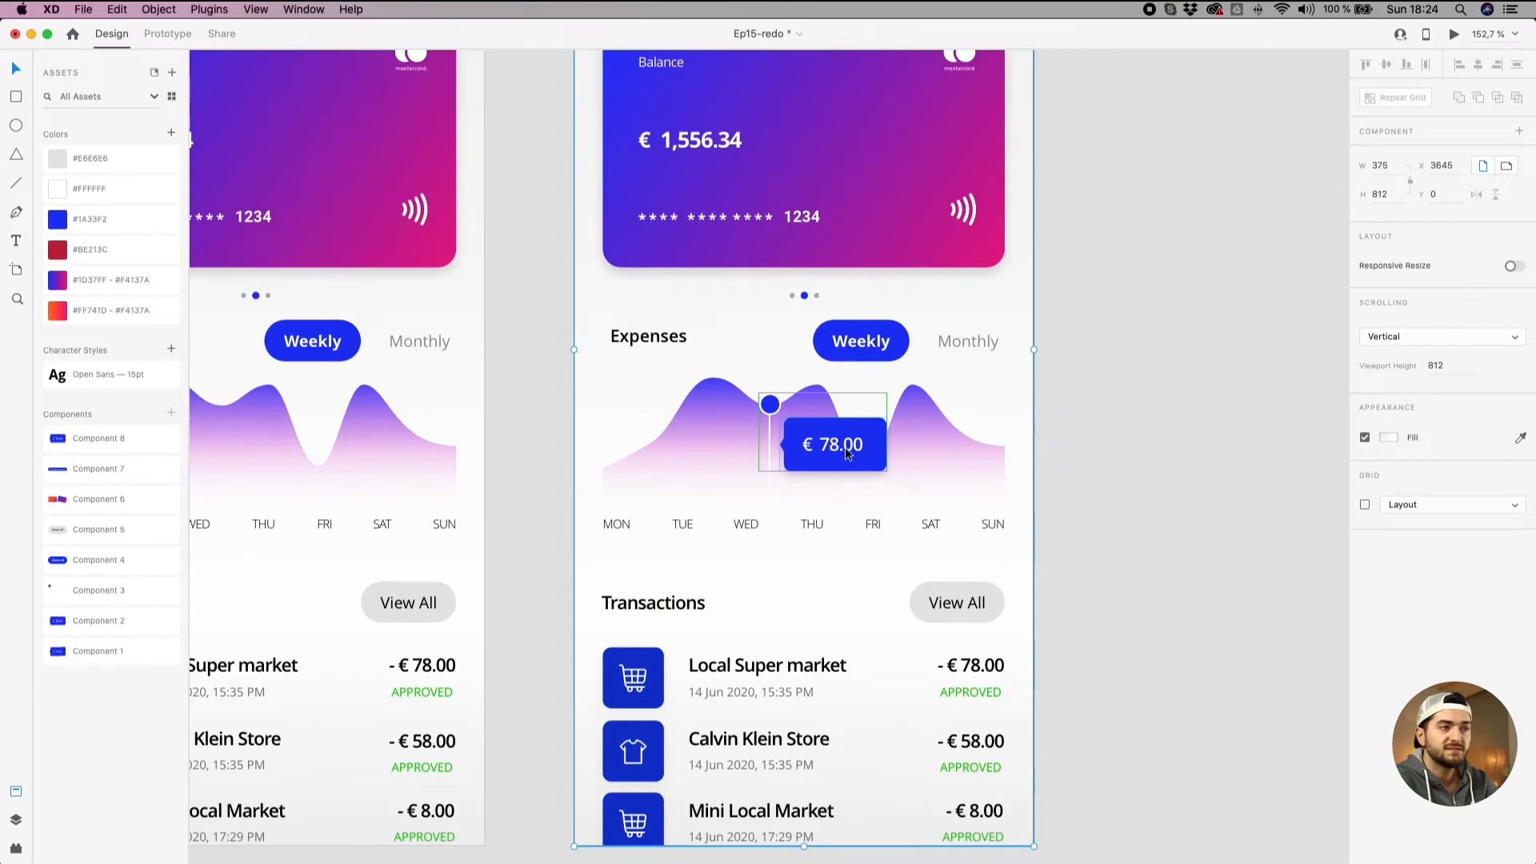
double_click(846, 453)
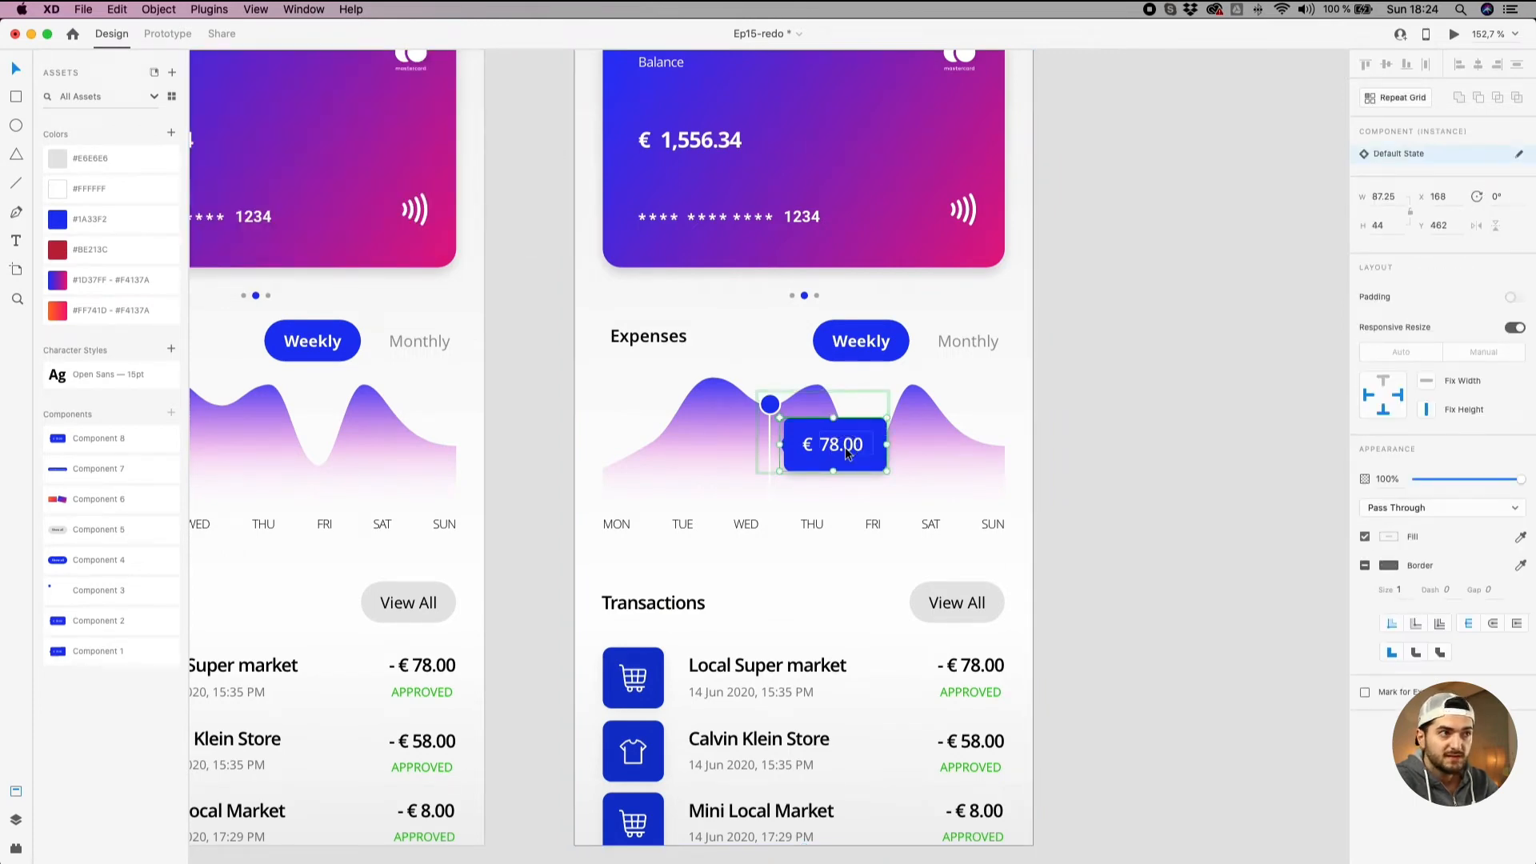
double_click(846, 453)
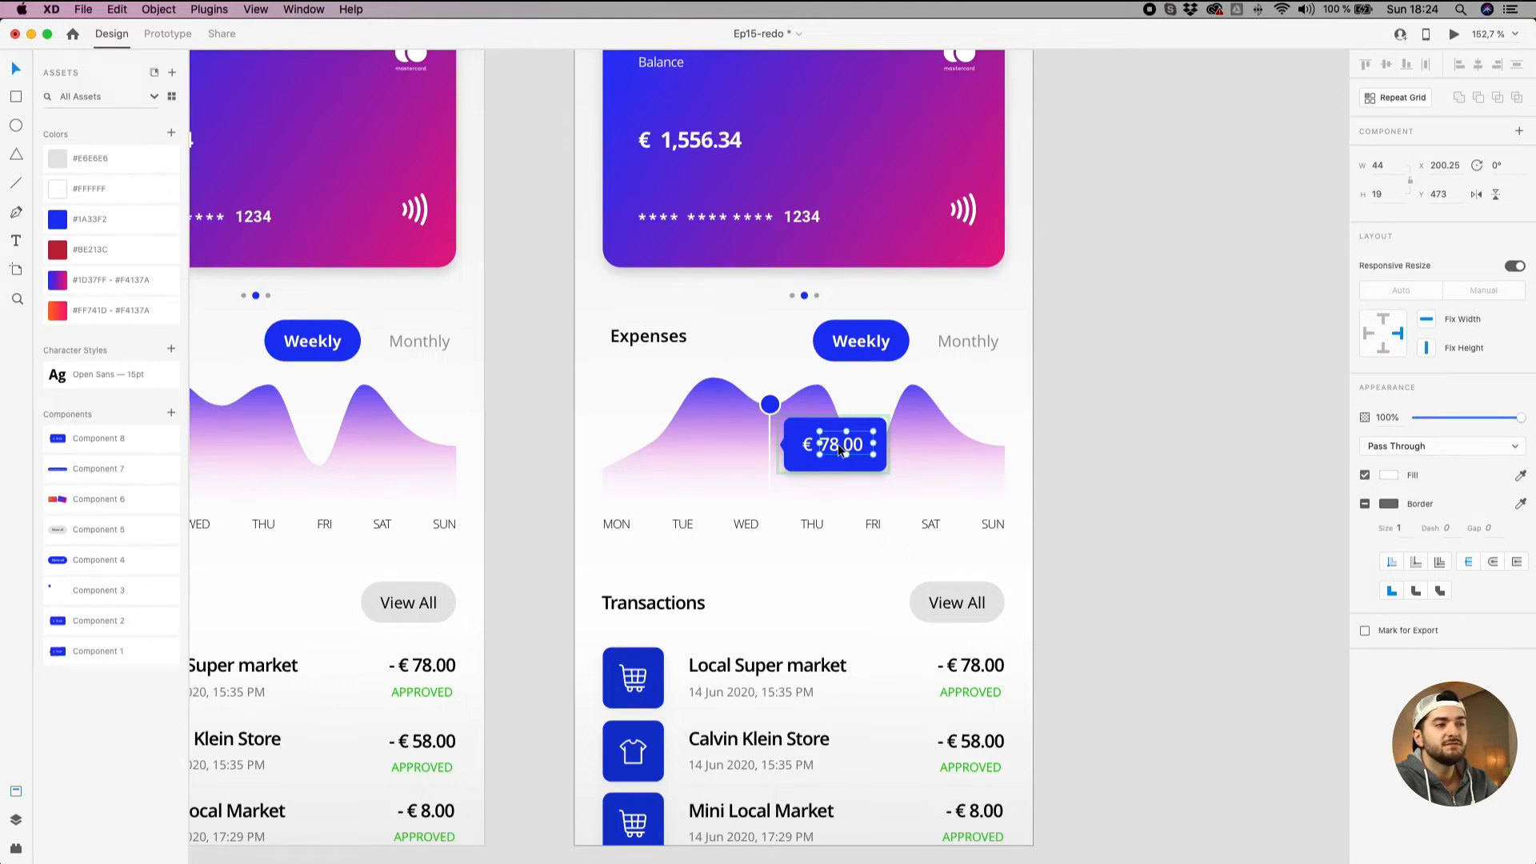
double_click(839, 450)
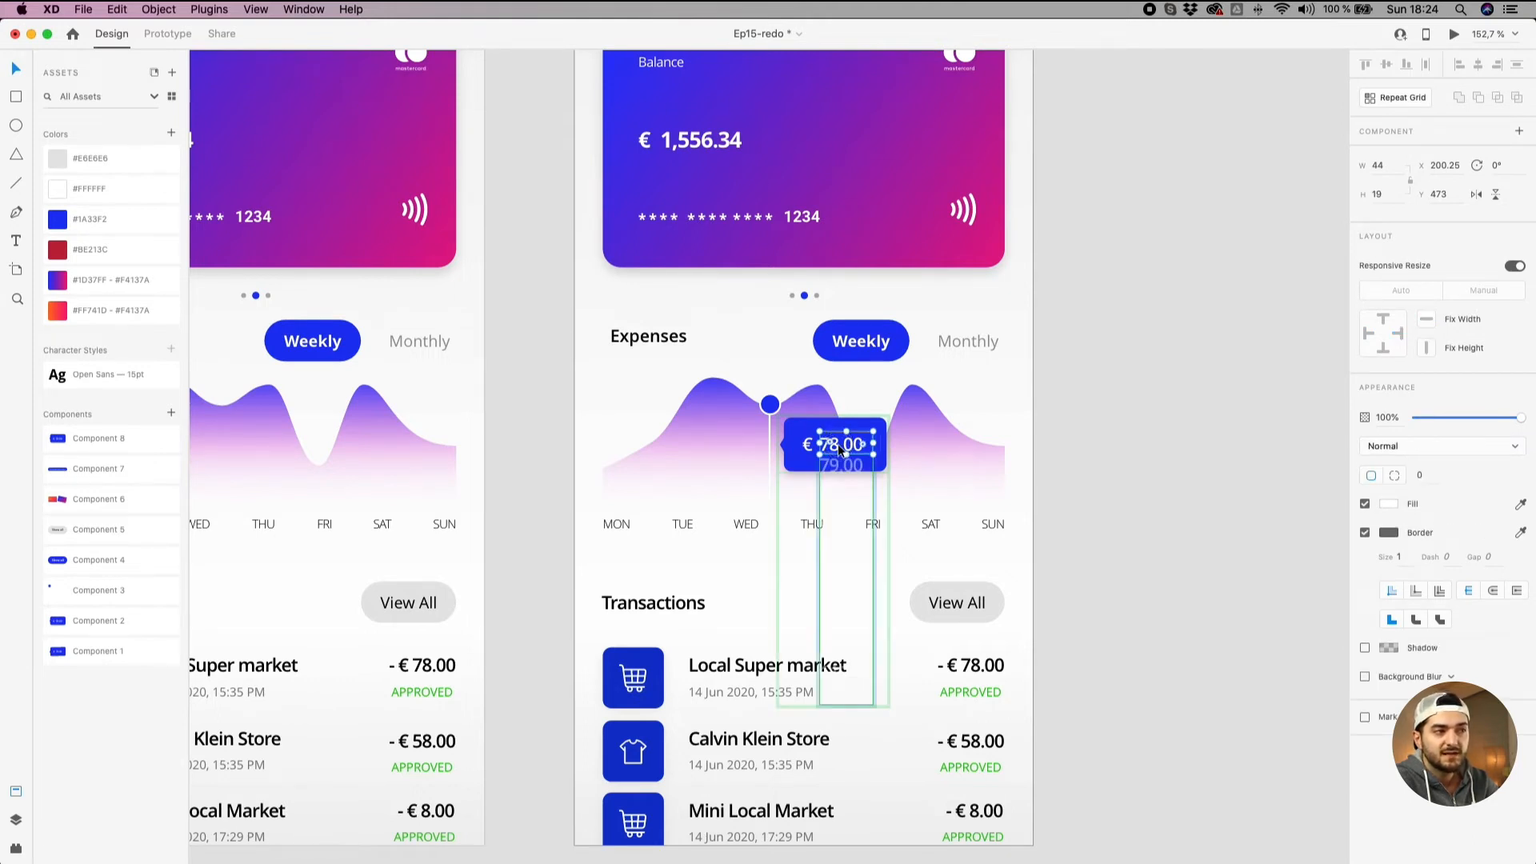
drag(854, 463, 869, 280)
scroll(829, 498, up, 5)
scroll(835, 403, up, 8)
drag(835, 403, 852, 408)
scroll(853, 408, down, 15)
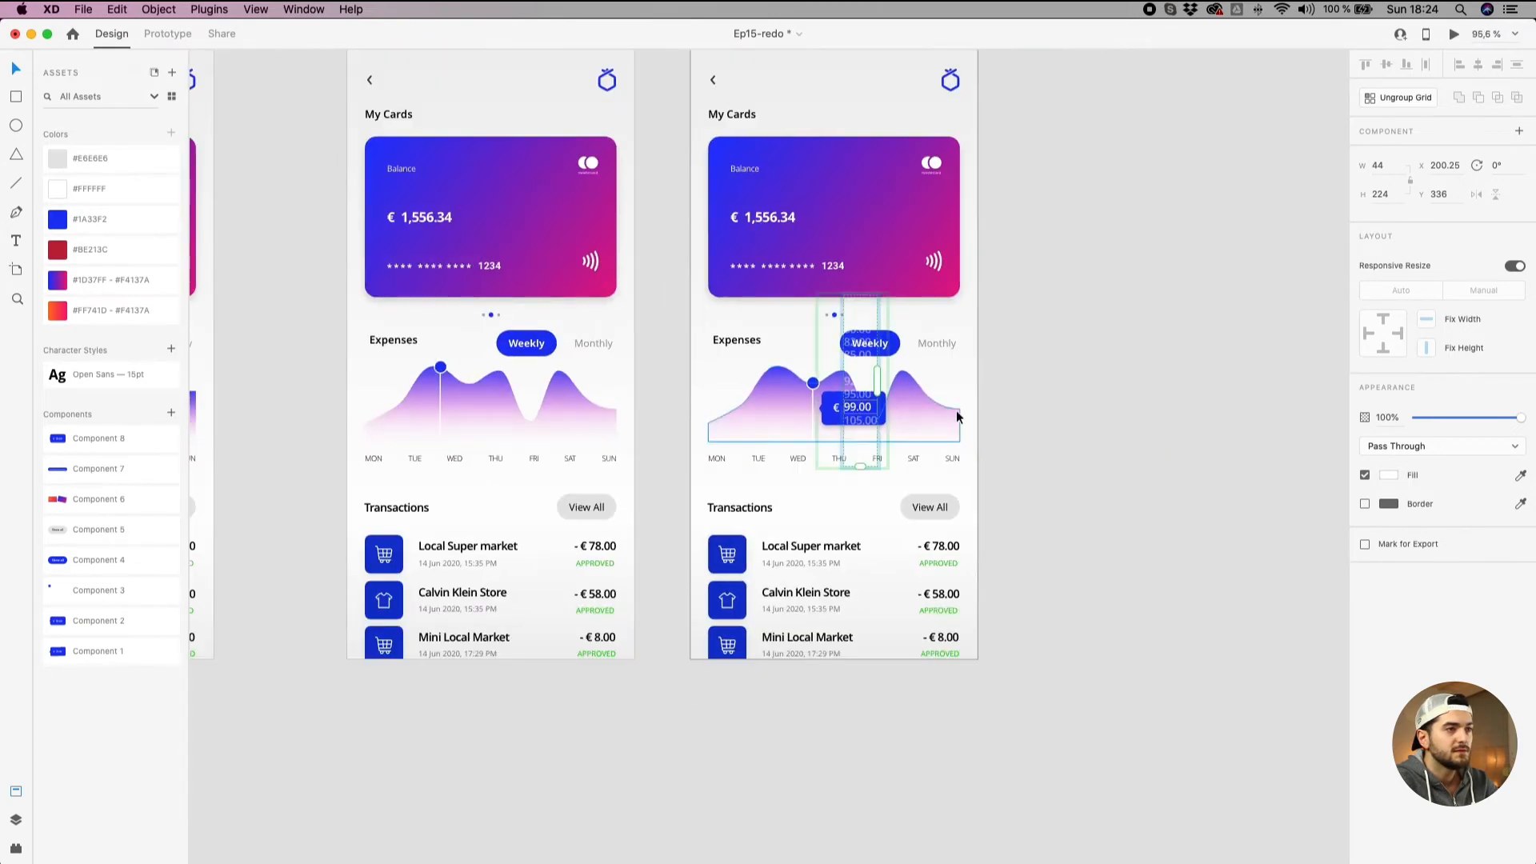
click(1091, 426)
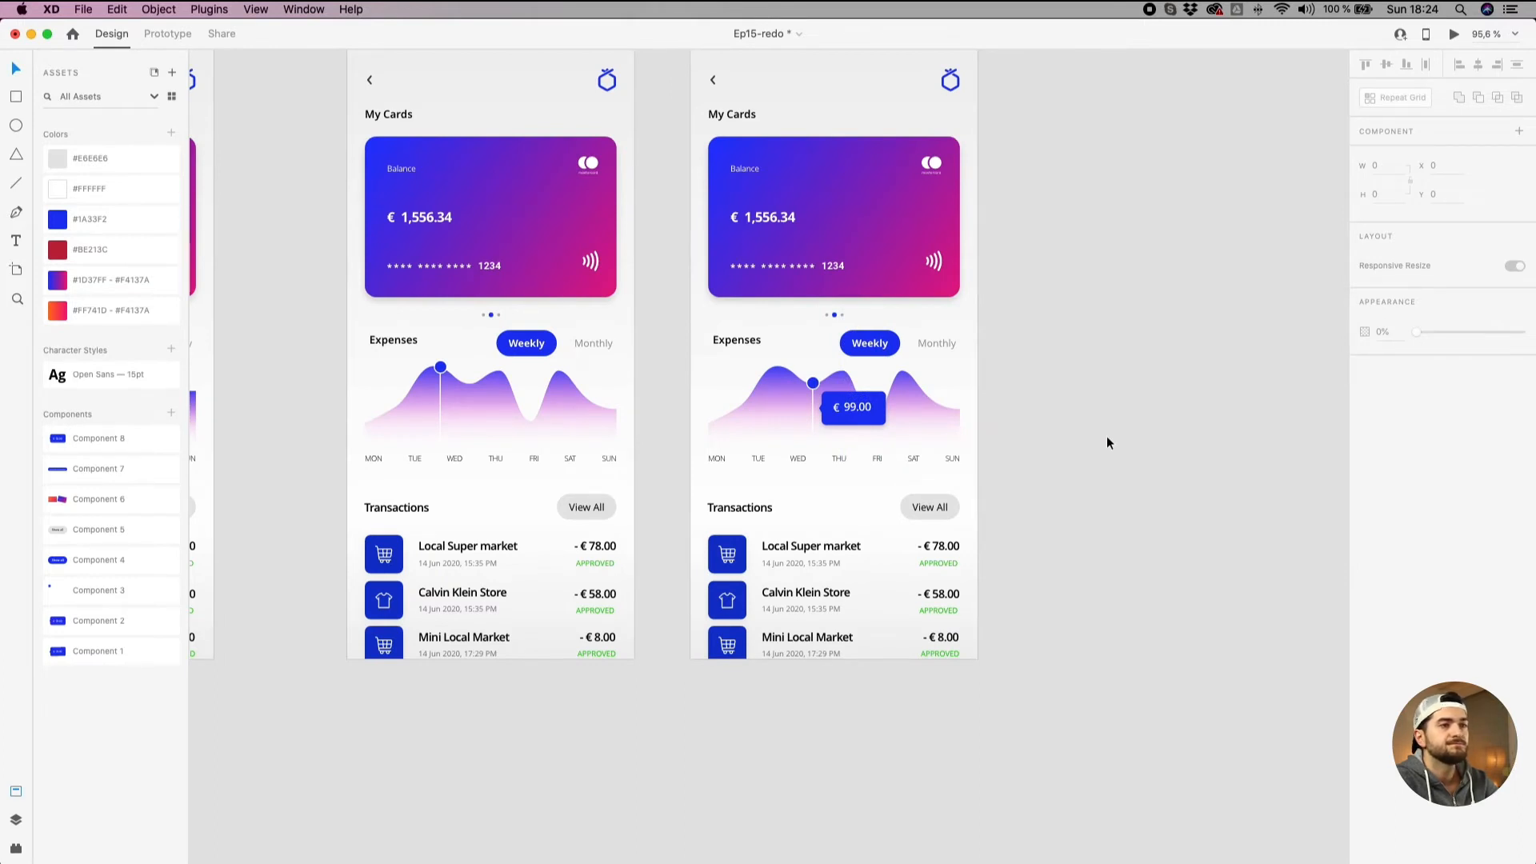
Preview the prototype from the Home - Slider artboard and test the tooltip amount by moving the graph marker towards WED.
drag(1083, 425, 1099, 462)
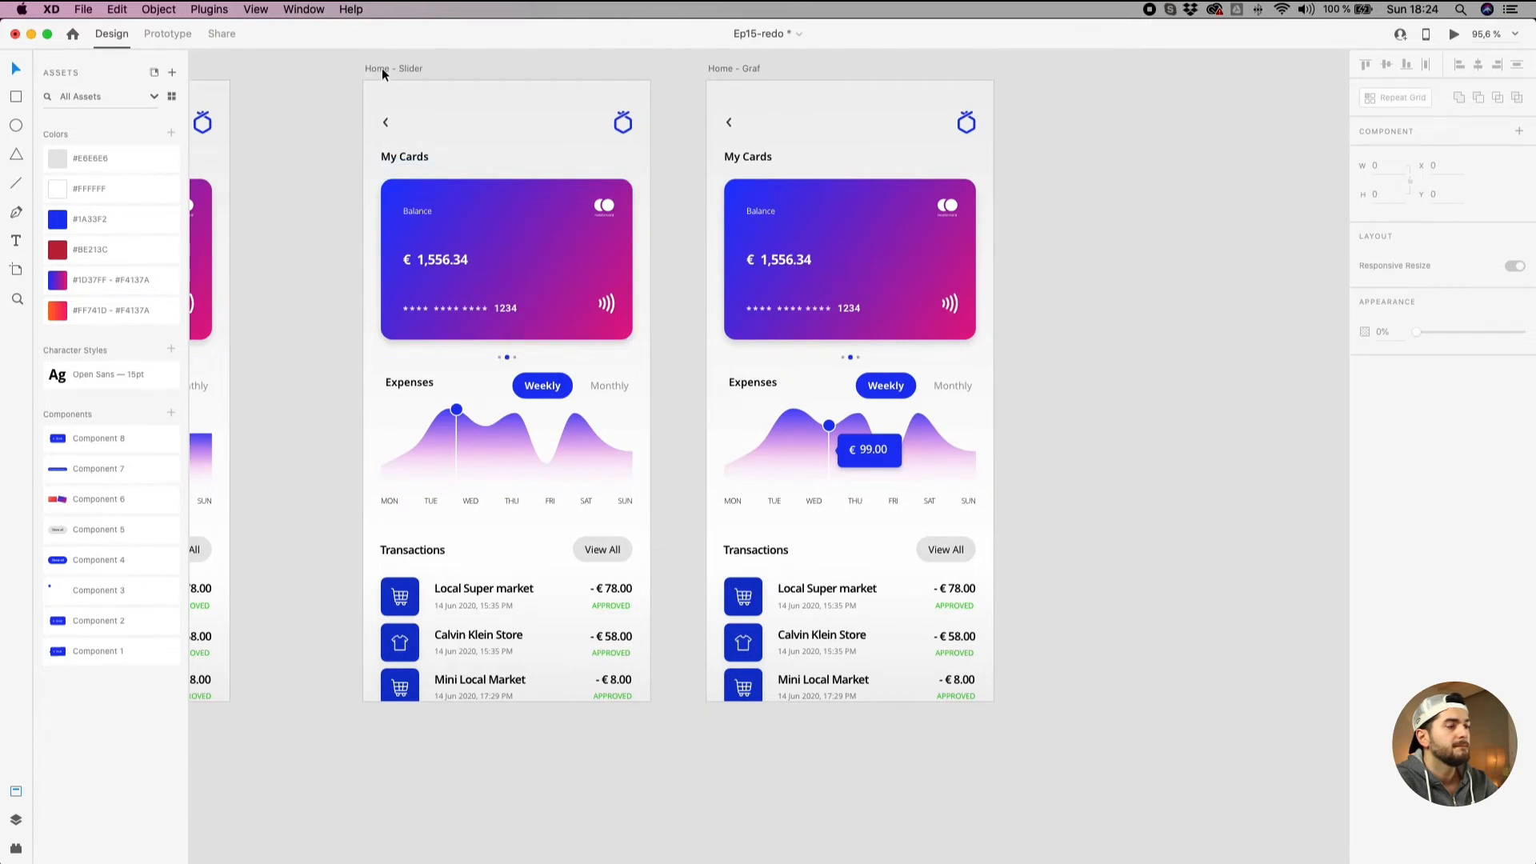
click(727, 68)
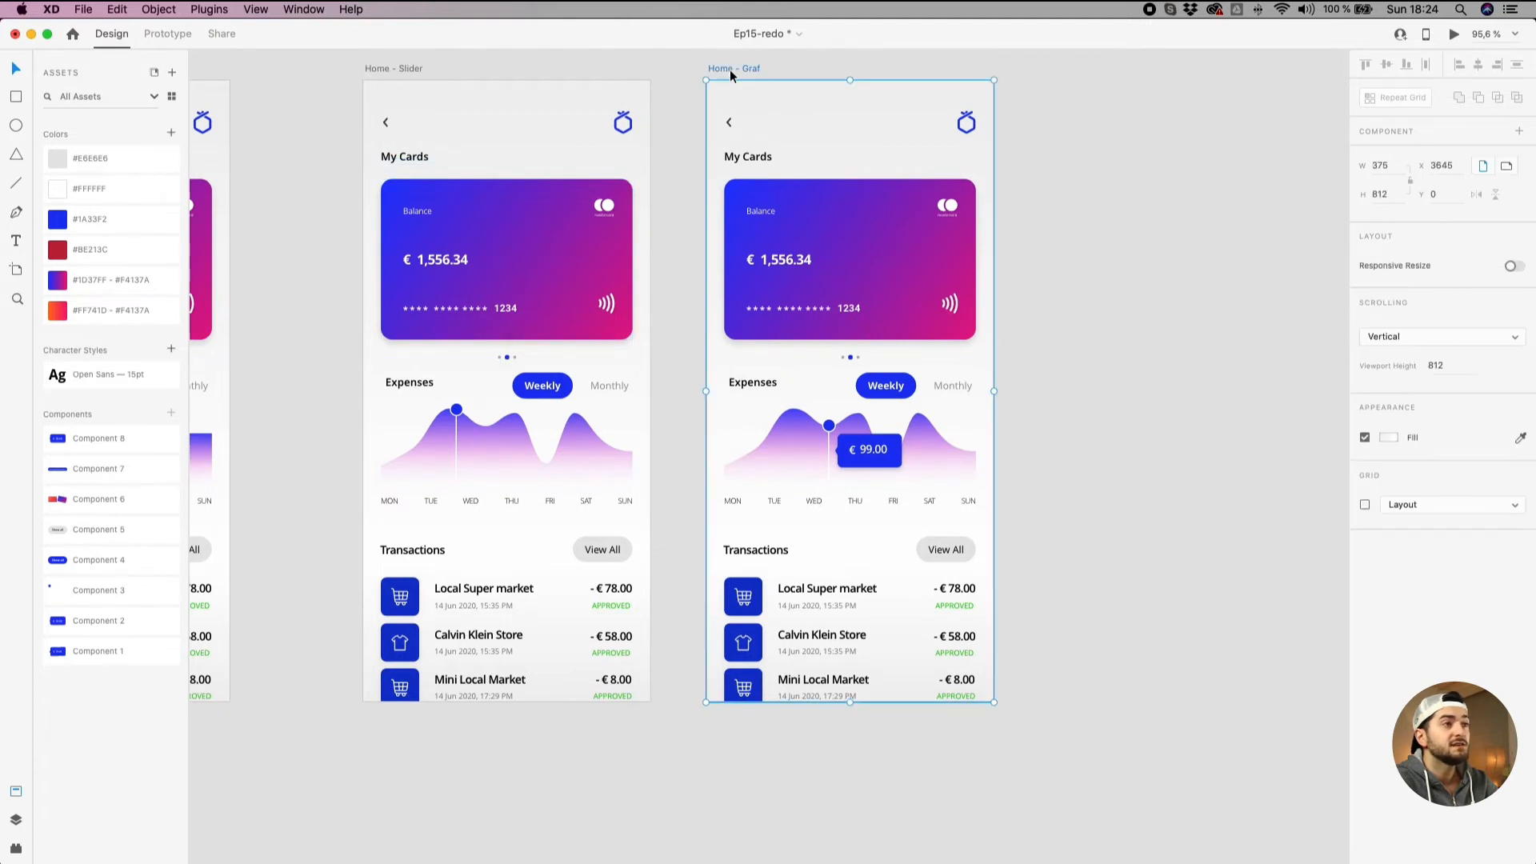
click(870, 446)
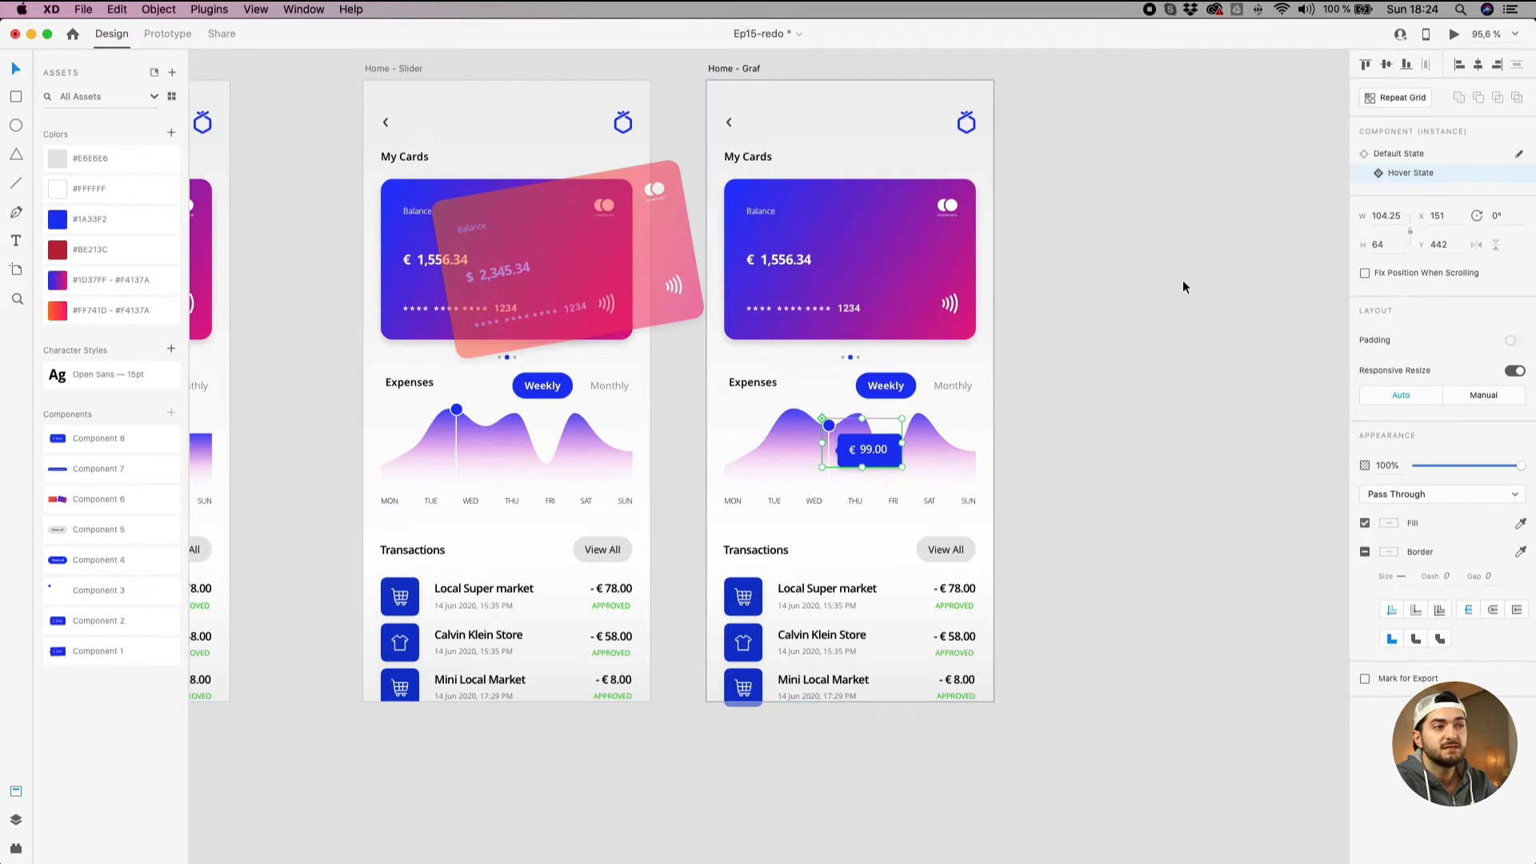
click(359, 47)
click(378, 70)
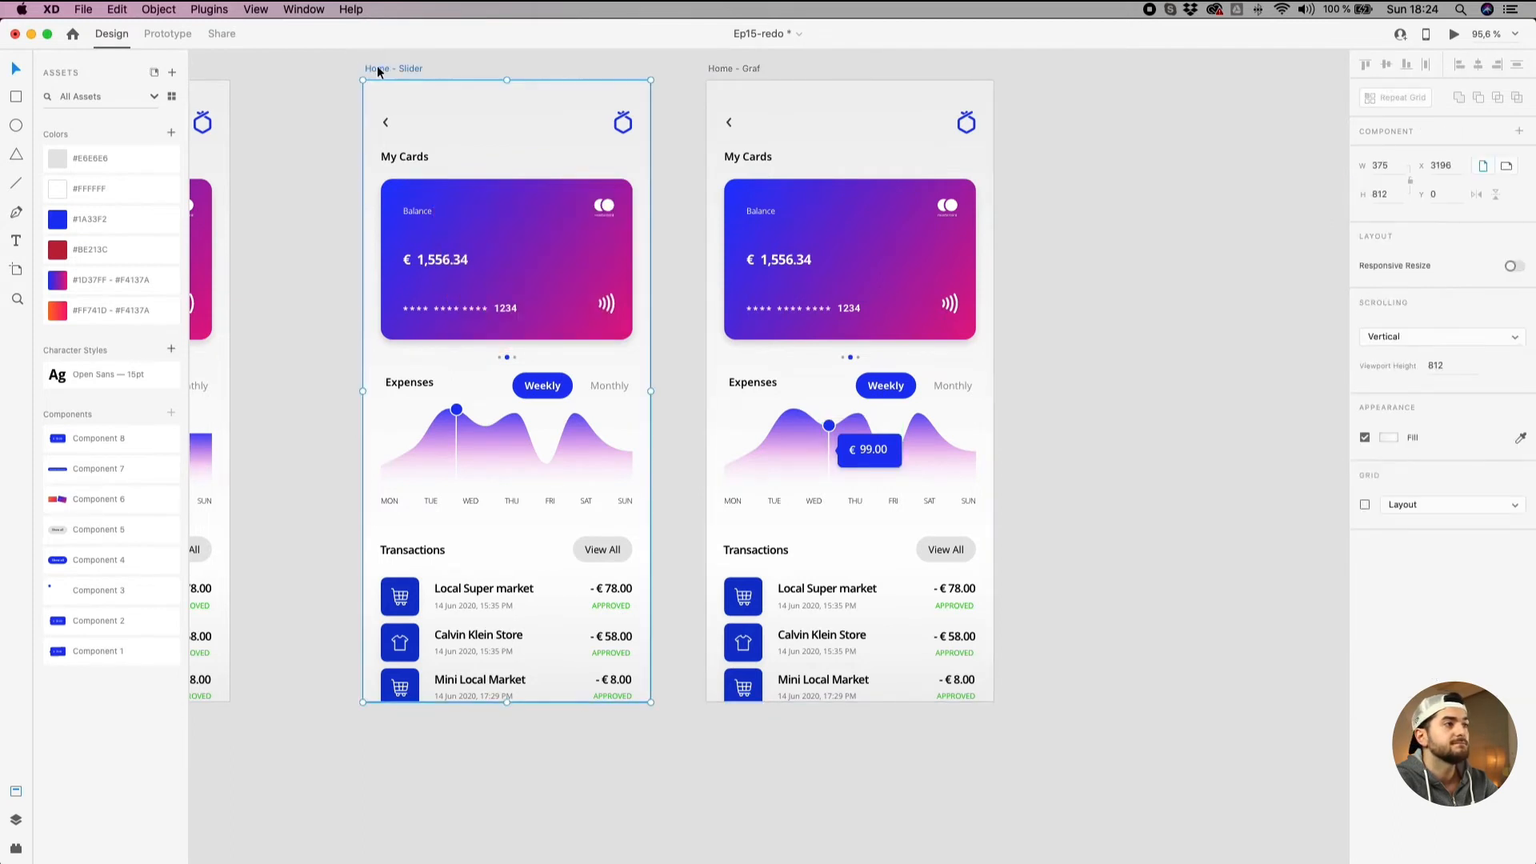
click(1453, 34)
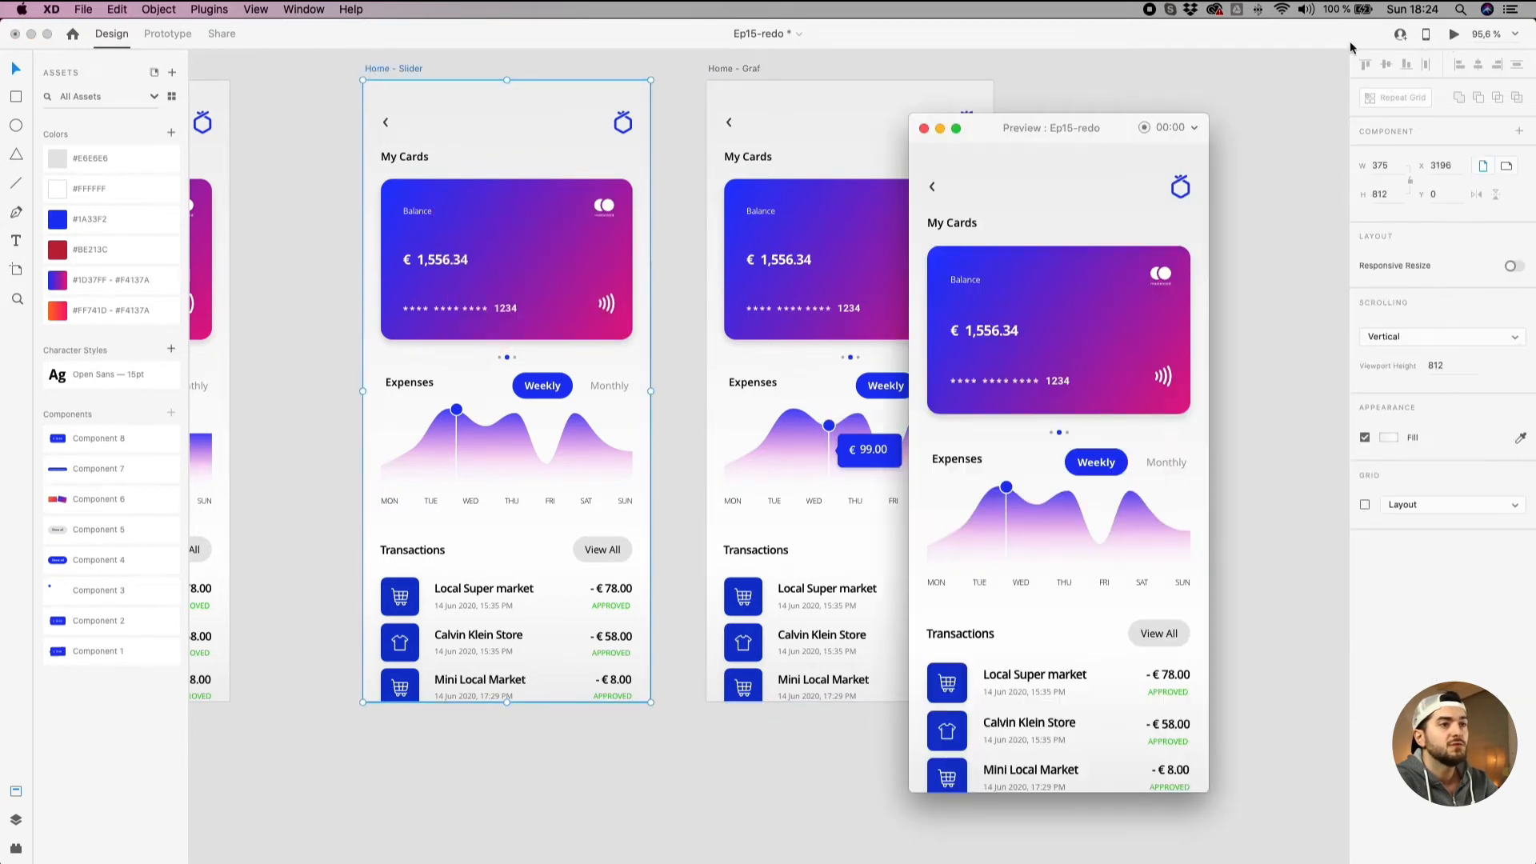
mouse_move(1006, 496)
drag(1006, 494, 1037, 504)
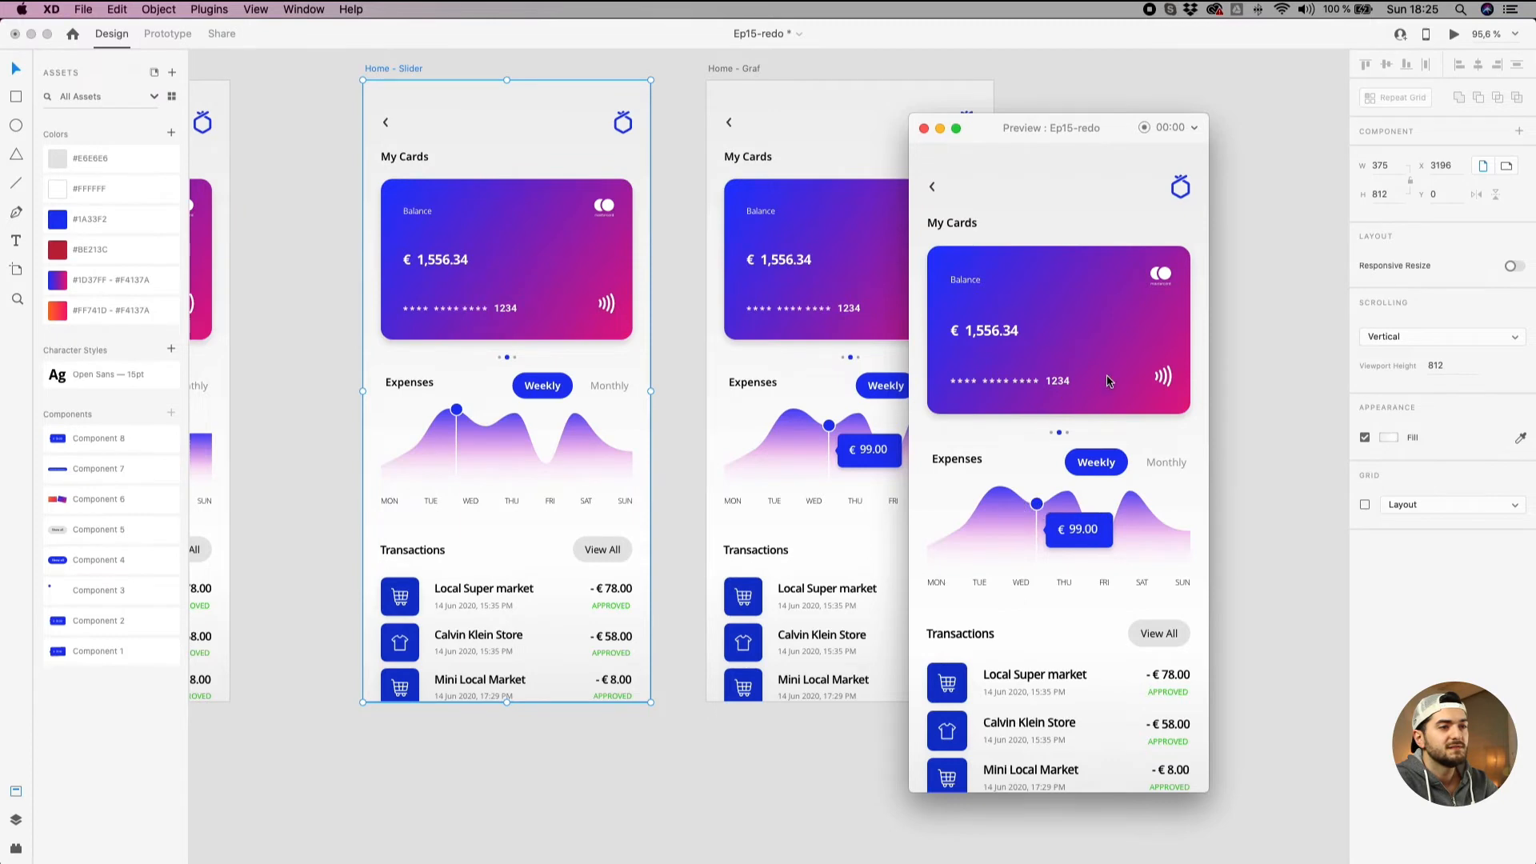
click(936, 128)
Duplicate the Home - Graf artboard and place the copy beside the original.
scroll(1115, 304, down, 3)
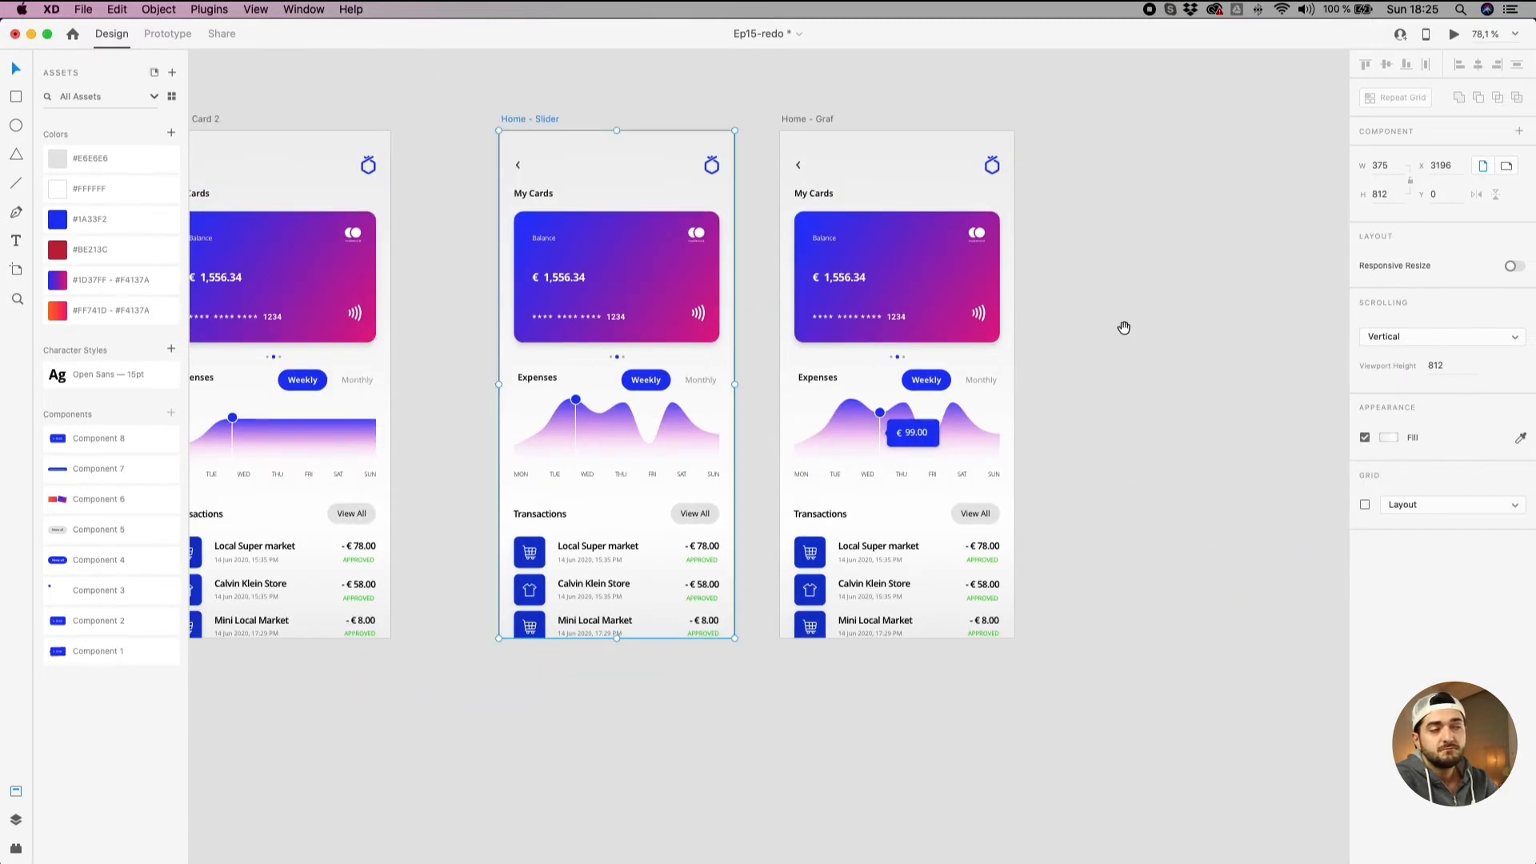
drag(1124, 328, 995, 370)
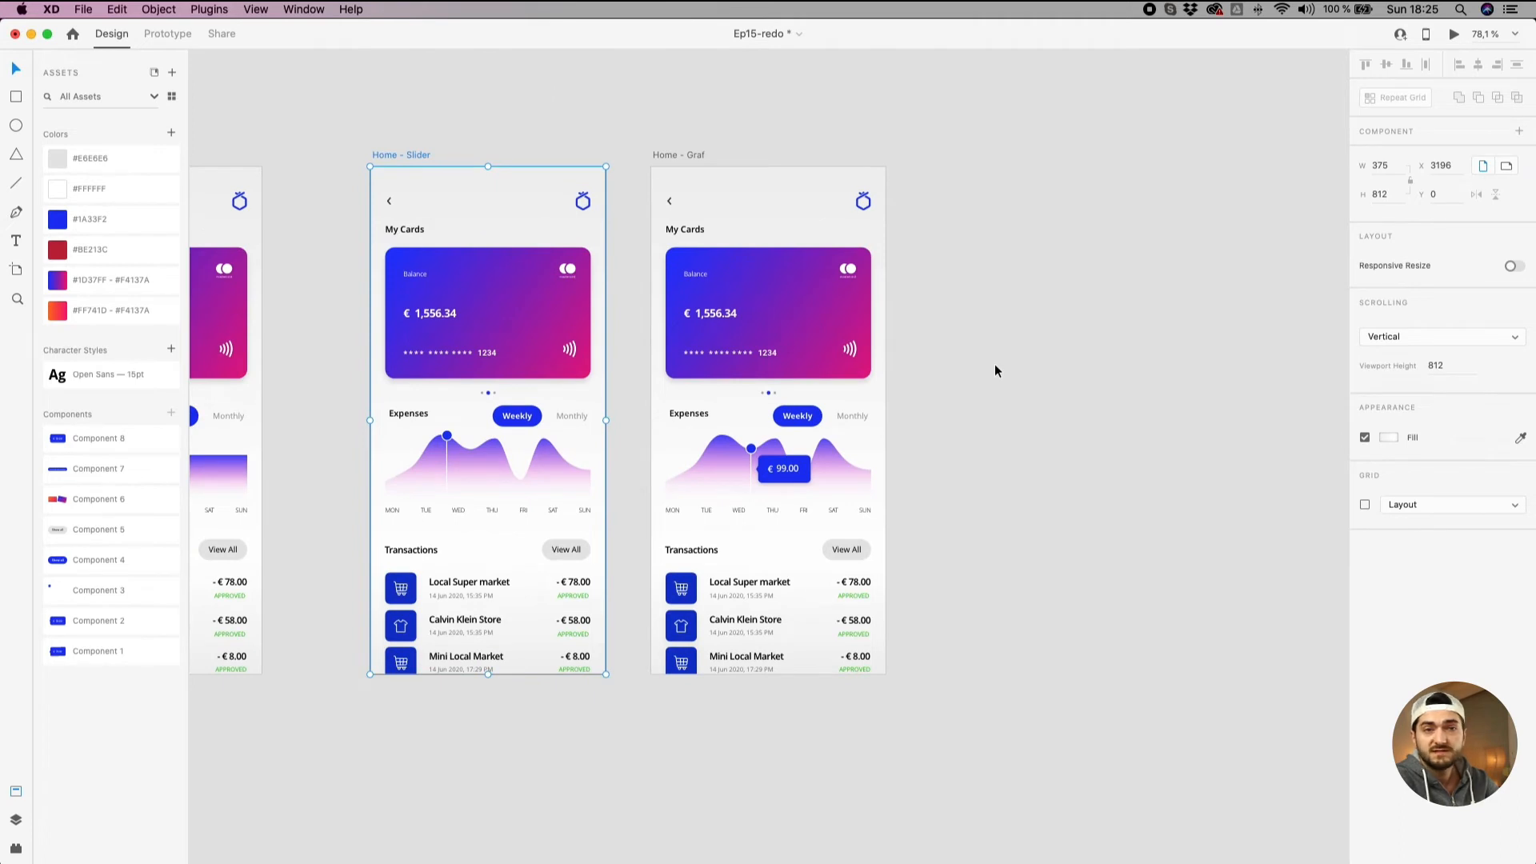
click(767, 471)
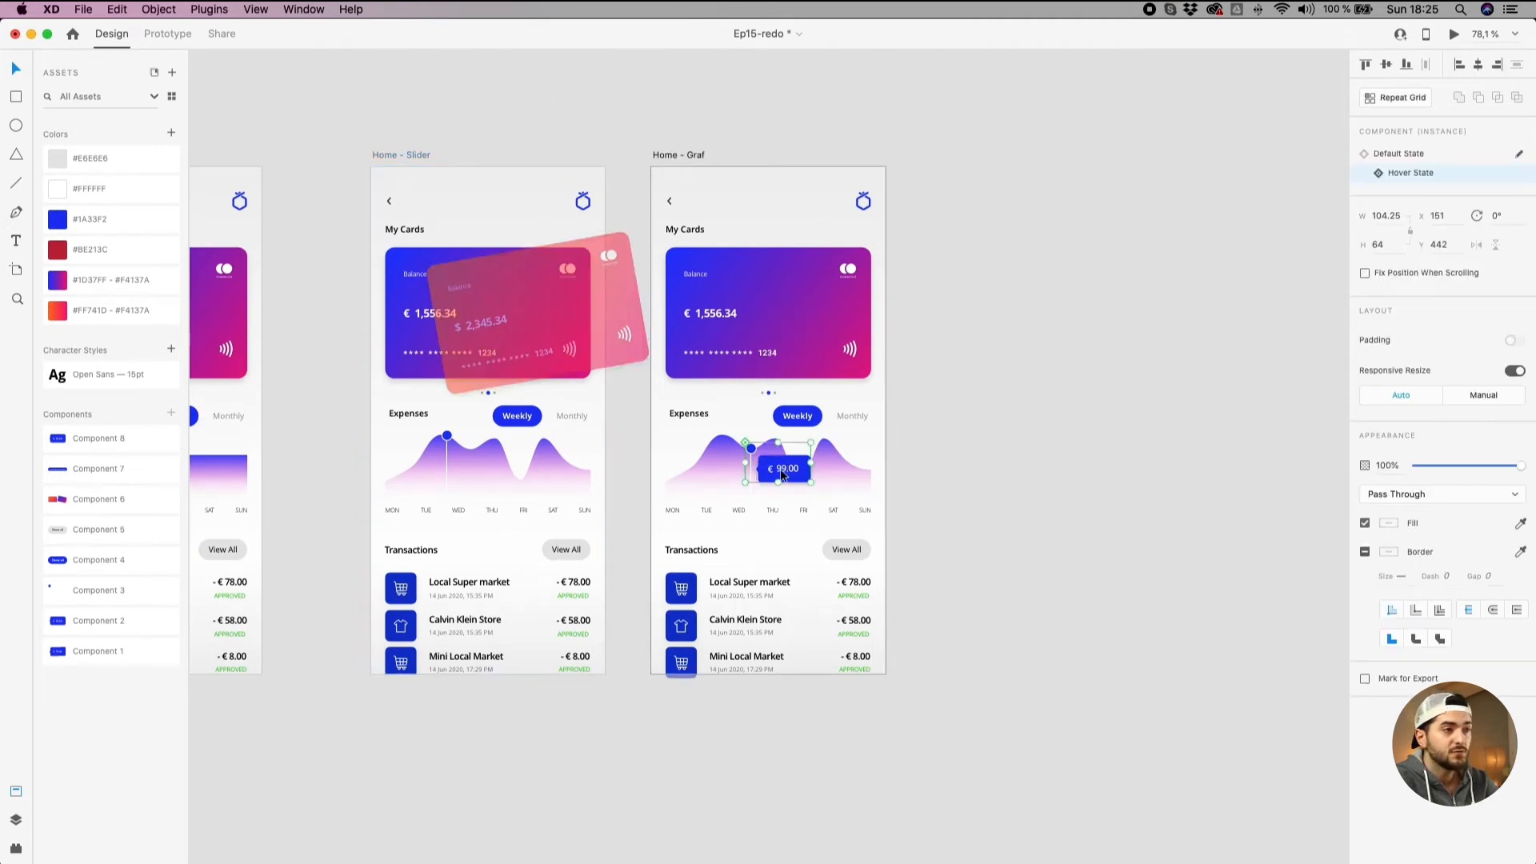
click(905, 458)
drag(688, 156, 951, 162)
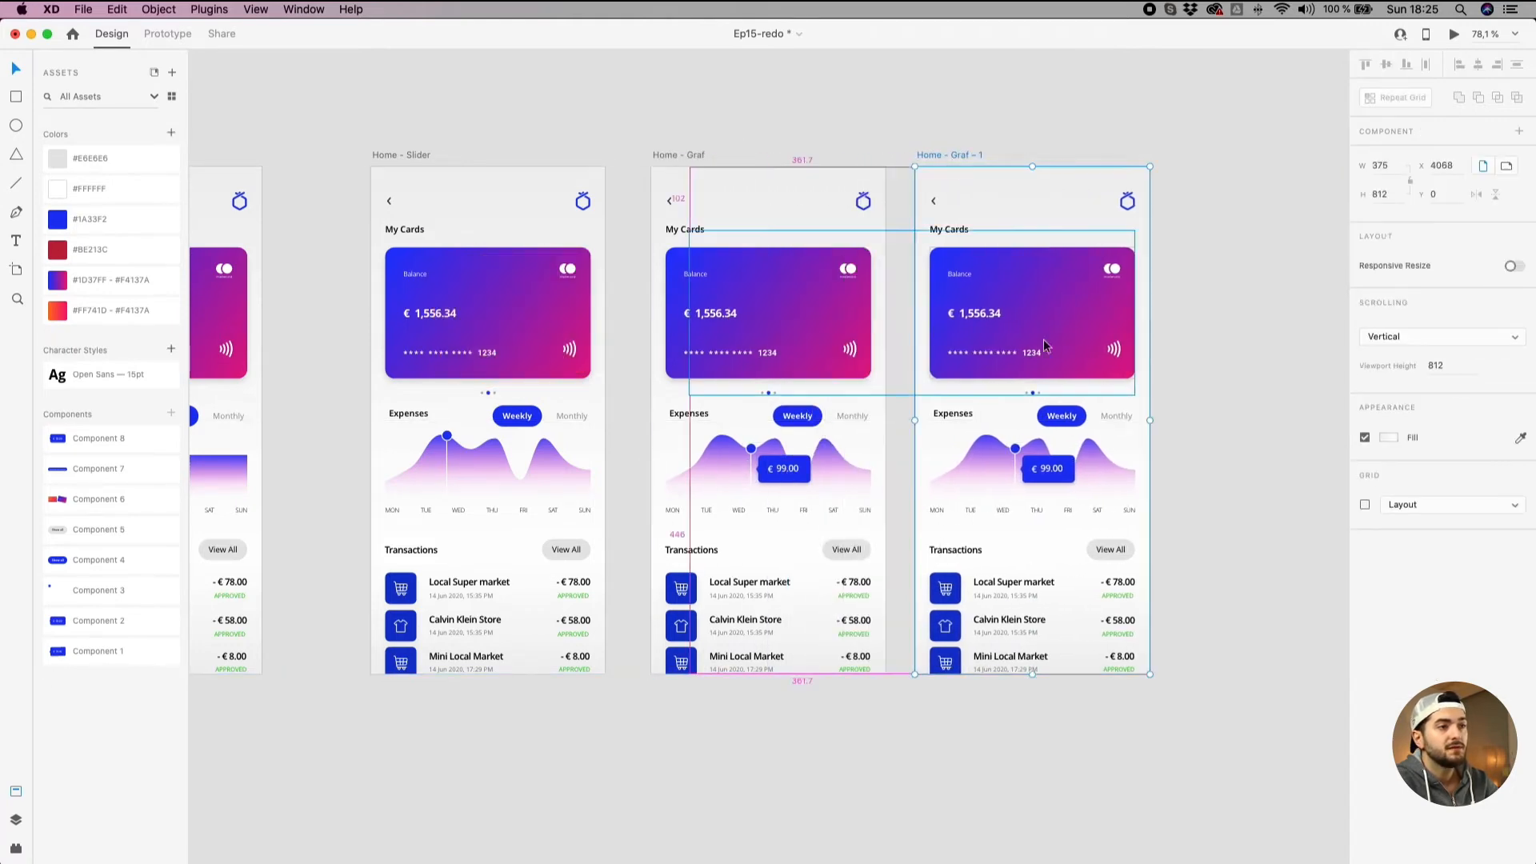
Set the graph tooltip component on the Home - Graf – 1 artboard to its Default State.
scroll(1064, 416, up, 5)
click(1061, 530)
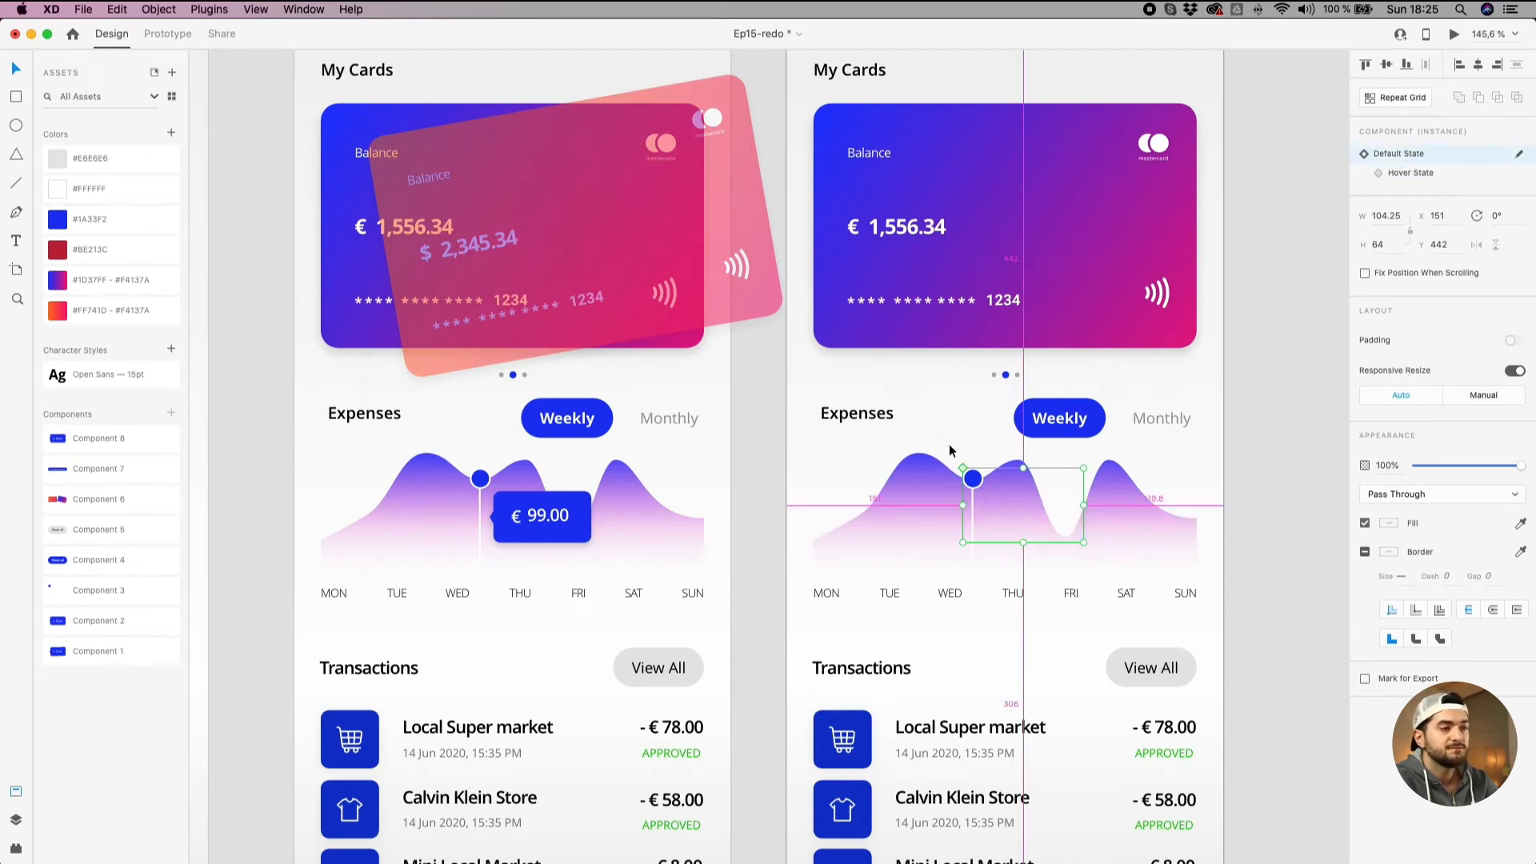
scroll(949, 444, down, 5)
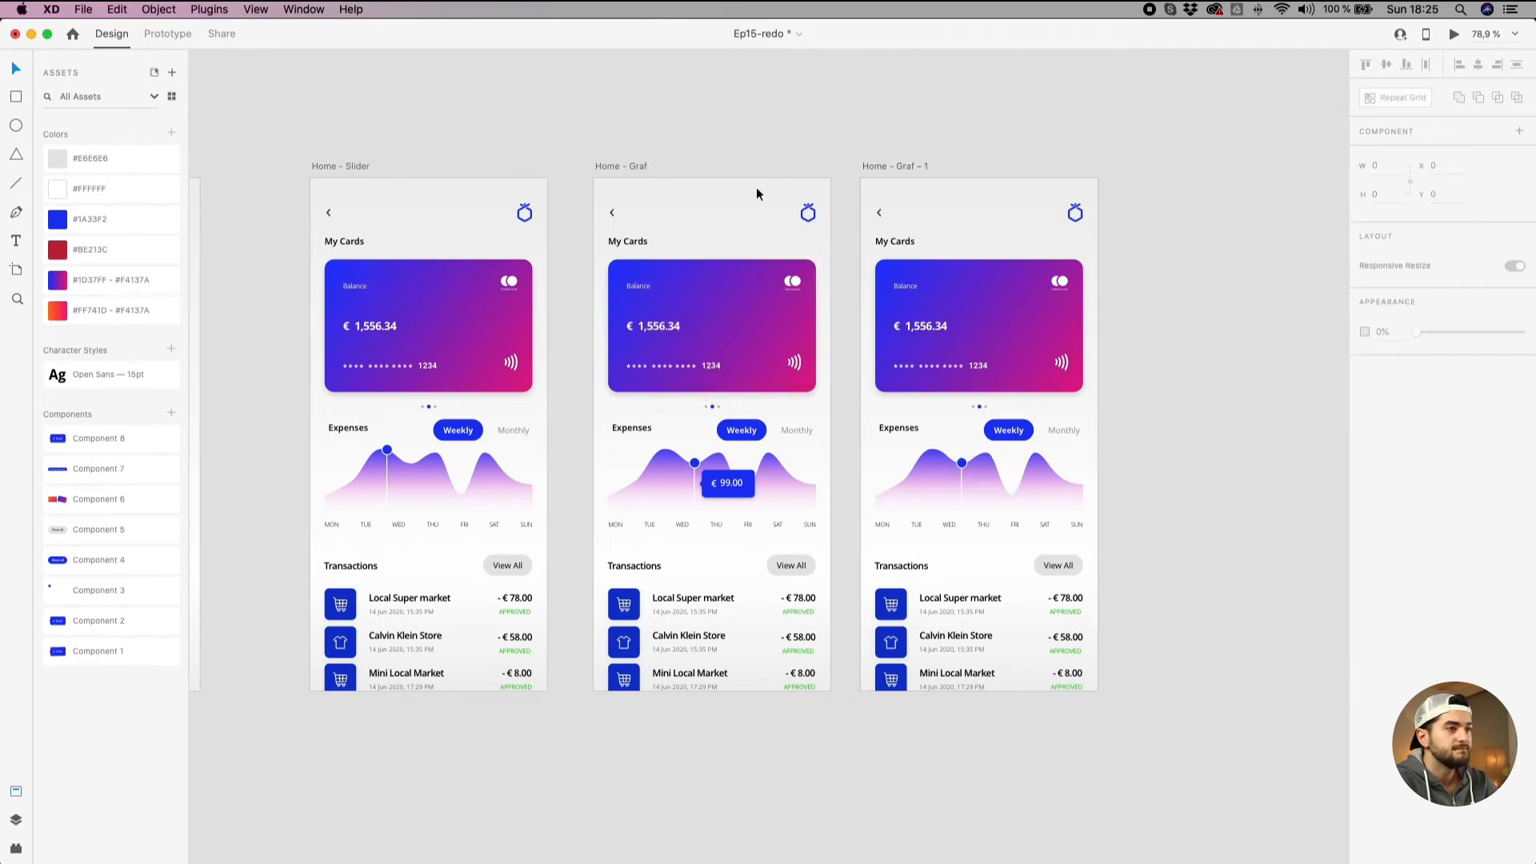
In Prototype mode, link the Home - Graf artboard to Home - Graf – 1.
click(627, 164)
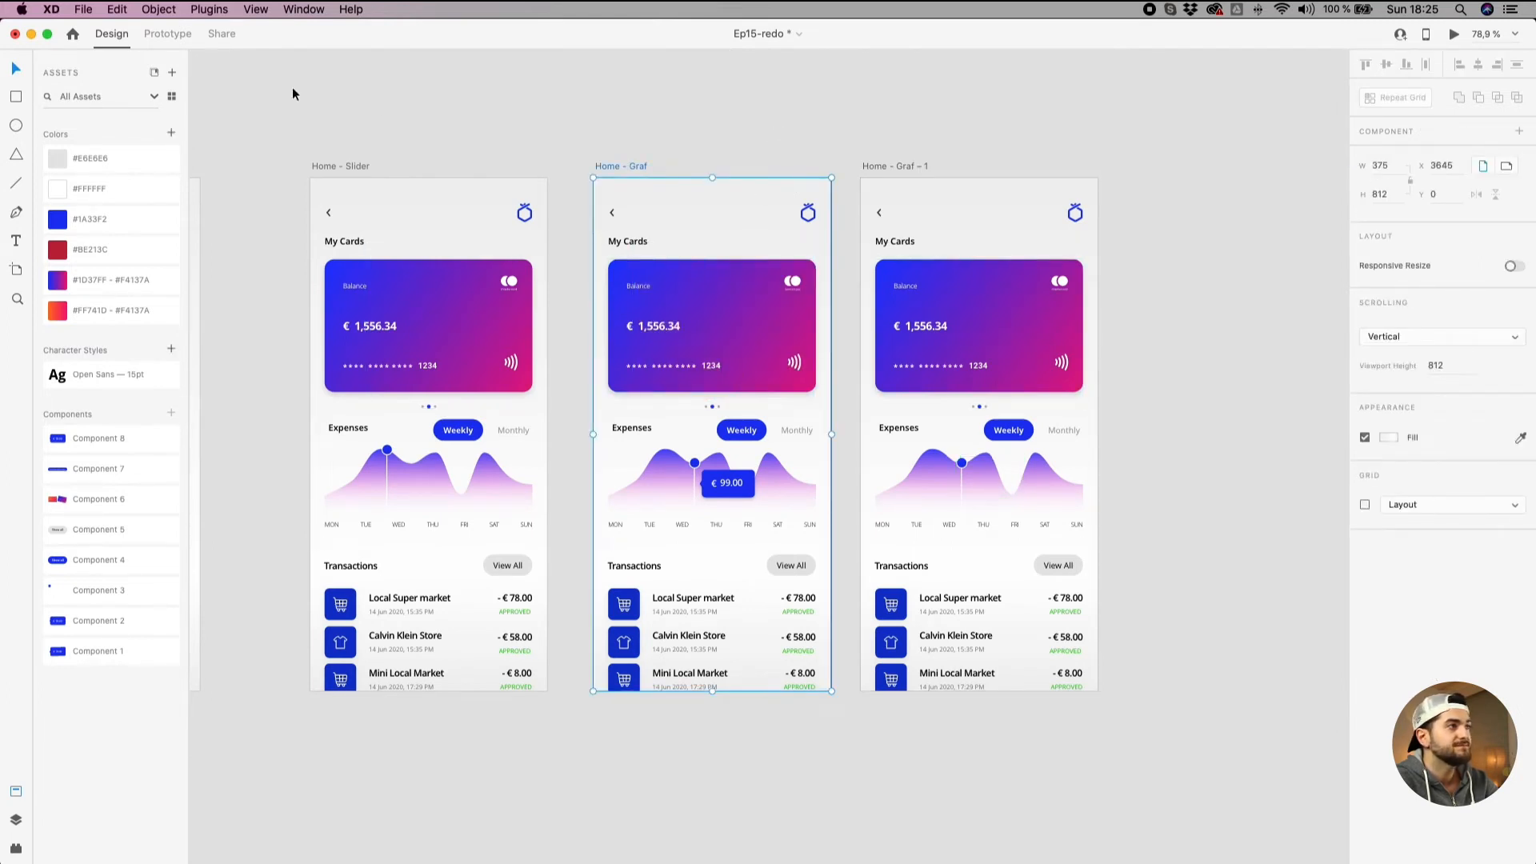
click(167, 34)
click(640, 166)
drag(830, 419, 895, 432)
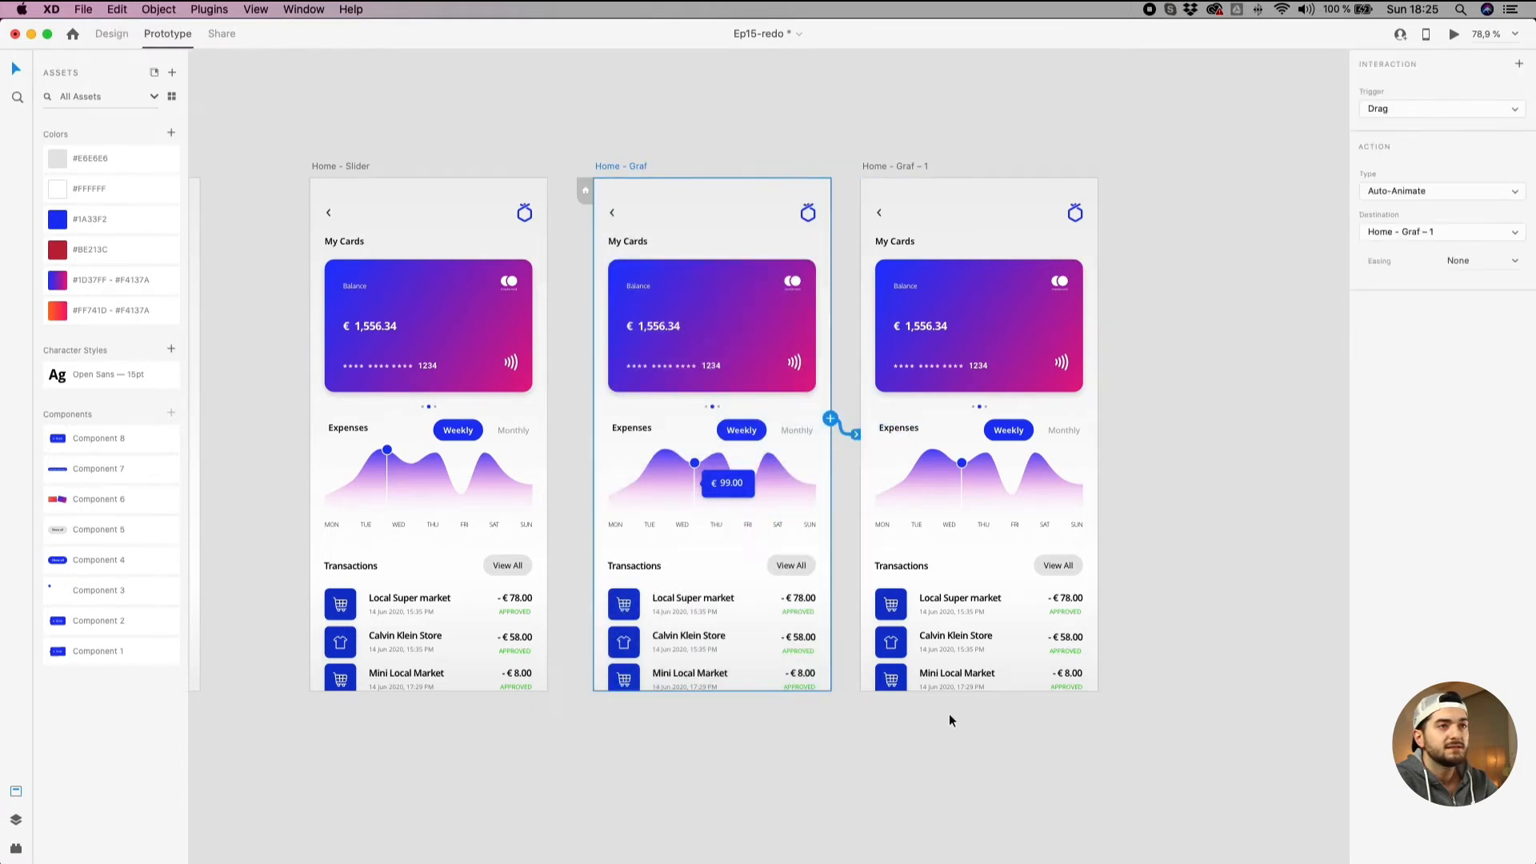
Set the trigger of the Home - Graf transition to Time and choose its duration.
click(1434, 110)
click(1422, 121)
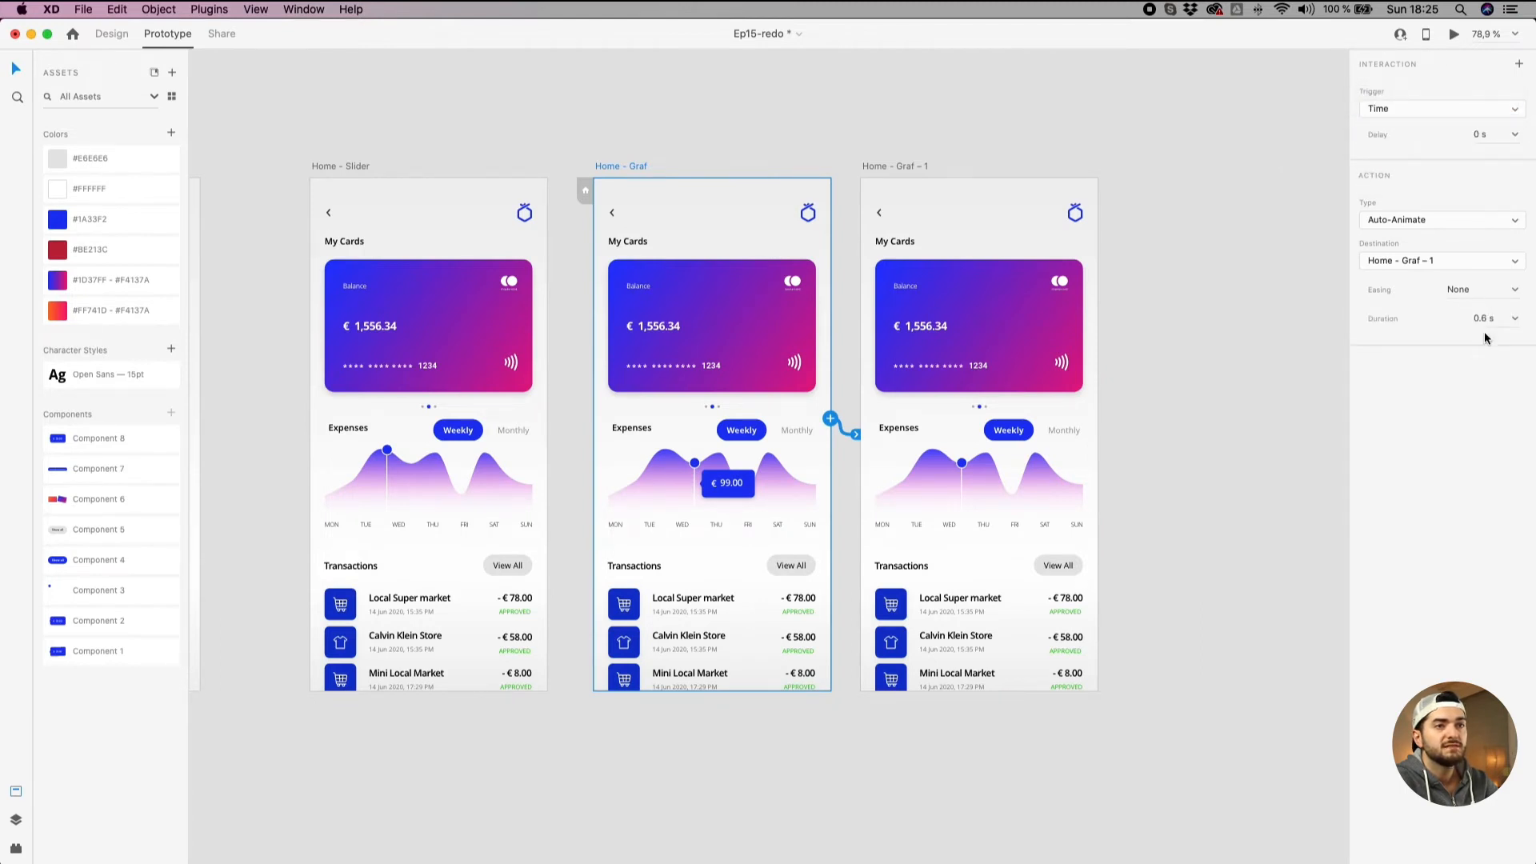
click(1519, 319)
click(1502, 336)
click(1262, 319)
Preview the prototype from the grid artboard, swiping to the blue card and moving the graph marker to test the timed transition.
click(360, 166)
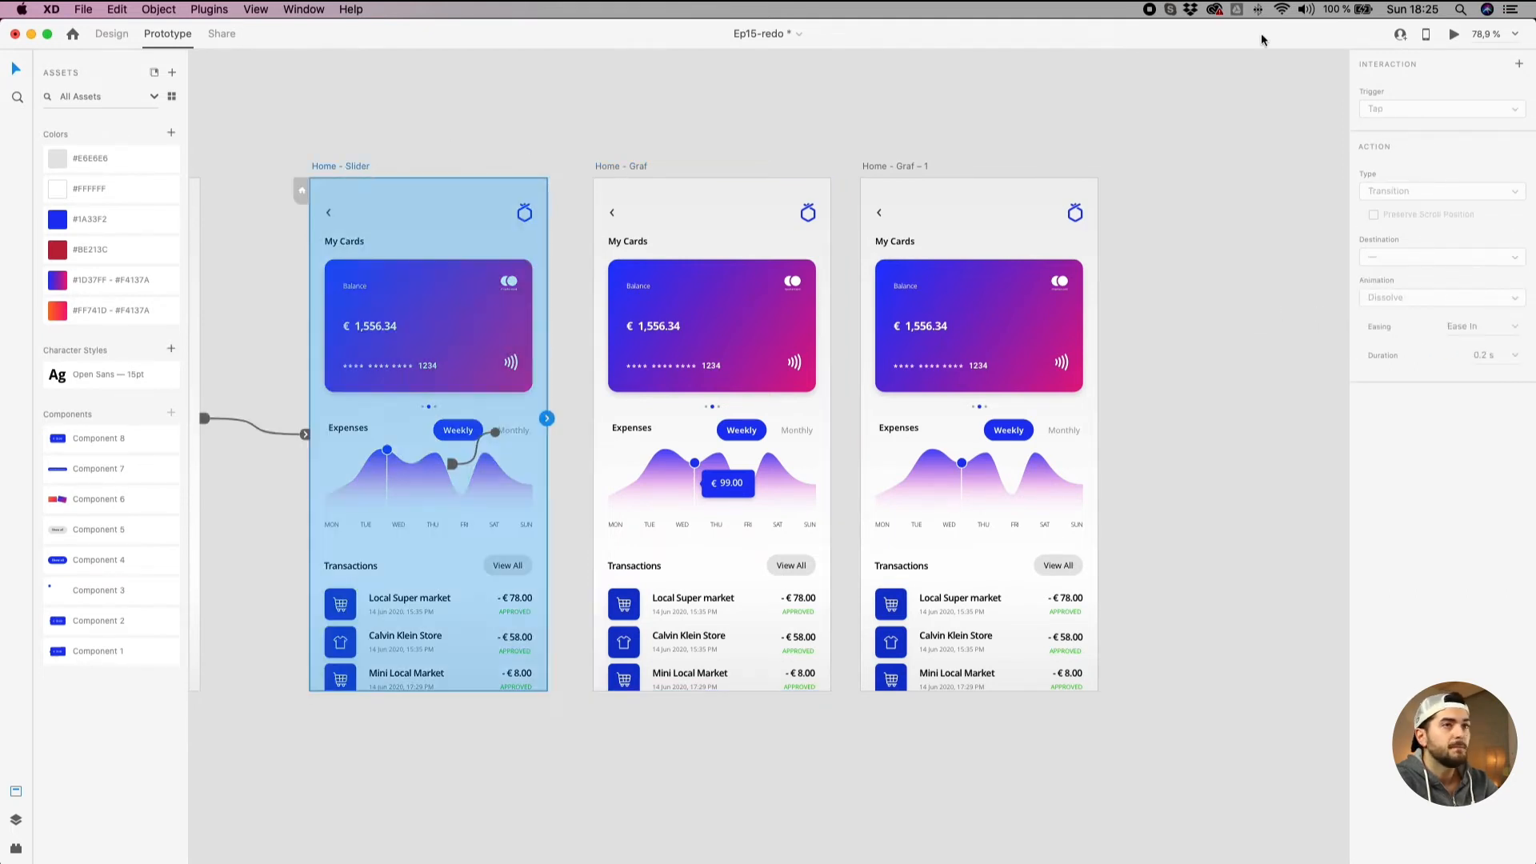
scroll(734, 131, down, 3)
drag(386, 113, 636, 140)
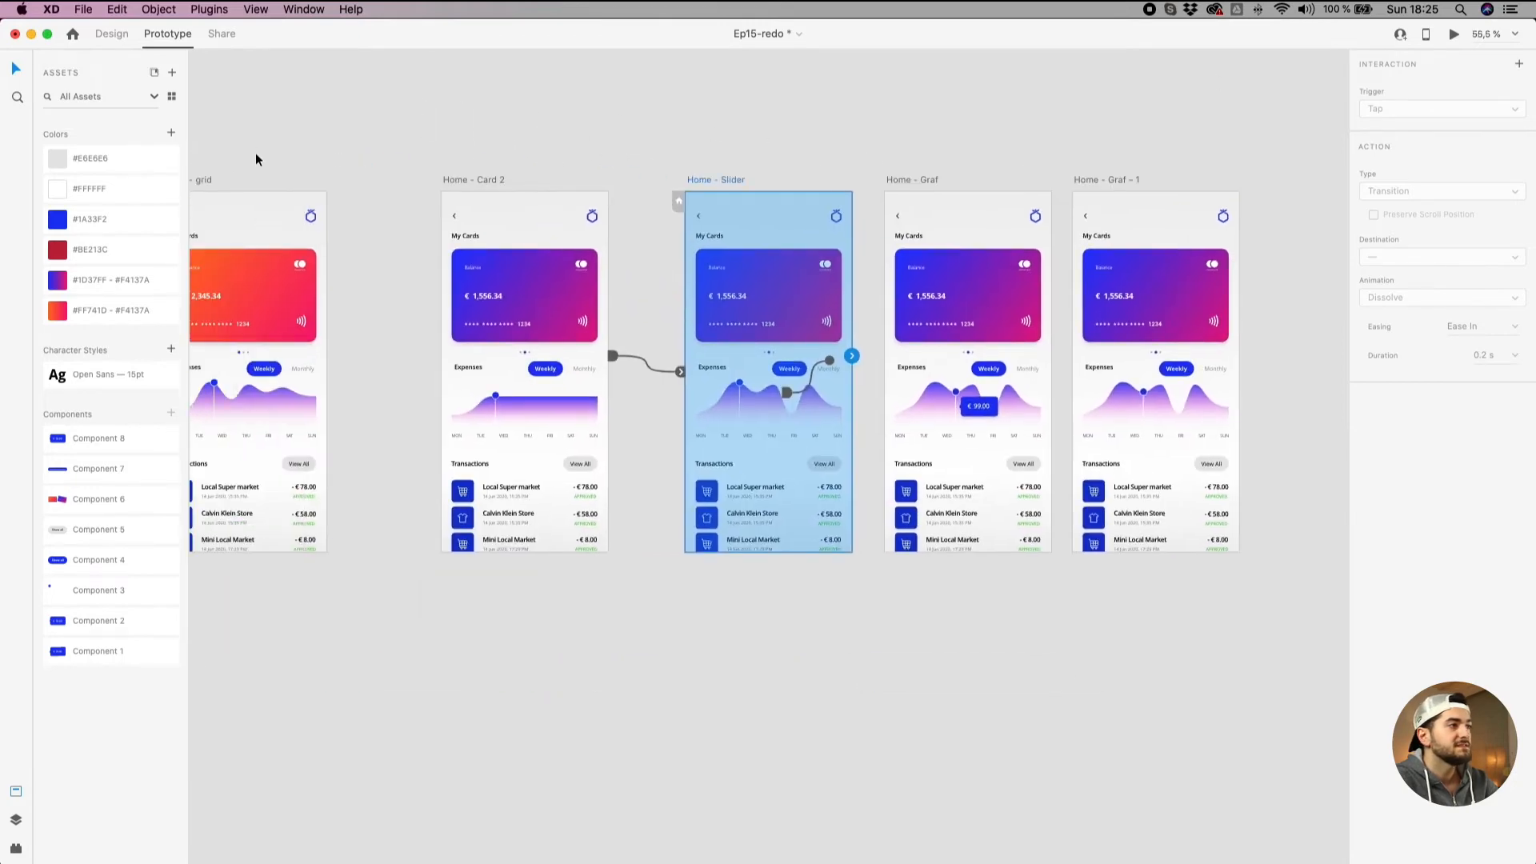
click(202, 179)
click(1454, 35)
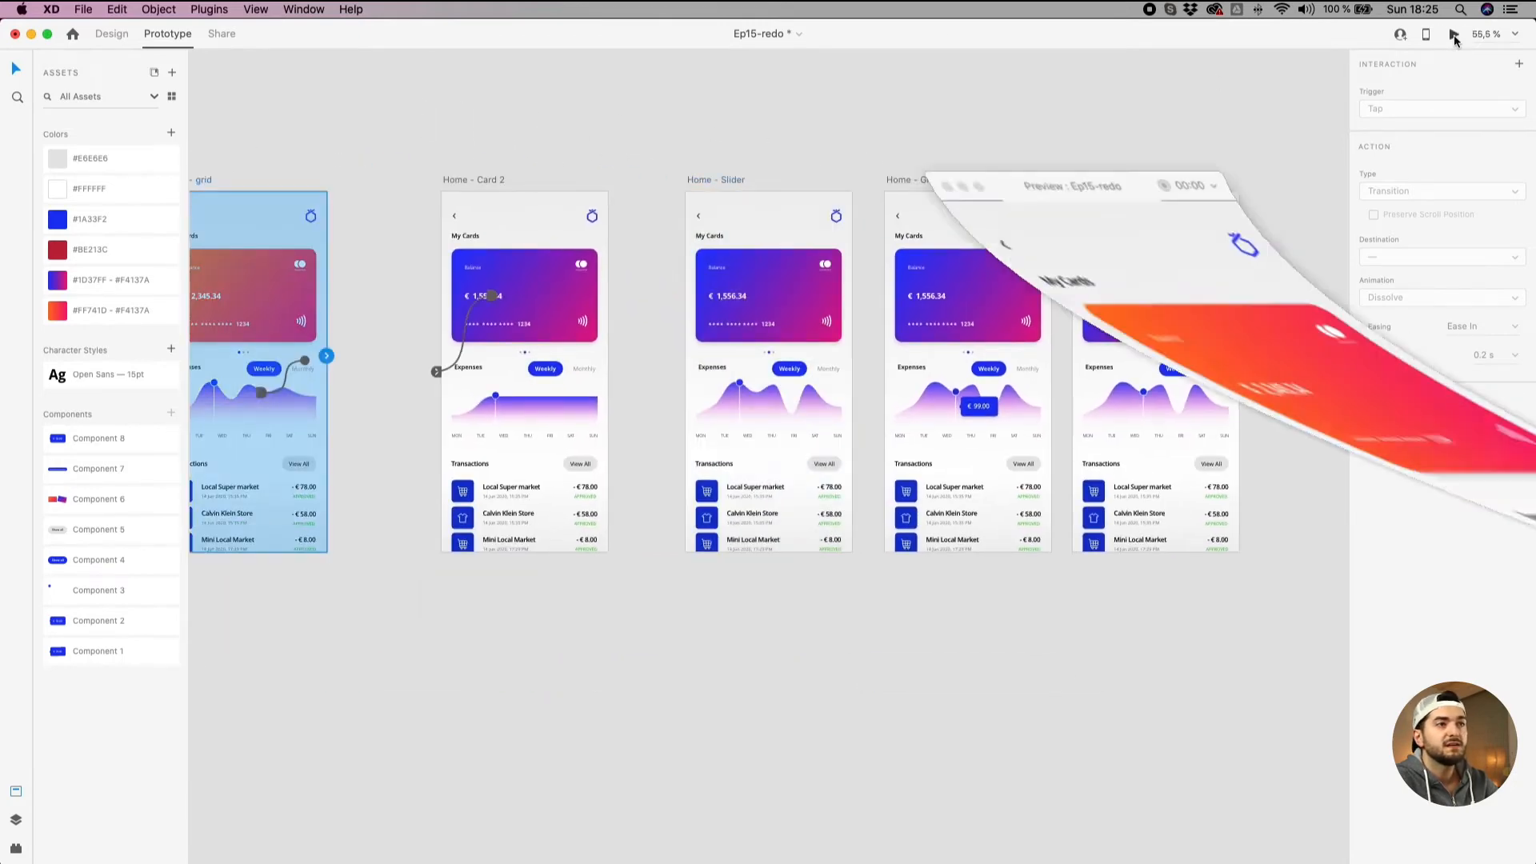
drag(1137, 312, 857, 301)
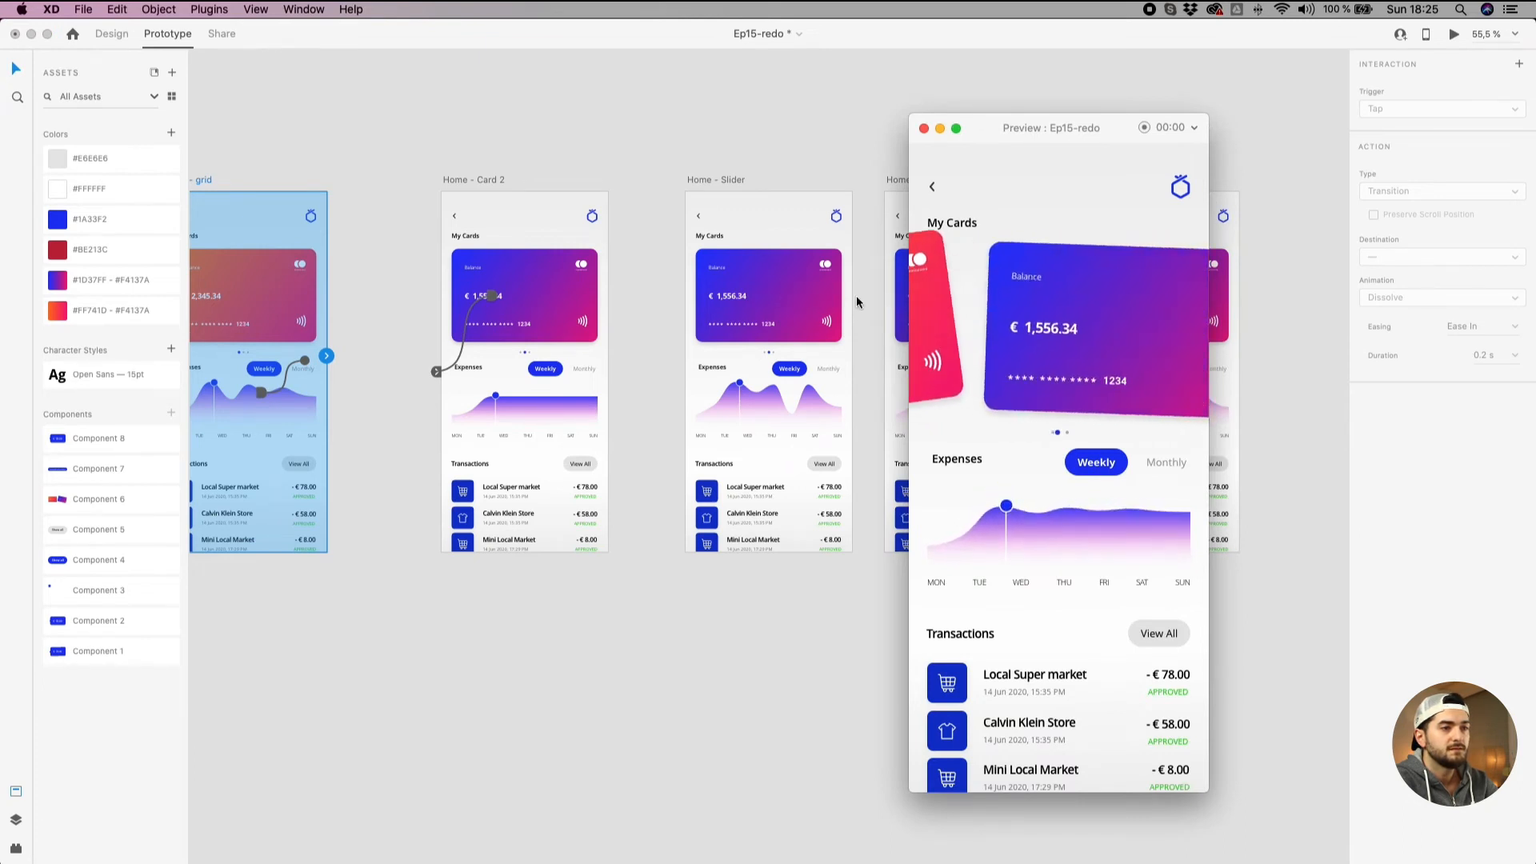
click(1006, 489)
drag(1006, 489, 1036, 503)
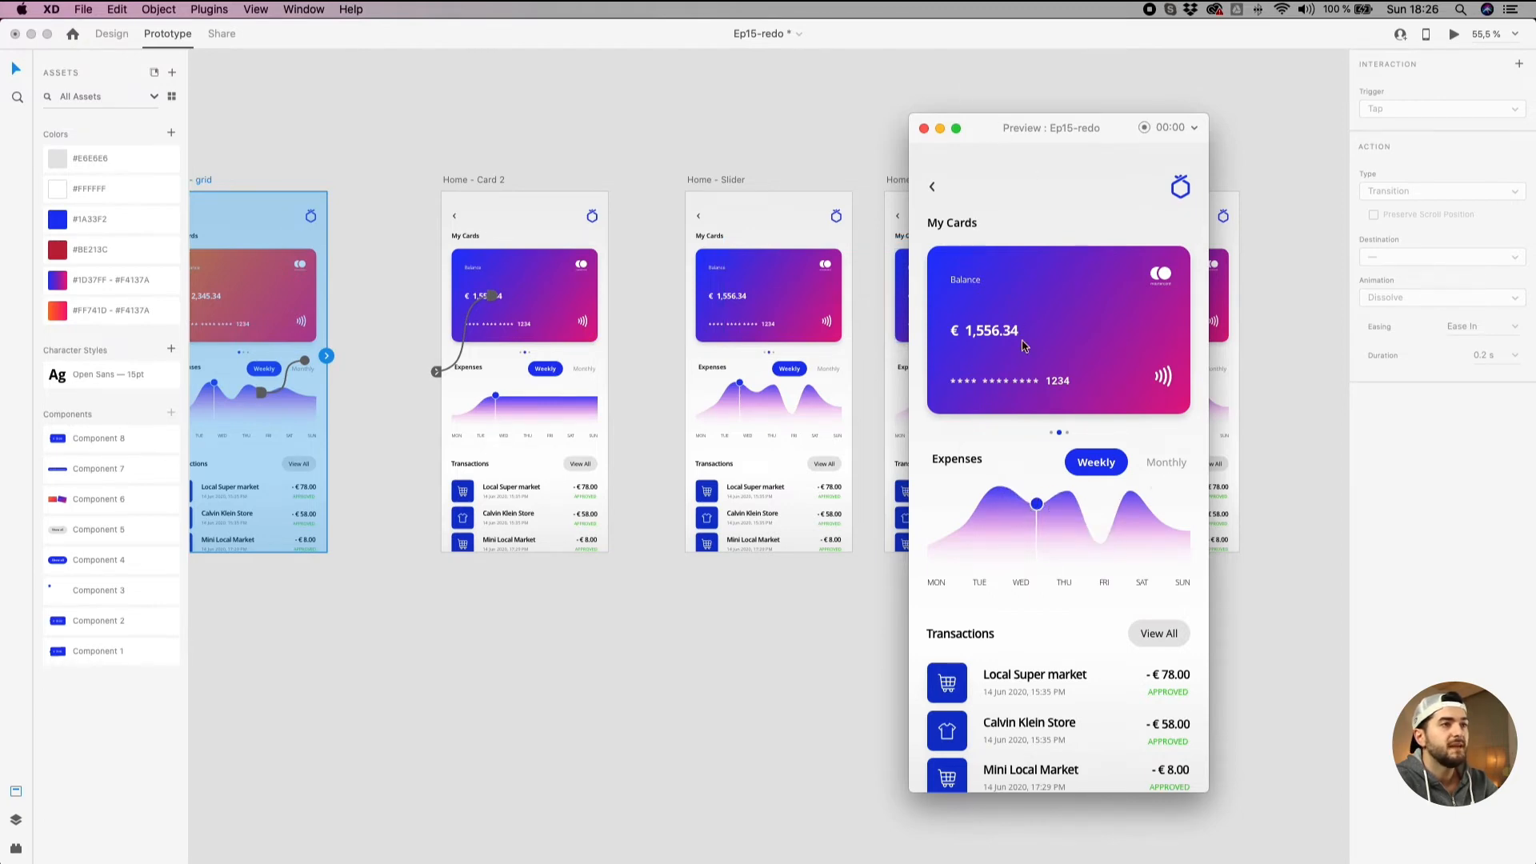
click(727, 164)
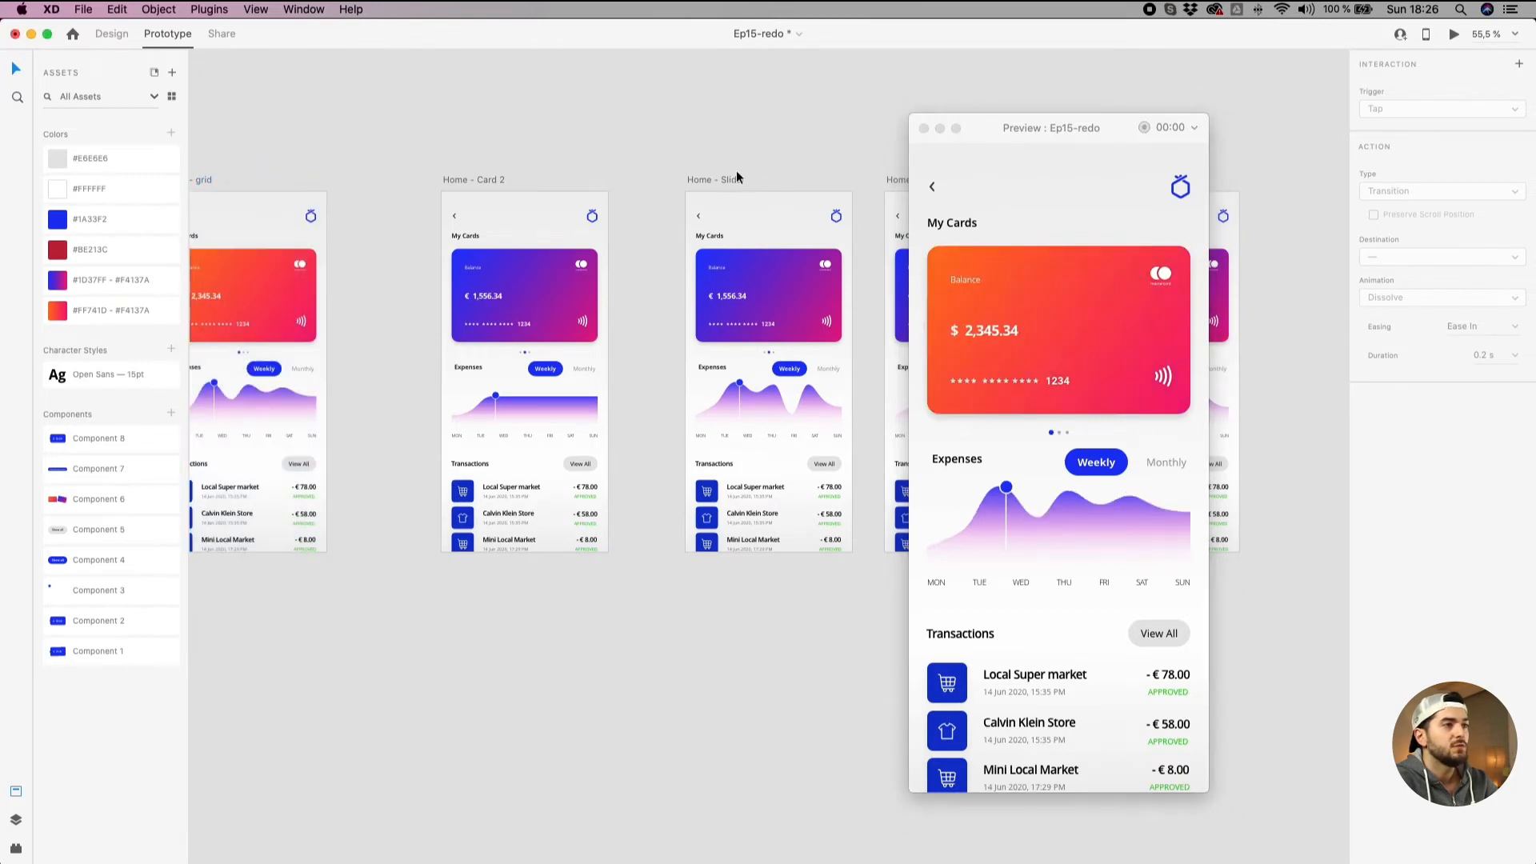
Preview the prototype from the Home - Slider artboard, moving the graph marker along the curve, and close the preview.
click(725, 191)
mouse_move(1006, 498)
drag(1006, 492, 1043, 512)
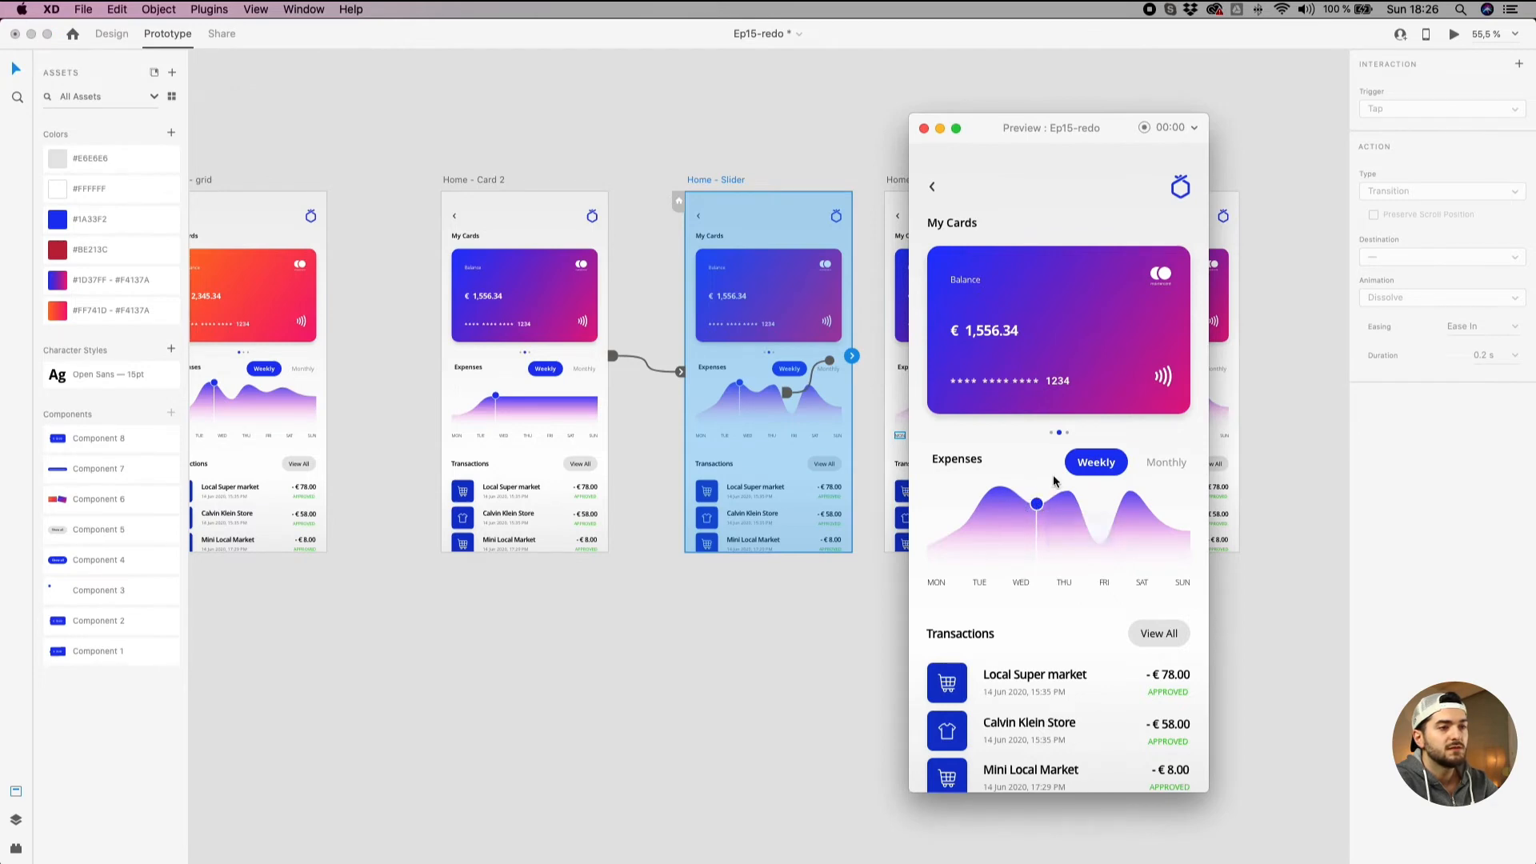
click(940, 129)
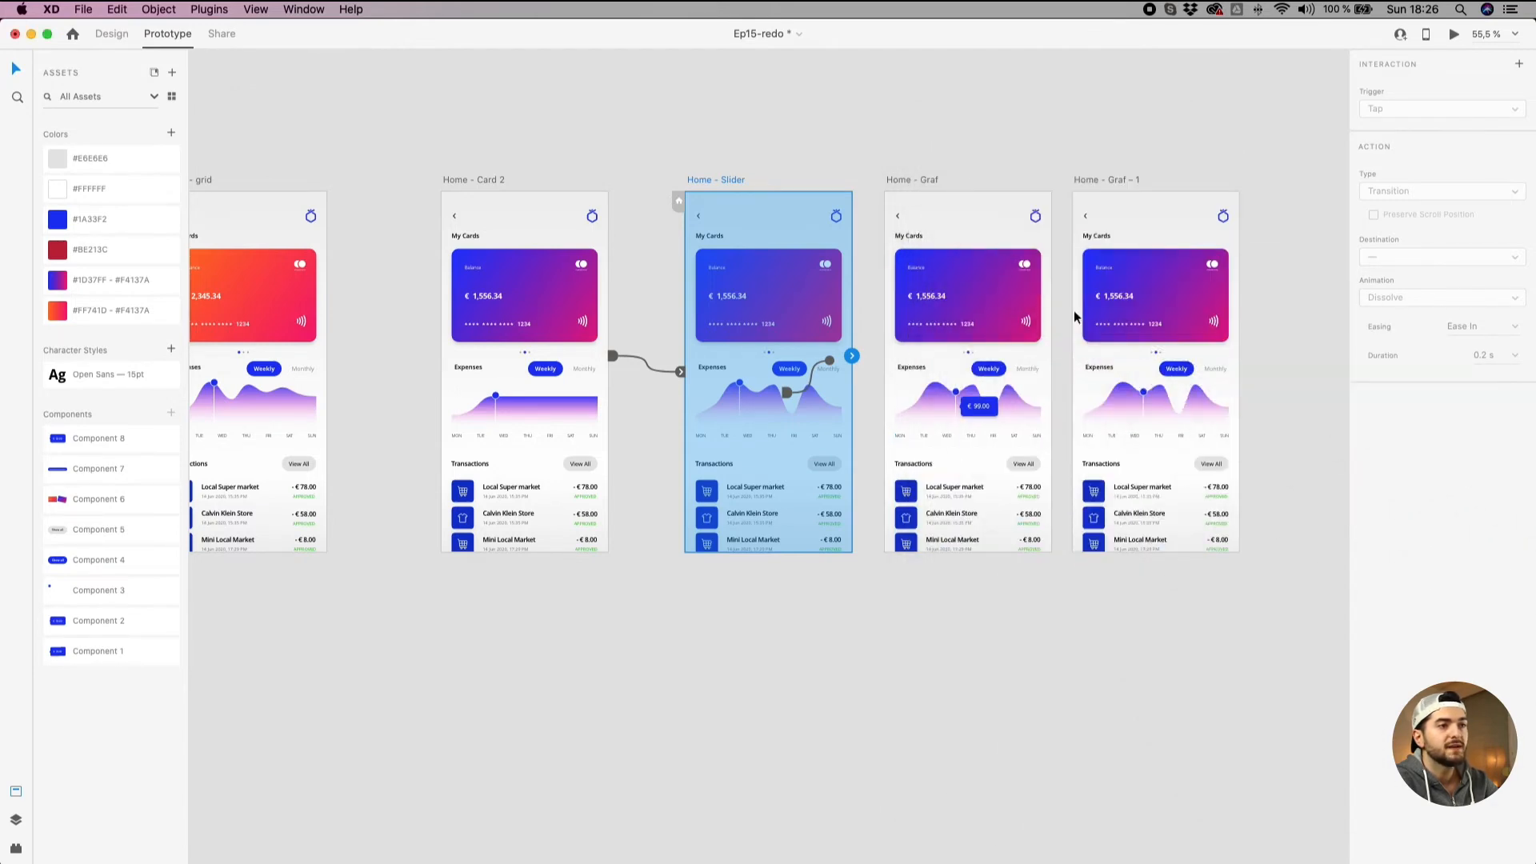
On Home - Graf – 1, reveal the hidden tooltip nested in the graph marker component by setting its opacity to 55%.
scroll(1177, 385, up, 10)
click(1094, 404)
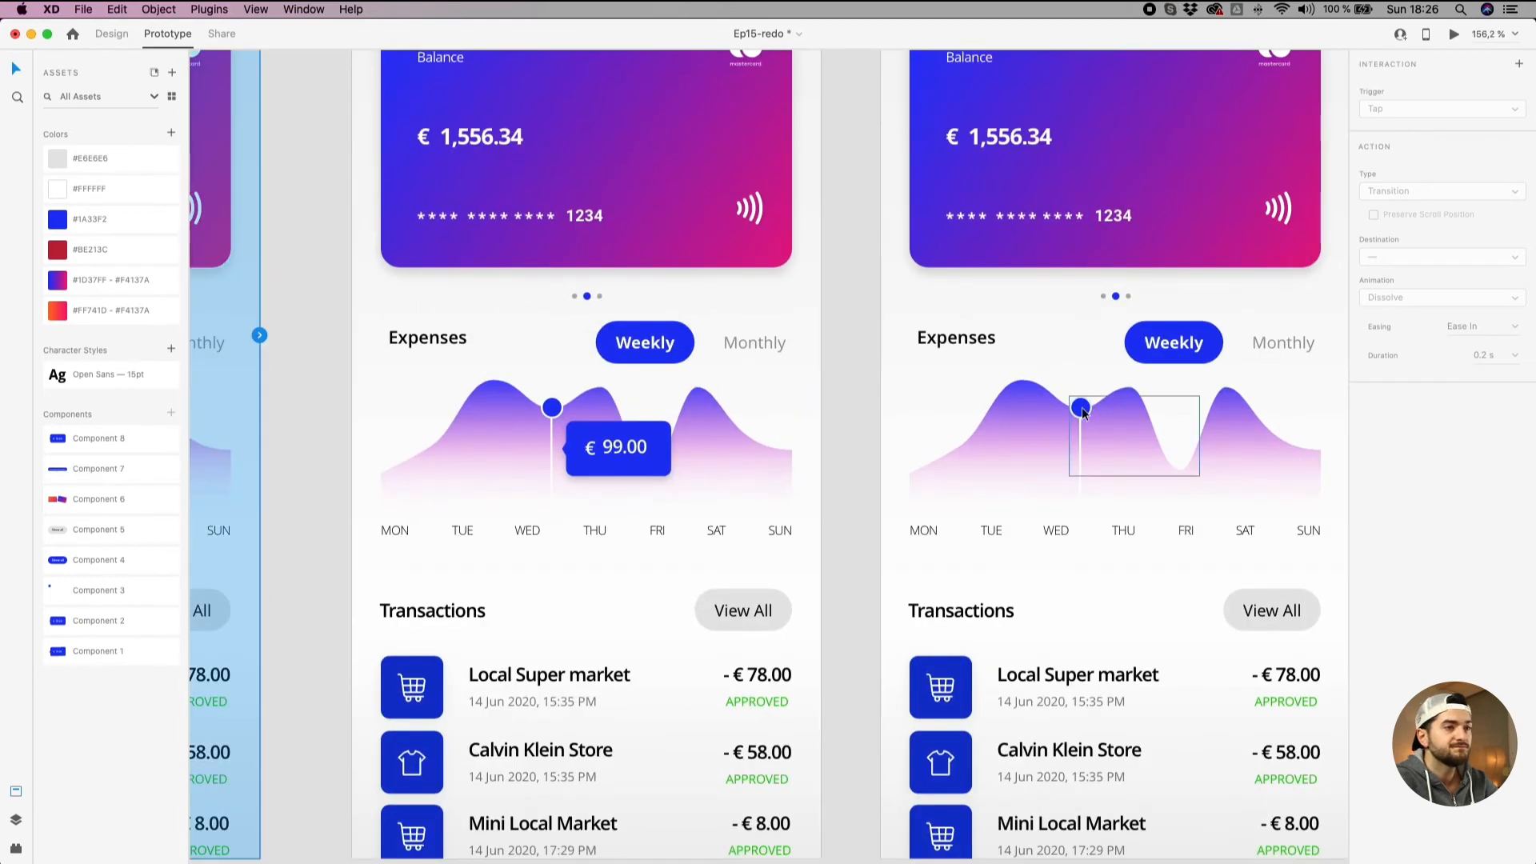
drag(1093, 392, 959, 398)
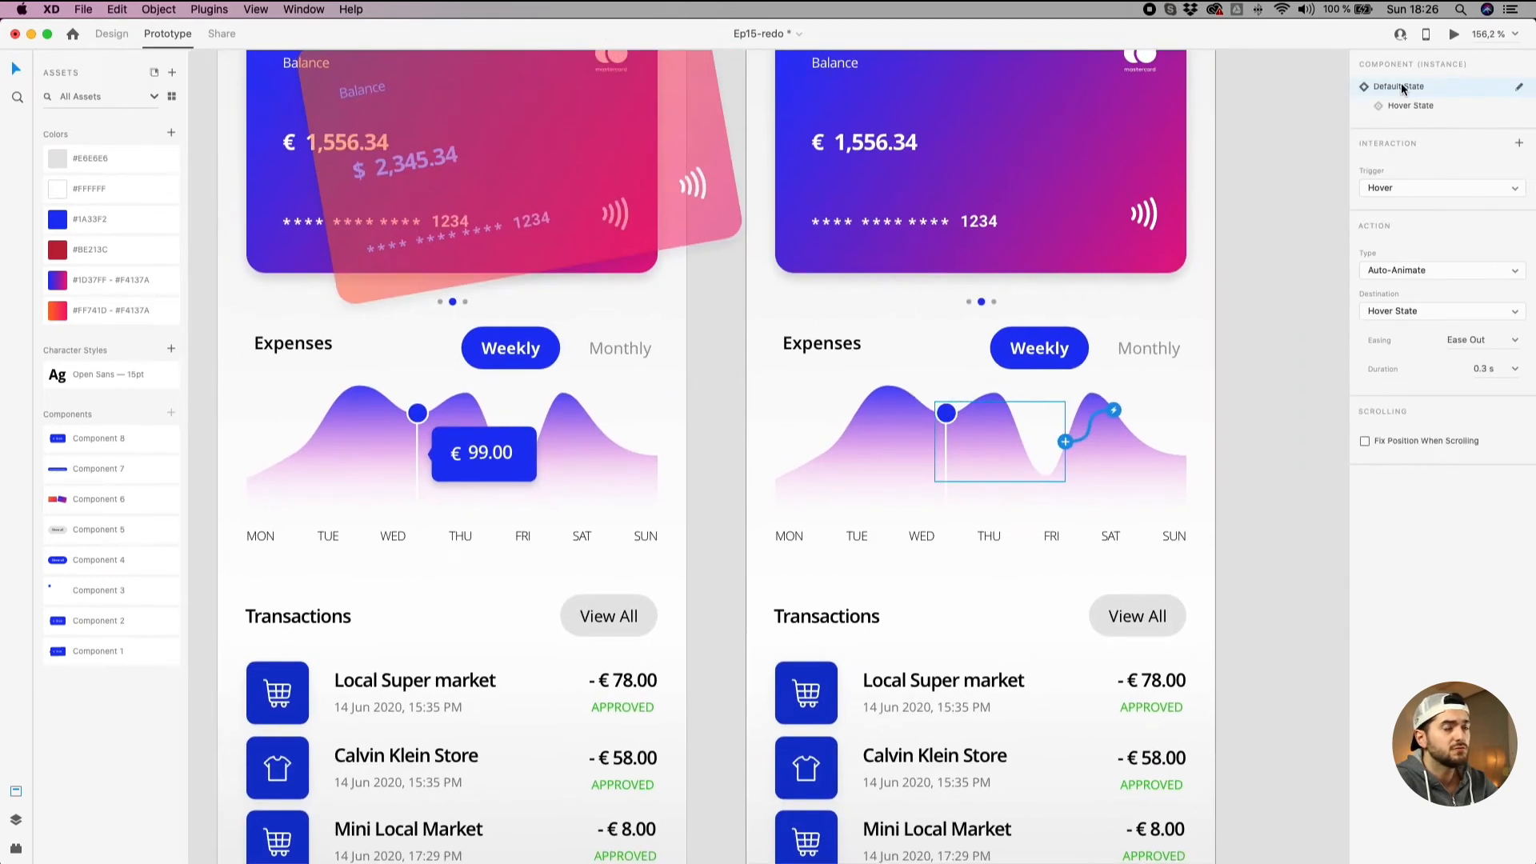
drag(1253, 164, 1113, 347)
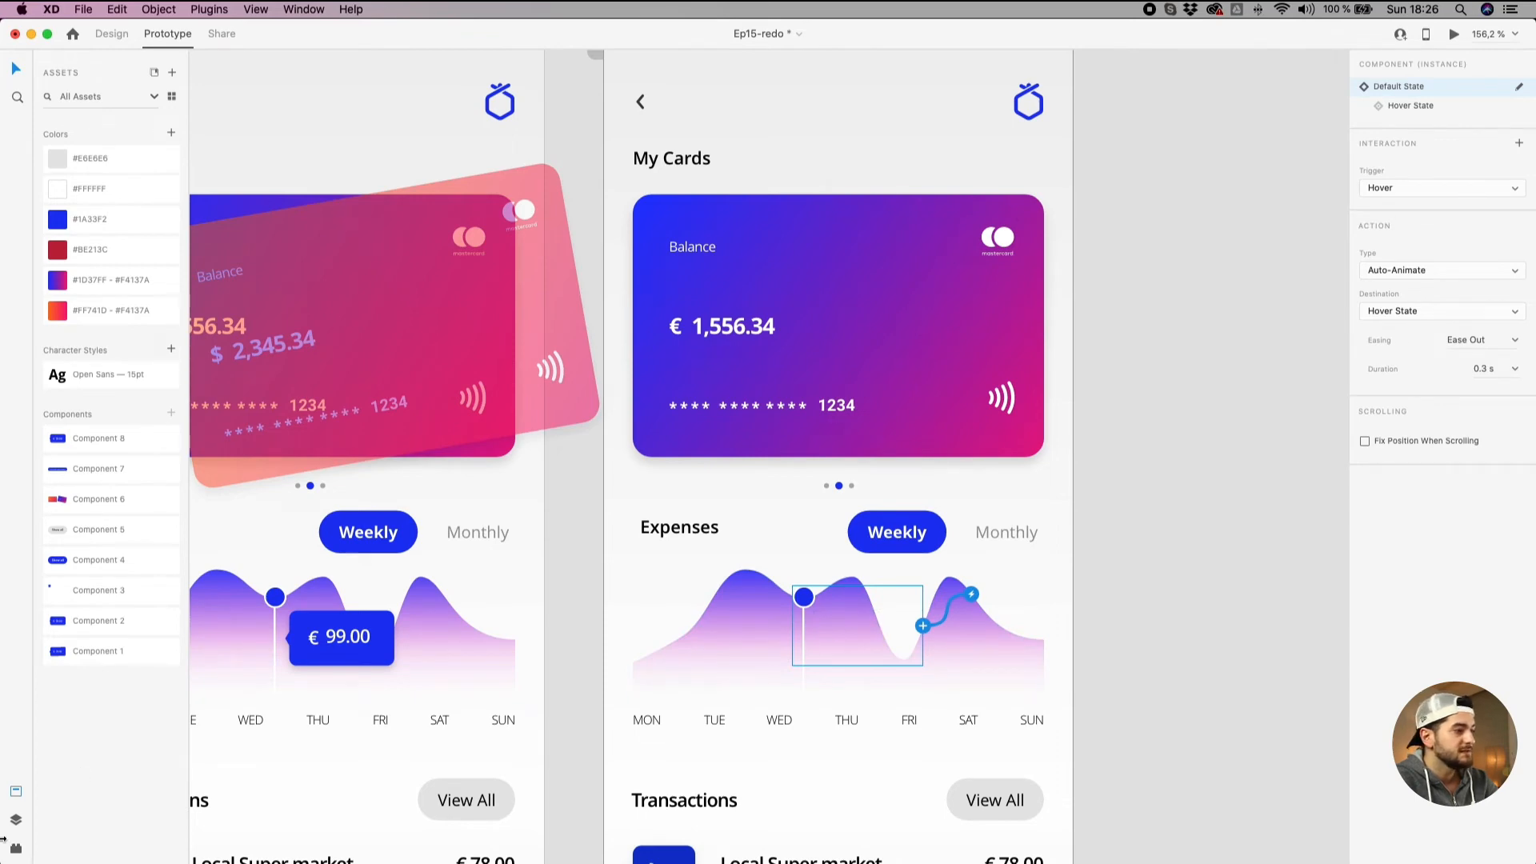
key(super+y)
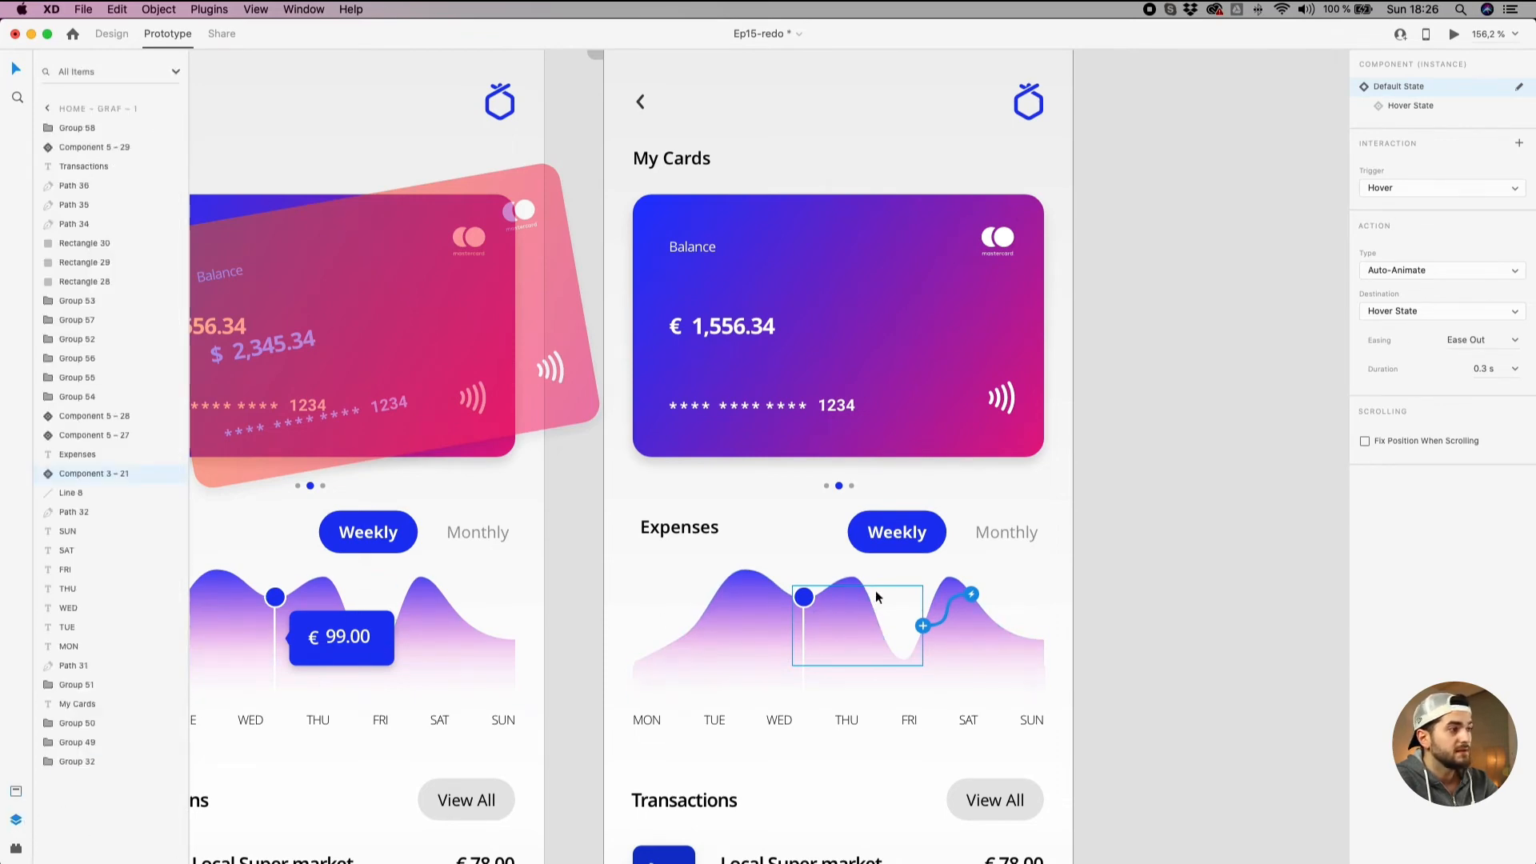
double_click(853, 629)
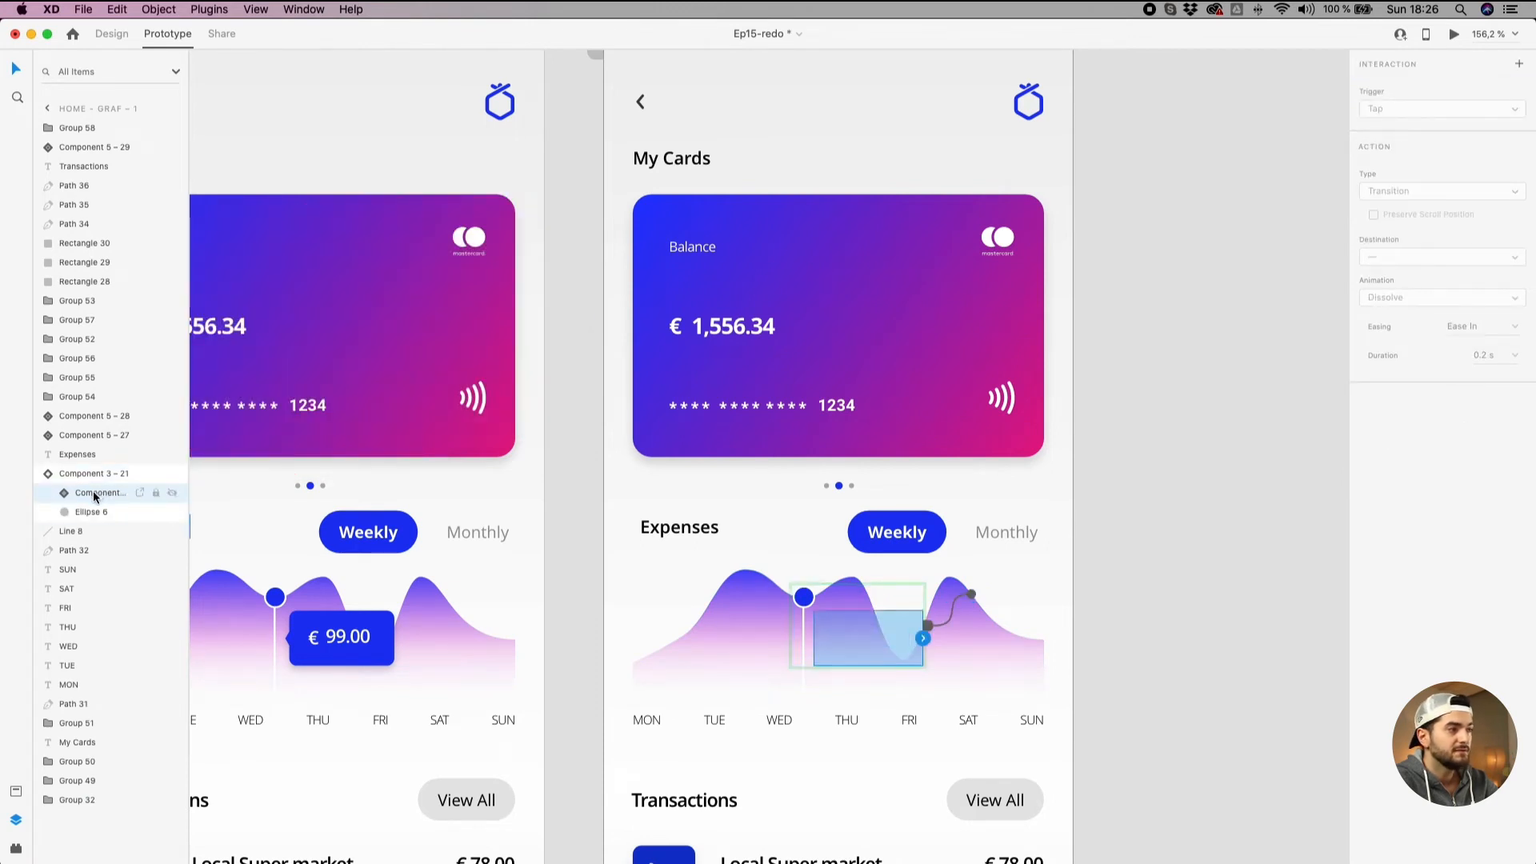
click(106, 35)
drag(1415, 479, 1475, 480)
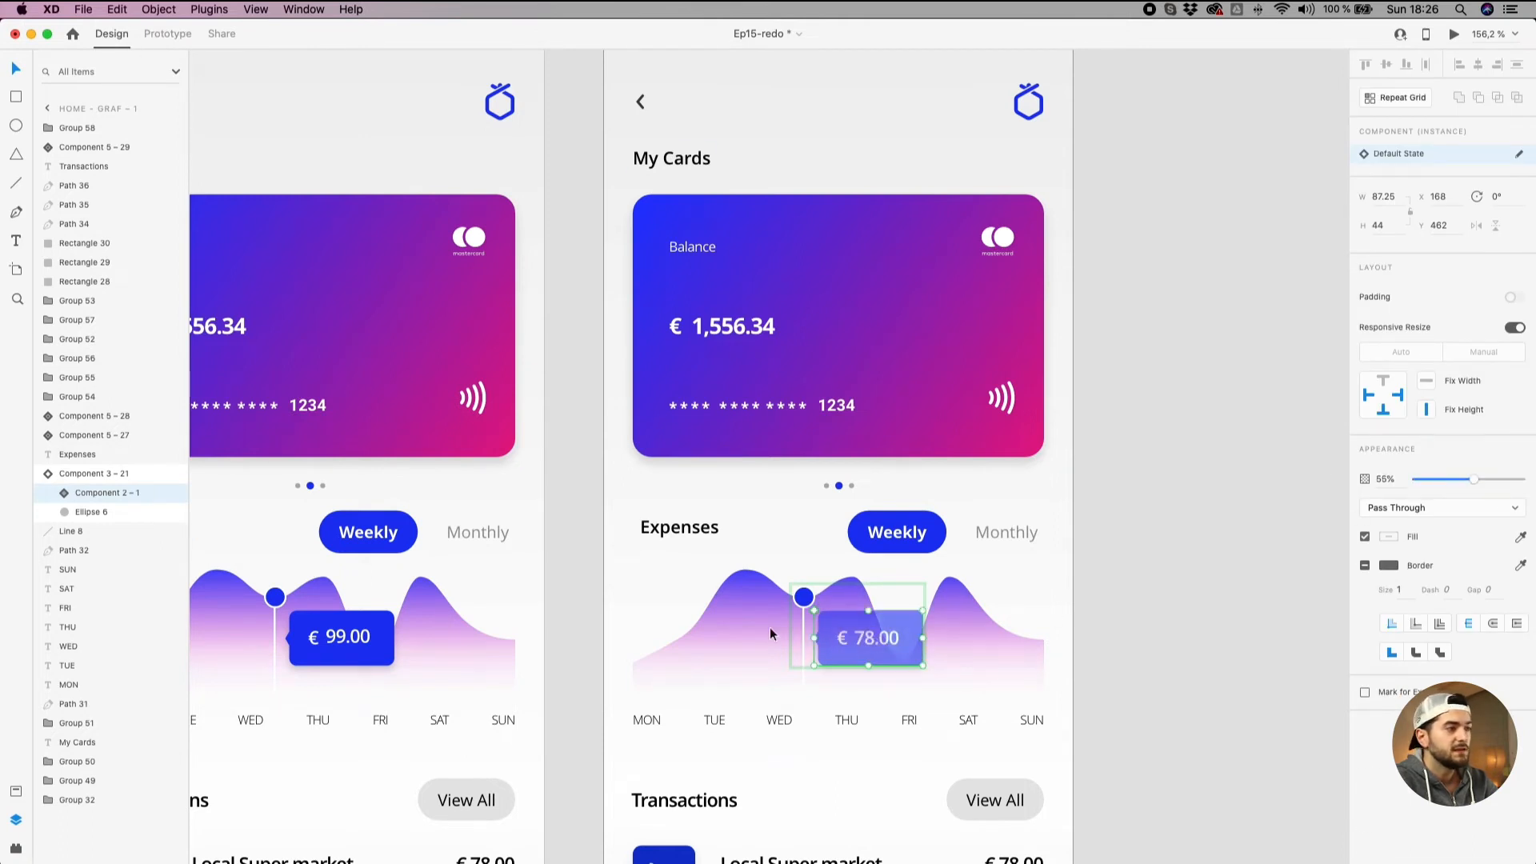
Move the repeat grid of amounts up inside the tooltip's mask group until 99.00 sits beside the euro sign.
click(64, 492)
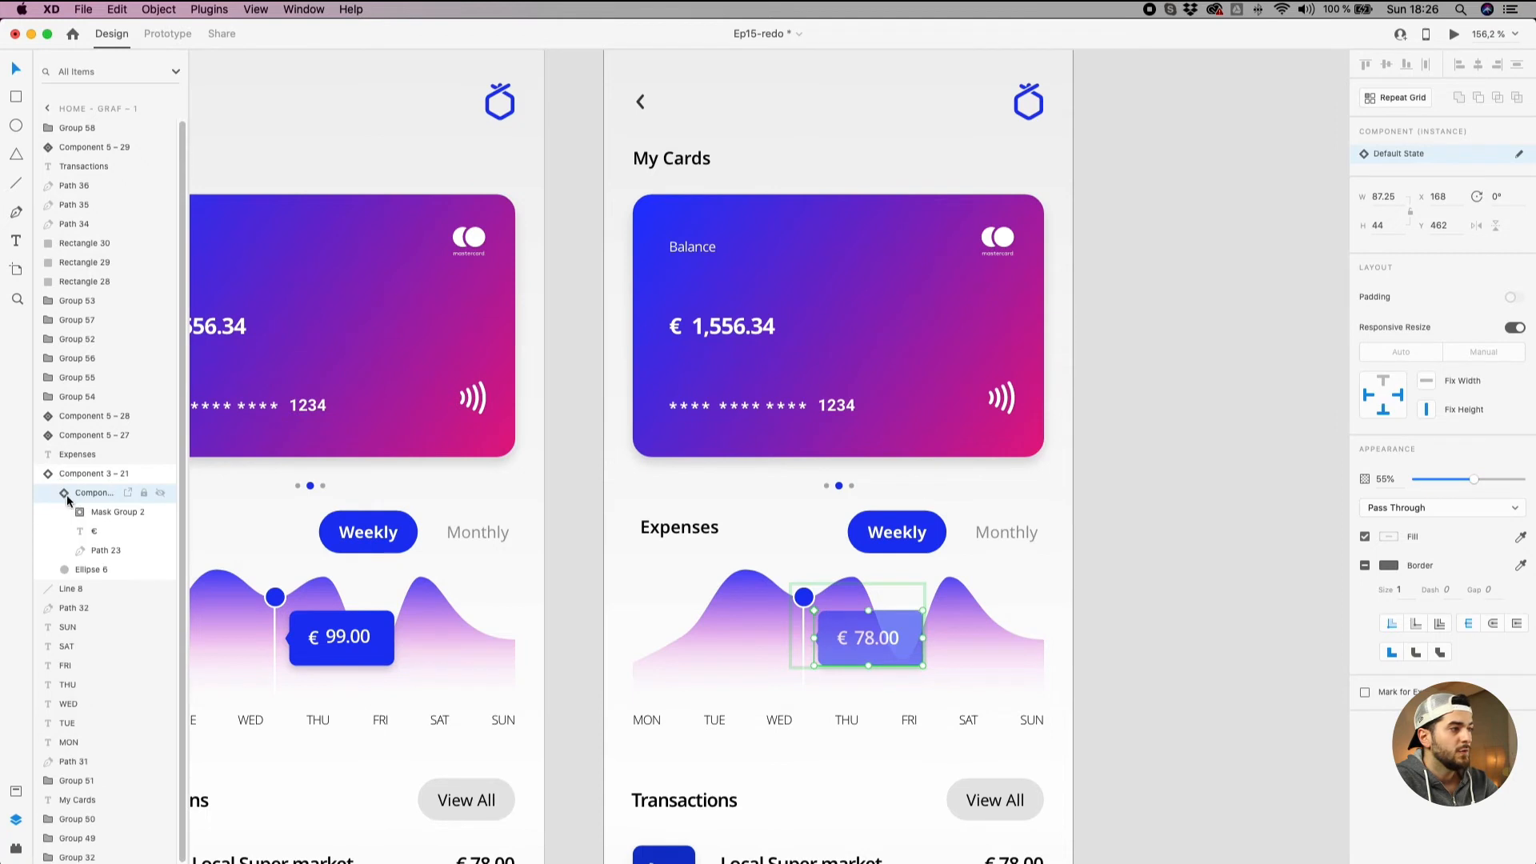
click(100, 518)
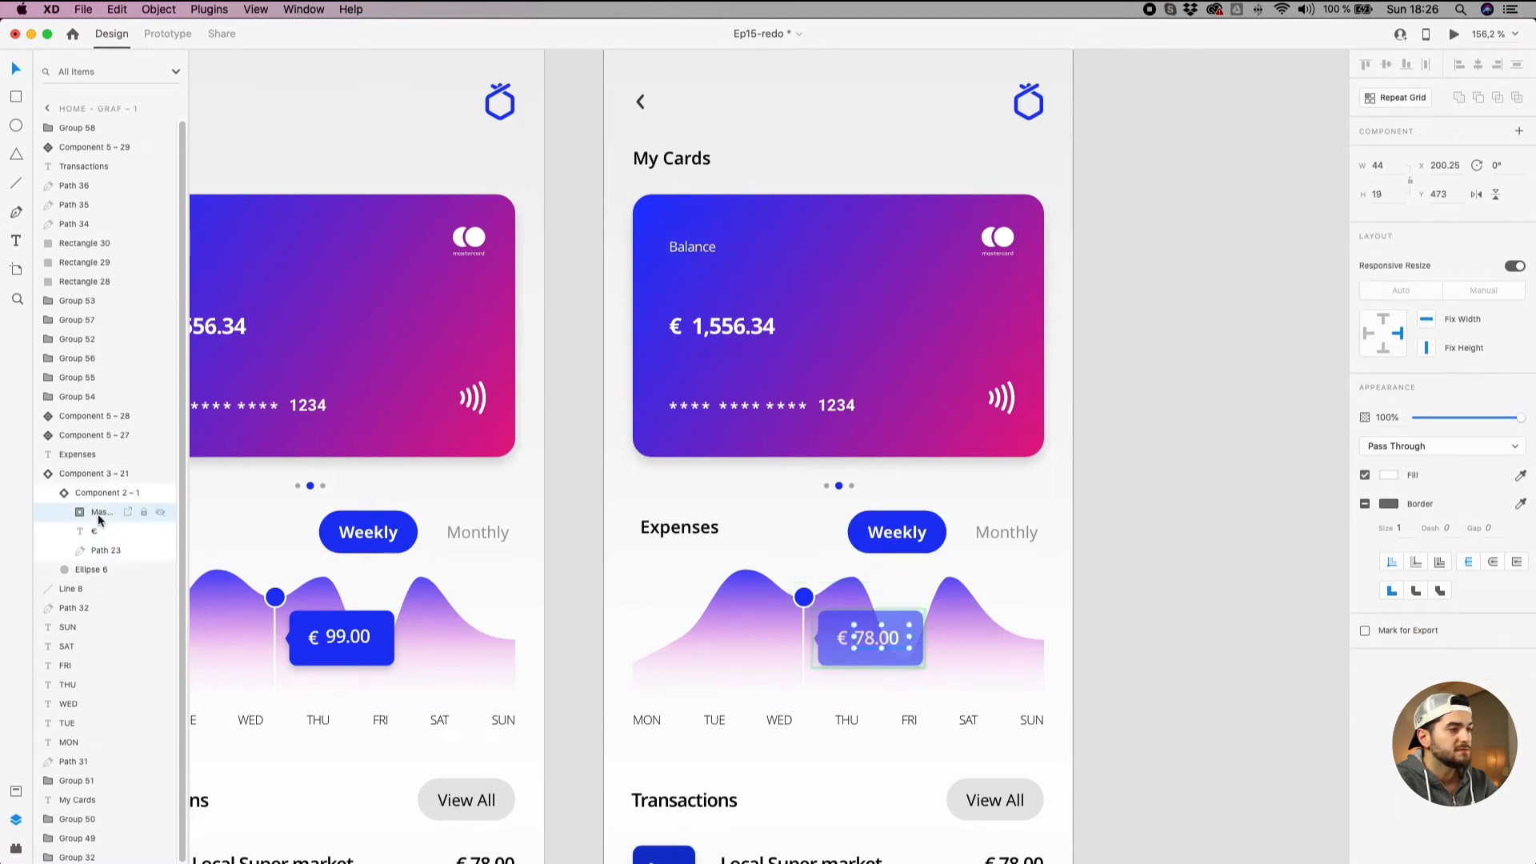
click(80, 516)
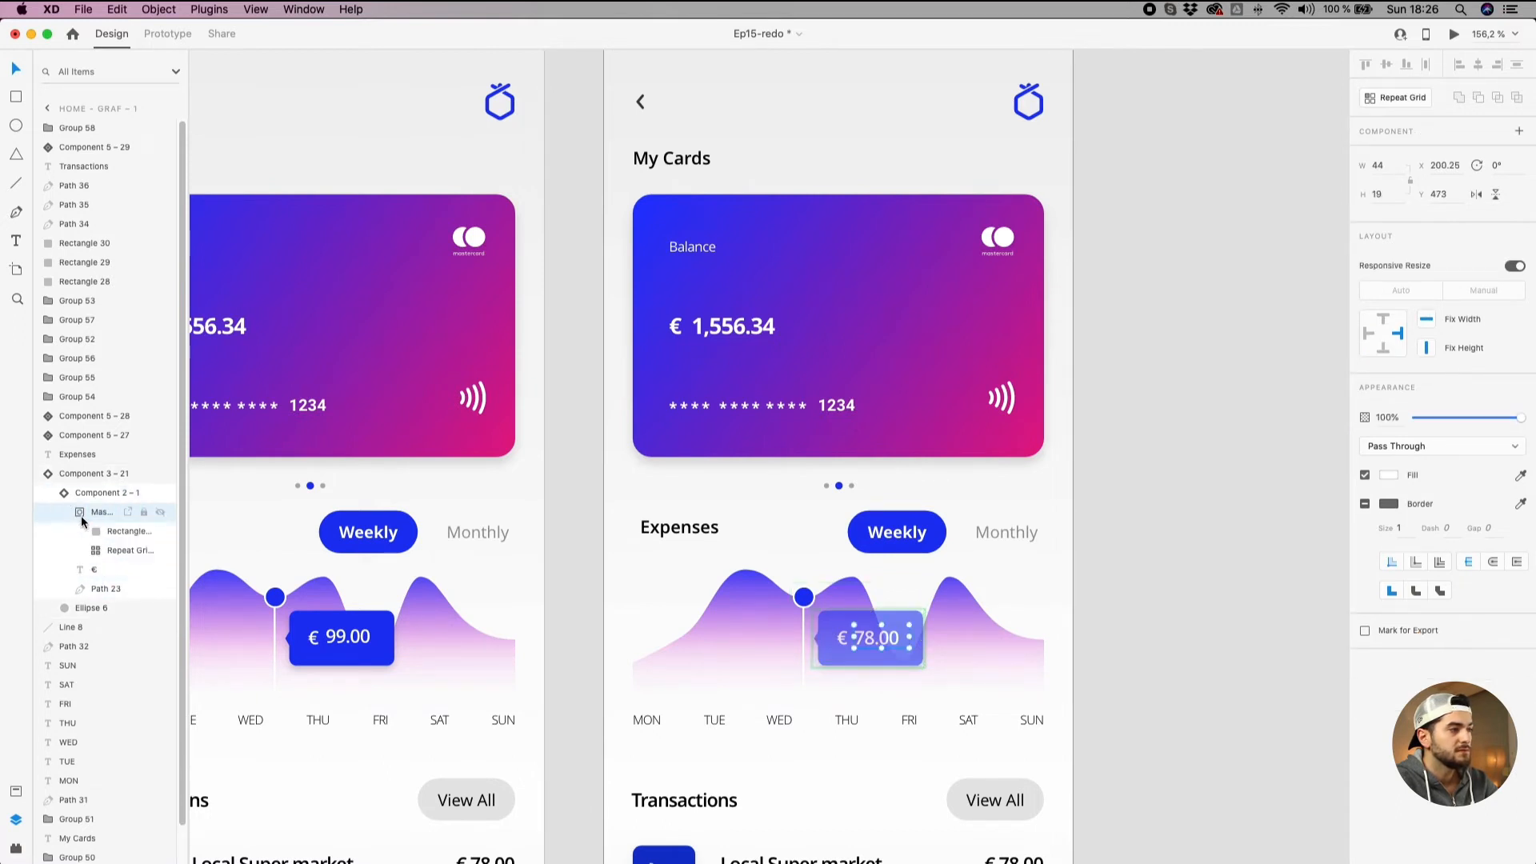
click(116, 550)
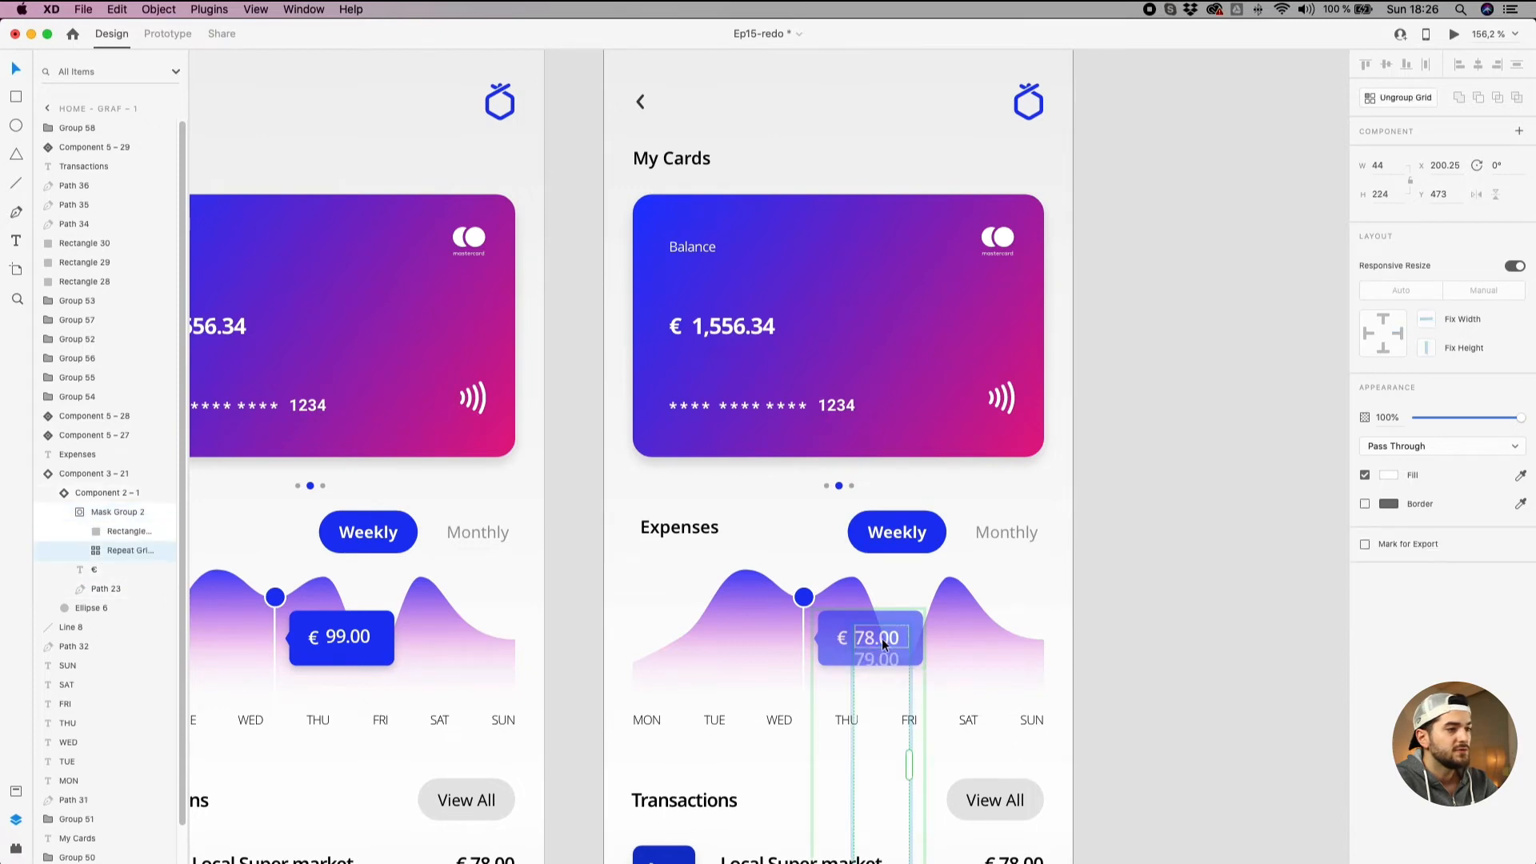
drag(888, 644, 897, 470)
scroll(880, 636, up, 6)
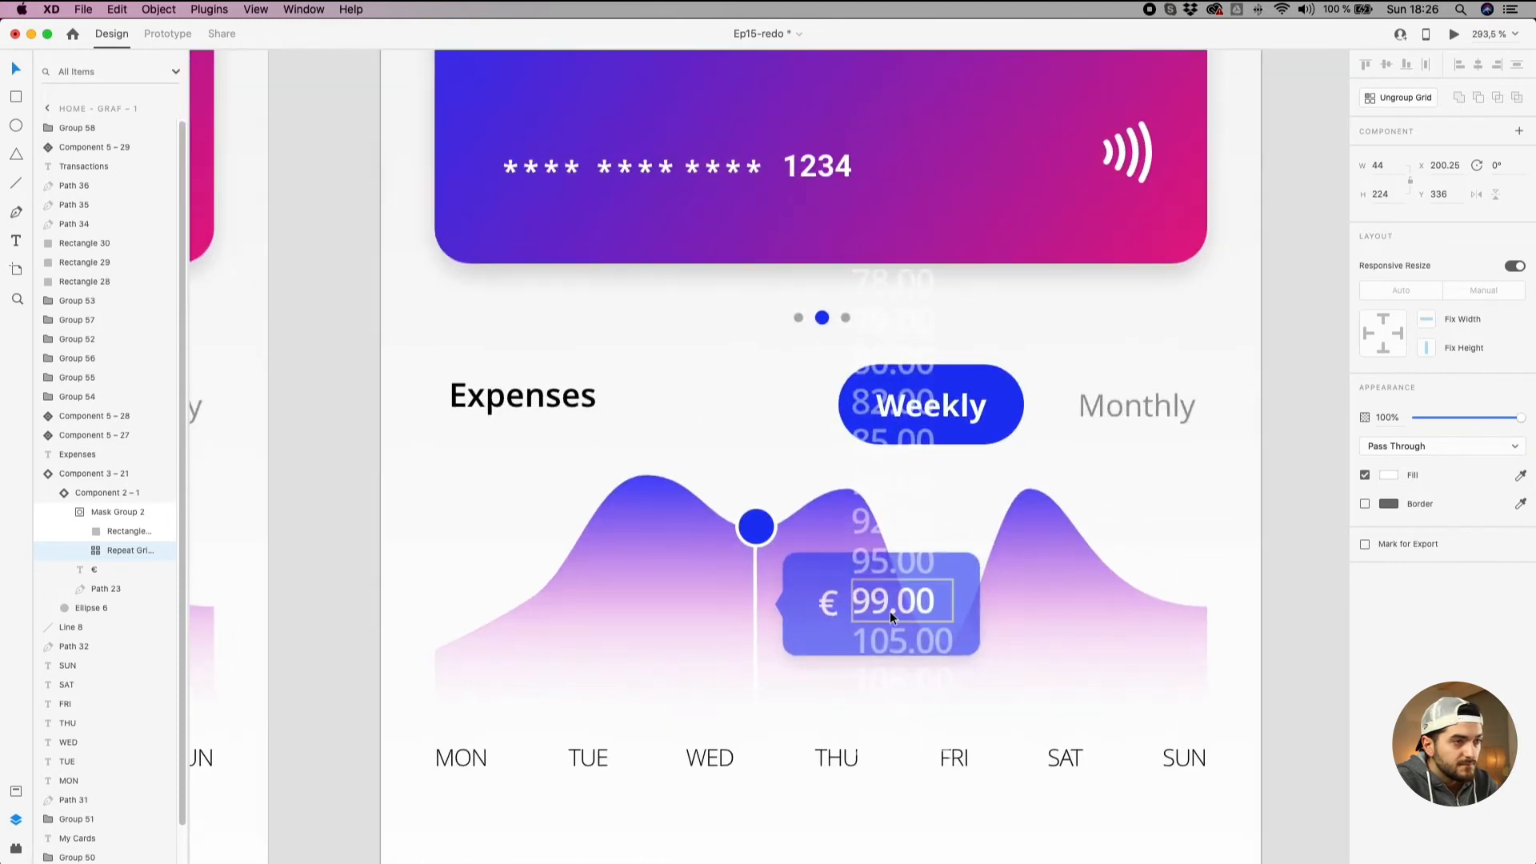
scroll(895, 608, up, 3)
drag(908, 603, 917, 603)
scroll(917, 603, down, 5)
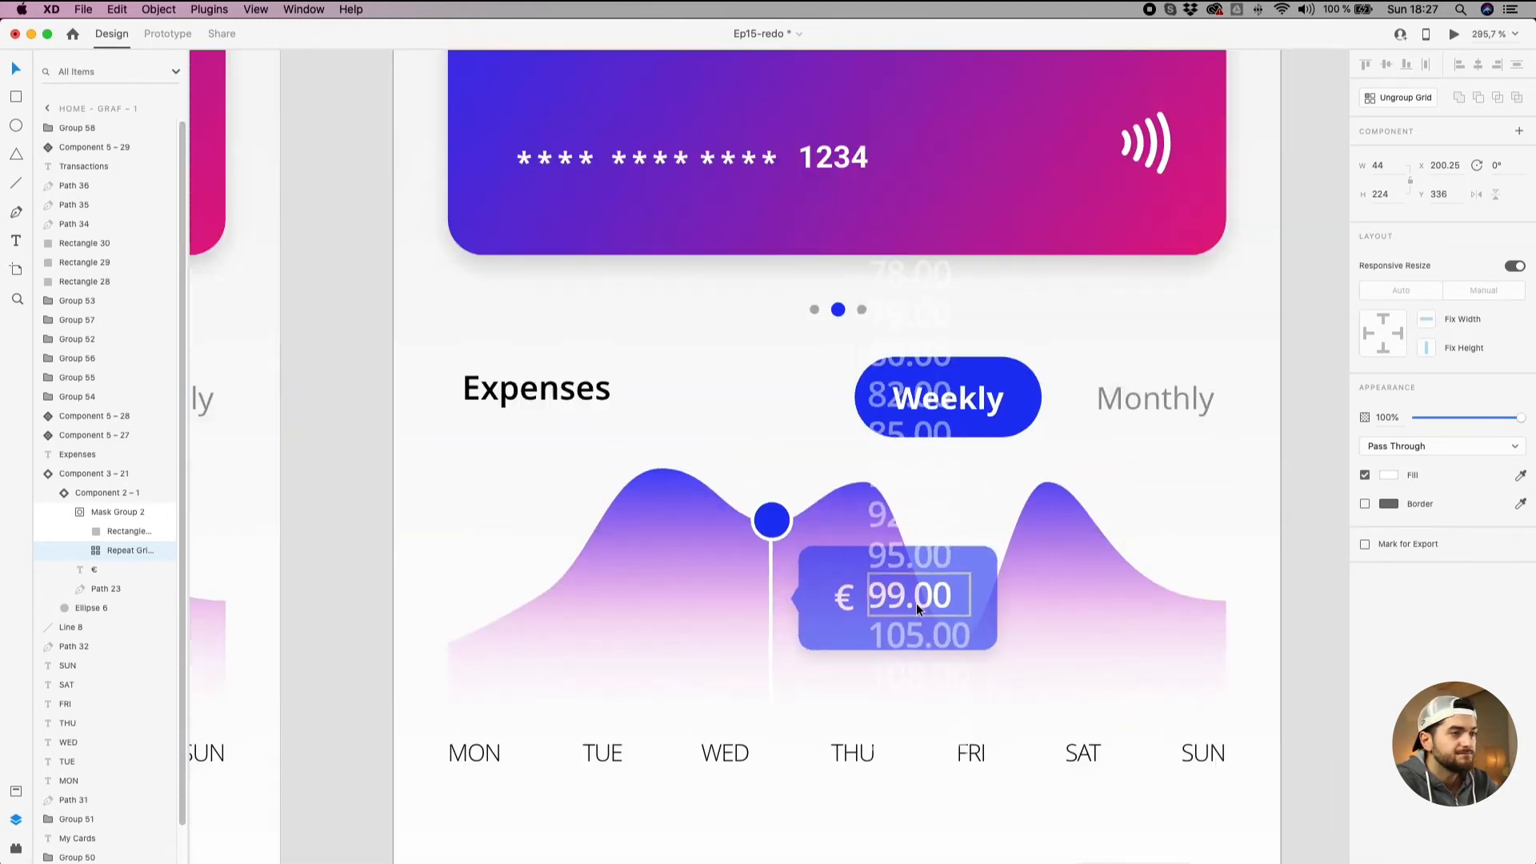
Hide the nested tooltip on Home - Graf – 1 again by setting its opacity to 0%.
click(655, 588)
click(819, 602)
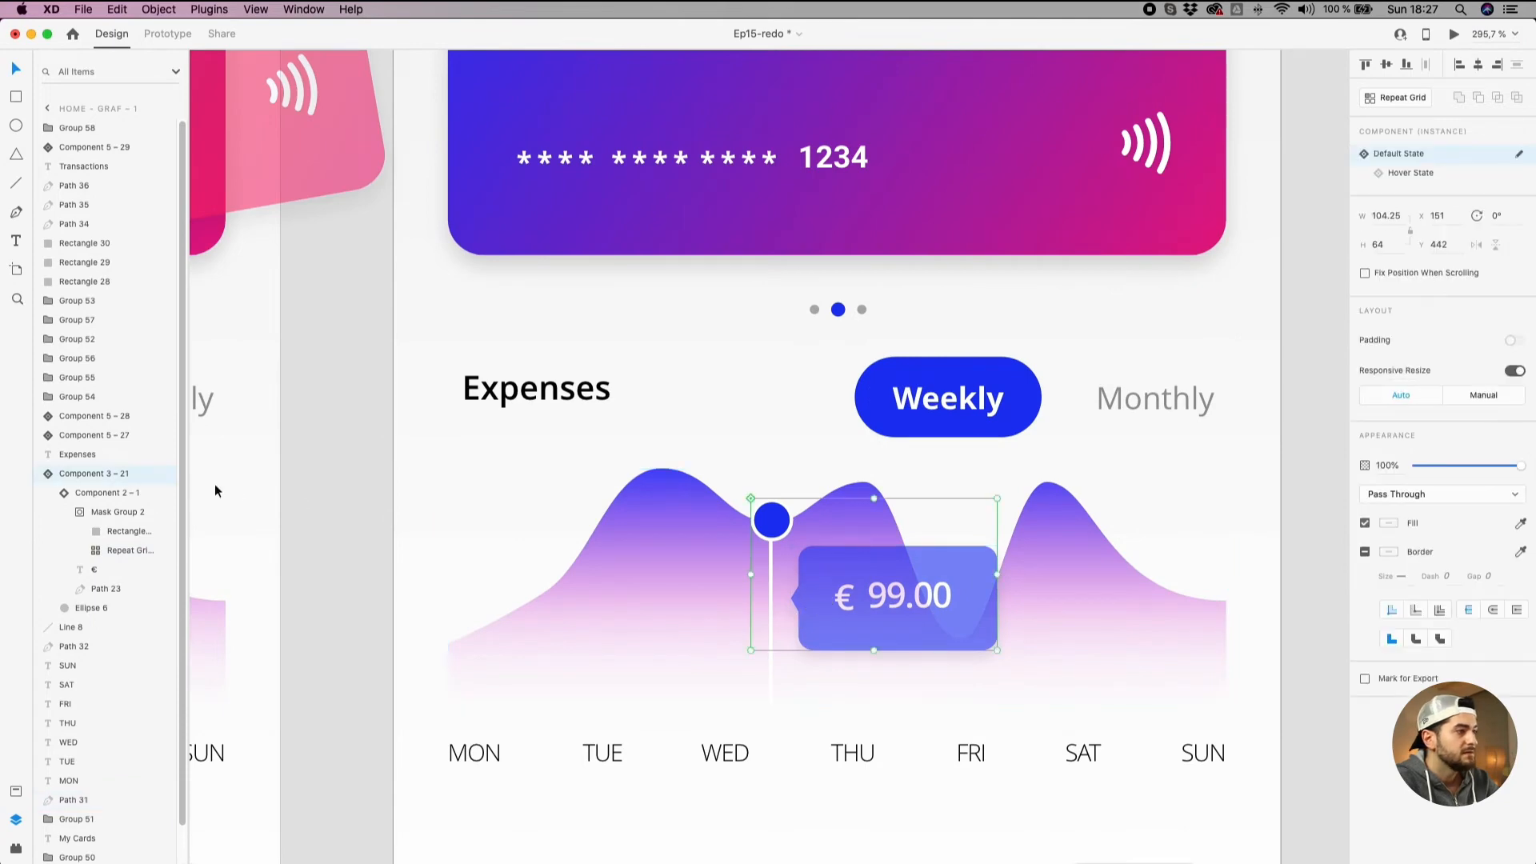
click(102, 494)
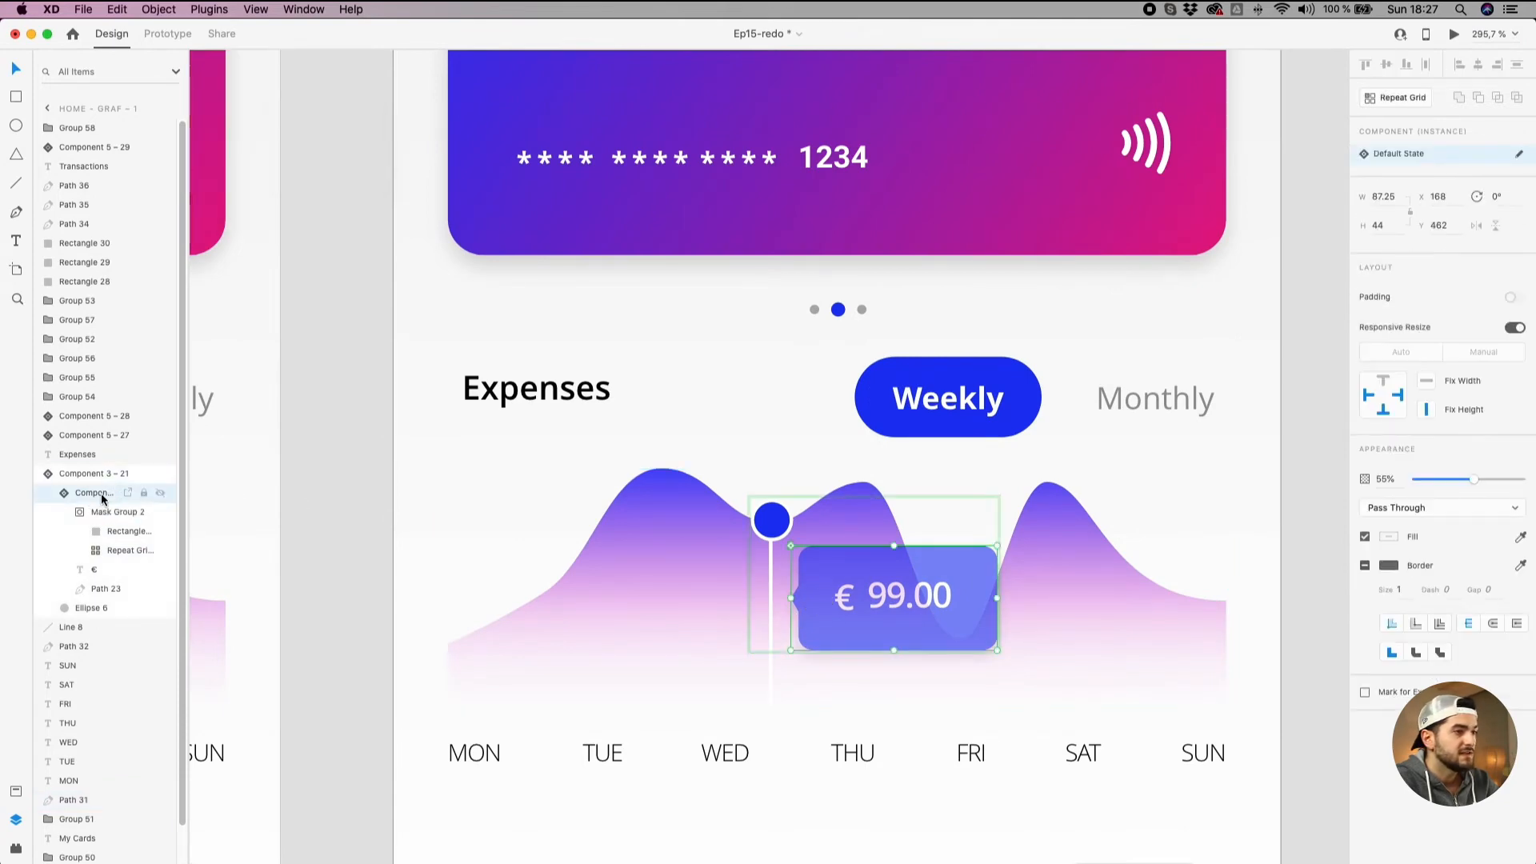
drag(1468, 486, 1227, 480)
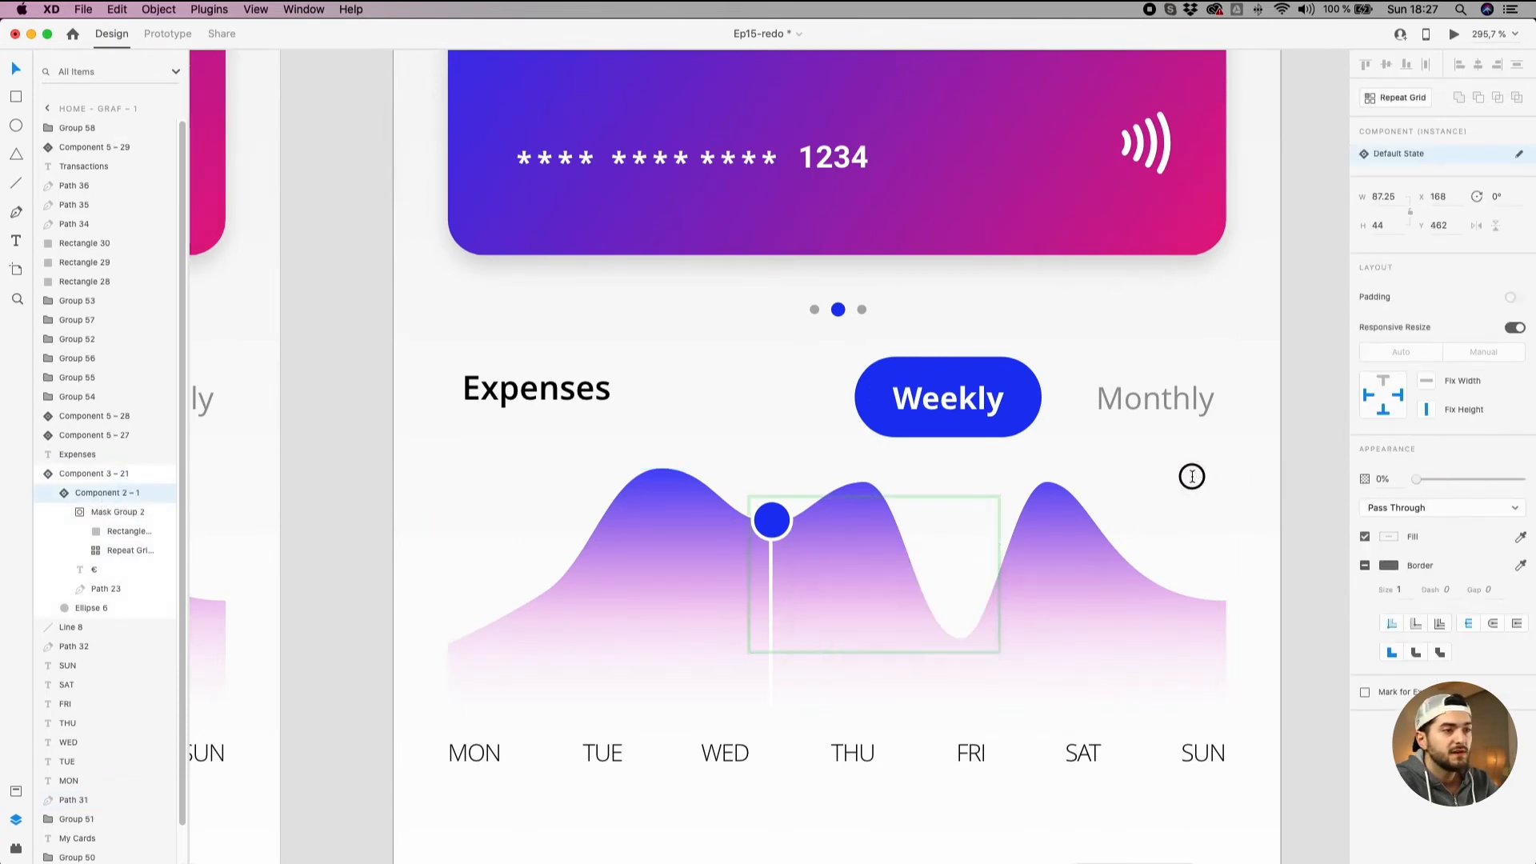
scroll(1135, 474, down, 5)
click(1183, 399)
Preview from Home - Slider, moving the graph marker and pointing at it again to test the tooltip, and close the preview.
click(676, 179)
click(382, 180)
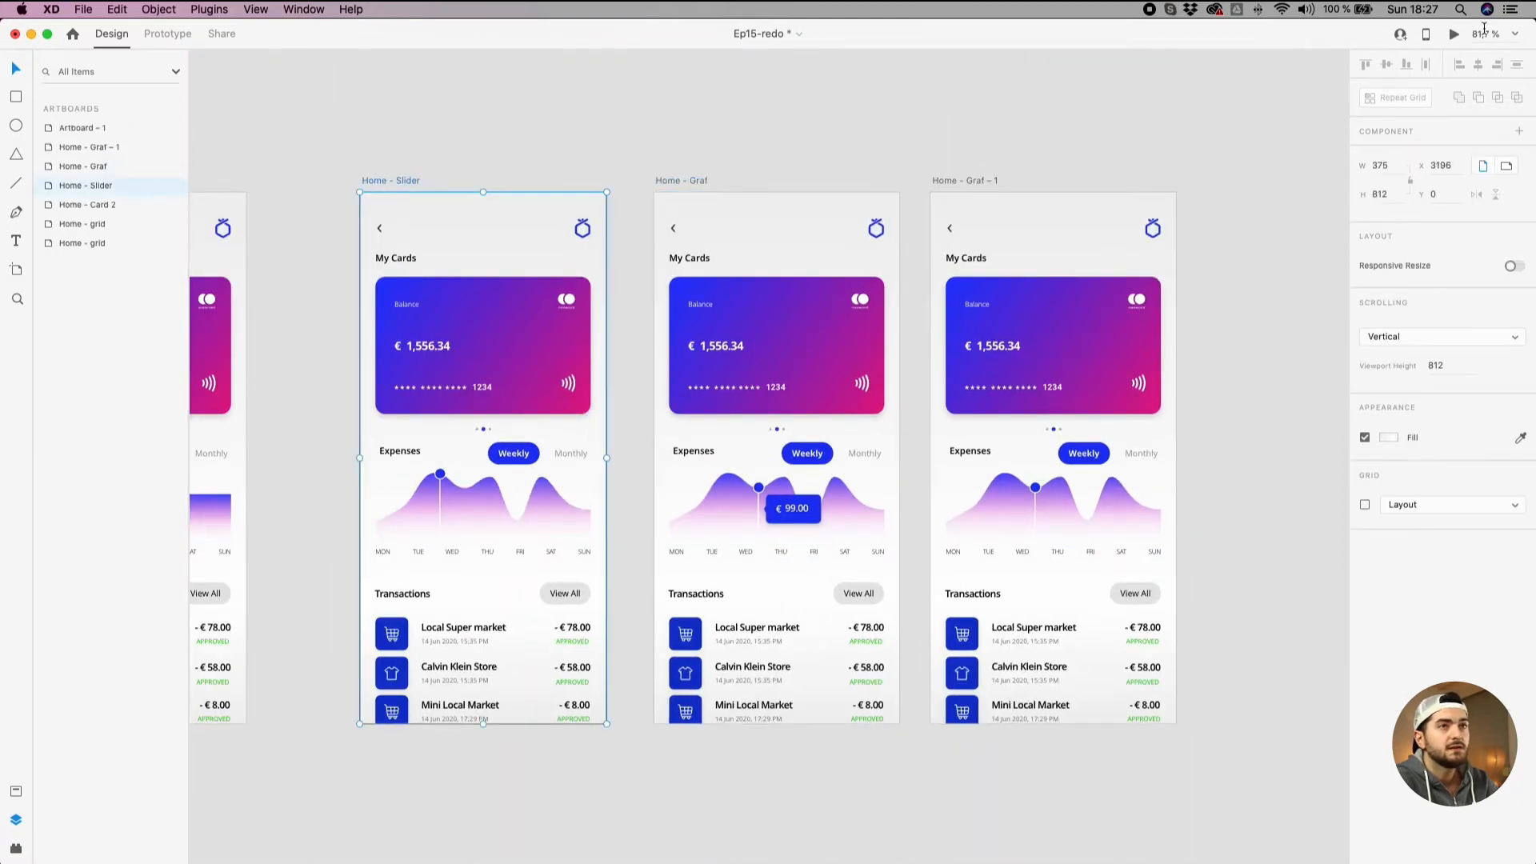
click(1453, 35)
click(1006, 488)
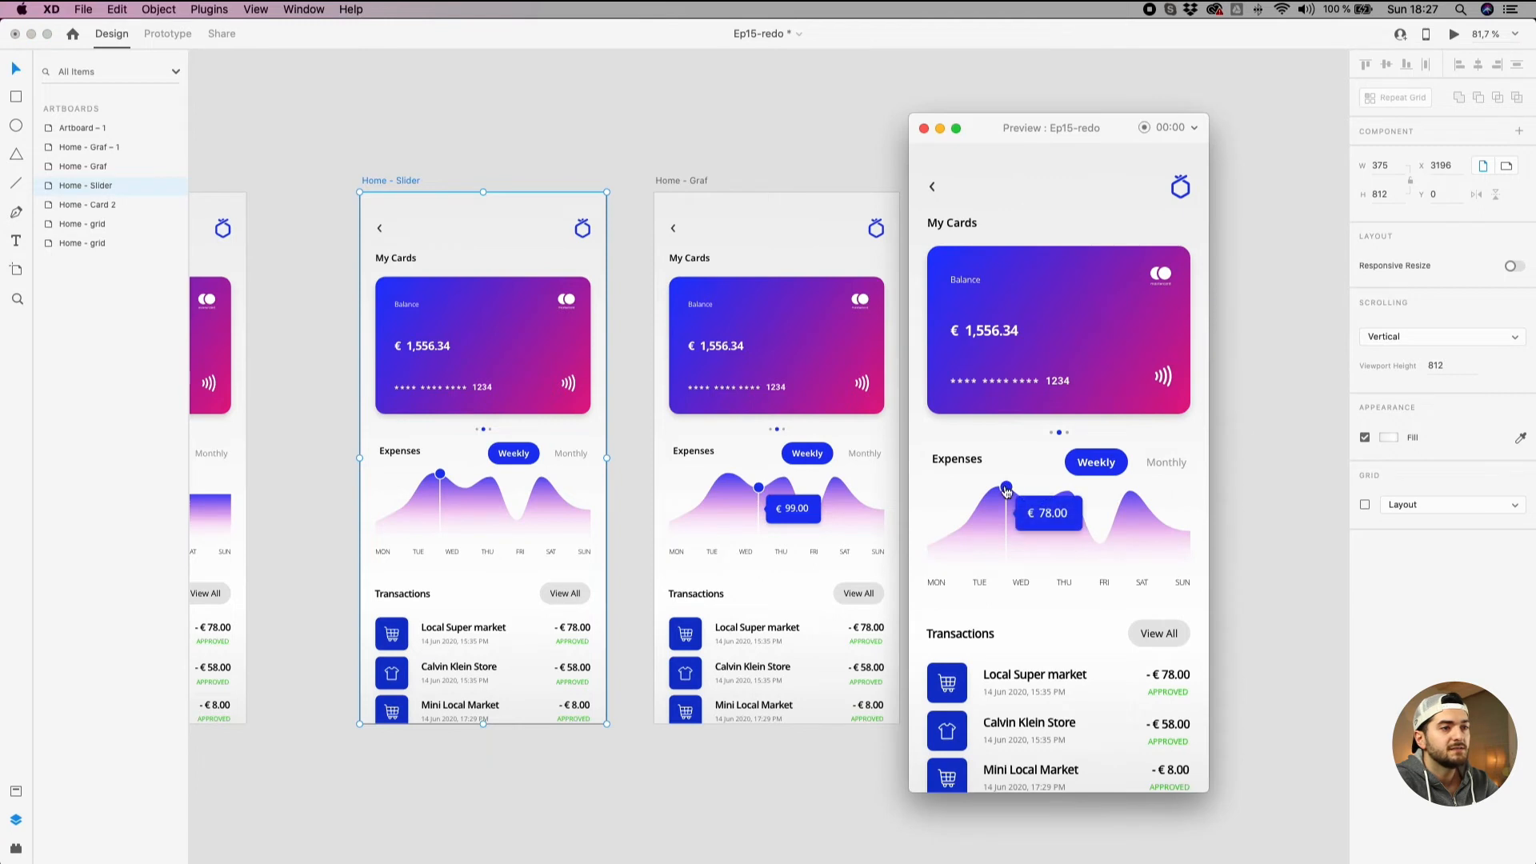
drag(1005, 489, 1052, 499)
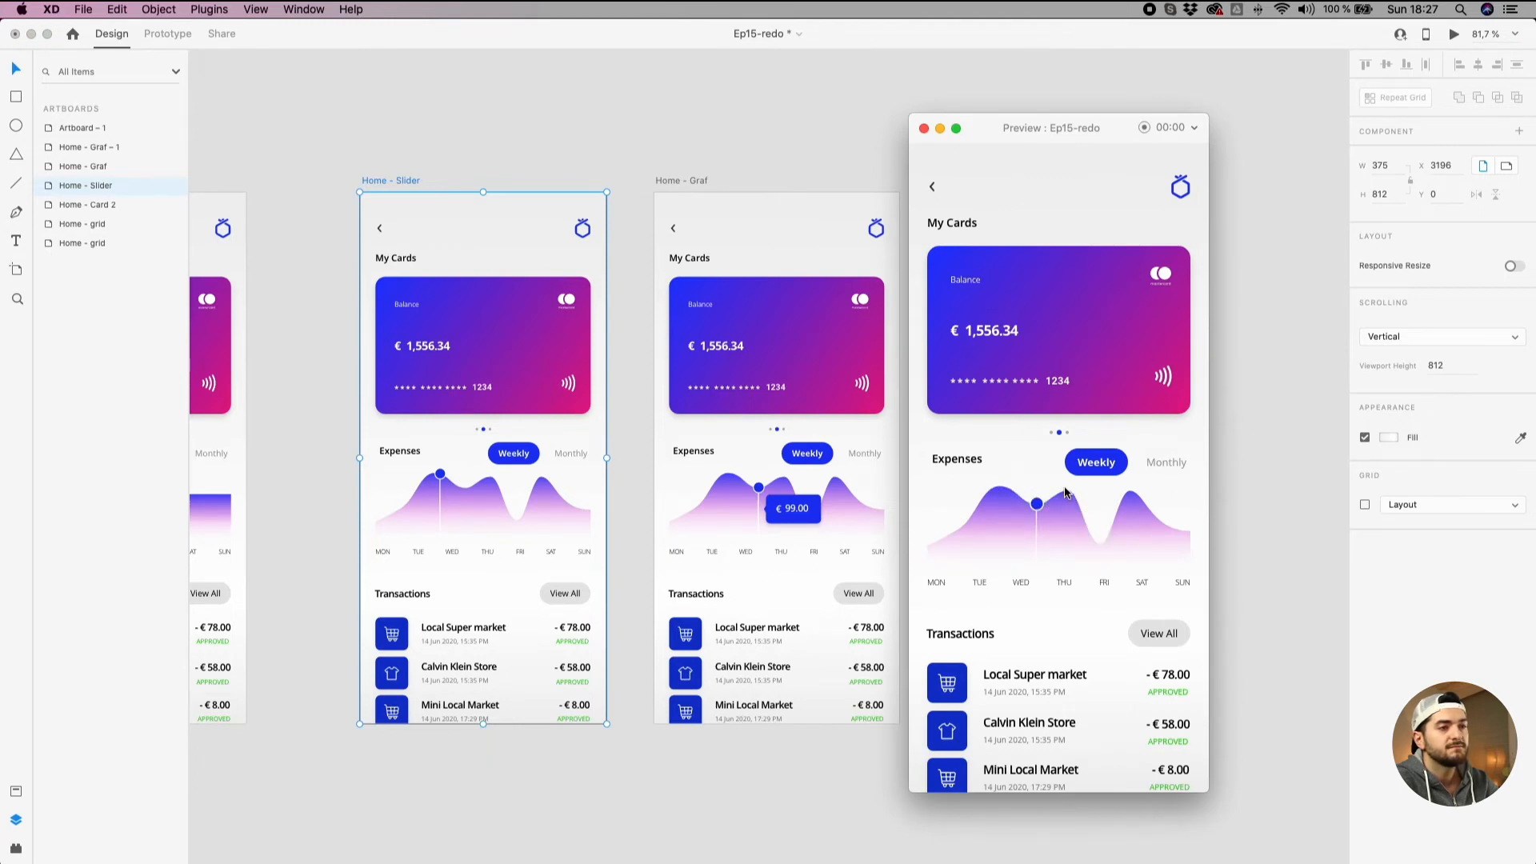
mouse_move(1040, 503)
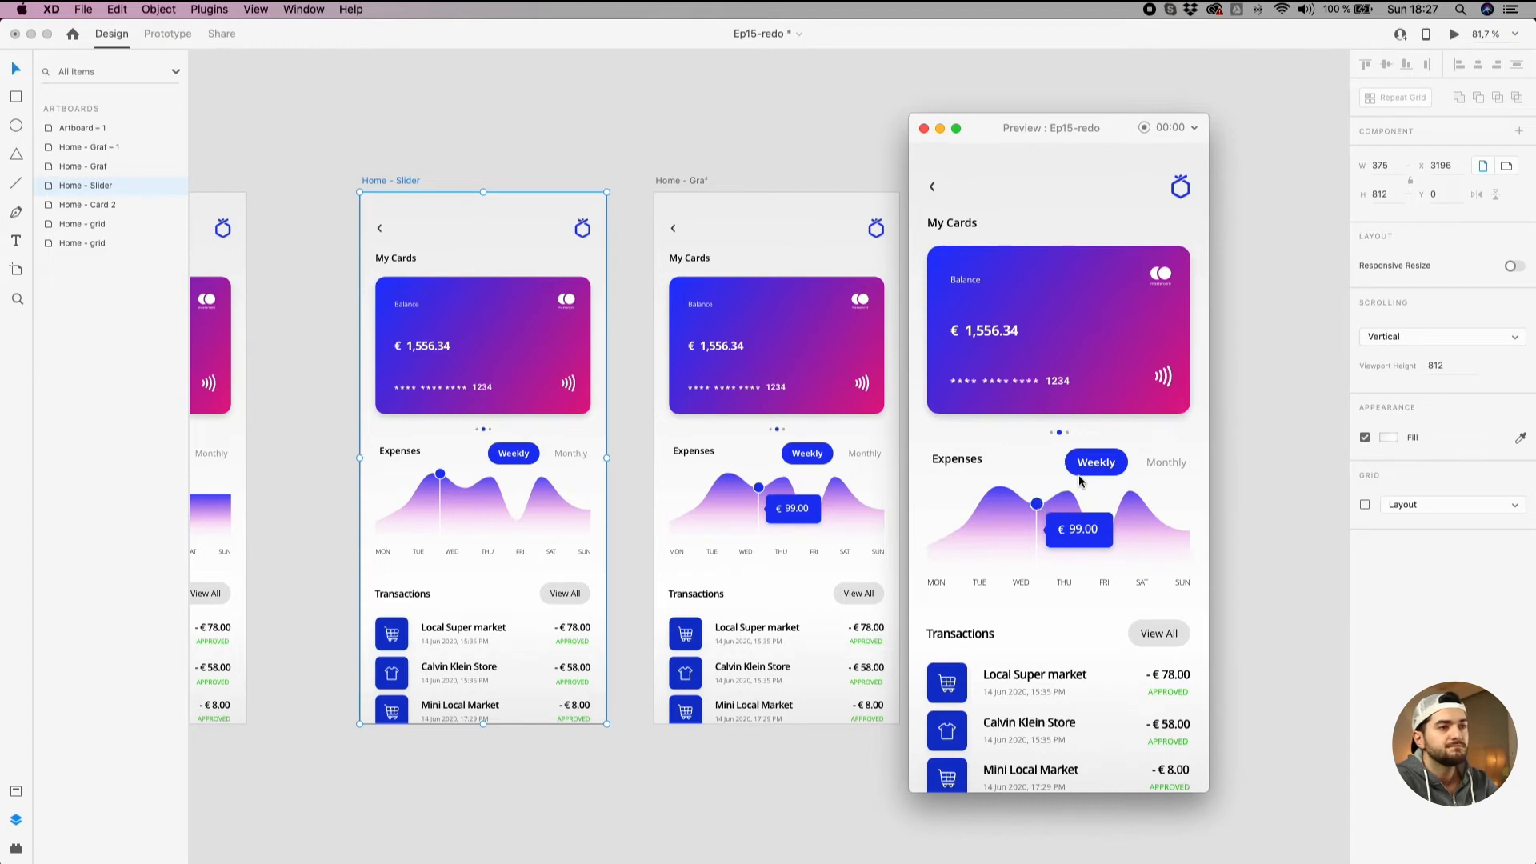
click(940, 128)
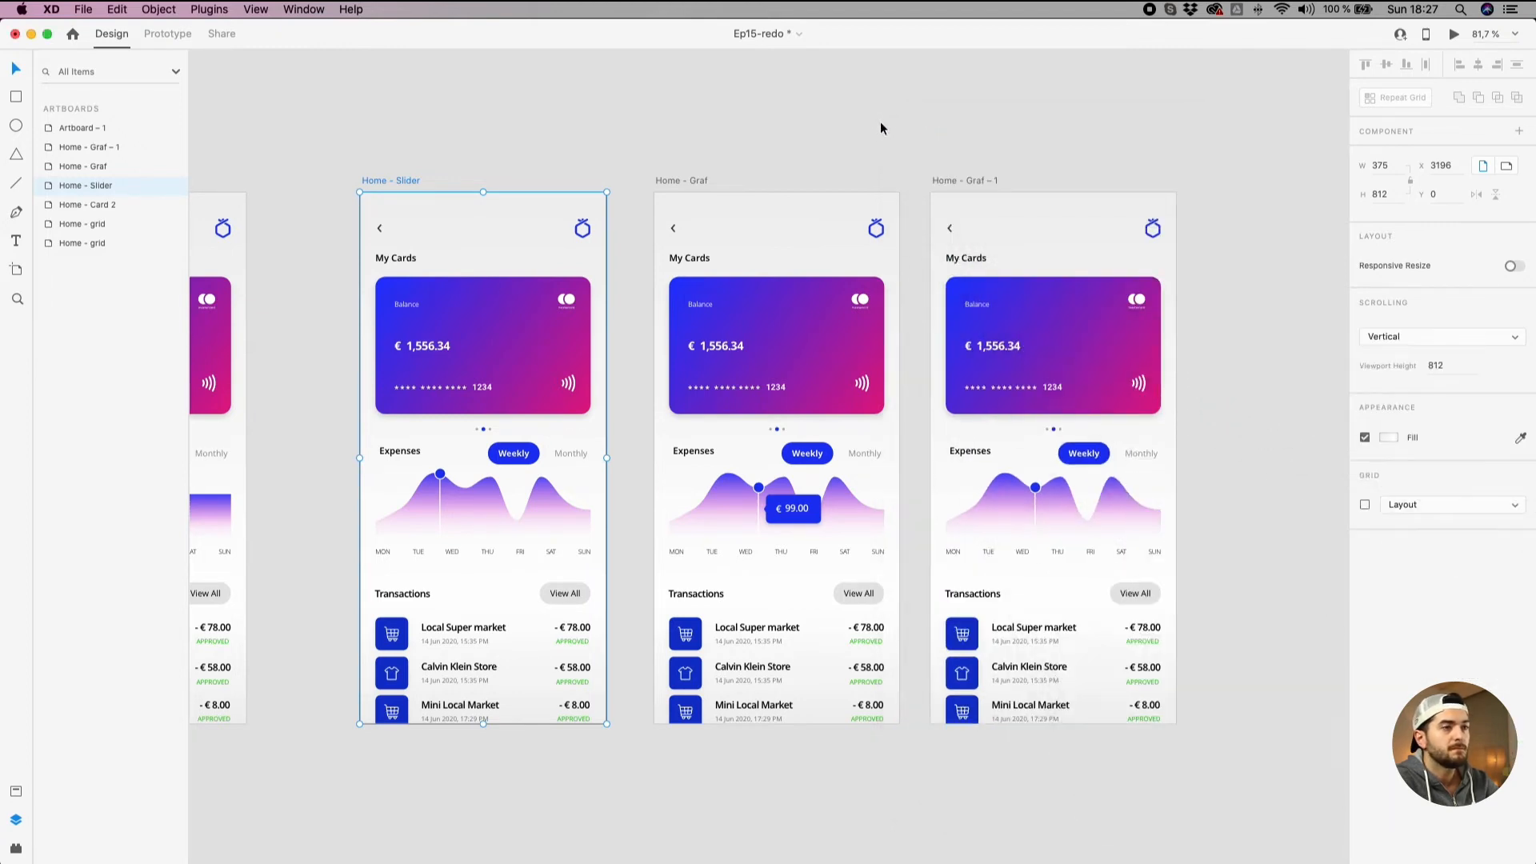
Reposition the Home - Slider and Home - Graf – 1 artboards so they are evenly spaced on either side of Home - Graf.
scroll(880, 126, down, 3)
drag(1037, 119, 924, 169)
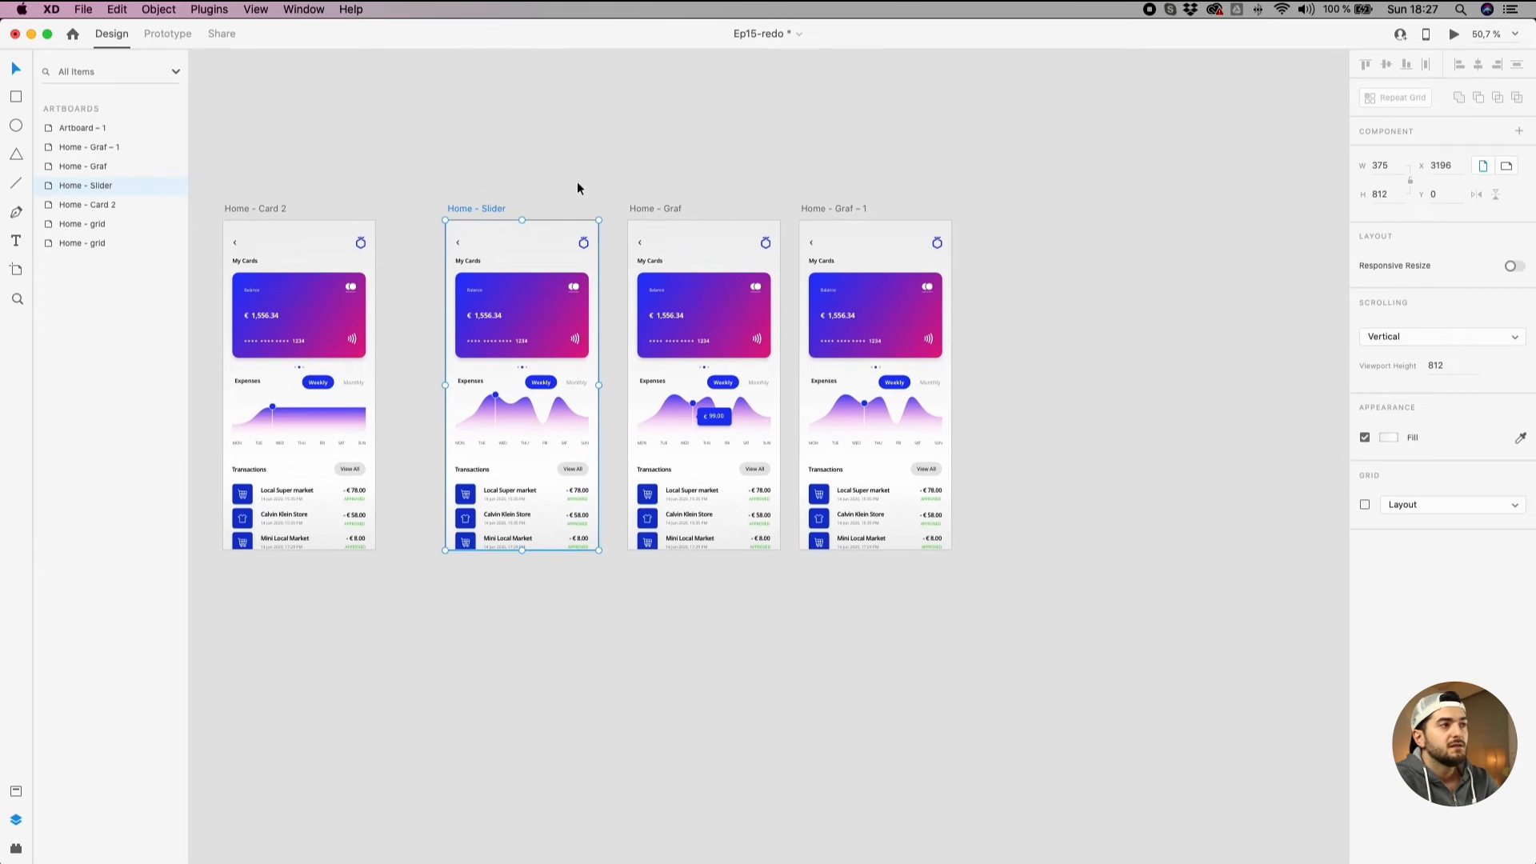
drag(494, 209, 488, 207)
click(828, 207)
drag(827, 207, 843, 206)
scroll(1152, 317, down, 2)
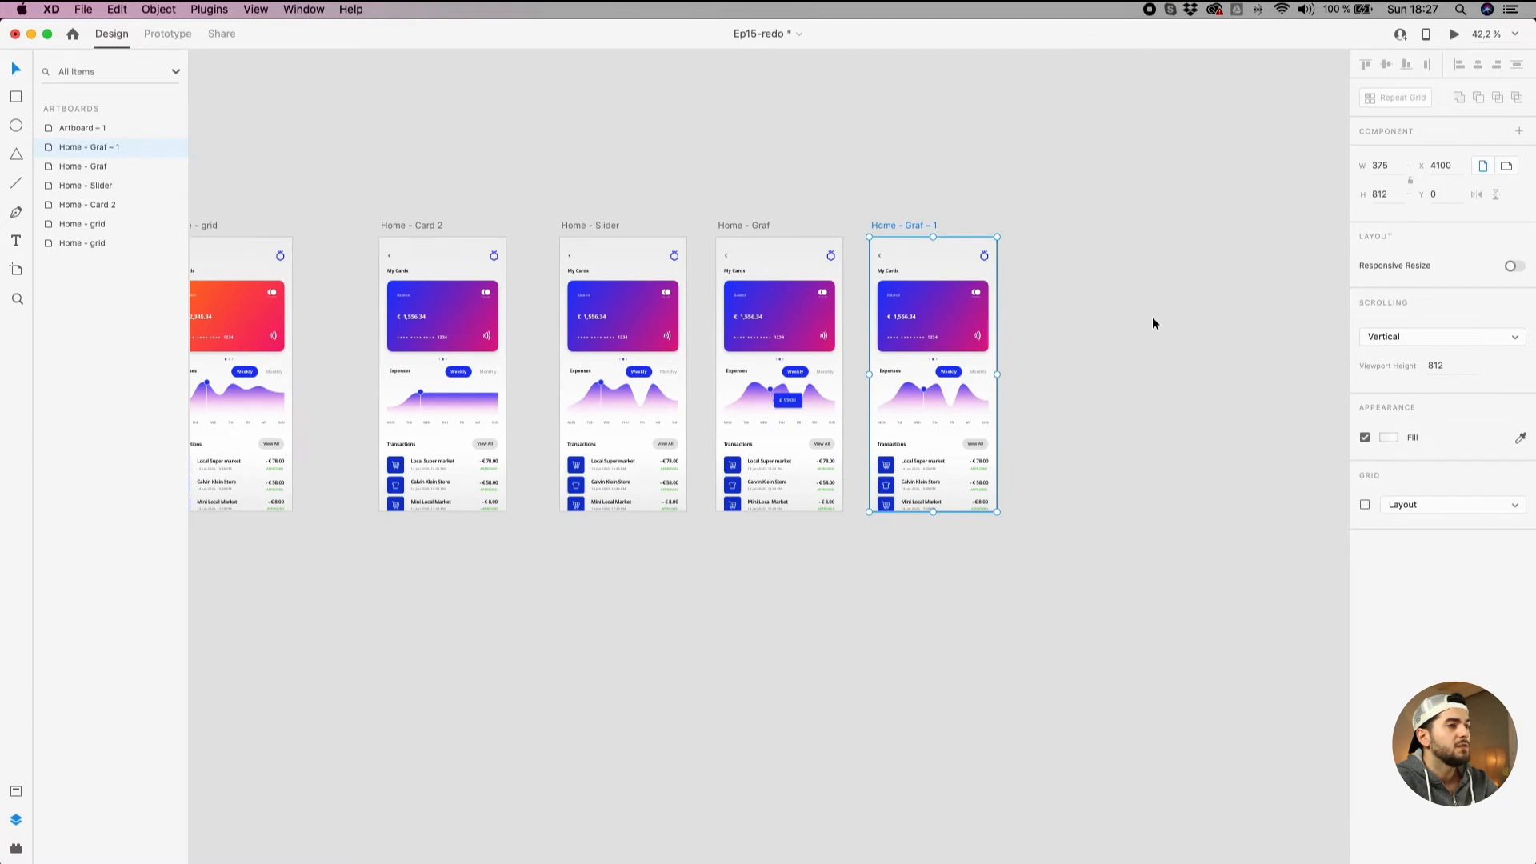
scroll(1152, 323, down, 2)
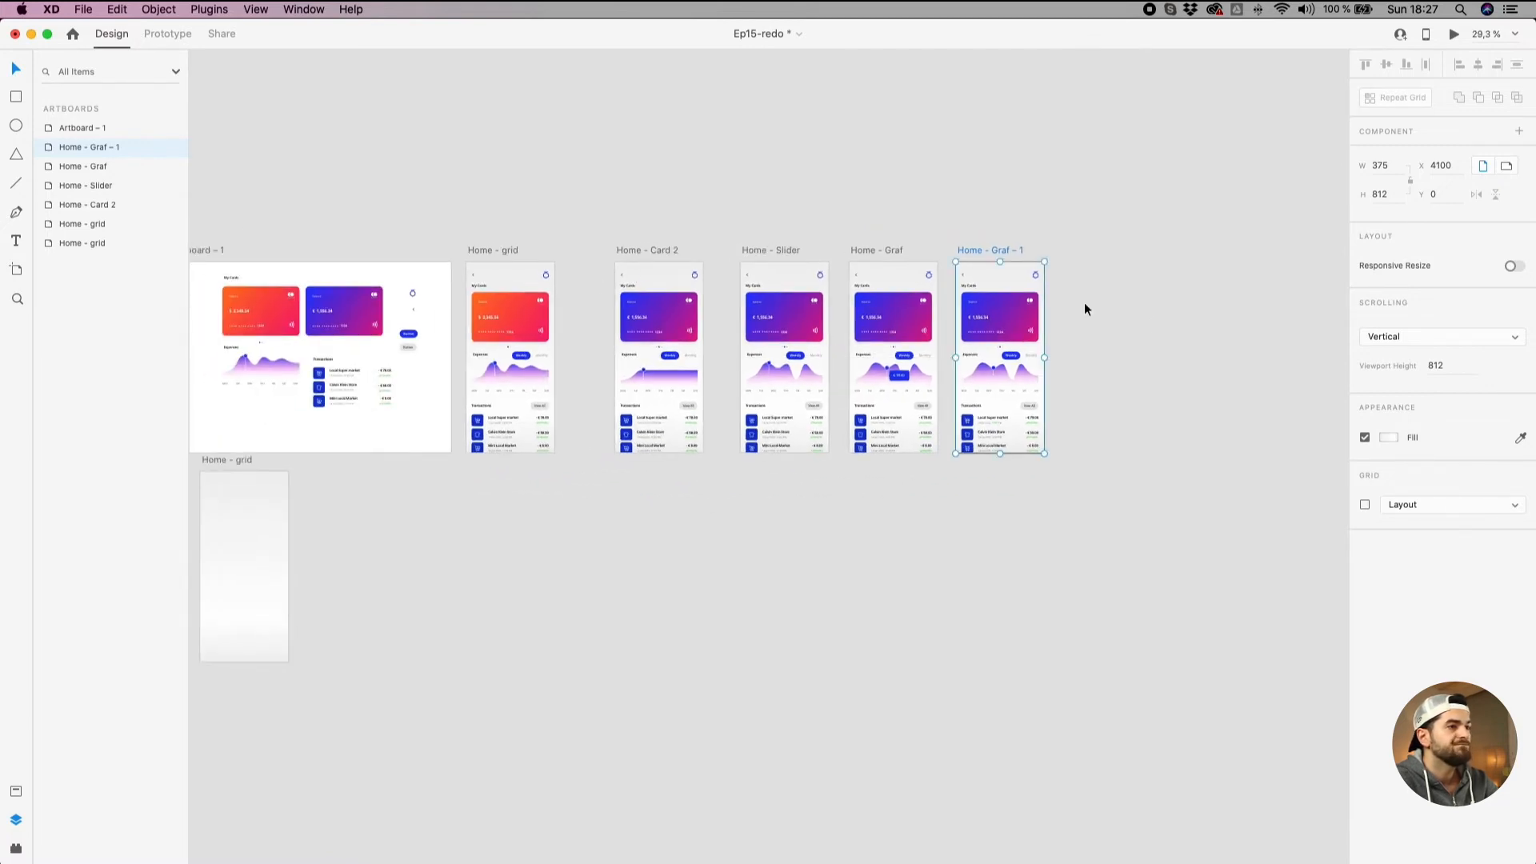
Try deleting the stray orange and purple card group lying outside the Home - Graf – 1 artboard, and undo the deletion.
scroll(1083, 308, up, 3)
scroll(1142, 284, right, 3)
click(808, 308)
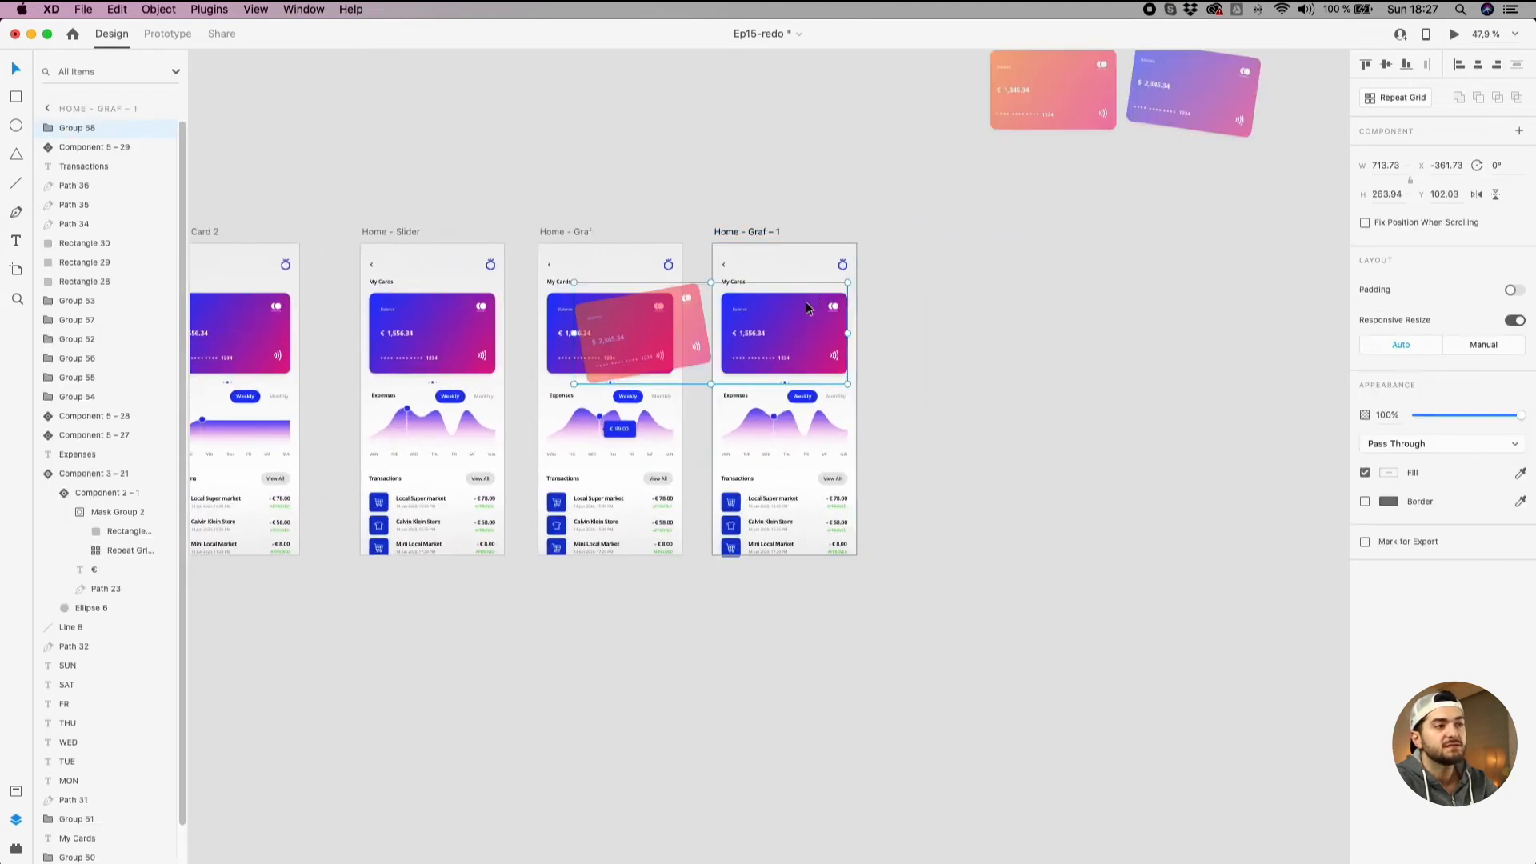
click(1024, 316)
click(806, 312)
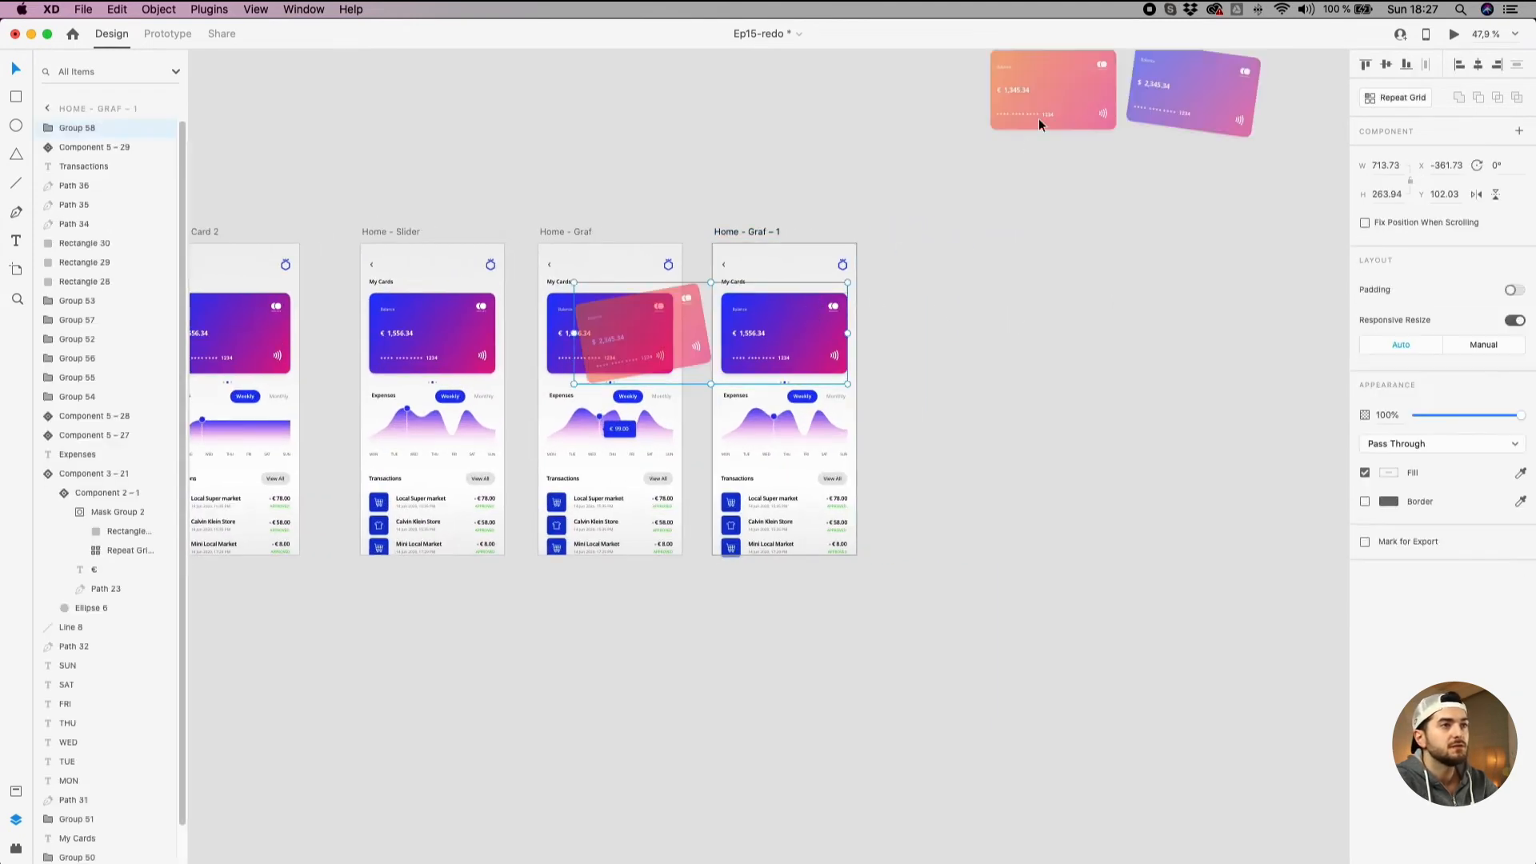
drag(1048, 100, 976, 260)
click(987, 250)
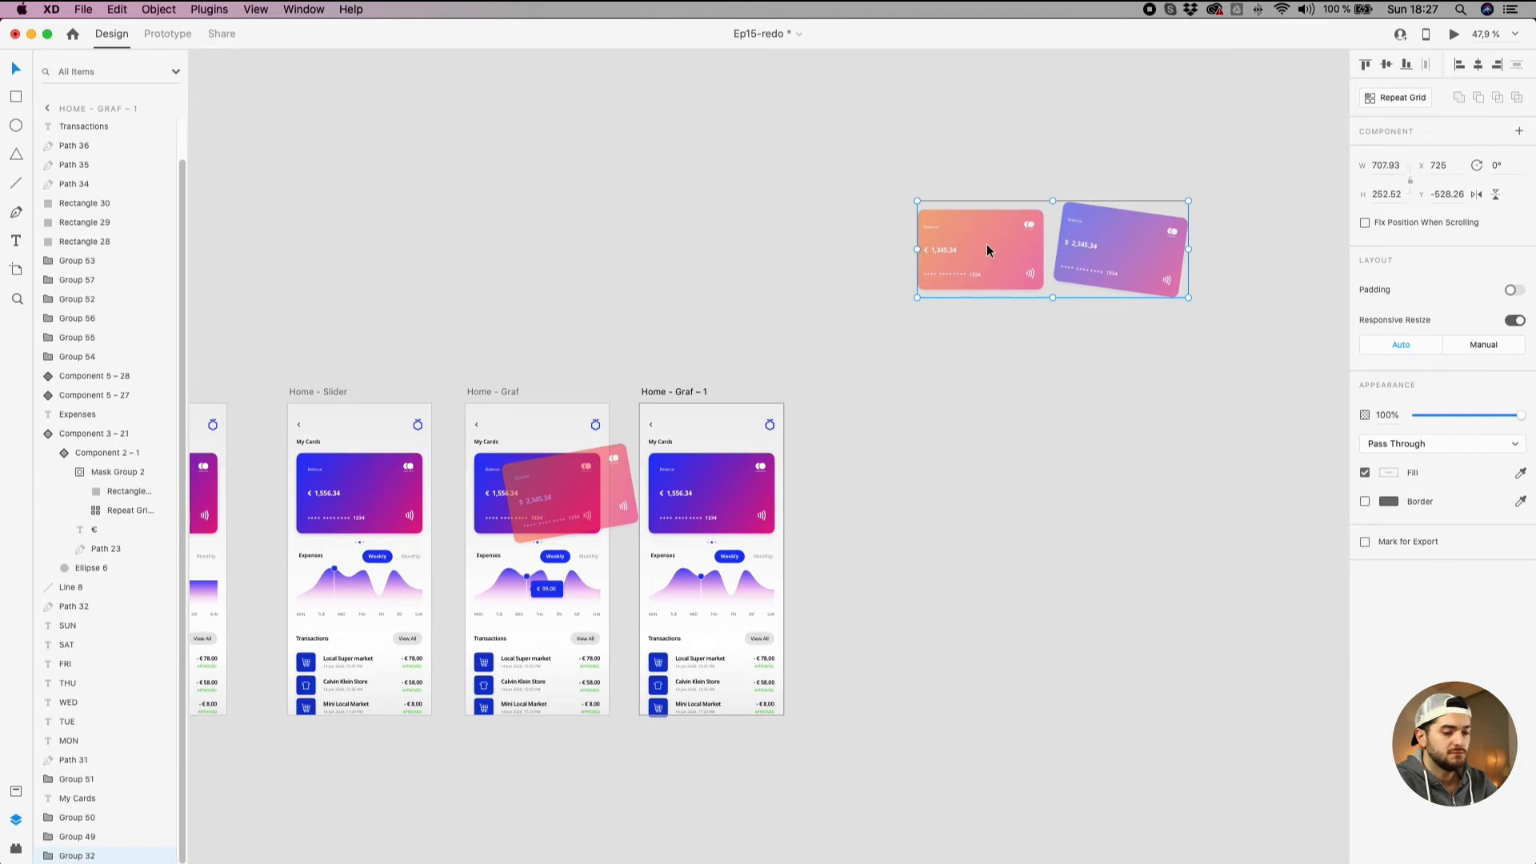
key(Delete)
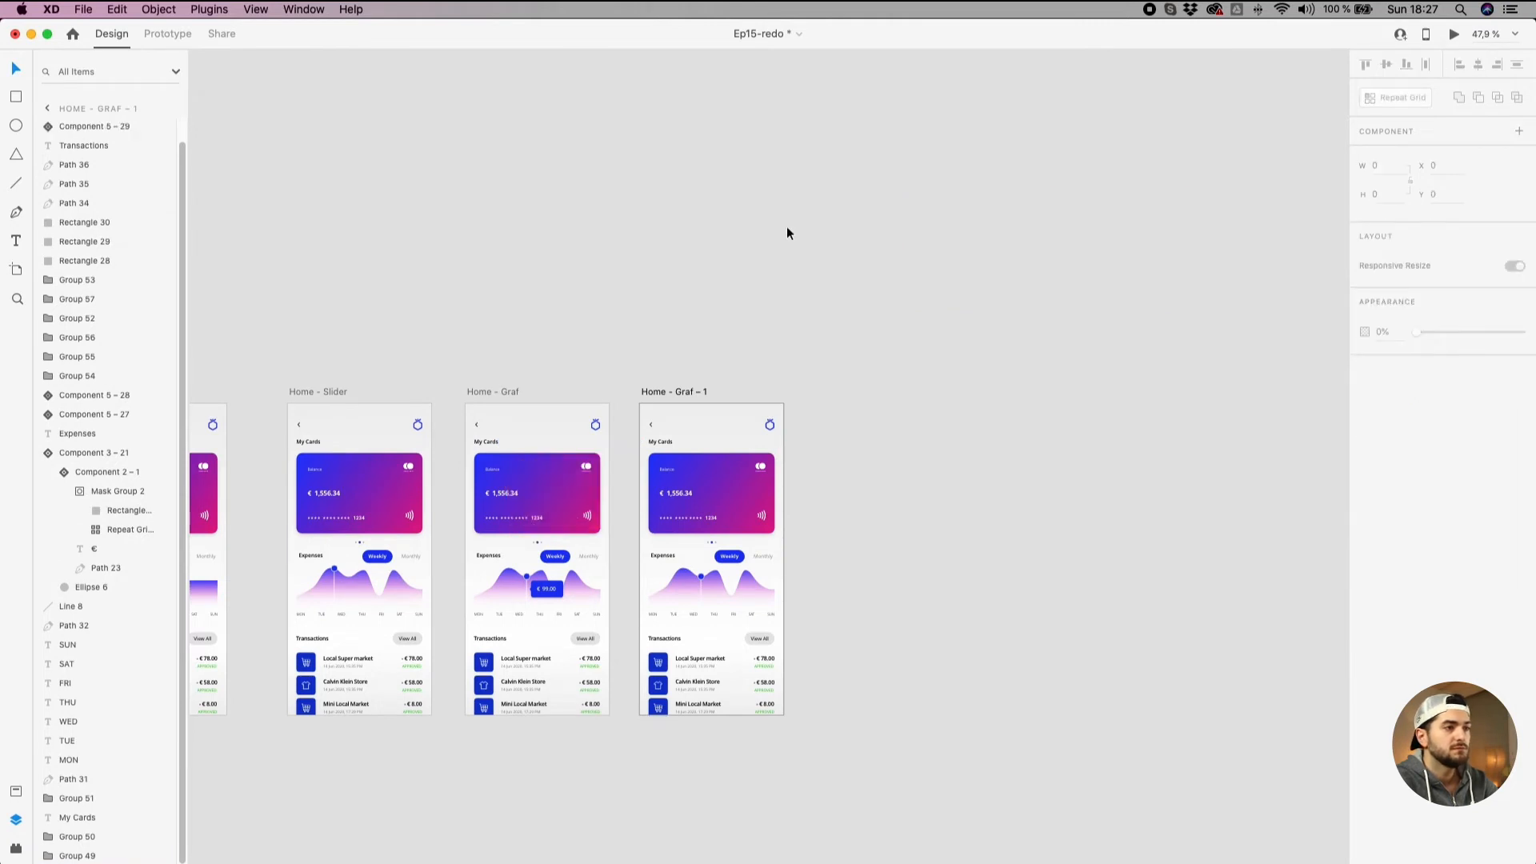
key(super+z)
key(Delete)
key(super+z)
Delete the leftover card group above Home - Graf – 1 and leave everything deselected.
click(923, 257)
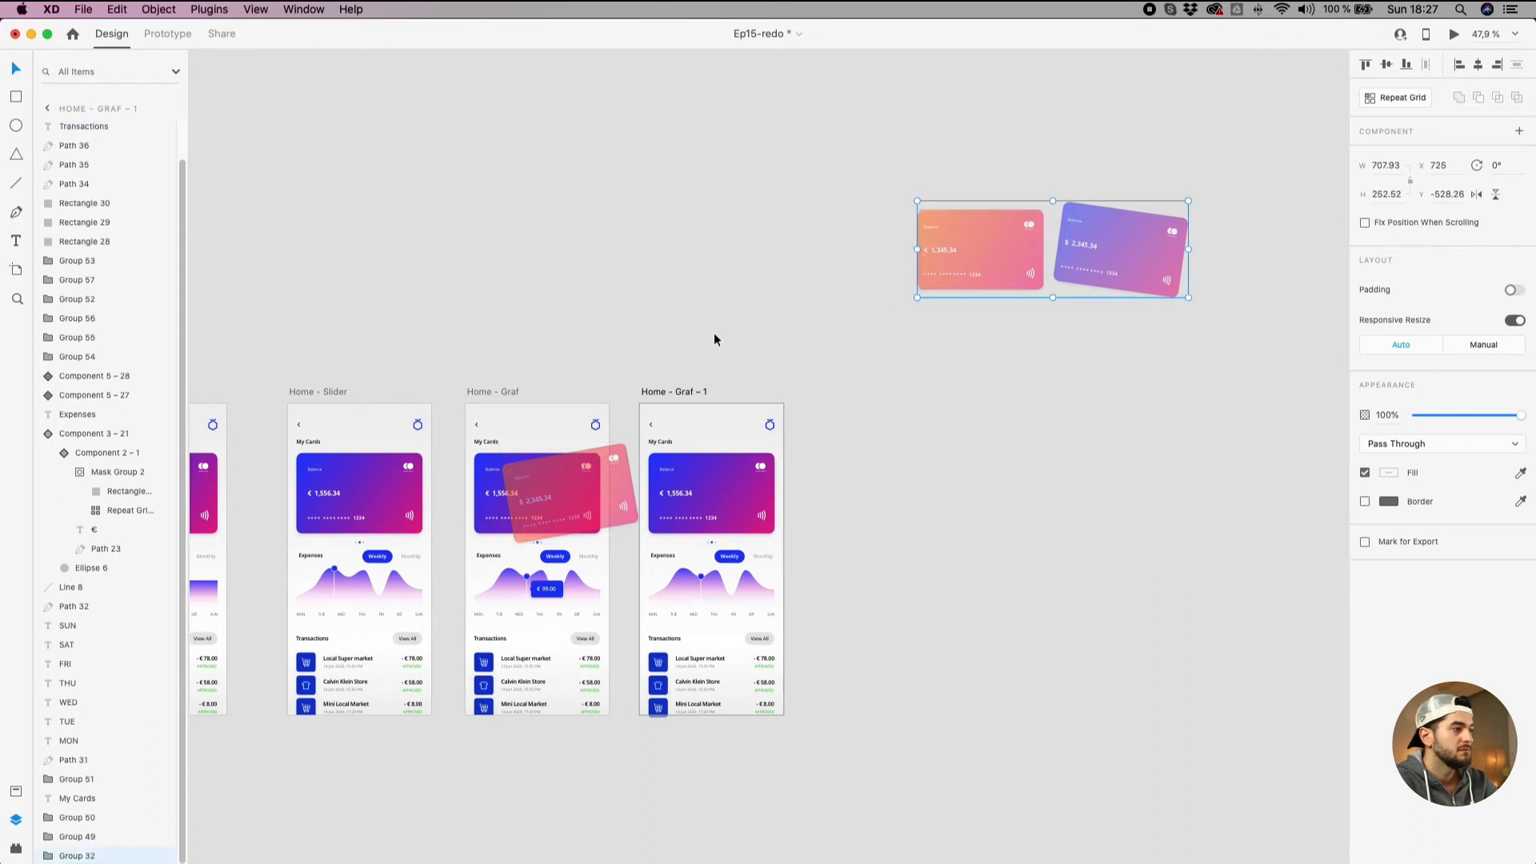
scroll(108, 600, up, 1)
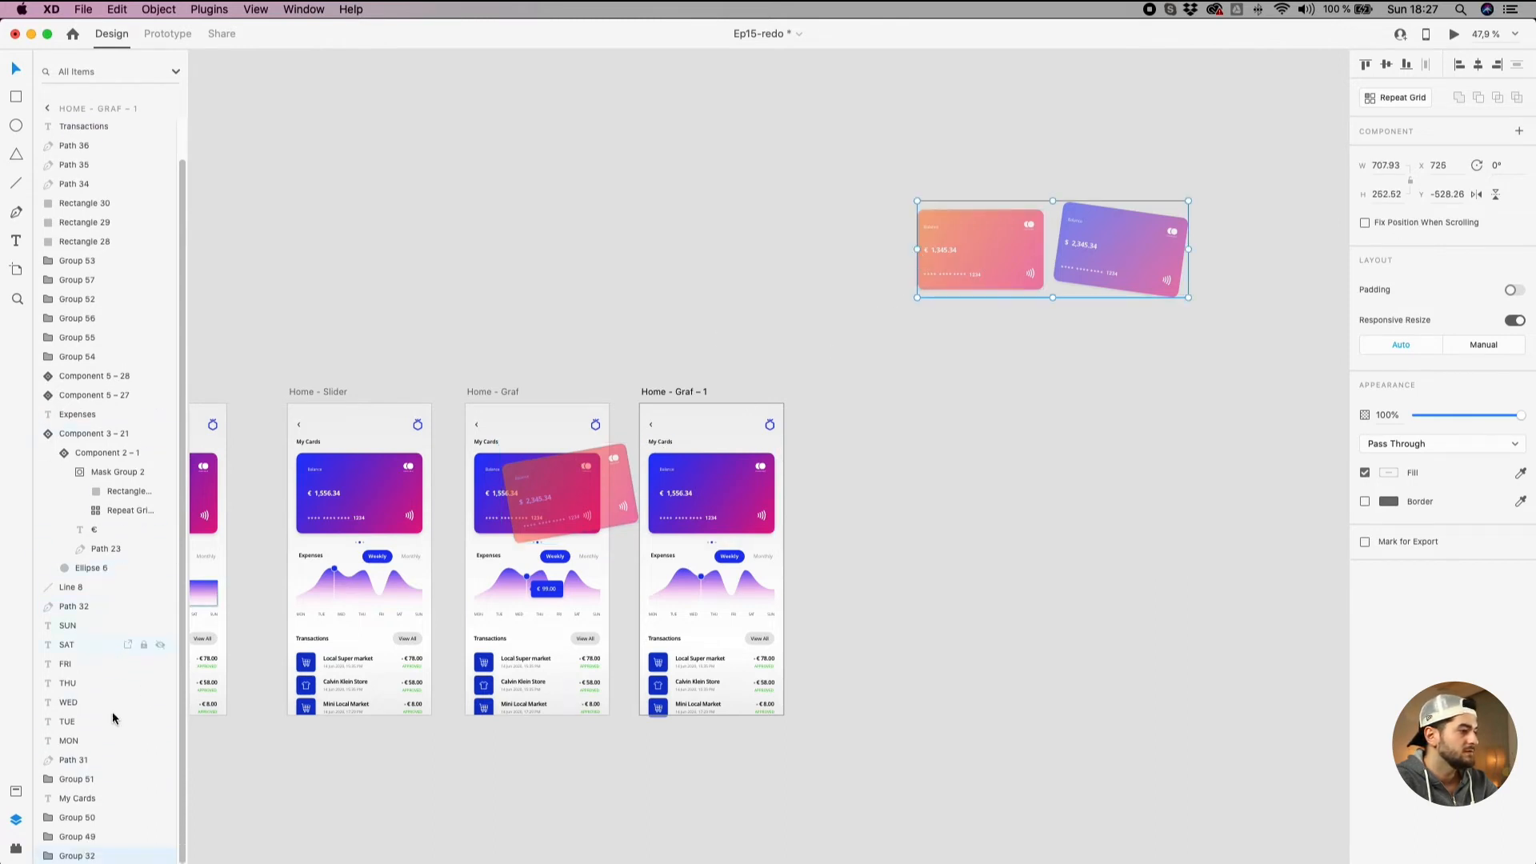
key(Delete)
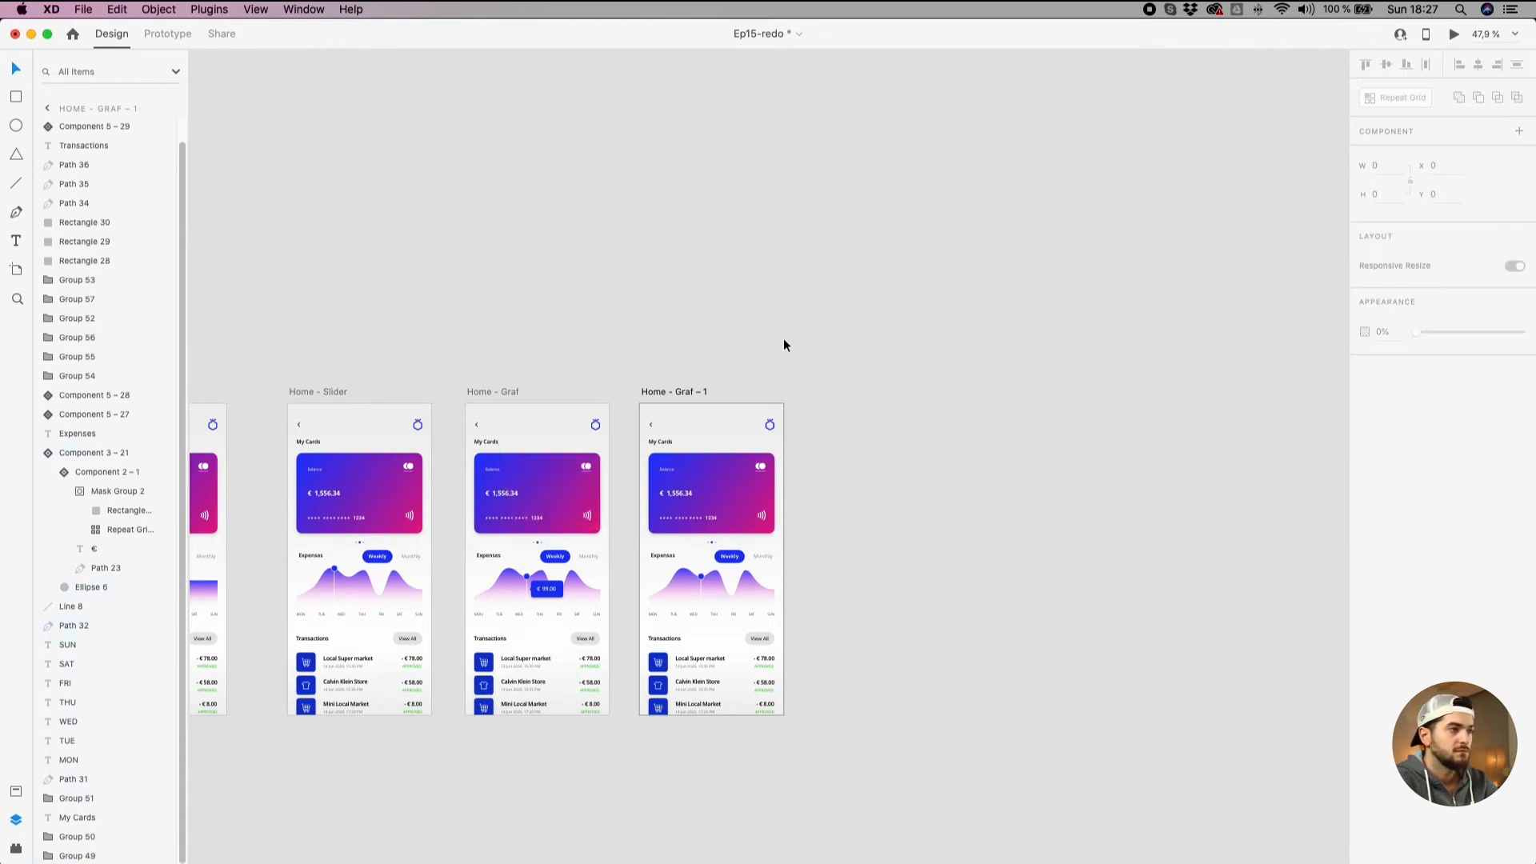
click(692, 489)
click(555, 371)
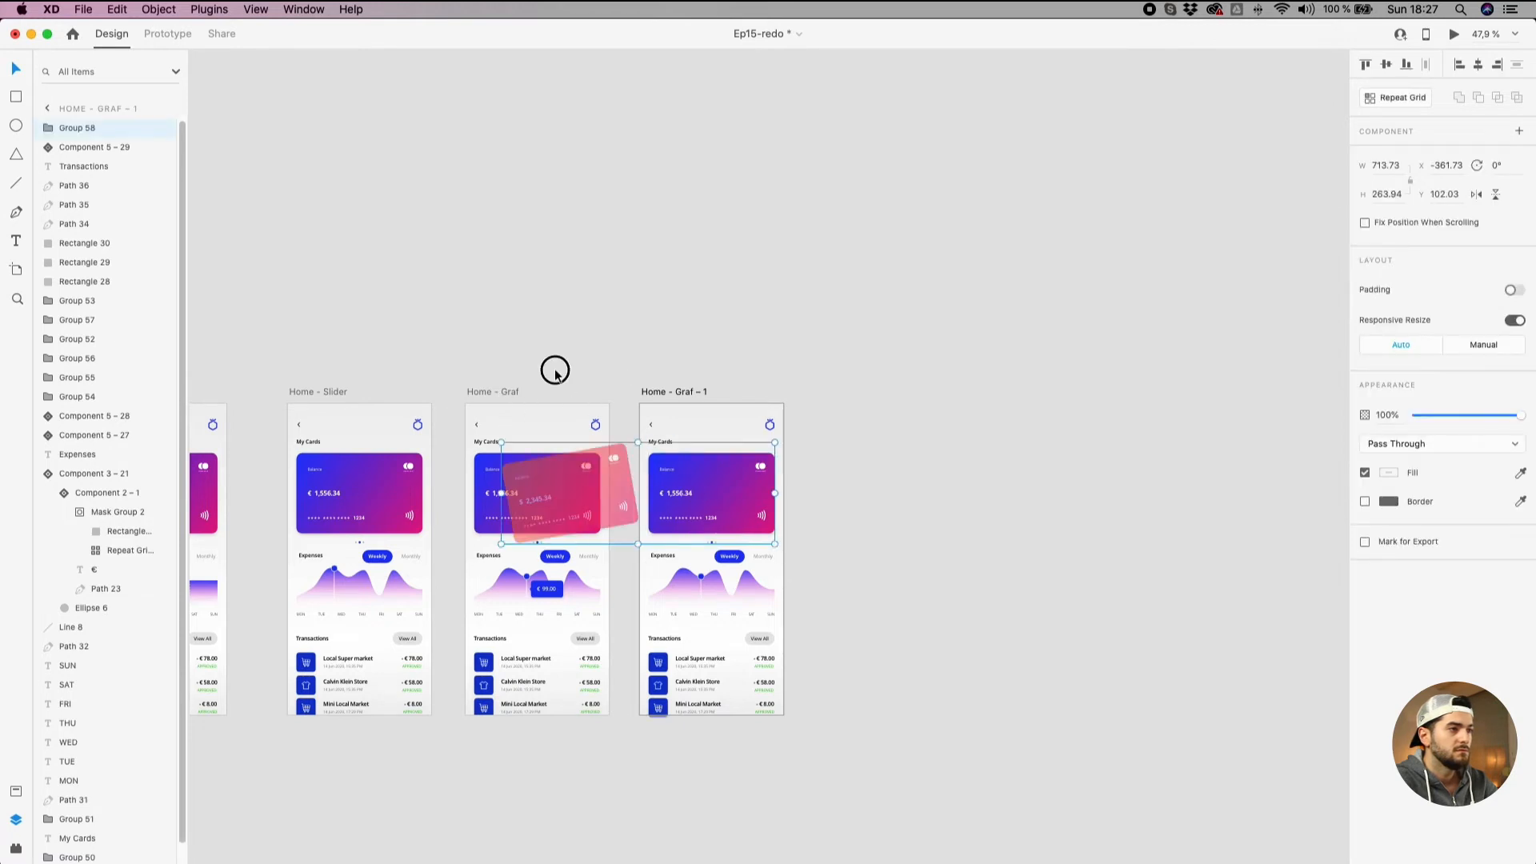
scroll(772, 404, down, 1)
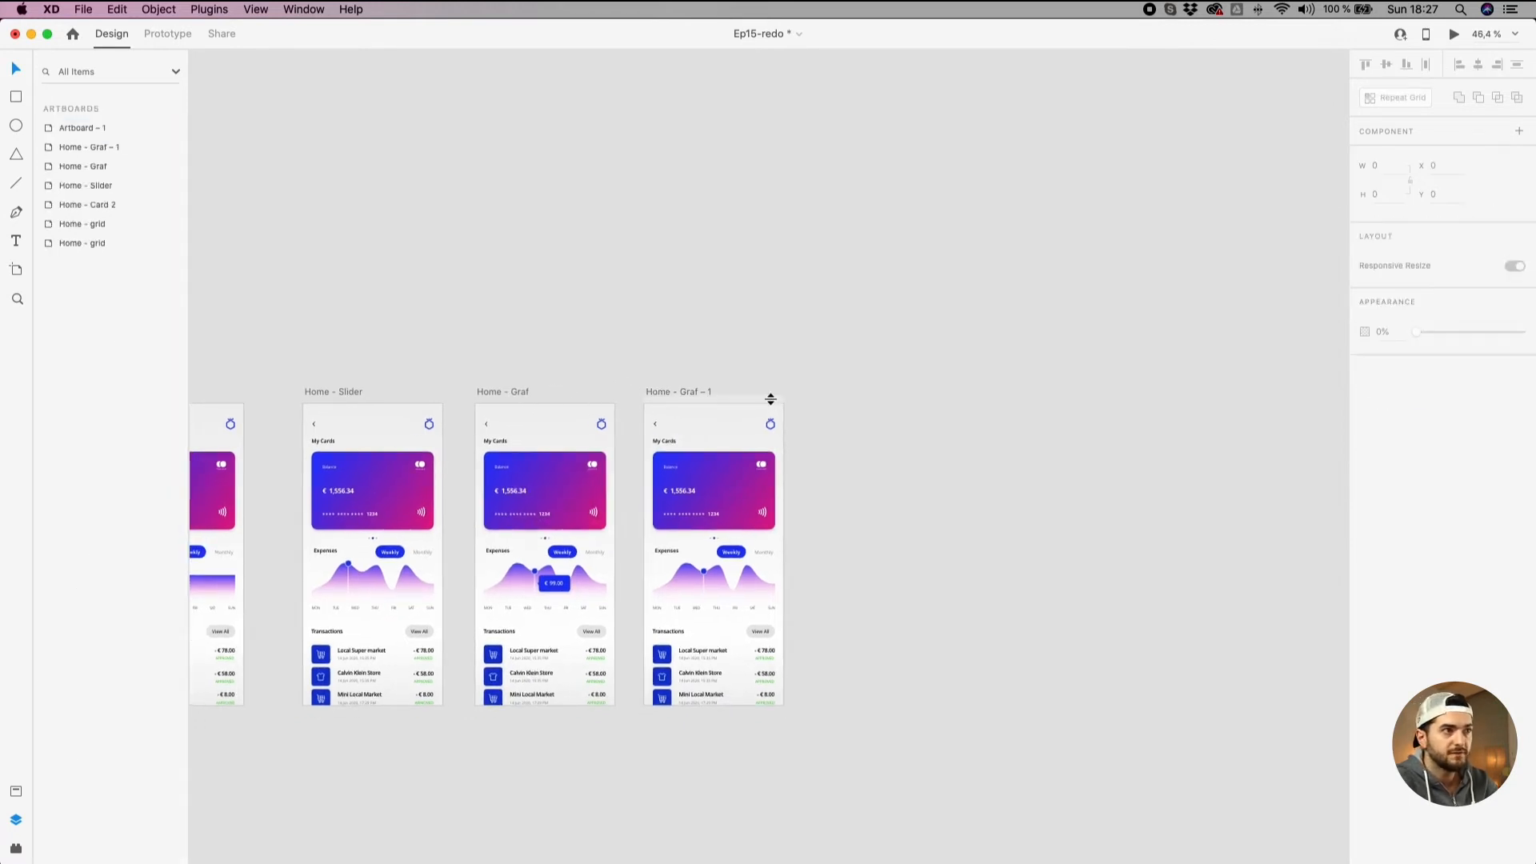
scroll(864, 379, down, 3)
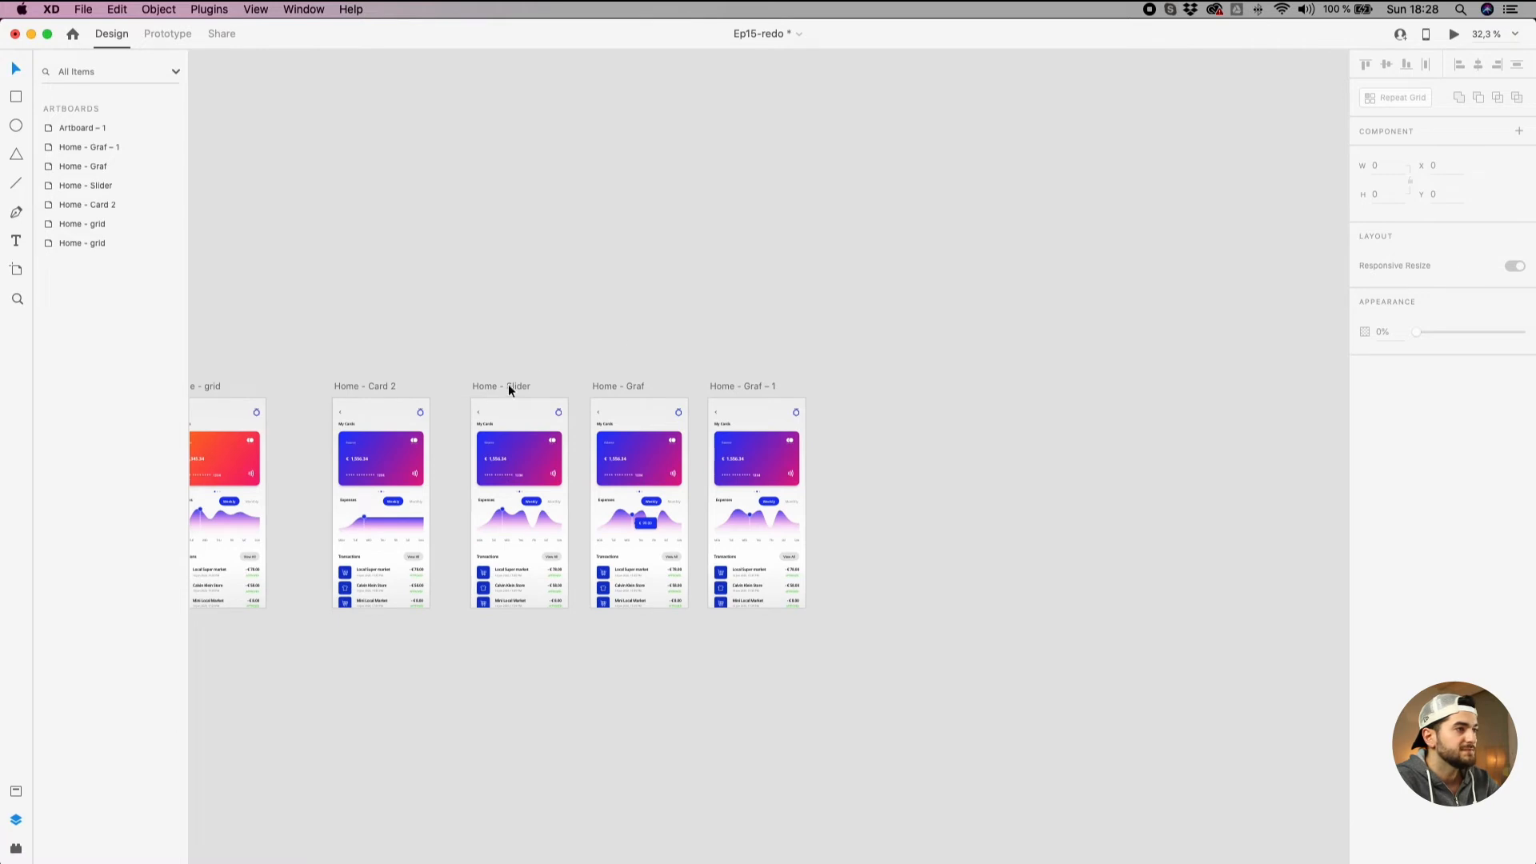
Nudge the Home - Slider artboard towards Home - Card 2 and delete the stray card groups left outside Home - Graf, Home - Card 2 and Home - grid.
drag(508, 389, 504, 388)
click(576, 454)
click(852, 276)
key(Delete)
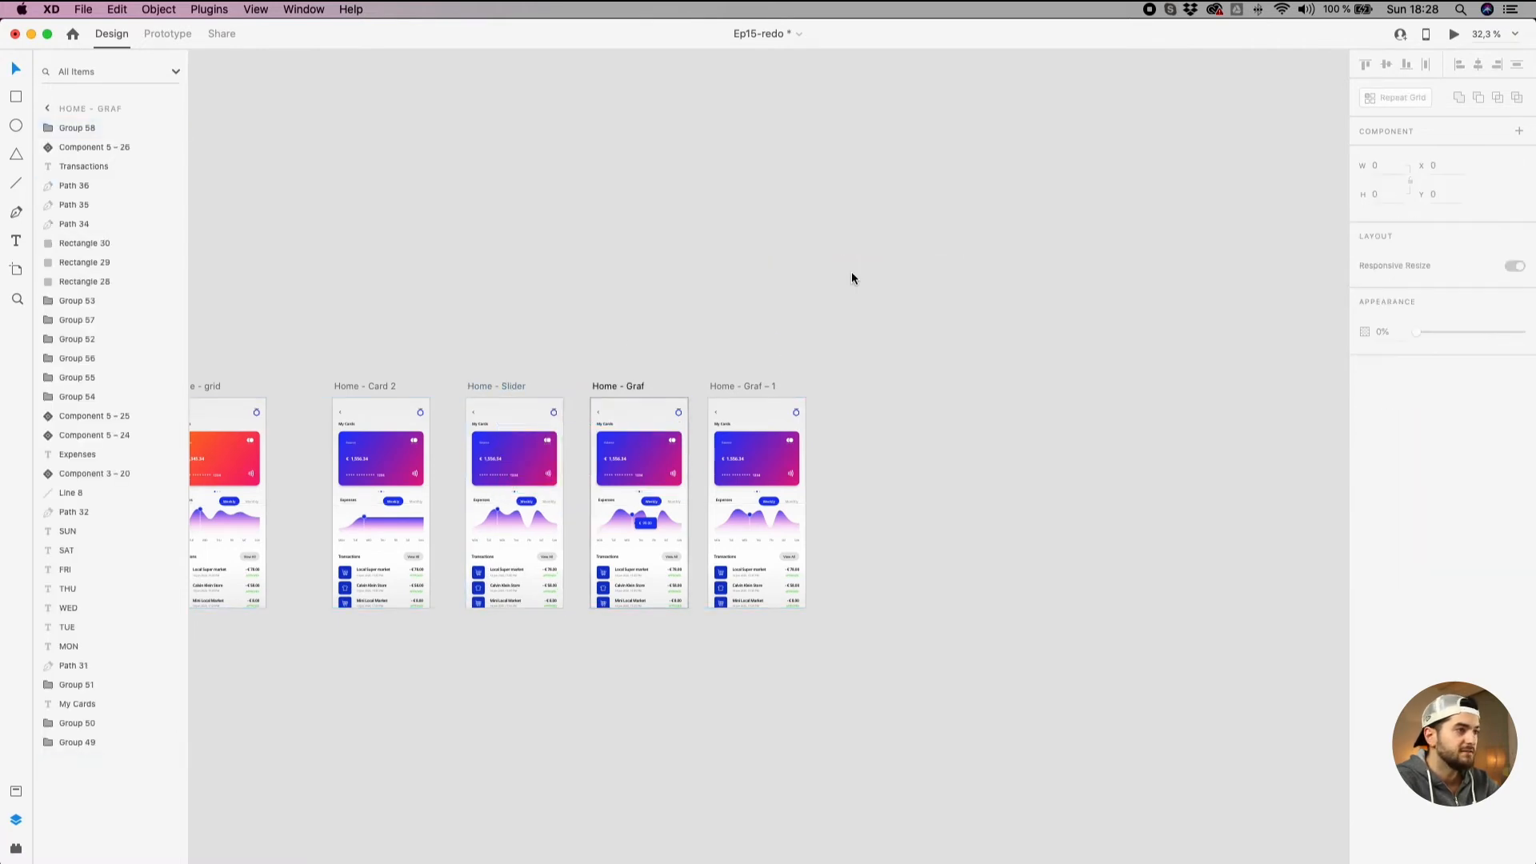
click(422, 461)
click(574, 290)
key(Delete)
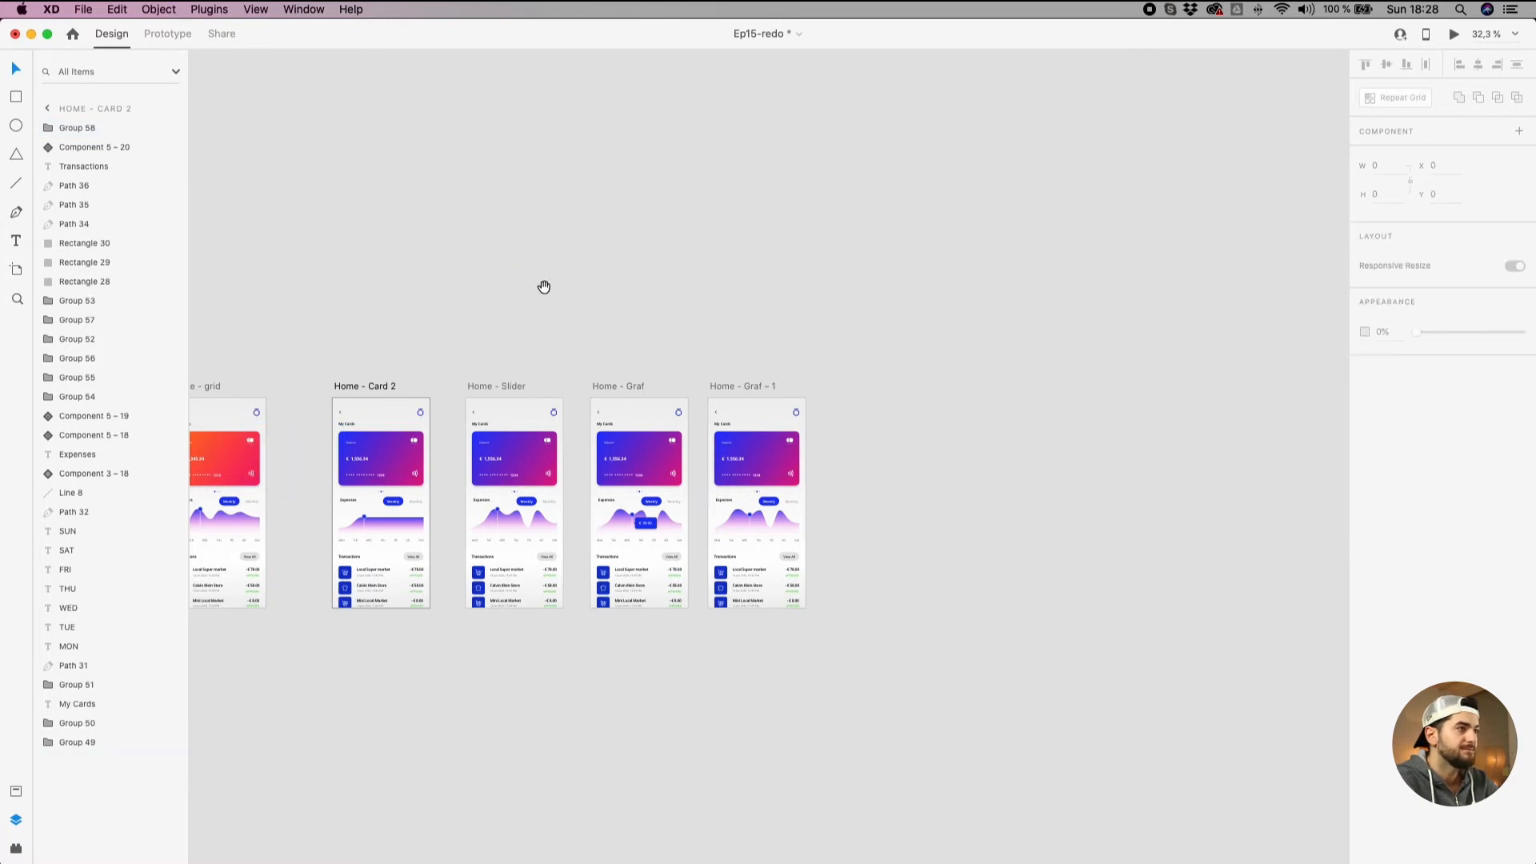
scroll(544, 286, left, 8)
key(super+z)
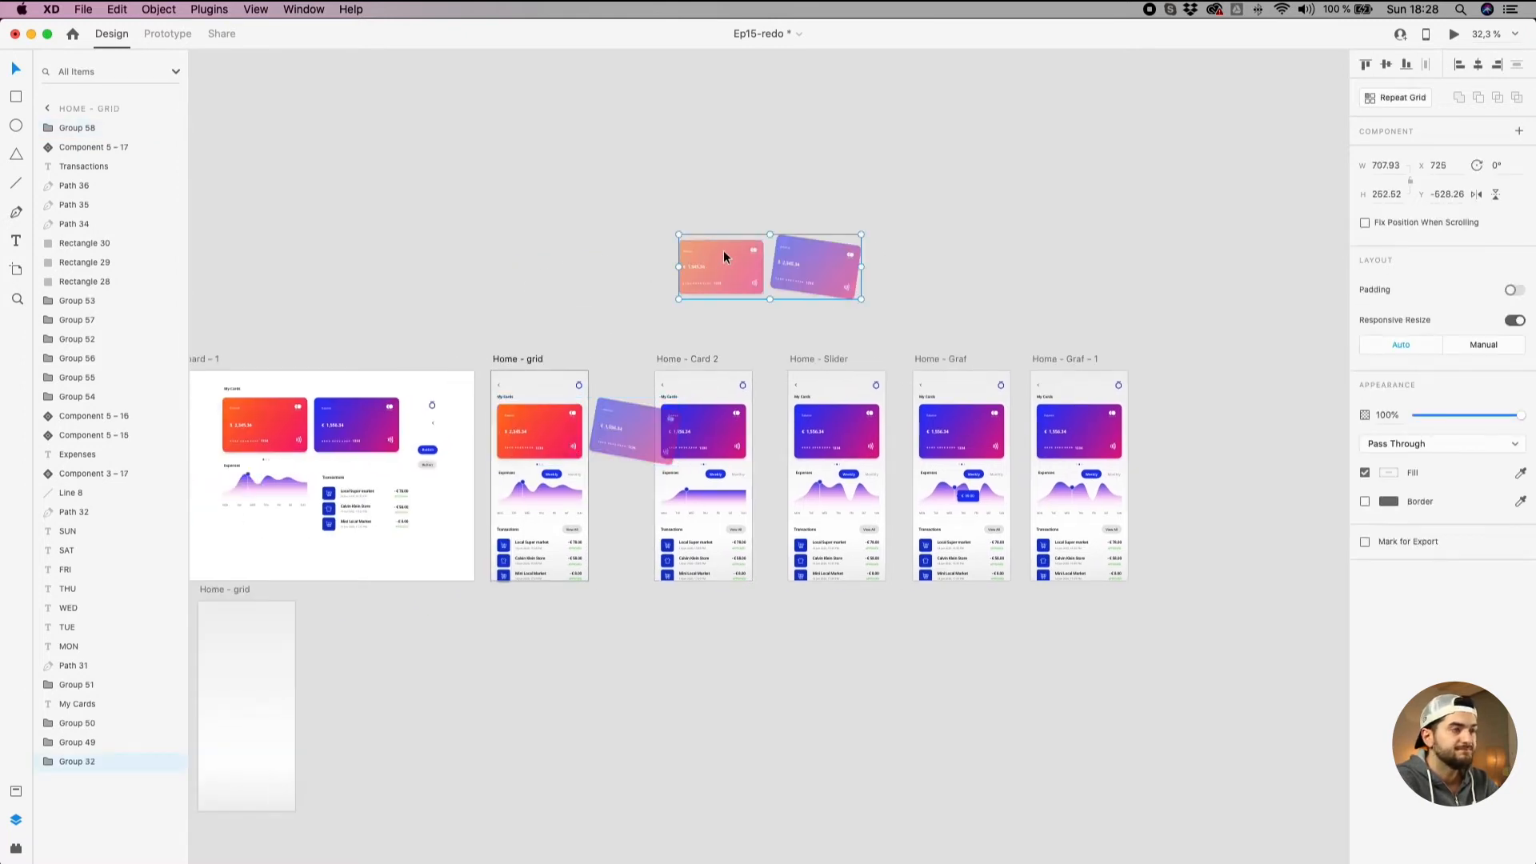
key(Delete)
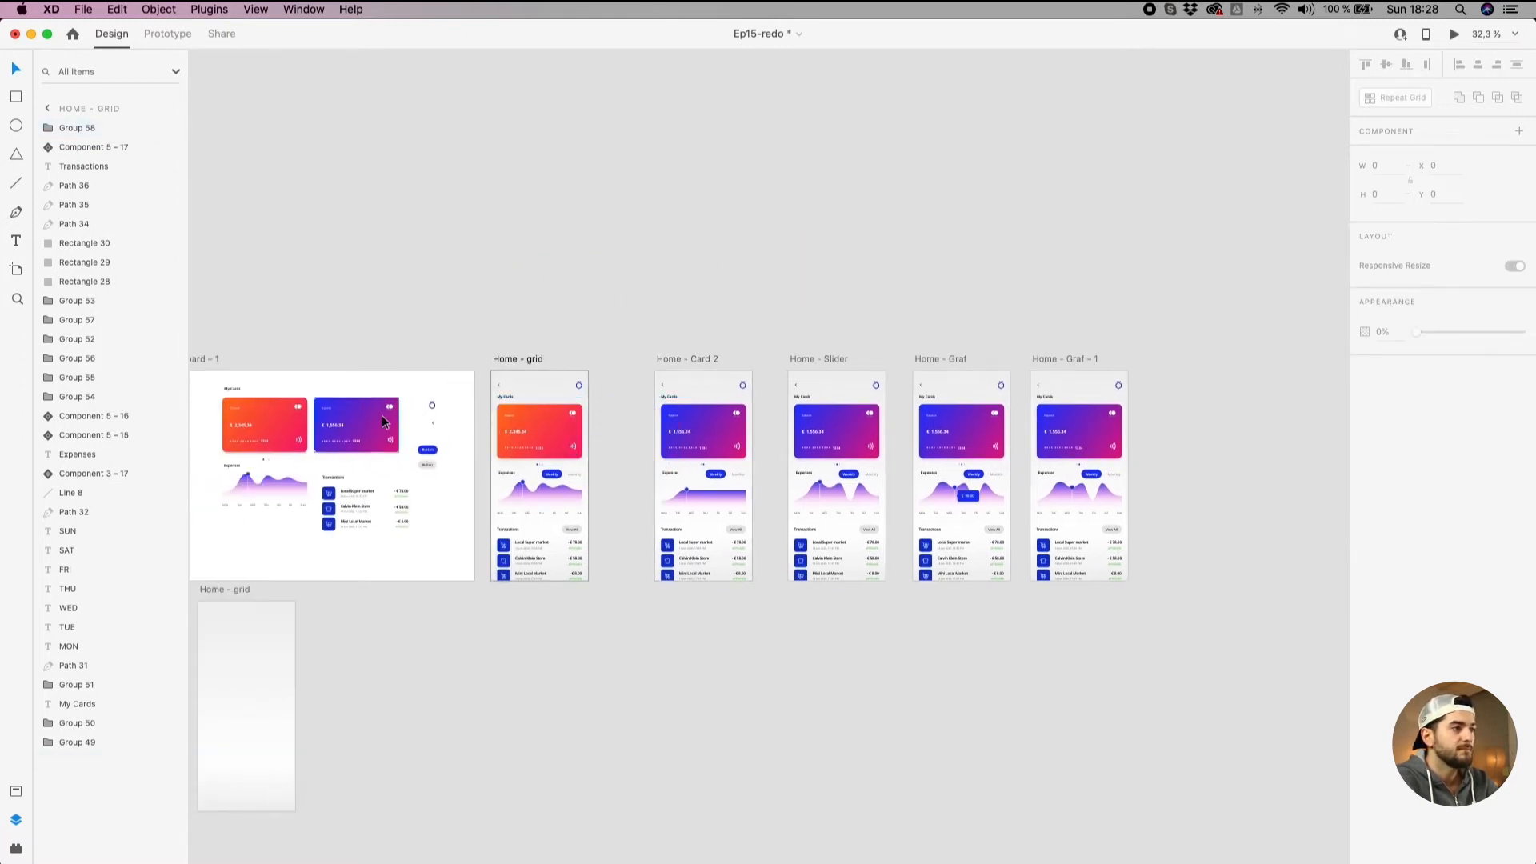
Preview from Home - grid, swiping to the blue card and moving the graph marker to test the flow, and close the preview.
click(511, 364)
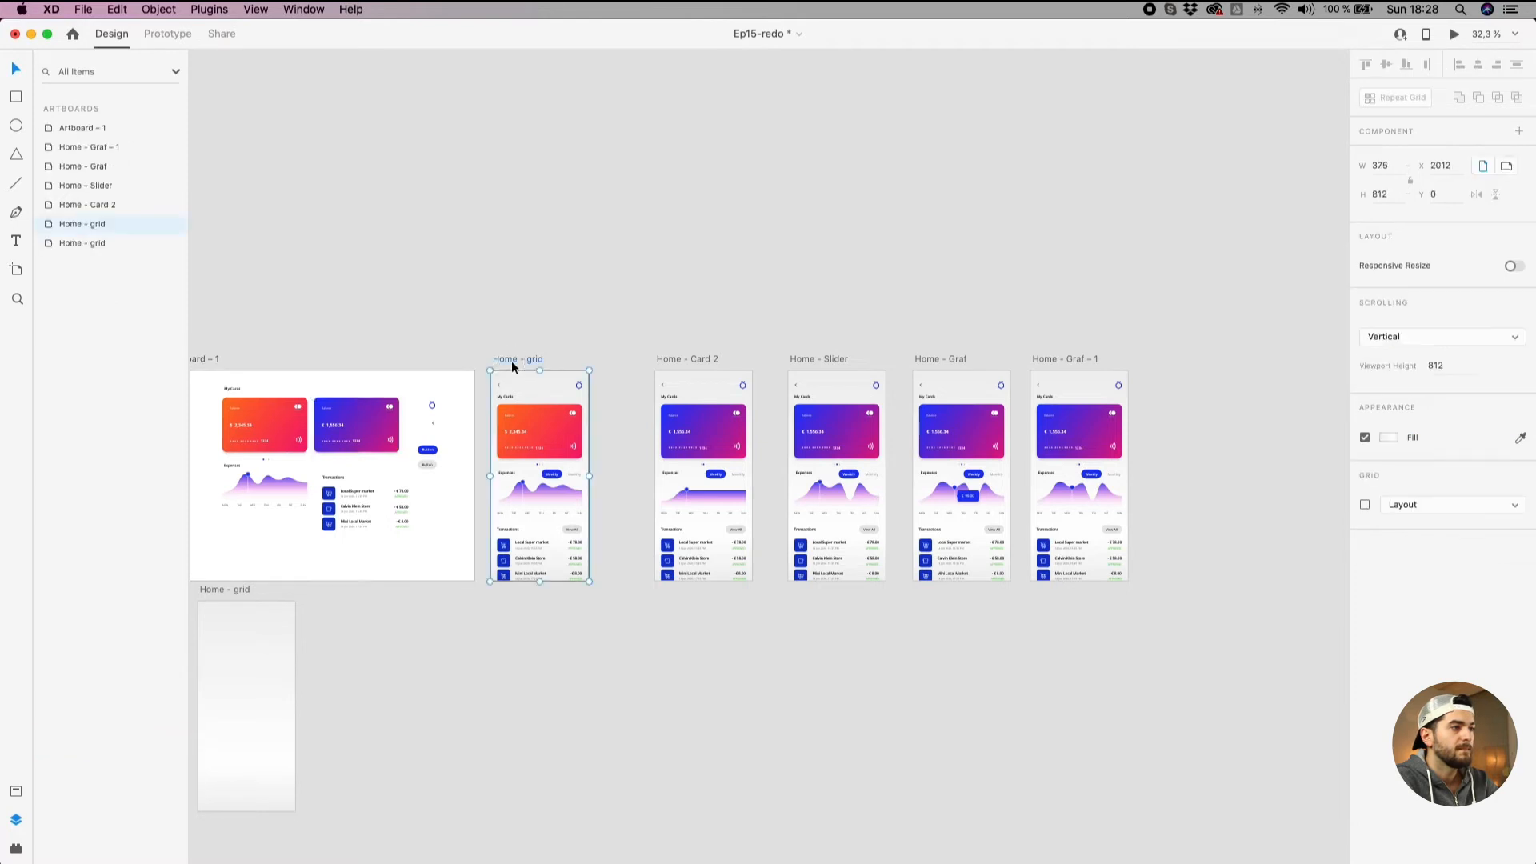
click(1454, 35)
drag(1125, 310, 823, 329)
drag(1006, 492, 1037, 504)
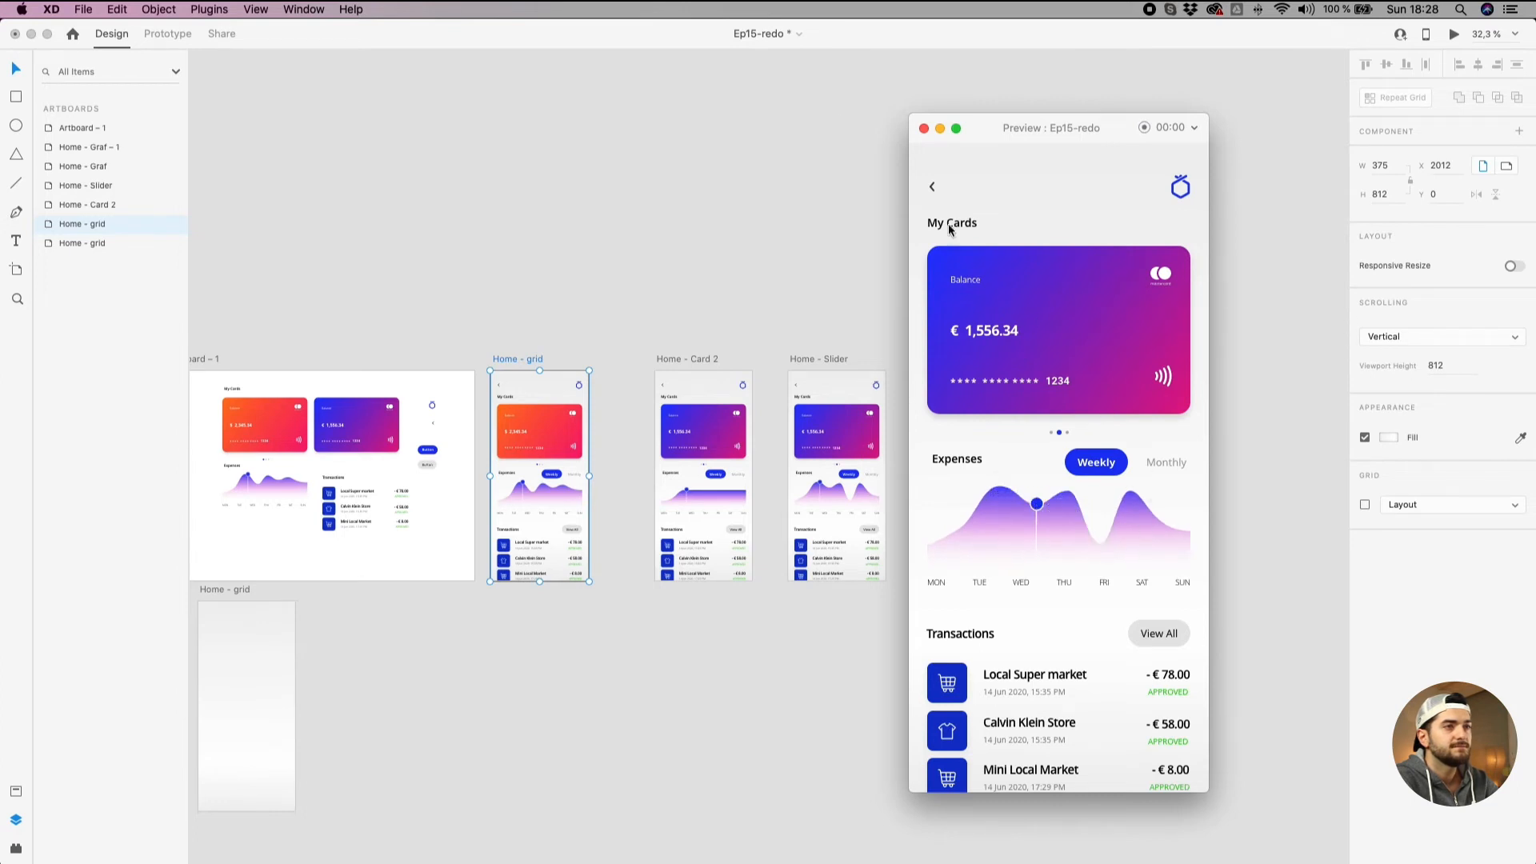
click(924, 129)
Duplicate the Home - Graf – 1 artboard beside the original and rename the copy as Home - Expand.
drag(1009, 234, 702, 199)
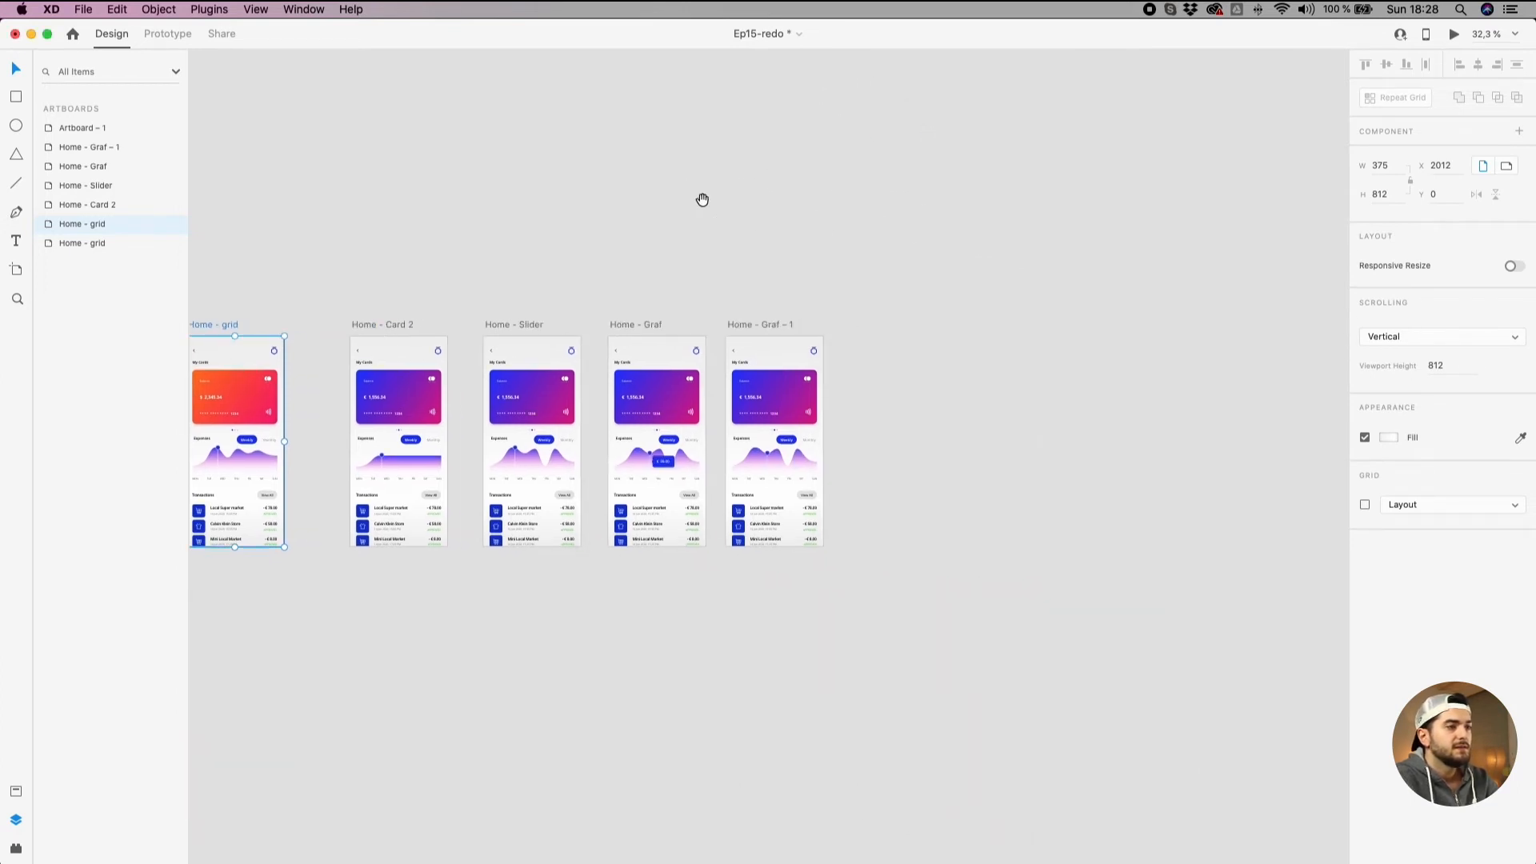
scroll(920, 348, up, 5)
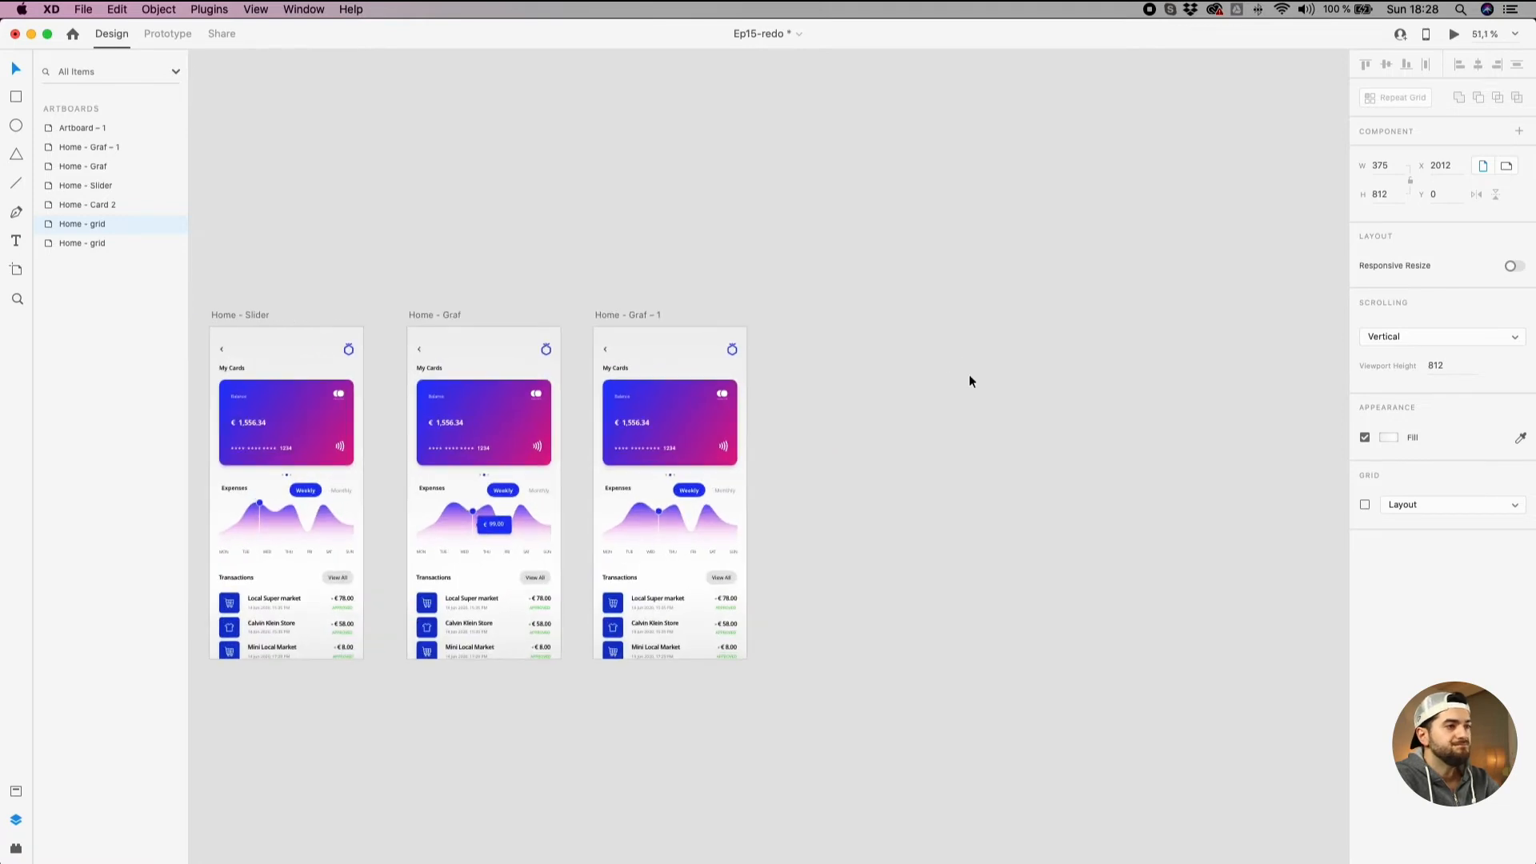
drag(967, 372, 802, 275)
click(463, 218)
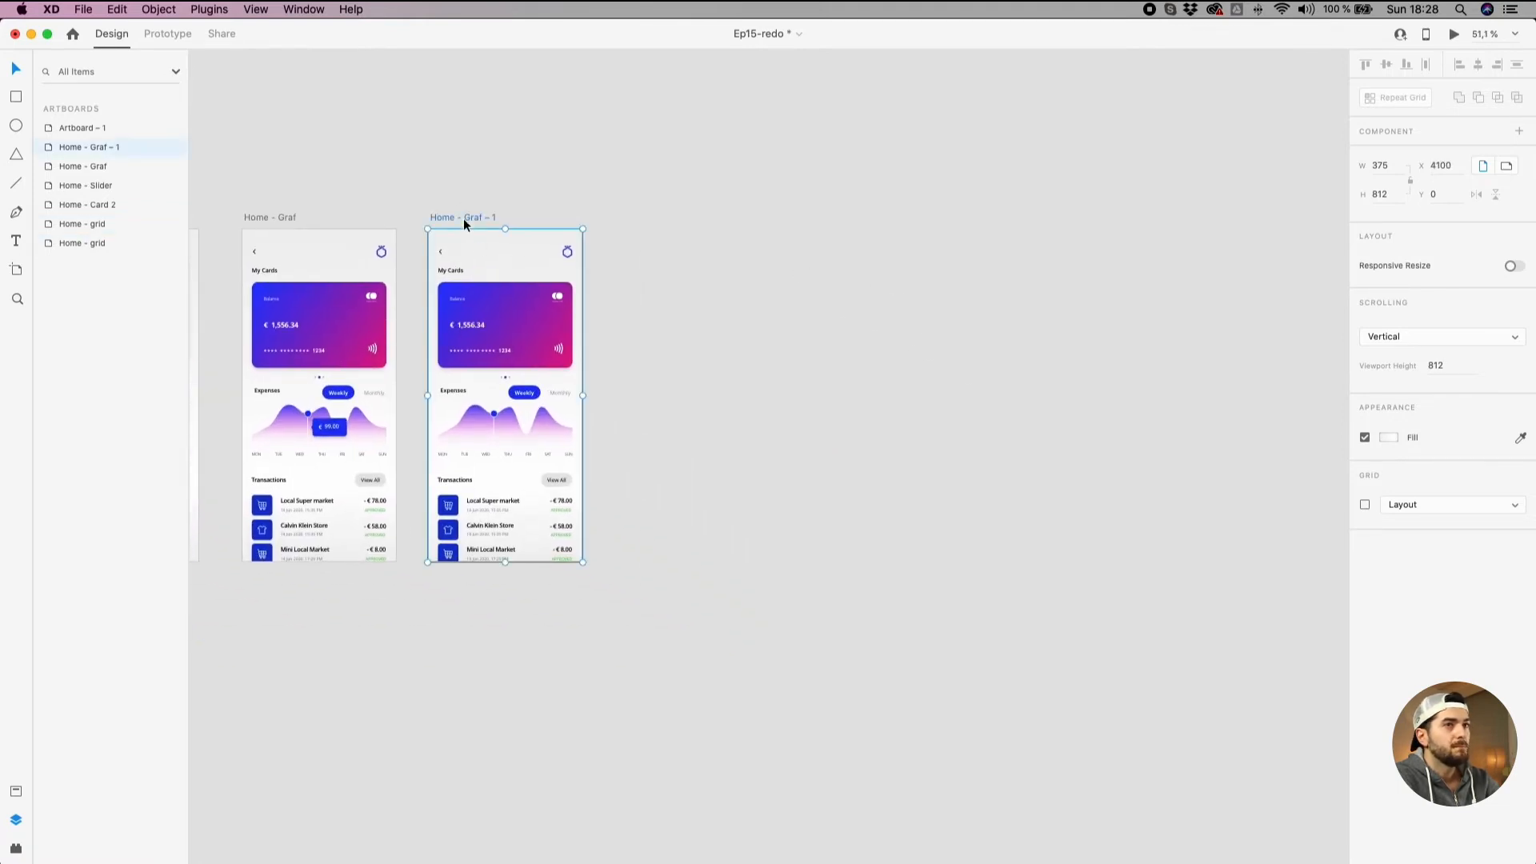
alt+drag(463, 218, 642, 222)
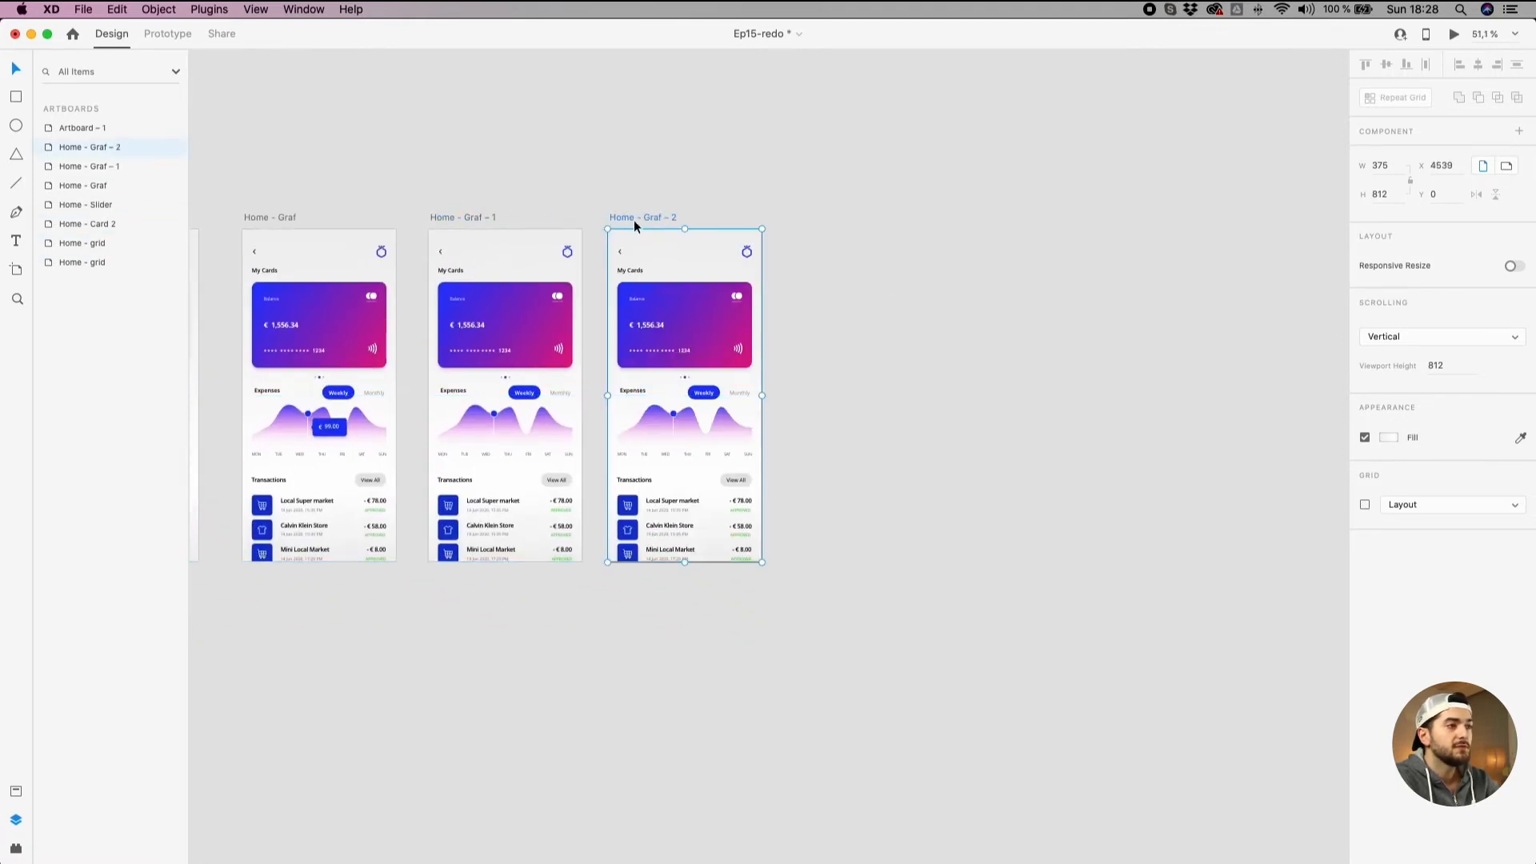
double_click(663, 217)
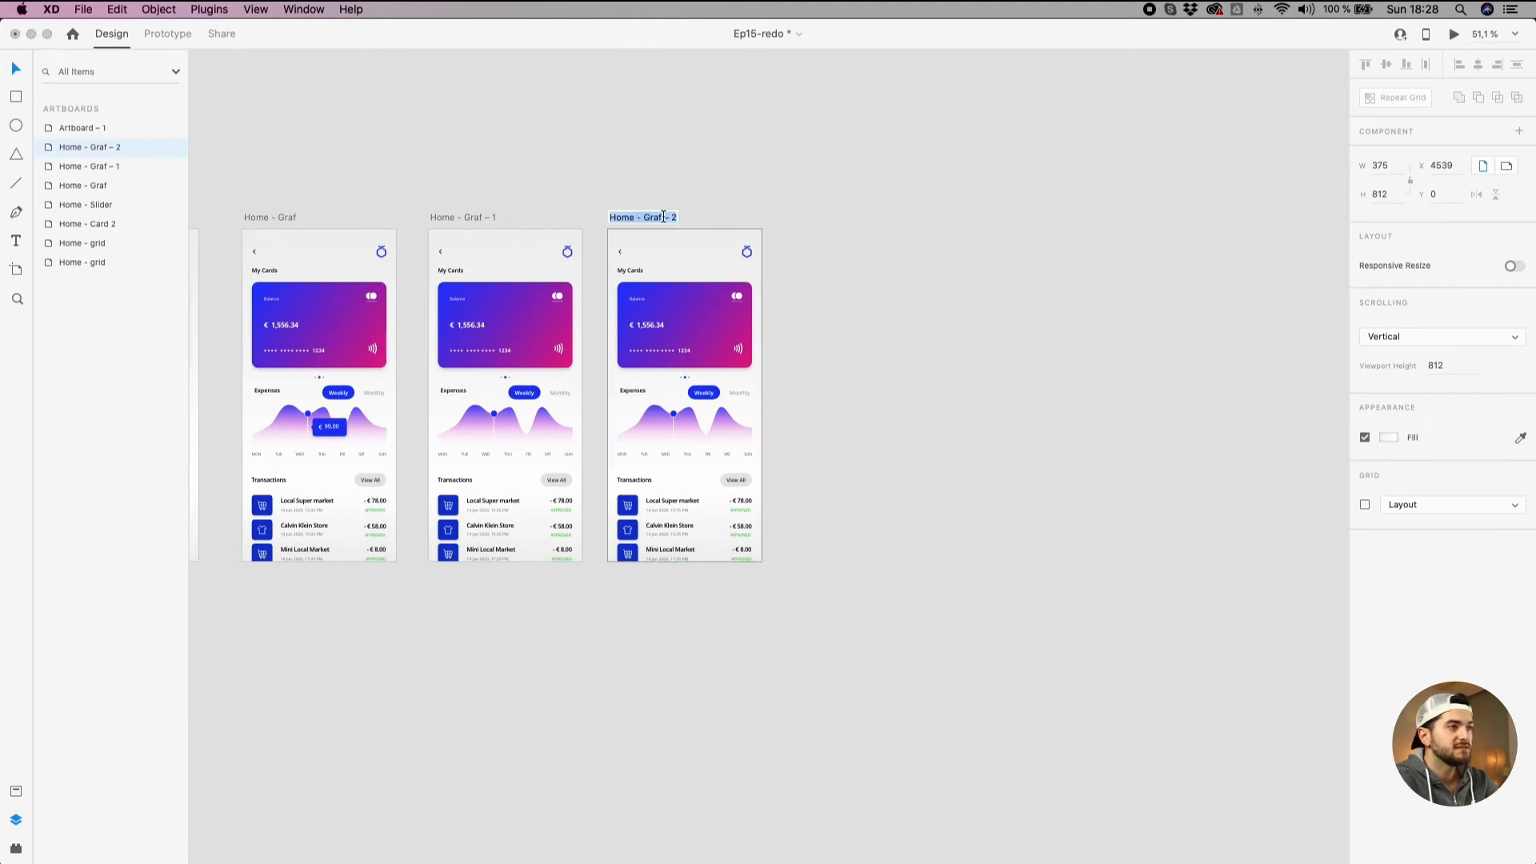
key(Right)
key(BackSpace)
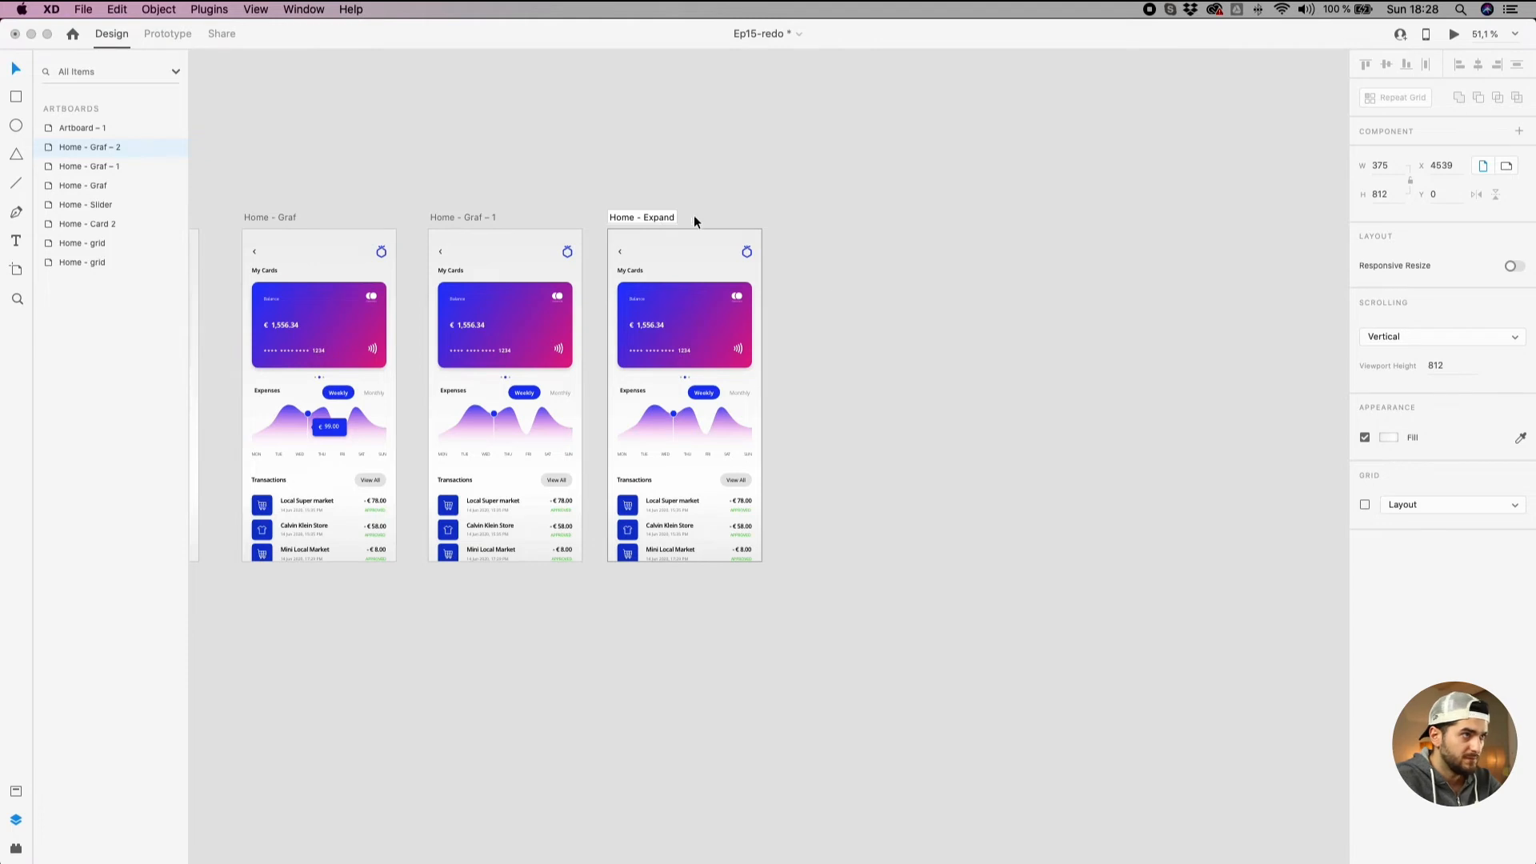
Move the Home - Expand artboard farther away from Home - Graf – 1, leaving its contents unchanged.
click(689, 326)
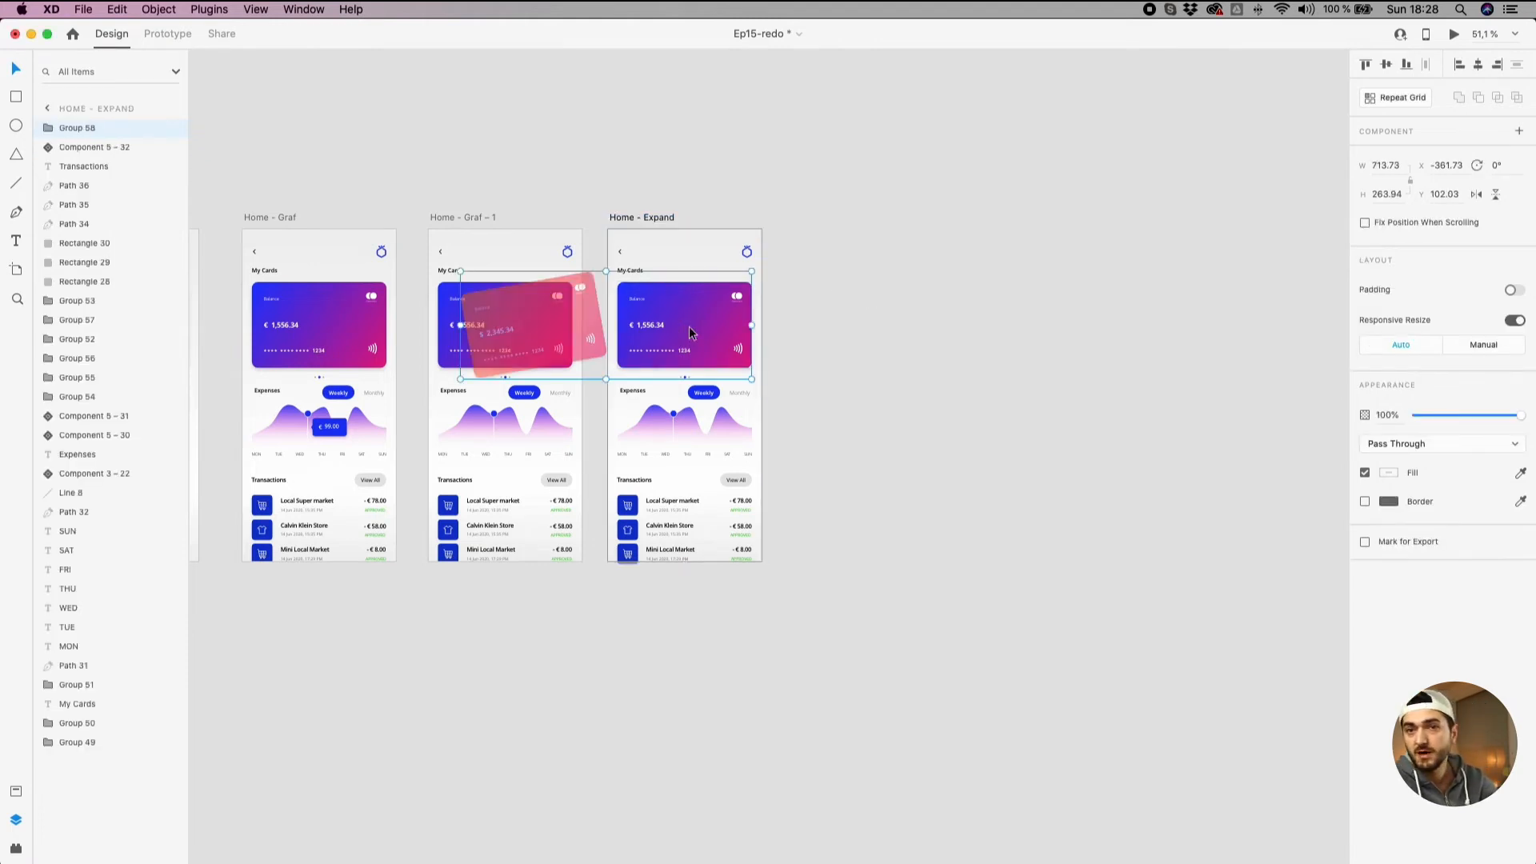
click(867, 334)
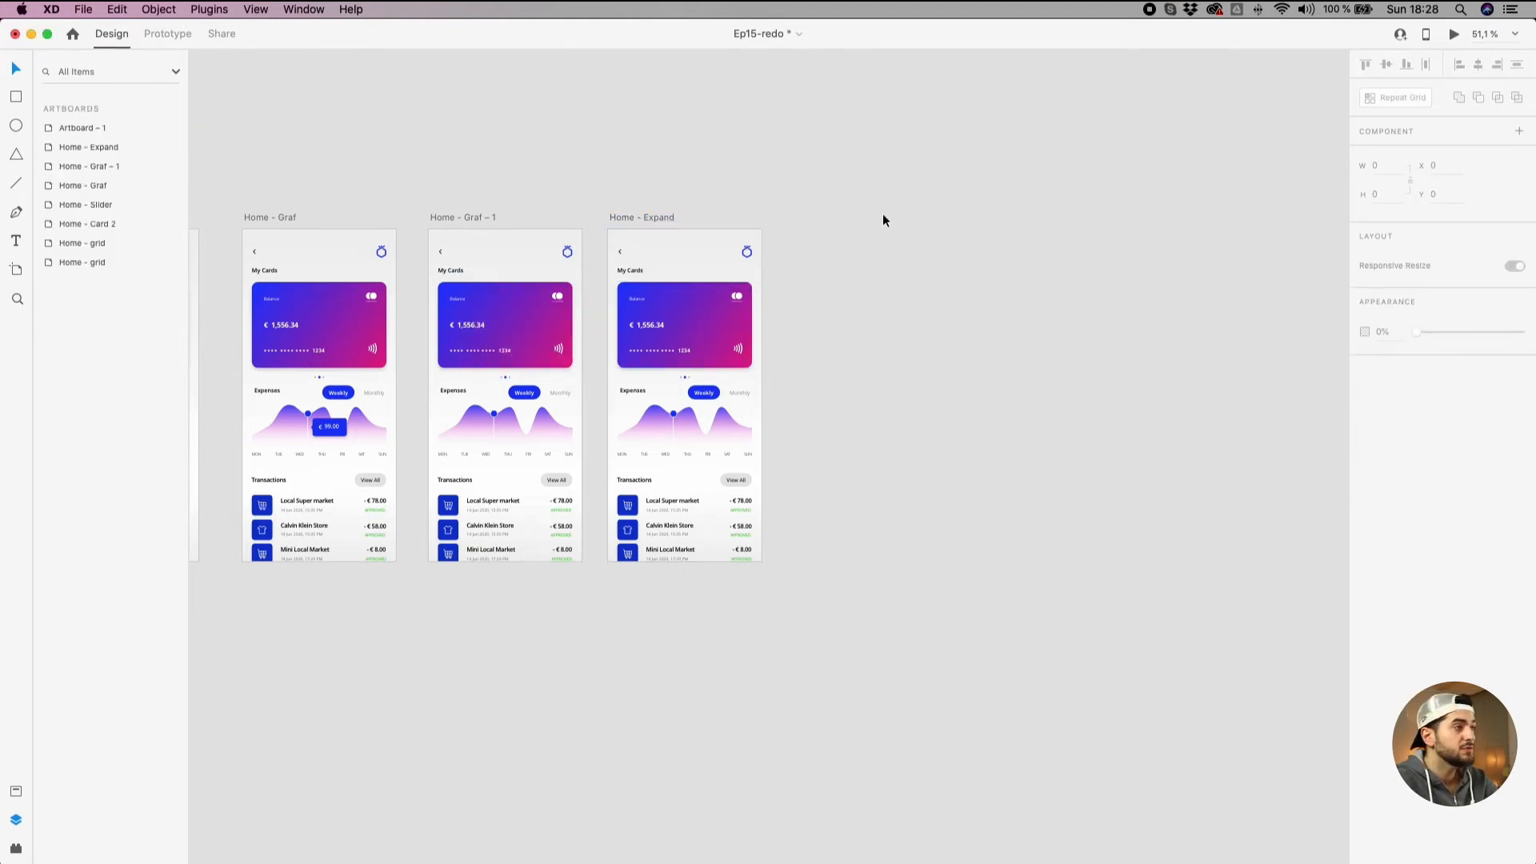
drag(883, 215, 827, 177)
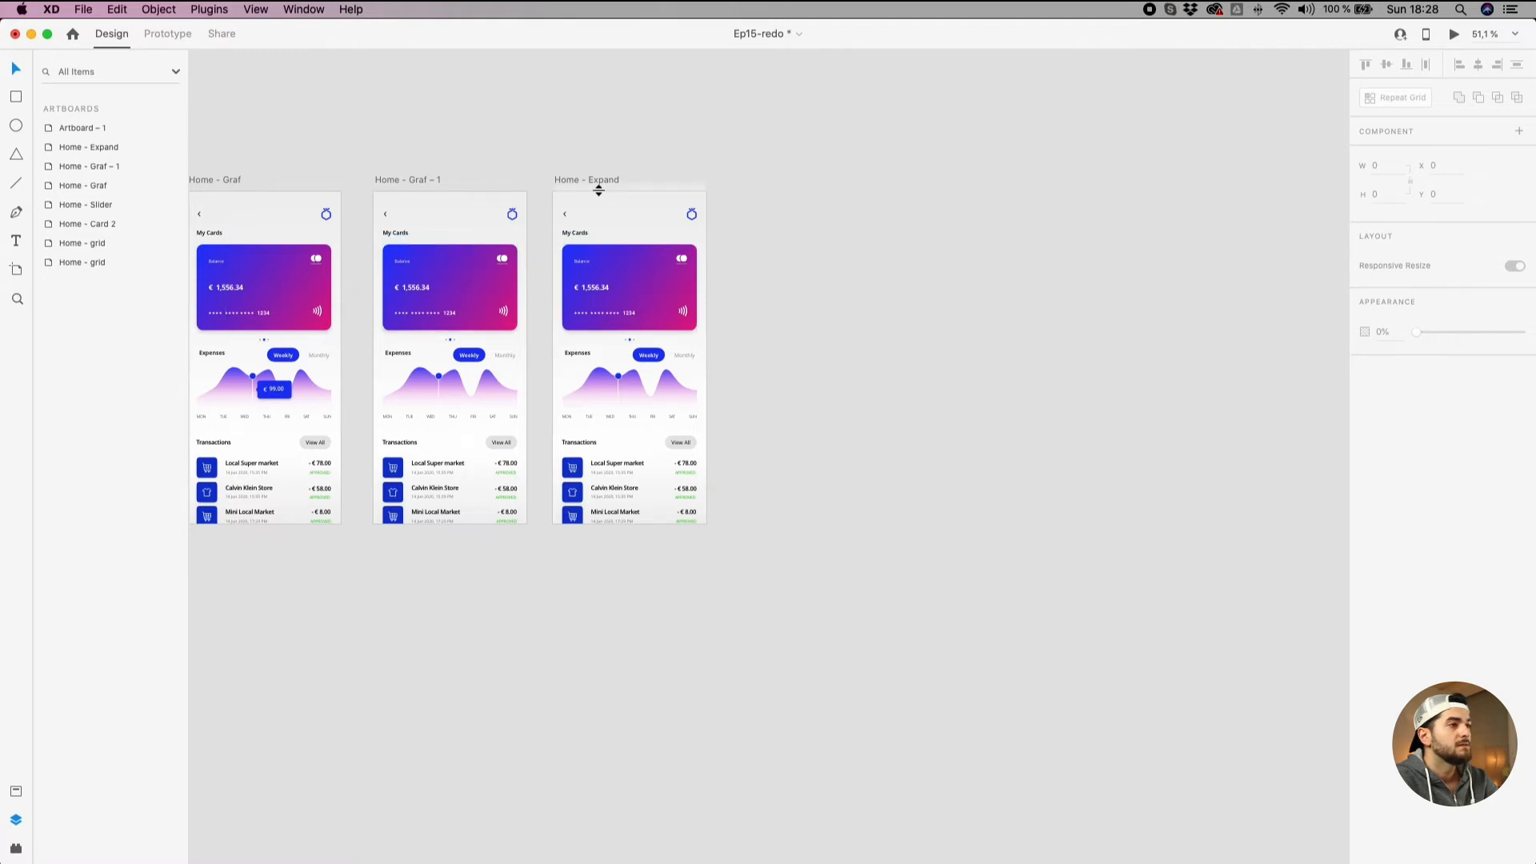
drag(593, 179, 664, 192)
Place a copy of the blue Card2 group on the empty pasteboard beside the Home - Expand artboard.
scroll(614, 234, up, 4)
click(587, 267)
drag(587, 267, 705, 232)
scroll(593, 253, down, 6)
drag(450, 271, 816, 242)
scroll(862, 175, down, 5)
scroll(862, 176, up, 5)
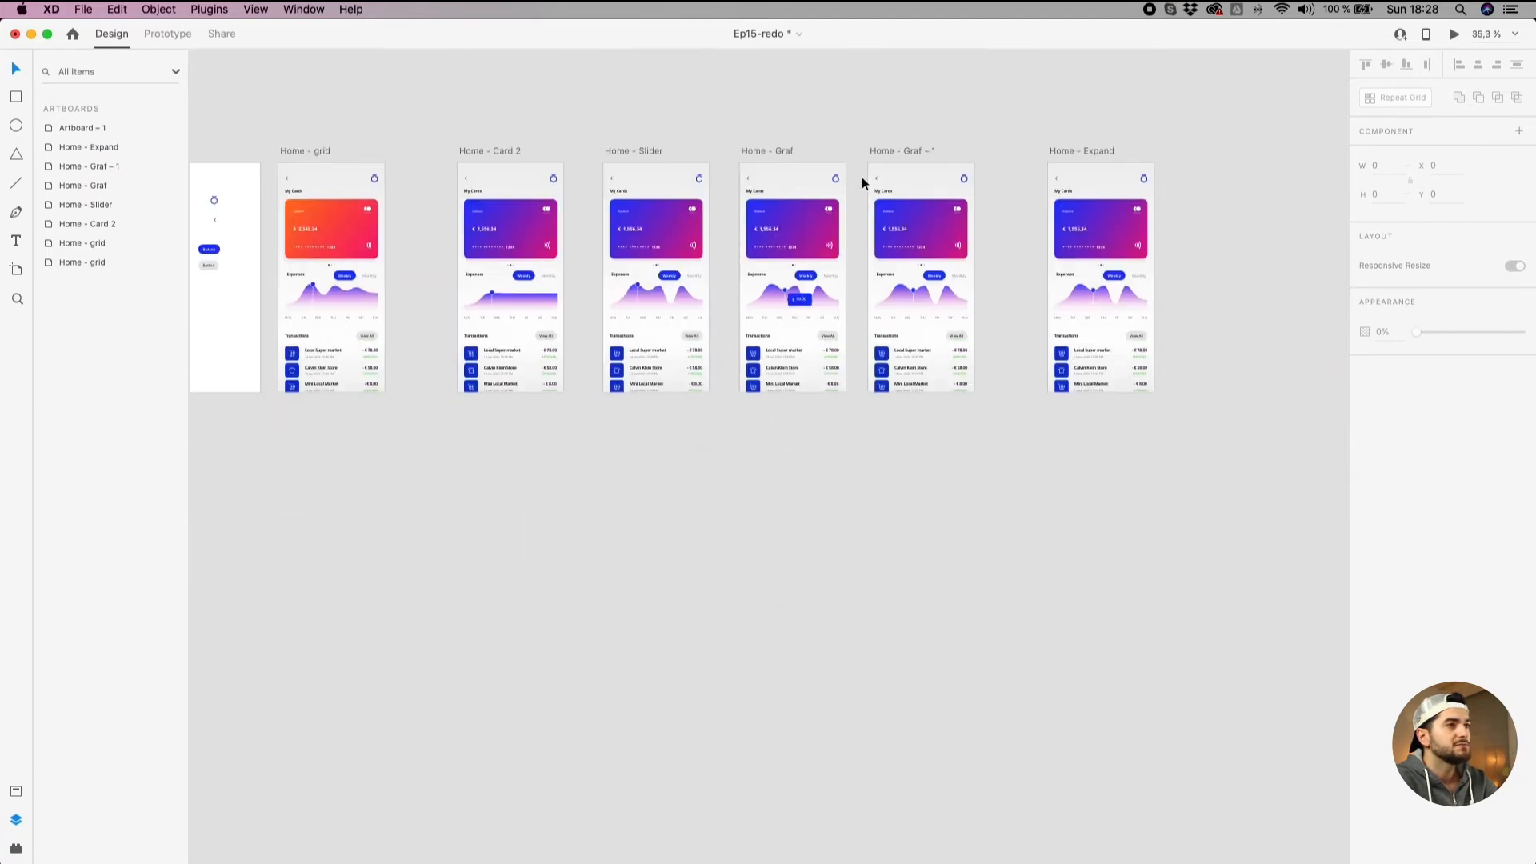
scroll(938, 262, down, 2)
click(262, 251)
drag(263, 251, 741, 201)
scroll(1262, 238, up, 2)
scroll(1264, 239, up, 3)
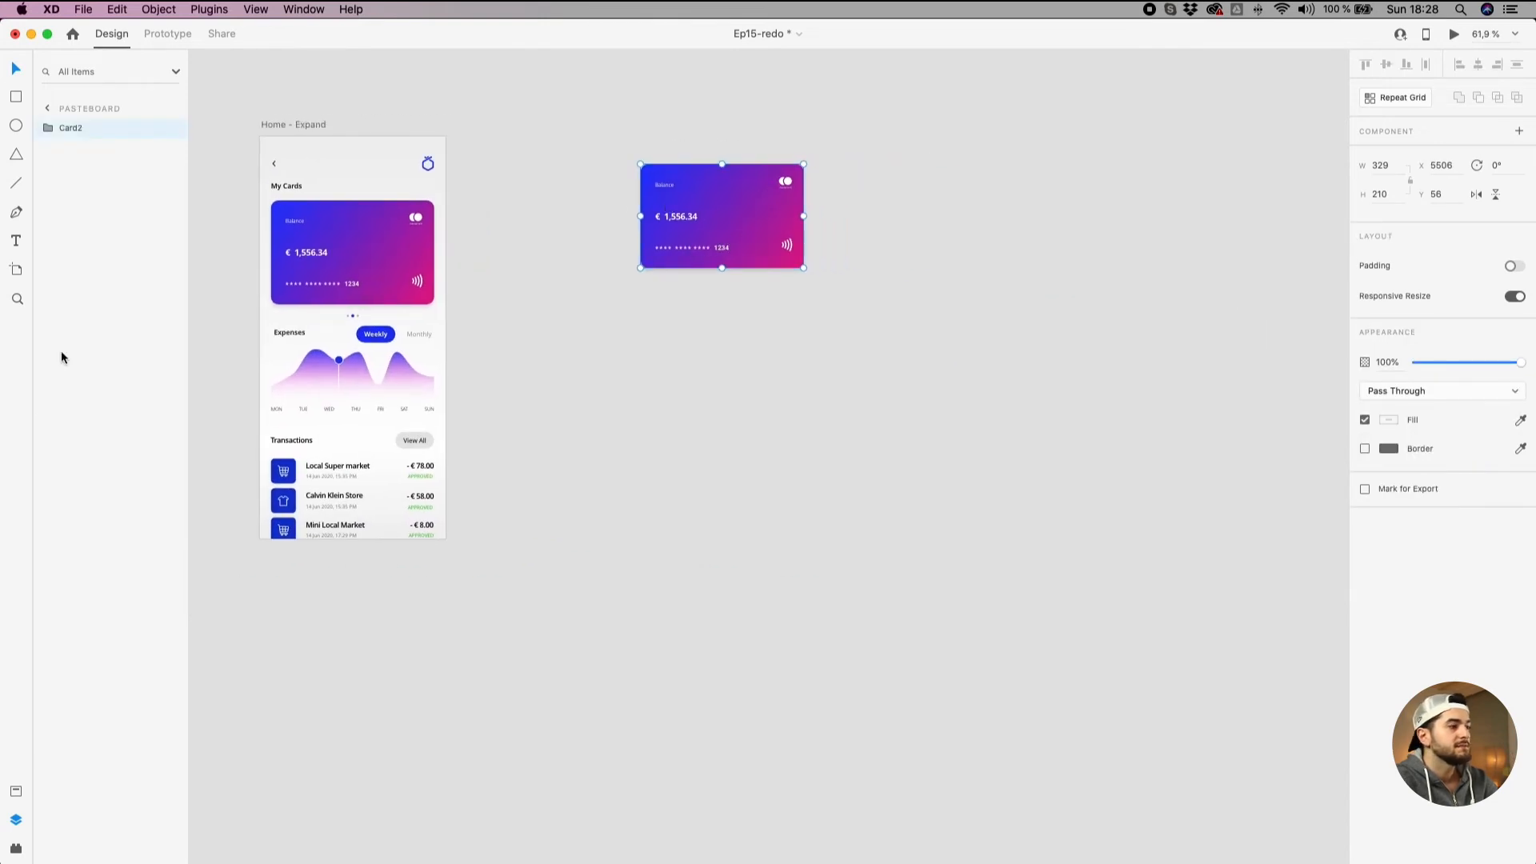
Delete the hidden orange card, Group 38, from the pasteboard Card2 and expand its Group 37 to review the layers.
click(49, 128)
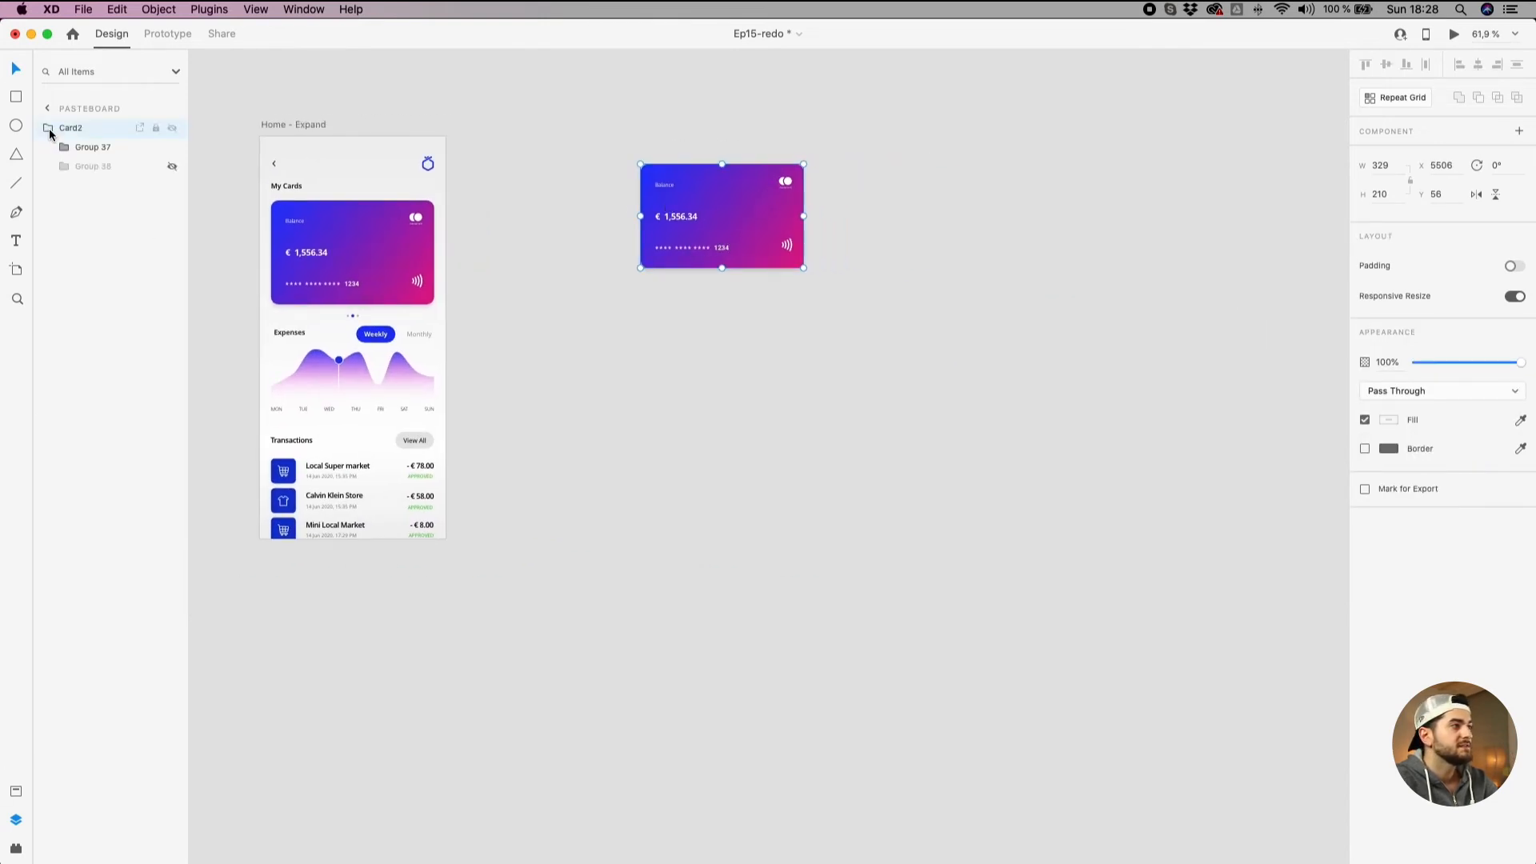
click(65, 167)
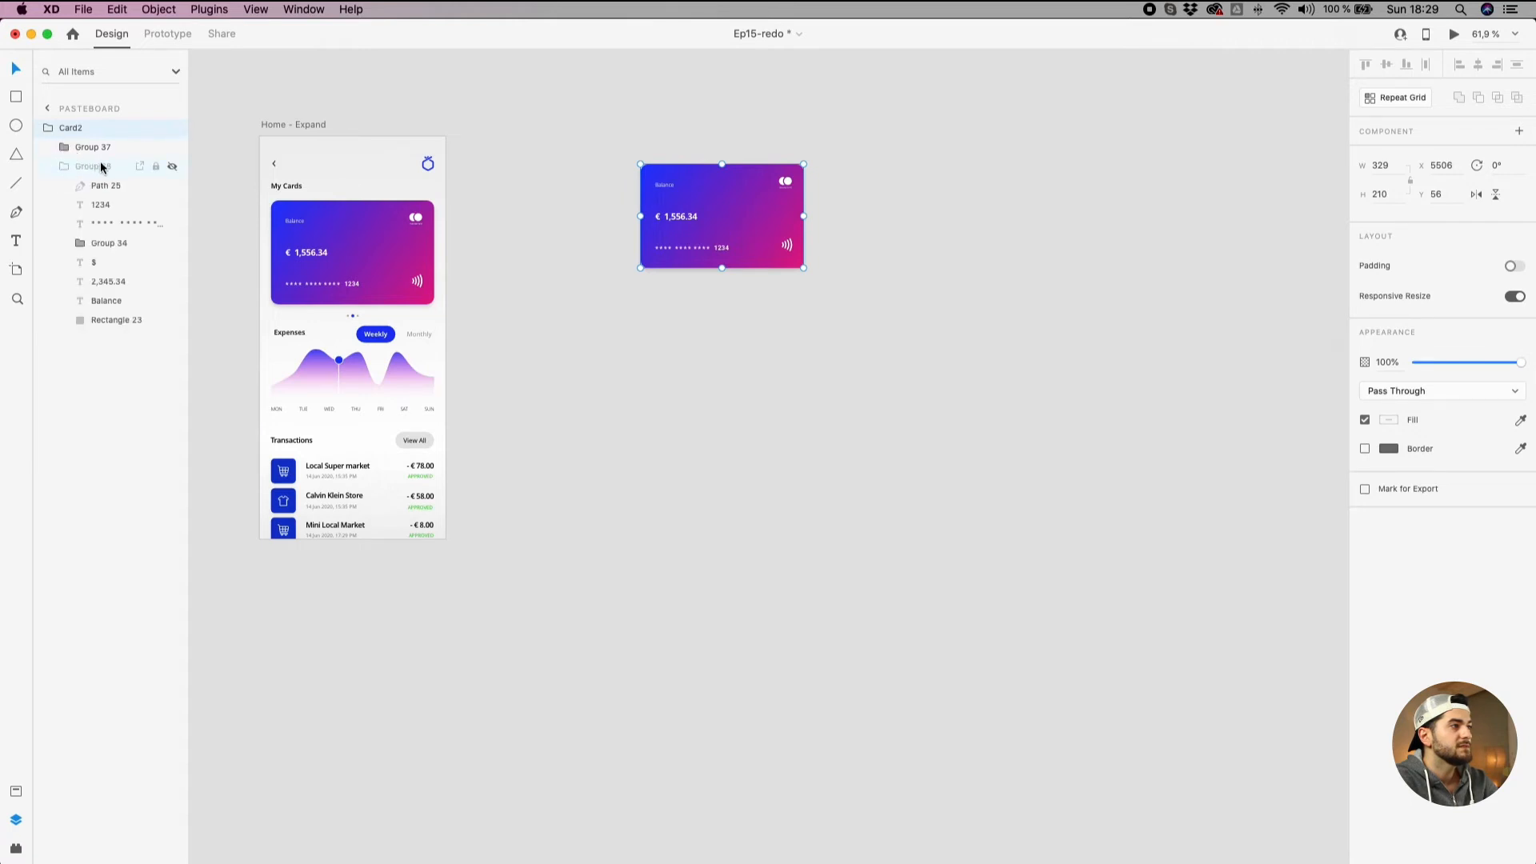
click(172, 166)
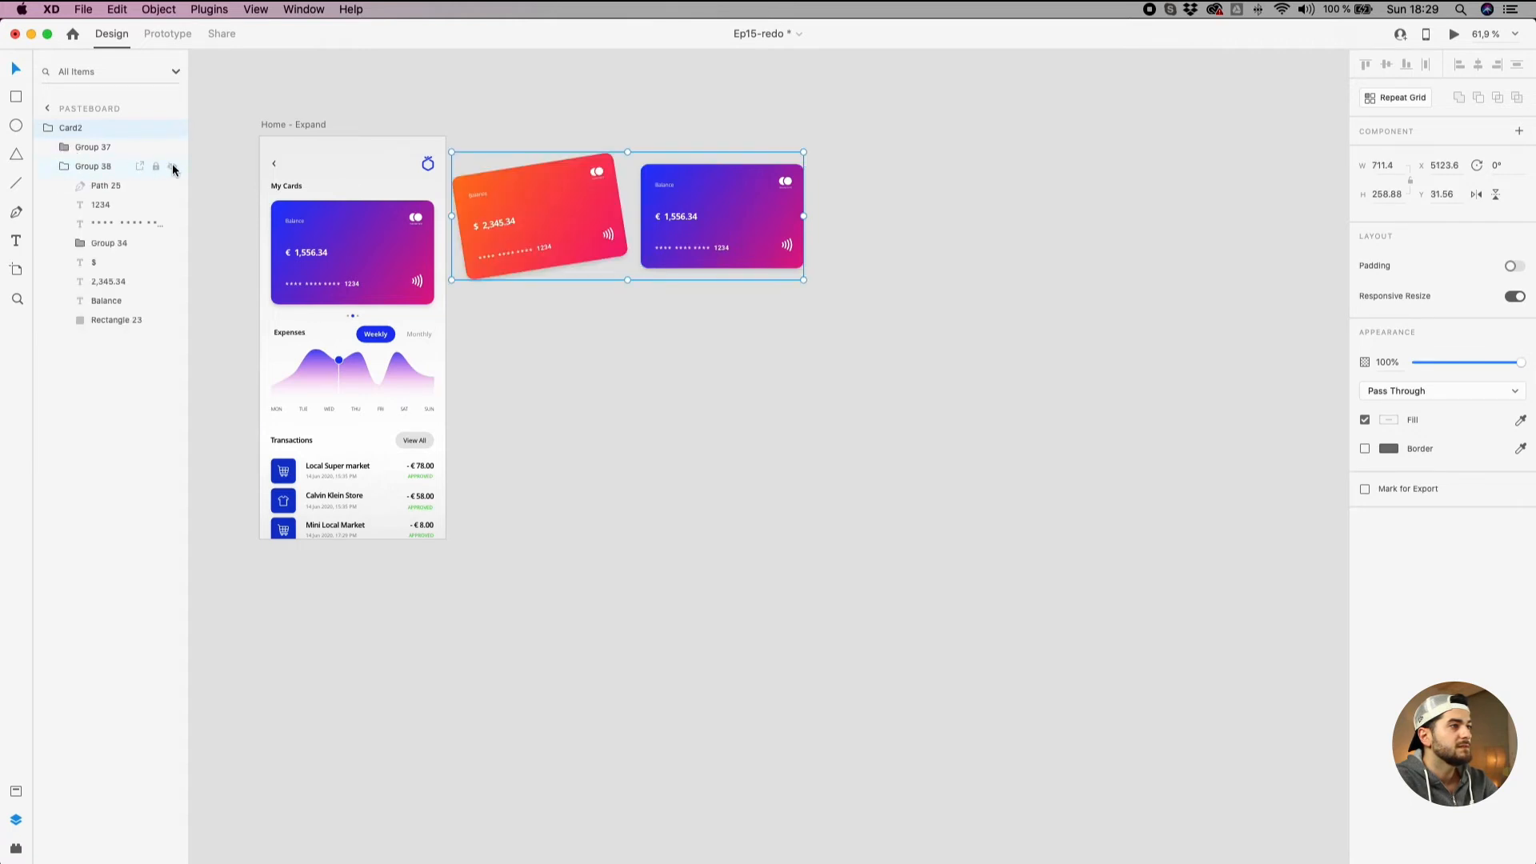
click(172, 166)
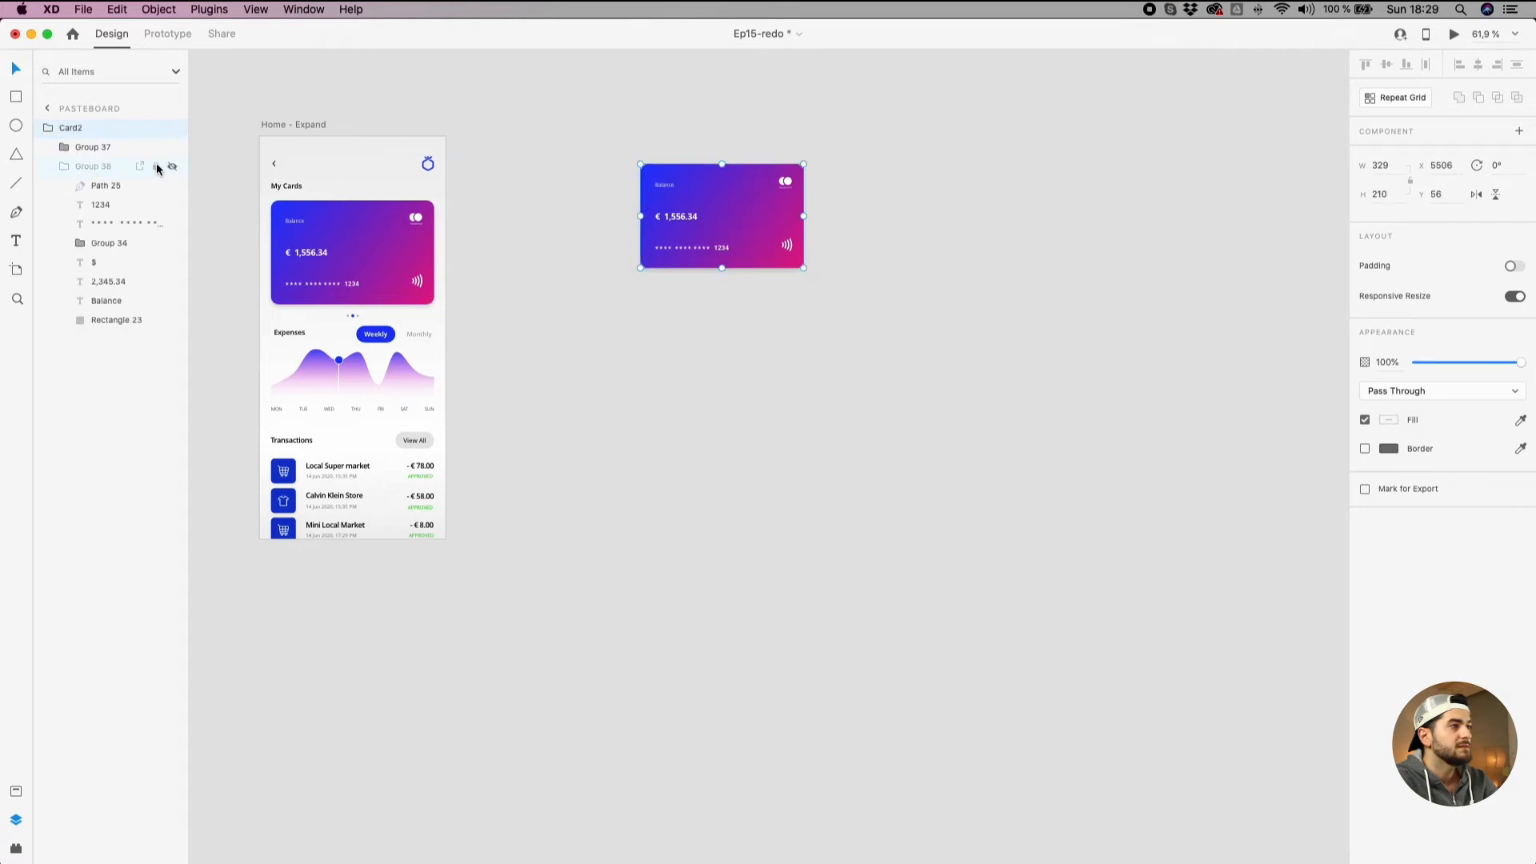
click(92, 165)
key(Delete)
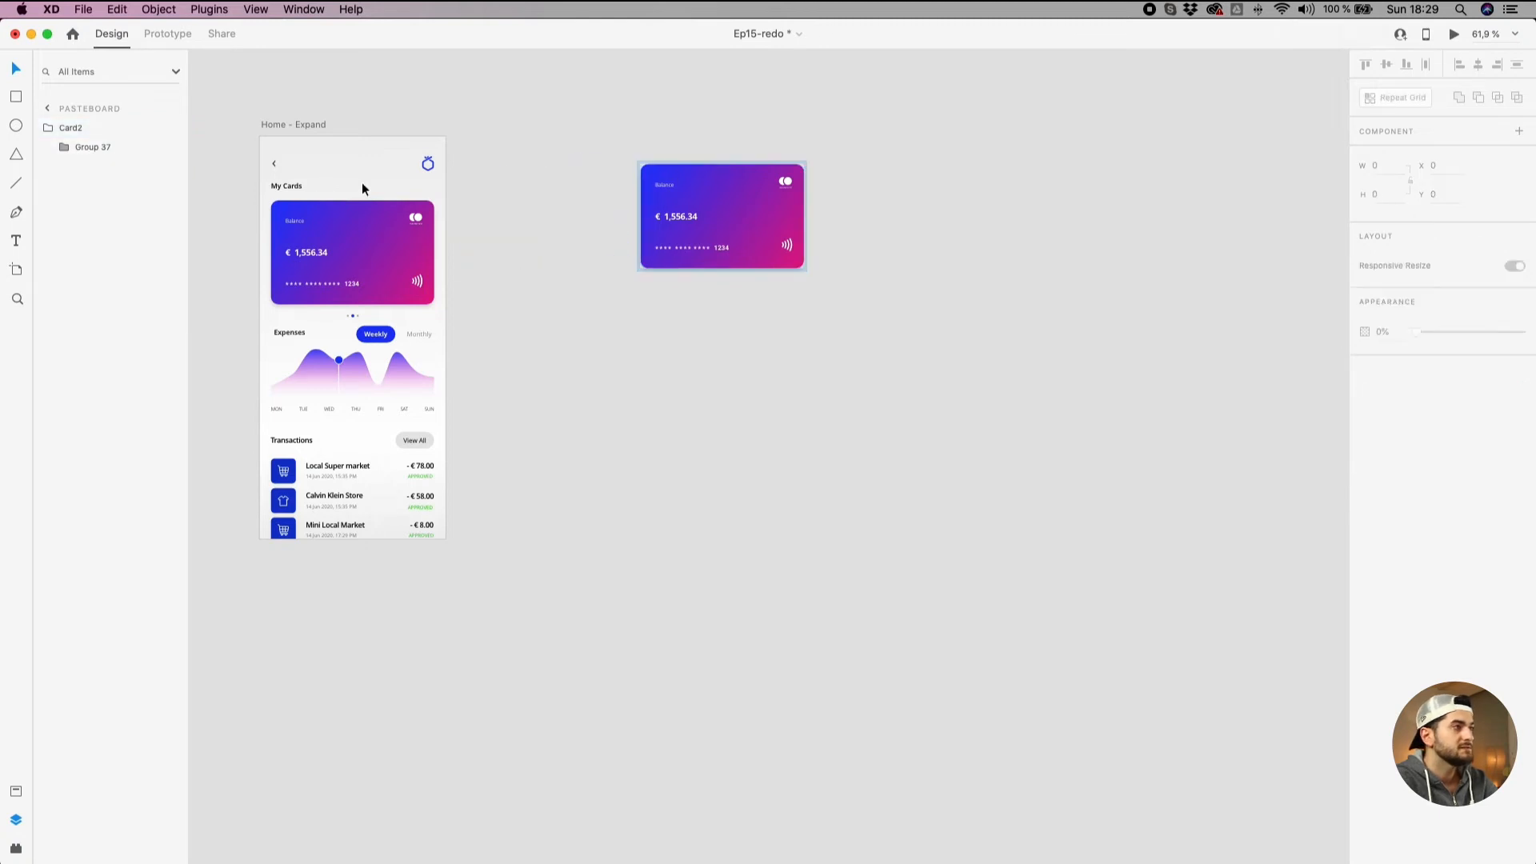
click(93, 145)
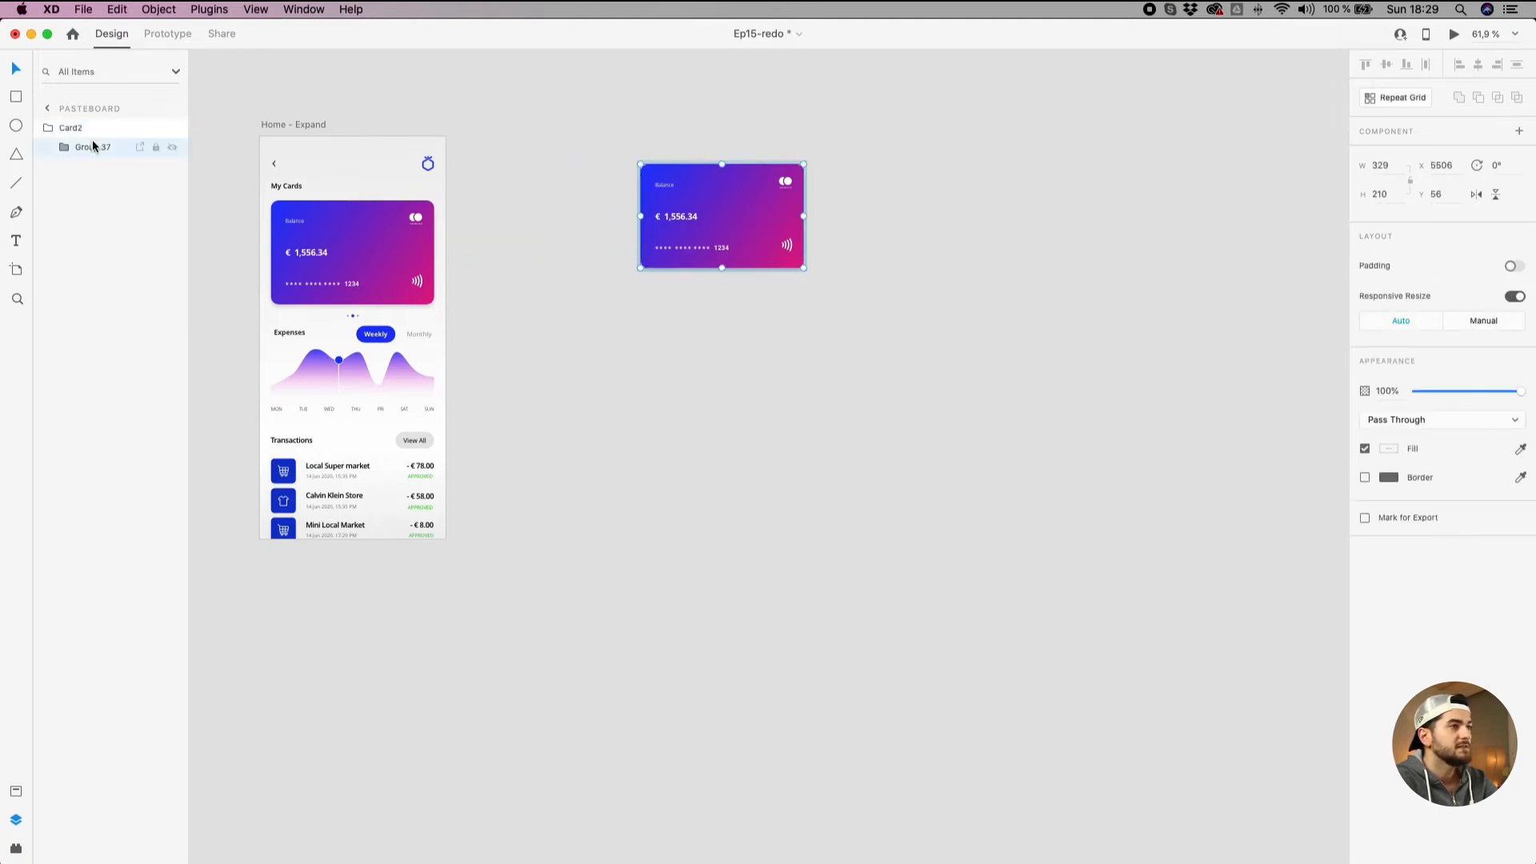
click(69, 148)
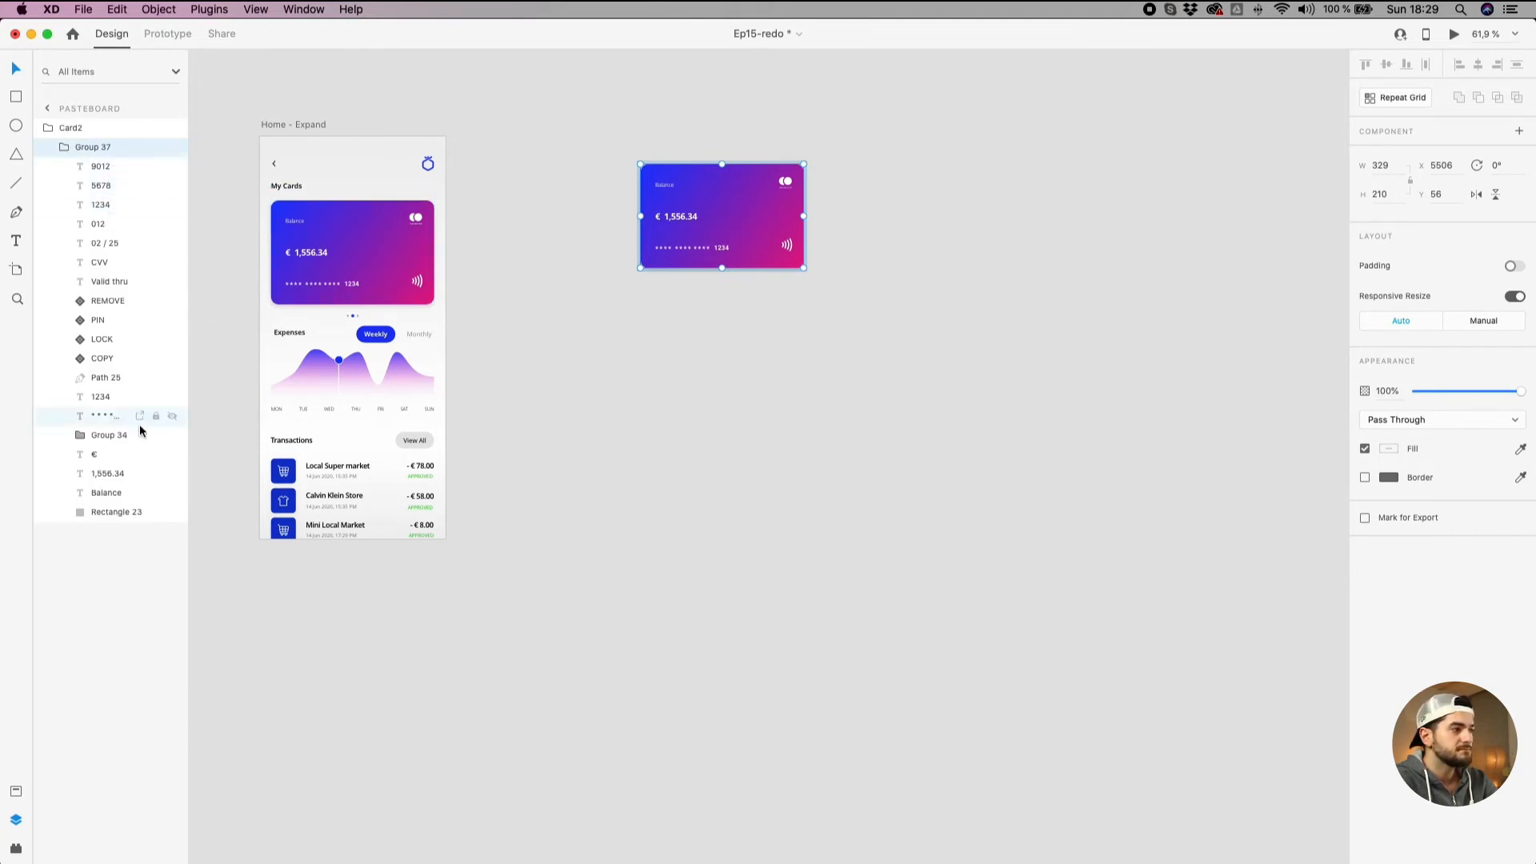
click(686, 428)
Delete the hidden orange card, Group 38, from the Card2 group in the Home - Expand artboard.
drag(685, 439, 1036, 451)
click(708, 228)
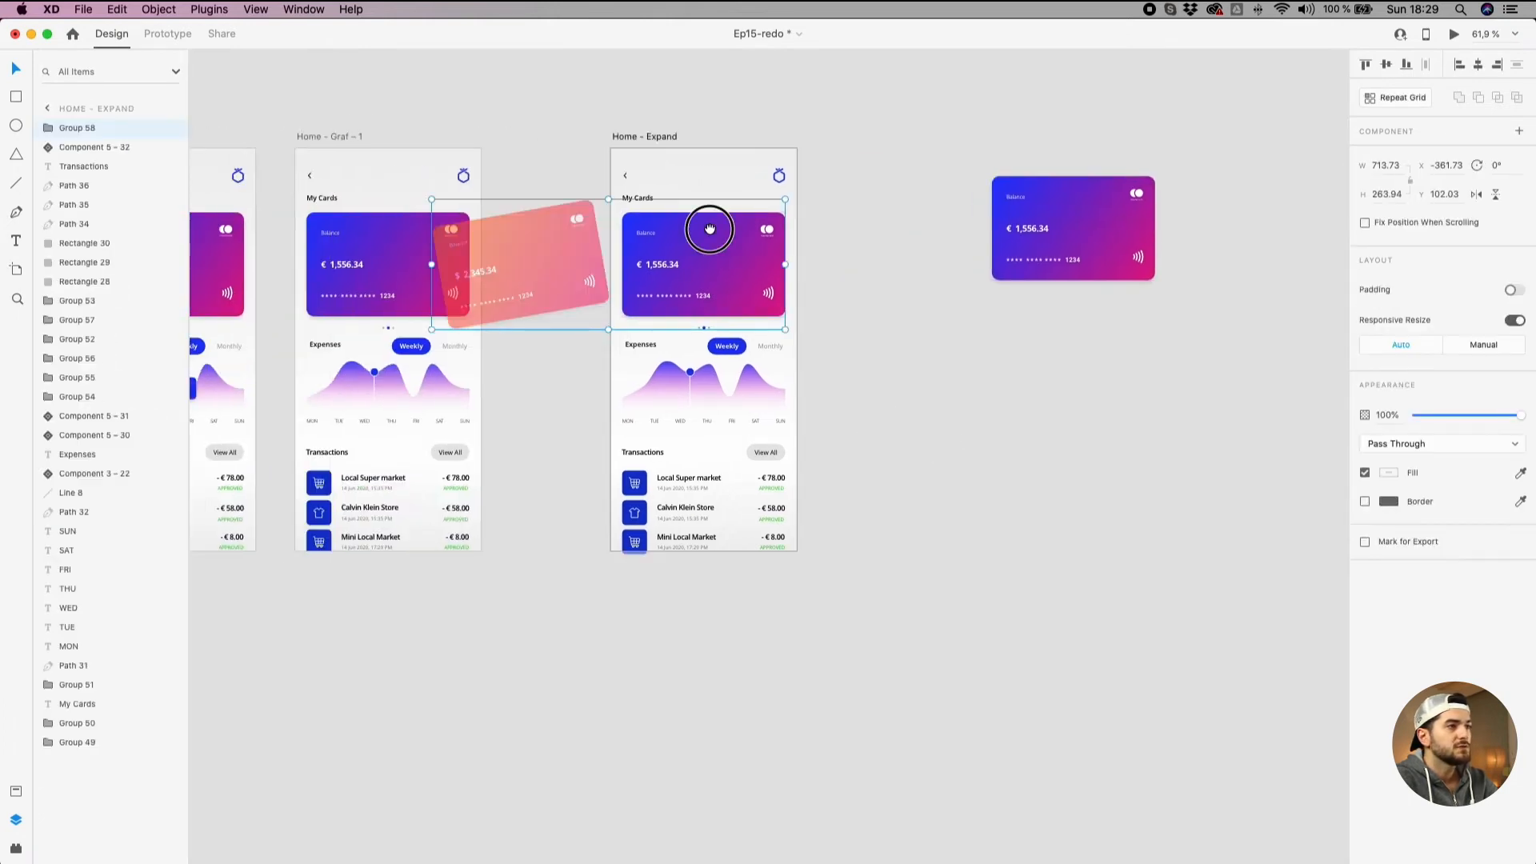
drag(709, 228, 766, 238)
scroll(933, 280, up, 4)
click(918, 283)
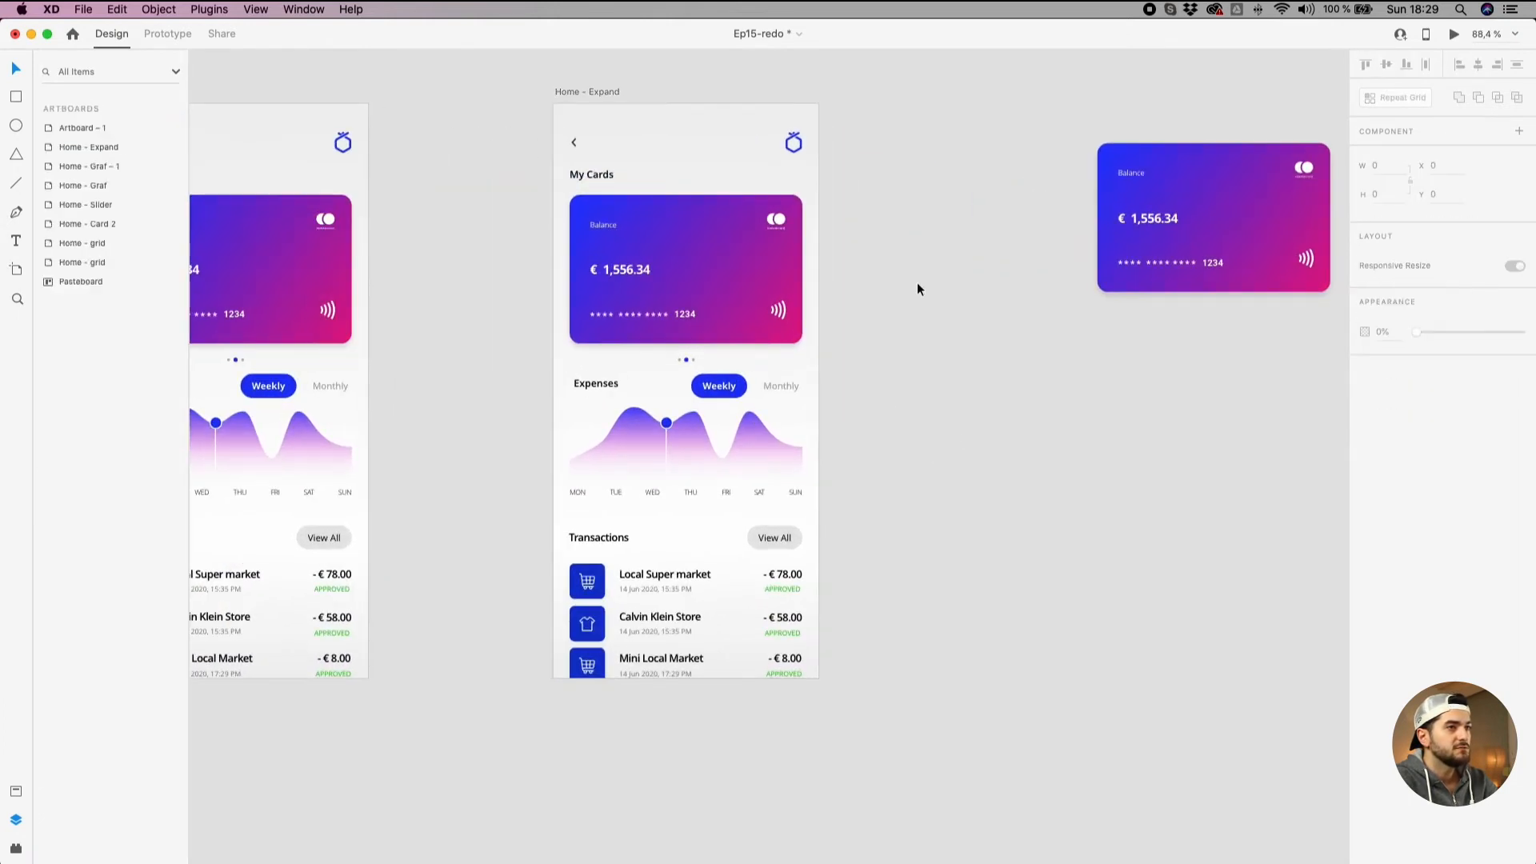
double_click(670, 268)
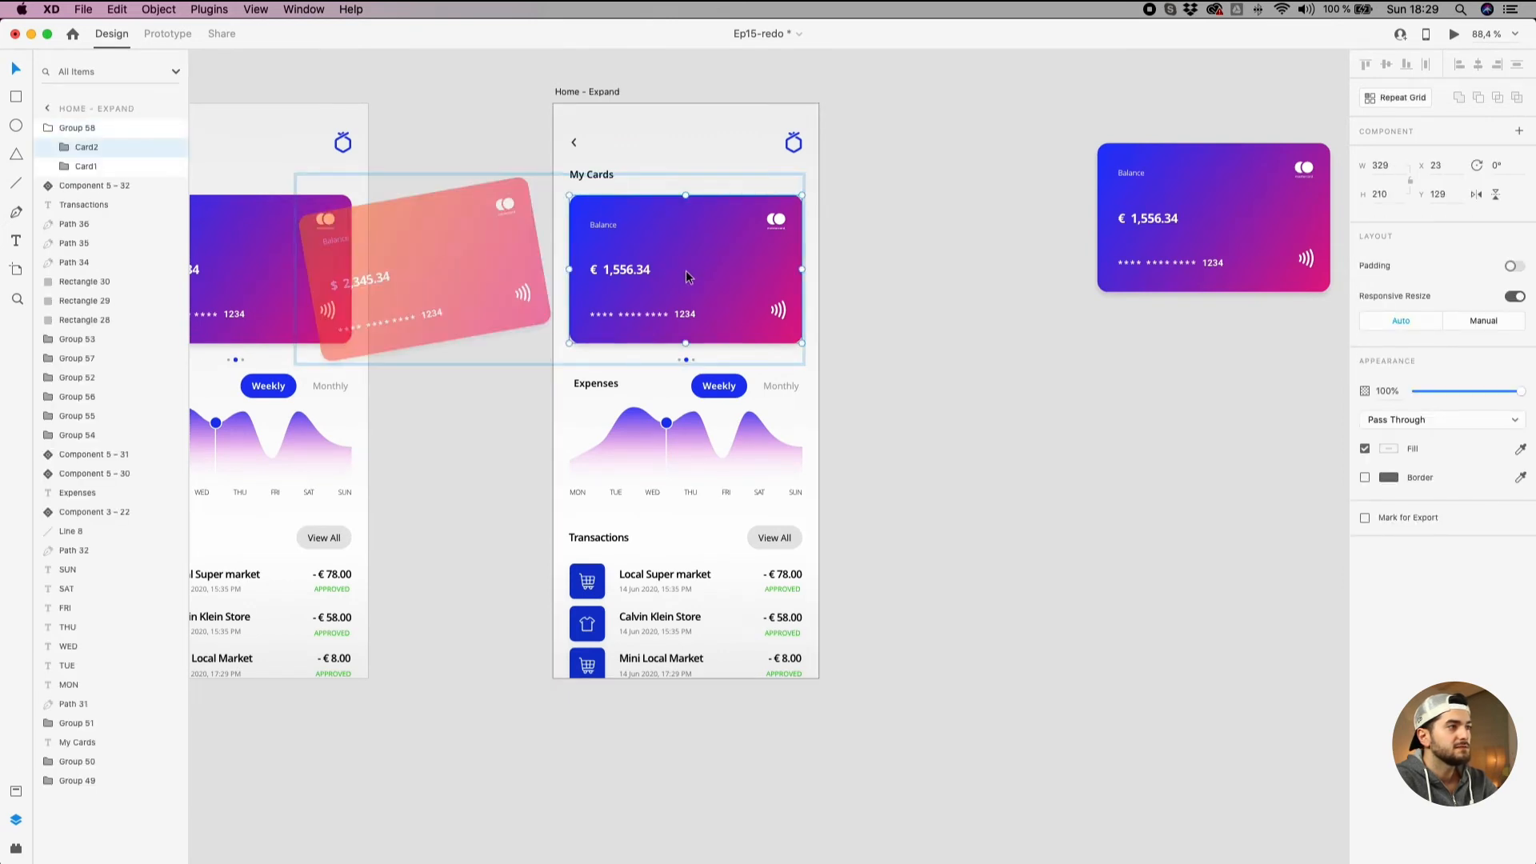
double_click(713, 265)
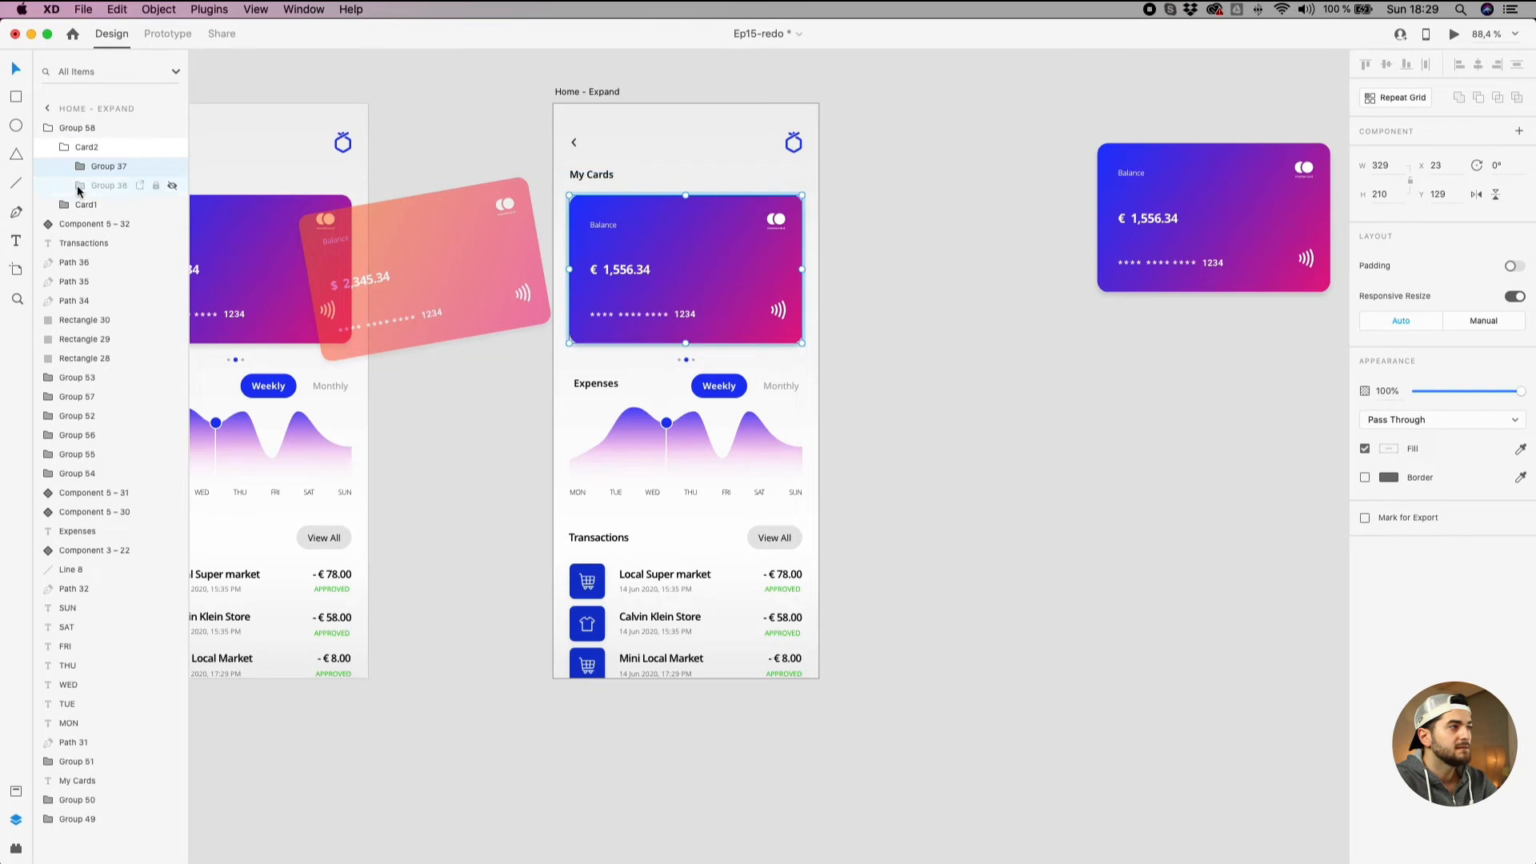
click(102, 186)
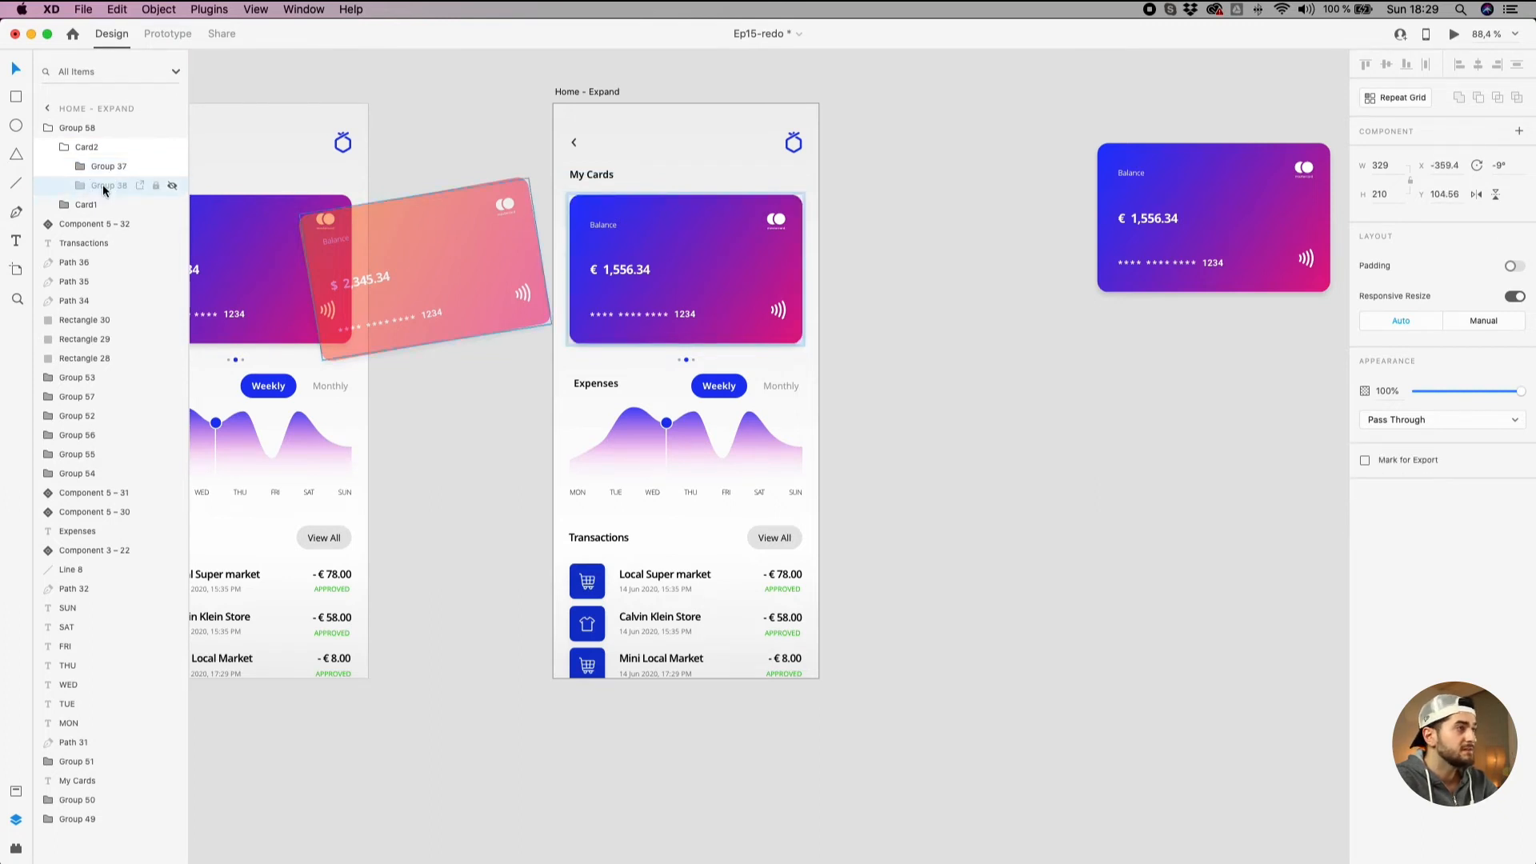
drag(103, 184, 111, 171)
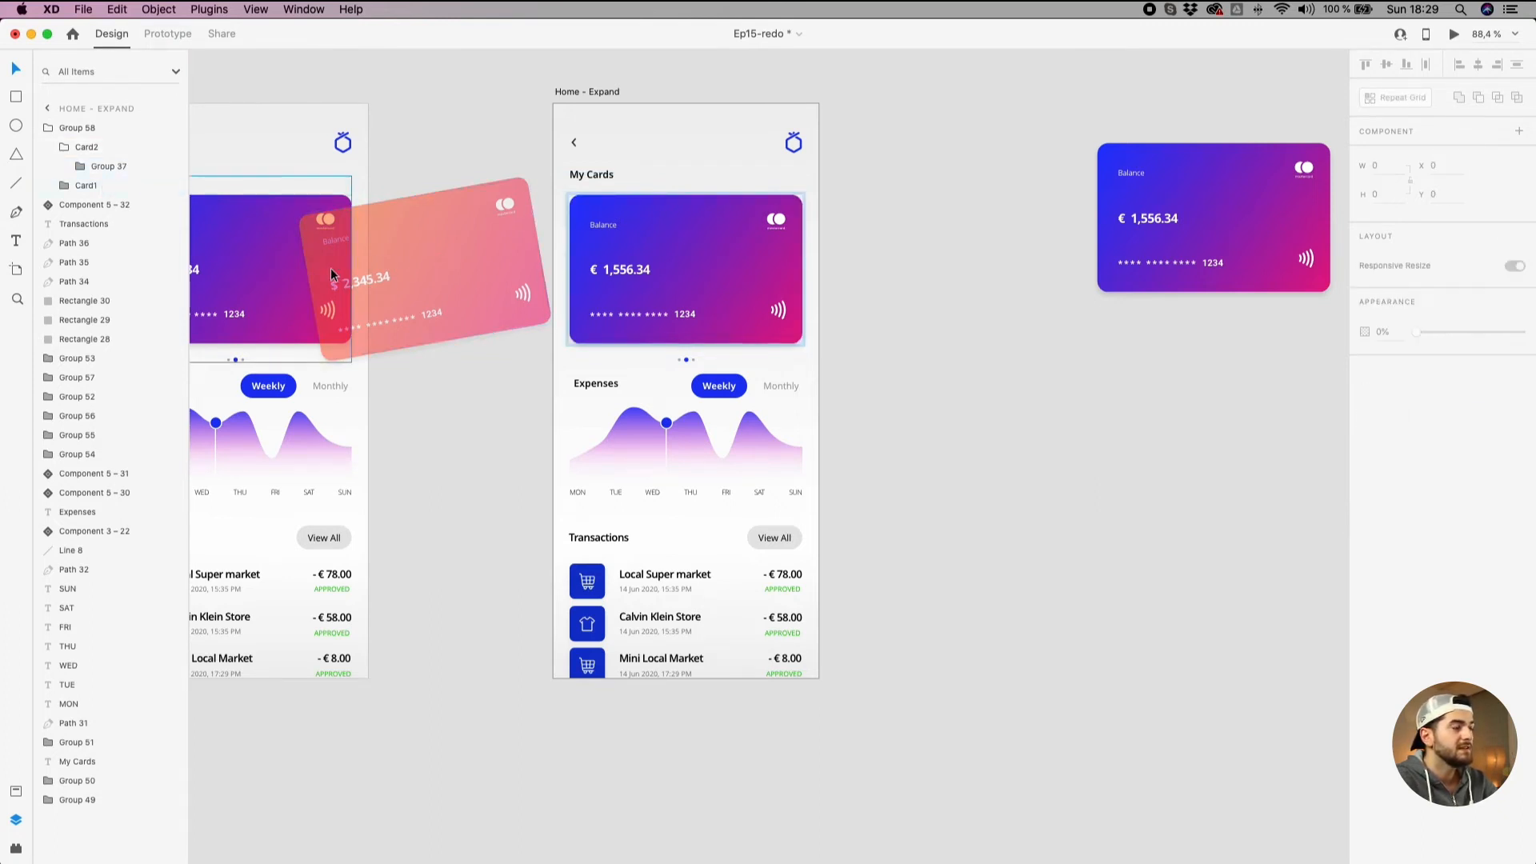
Widen the gap between Home - Graf – 1 and Home - Expand by shifting Home - Expand towards the pasteboard card.
scroll(332, 274, left, 4)
click(506, 295)
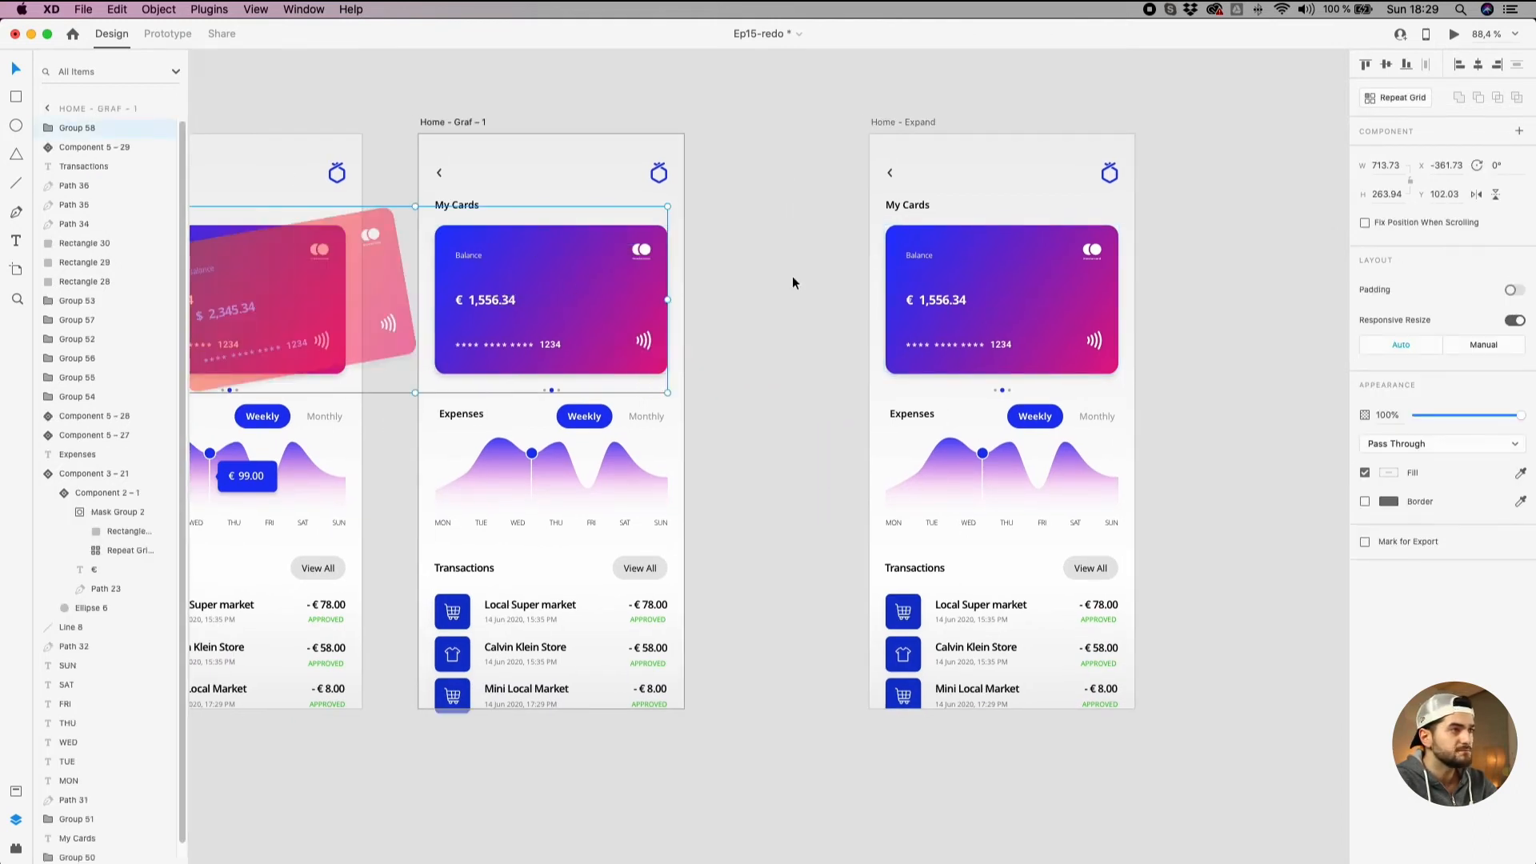
scroll(791, 276, right, 5)
click(751, 231)
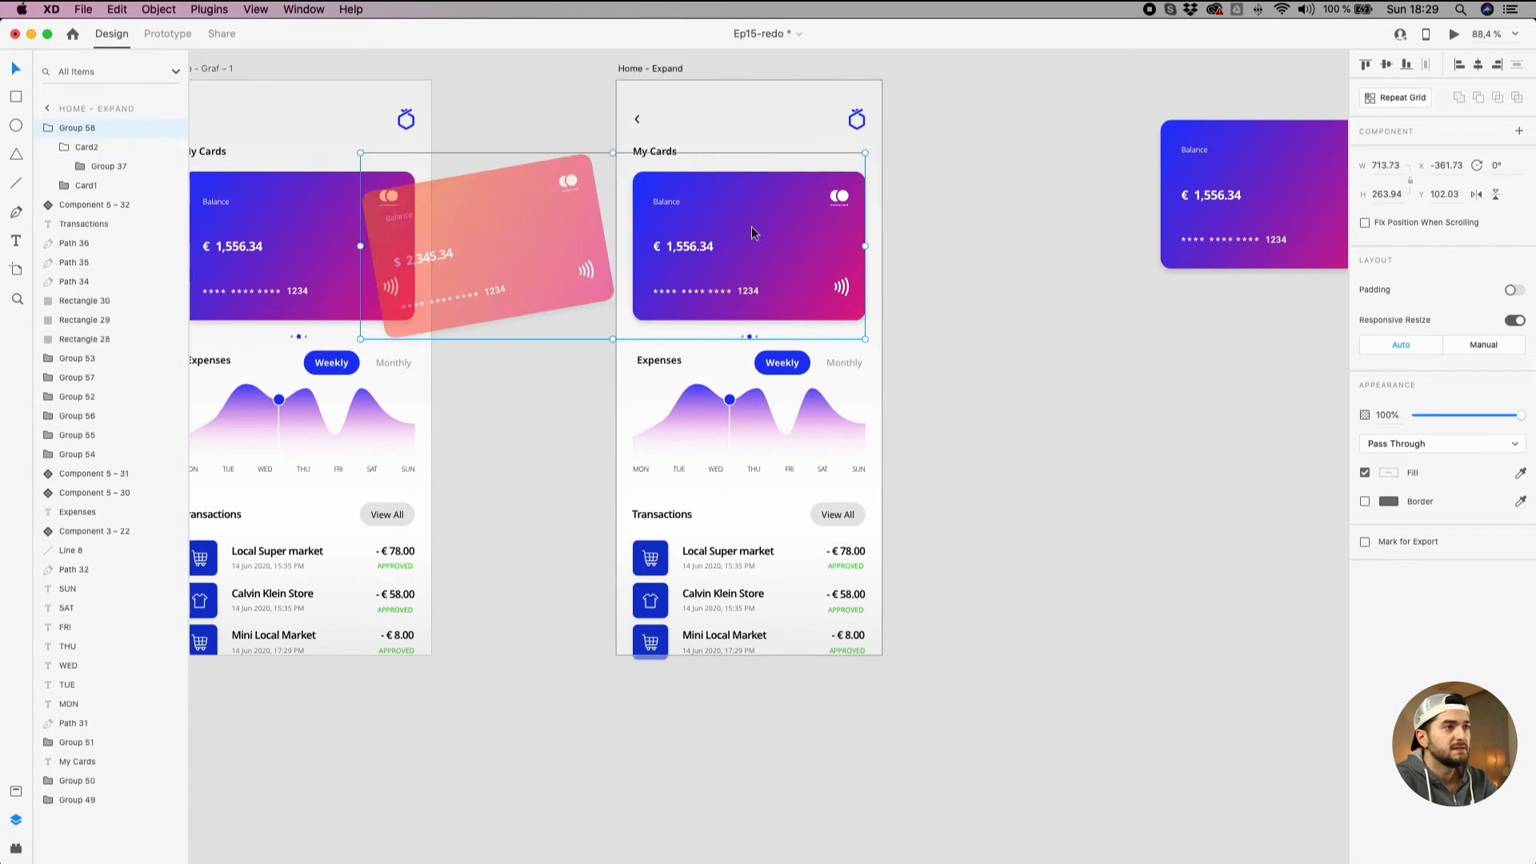
drag(644, 67, 725, 65)
click(615, 114)
Delete the hidden orange card, Group 38, from the Card2 group in the Home - Graf – 1 artboard.
drag(830, 234, 693, 228)
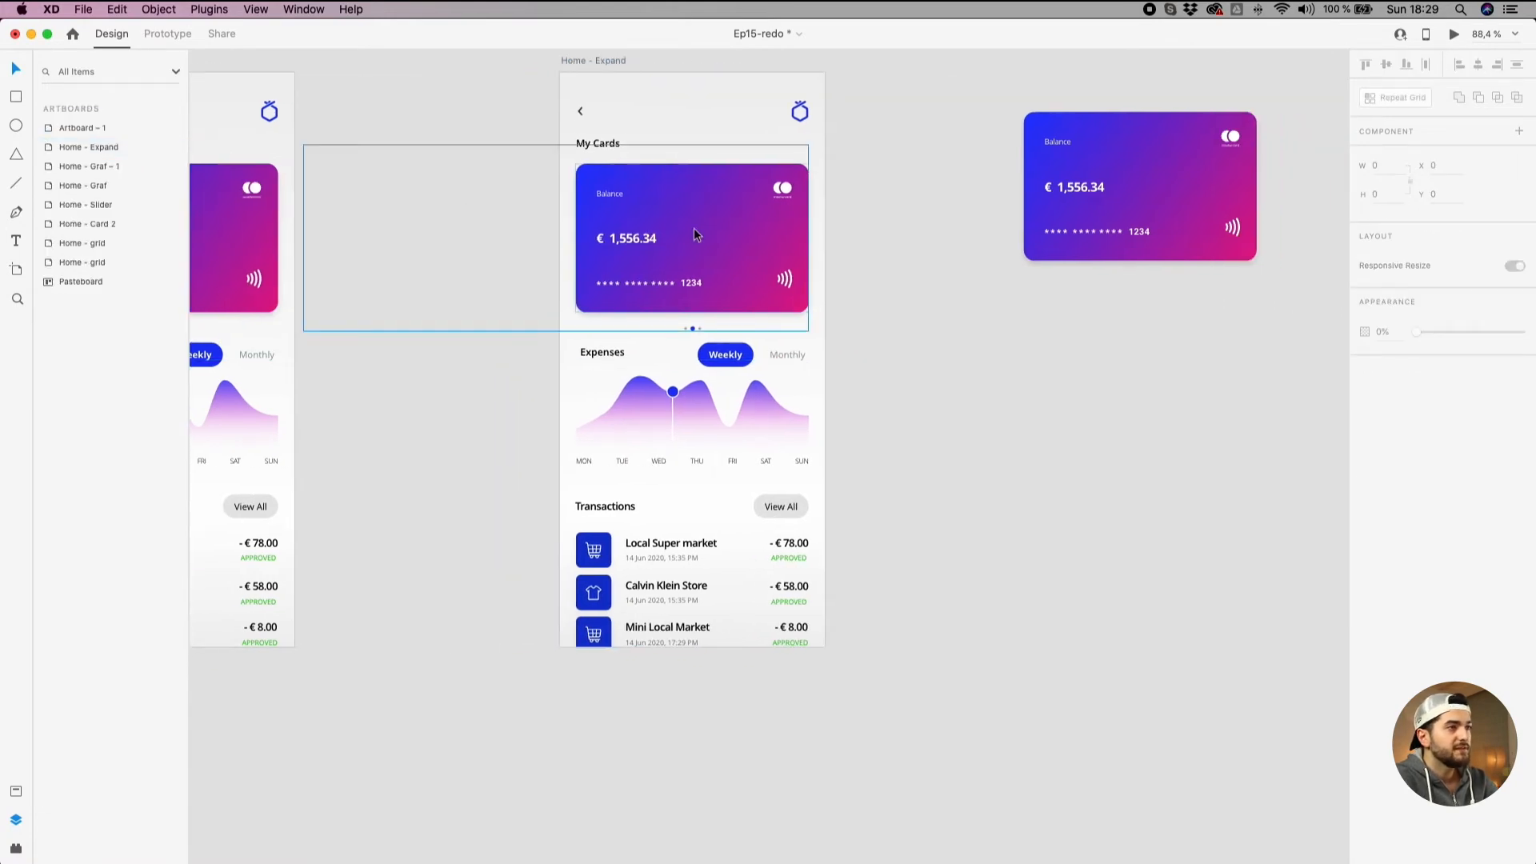
drag(457, 224, 1071, 296)
click(869, 300)
double_click(791, 310)
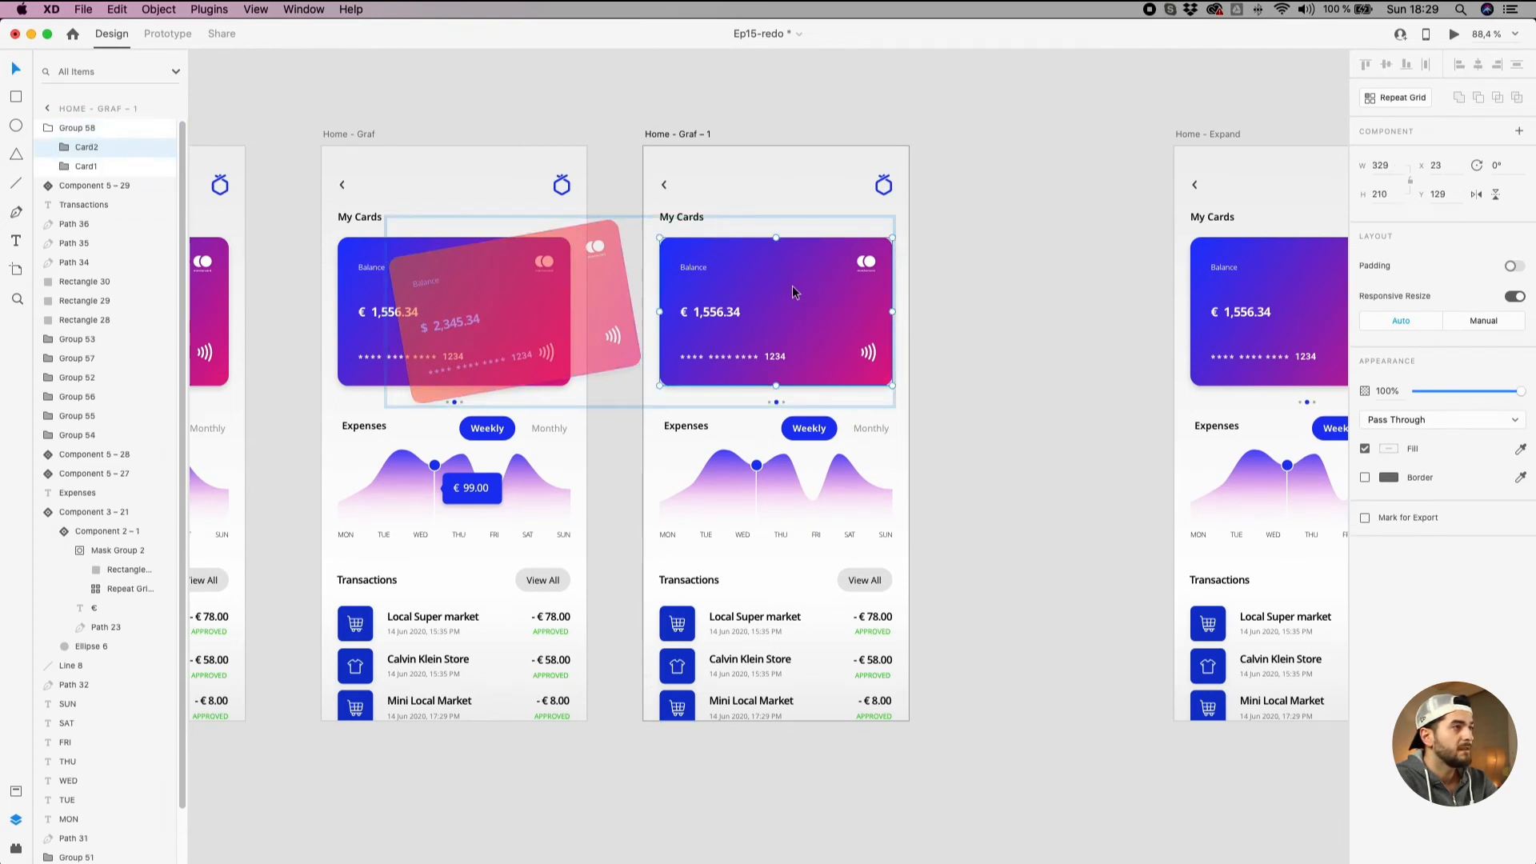
click(56, 149)
click(57, 186)
key(Delete)
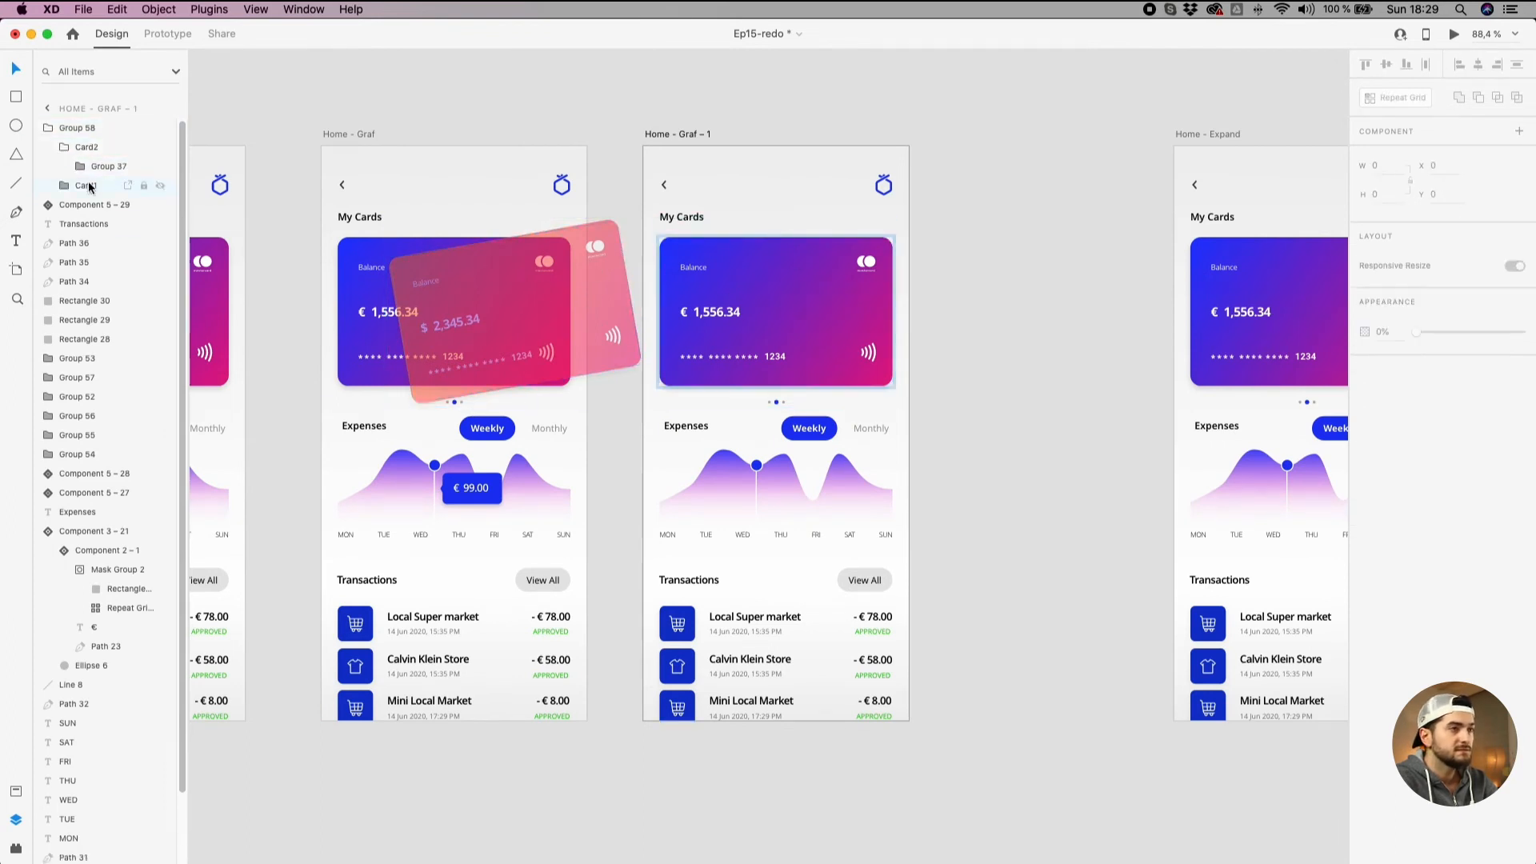
Delete the hidden orange card, Group 38, from the Card2 group in the Home - Graf artboard.
drag(352, 221, 744, 299)
click(741, 274)
click(830, 338)
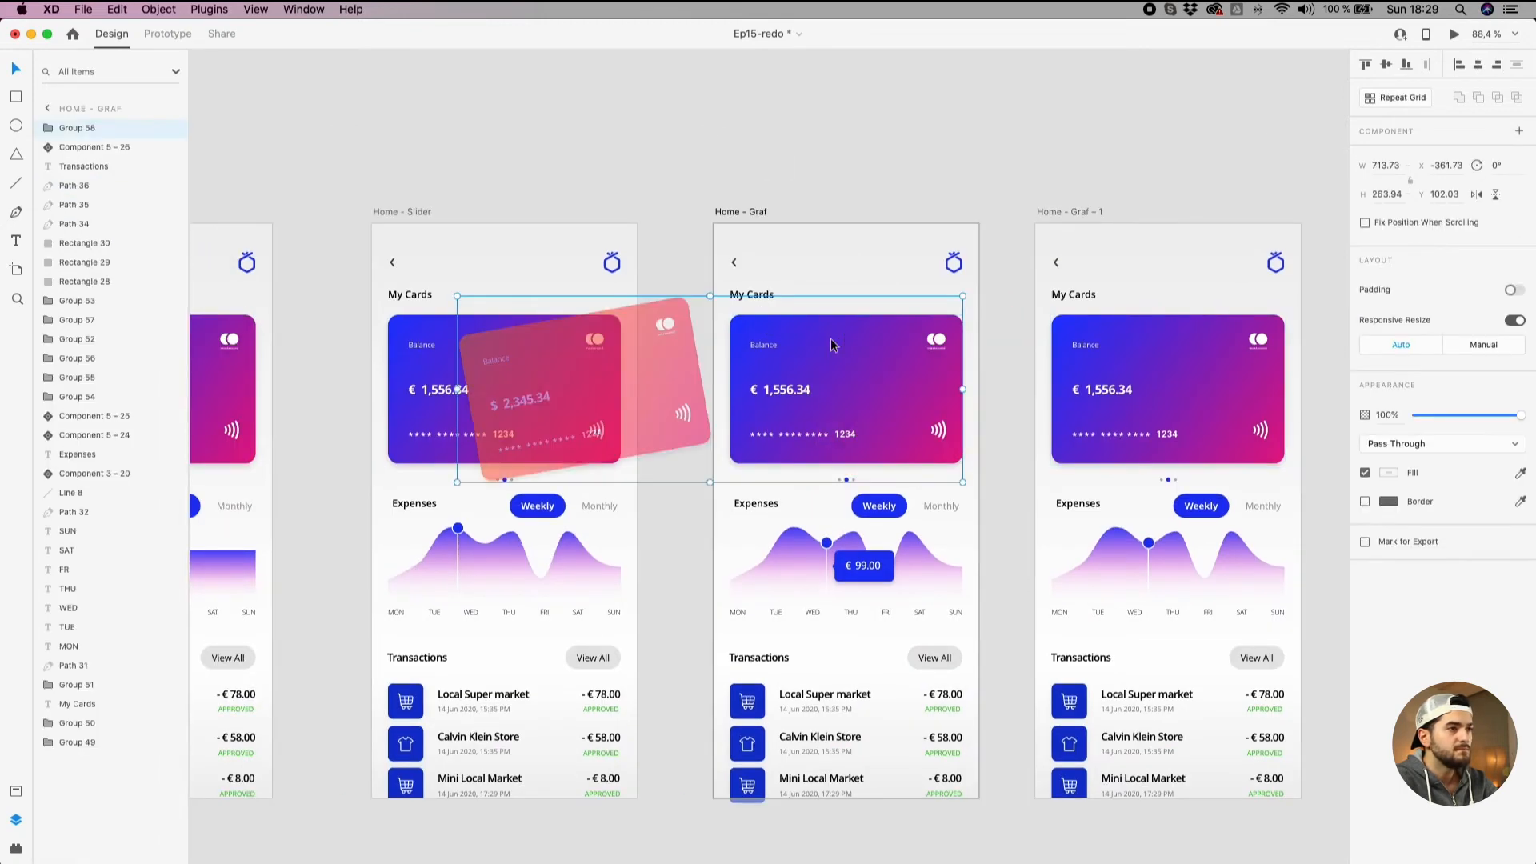
click(42, 128)
click(850, 365)
click(66, 148)
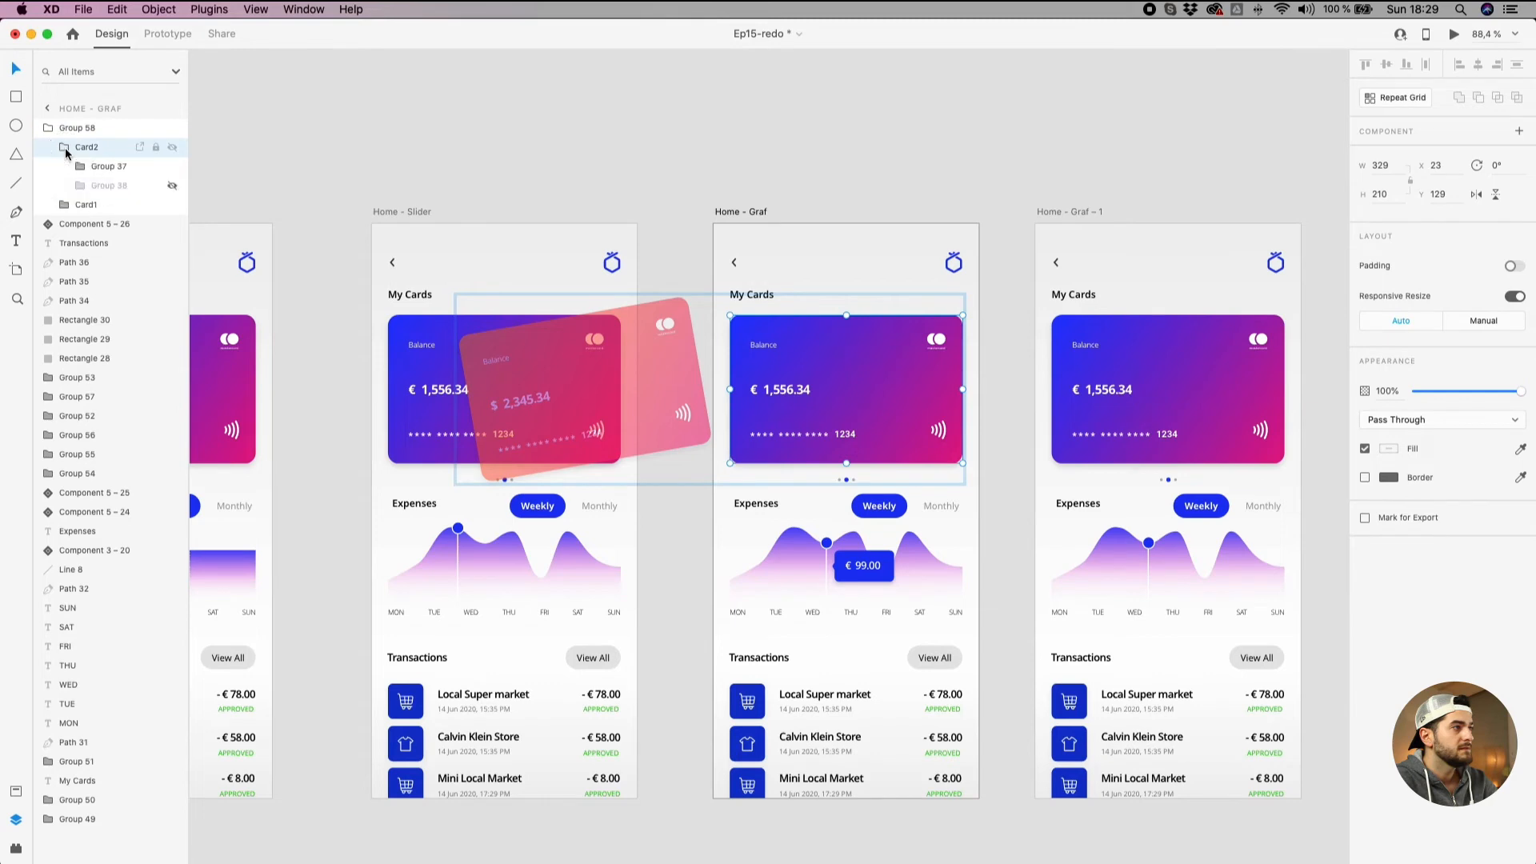
click(80, 186)
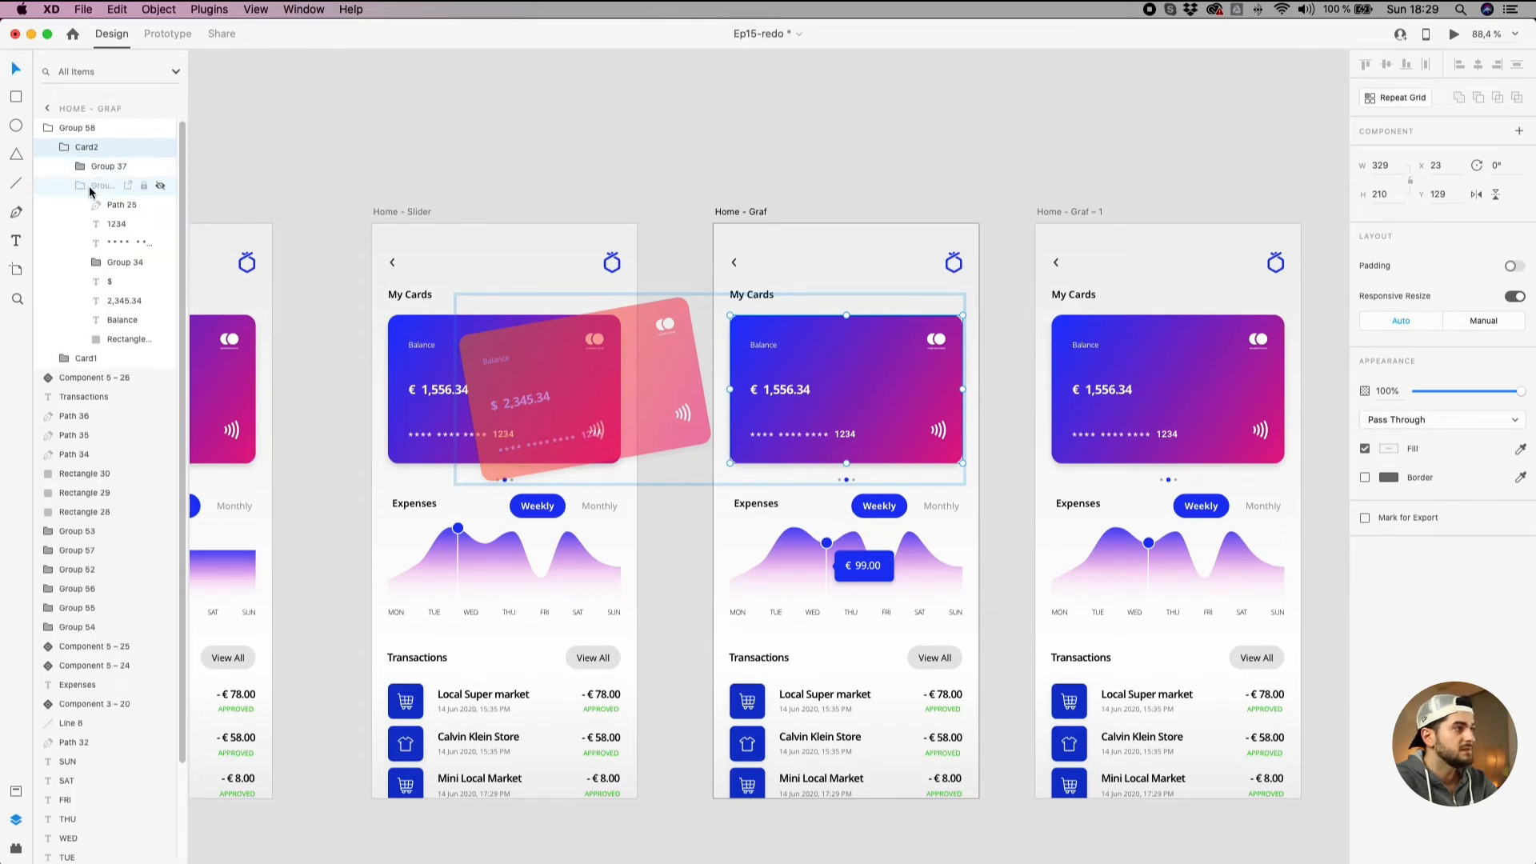
click(93, 186)
key(Delete)
Delete the hidden orange card, Group 38, from the Card2 group in the Home - Slider artboard.
drag(436, 246, 697, 232)
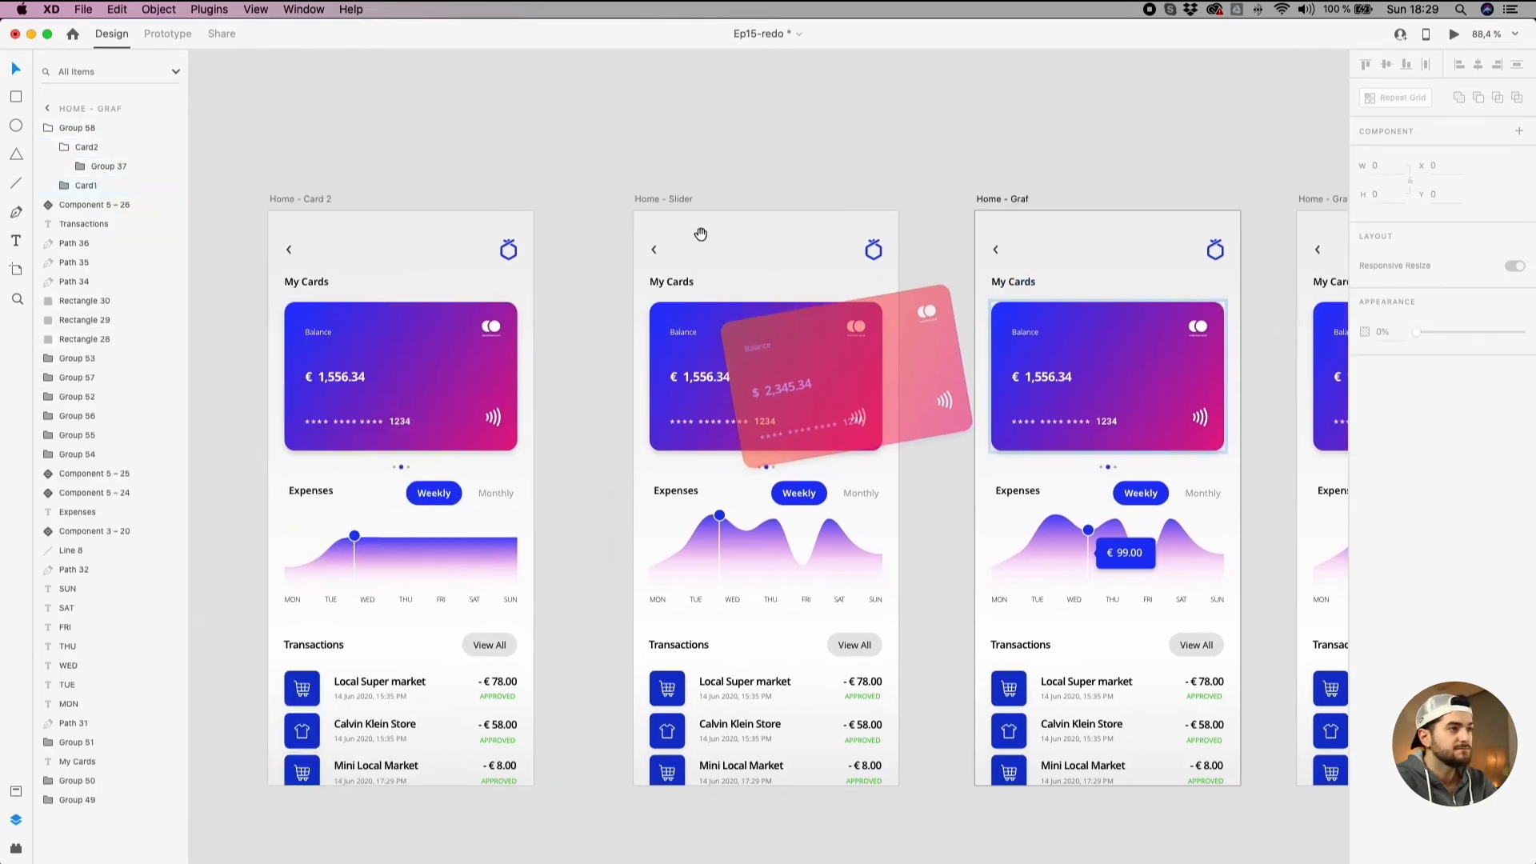
click(683, 330)
click(48, 130)
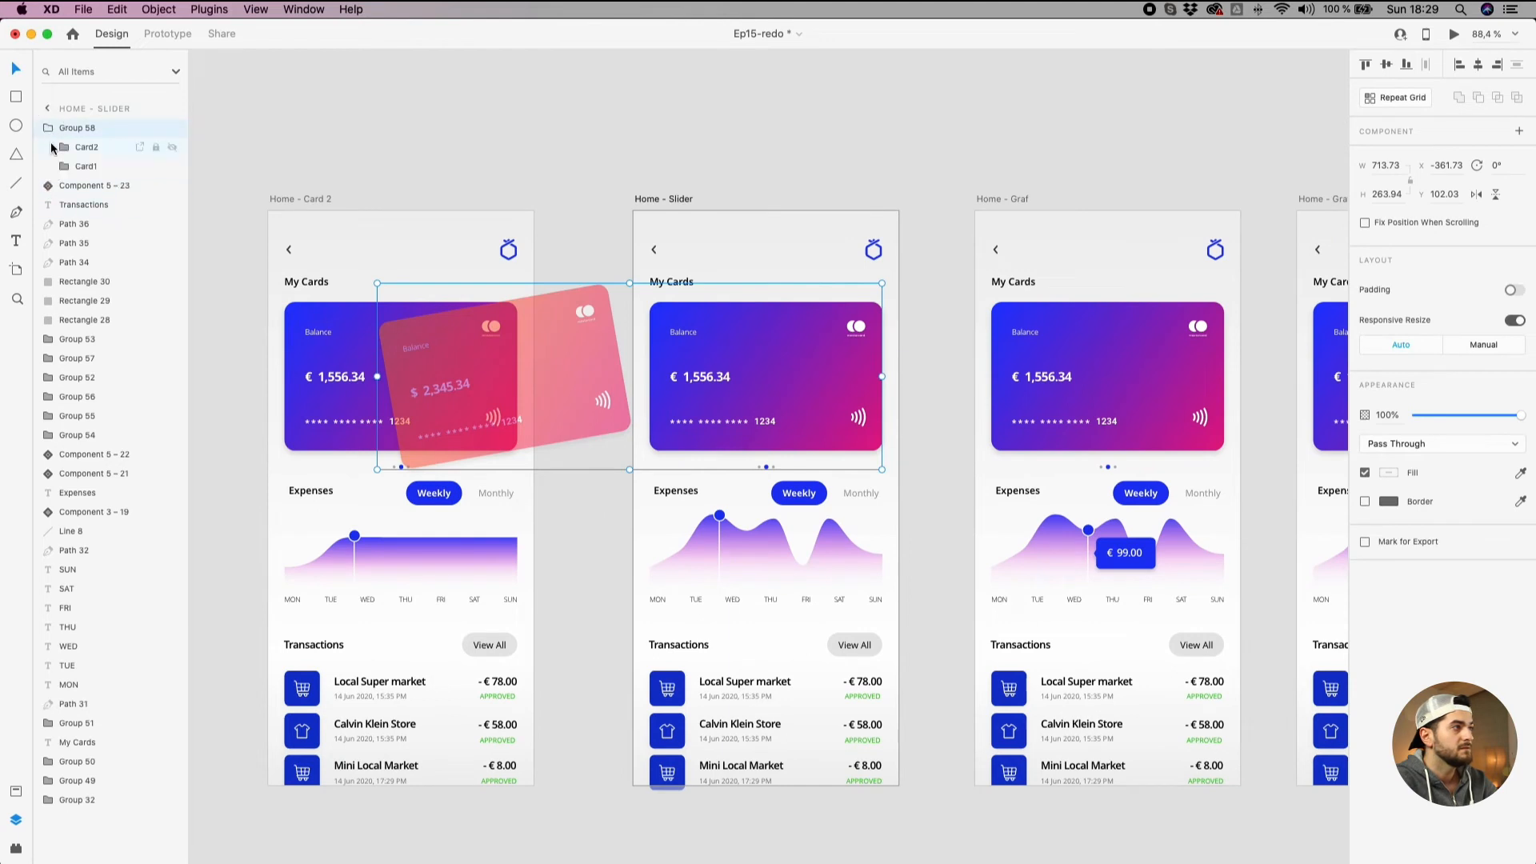
click(65, 148)
click(81, 185)
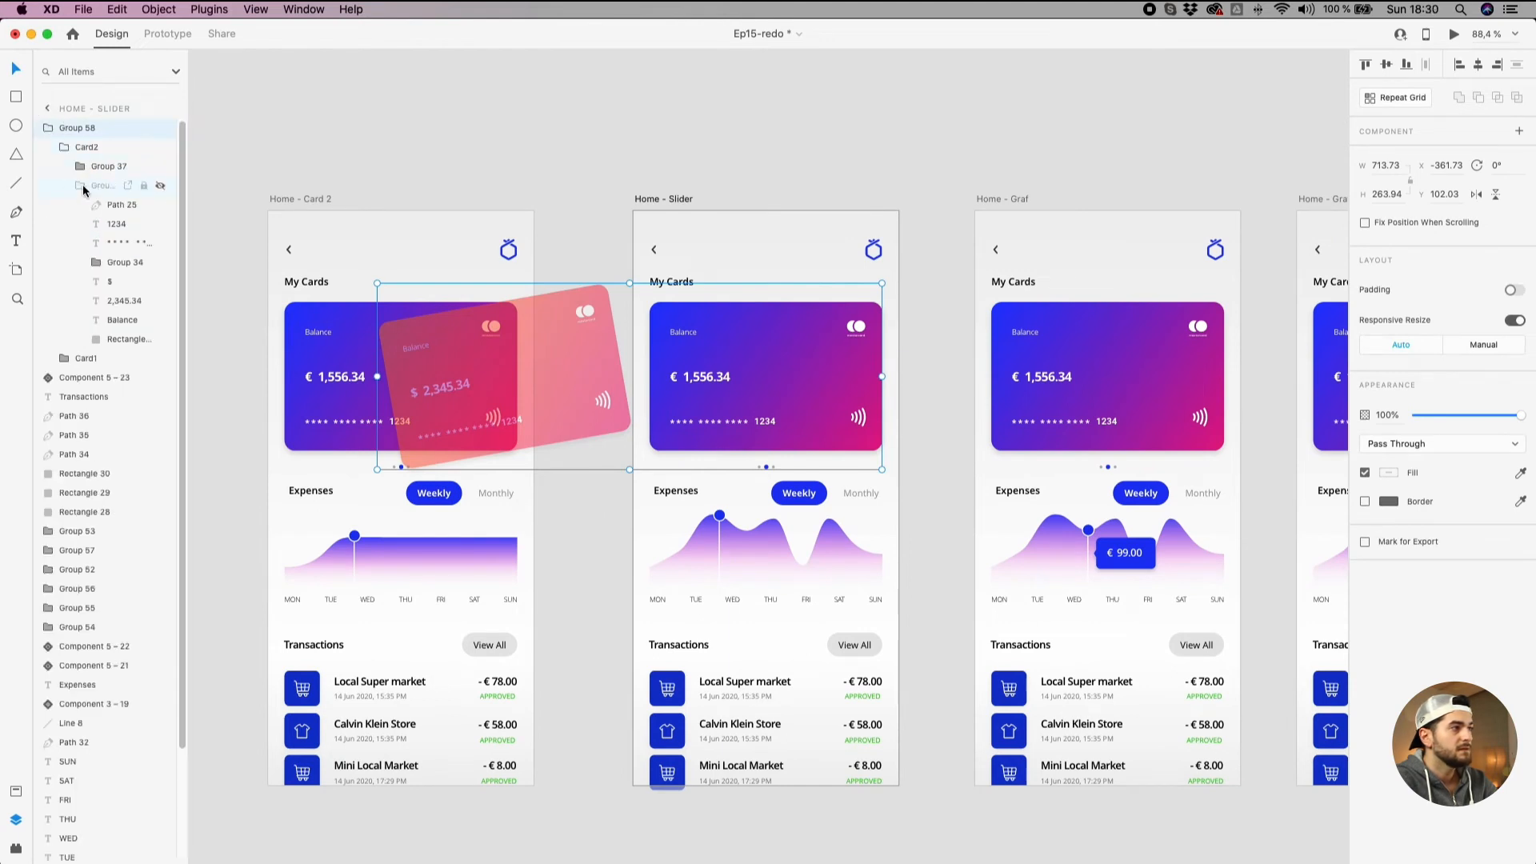
click(102, 184)
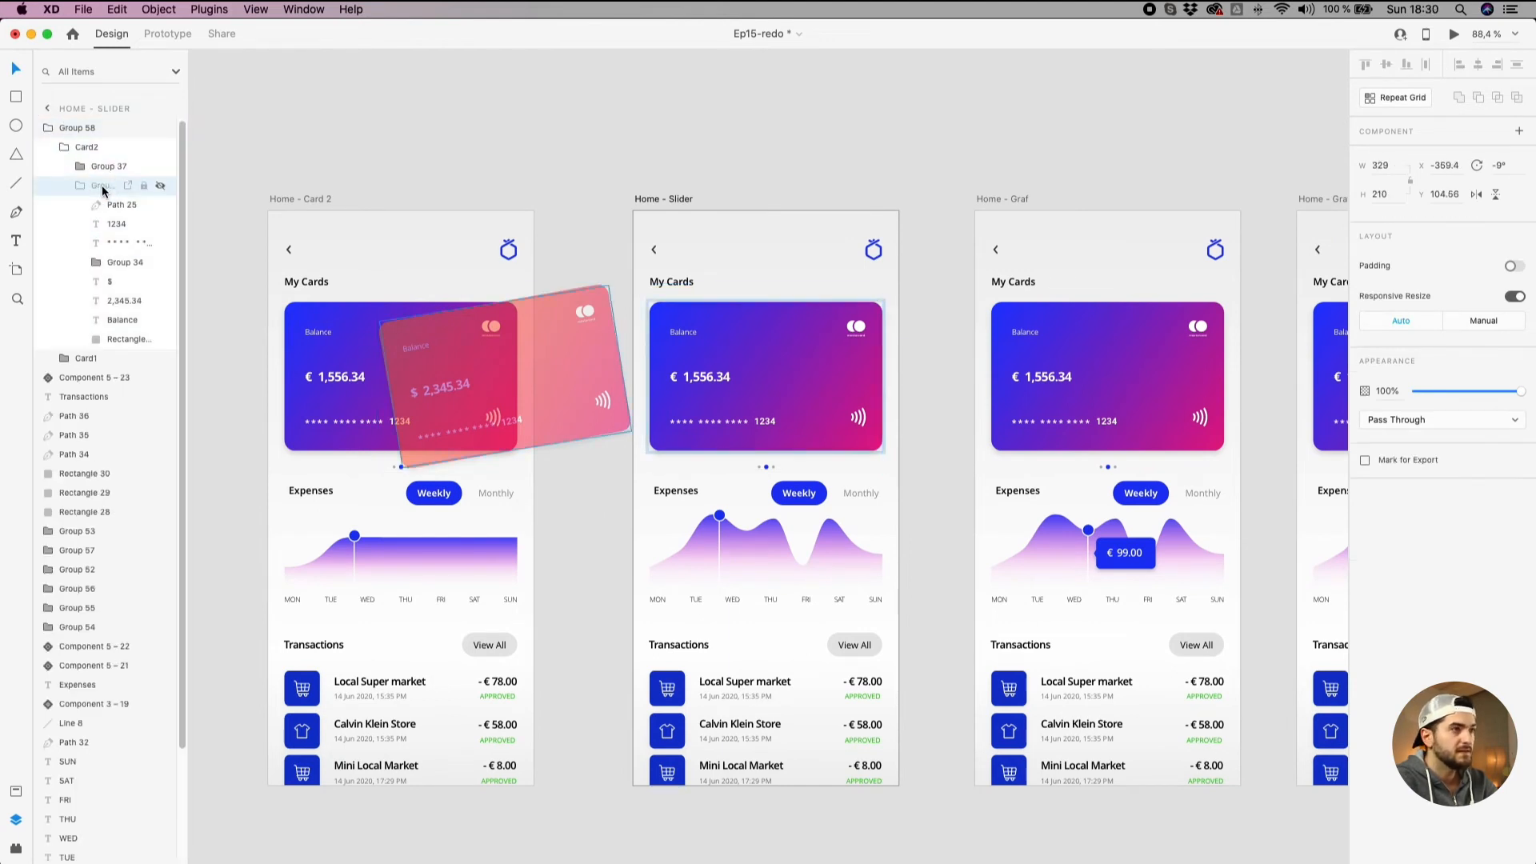
key(Delete)
Delete the hidden orange card, Group 38, from the Card2 group in the Home - Card 2 artboard.
drag(381, 168, 784, 134)
click(784, 135)
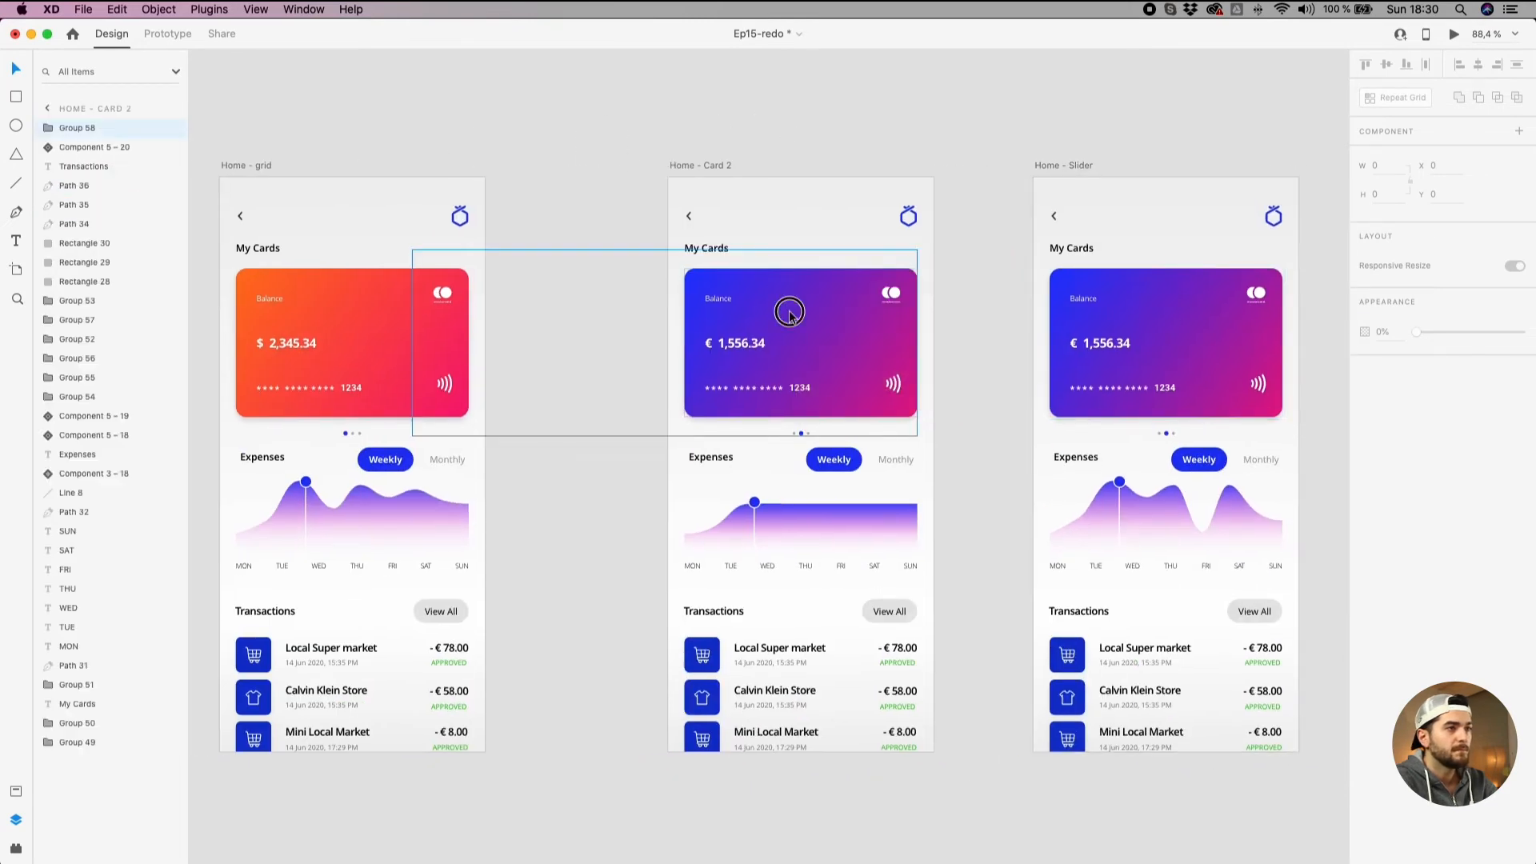
click(789, 313)
double_click(773, 311)
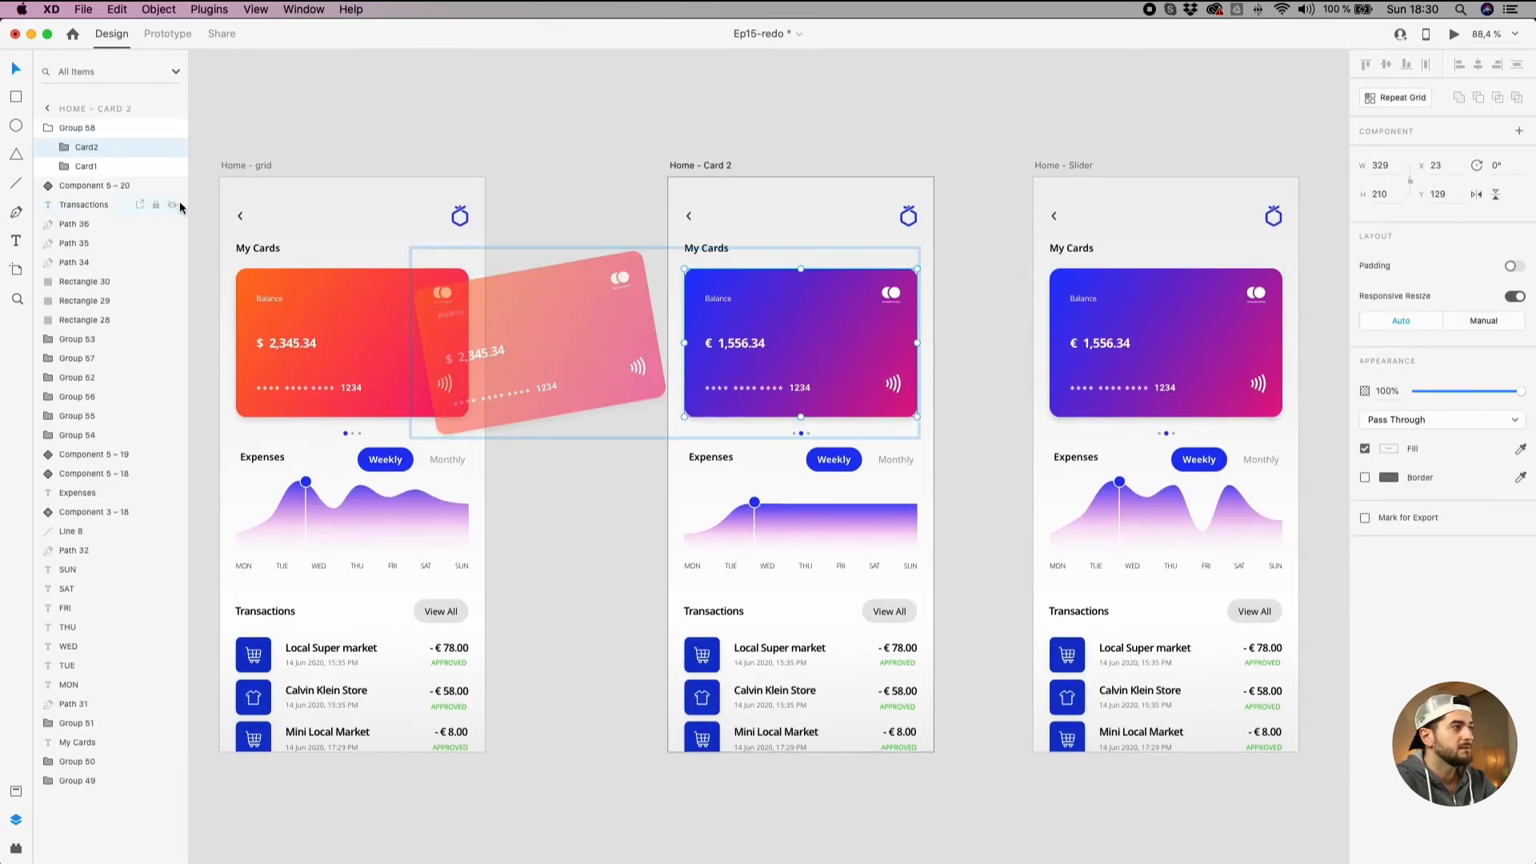
click(66, 149)
click(91, 187)
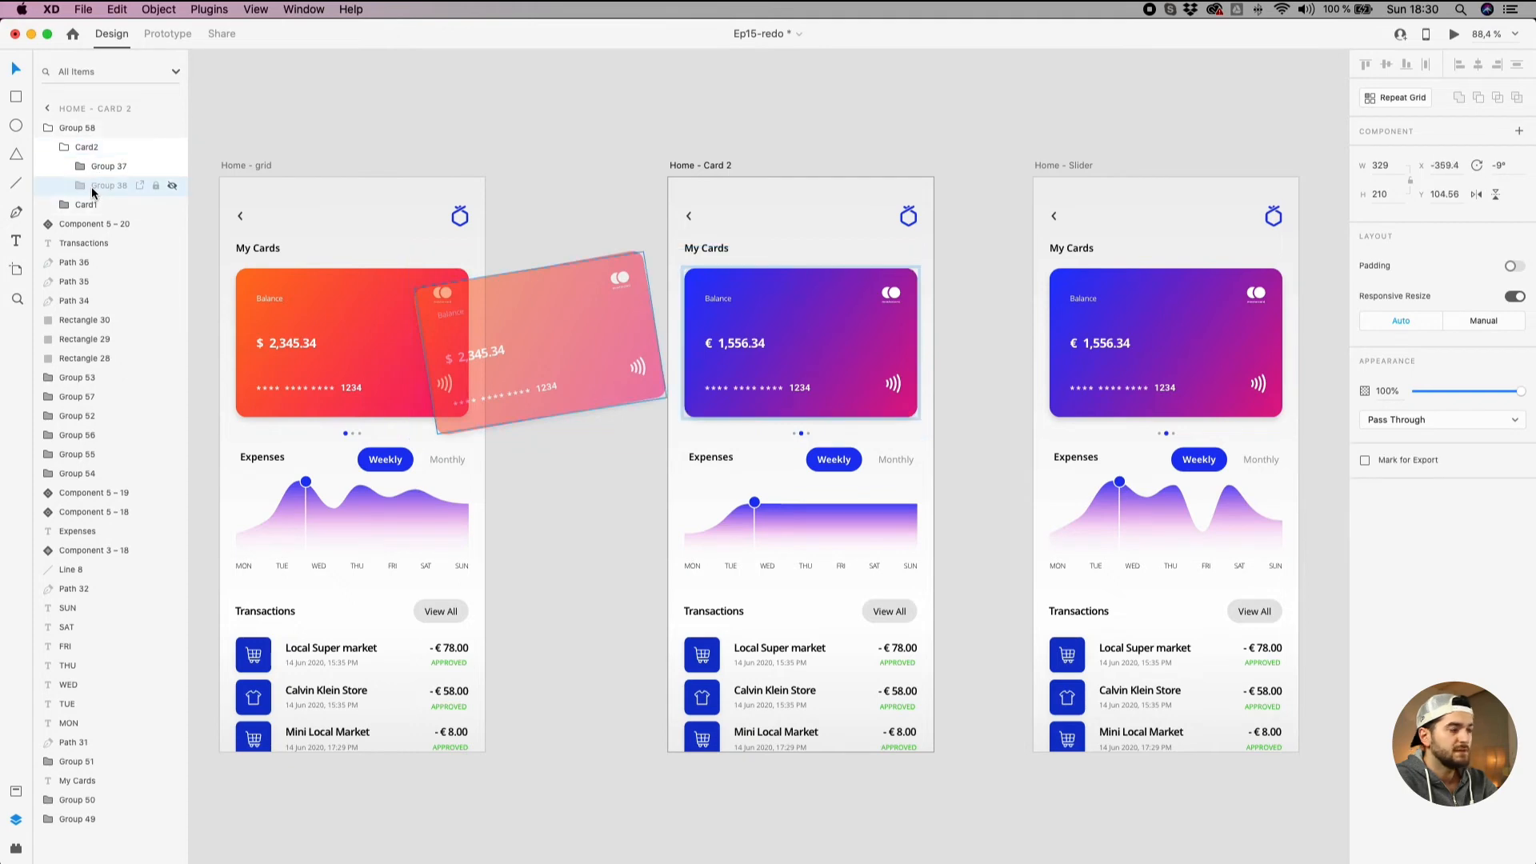
key(Delete)
Delete the hidden Group 38 from the Card2 group in the Home - grid artboard that shows the orange card.
click(502, 144)
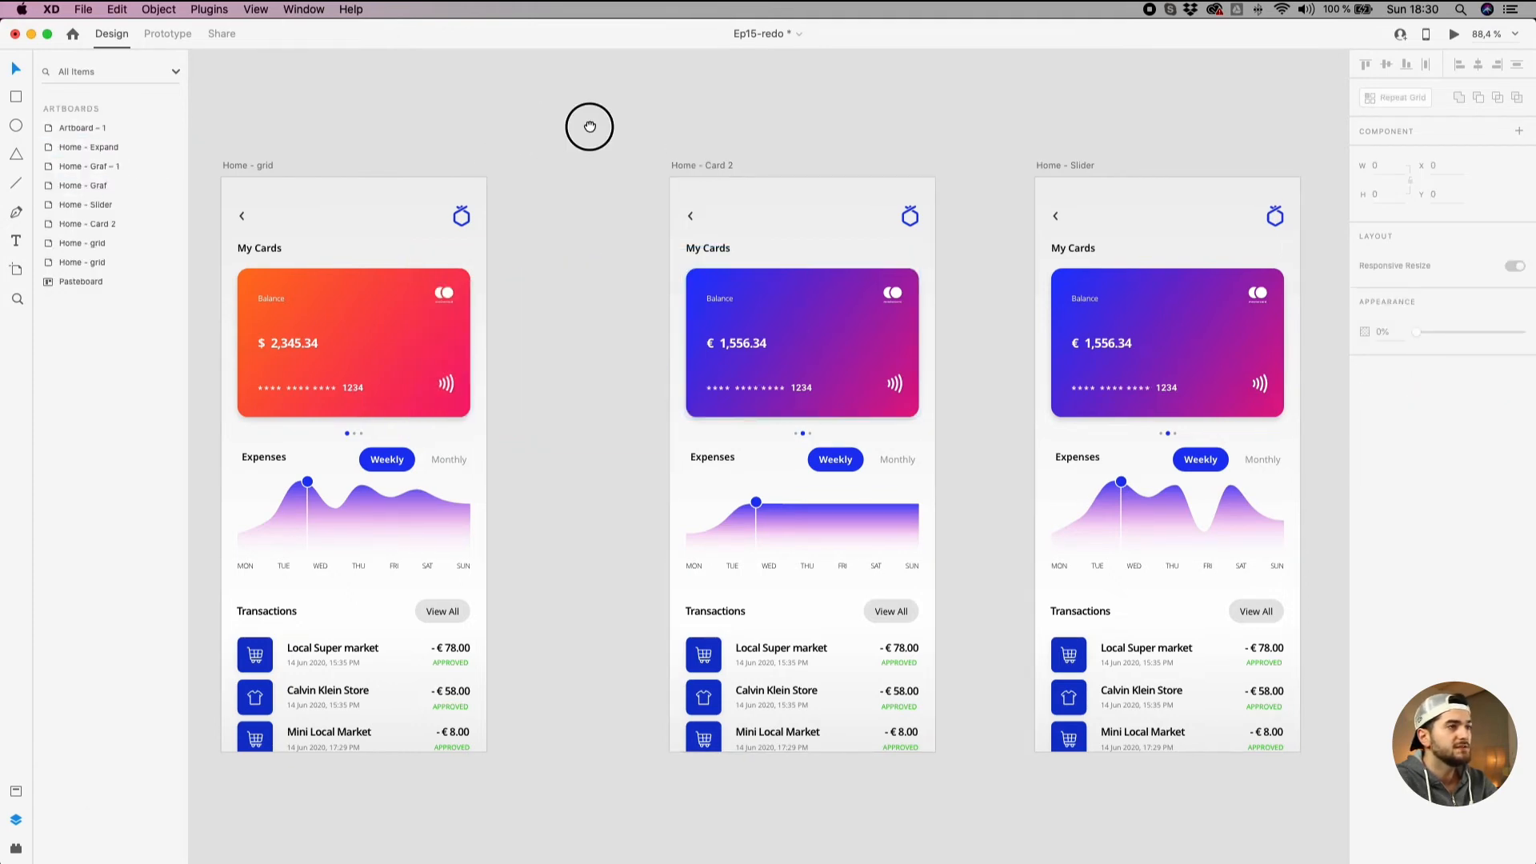
scroll(550, 329, left, 5)
click(549, 330)
click(672, 141)
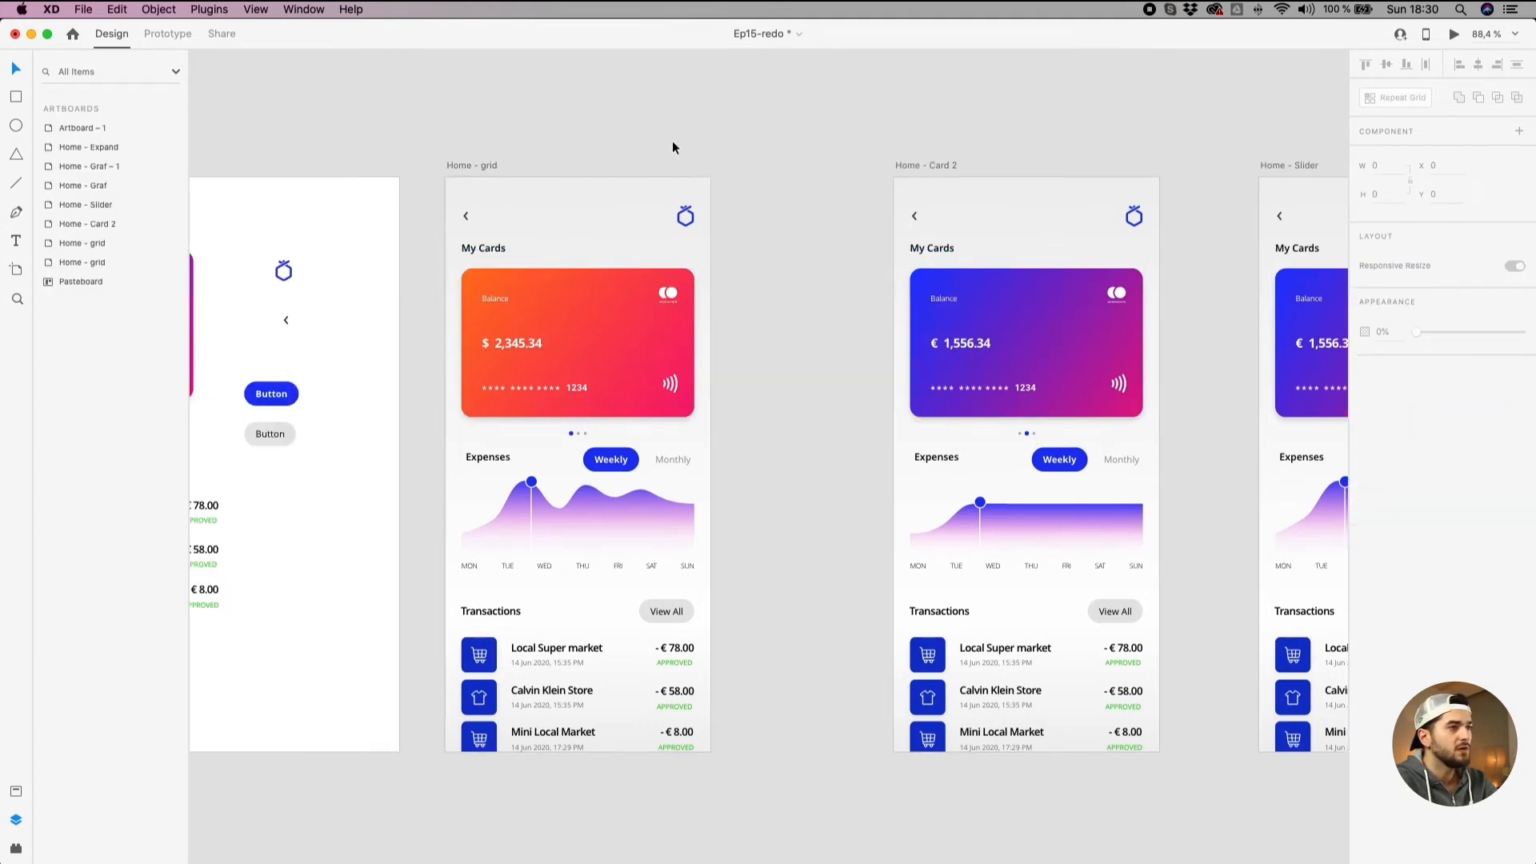
drag(645, 310, 781, 316)
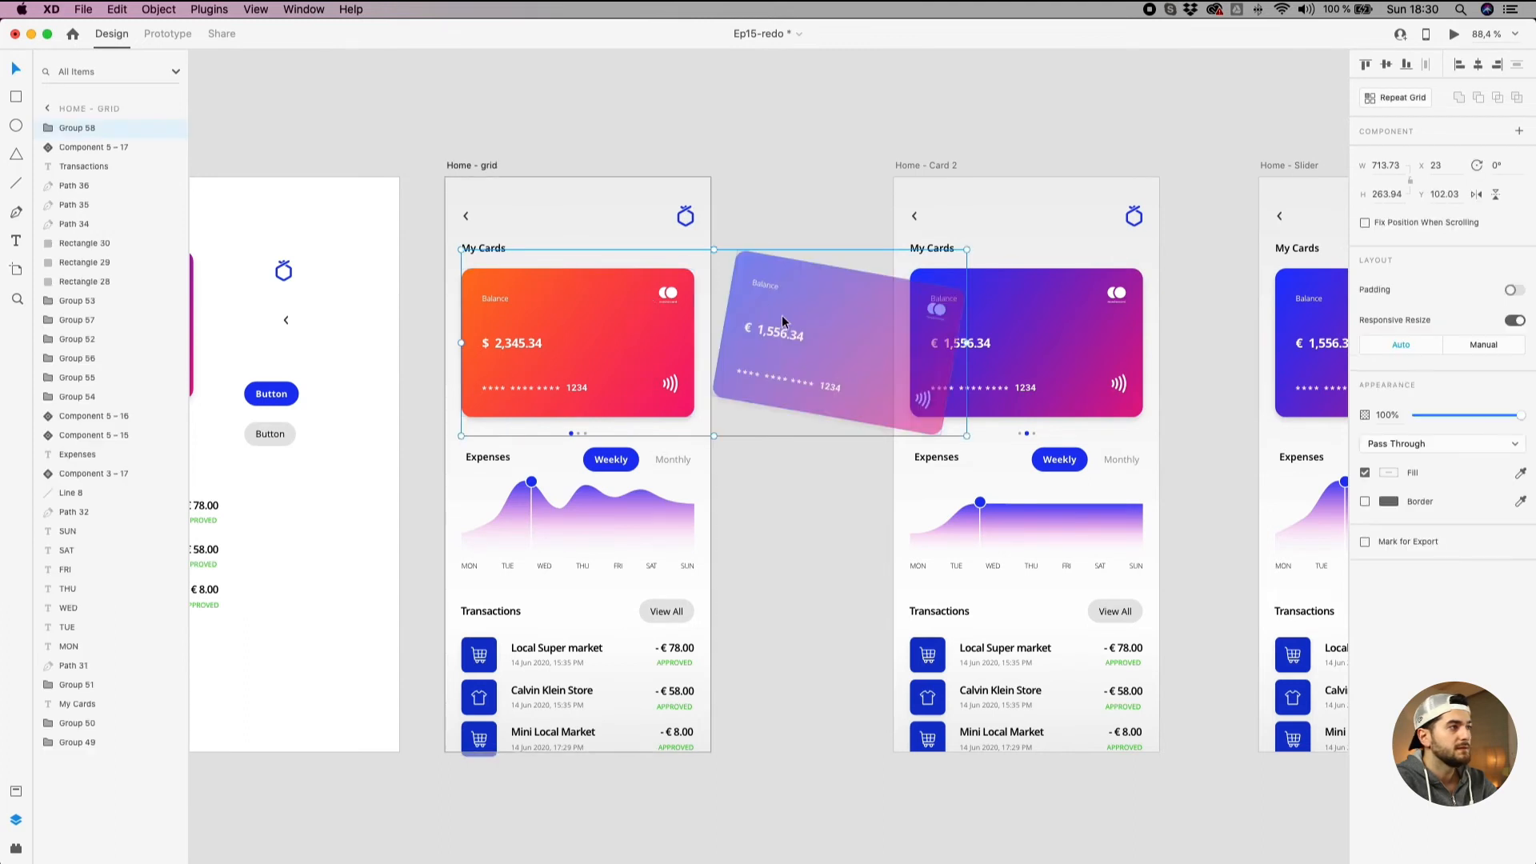
double_click(780, 315)
click(63, 147)
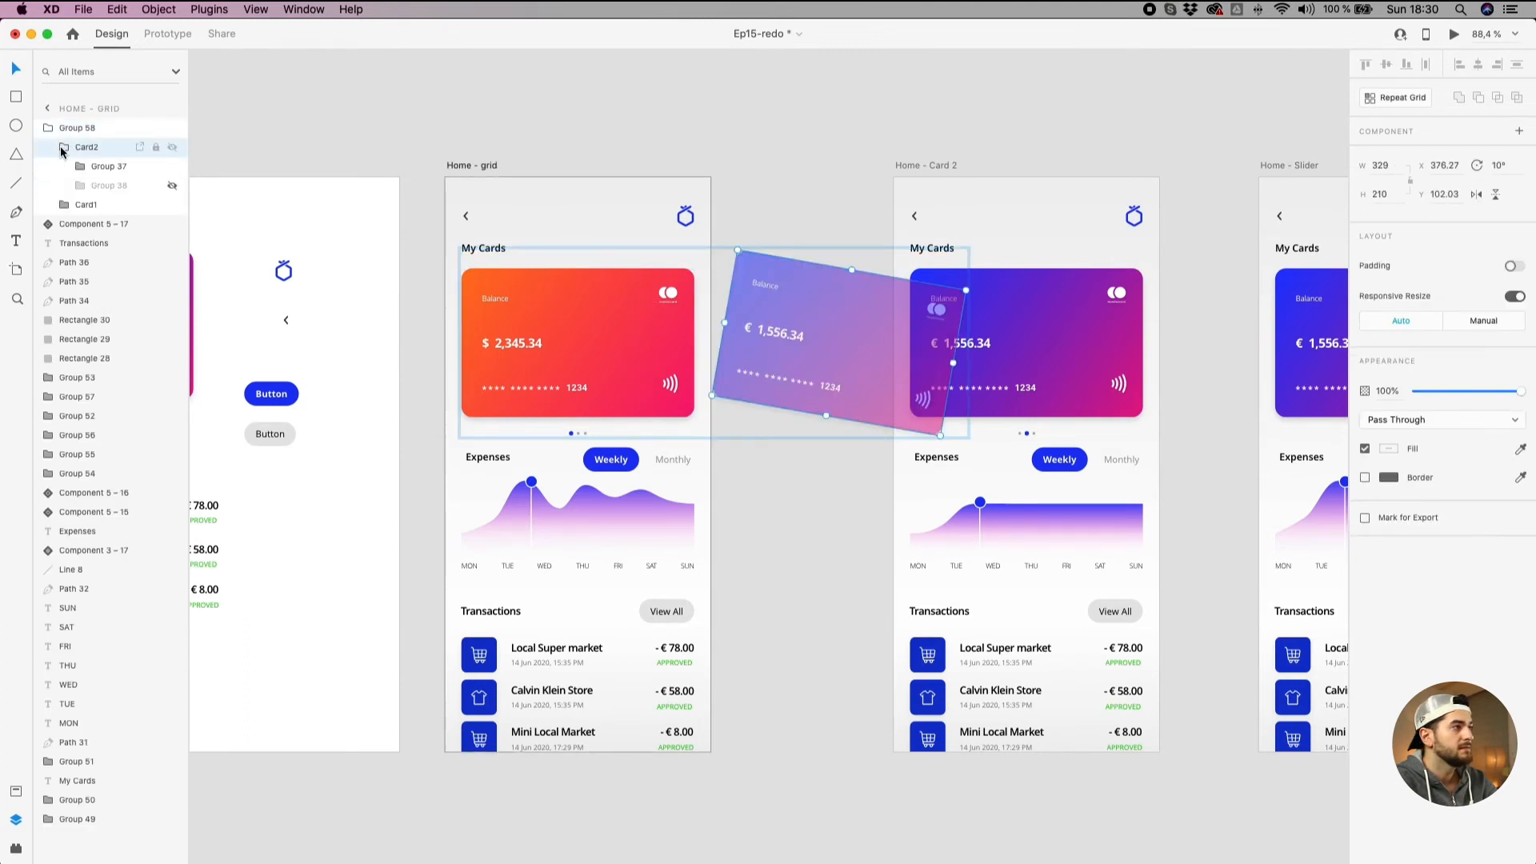
click(85, 183)
click(113, 185)
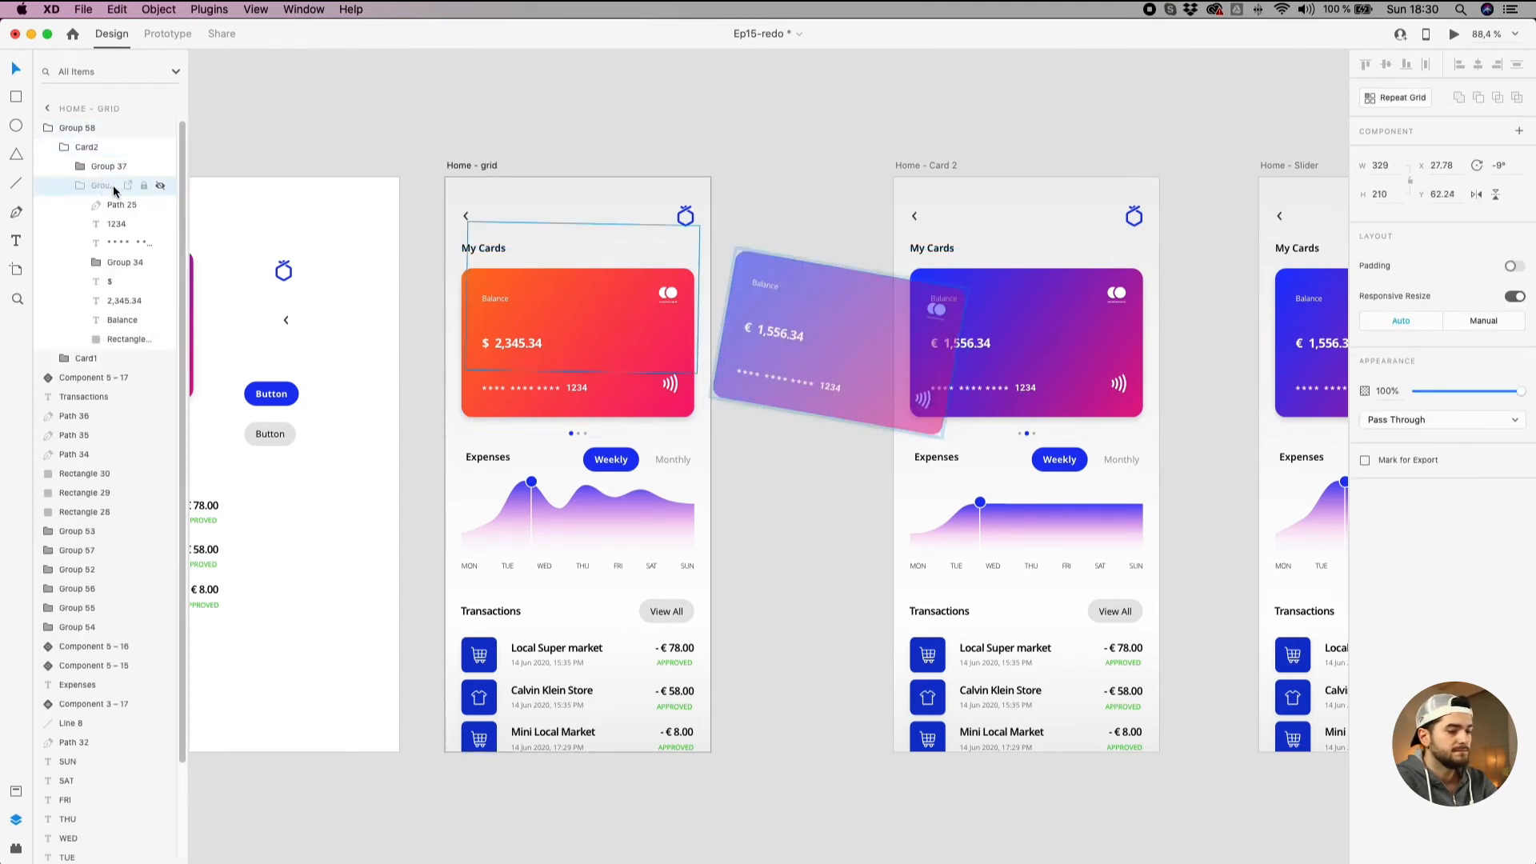
key(Delete)
Stretch the gradient background rectangle of Card2's Group 37 in the Home - Expand artboard downwards to a height of 427.
click(732, 109)
scroll(732, 108, down, 5)
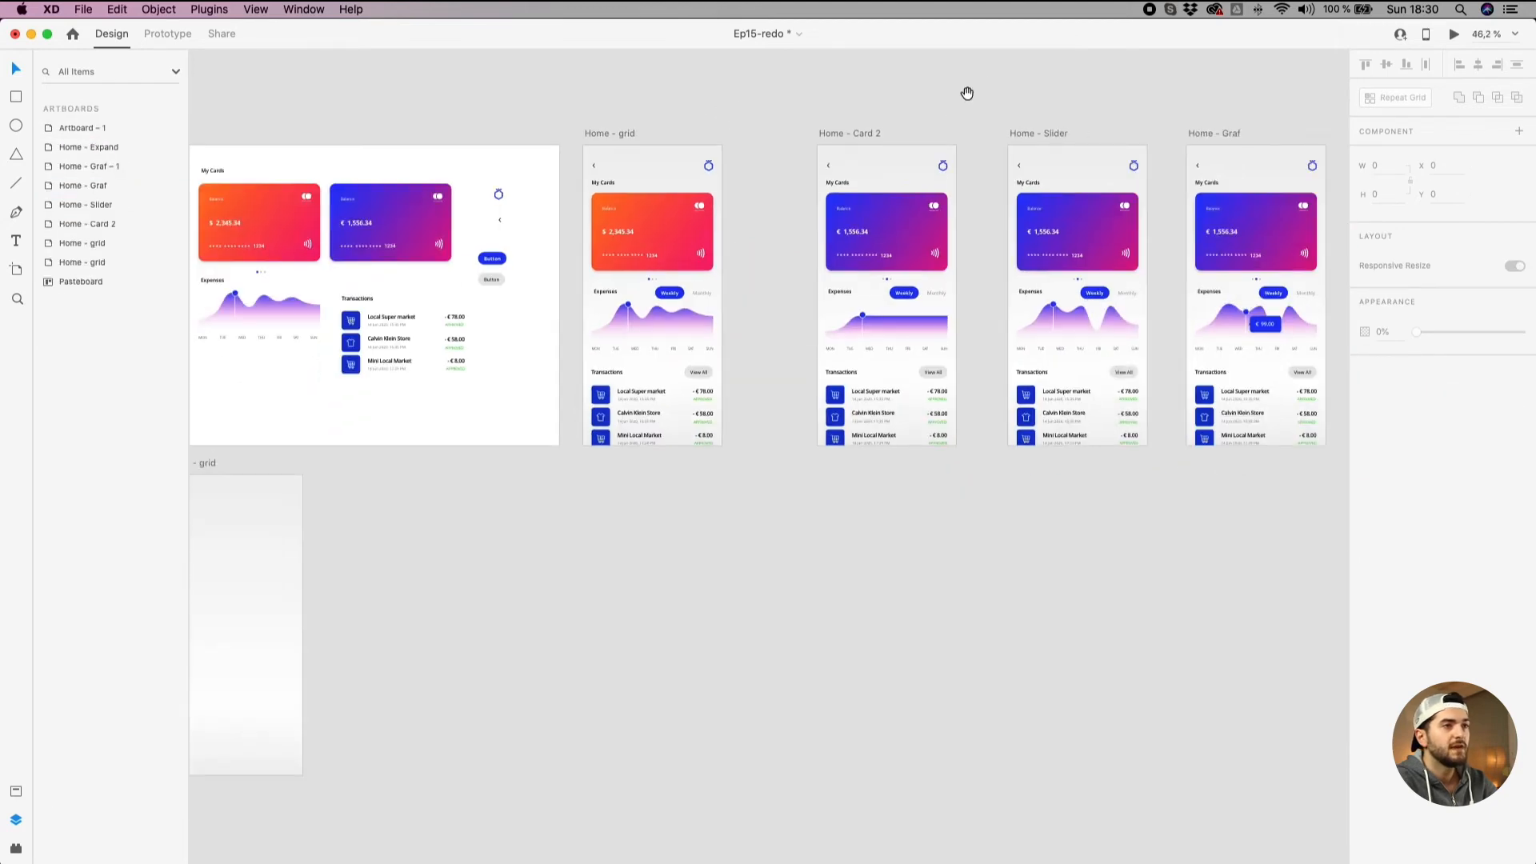
scroll(845, 178, right, 10)
scroll(861, 259, up, 5)
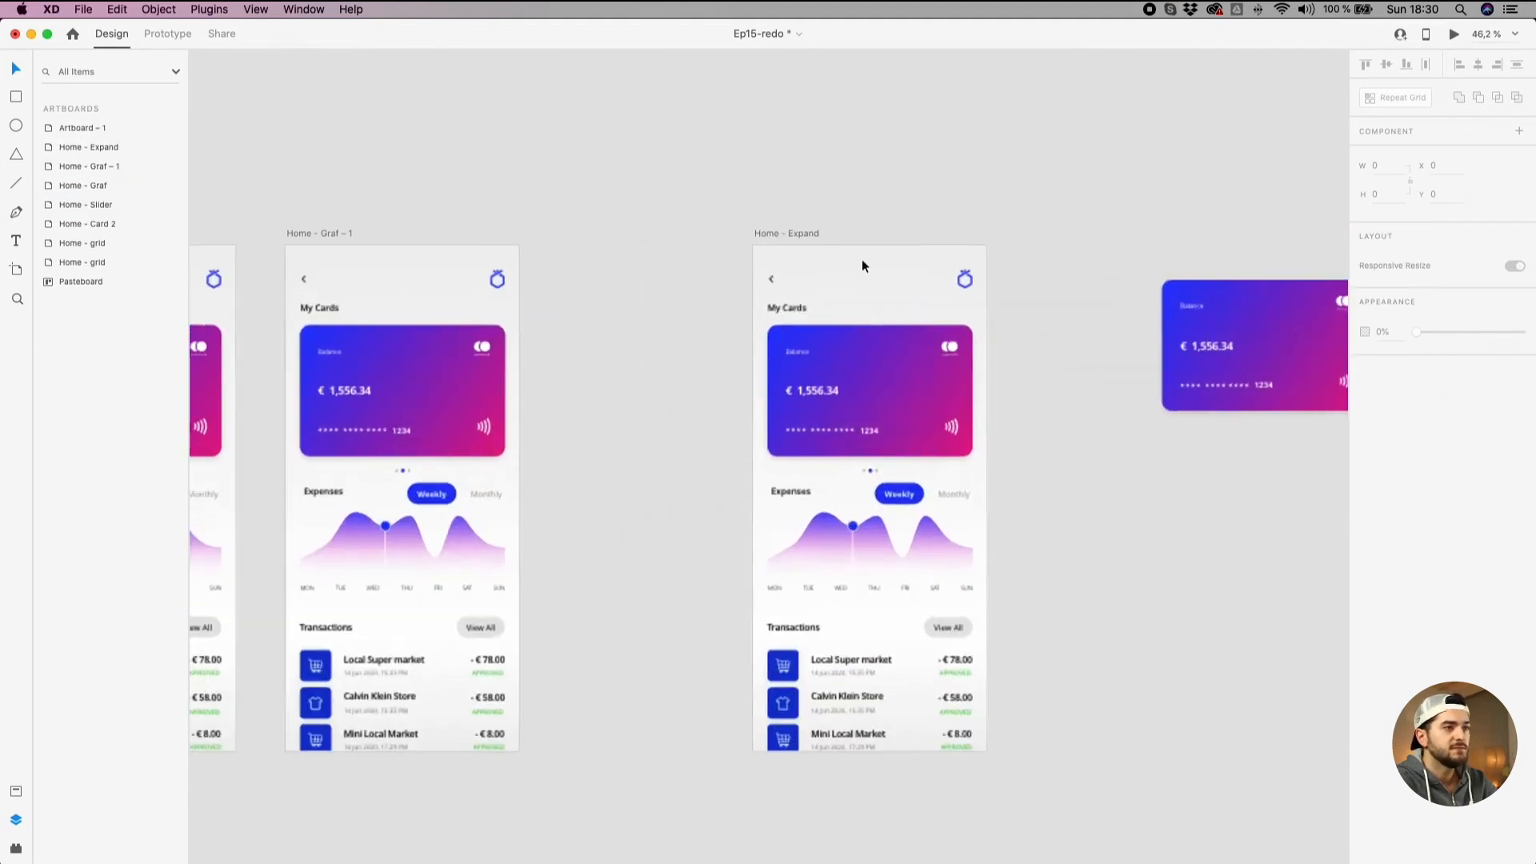
scroll(862, 259, up, 1)
double_click(892, 365)
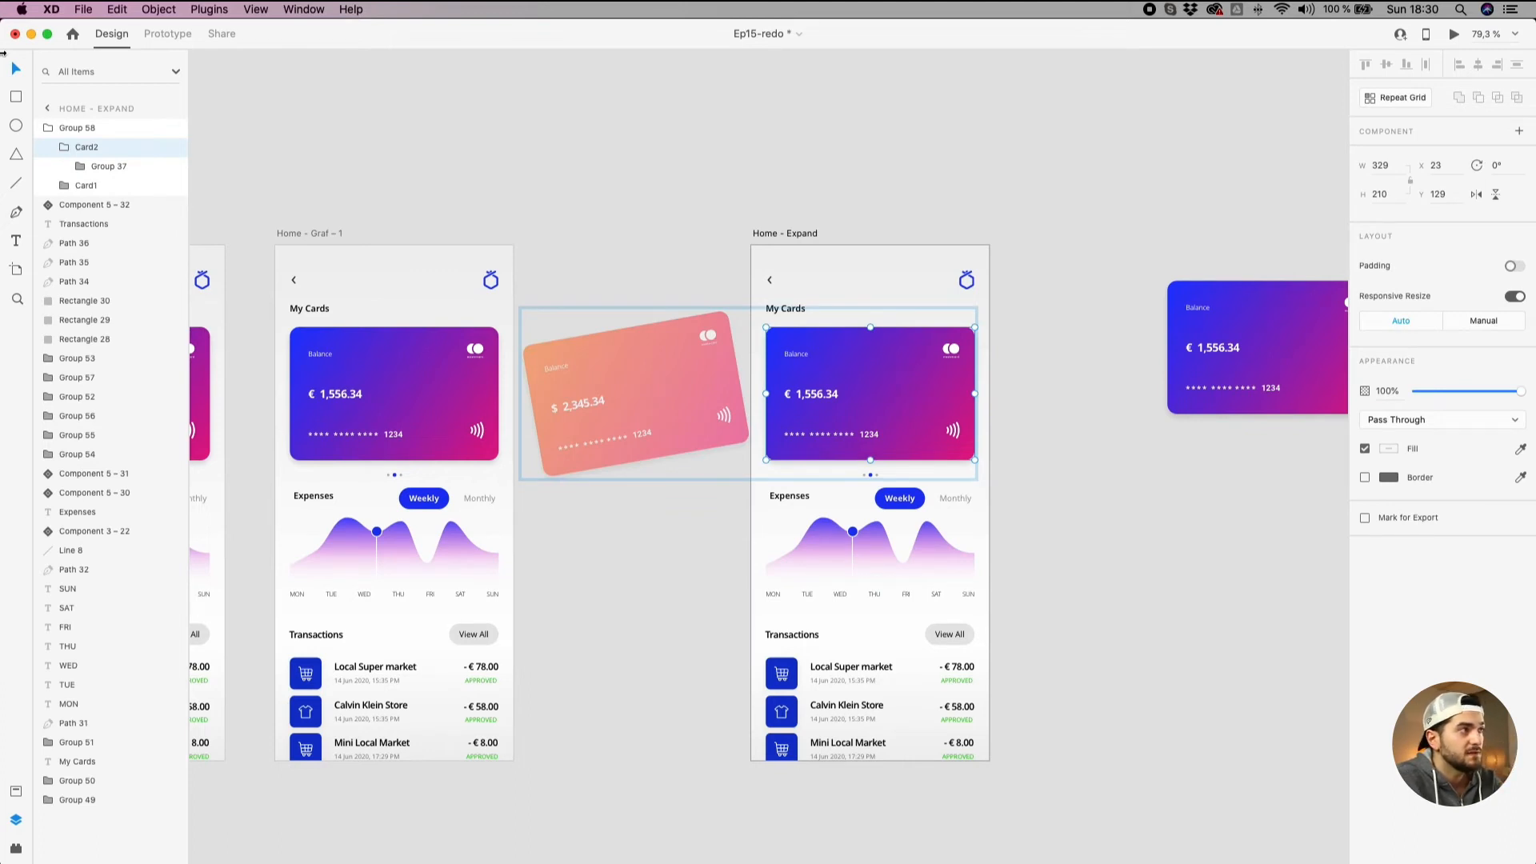
click(82, 170)
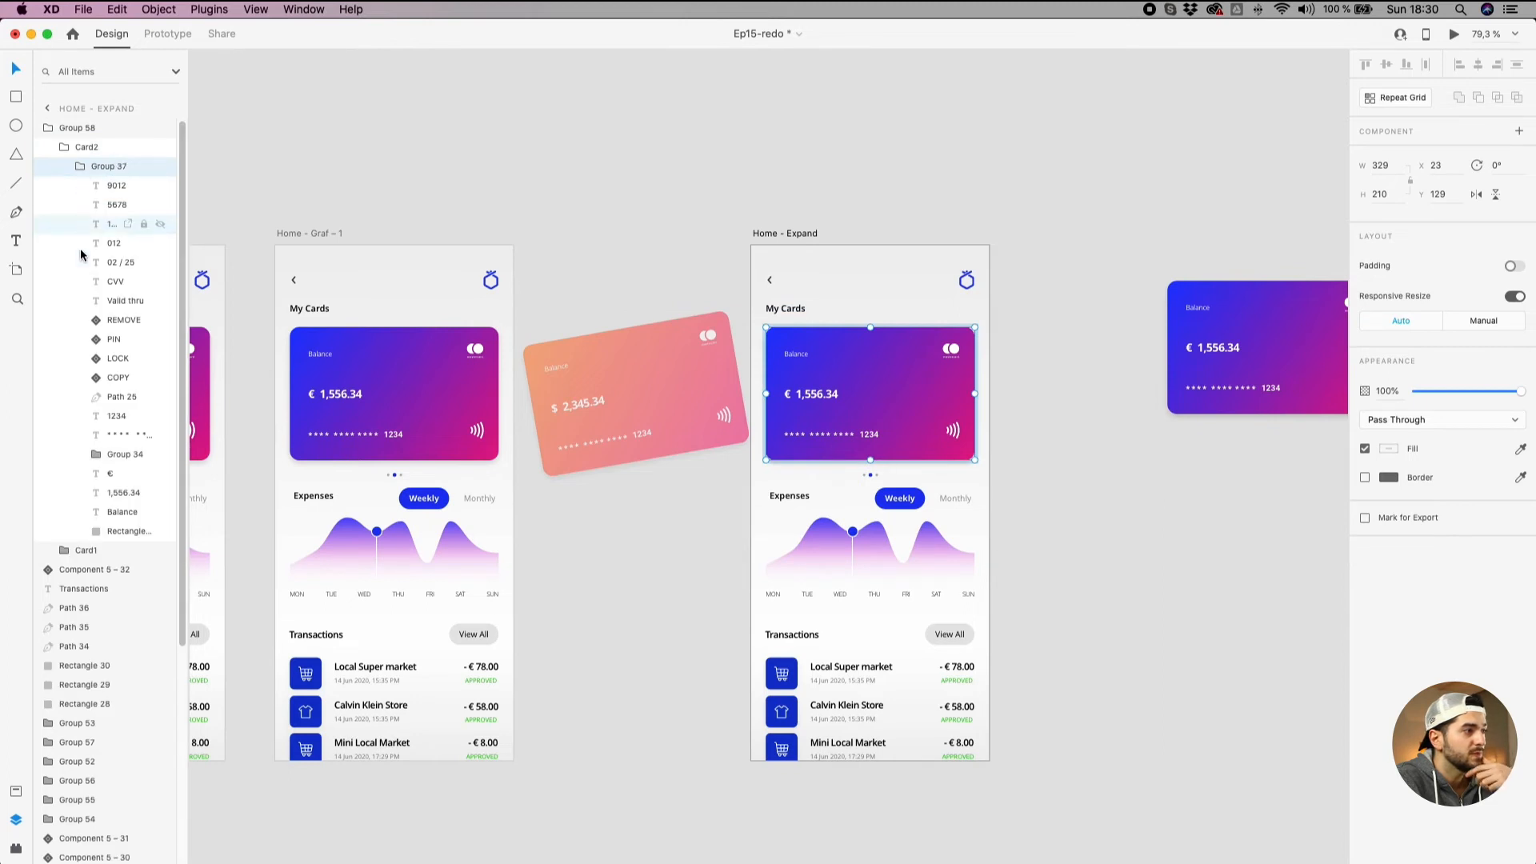
click(102, 531)
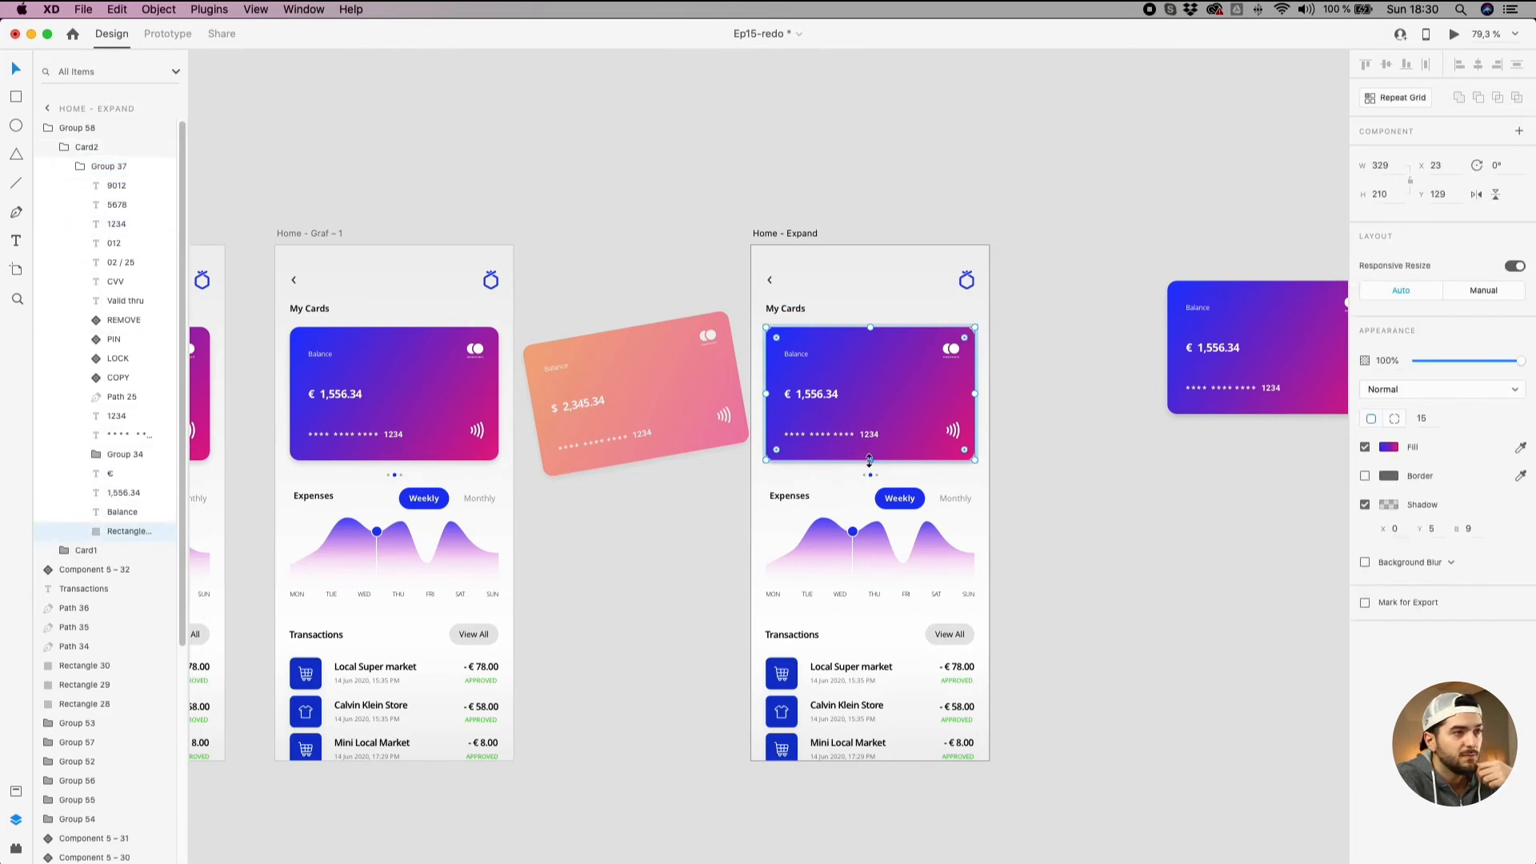
drag(869, 461, 858, 597)
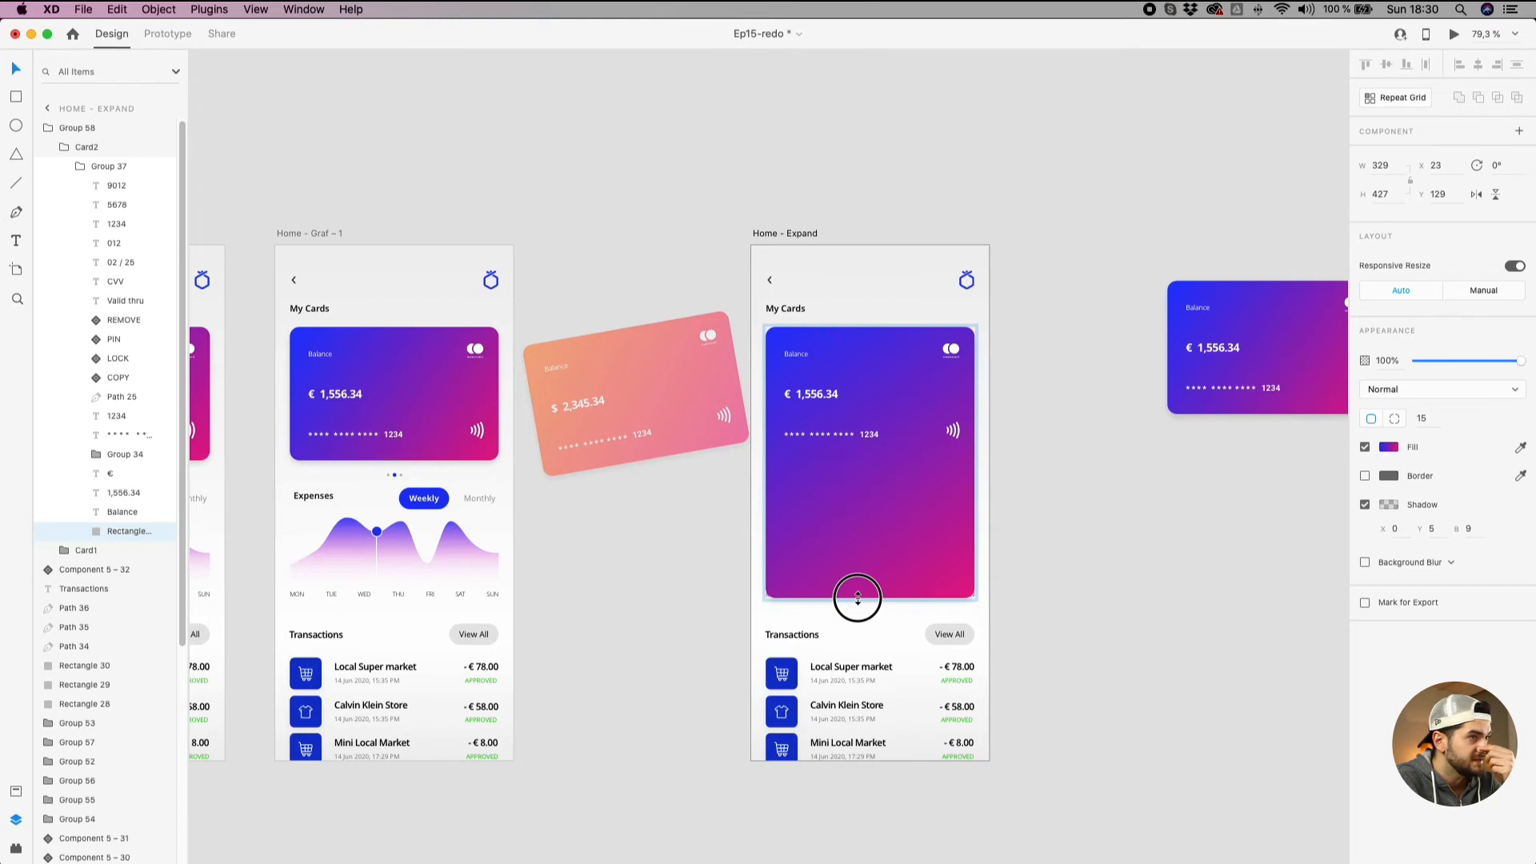
drag(857, 597, 856, 597)
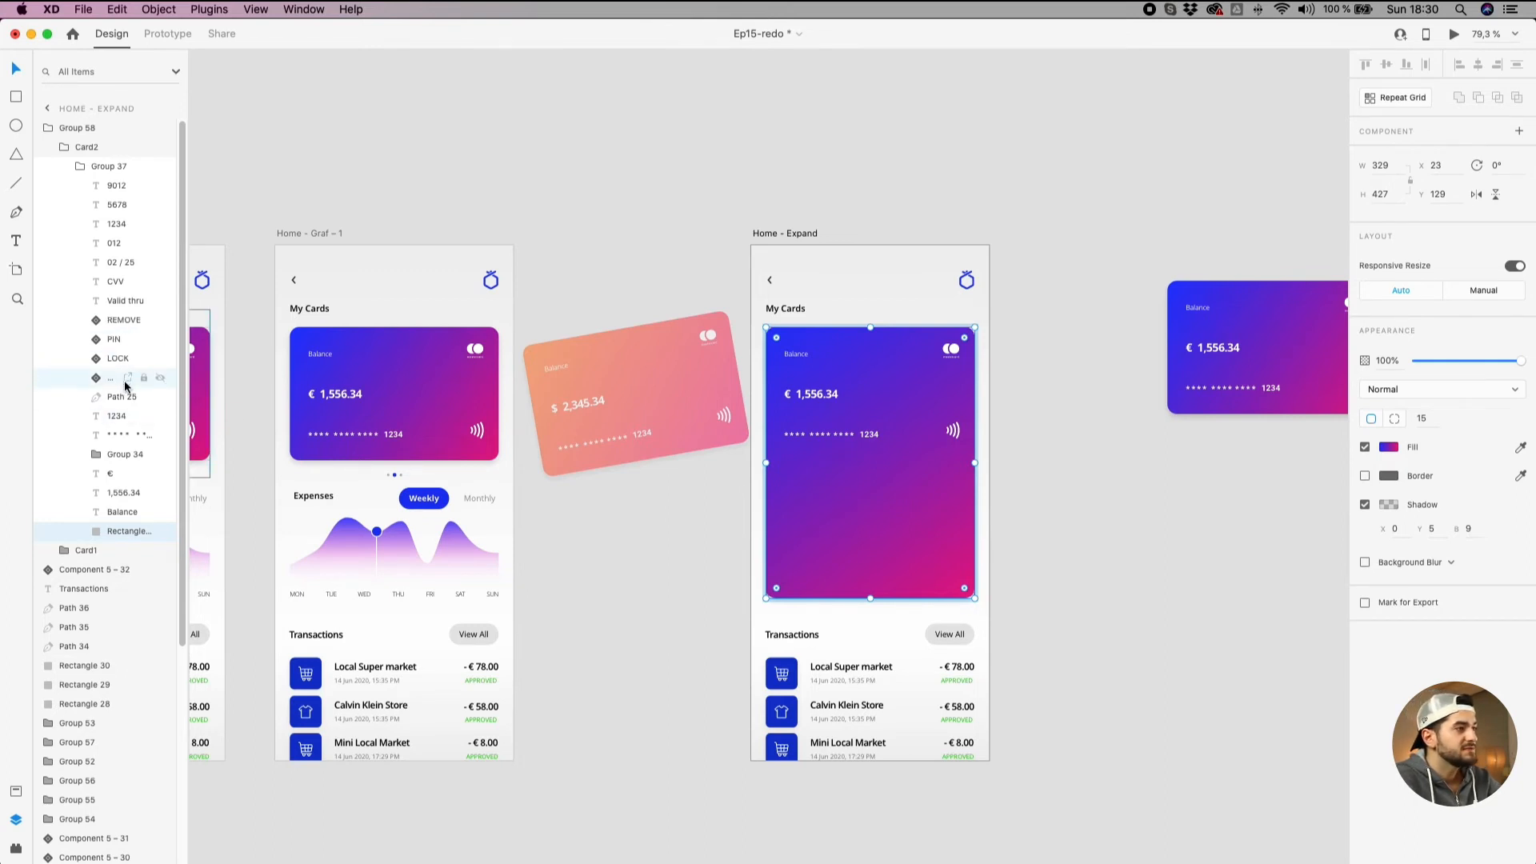
Reveal the PIN, LOCK and COPY components in the expanded card's Group 37 by raising their opacity to 100%.
click(108, 339)
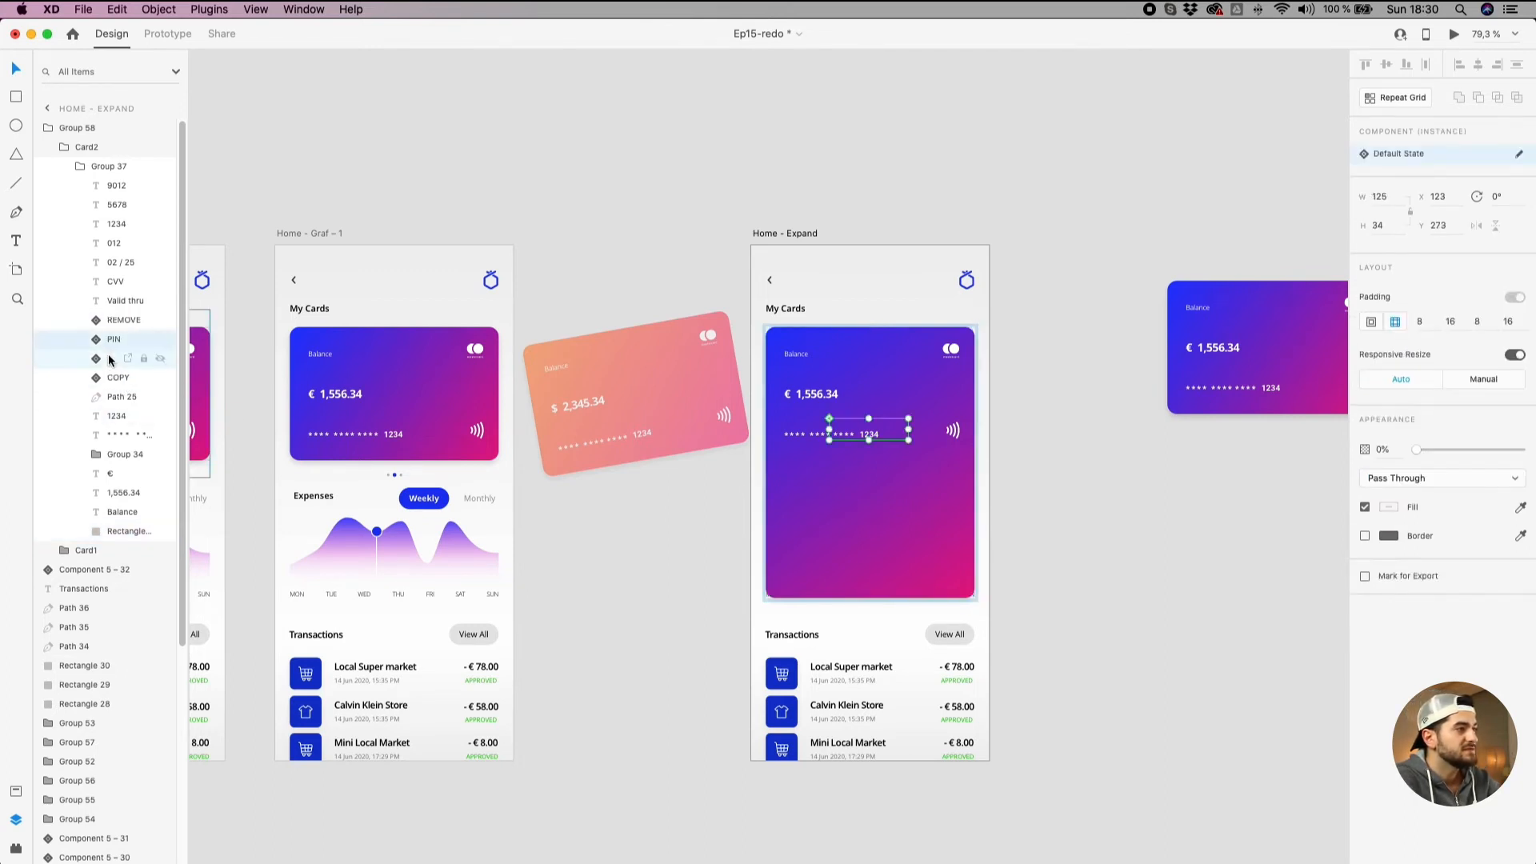
click(97, 360)
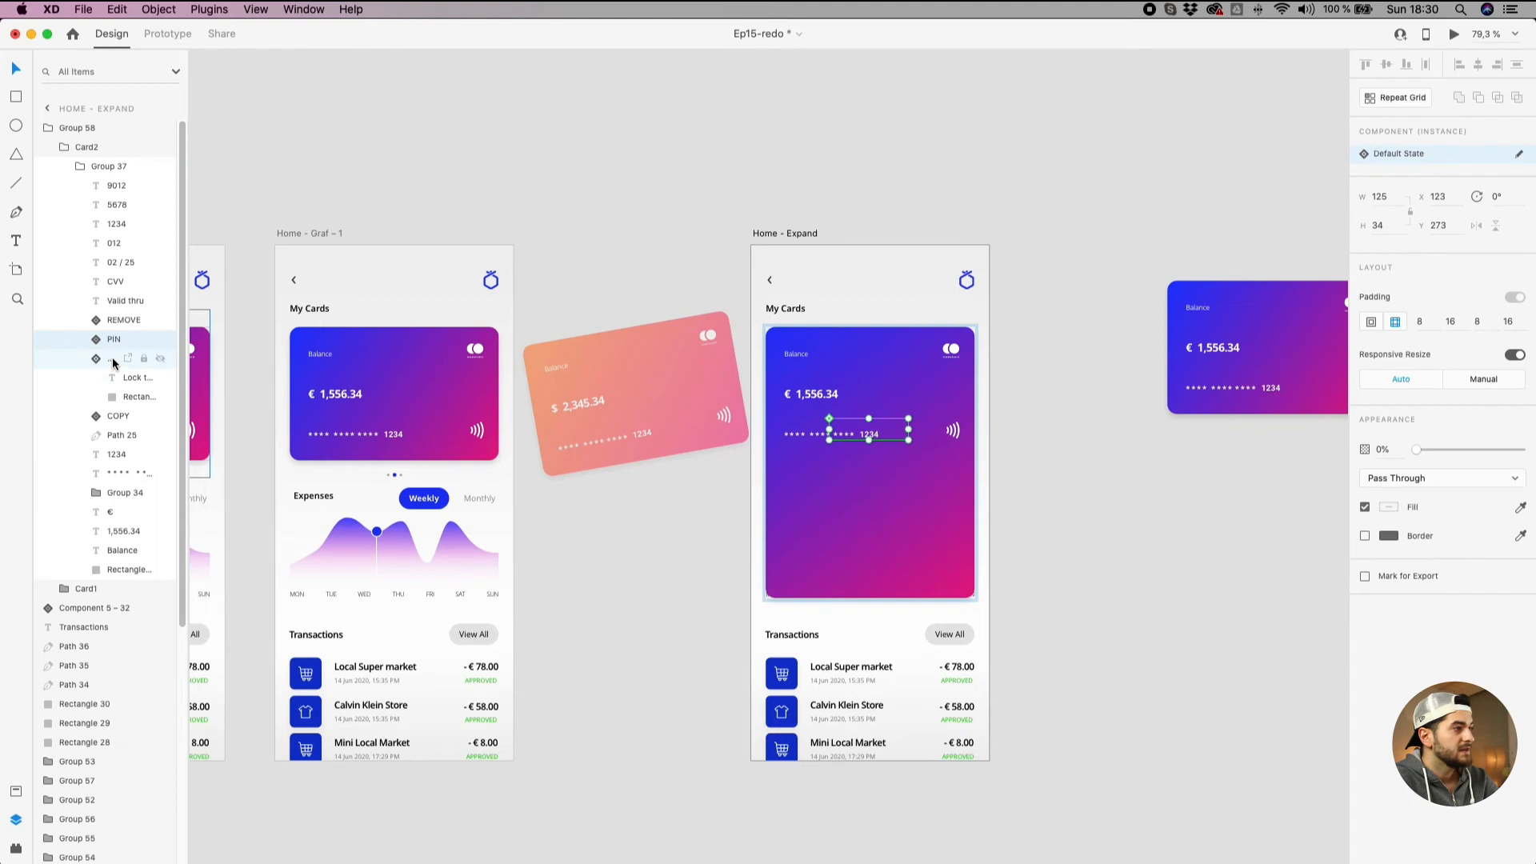
click(102, 413)
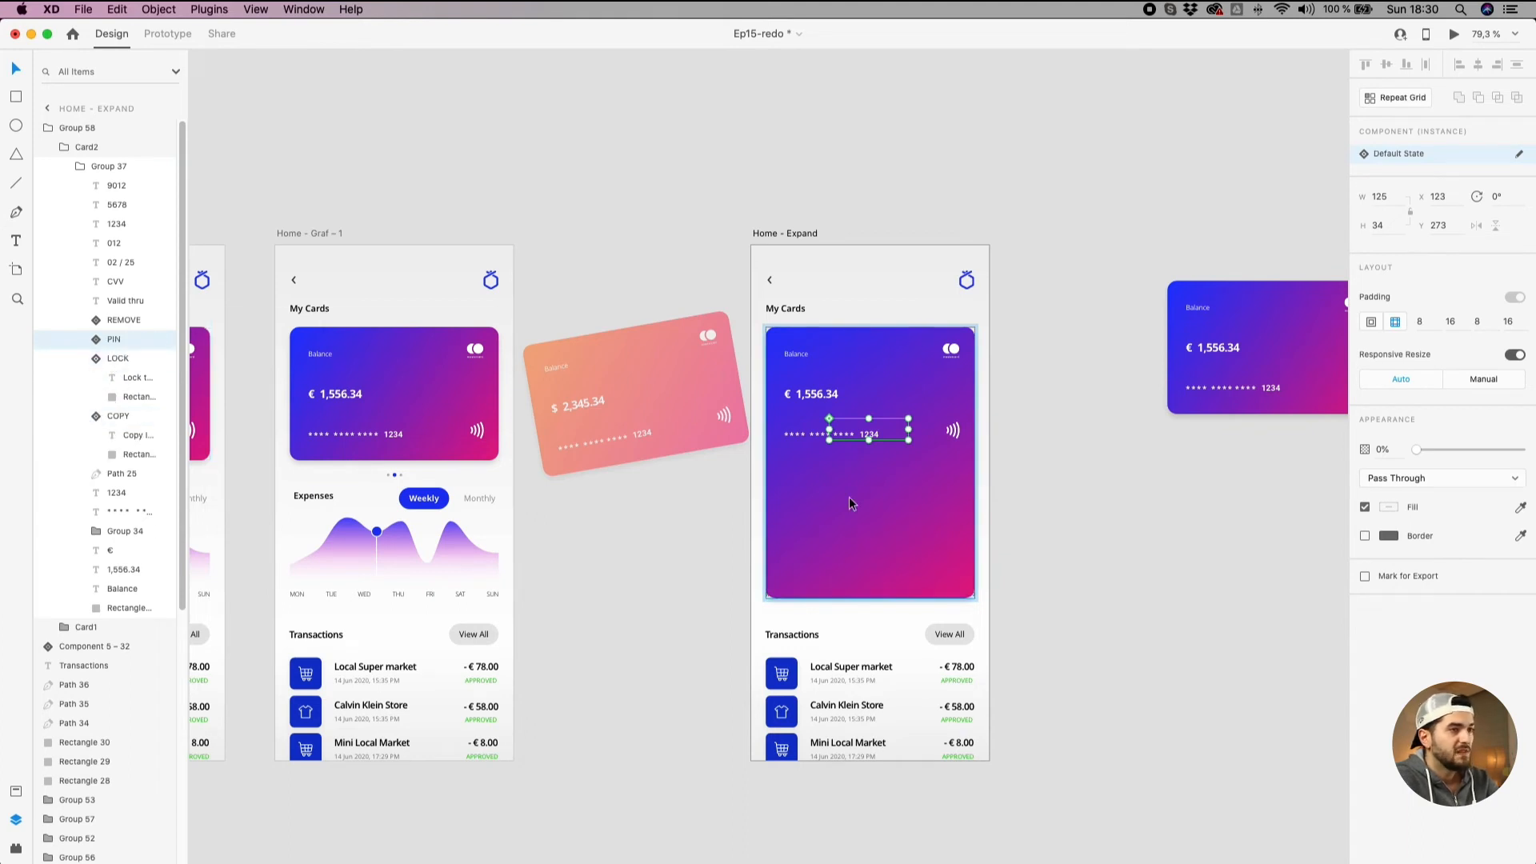
scroll(852, 495, up, 2)
click(105, 361)
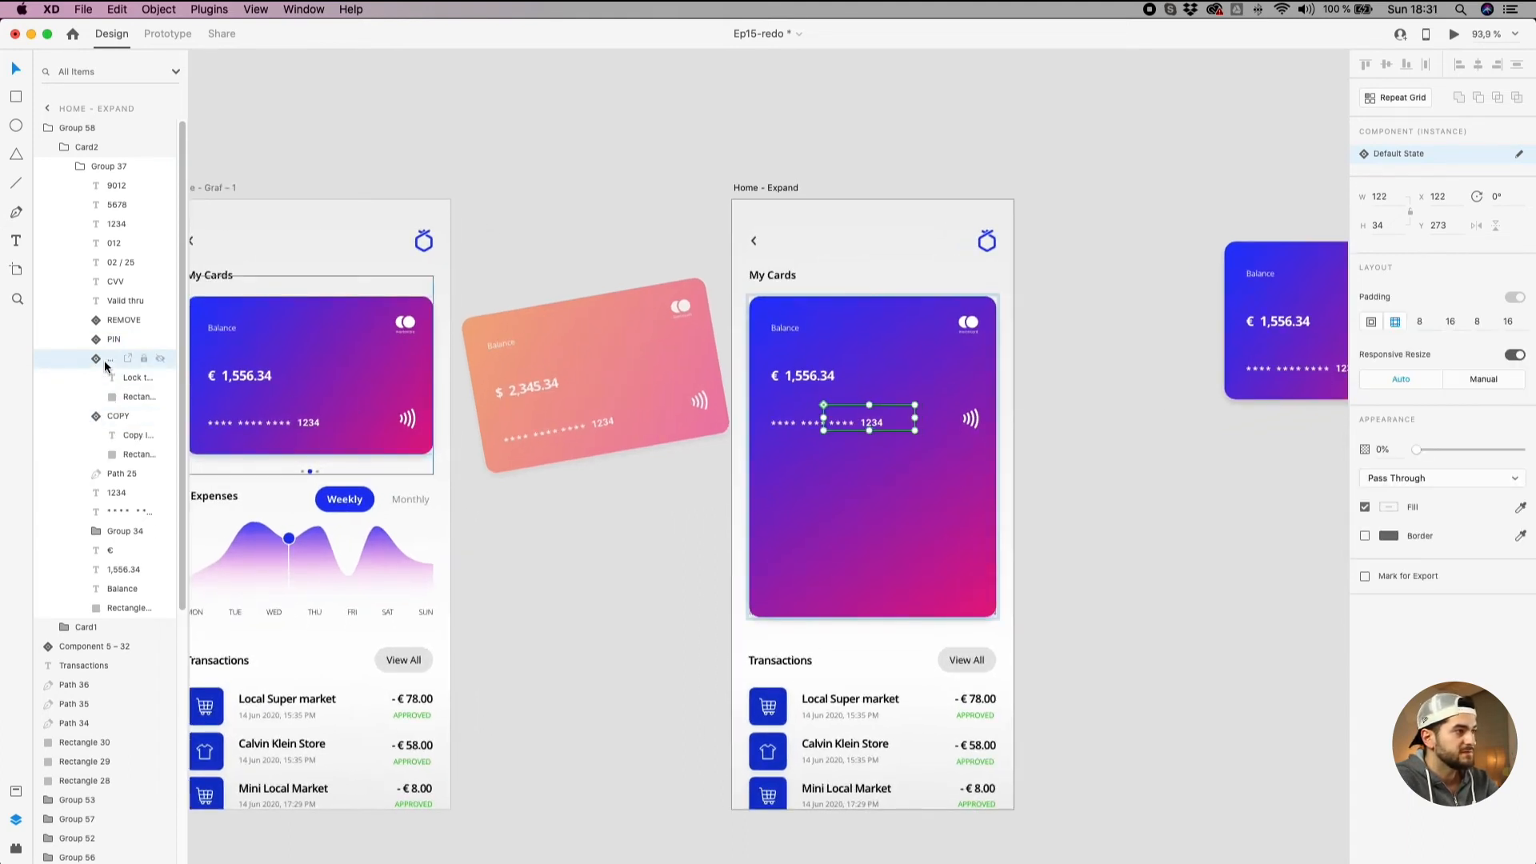
shift+click(115, 322)
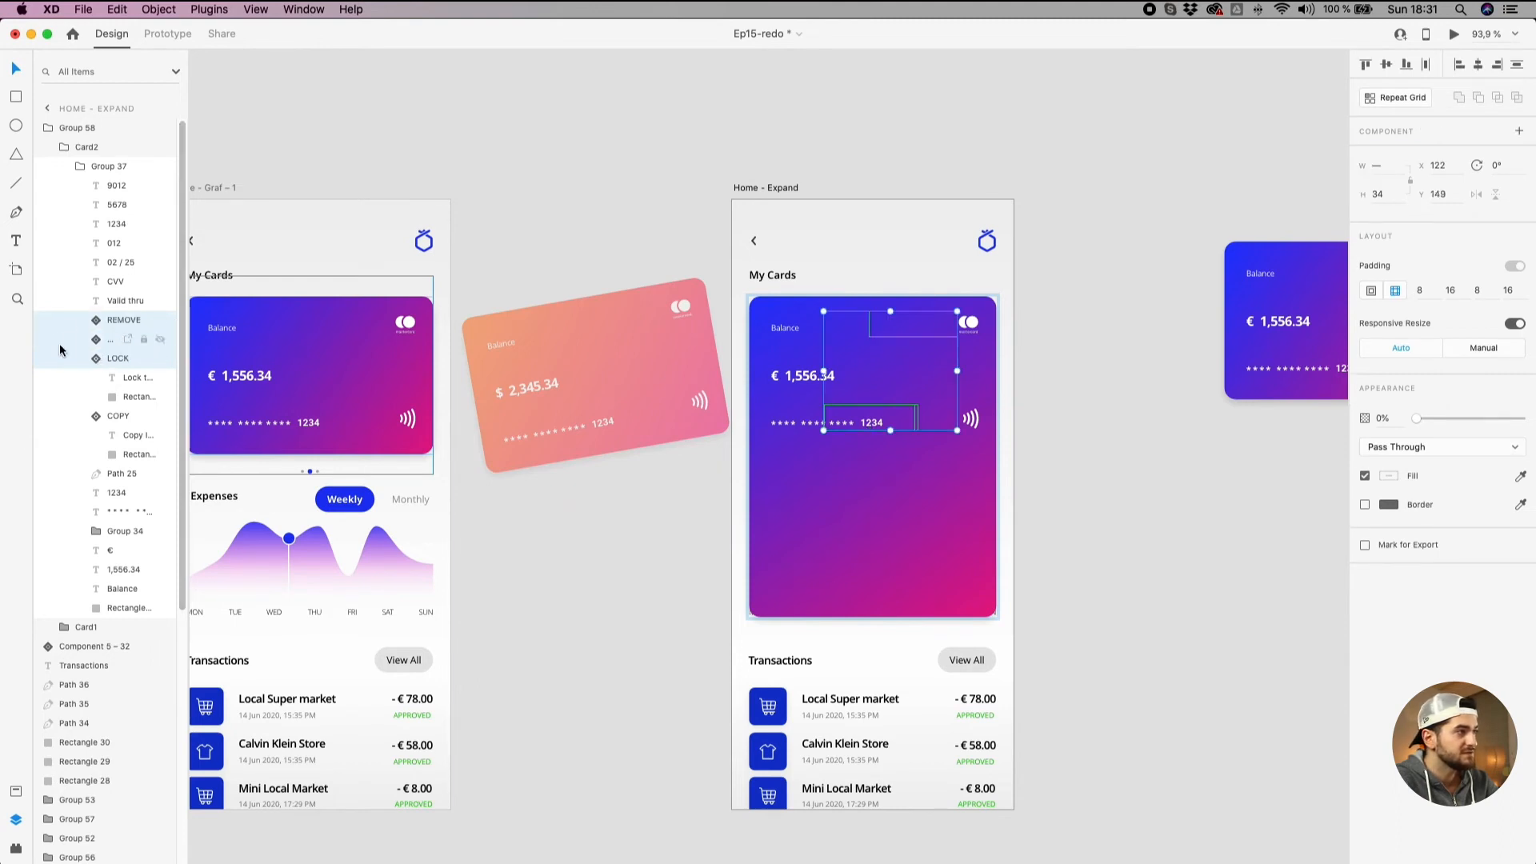
click(86, 345)
click(51, 397)
click(110, 343)
shift+click(113, 360)
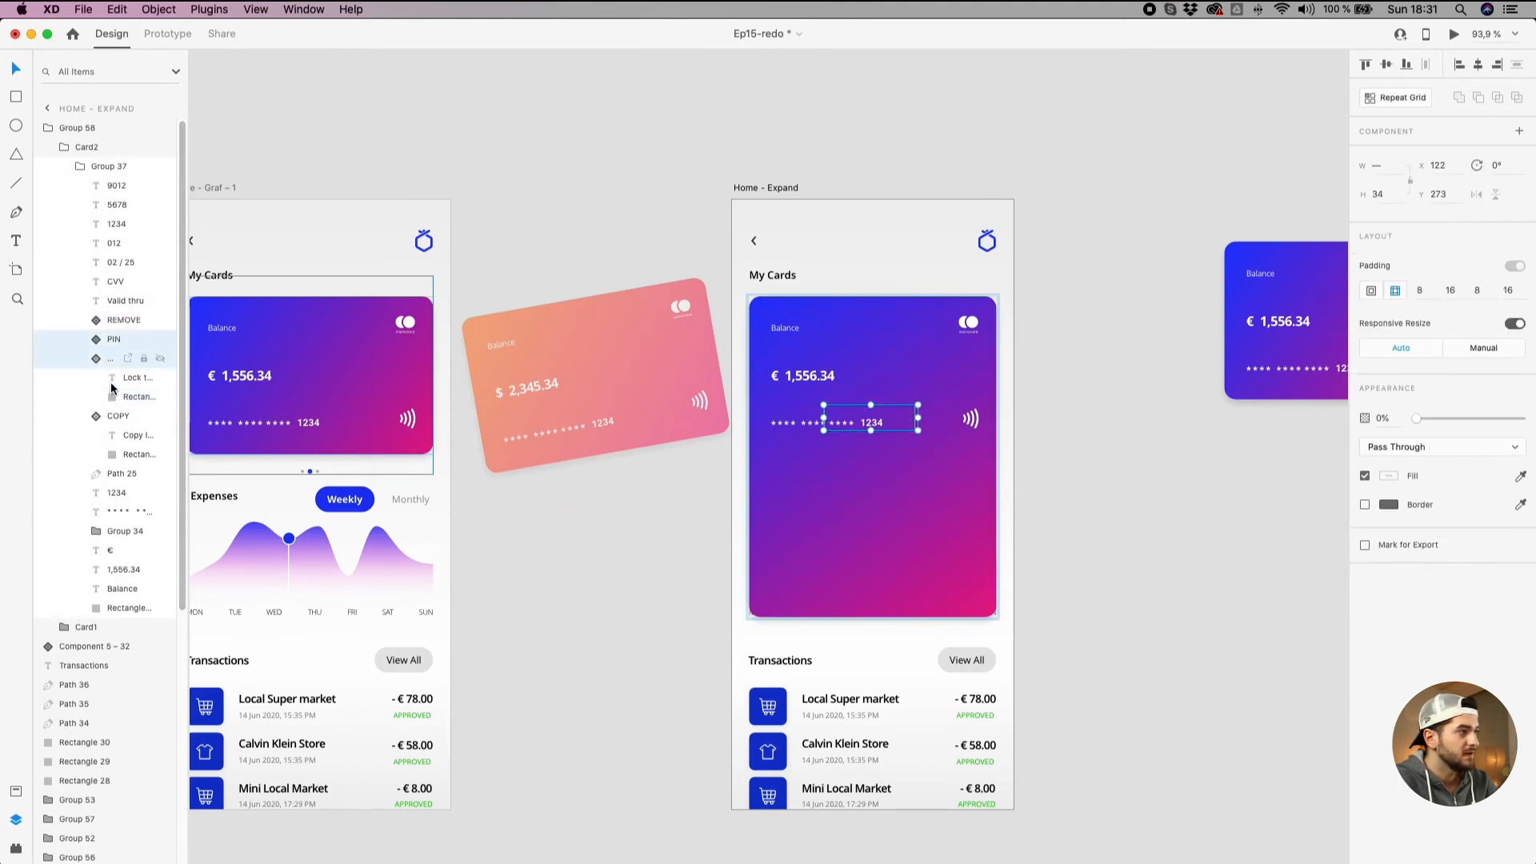
shift+click(117, 416)
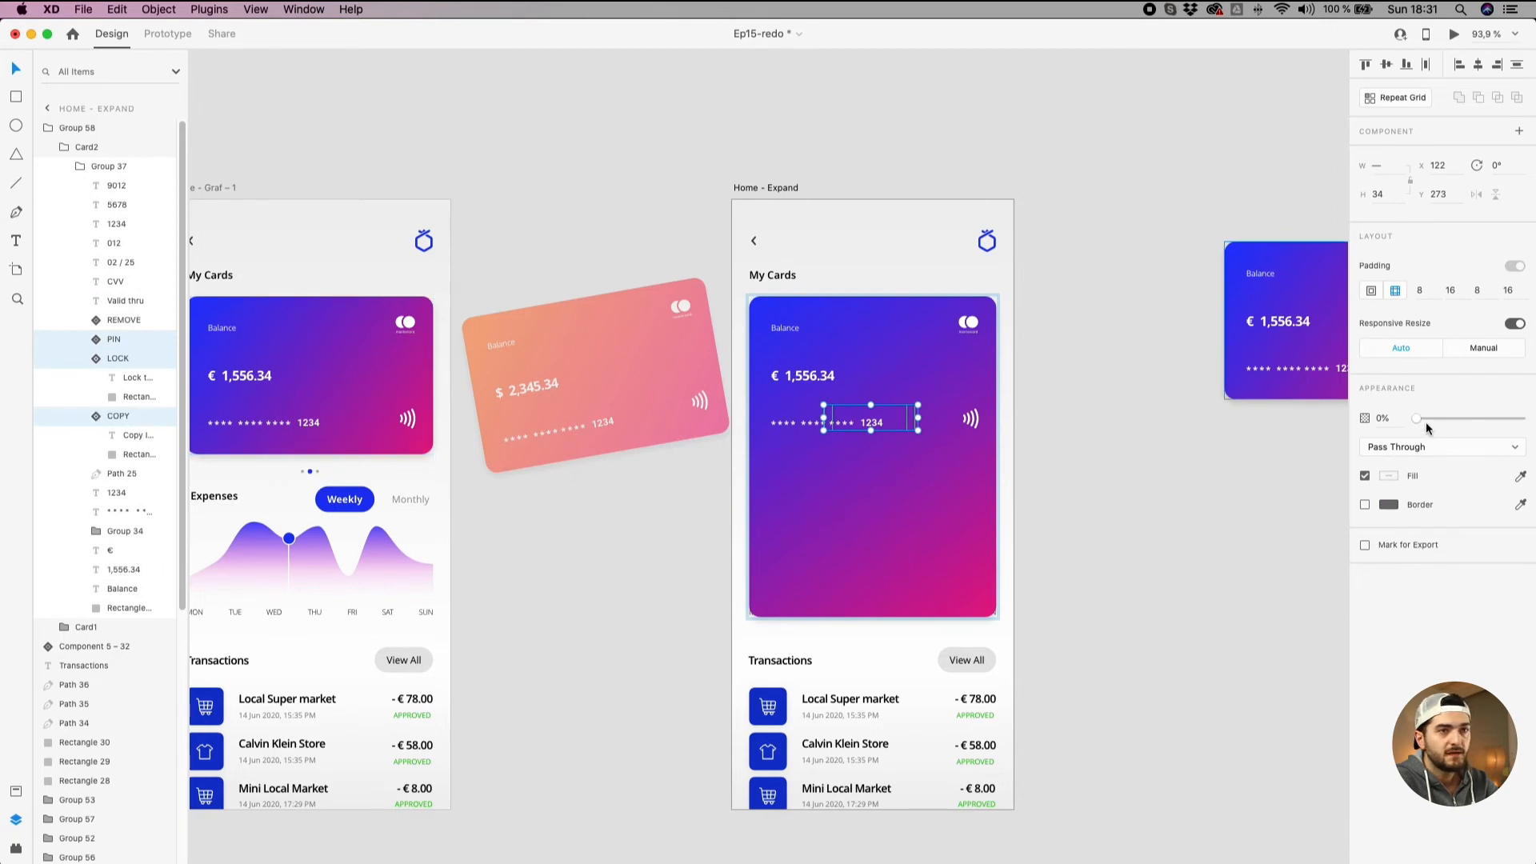
drag(1419, 416, 1521, 418)
scroll(1078, 464, up, 3)
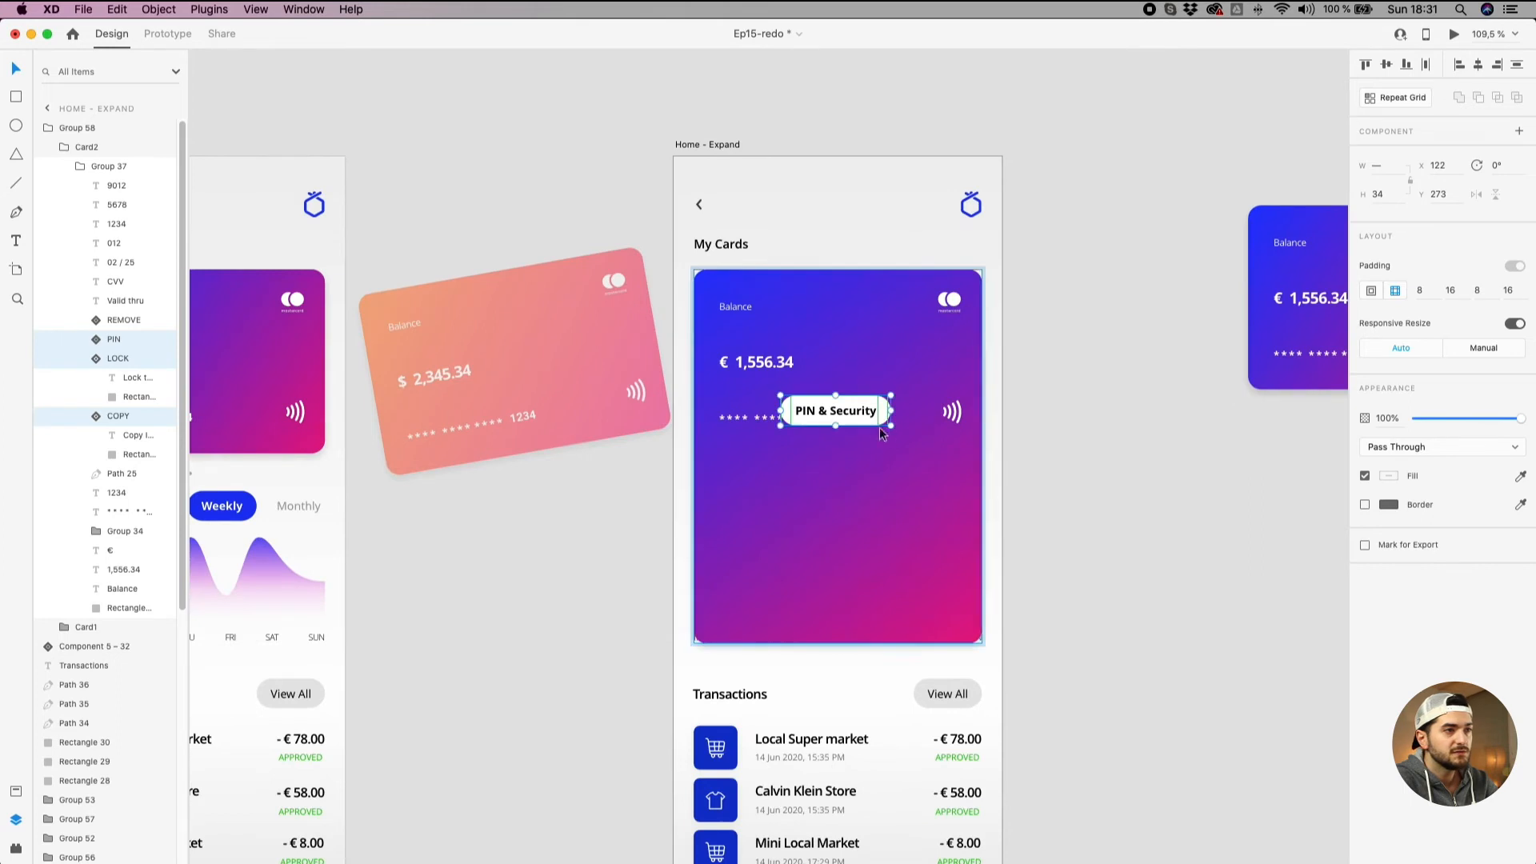
Stack the Lock this card, PIN & Security and Copy IBAN buttons in a centred column in the lower half of the expanded card.
drag(860, 418, 855, 598)
click(864, 480)
click(866, 470)
scroll(852, 502, up, 3)
mouse_move(833, 500)
mouse_down()
mouse_move(832, 573)
mouse_move(861, 500)
mouse_up()
key(Down)
key(Down)
Nudge the Copy IBAN button down to Y 482 to even out the spacing between the buttons.
click(862, 645)
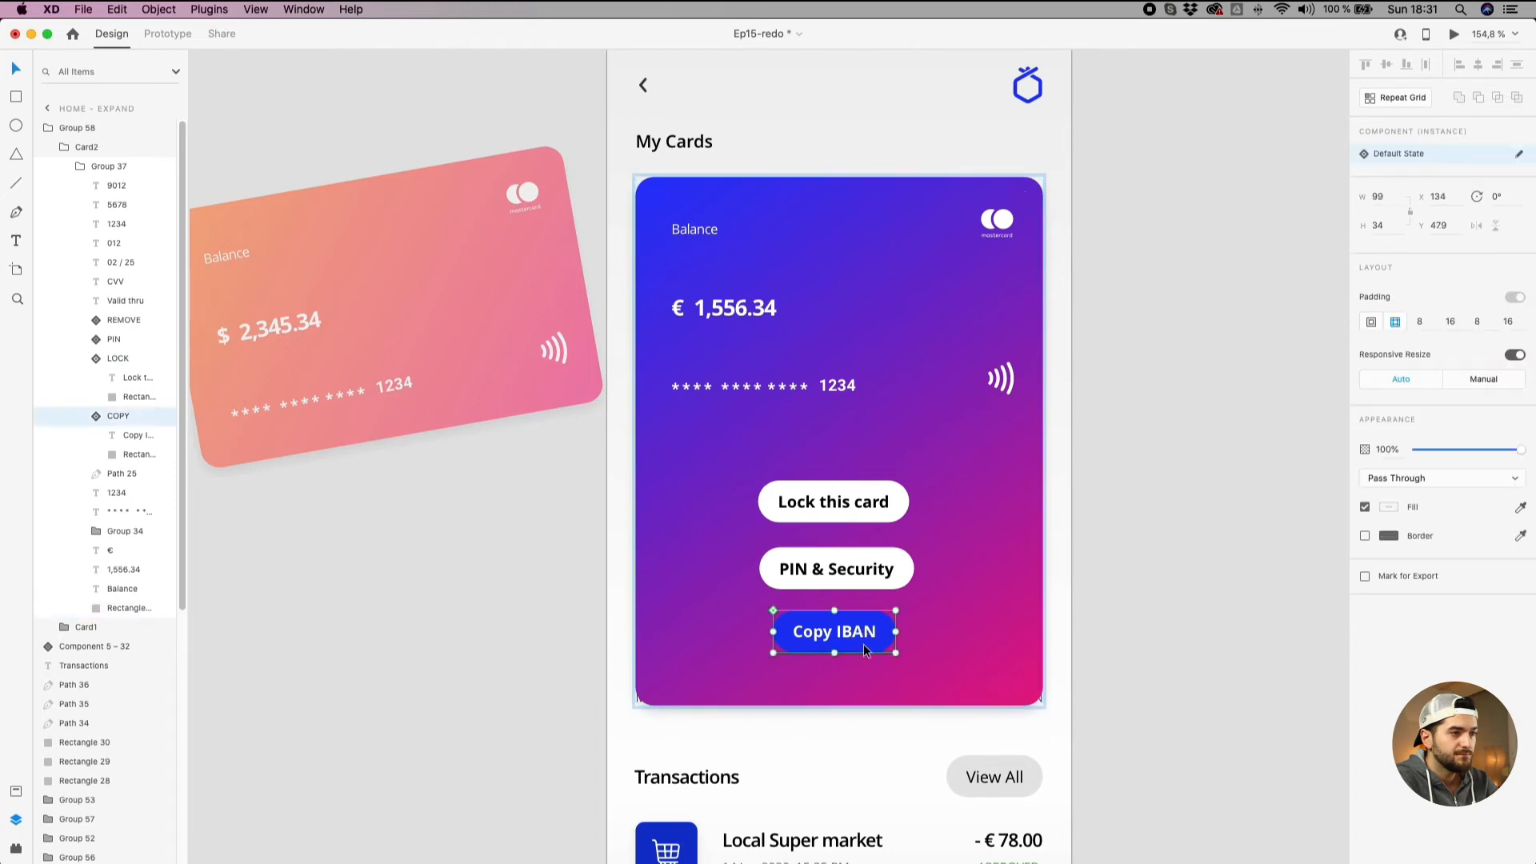
key(Down)
key(Down)
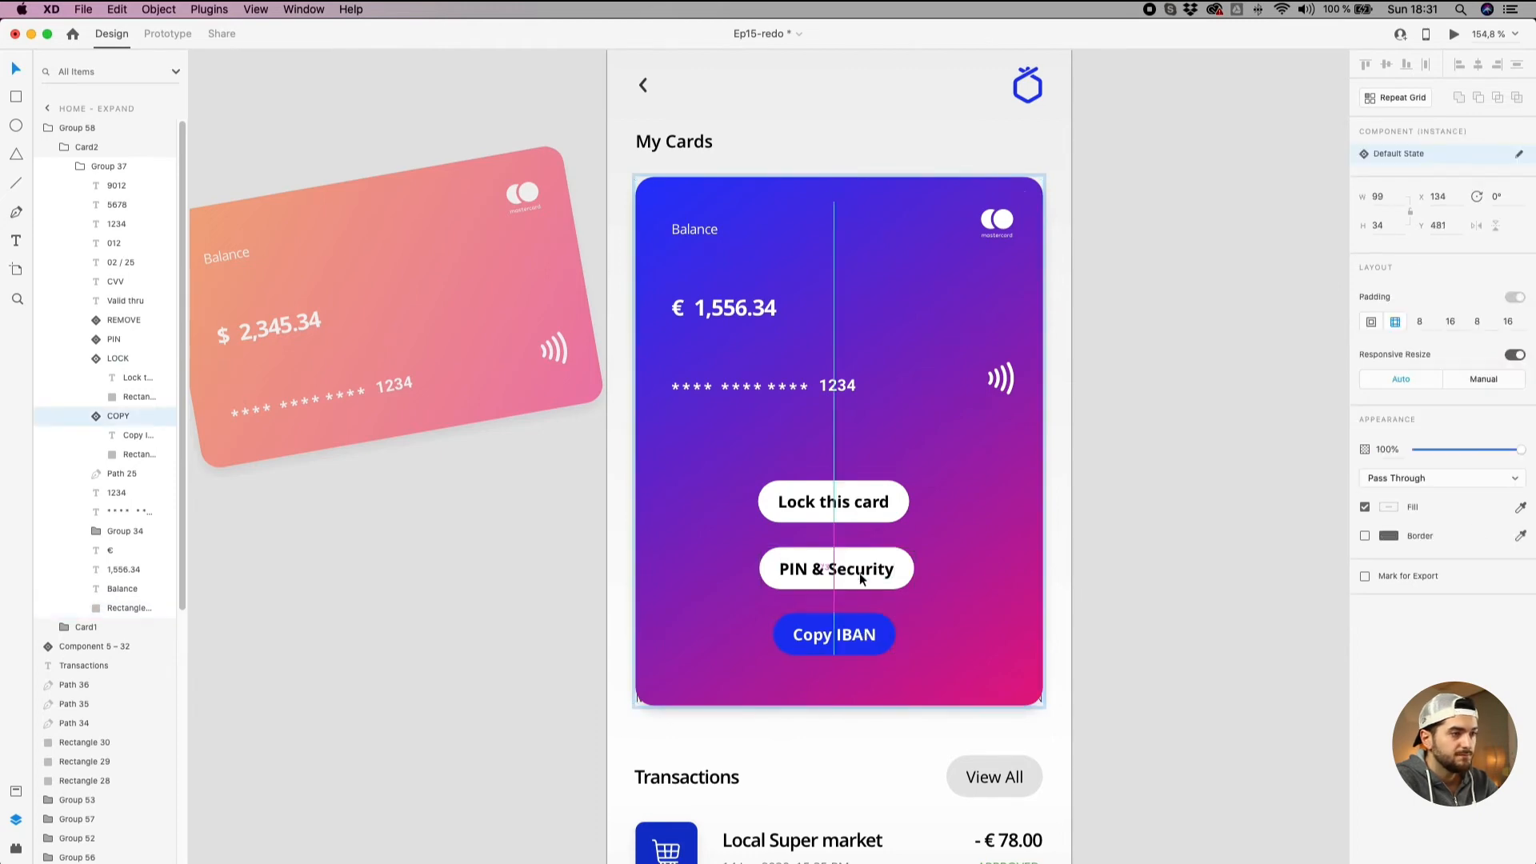
key(Down)
scroll(860, 573, down, 5)
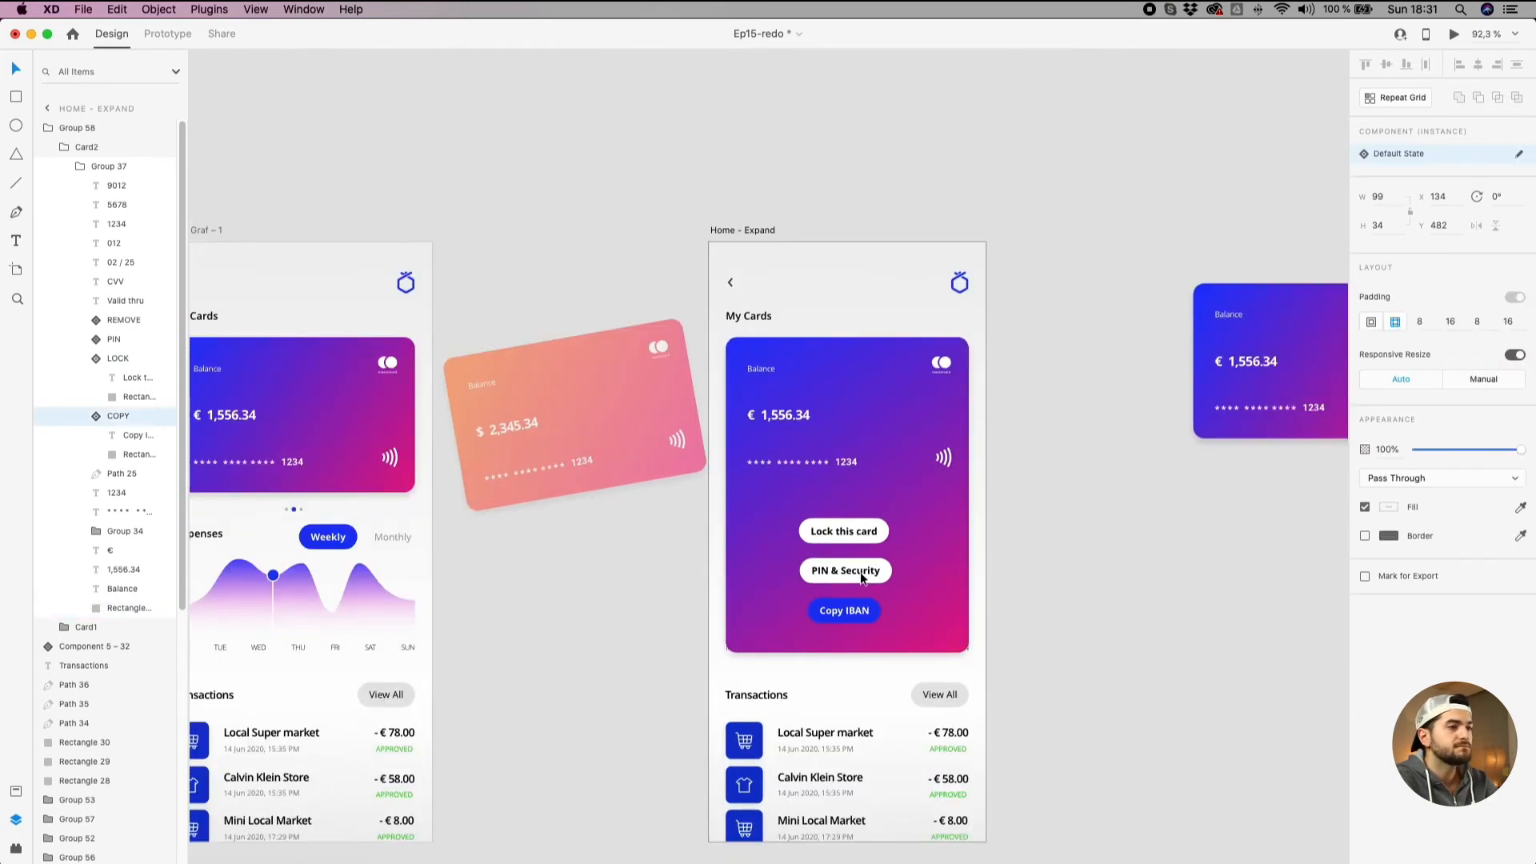
click(1116, 558)
drag(1048, 560, 1091, 545)
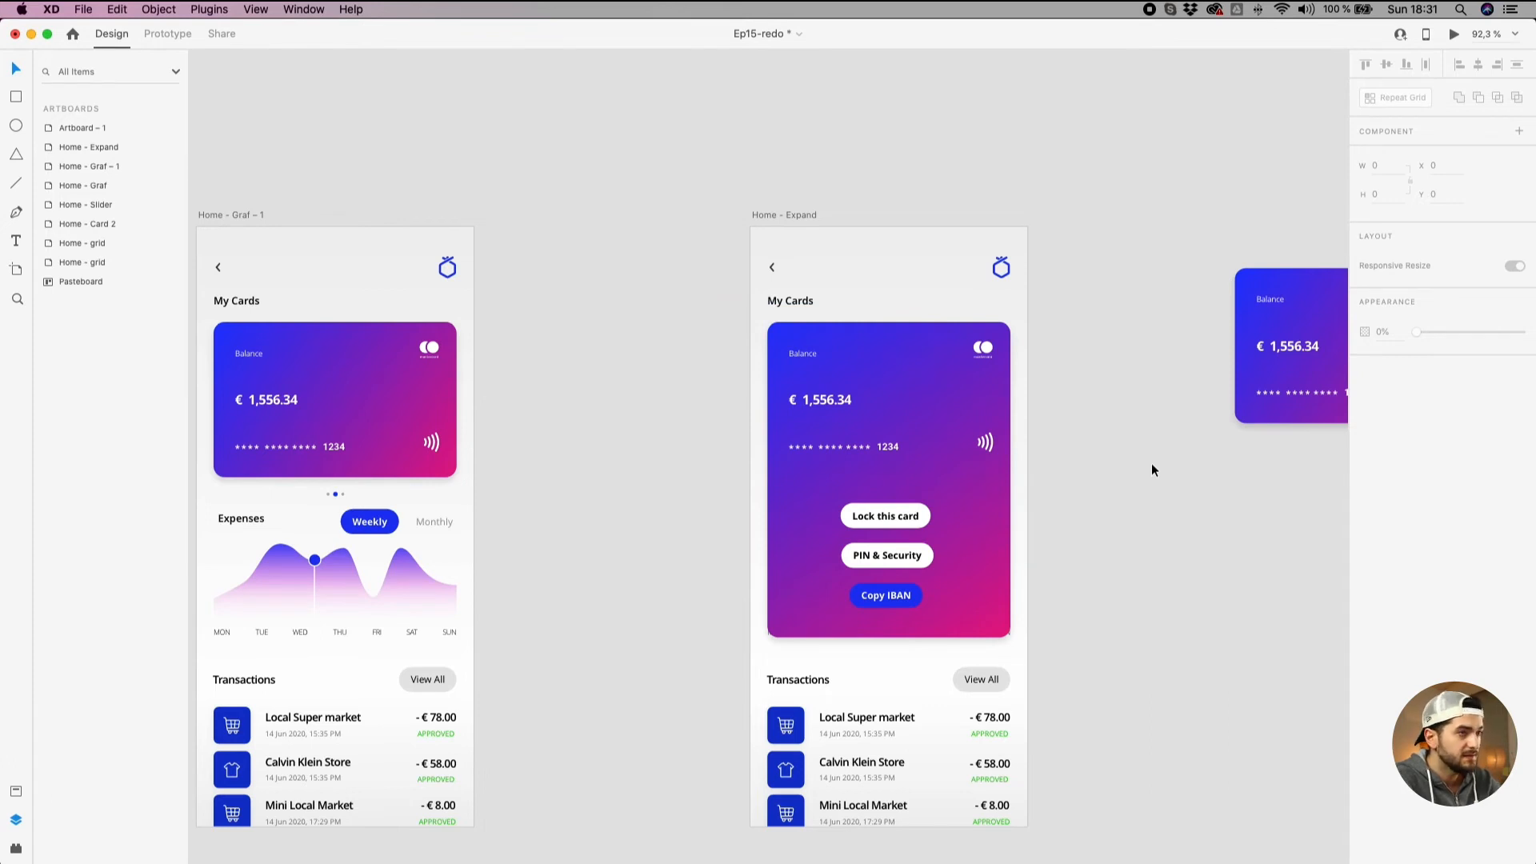
scroll(1120, 488, down, 2)
scroll(1120, 488, left, 2)
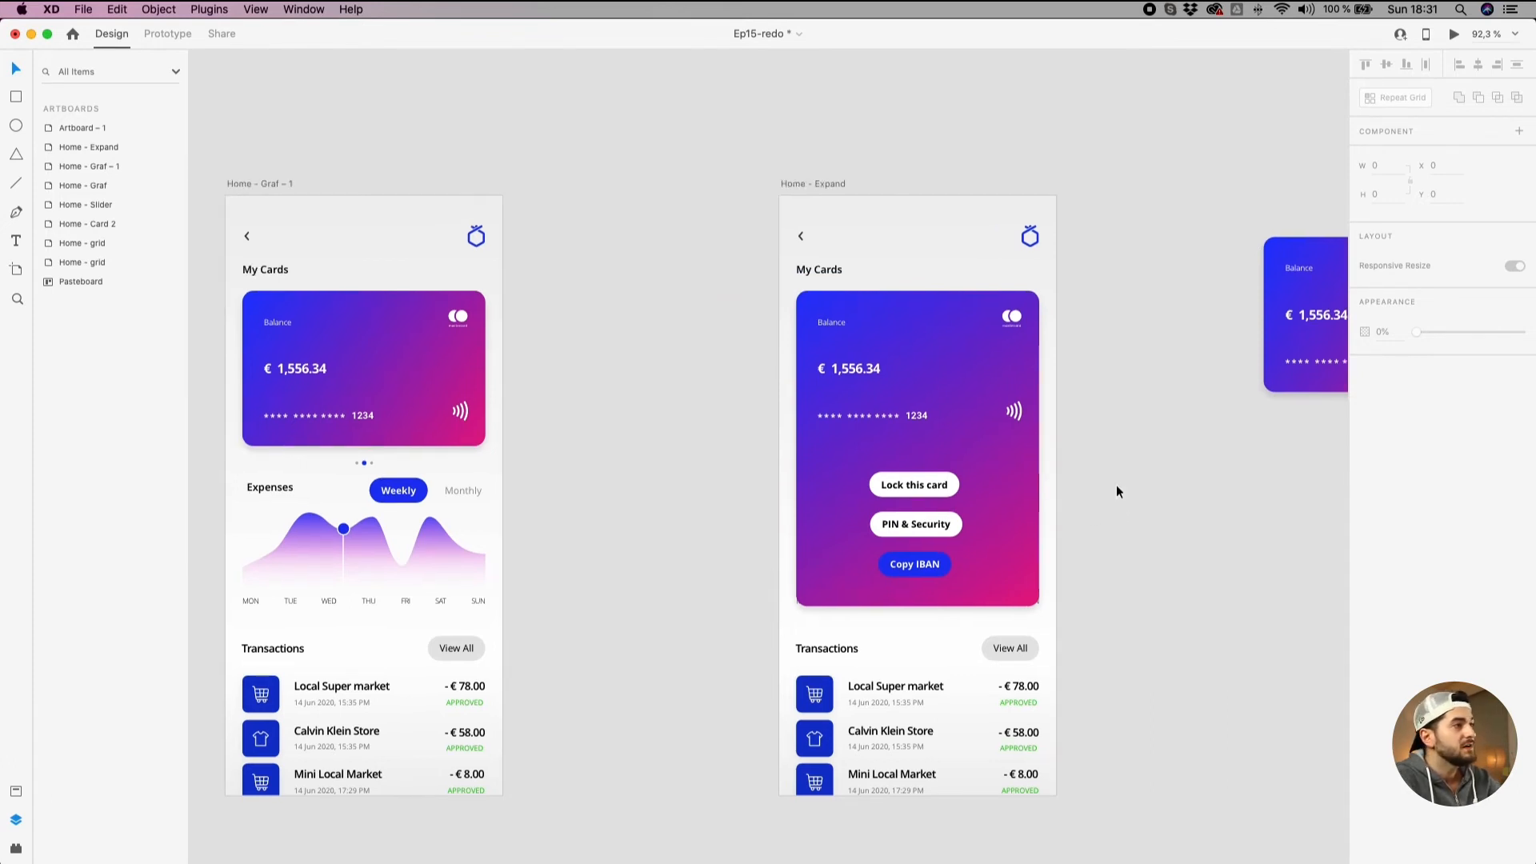
Reveal the Valid thru, expiry date and CVV label texts at 100% opacity and move them down 40 below the masked card number.
double_click(987, 468)
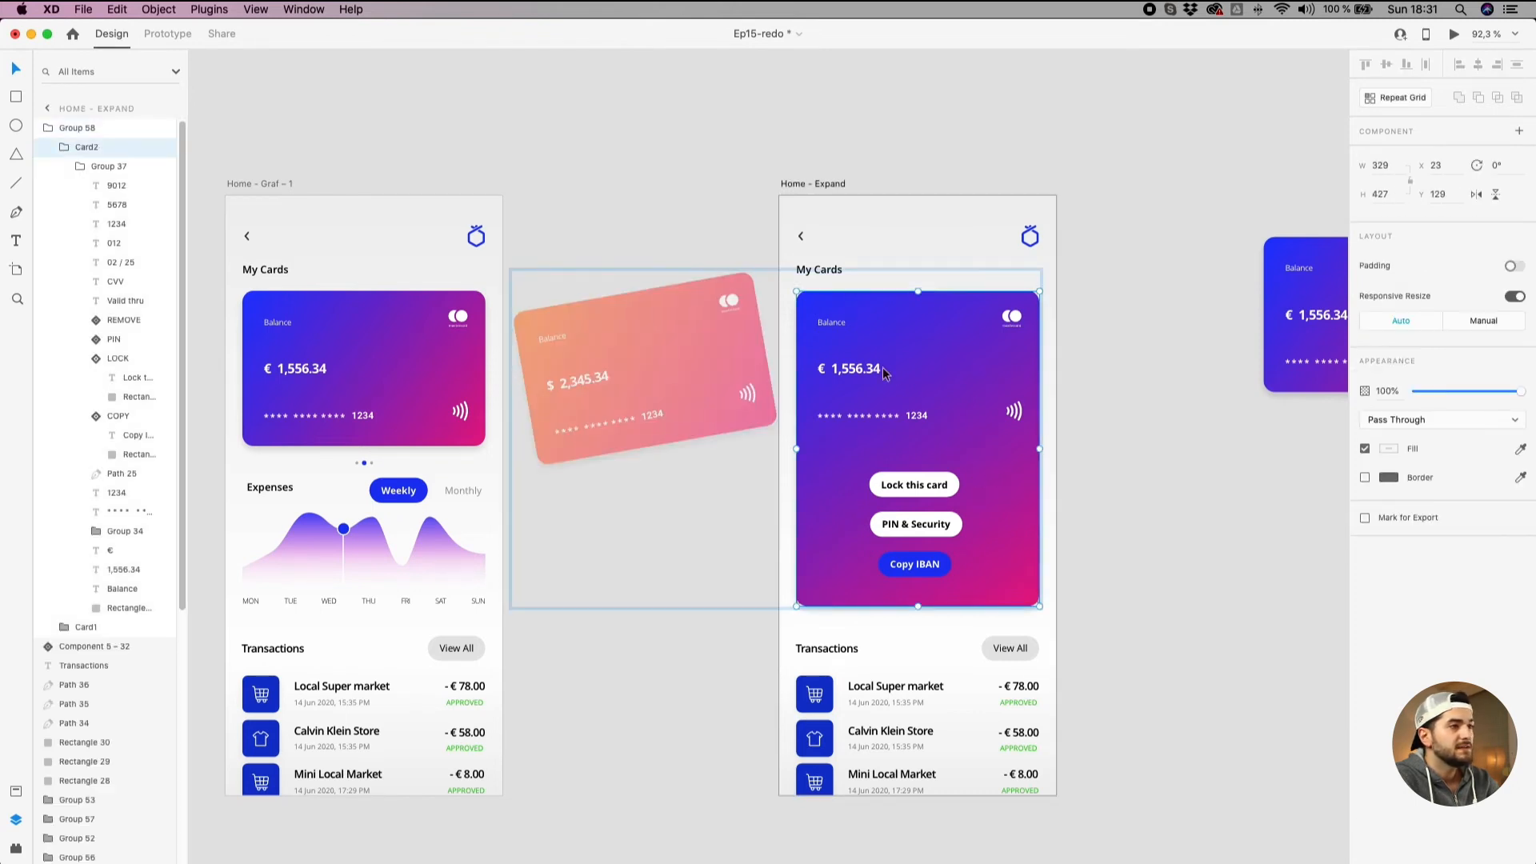
scroll(1000, 440, up, 3)
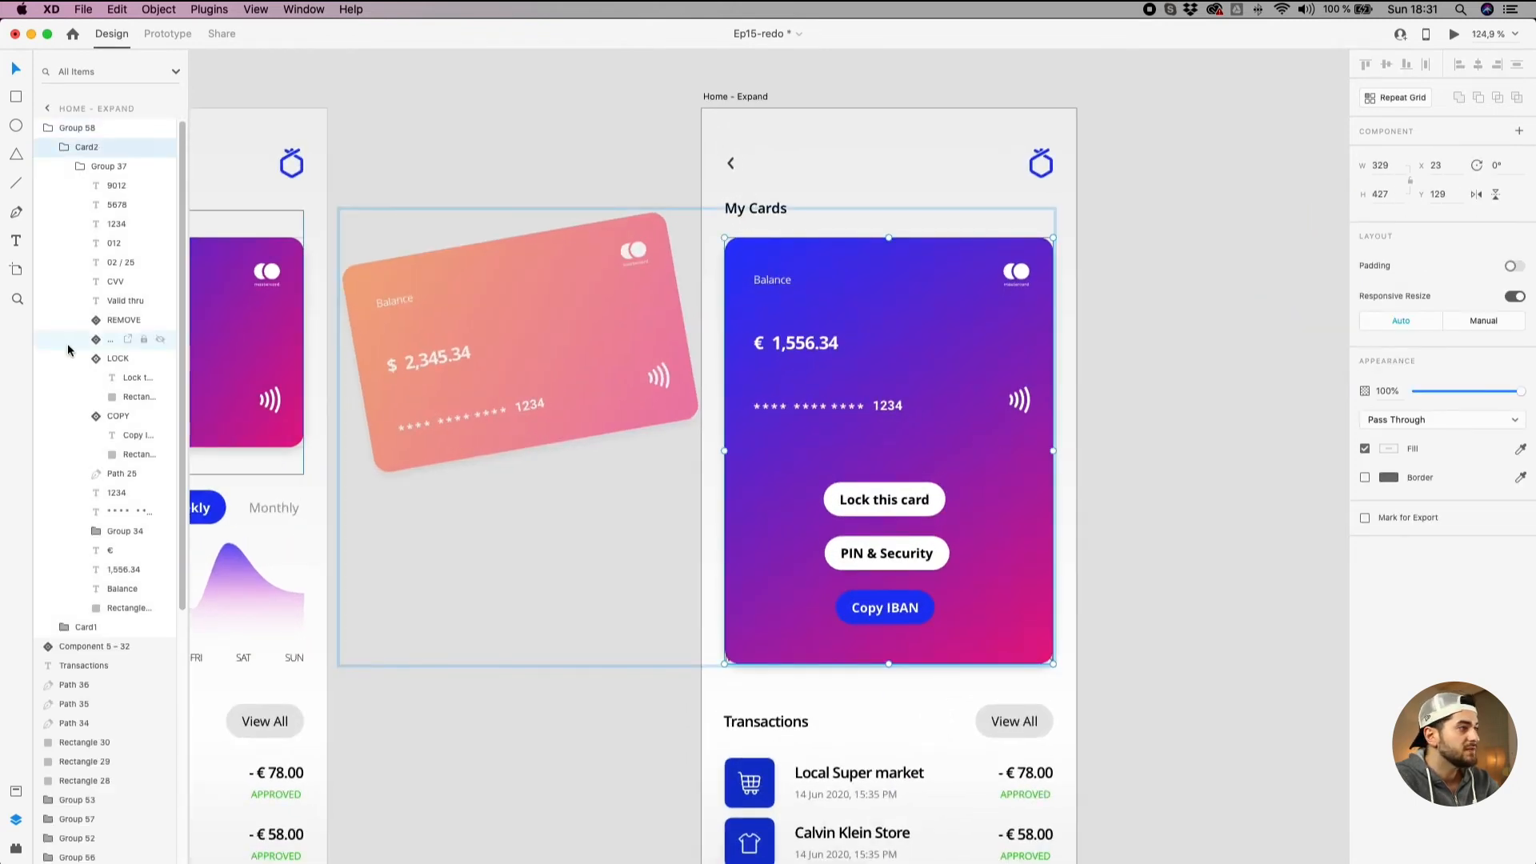
click(105, 265)
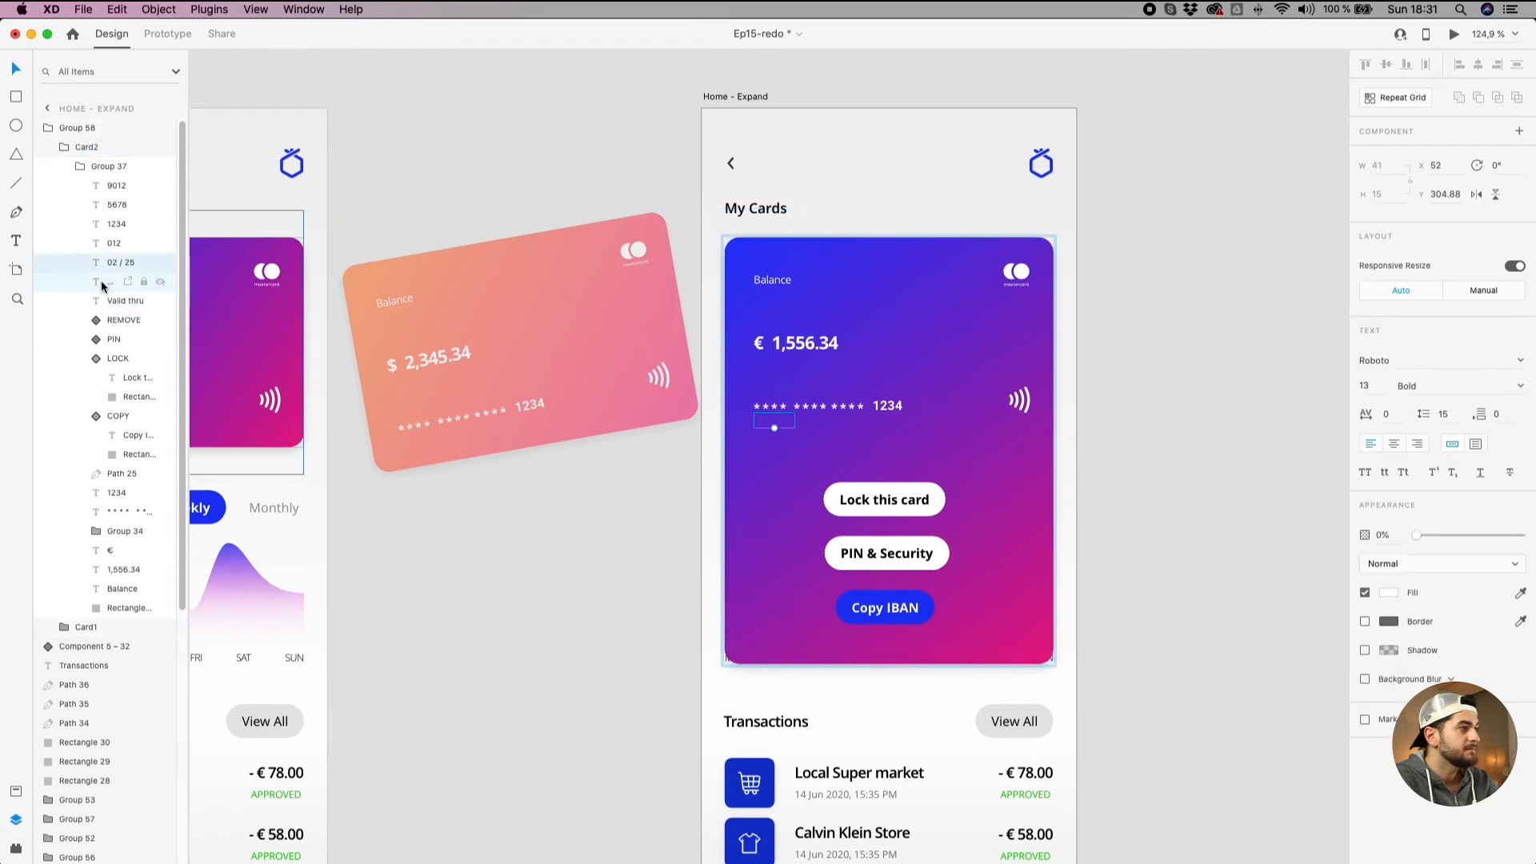
shift+click(102, 283)
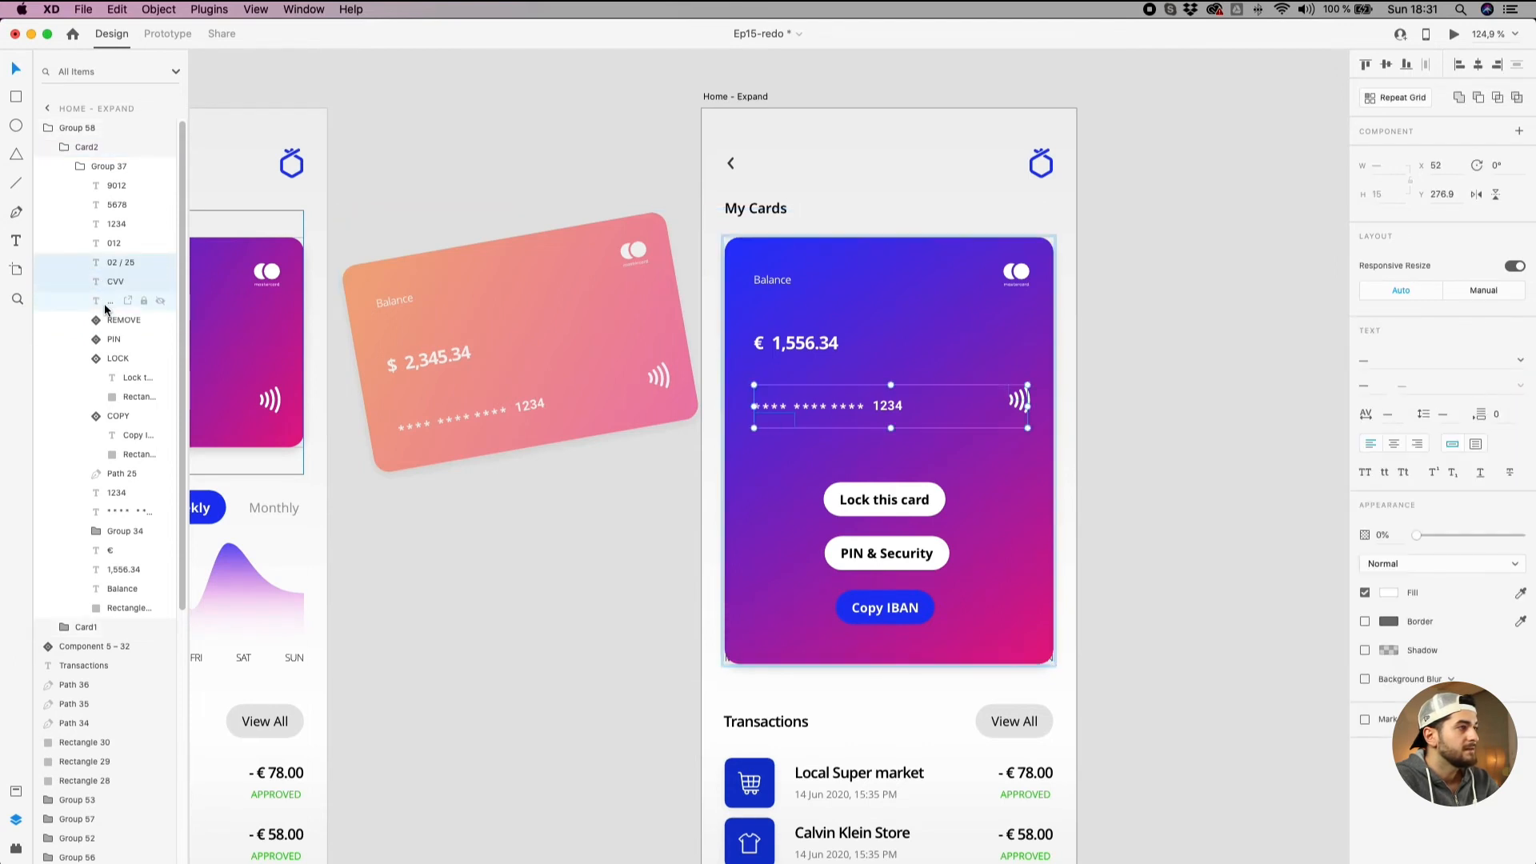
shift+click(104, 302)
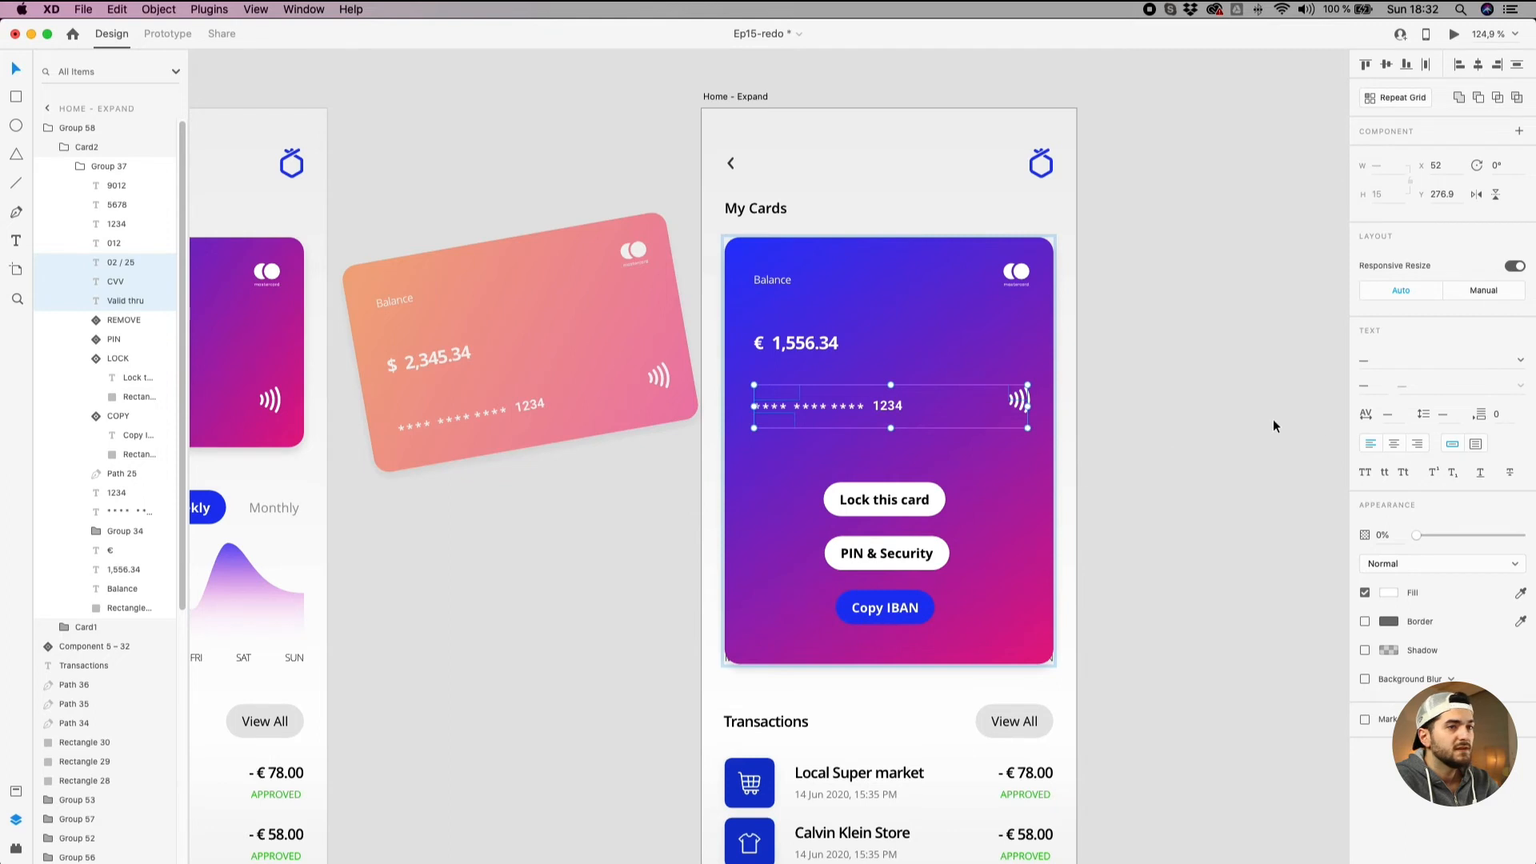
drag(1412, 538, 1519, 534)
scroll(896, 431, up, 3)
drag(749, 392, 741, 436)
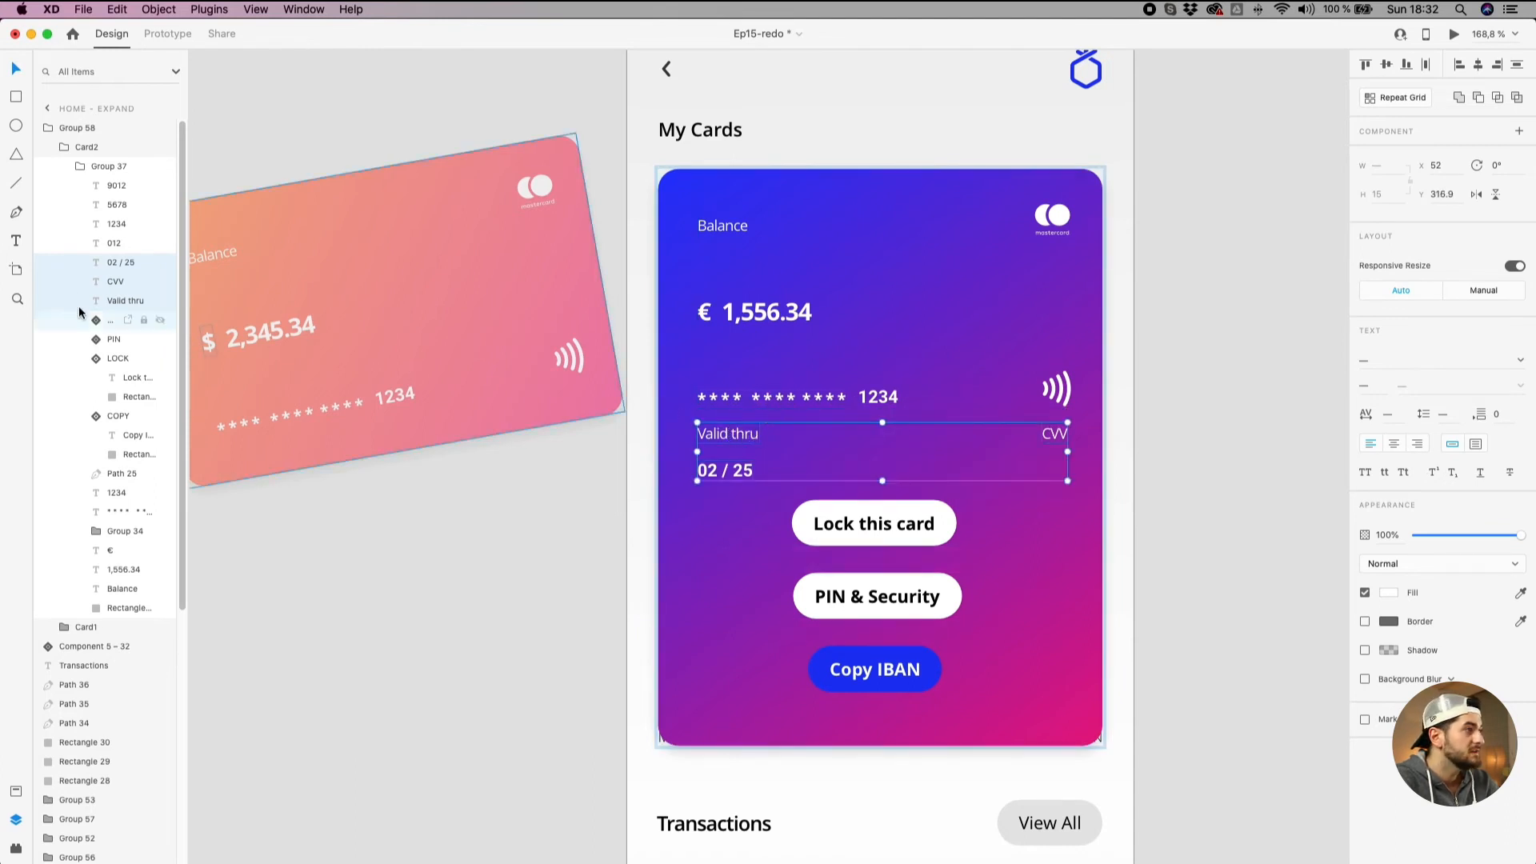
Reveal the hidden CVV value at 100% opacity and place it beneath the CVV label at Y 342.88.
click(116, 242)
drag(1059, 424, 1057, 469)
drag(1455, 539, 1521, 536)
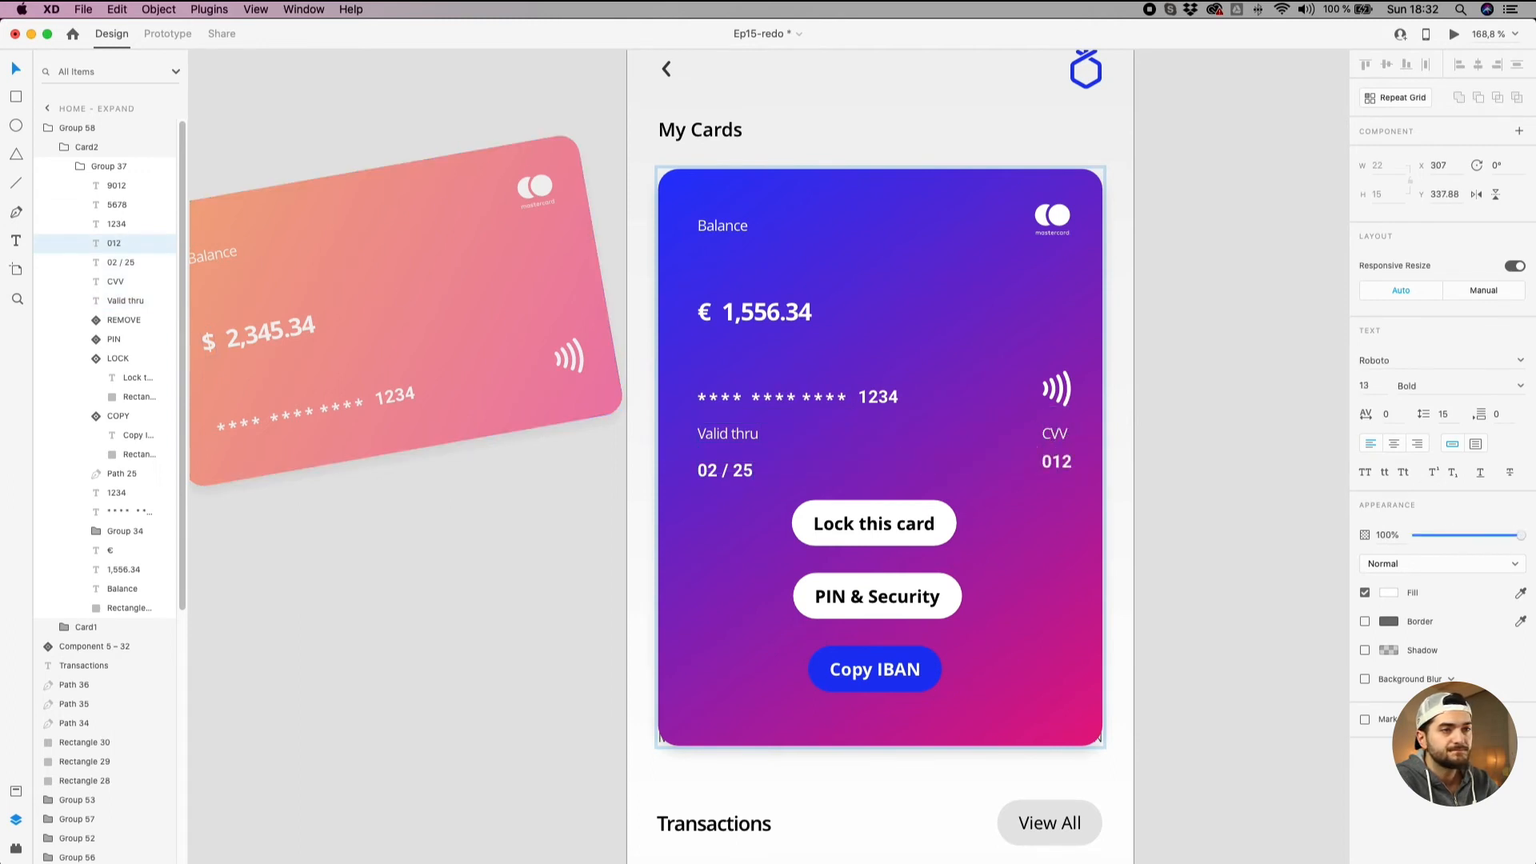
scroll(1054, 471, up, 5)
drag(1060, 469, 1059, 476)
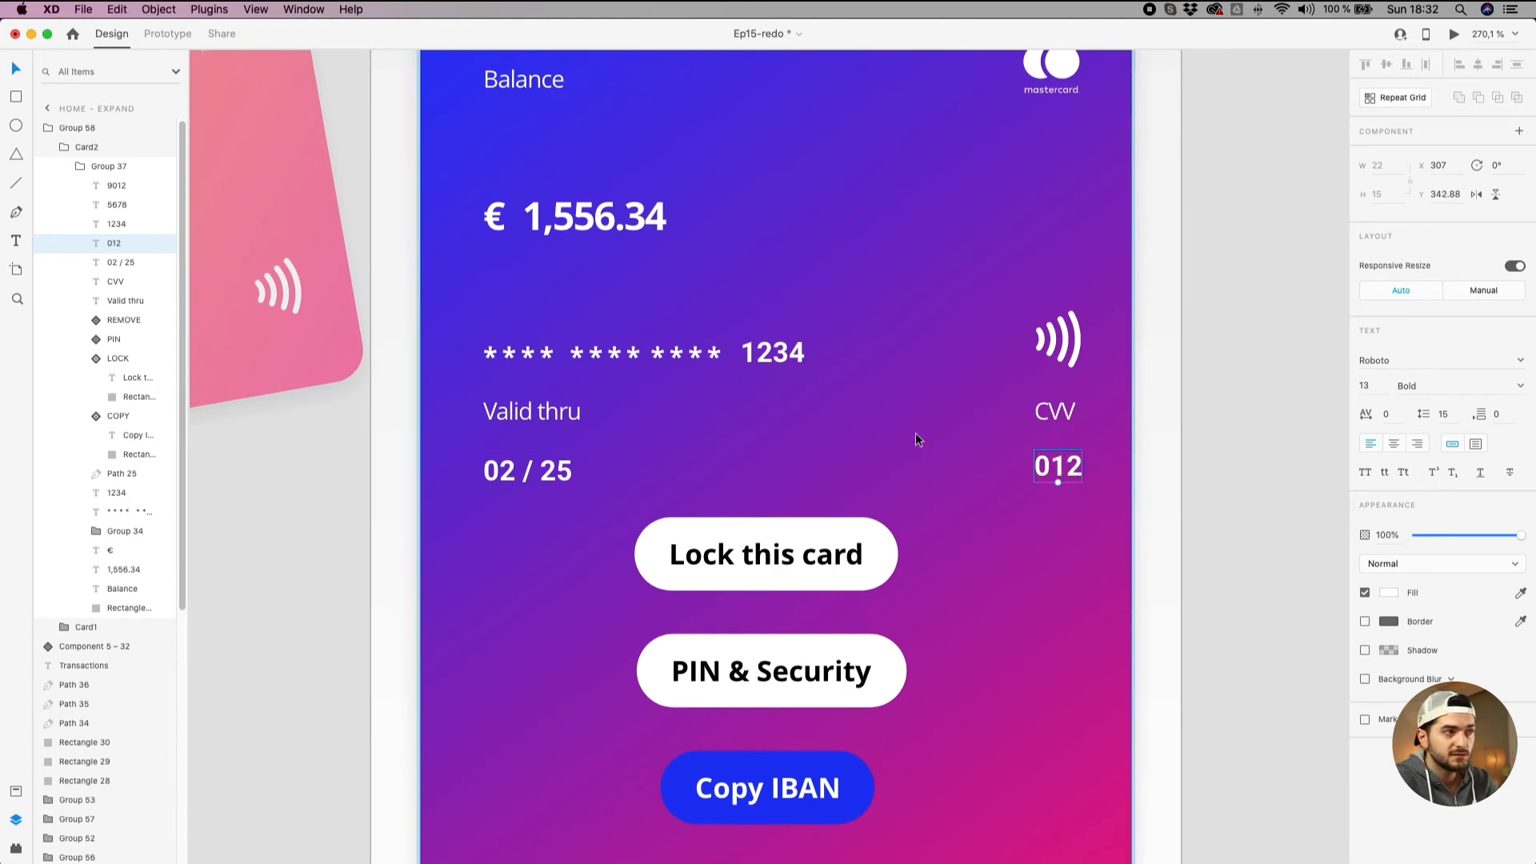
shift+click(1069, 422)
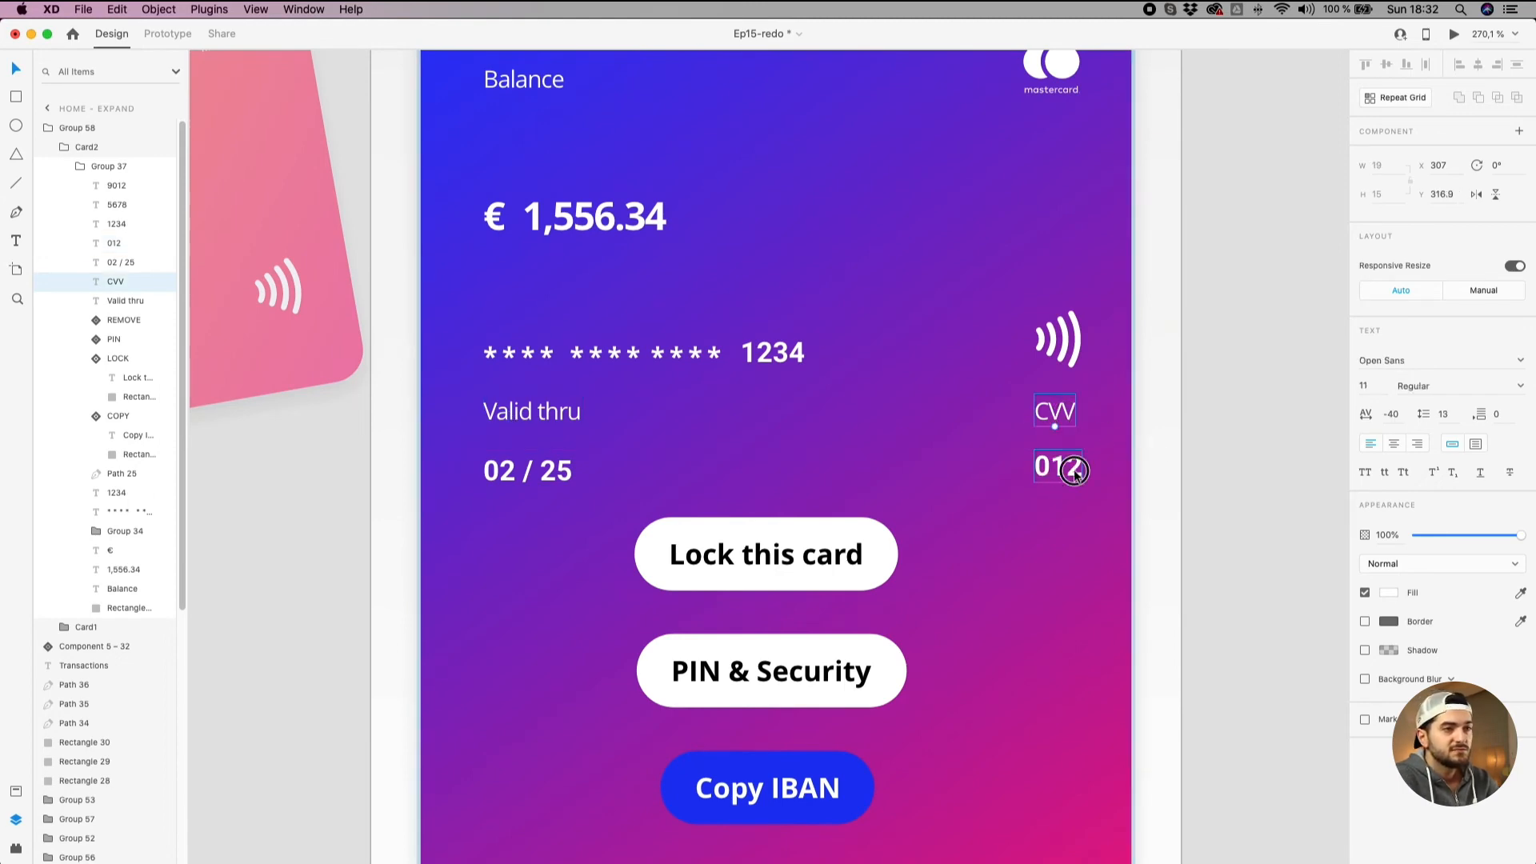
Move the Valid thru and CVV labels down together with their values, setting Y to 321.
click(569, 420)
shift+click(558, 478)
scroll(558, 479, down, 4)
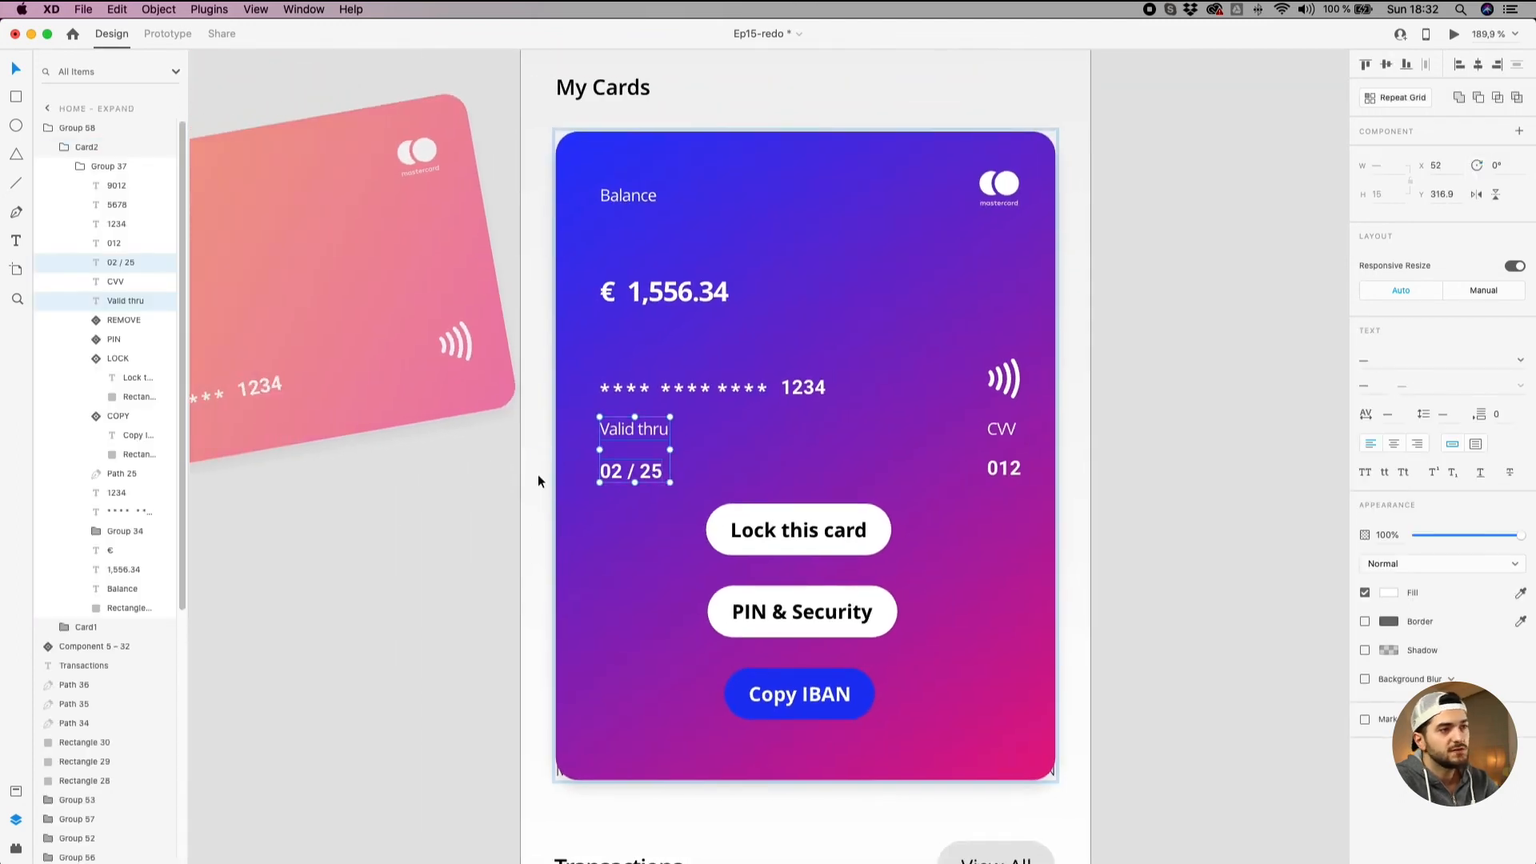
shift+click(1001, 429)
shift+click(1003, 470)
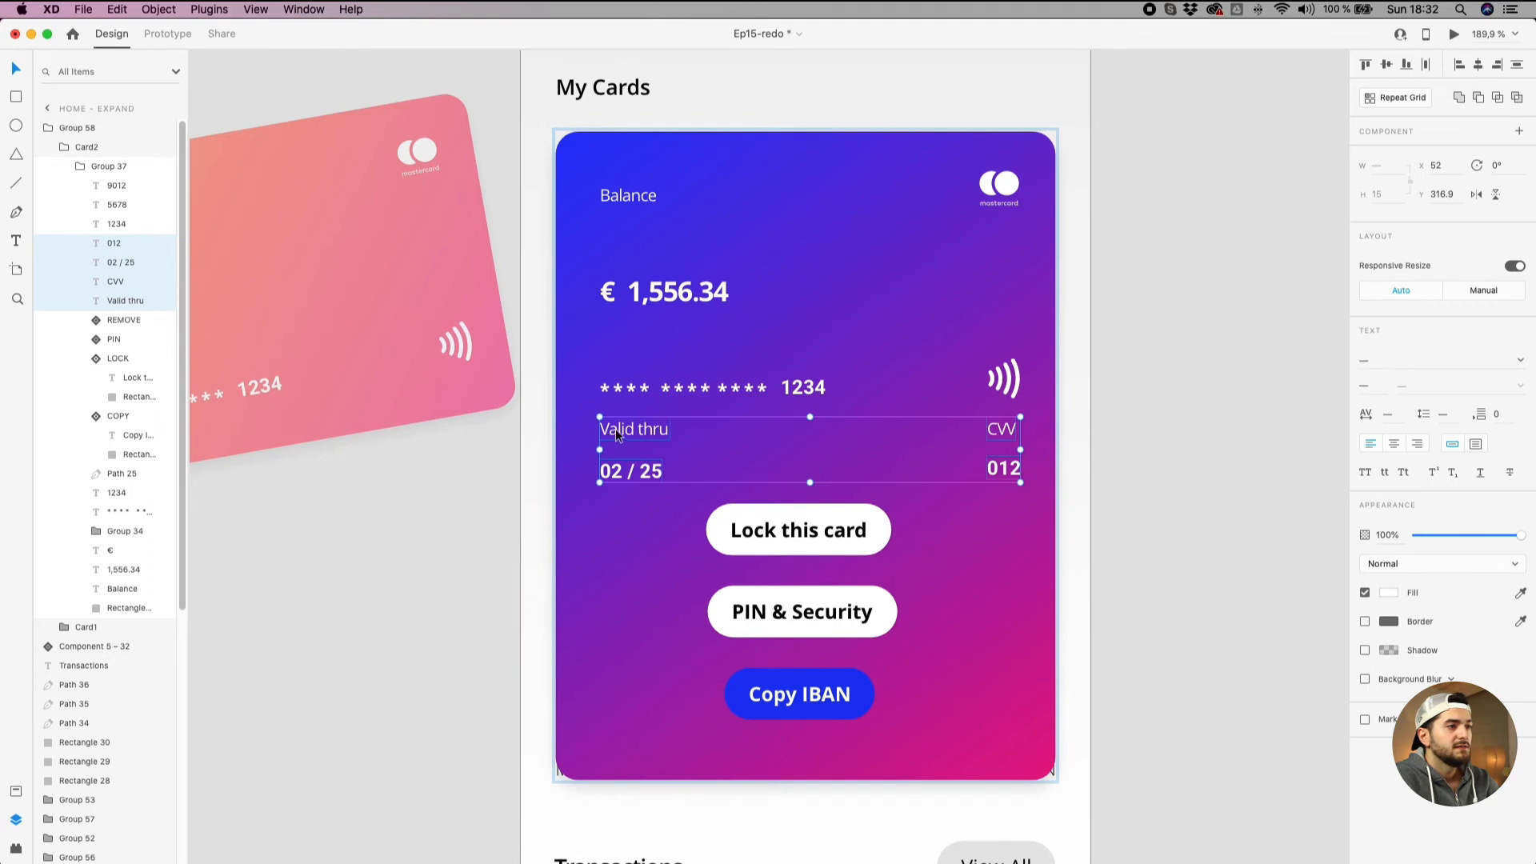
key(Down)
key(Down)
key(Down)
key(Down)
key(Down)
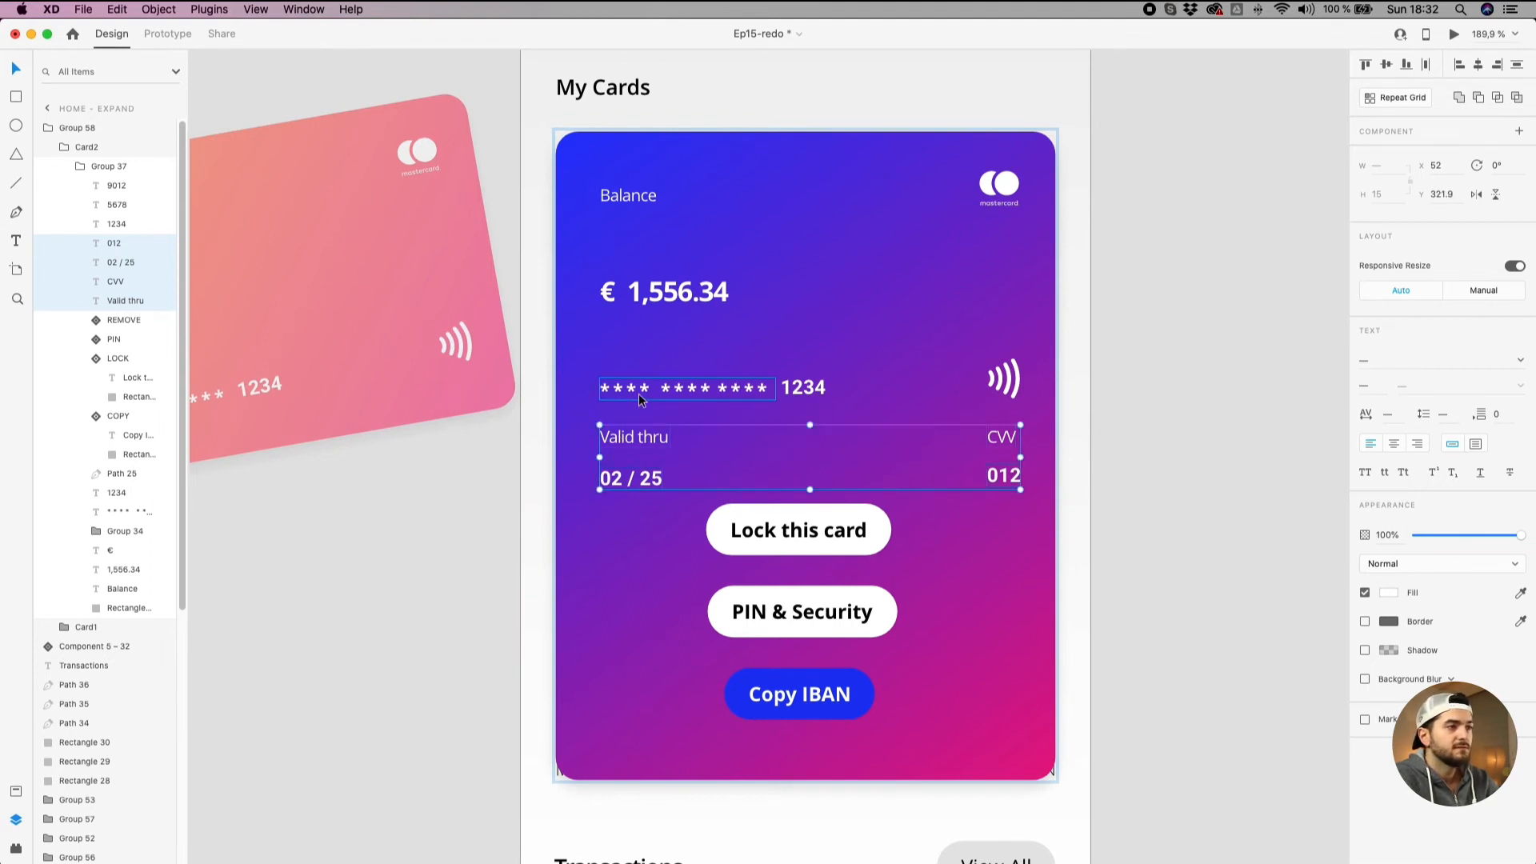
click(1448, 194)
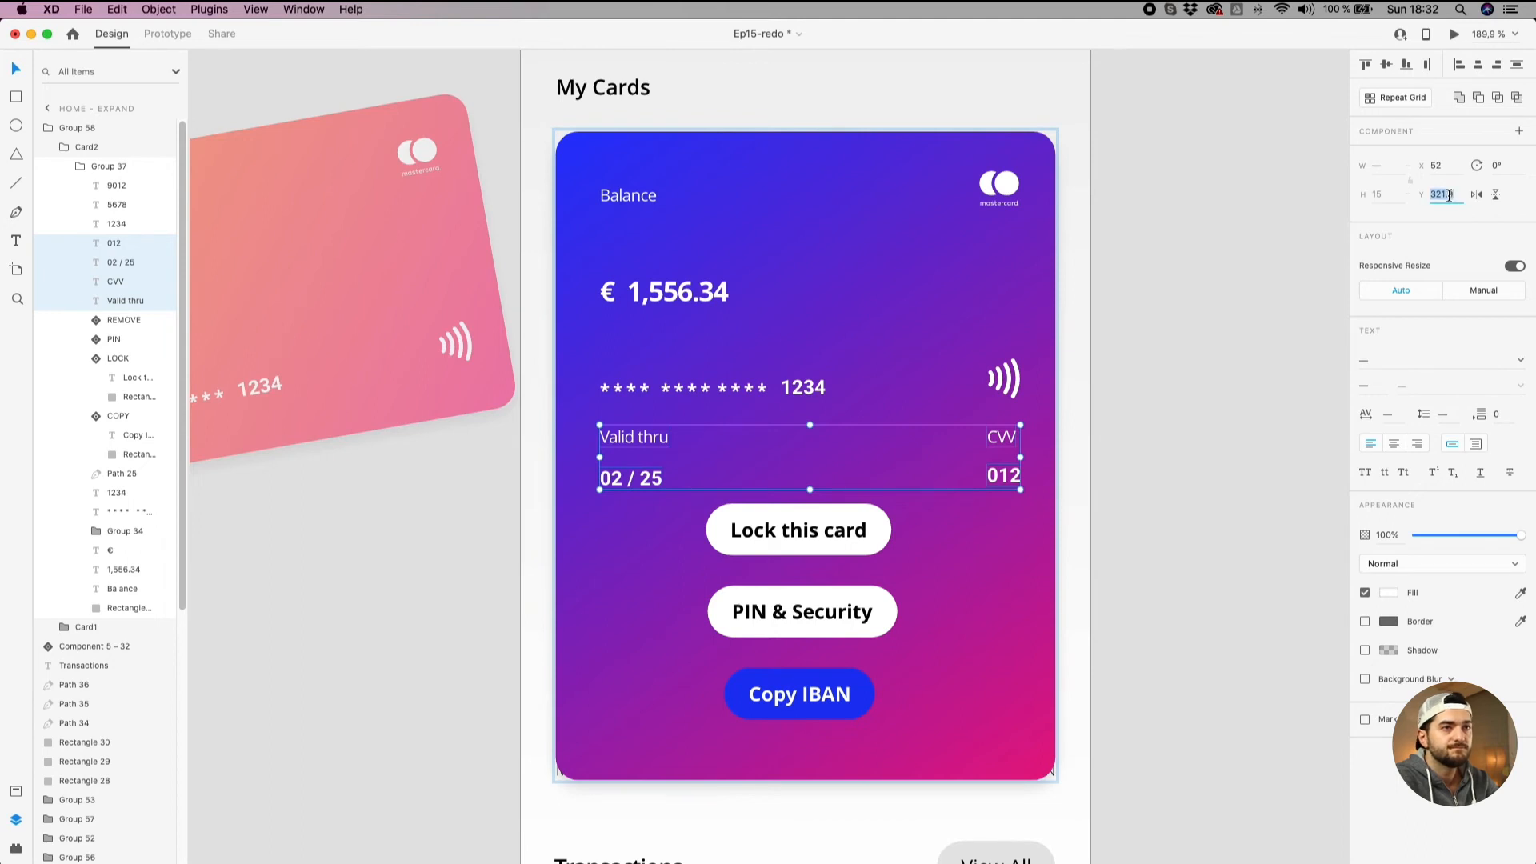
text(321)
key(Return)
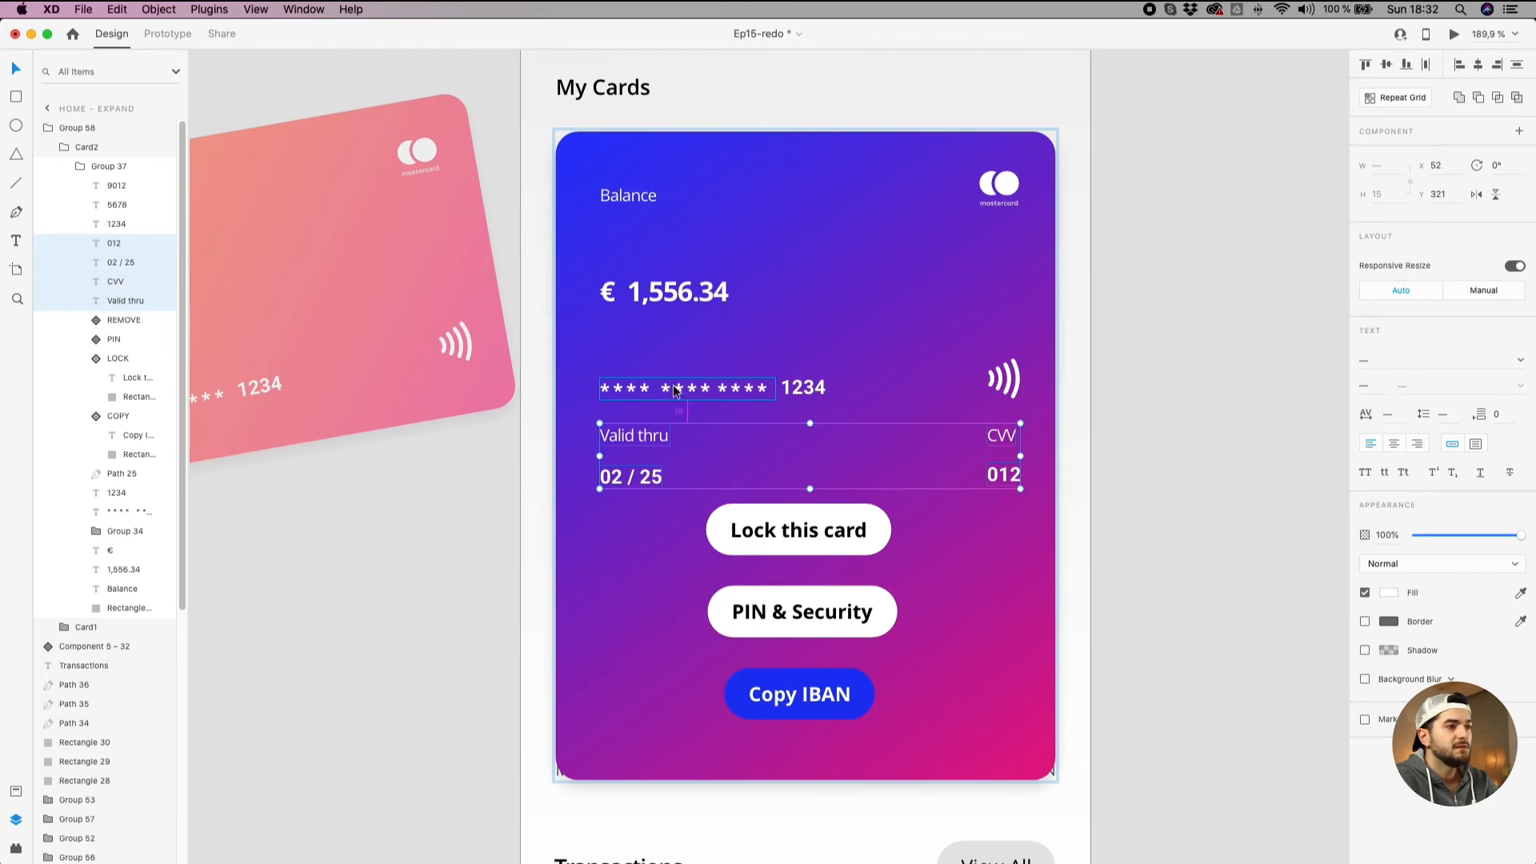
click(1143, 481)
Shift the Lock this card, PIN & Security and Copy IBAN buttons down together to leave more space below the card details.
scroll(904, 479, down, 5)
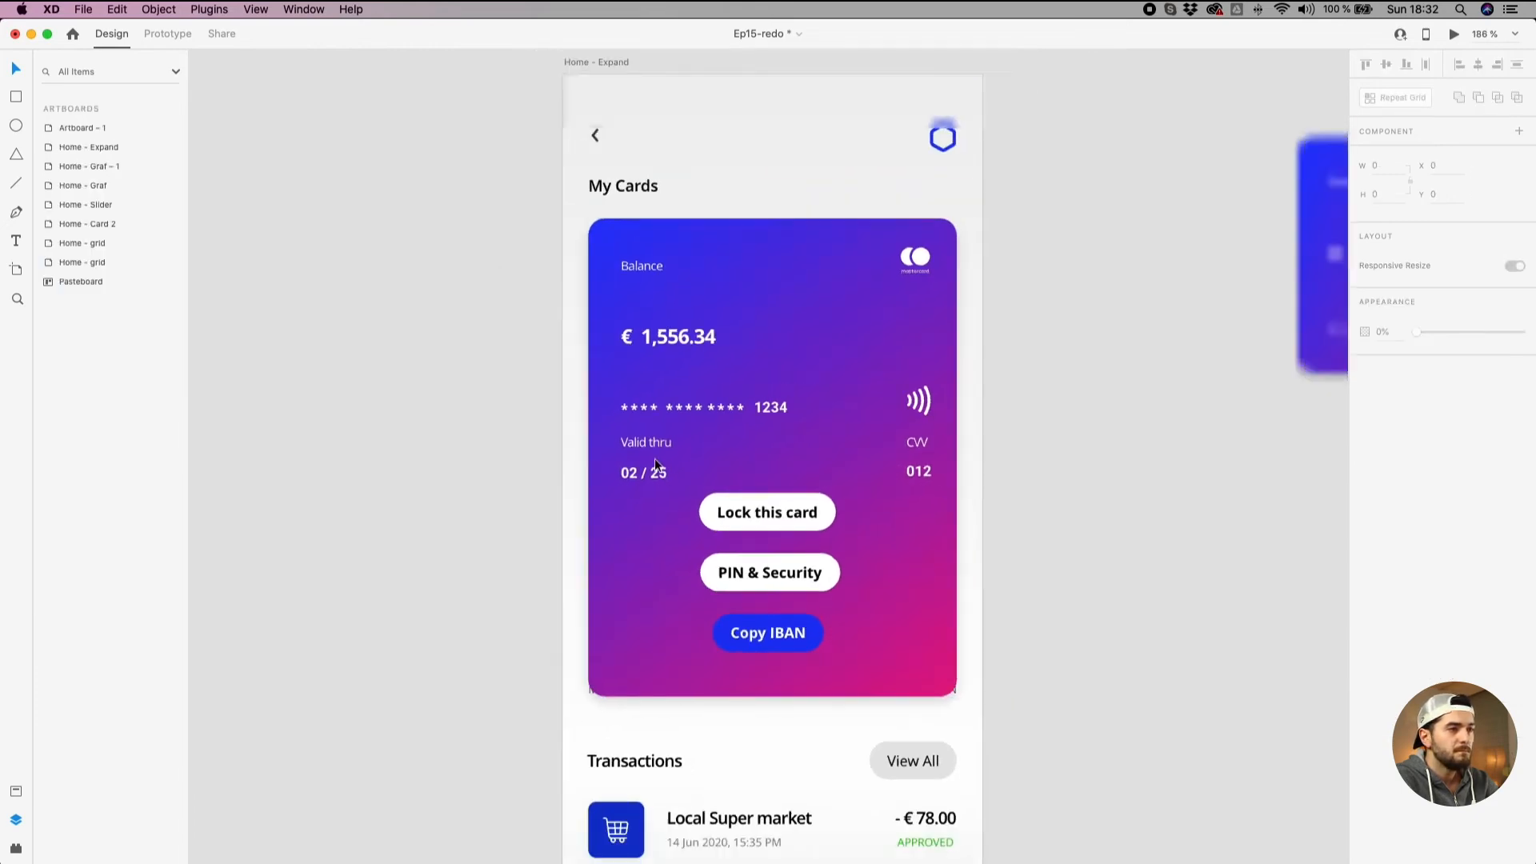
double_click(749, 522)
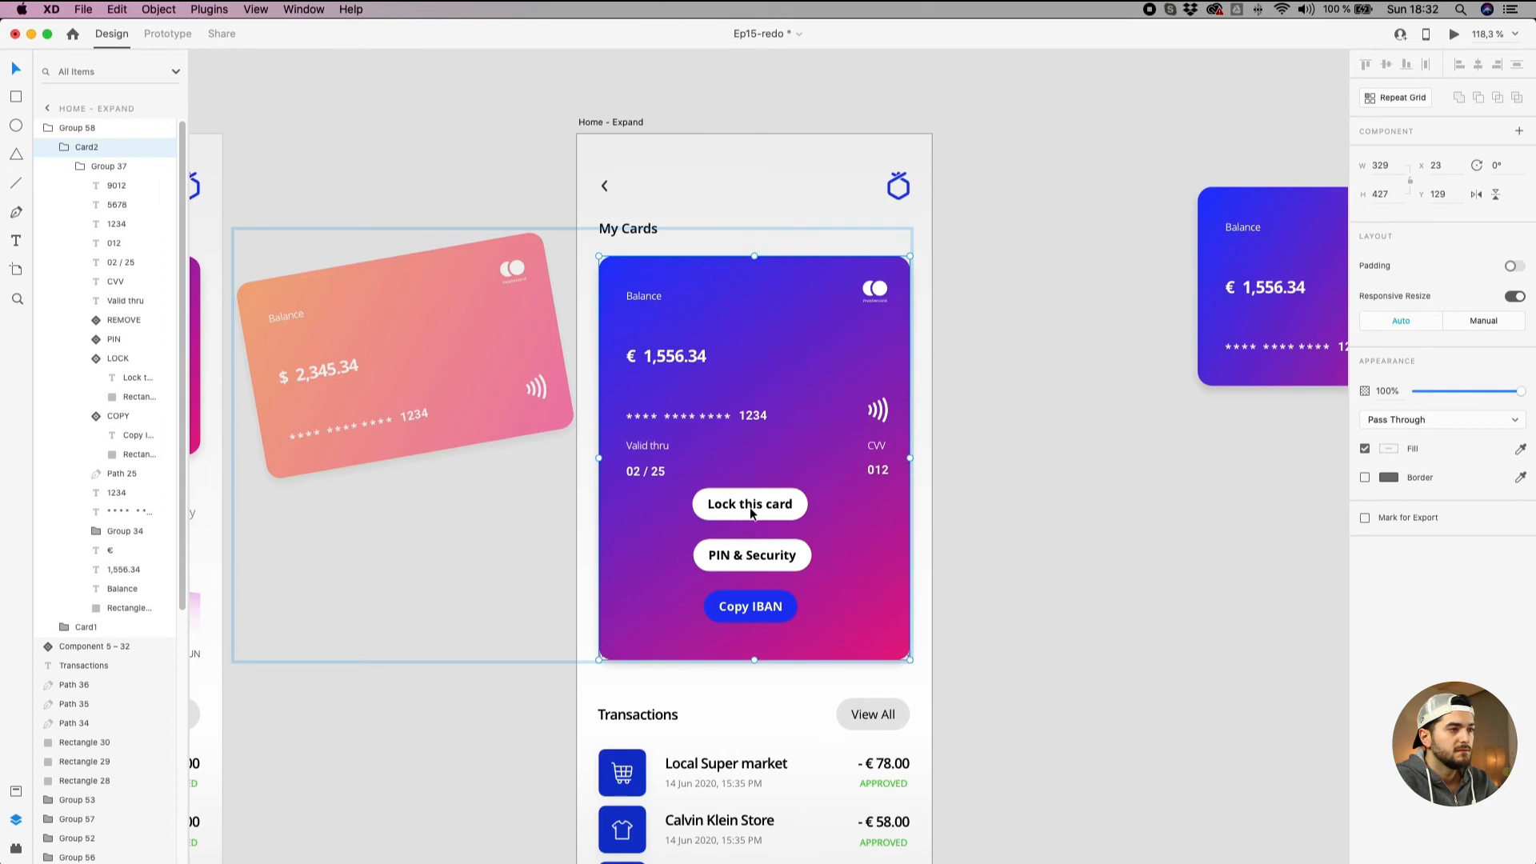
double_click(750, 513)
double_click(751, 513)
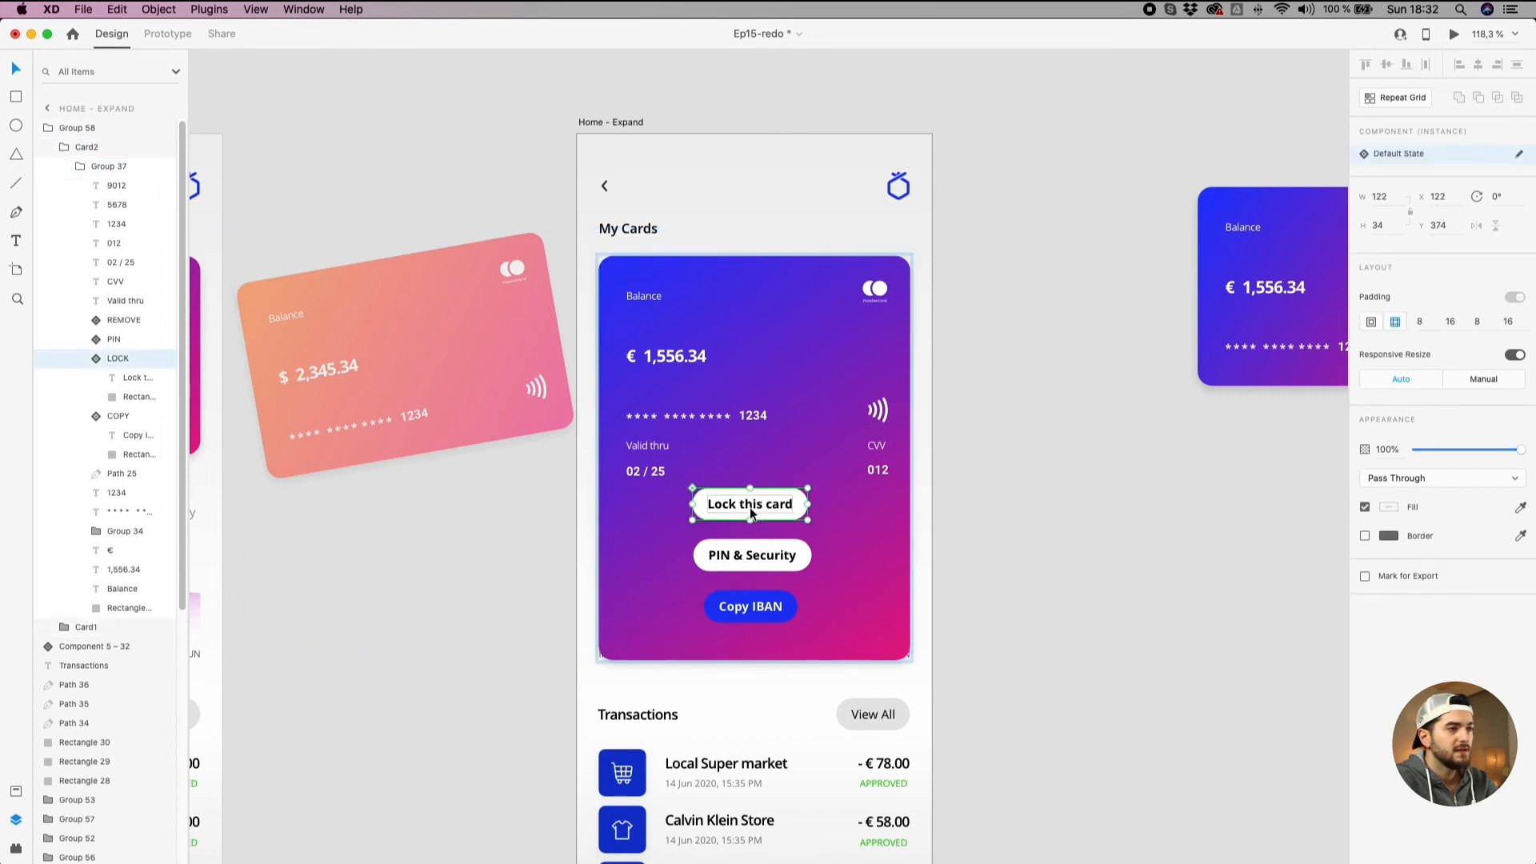
shift+click(750, 556)
shift+click(748, 609)
drag(749, 613, 748, 626)
click(1049, 610)
Reveal the three hidden card-number digit groups at 100% opacity and lower them to Y 289.92, in line with the last digit group.
scroll(1045, 587, left, 3)
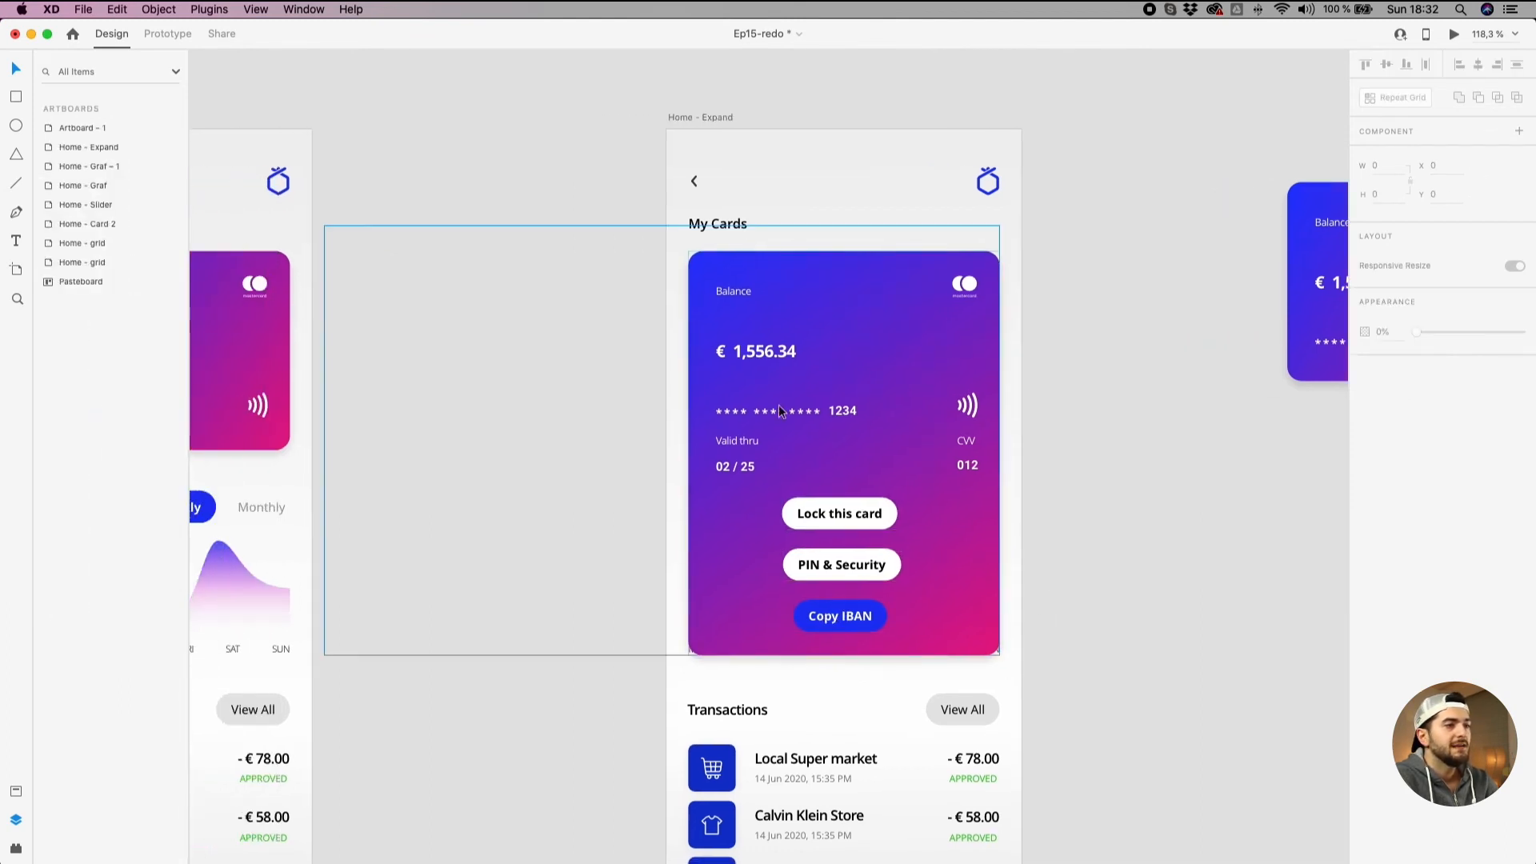
scroll(779, 405, up, 5)
click(825, 419)
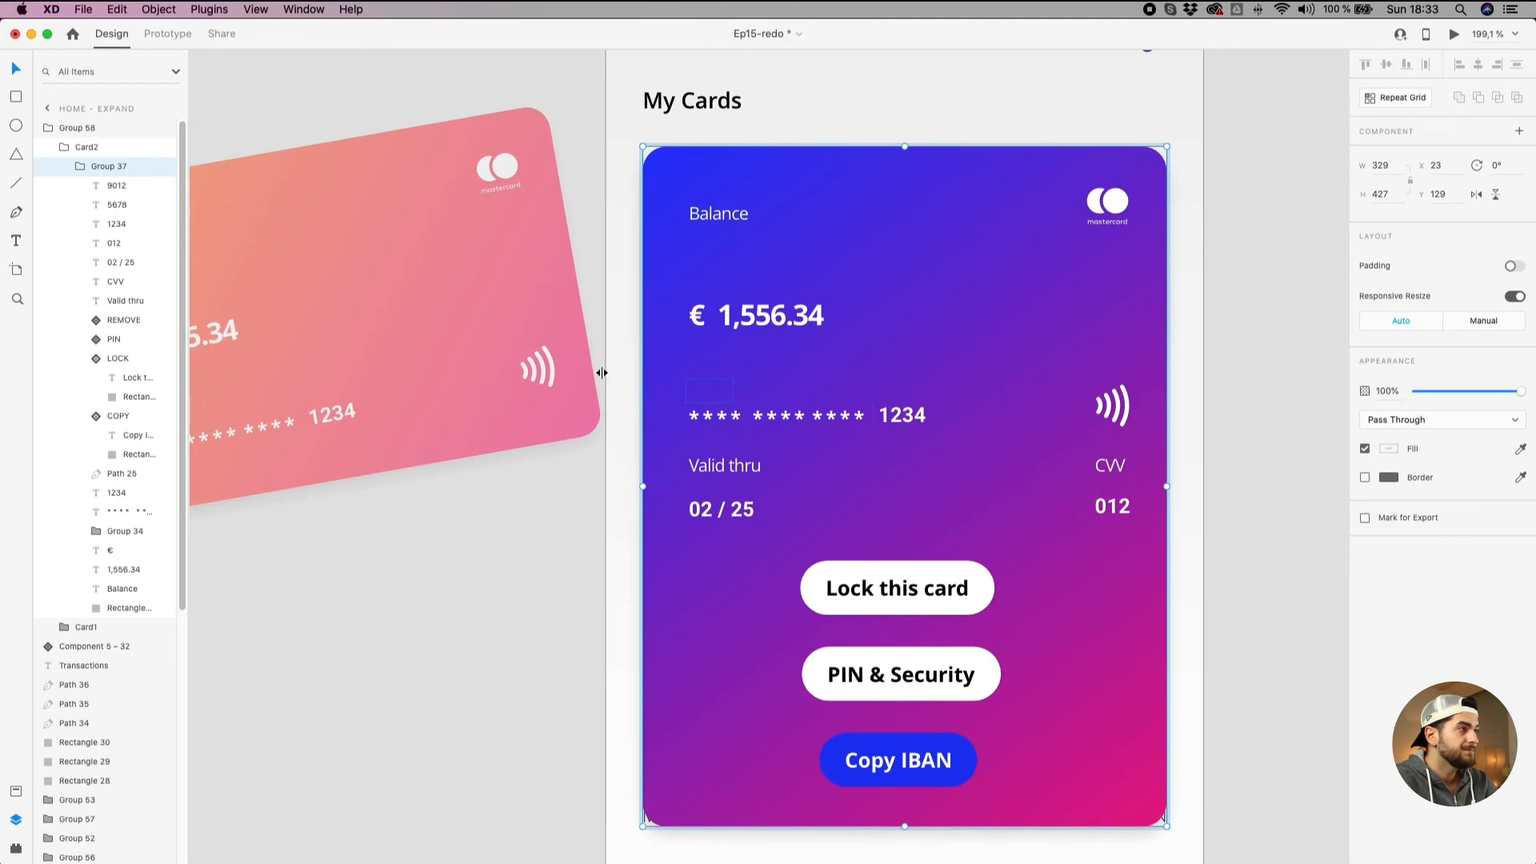
scroll(826, 421, up, 3)
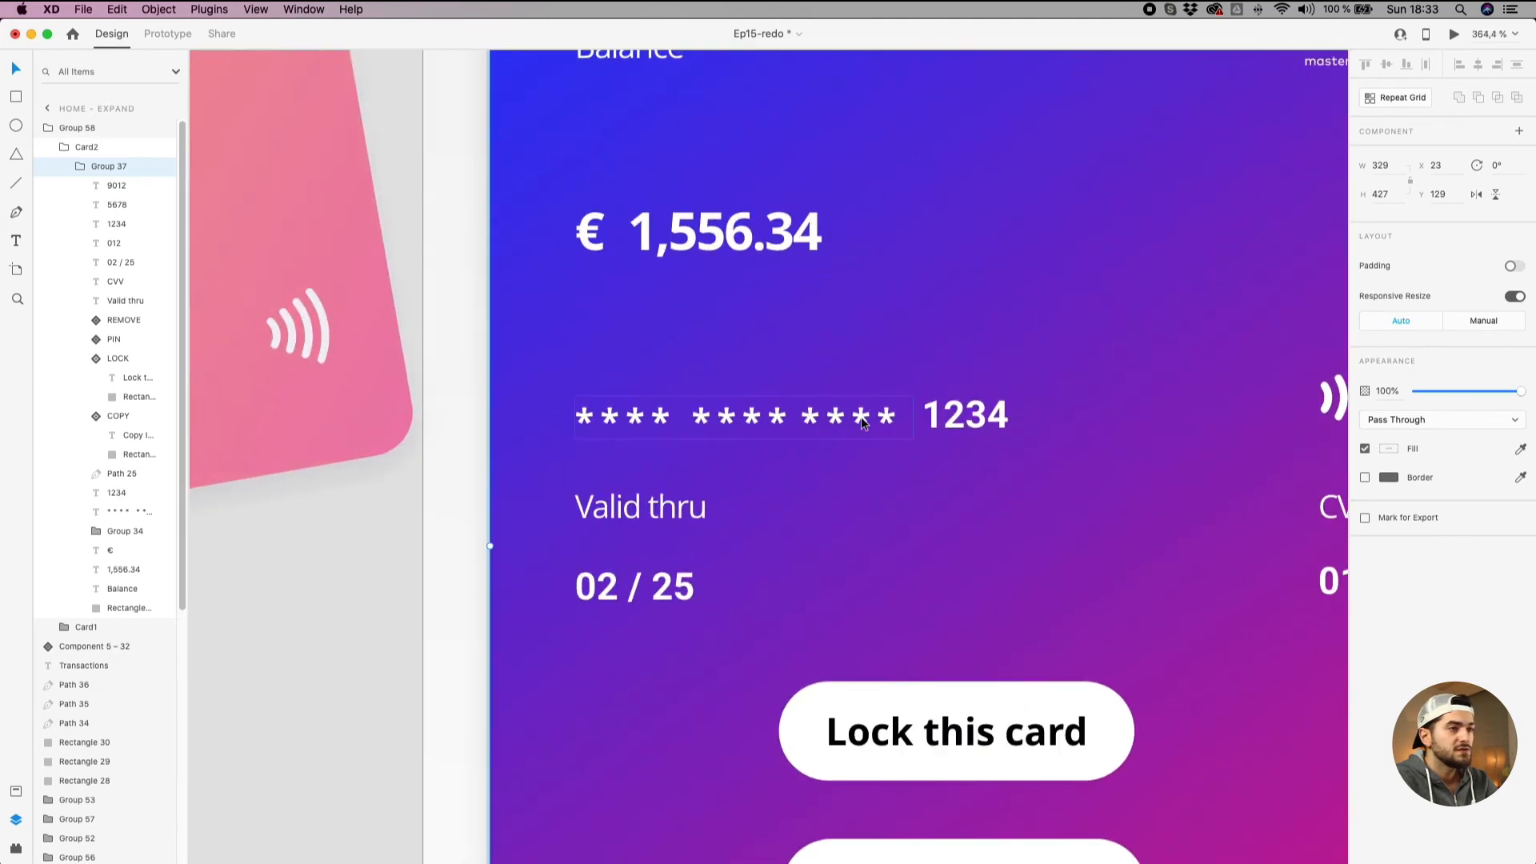
click(118, 224)
shift+click(114, 187)
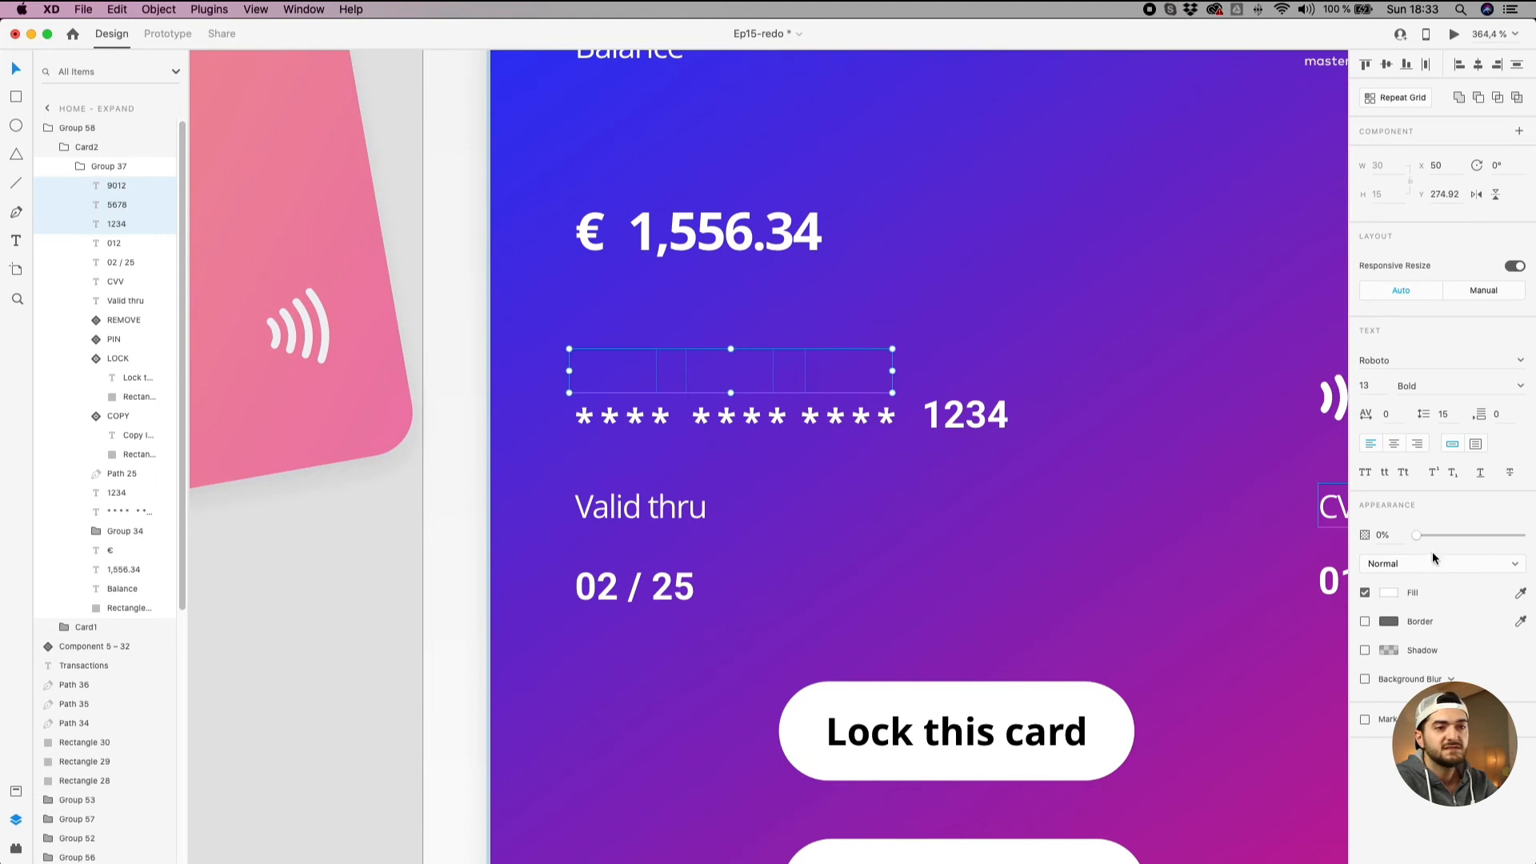
drag(1432, 536, 1524, 535)
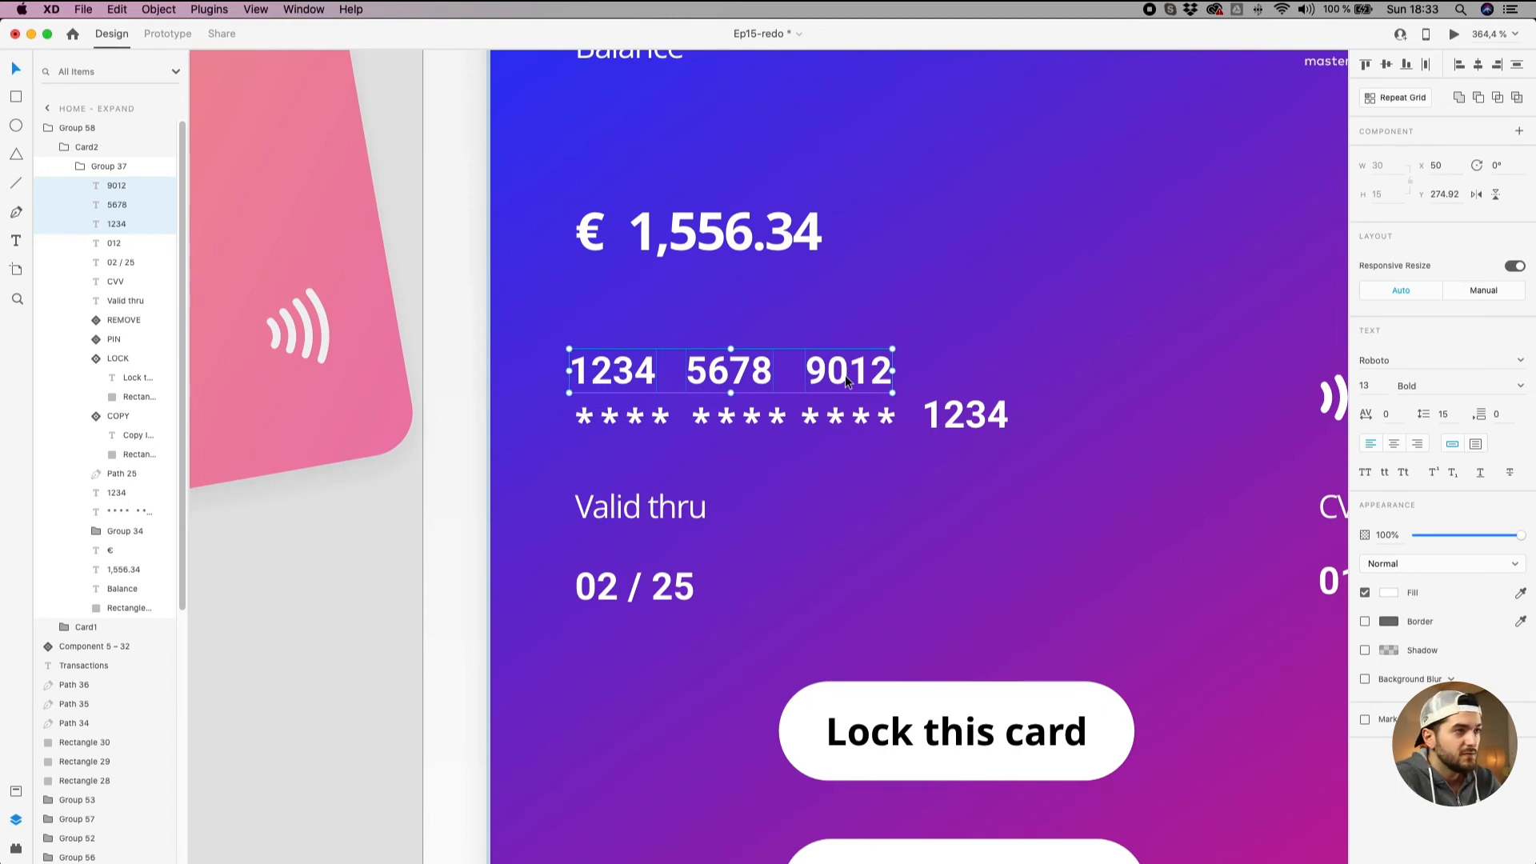
drag(850, 374, 850, 404)
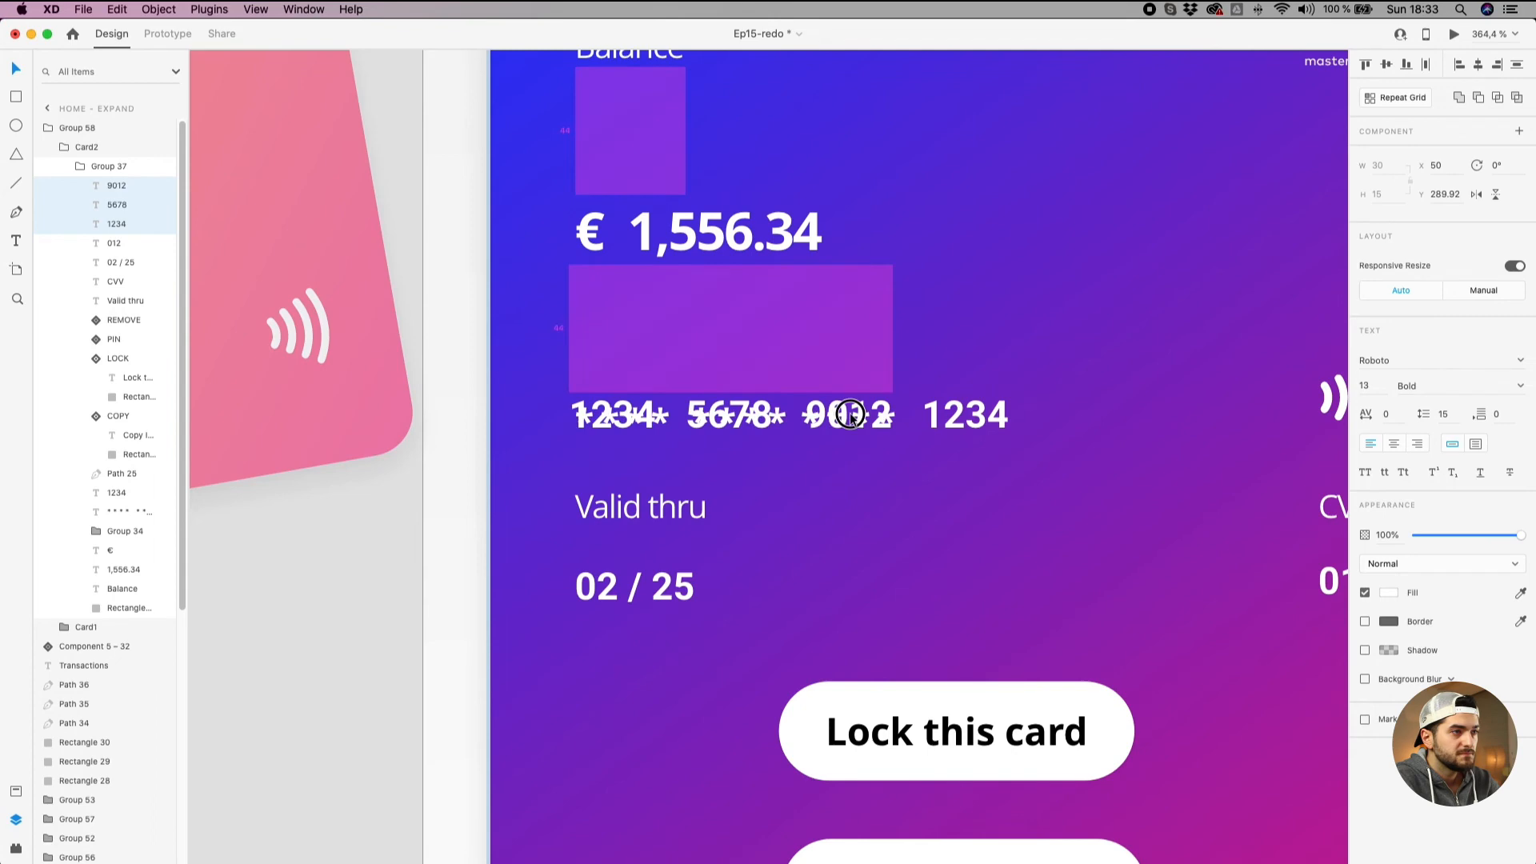
scroll(809, 435, up, 3)
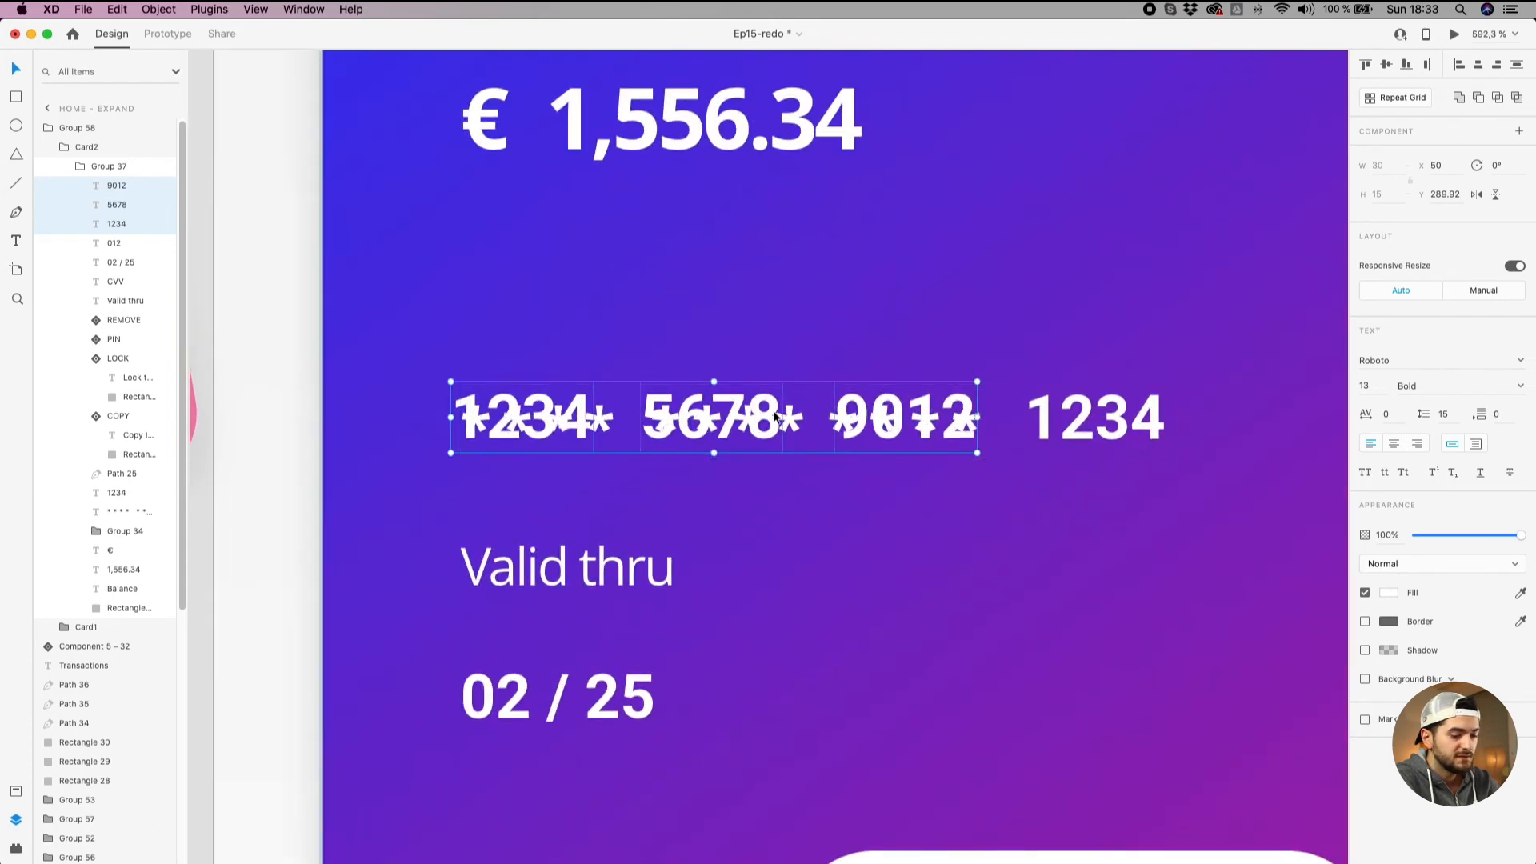
key(Down)
key(Up)
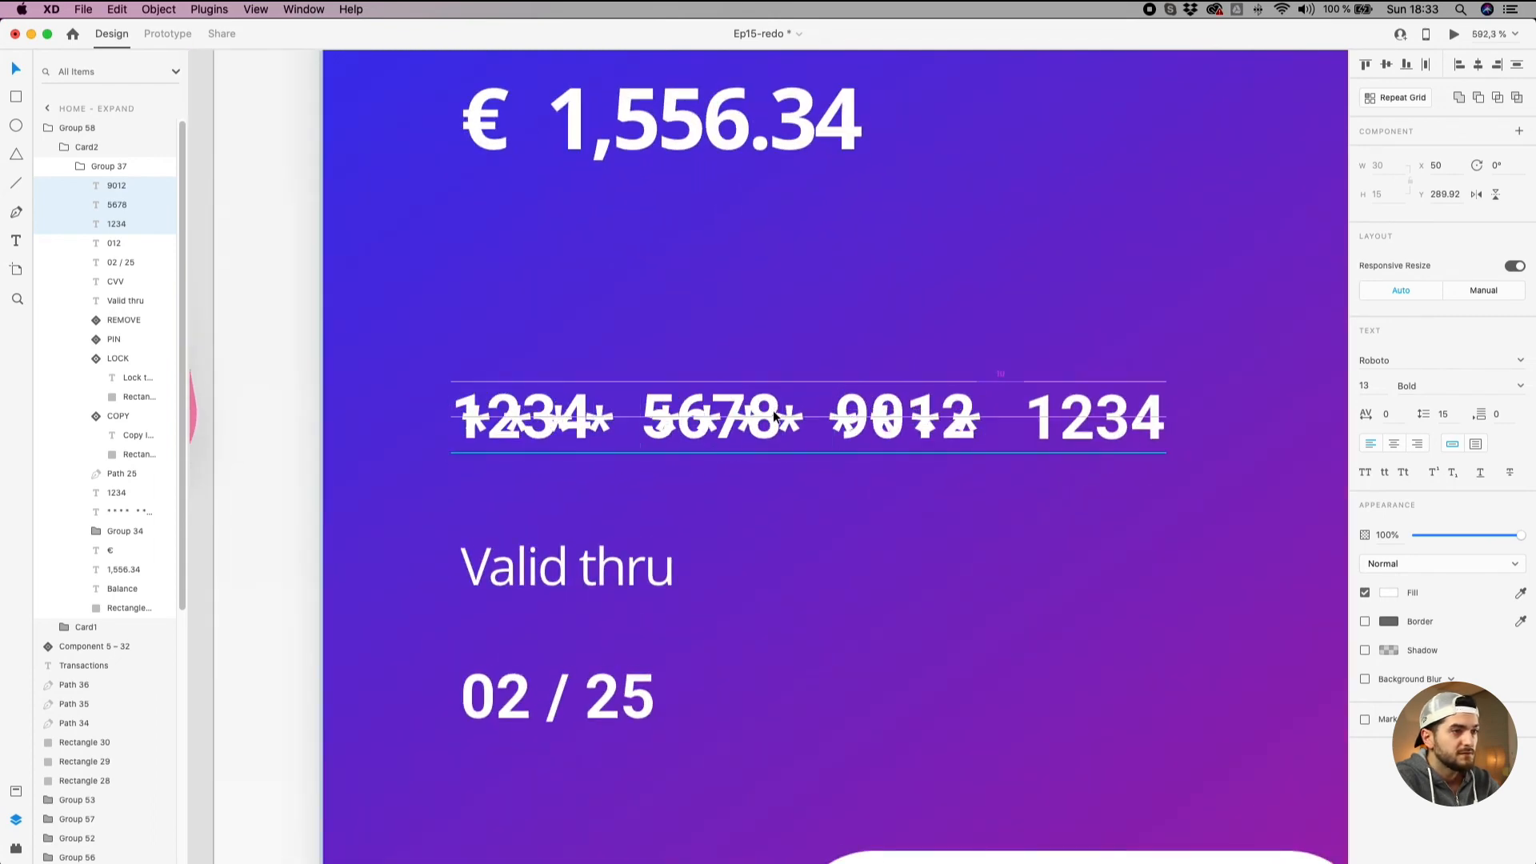
shift+click(1114, 408)
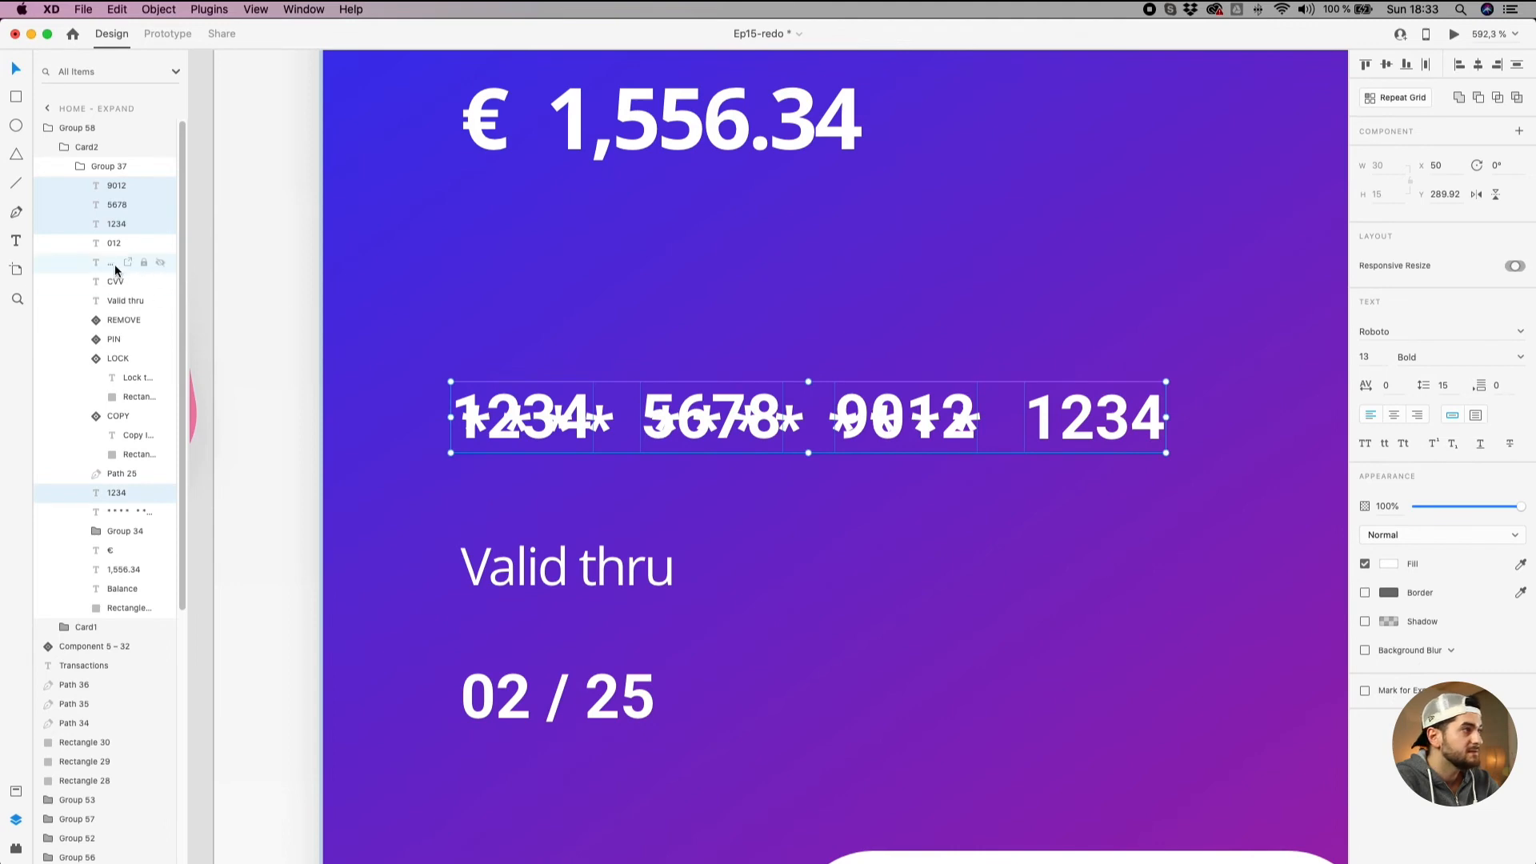
Move the asterisk text of the masked card number down to just above Valid thru and hide it with 0% opacity.
click(112, 512)
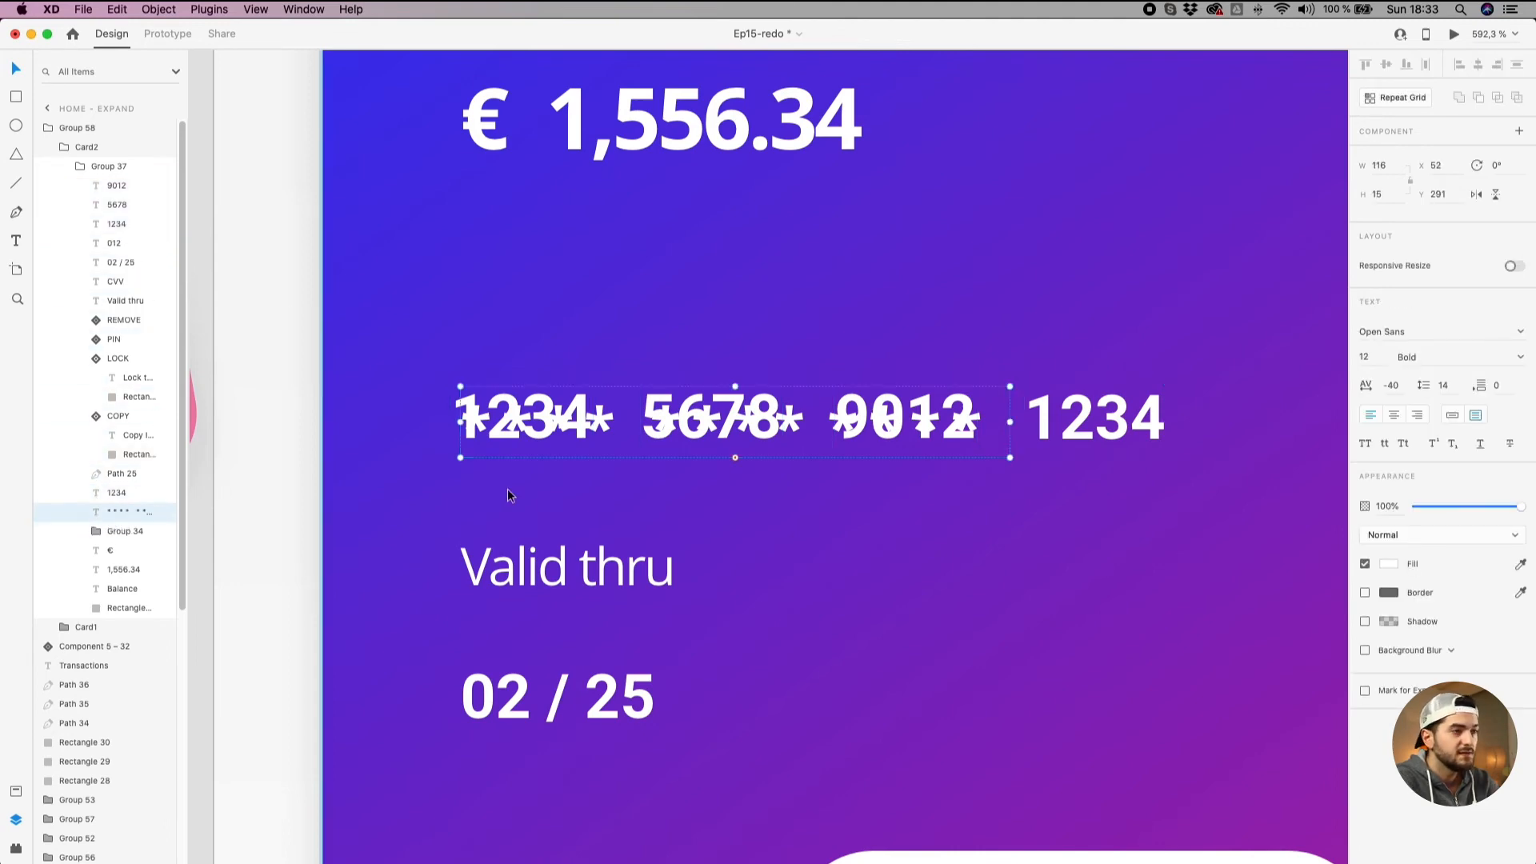
key(shift+Down)
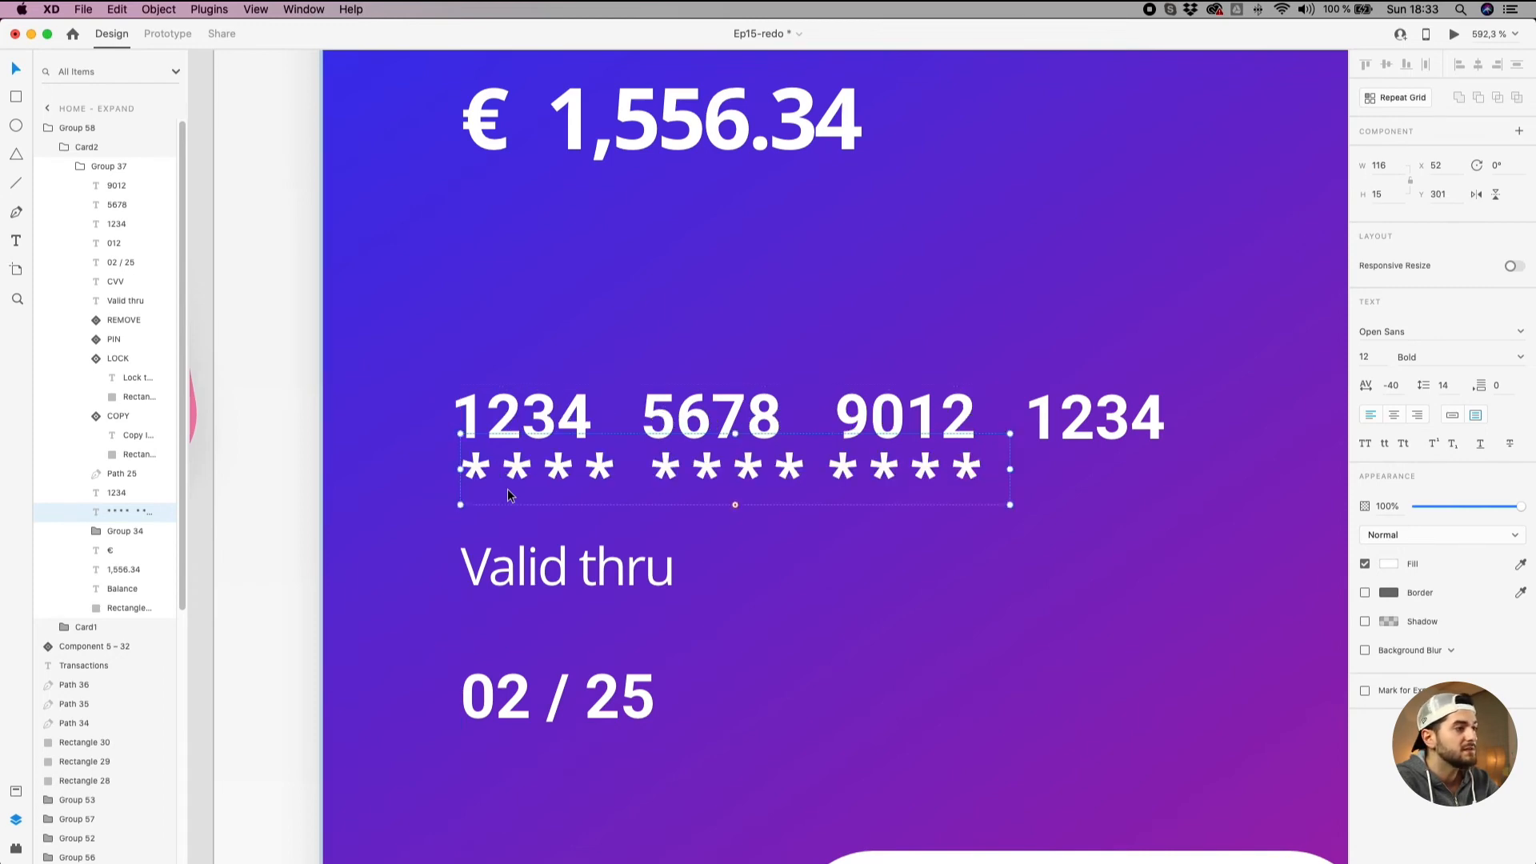
key(Down)
key(Down)
key(Down)
key(Down)
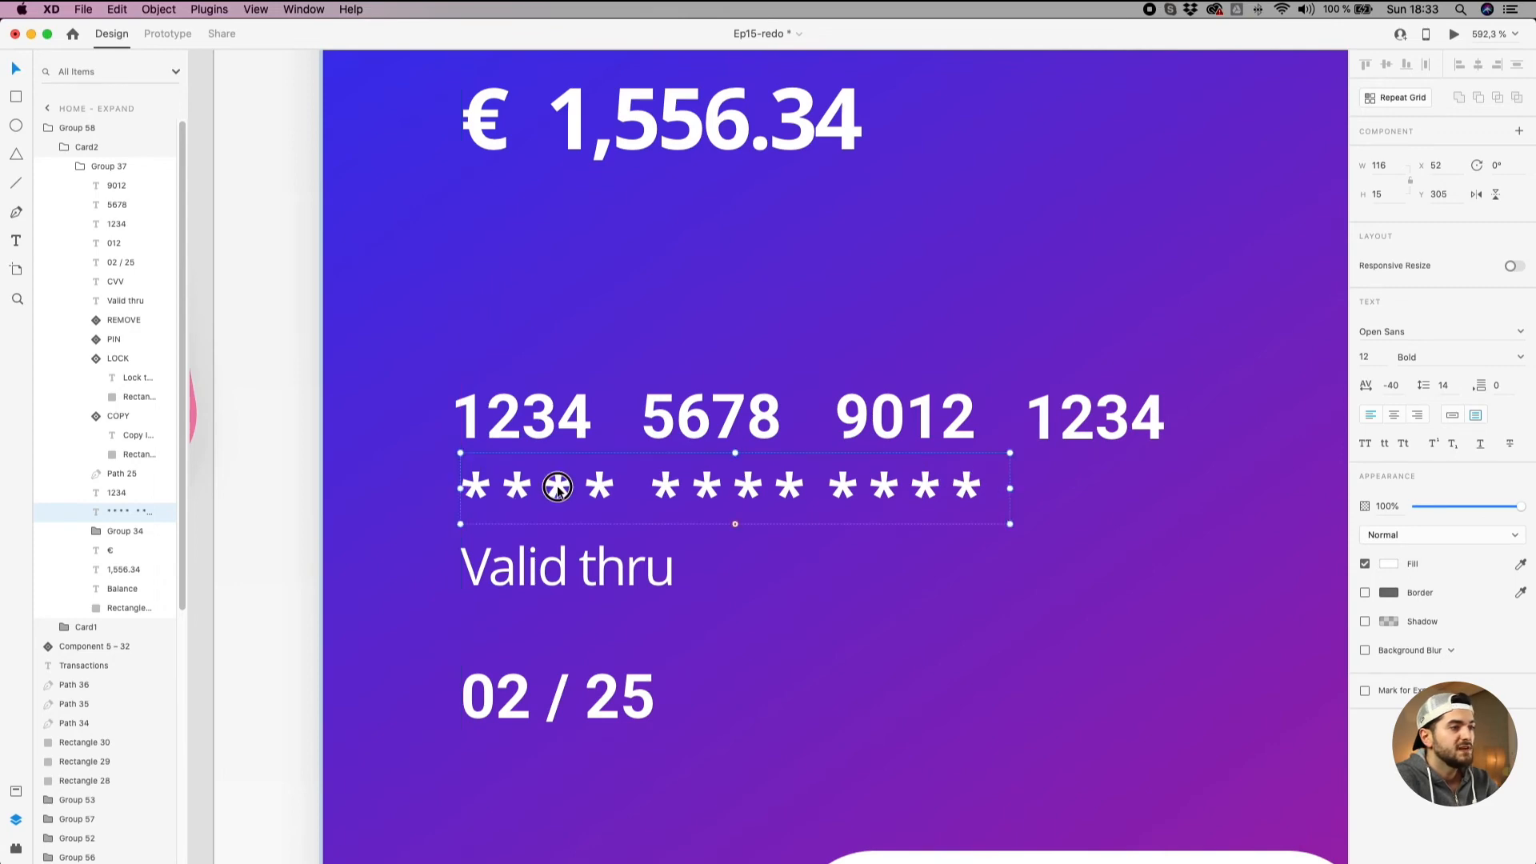
key(Down)
drag(1519, 506, 1233, 485)
click(1002, 574)
Compare the expanded card in Home - Expand with the collapsed card in the Home - Graf – 1 artboard.
scroll(825, 522, down, 5)
scroll(826, 521, down, 10)
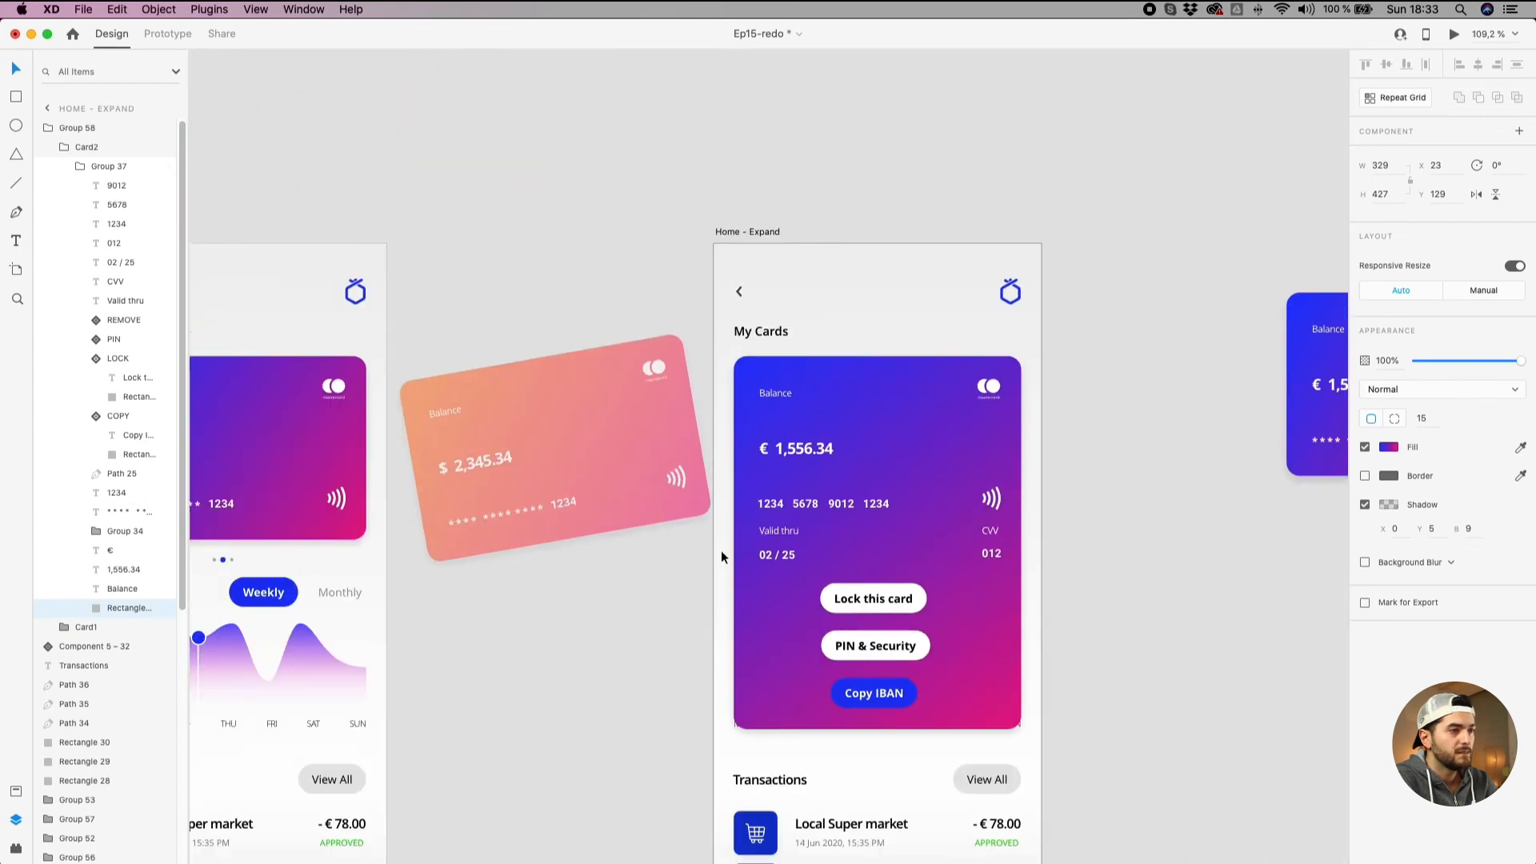
click(617, 601)
drag(617, 601, 700, 551)
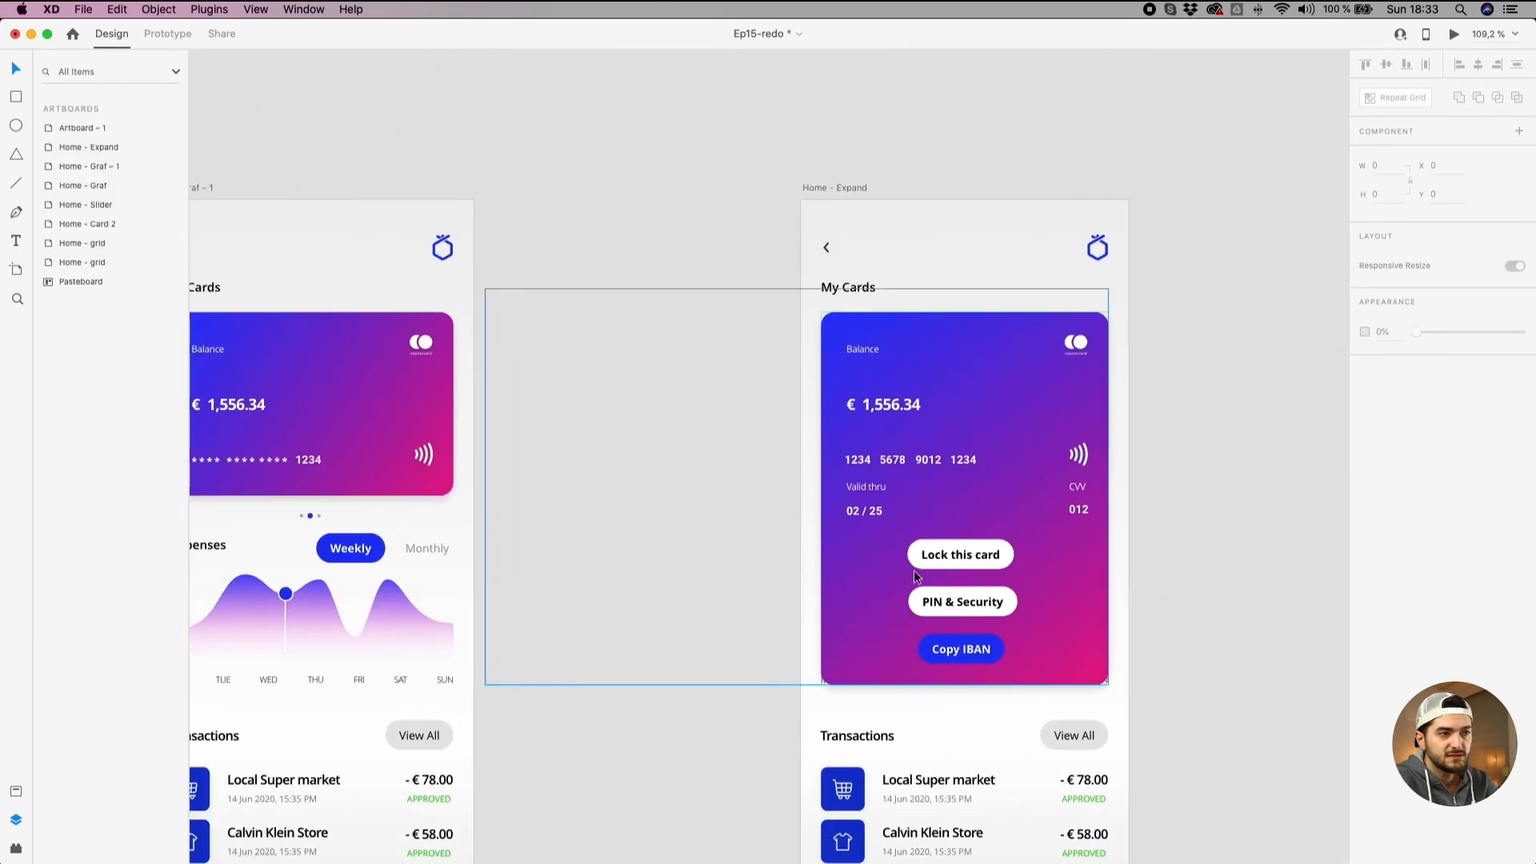
click(956, 562)
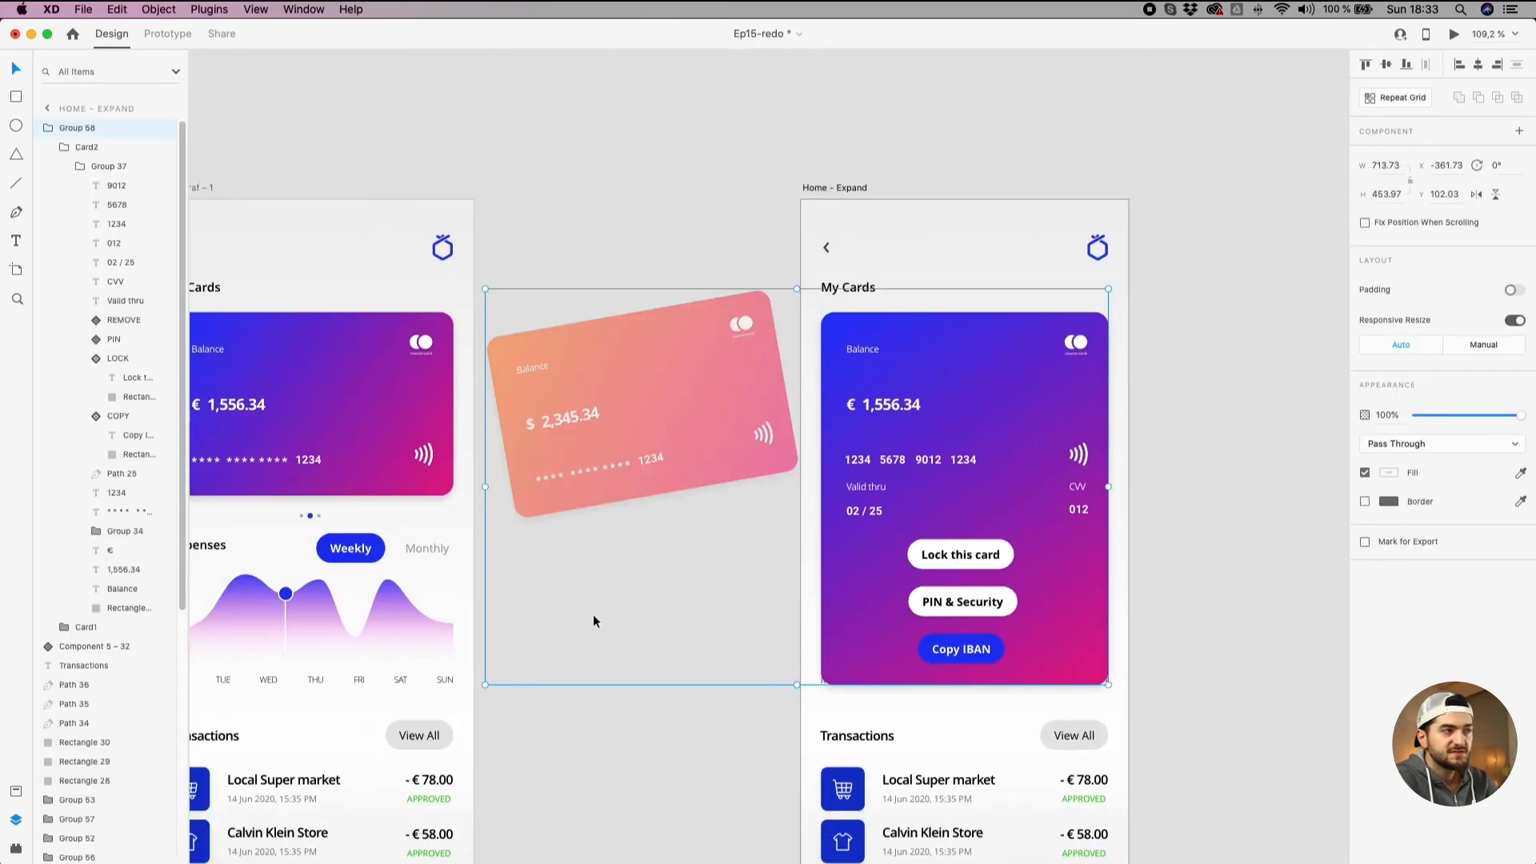
click(575, 694)
scroll(709, 671, left, 5)
click(494, 409)
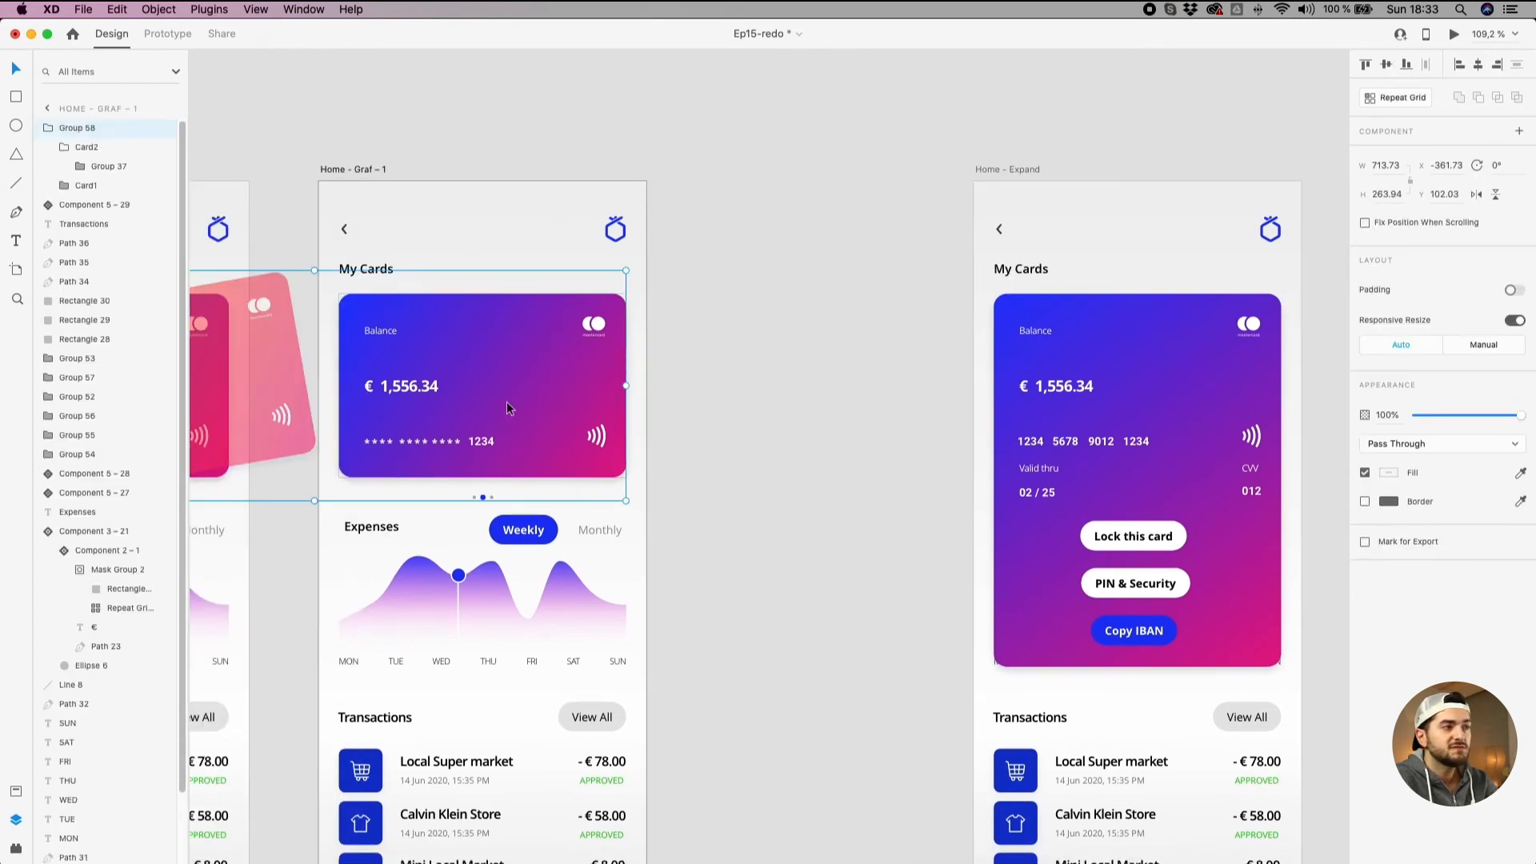
click(730, 466)
scroll(493, 428, right, 5)
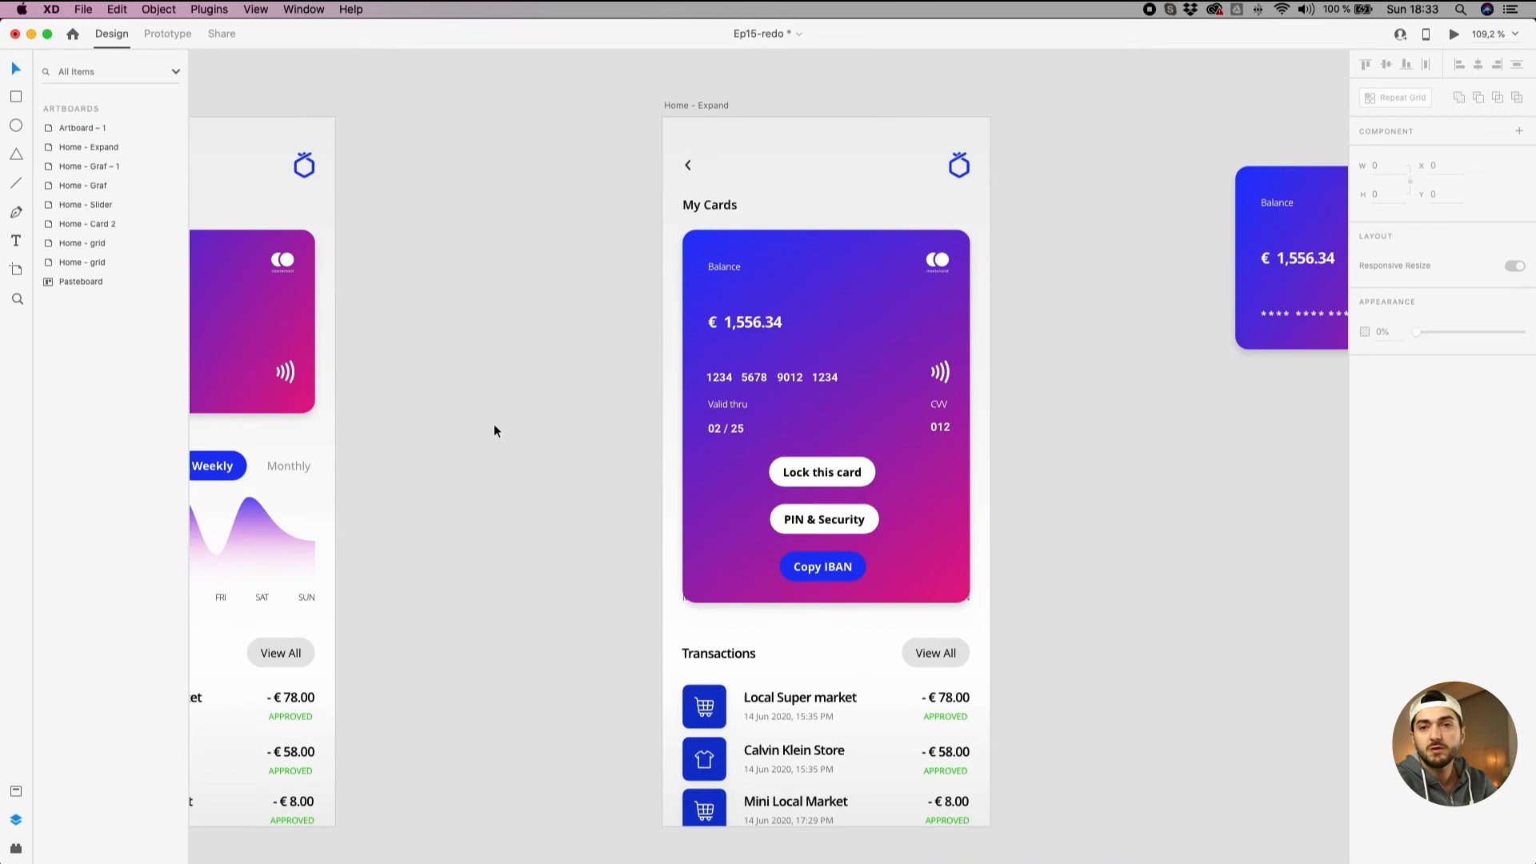
scroll(480, 441, right, 3)
scroll(480, 441, up, 1)
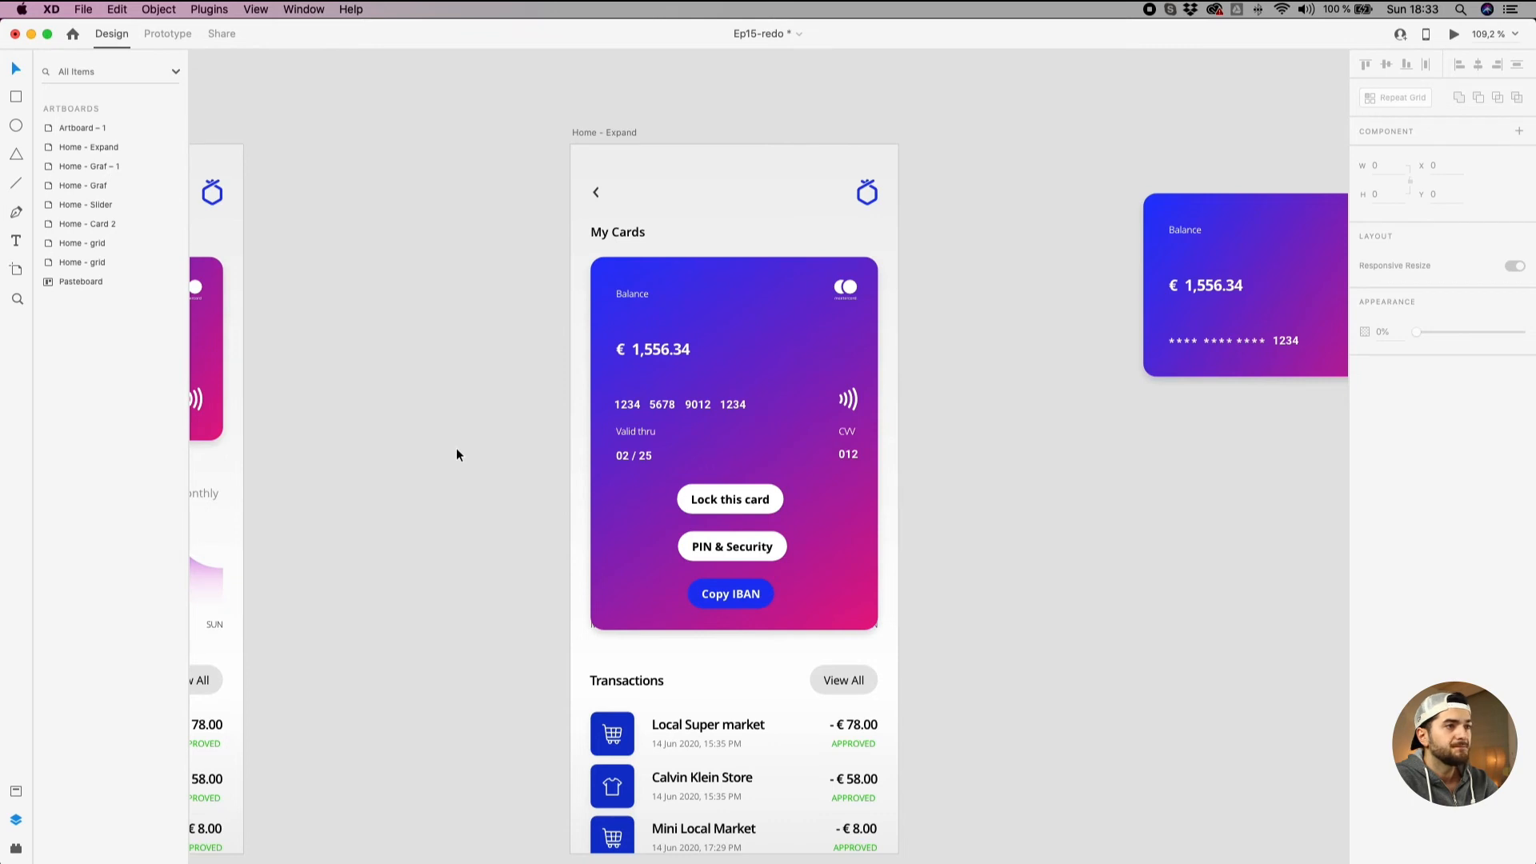
Reveal the hidden Remove Card button on the Home - Expand card at 100% opacity and move it to X 216, over the card logo.
click(605, 385)
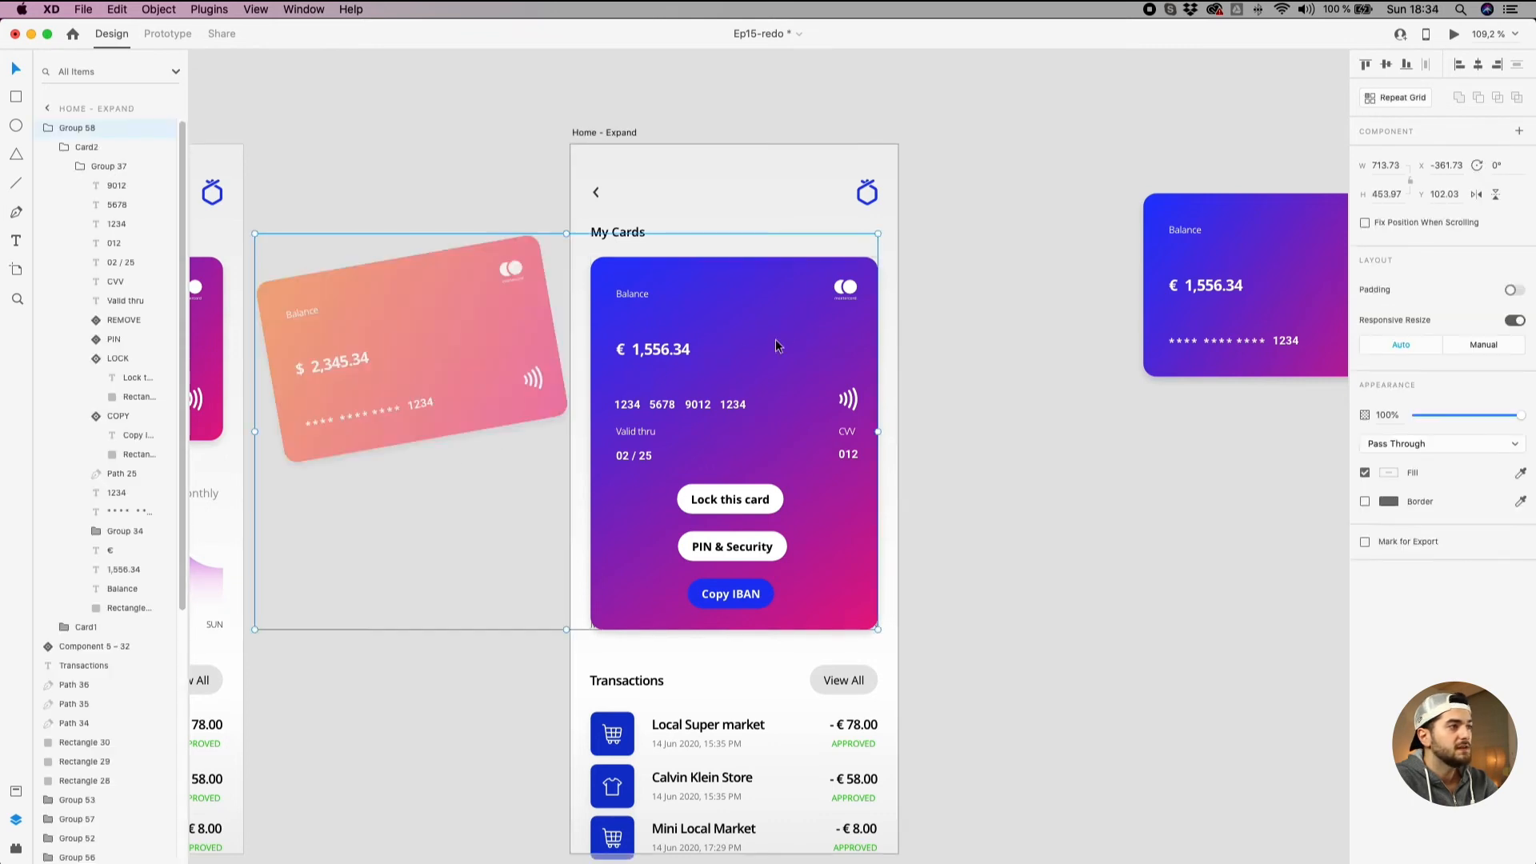
click(120, 319)
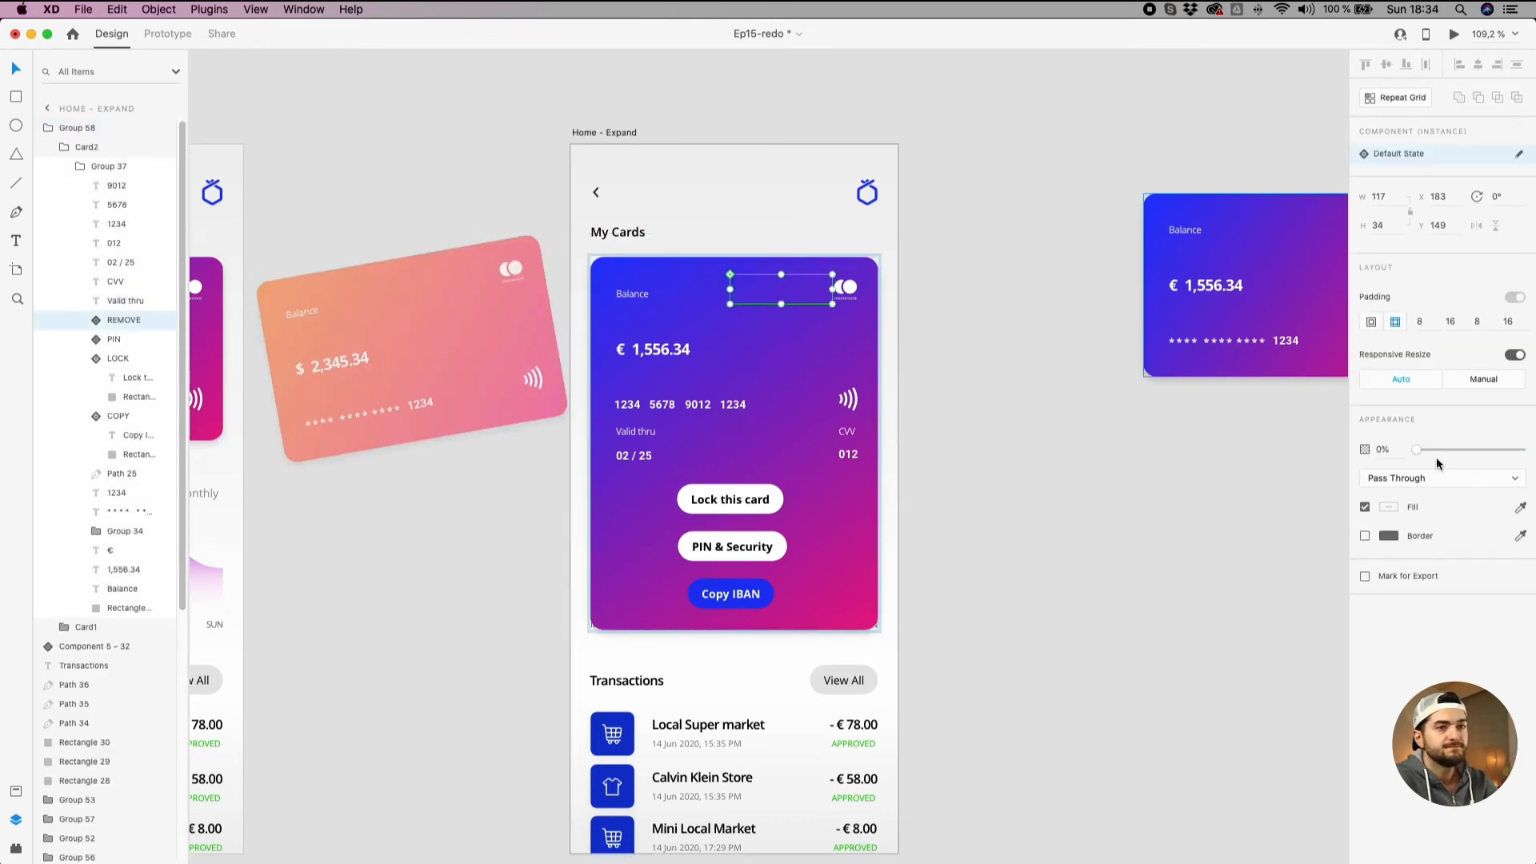
drag(1416, 451, 1520, 449)
scroll(832, 248, up, 6)
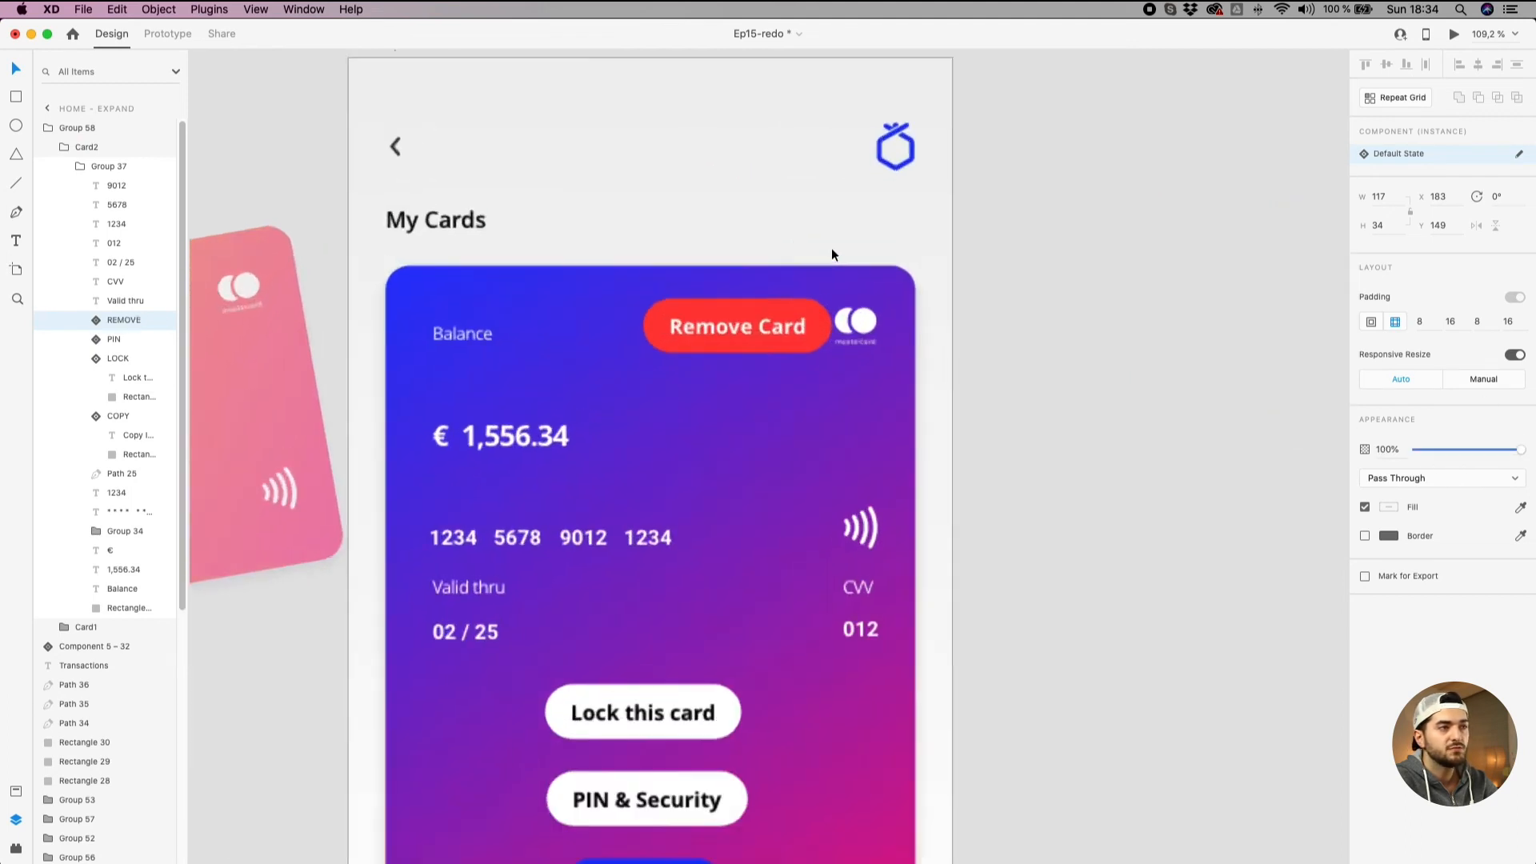
drag(631, 330, 721, 325)
scroll(721, 324, down, 5)
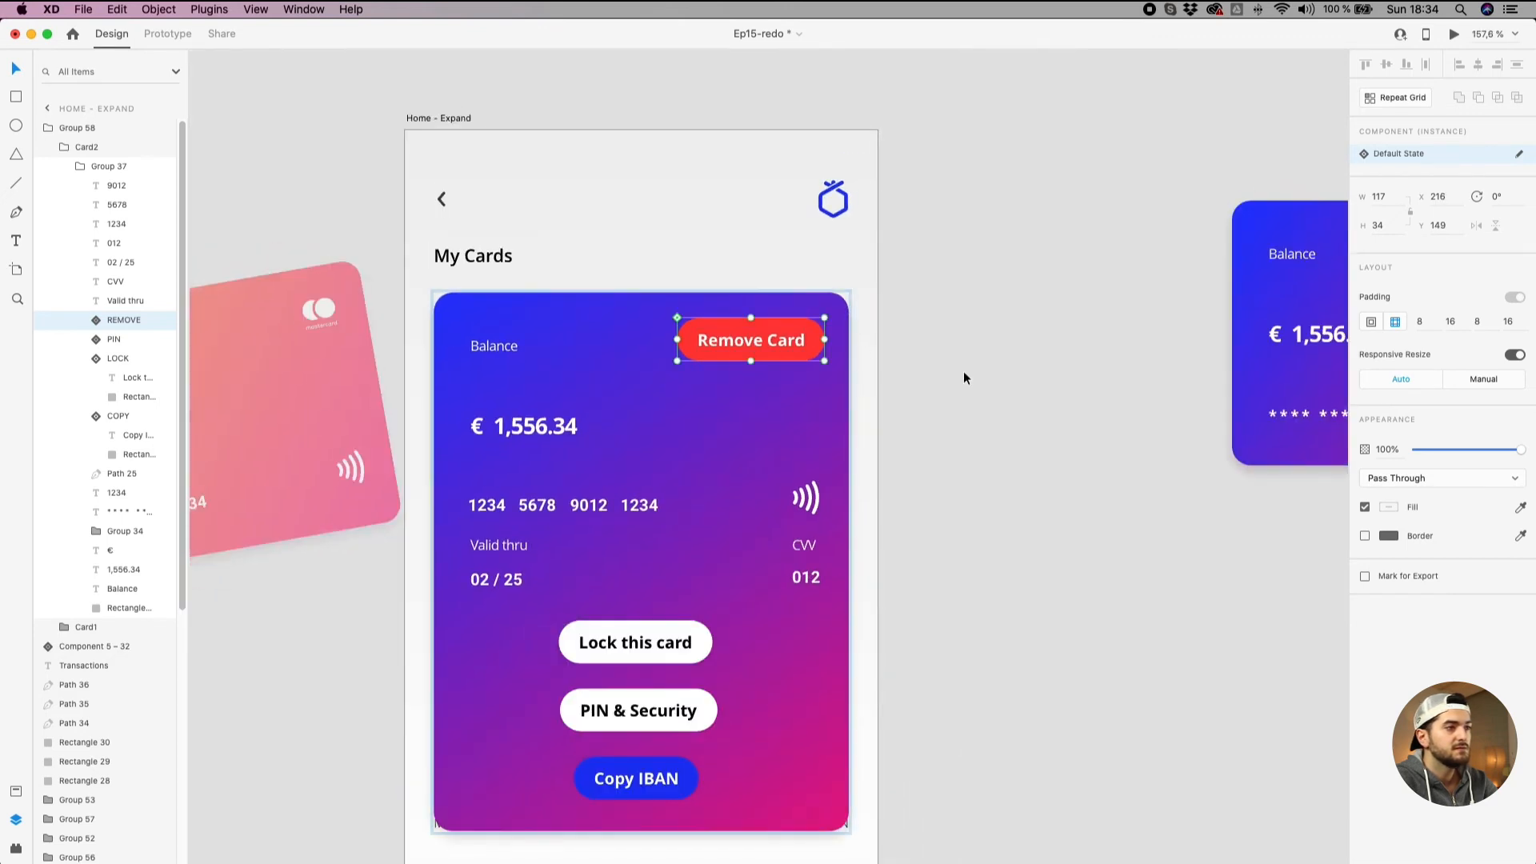
click(1041, 386)
scroll(979, 394, down, 3)
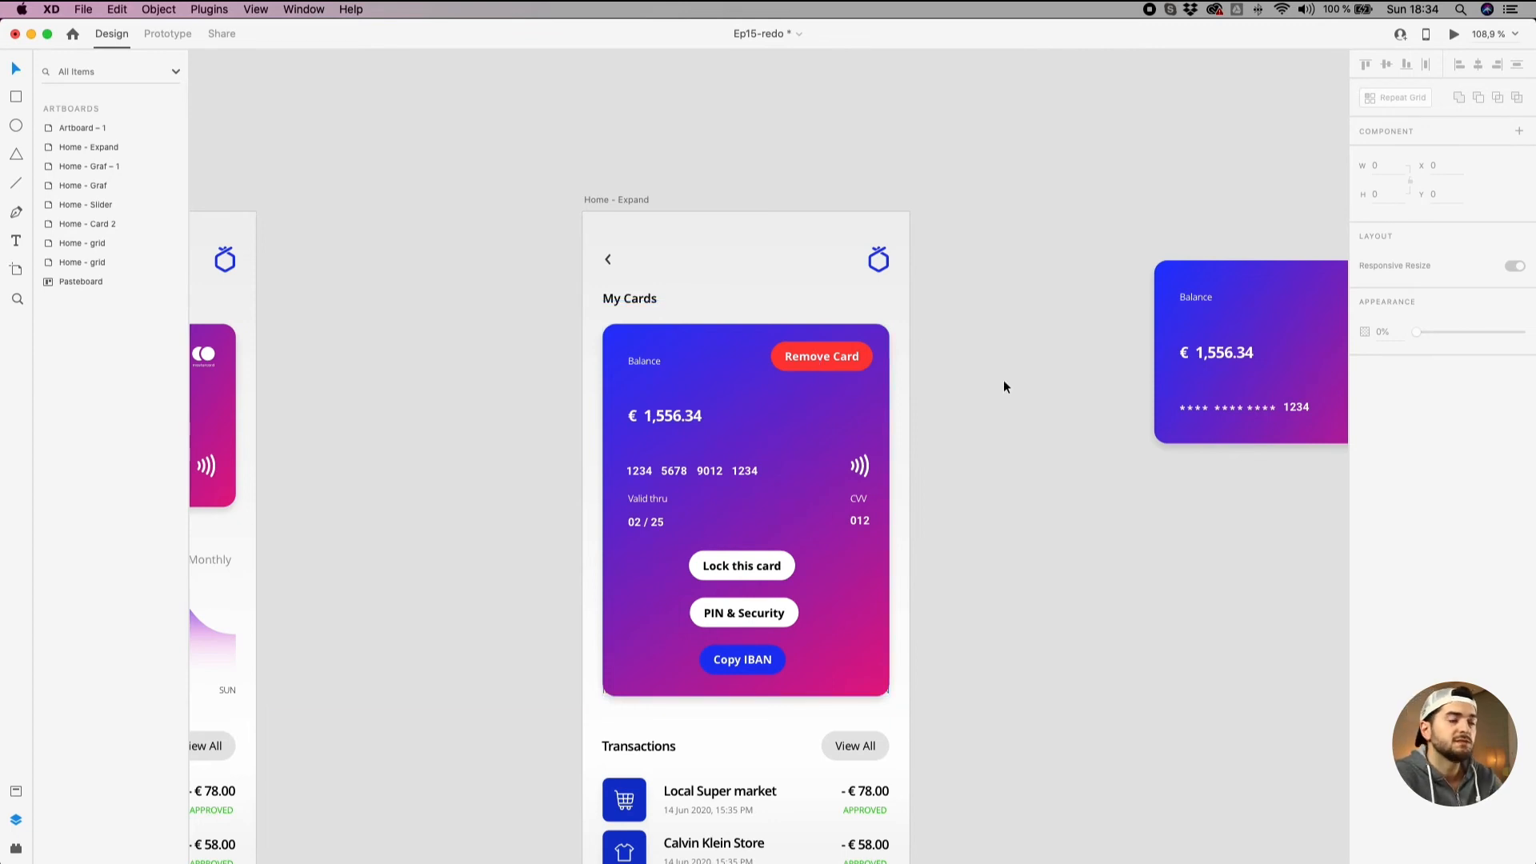
Examine the layout of the expanded card and its Remove Card button in Home - Expand.
click(808, 366)
click(1033, 396)
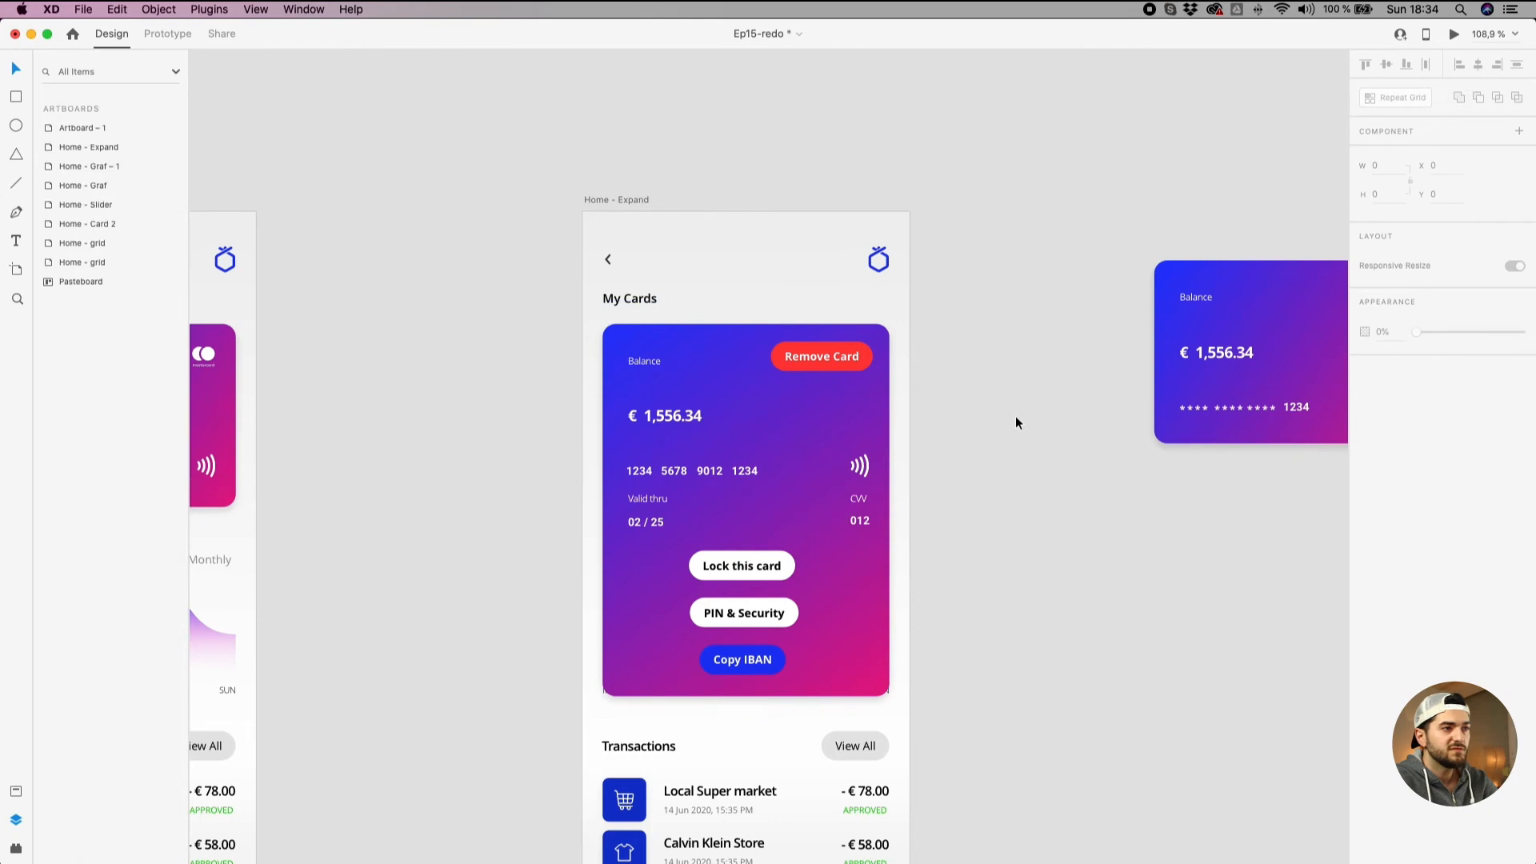
drag(979, 451, 1075, 427)
scroll(837, 656, up, 5)
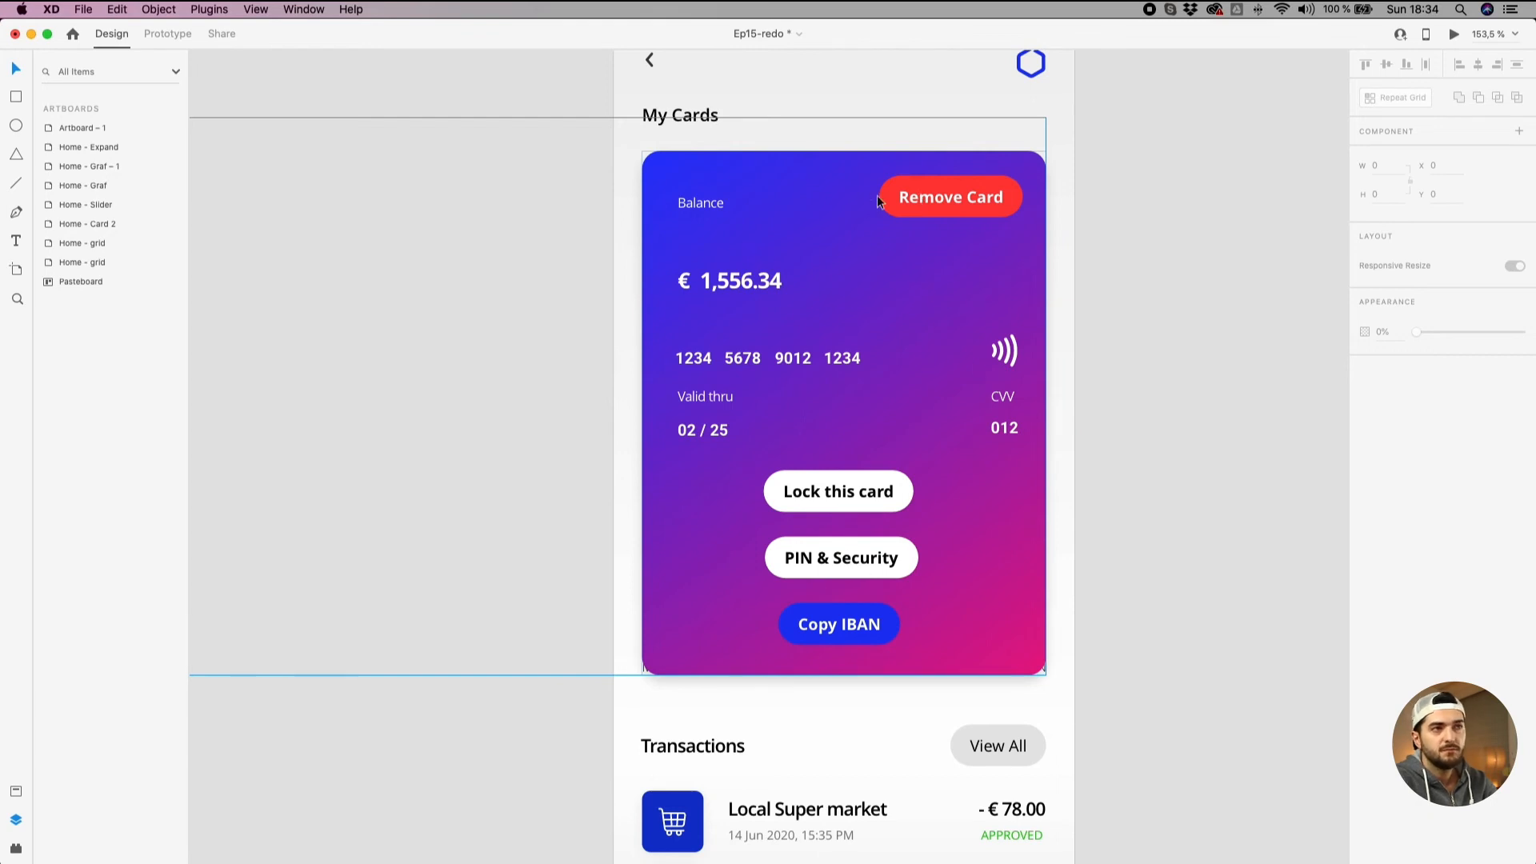
scroll(918, 218, down, 5)
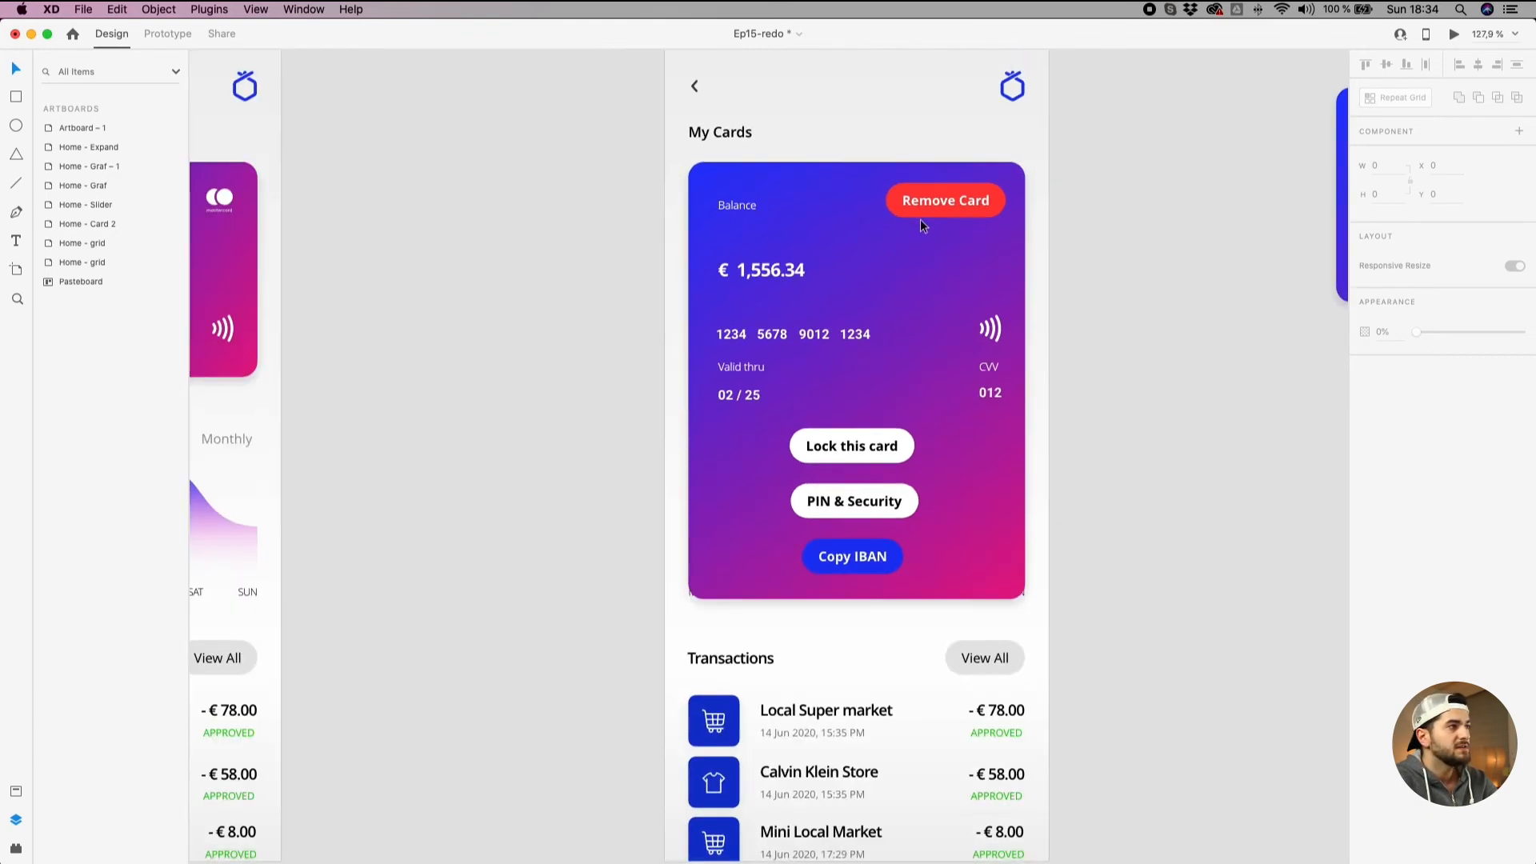
drag(1240, 262, 1216, 293)
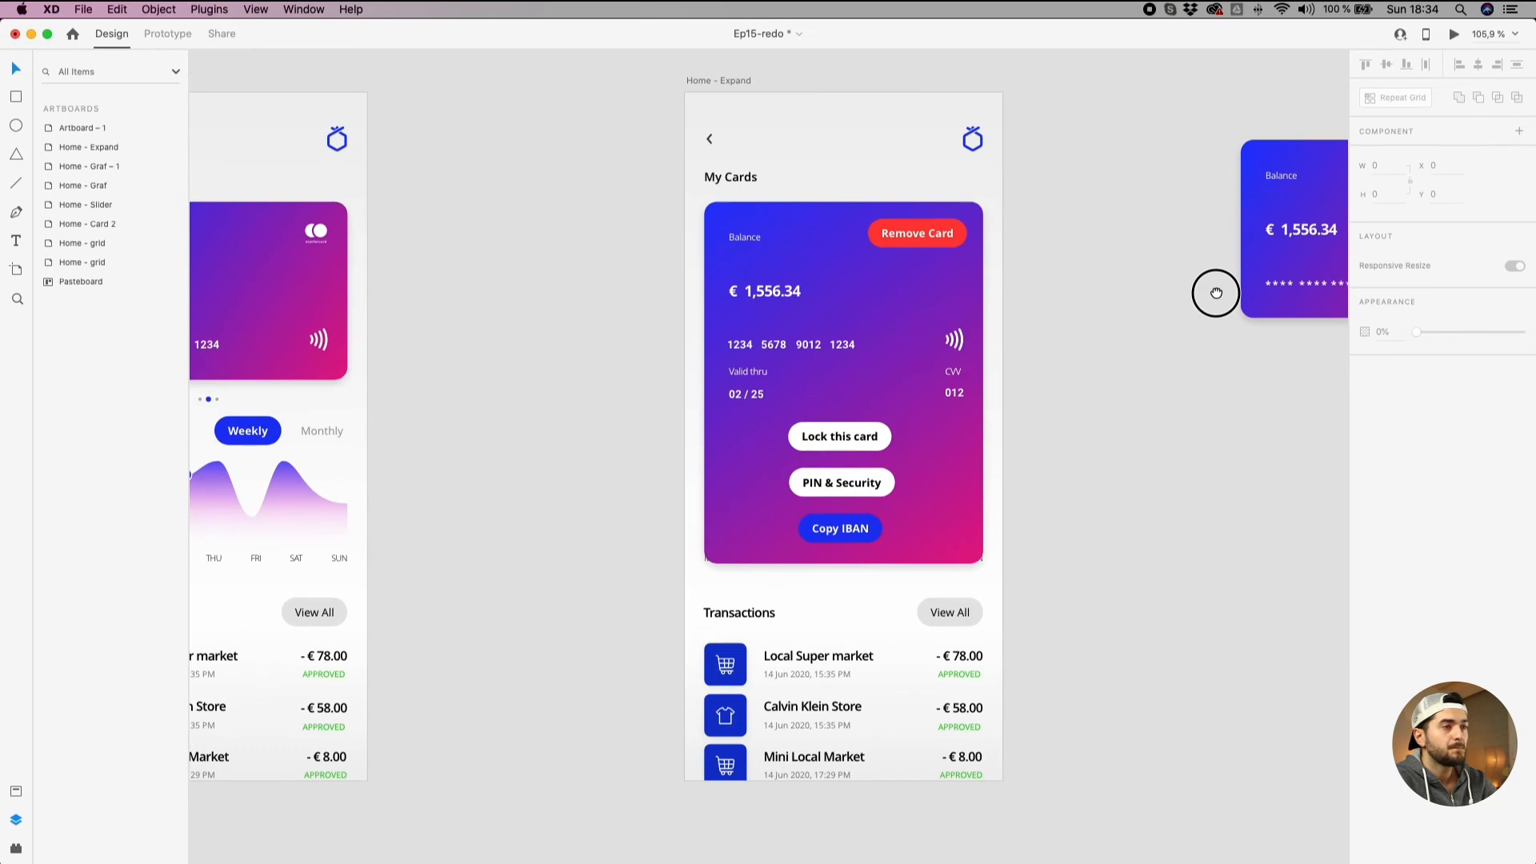
scroll(1116, 309, down, 4)
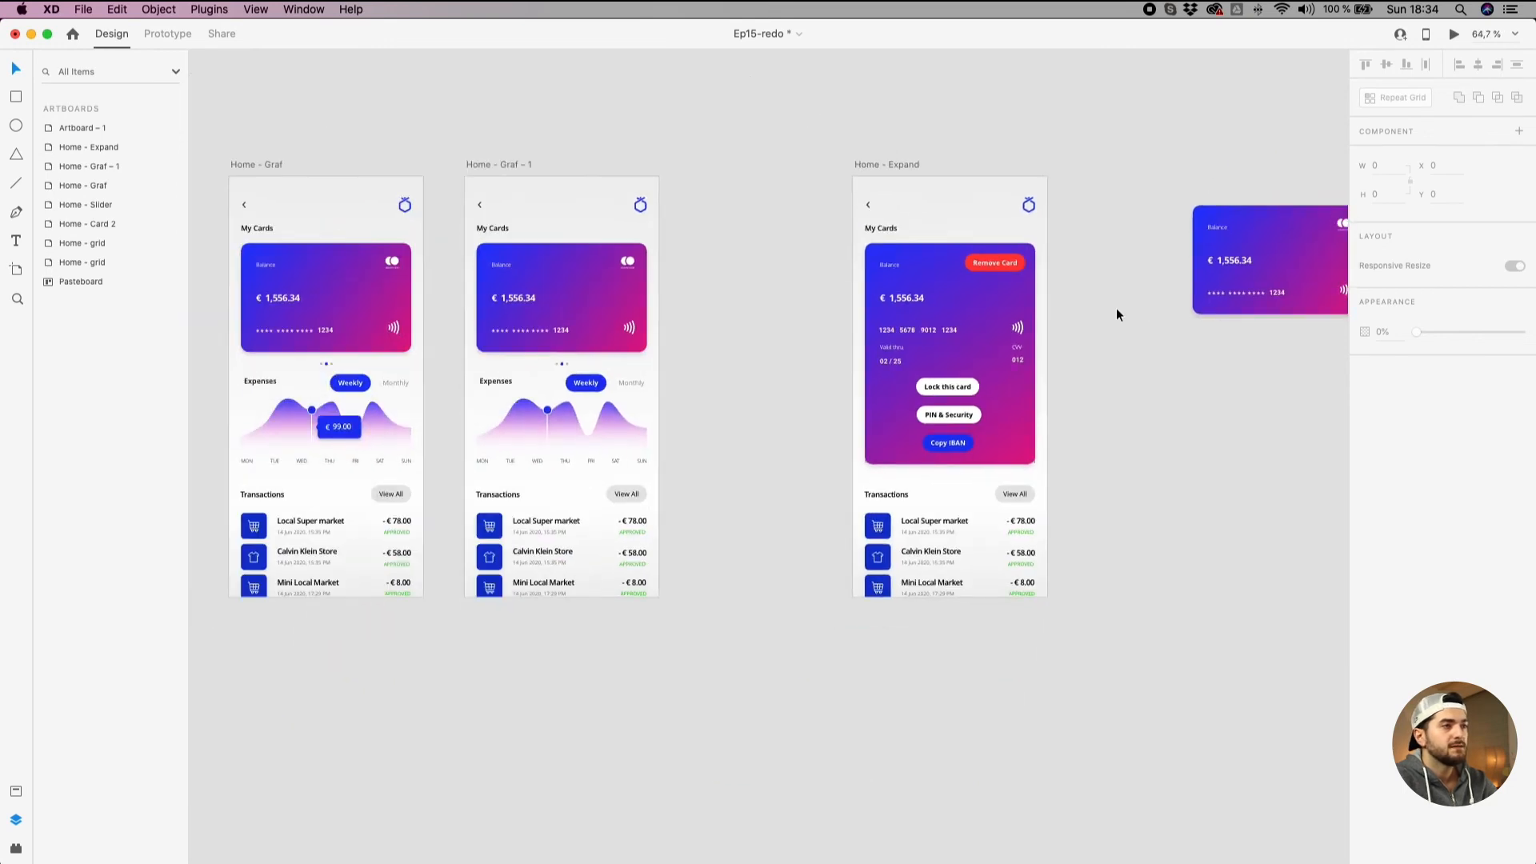
Move the Home - Expand artboard closer to Home - Graf – 1.
drag(1116, 315, 1088, 312)
drag(875, 164, 795, 165)
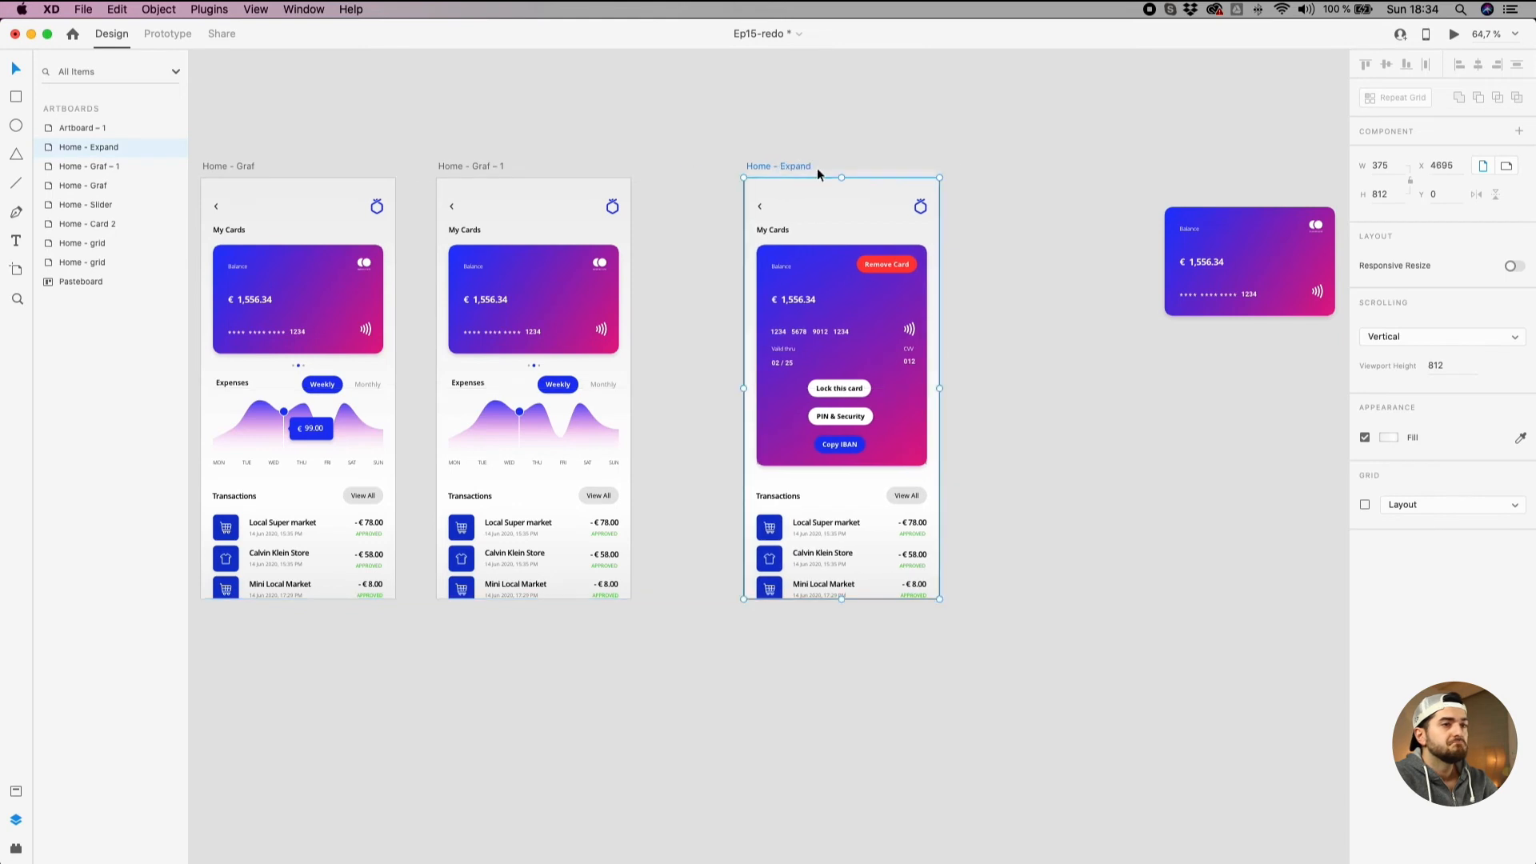
click(680, 309)
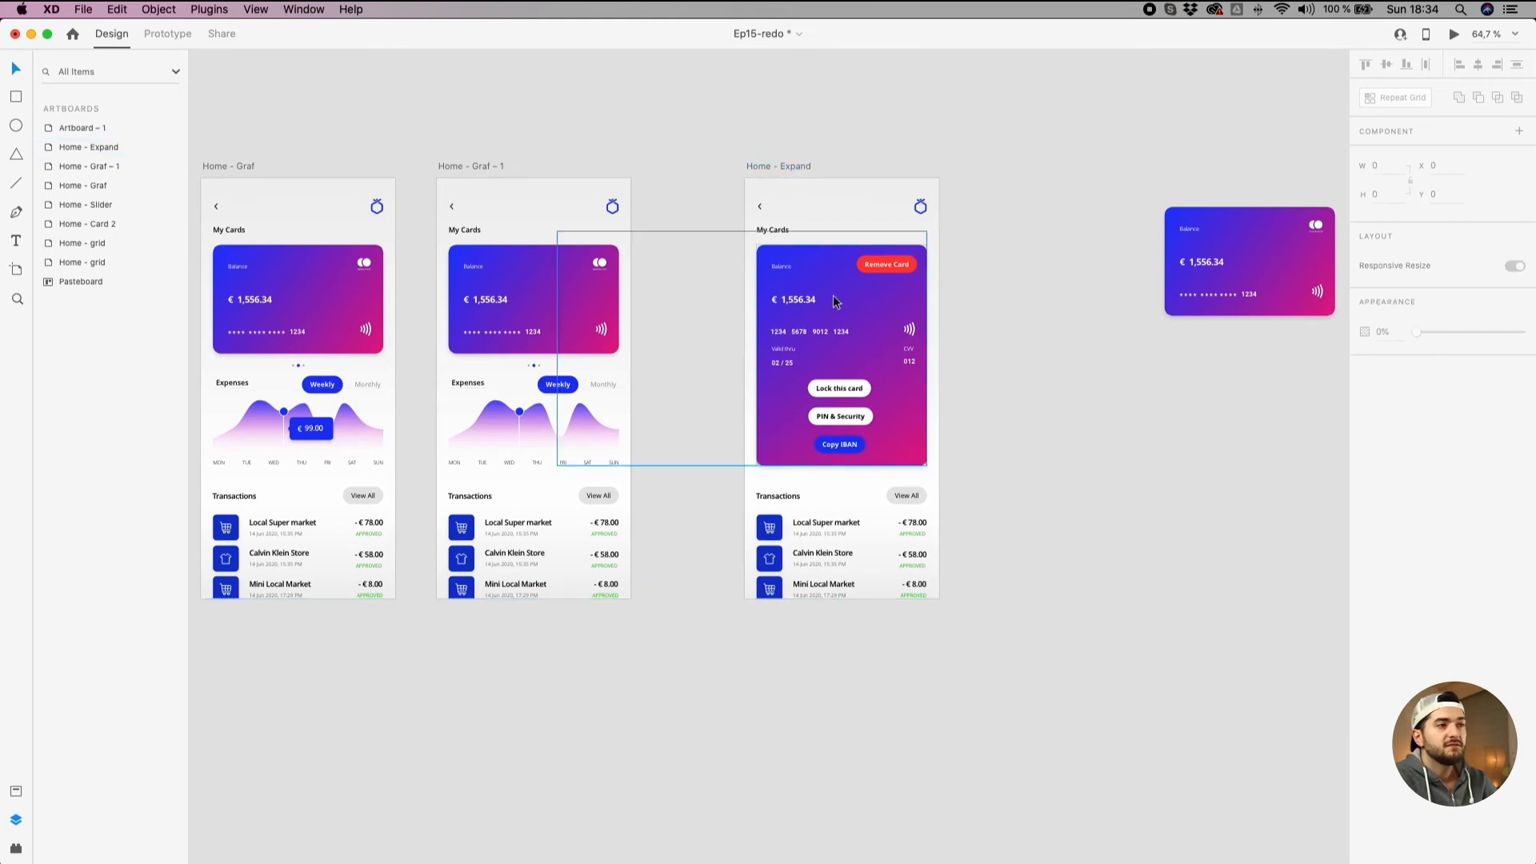
scroll(833, 301, up, 3)
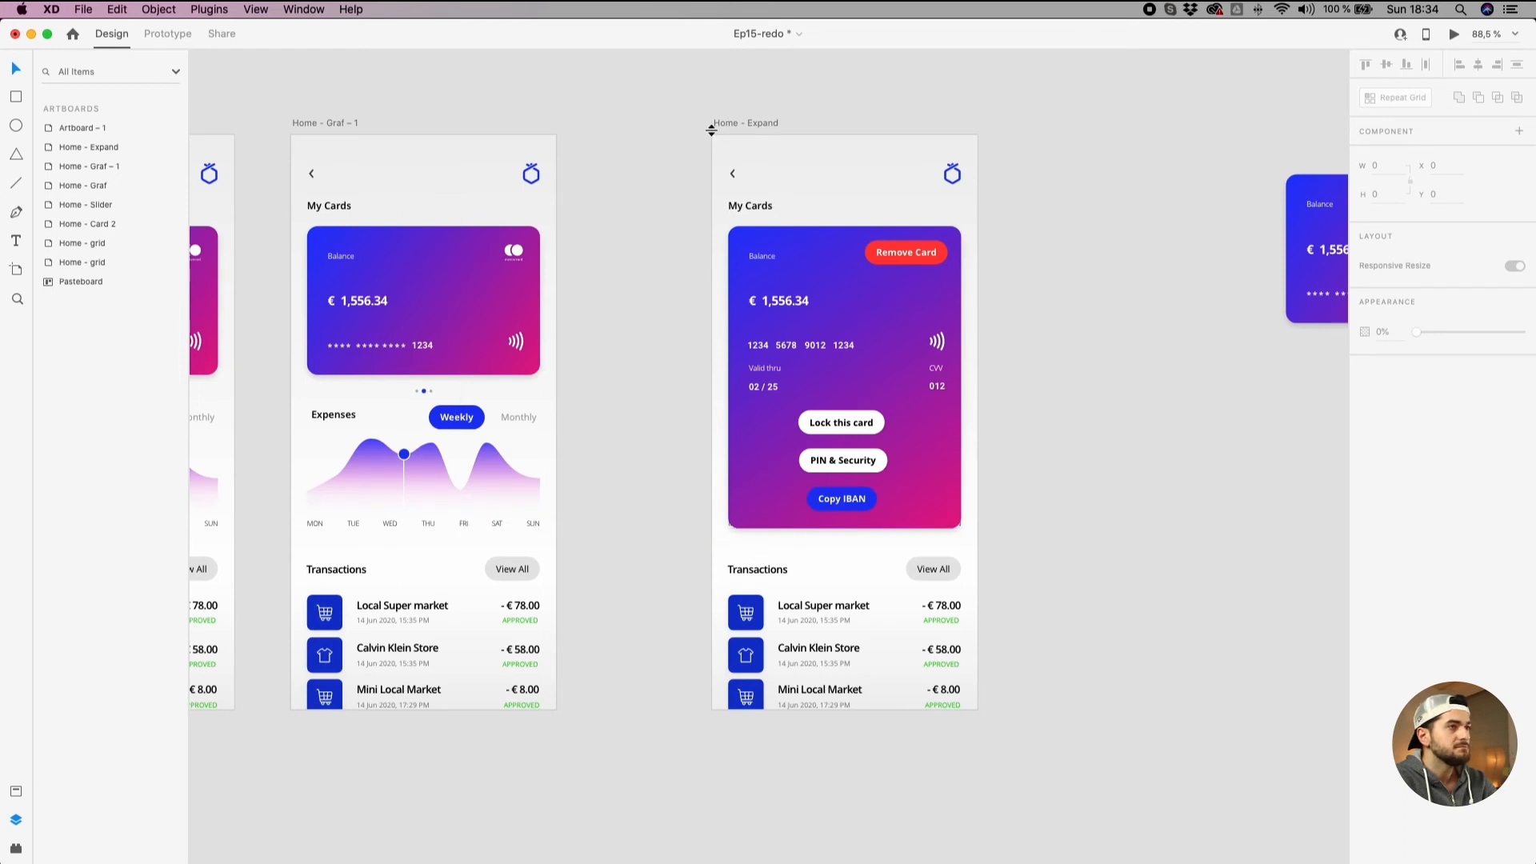
drag(741, 122, 736, 124)
Link the Card2 group in Home - Graf – 1 to the Home - Expand artboard with a Tap trigger and Auto-Animate.
click(458, 285)
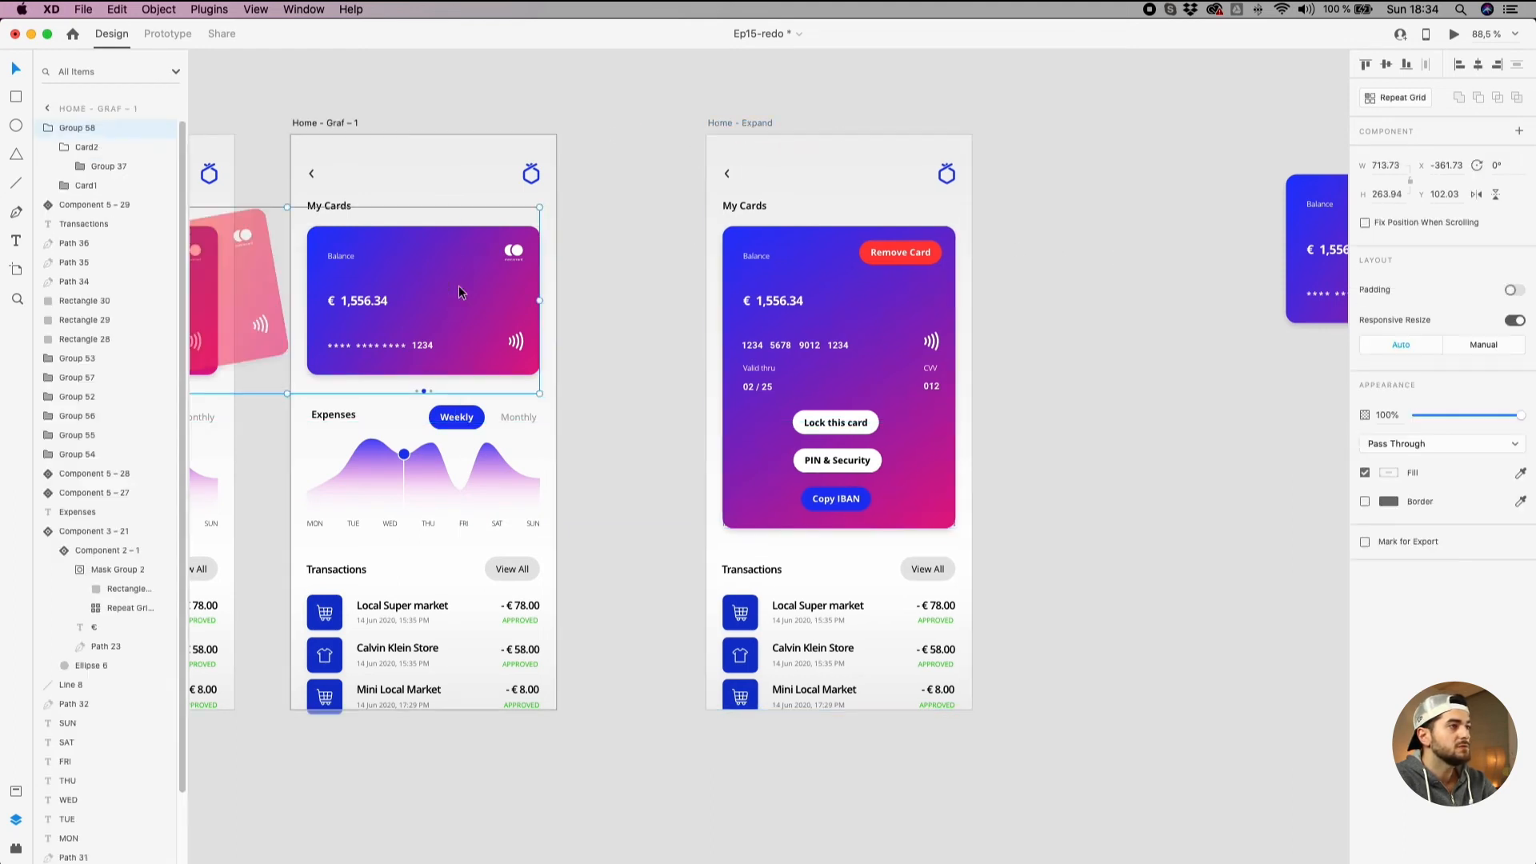
scroll(424, 185, left, 3)
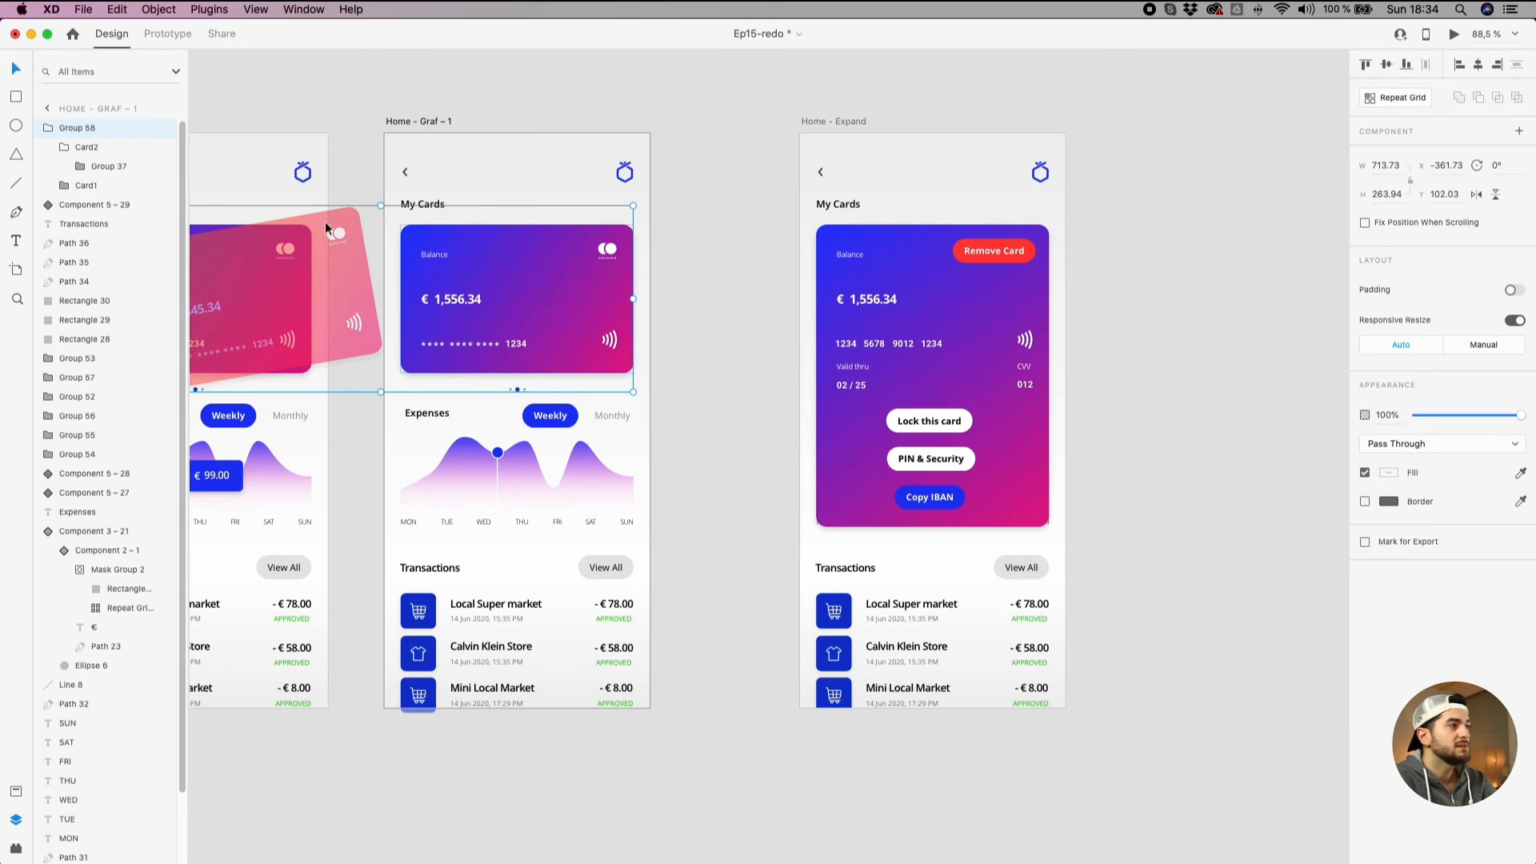
click(86, 148)
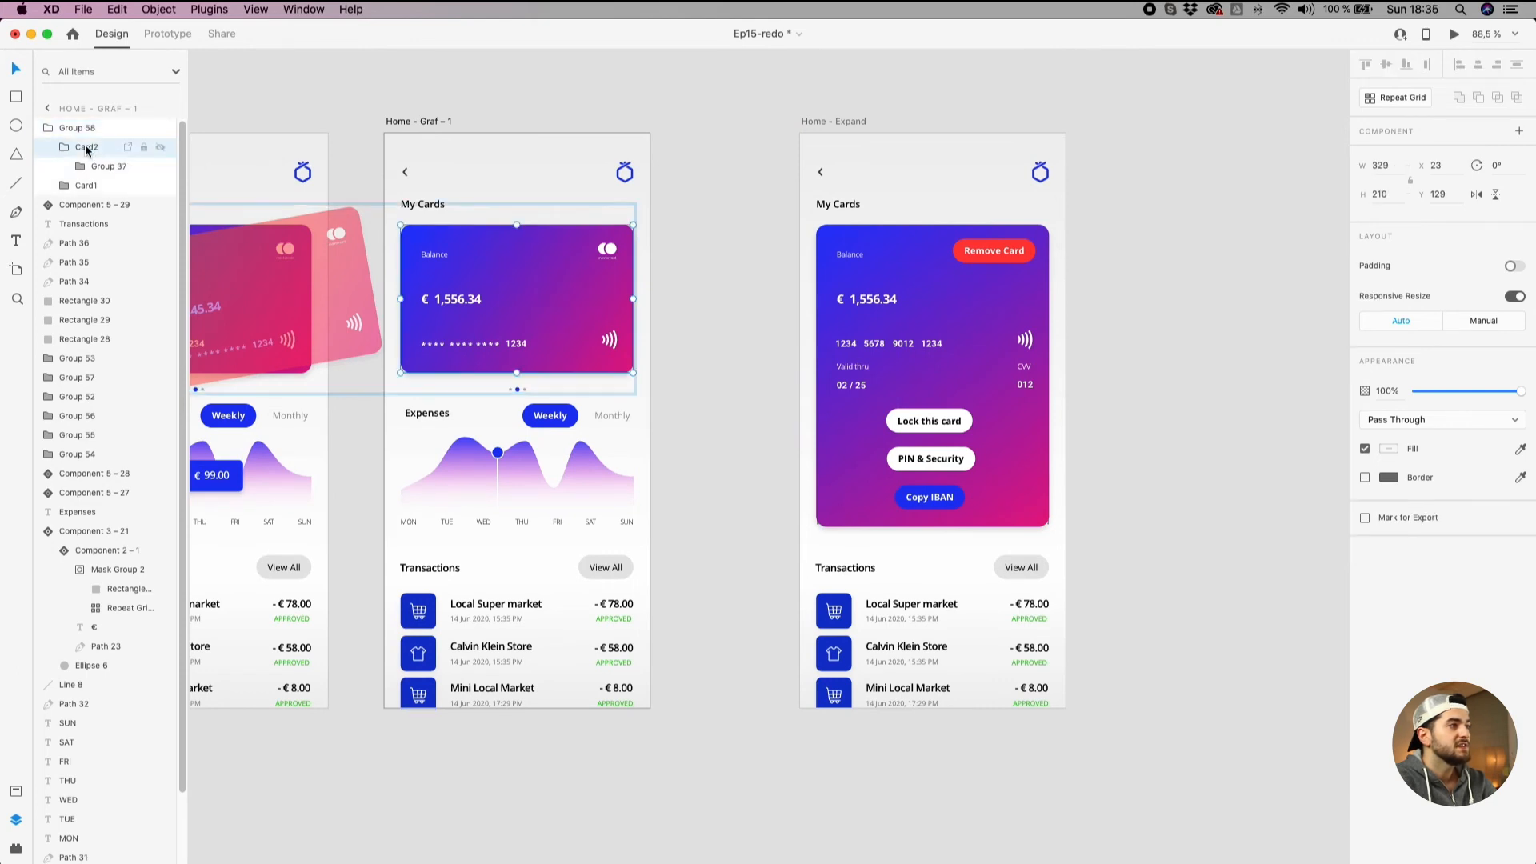
click(152, 35)
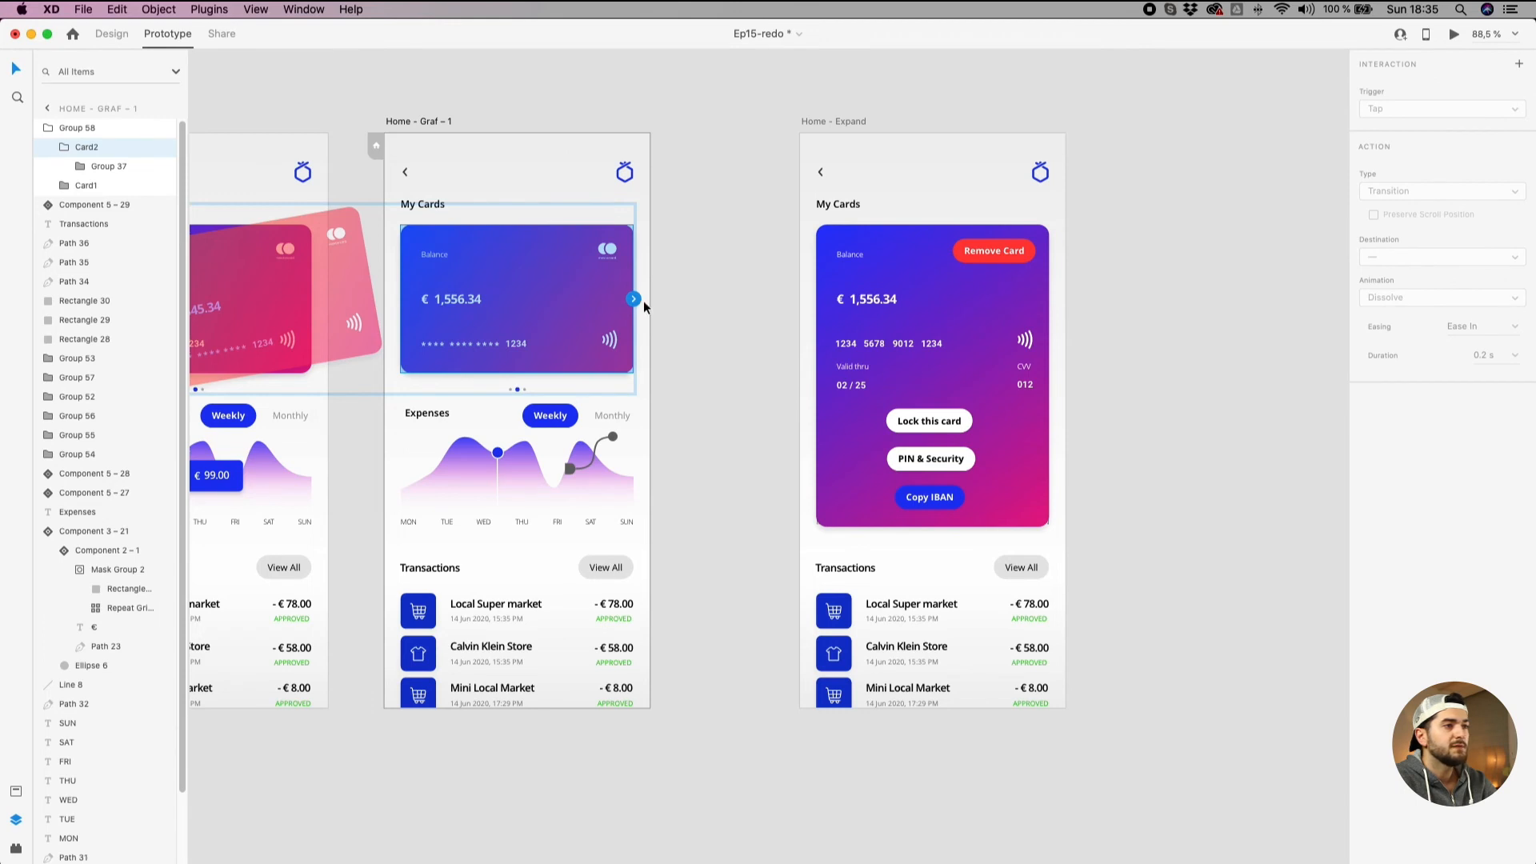
drag(633, 298, 968, 380)
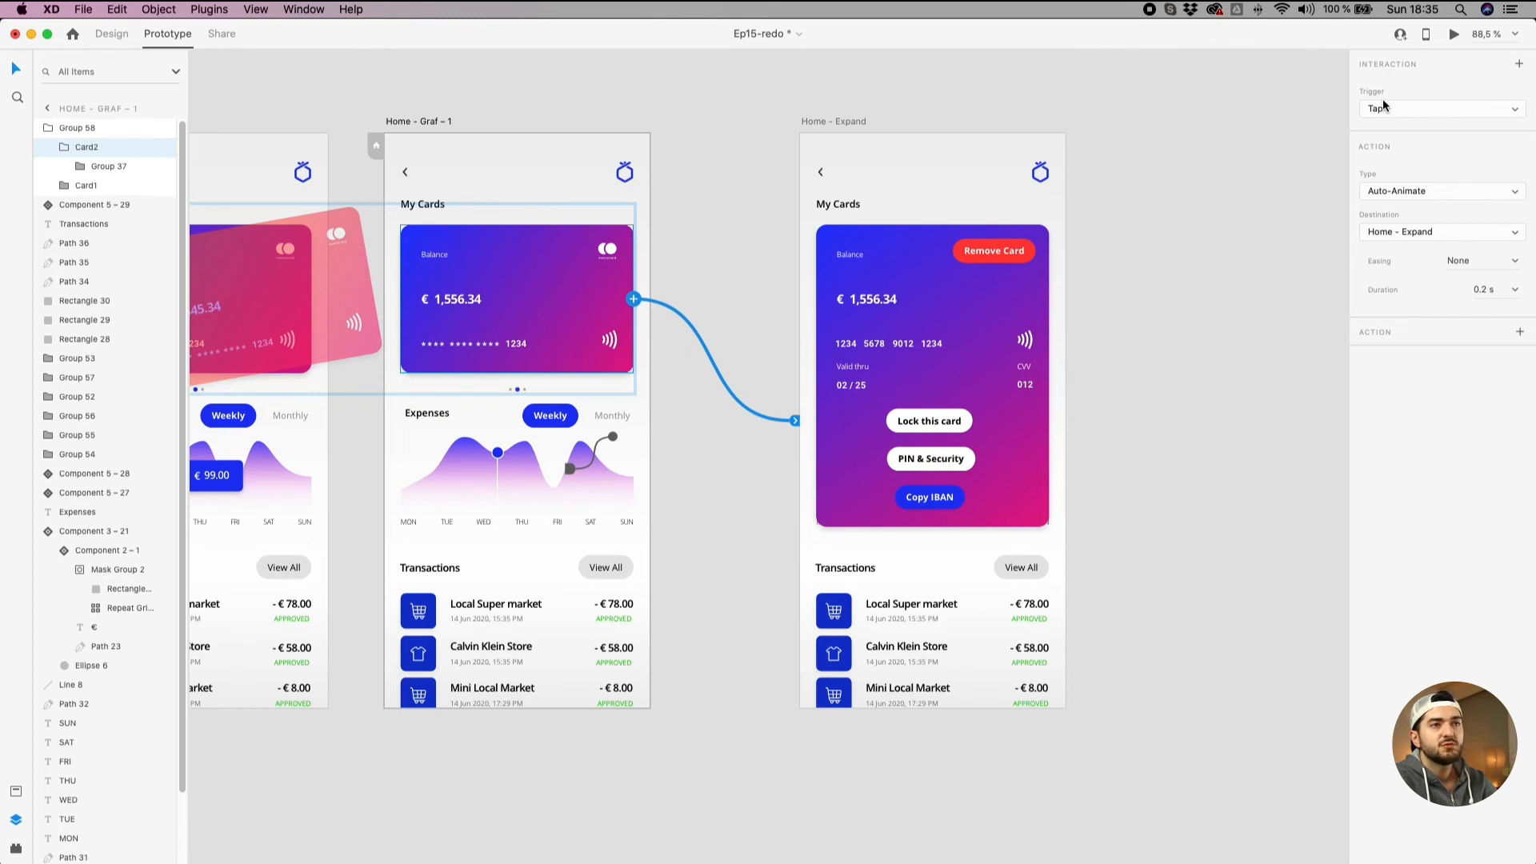
Set the card's expand interaction to Ease In-Out easing with a duration of 0.6 s.
click(1514, 262)
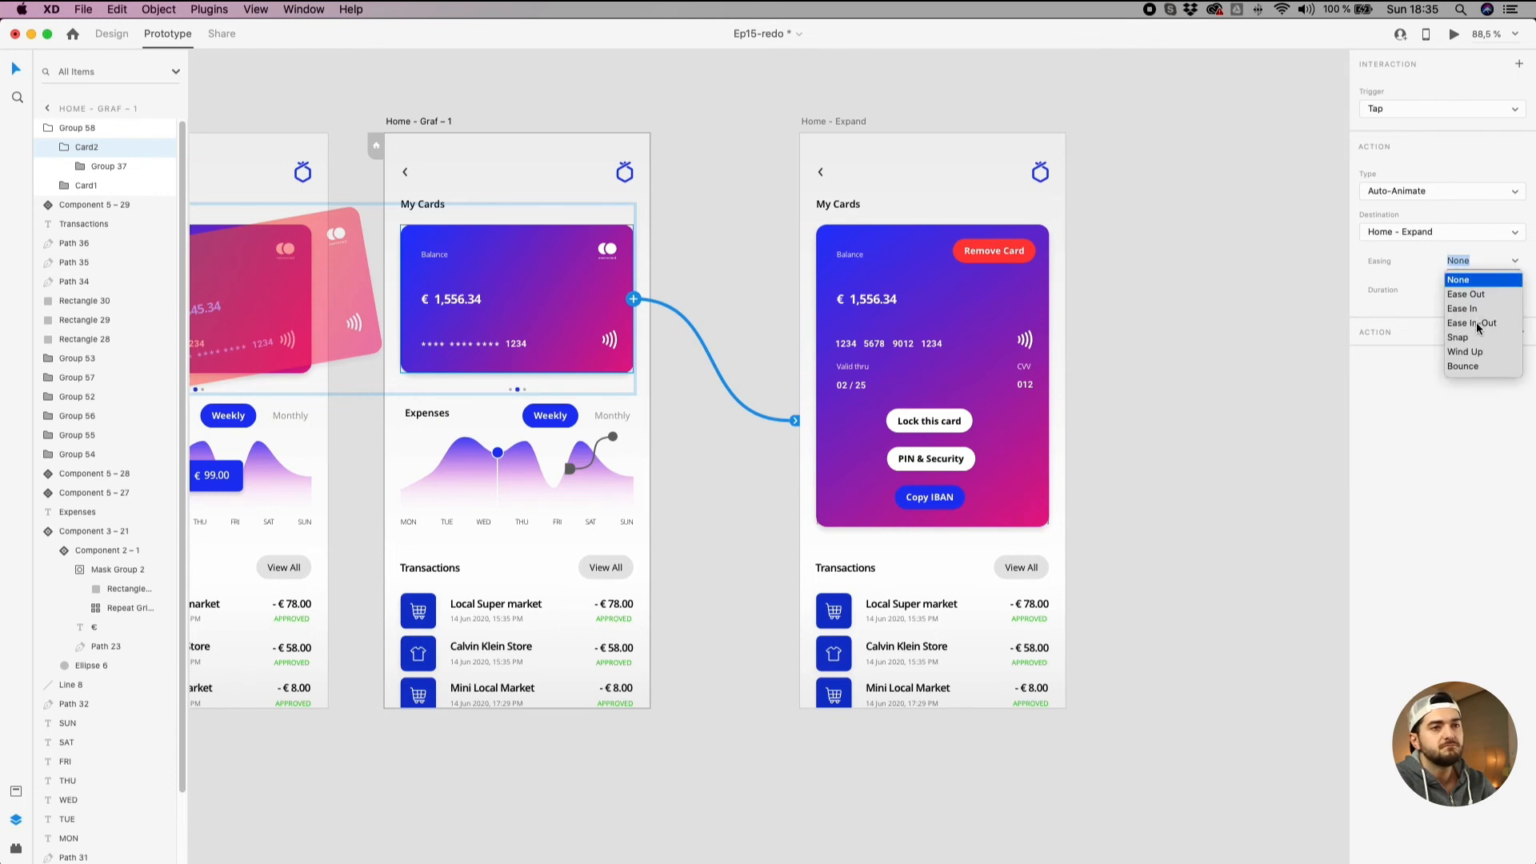
click(1478, 323)
click(1514, 290)
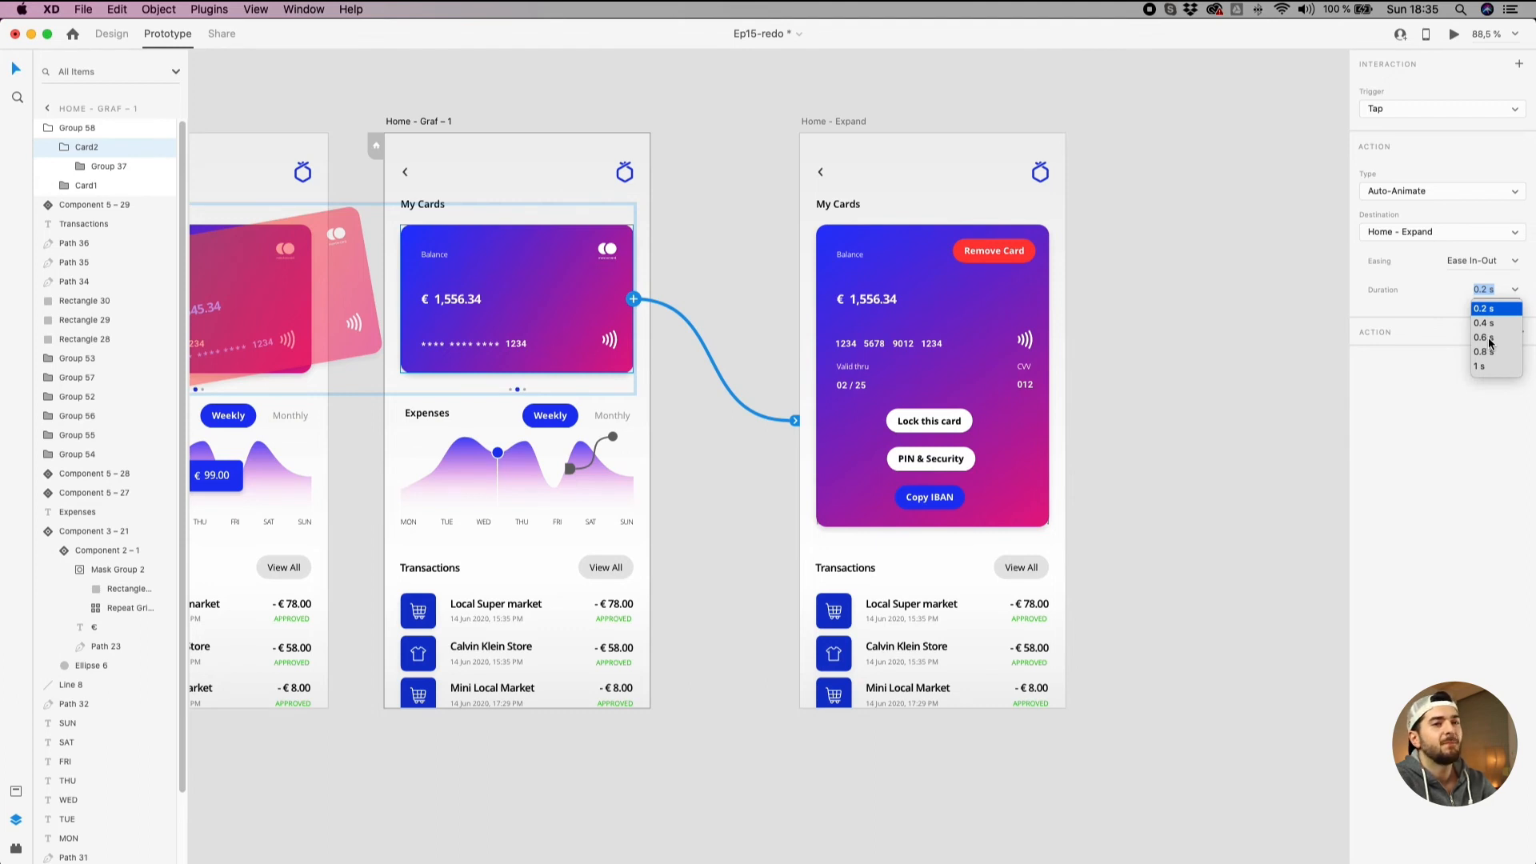
click(1487, 338)
Link the Card2 group in Home - Expand back to Home - Graf – 1 with Tap, Auto-Animate, Ease In-Out and 0.6 s.
scroll(1222, 382, down, 3)
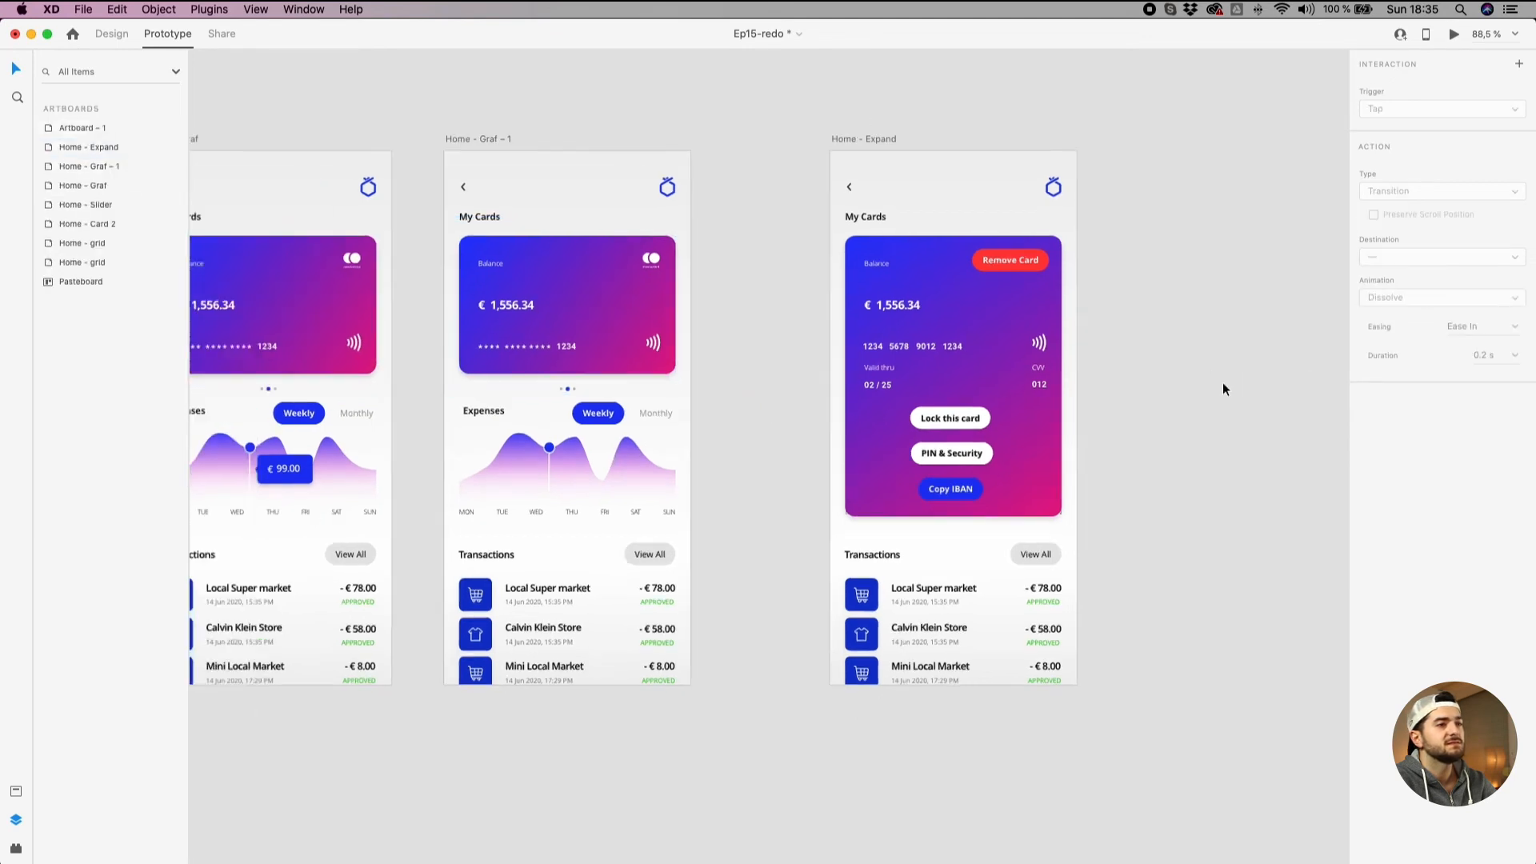
click(1022, 316)
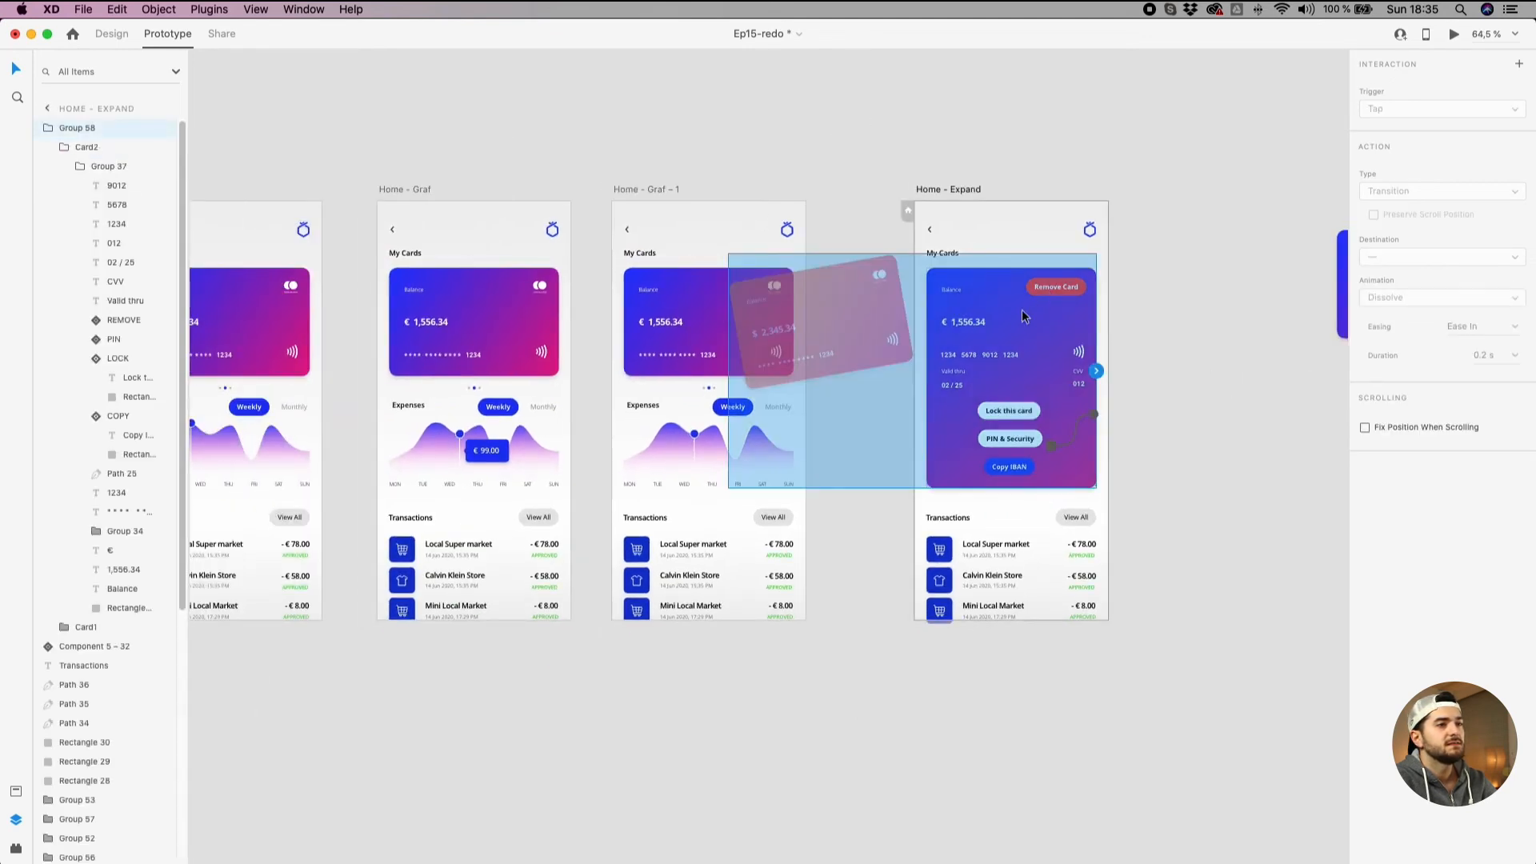
click(88, 148)
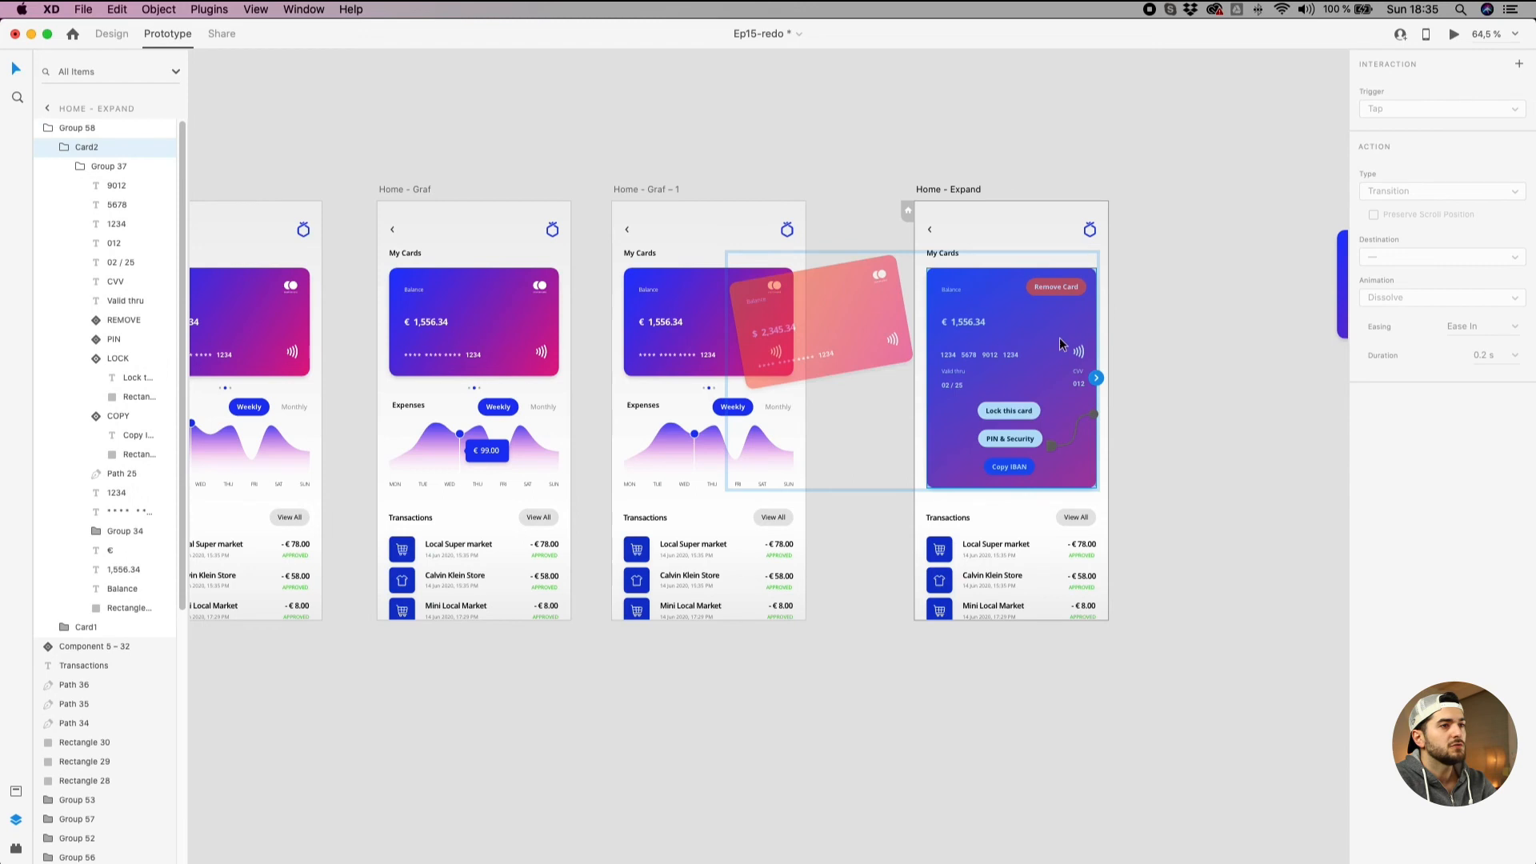
drag(1098, 381, 724, 329)
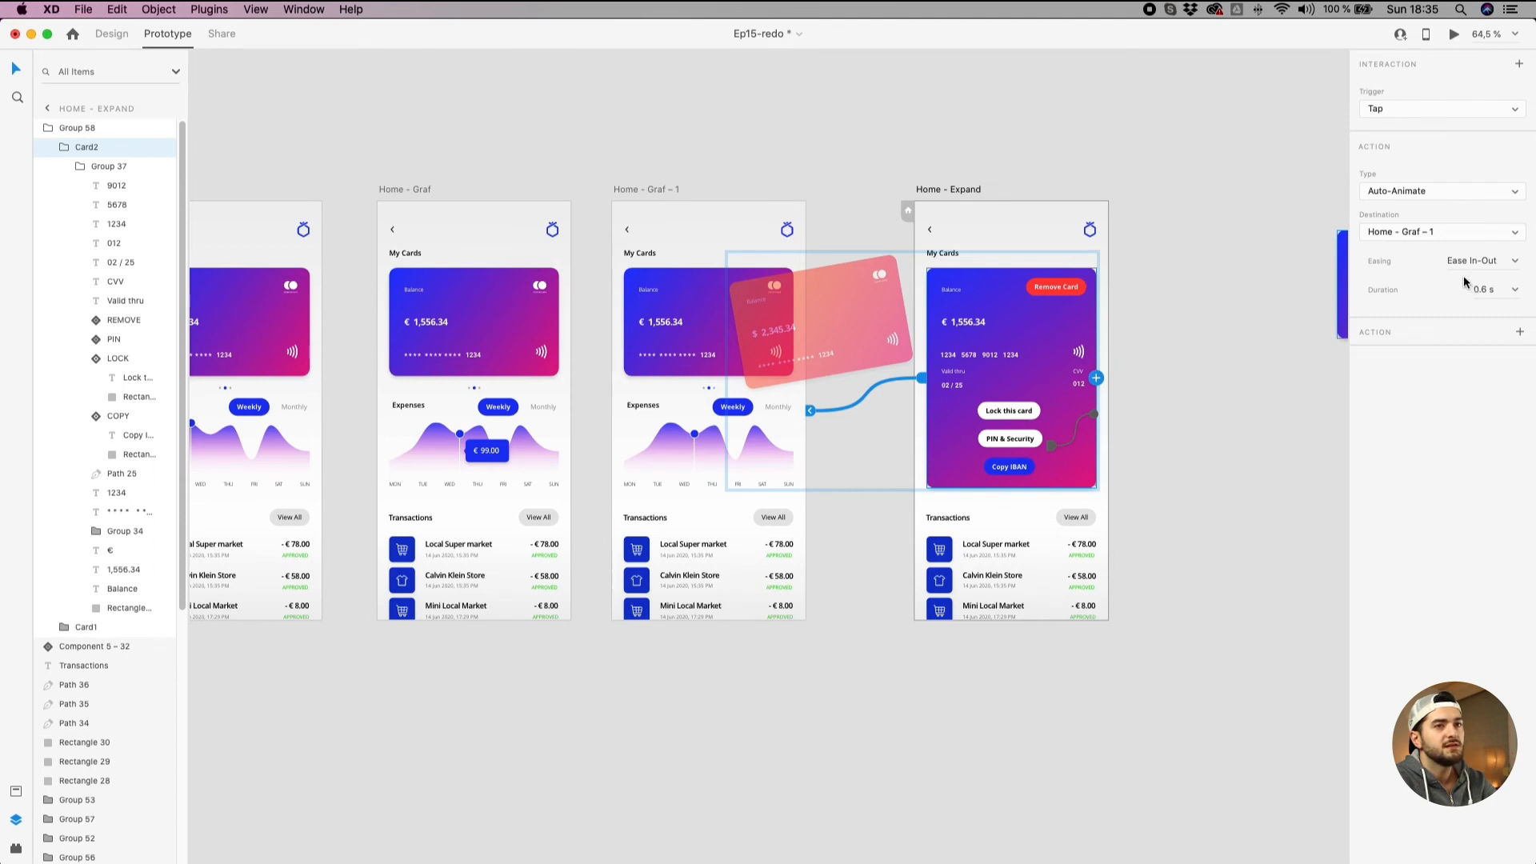
click(1285, 354)
Move the Home - grid artboard with the orange card closer to Home - Card 2.
click(627, 188)
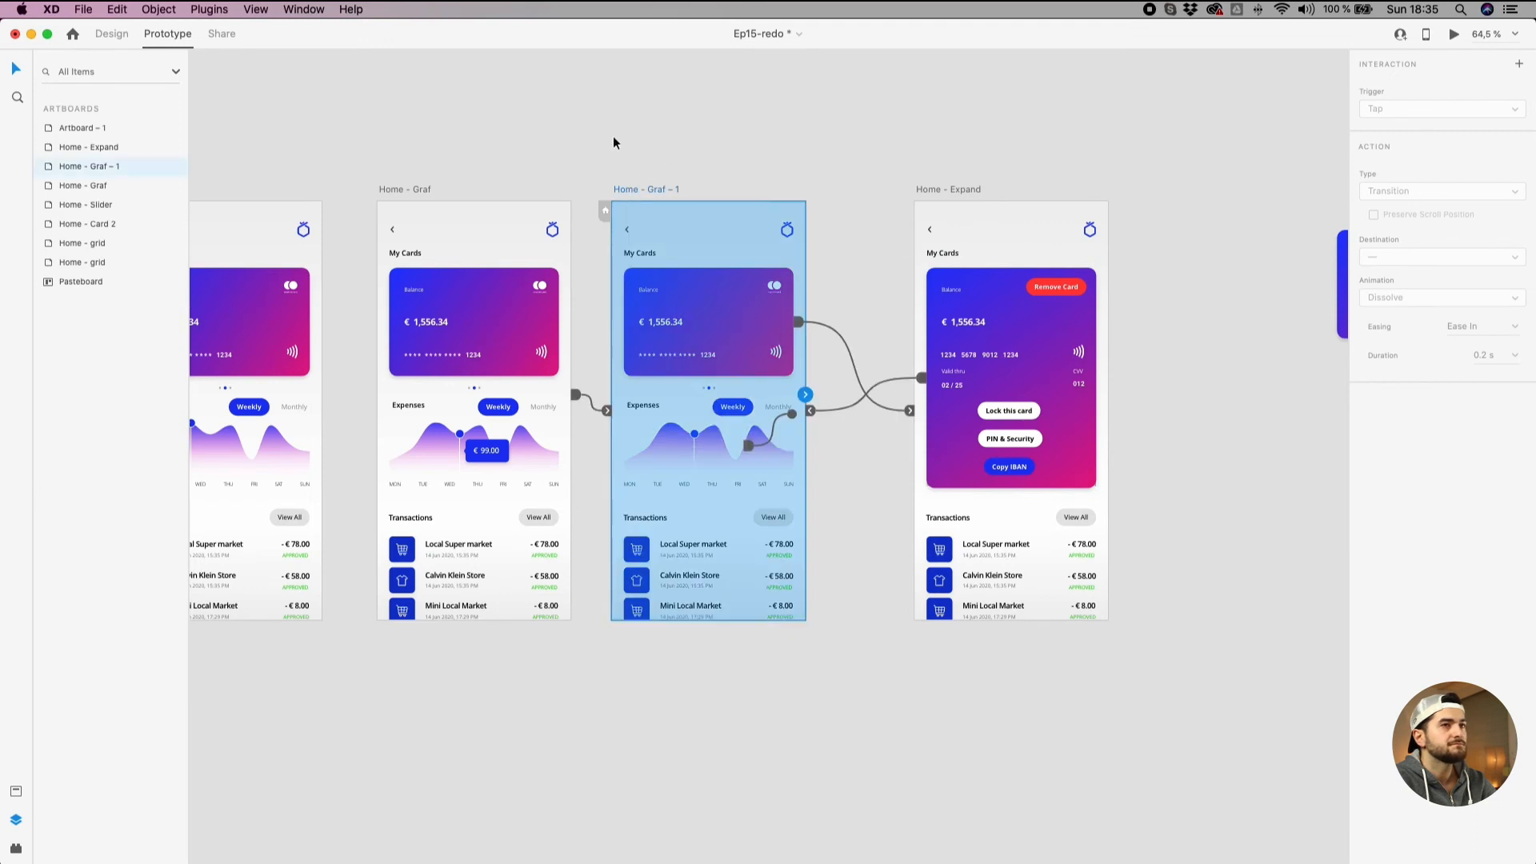
scroll(573, 200, down, 3)
drag(539, 154, 889, 211)
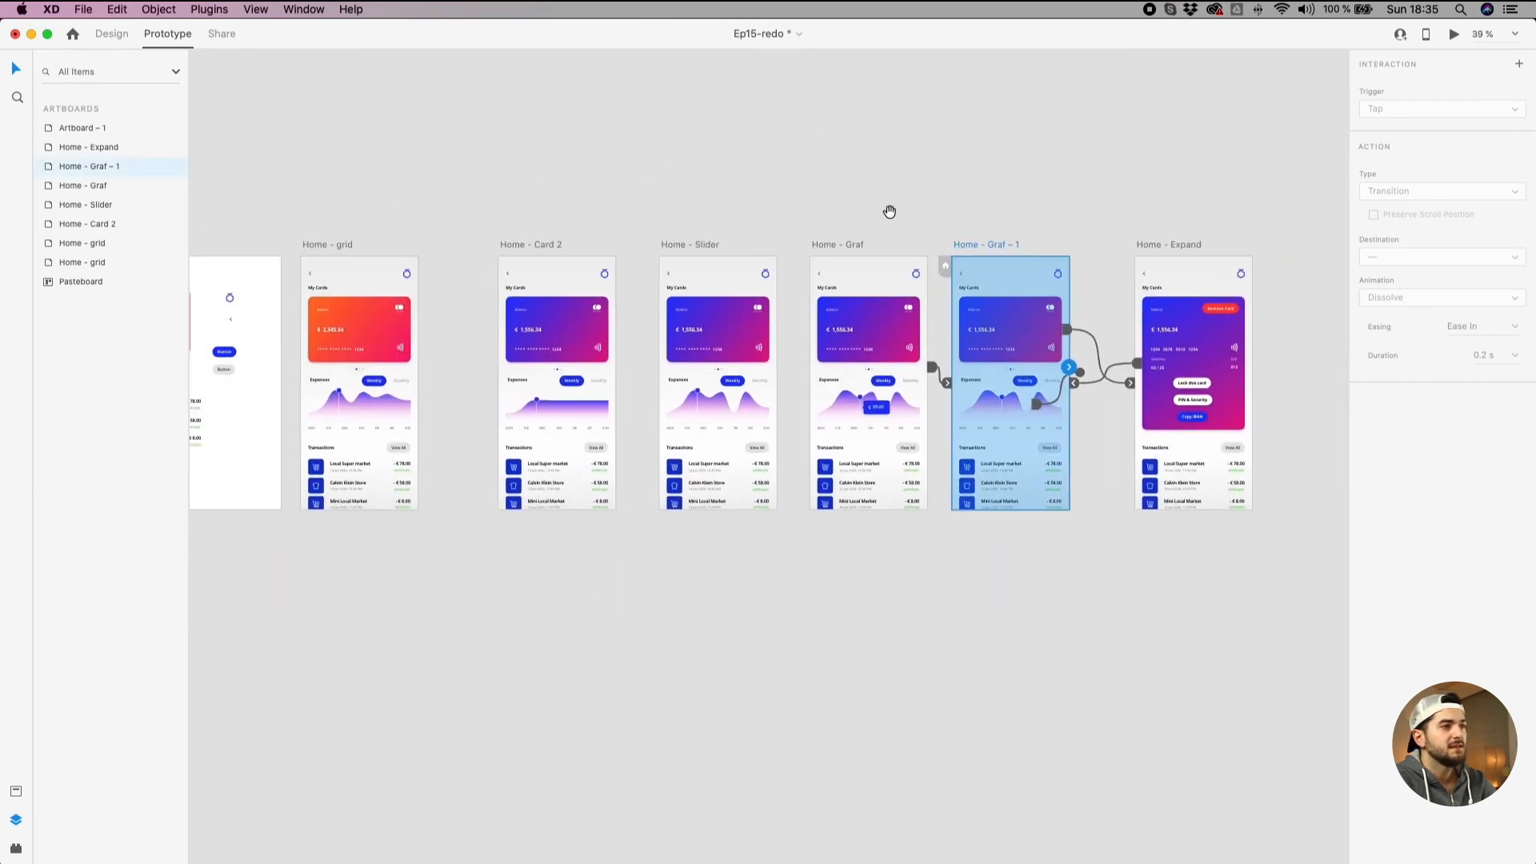
drag(338, 245, 374, 245)
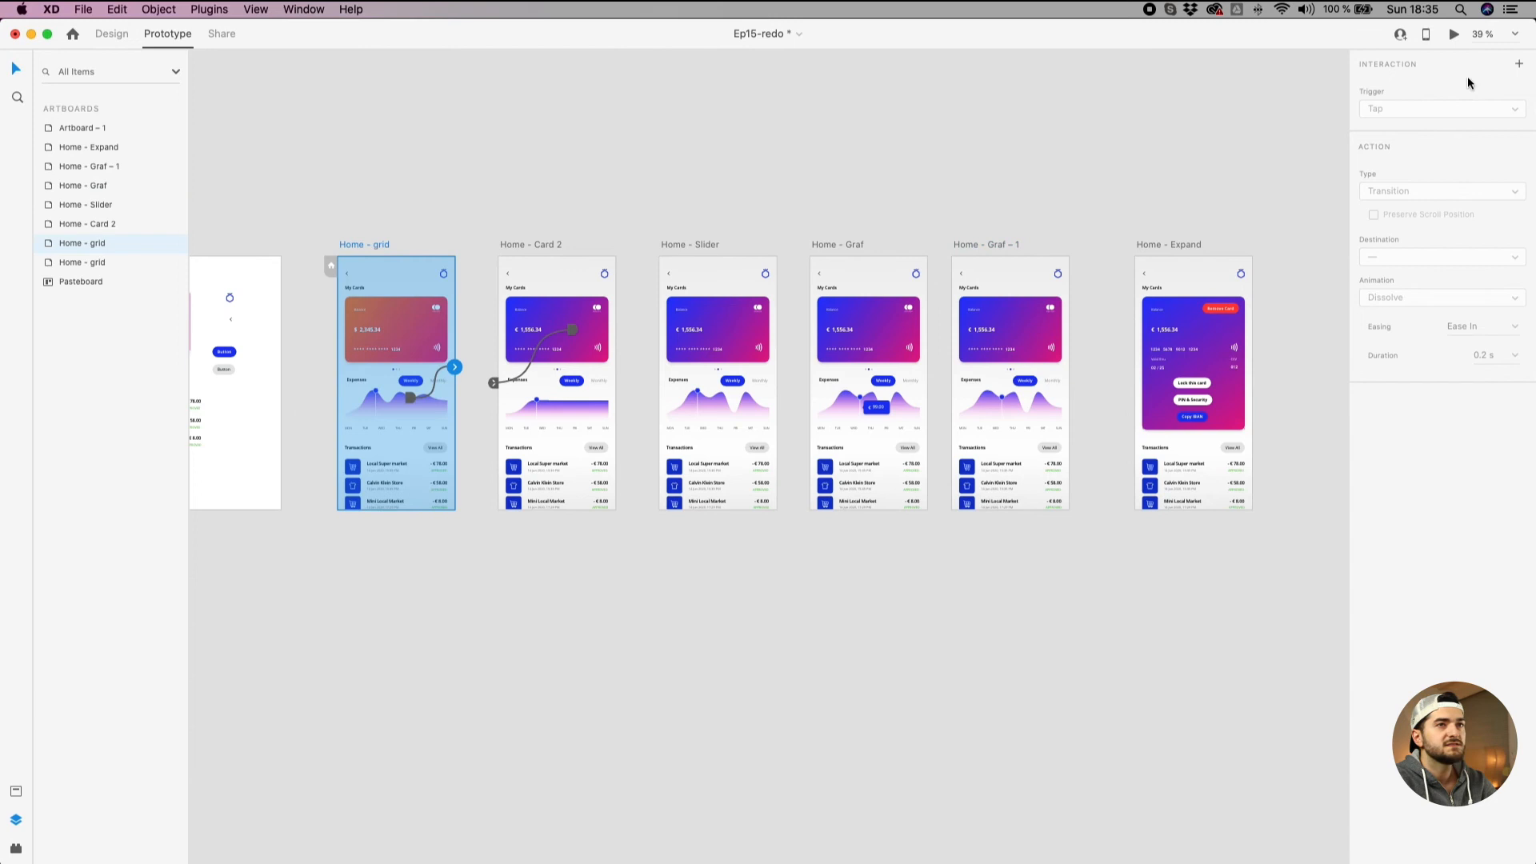
Preview the prototype from Home - grid, swiping to the second card and sliding the graph marker from Tuesday to Wednesday.
click(1454, 33)
drag(1166, 325, 919, 319)
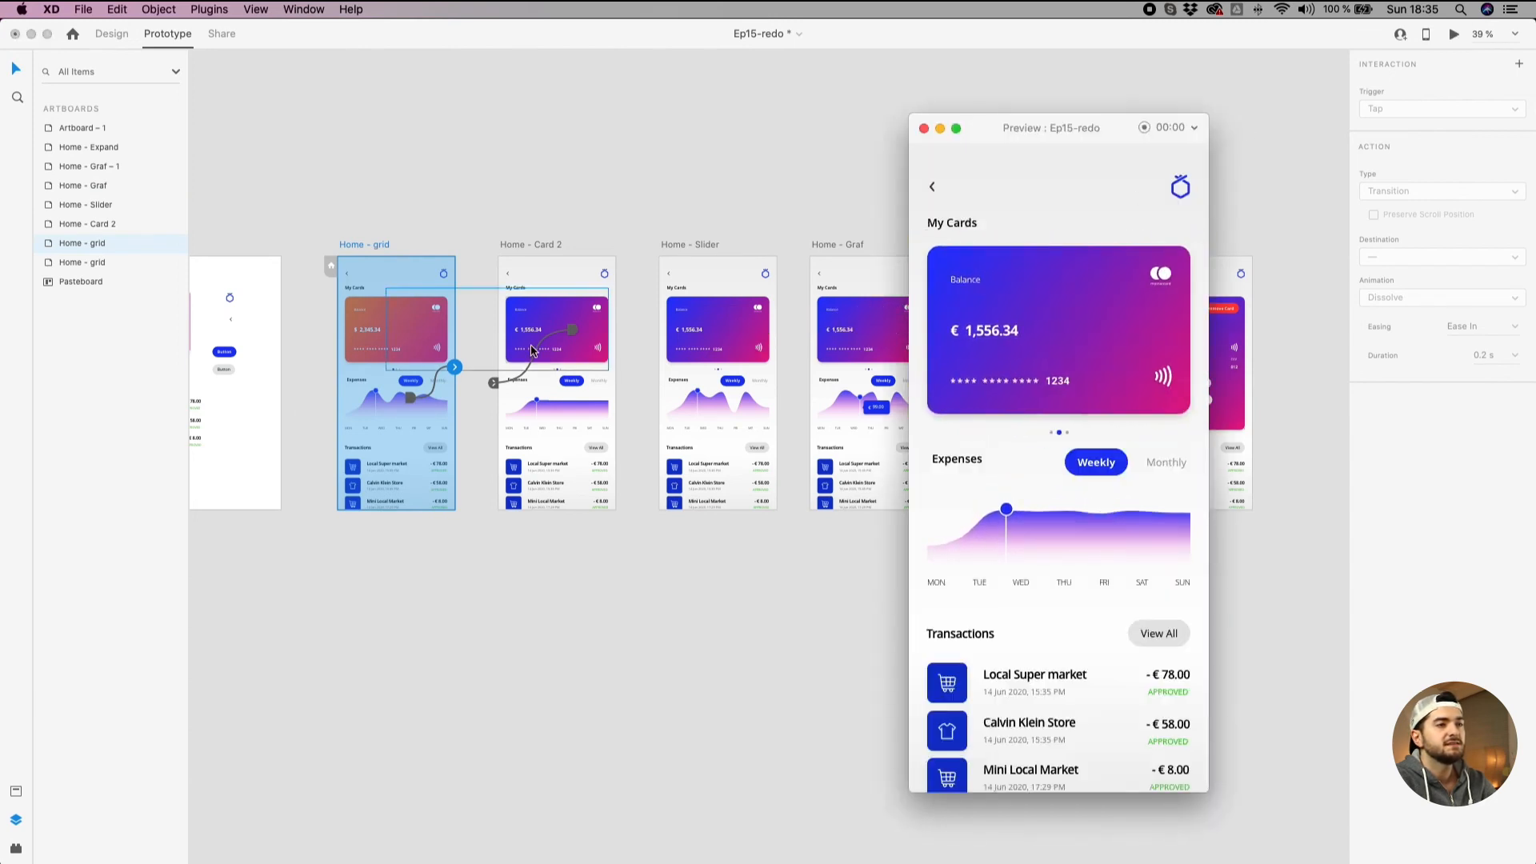
click(1004, 509)
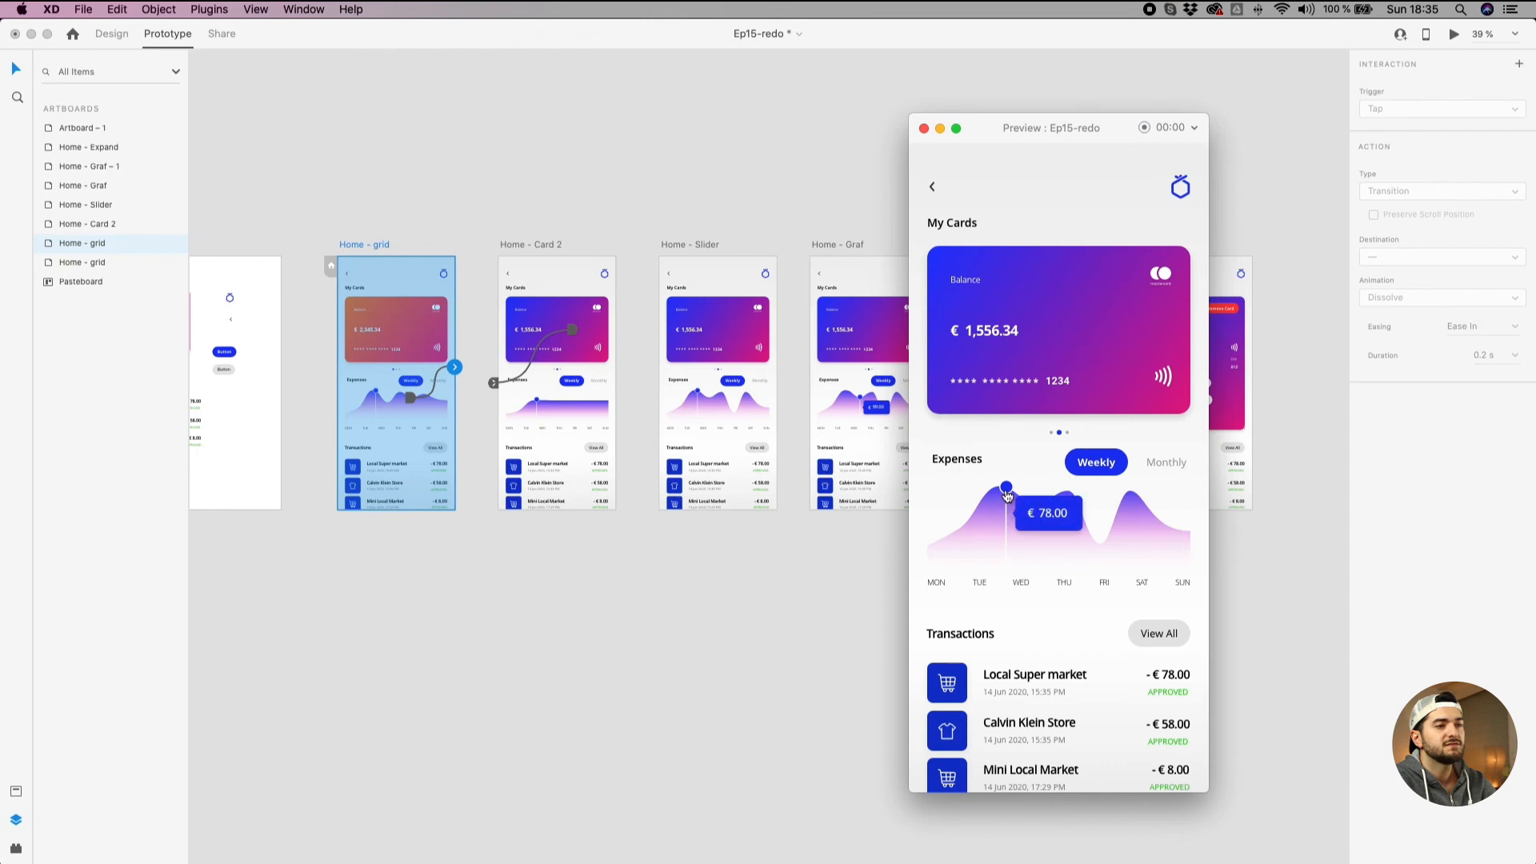
drag(1006, 492, 1039, 529)
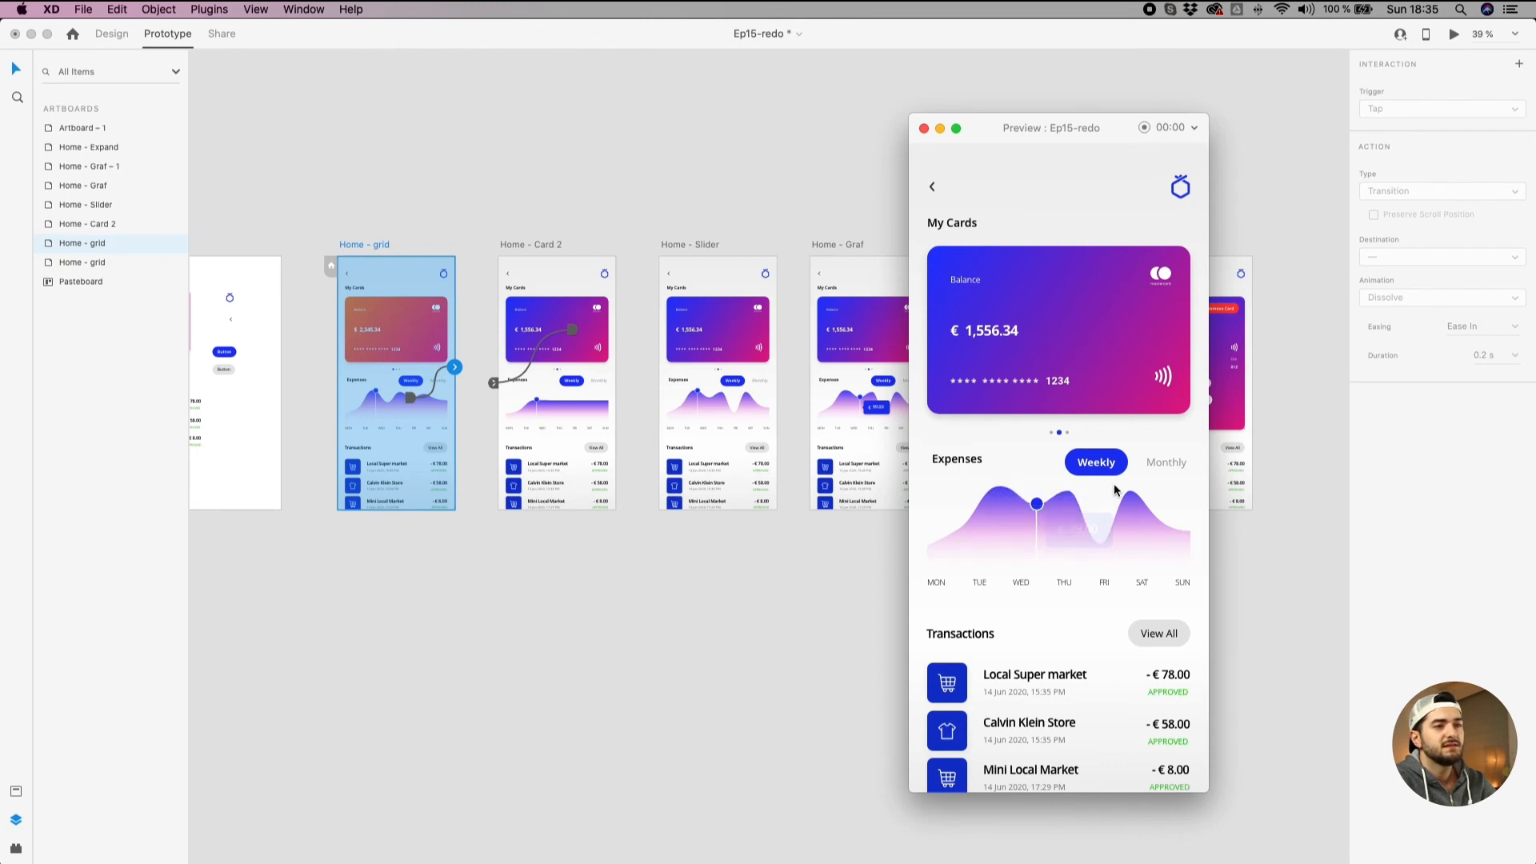
Test expanding and collapsing the card several times in the prototype preview.
click(1077, 311)
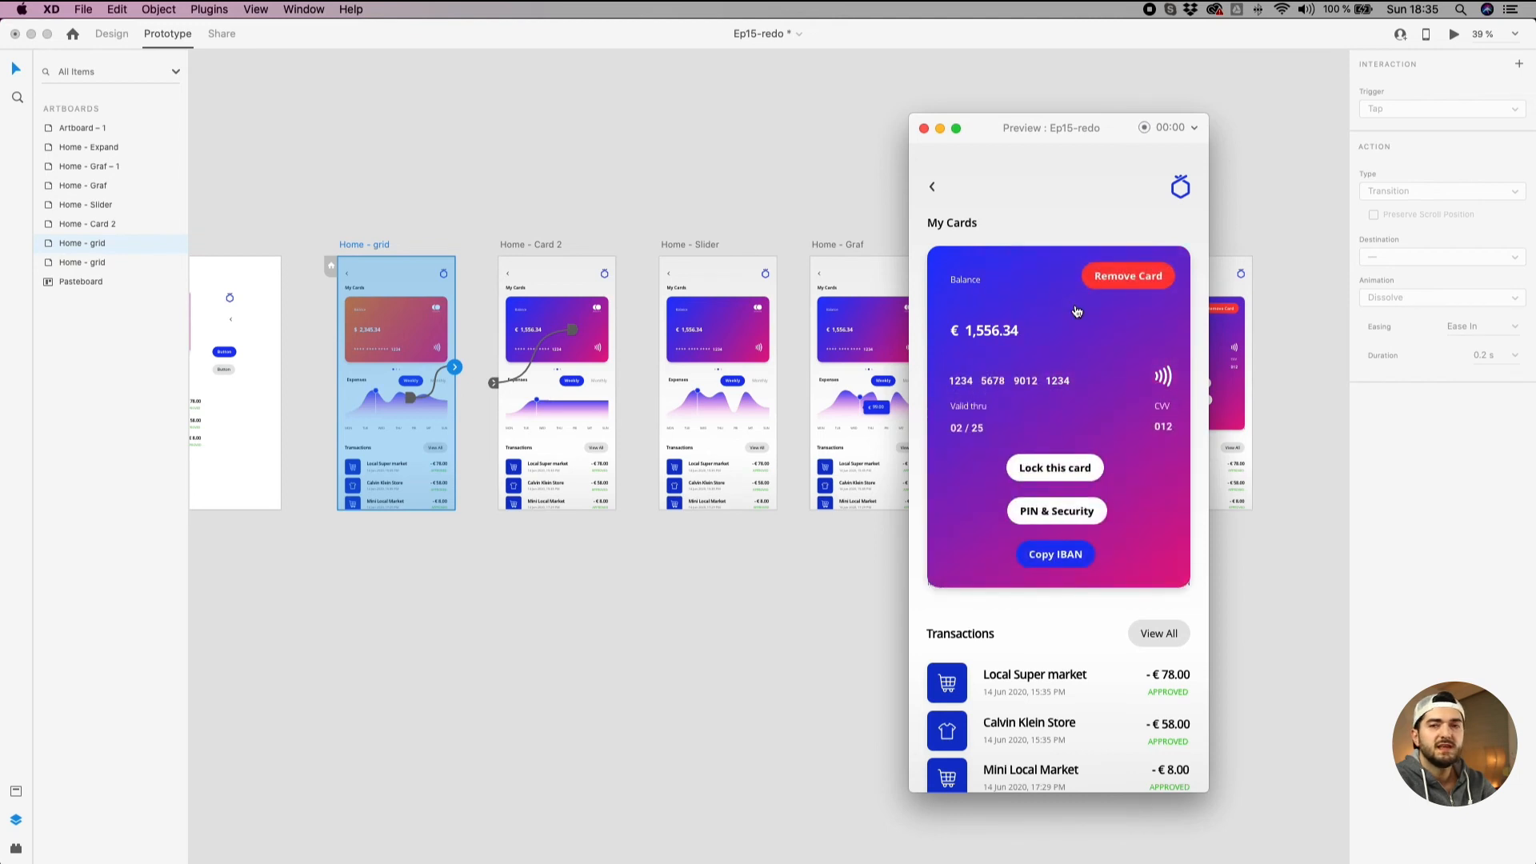
click(1077, 311)
click(1076, 311)
click(1076, 309)
click(1077, 311)
click(1076, 311)
drag(1010, 132, 746, 183)
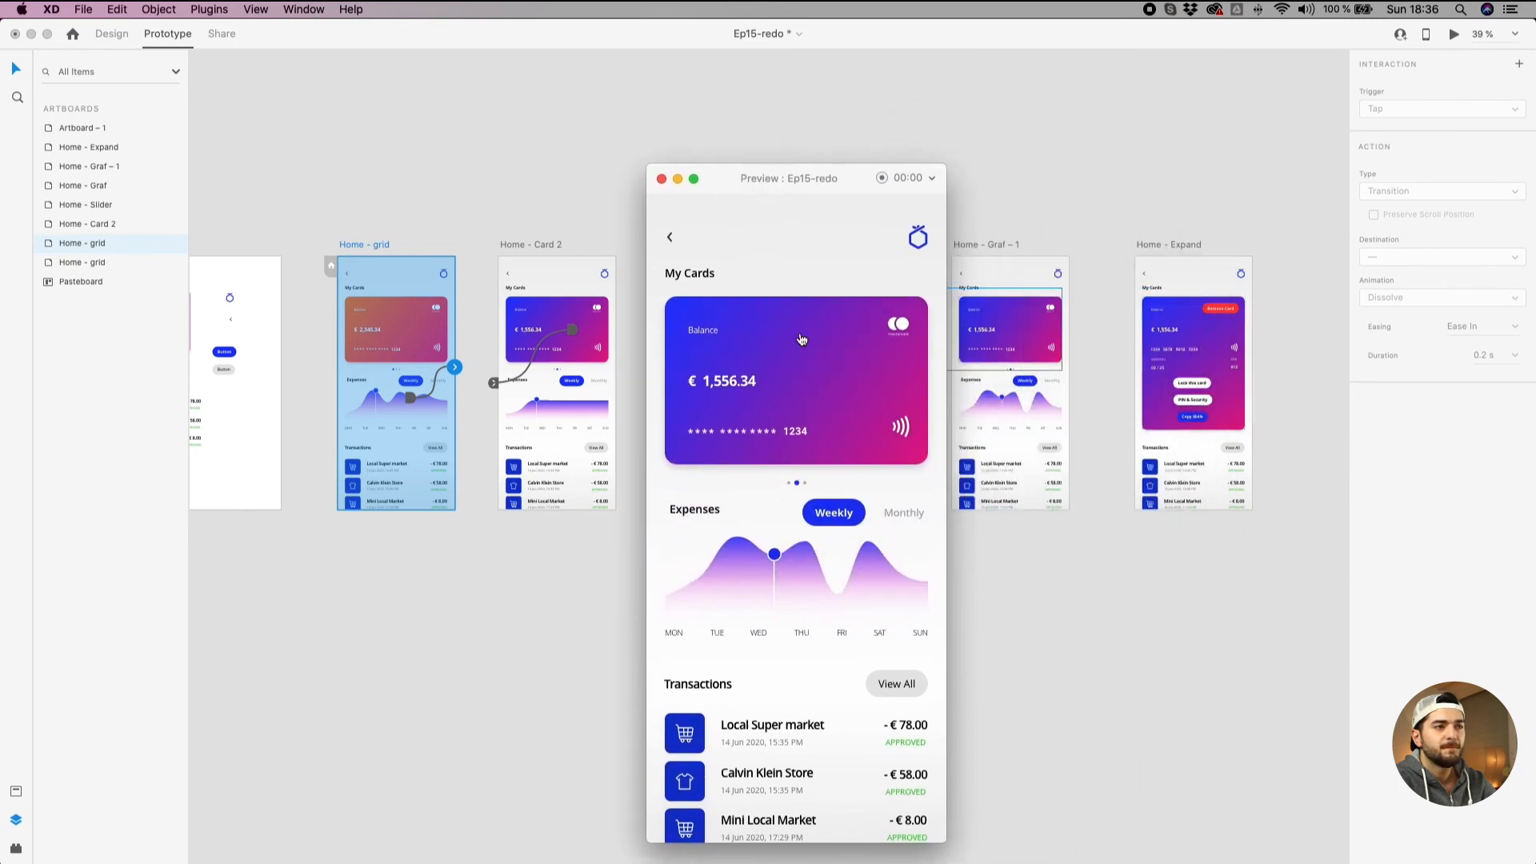
click(788, 356)
click(789, 354)
Check the interaction settings of Card2 in Home - Expand and retest the card's expand and collapse animation in the preview.
click(1232, 344)
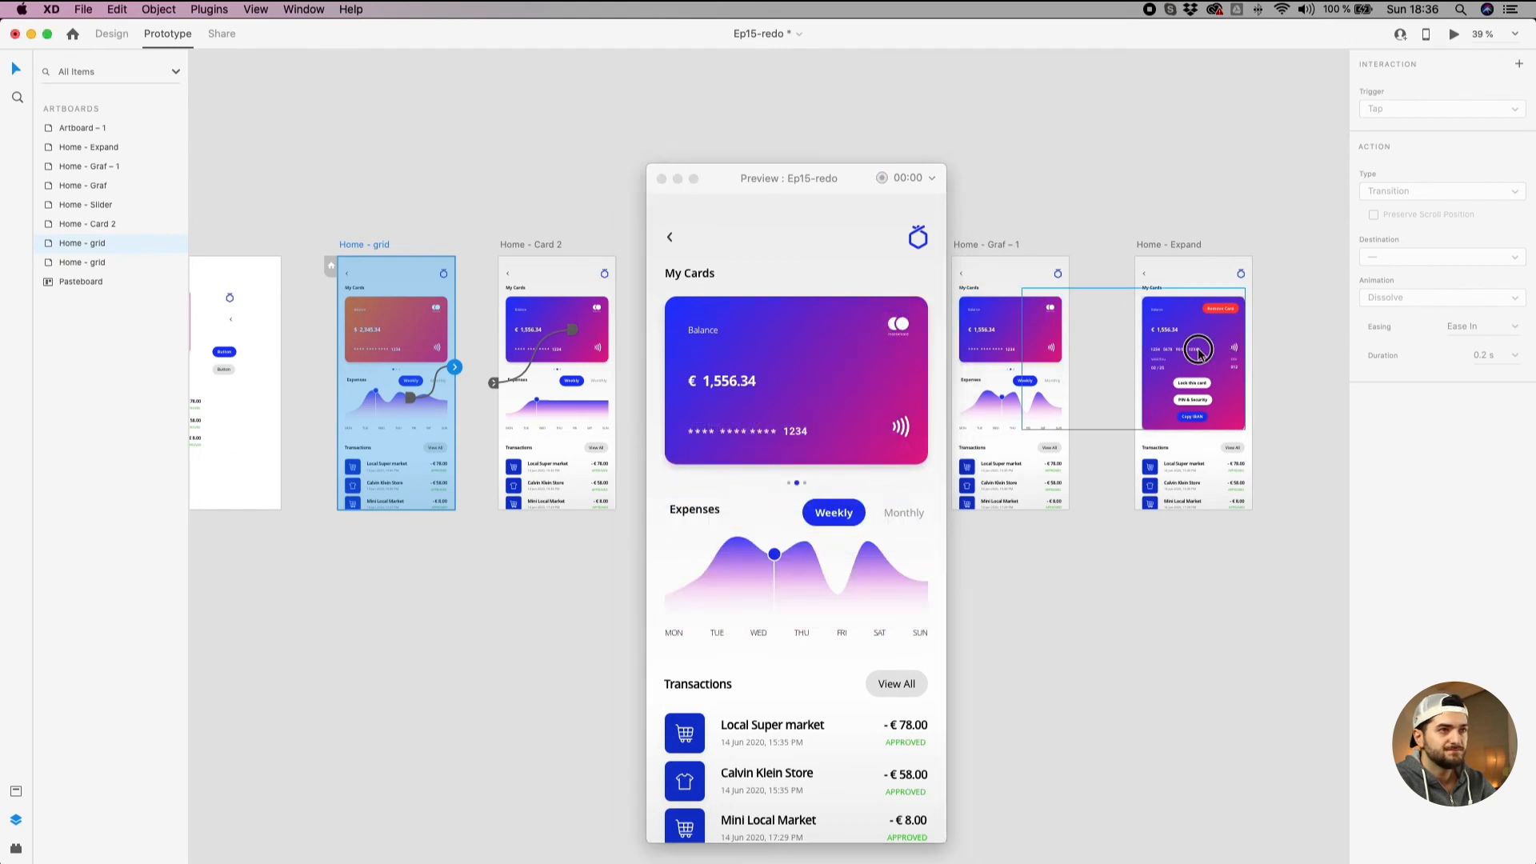
double_click(1200, 348)
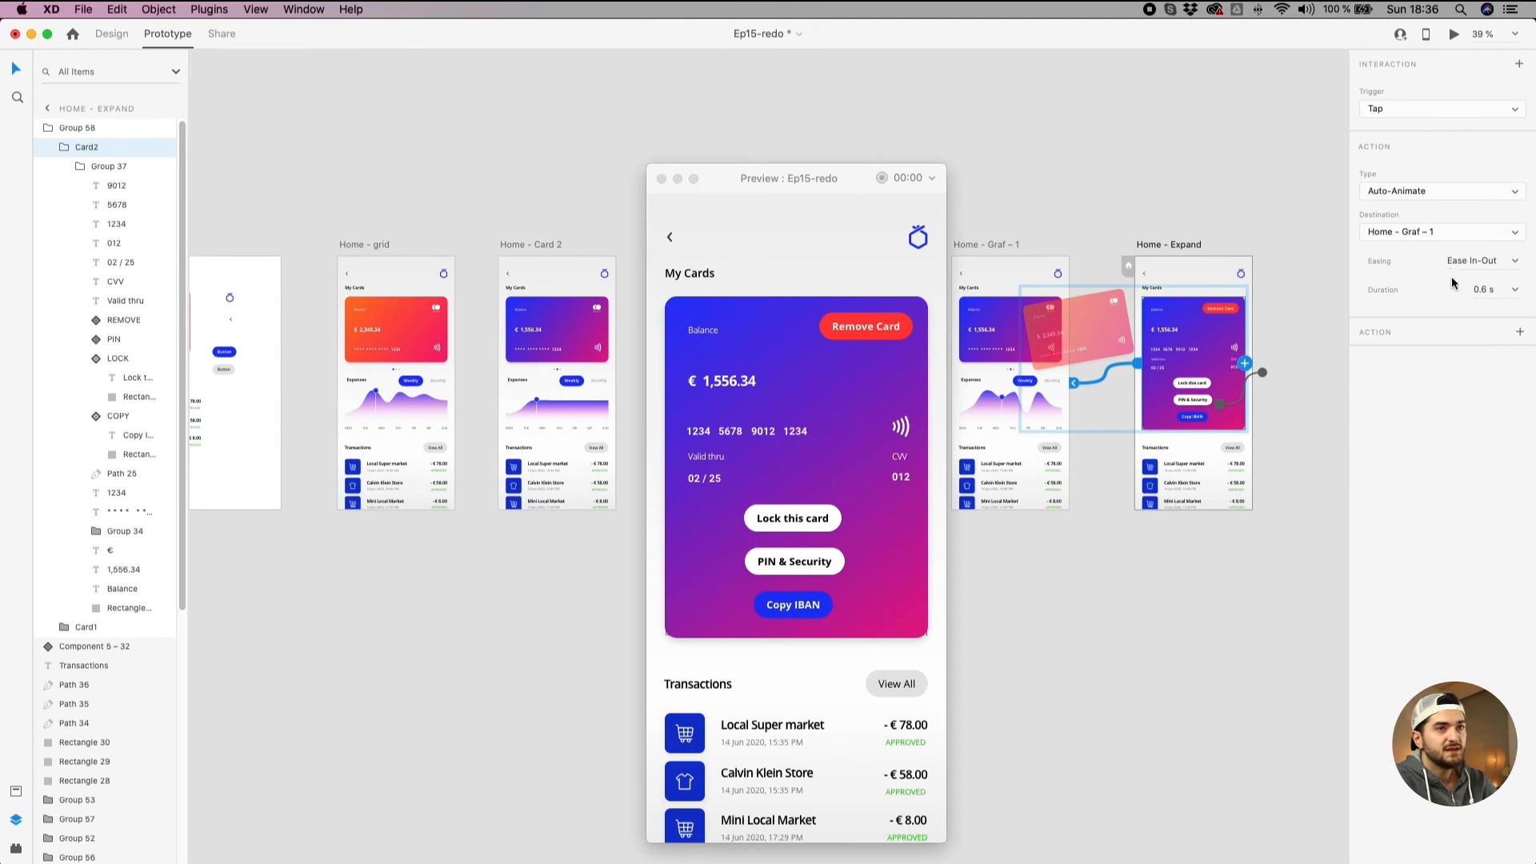
click(800, 374)
click(801, 374)
click(800, 373)
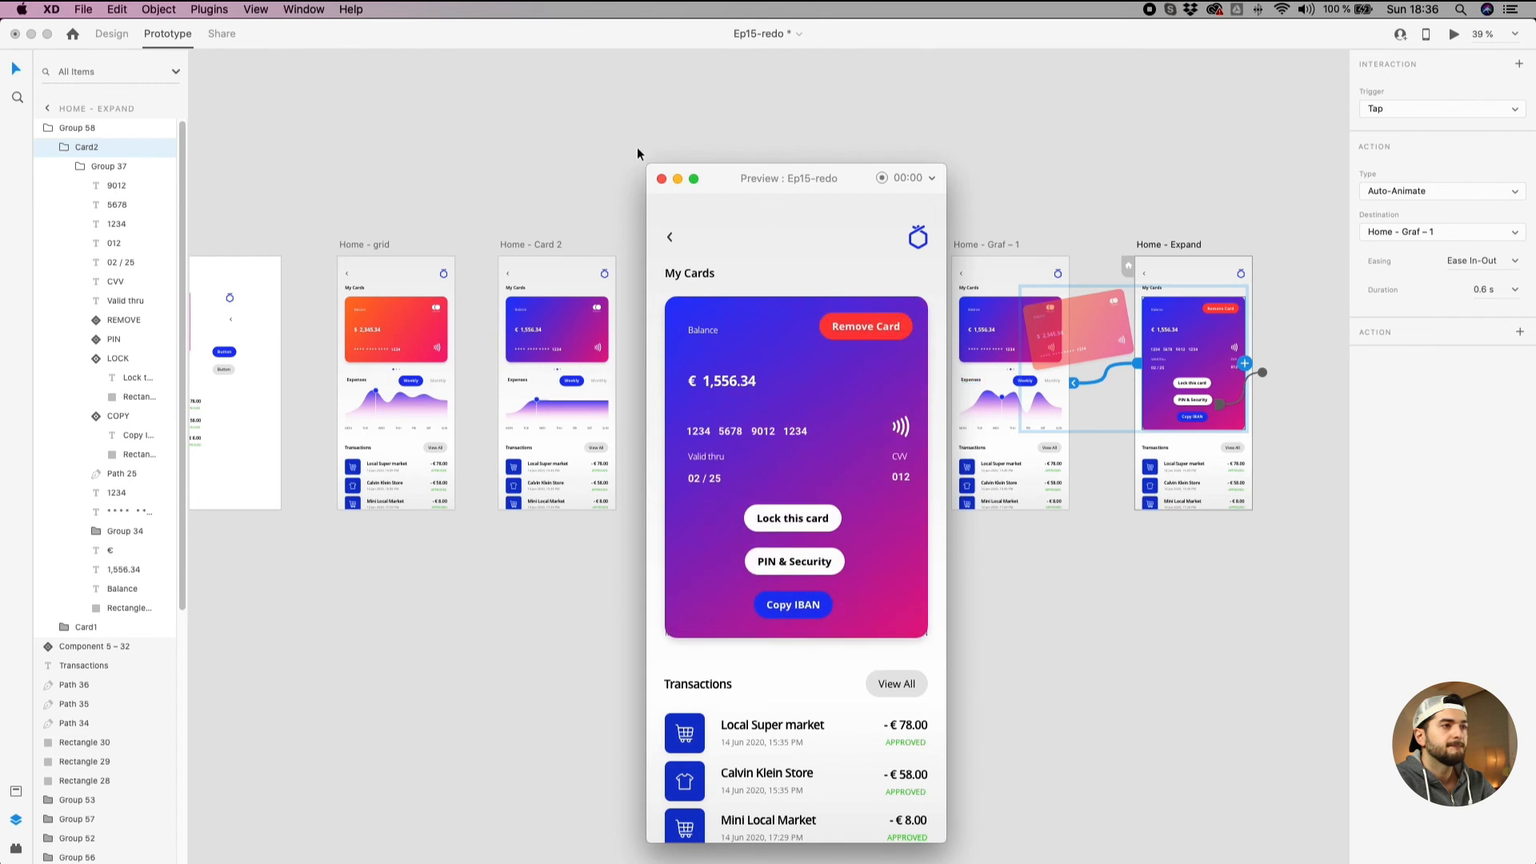
Close the prototype preview and select the spare Card2 copy on the pasteboard beside Home - Expand.
click(677, 180)
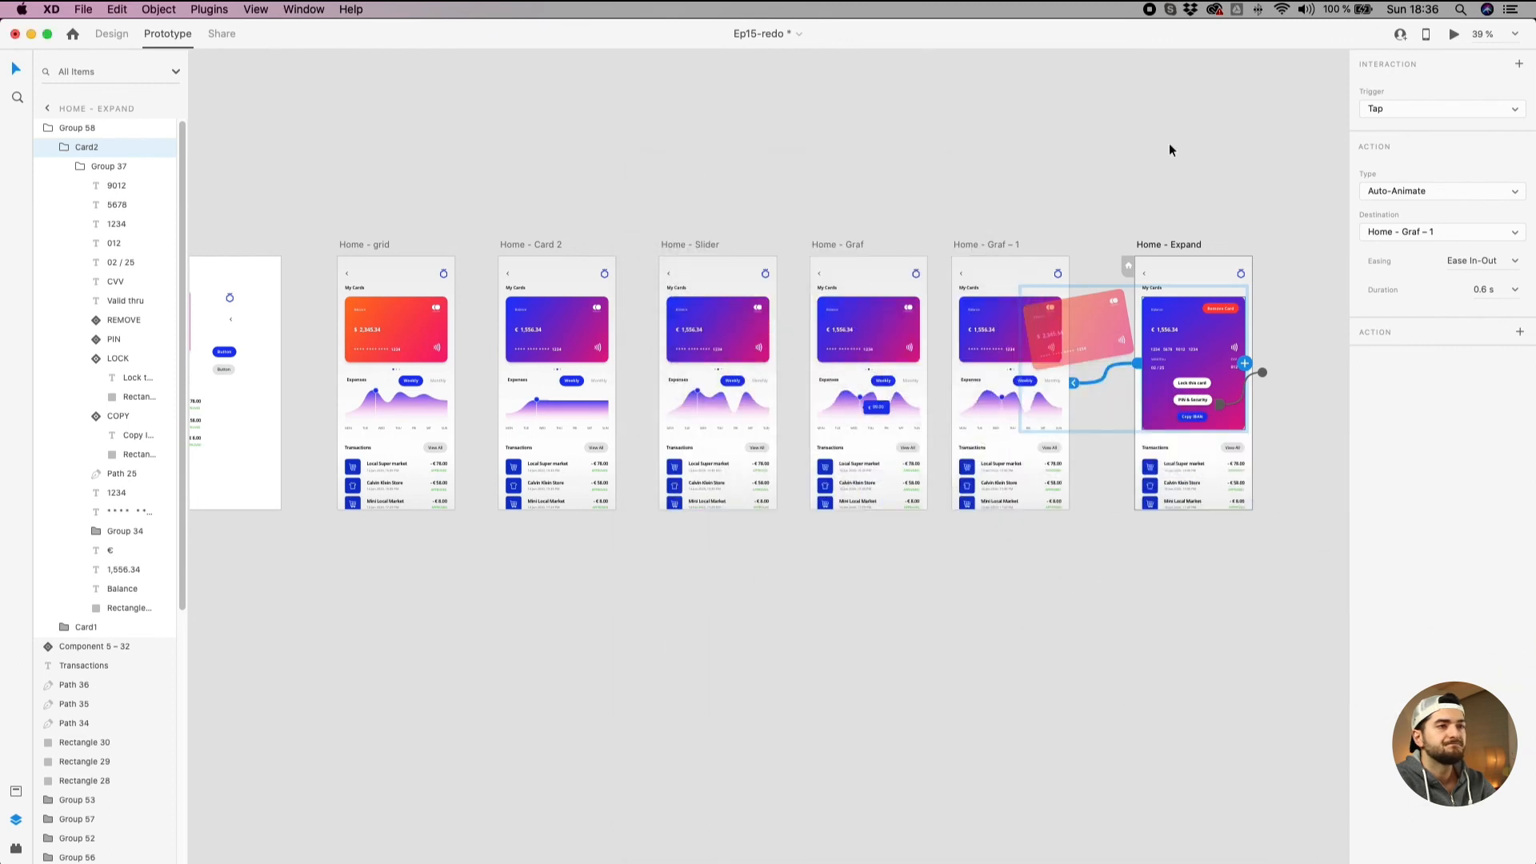
click(1122, 170)
drag(1139, 247, 1130, 246)
scroll(898, 309, down, 5)
click(950, 503)
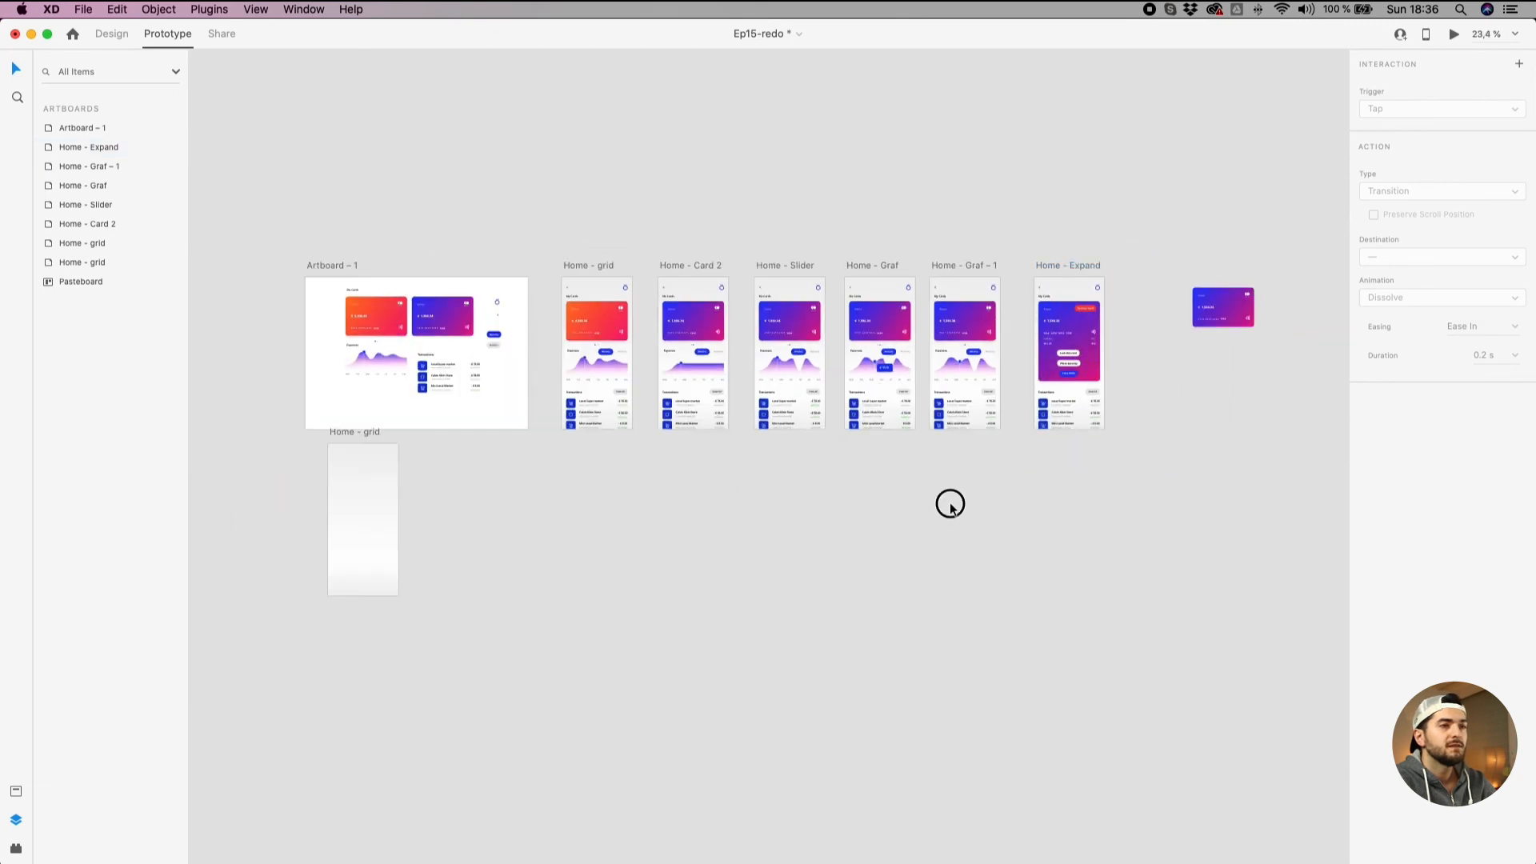
scroll(1267, 324, up, 5)
scroll(1265, 326, up, 3)
click(1186, 267)
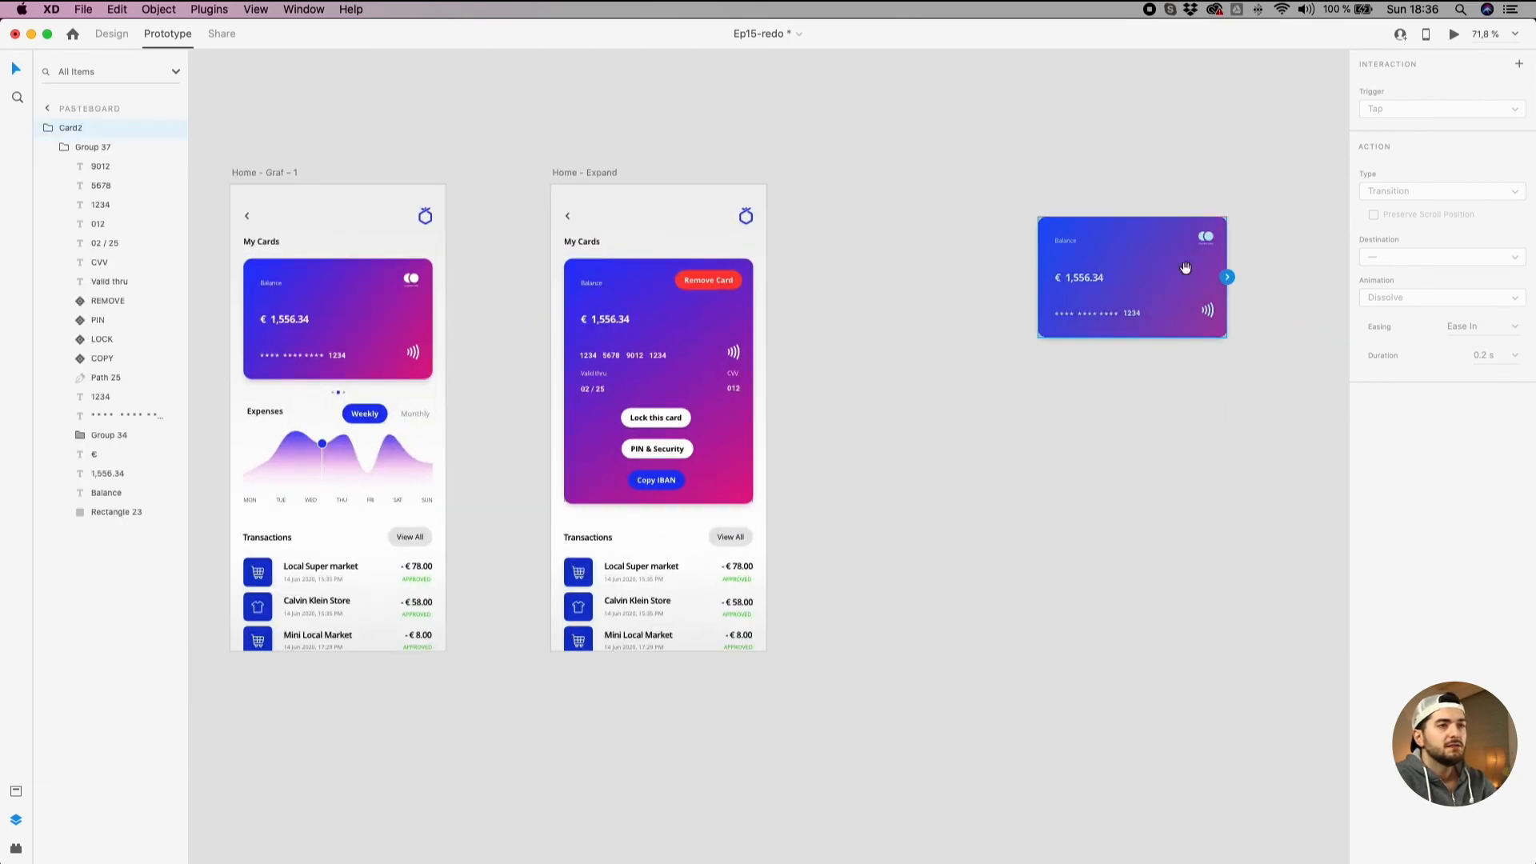
Ungroup the pasteboard Card2 copy and its nested Group 37 in Design mode.
scroll(800, 360, right, 5)
click(107, 36)
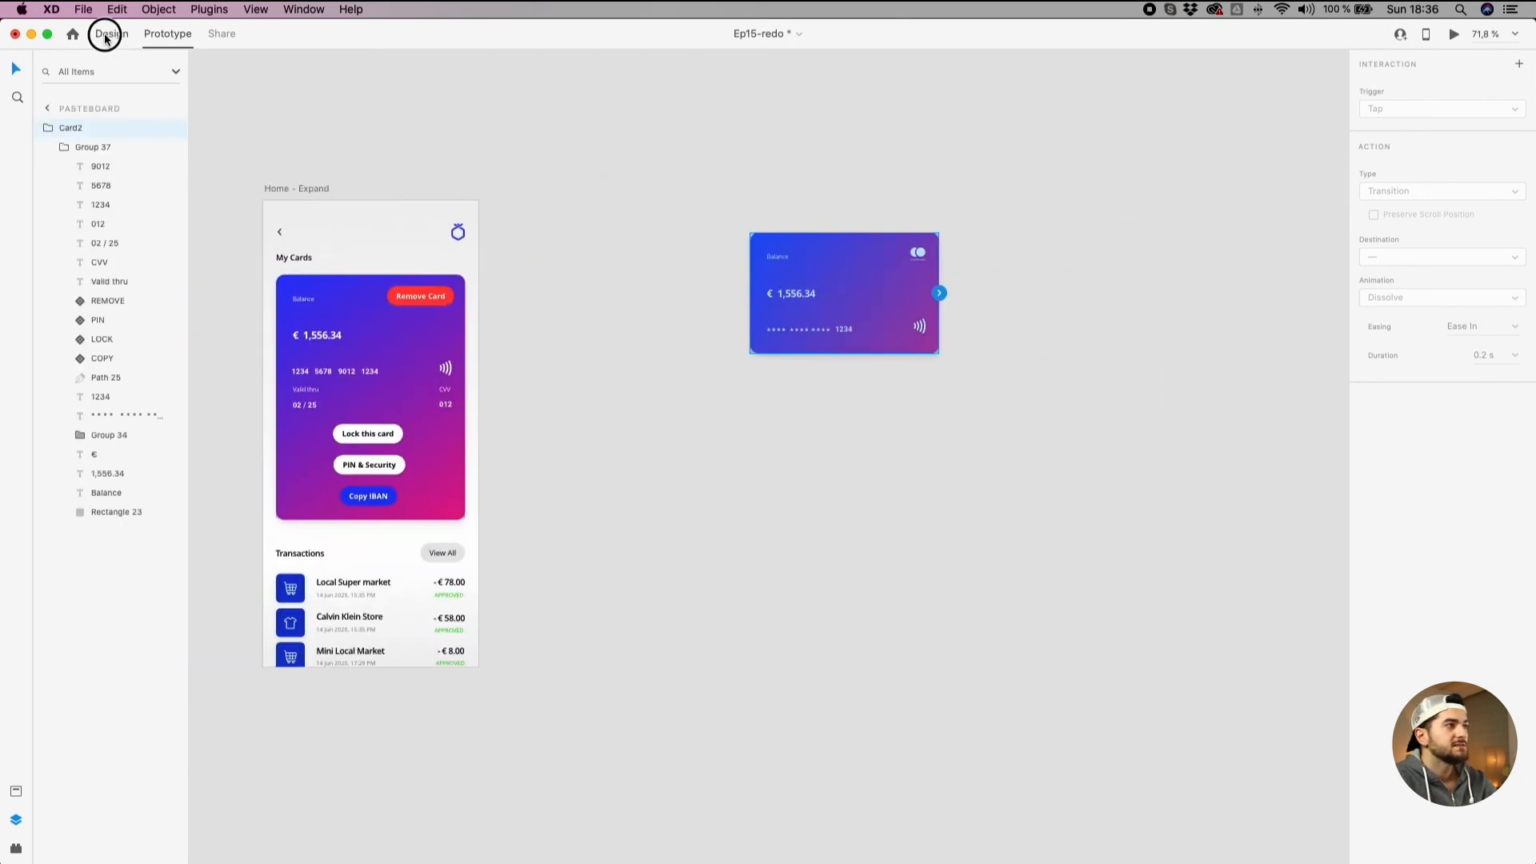
right_click(857, 291)
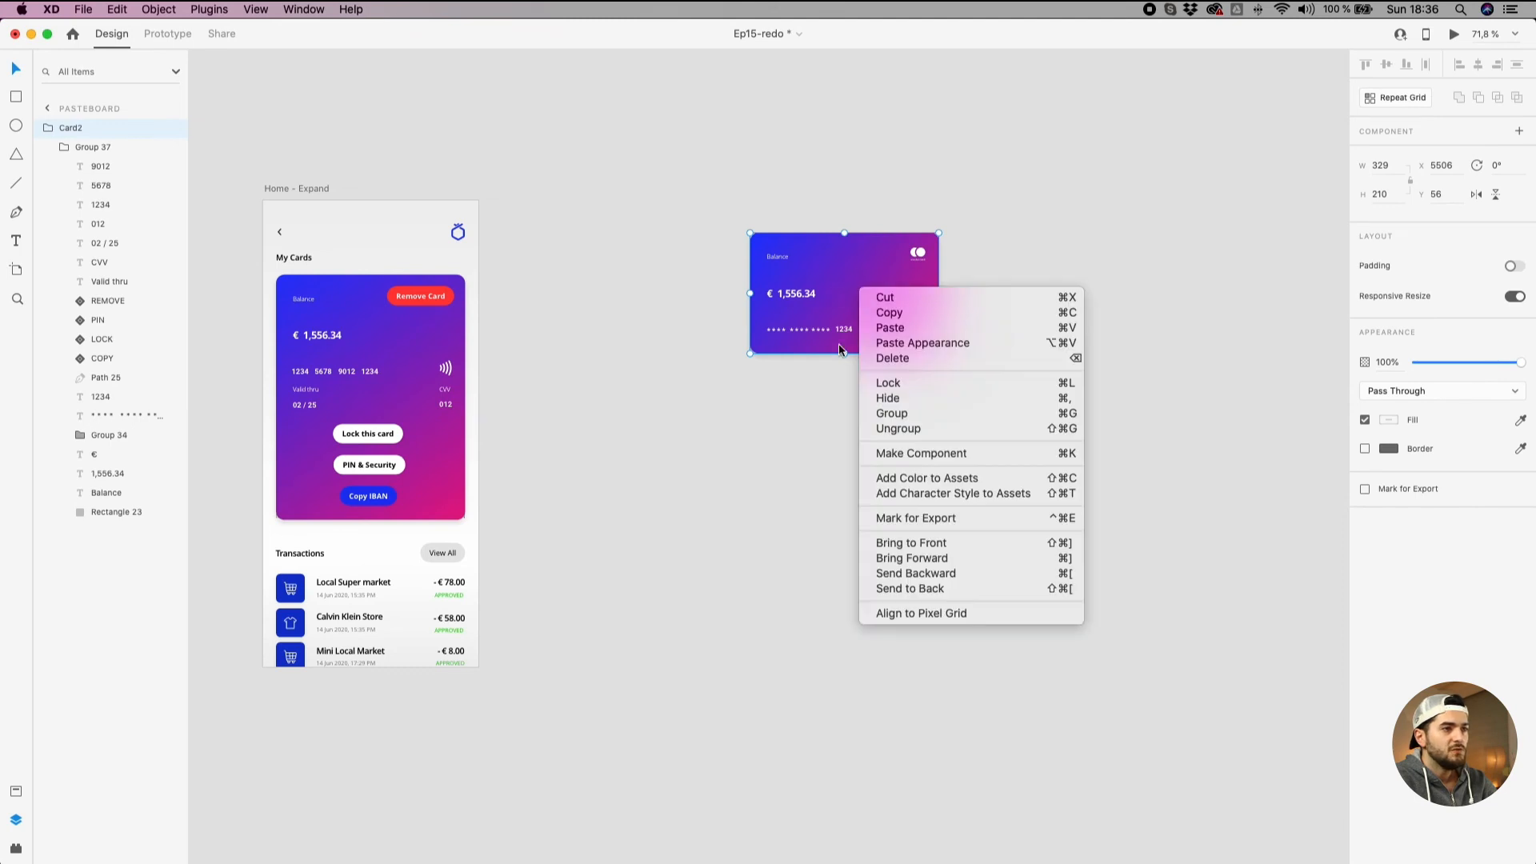
click(912, 428)
right_click(873, 284)
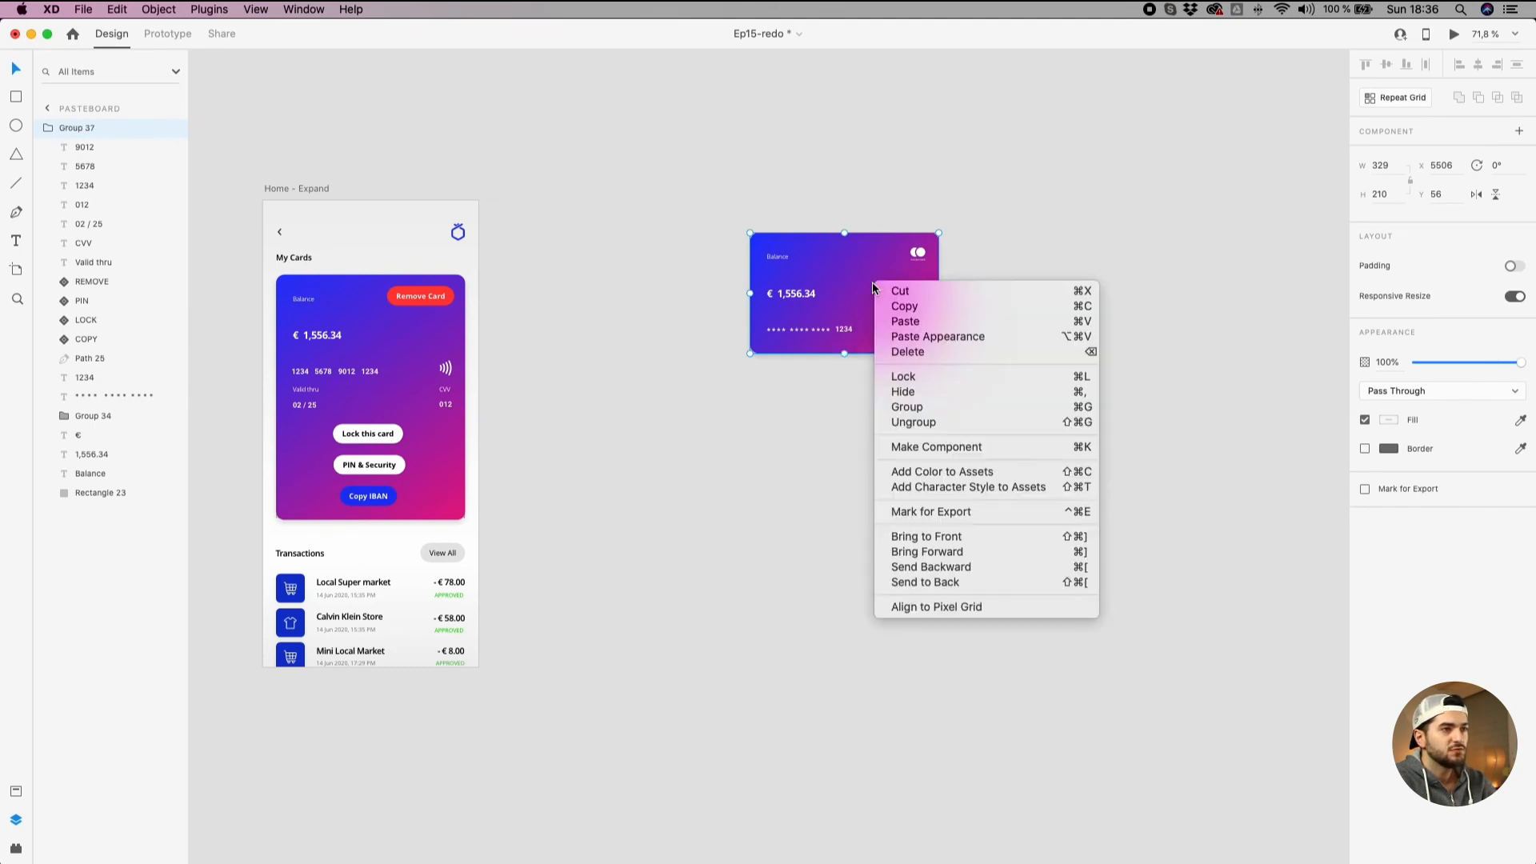
click(894, 424)
click(843, 414)
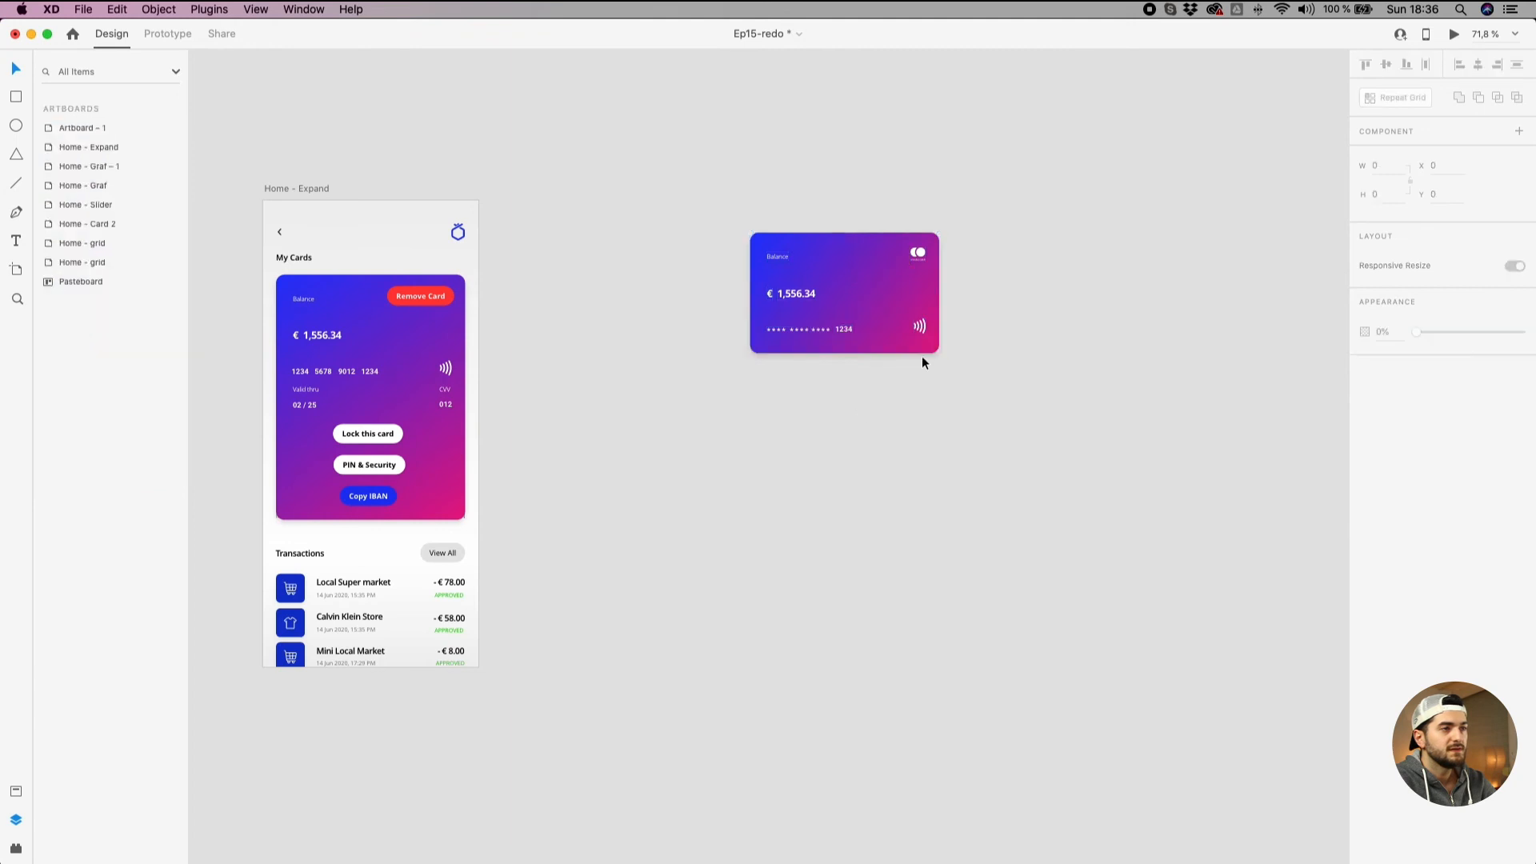
Set the opacity of the hidden REMOVE, PIN, LOCK and COPY buttons on the pasteboard card to 100%.
scroll(918, 366, up, 5)
drag(1008, 134, 600, 401)
click(517, 298)
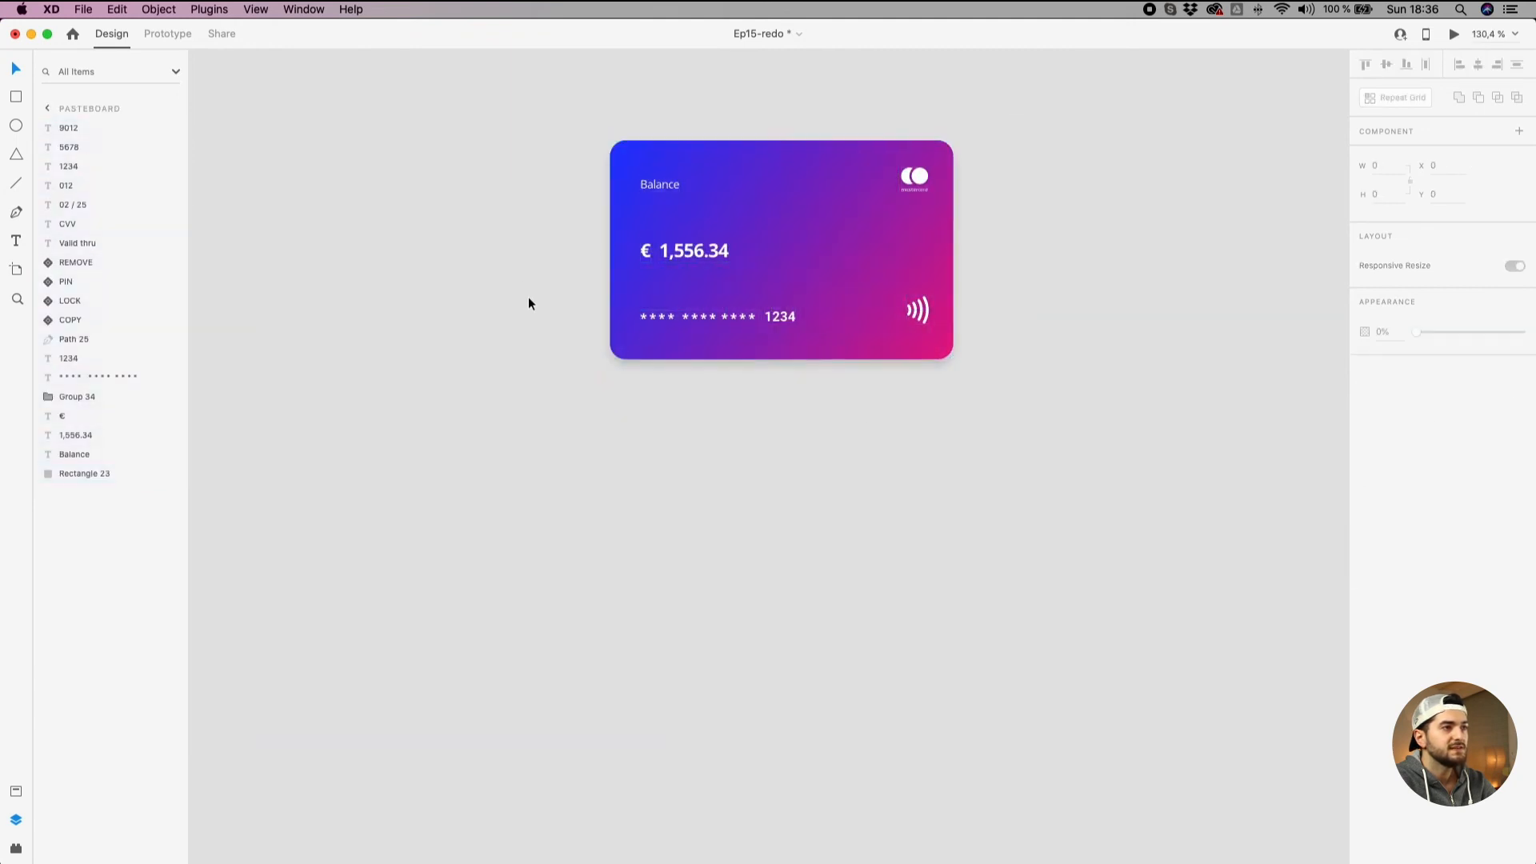
click(844, 316)
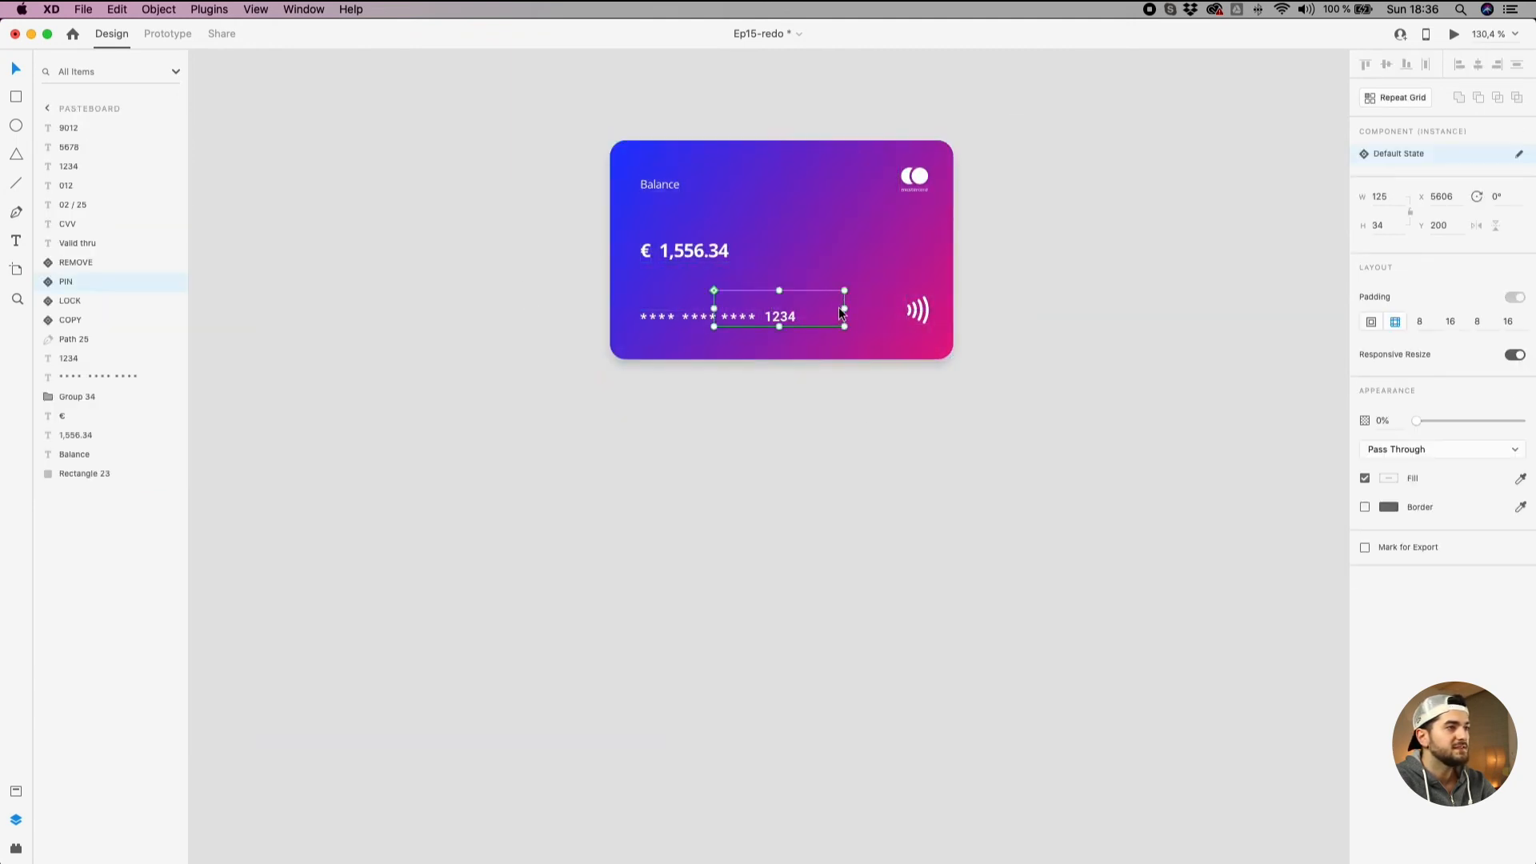
click(76, 264)
shift+click(77, 320)
drag(1415, 388, 1522, 389)
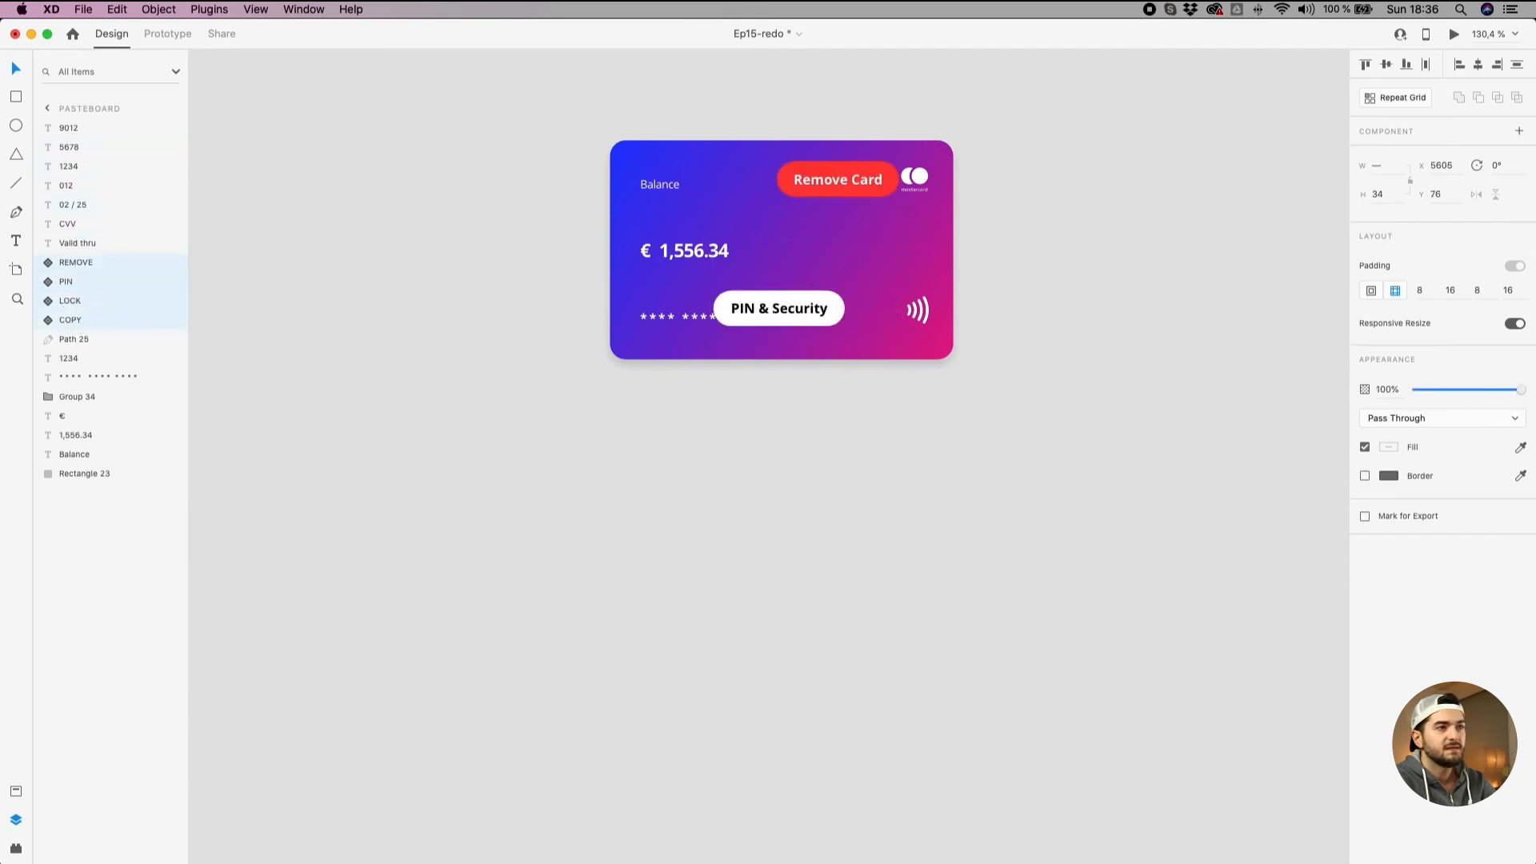
click(826, 423)
drag(797, 309, 795, 269)
drag(793, 308, 796, 258)
key(super+z)
key(super+z)
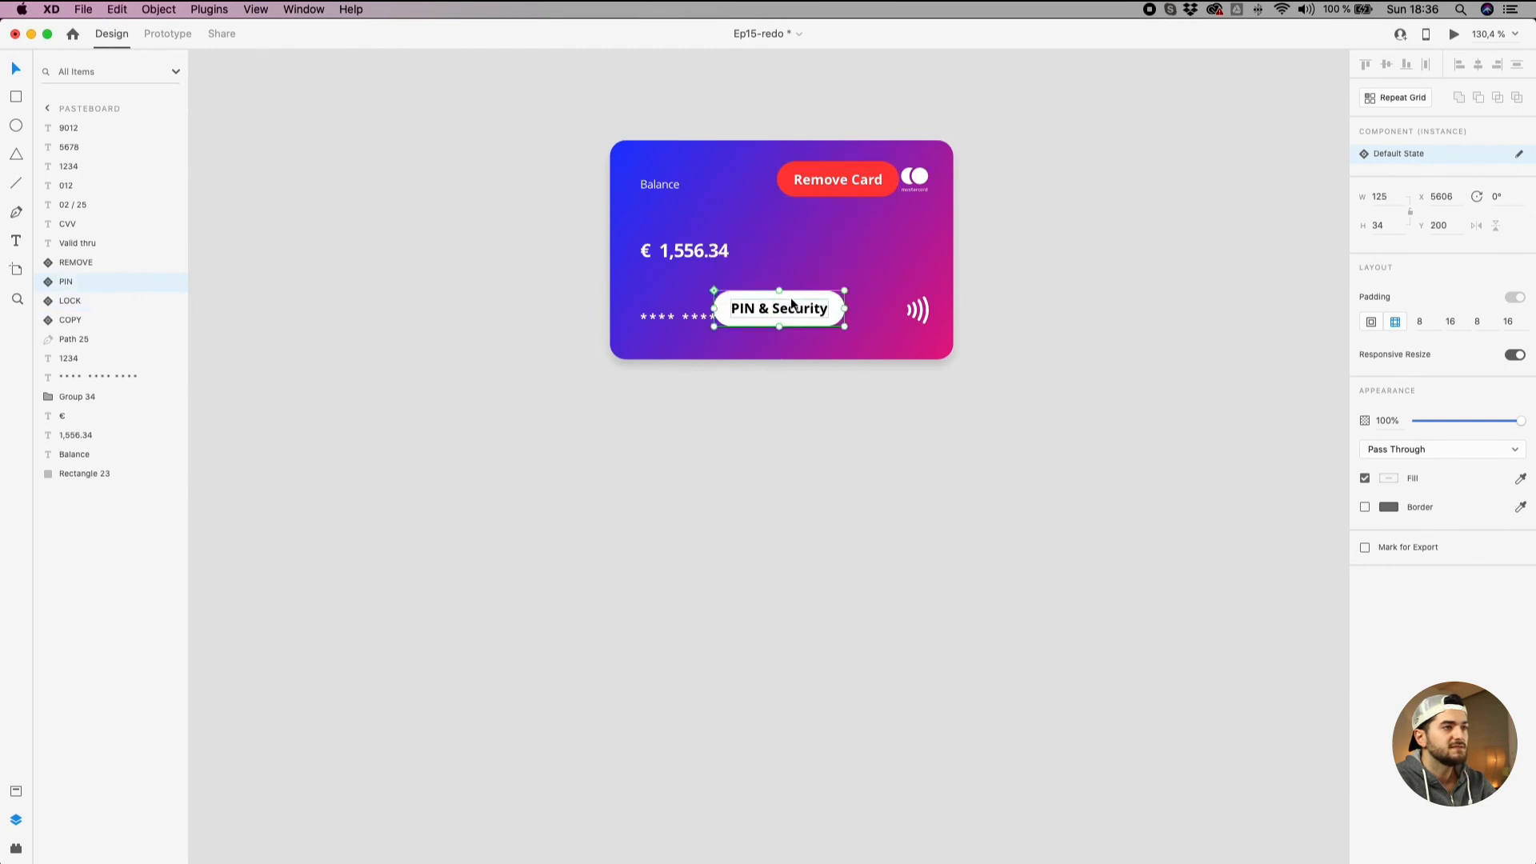
click(754, 400)
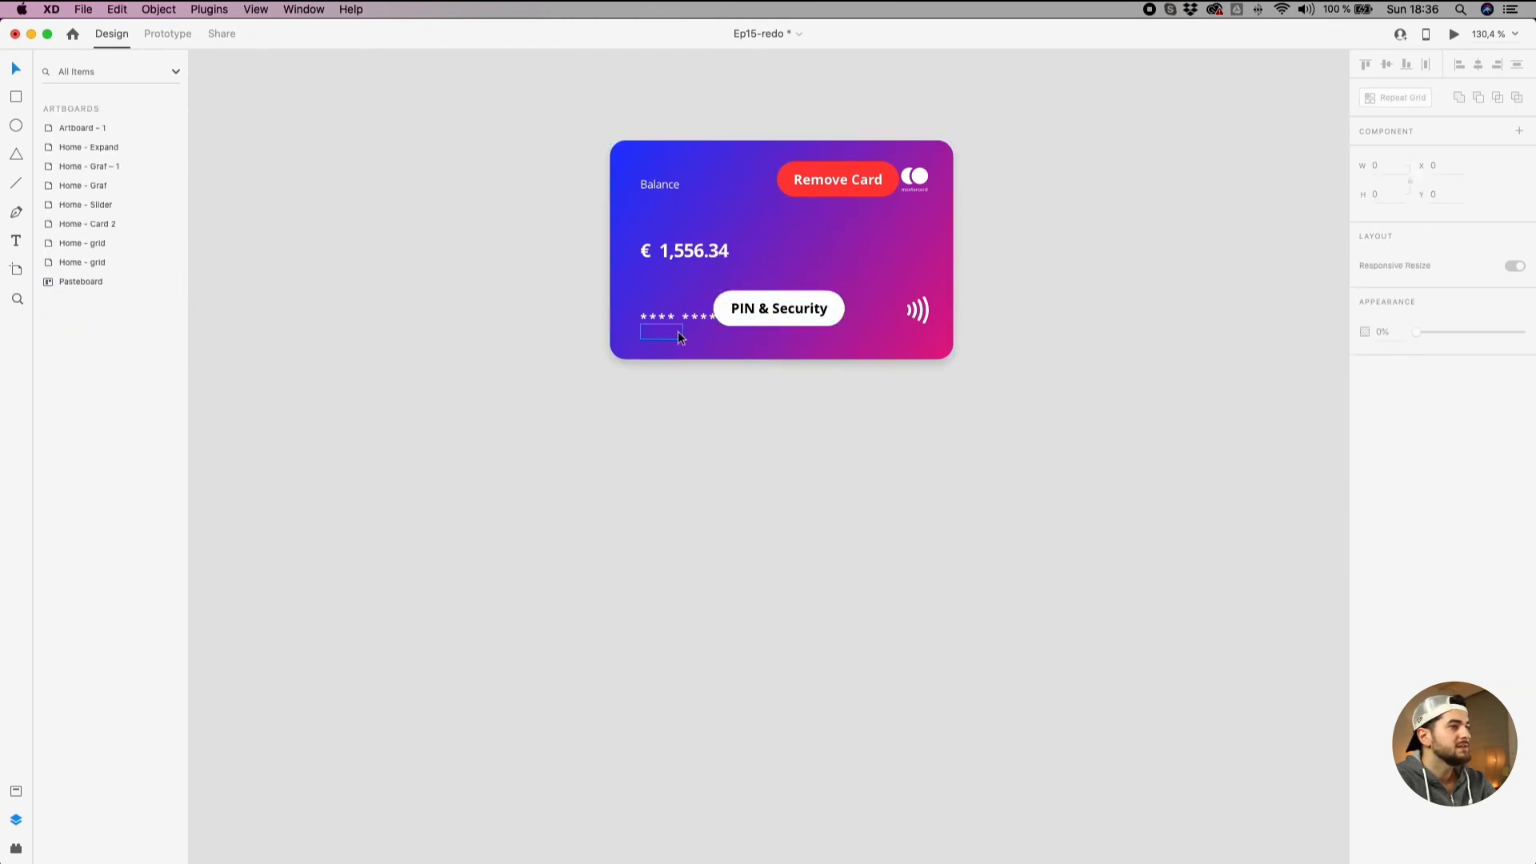
Set the opacity of the three hidden card-number text groups on the pasteboard card to 100%.
click(674, 309)
shift+click(707, 307)
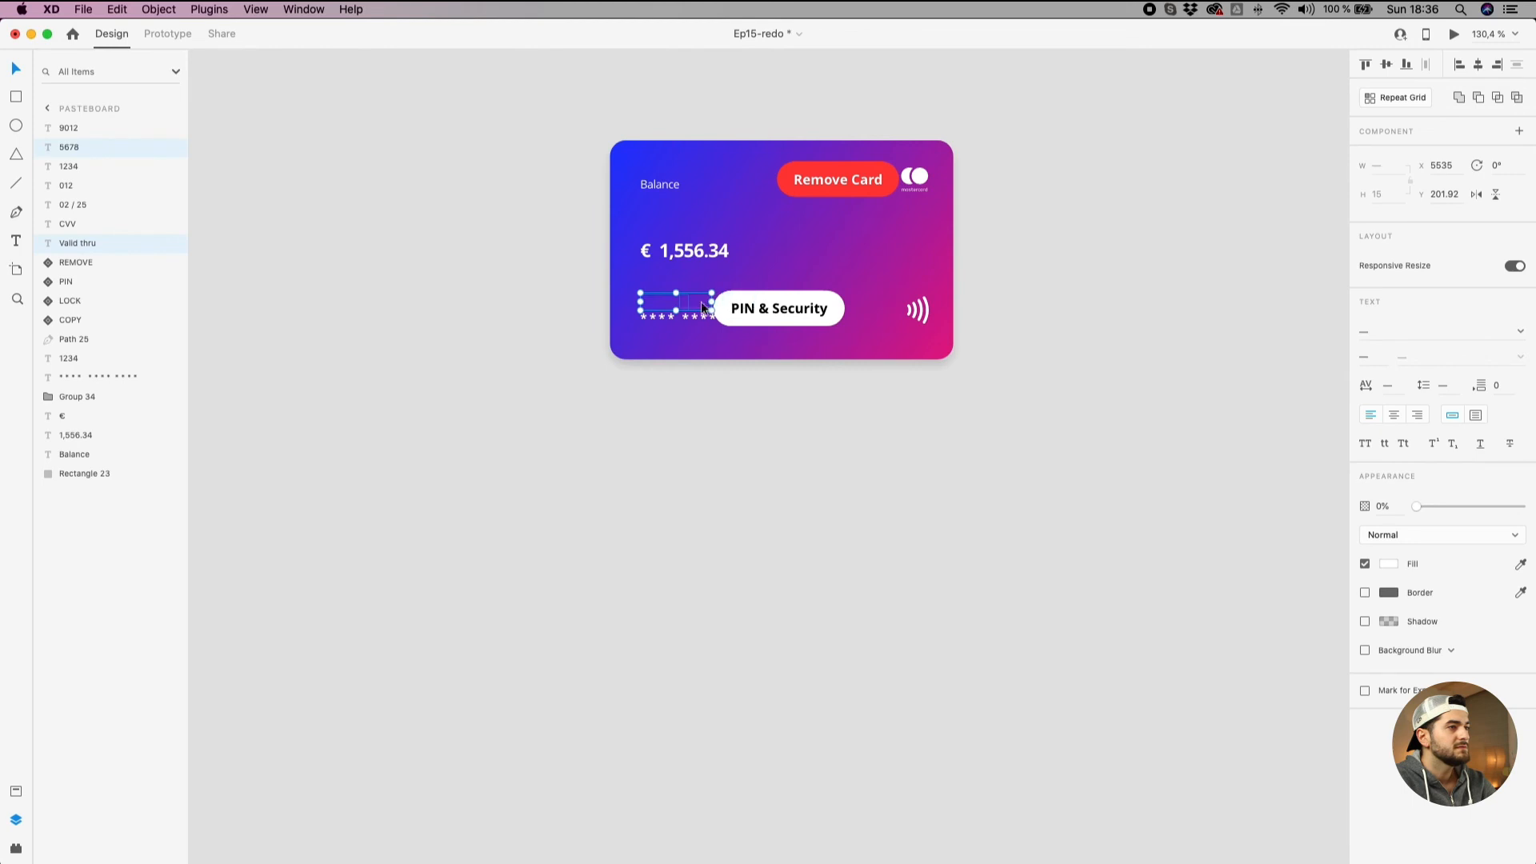
scroll(672, 234, up, 4)
click(59, 131)
shift+click(62, 164)
drag(1417, 507, 1522, 507)
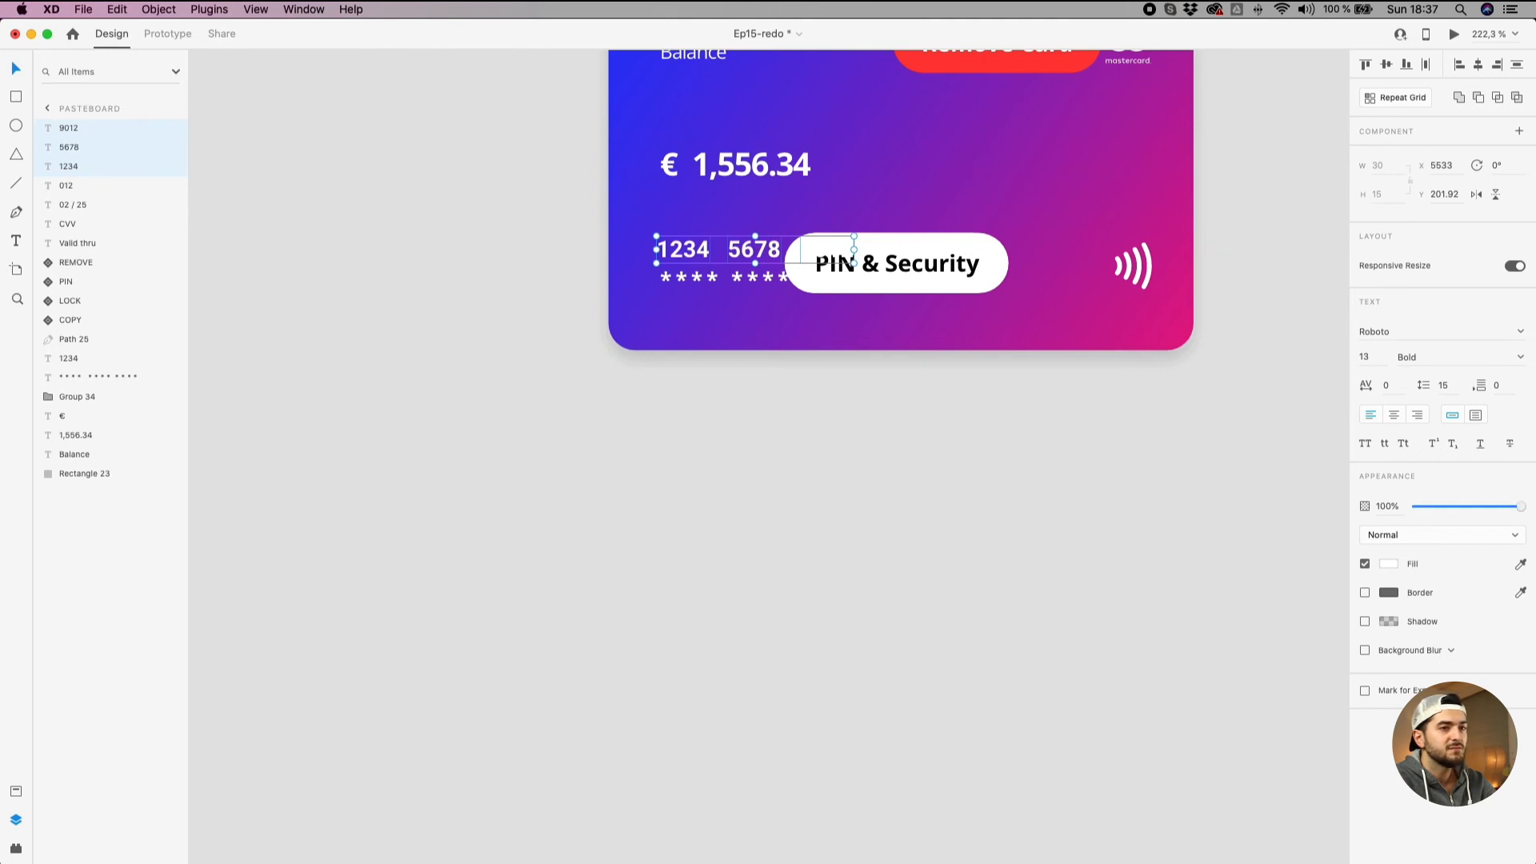
Set the opacity of the hidden expiry date, CVV label and CVV code on the pasteboard card to 100%.
click(693, 307)
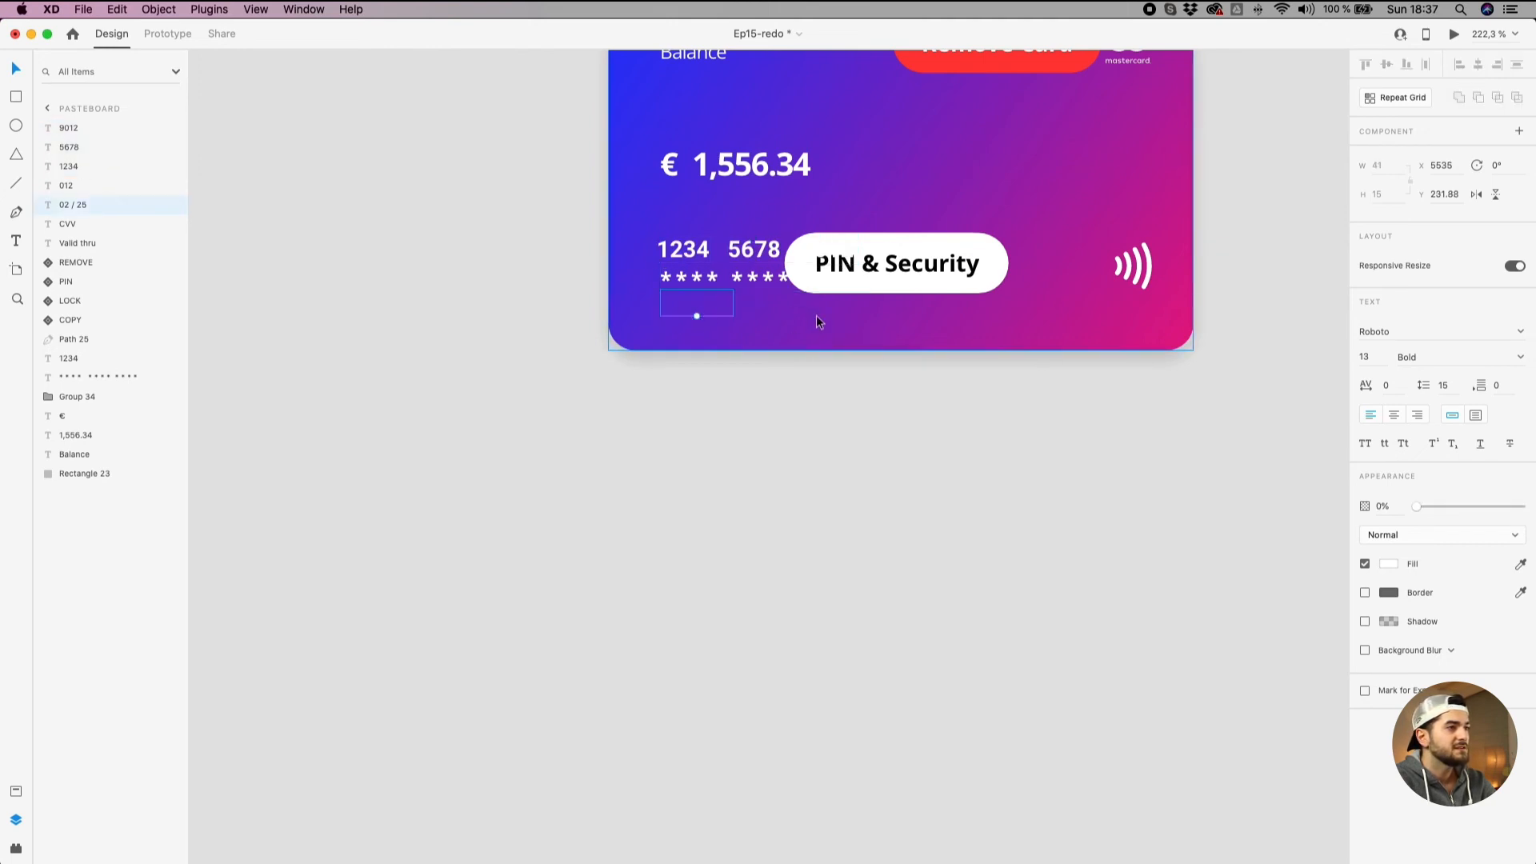
shift+click(73, 228)
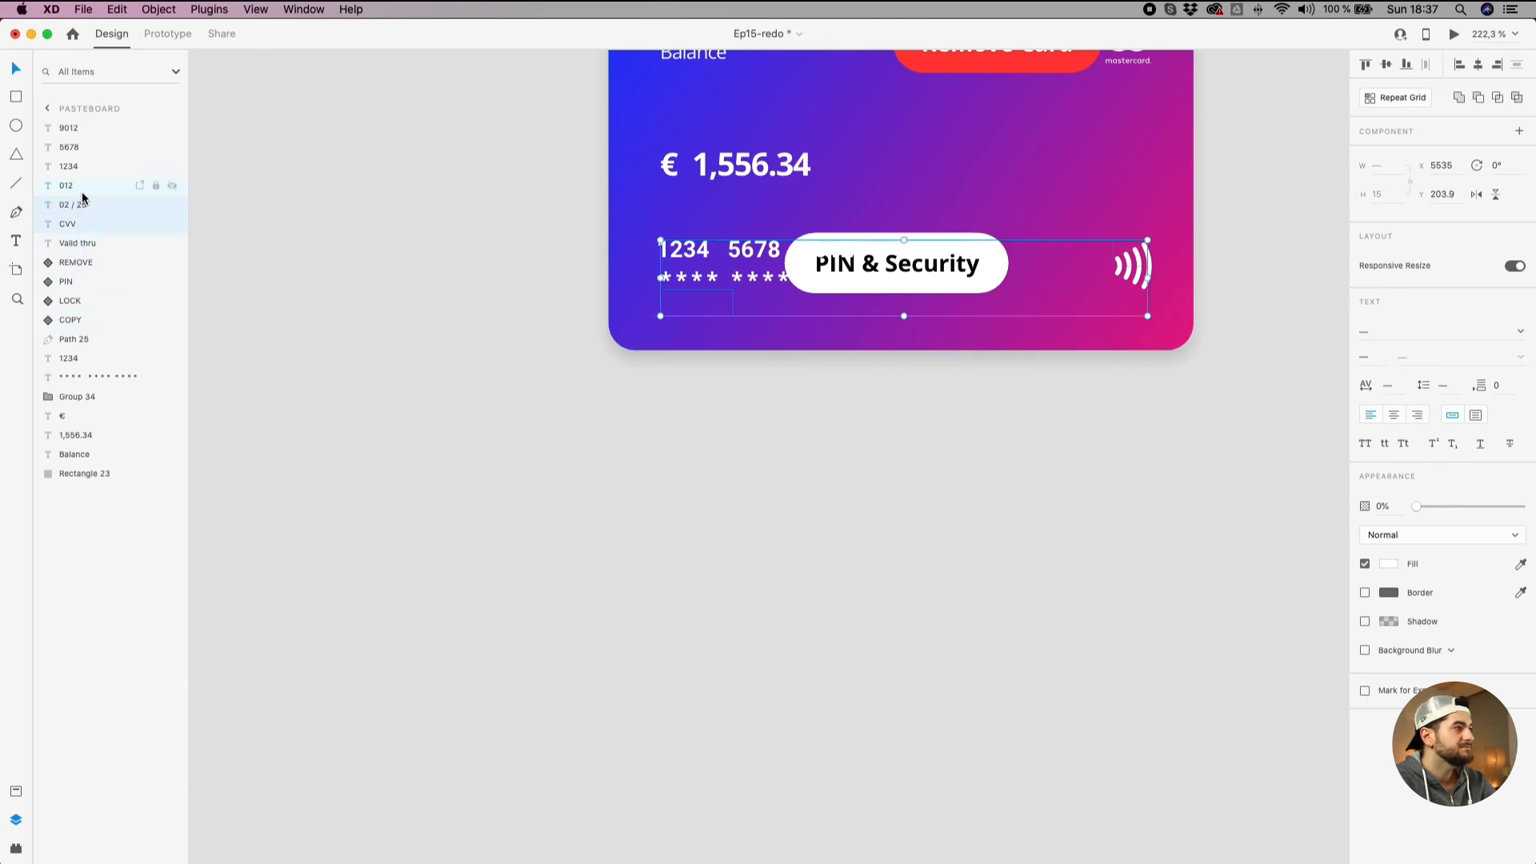
shift+click(80, 188)
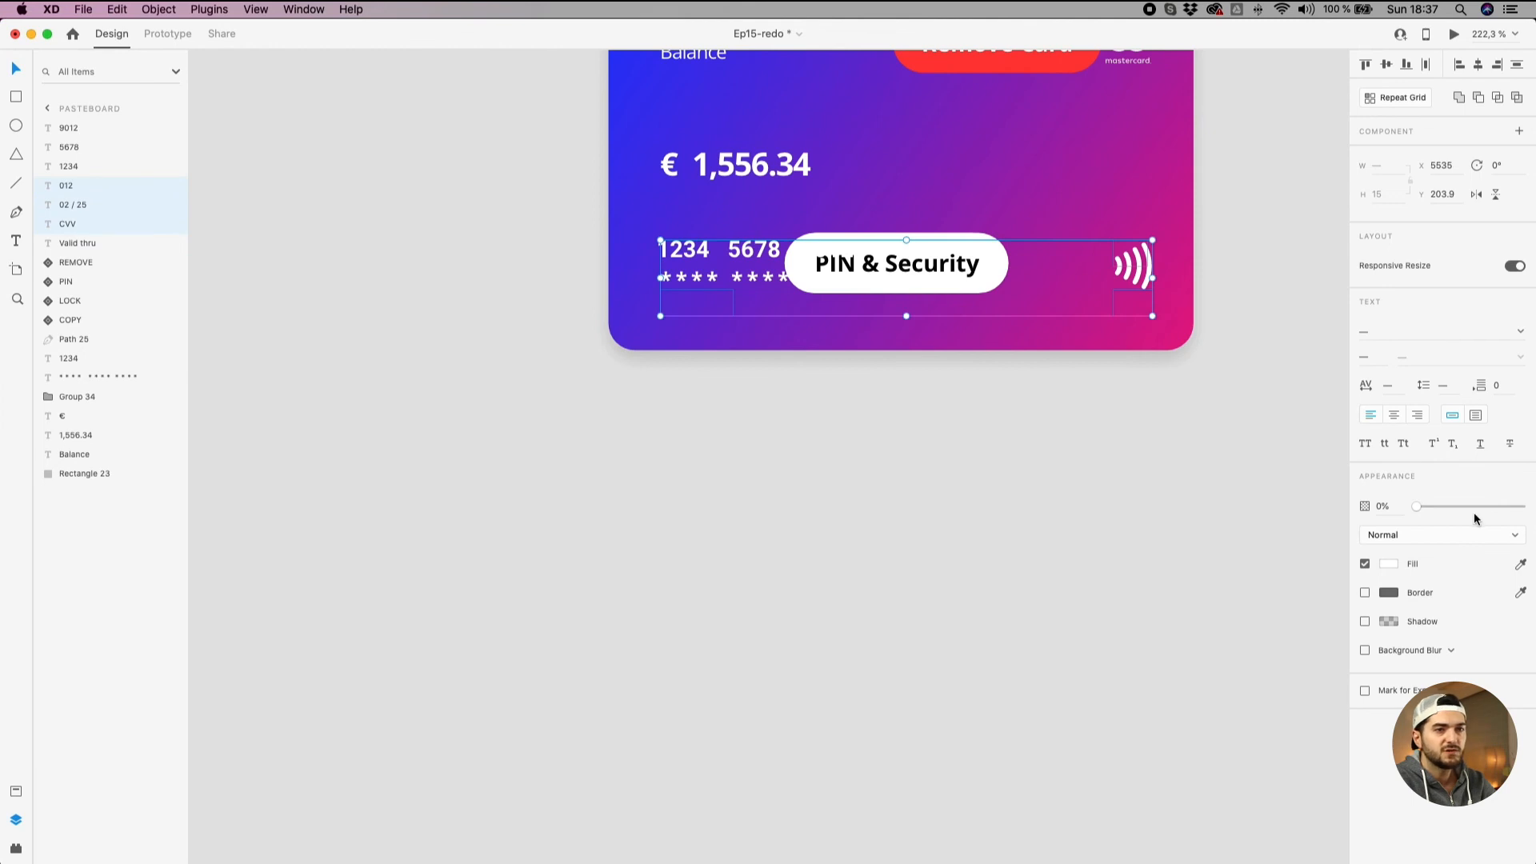
drag(1434, 505, 1522, 507)
click(774, 495)
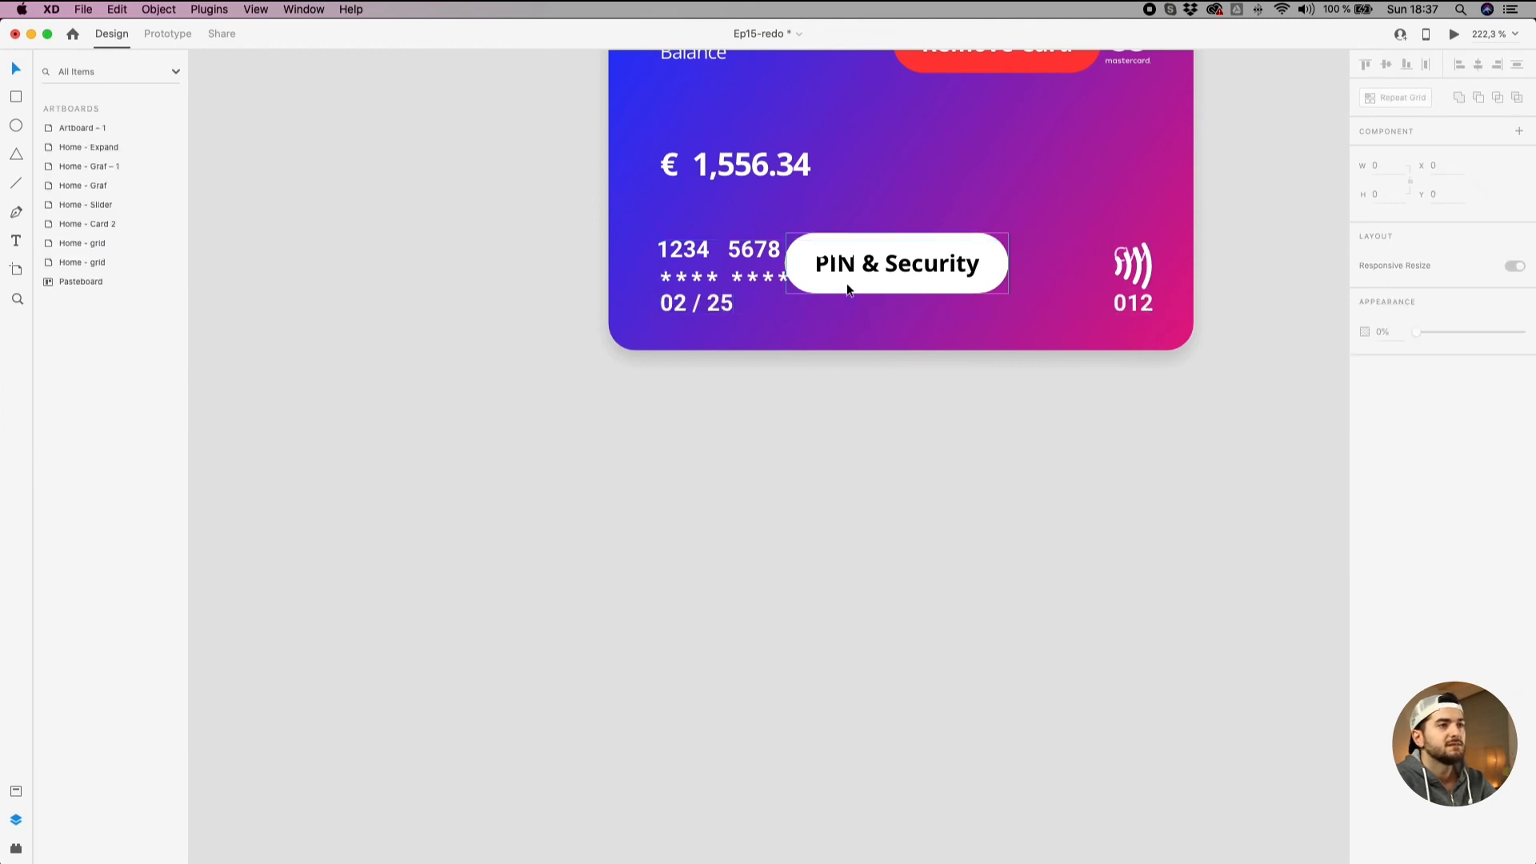
Examine the revealed layers on the pasteboard card and compare them with the cards in Home - Expand and Home - Graf – 1.
drag(880, 238, 840, 401)
click(928, 229)
scroll(520, 484, down, 2)
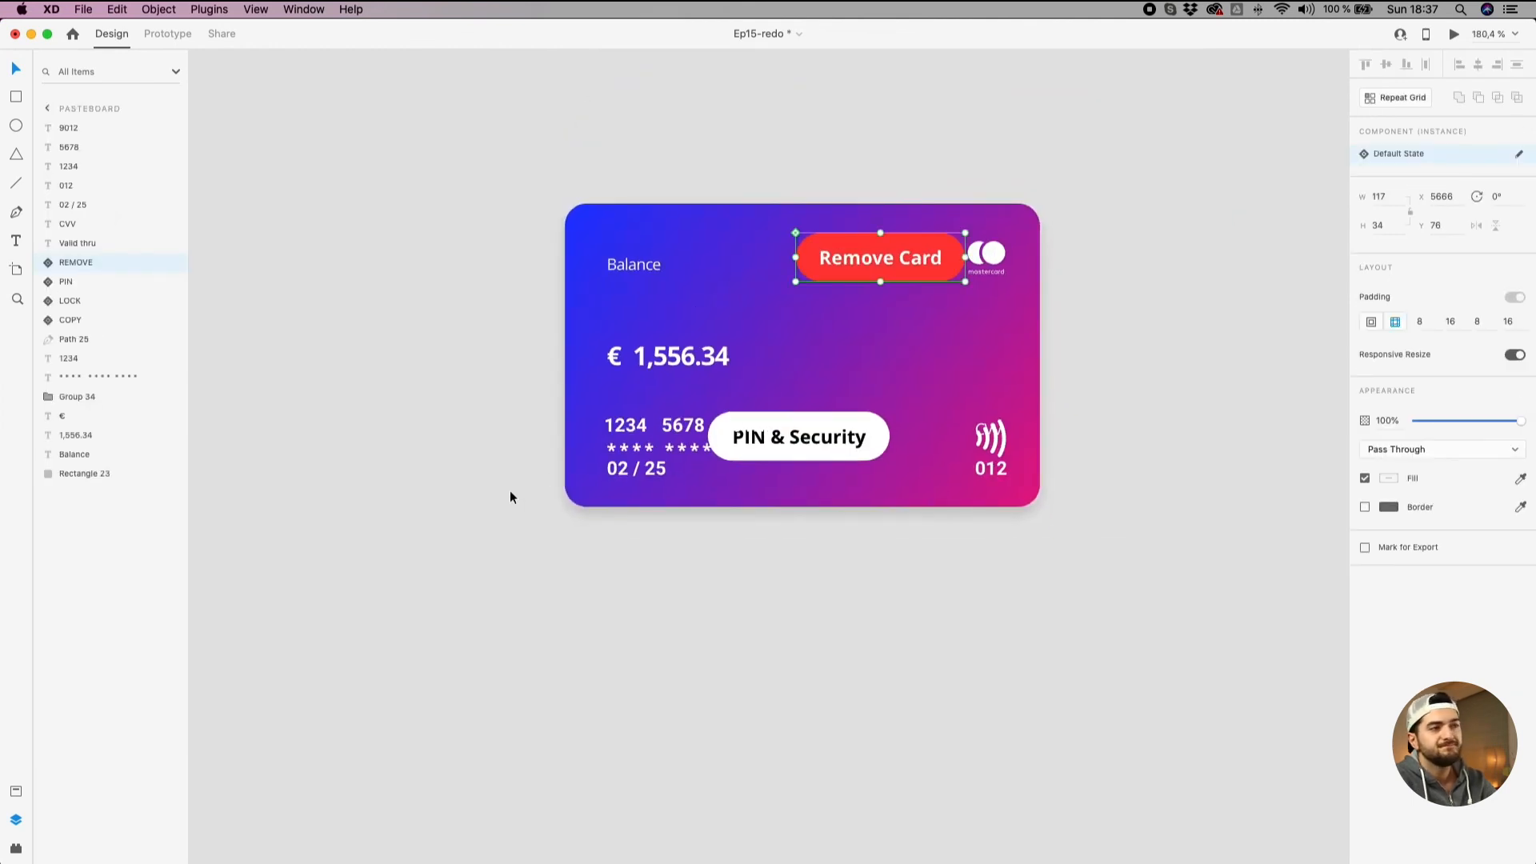
scroll(698, 413, down, 1)
scroll(694, 440, up, 1)
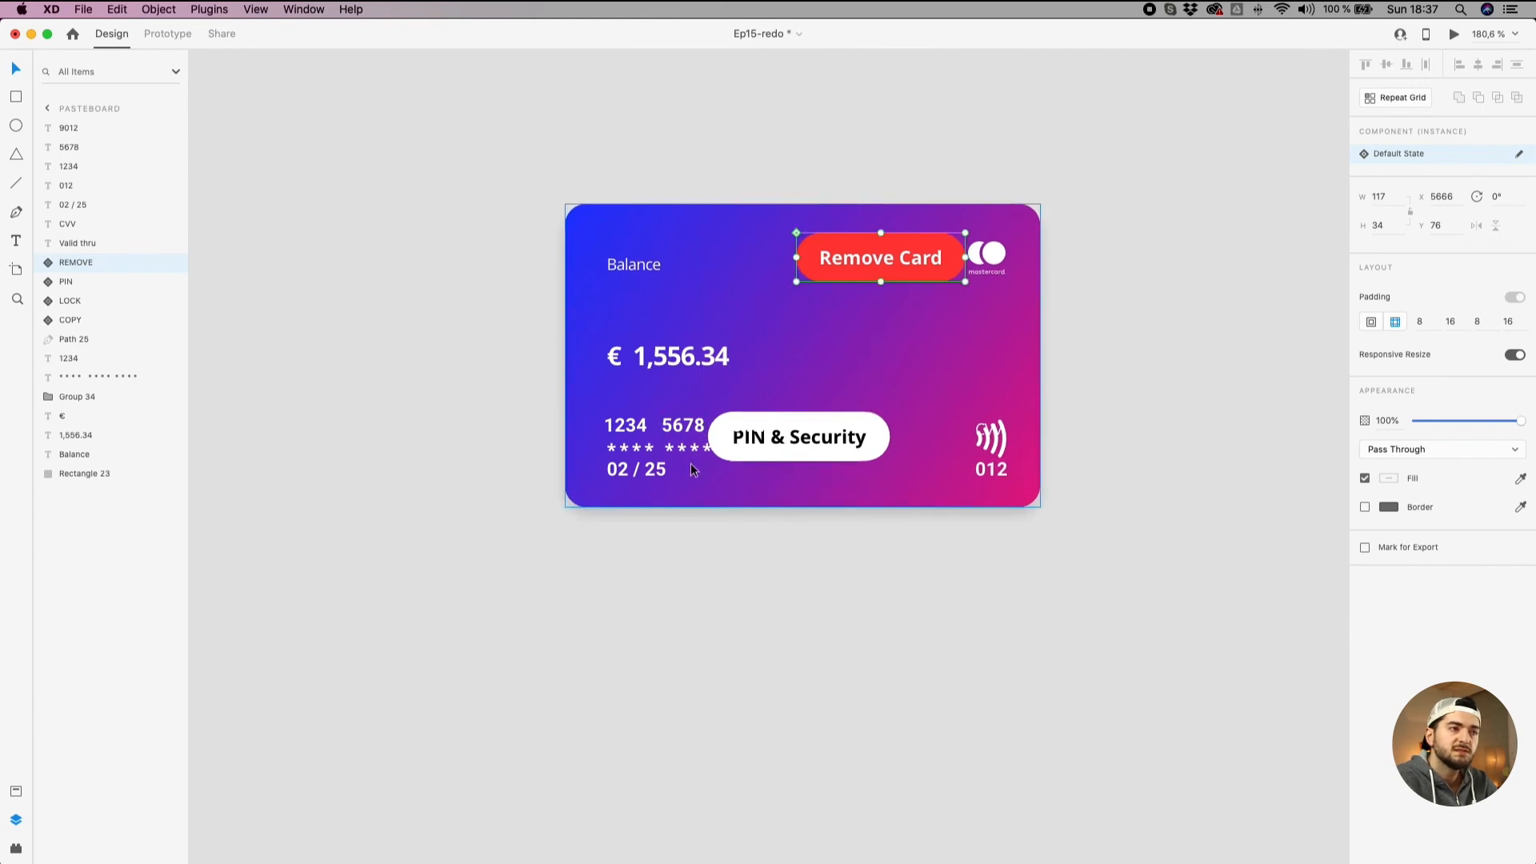
scroll(933, 455, down, 5)
click(808, 530)
drag(685, 525, 938, 476)
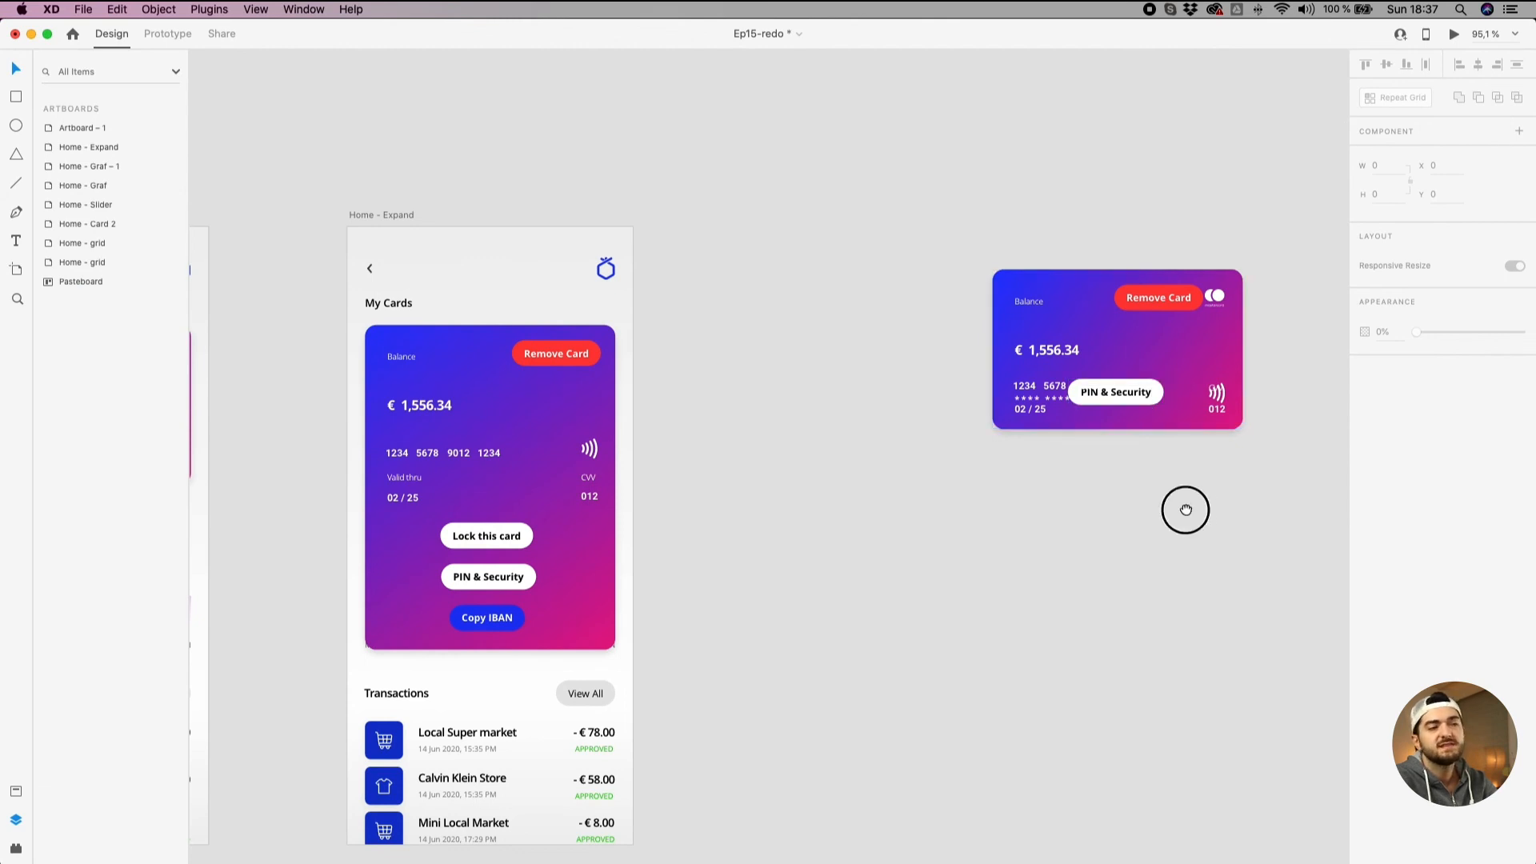
scroll(1183, 507, right, 2)
click(1126, 356)
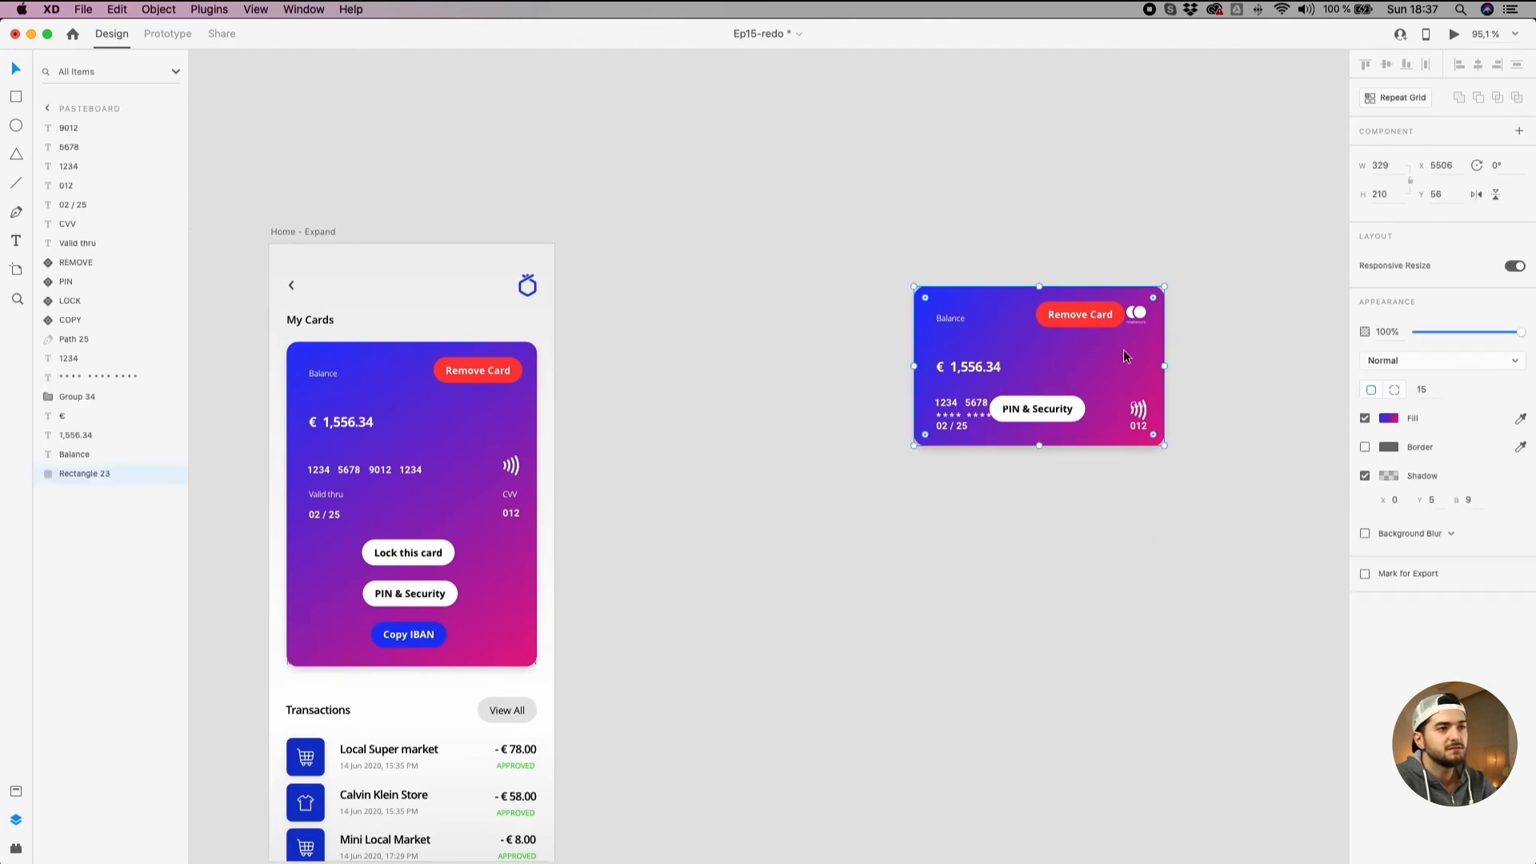
scroll(1085, 575, down, 2)
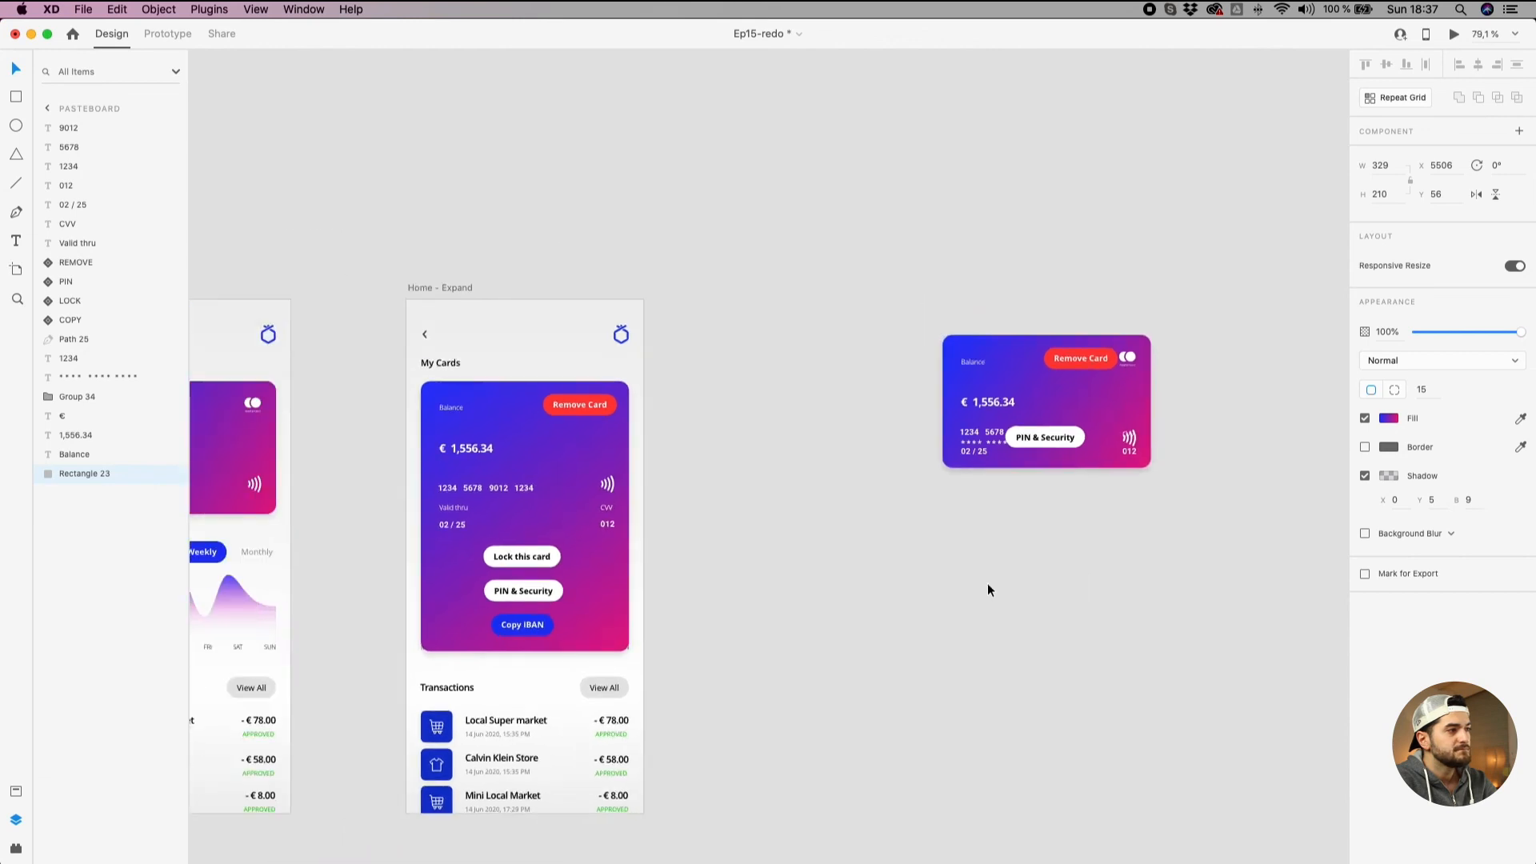
drag(765, 621, 1041, 491)
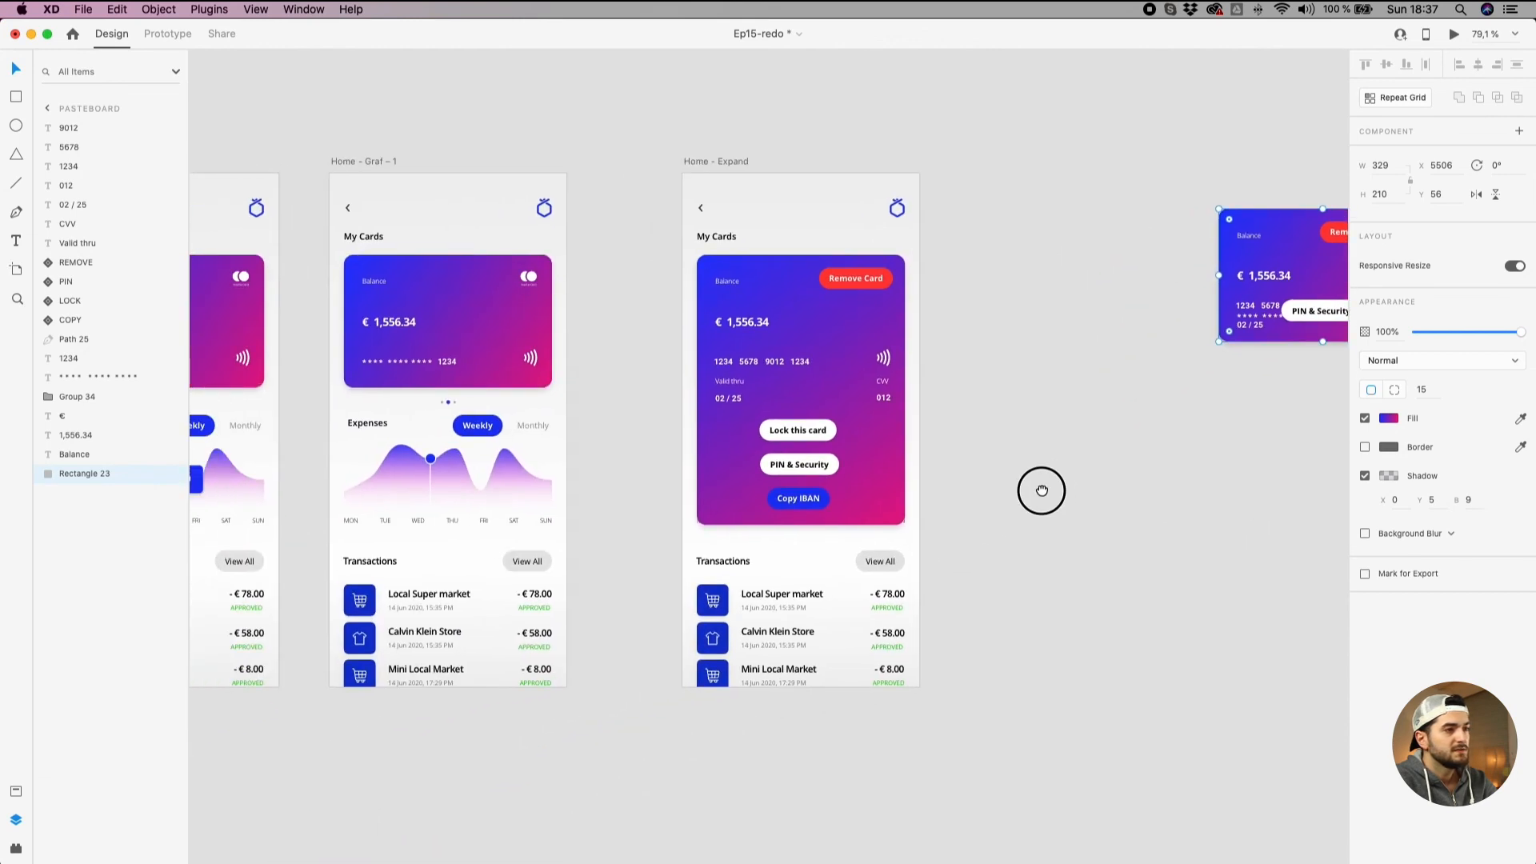
scroll(1040, 490, down, 1)
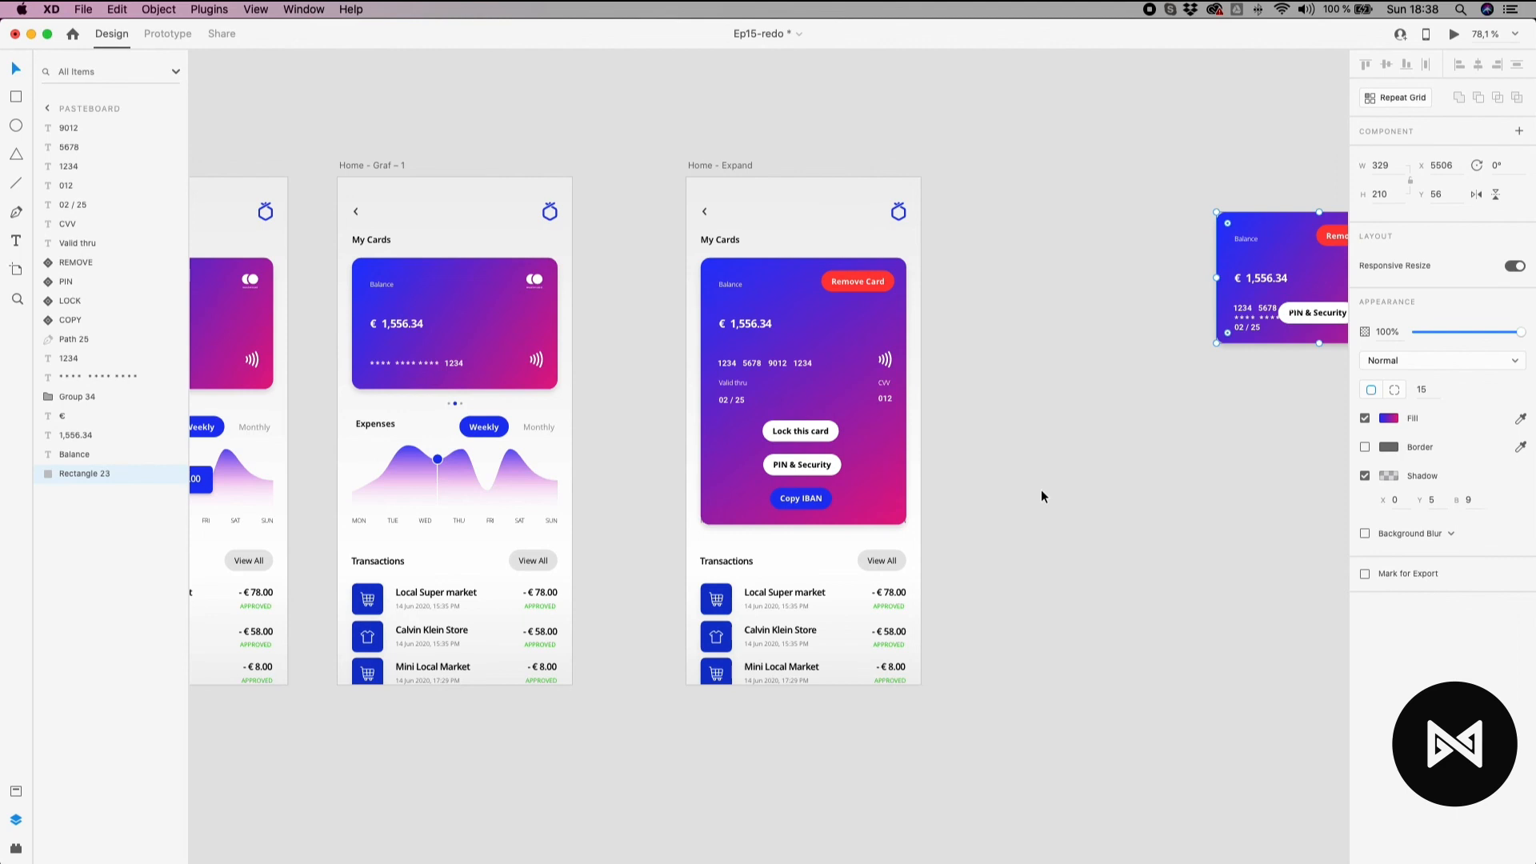
Preview the prototype from the Home - grid artboard and swipe from the orange card to the second card.
scroll(991, 442, down, 3)
click(540, 715)
scroll(376, 178, left, 10)
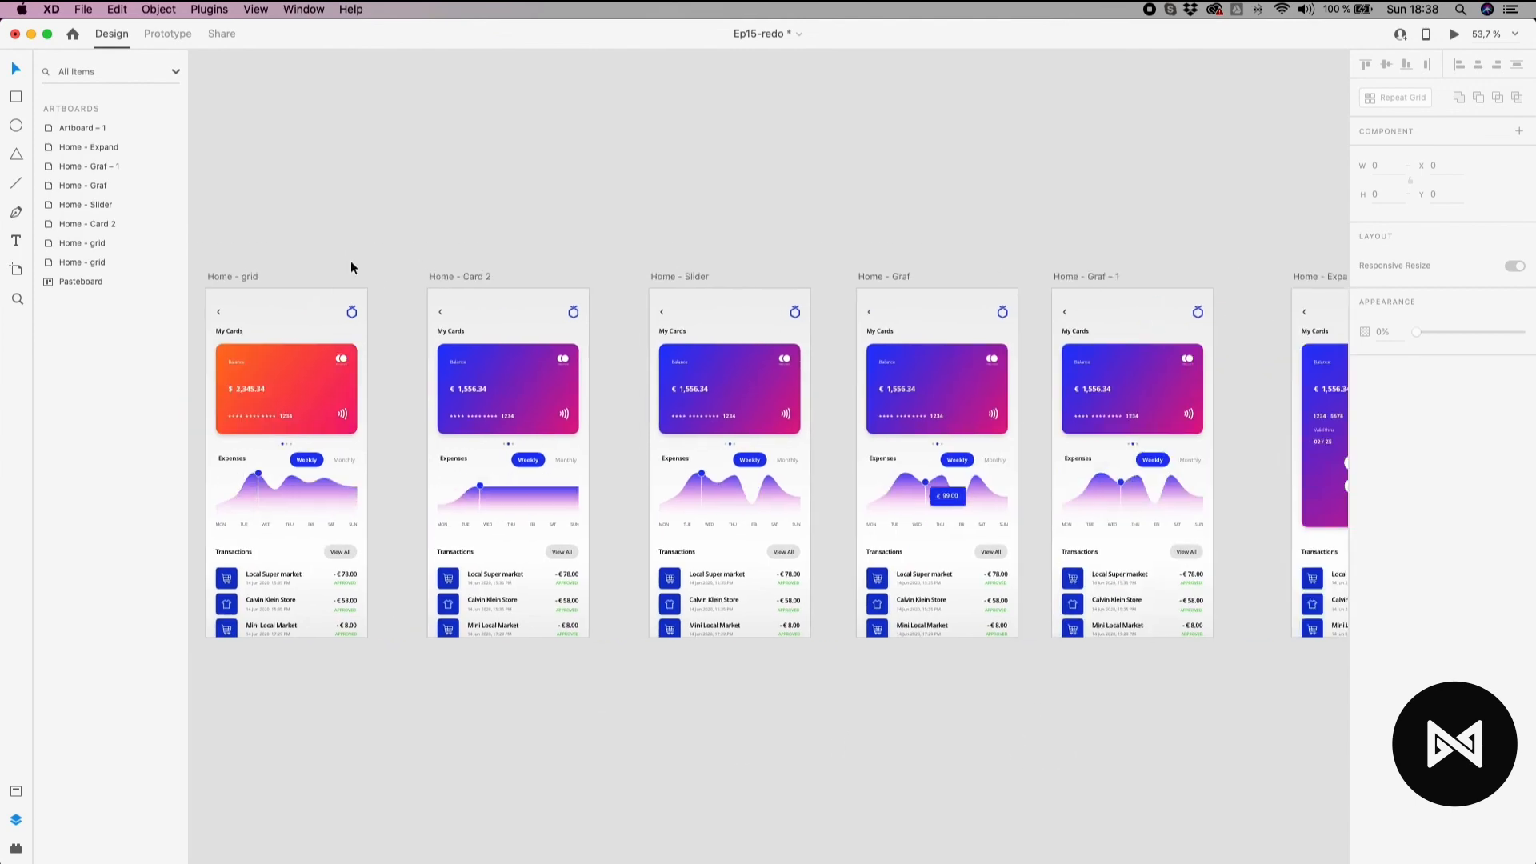
click(320, 273)
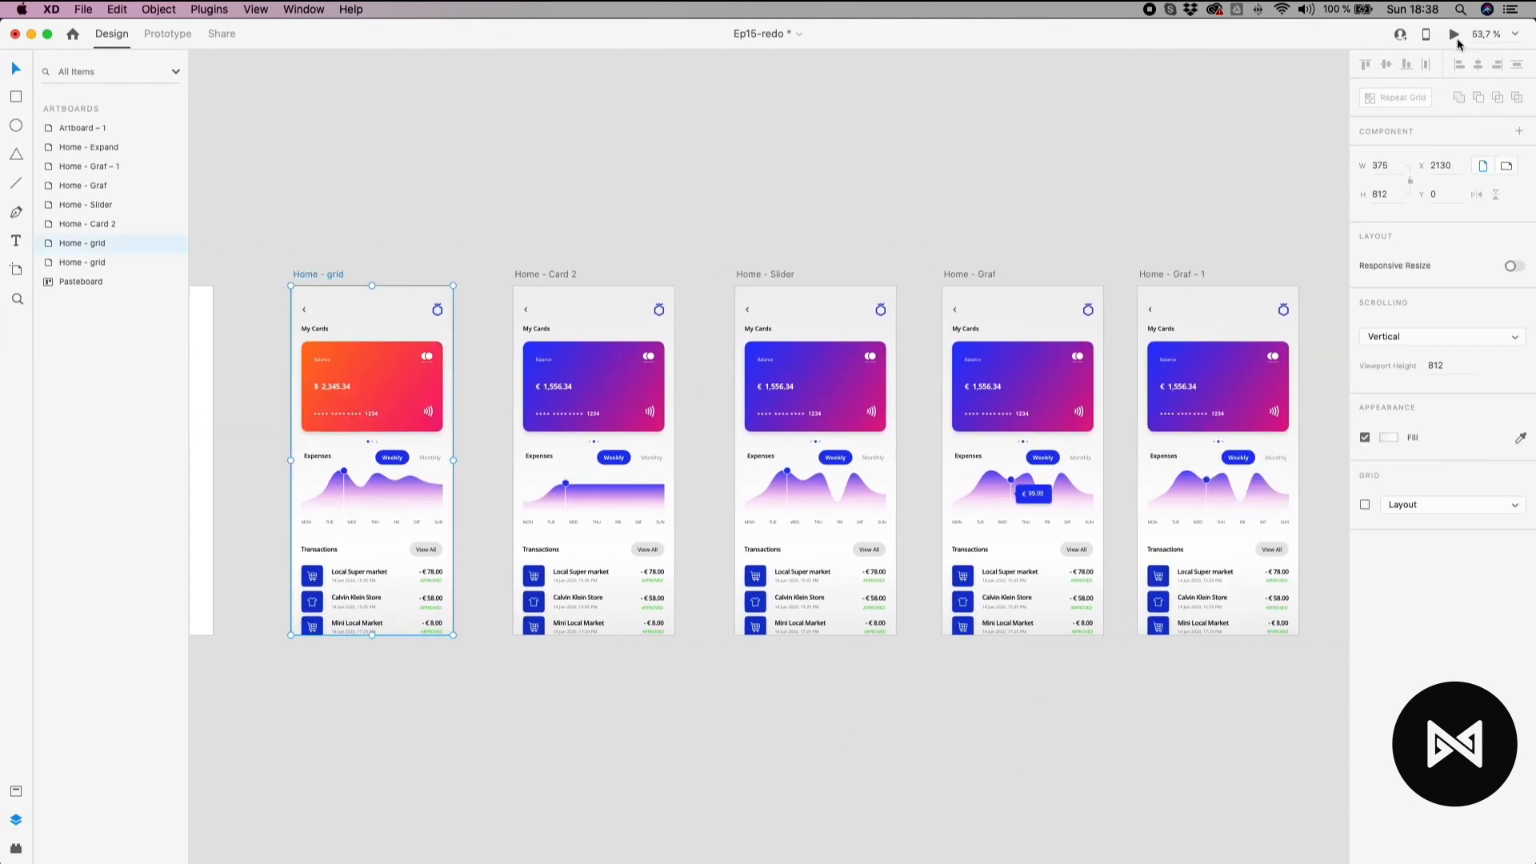
click(1453, 33)
drag(893, 384, 814, 375)
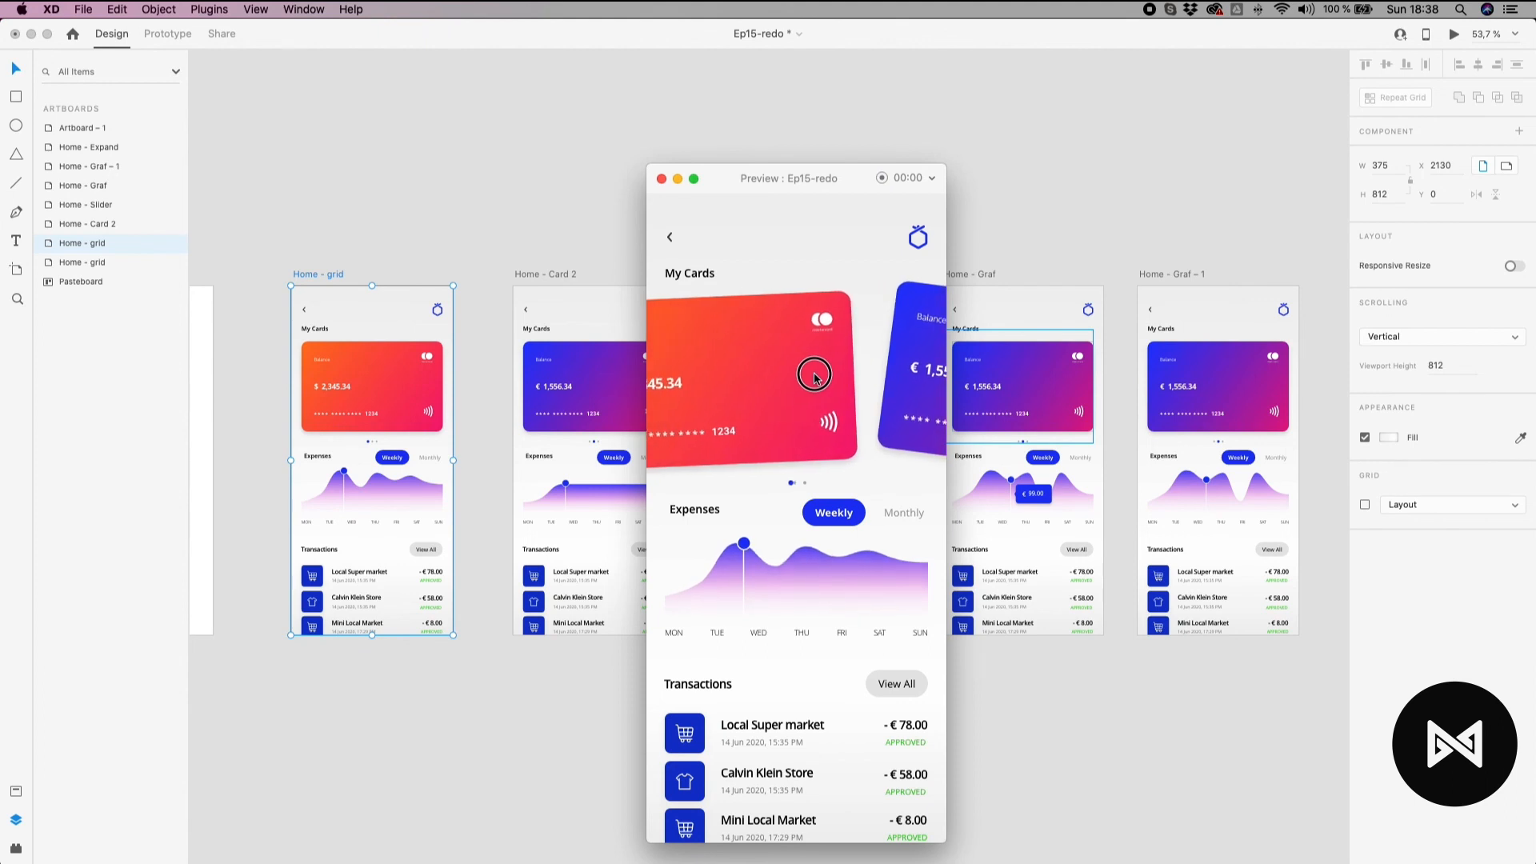
drag(815, 376, 512, 410)
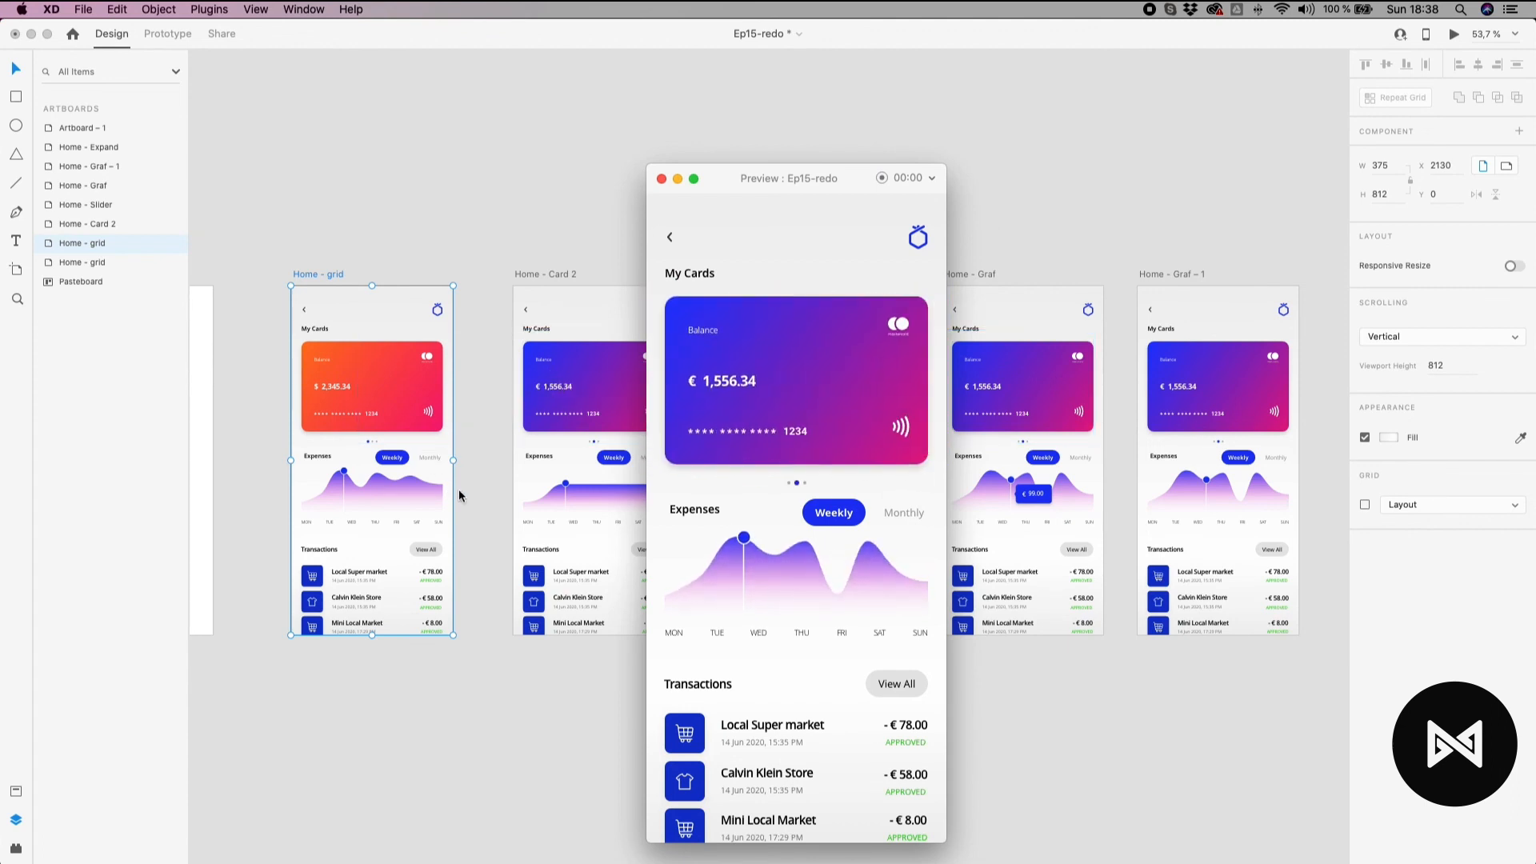
Slide the graph marker from Tuesday to Wednesday, test expanding and collapsing the card, and close the preview.
drag(746, 539, 798, 570)
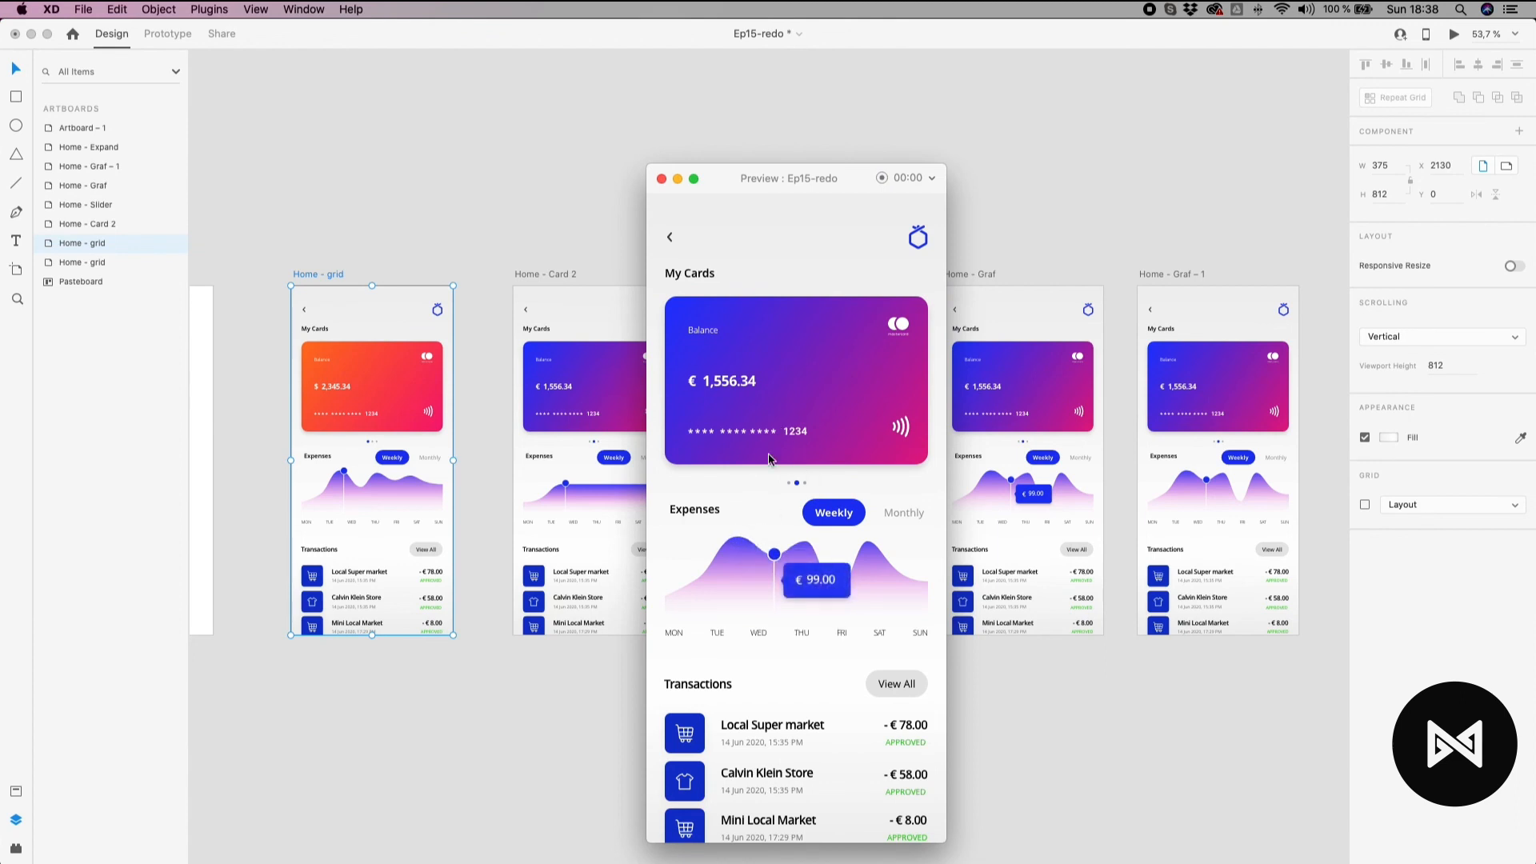
click(852, 395)
click(852, 395)
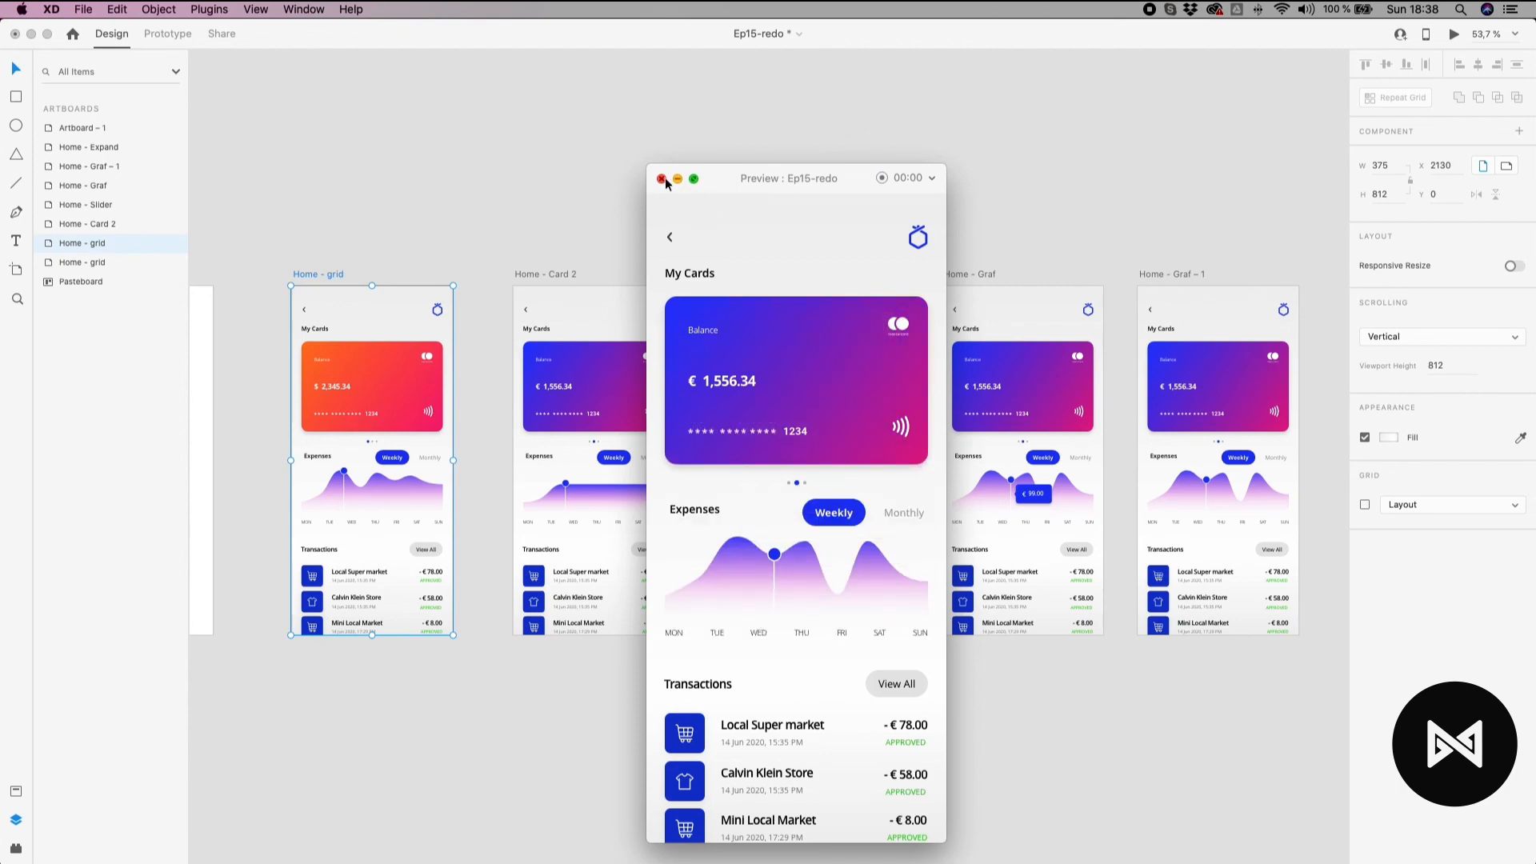
click(662, 179)
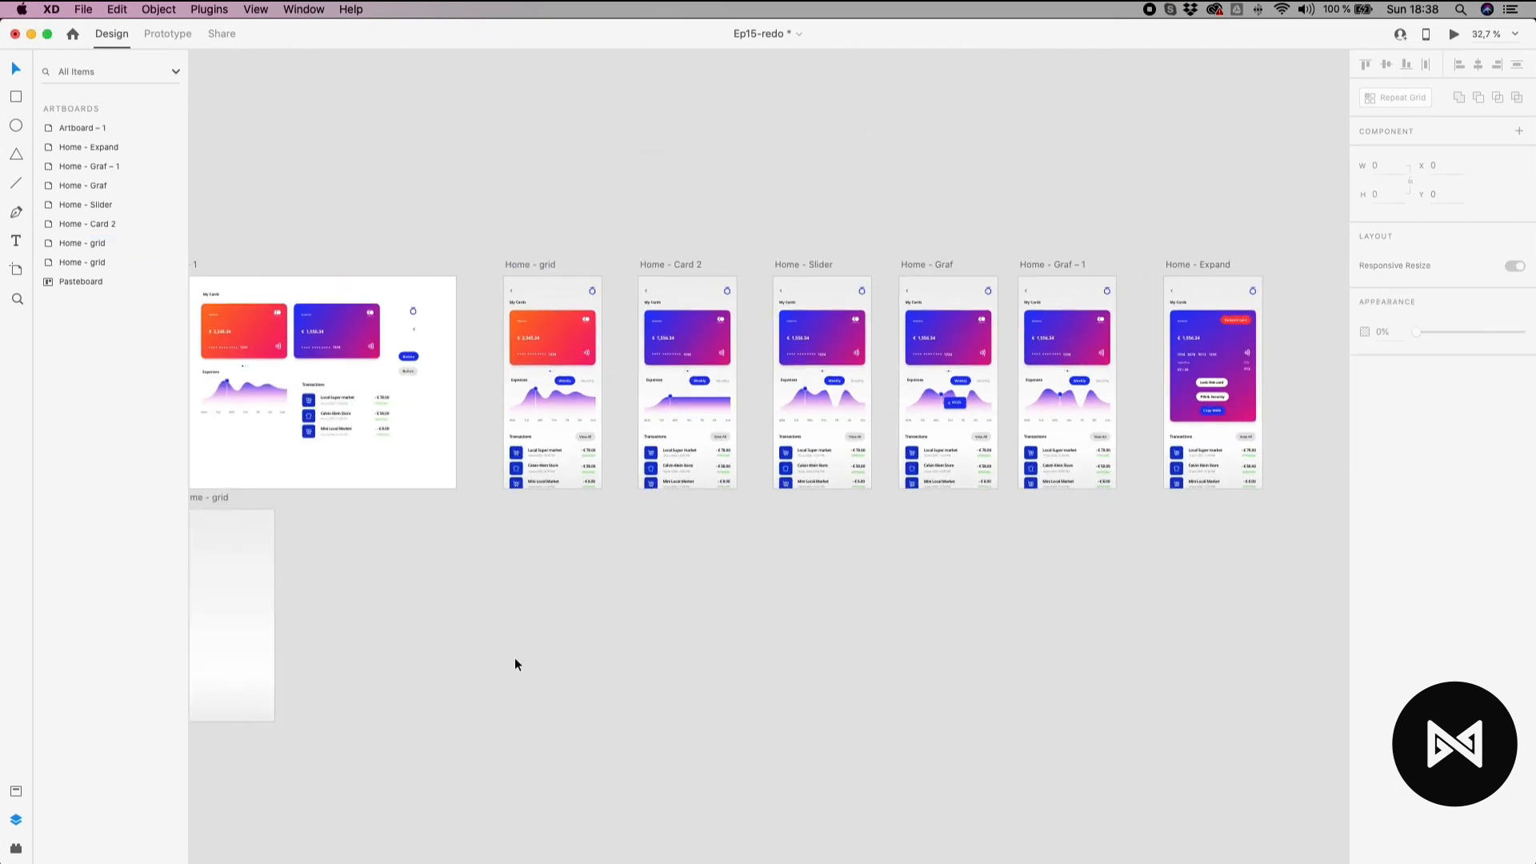
Duplicate the blue Button component from Artboard – 1 and place the copy on empty pasteboard above the artboards.
scroll(515, 662, up, 5)
scroll(737, 306, up, 5)
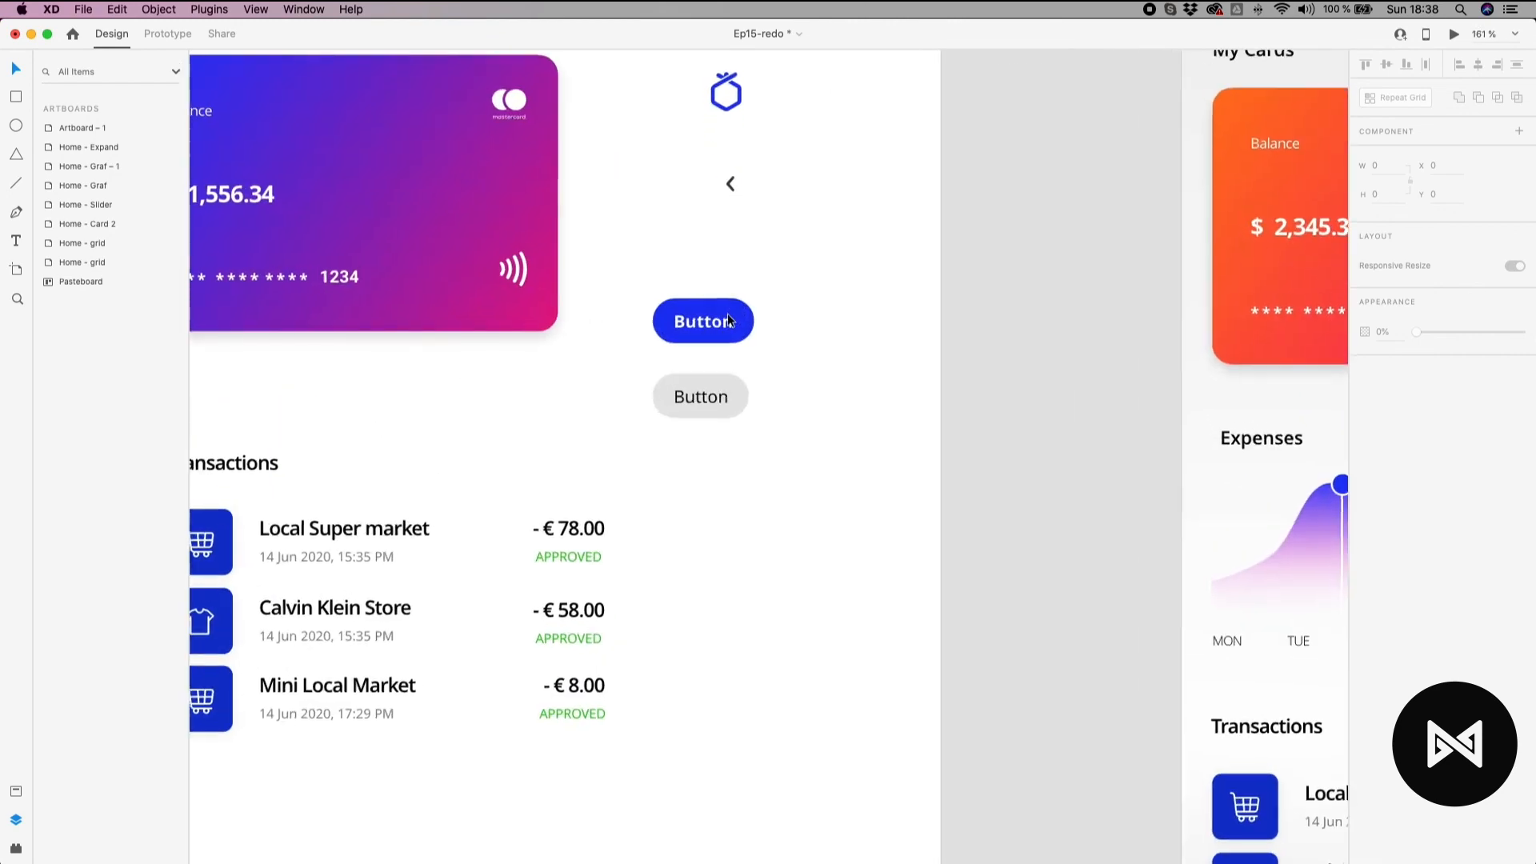
click(729, 318)
drag(728, 322, 1032, 392)
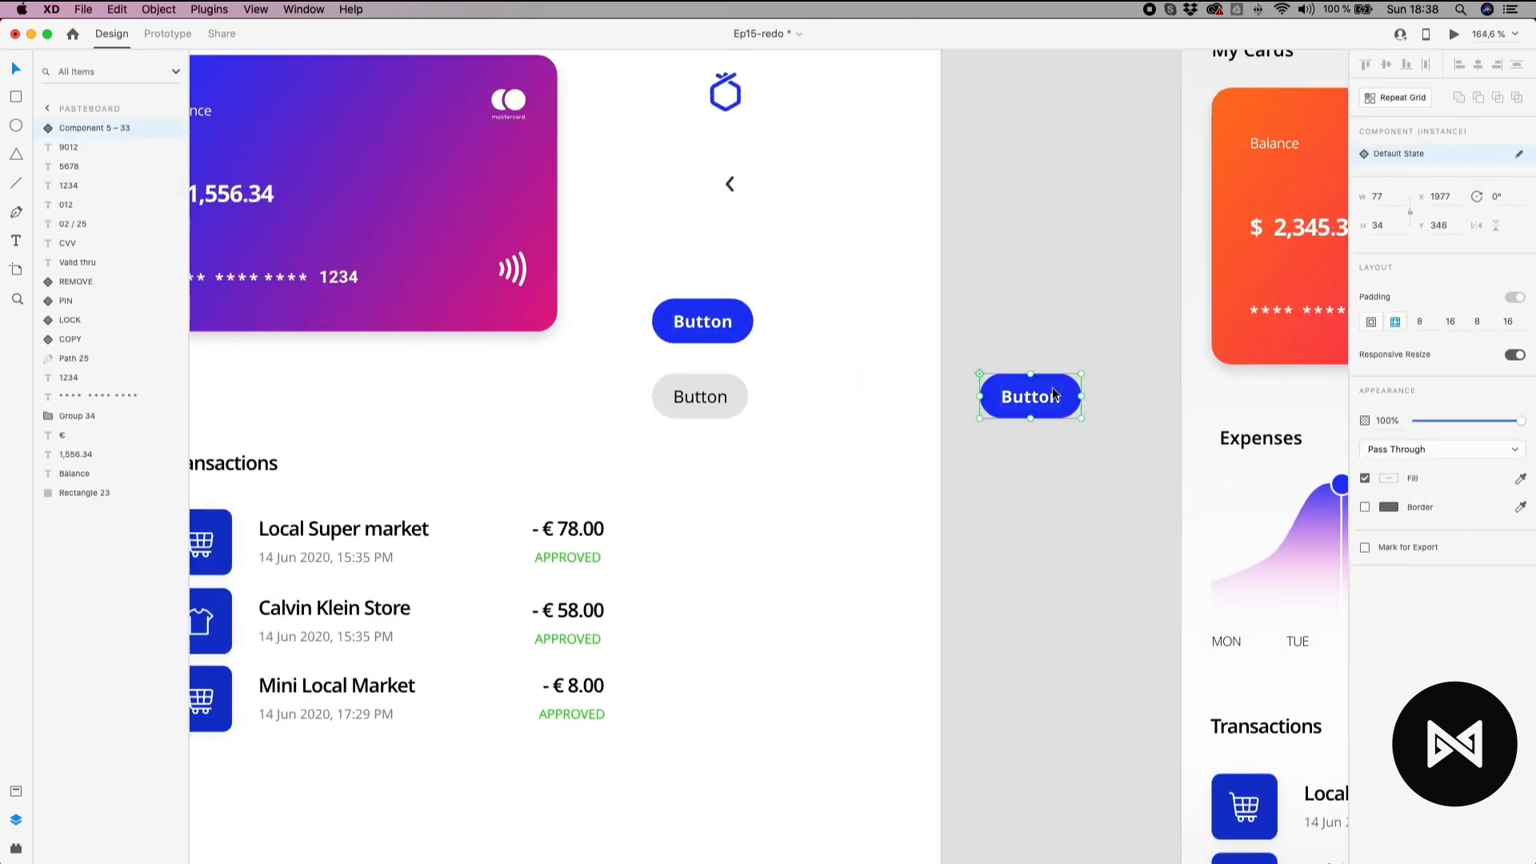
scroll(1040, 384, down, 3)
drag(1073, 287, 891, 607)
drag(855, 710, 790, 334)
Replace the duplicated button's label with the long placeholder text "skanjksnfkjsdnjklsdnslkdnjk".
scroll(881, 160, up, 5)
scroll(790, 334, up, 5)
double_click(792, 364)
double_click(791, 365)
text(skanjksnfkjsdnjklsdnslkdnjk)
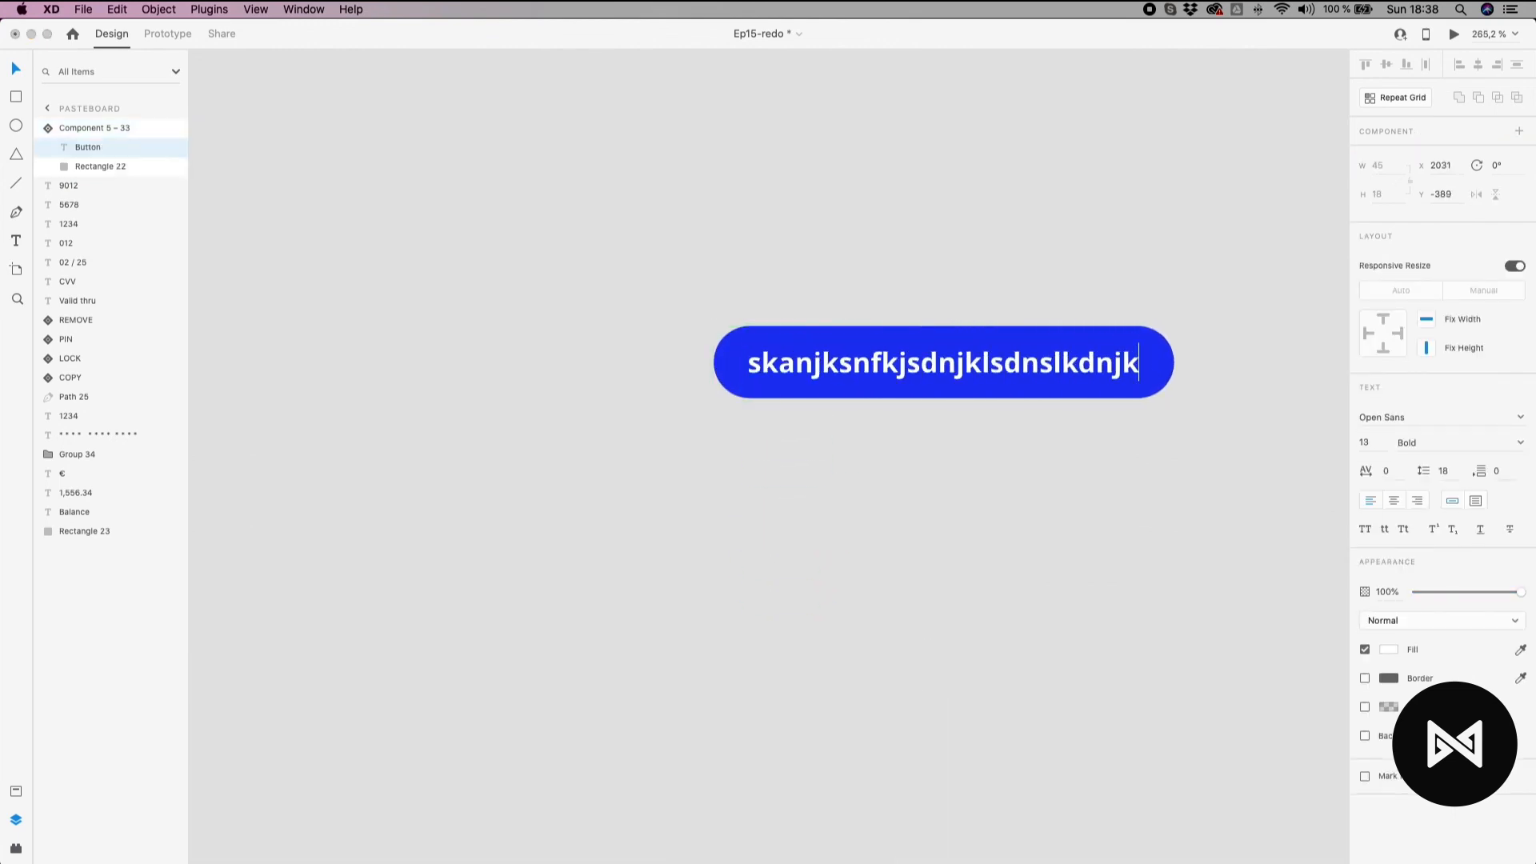
Leave the long label's text editing and deselect the button component.
key(Escape)
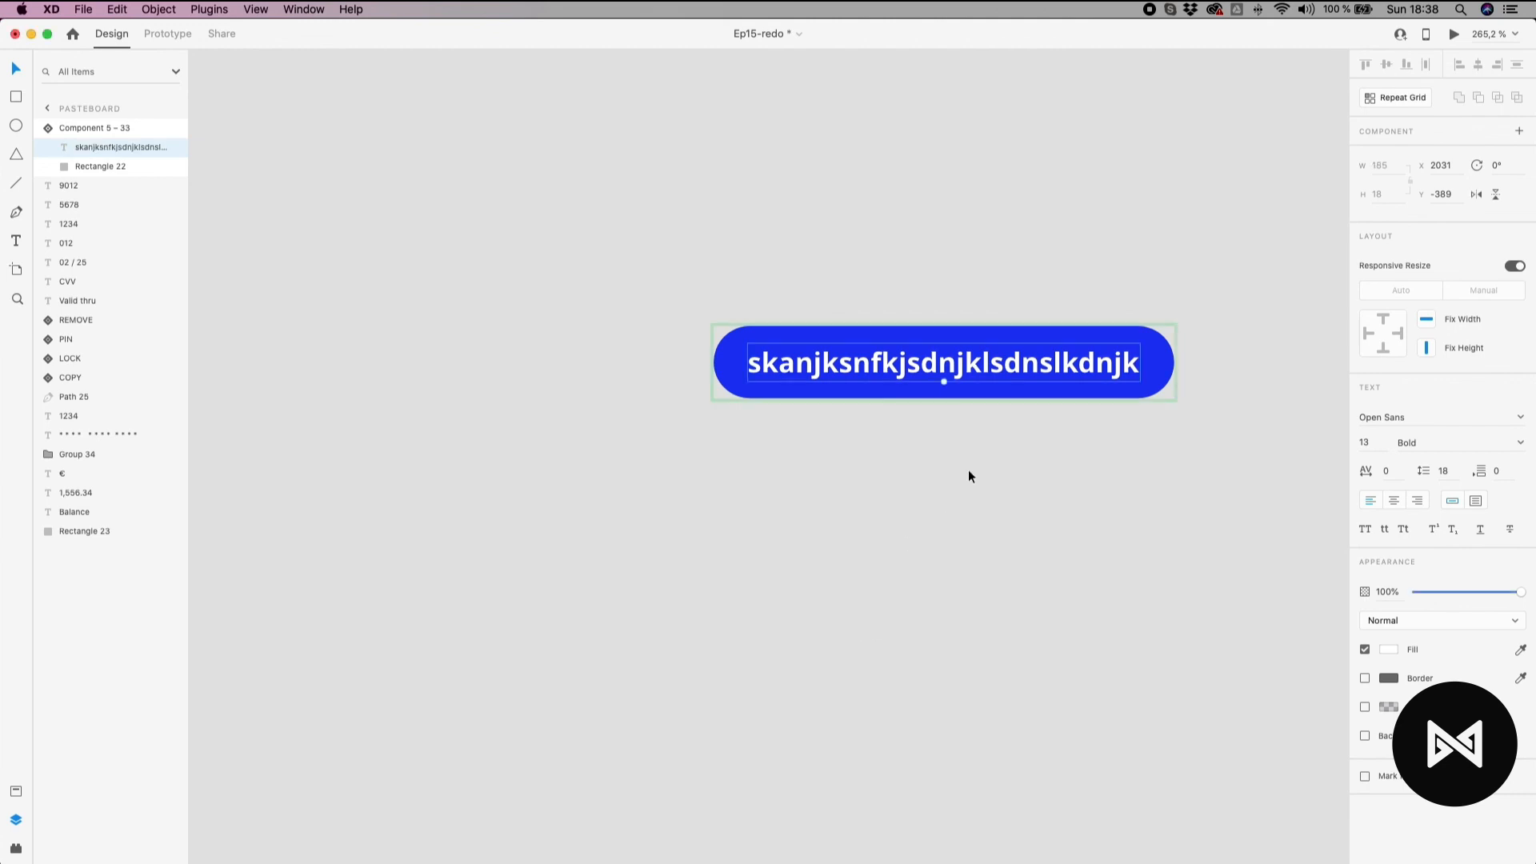
key(Escape)
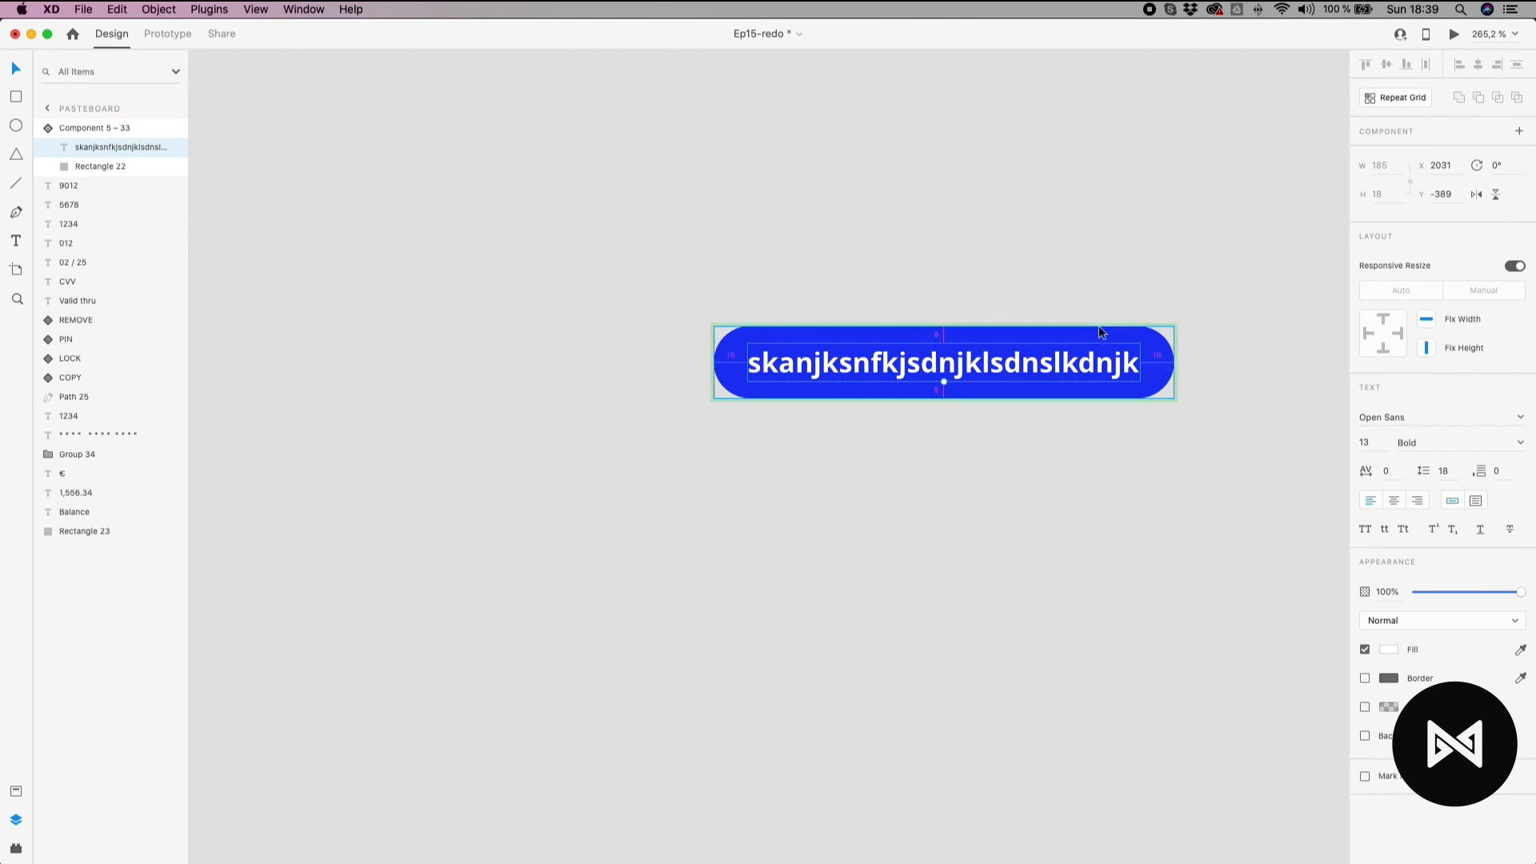
click(1172, 504)
click(1160, 376)
double_click(1113, 370)
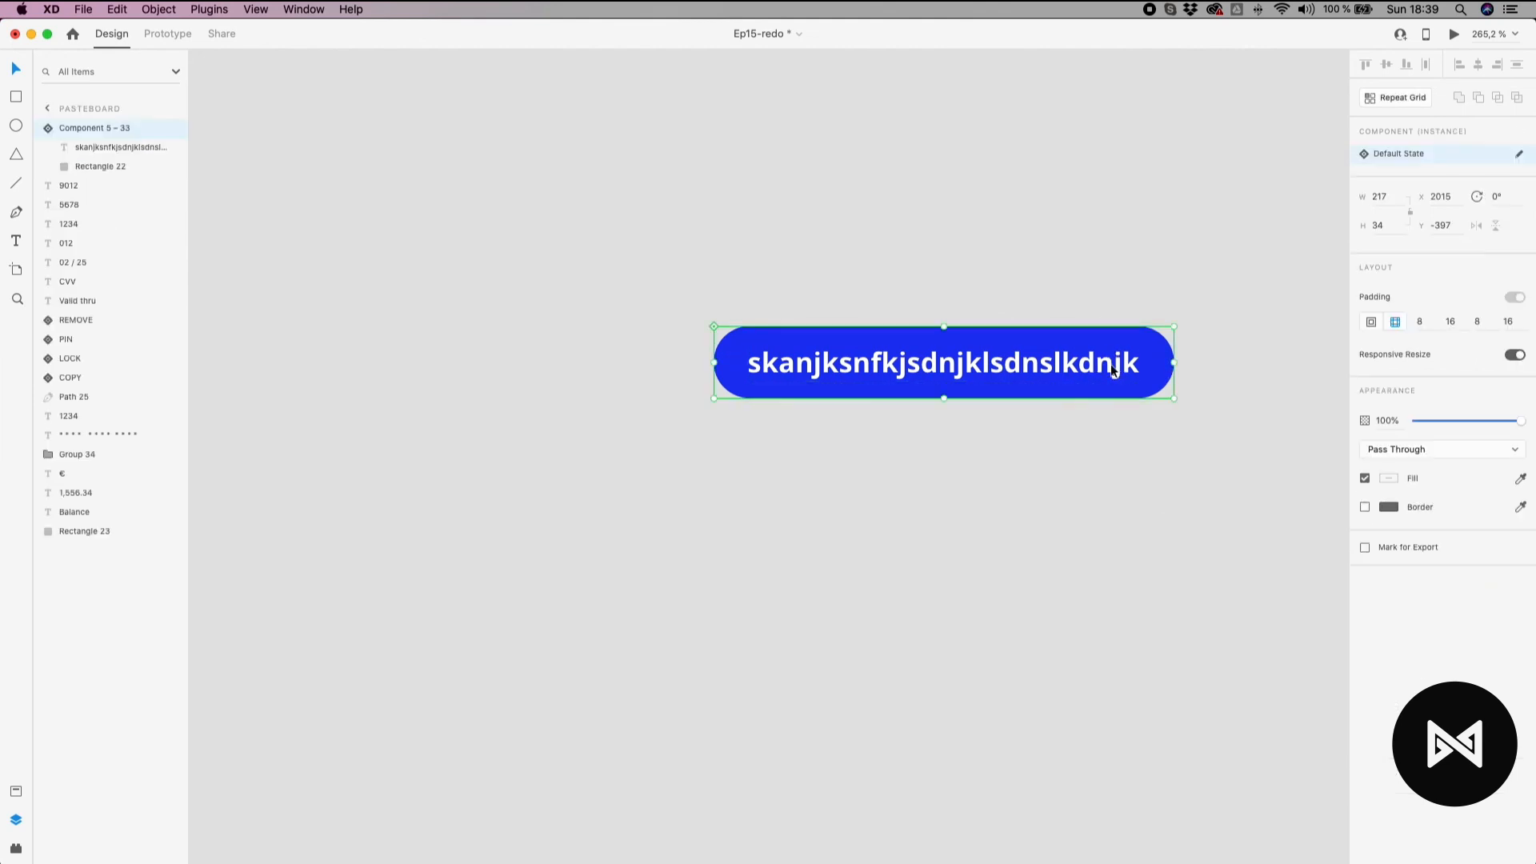
click(1027, 477)
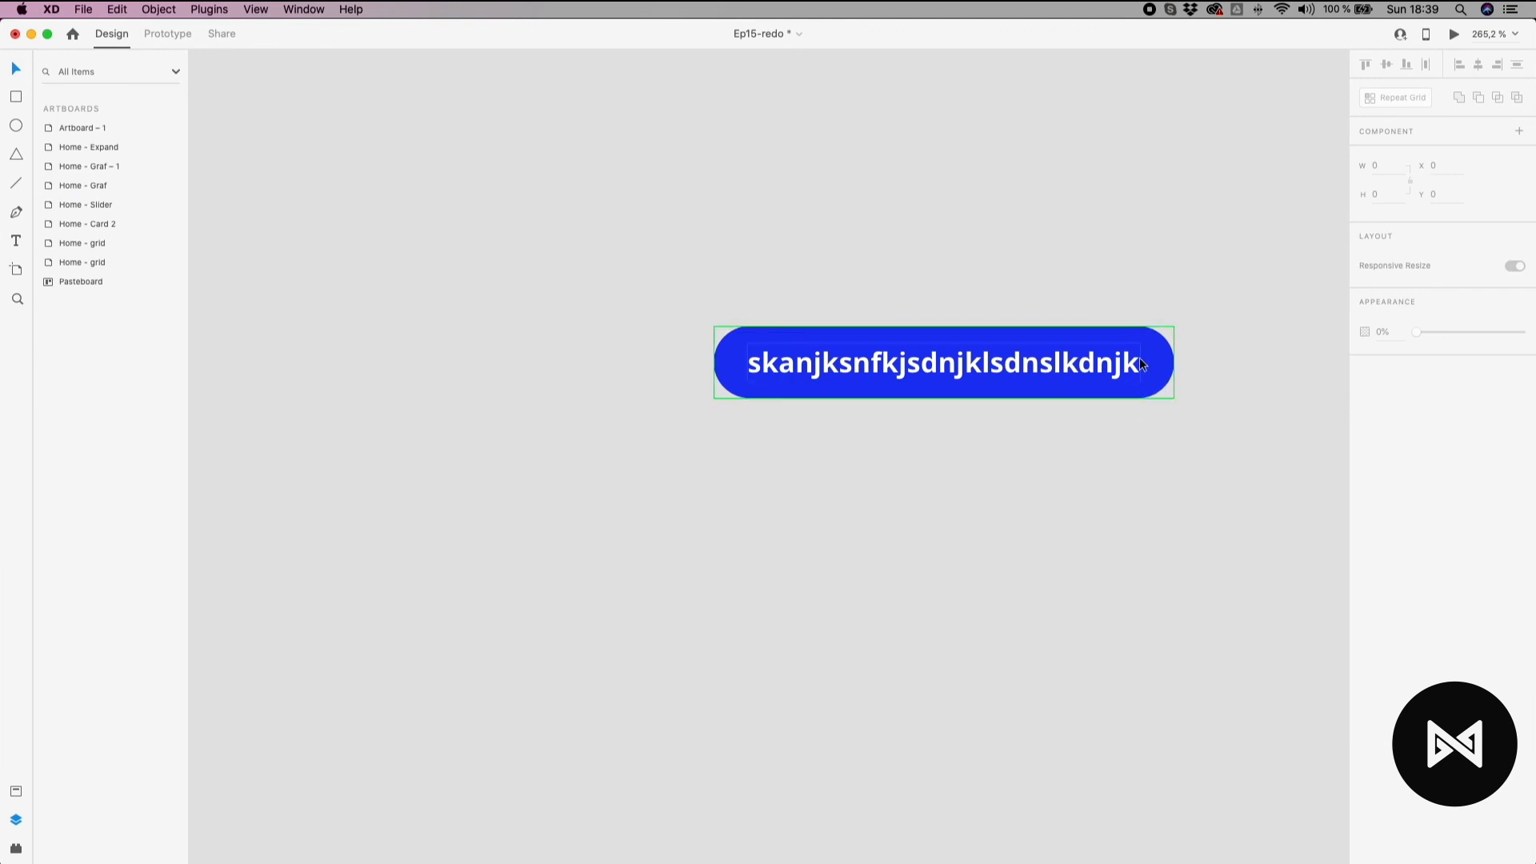
click(1153, 364)
alt+drag(1152, 364, 1149, 456)
key(super+z)
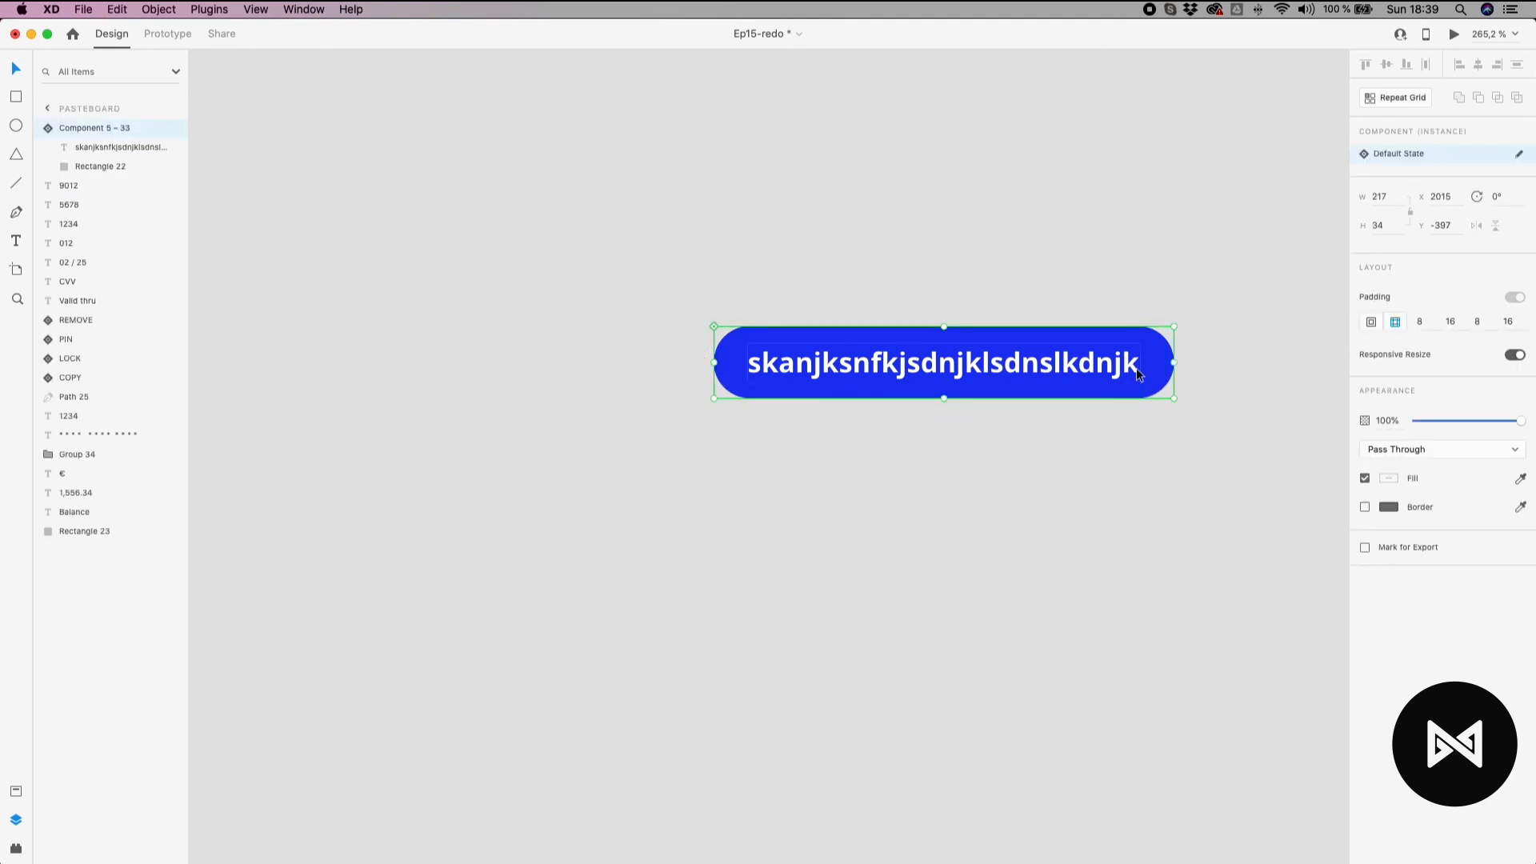
Ungroup the long-labelled button component into its separate text and background rectangle.
right_click(1137, 366)
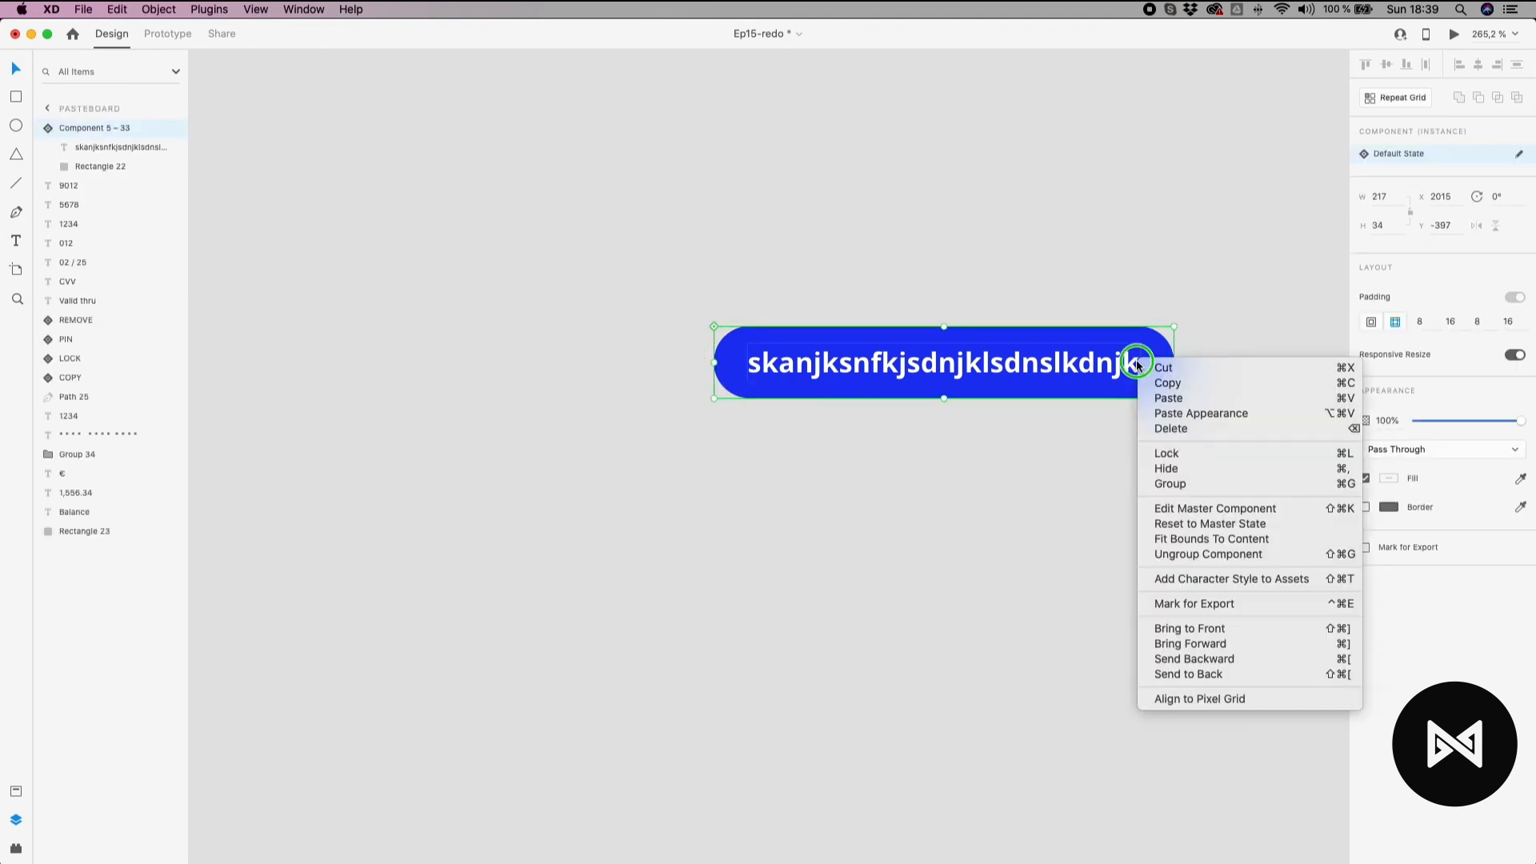
click(1155, 554)
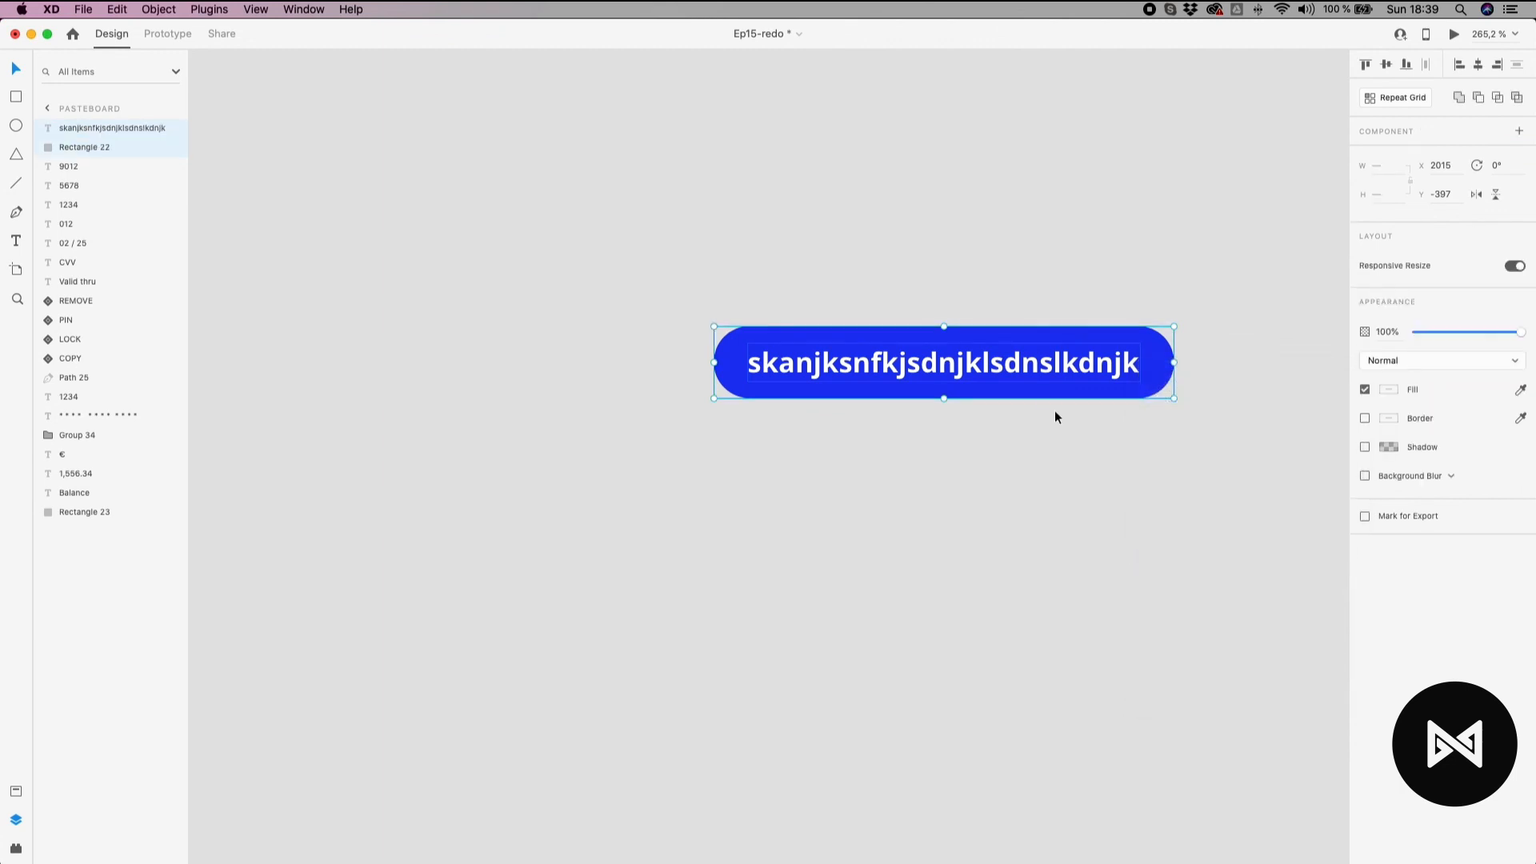
click(1015, 448)
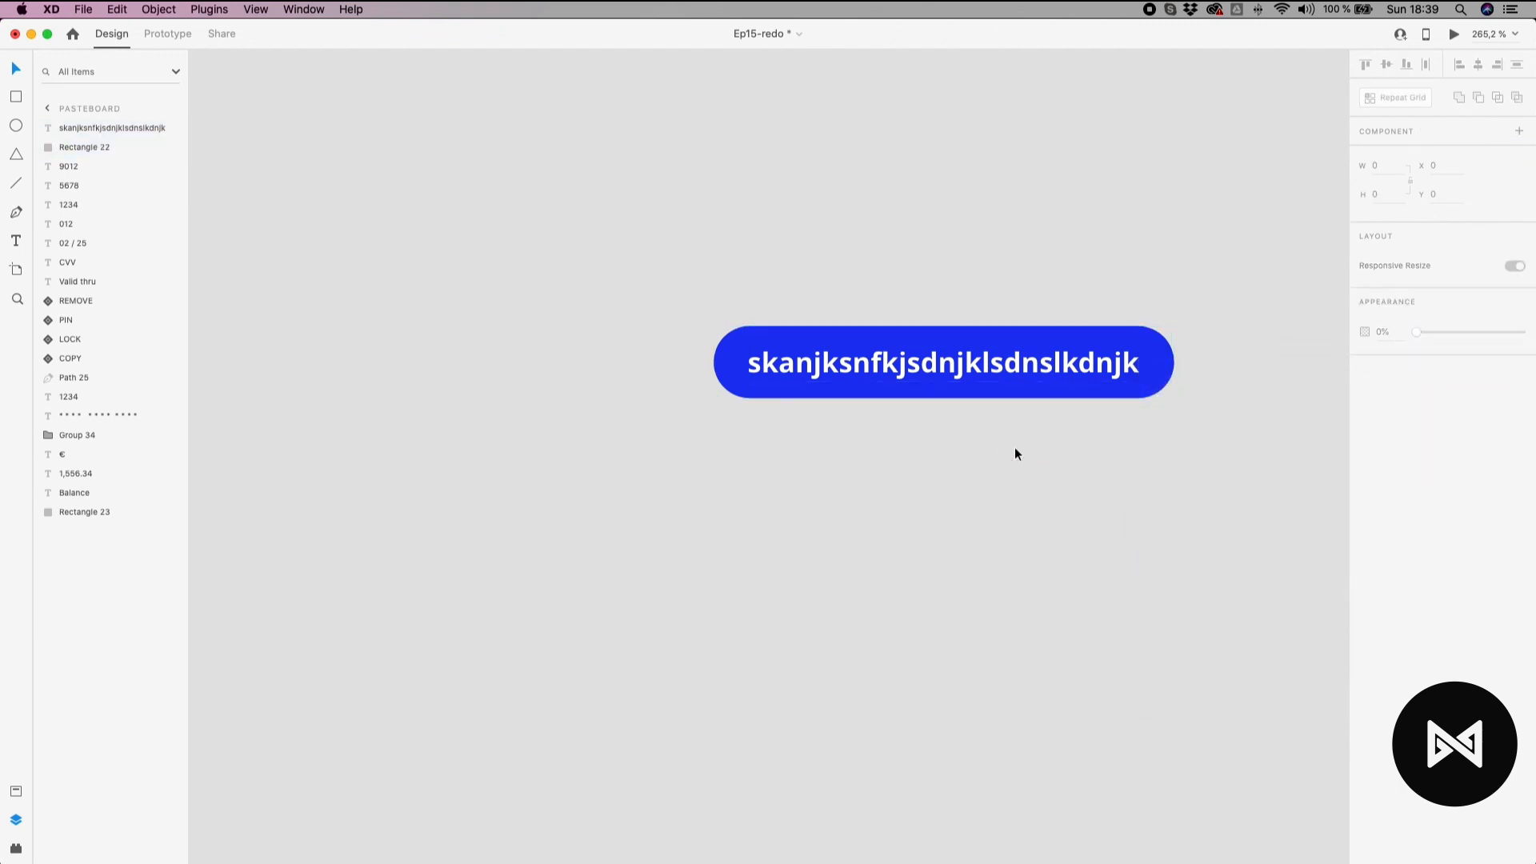
Replace the ungrouped long placeholder label with the text "button".
click(946, 361)
double_click(999, 364)
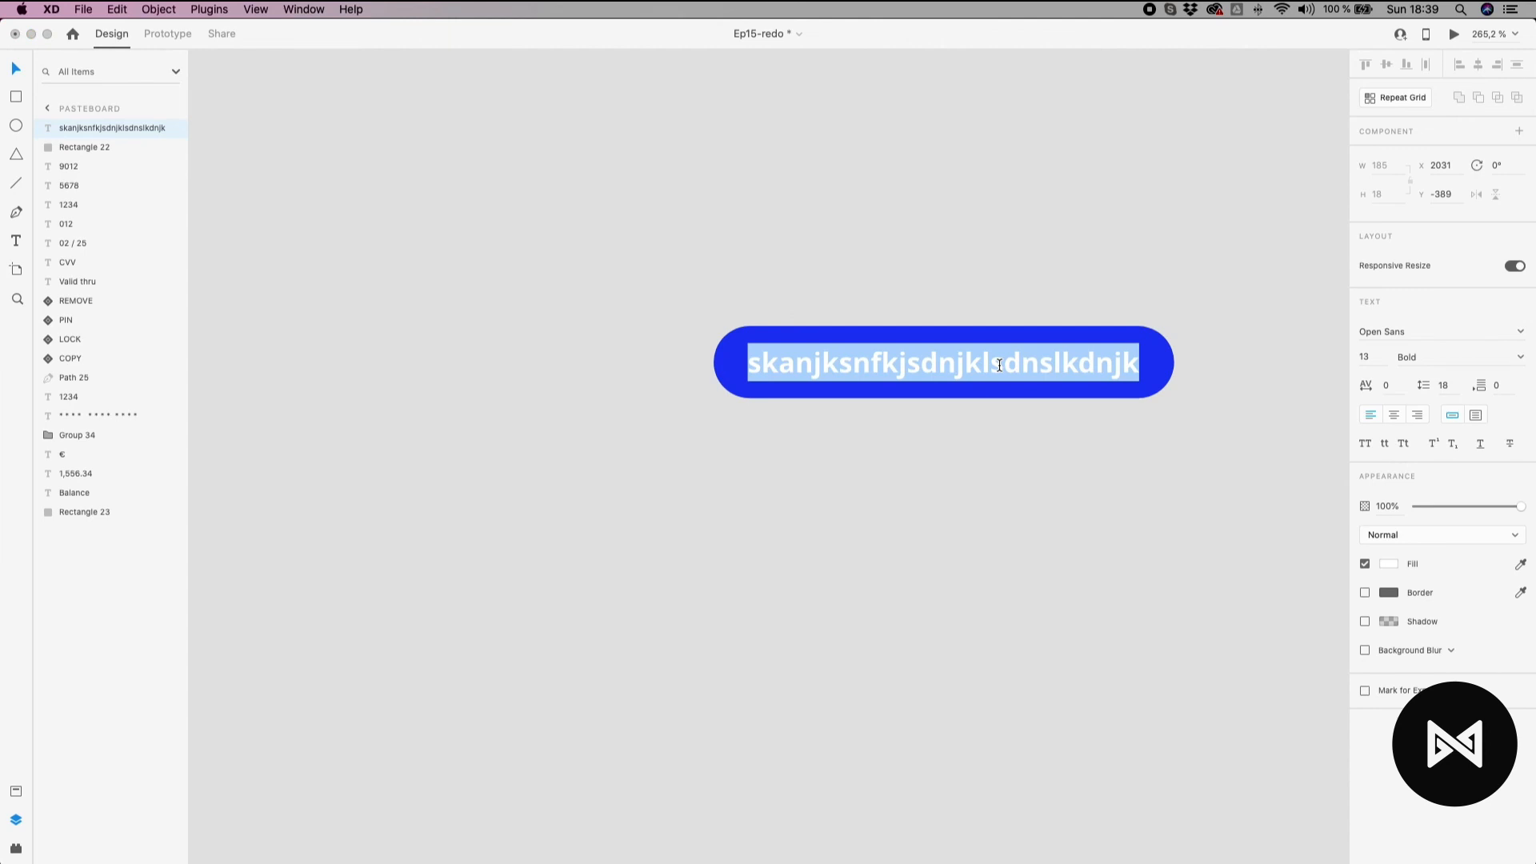
text(buttpn)
key(BackSpace)
key(BackSpace)
text(on)
click(1104, 388)
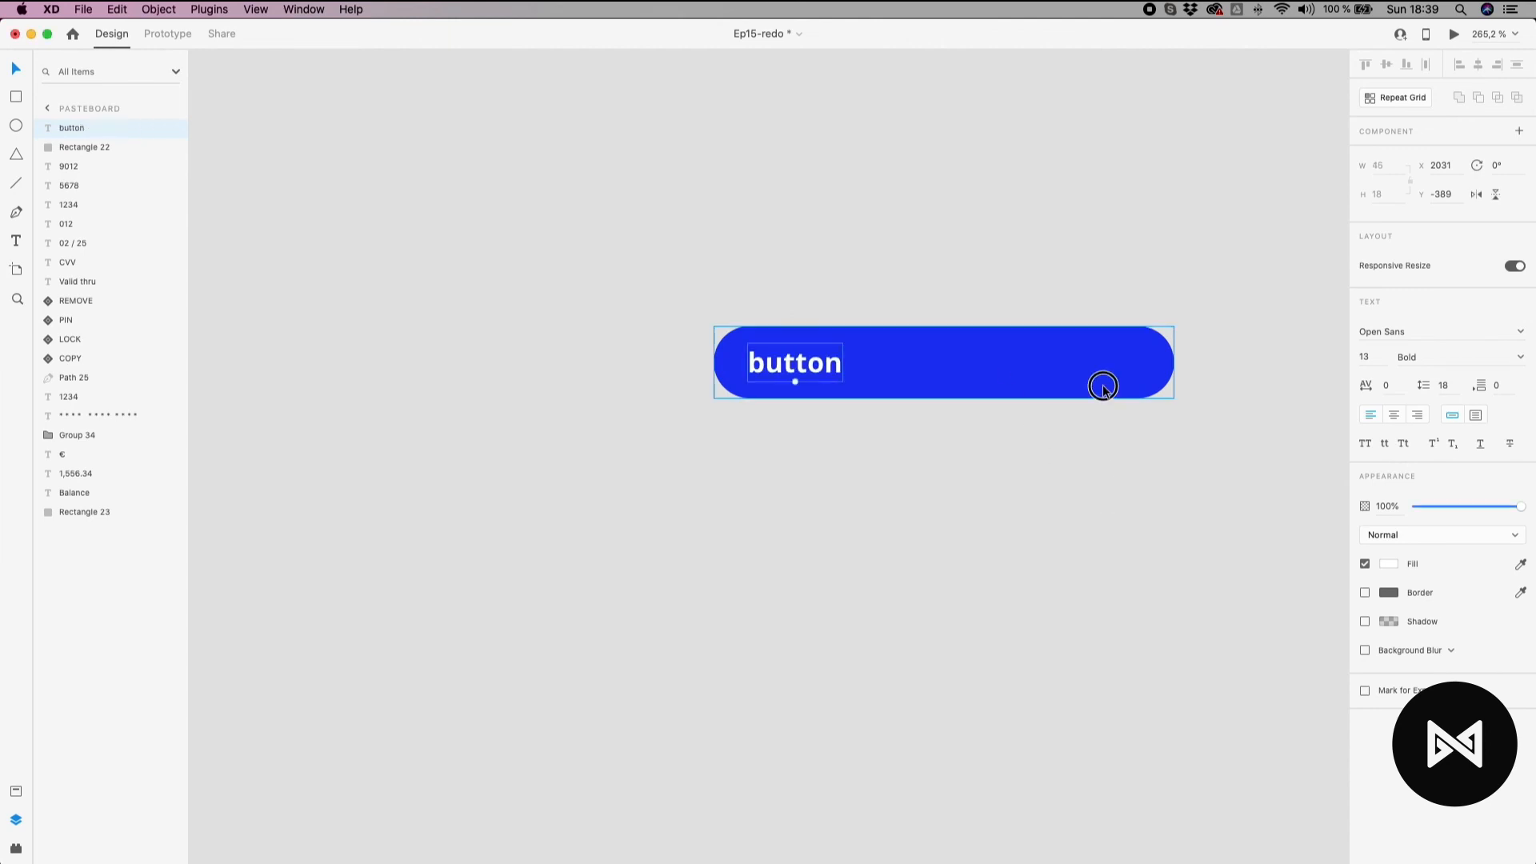
Narrow the blue background rectangle to a width of 75 so it fits around the "button" label.
drag(1174, 362, 872, 363)
scroll(834, 376, up, 3)
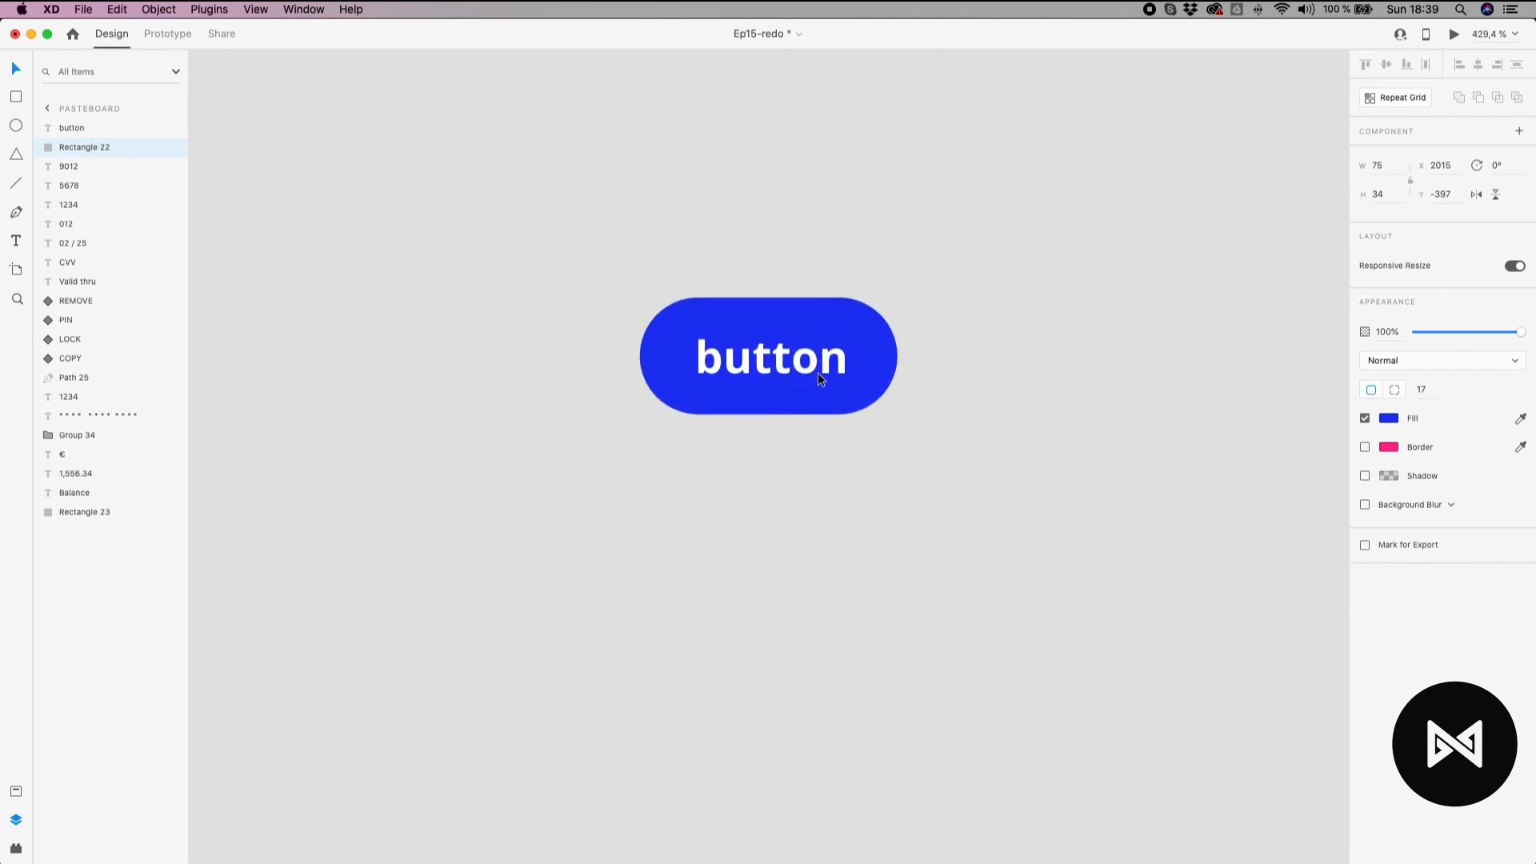
click(816, 372)
double_click(816, 371)
key(Escape)
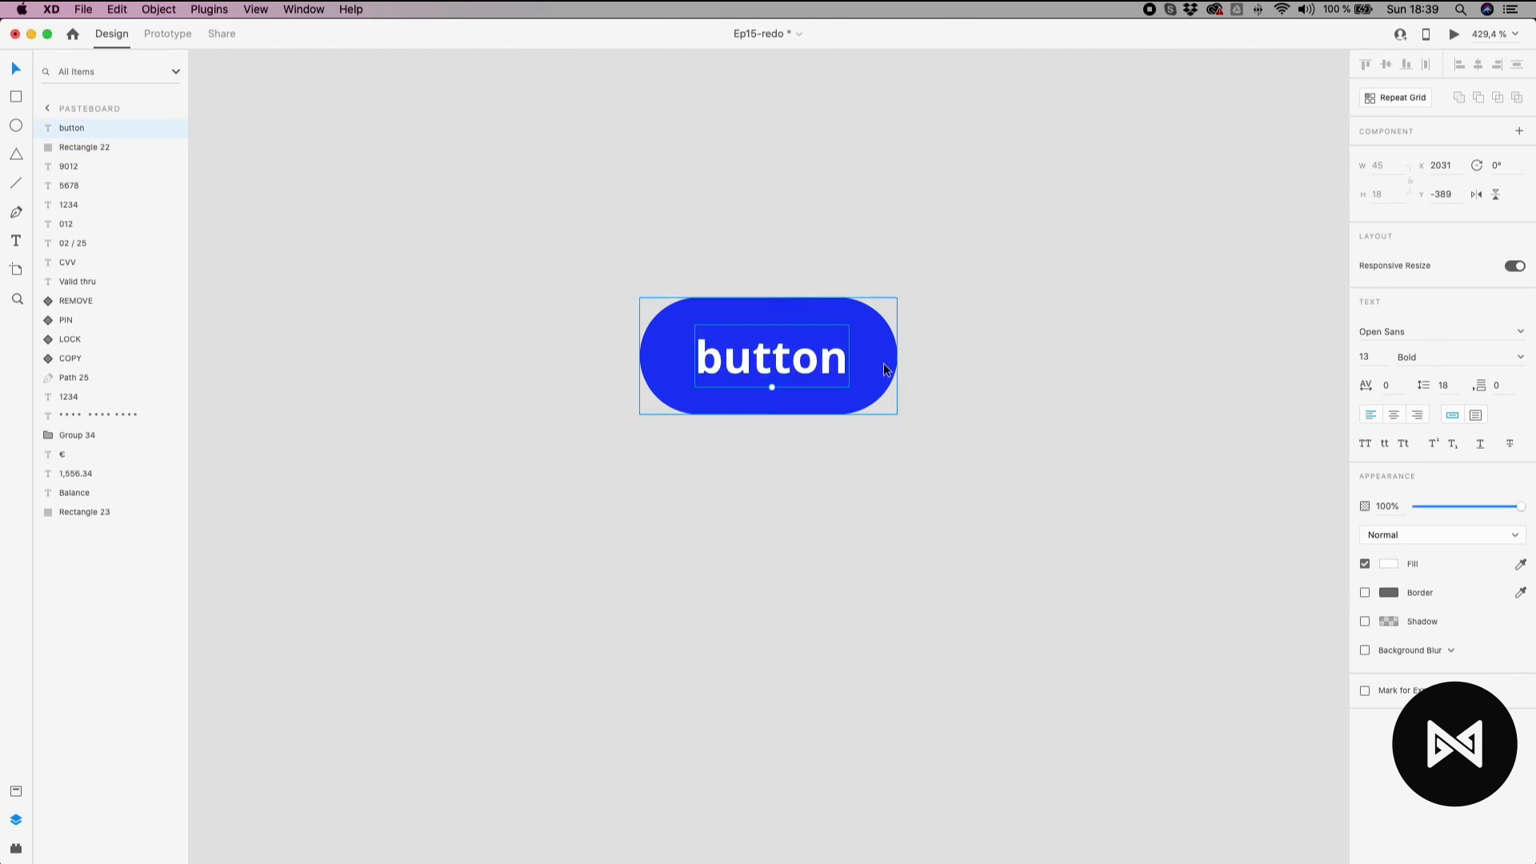
click(913, 342)
click(880, 350)
Make a component from the "button" label and its blue rectangle, and enable padding on it.
drag(1118, 214, 614, 522)
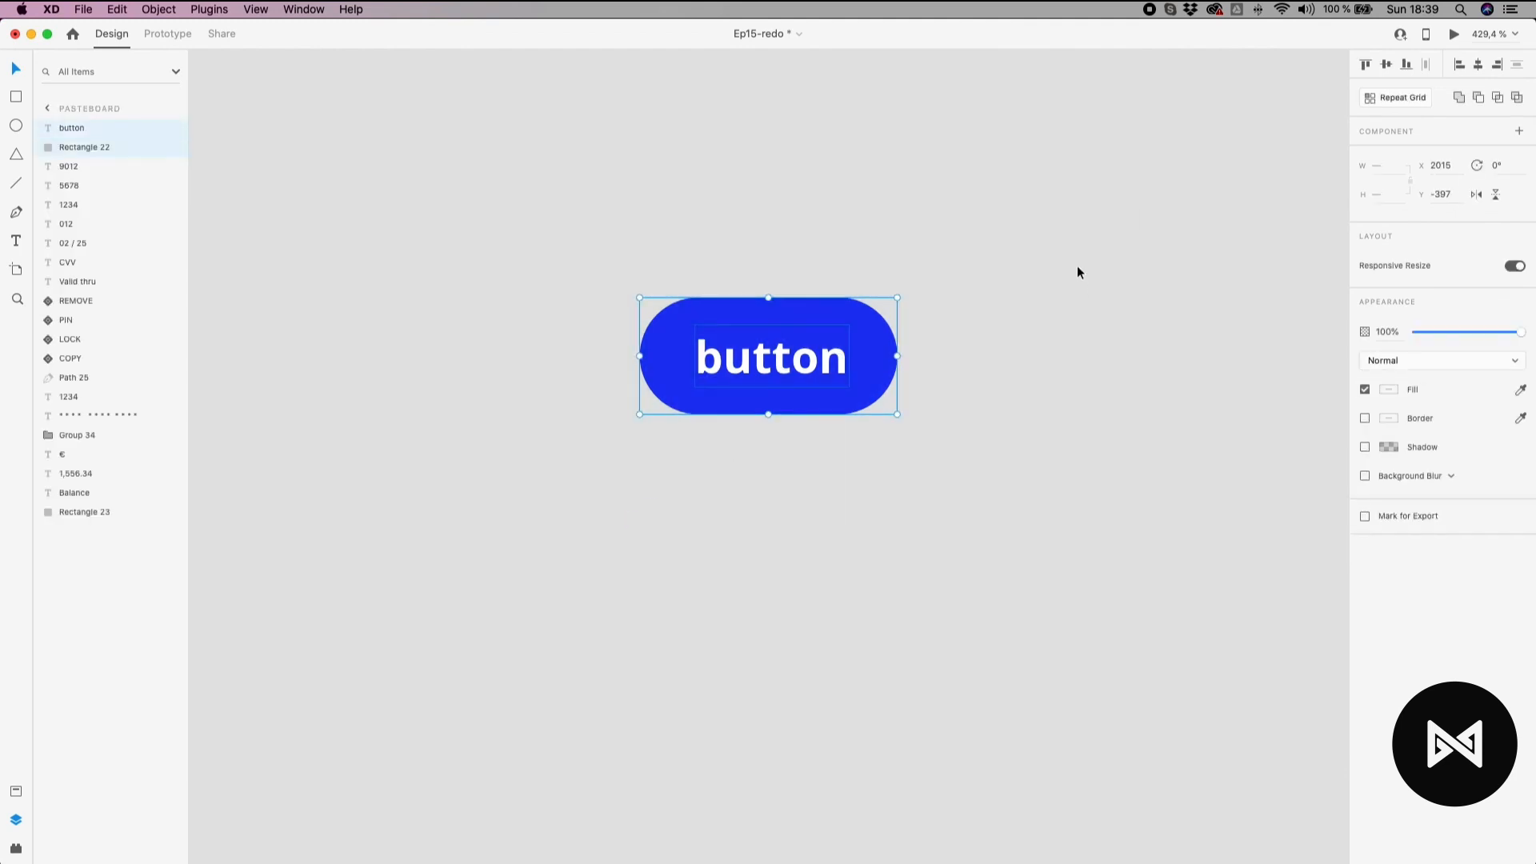
right_click(823, 354)
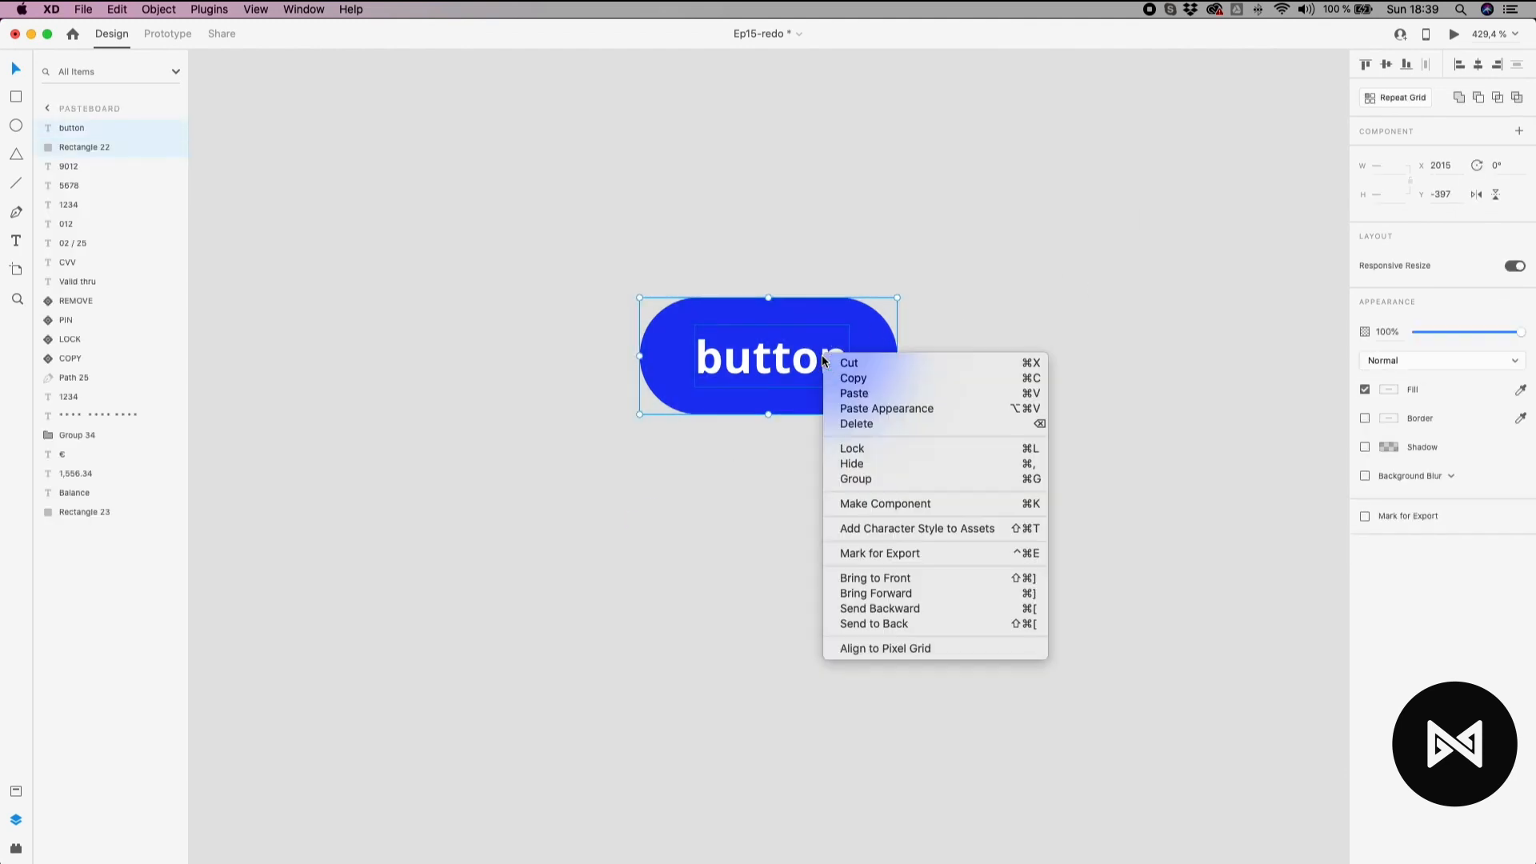
click(837, 504)
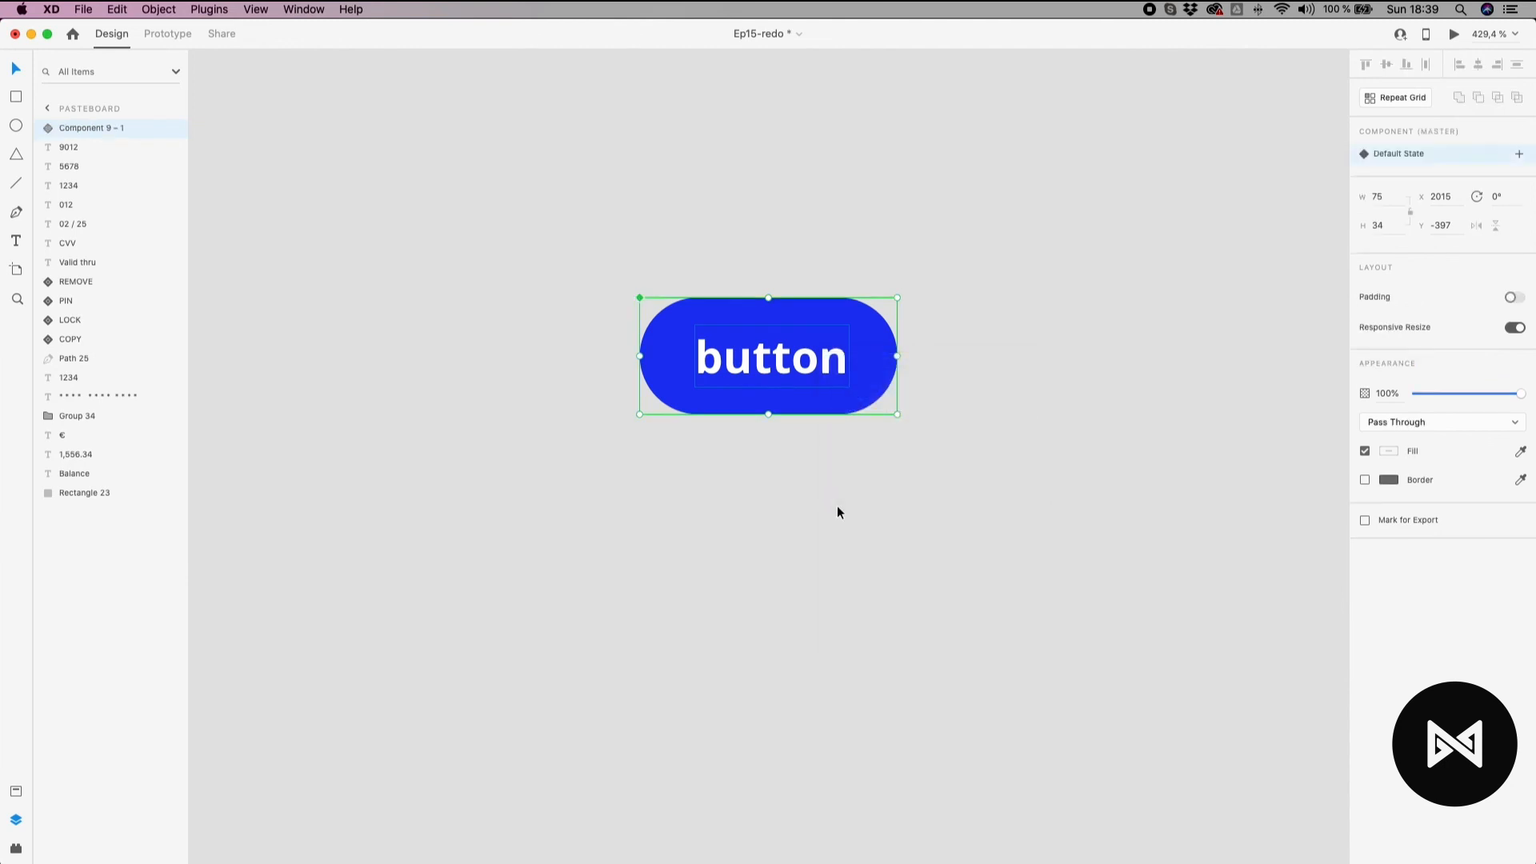
click(1512, 301)
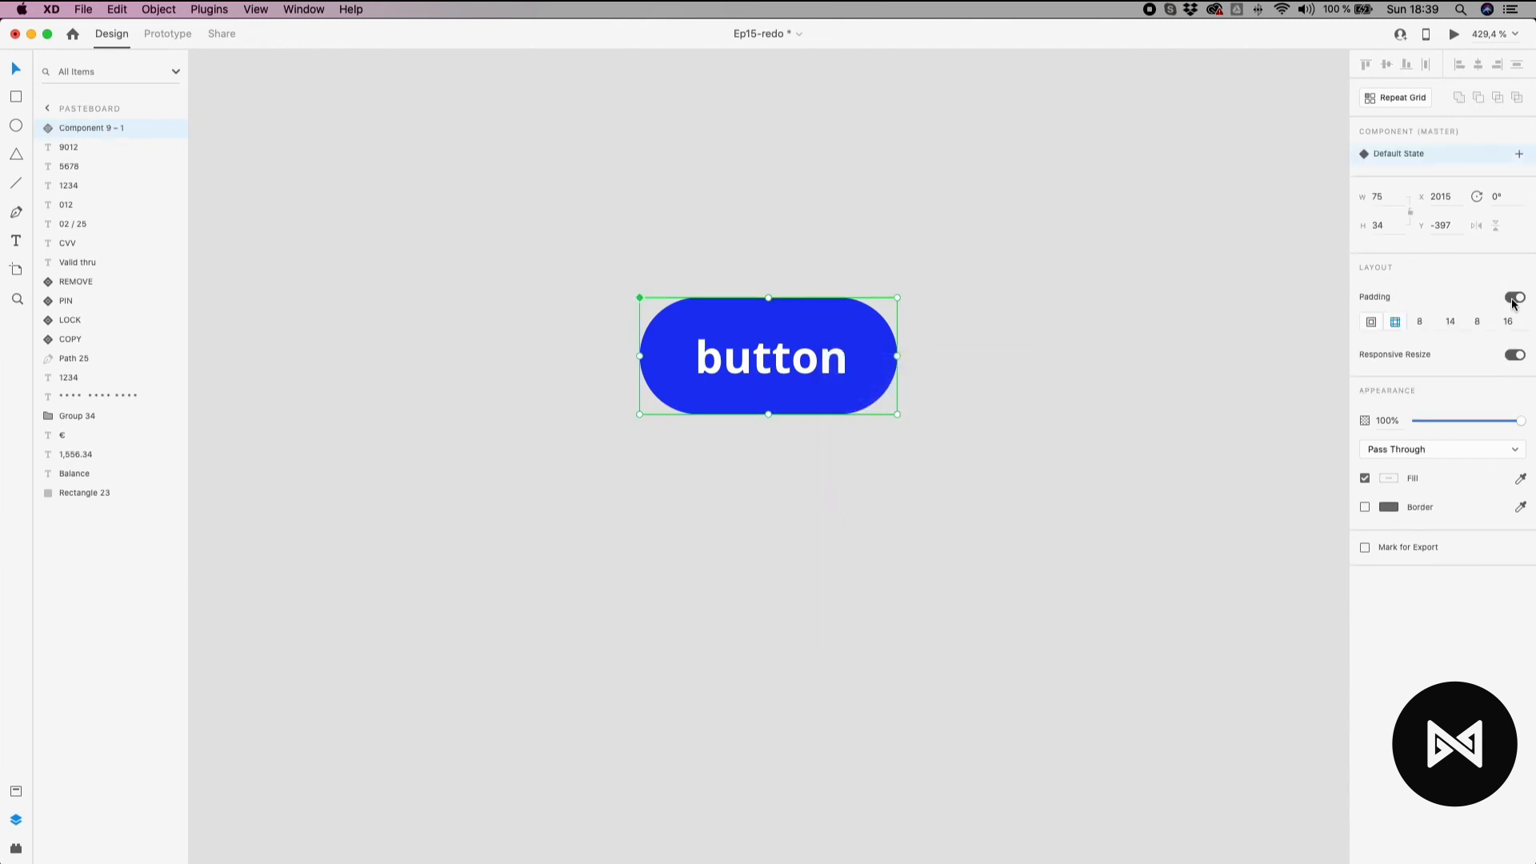
Test the padded component by replacing its label with the long text "dosjdvjsduvjsldnsldn".
double_click(755, 372)
double_click(755, 373)
text(dosjdvjsduvjsldnsldn)
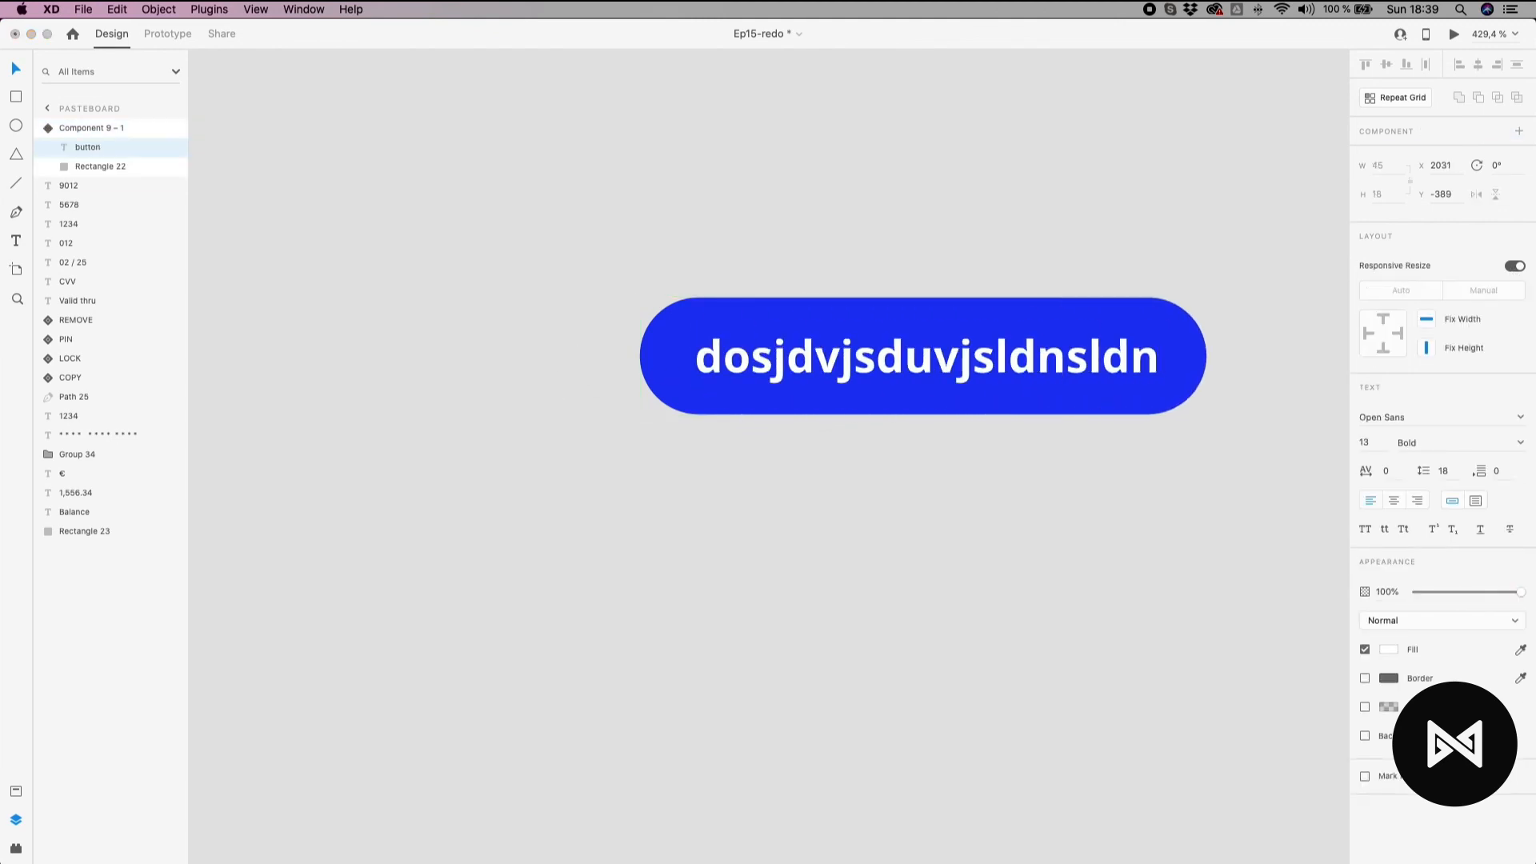
key(Escape)
key(Escape)
drag(483, 219, 1139, 464)
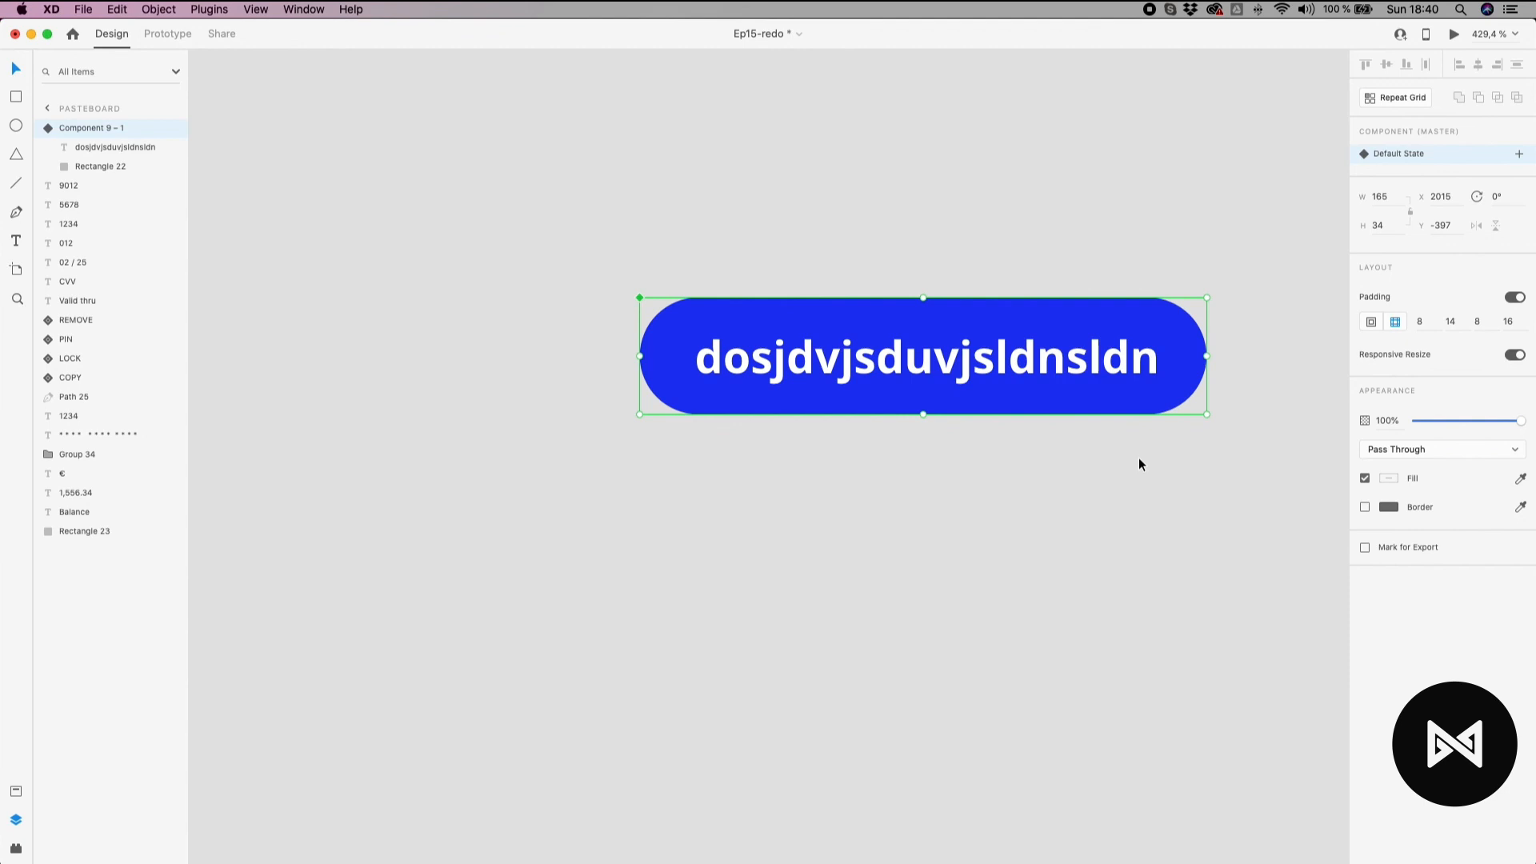
click(868, 553)
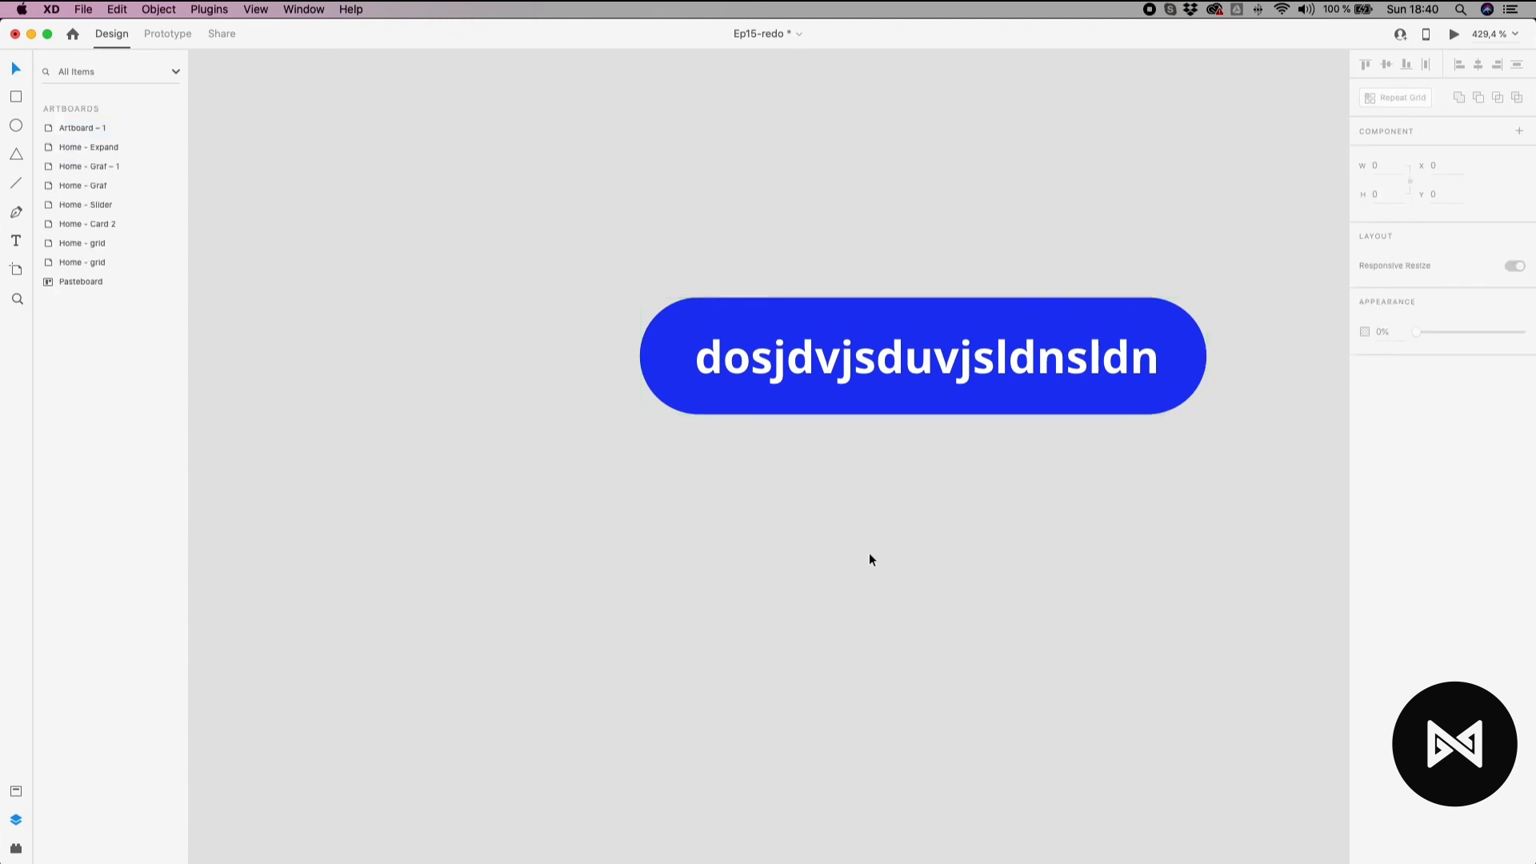
Duplicate the long-labelled button component and place the copy directly below the original.
scroll(869, 554, down, 5)
click(951, 468)
double_click(954, 464)
click(962, 548)
scroll(963, 548, down, 2)
drag(1104, 635, 894, 450)
scroll(953, 528, down, 7)
scroll(842, 391, up, 4)
double_click(841, 391)
drag(842, 391, 839, 472)
key(super+z)
click(838, 434)
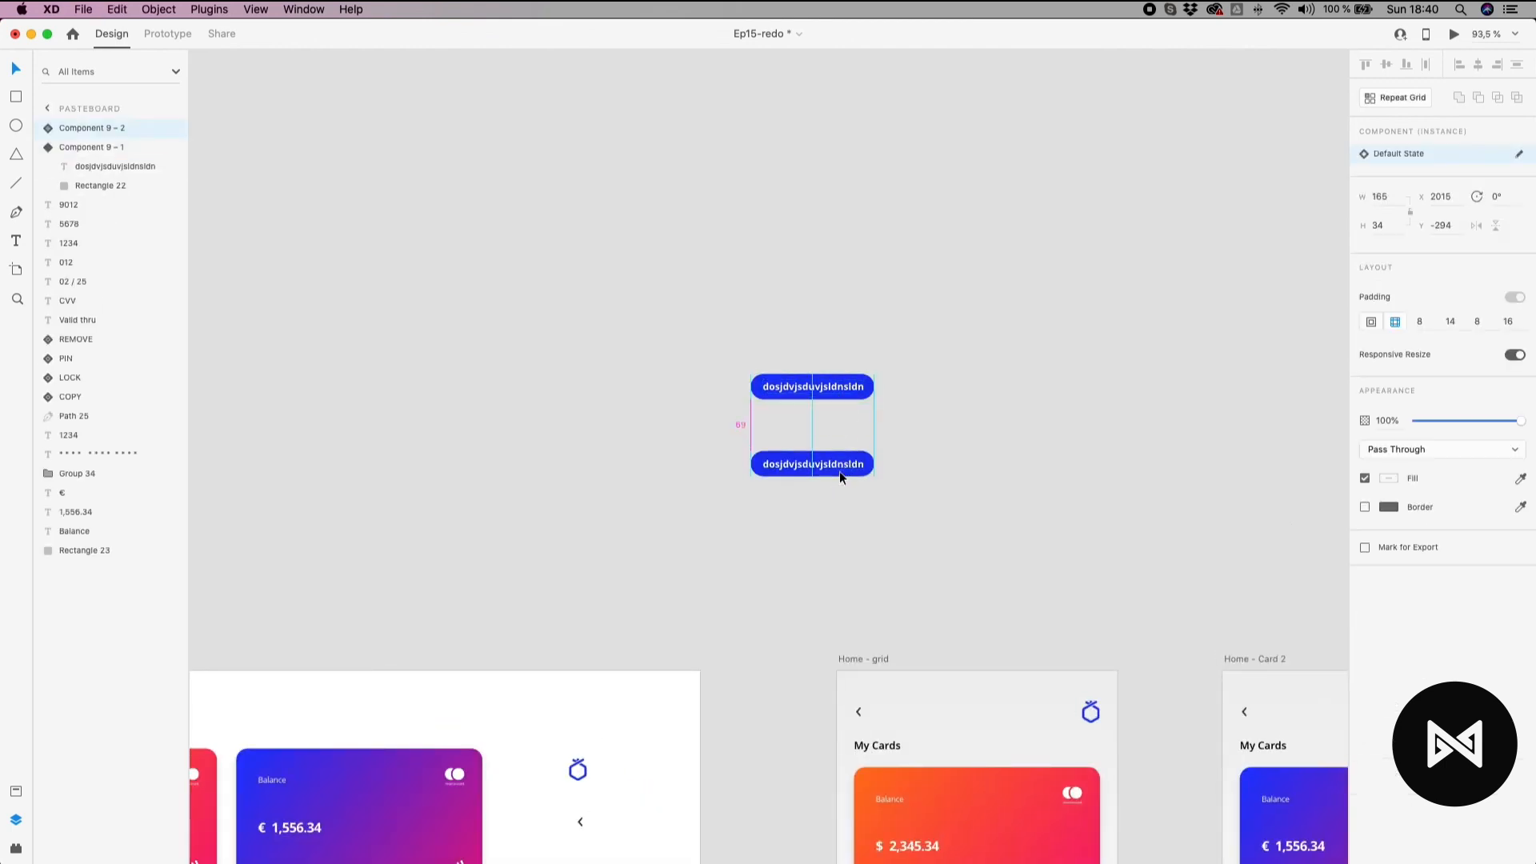
Replace the lower copy's label with the short text "ssfsrfrf".
double_click(839, 472)
double_click(839, 469)
text(ssfsrfr)
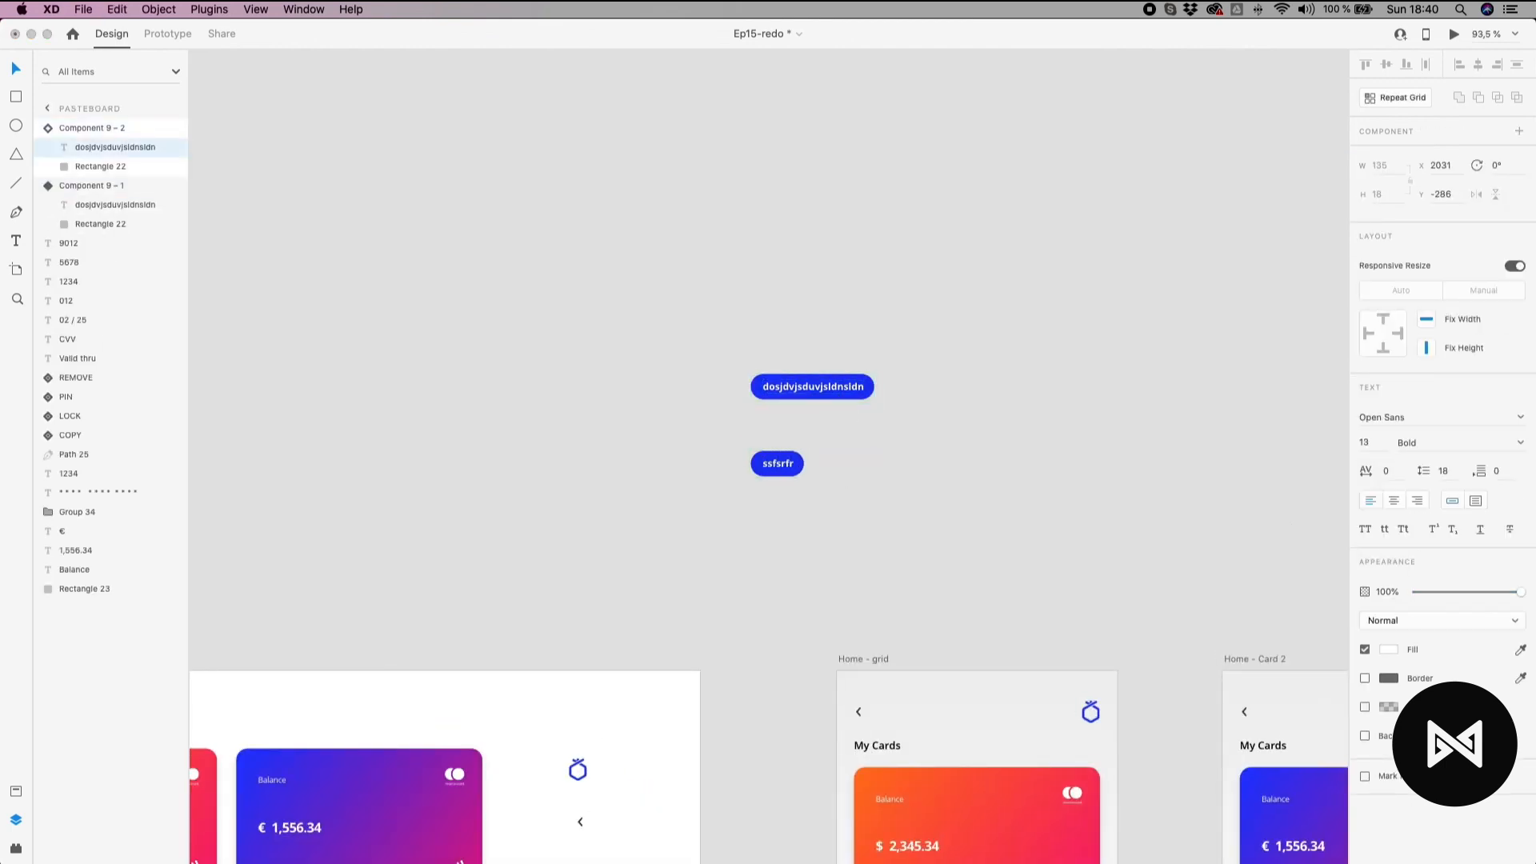
key(Escape)
key(Escape)
Duplicate the "ssfsrfrf" button beside itself and change the new copy's label to "efwewef".
drag(783, 464, 865, 465)
double_click(865, 465)
double_click(862, 464)
text(efwewef)
scroll(866, 516, up, 5)
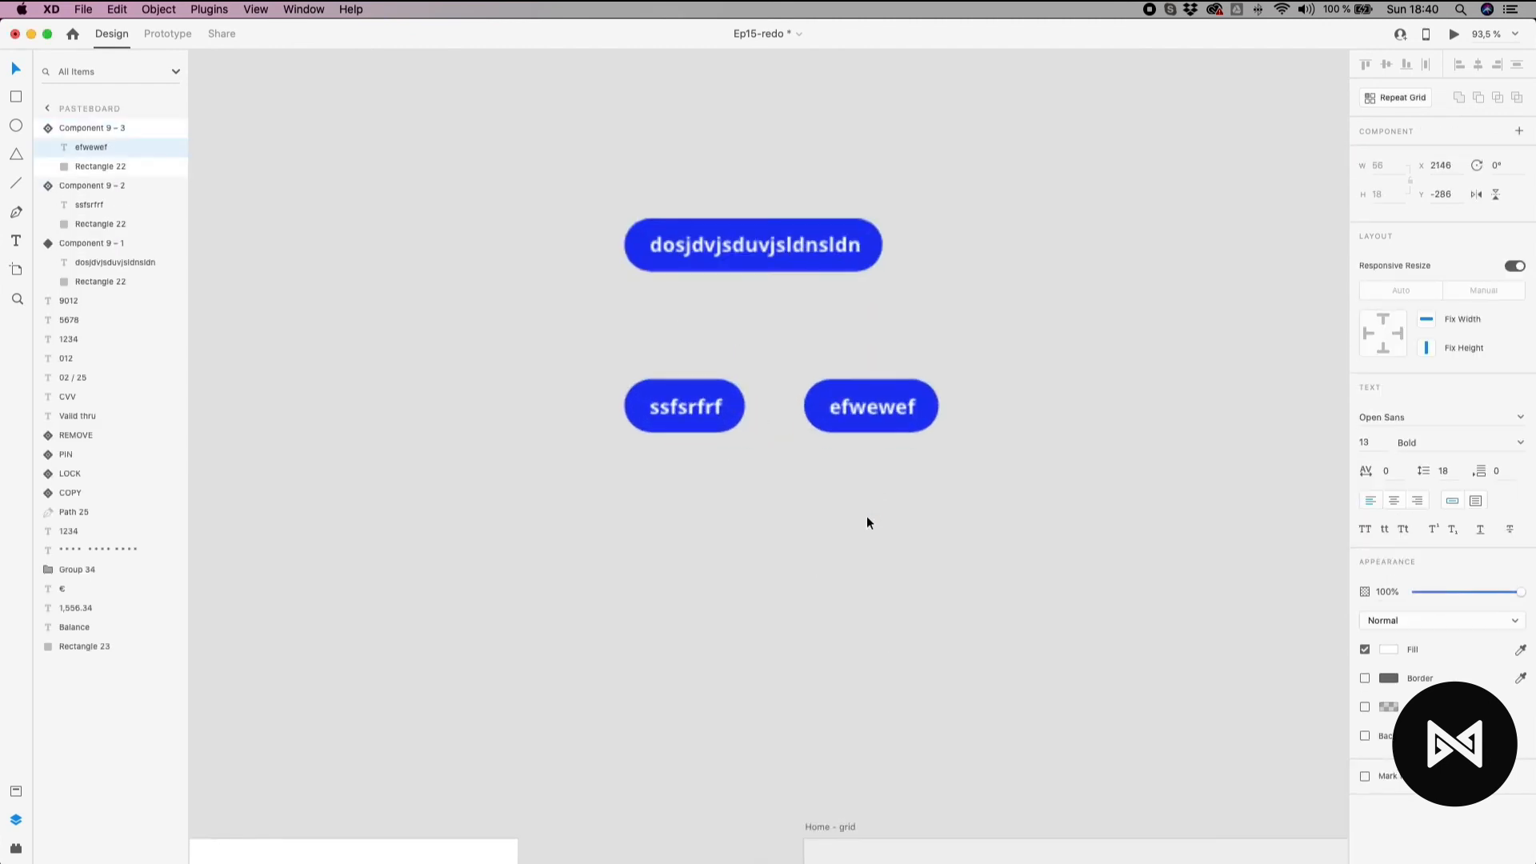
Try a red fill on the background of the "efwewef" button.
double_click(925, 389)
click(1388, 477)
mouse_move(1307, 404)
mouse_down()
mouse_move(1322, 414)
mouse_move(1335, 394)
mouse_up()
click(1000, 420)
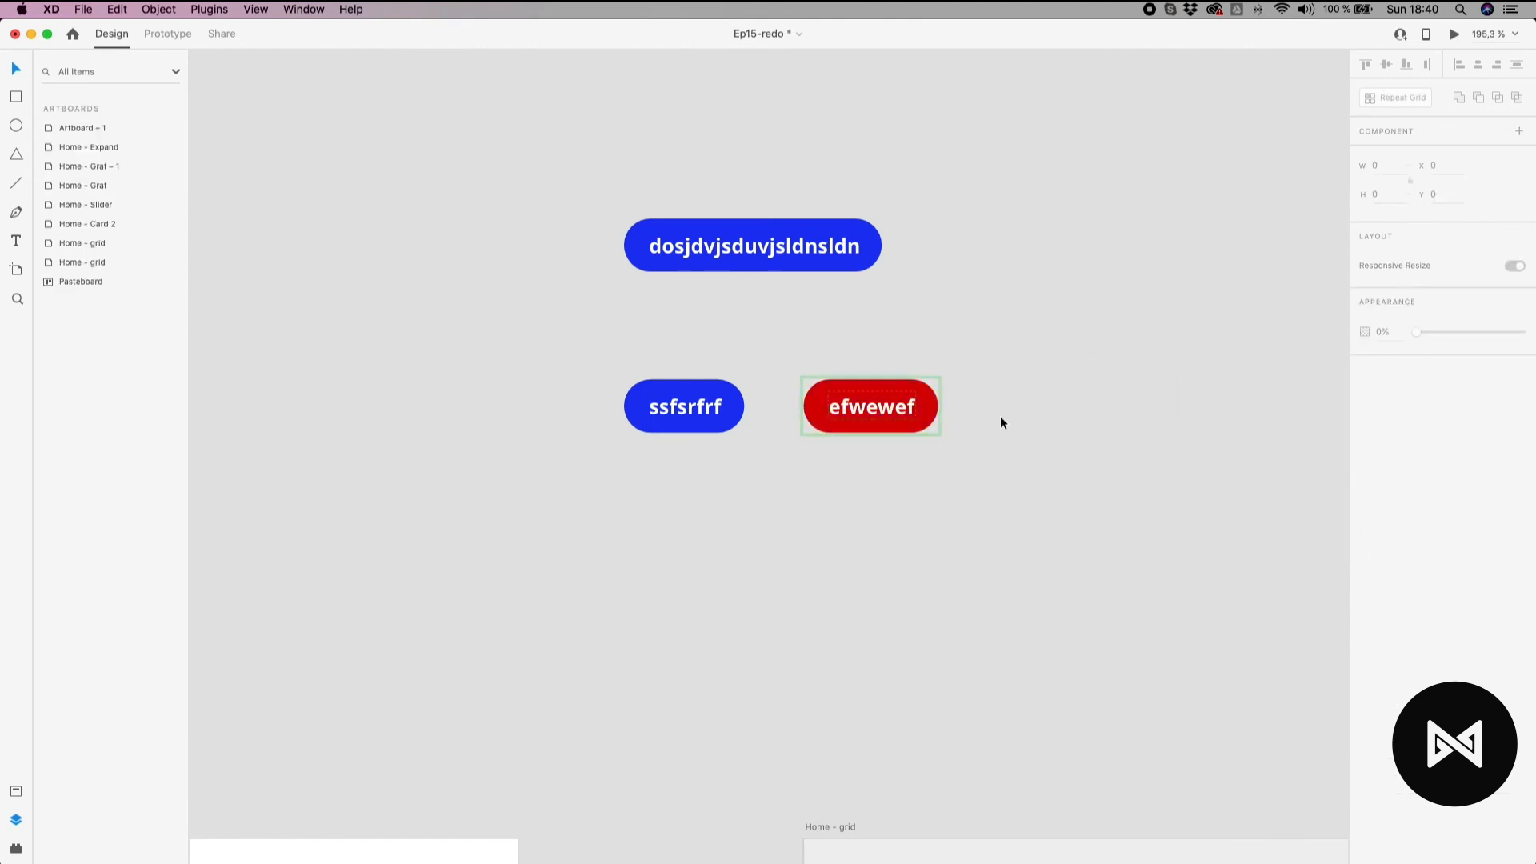
Test the red button with the label "sdcdc", and undo the label and fill changes.
double_click(872, 407)
double_click(861, 406)
text(sdcdc)
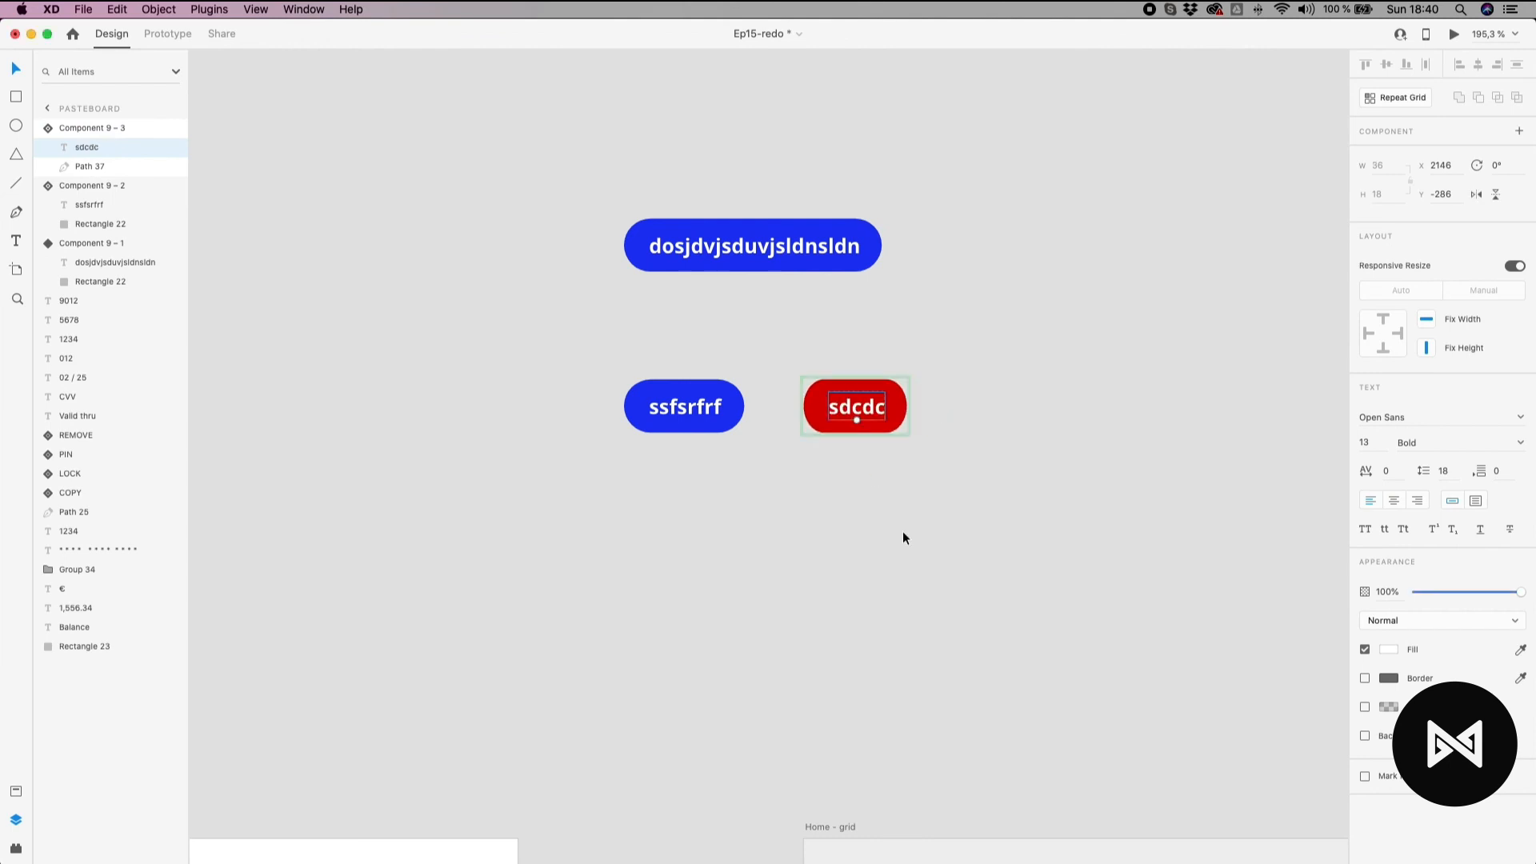
key(super+z)
key(super+z)
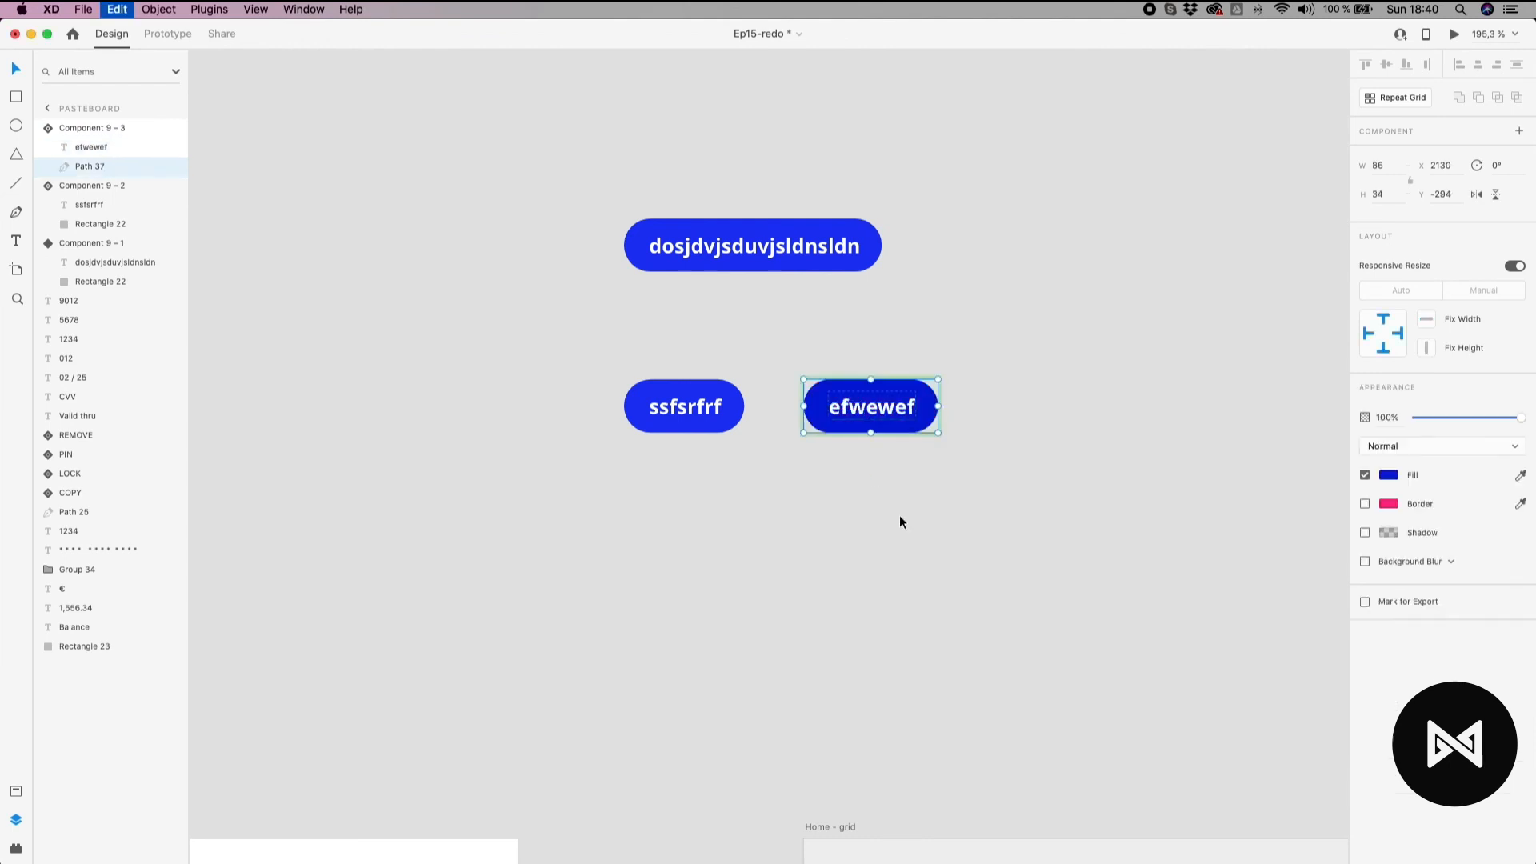
Change the "efwewef" button's background fill from the blue hue to red.
scroll(928, 404, up, 5)
click(930, 409)
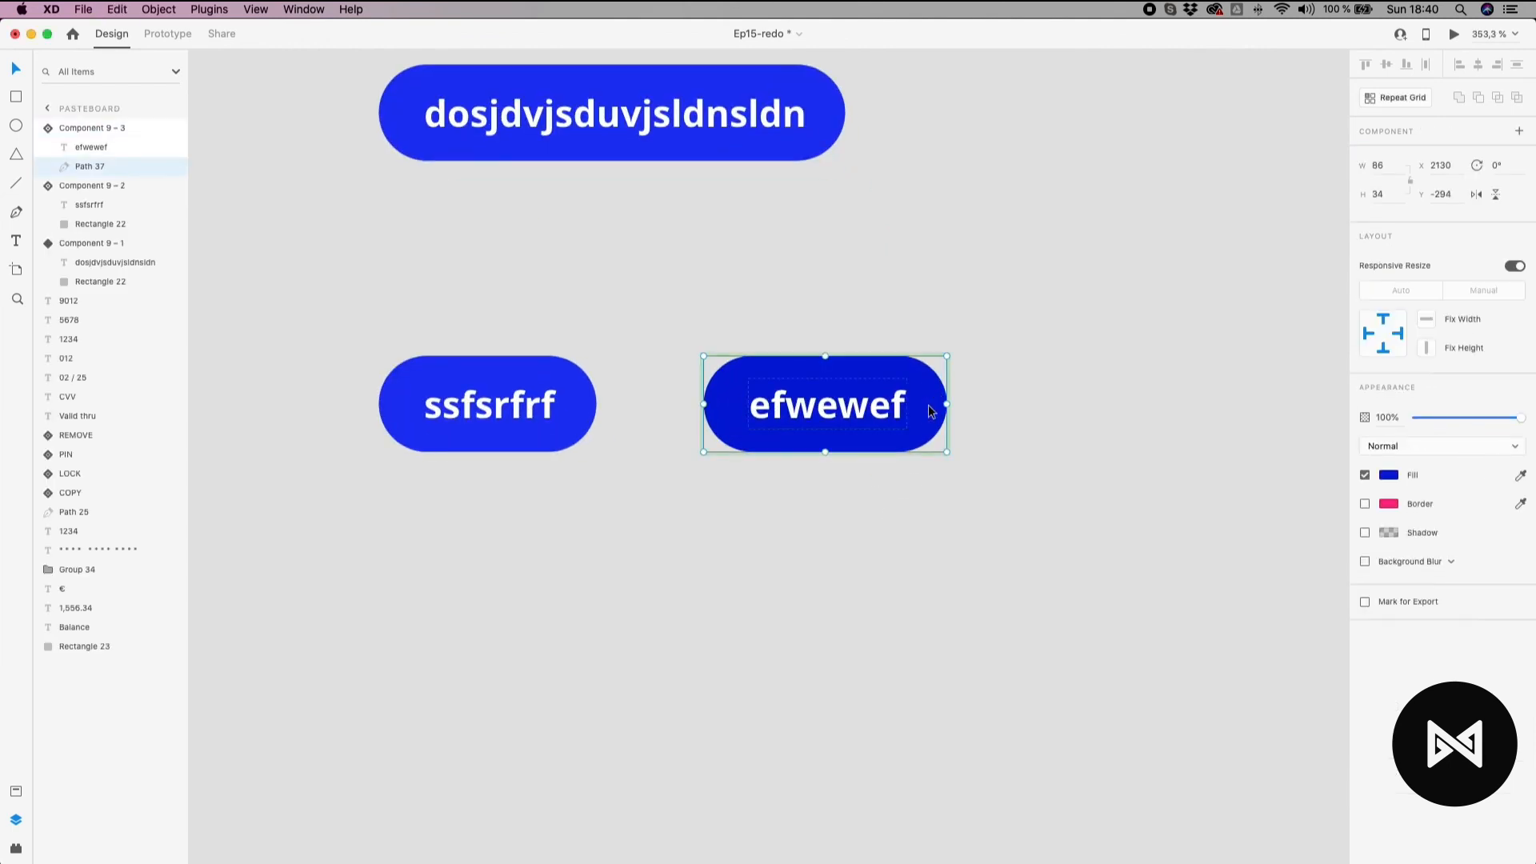
click(1389, 475)
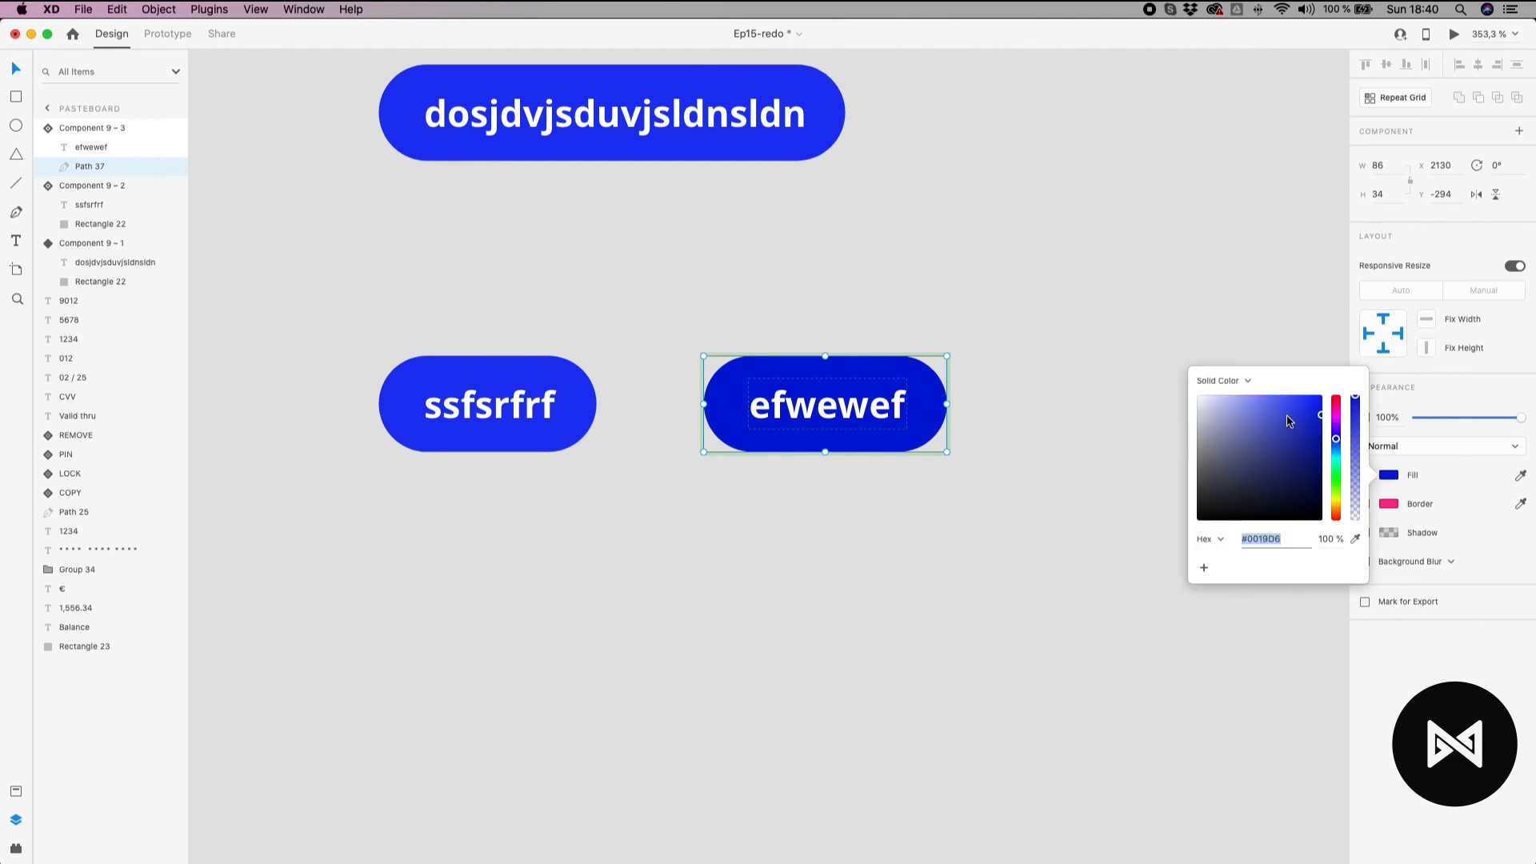
click(1335, 411)
click(1225, 313)
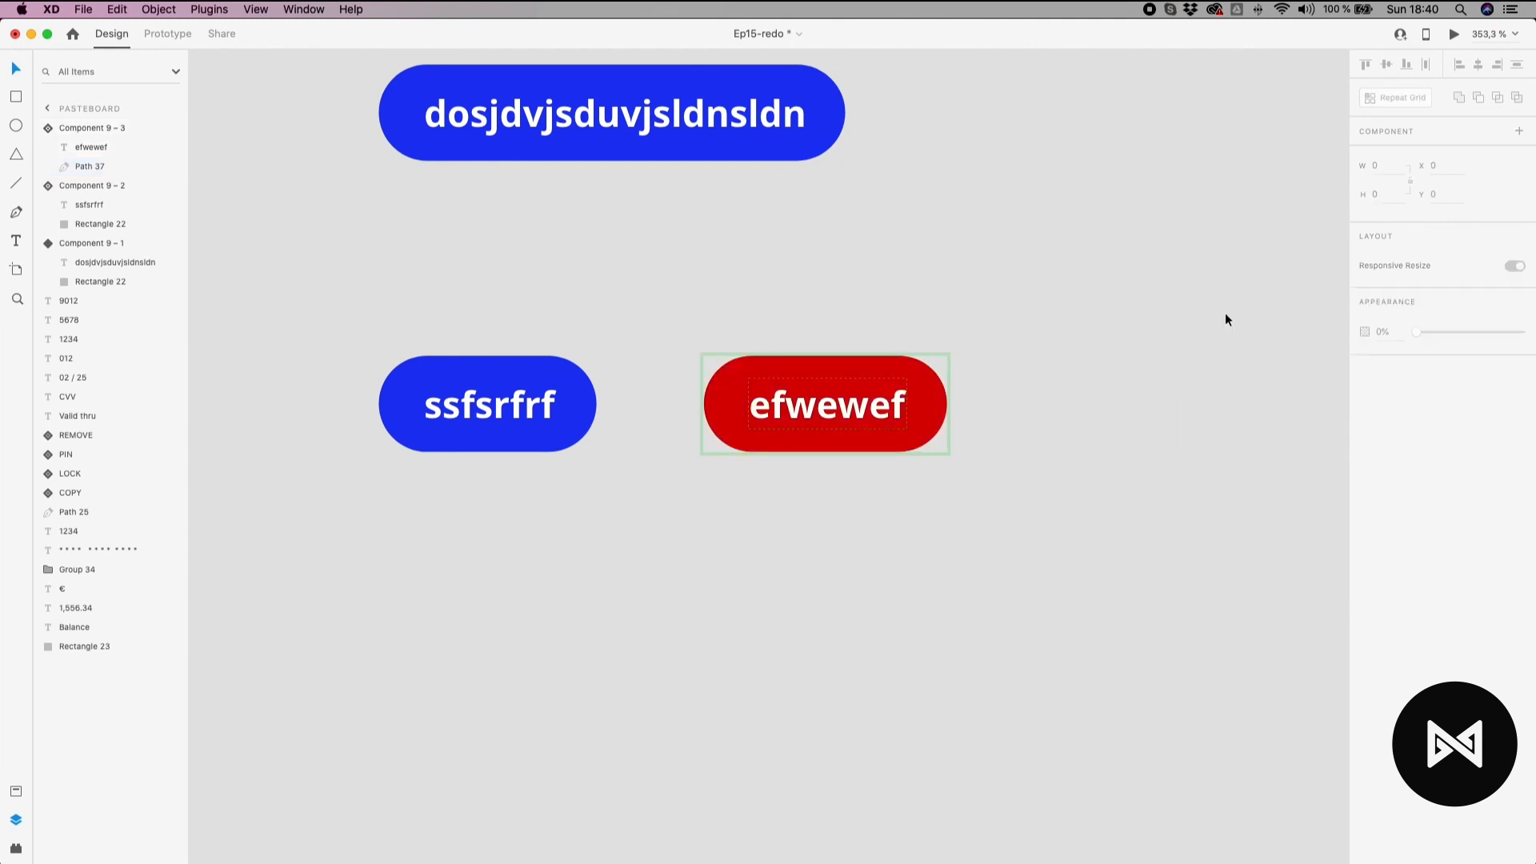
Insert extra placeholder letters into the red button's label to test its resizing, and undo the edit.
double_click(841, 419)
double_click(841, 419)
click(841, 419)
text(dcsdsc)
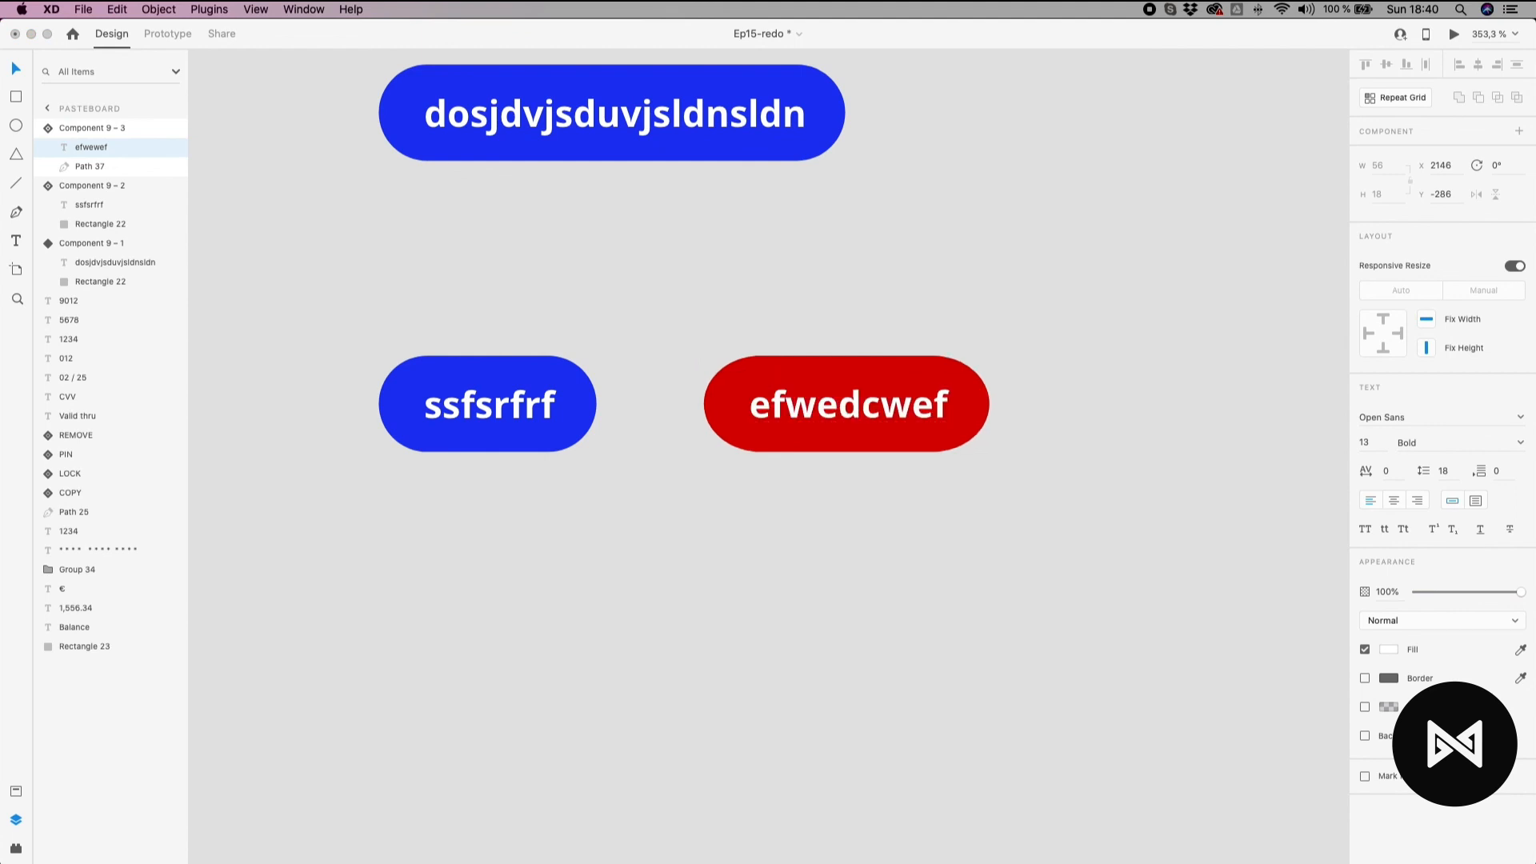
text(scscscsd)
key(Escape)
key(ctrl+z)
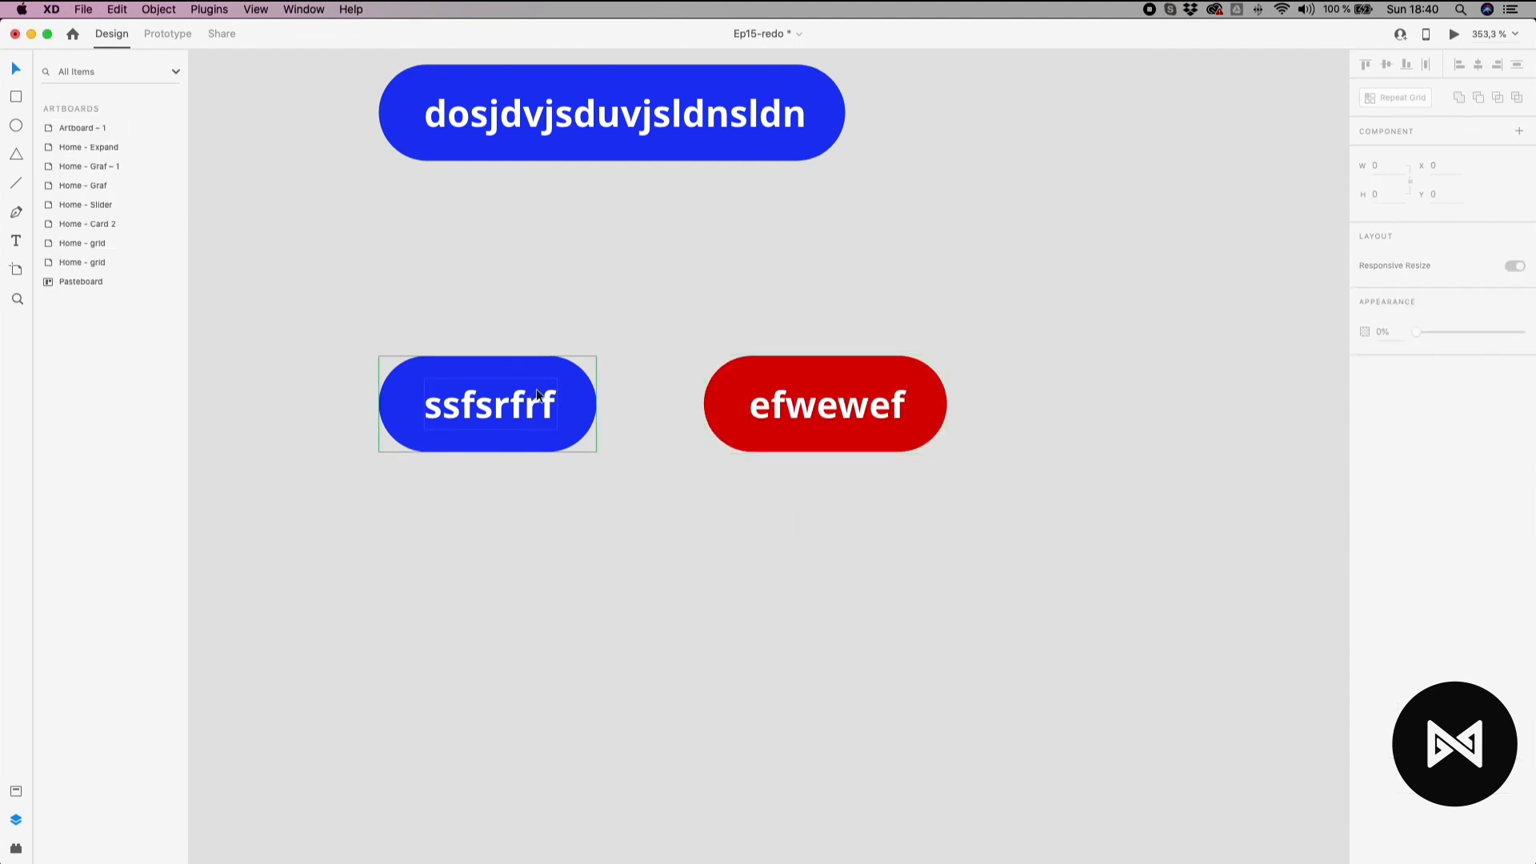
Duplicate the "ssfsrfrf" button directly below itself and delete the red button.
click(512, 424)
drag(574, 380, 552, 521)
click(731, 419)
key(Delete)
Fill the background rectangle of the lower "ssfsrfrf" button with yellow #EAF21A.
double_click(565, 516)
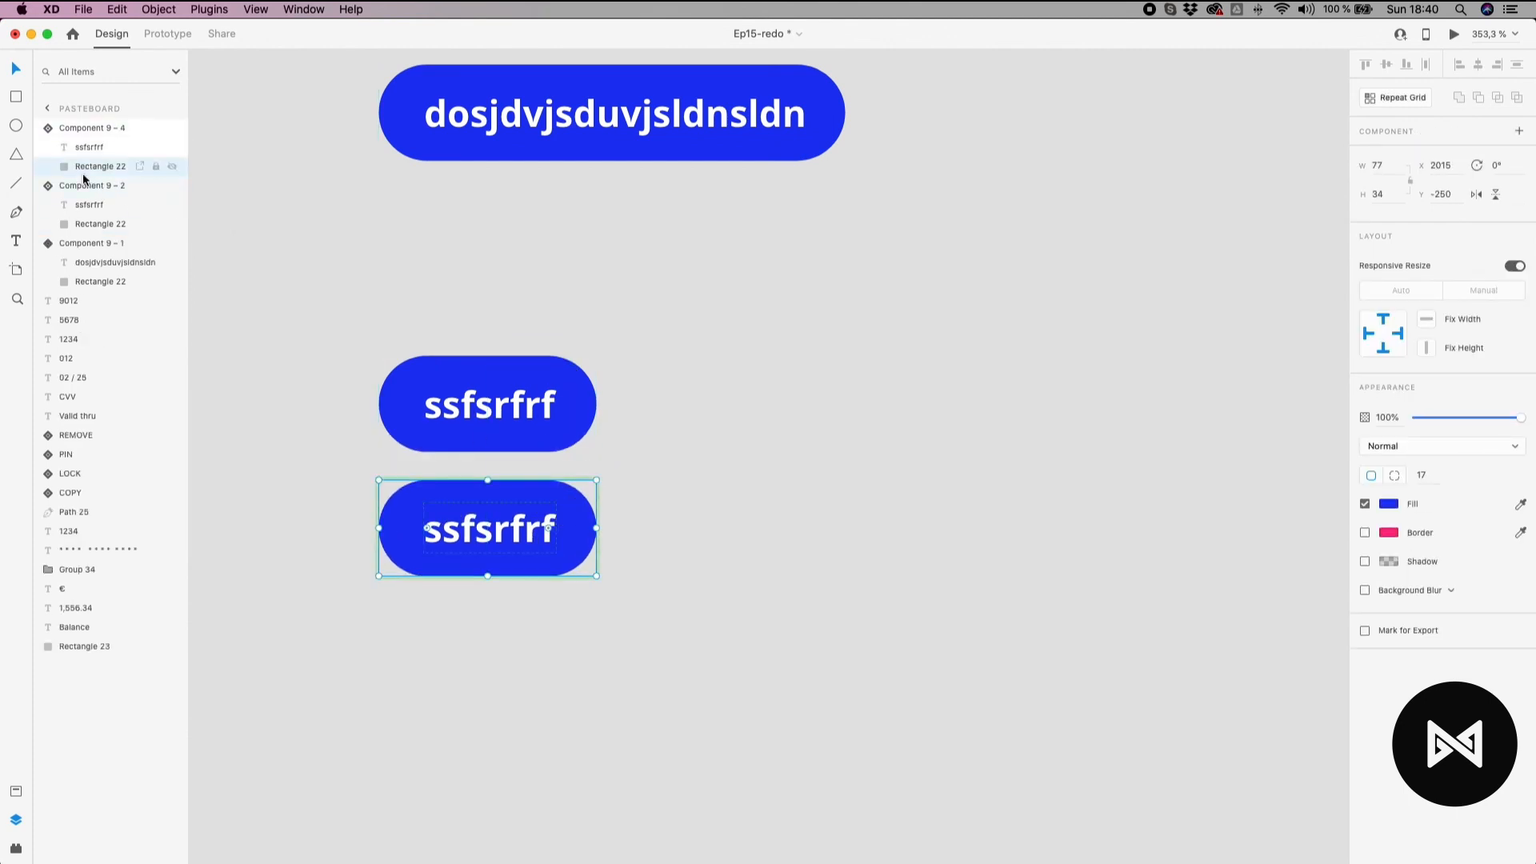
double_click(75, 167)
click(65, 168)
click(1385, 501)
click(1335, 530)
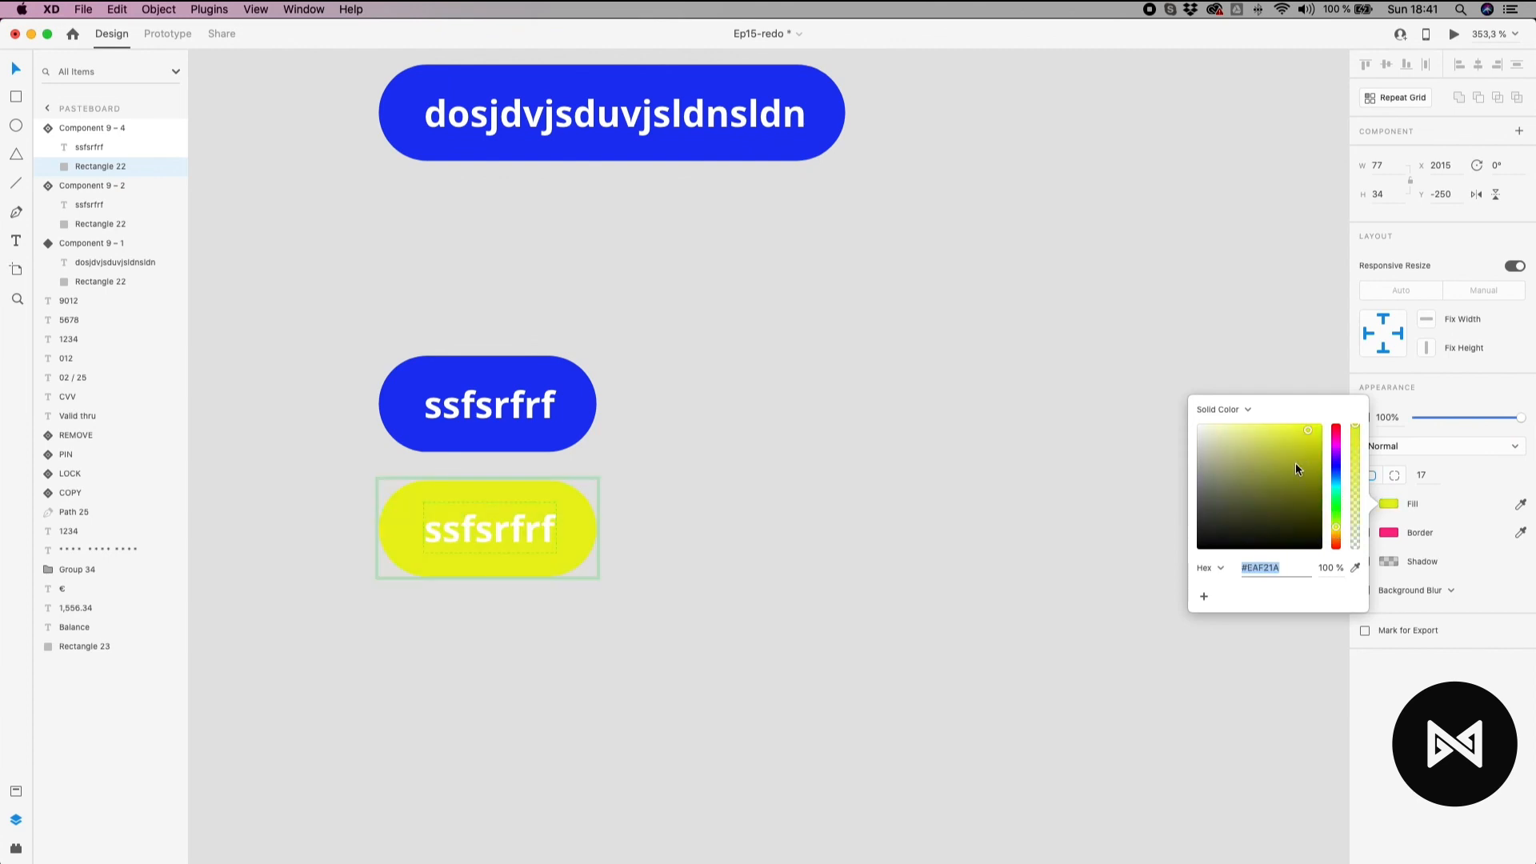
click(1155, 468)
Set the yellow button's label colour to black #000000.
double_click(482, 535)
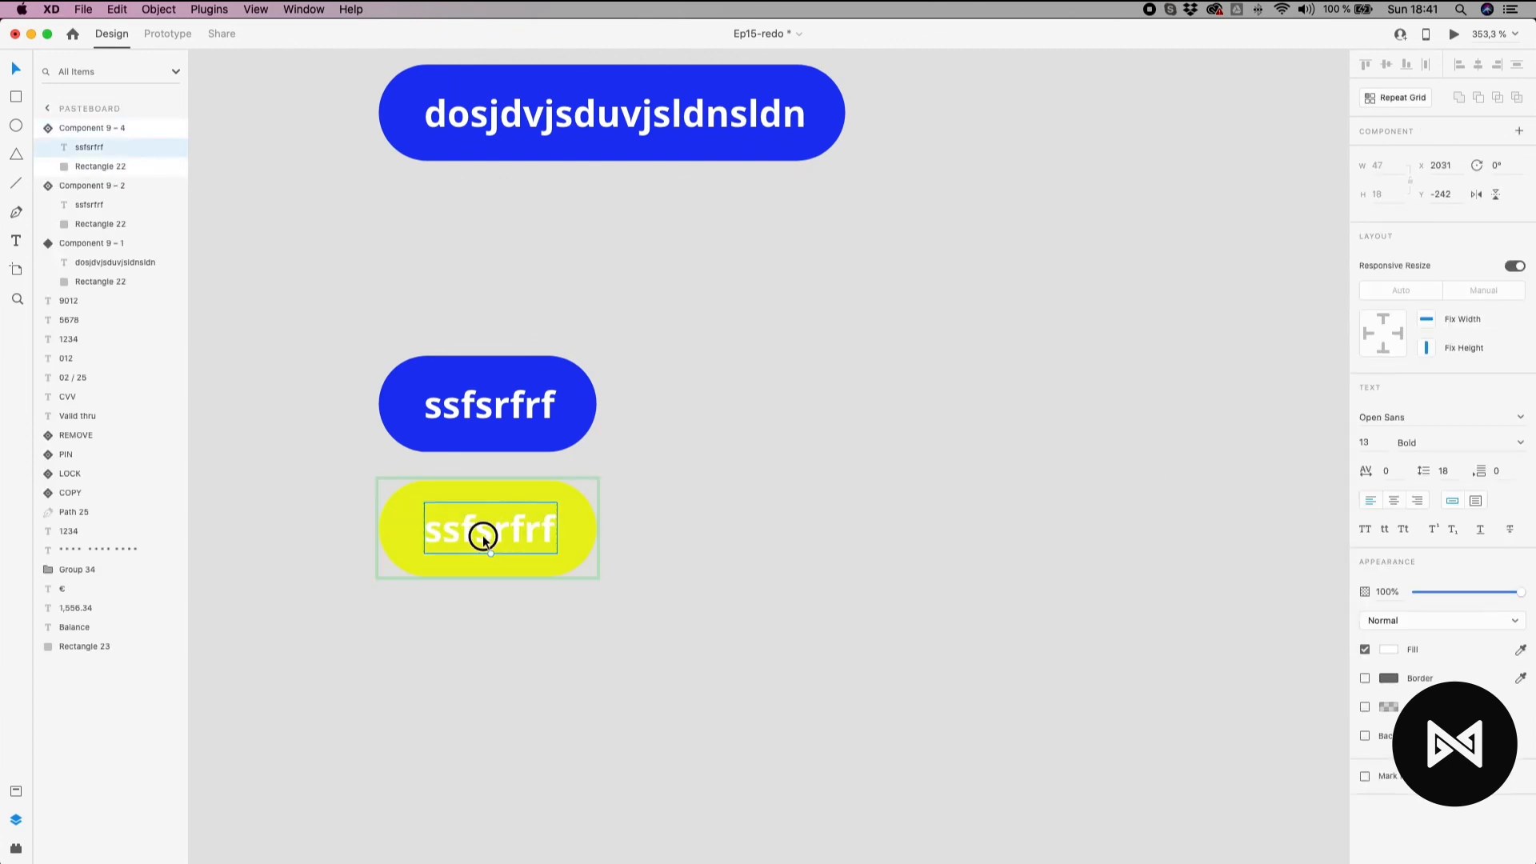
click(1387, 650)
drag(1295, 630, 1008, 709)
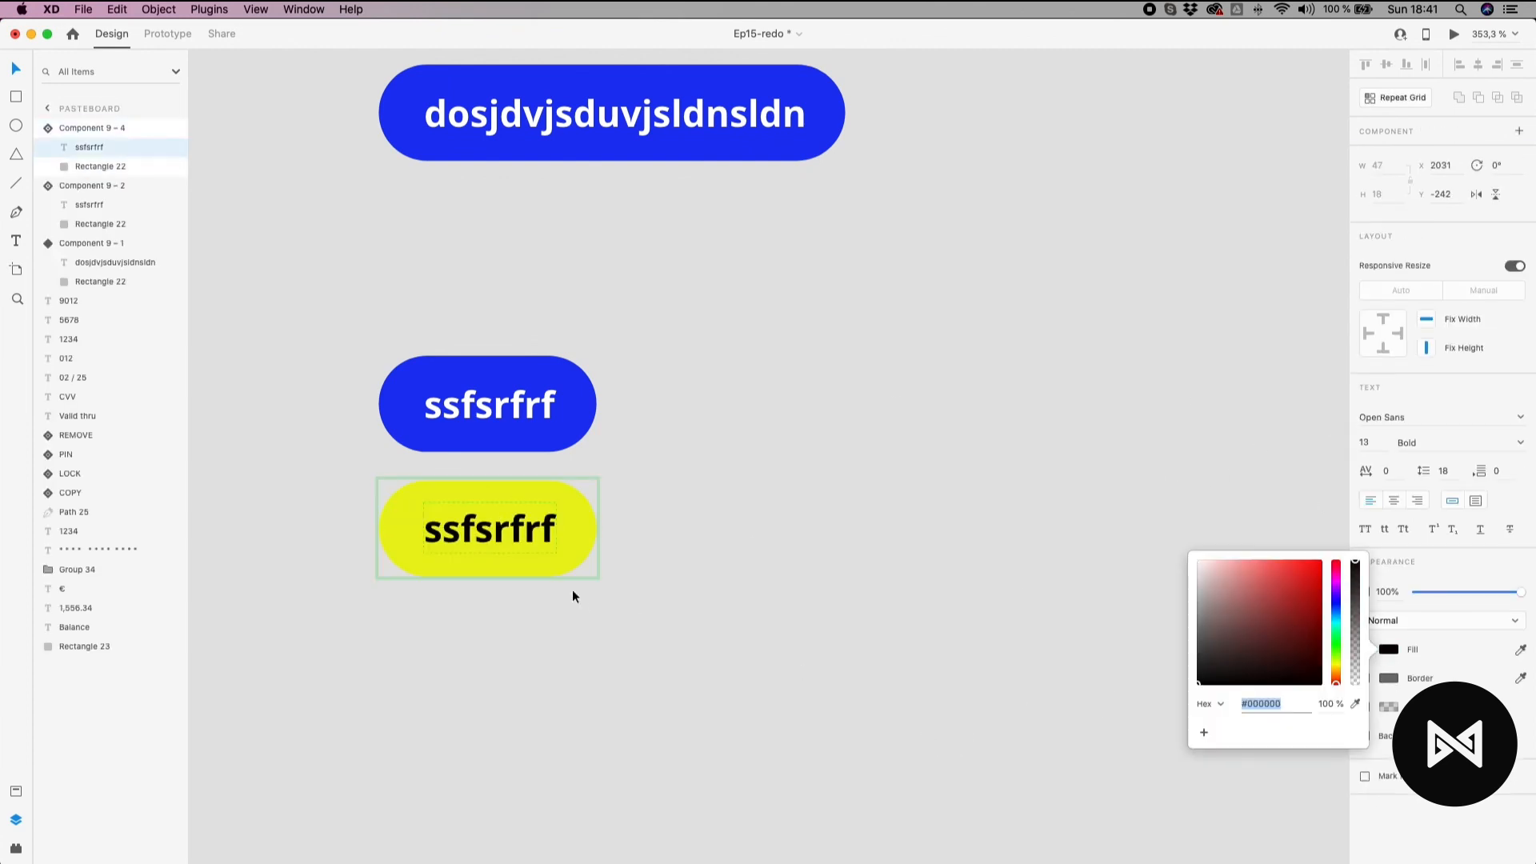
Insert extra placeholder letters into the yellow button's label so it reads "ssfsrsdcsdcsdcsdcsdcscsdcfrf".
click(520, 527)
double_click(517, 526)
click(509, 526)
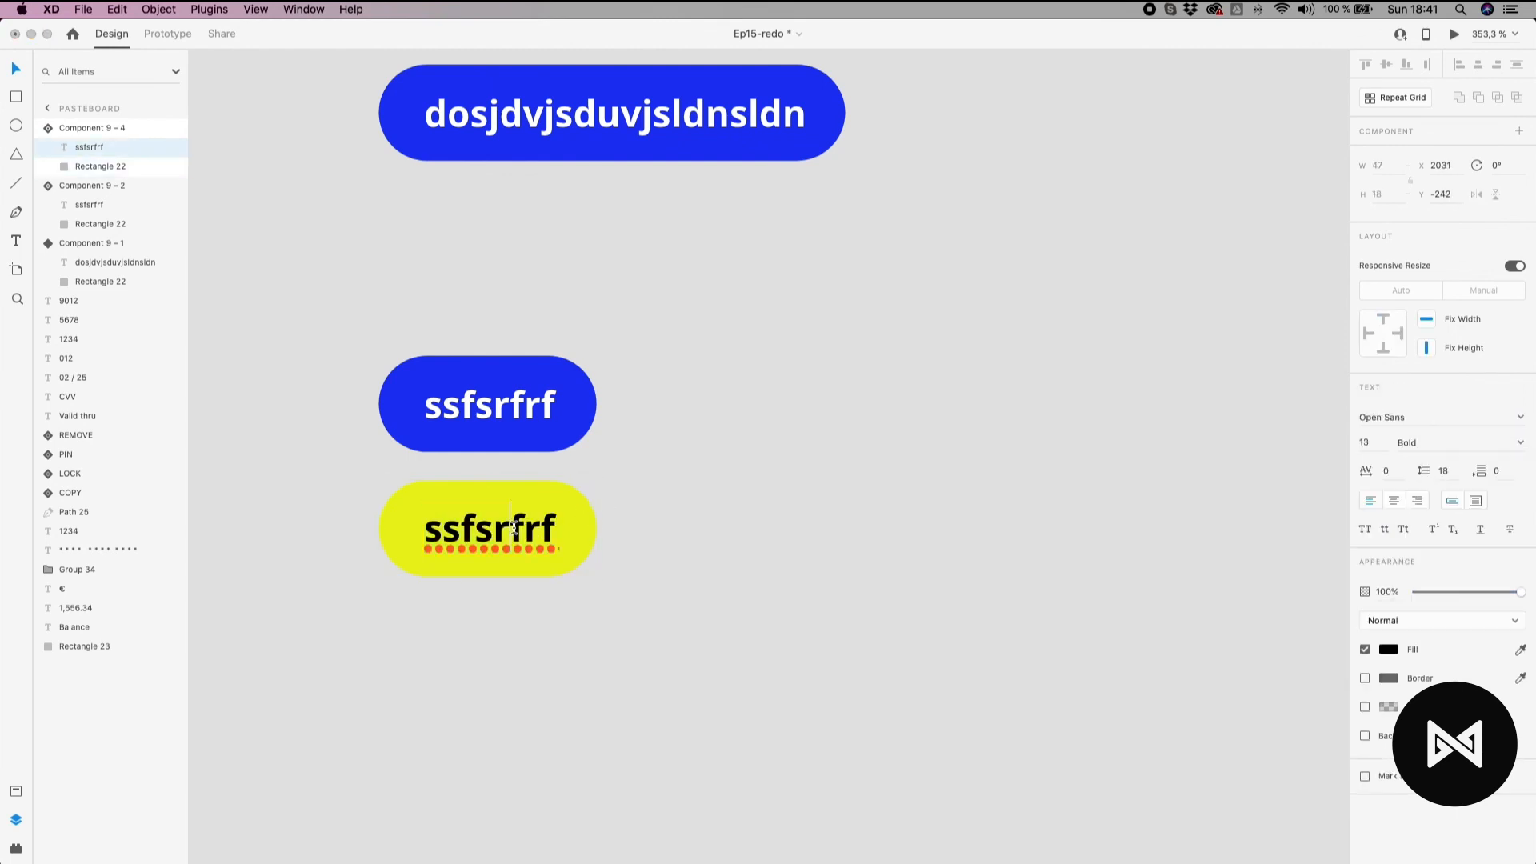
text(sdcsdcsdcsdcscsdc)
key(Escape)
Try editing the yellow button's background rectangle as a path, undo the conversion and deselect it.
click(992, 523)
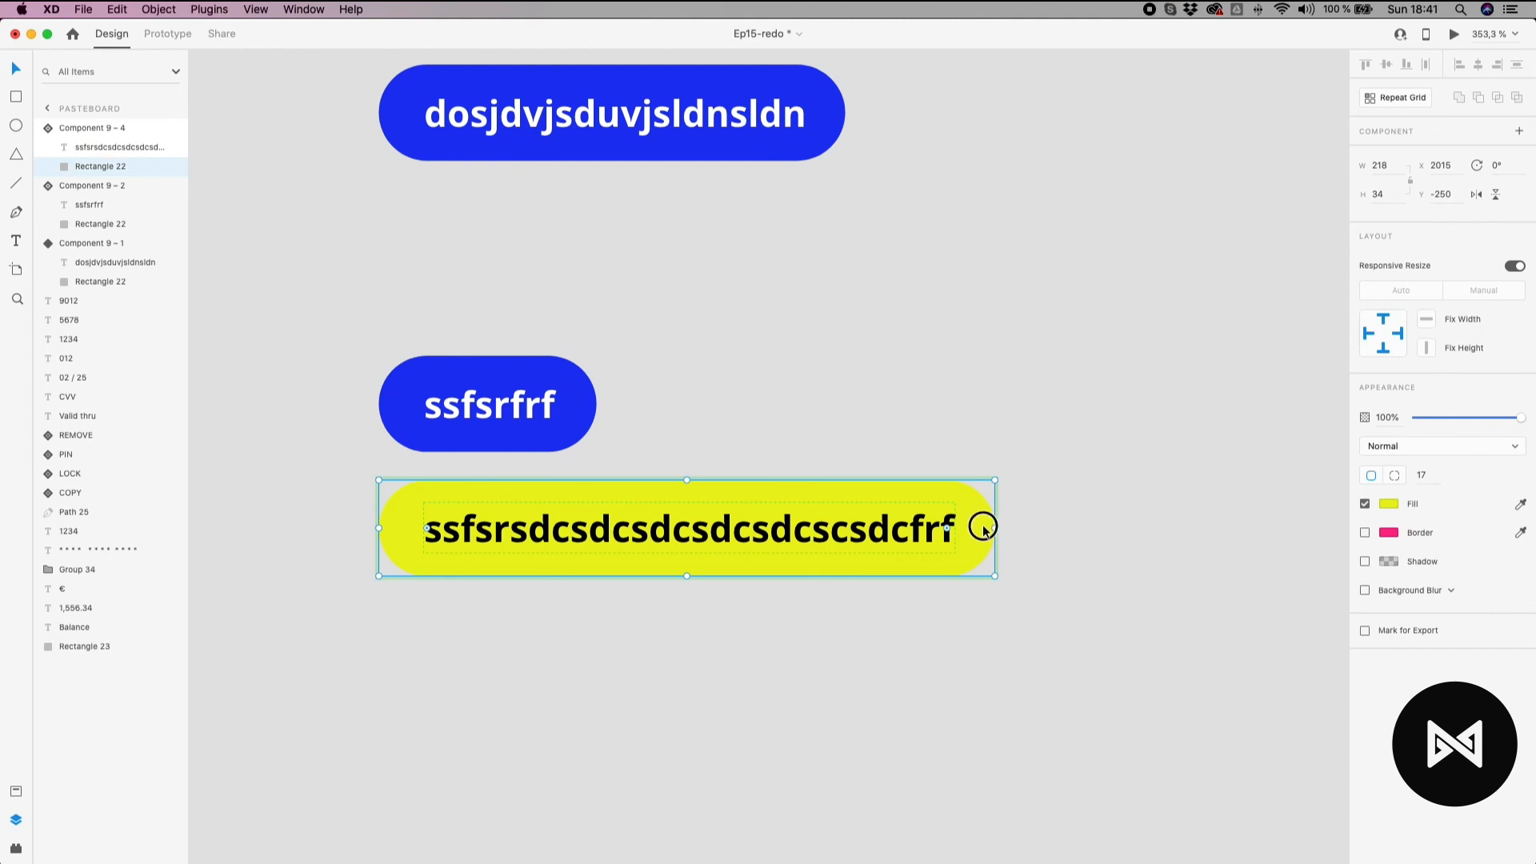
double_click(983, 527)
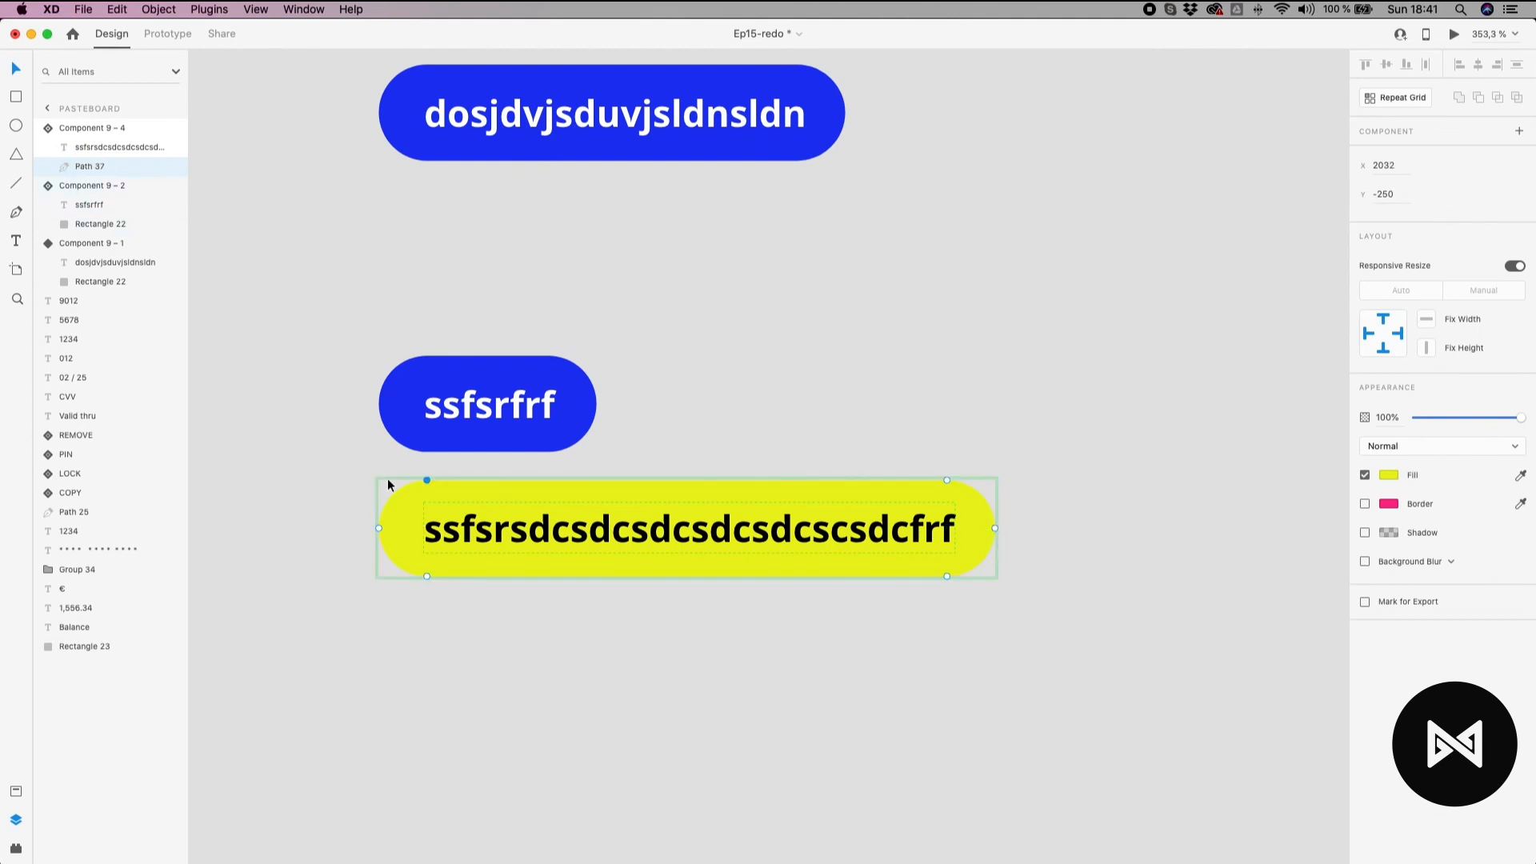
key(super+z)
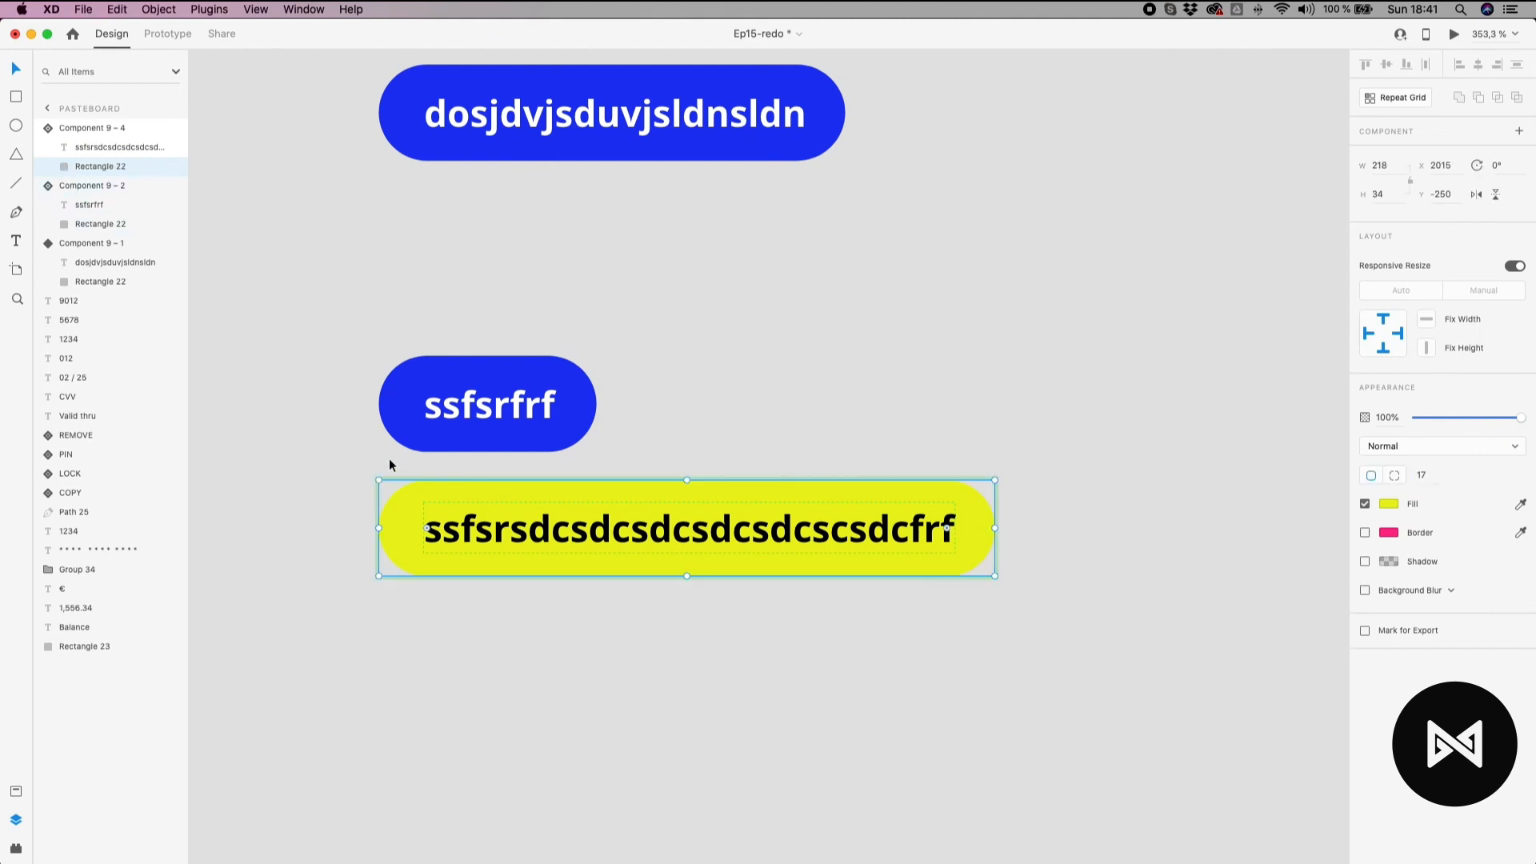
click(296, 553)
Delete all three demo buttons, the two blue ones and the yellow one, from the pasteboard.
scroll(384, 377, up, 4)
scroll(385, 377, down, 5)
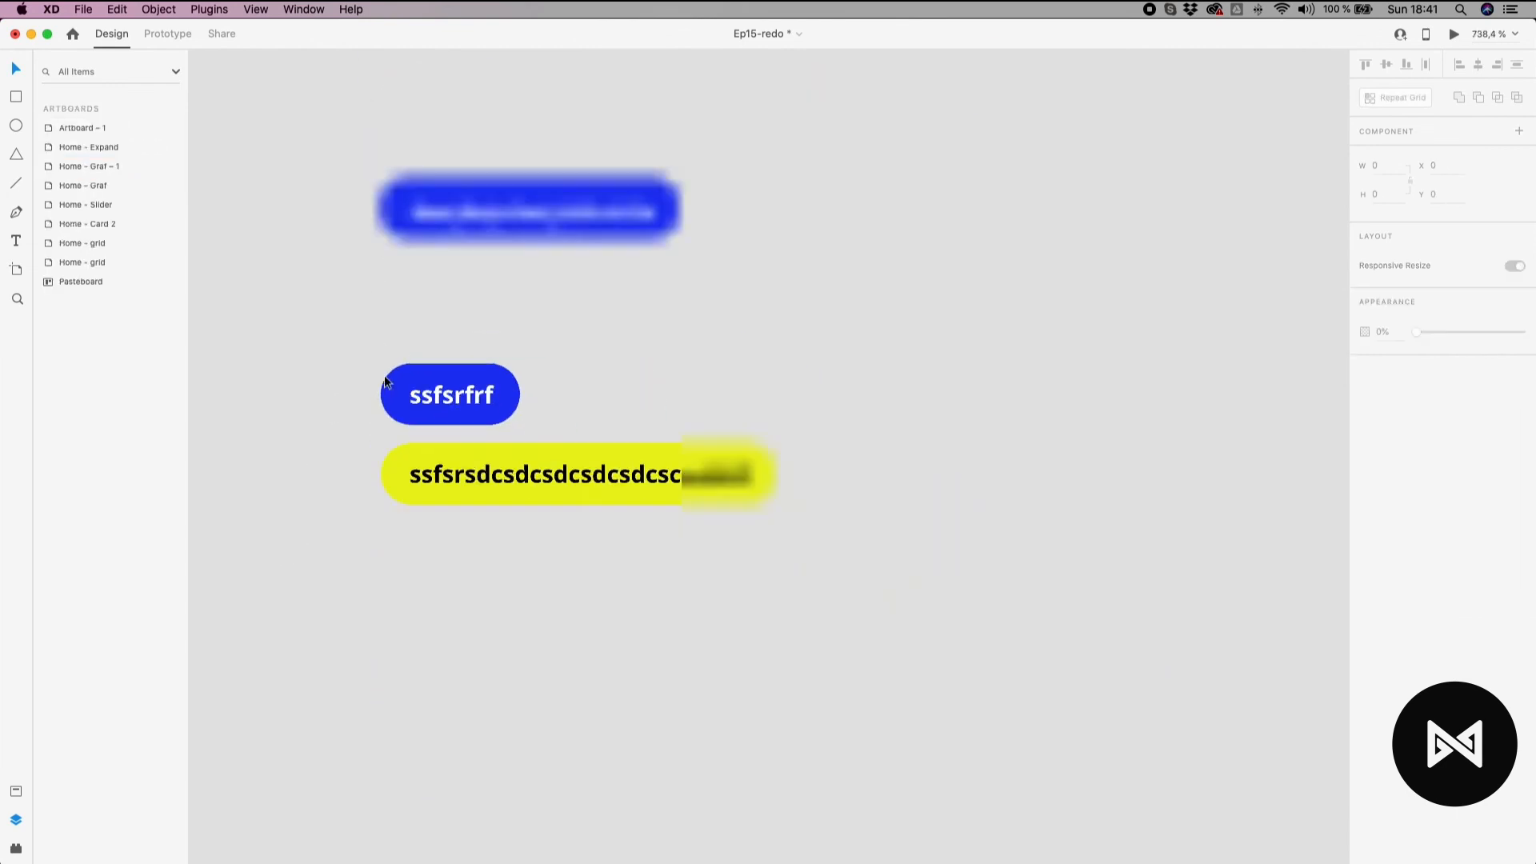
scroll(385, 376, down, 4)
drag(356, 277, 778, 592)
click(616, 297)
drag(594, 273, 340, 439)
key(Delete)
Delete the loose card elements on the pasteboard beside the Home - Expand artboard and move that artboard slightly left to X 4616.
scroll(472, 386, down, 4)
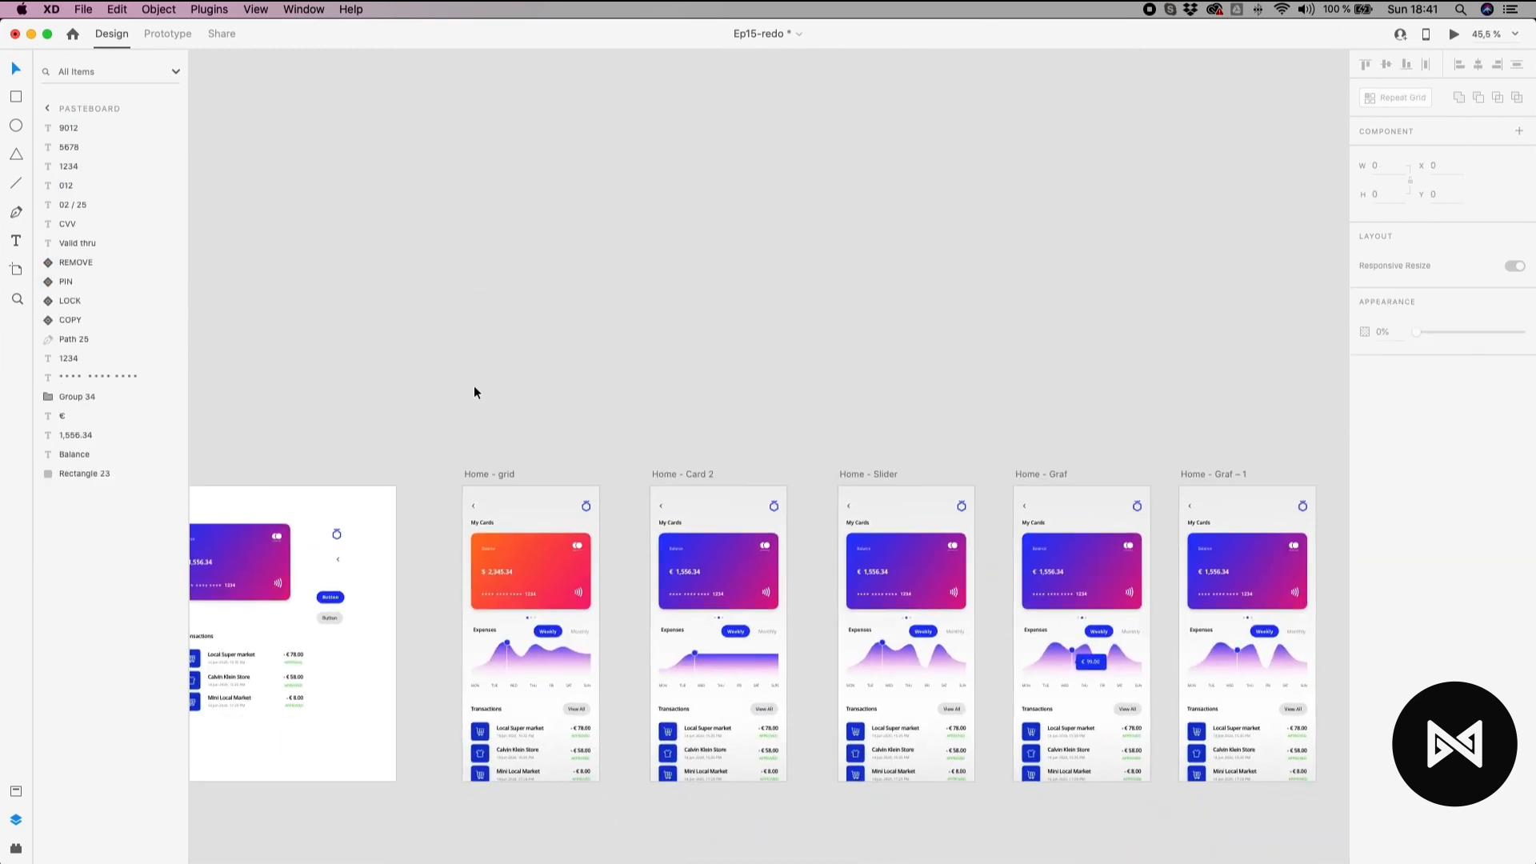
scroll(474, 385, down, 4)
drag(1087, 418, 1287, 550)
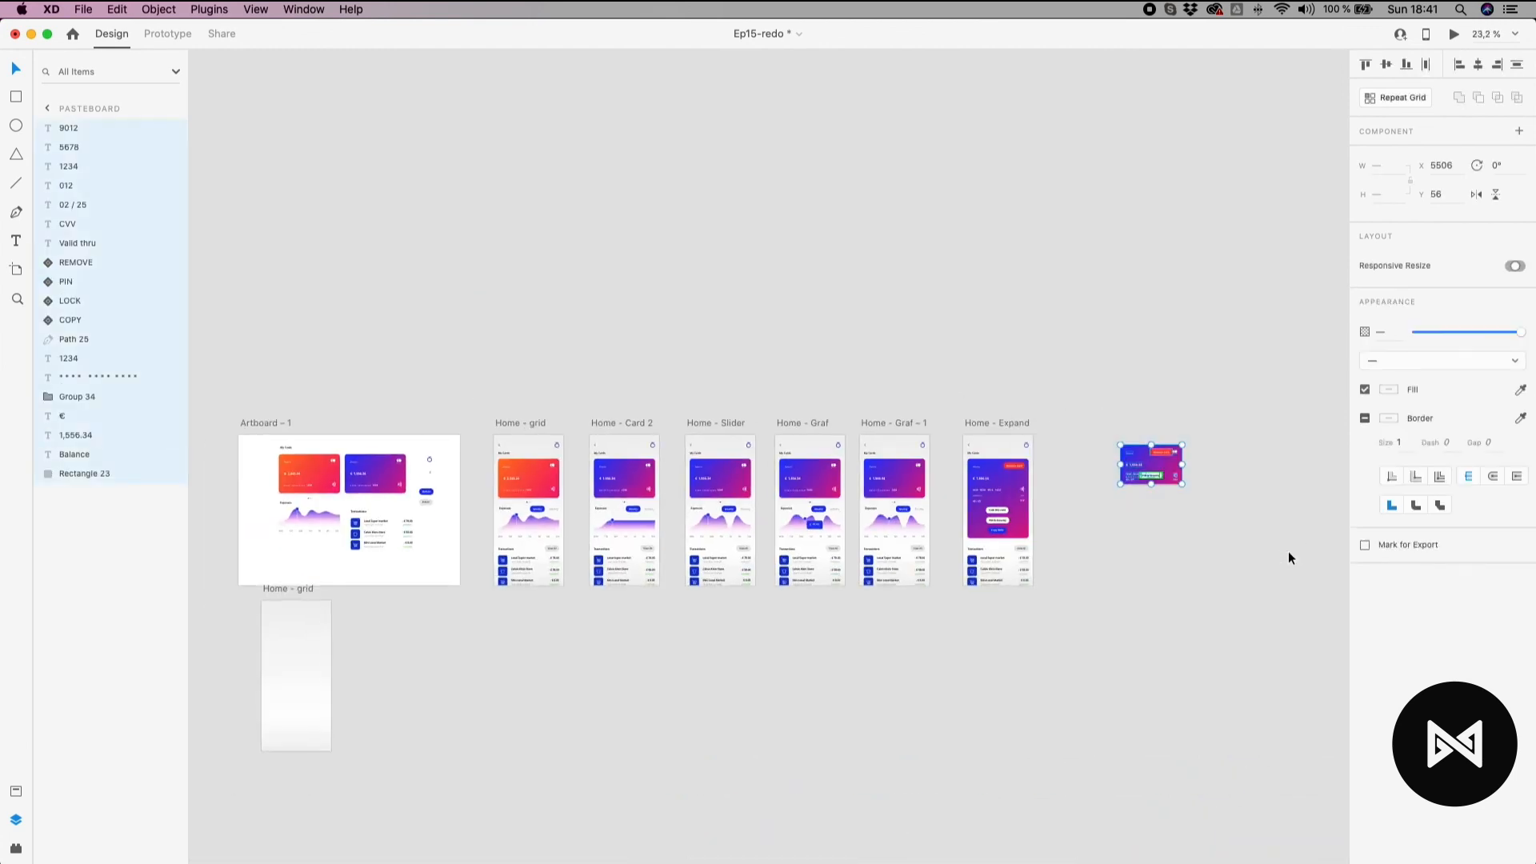
key(Delete)
drag(1005, 419, 1000, 420)
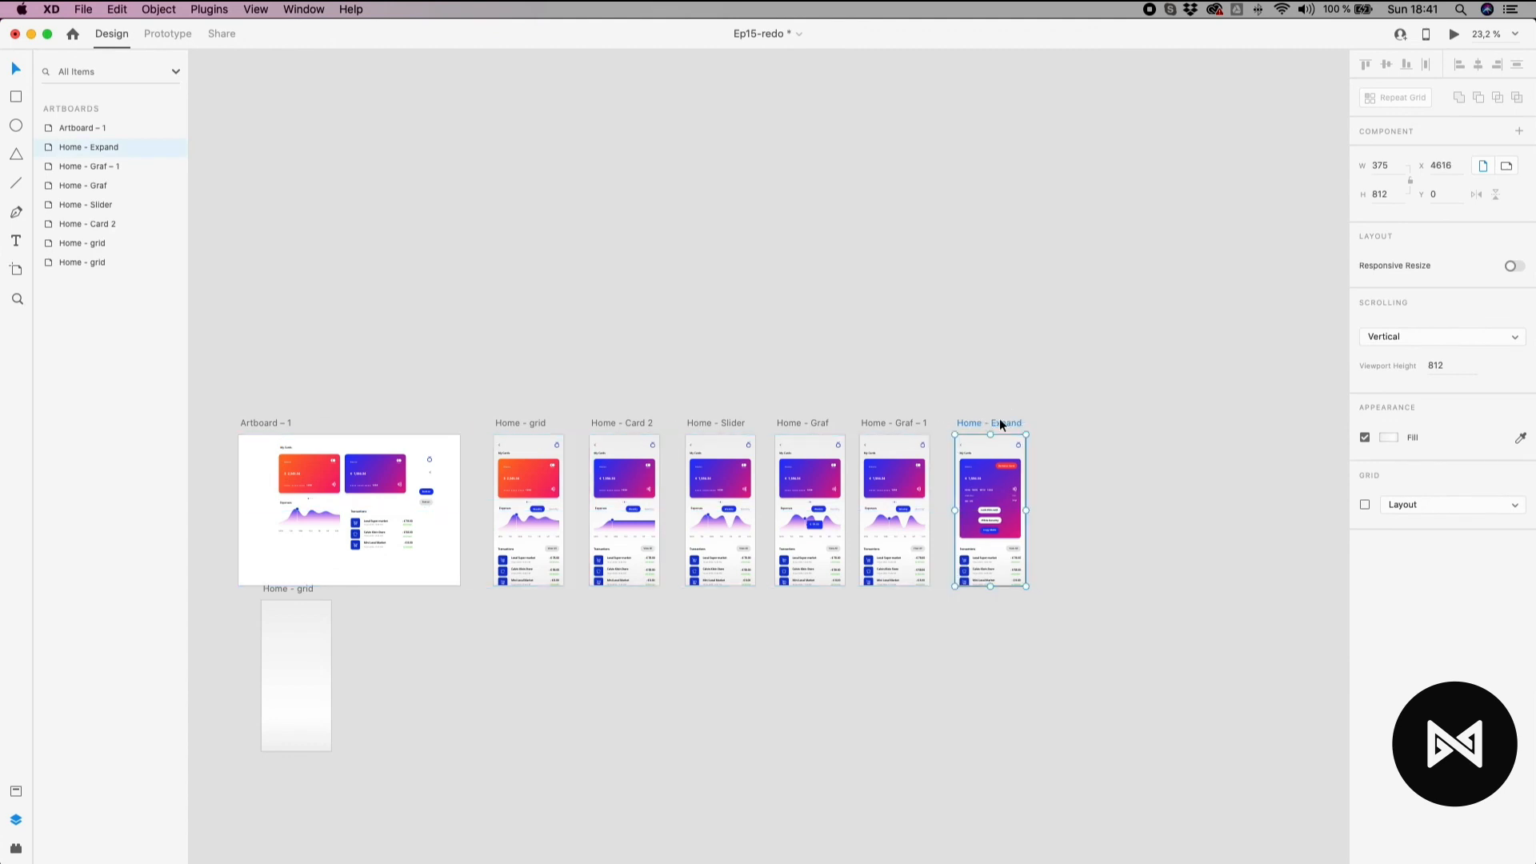